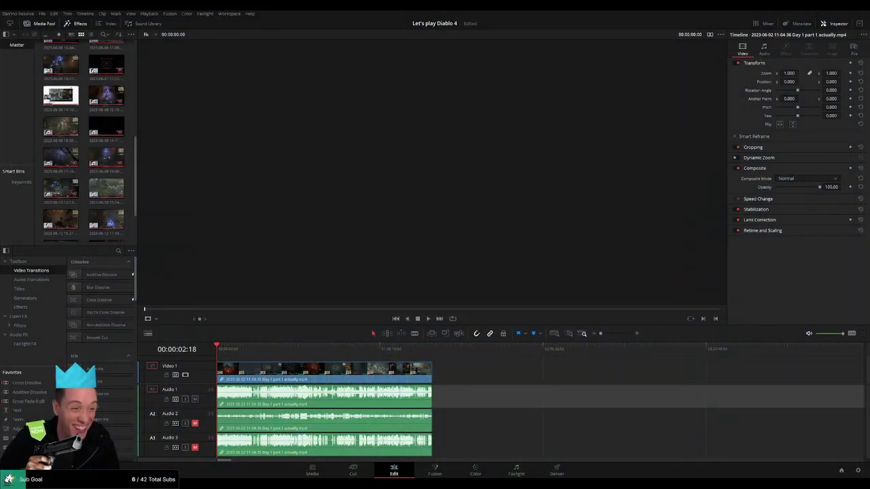
# Play and scrub the opening seconds of the Day 1 part 1 clip to find where the talking starts.
pyautogui.click(448, 374)
pyautogui.press('space')
pyautogui.press('space')
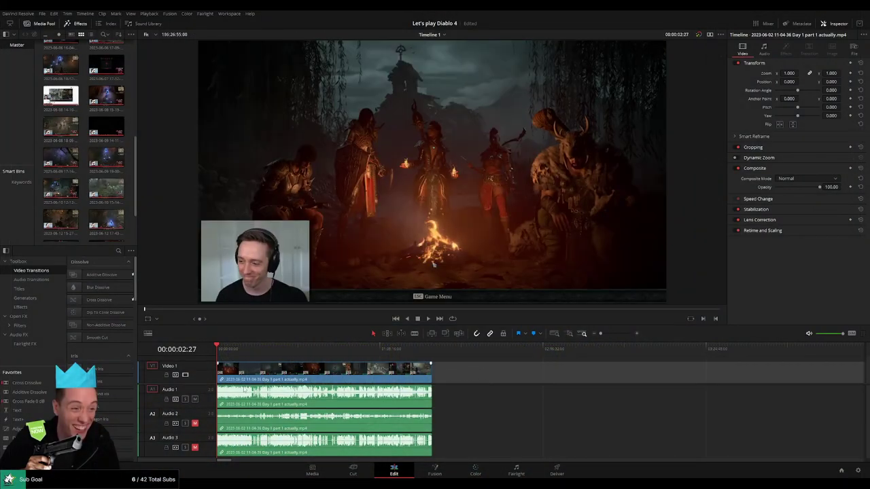
pyautogui.scroll(6, 235, 379)
pyautogui.scroll(2, 234, 378)
pyautogui.click(229, 350)
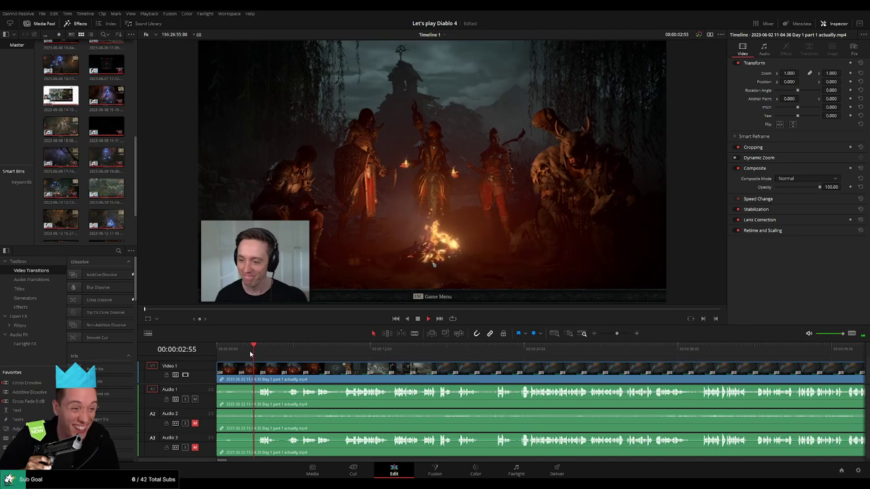
pyautogui.moveTo(228, 352); pyautogui.dragTo(226, 352)
pyautogui.scroll(-3, 279, 367)
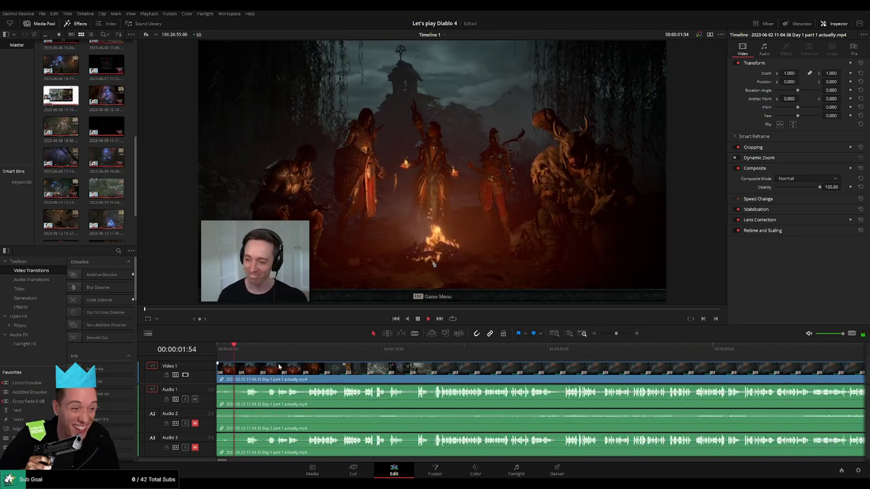
pyautogui.scroll(5, 262, 369)
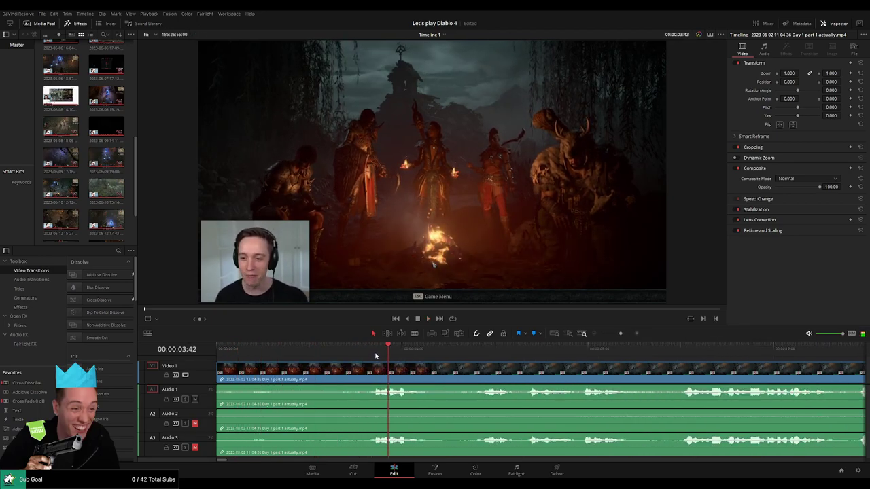
# Split the clip at 00:00:02:00, remove the opening portion and move the remainder to the timeline start.
pyautogui.click(373, 350)
pyautogui.moveTo(373, 349); pyautogui.dragTo(309, 351)
pyautogui.hotkey('ctrl', 'b')
pyautogui.click(293, 375)
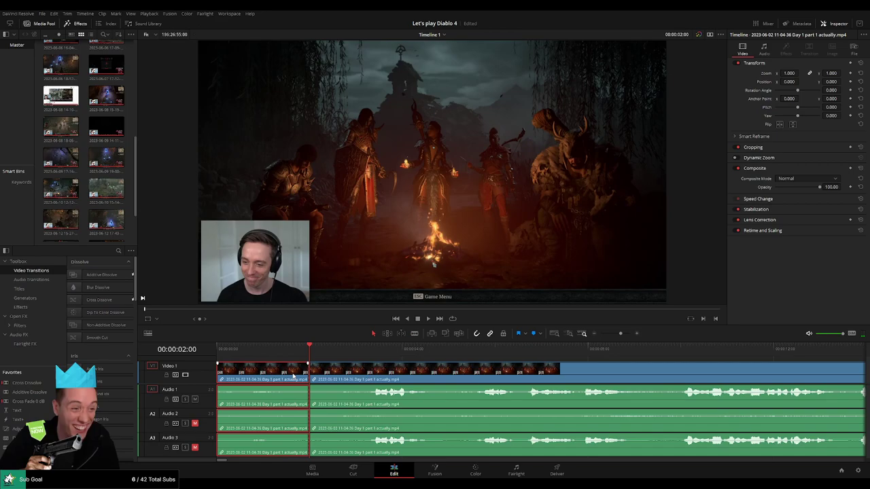
pyautogui.press('BackSpace')
pyautogui.moveTo(330, 375); pyautogui.dragTo(270, 365)
# Add fade-ins of about one second to all three audio tracks at the start of the first clip.
pyautogui.moveTo(219, 385); pyautogui.dragTo(264, 386)
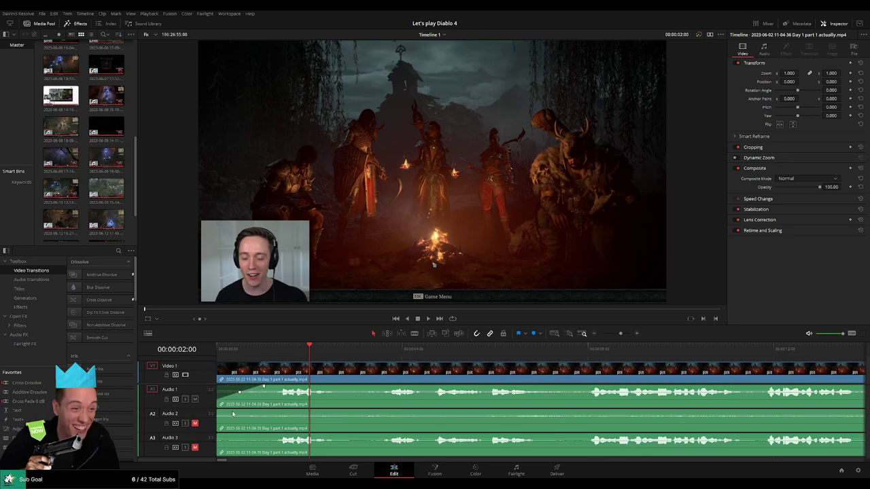
pyautogui.moveTo(219, 410); pyautogui.dragTo(265, 412)
pyautogui.moveTo(219, 435); pyautogui.dragTo(264, 436)
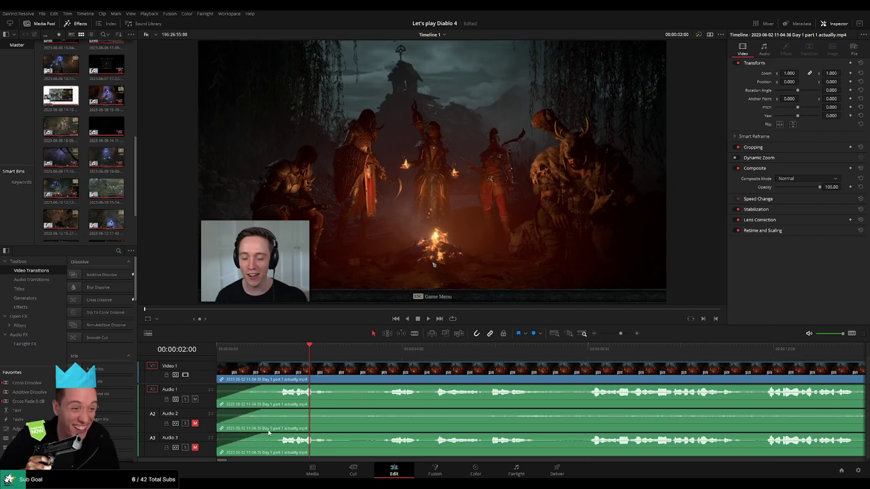
# Play the timeline from the beginning to check the faded opening and the footage that follows.
pyautogui.press('Home')
pyautogui.press('space')
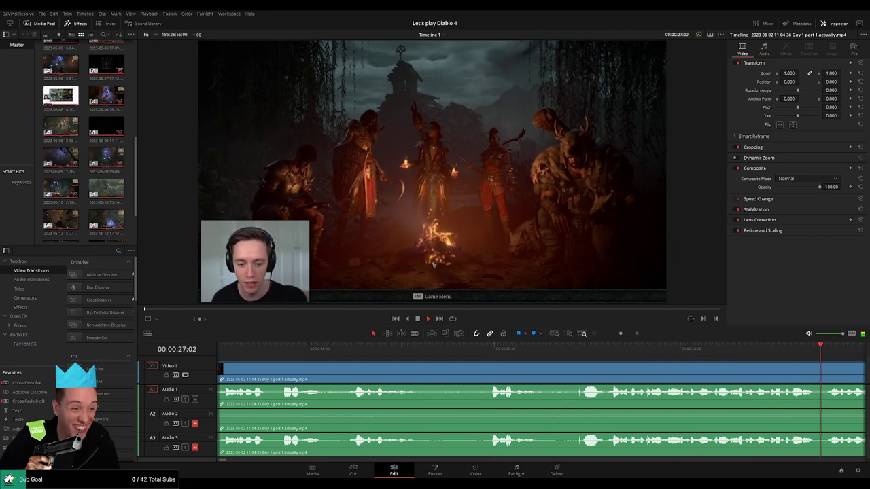
pyautogui.moveTo(620, 334); pyautogui.dragTo(611, 334)
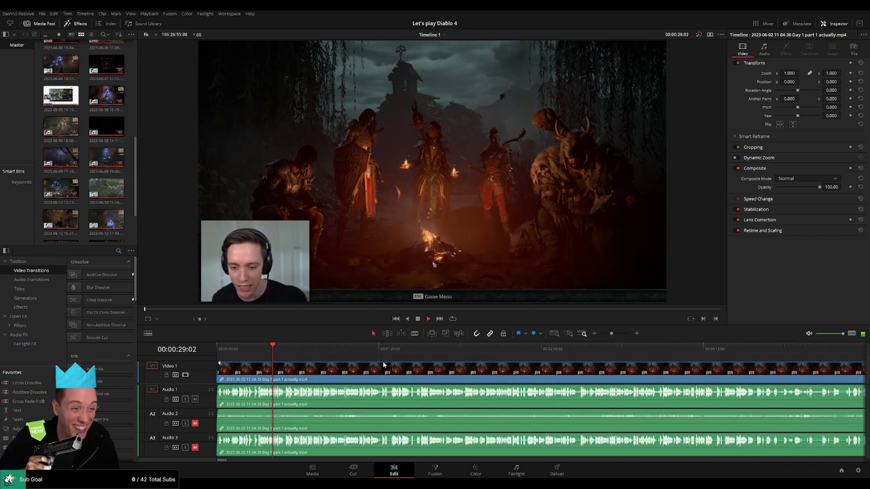
pyautogui.moveTo(345, 341); pyautogui.dragTo(344, 337)
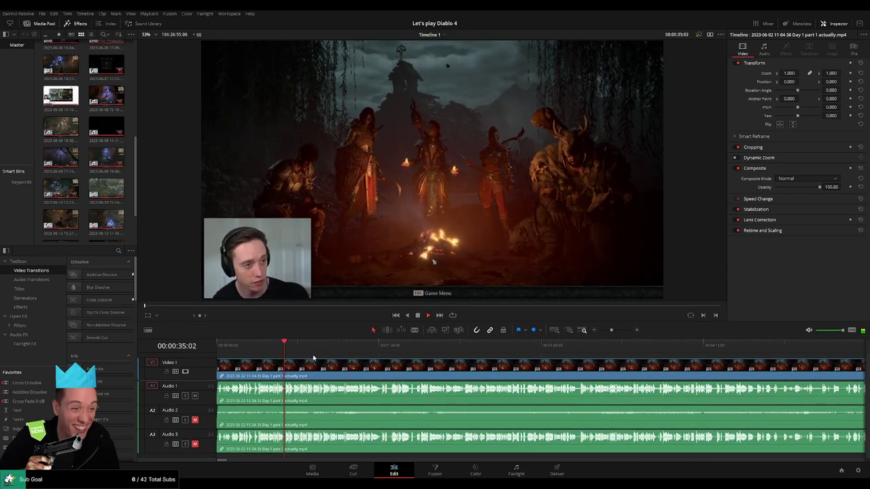
pyautogui.click(281, 346)
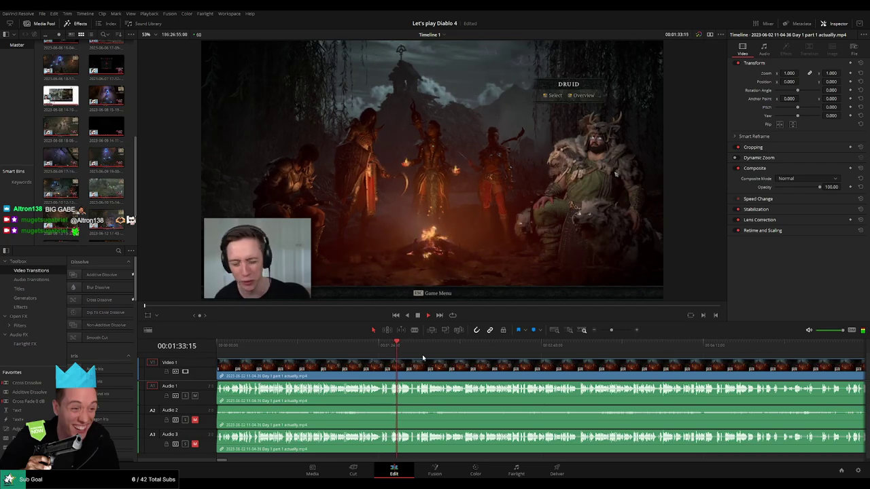
# Scrub through the footage between about 48 and 52 minutes for a suitable place to end the first episode.
pyautogui.moveTo(615, 331); pyautogui.dragTo(605, 330)
pyautogui.moveTo(235, 348); pyautogui.dragTo(413, 371)
pyautogui.press('space')
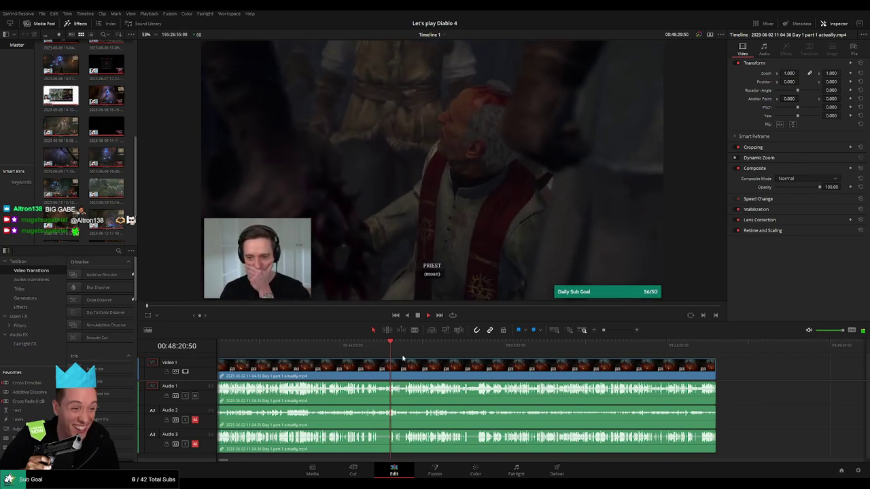
pyautogui.scroll(5, 436, 368)
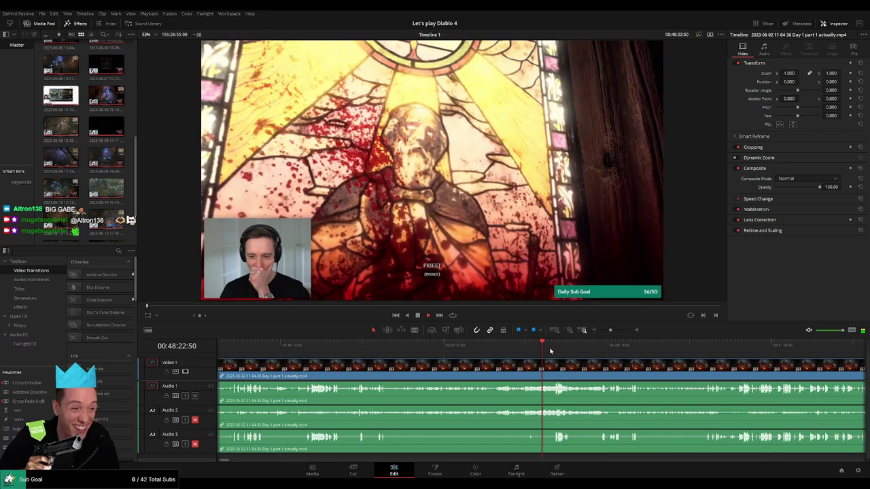
pyautogui.click(641, 348)
pyautogui.moveTo(645, 347); pyautogui.dragTo(665, 348)
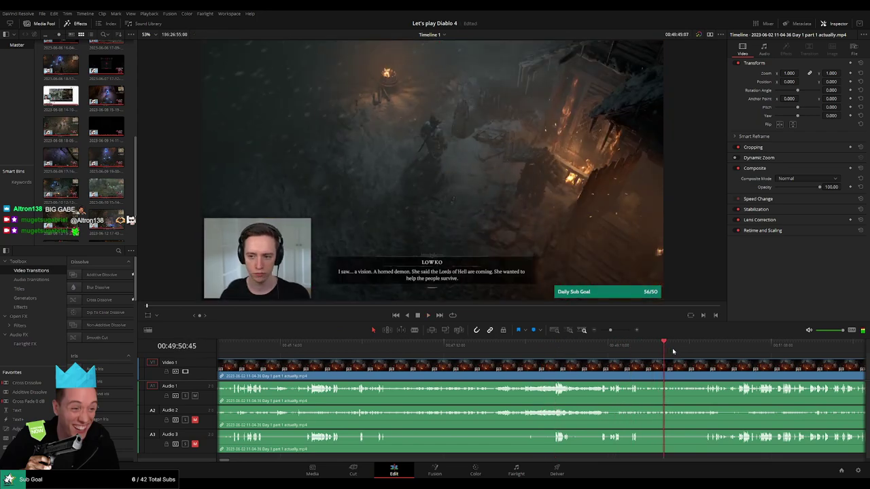
pyautogui.hscroll(5, 434, 354)
pyautogui.moveTo(443, 345); pyautogui.dragTo(467, 345)
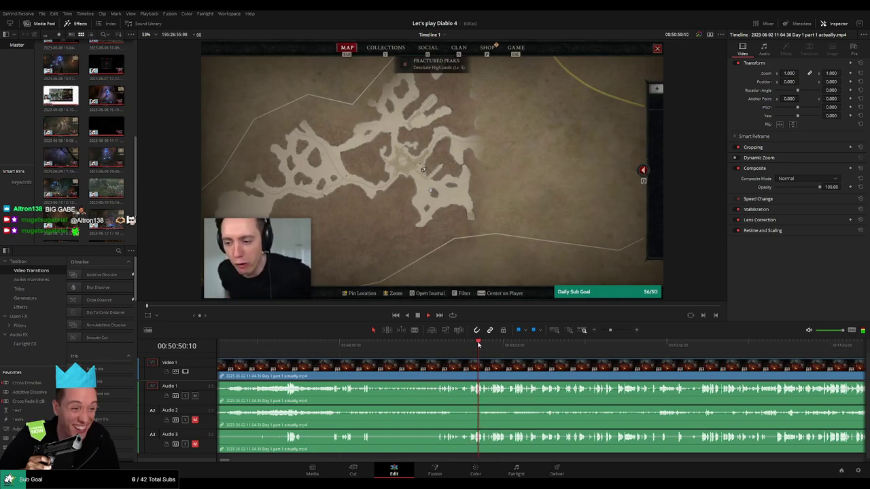
pyautogui.moveTo(486, 345); pyautogui.dragTo(616, 349)
# Find a quiet moment in the footage and split the clip with its audio at 00:52:13:00.
pyautogui.scroll(-1, 524, 362)
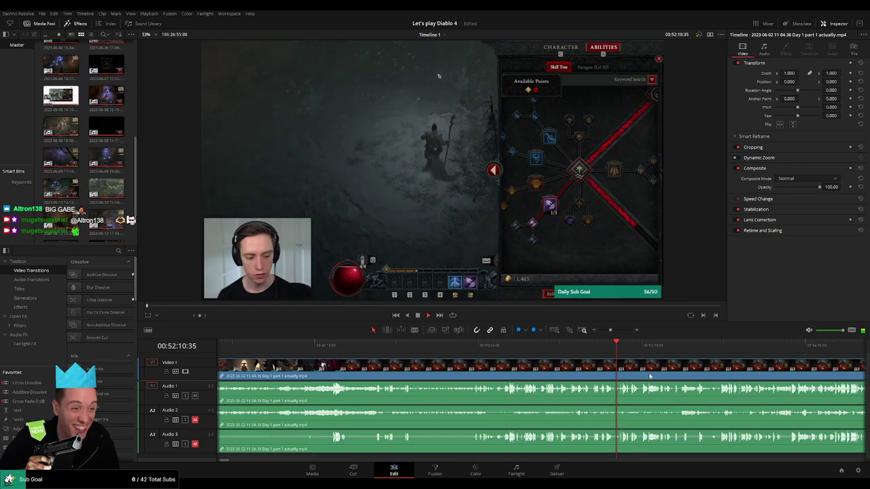
pyautogui.hscroll(4, 537, 363)
pyautogui.scroll(3, 457, 367)
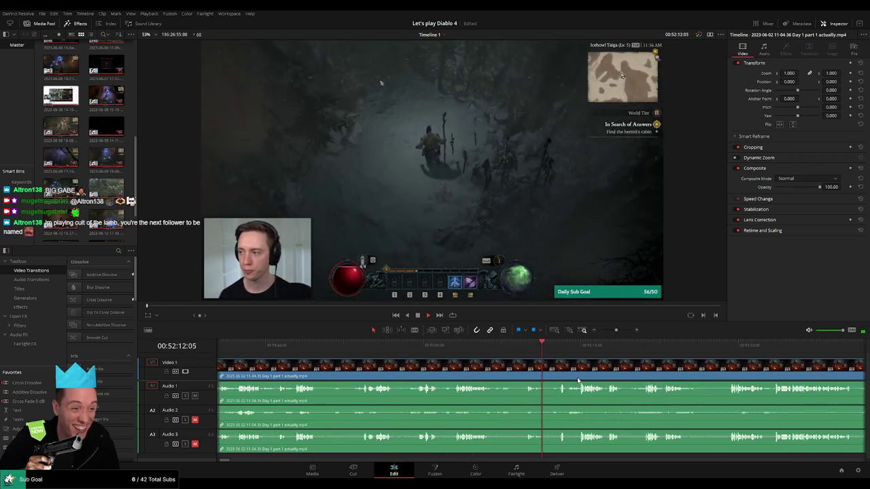
pyautogui.click(561, 346)
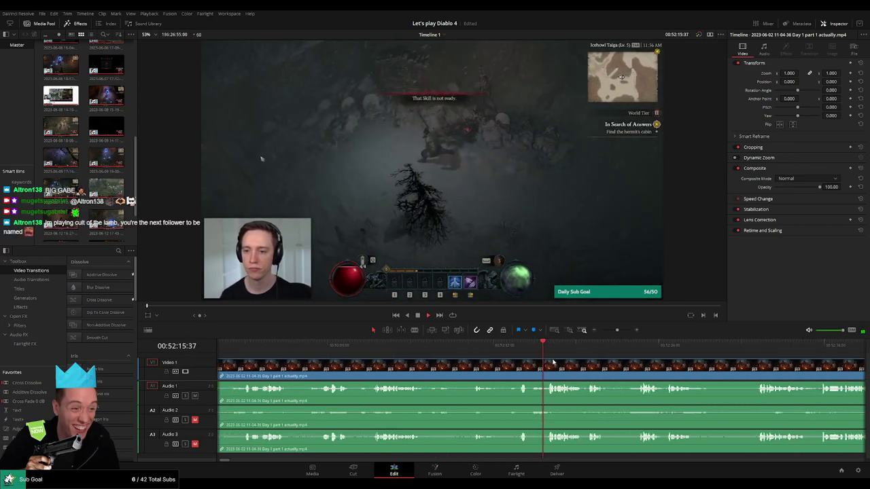
pyautogui.click(398, 346)
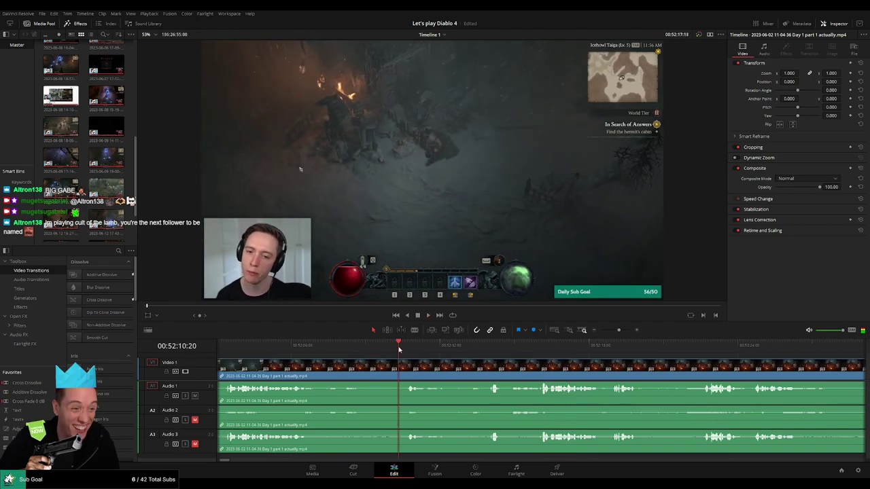
pyautogui.moveTo(454, 352)
pyautogui.mouseDown()
pyautogui.moveTo(492, 348)
pyautogui.moveTo(464, 346)
pyautogui.mouseUp()
pyautogui.press('b')
pyautogui.click(466, 363)
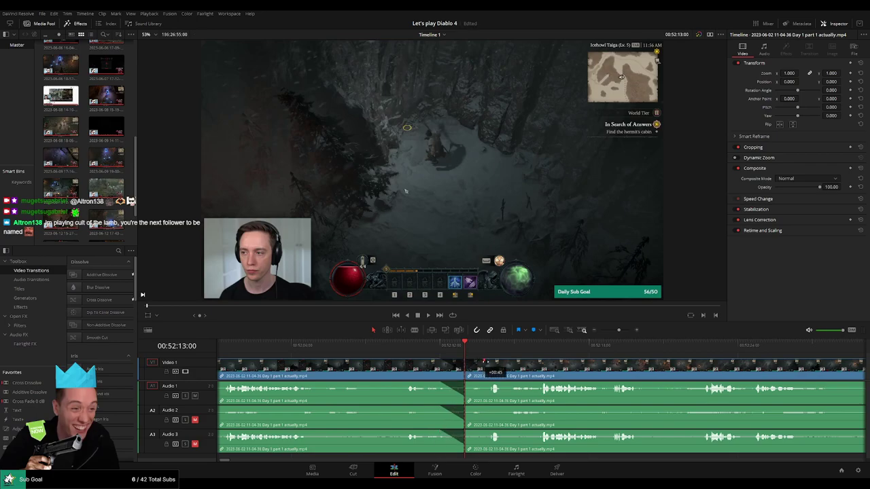
# Add fade-ins of about one second to the video and audio after the cut at 00:52:13:00, and save the project.
pyautogui.moveTo(491, 361); pyautogui.dragTo(490, 361)
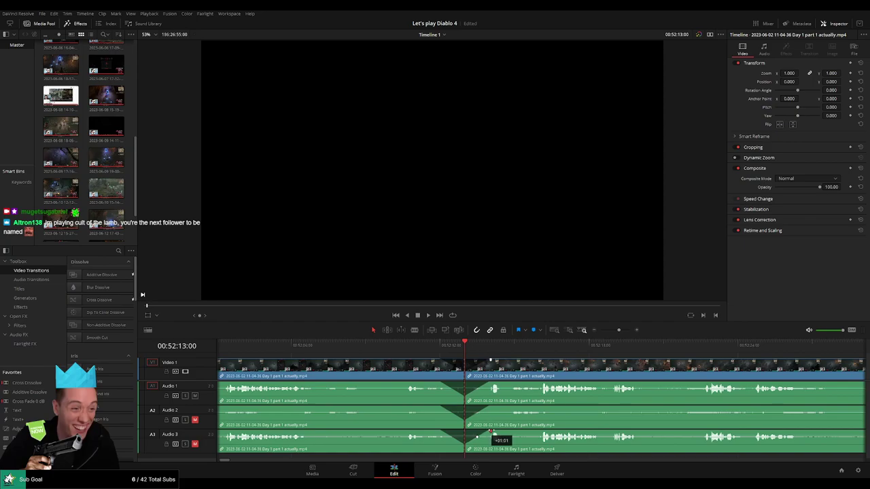
pyautogui.moveTo(492, 432); pyautogui.dragTo(490, 431)
pyautogui.press('space')
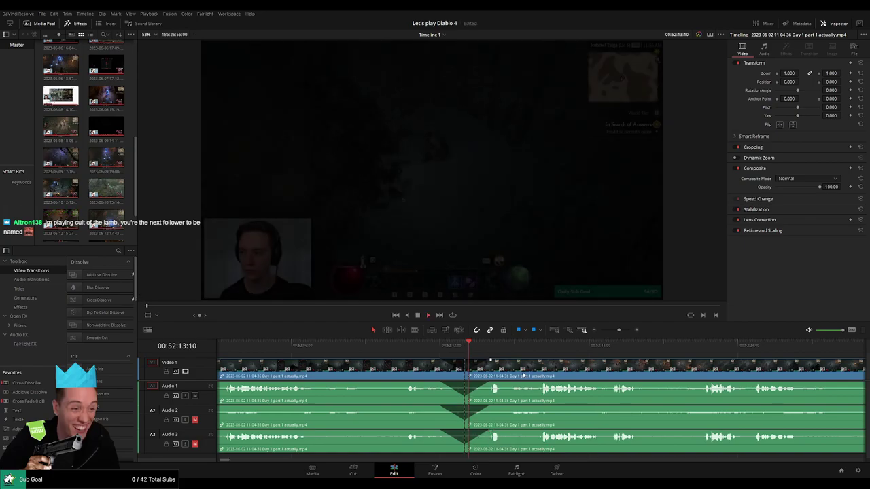
pyautogui.moveTo(619, 330); pyautogui.dragTo(600, 331)
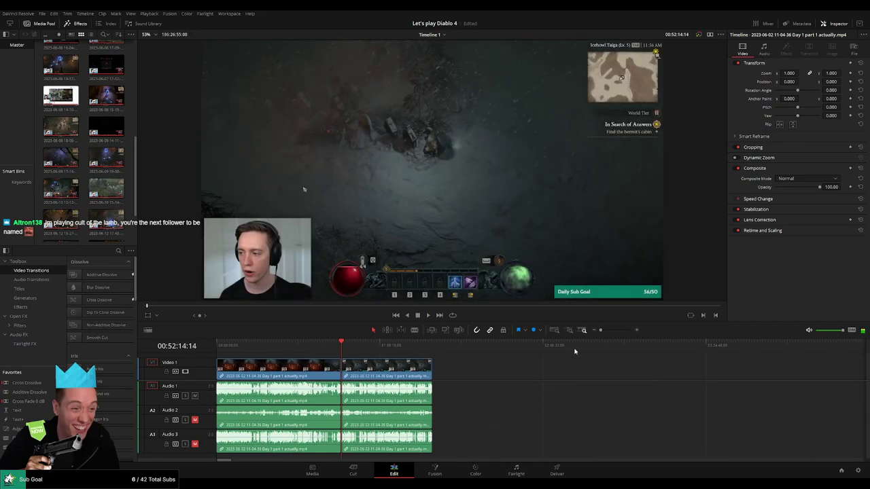
pyautogui.hotkey('ctrl', 's')
# Move the second portion of the split clip further along the timeline, leaving a gap after the first portion.
pyautogui.click(215, 346)
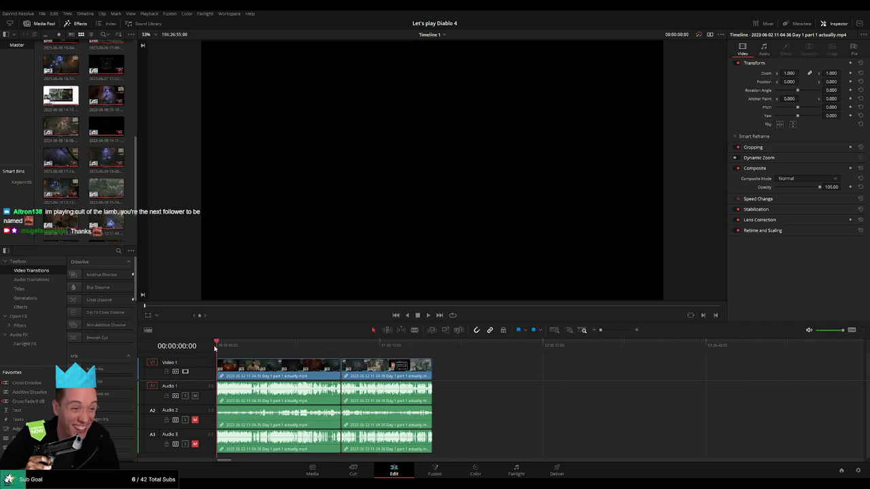
pyautogui.click(342, 348)
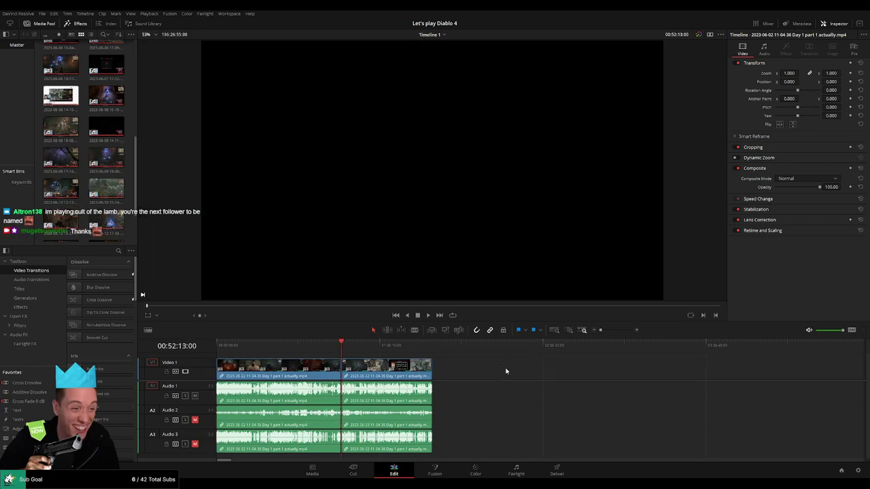
pyautogui.moveTo(392, 367); pyautogui.dragTo(615, 368)
pyautogui.click(387, 366)
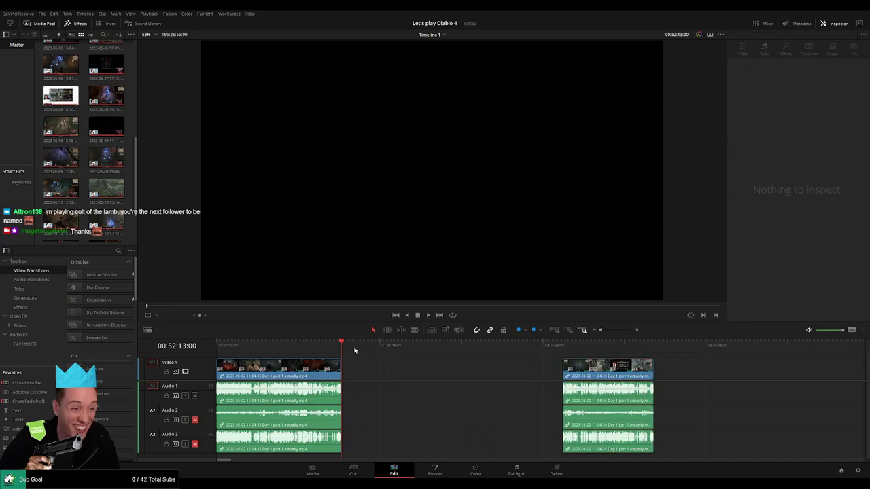
# Place the playhead at the two-hour mark and move the second portion of the clip to start there.
pyautogui.moveTo(450, 358); pyautogui.dragTo(488, 360)
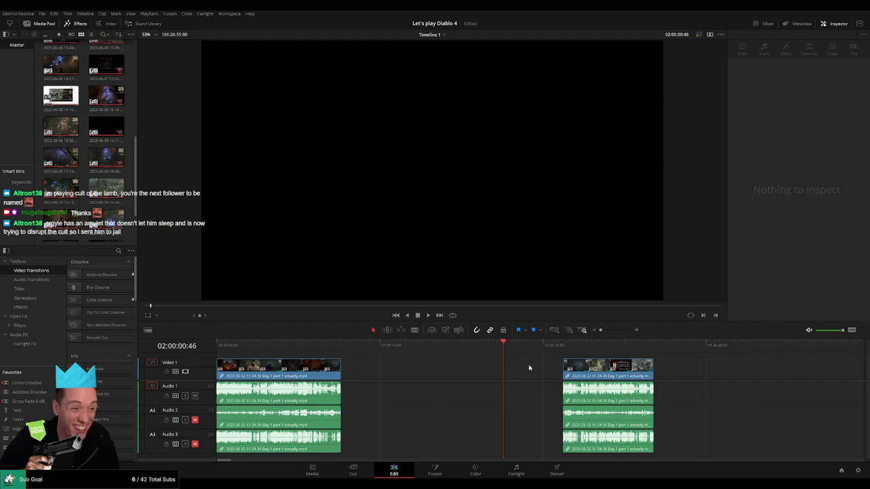
pyautogui.press('Left')
pyautogui.press('Left')
pyautogui.press('Left')
pyautogui.press('Left')
pyautogui.press('Left')
pyautogui.press('Left')
pyautogui.press('Left')
pyautogui.press('Left')
pyautogui.press('Left')
pyautogui.press('Left')
pyautogui.press('Left')
pyautogui.press('Left')
pyautogui.press('Left')
pyautogui.press('Left')
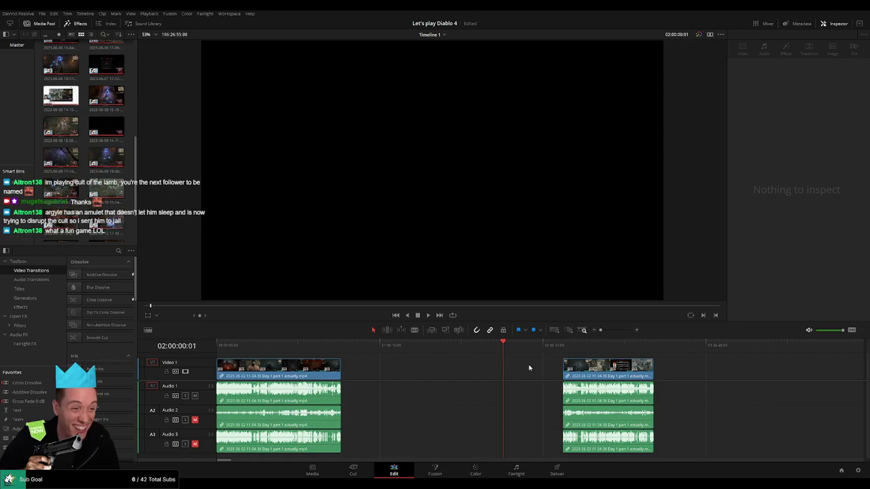
pyautogui.moveTo(596, 372); pyautogui.dragTo(537, 372)
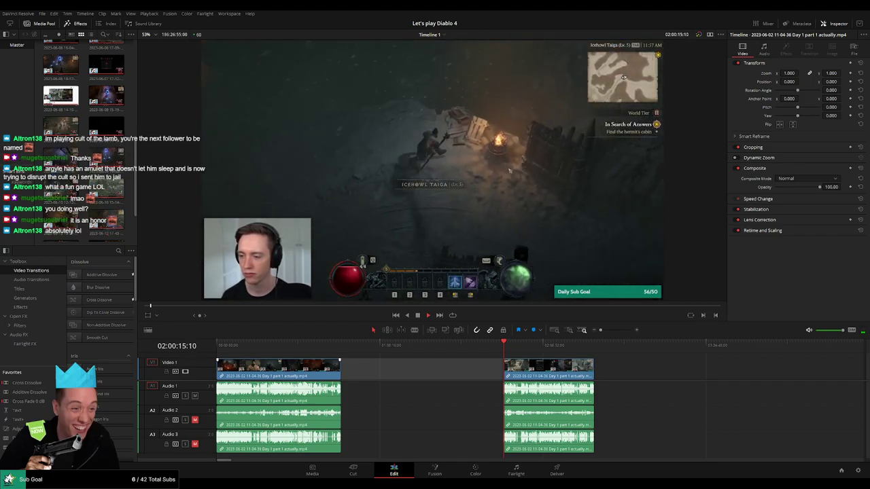
# Move the Day 1 part 2 clip with its audio directly against the end of the Day 1 part 1 footage.
pyautogui.click(471, 367)
pyautogui.moveTo(471, 367); pyautogui.dragTo(302, 363)
pyautogui.click(481, 367)
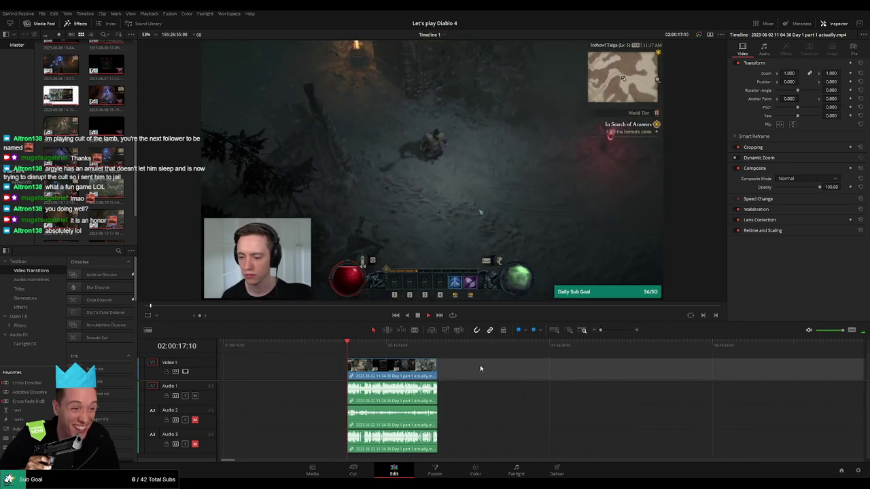
pyautogui.click(355, 350)
pyautogui.moveTo(355, 350); pyautogui.dragTo(434, 352)
pyautogui.click(498, 375)
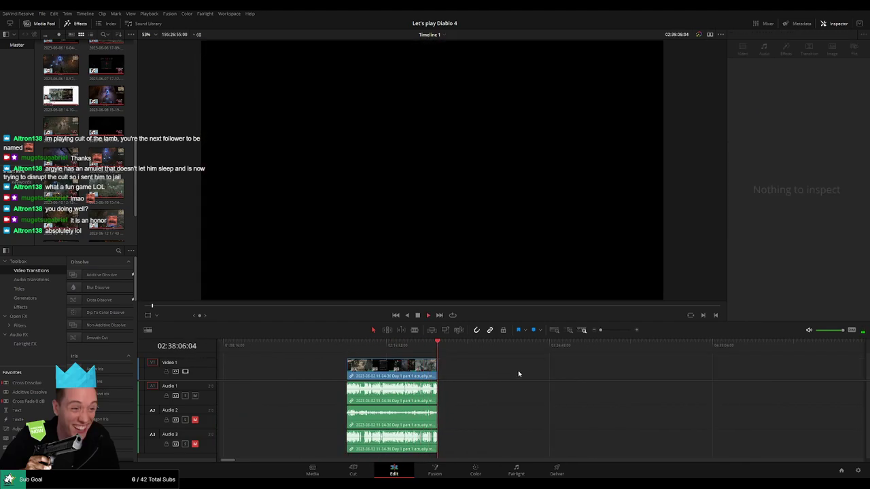
pyautogui.hscroll(5, 475, 367)
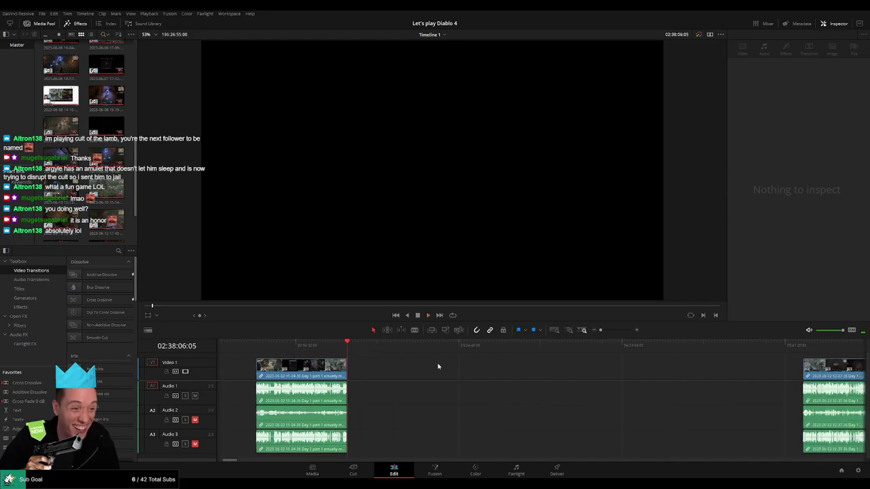
pyautogui.click(319, 346)
pyautogui.moveTo(841, 372); pyautogui.dragTo(342, 355)
pyautogui.click(342, 350)
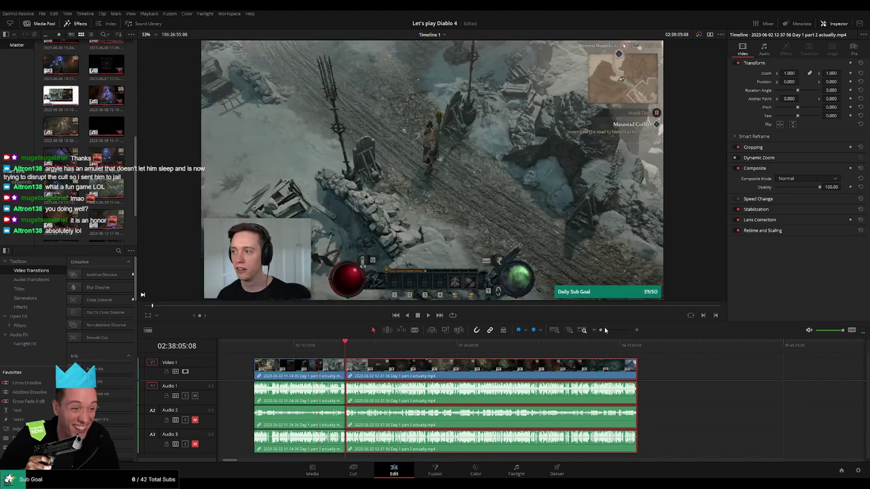
# Ripple-trim the join between Day 1 part 1 and part 2 to 02:38:04:46, add short cross transitions to video and audio there, and preview it.
pyautogui.moveTo(605, 330); pyautogui.dragTo(617, 330)
pyautogui.click(514, 347)
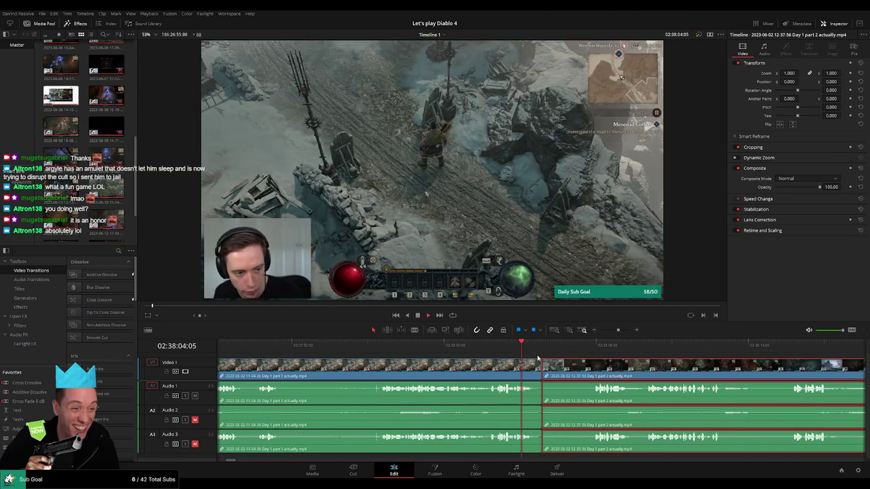
pyautogui.click(537, 358)
pyautogui.click(493, 349)
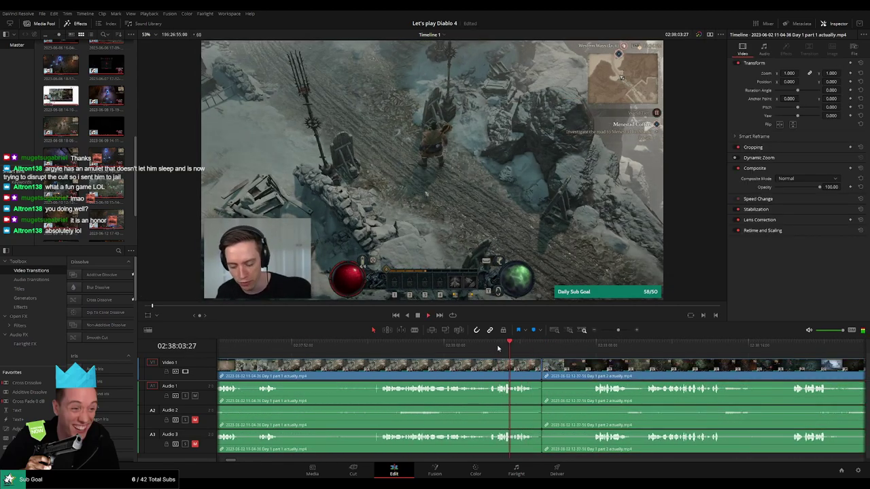
pyautogui.click(542, 370)
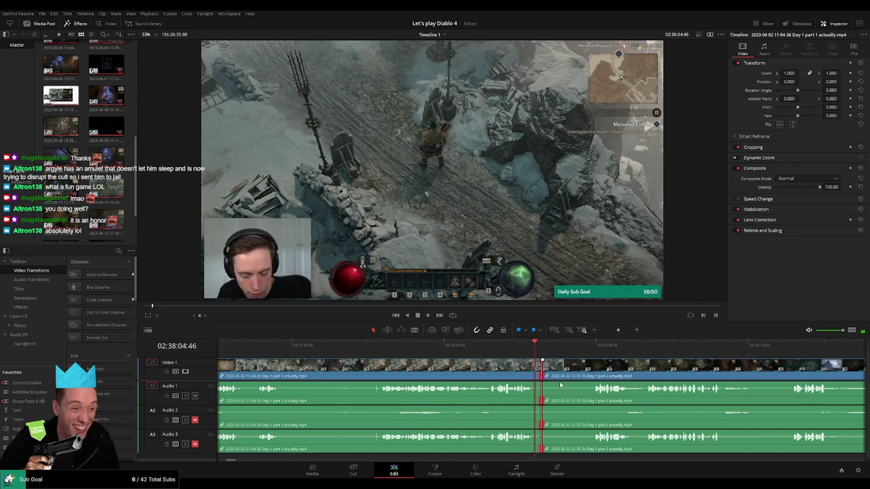
pyautogui.click(470, 288)
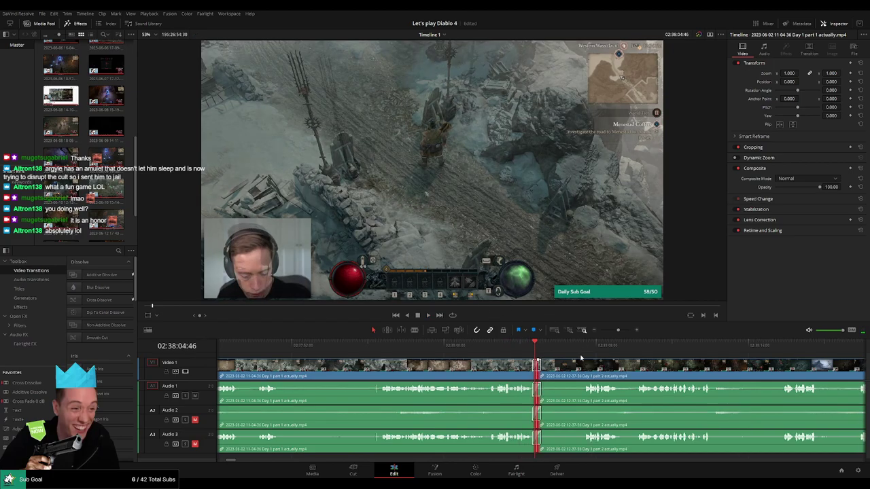
pyautogui.press('space')
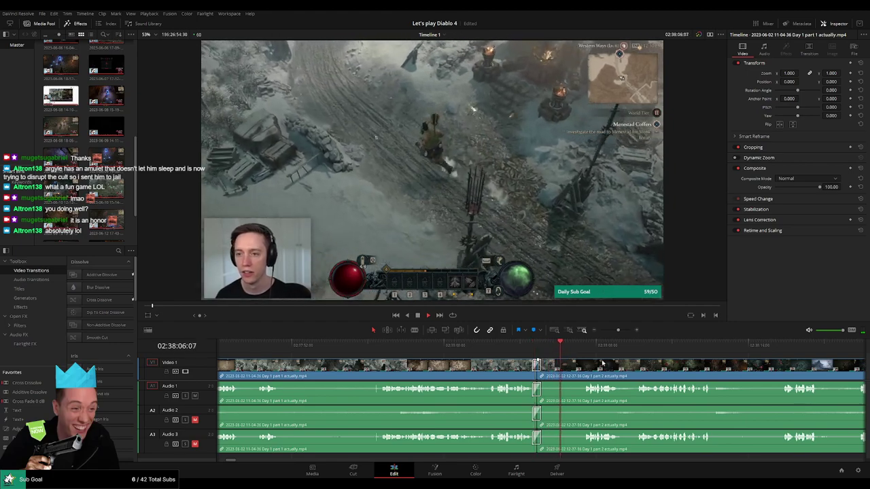
# Skim the Day 1 part 2 footage from about 02:38 to 02:52 and examine it for a suitable episode break.
pyautogui.hscroll(3, 456, 348)
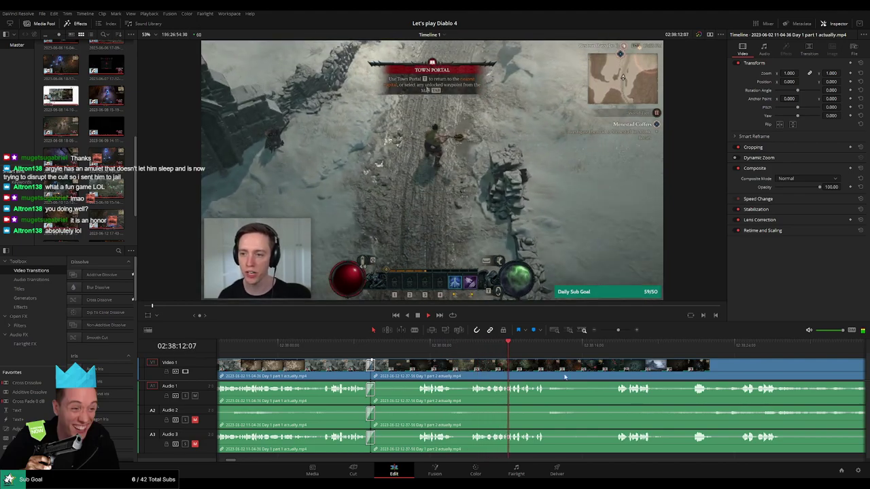
pyautogui.moveTo(568, 371); pyautogui.dragTo(470, 364)
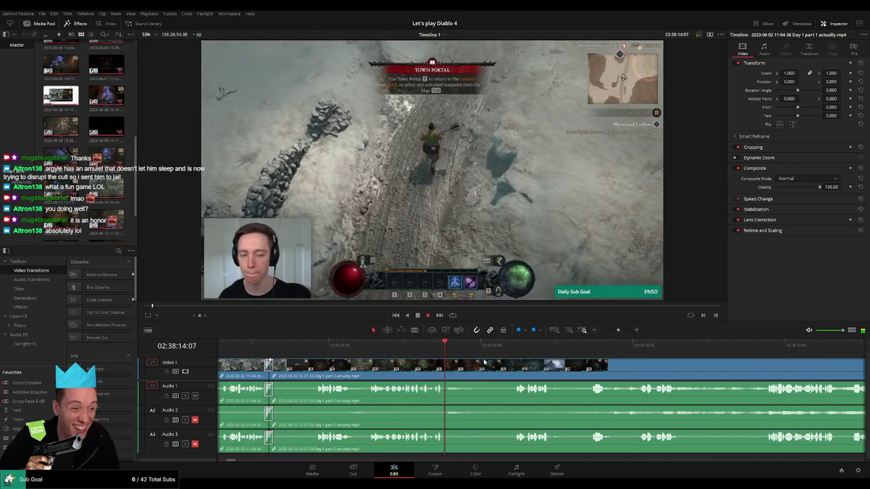
pyautogui.click(513, 349)
pyautogui.moveTo(617, 332); pyautogui.dragTo(601, 330)
pyautogui.moveTo(528, 370); pyautogui.dragTo(430, 348)
pyautogui.click(436, 348)
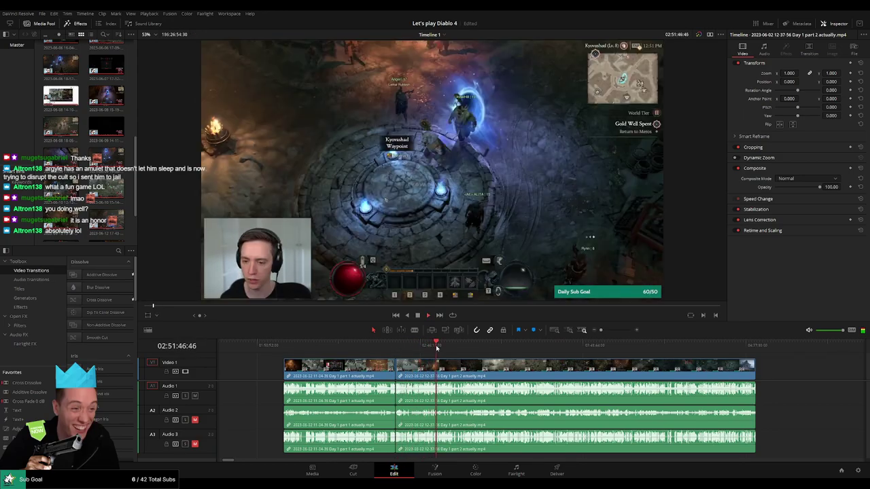
pyautogui.scroll(8, 485, 369)
pyautogui.click(628, 344)
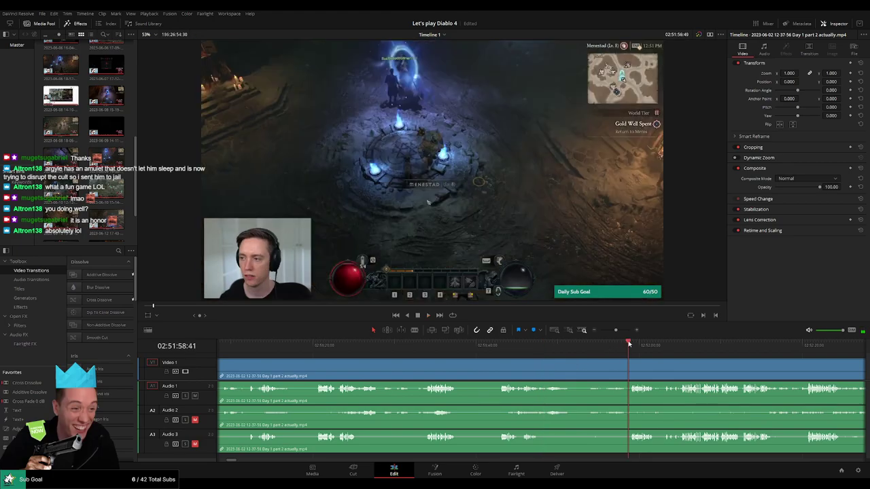
pyautogui.moveTo(653, 368); pyautogui.dragTo(462, 355)
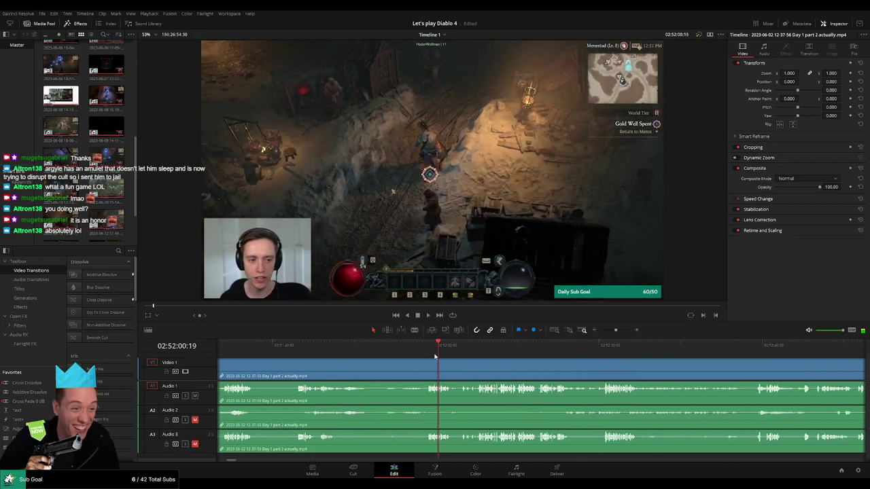
pyautogui.hscroll(-3, 435, 355)
pyautogui.click(515, 345)
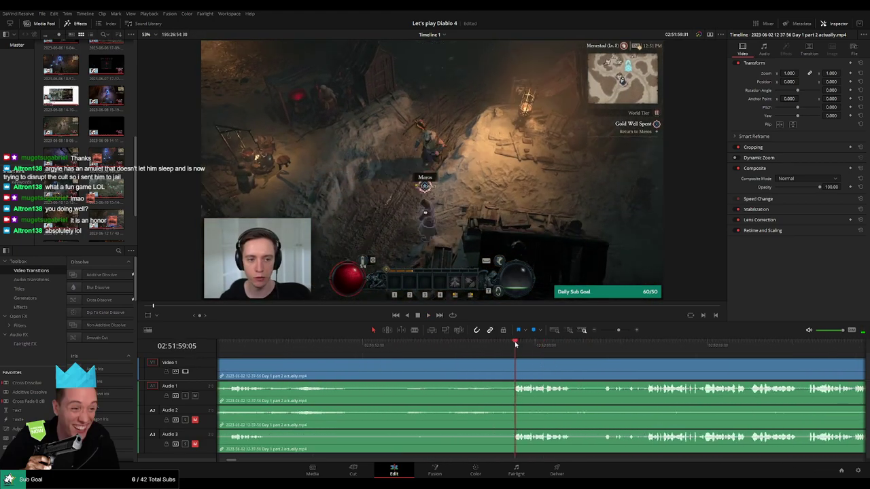
pyautogui.moveTo(515, 345); pyautogui.dragTo(513, 345)
pyautogui.press('space')
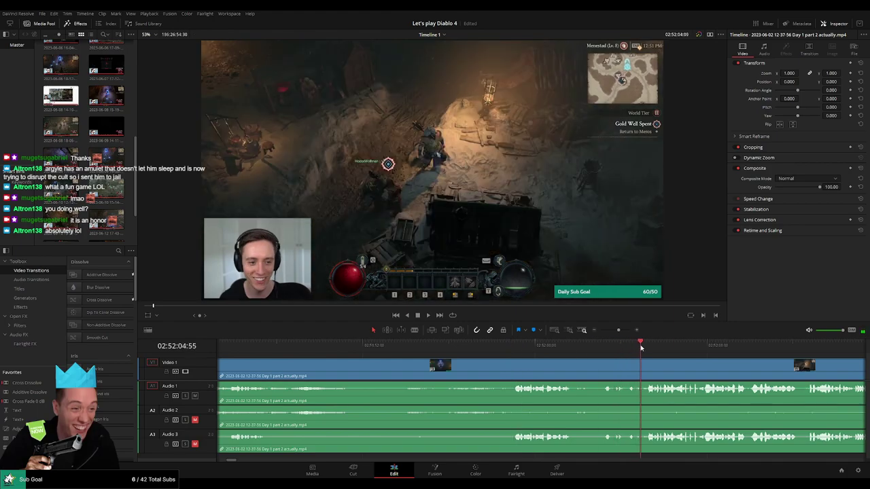
# Review the Meros conversation between about 02:52:12 and 02:52:41 as a possible episode ending.
pyautogui.click(779, 353)
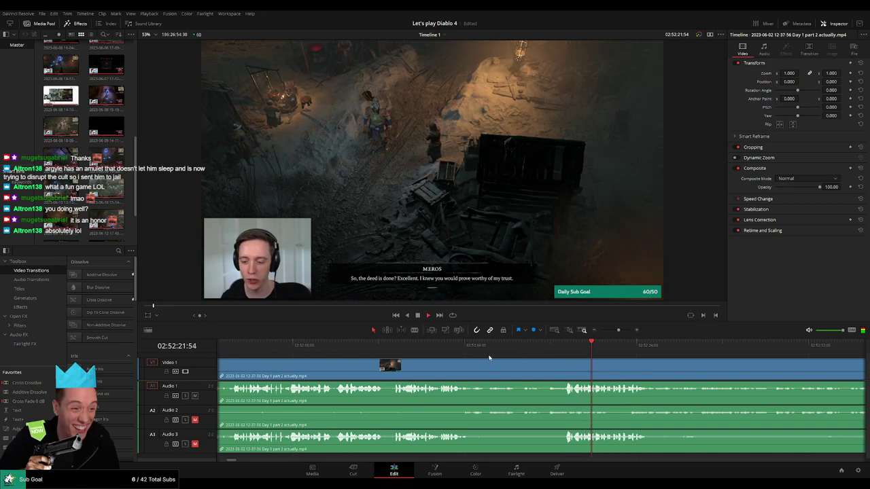
pyautogui.click(443, 348)
pyautogui.click(388, 348)
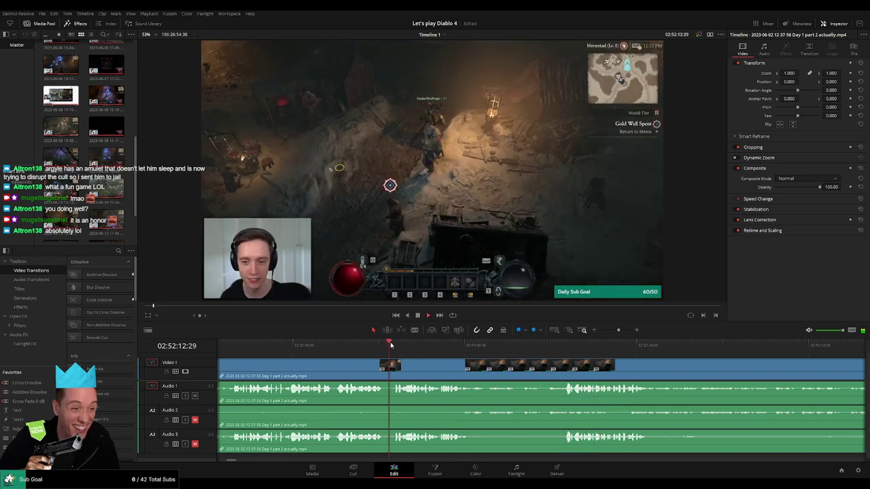
pyautogui.press('space')
pyautogui.moveTo(358, 365); pyautogui.dragTo(547, 365)
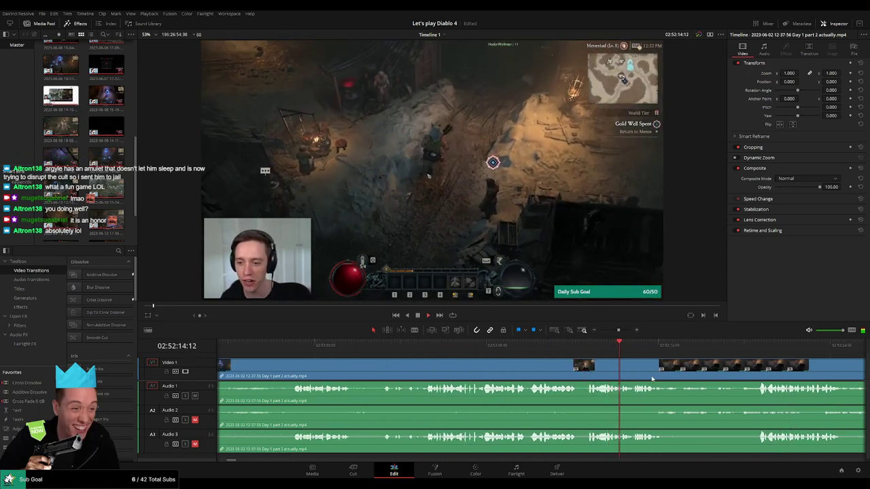
pyautogui.hscroll(3, 509, 360)
pyautogui.click(586, 349)
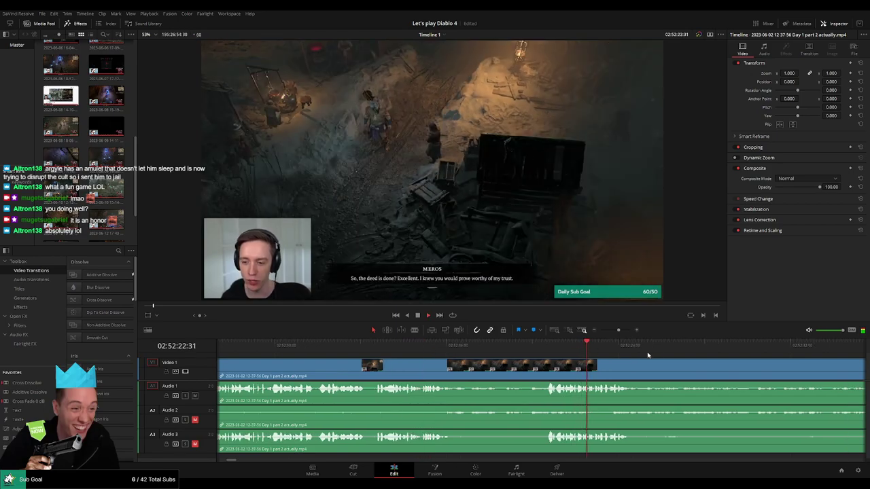
pyautogui.click(696, 348)
pyautogui.hscroll(3, 680, 360)
pyautogui.click(632, 347)
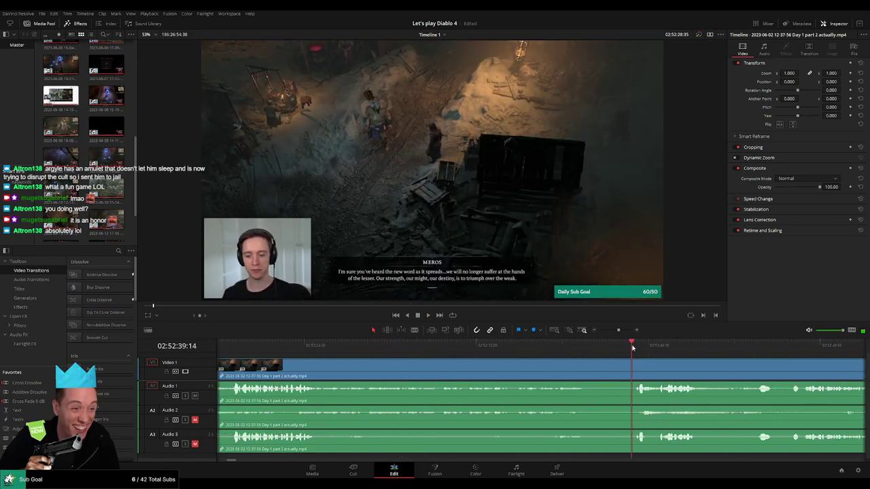
pyautogui.press('space')
pyautogui.moveTo(469, 360); pyautogui.dragTo(406, 360)
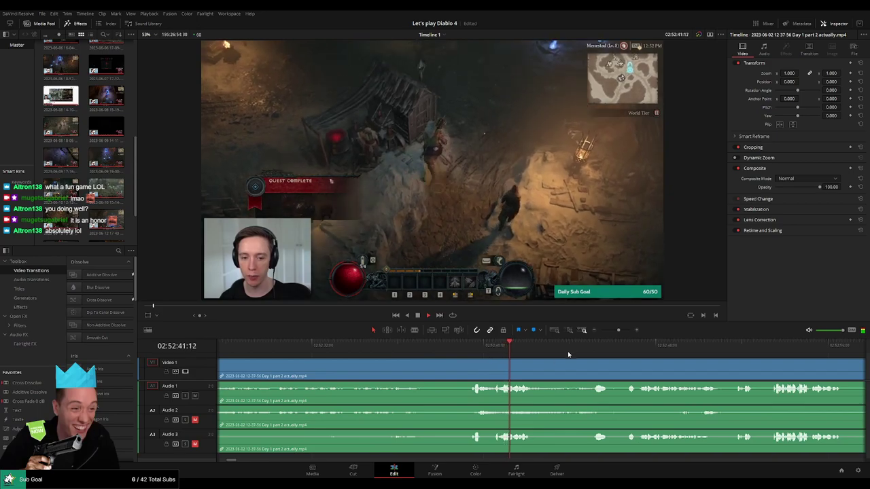
pyautogui.press('space')
pyautogui.moveTo(225, 375); pyautogui.dragTo(551, 382)
pyautogui.hscroll(-3, 401, 371)
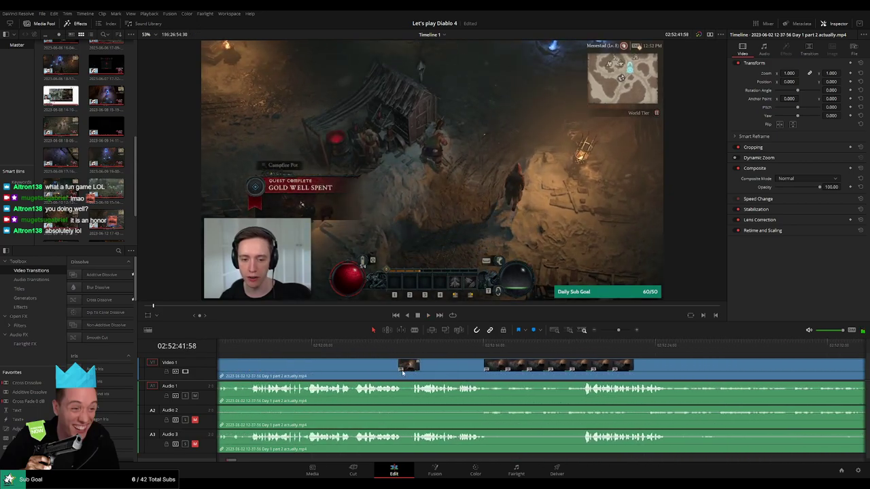
# Replay the moments before the Meros conversation, from about 02:52:03, and examine the pauses in the speech.
pyautogui.click(413, 346)
pyautogui.press('space')
pyautogui.moveTo(310, 369); pyautogui.dragTo(453, 369)
pyautogui.click(350, 343)
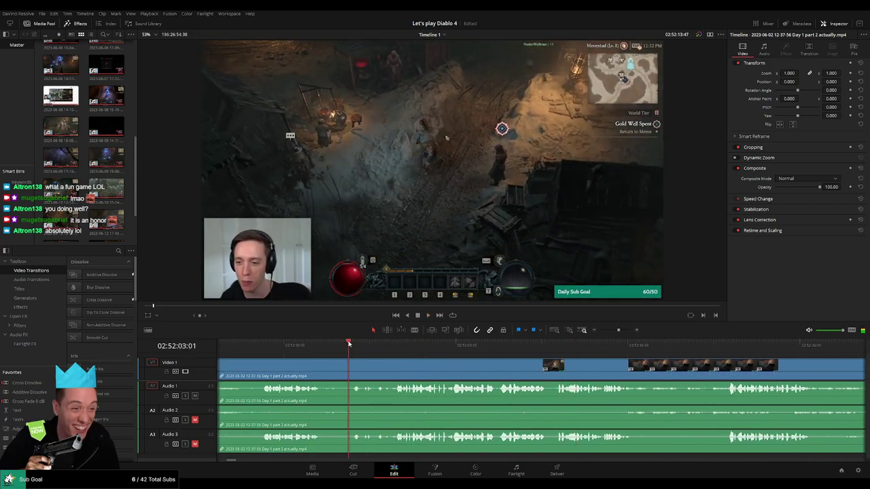
pyautogui.scroll(5, 449, 367)
pyautogui.scroll(3, 543, 359)
pyautogui.press('space')
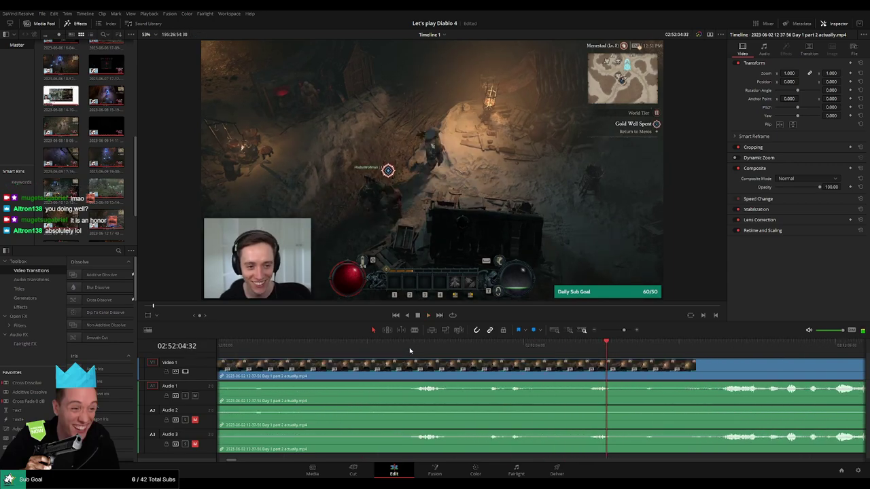
pyautogui.scroll(-1, 456, 365)
pyautogui.moveTo(623, 330); pyautogui.dragTo(613, 331)
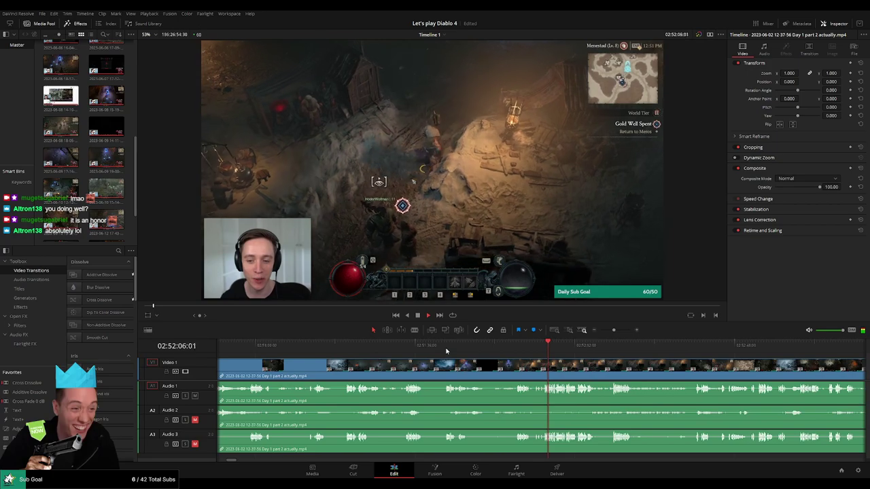
# Review the footage leading up to the Menestad arrival and split the Day 1 part 2 clip with its audio at 02:51:58:00.
pyautogui.click(445, 347)
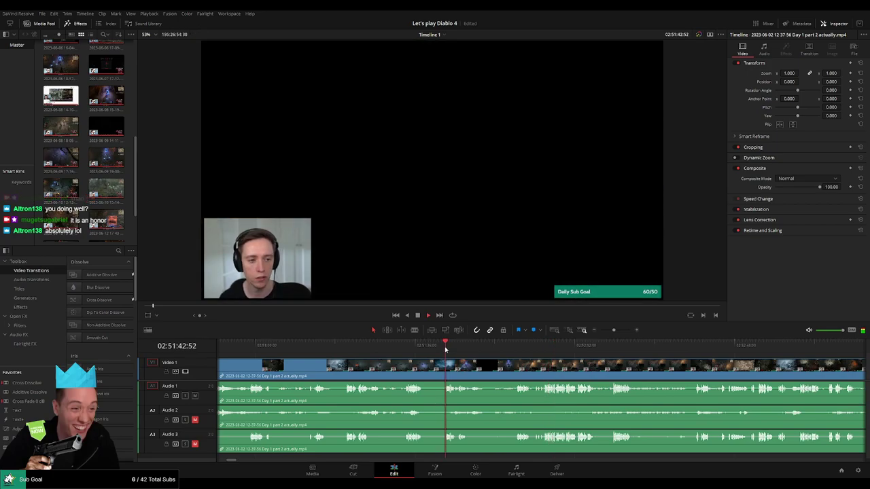
pyautogui.click(470, 346)
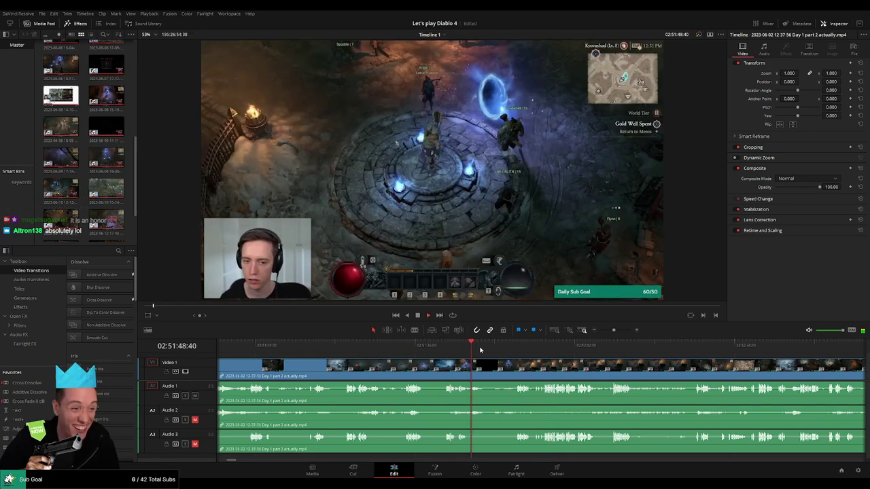
pyautogui.click(514, 349)
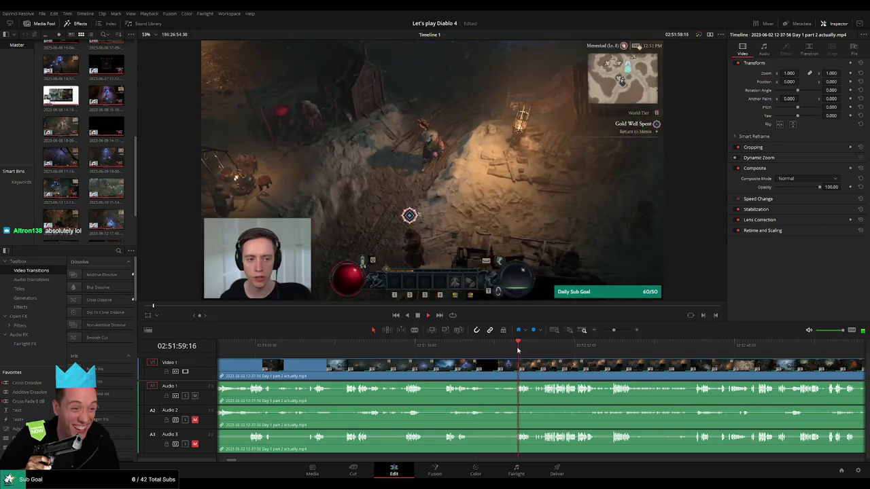
pyautogui.scroll(1, 483, 371)
pyautogui.scroll(4, 483, 368)
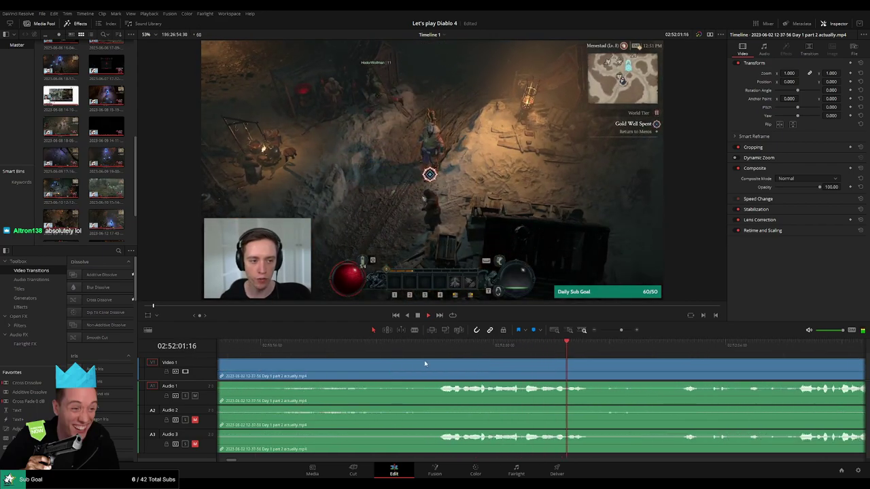
pyautogui.click(438, 348)
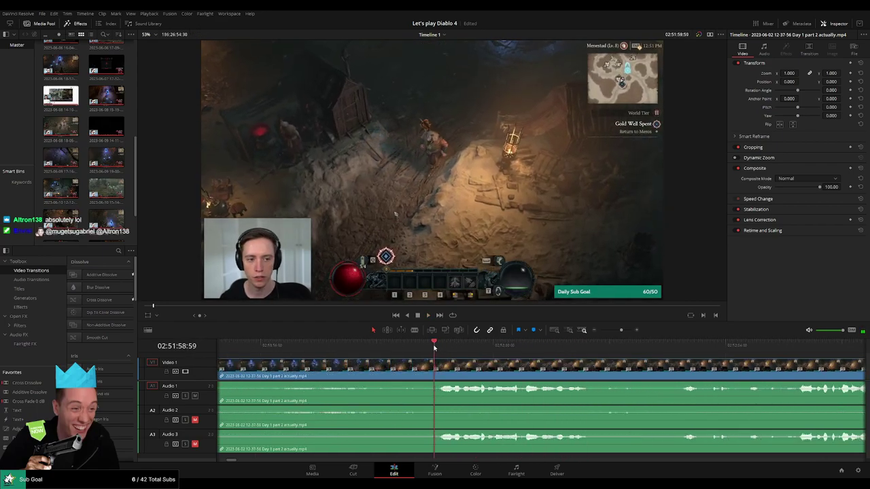
pyautogui.moveTo(438, 346); pyautogui.dragTo(377, 353)
pyautogui.click(381, 370)
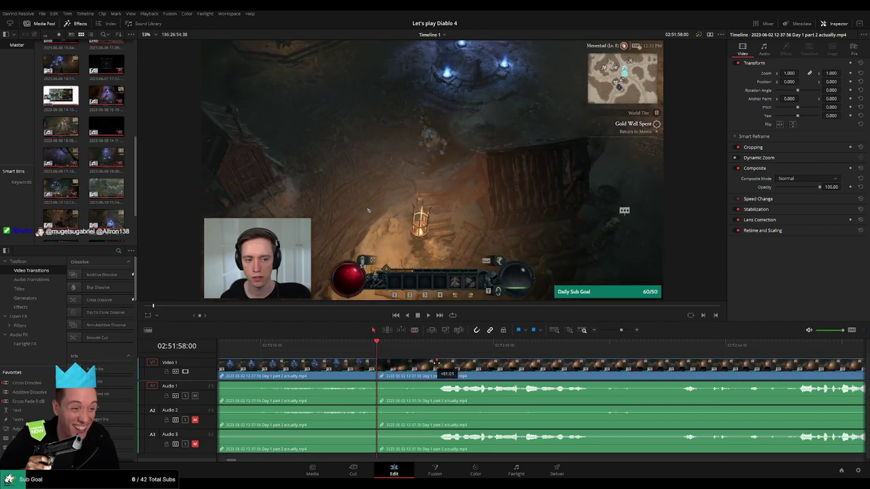
# Add fade-outs and fade-ins of about one second to the video and all audio tracks around the 02:51:58:00 cut, and preview it.
pyautogui.moveTo(436, 362); pyautogui.dragTo(437, 361)
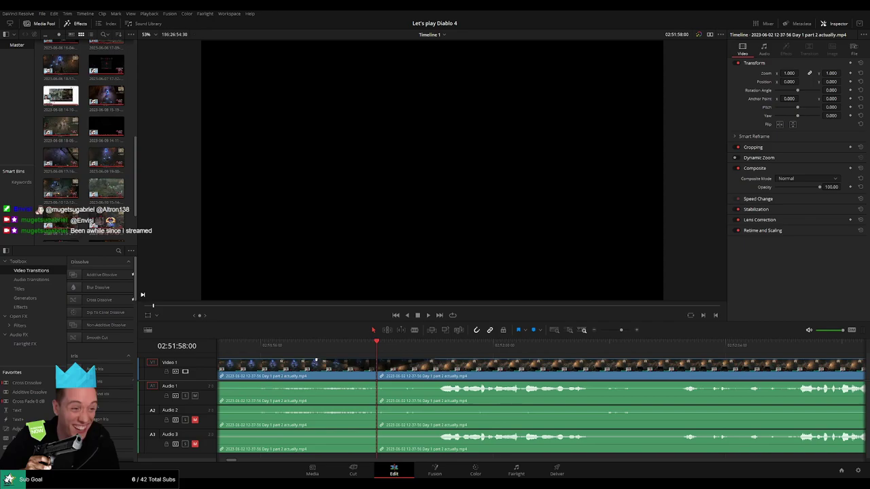
pyautogui.moveTo(378, 384); pyautogui.dragTo(369, 386)
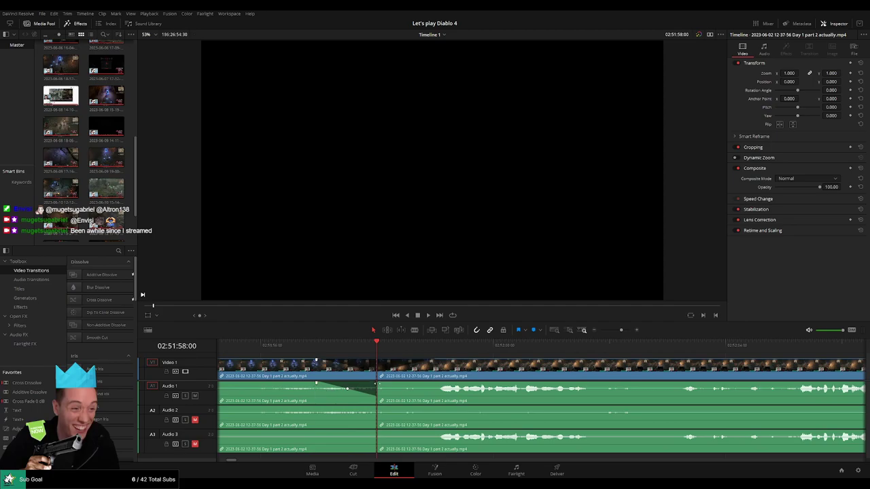
pyautogui.moveTo(379, 384); pyautogui.dragTo(418, 385)
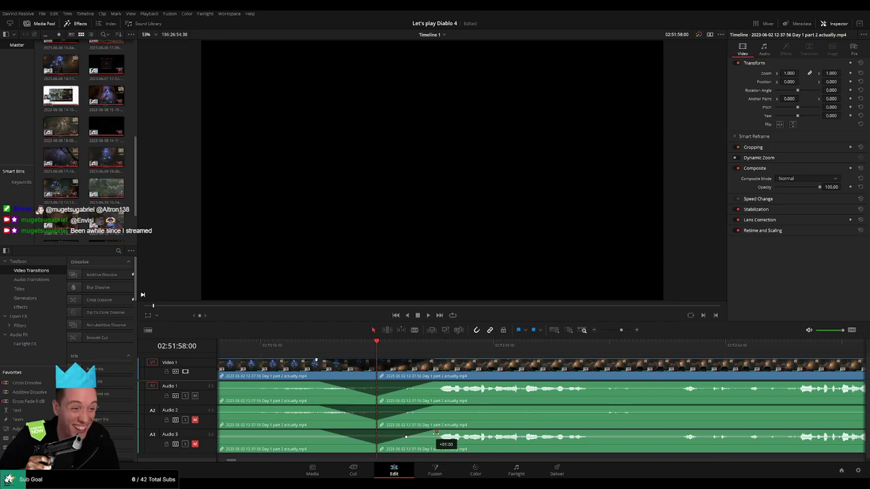
pyautogui.press('space')
pyautogui.press('space')
# Move the Day 1 part 2 portion after the 02:51:58:00 cut, with its audio, about 01:40:24 further along the timeline, leaving a gap.
pyautogui.moveTo(621, 330); pyautogui.dragTo(580, 331)
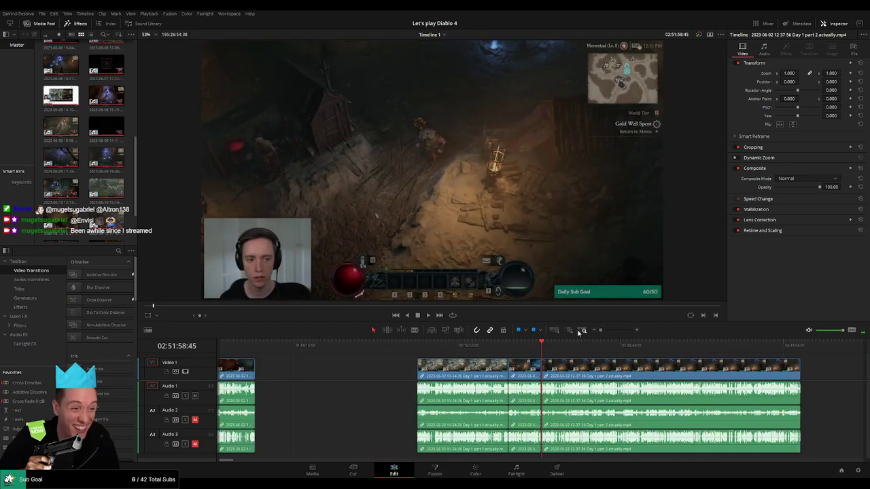
pyautogui.hscroll(3, 517, 375)
pyautogui.hscroll(2, 516, 374)
pyautogui.click(252, 347)
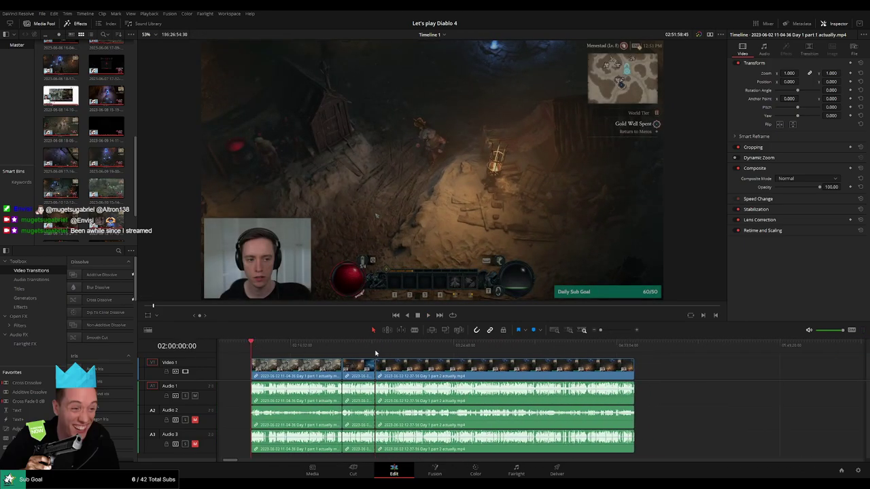
pyautogui.click(375, 348)
pyautogui.hscroll(3, 443, 375)
pyautogui.scroll(-3, 442, 376)
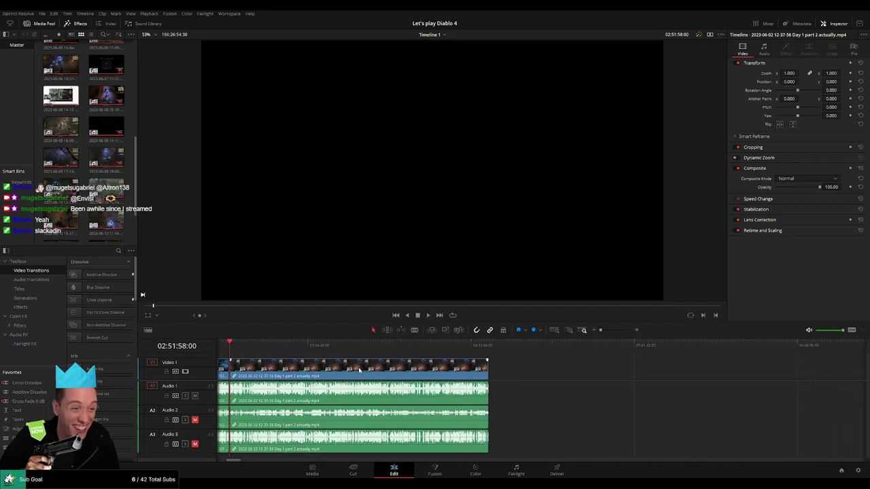
pyautogui.moveTo(344, 379); pyautogui.dragTo(587, 380)
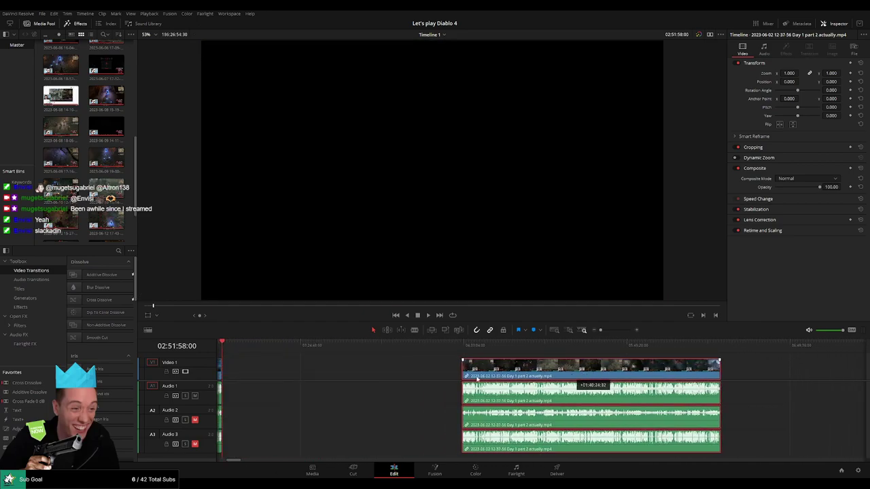
# Reposition the separated Day 1 part 2 portion, with its audio, so that it starts at 04:00:00:00.
pyautogui.click(313, 371)
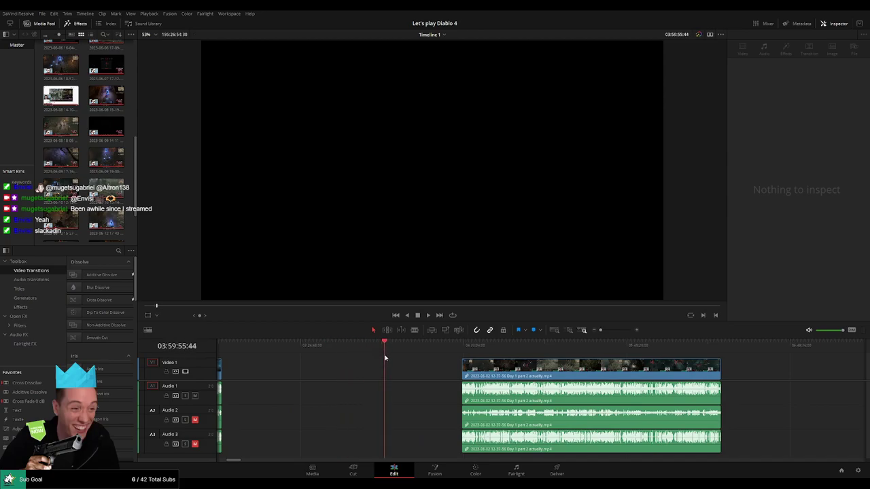
pyautogui.moveTo(385, 358); pyautogui.dragTo(385, 357)
pyautogui.scroll(5, 531, 354)
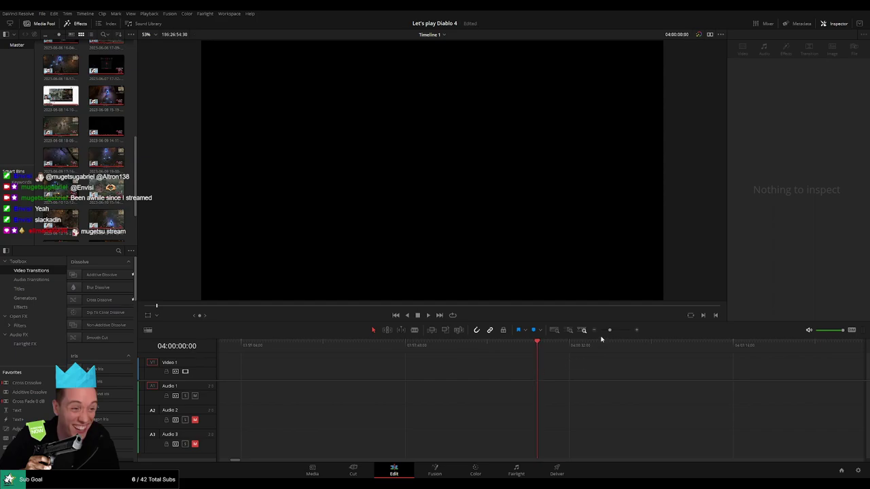
pyautogui.moveTo(604, 331); pyautogui.dragTo(600, 330)
pyautogui.moveTo(668, 375); pyautogui.dragTo(356, 371)
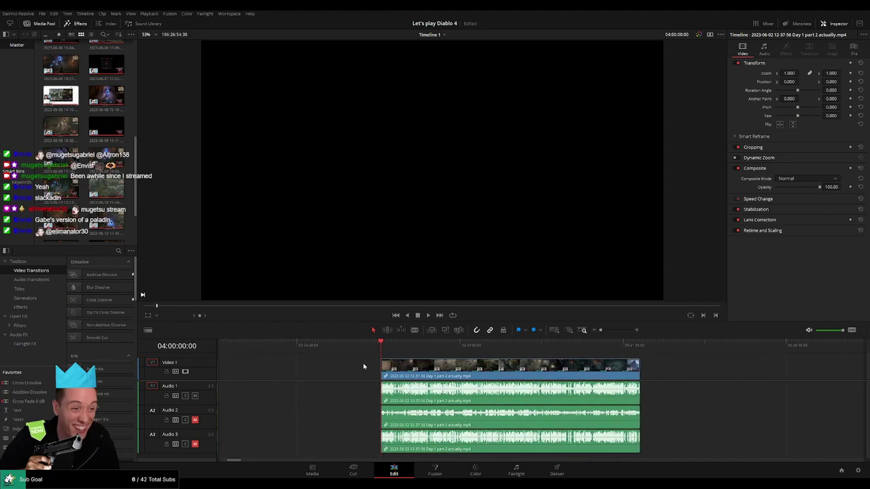
# Preview the opening of the portion at 04:00:00:00, then skip through it to about 04:51:30 and play from there.
pyautogui.press('space')
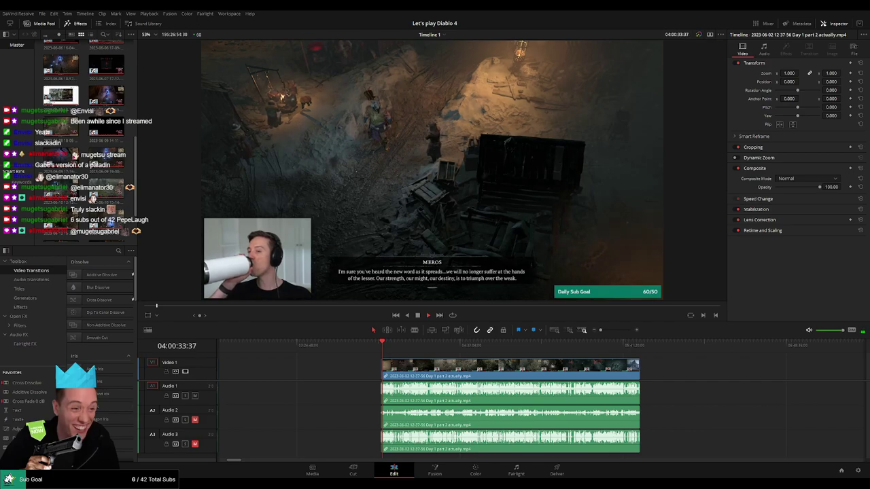
pyautogui.click(347, 369)
pyautogui.click(352, 379)
pyautogui.moveTo(345, 377); pyautogui.dragTo(287, 372)
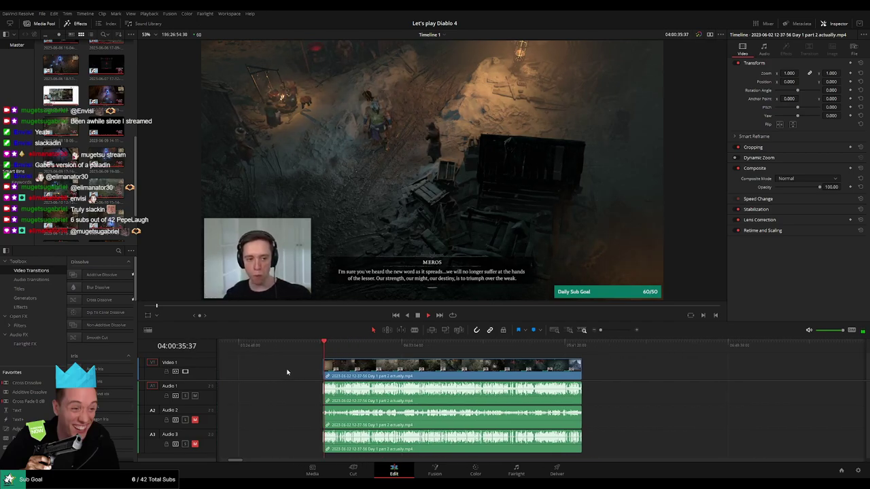
pyautogui.hscroll(1, 270, 366)
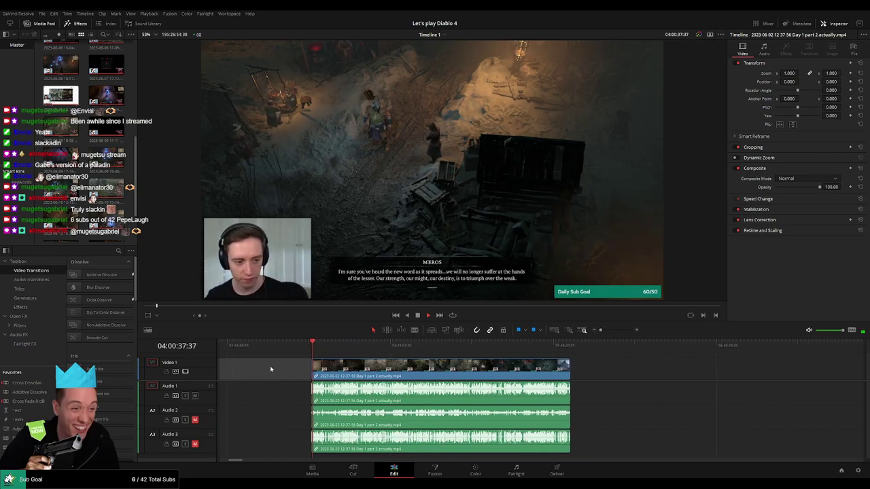
pyautogui.hscroll(2, 270, 369)
pyautogui.click(271, 347)
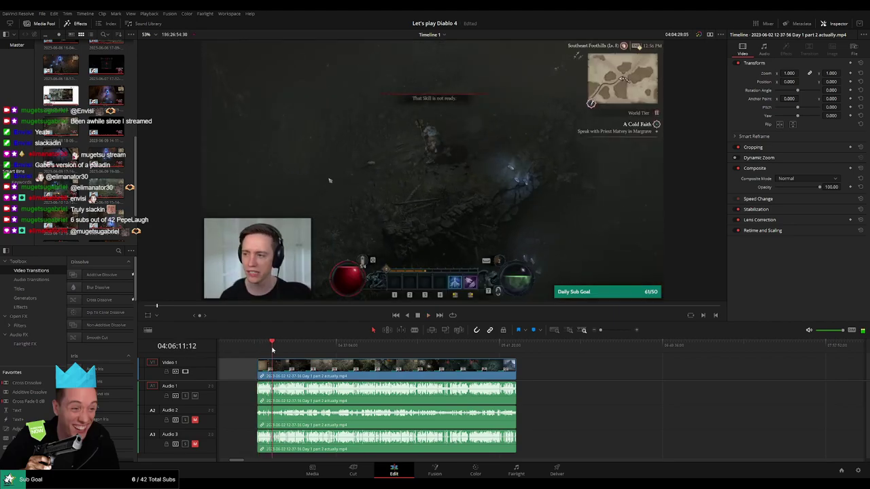
pyautogui.moveTo(272, 347); pyautogui.dragTo(381, 352)
pyautogui.press('space')
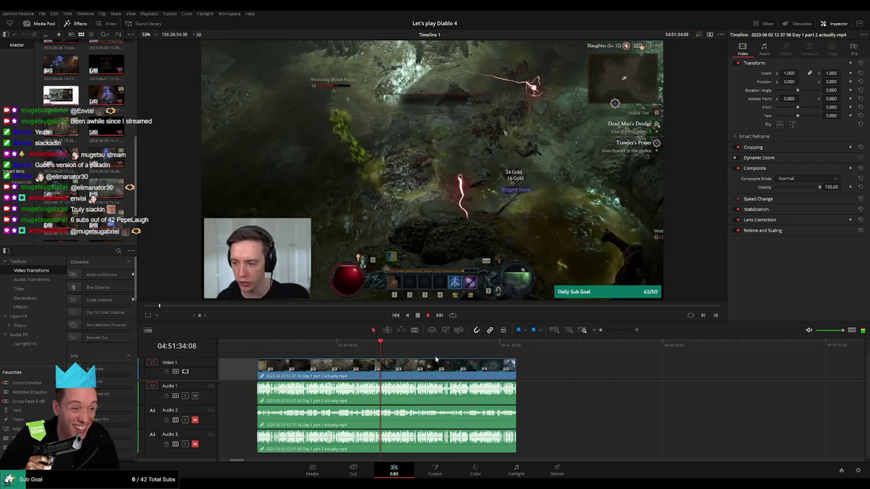
# Review the Dead Man's Dredge footage between about 04:51:26 and 04:52:25 for a suitable episode break.
pyautogui.scroll(3, 435, 360)
pyautogui.click(529, 346)
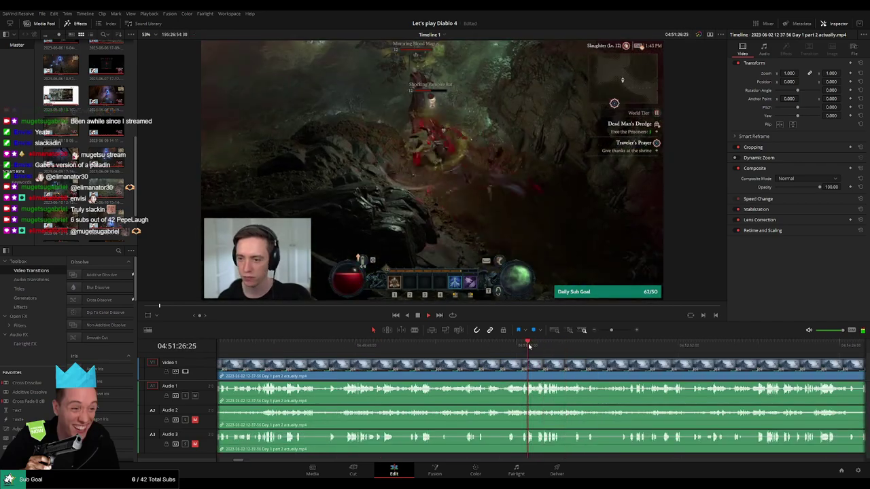
pyautogui.scroll(3, 529, 346)
pyautogui.click(567, 346)
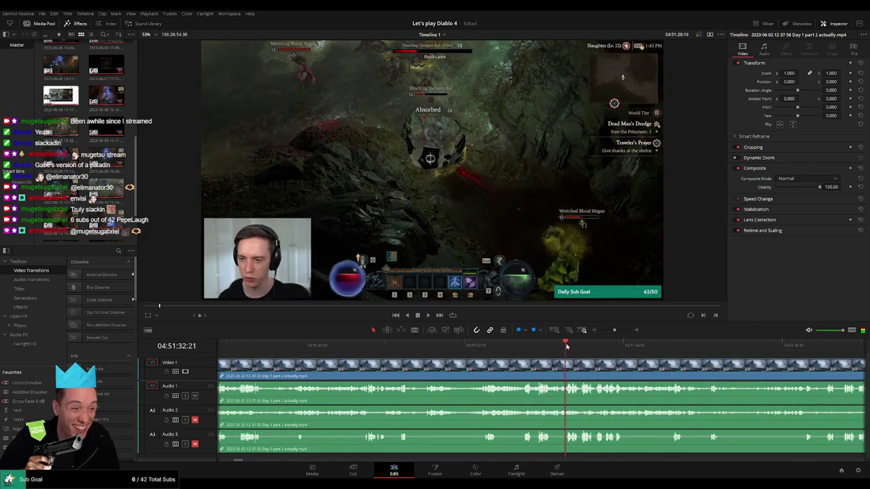
pyautogui.press('space')
pyautogui.hscroll(3, 489, 350)
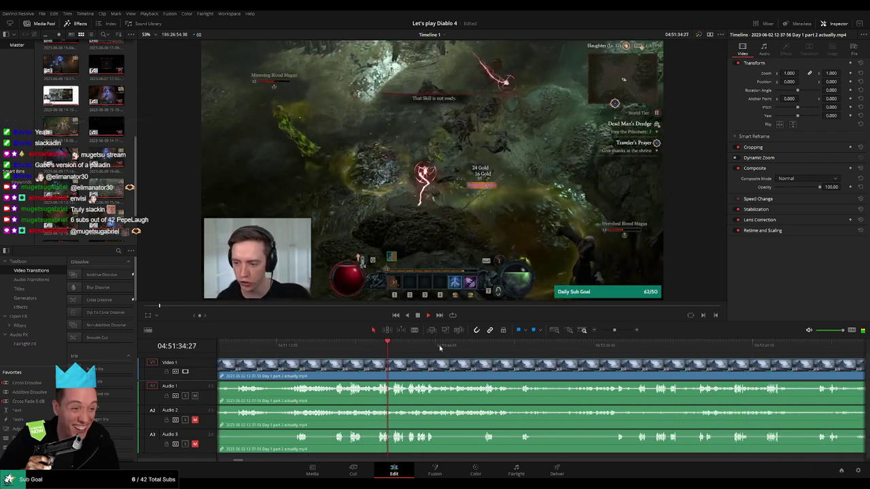
pyautogui.moveTo(440, 347); pyautogui.dragTo(556, 348)
pyautogui.hscroll(3, 422, 357)
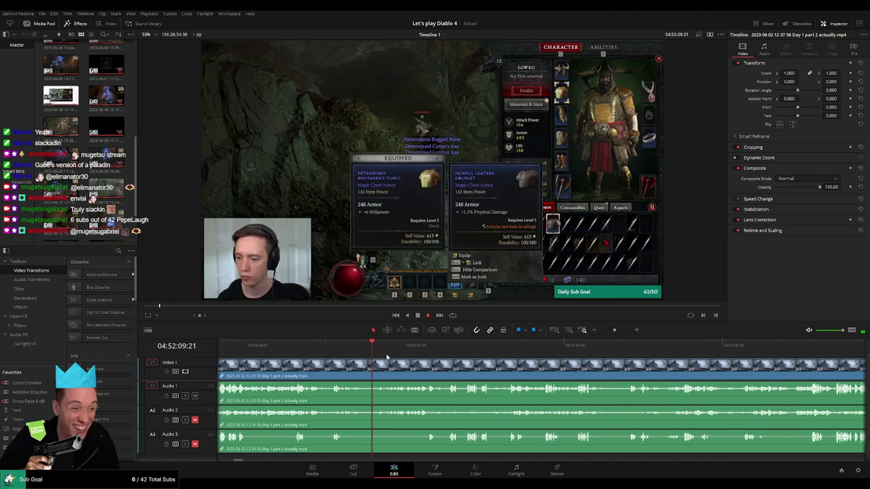
pyautogui.click(432, 345)
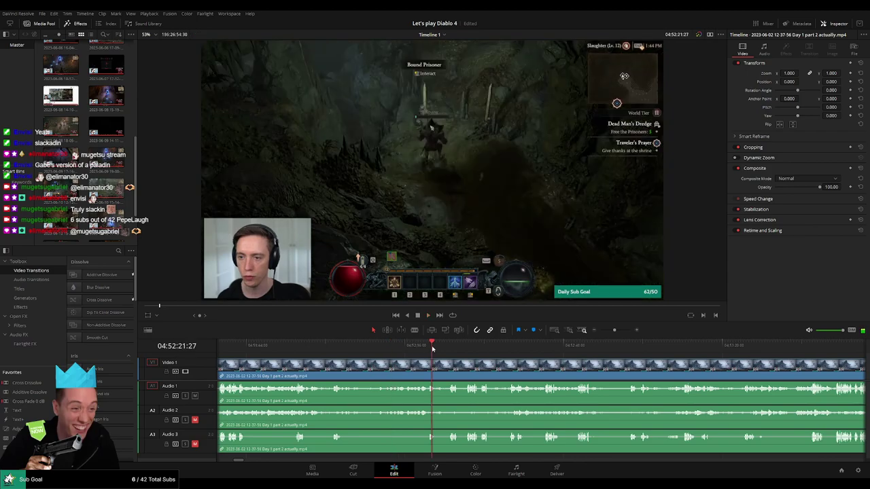
pyautogui.click(447, 348)
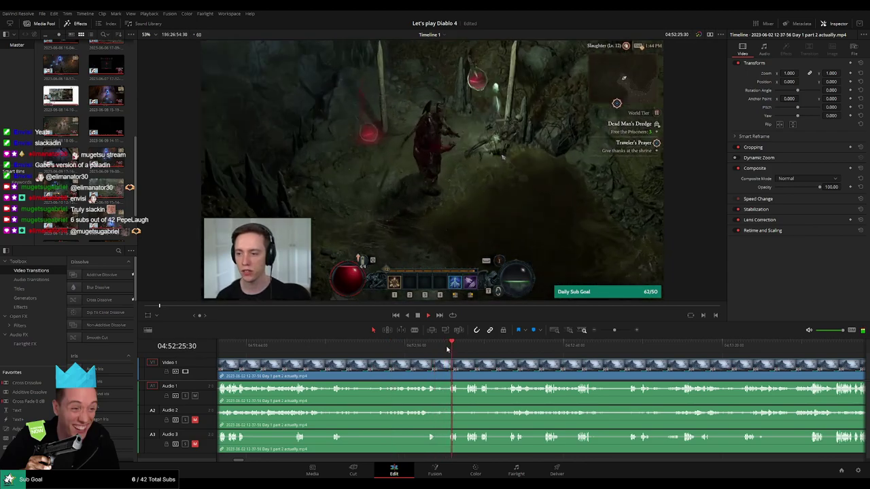
# Replay the moments around the bound prisoner, about 04:52:14 to 04:52:27, and examine the pauses in the speech.
pyautogui.scroll(3, 476, 366)
pyautogui.scroll(5, 476, 366)
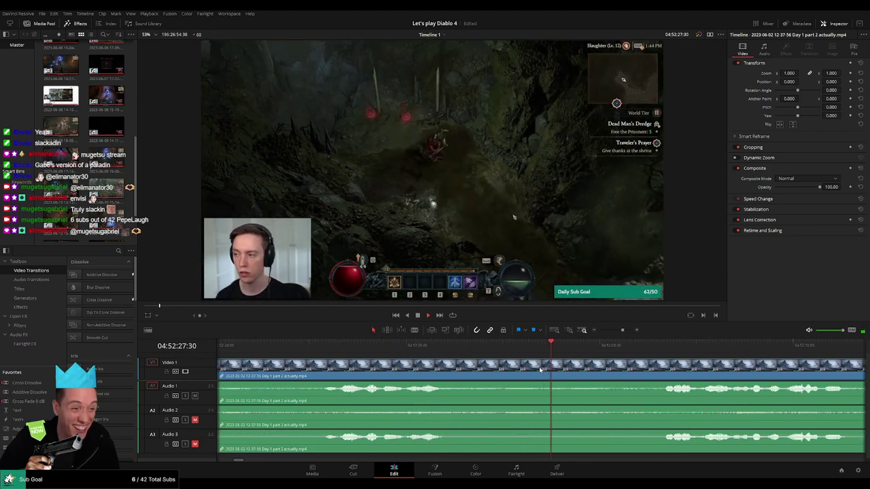
pyautogui.press('space')
pyautogui.hscroll(-3, 469, 365)
pyautogui.click(286, 348)
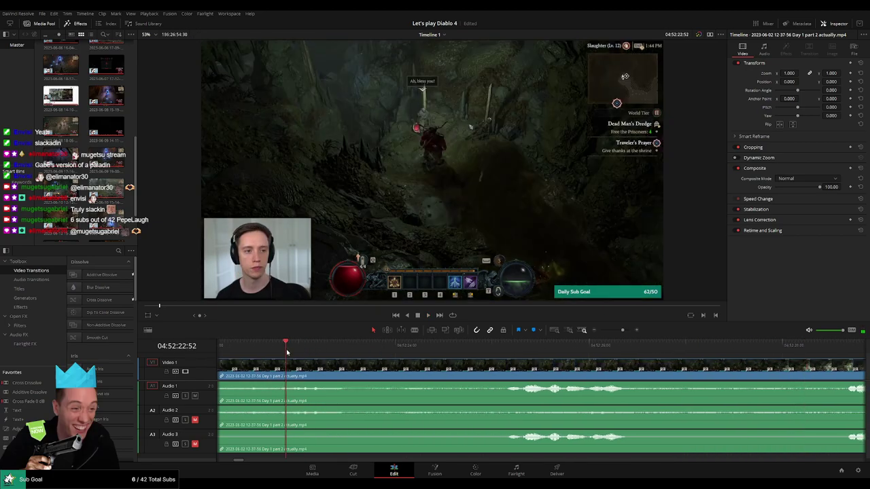
pyautogui.scroll(1, 393, 372)
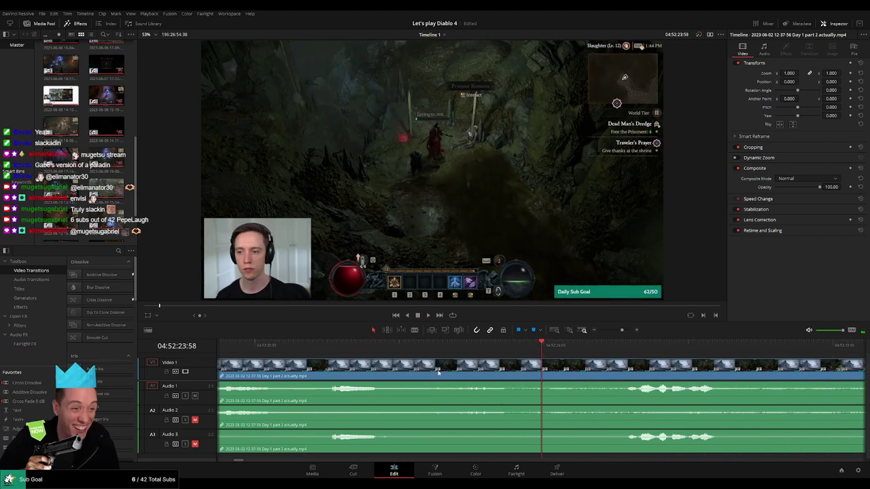
pyautogui.moveTo(621, 331); pyautogui.dragTo(618, 332)
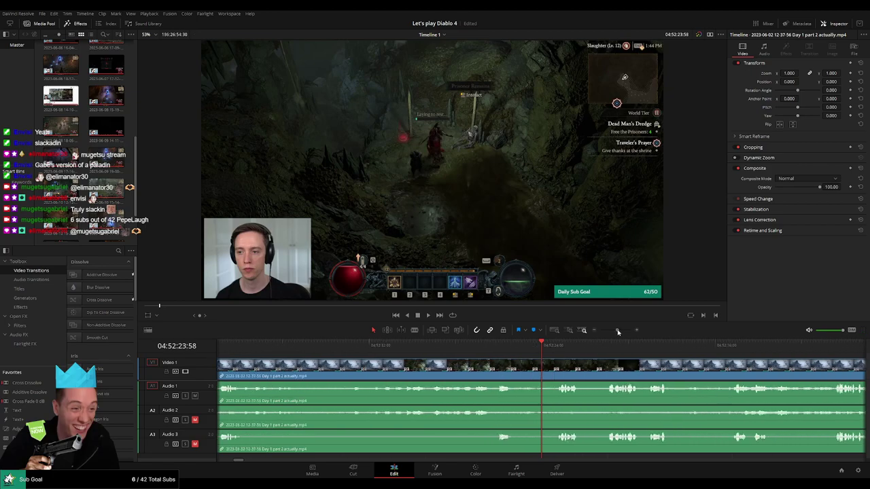
pyautogui.click(350, 352)
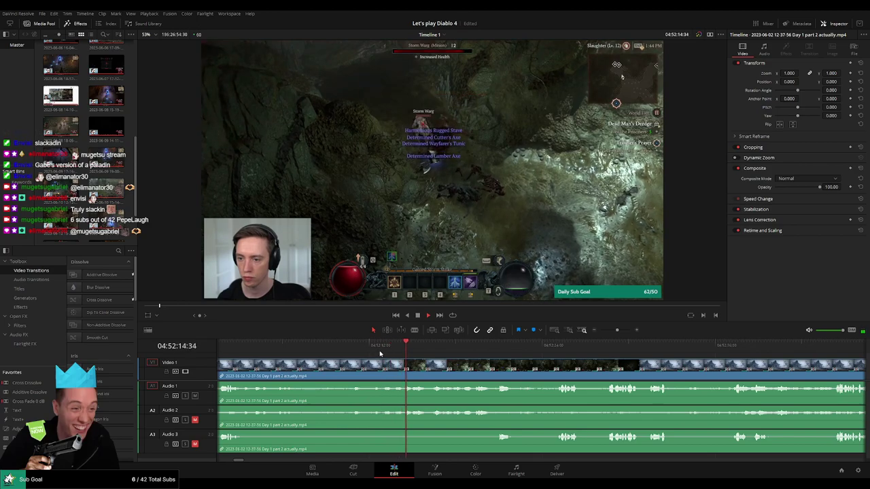
pyautogui.click(430, 351)
pyautogui.click(471, 351)
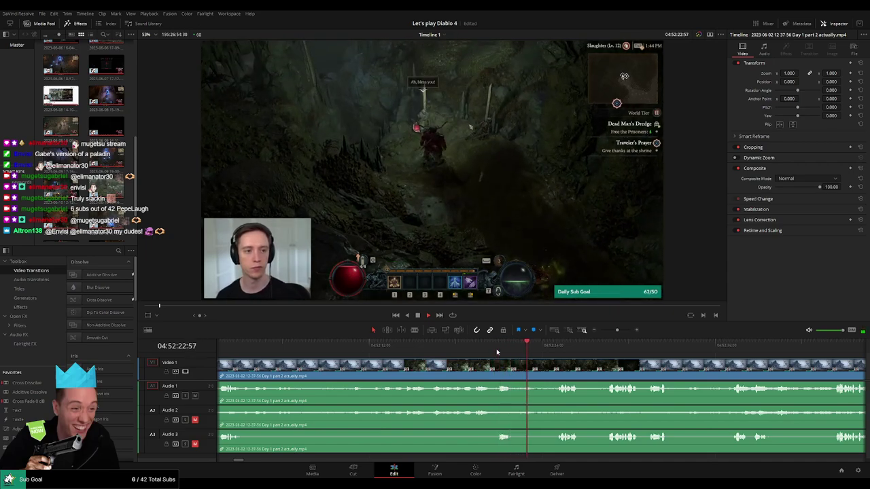
# Split the Day 1 part 2 clip with its audio at 04:52:20:30, just before the bound prisoner interaction.
pyautogui.press('space')
pyautogui.scroll(6, 510, 368)
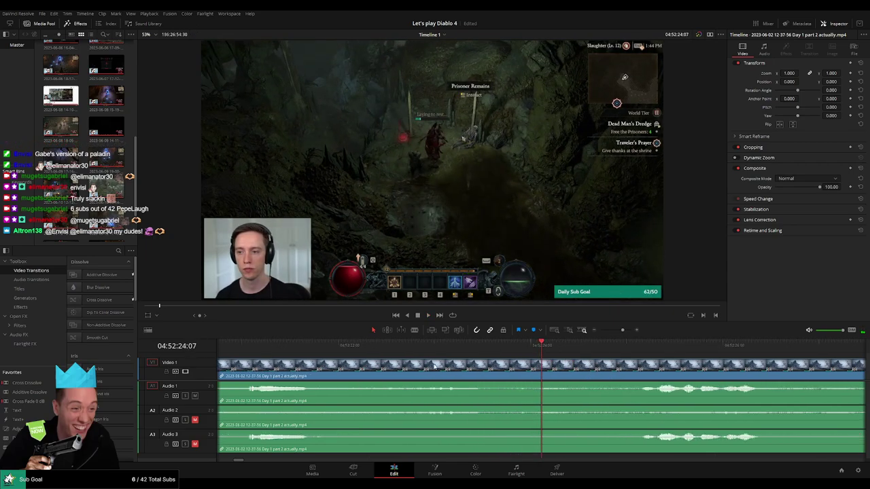
pyautogui.moveTo(623, 330); pyautogui.dragTo(619, 331)
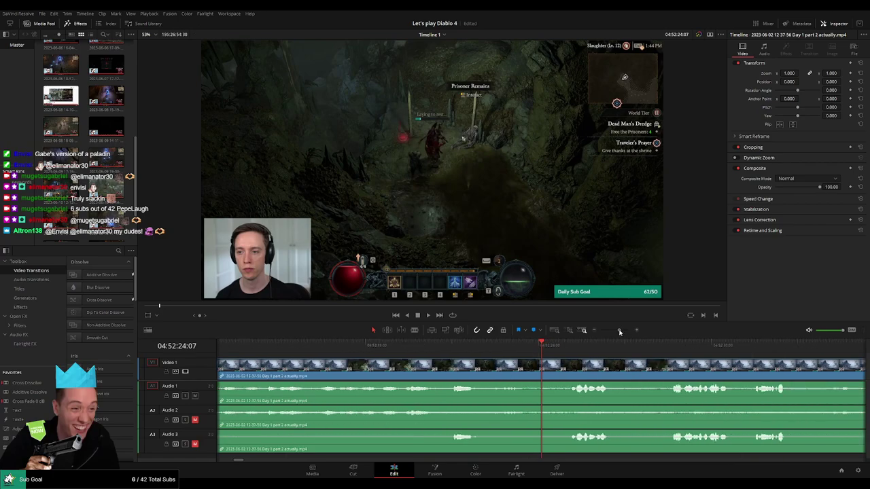
pyautogui.moveTo(421, 348)
pyautogui.mouseDown()
pyautogui.moveTo(453, 351)
pyautogui.moveTo(438, 350)
pyautogui.mouseUp()
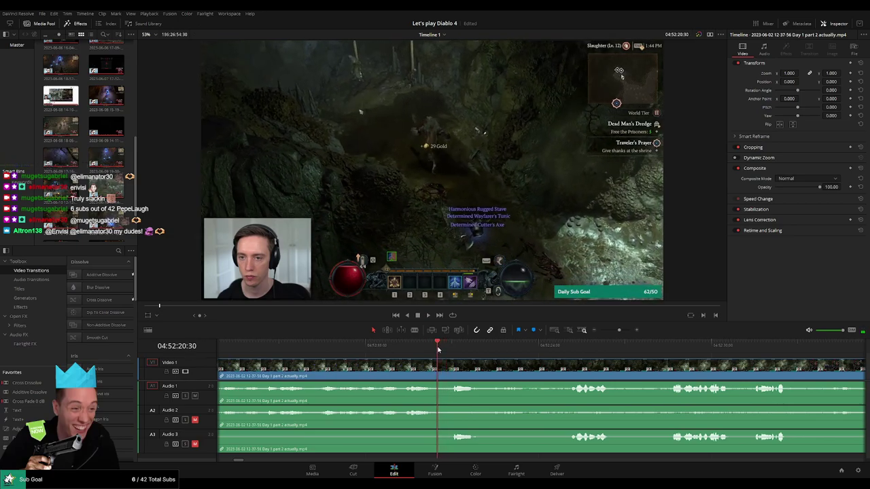
pyautogui.press('b')
pyautogui.click(439, 367)
pyautogui.scroll(3, 597, 371)
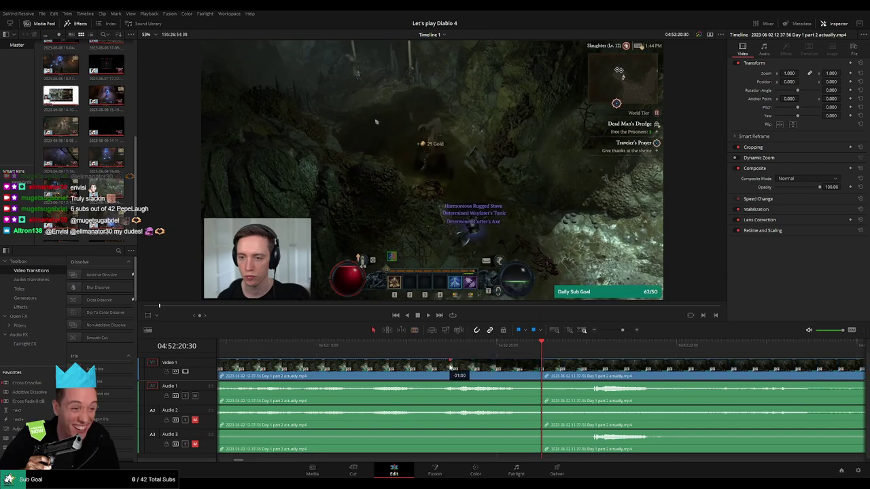
# Add fade-outs of about one second to the video and all three audio tracks before the 04:52:20:30 cut.
pyautogui.moveTo(450, 367); pyautogui.dragTo(450, 366)
pyautogui.moveTo(540, 384); pyautogui.dragTo(451, 385)
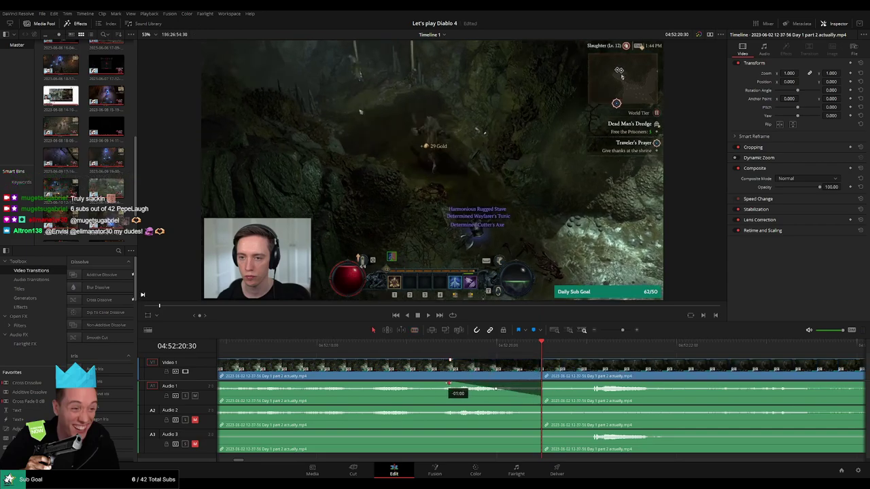
pyautogui.moveTo(540, 409); pyautogui.dragTo(447, 407)
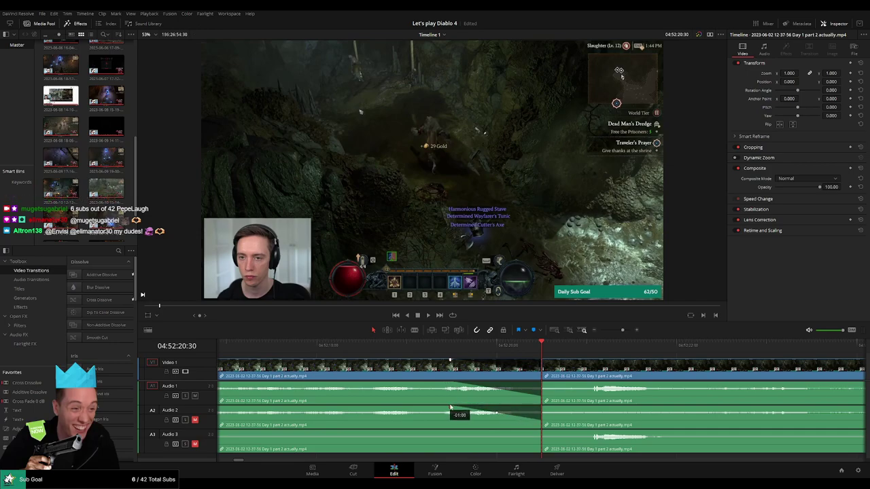
pyautogui.moveTo(540, 430); pyautogui.dragTo(459, 432)
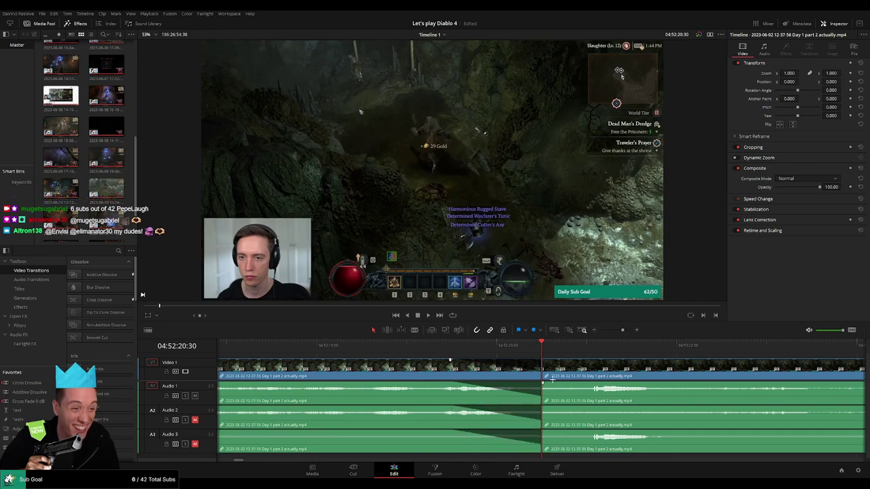
# Add fade-ins of about one second to the video and all three audio tracks after the 04:52:20:30 cut, and preview the transition.
pyautogui.moveTo(619, 362); pyautogui.dragTo(636, 362)
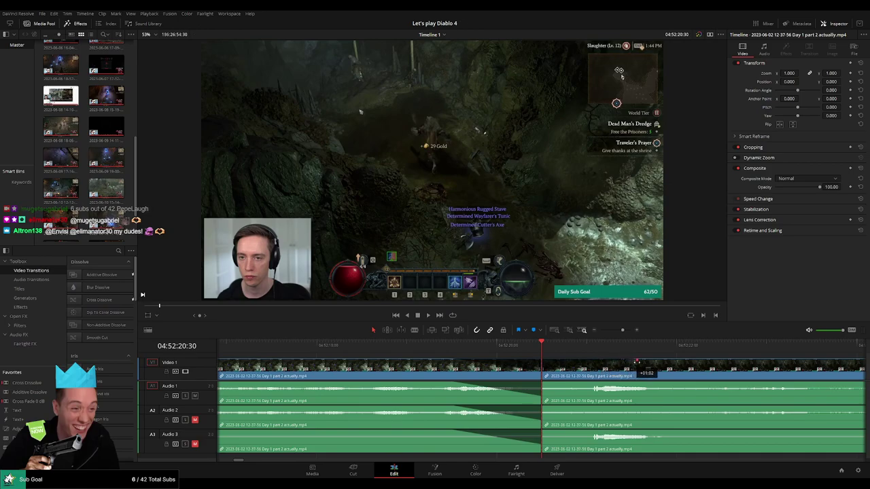
pyautogui.moveTo(544, 382); pyautogui.dragTo(633, 386)
pyautogui.moveTo(543, 407); pyautogui.dragTo(610, 407)
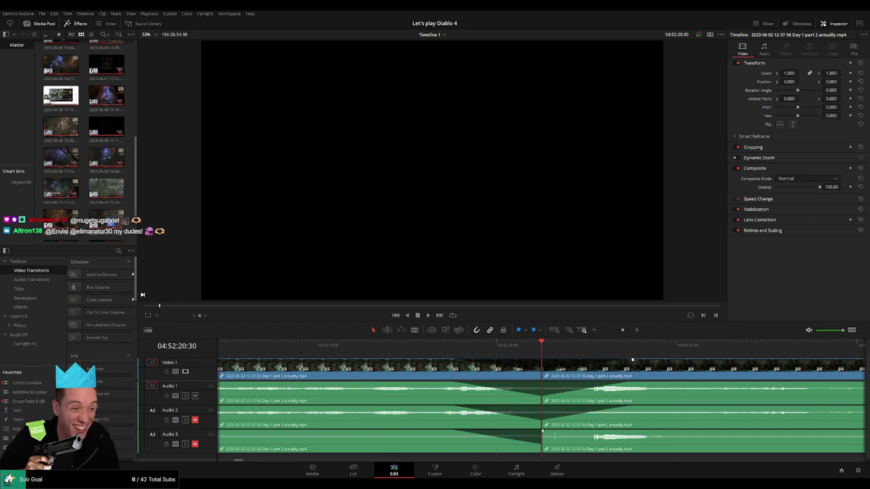
pyautogui.moveTo(541, 431); pyautogui.dragTo(643, 431)
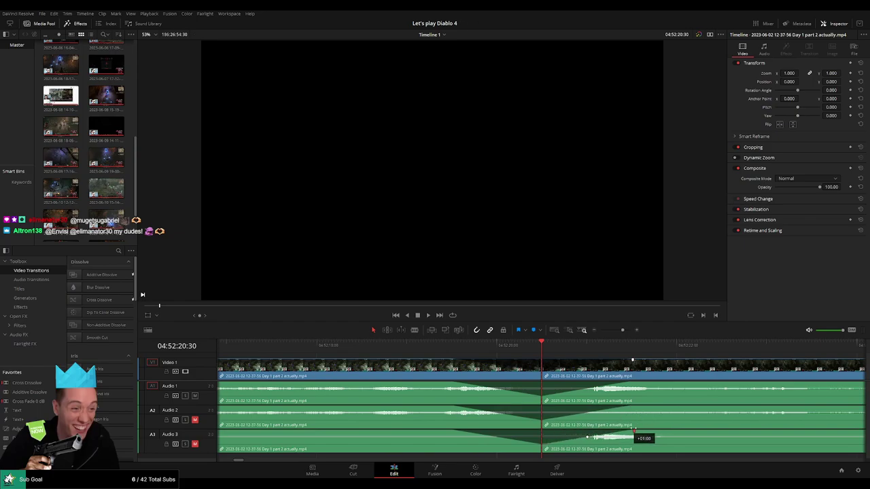
pyautogui.press('/')
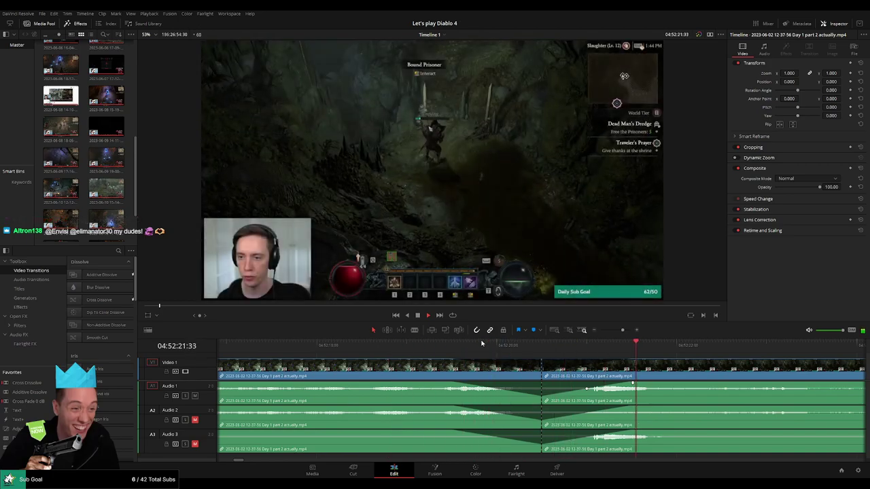
# Move the Day 1 part 2 portion after the 04:52:20:30 cut, with its audio, about 02:10:42 further along the timeline, leaving a gap.
pyautogui.moveTo(622, 330); pyautogui.dragTo(594, 331)
pyautogui.hscroll(6, 451, 351)
pyautogui.press('space')
pyautogui.hscroll(-2, 458, 372)
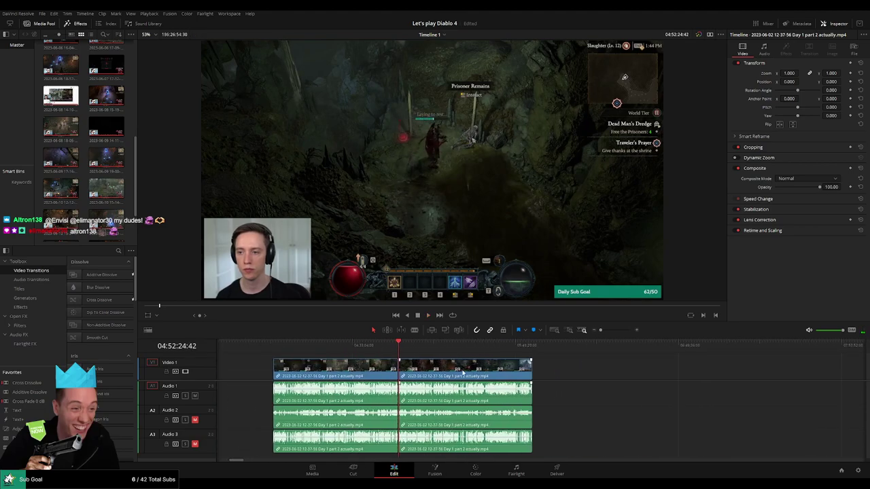
pyautogui.press('Home')
pyautogui.click(399, 348)
pyautogui.hscroll(5, 394, 352)
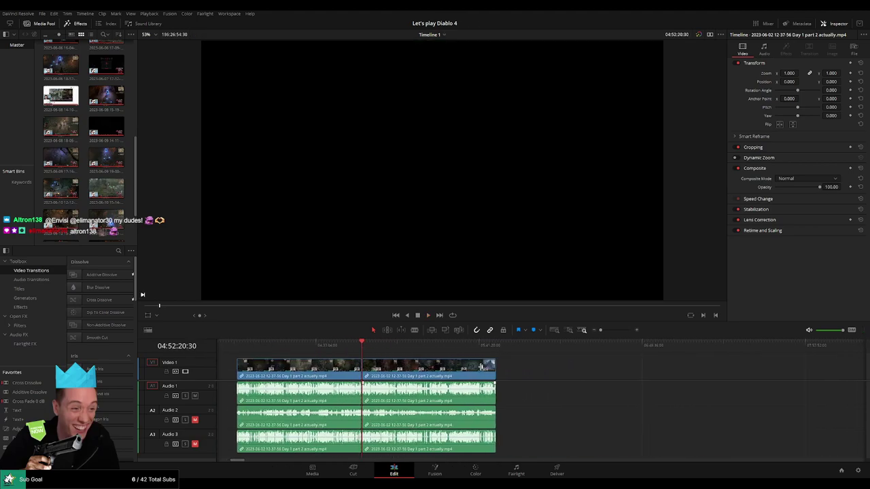
pyautogui.moveTo(322, 375); pyautogui.dragTo(635, 375)
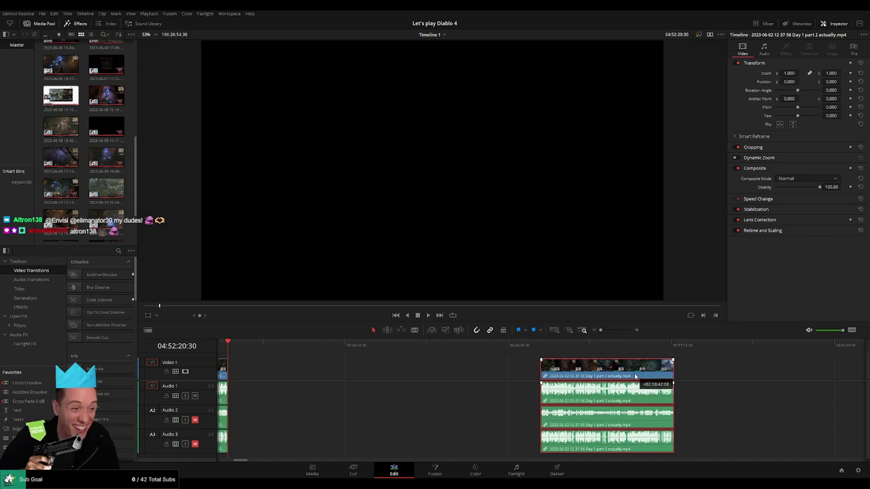
# Move the Day 1 part 2 portion after the gap, with its audio, so it starts at 06:00:00:00.
pyautogui.click(398, 371)
pyautogui.hscroll(-2, 352, 359)
pyautogui.moveTo(316, 351); pyautogui.dragTo(458, 355)
pyautogui.scroll(4, 563, 361)
pyautogui.moveTo(542, 349); pyautogui.dragTo(539, 348)
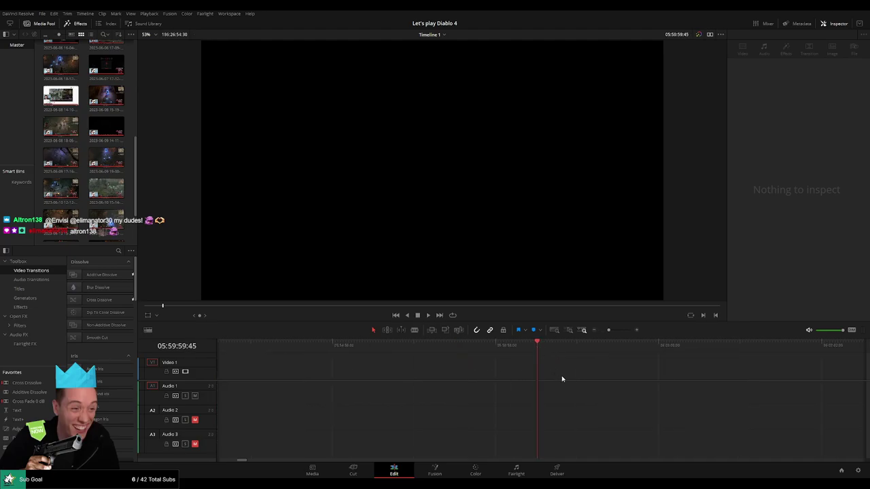
pyautogui.scroll(-3, 618, 335)
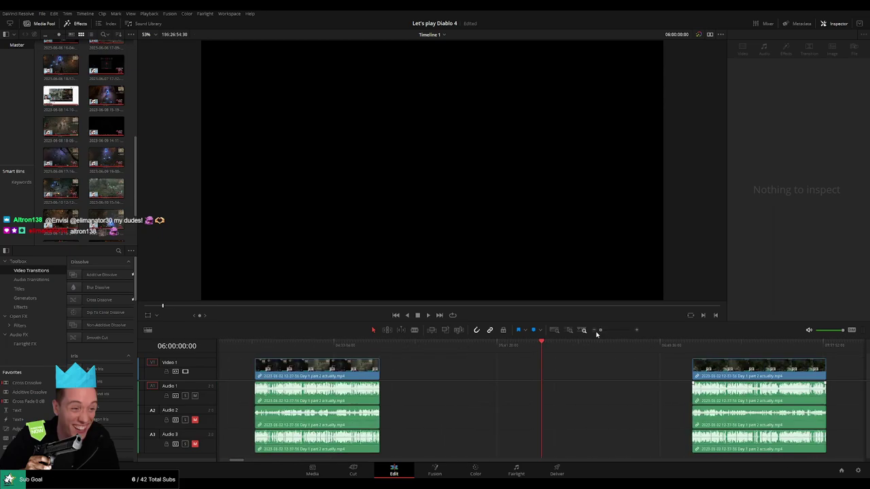
pyautogui.moveTo(730, 371); pyautogui.dragTo(581, 370)
pyautogui.click(716, 371)
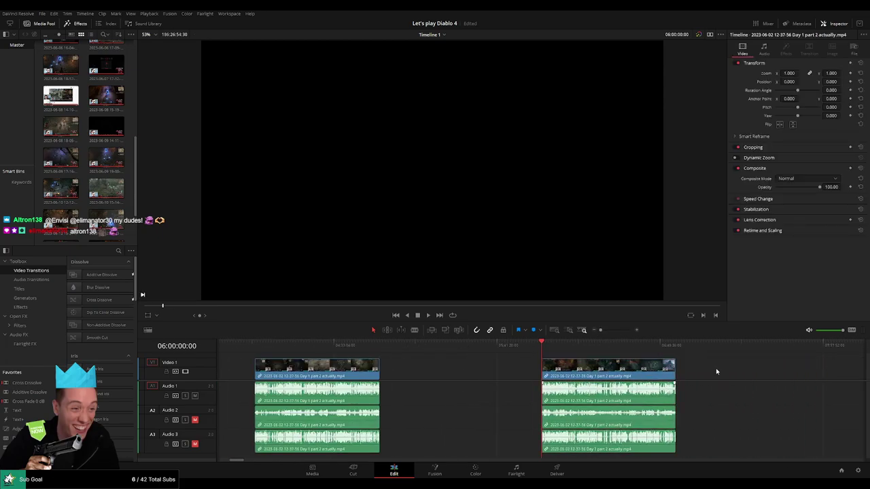
# Review the Day 1 part 2 footage from 06:00:00:00, especially the Vhenard fight around 06:51:28 to 06:52:11, for an episode break.
pyautogui.moveTo(727, 371); pyautogui.dragTo(520, 372)
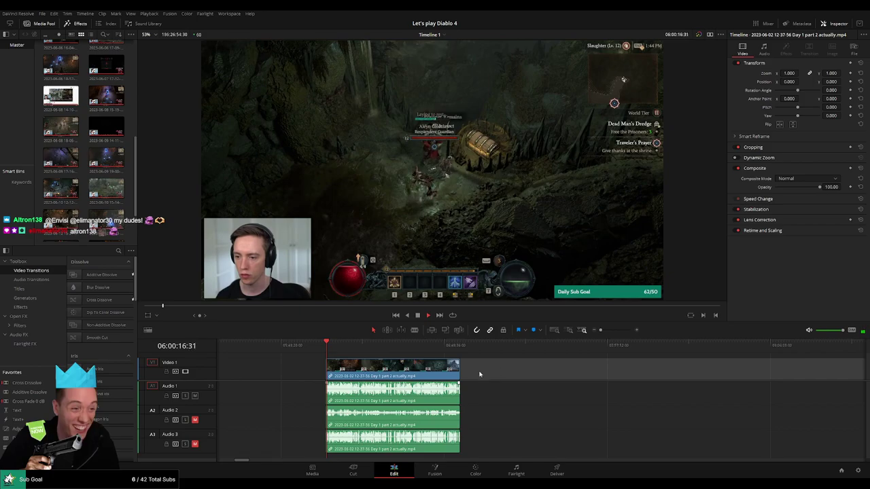
pyautogui.moveTo(503, 372); pyautogui.dragTo(466, 370)
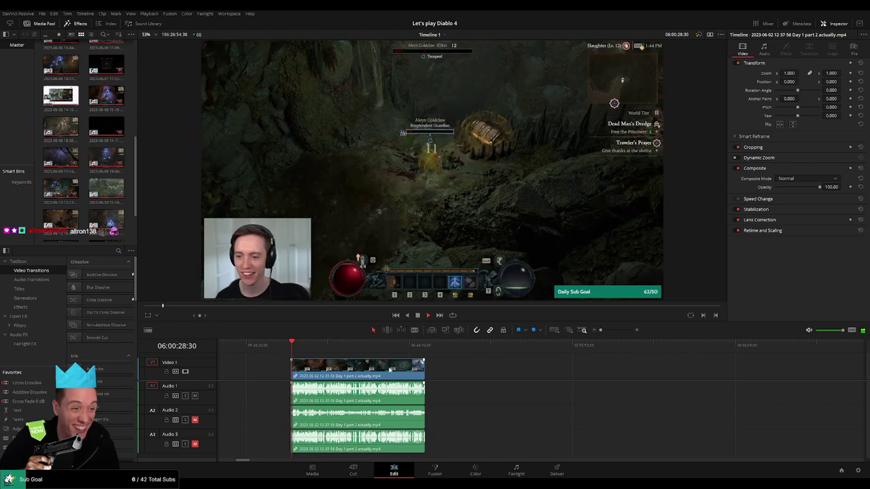
pyautogui.moveTo(292, 346); pyautogui.dragTo(416, 360)
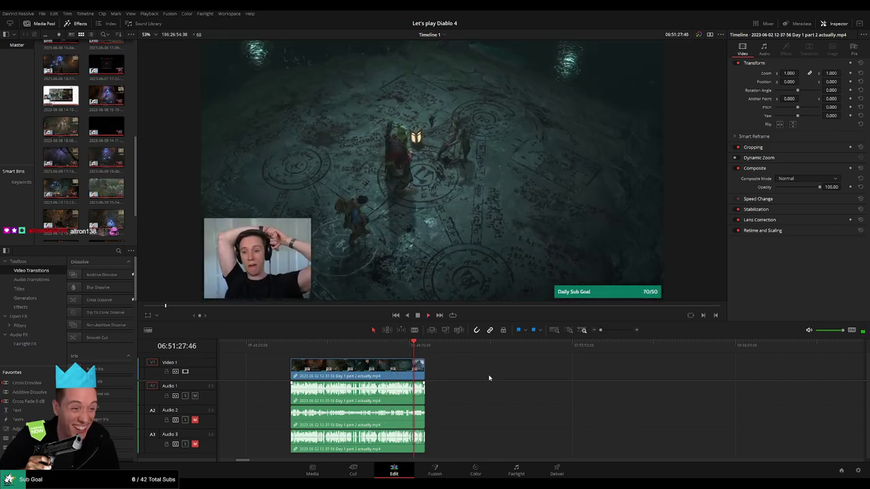
pyautogui.scroll(10, 530, 373)
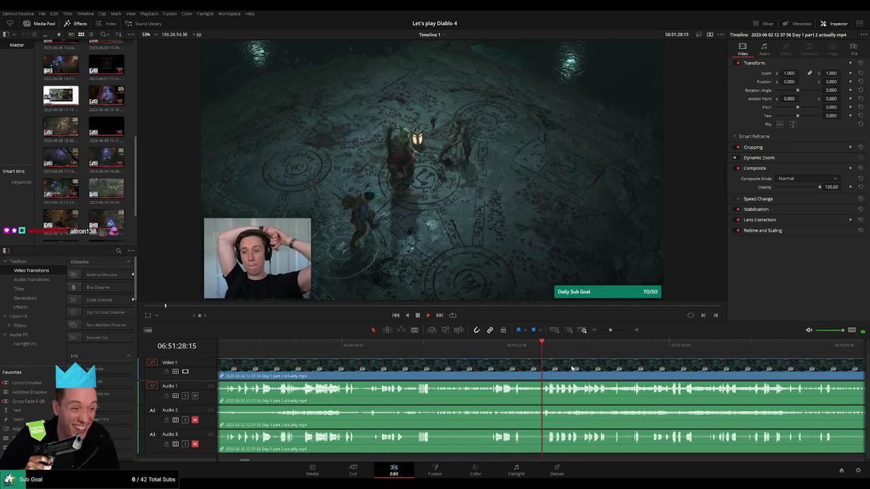
pyautogui.hscroll(3, 560, 365)
pyautogui.click(419, 346)
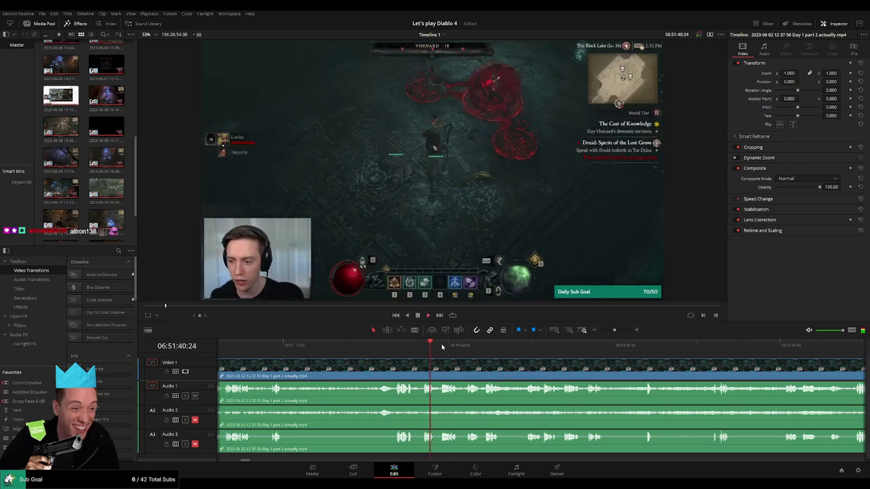
pyautogui.click(444, 346)
pyautogui.click(465, 346)
pyautogui.click(512, 347)
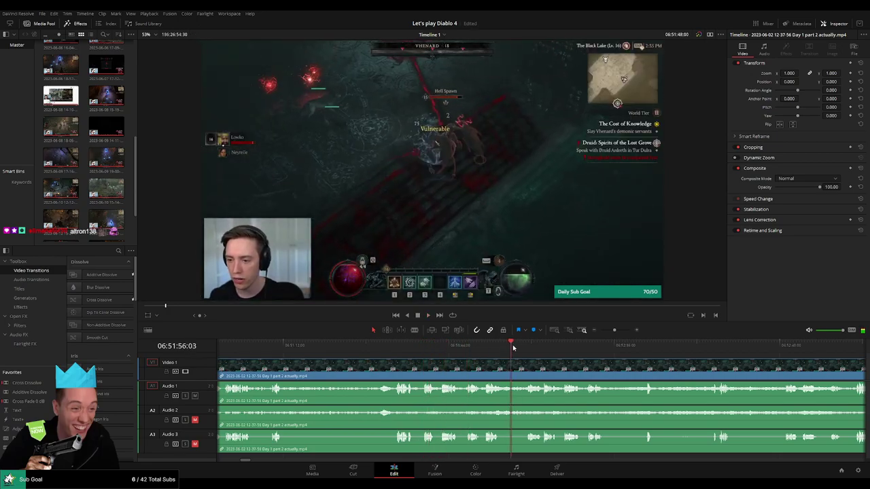
pyautogui.click(524, 348)
pyautogui.moveTo(528, 350); pyautogui.dragTo(426, 353)
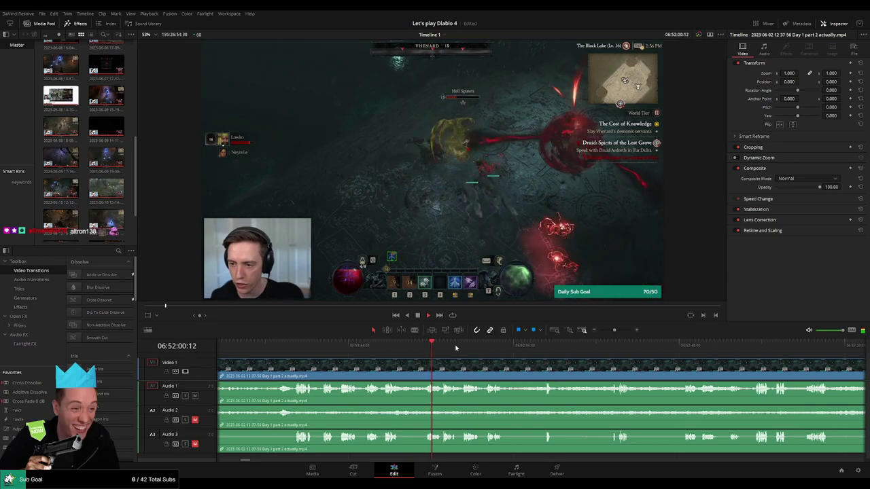
pyautogui.click(457, 345)
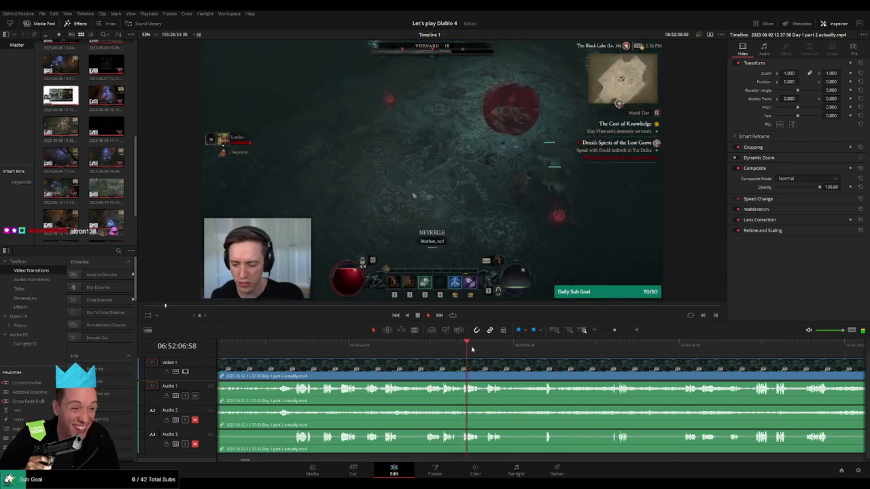
pyautogui.click(480, 346)
pyautogui.hscroll(2, 496, 355)
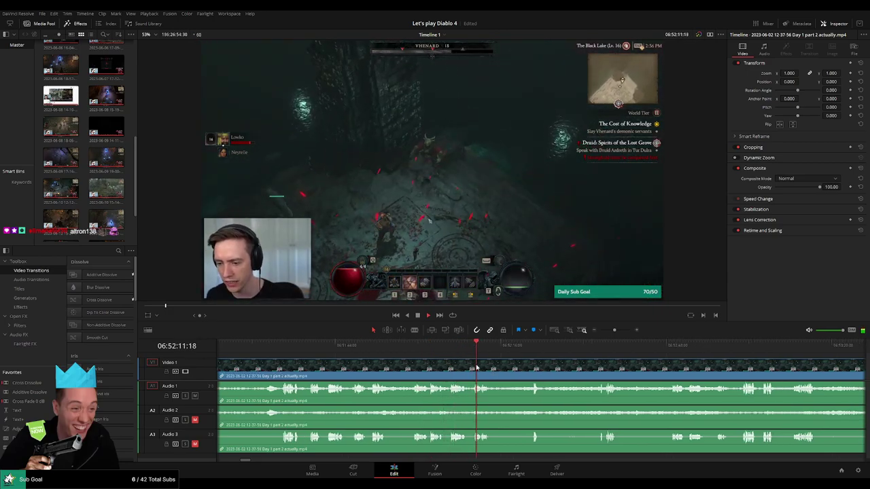
# Split the Day 1 part 2 clip with its audio at 06:52:20:00, during the Vhenard boss fight.
pyautogui.click(466, 346)
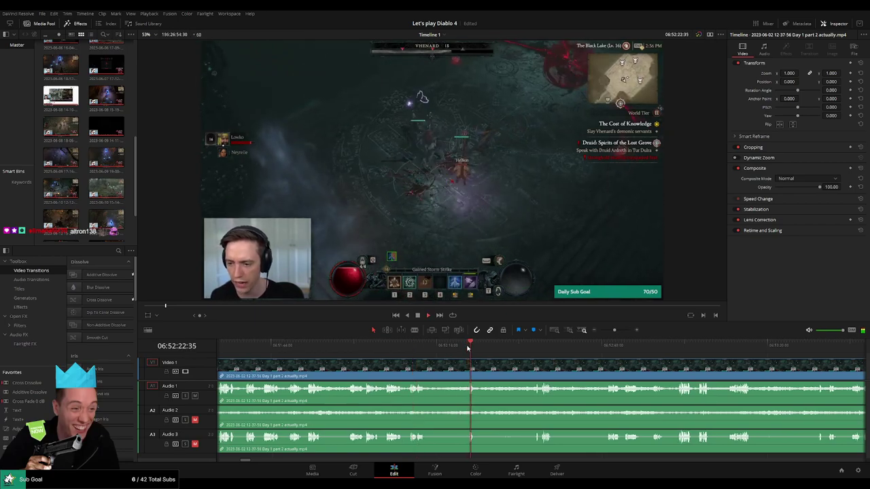
pyautogui.scroll(2, 488, 360)
pyautogui.click(494, 345)
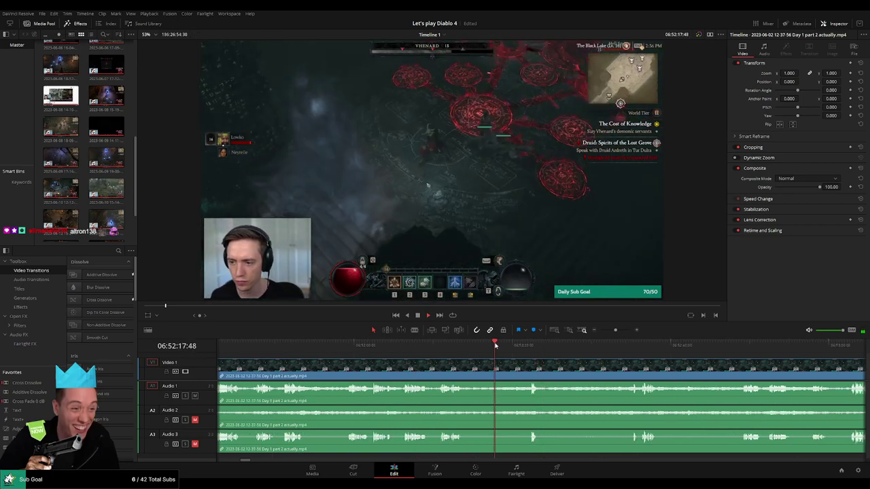
pyautogui.scroll(4, 536, 359)
pyautogui.hscroll(4, 418, 350)
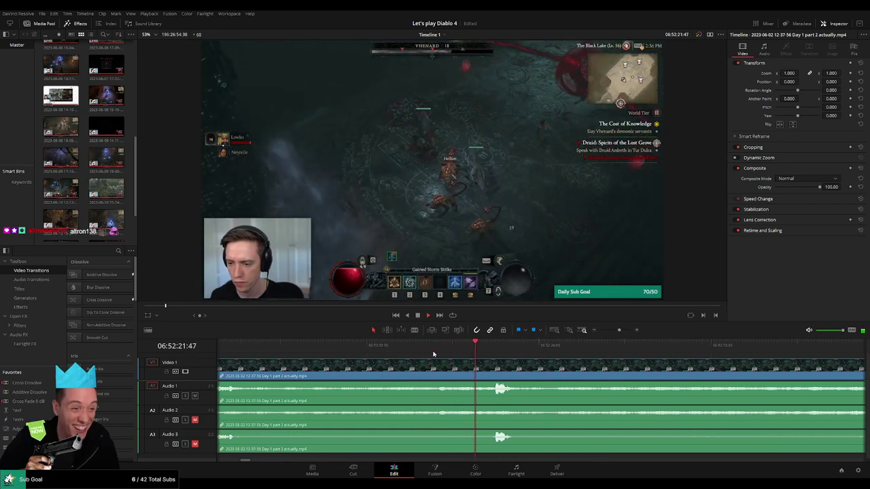
pyautogui.click(438, 343)
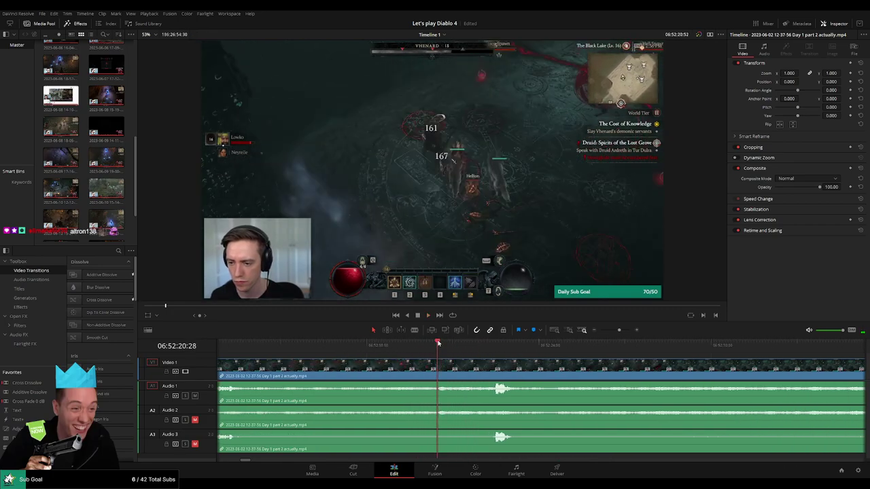
pyautogui.moveTo(438, 343); pyautogui.dragTo(442, 384)
pyautogui.hotkey('ctrl', 'b')
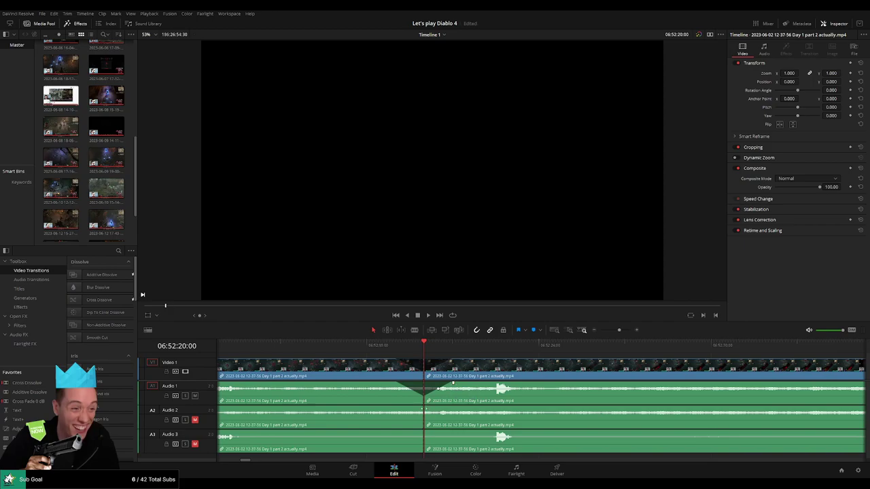
# Add fade-outs and fade-ins of about one second around the 06:52:20:00 cut, including all three audio tracks.
pyautogui.moveTo(422, 408); pyautogui.dragTo(444, 409)
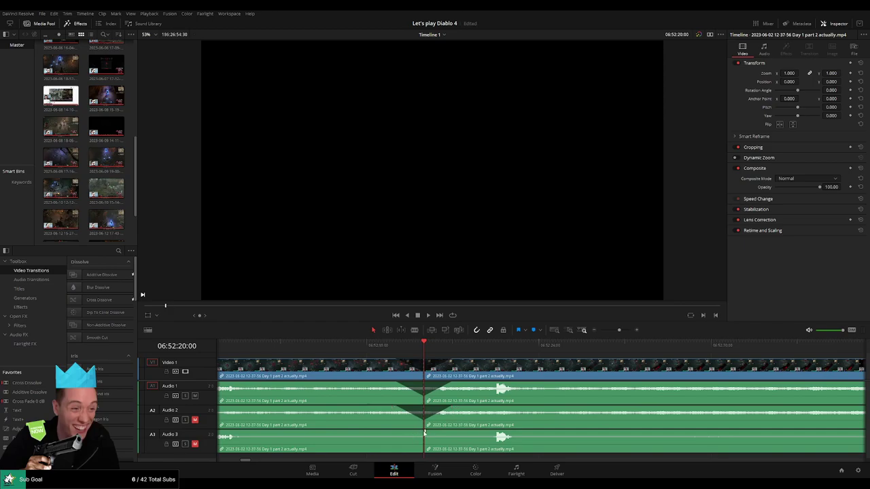
pyautogui.moveTo(424, 433); pyautogui.dragTo(450, 432)
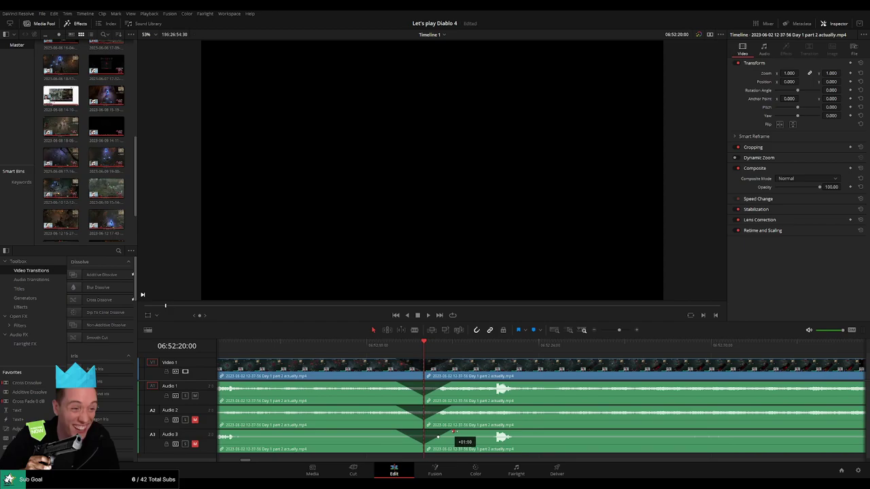
# Move the short Day 1 part 2 portion after the 06:52:20:00 cut, with its audio, so it starts at 08:00:00:00.
pyautogui.click(599, 330)
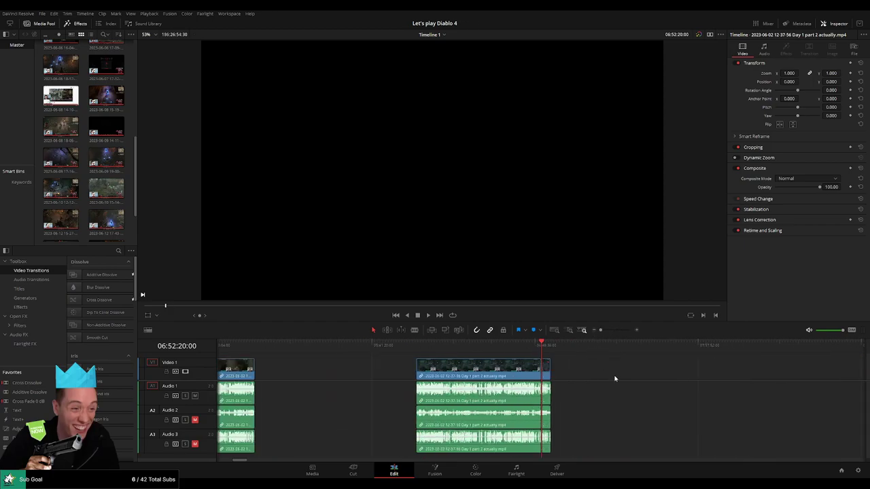
pyautogui.hscroll(3, 614, 378)
pyautogui.press('Home')
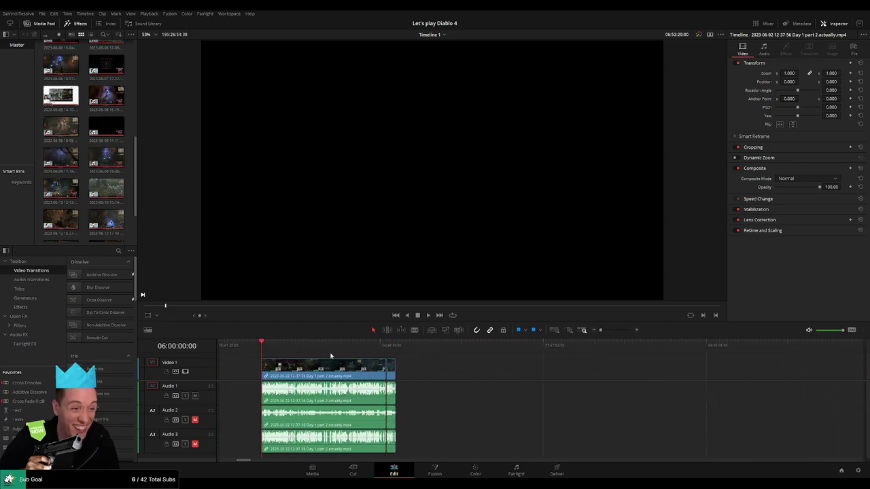
pyautogui.click(386, 348)
pyautogui.hscroll(2, 304, 371)
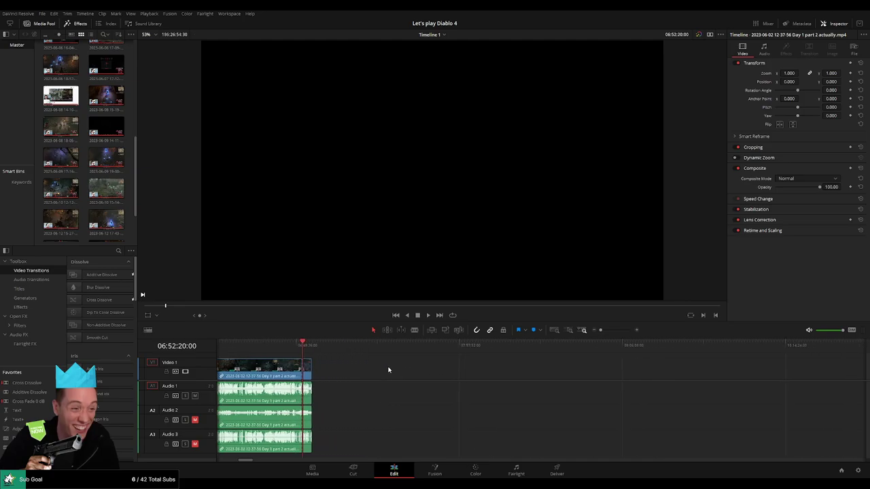
pyautogui.moveTo(305, 370); pyautogui.dragTo(534, 371)
pyautogui.click(331, 361)
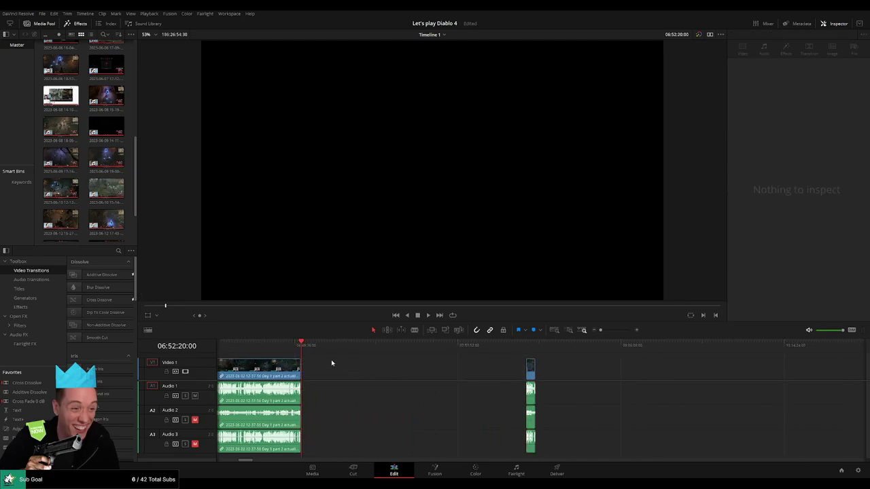
pyautogui.click(366, 347)
pyautogui.moveTo(371, 350); pyautogui.dragTo(463, 362)
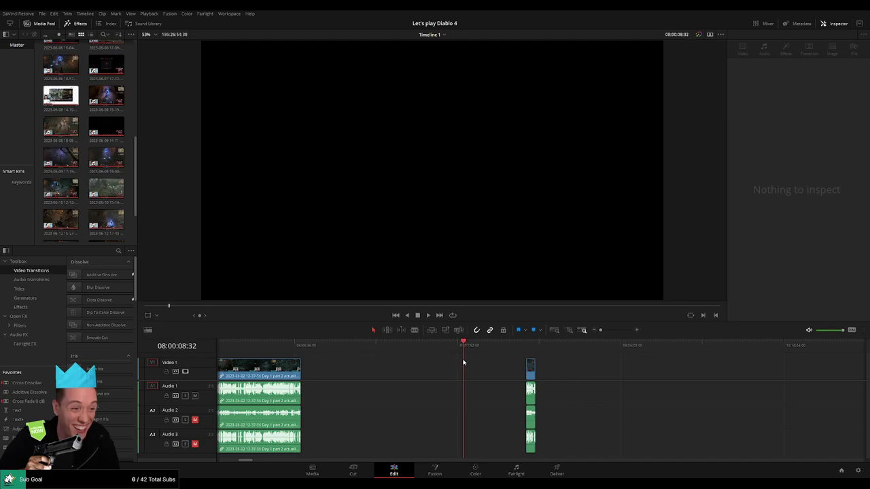
pyautogui.moveTo(531, 373); pyautogui.dragTo(470, 373)
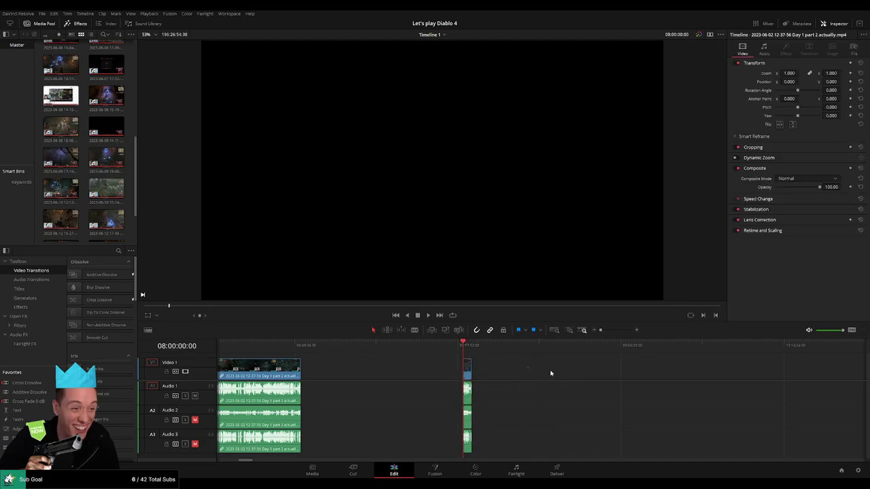
pyautogui.hscroll(5, 550, 373)
pyautogui.hscroll(-4, 616, 377)
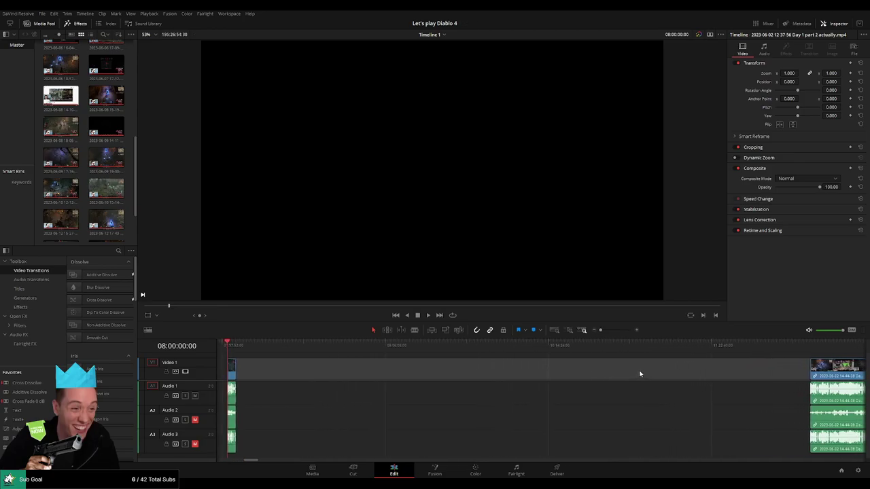
pyautogui.press('Delete')
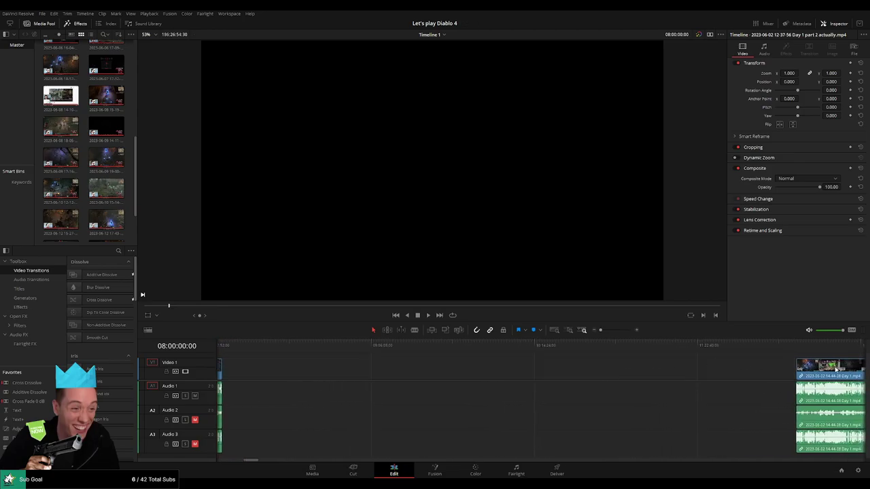
pyautogui.moveTo(834, 369); pyautogui.dragTo(255, 360)
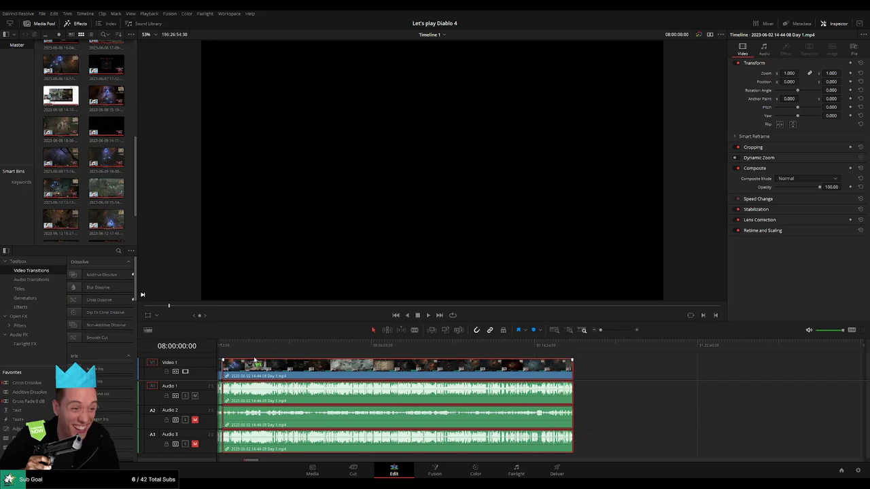
pyautogui.click(256, 357)
# Add the default transitions to the video and all three audio tracks where Day 1 part 2 meets the Day 1 clip, and save the project.
pyautogui.hscroll(-10, 369, 360)
pyautogui.click(414, 348)
pyautogui.moveTo(600, 330); pyautogui.dragTo(621, 332)
pyautogui.click(315, 348)
pyautogui.press('space')
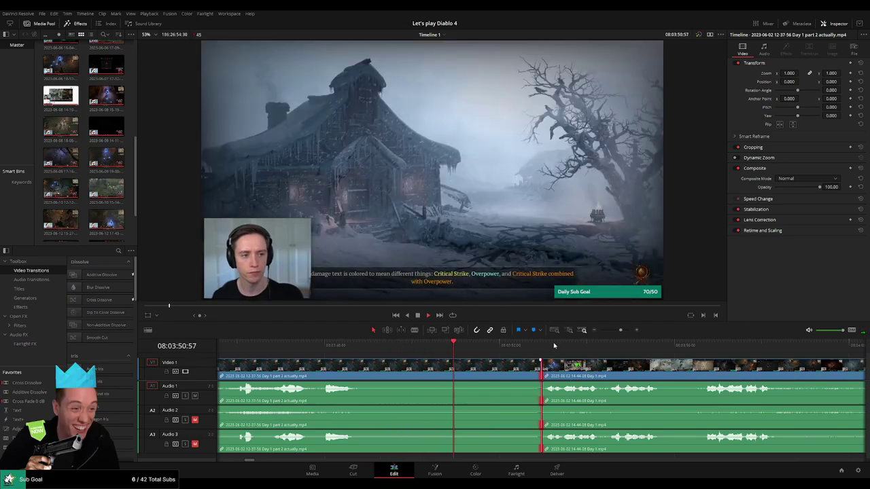
pyautogui.hotkey('ctrl', 't')
pyautogui.click(511, 349)
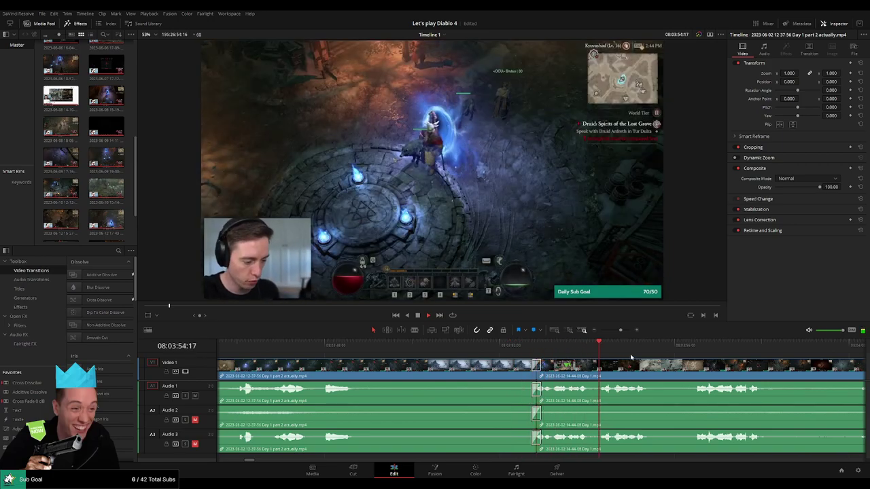
pyautogui.hotkey('ctrl', 's')
pyautogui.moveTo(621, 331); pyautogui.dragTo(599, 329)
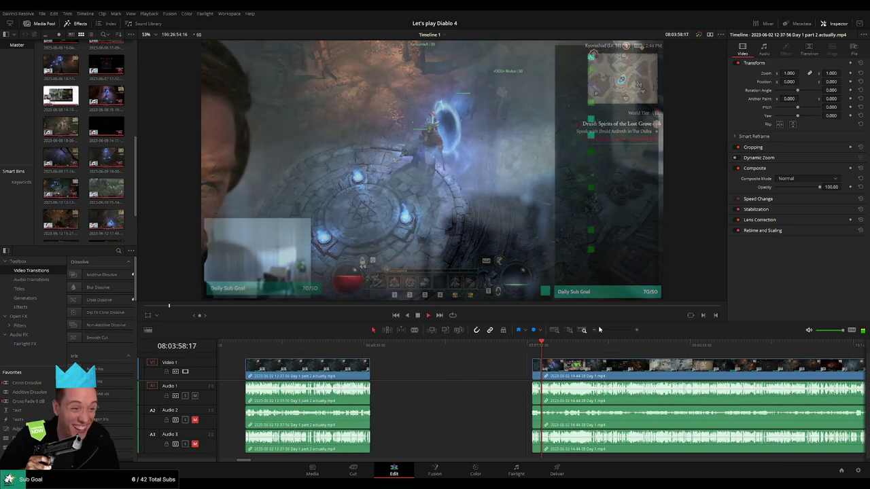
pyautogui.hscroll(3, 542, 367)
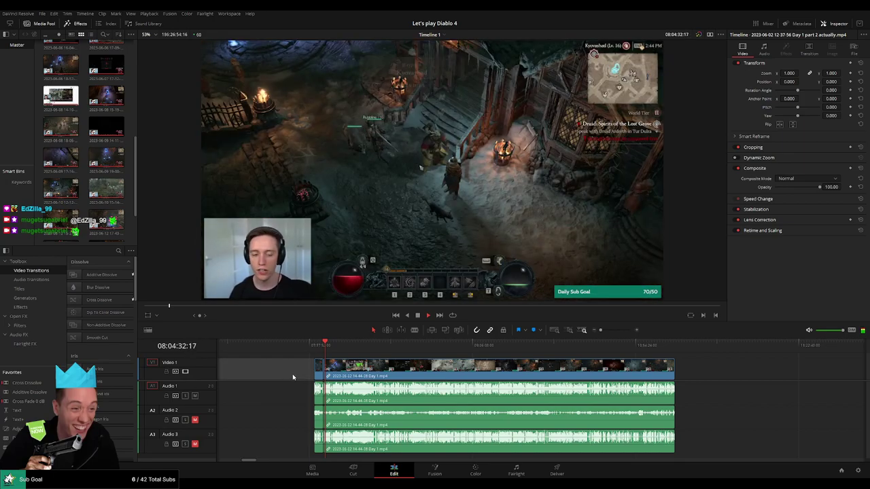
pyautogui.moveTo(293, 377); pyautogui.dragTo(274, 374)
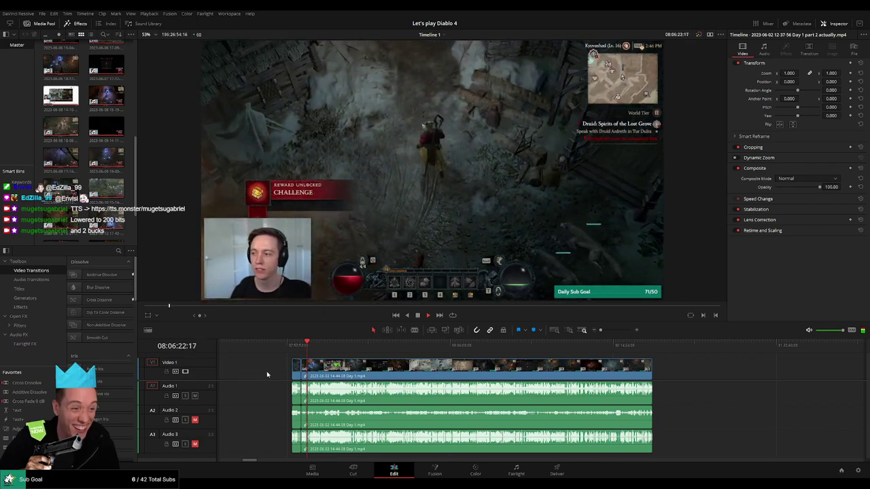
pyautogui.click(326, 346)
pyautogui.moveTo(327, 349); pyautogui.dragTo(417, 349)
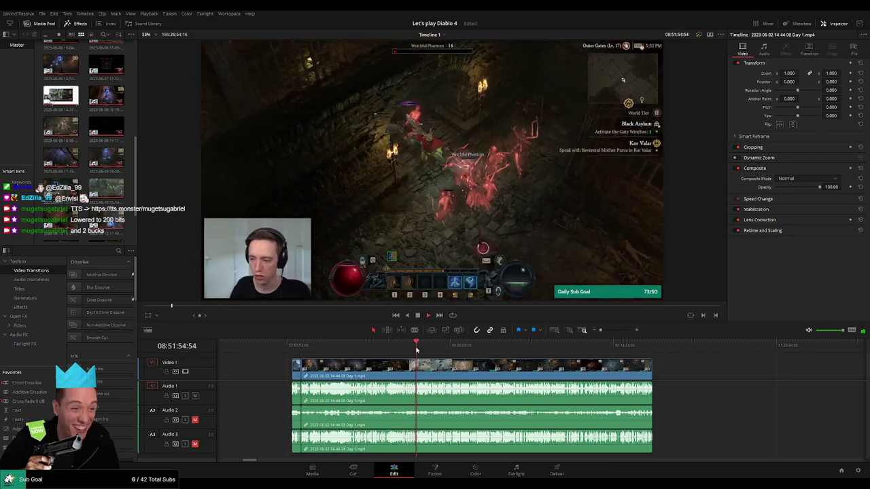
pyautogui.scroll(5, 422, 350)
pyautogui.moveTo(546, 351); pyautogui.dragTo(554, 352)
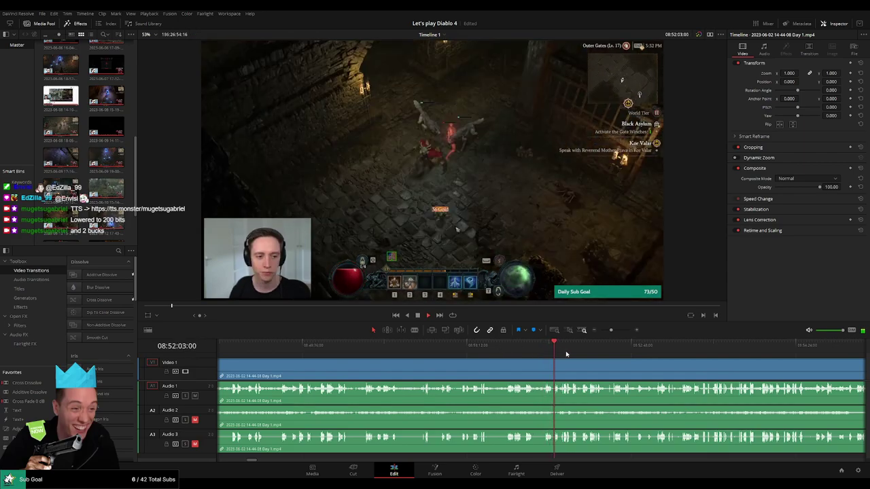
pyautogui.scroll(1, 568, 357)
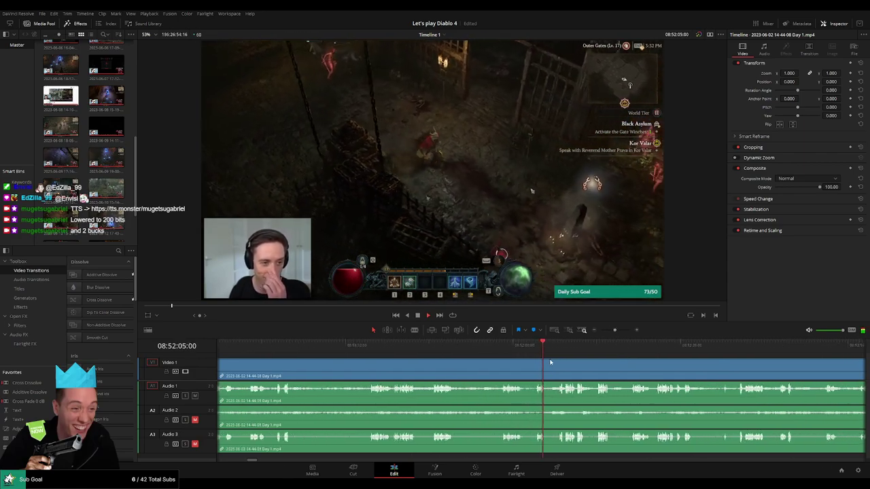
pyautogui.click(555, 347)
pyautogui.scroll(4, 556, 360)
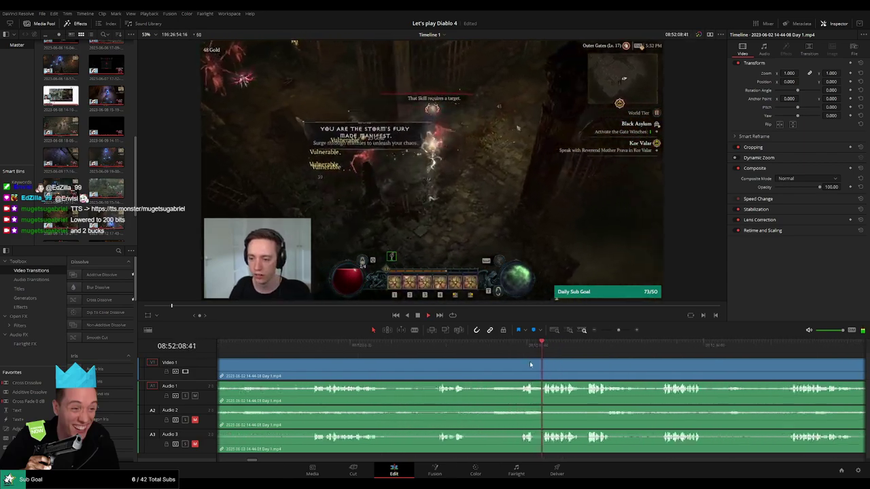
pyautogui.press('space')
pyautogui.click(318, 348)
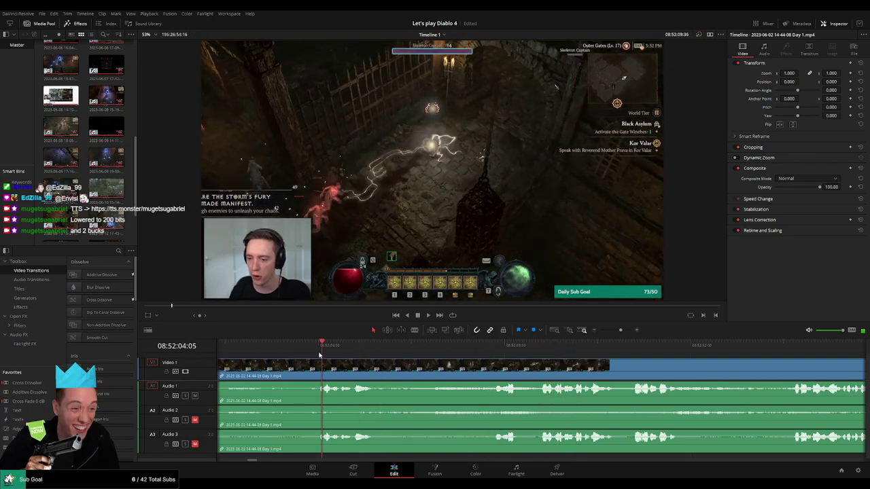
pyautogui.moveTo(317, 353); pyautogui.dragTo(469, 384)
pyautogui.hotkey('ctrl', 'b')
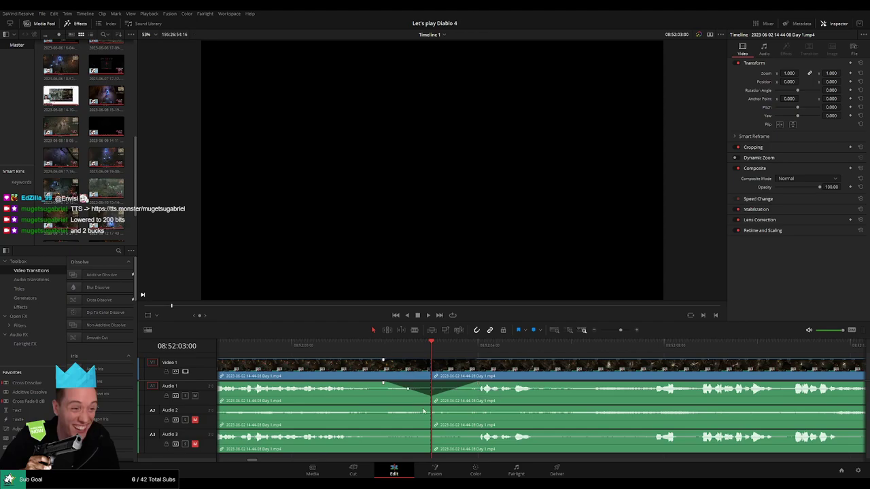
# Add fade-outs and fade-ins of about one second to Audio 2 and Audio 3 around the 08:52:03:00 cut.
pyautogui.moveTo(423, 411); pyautogui.dragTo(456, 409)
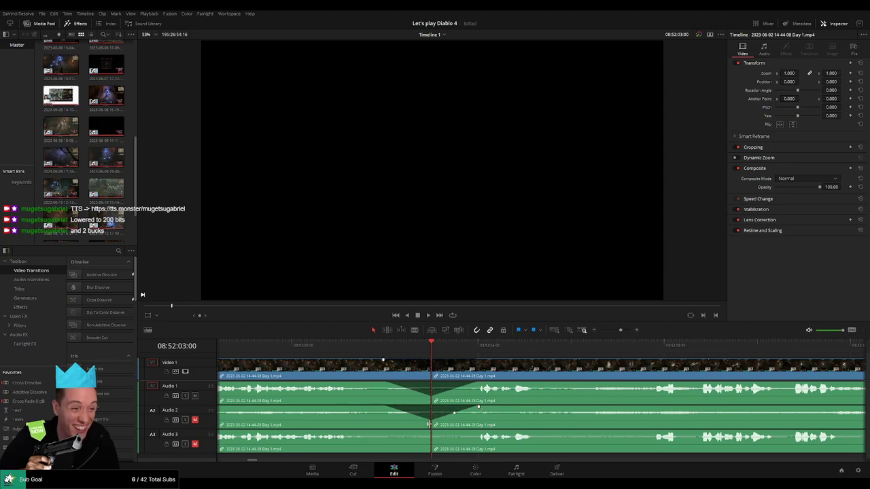
pyautogui.moveTo(428, 432); pyautogui.dragTo(384, 431)
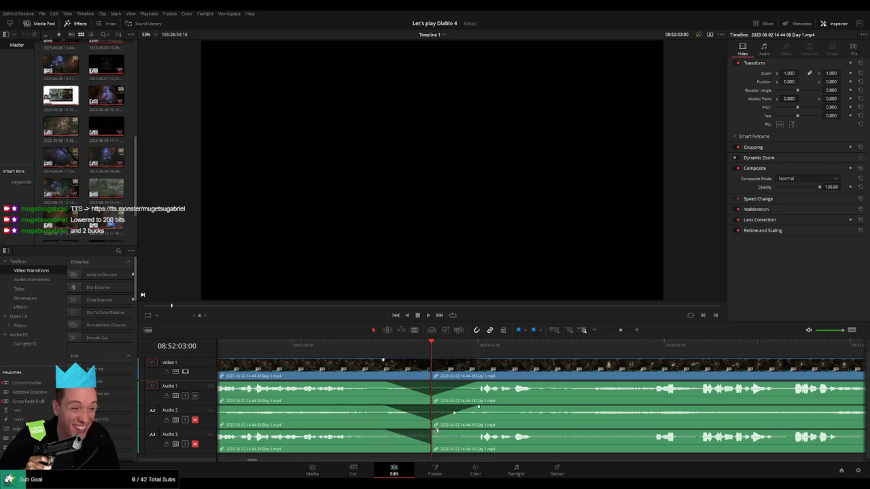
pyautogui.moveTo(451, 430); pyautogui.dragTo(468, 431)
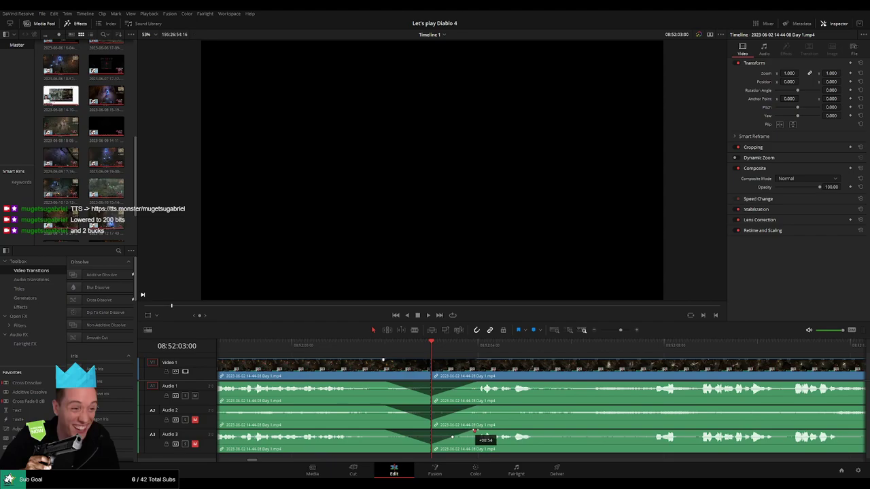
pyautogui.press('space')
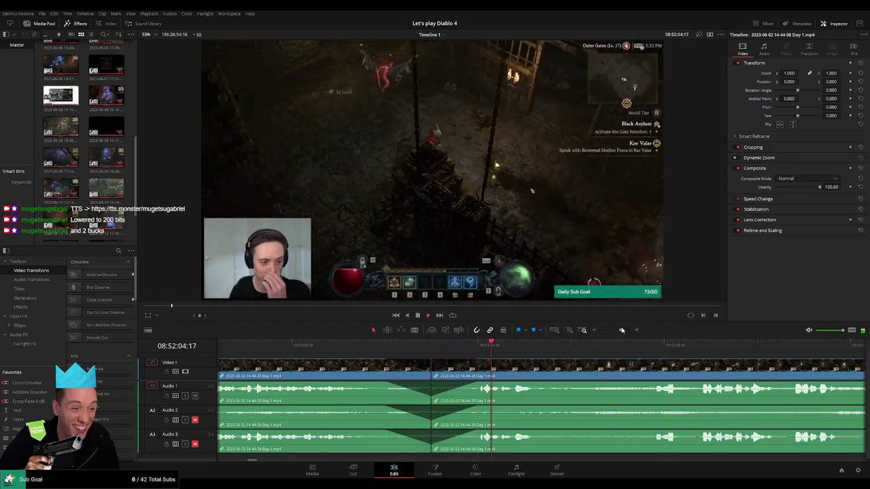
# Move the Day 1 portion after the 08:52:03:00 cut, with its audio, so it starts at 10:00:00:00.
pyautogui.moveTo(620, 331); pyautogui.dragTo(597, 331)
pyautogui.press('space')
pyautogui.moveTo(596, 371); pyautogui.dragTo(505, 371)
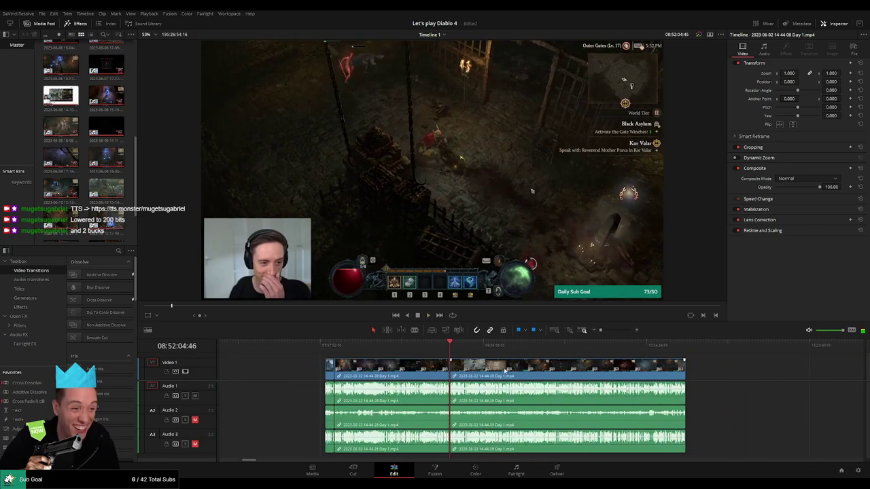
pyautogui.press('Home')
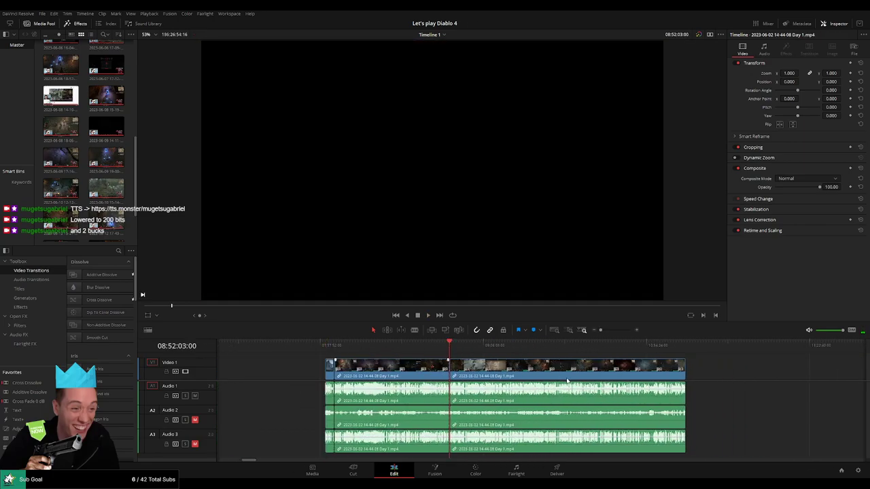
pyautogui.moveTo(567, 381); pyautogui.dragTo(585, 370)
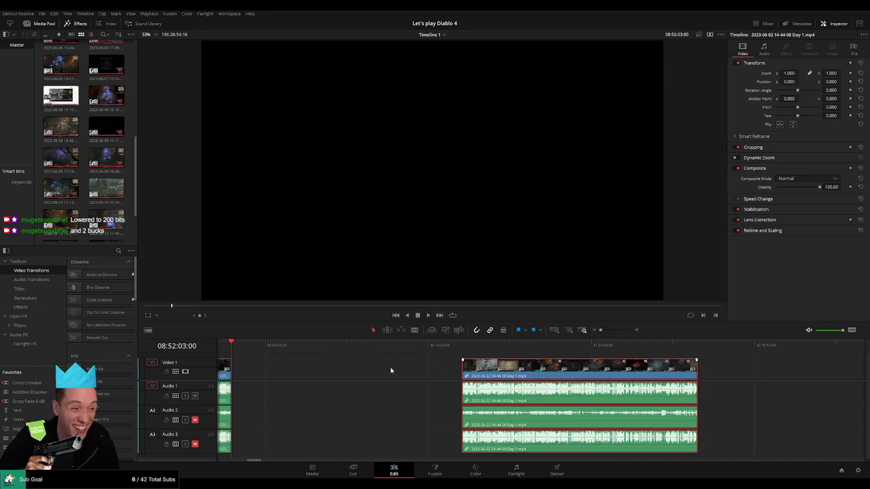
pyautogui.click(336, 367)
pyautogui.click(249, 351)
pyautogui.moveTo(249, 349); pyautogui.dragTo(393, 359)
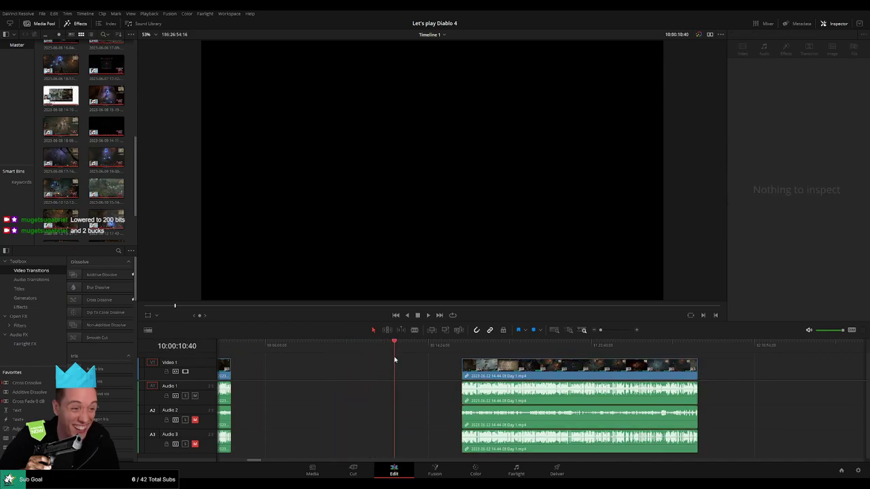
pyautogui.scroll(4, 466, 363)
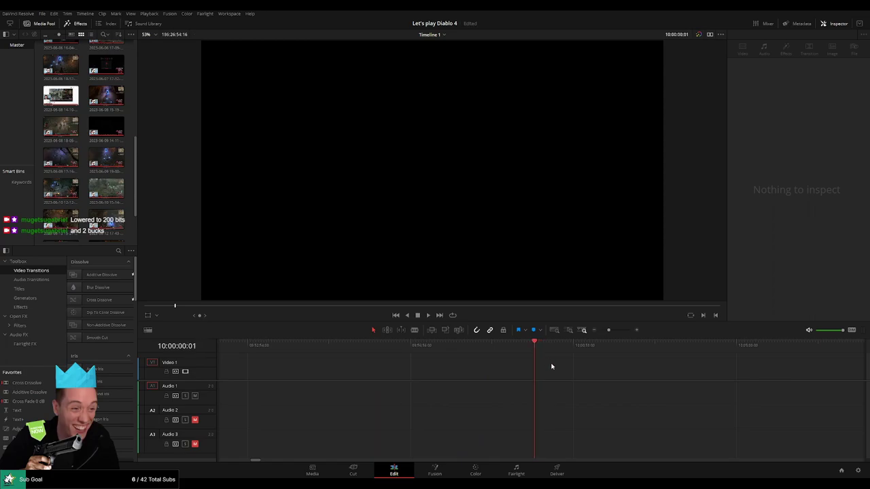
pyautogui.scroll(-4, 603, 337)
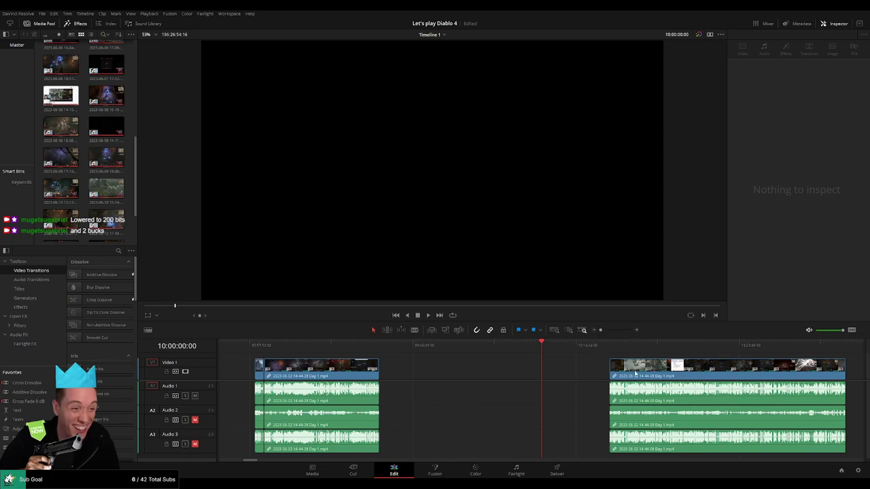
pyautogui.moveTo(644, 370); pyautogui.dragTo(321, 351)
# Split the Day 1 portion that starts at 10:00:00:00, with its audio, in the pause at 10:52:04:00.
pyautogui.click(579, 357)
pyautogui.press('space')
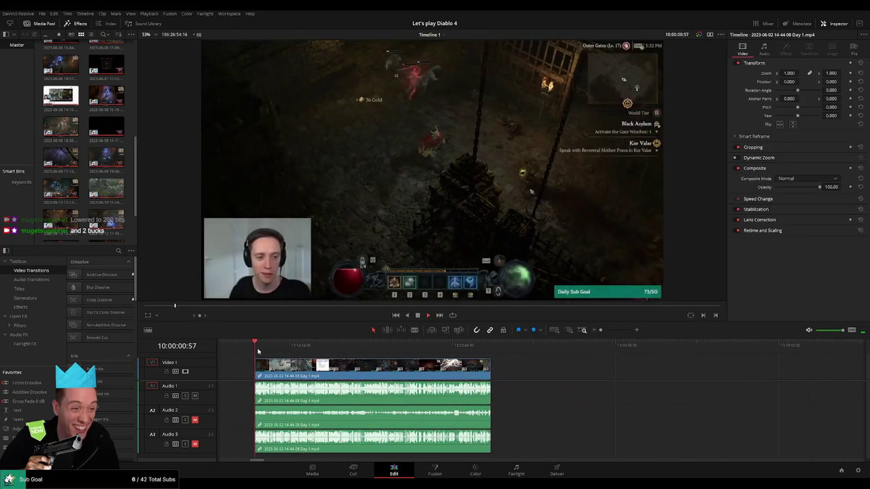
pyautogui.click(268, 350)
pyautogui.moveTo(269, 351); pyautogui.dragTo(382, 359)
pyautogui.scroll(3, 402, 367)
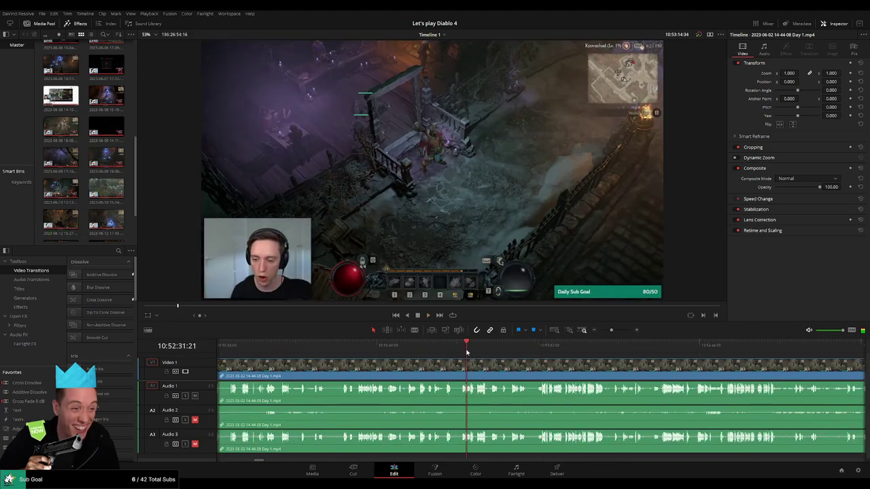
pyautogui.click(427, 352)
pyautogui.scroll(2, 471, 367)
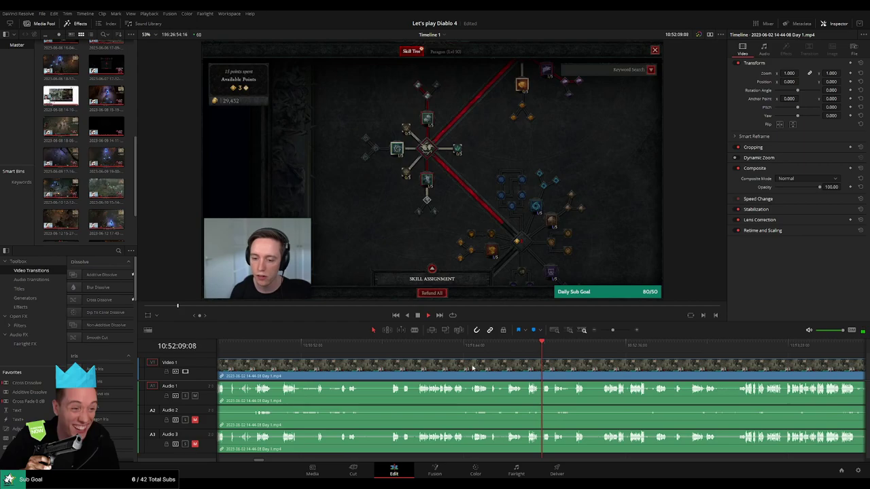
pyautogui.click(511, 349)
pyautogui.moveTo(536, 365); pyautogui.dragTo(497, 361)
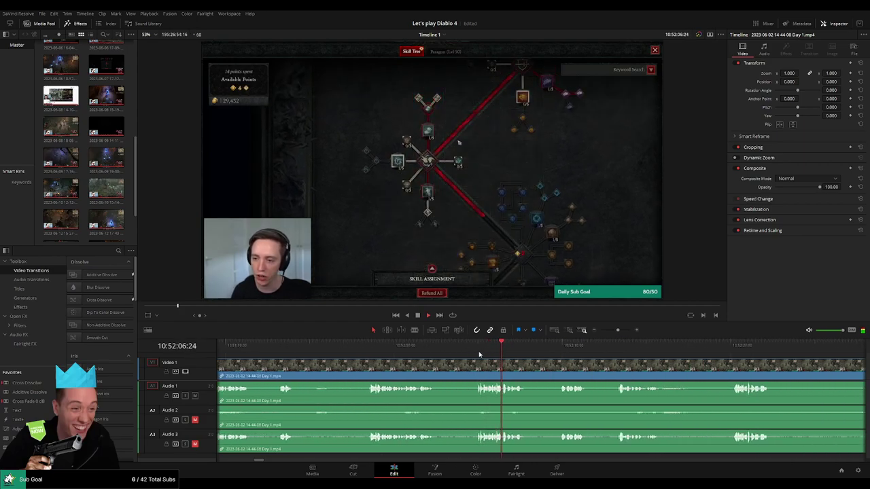
pyautogui.press('space')
pyautogui.click(477, 352)
pyautogui.scroll(2, 483, 365)
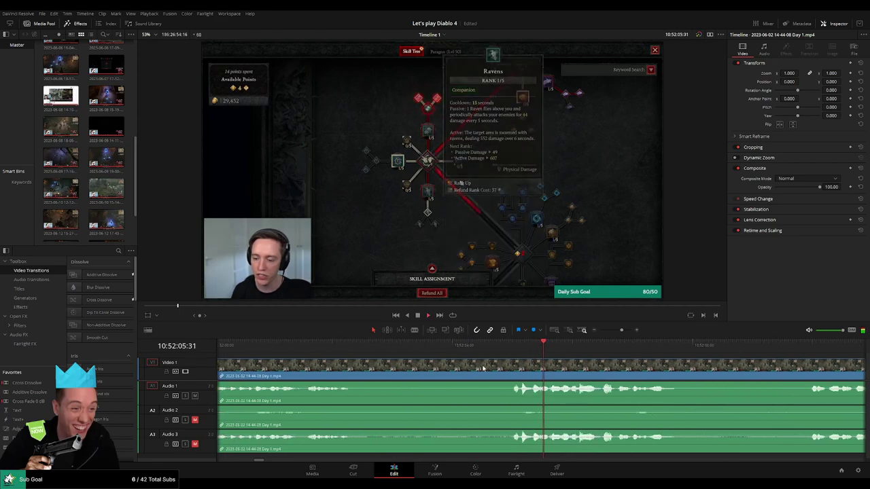
pyautogui.click(512, 355)
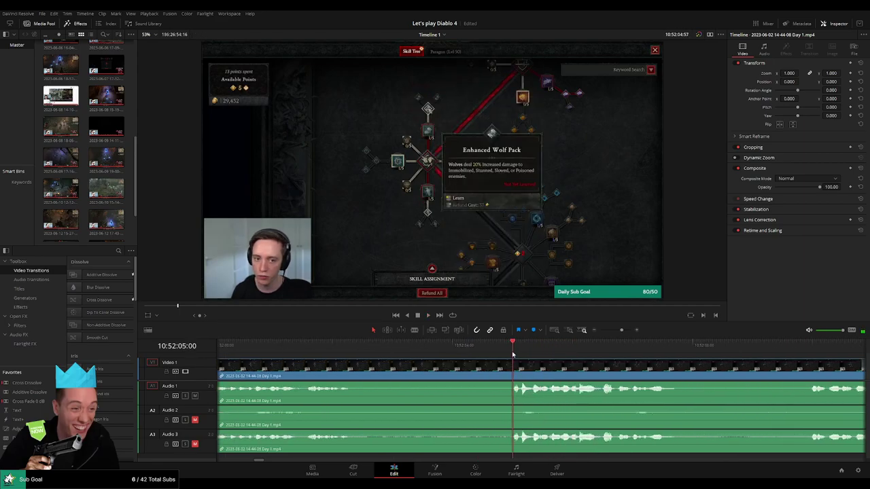
pyautogui.moveTo(511, 353)
pyautogui.mouseDown()
pyautogui.moveTo(452, 362)
pyautogui.moveTo(514, 365)
pyautogui.mouseUp()
pyautogui.click(456, 372)
pyautogui.press('a')
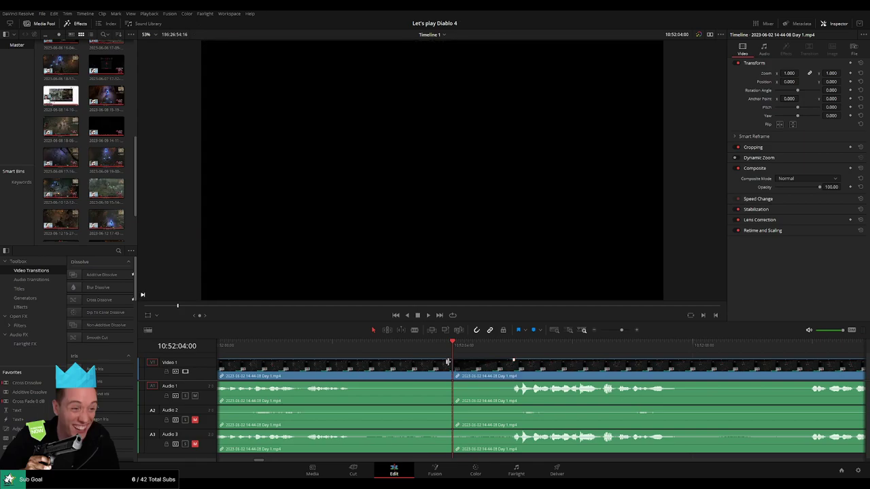
# Add fade-outs and fade-ins of about one second around the 10:52:04:00 cut, including all three audio tracks.
pyautogui.moveTo(404, 364); pyautogui.dragTo(385, 365)
pyautogui.moveTo(452, 384); pyautogui.dragTo(387, 384)
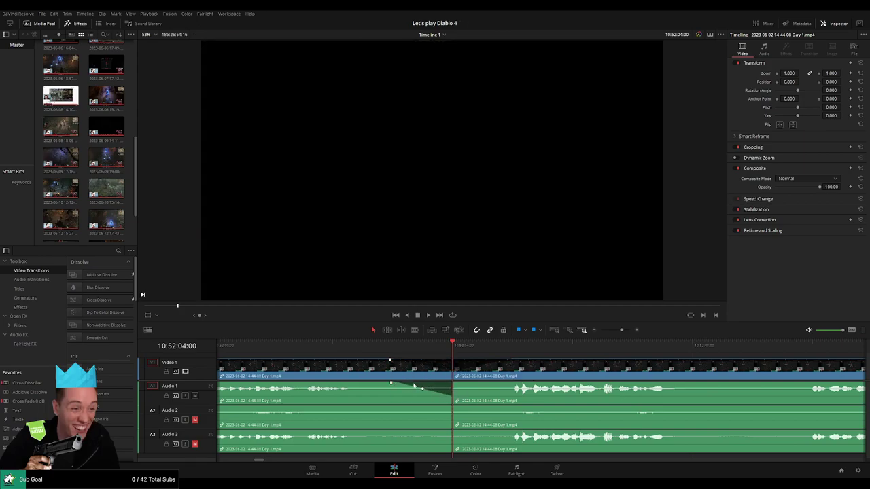
pyautogui.moveTo(453, 383); pyautogui.dragTo(500, 384)
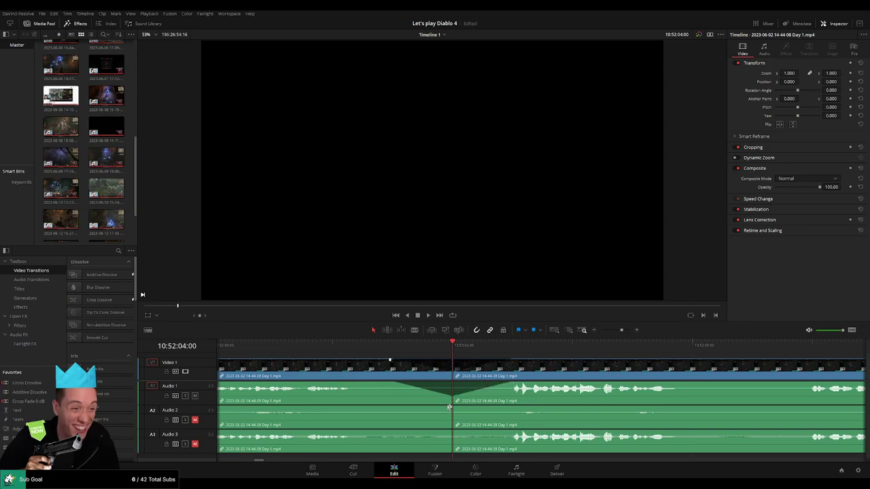
pyautogui.moveTo(449, 406); pyautogui.dragTo(406, 408)
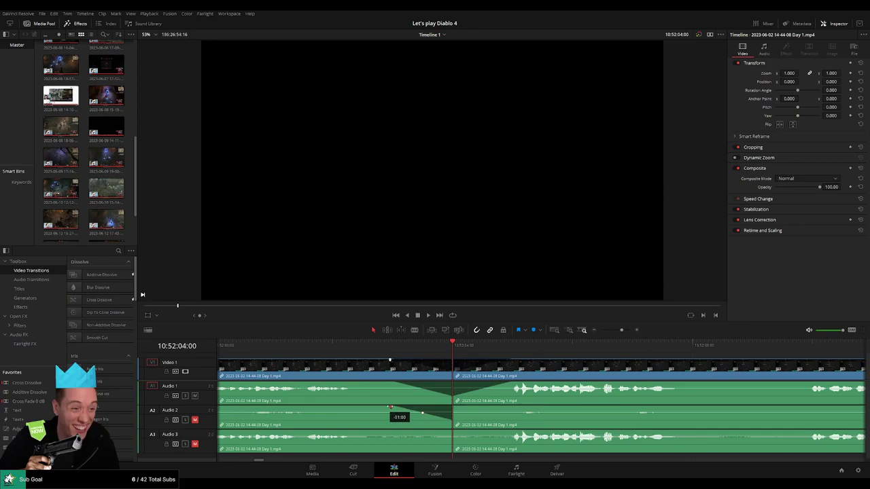
pyautogui.moveTo(457, 408); pyautogui.dragTo(511, 408)
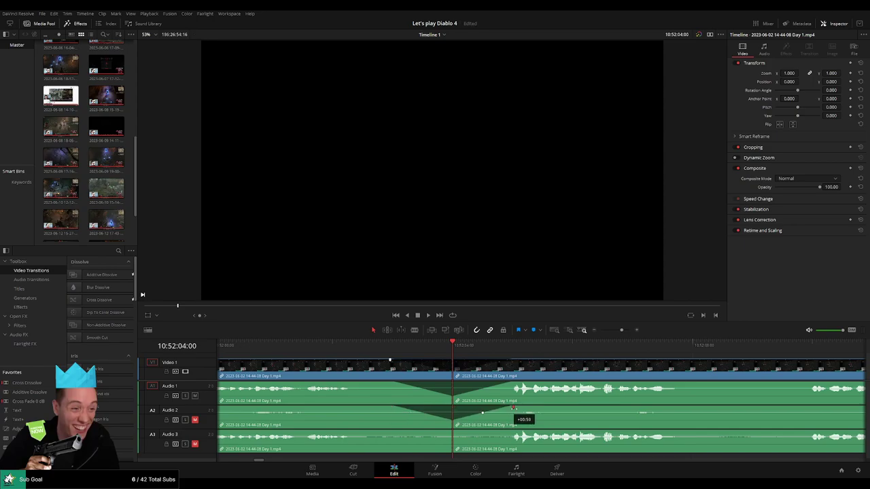
pyautogui.moveTo(450, 431); pyautogui.dragTo(391, 431)
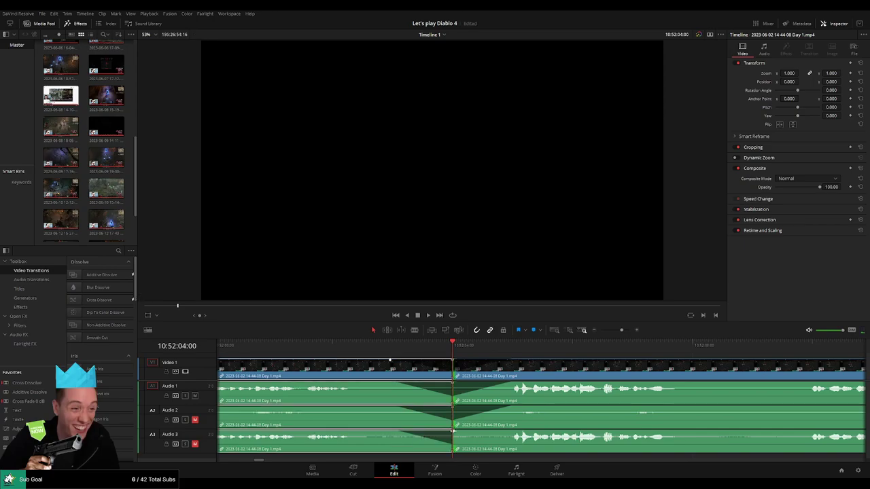
pyautogui.moveTo(454, 431); pyautogui.dragTo(506, 432)
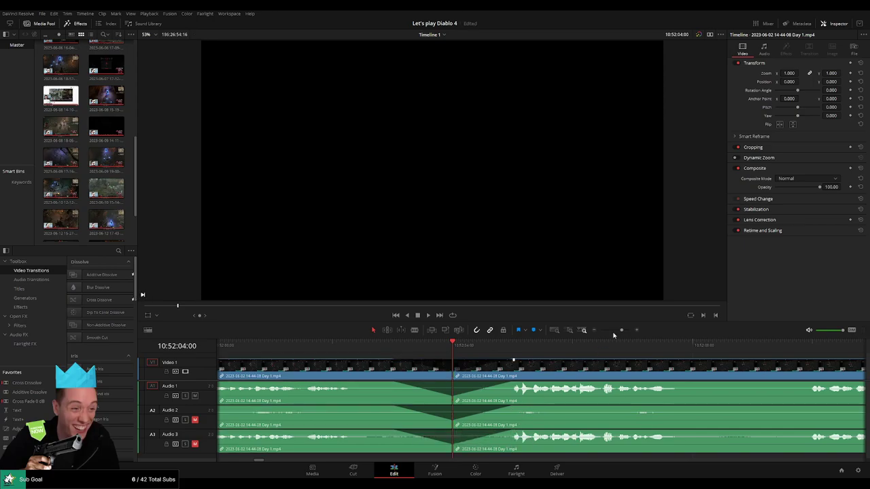
# Move the Day 1 portion after the 10:52:04:00 cut, with its audio, further along the timeline to separate it from the finished episode.
pyautogui.moveTo(620, 331); pyautogui.dragTo(585, 332)
pyautogui.moveTo(503, 374); pyautogui.dragTo(362, 370)
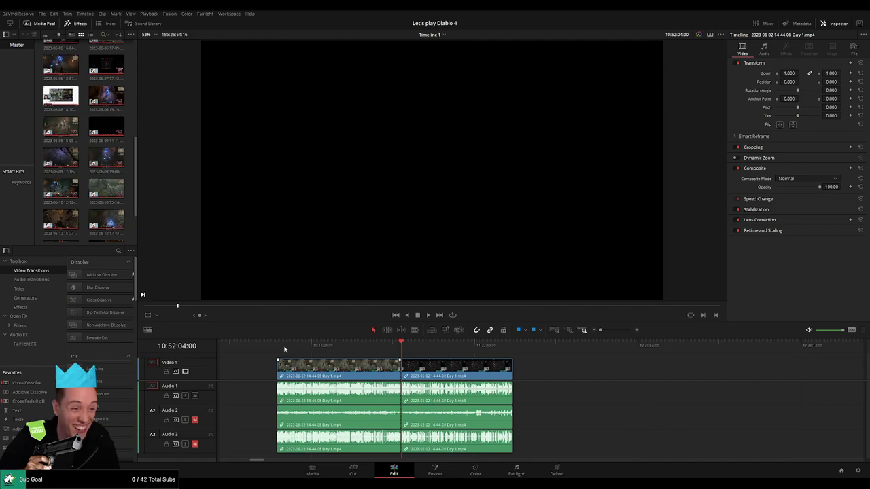
pyautogui.click(285, 349)
pyautogui.click(279, 349)
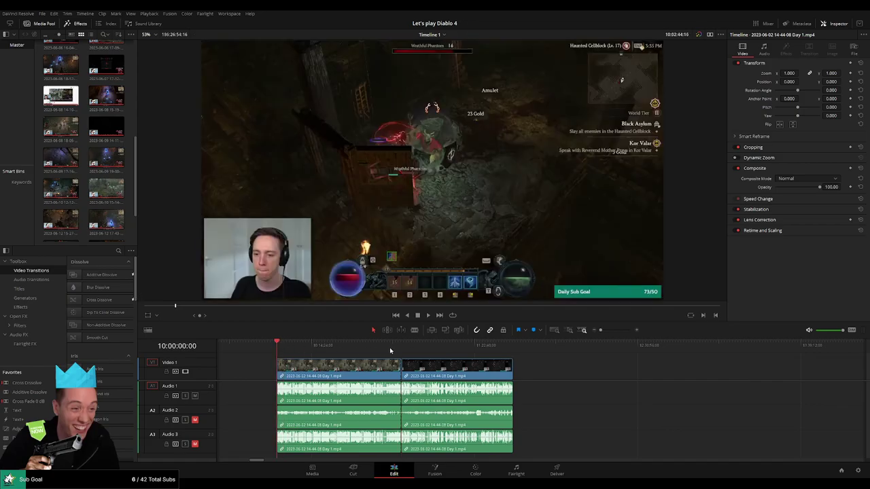
pyautogui.click(402, 349)
pyautogui.moveTo(519, 368); pyautogui.dragTo(577, 368)
pyautogui.click(384, 373)
pyautogui.click(331, 373)
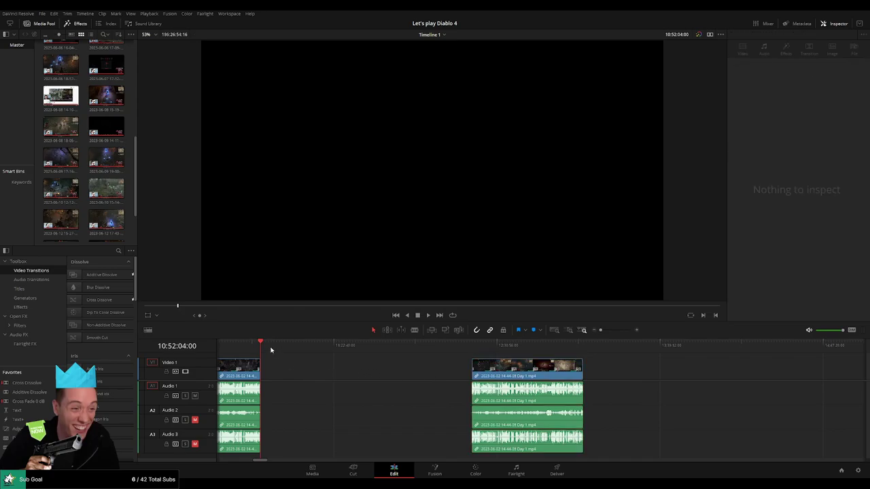
# Align the start of the separated Day 1 portion, with its audio, to 12:00:00:00 and play its opening.
pyautogui.moveTo(270, 350); pyautogui.dragTo(425, 362)
pyautogui.scroll(4, 469, 366)
pyautogui.moveTo(540, 351); pyautogui.dragTo(536, 349)
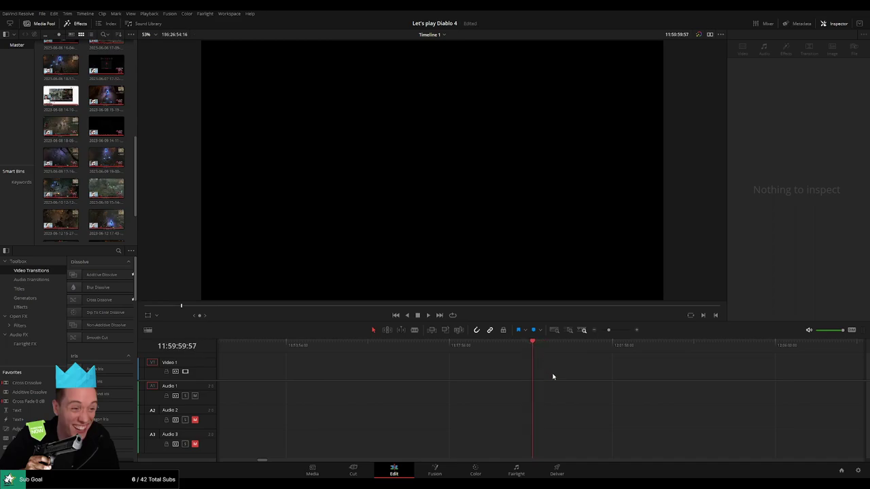
pyautogui.moveTo(608, 330); pyautogui.dragTo(600, 330)
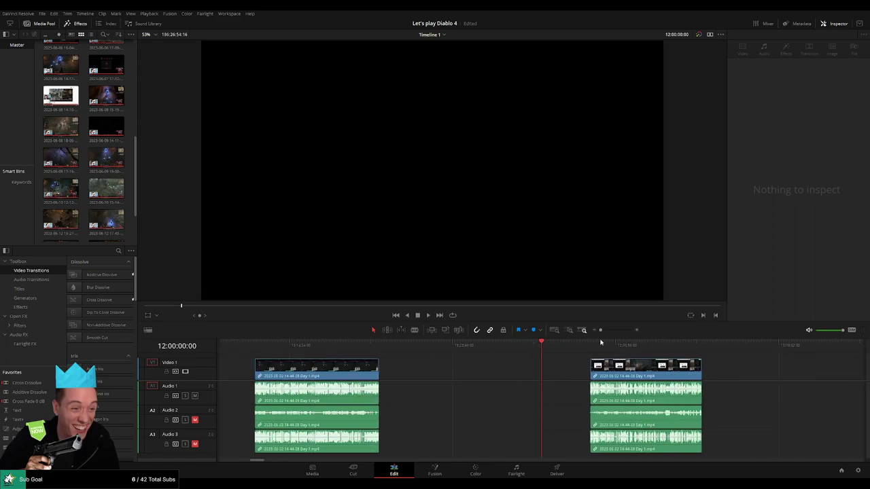
pyautogui.moveTo(627, 372); pyautogui.dragTo(578, 373)
pyautogui.moveTo(469, 374); pyautogui.dragTo(647, 373)
pyautogui.moveTo(550, 378); pyautogui.dragTo(711, 376)
pyautogui.hscroll(-10, 680, 385)
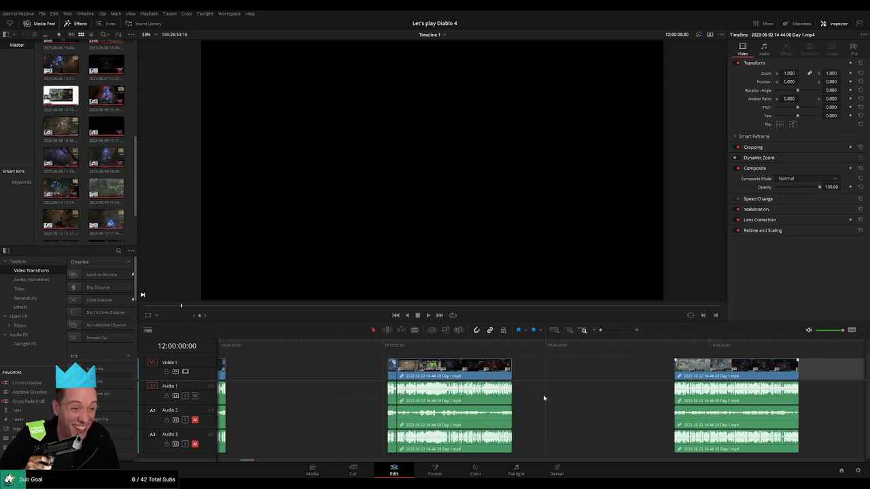
pyautogui.hscroll(6, 409, 377)
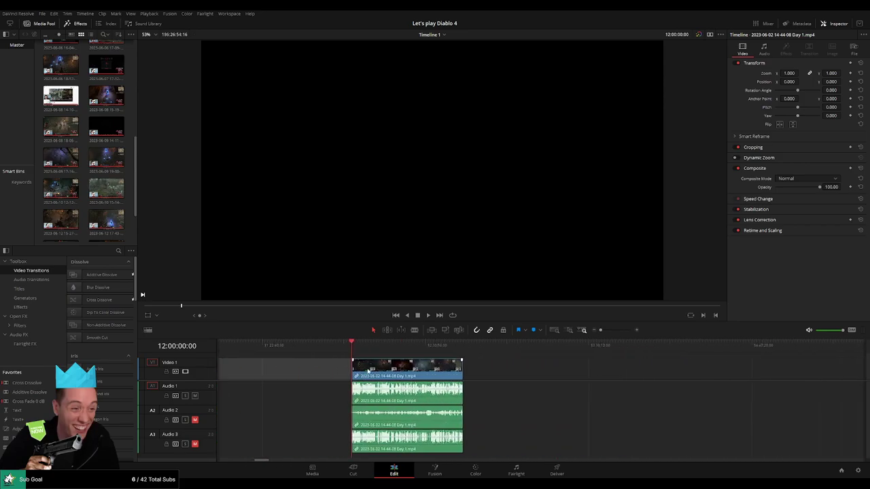
pyautogui.click(450, 373)
pyautogui.press('space')
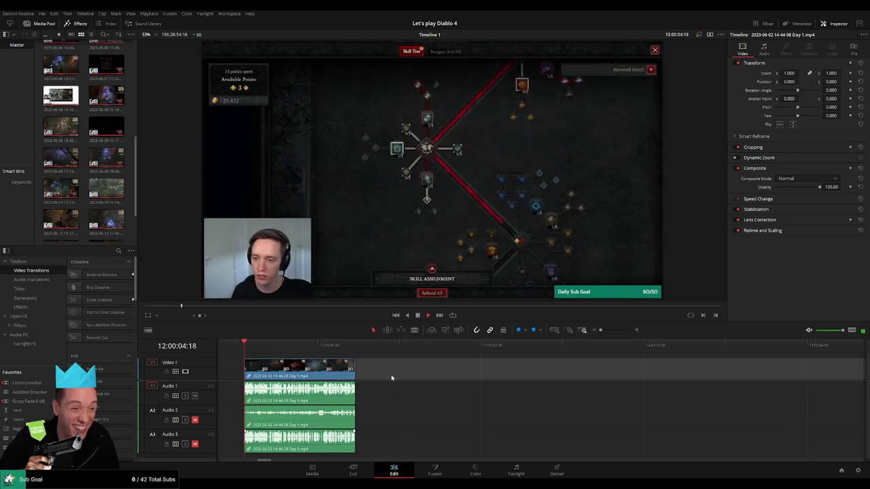
pyautogui.moveTo(391, 377); pyautogui.dragTo(404, 369)
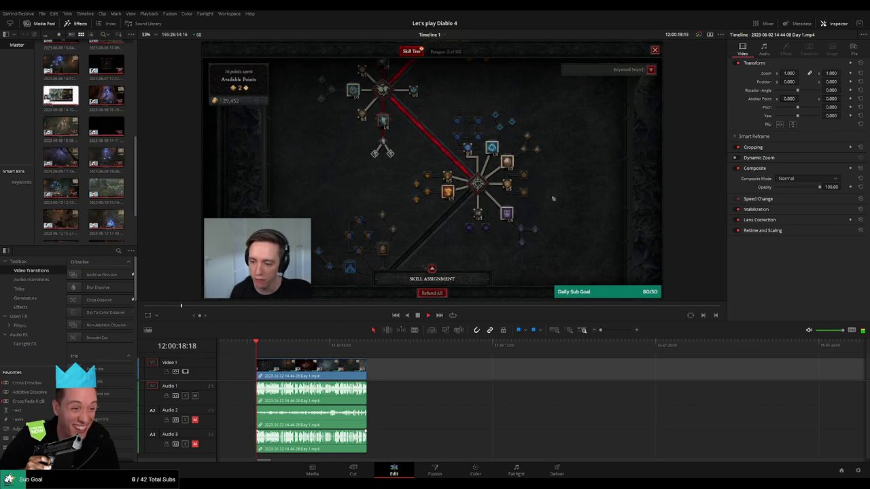
# Join the Day 1 part 2 clip, with its audio, directly to the end of the Day 1 portion at 12:46:47:07.
pyautogui.moveTo(287, 348); pyautogui.dragTo(371, 352)
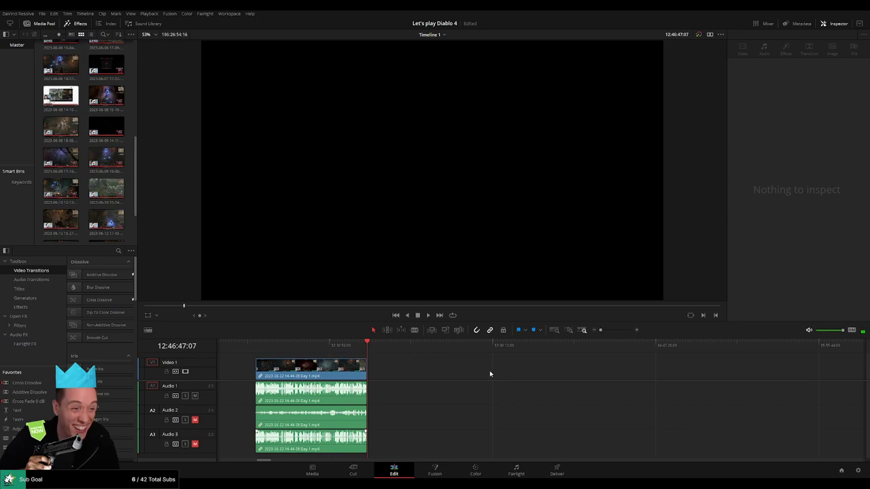
pyautogui.hscroll(15, 533, 372)
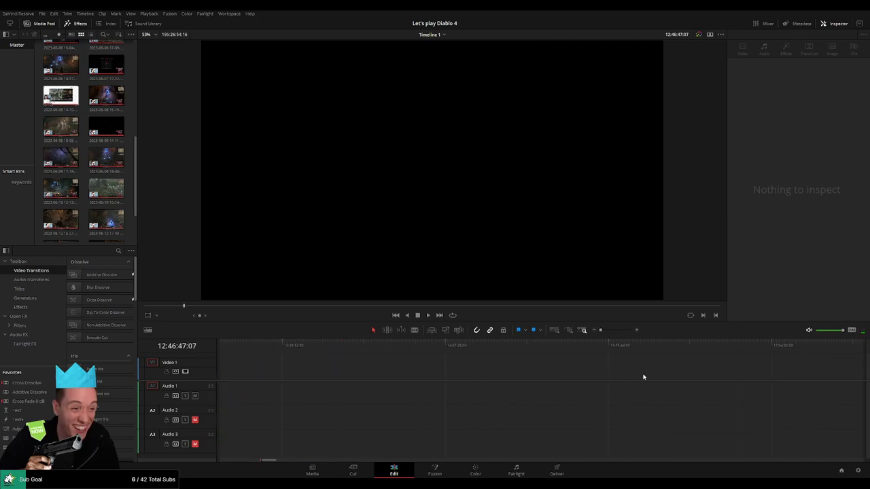
pyautogui.moveTo(702, 369); pyautogui.dragTo(376, 376)
pyautogui.click(277, 367)
pyautogui.hscroll(-10, 407, 371)
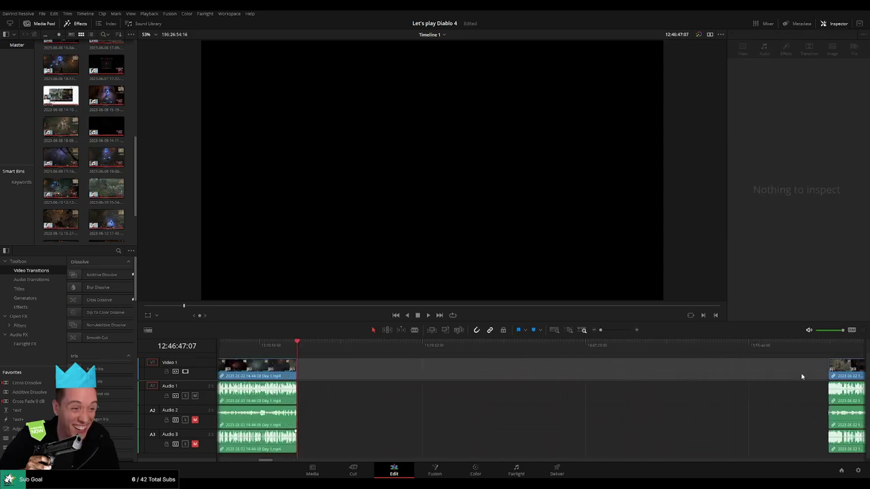
pyautogui.moveTo(851, 373); pyautogui.dragTo(322, 376)
pyautogui.click(305, 356)
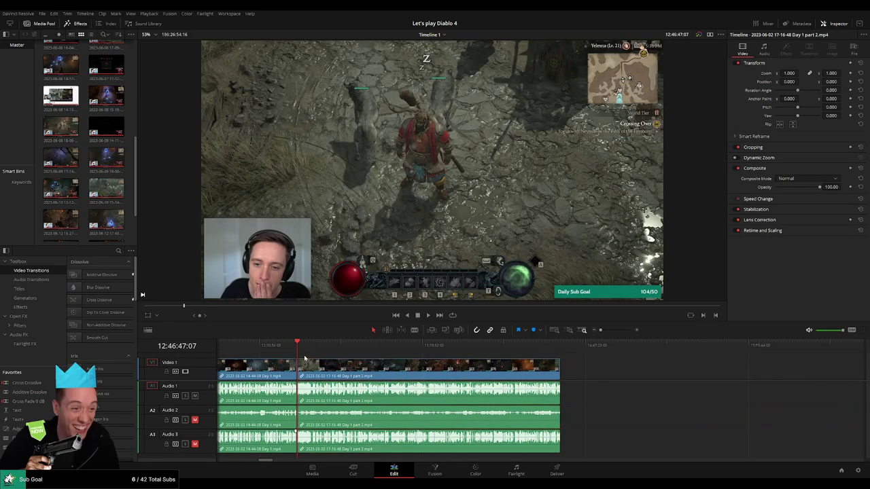
# Add a cross dissolve and cross fades on all three audio tracks at the join between Day 1 and Day 1 part 2, and play it.
pyautogui.scroll(5, 344, 367)
pyautogui.scroll(4, 344, 366)
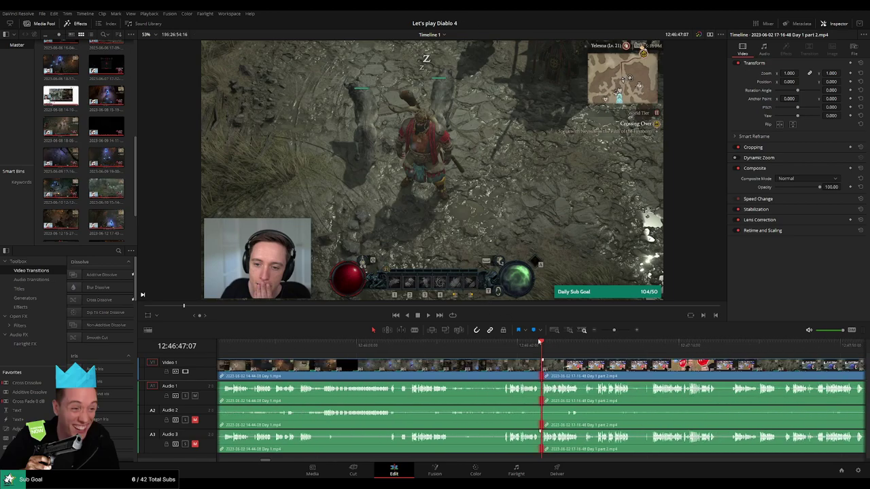
pyautogui.hotkey('ctrl', 't')
pyautogui.scroll(3, 483, 350)
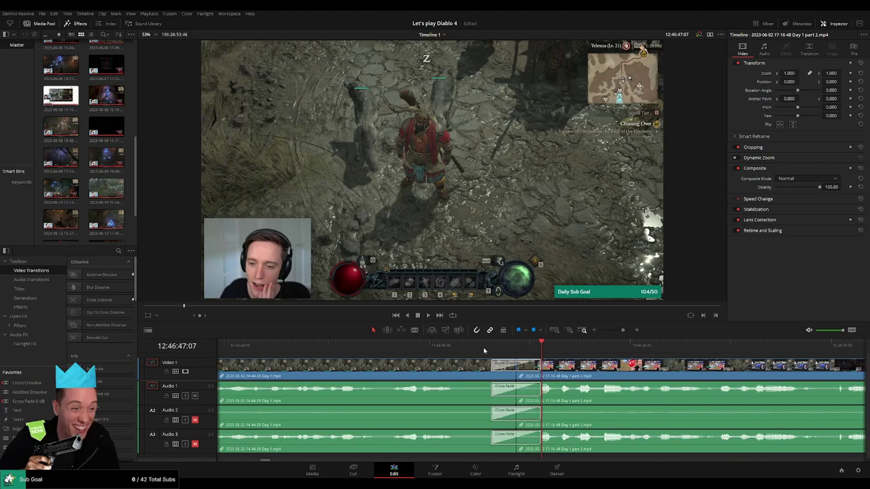
pyautogui.click(431, 345)
pyautogui.press('space')
# Split the Day 1 part 2 clip, with its audio, in the pause at 12:52:00:00 and fade the video around the cut.
pyautogui.moveTo(622, 330); pyautogui.dragTo(600, 331)
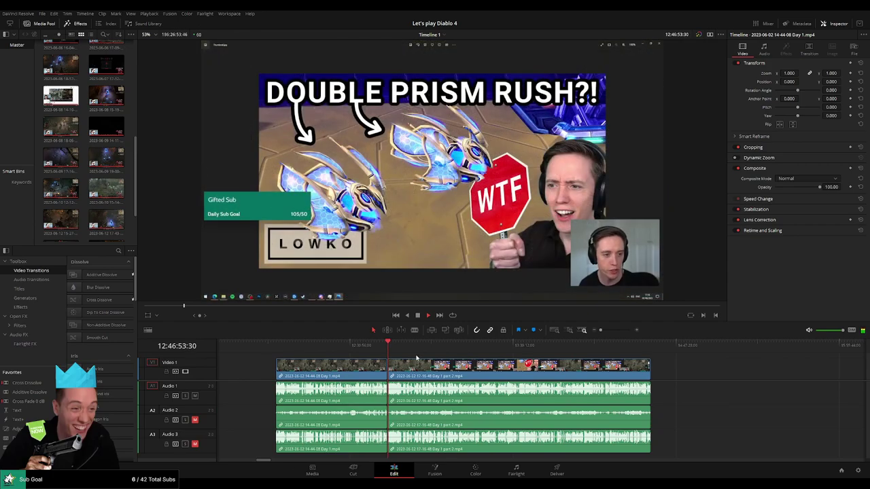
pyautogui.moveTo(426, 360); pyautogui.dragTo(355, 350)
pyautogui.scroll(5, 445, 365)
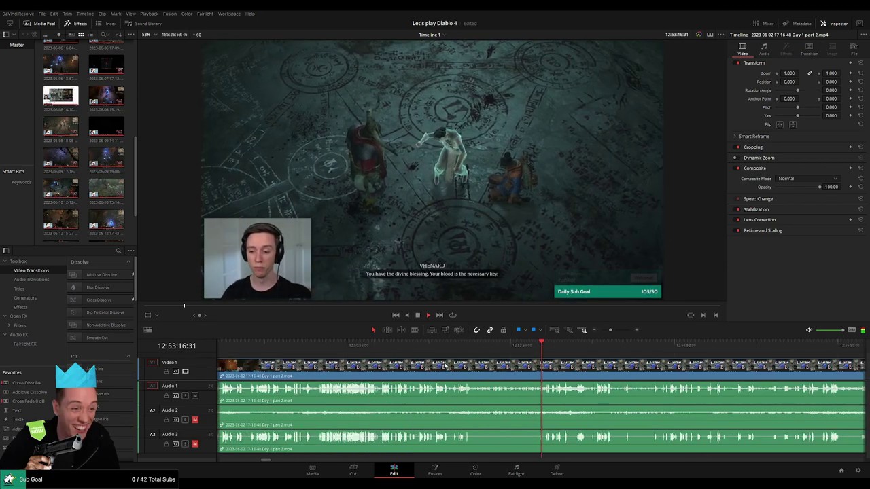
pyautogui.click(459, 347)
pyautogui.scroll(1, 464, 362)
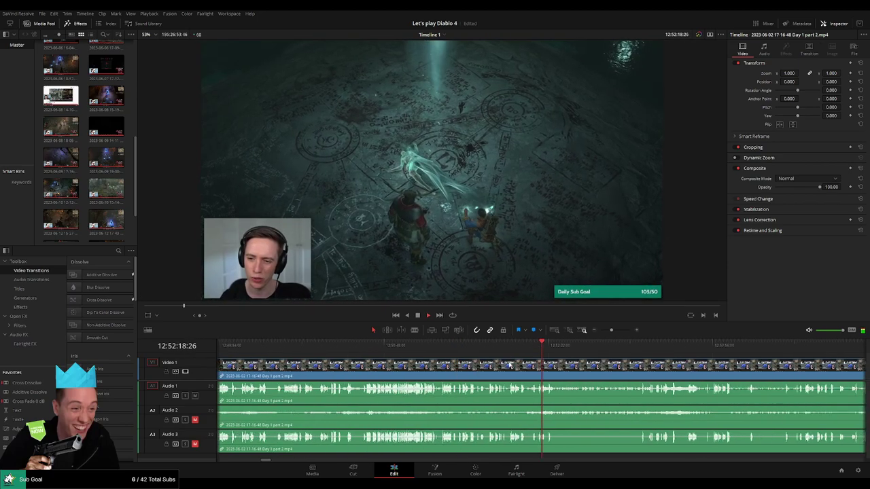
pyautogui.hscroll(-6, 510, 365)
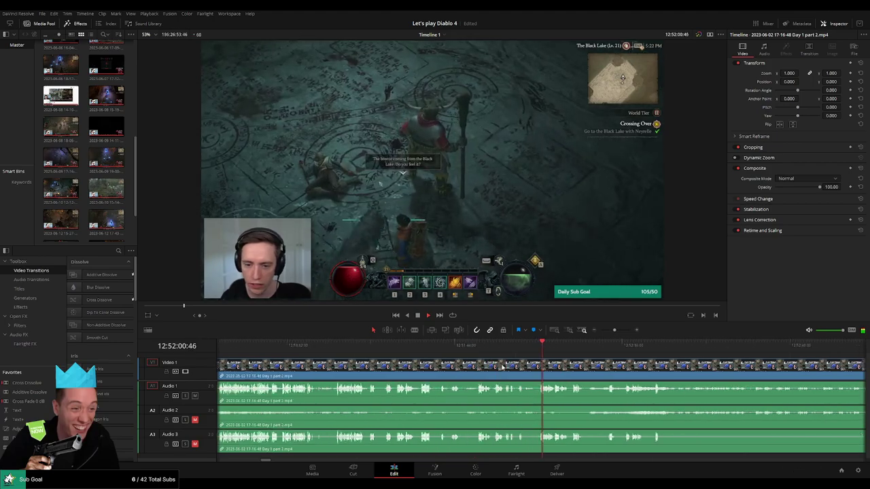
pyautogui.click(375, 346)
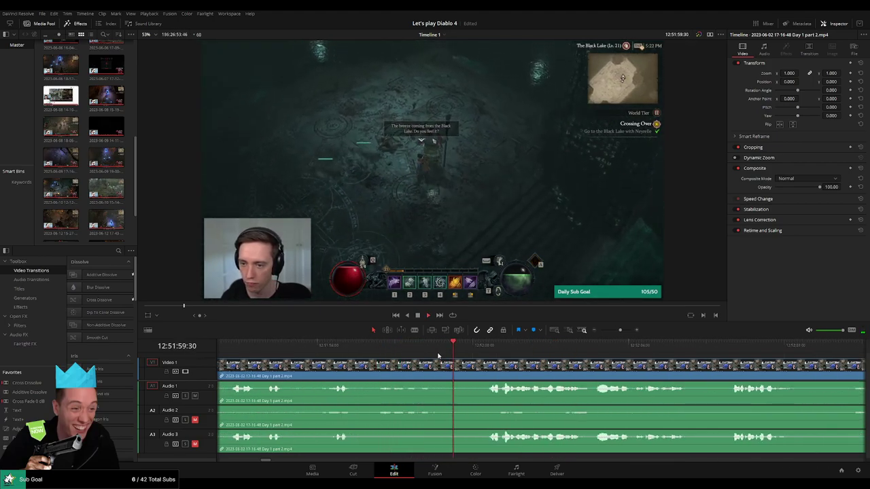
pyautogui.press('space')
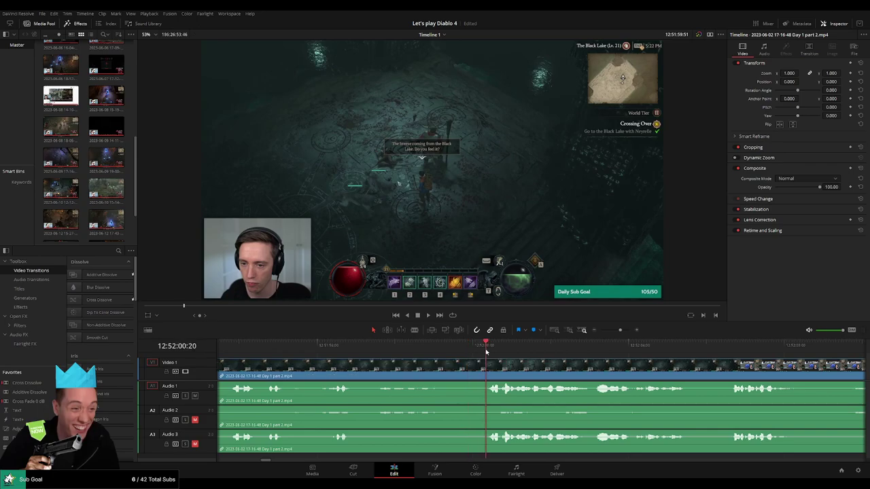
pyautogui.moveTo(486, 351); pyautogui.dragTo(443, 362)
pyautogui.click(475, 370)
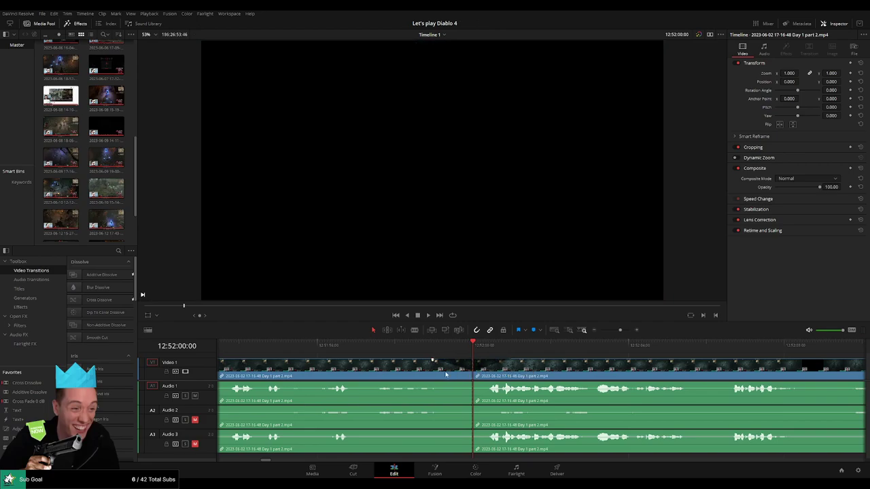
# Add fade-outs and fade-ins of about one second to all three audio tracks around the 12:52:00:00 cut and play the result.
pyautogui.moveTo(472, 384); pyautogui.dragTo(512, 386)
pyautogui.moveTo(472, 406); pyautogui.dragTo(432, 408)
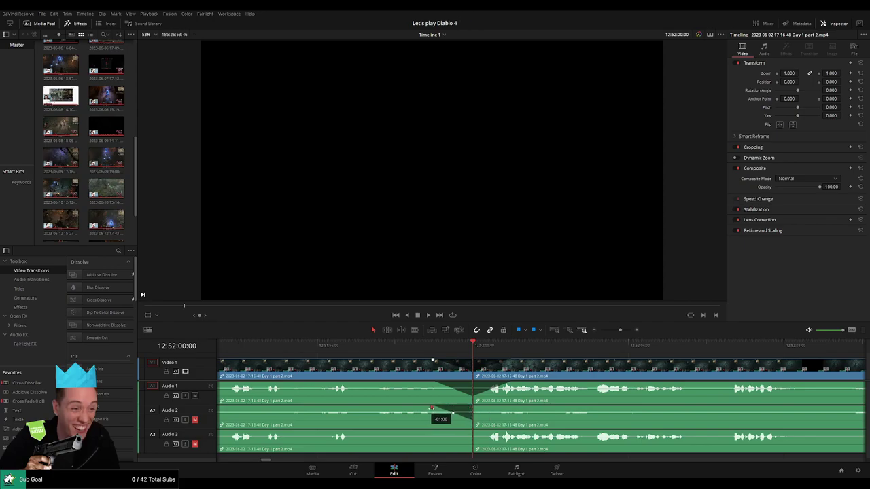
pyautogui.moveTo(472, 406); pyautogui.dragTo(513, 408)
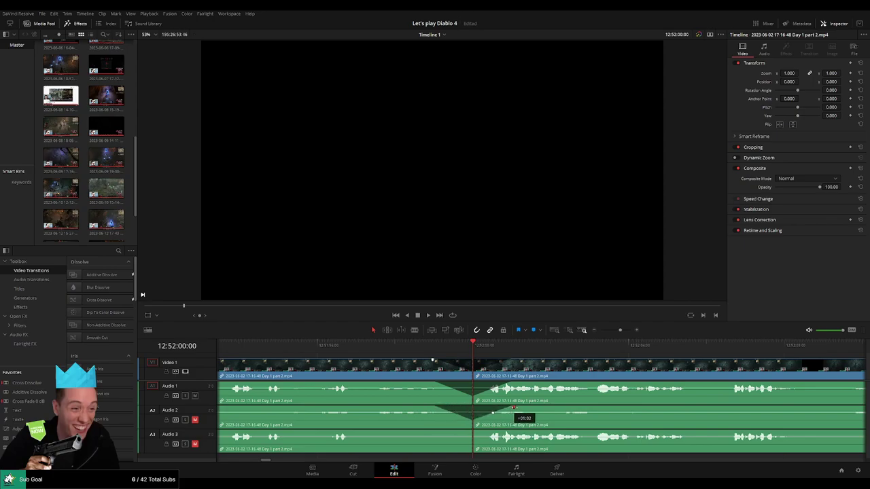
pyautogui.moveTo(472, 431); pyautogui.dragTo(513, 431)
pyautogui.click(440, 346)
pyautogui.press('space')
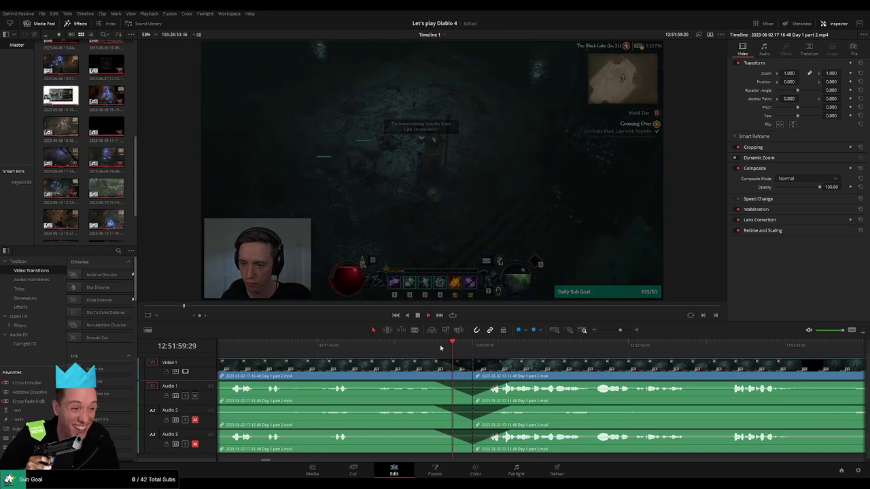
pyautogui.press('space')
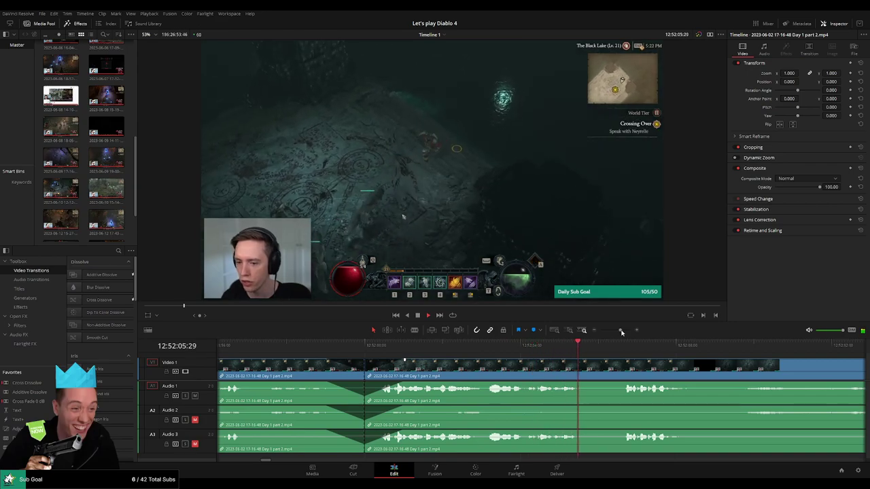
# Move the Day 1 part 2 portion after the 12:52:00:00 cut, with its audio, further along the timeline to leave a gap.
pyautogui.moveTo(619, 331); pyautogui.dragTo(600, 331)
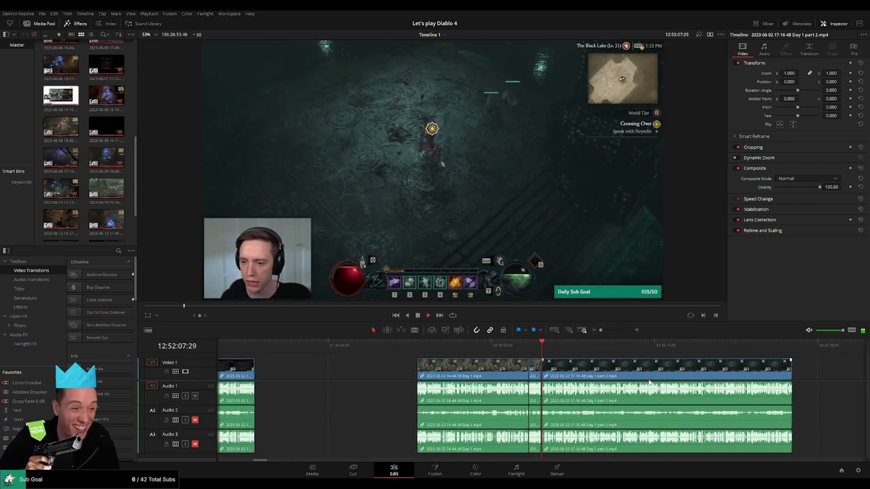
pyautogui.hscroll(3, 499, 370)
pyautogui.press('space')
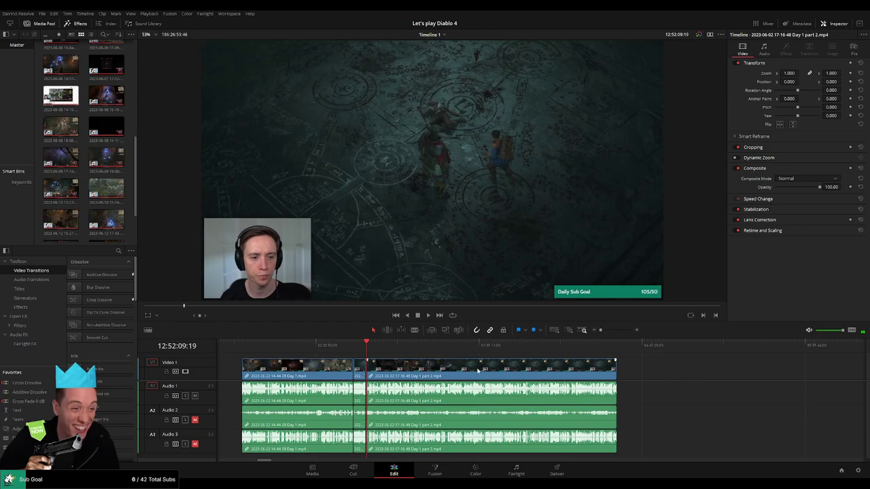
pyautogui.click(241, 347)
pyautogui.click(364, 348)
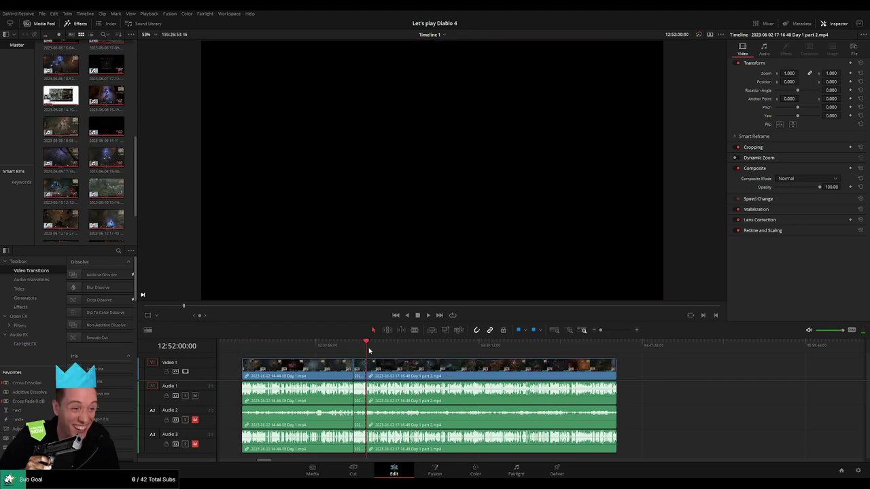
pyautogui.hscroll(8, 401, 366)
pyautogui.moveTo(402, 365); pyautogui.dragTo(655, 372)
pyautogui.click(381, 372)
pyautogui.hscroll(-3, 409, 371)
pyautogui.hscroll(-2, 409, 371)
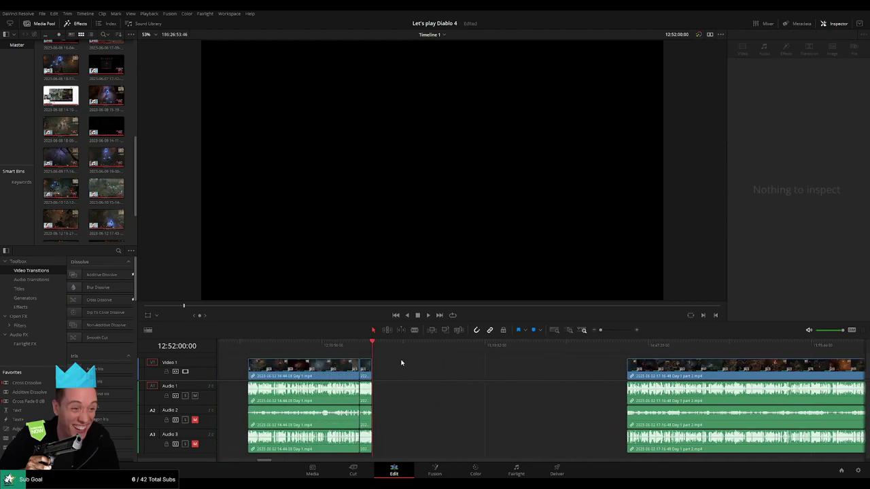
# Align the start of the separated Day 1 part 2 portion, with its audio, to 14:00:00:00 and play its opening.
pyautogui.moveTo(374, 348); pyautogui.dragTo(532, 349)
pyautogui.scroll(4, 573, 375)
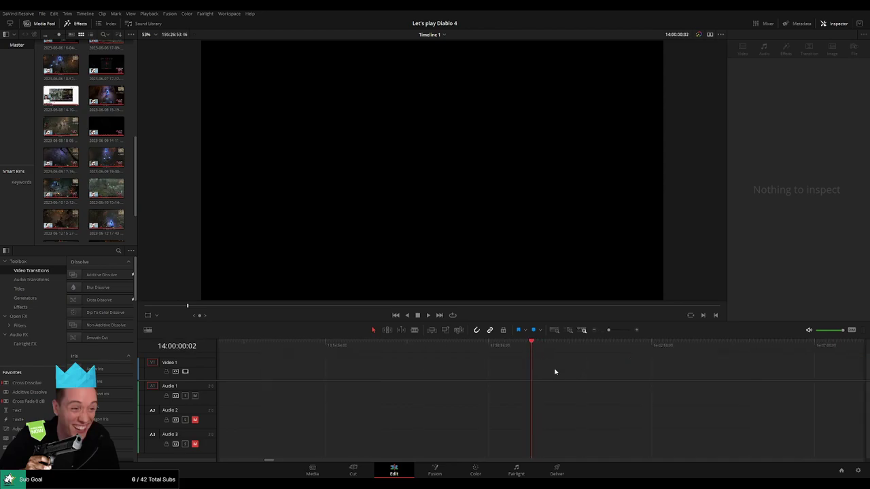
pyautogui.click(602, 332)
pyautogui.moveTo(671, 365); pyautogui.dragTo(401, 352)
pyautogui.click(581, 357)
pyautogui.press('space')
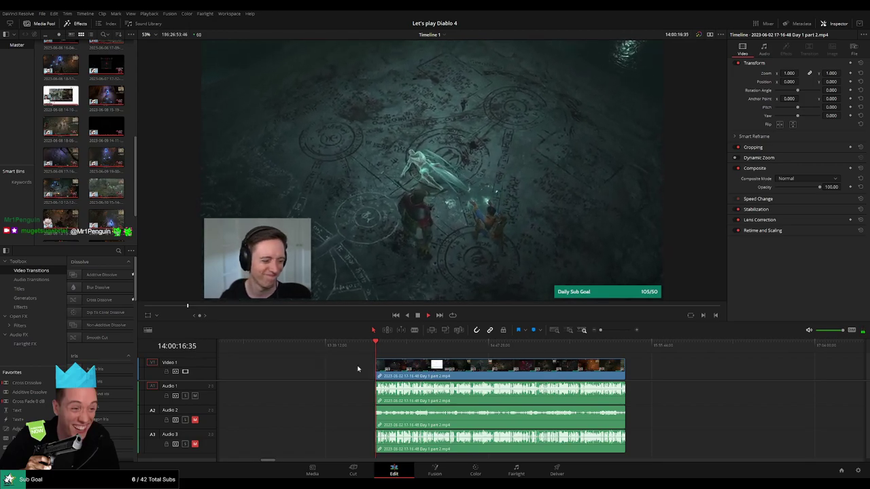
pyautogui.moveTo(354, 370); pyautogui.dragTo(286, 365)
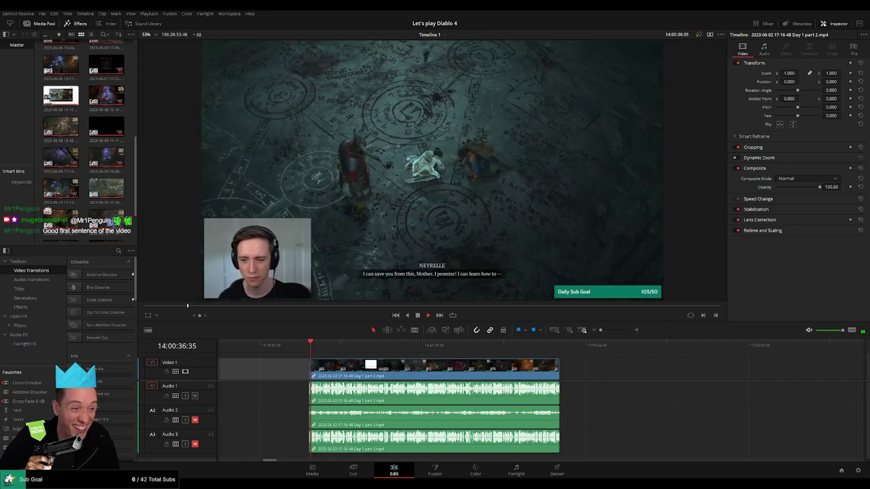
pyautogui.press('Home')
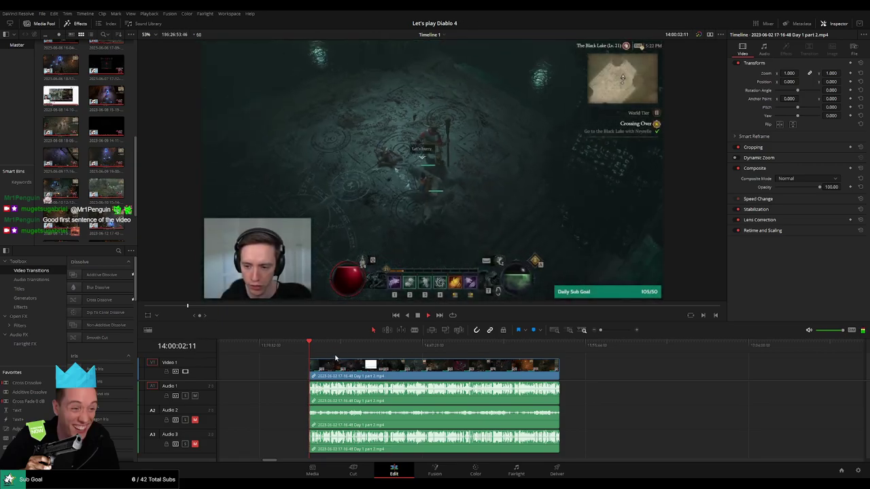
# Split the separated Day 1 part 2 portion, with its audio, in the pause at 14:52:01:00.
pyautogui.moveTo(318, 352); pyautogui.dragTo(434, 358)
pyautogui.press('space')
pyautogui.scroll(10, 438, 364)
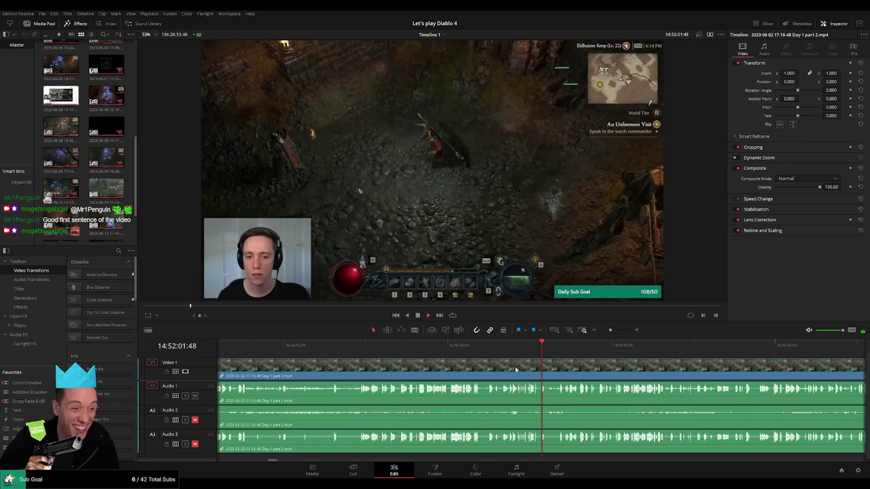
pyautogui.scroll(-2, 549, 363)
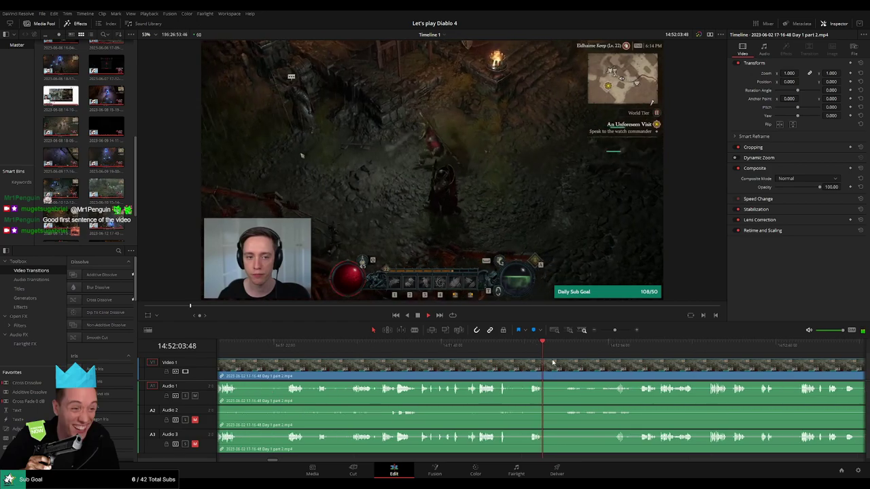
pyautogui.click(501, 347)
pyautogui.scroll(3, 555, 366)
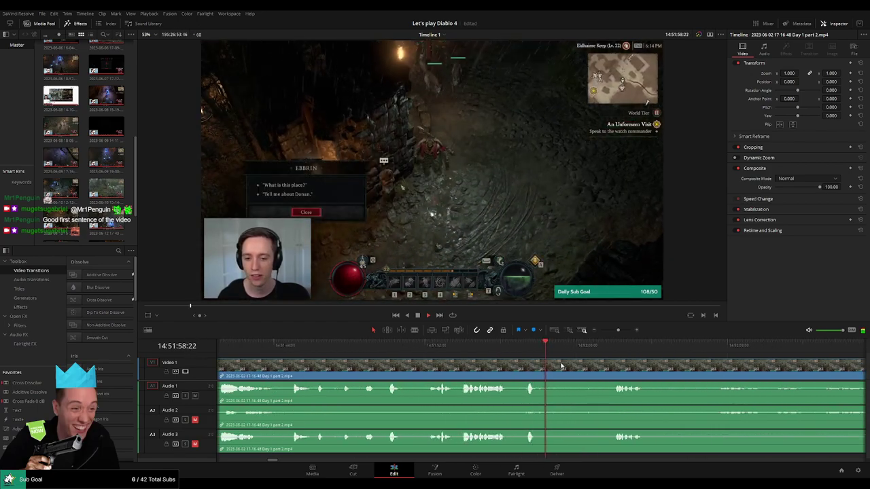
pyautogui.moveTo(562, 365); pyautogui.dragTo(426, 353)
pyautogui.click(471, 346)
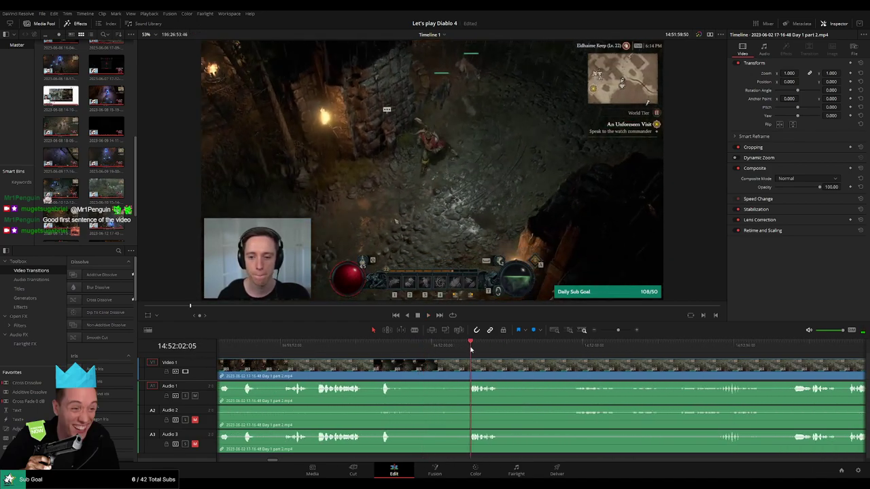
pyautogui.moveTo(471, 348); pyautogui.dragTo(459, 386)
pyautogui.hotkey('ctrl', 'b')
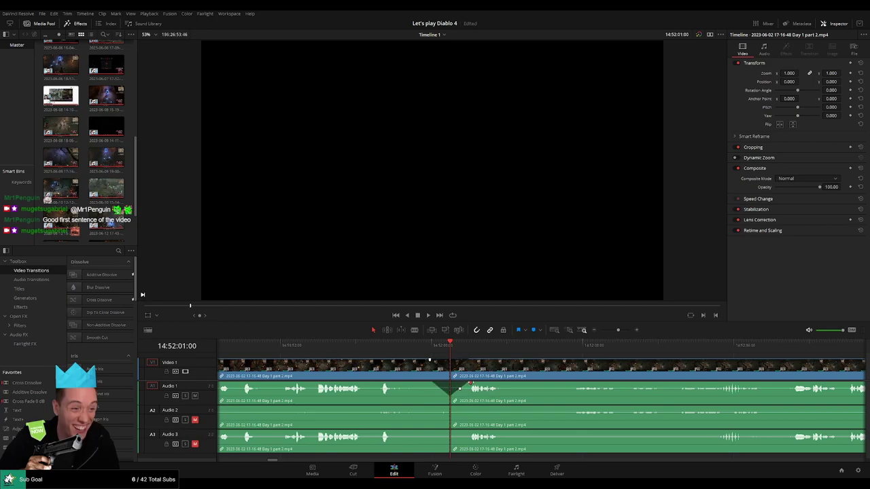
# Fade the video and all three audio tracks out and in over about one second around the 14:52:01:00 cut.
pyautogui.moveTo(449, 407); pyautogui.dragTo(438, 408)
pyautogui.moveTo(451, 407); pyautogui.dragTo(458, 411)
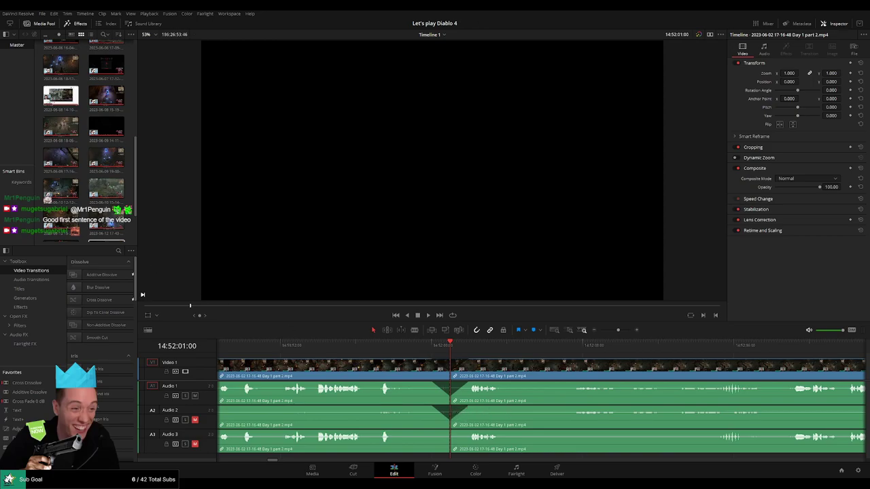
pyautogui.press('q')
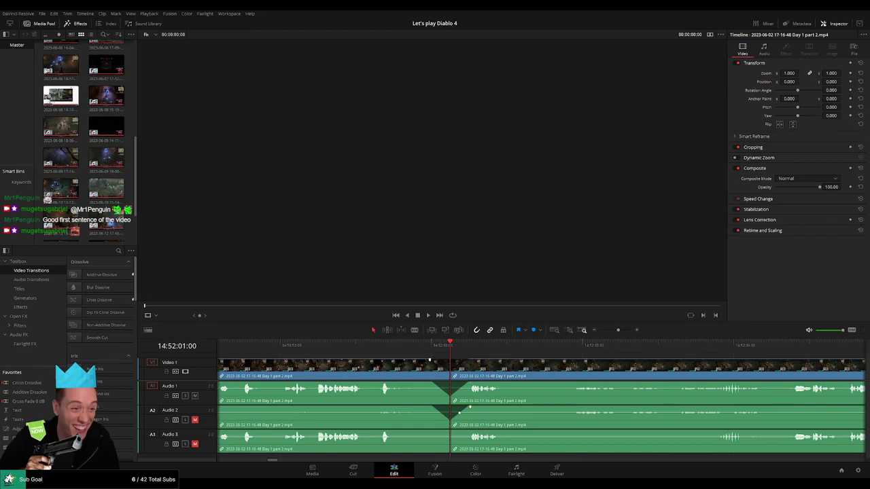
pyautogui.moveTo(448, 432); pyautogui.dragTo(470, 433)
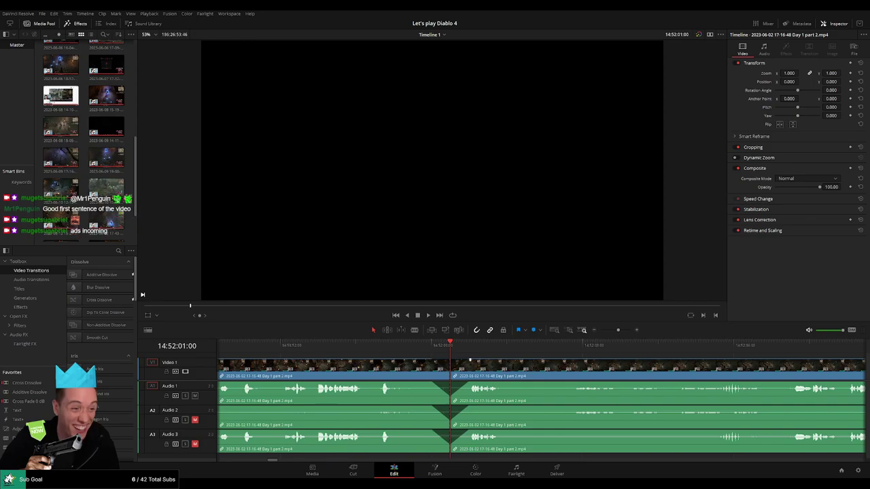
# Move the Day 1 part 2 portion after the 14:52:01:00 cut, with its audio, further along the timeline to leave a gap.
pyautogui.moveTo(616, 330); pyautogui.dragTo(600, 331)
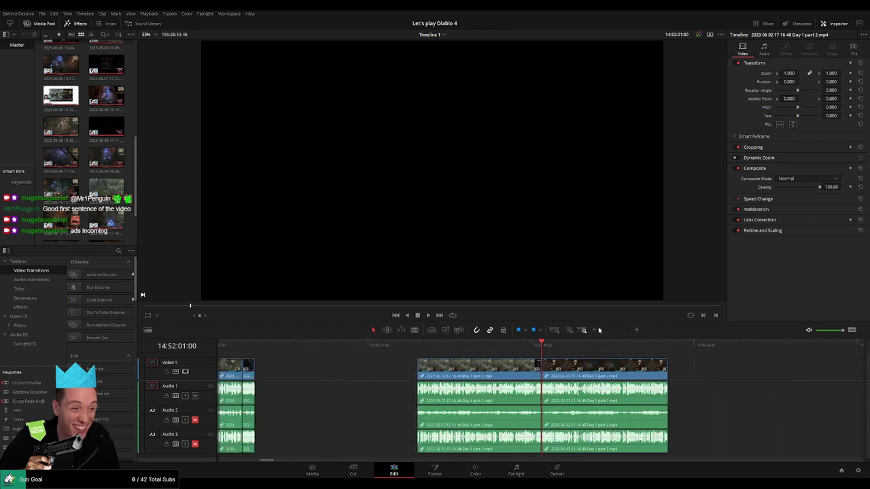
pyautogui.hscroll(3, 620, 367)
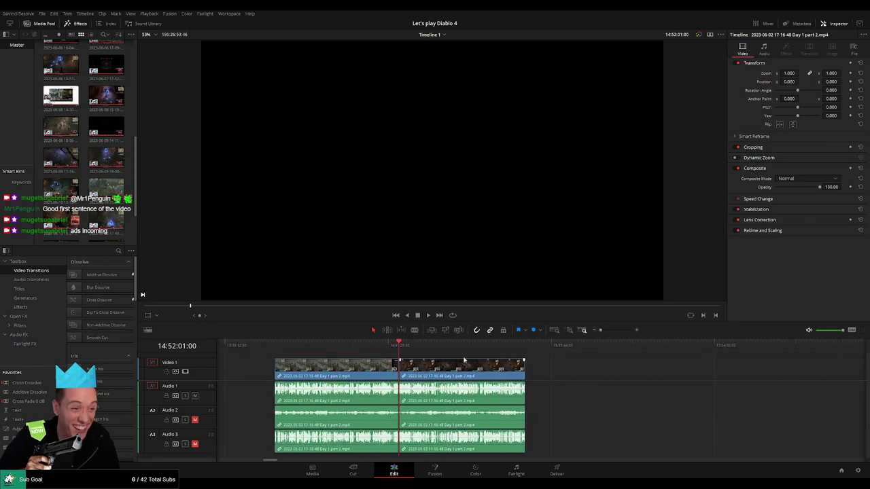
pyautogui.click(279, 351)
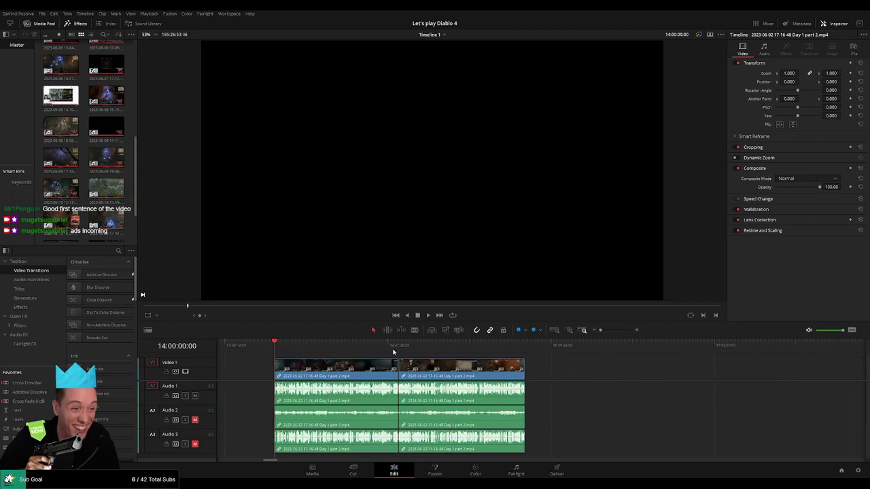
pyautogui.click(398, 351)
pyautogui.hscroll(3, 498, 368)
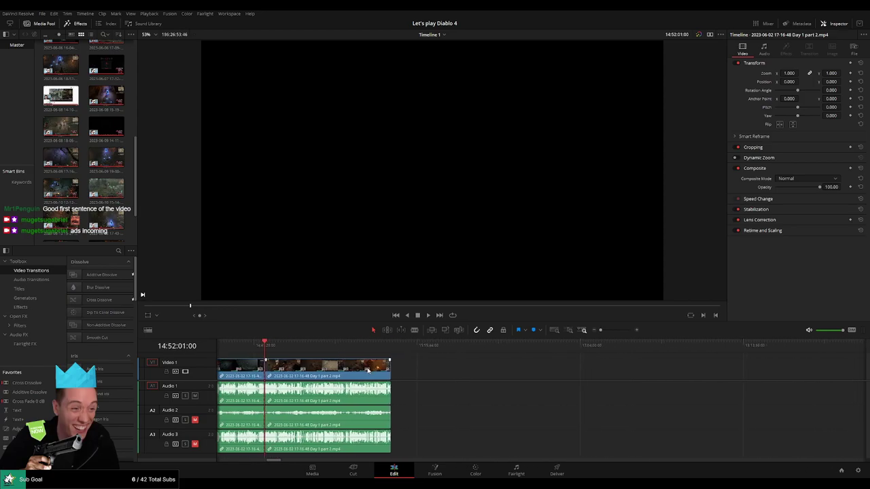
pyautogui.moveTo(368, 370); pyautogui.dragTo(577, 371)
pyautogui.click(340, 368)
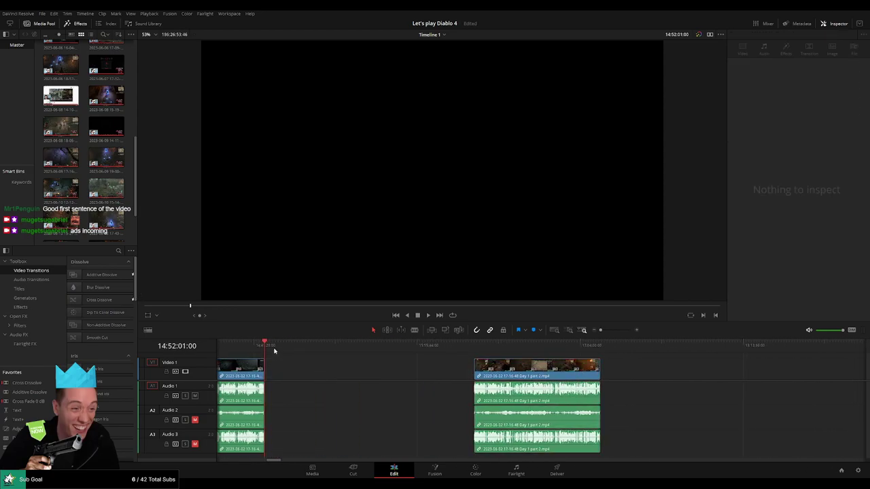
# Align the start of the last Day 1 part 2 portion, with its audio, to 16:00:00:00 and play its opening.
pyautogui.moveTo(274, 351); pyautogui.dragTo(426, 360)
pyautogui.scroll(5, 457, 374)
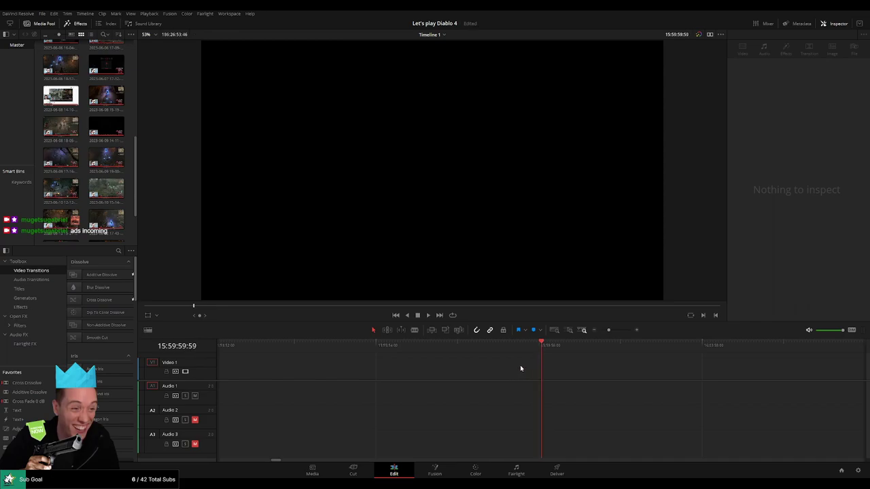
pyautogui.click(602, 331)
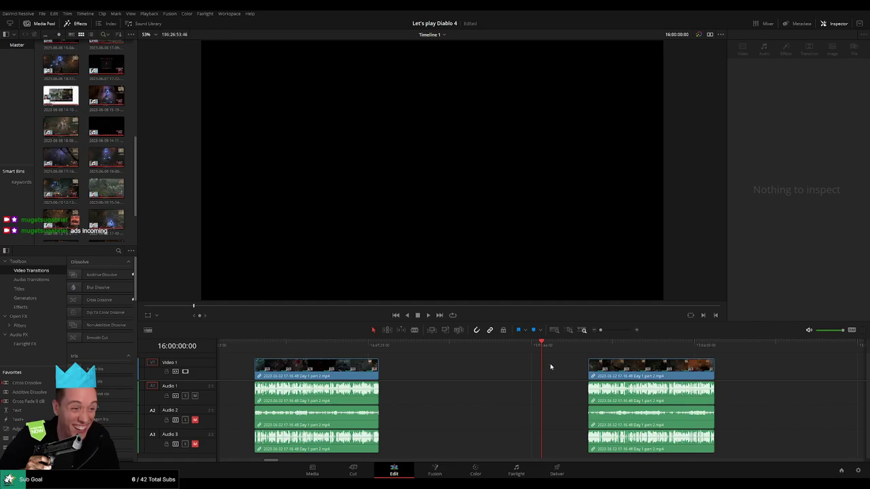
pyautogui.hscroll(3, 554, 367)
pyautogui.moveTo(494, 370); pyautogui.dragTo(448, 371)
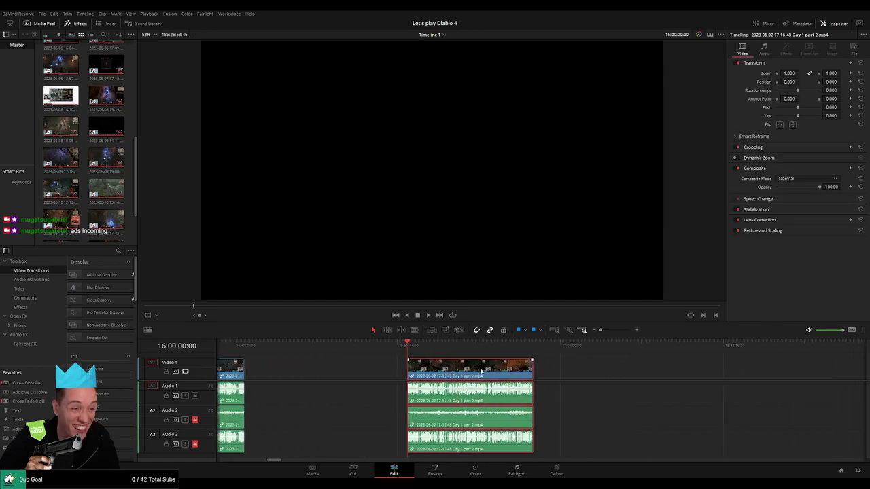
pyautogui.click(577, 373)
pyautogui.hscroll(3, 576, 370)
pyautogui.click(305, 350)
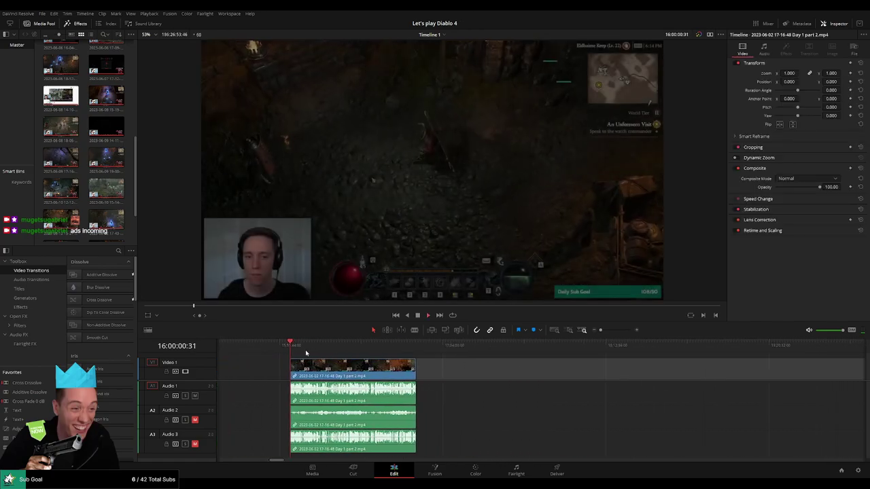
# Bring the Day 1 part 3 clip, with its audio, back along the timeline and butt it against the end of Day 1 part 2.
pyautogui.moveTo(306, 349); pyautogui.dragTo(414, 357)
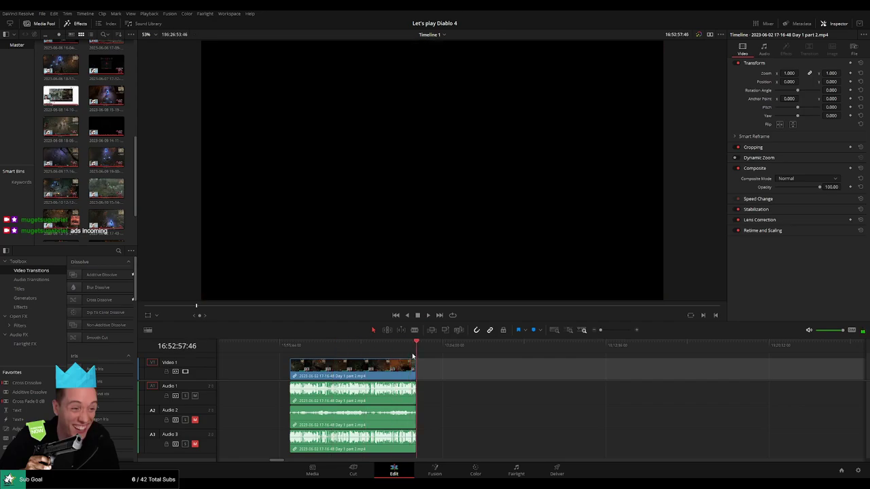
pyautogui.press('space')
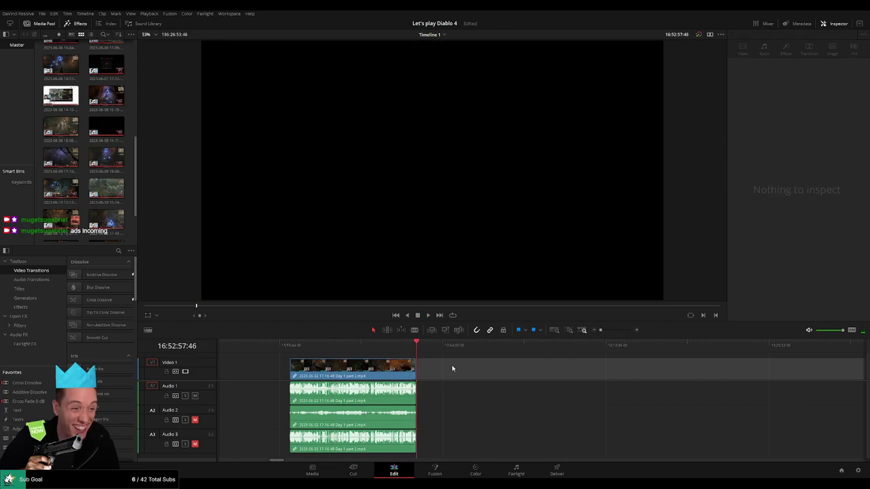
pyautogui.hscroll(5, 440, 363)
pyautogui.hscroll(3, 578, 379)
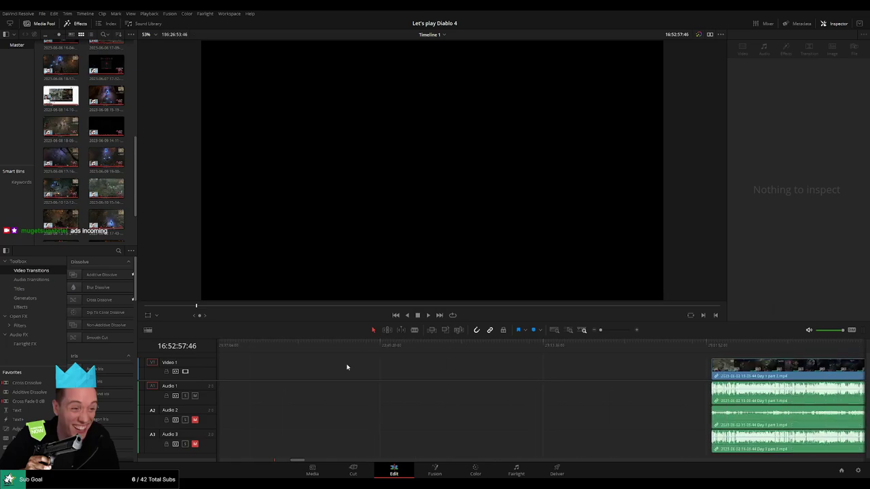
pyautogui.moveTo(744, 372); pyautogui.dragTo(435, 379)
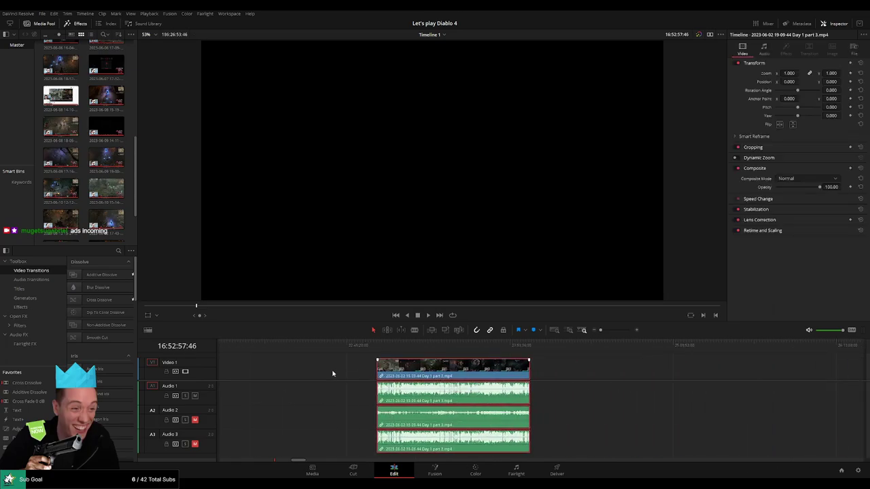
pyautogui.click(320, 373)
pyautogui.hscroll(-8, 475, 374)
pyautogui.moveTo(776, 375); pyautogui.dragTo(380, 377)
pyautogui.click(311, 377)
pyautogui.hscroll(-8, 513, 367)
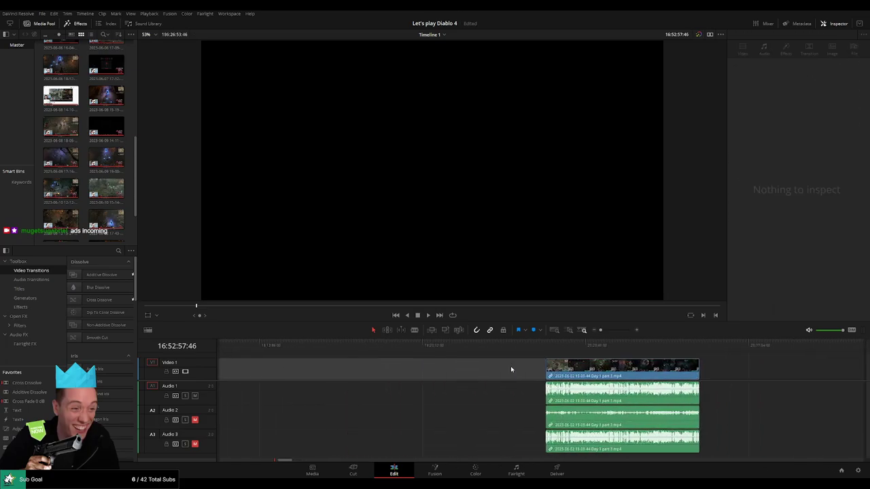
pyautogui.moveTo(753, 377); pyautogui.dragTo(417, 377)
pyautogui.click(299, 374)
pyautogui.hscroll(-7, 298, 374)
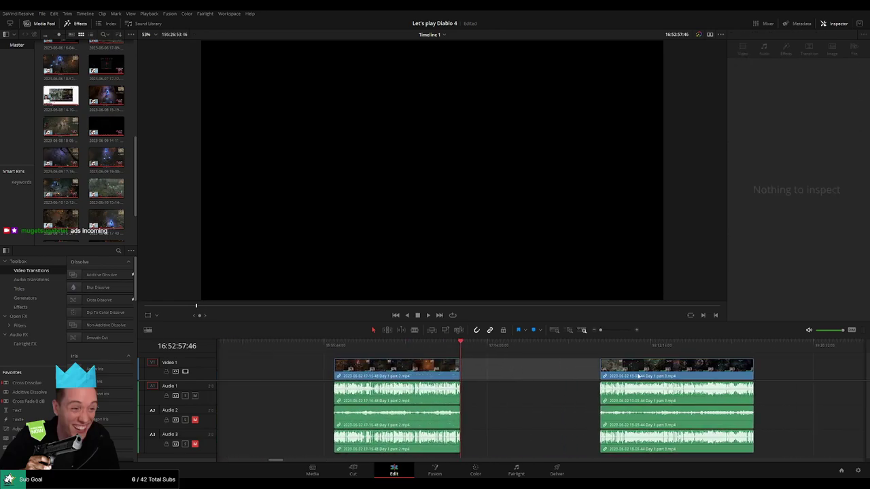
pyautogui.moveTo(641, 377); pyautogui.dragTo(492, 369)
# Add short transitions to the video and audio at the join between Day 1 part 2 and Day 1 part 3.
pyautogui.scroll(8, 464, 364)
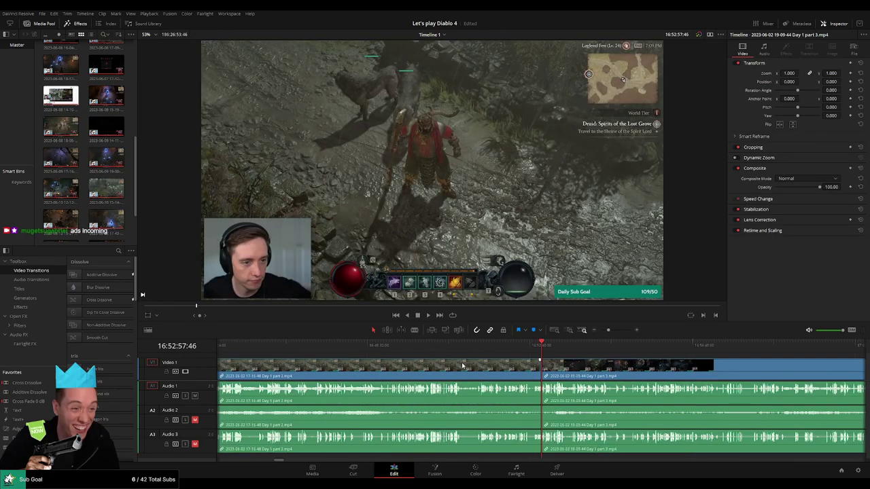
pyautogui.scroll(2, 544, 373)
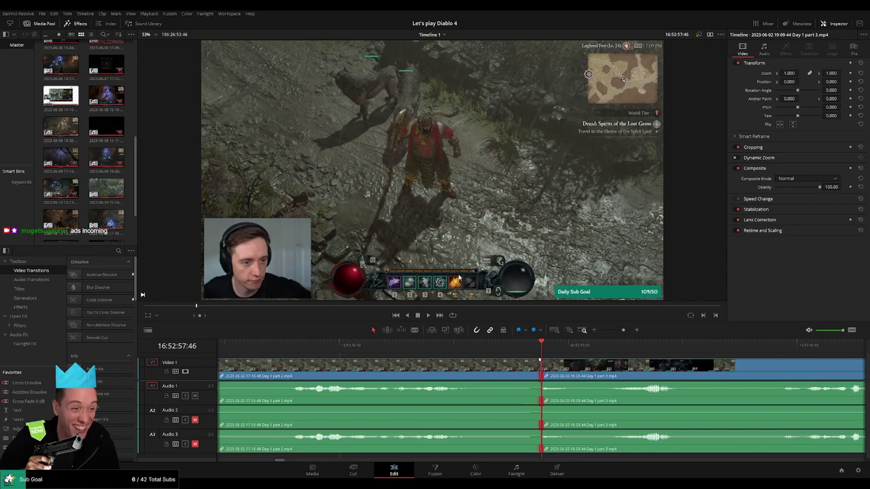
pyautogui.moveTo(622, 330); pyautogui.dragTo(615, 331)
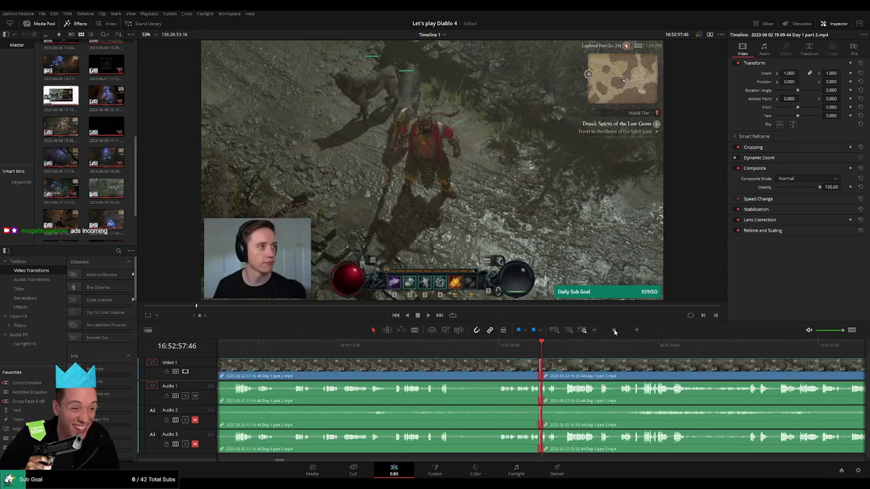
# Find a pause in speech shortly before the join with Day 1 part 3 and split Day 1 part 2, with its audio, at 16:52:08:00.
pyautogui.moveTo(508, 347); pyautogui.dragTo(442, 347)
pyautogui.click(398, 347)
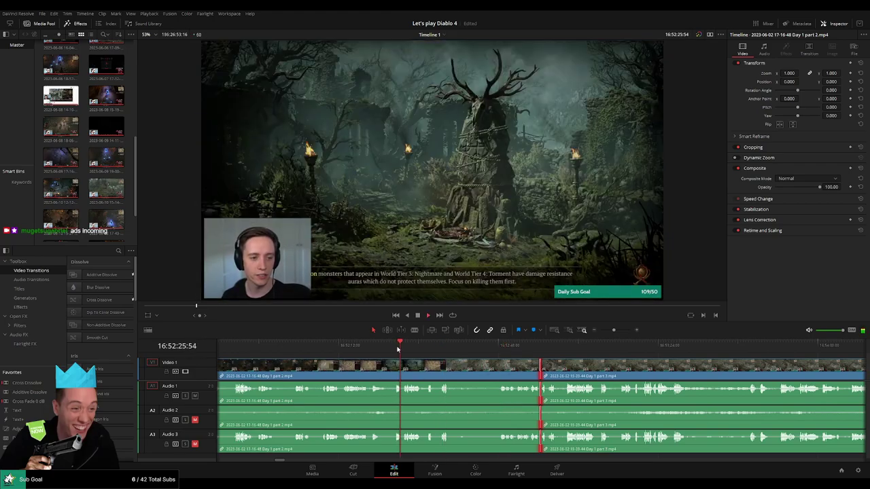
pyautogui.click(377, 347)
pyautogui.click(342, 347)
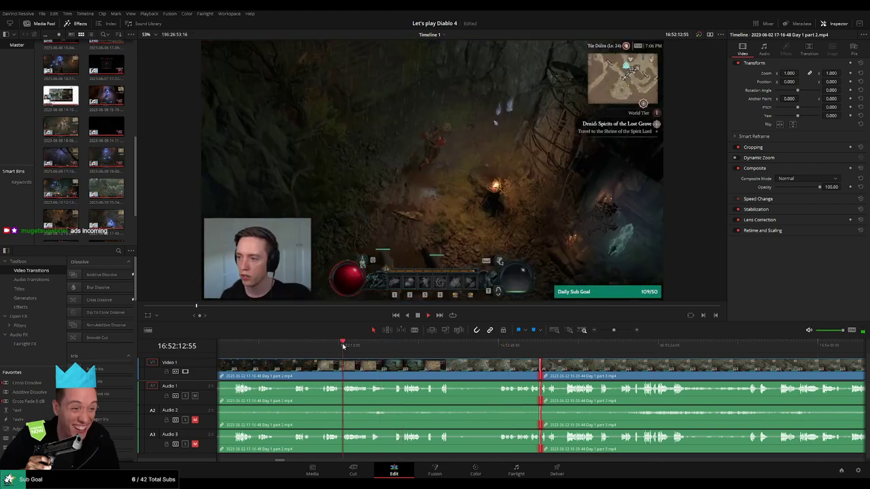
pyautogui.click(321, 347)
pyautogui.scroll(4, 345, 362)
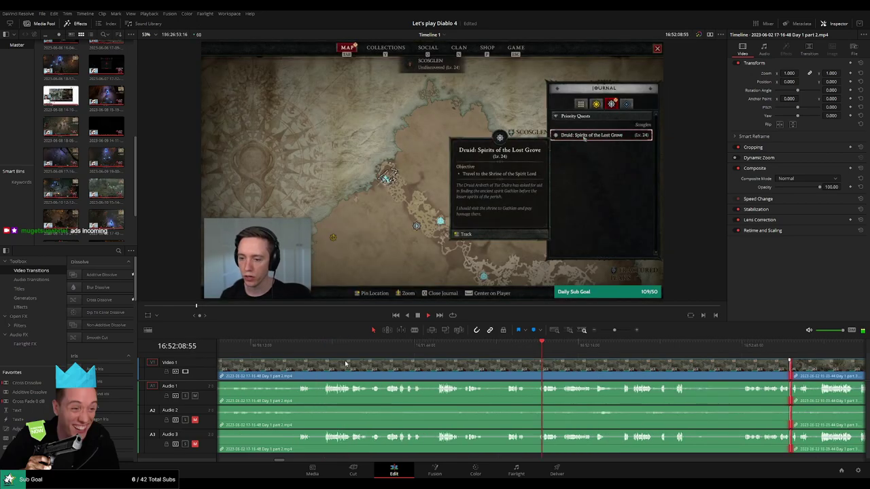
pyautogui.scroll(4, 489, 363)
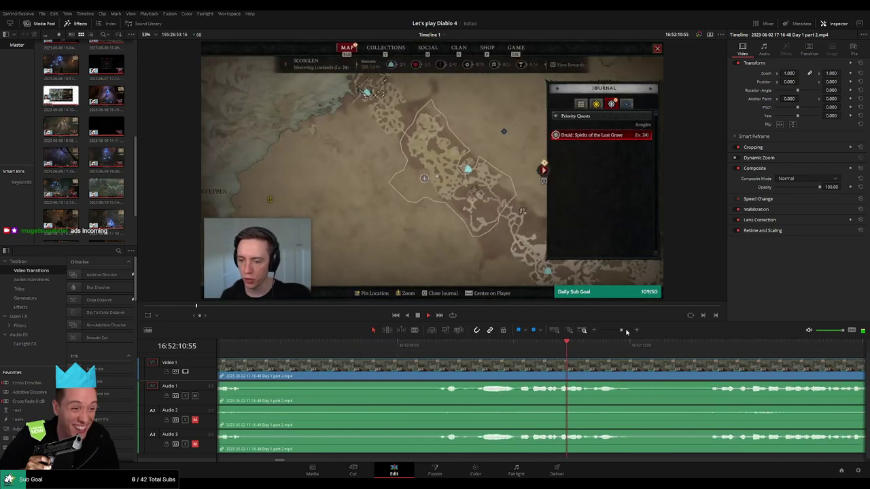
pyautogui.moveTo(623, 331); pyautogui.dragTo(618, 331)
pyautogui.click(428, 353)
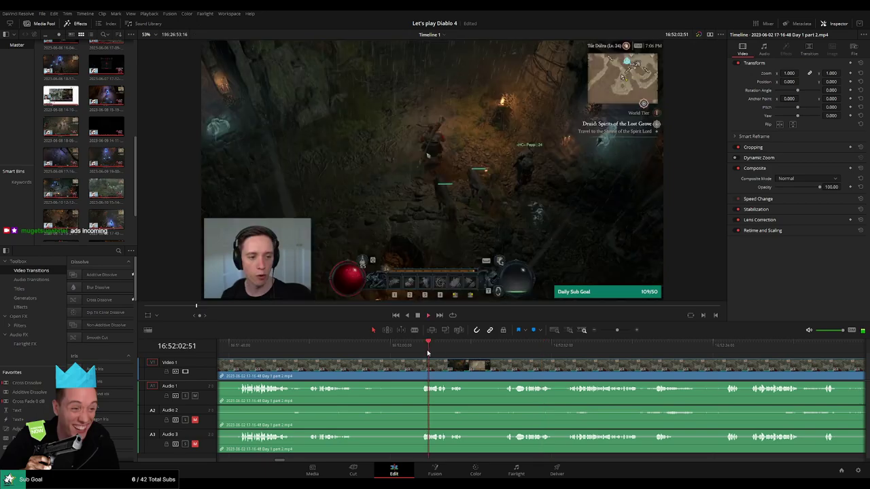
pyautogui.click(503, 349)
pyautogui.scroll(-1, 486, 361)
pyautogui.moveTo(615, 331); pyautogui.dragTo(620, 331)
pyautogui.click(514, 353)
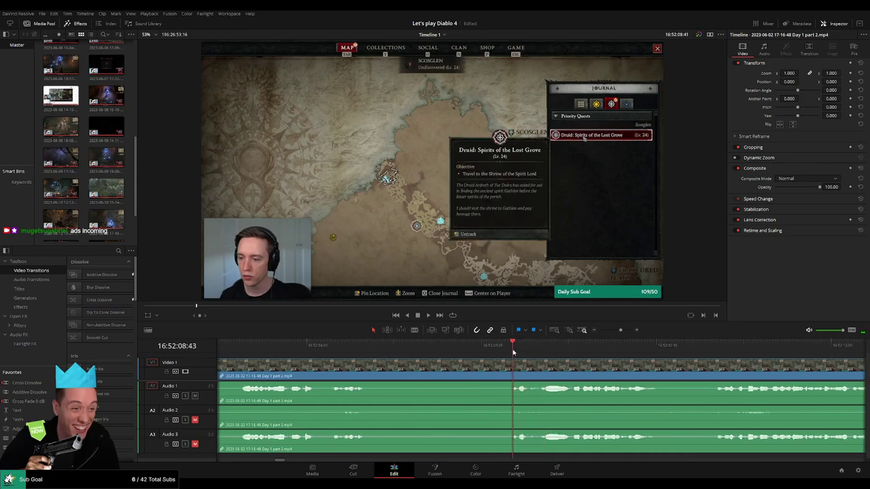
pyautogui.click(483, 353)
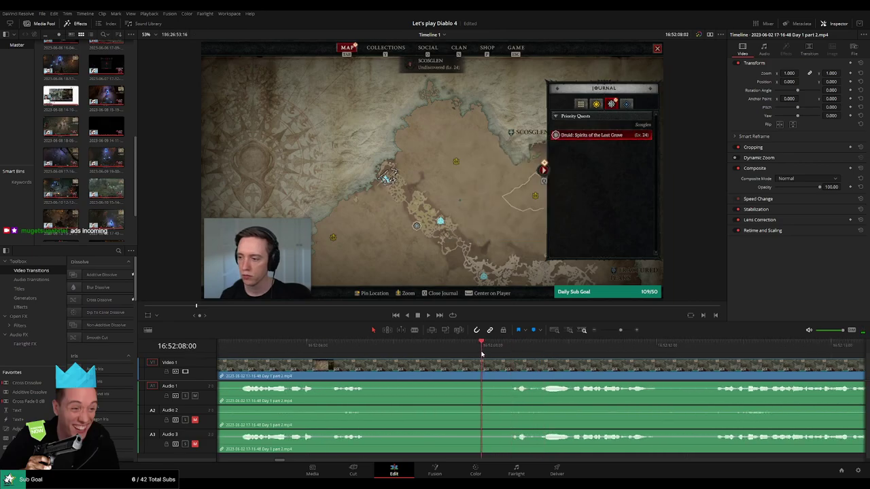
pyautogui.hotkey('ctrl', 'b')
# Fade the video and all three audio tracks out and in over about one second at the 16:52:08:00 cut.
pyautogui.moveTo(483, 361); pyautogui.dragTo(525, 361)
pyautogui.moveTo(461, 362); pyautogui.dragTo(452, 362)
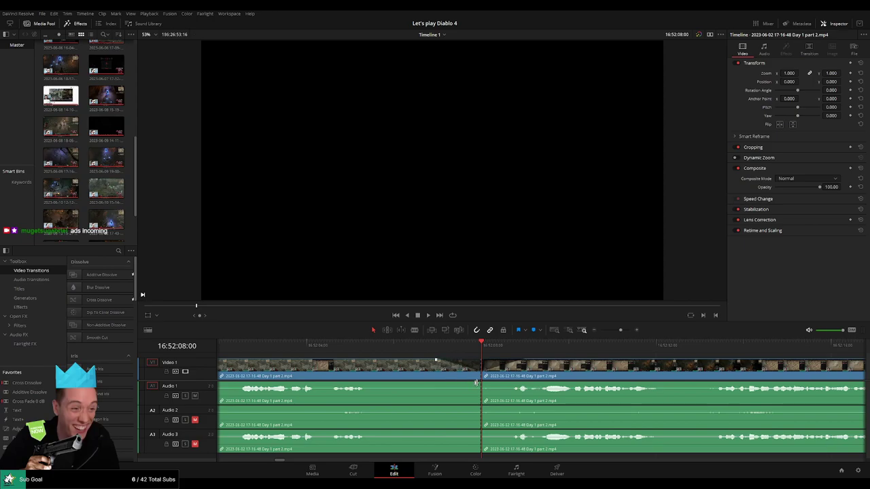
pyautogui.moveTo(469, 384); pyautogui.dragTo(511, 384)
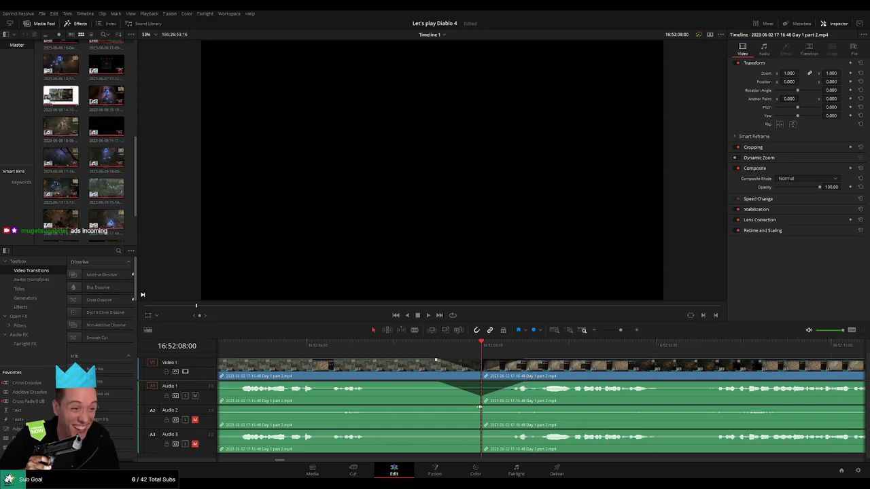
pyautogui.moveTo(479, 406); pyautogui.dragTo(521, 407)
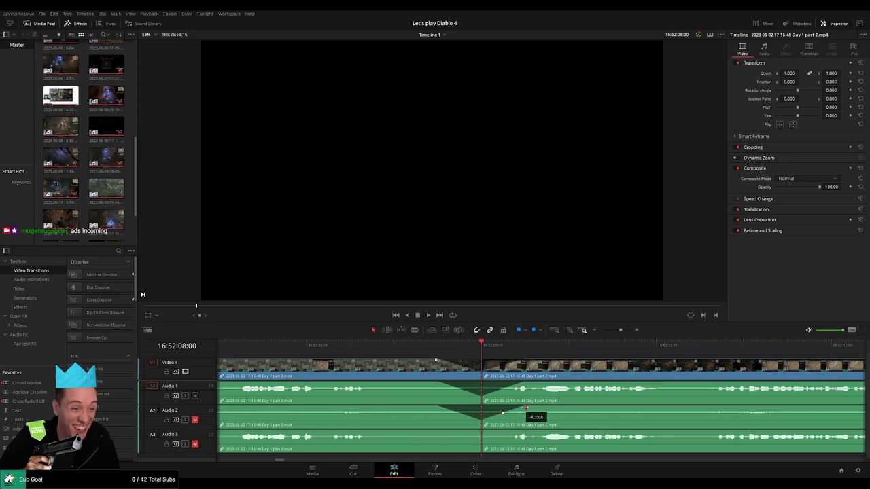
pyautogui.moveTo(480, 433); pyautogui.dragTo(517, 431)
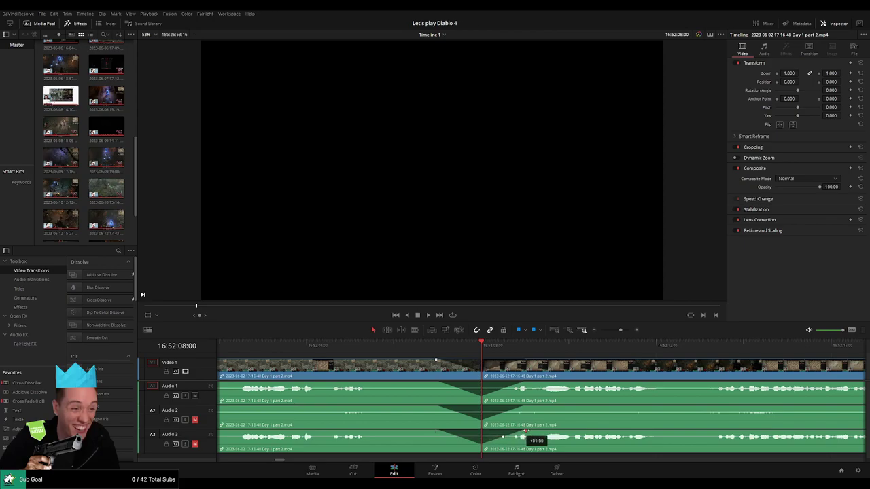
# Move the clips following the 16:52:08:00 cut, with their audio, later along the timeline to leave a wide gap.
pyautogui.moveTo(619, 331); pyautogui.dragTo(591, 334)
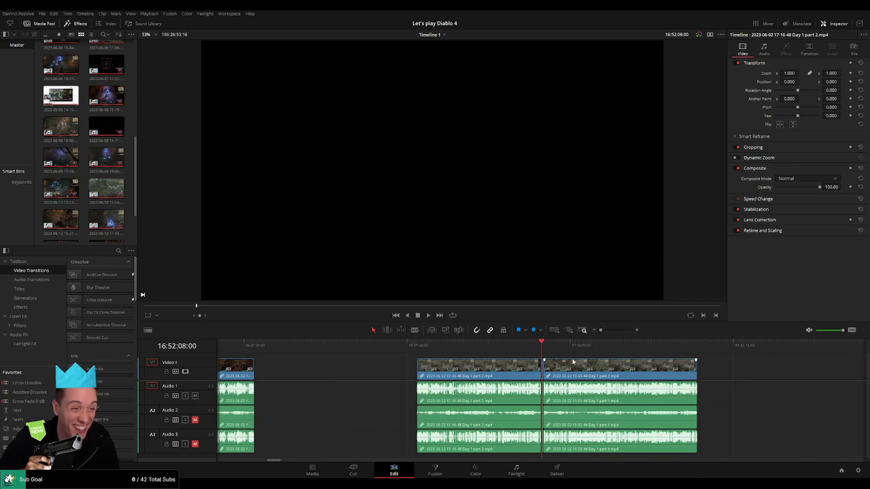
pyautogui.moveTo(744, 364); pyautogui.dragTo(769, 369)
pyautogui.hscroll(5, 543, 371)
pyautogui.click(449, 373)
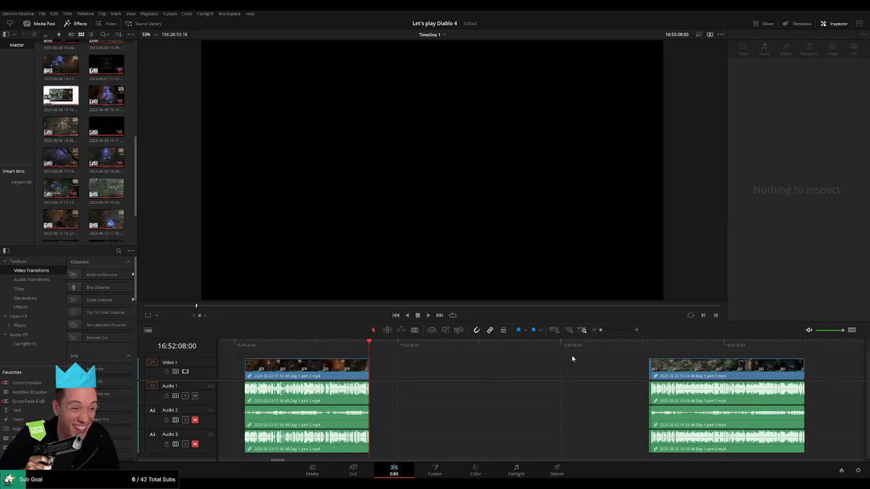
pyautogui.moveTo(600, 330)
pyautogui.mouseDown()
pyautogui.moveTo(617, 331)
pyautogui.moveTo(600, 330)
pyautogui.mouseUp()
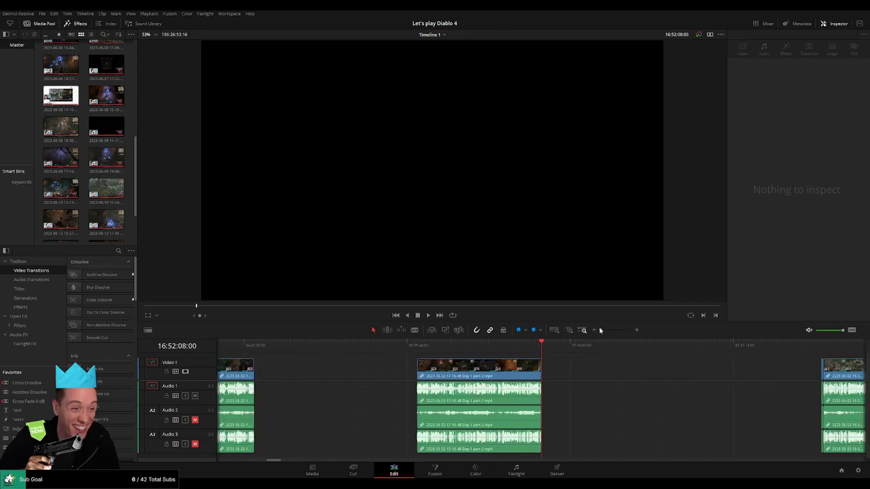
# Align the start of the moved Day 1 part 2 remainder and Day 1 part 3 to 18:00:00:00 and save the project.
pyautogui.hscroll(3, 503, 366)
pyautogui.moveTo(413, 356); pyautogui.dragTo(561, 361)
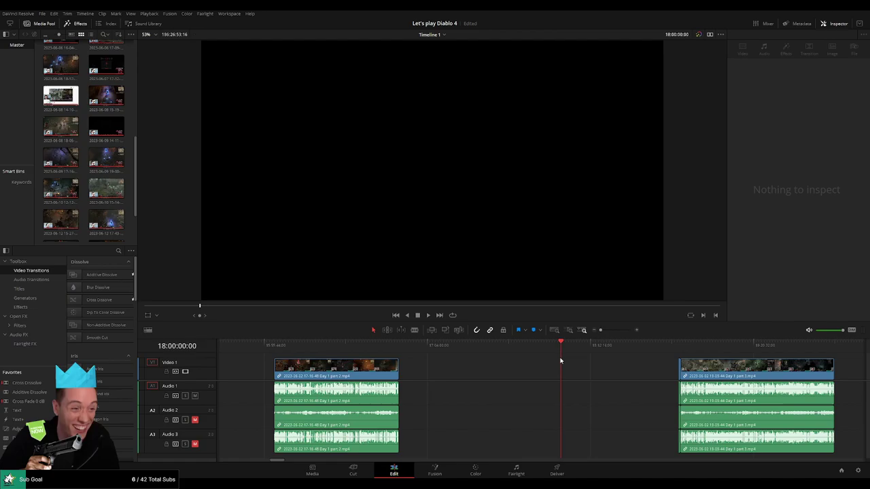
pyautogui.hscroll(3, 560, 360)
pyautogui.moveTo(593, 373); pyautogui.dragTo(476, 371)
pyautogui.click(613, 370)
pyautogui.hotkey('ctrl', 's')
pyautogui.hscroll(1, 625, 374)
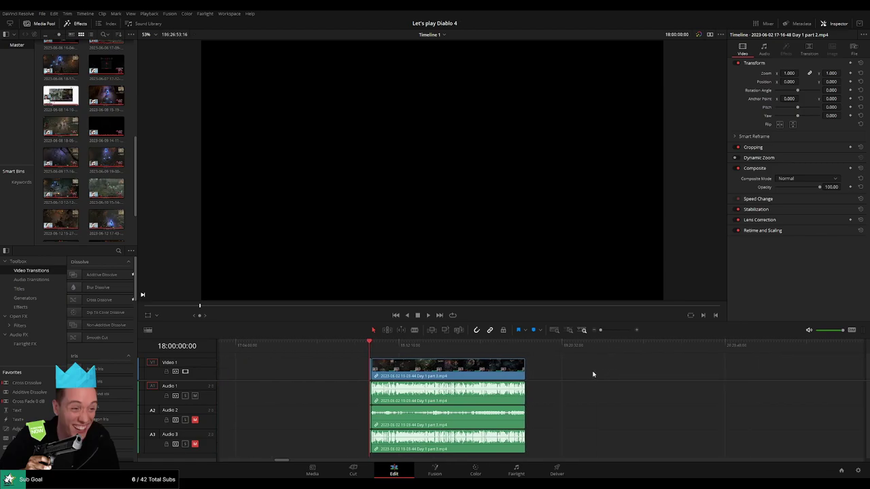
# Play Day 1 part 3 between about 18:51:20 and 18:52:40 to look for a pause in speech for ending the episode.
pyautogui.moveTo(372, 348); pyautogui.dragTo(492, 353)
pyautogui.press('space')
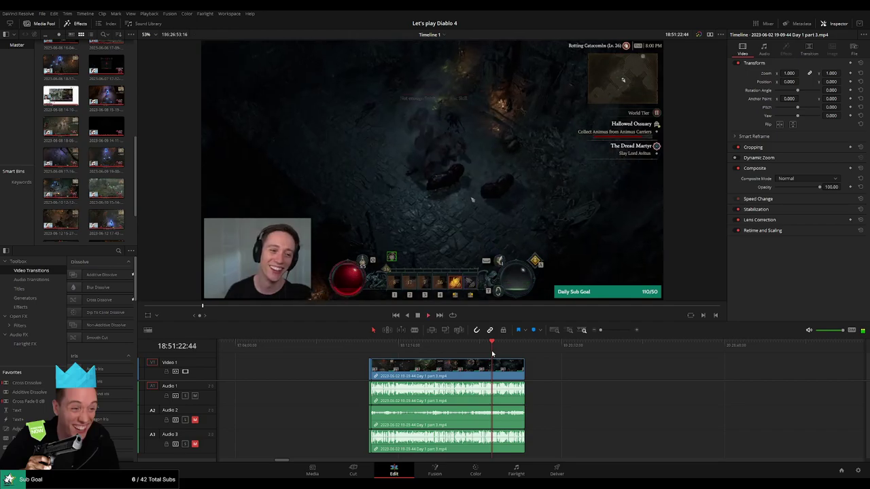
pyautogui.scroll(5, 522, 364)
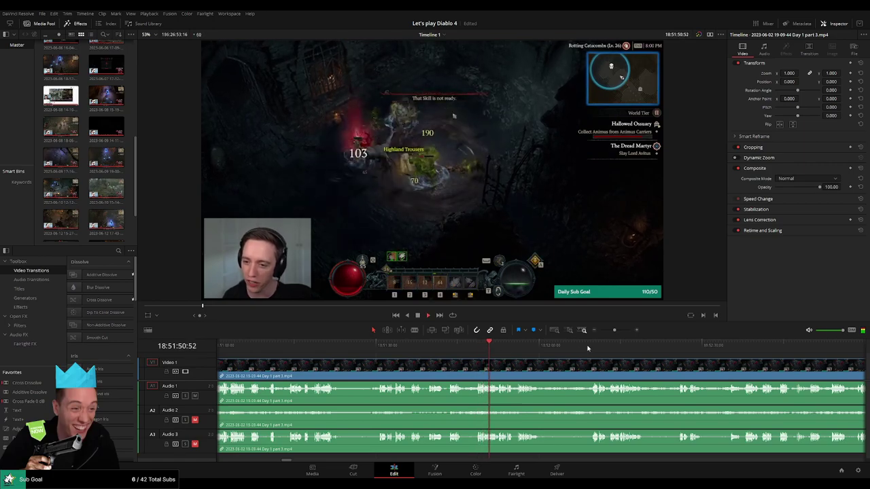
pyautogui.click(590, 348)
pyautogui.scroll(3, 540, 365)
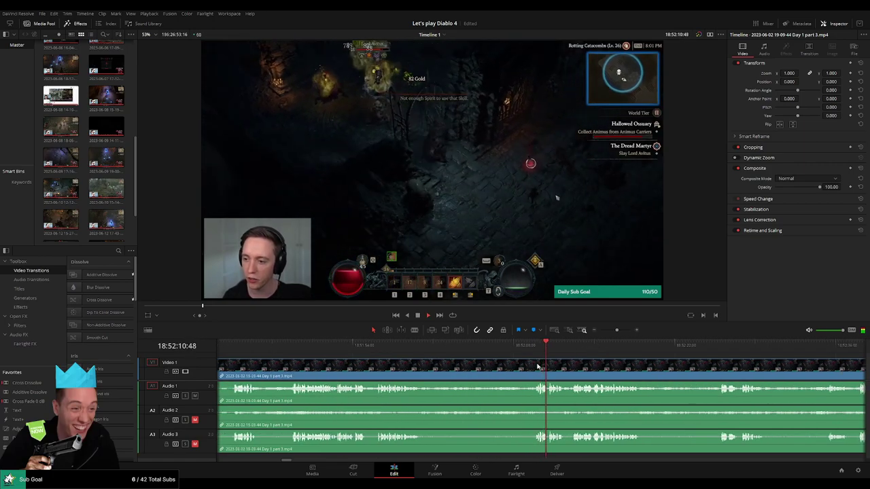
pyautogui.click(578, 345)
pyautogui.click(704, 346)
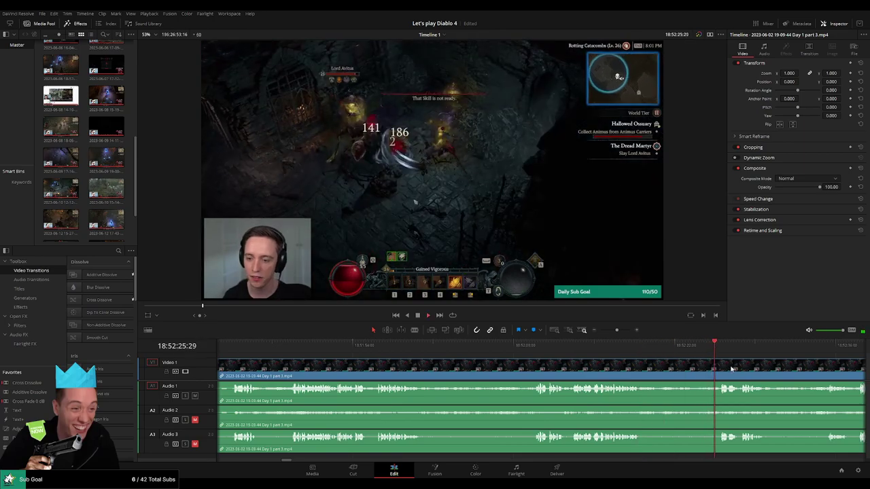
pyautogui.moveTo(731, 368); pyautogui.dragTo(514, 358)
pyautogui.click(592, 344)
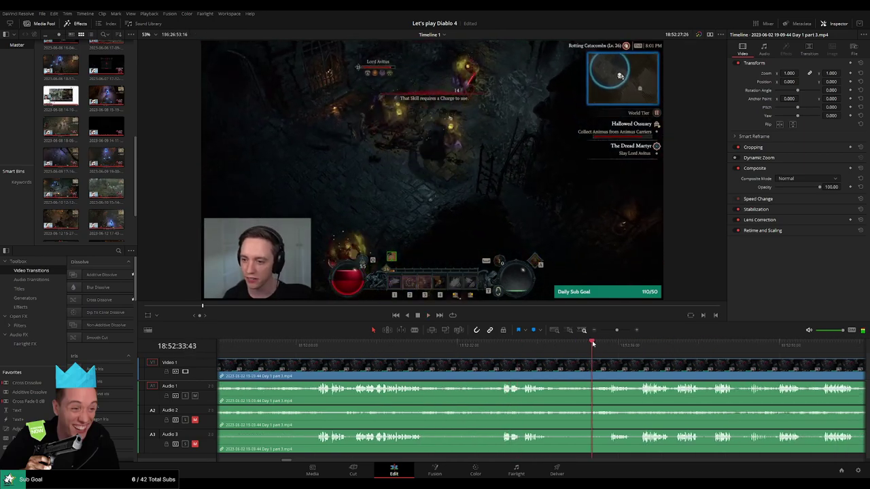
pyautogui.moveTo(617, 360); pyautogui.dragTo(532, 358)
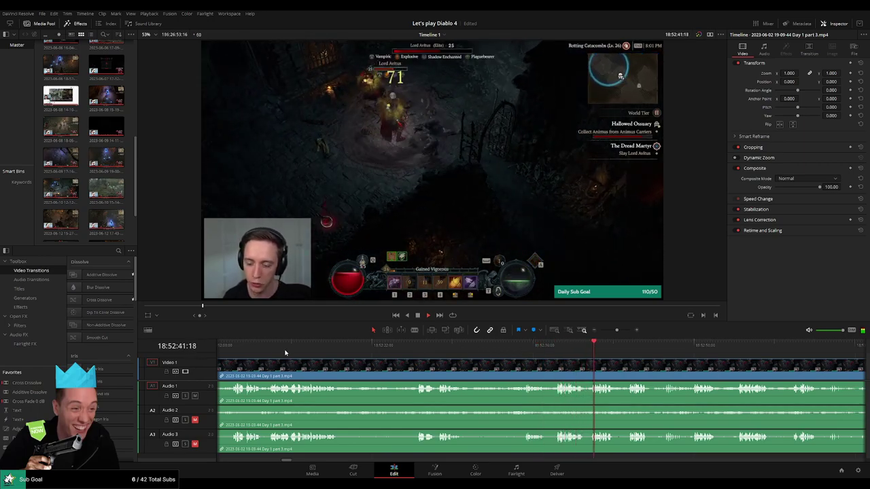
# Find a speech pause in Day 1 part 3, split it with its audio at 18:52:34:30, and fade the video at the cut.
pyautogui.click(283, 348)
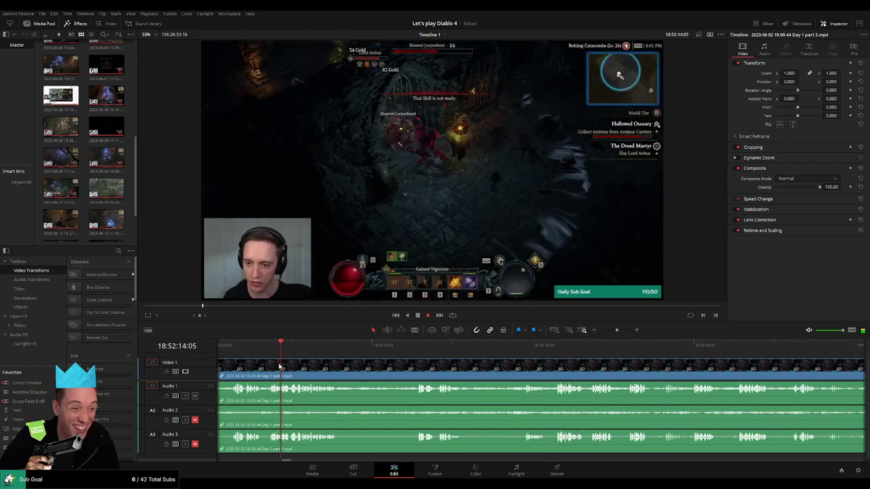
pyautogui.click(586, 347)
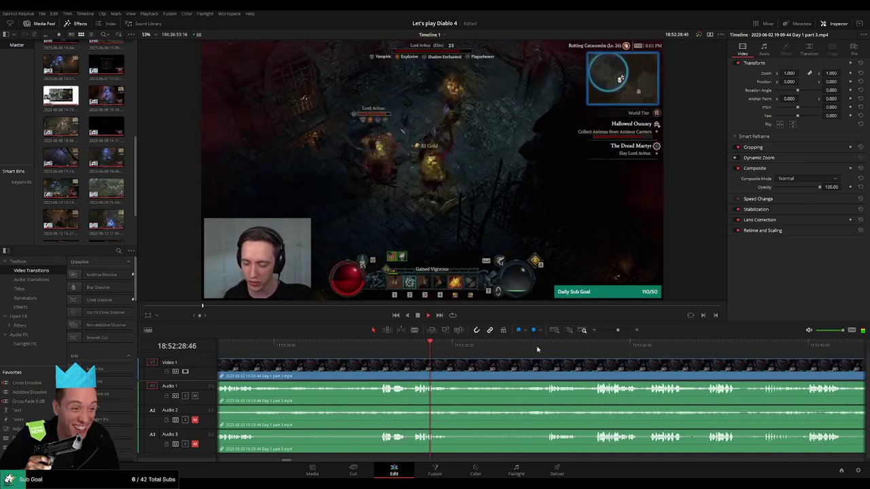
pyautogui.click(545, 348)
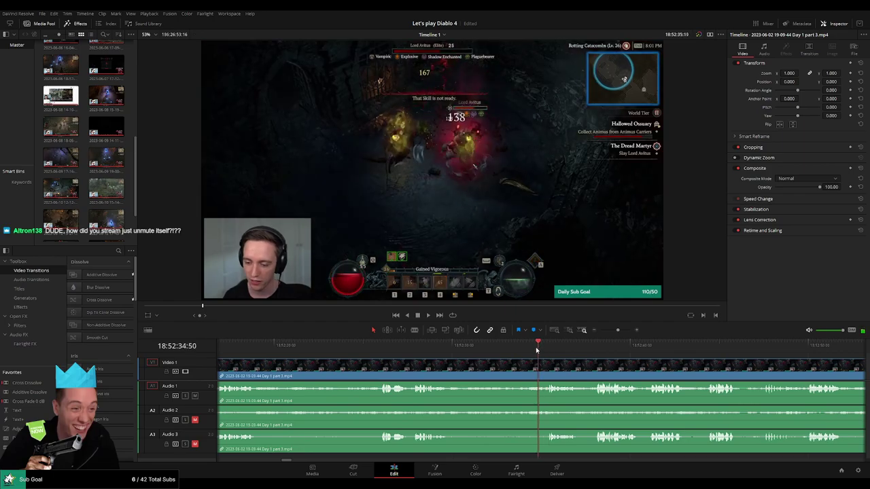
pyautogui.click(523, 348)
pyautogui.scroll(3, 580, 365)
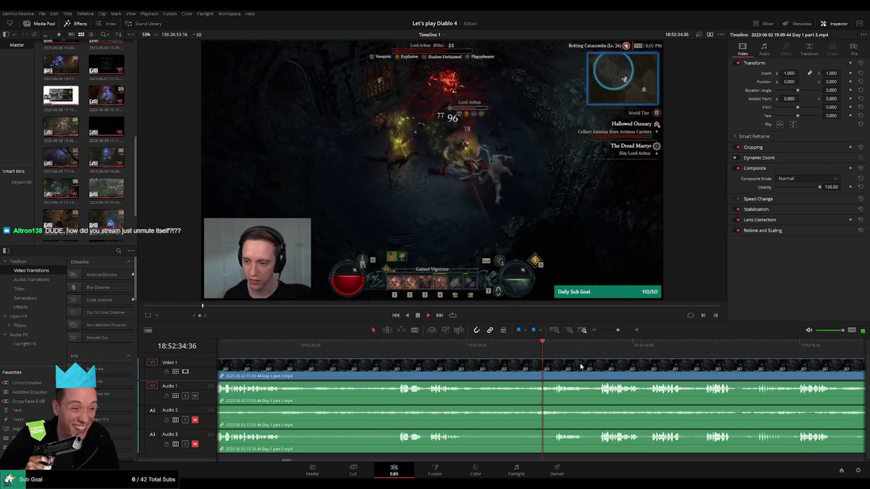
pyautogui.press('space')
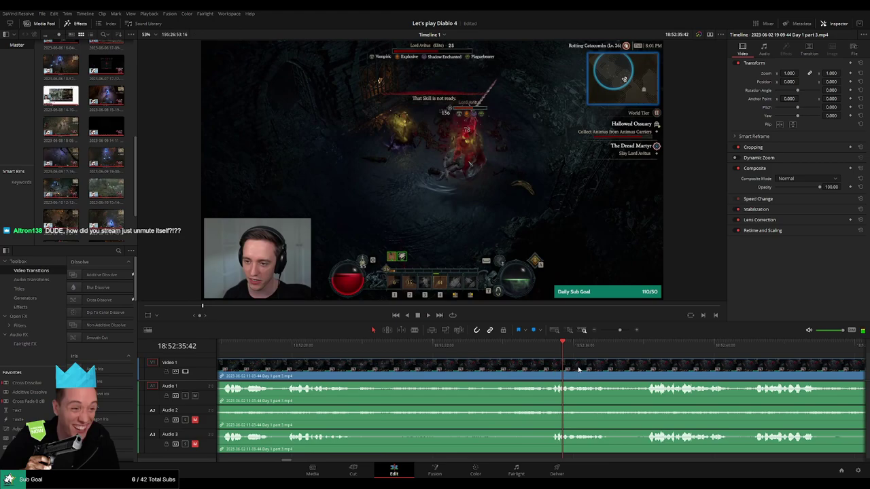
pyautogui.hscroll(2, 565, 369)
pyautogui.click(601, 346)
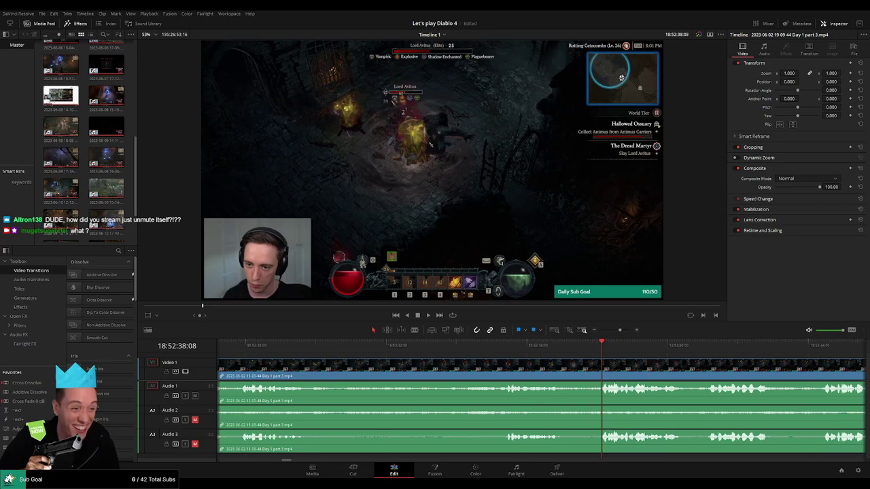
pyautogui.click(602, 346)
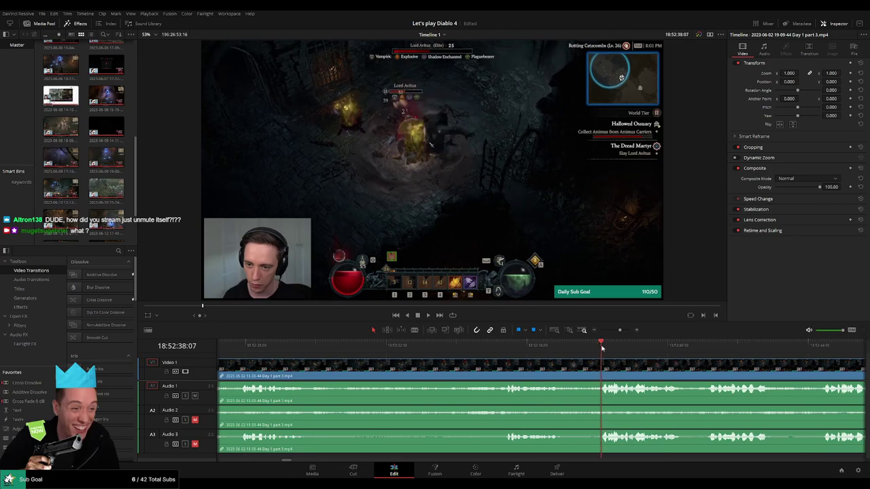
pyautogui.moveTo(601, 347)
pyautogui.mouseDown()
pyautogui.moveTo(586, 348)
pyautogui.moveTo(601, 349)
pyautogui.mouseUp()
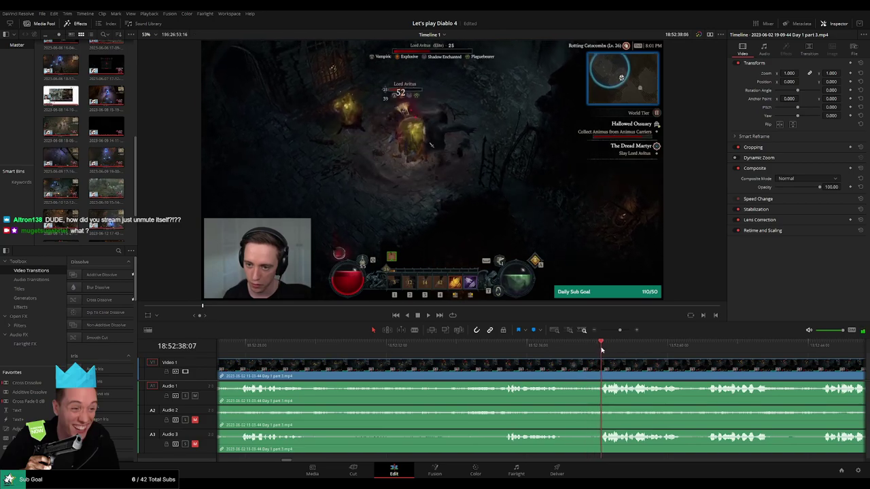
pyautogui.moveTo(501, 346); pyautogui.dragTo(474, 350)
pyautogui.hotkey('ctrl', 'b')
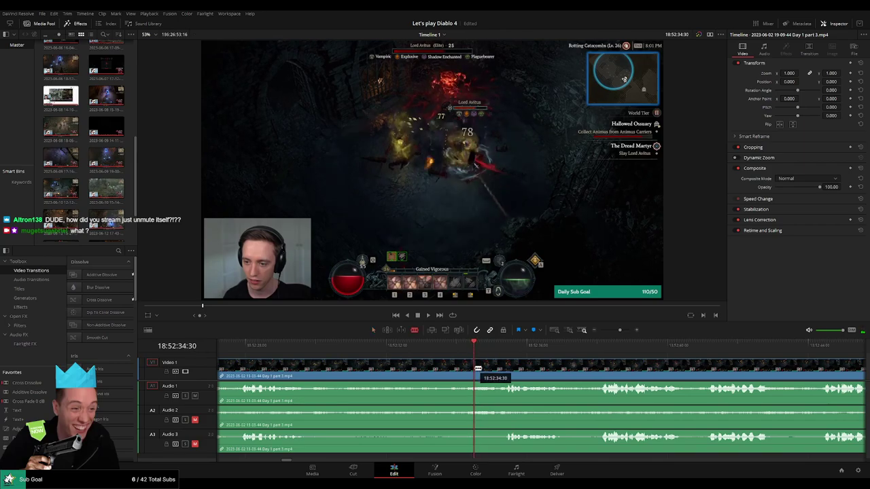
pyautogui.moveTo(493, 361); pyautogui.dragTo(458, 363)
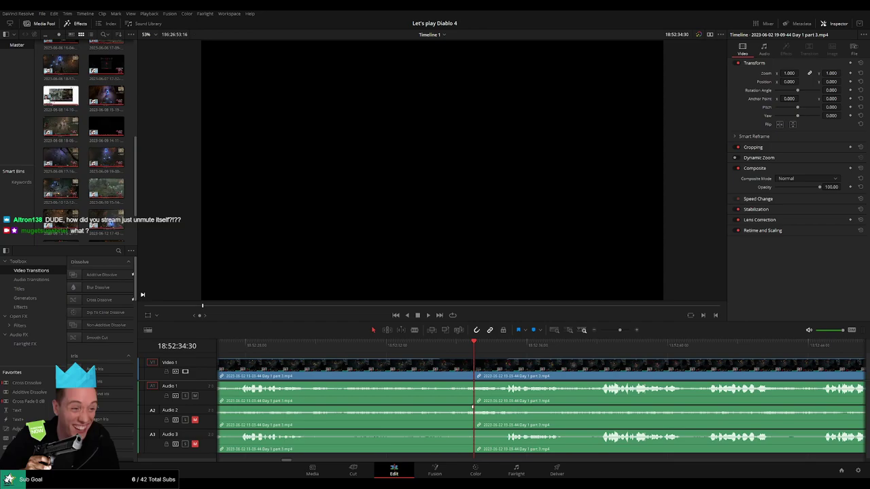
# Play the Day 1 part 3 footage following the 18:52:34:30 cut to check the speech, and return to the cut.
pyautogui.click(576, 345)
pyautogui.press('space')
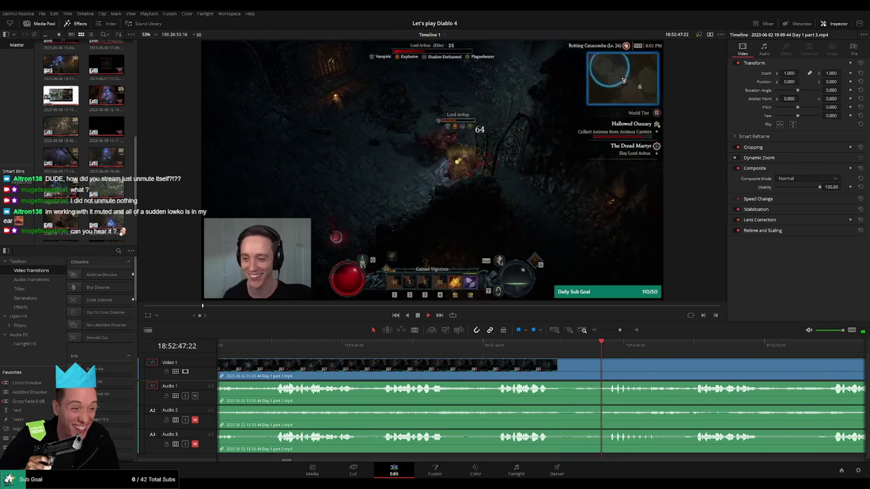
pyautogui.press('space')
pyautogui.hscroll(-3, 421, 359)
pyautogui.hscroll(-1, 421, 359)
pyautogui.click(410, 347)
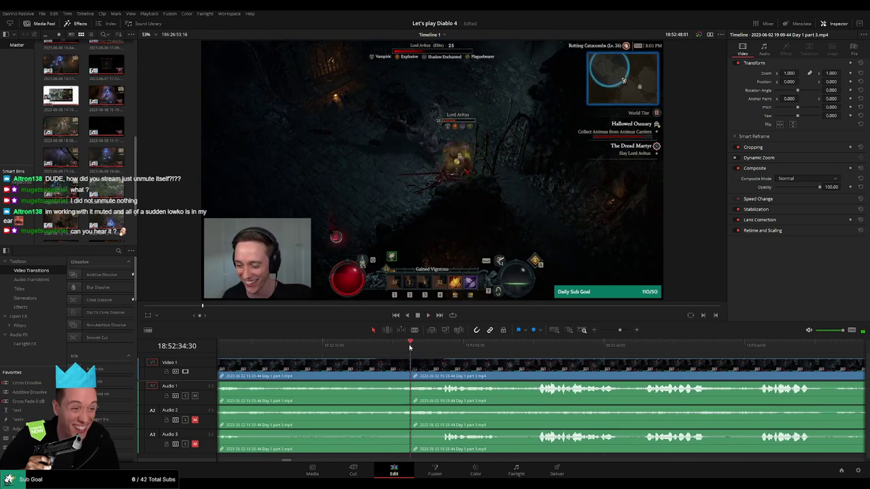
pyautogui.press('space')
pyautogui.click(410, 347)
# Fade Audio 1 out and in at the Day 1 part 3 cut and roll the cut back to 18:52:33:30.
pyautogui.moveTo(408, 383); pyautogui.dragTo(438, 386)
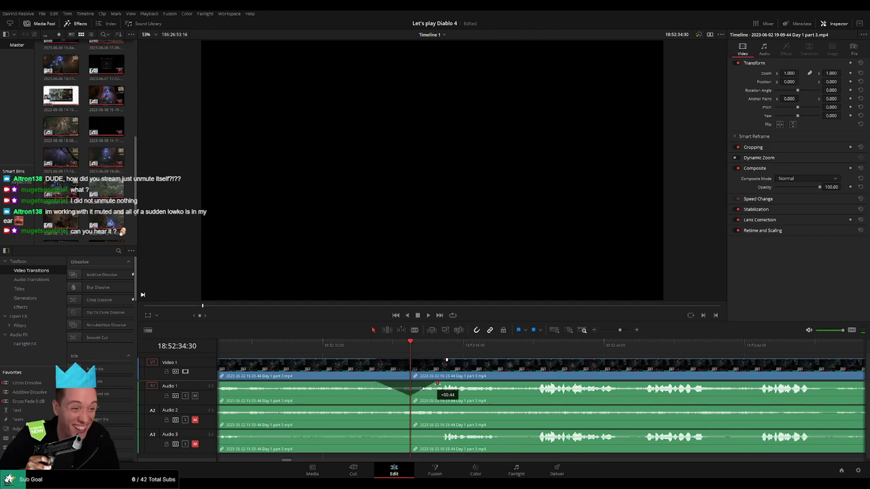
pyautogui.click(378, 347)
pyautogui.press('space')
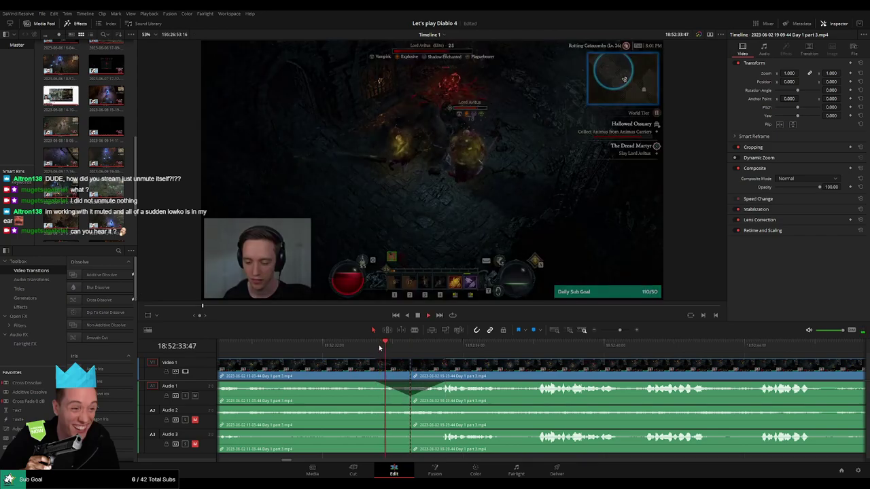
pyautogui.click(351, 346)
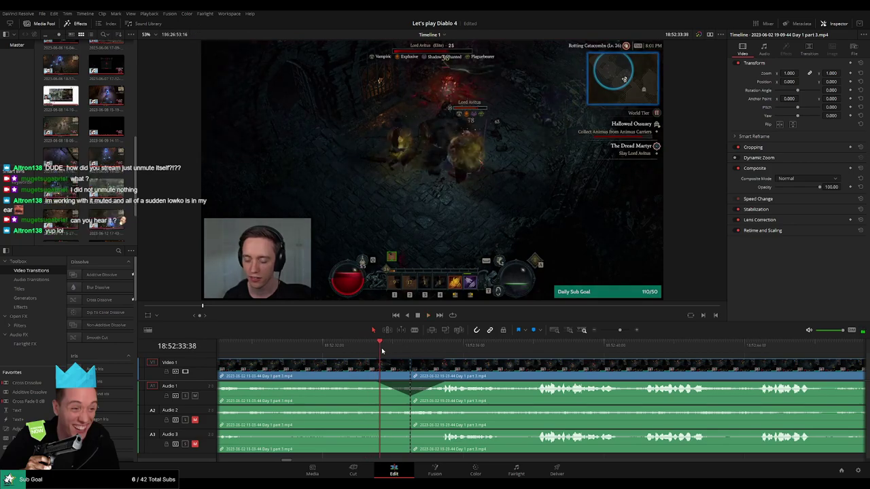
pyautogui.click(377, 349)
pyautogui.moveTo(376, 349); pyautogui.dragTo(383, 372)
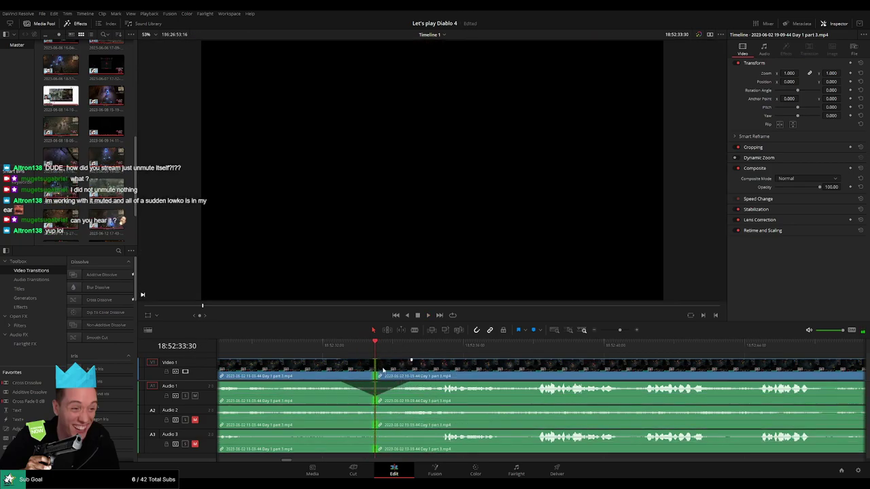
# Fade Audio 2 and Audio 3 out and in over just under one second at the 18:52:33:30 cut and play the fade-in.
pyautogui.moveTo(372, 406); pyautogui.dragTo(343, 410)
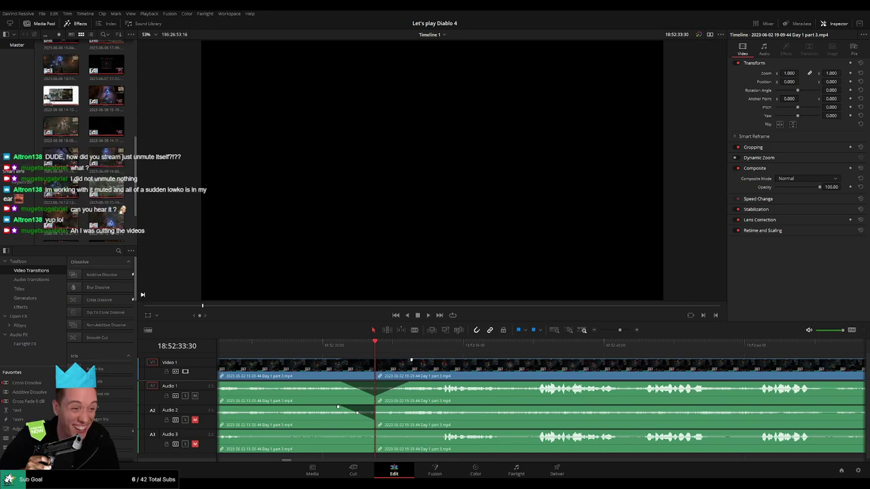
pyautogui.moveTo(376, 406); pyautogui.dragTo(407, 432)
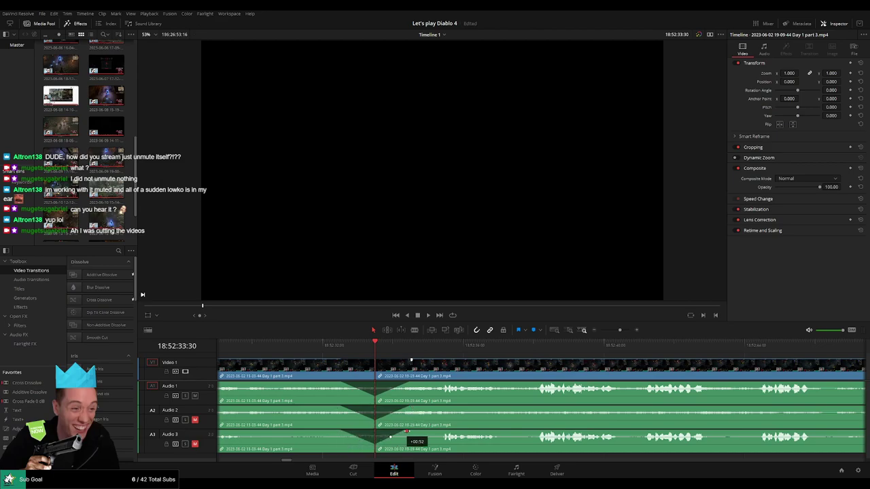
pyautogui.press('space')
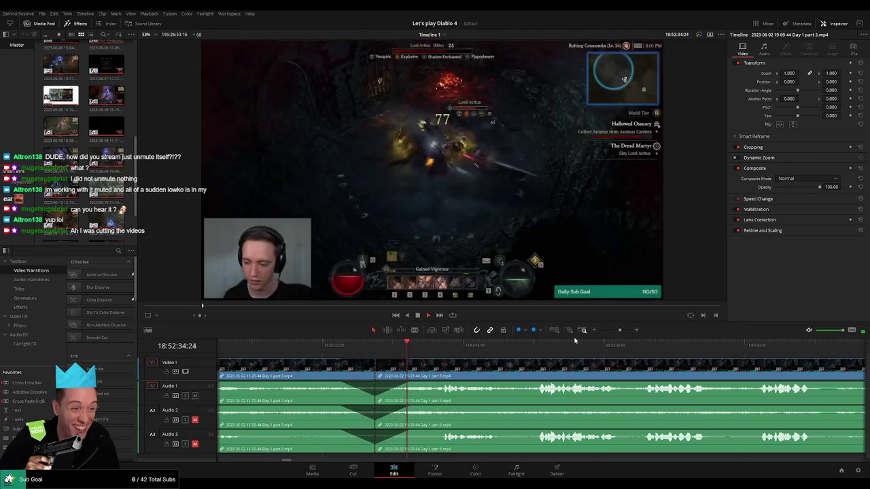
pyautogui.press('space')
pyautogui.moveTo(619, 330); pyautogui.dragTo(600, 330)
pyautogui.hscroll(2, 626, 377)
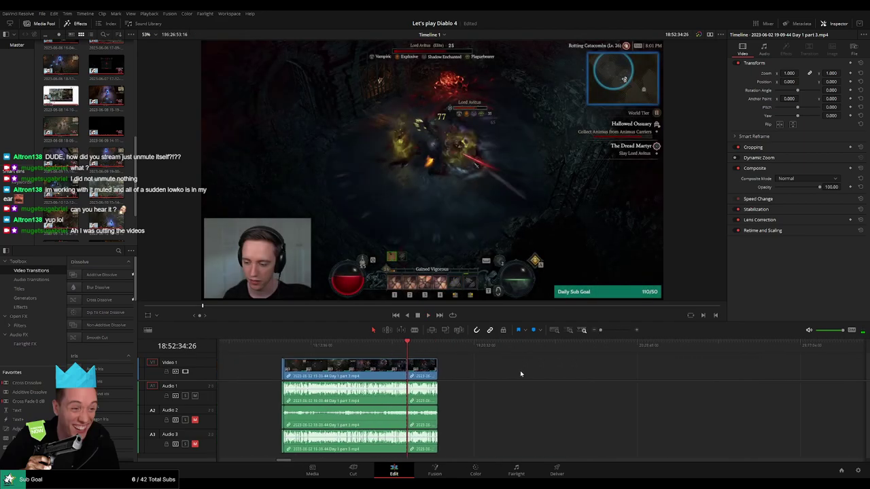
# Return to the 18:52:33:30 cut and move the rest of Day 1 part 3 with its audio further along, leaving a gap.
pyautogui.click(282, 346)
pyautogui.click(407, 351)
pyautogui.hscroll(2, 423, 367)
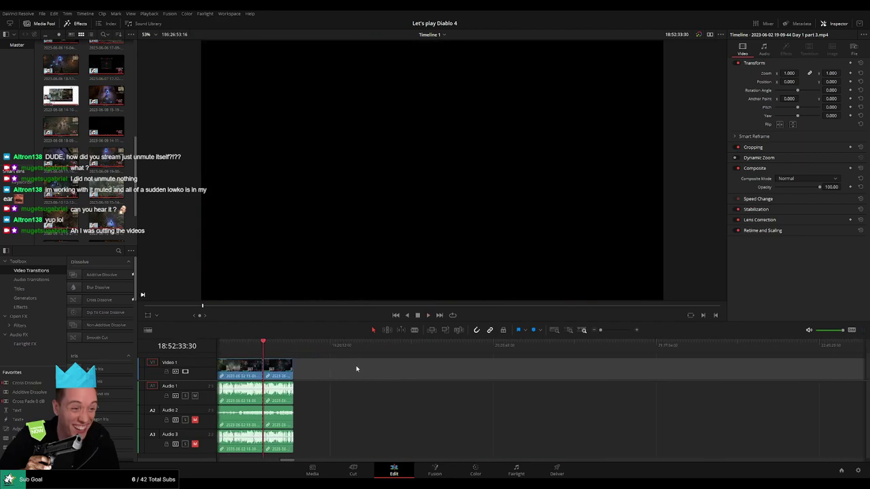
pyautogui.moveTo(284, 369); pyautogui.dragTo(469, 369)
pyautogui.click(274, 362)
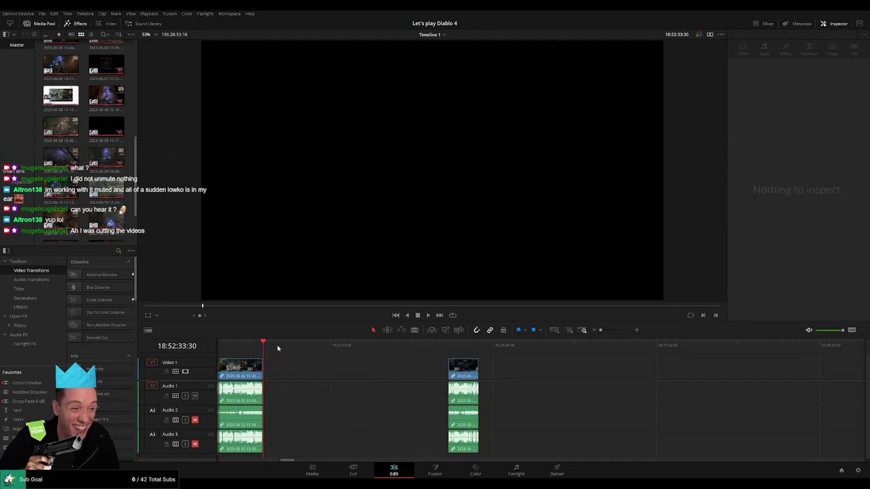
pyautogui.hotkey('ctrl', 'z')
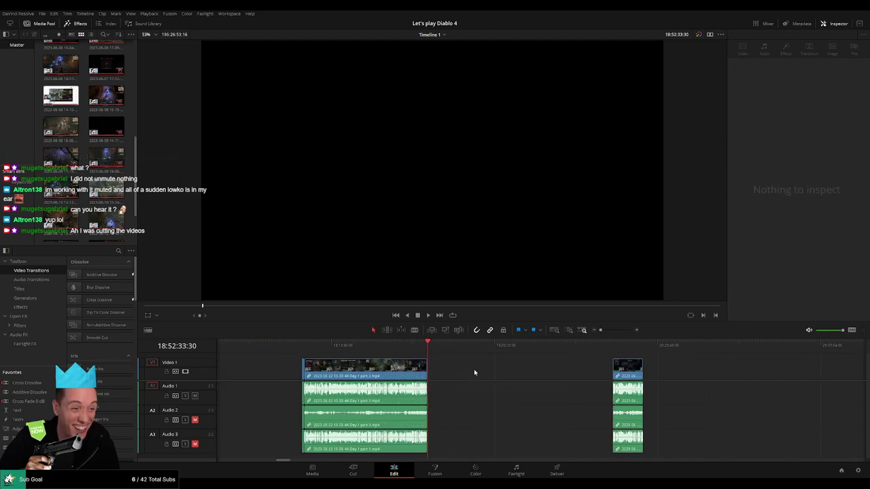
# Add a timeline marker at 18:52:33:30 and name it "10 episodes".
pyautogui.press('m')
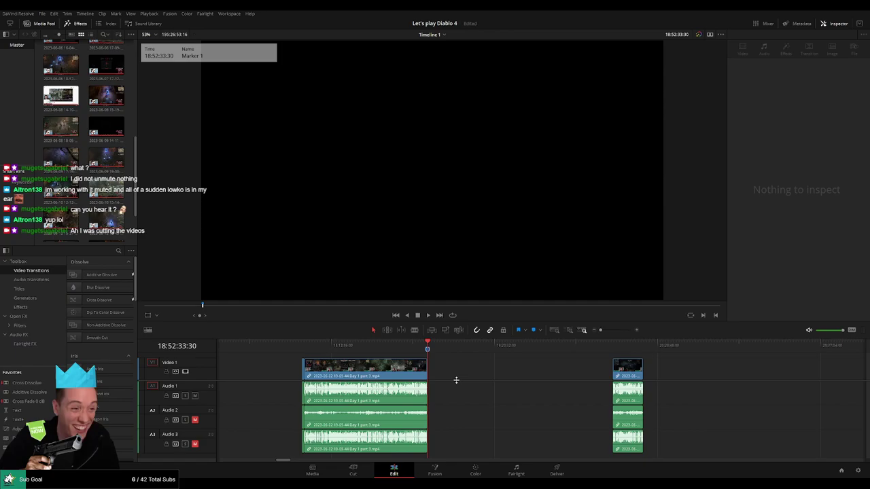
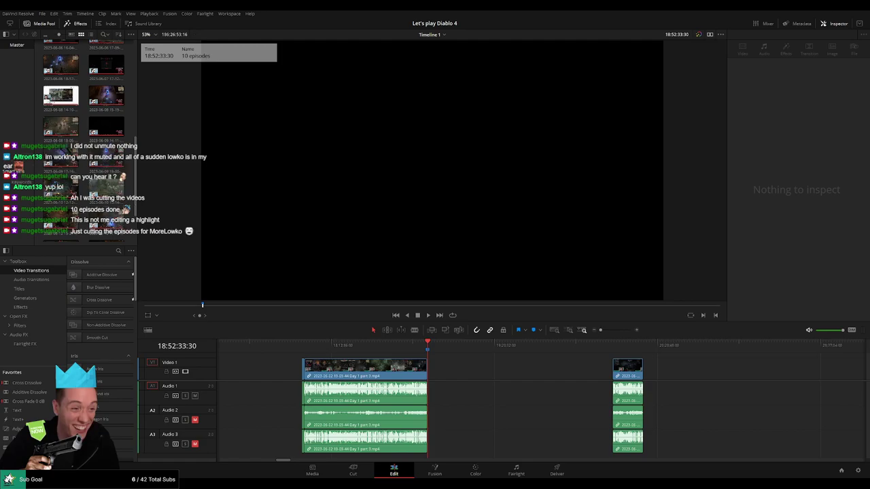
pyautogui.click(457, 371)
pyautogui.press('Home')
pyautogui.press('Down')
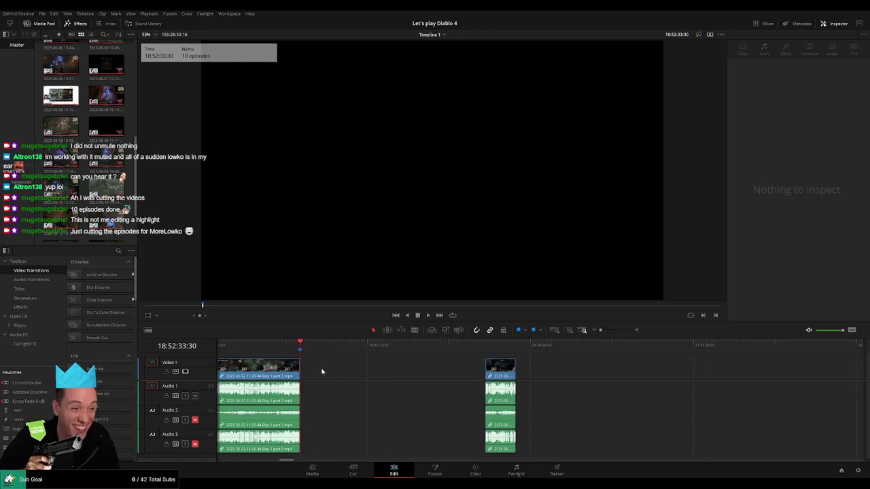
# Set the playhead to 20:00:00:00 and move the remaining Day 1 part 3 clip with its audio to start there.
pyautogui.moveTo(315, 344); pyautogui.dragTo(525, 349)
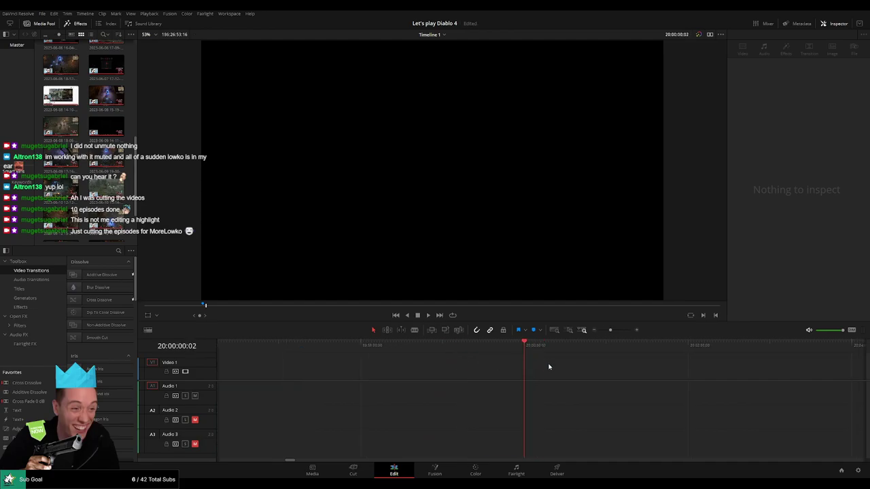
pyautogui.moveTo(610, 331); pyautogui.dragTo(600, 330)
pyautogui.moveTo(585, 374); pyautogui.dragTo(563, 374)
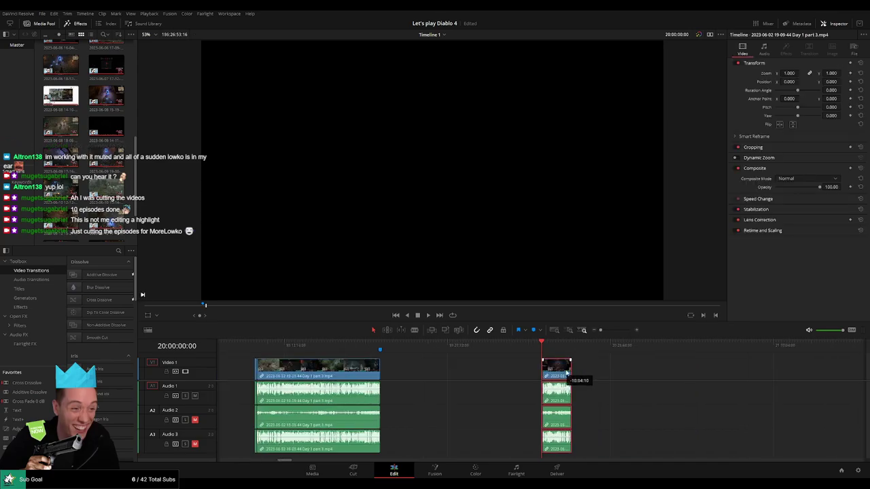
# Close the empty gap after the remaining Day 1 part 3 clip so the Day 2 recording follows it directly.
pyautogui.hscroll(3, 515, 362)
pyautogui.click(516, 362)
pyautogui.hscroll(3, 516, 362)
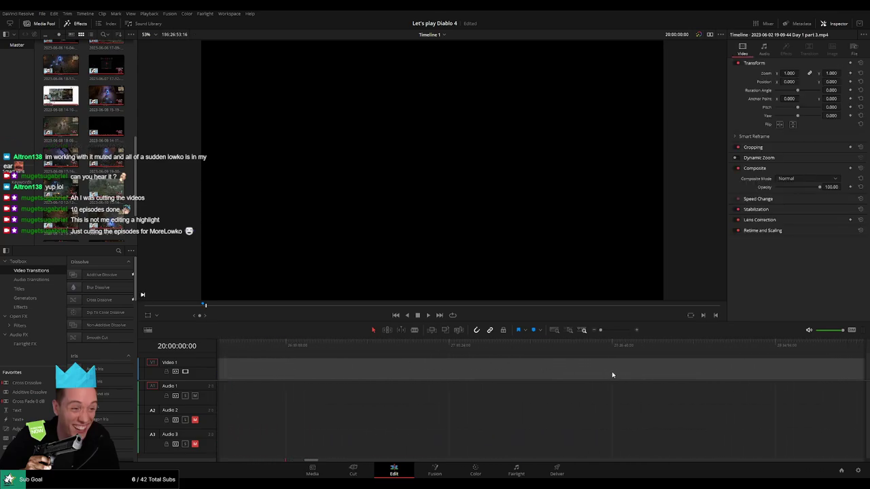
pyautogui.hscroll(-5, 612, 375)
pyautogui.hscroll(-3, 612, 368)
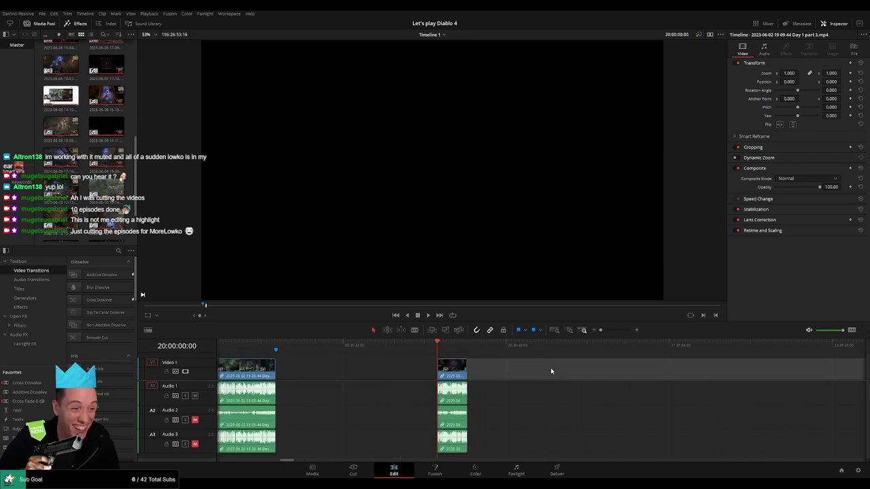
pyautogui.press('Delete')
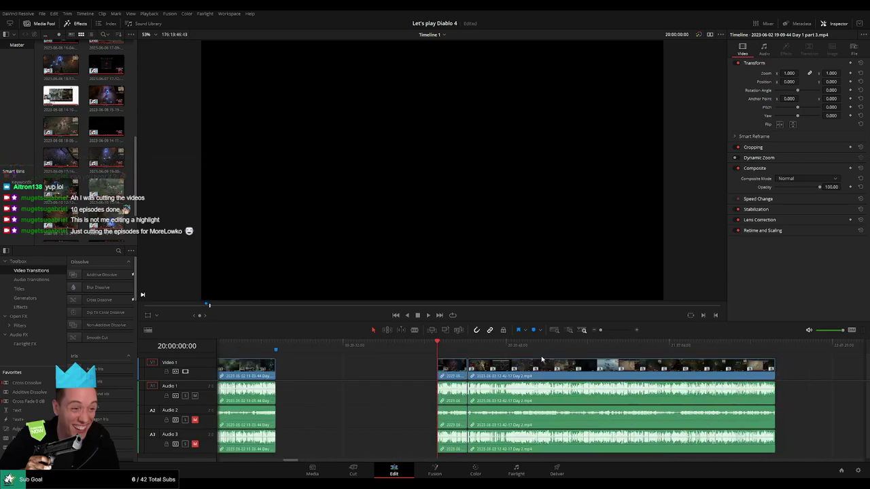
# Play the Day 1 part 3 remainder from 20:00:00:00 and check the footage around its joint with Day 2.
pyautogui.press('space')
pyautogui.hscroll(2, 408, 358)
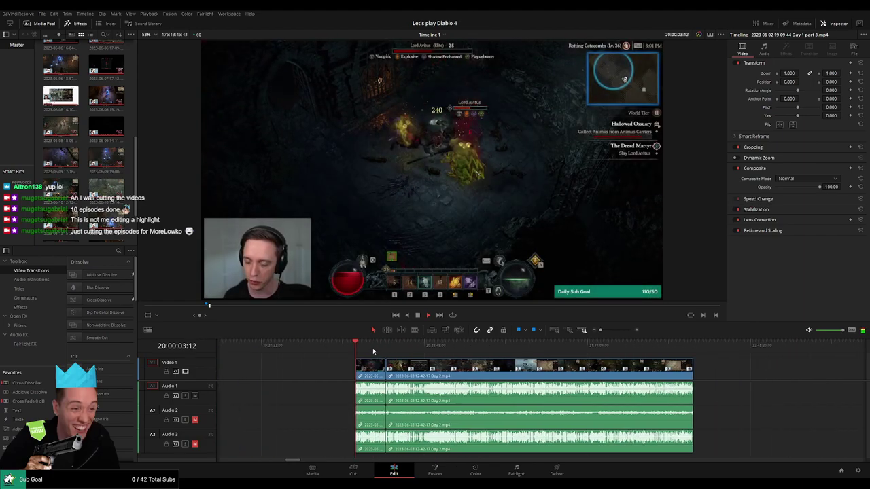
pyautogui.click(378, 346)
pyautogui.click(380, 346)
pyautogui.click(385, 345)
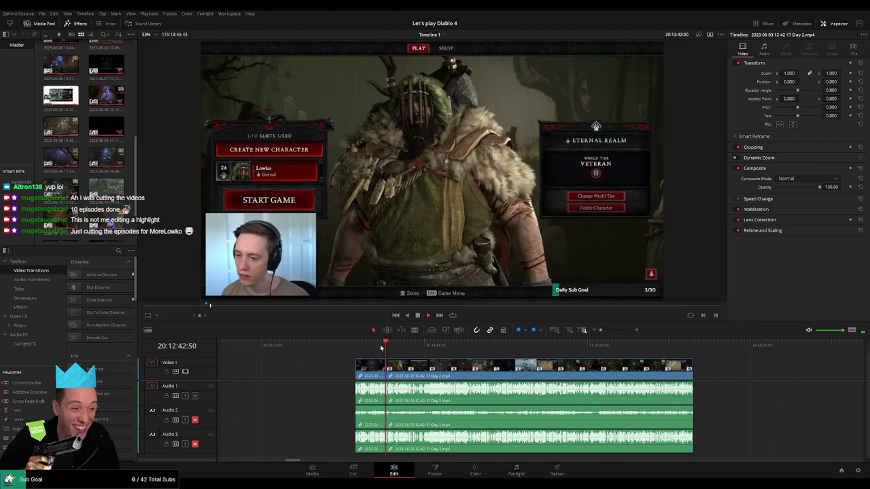
pyautogui.click(609, 330)
pyautogui.moveTo(541, 345); pyautogui.dragTo(534, 345)
pyautogui.press('space')
pyautogui.scroll(8, 571, 365)
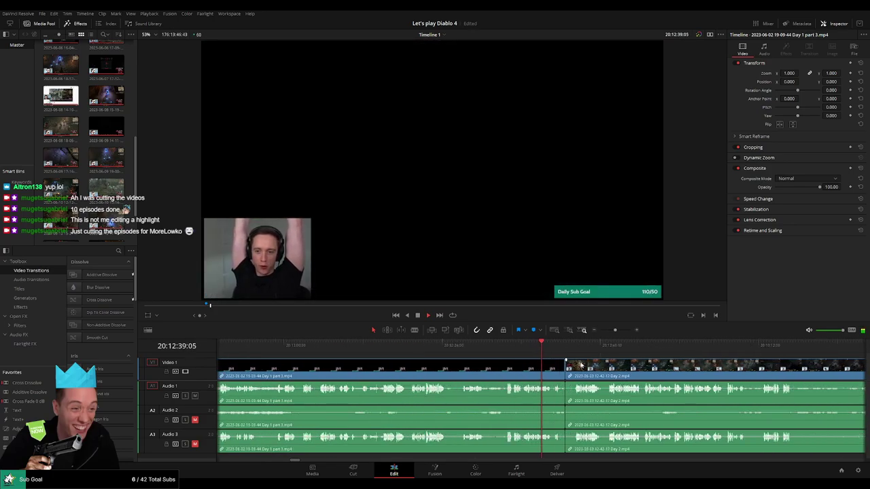
pyautogui.hscroll(3, 477, 360)
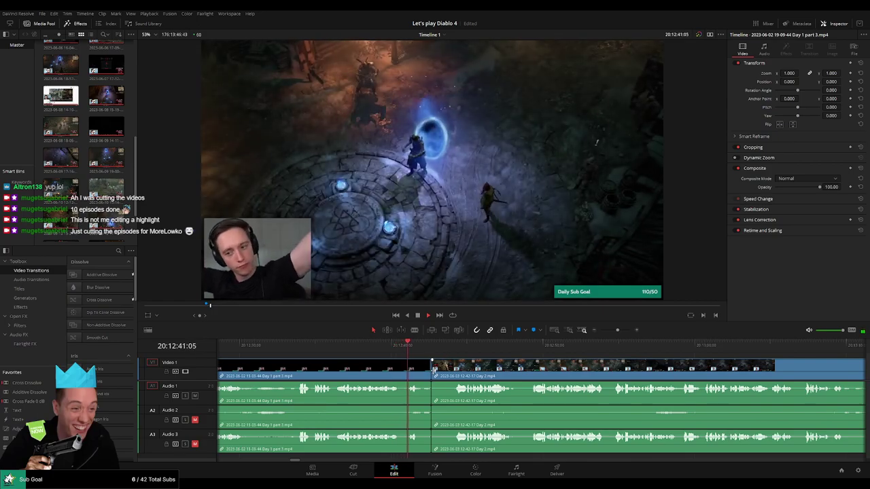
# Add transitions to the video and all audio tracks at the joint between Day 1 part 3 and Day 2, and play across it.
pyautogui.press('space')
pyautogui.click(432, 370)
pyautogui.hotkey('ctrl', 't')
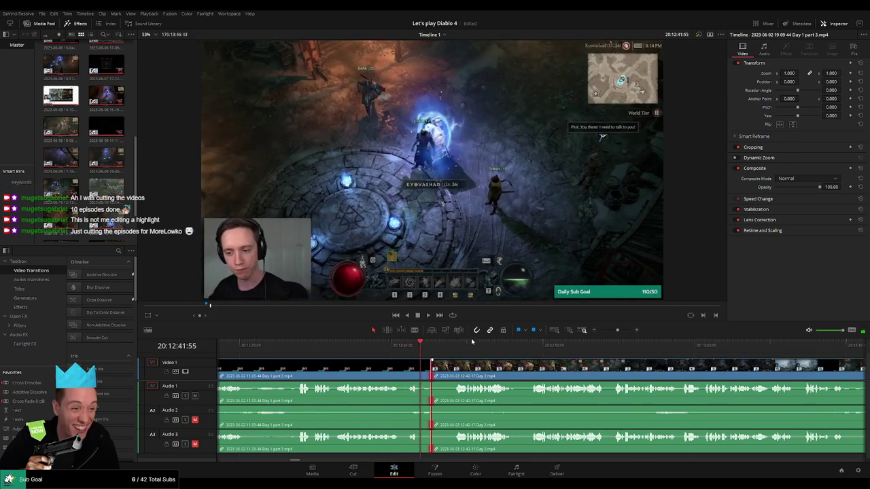
pyautogui.click(460, 281)
pyautogui.click(410, 347)
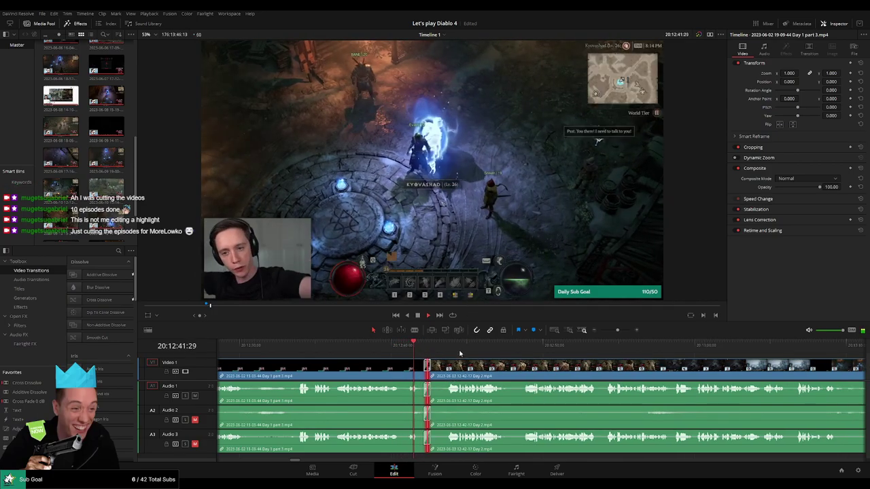
pyautogui.press('space')
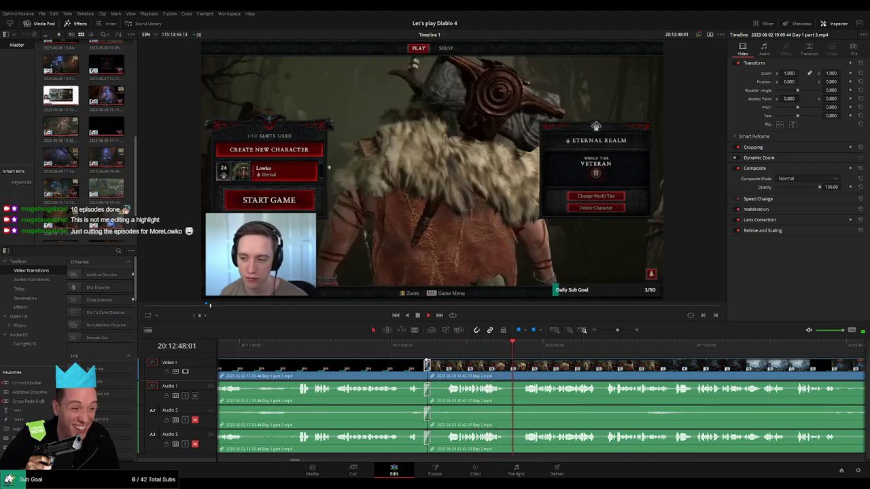
# Skip ahead in the Day 2 clip to about 20:52 and play the footage there.
pyautogui.scroll(-8, 494, 375)
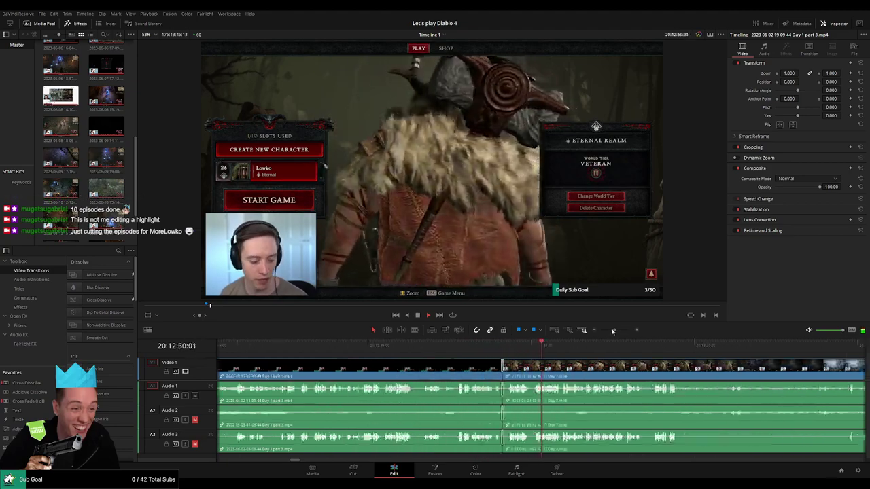
pyautogui.click(484, 374)
pyautogui.click(485, 374)
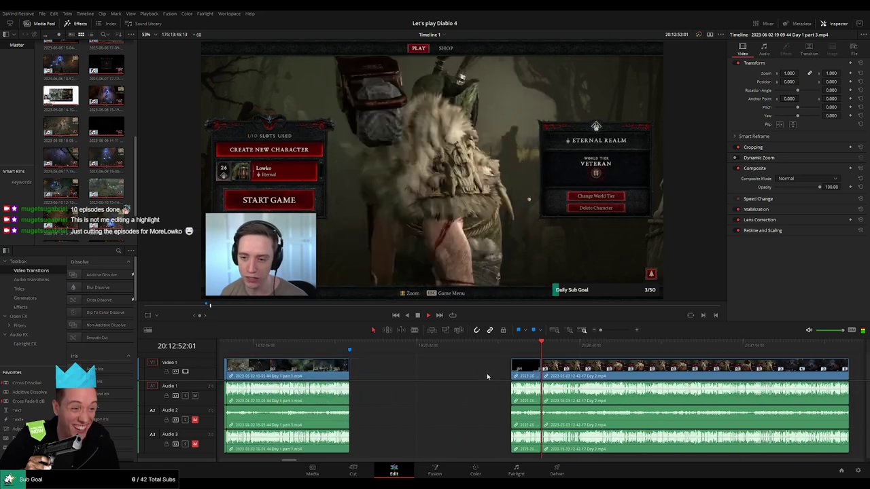
pyautogui.moveTo(486, 375); pyautogui.dragTo(347, 370)
pyautogui.click(347, 371)
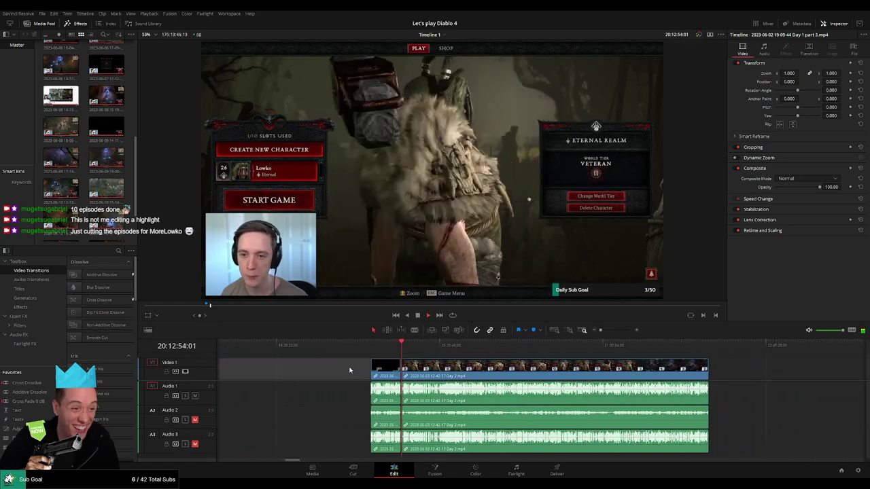
pyautogui.hscroll(1, 326, 368)
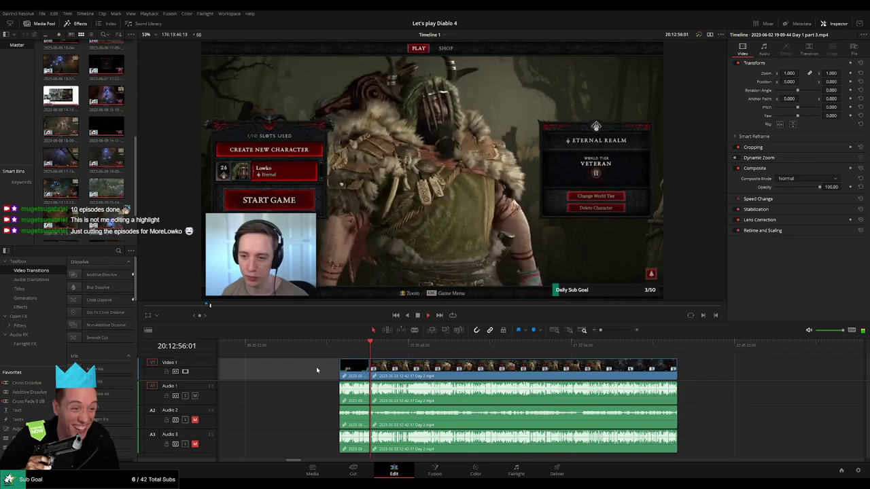
pyautogui.hscroll(2, 314, 364)
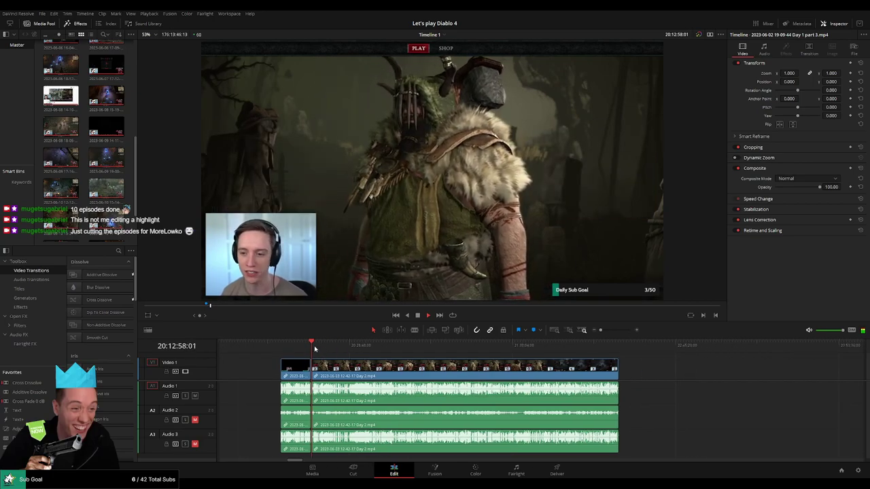
pyautogui.moveTo(319, 347); pyautogui.dragTo(406, 351)
pyautogui.press('space')
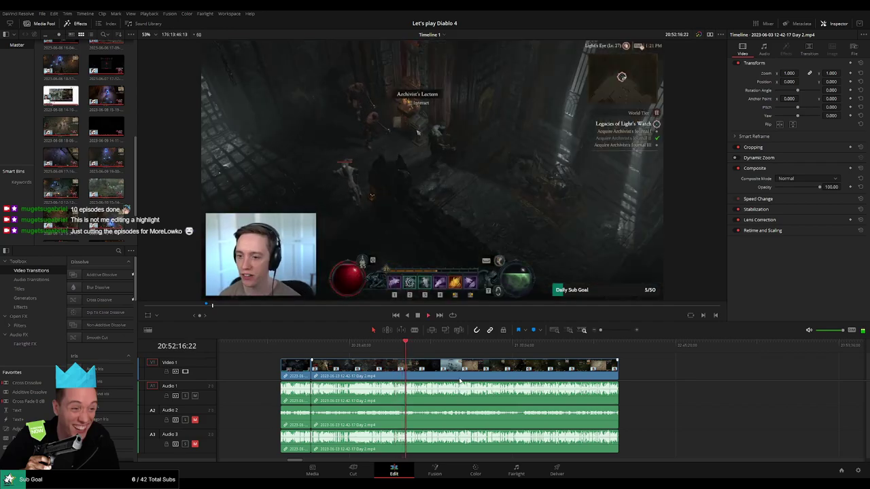
# Find a speech pause in the Day 2 footage and split the clip with its audio at 20:52:12:00.
pyautogui.scroll(5, 406, 352)
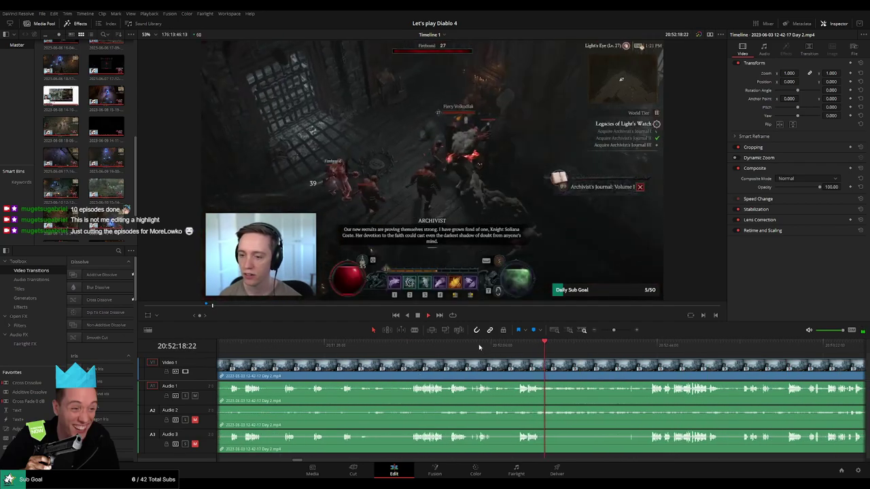
pyautogui.click(478, 347)
pyautogui.click(516, 350)
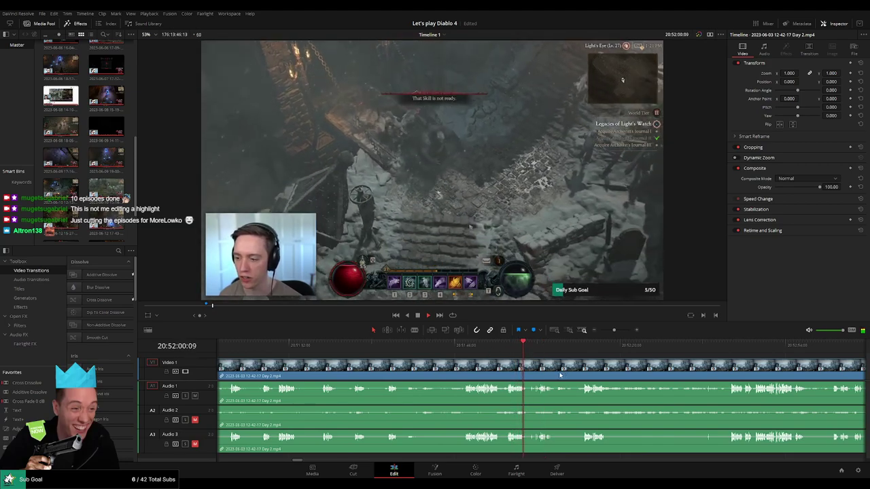
pyautogui.hscroll(3, 530, 351)
pyautogui.click(382, 348)
pyautogui.click(417, 347)
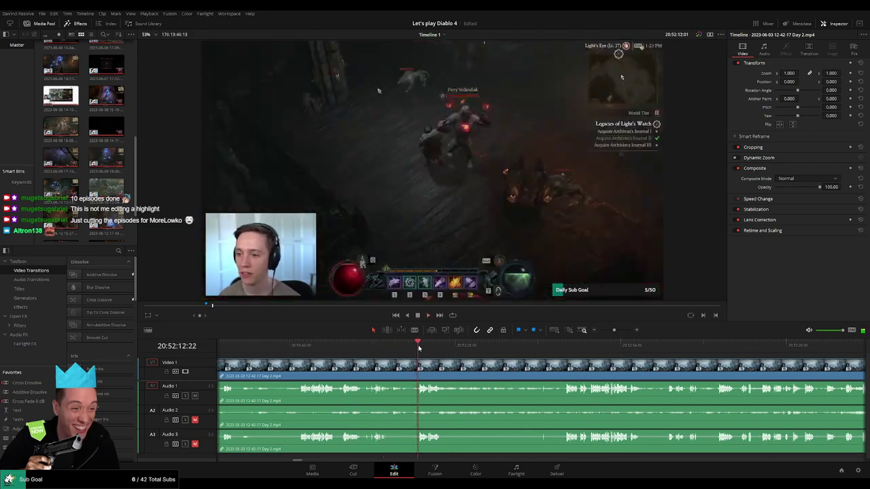
pyautogui.scroll(3, 384, 369)
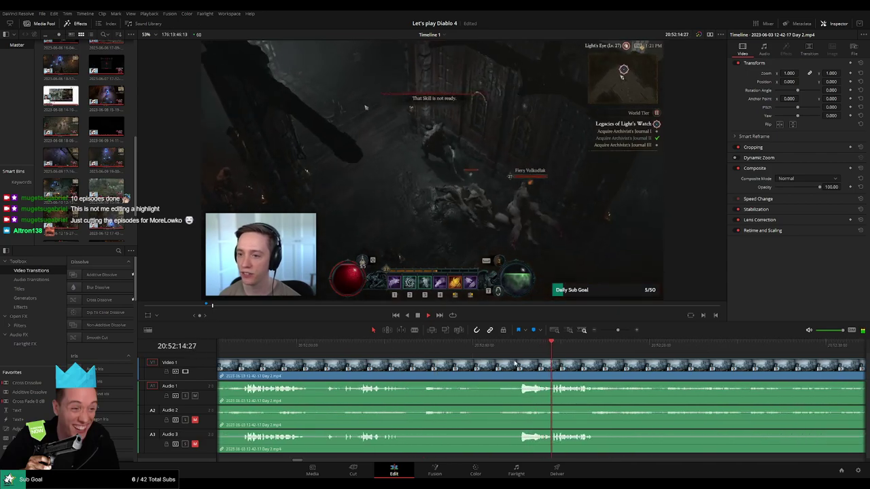
pyautogui.click(498, 349)
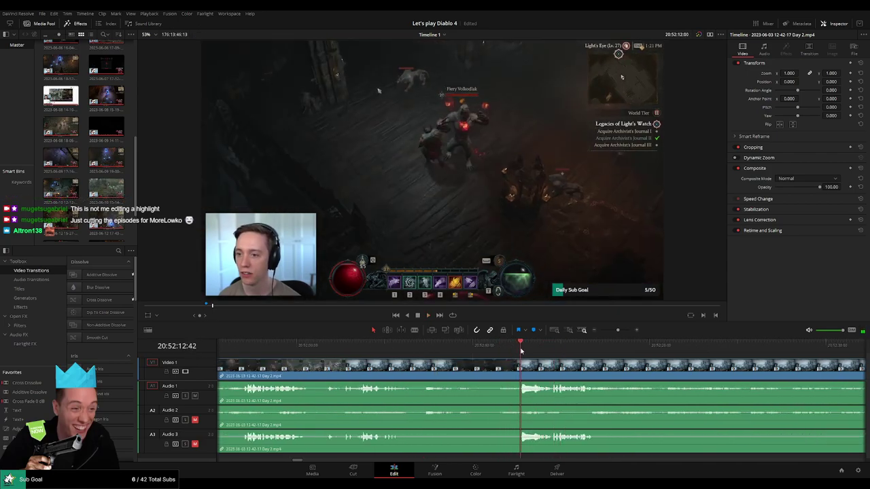
pyautogui.click(506, 350)
pyautogui.moveTo(507, 350); pyautogui.dragTo(508, 351)
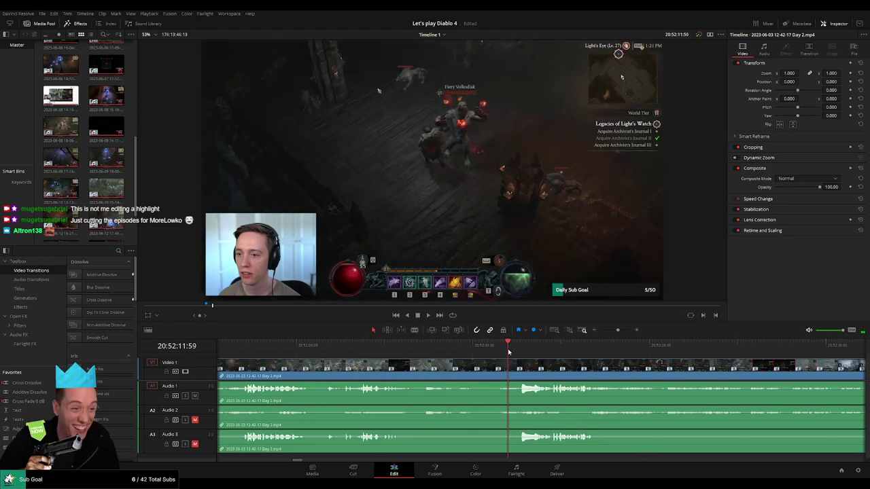
pyautogui.press('Right')
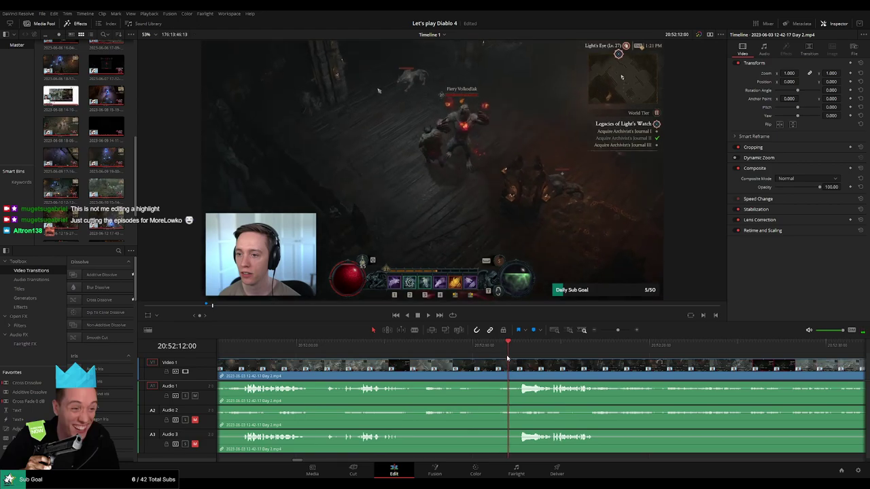
pyautogui.press('b')
pyautogui.click(508, 365)
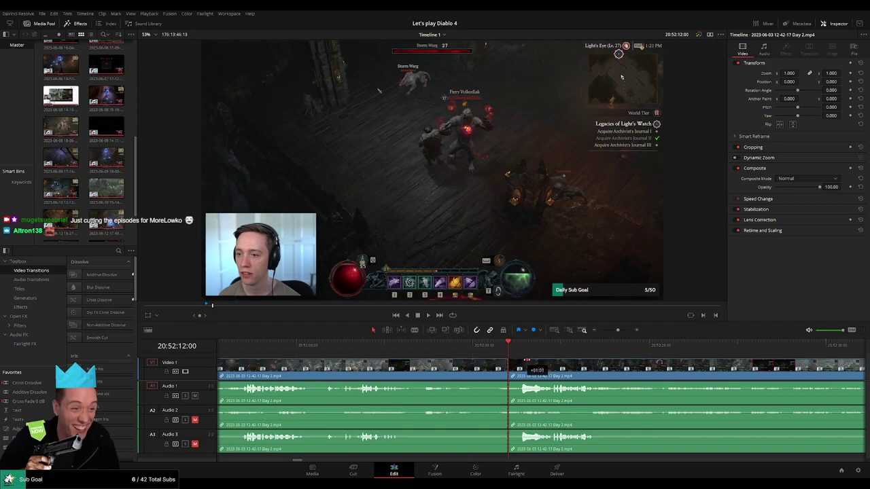
# Add fade-outs and fade-ins of about one second to the video and all three audio tracks at the 20:52:12:00 split.
pyautogui.moveTo(527, 360); pyautogui.dragTo(527, 360)
pyautogui.scroll(-5, 552, 367)
pyautogui.moveTo(609, 330); pyautogui.dragTo(619, 330)
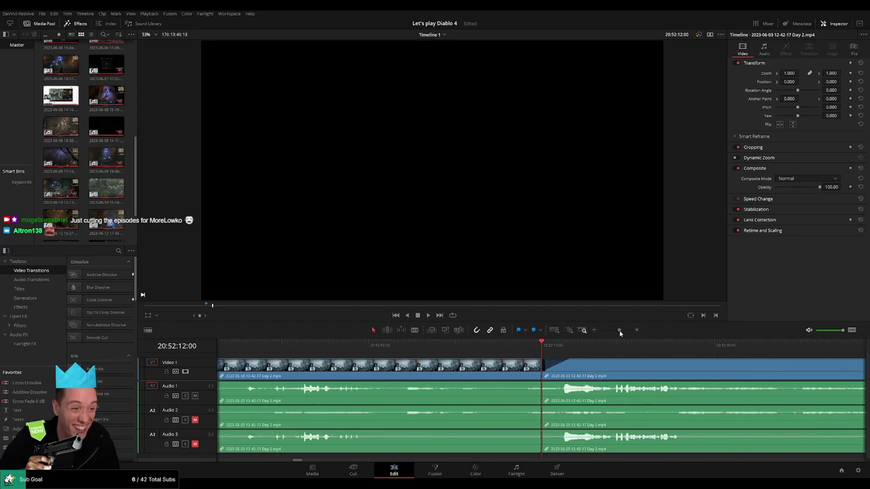
pyautogui.moveTo(531, 361); pyautogui.dragTo(507, 362)
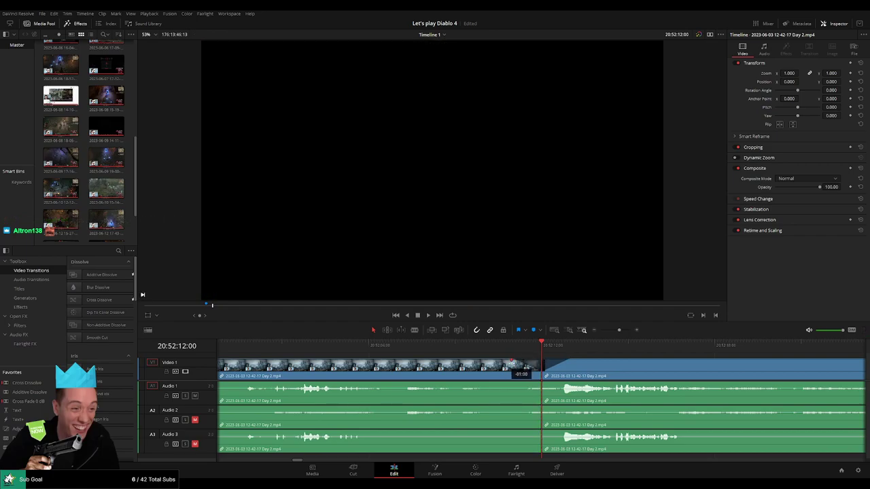
pyautogui.moveTo(539, 386); pyautogui.dragTo(558, 409)
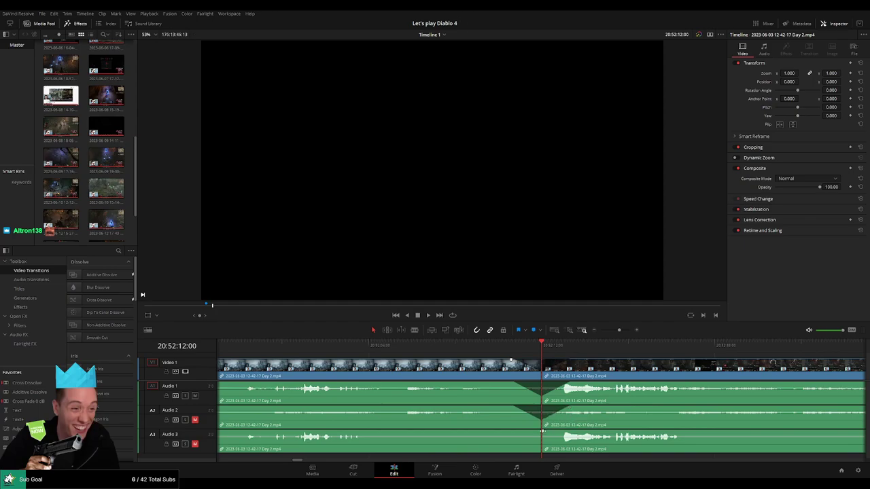
pyautogui.moveTo(540, 432); pyautogui.dragTo(561, 432)
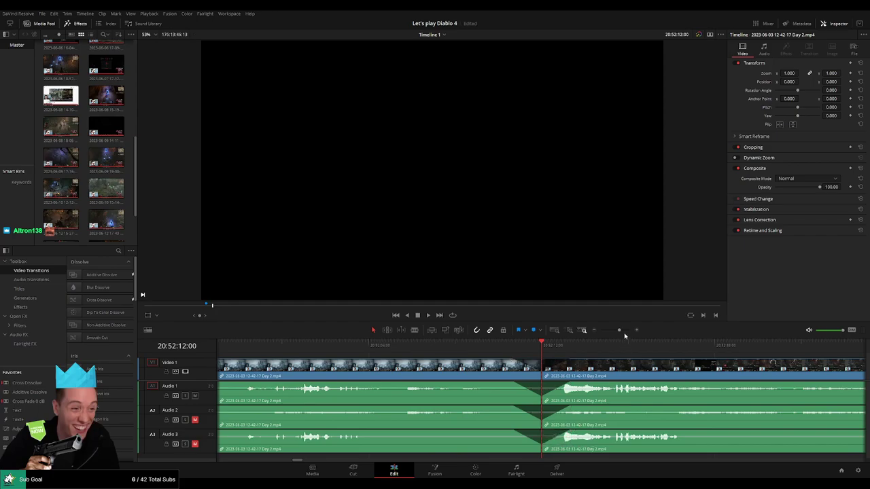
# Move the Day 2 remainder with its audio away from the 20:52:12:00 split, leaving a gap behind the finished episode.
pyautogui.moveTo(620, 330); pyautogui.dragTo(600, 331)
pyautogui.click(323, 347)
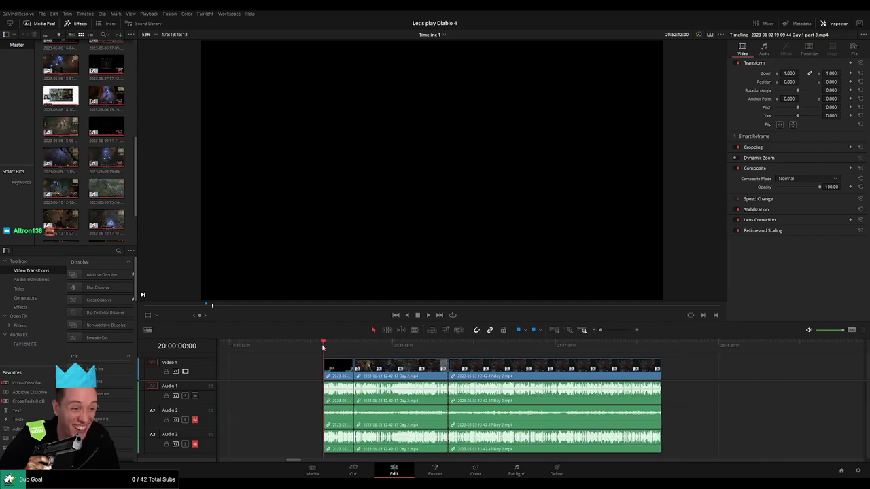
pyautogui.click(449, 347)
pyautogui.hscroll(5, 584, 374)
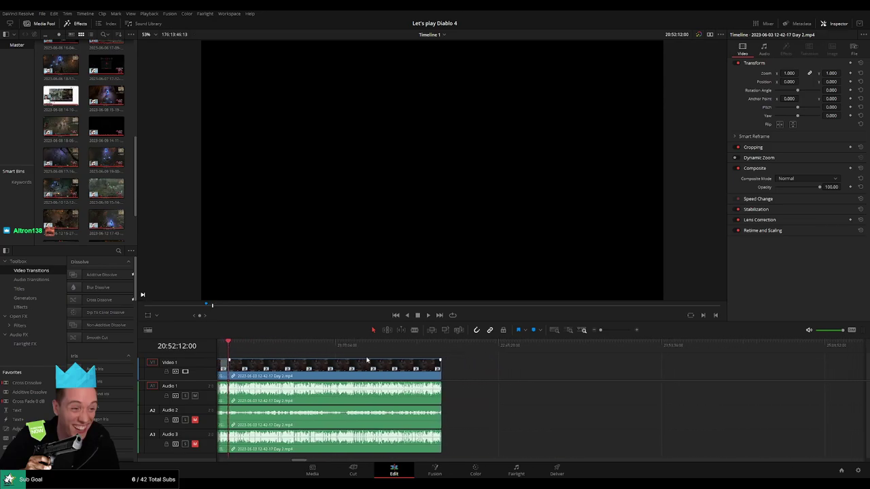
pyautogui.moveTo(414, 375); pyautogui.dragTo(651, 374)
pyautogui.click(327, 370)
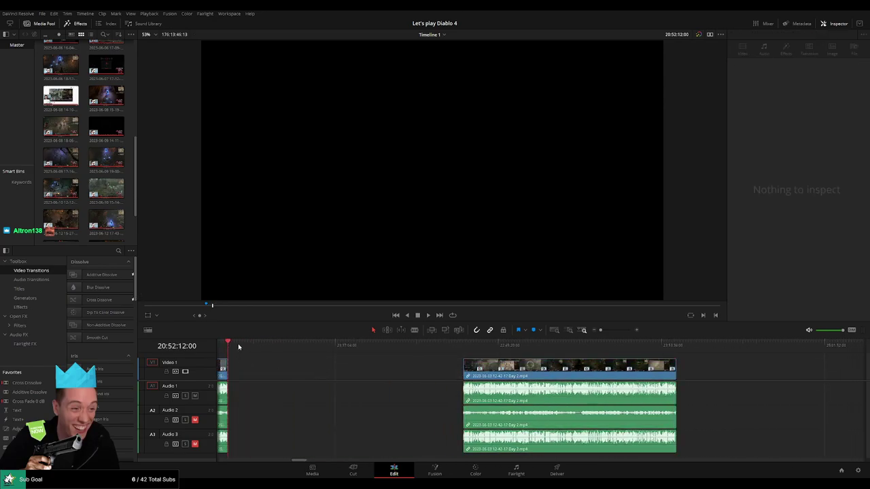
# Place the playhead at 22:00:00:00 and shift the Day 2 remainder so that it starts there.
pyautogui.moveTo(236, 349); pyautogui.dragTo(388, 361)
pyautogui.hscroll(-3, 407, 364)
pyautogui.moveTo(332, 348); pyautogui.dragTo(537, 350)
pyautogui.scroll(4, 530, 372)
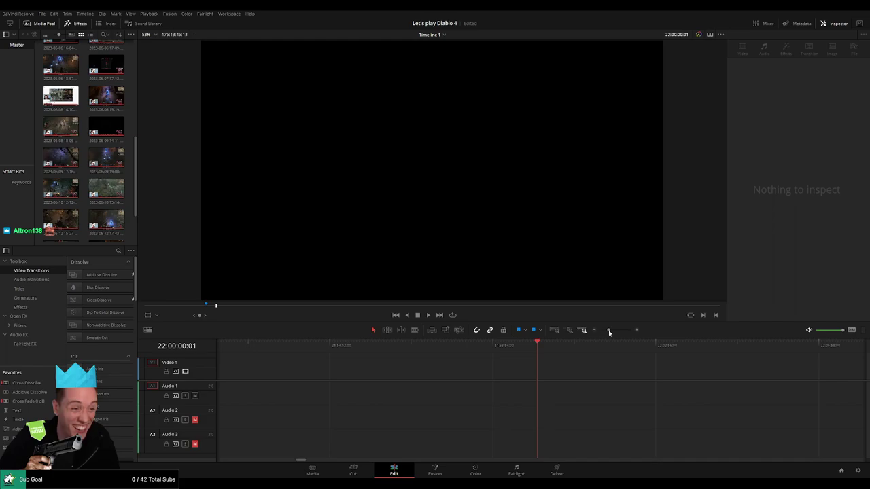
pyautogui.press('Left')
pyautogui.moveTo(609, 331); pyautogui.dragTo(600, 330)
pyautogui.moveTo(648, 367); pyautogui.dragTo(576, 368)
pyautogui.click(508, 371)
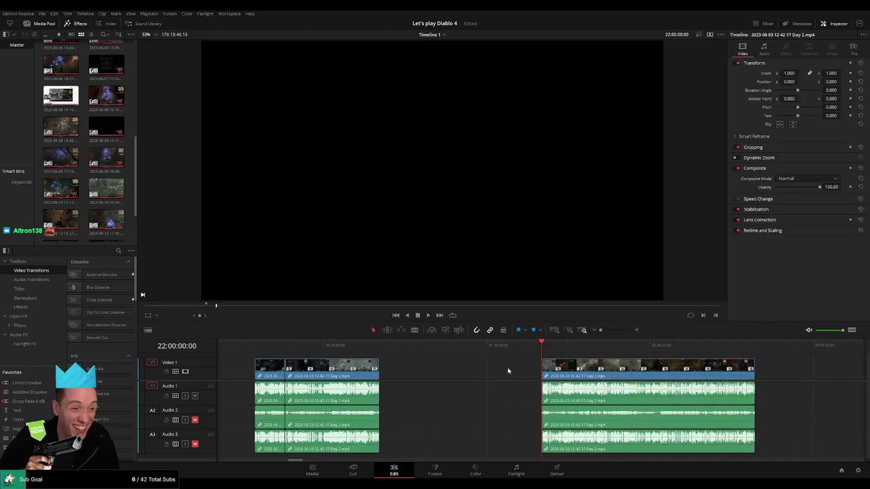
# Play the Day 2 remainder from 22:00:00:00 and skip ahead to about 22:52.
pyautogui.hscroll(3, 414, 364)
pyautogui.click(403, 371)
pyautogui.press('space')
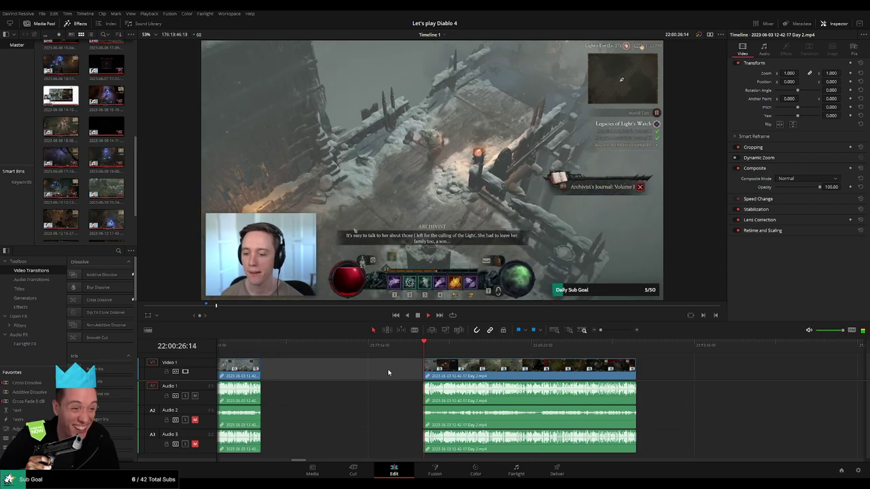
pyautogui.hscroll(3, 272, 370)
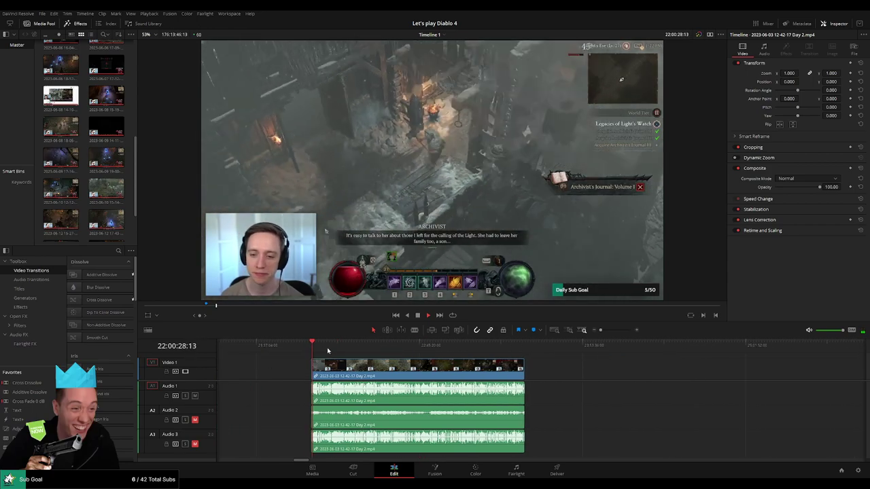
pyautogui.moveTo(319, 348); pyautogui.dragTo(436, 352)
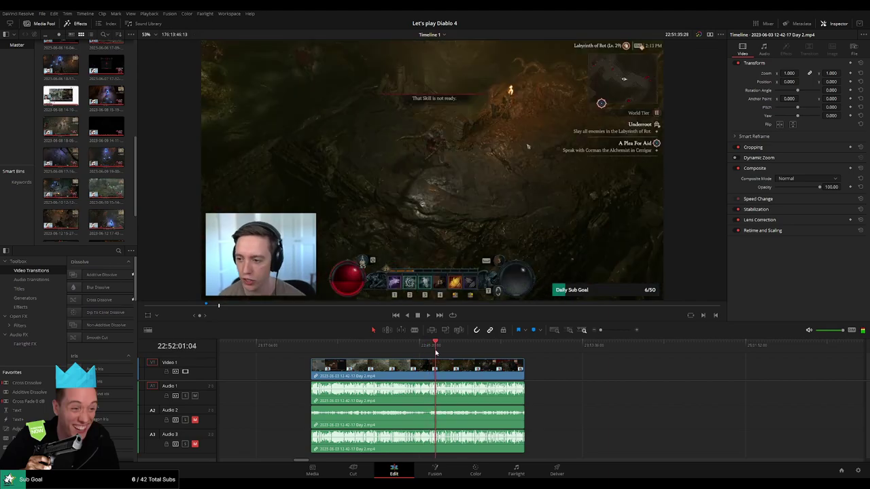
# Find a speech pause in the Day 2 footage near 22:52 and split the clip with its audio at 22:52:12:00.
pyautogui.scroll(8, 543, 366)
pyautogui.press('space')
pyautogui.moveTo(610, 330); pyautogui.dragTo(618, 332)
pyautogui.press('space')
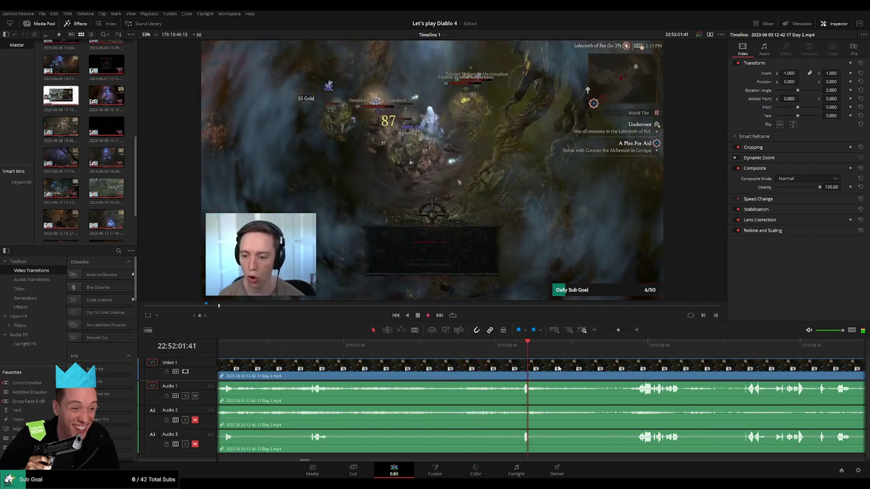
pyautogui.click(474, 345)
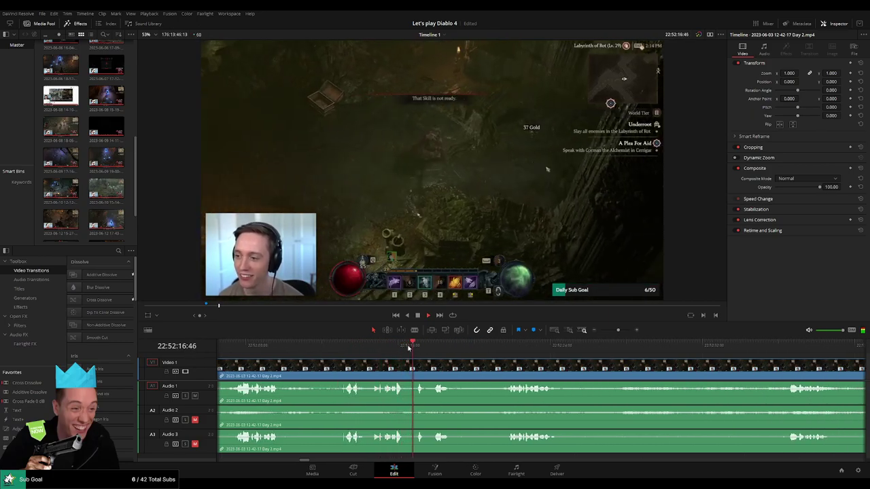
pyautogui.click(339, 348)
pyautogui.scroll(-2, 409, 360)
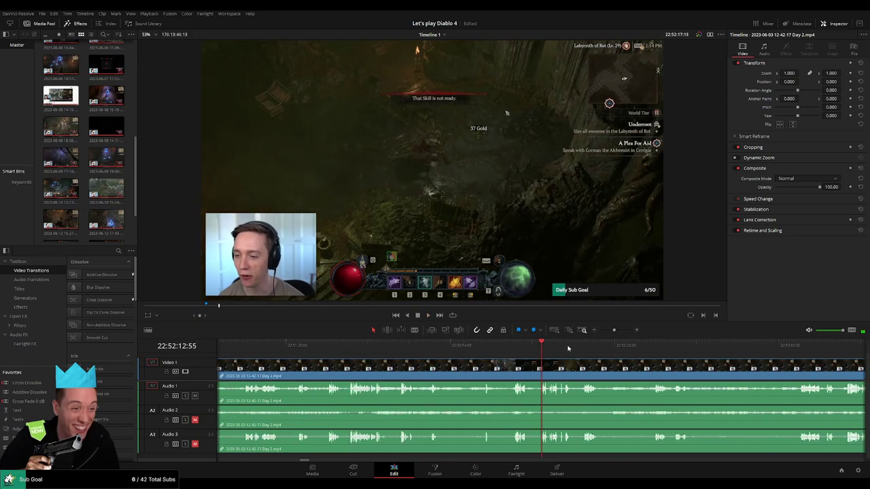
pyautogui.moveTo(614, 330); pyautogui.dragTo(620, 333)
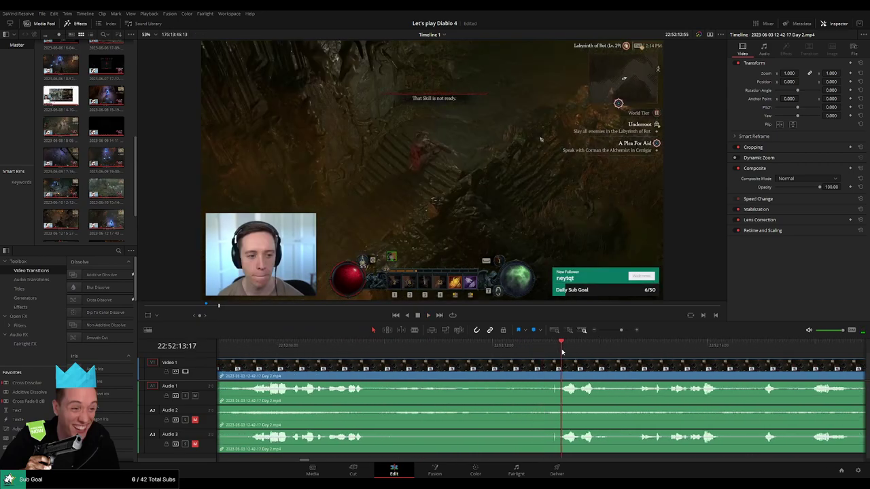
pyautogui.moveTo(560, 351); pyautogui.dragTo(546, 362)
pyautogui.hotkey('ctrl', 'b')
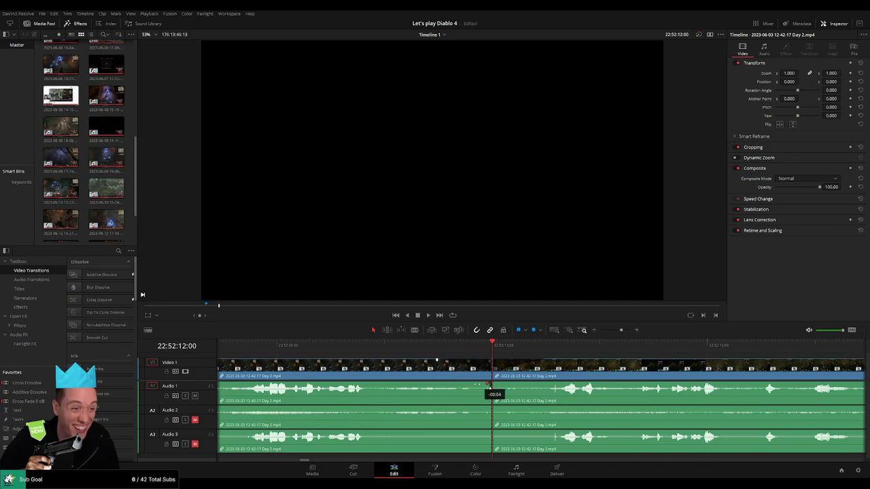
# Add one-second fade-outs and fade-ins to the video and all three audio tracks at the 22:52:12:00 split.
pyautogui.moveTo(488, 385); pyautogui.dragTo(431, 384)
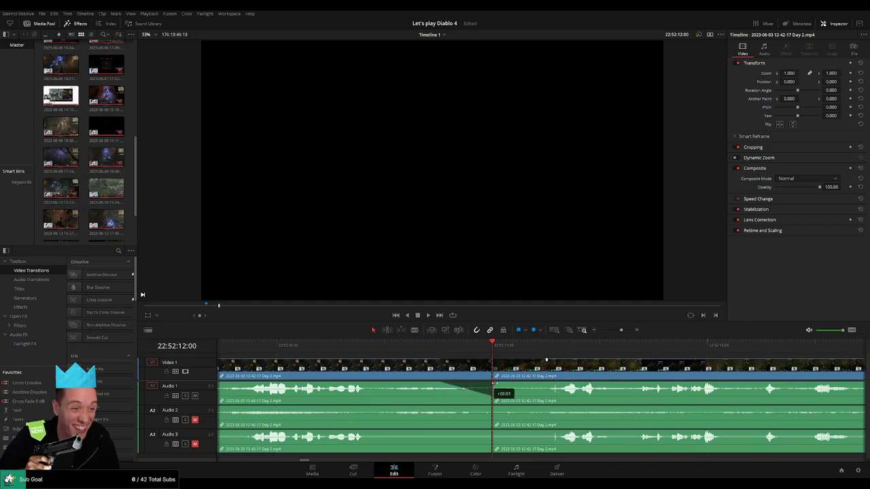
pyautogui.moveTo(494, 384); pyautogui.dragTo(538, 385)
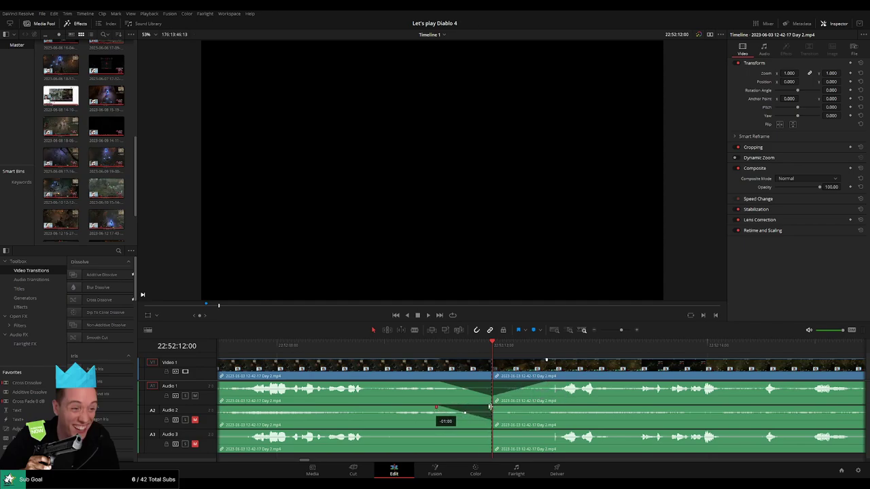
pyautogui.moveTo(508, 409); pyautogui.dragTo(543, 408)
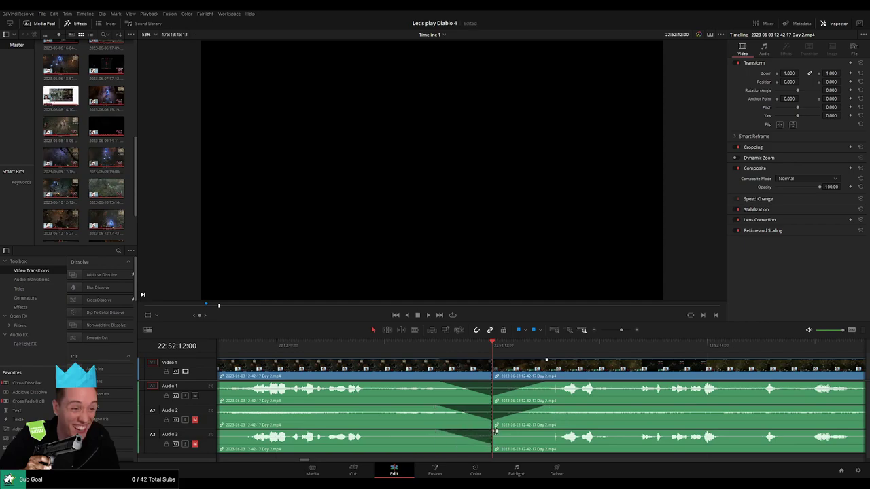
pyautogui.moveTo(523, 432); pyautogui.dragTo(548, 432)
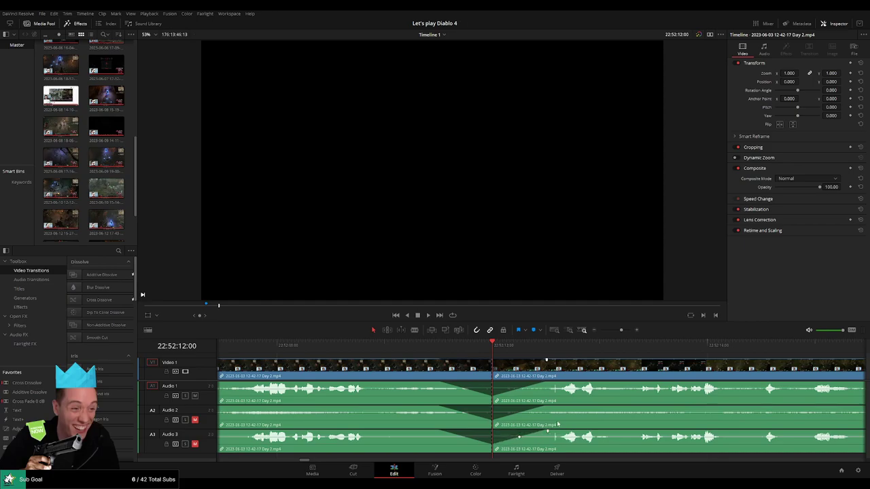
# Move the Day 2 remainder with its audio away from the 22:52:12:00 split, leaving a gap before it.
pyautogui.moveTo(620, 332); pyautogui.dragTo(601, 332)
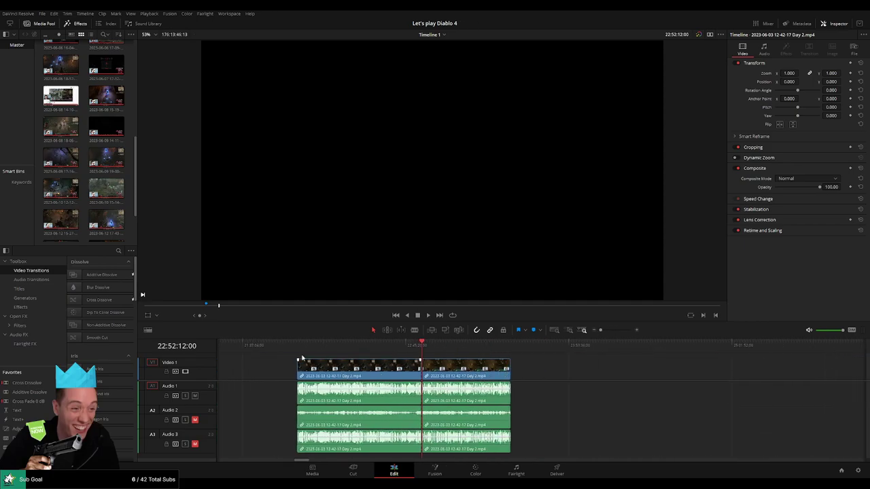
pyautogui.hscroll(5, 389, 365)
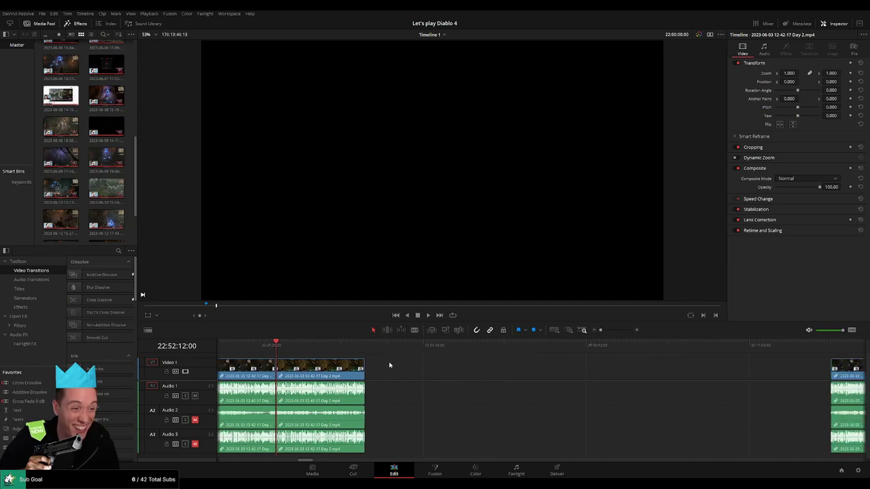
pyautogui.moveTo(297, 373); pyautogui.dragTo(513, 377)
pyautogui.click(346, 368)
pyautogui.click(345, 368)
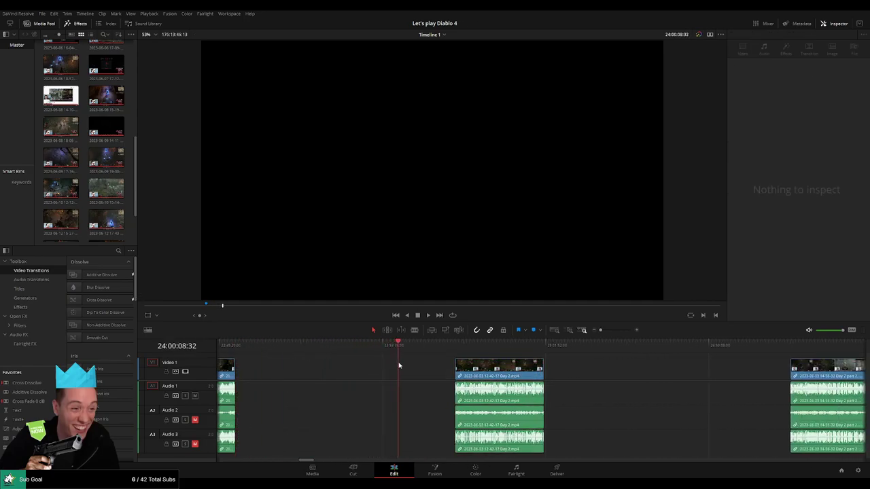
# Place the playhead at 24:00:00:00 and shift the last Day 2 piece so that it starts there.
pyautogui.moveTo(398, 365); pyautogui.dragTo(397, 362)
pyautogui.moveTo(601, 330); pyautogui.dragTo(609, 330)
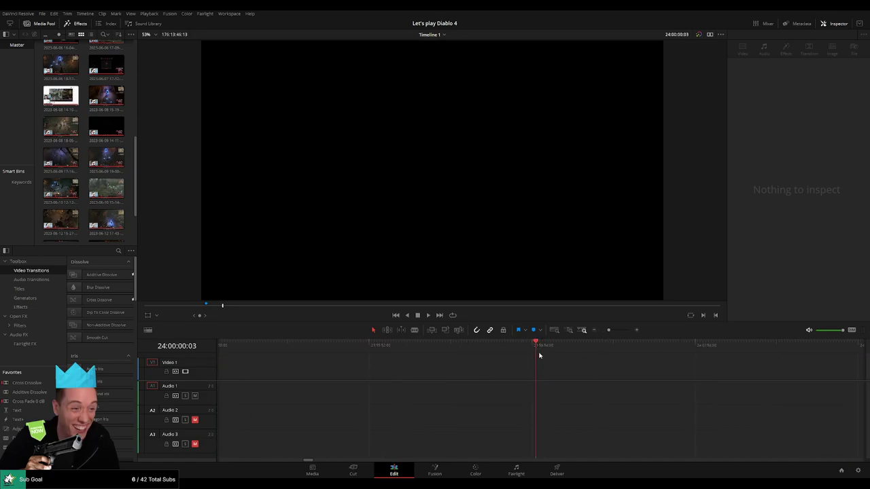
pyautogui.click(601, 331)
pyautogui.moveTo(638, 369); pyautogui.dragTo(583, 368)
pyautogui.hscroll(5, 544, 363)
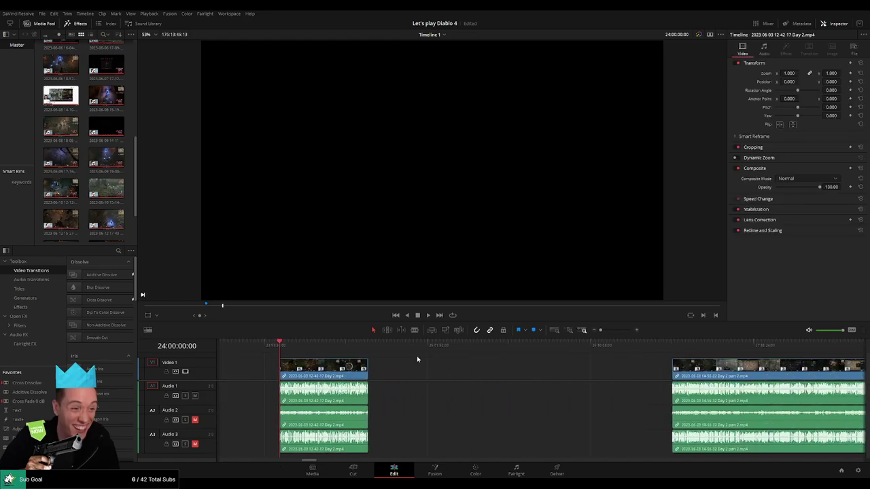
# Check the last Day 2 piece from 24:00:00:00 to its end and move the Day 2 part 2 clip directly against that end.
pyautogui.press('space')
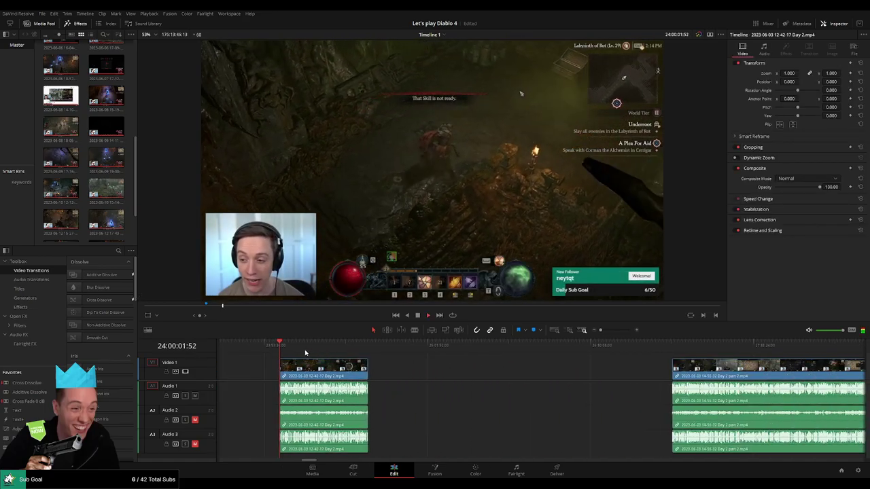
pyautogui.click(308, 348)
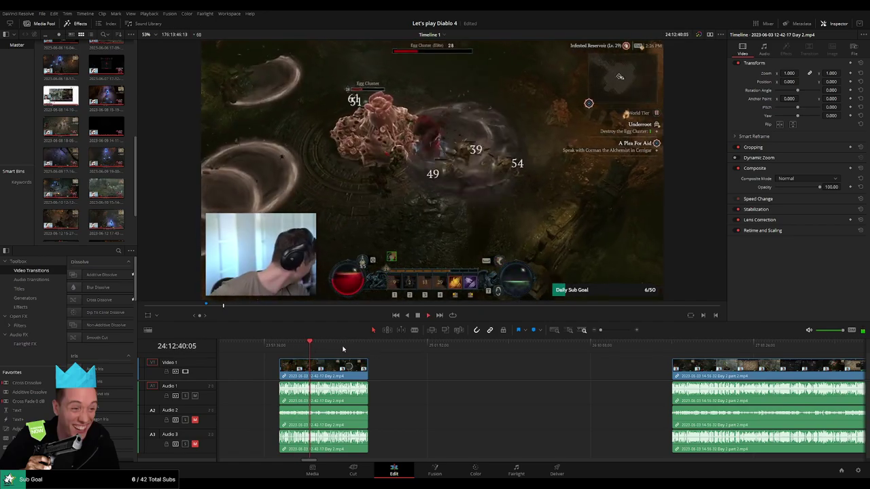
pyautogui.moveTo(308, 348); pyautogui.dragTo(368, 348)
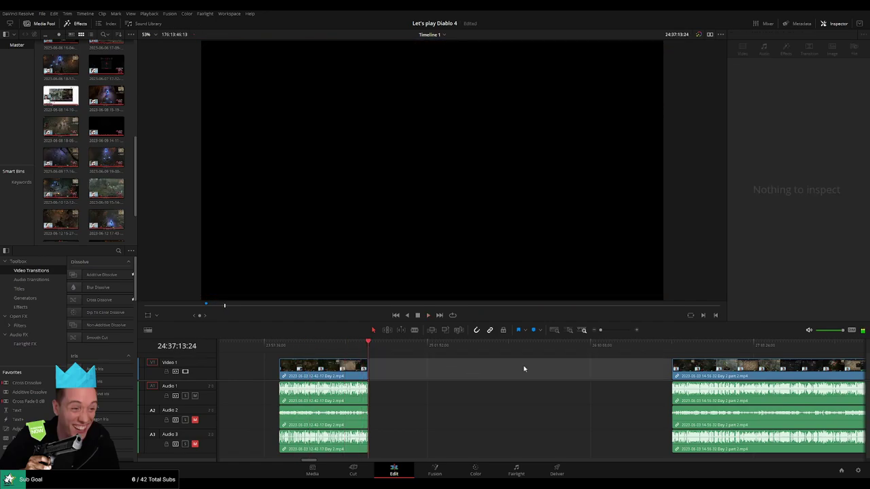
pyautogui.moveTo(714, 374); pyautogui.dragTo(410, 374)
pyautogui.scroll(5, 445, 374)
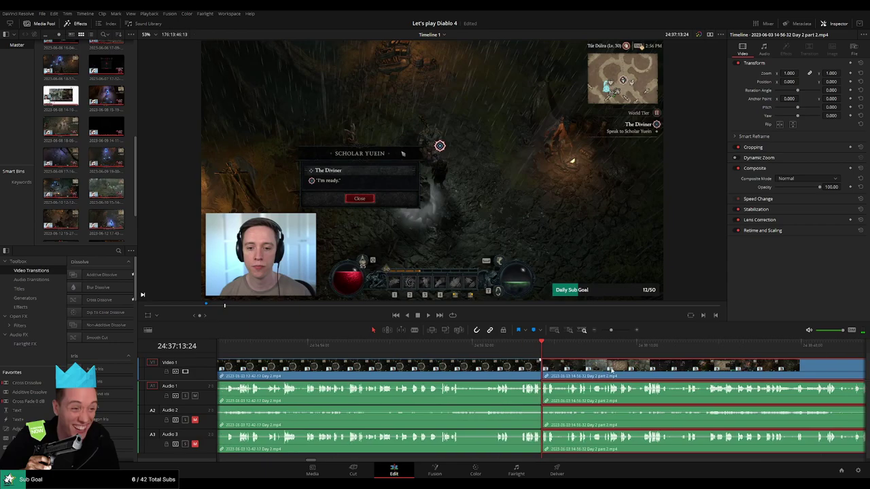
# Add transitions to the video and all audio tracks at the joint between Day 2 and Day 2 part 2, and play across it.
pyautogui.click(543, 375)
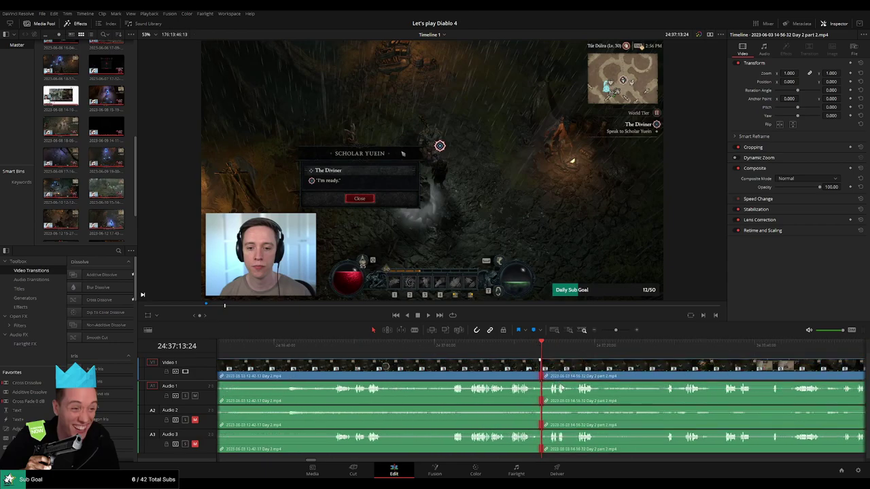
pyautogui.press('Delete')
pyautogui.hotkey('ctrl', 't')
pyautogui.click(538, 347)
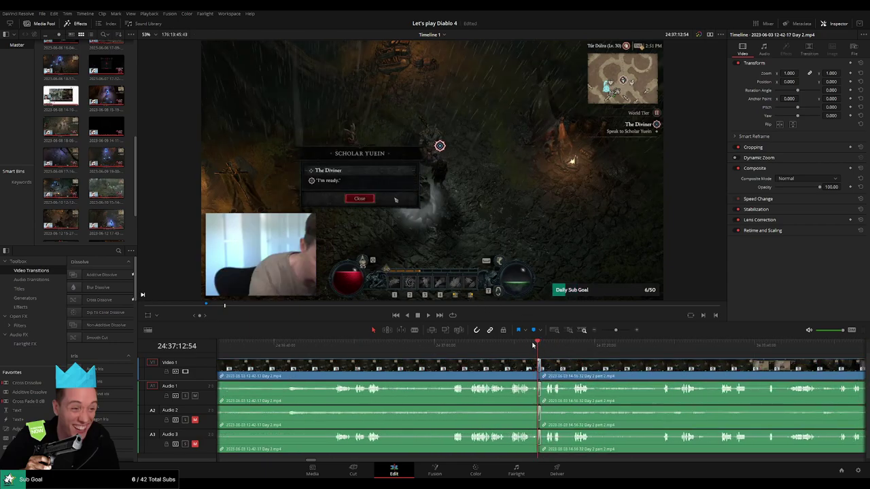
pyautogui.press('space')
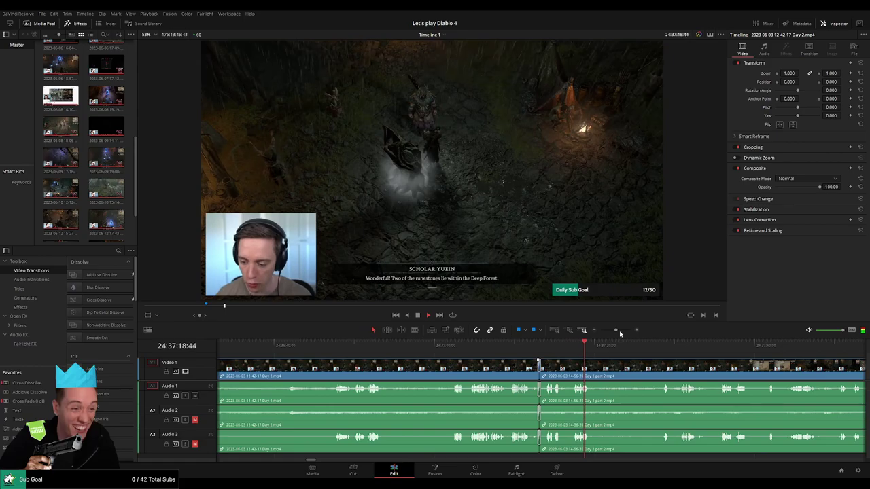
# Skip ahead in the Day 2 part 2 clip to about 24:52 and play the footage there.
pyautogui.moveTo(615, 330); pyautogui.dragTo(600, 330)
pyautogui.moveTo(577, 371); pyautogui.dragTo(391, 351)
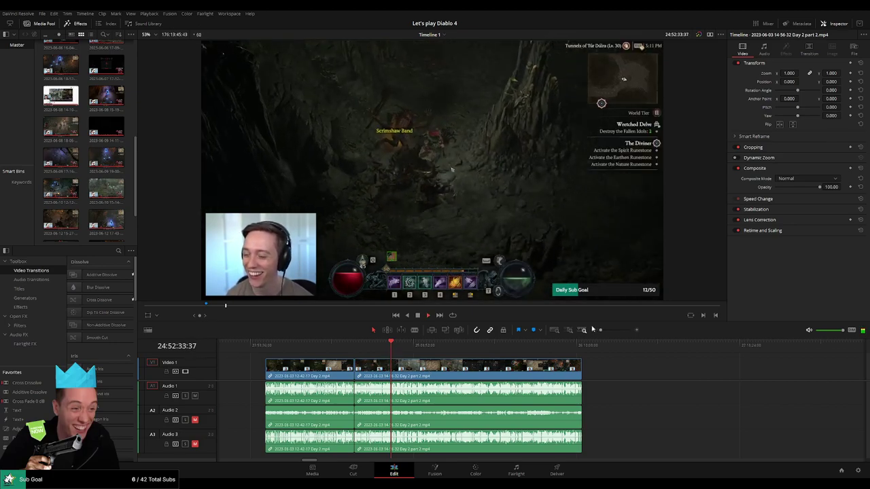
pyautogui.moveTo(600, 331); pyautogui.dragTo(614, 331)
pyautogui.click(381, 347)
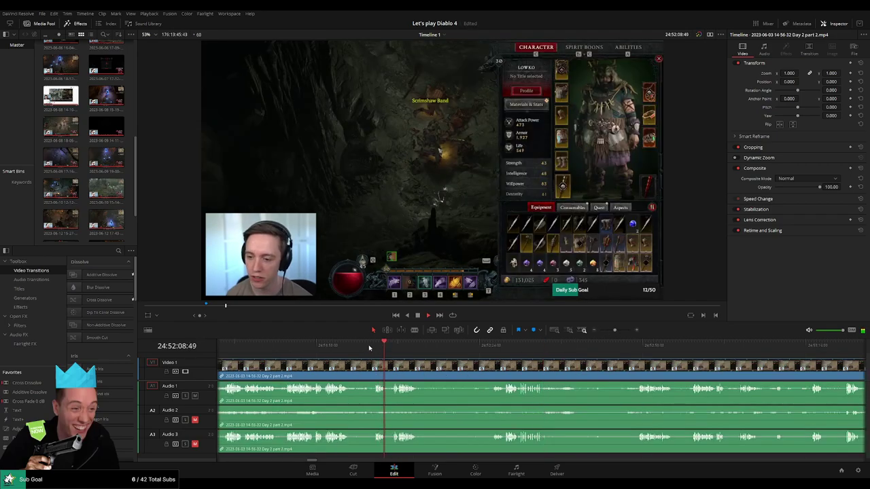
# Review the Day 2 part 2 footage between about 24:51:44 and 24:52:30 for a natural break in the commentary.
pyautogui.click(370, 347)
pyautogui.hscroll(-3, 381, 354)
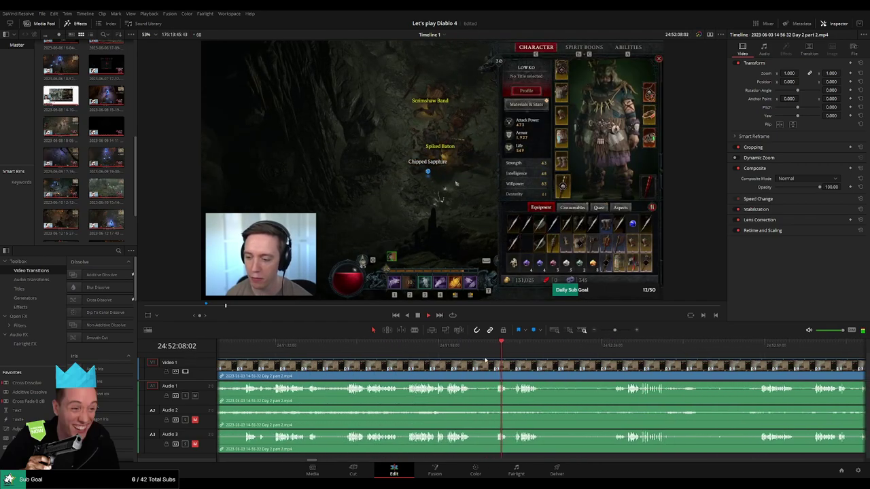
pyautogui.click(408, 345)
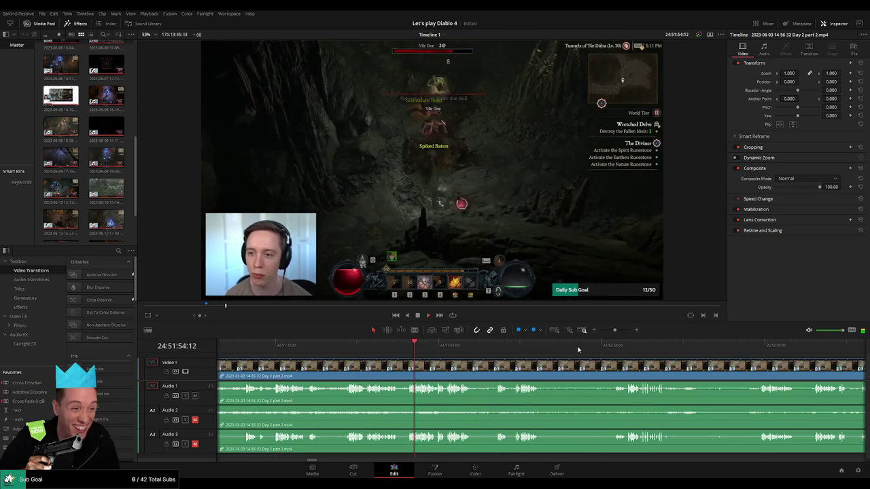
pyautogui.click(617, 346)
pyautogui.moveTo(685, 369); pyautogui.dragTo(523, 362)
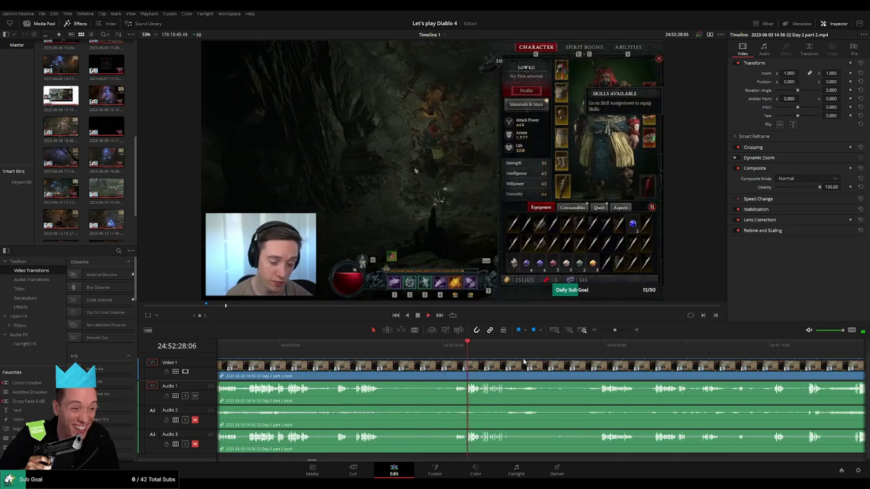
pyautogui.scroll(2, 403, 369)
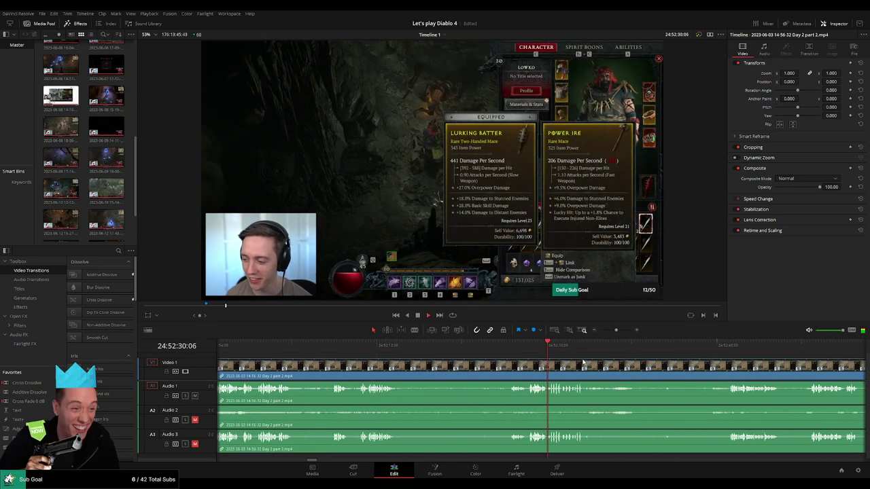
pyautogui.moveTo(341, 347); pyautogui.dragTo(358, 347)
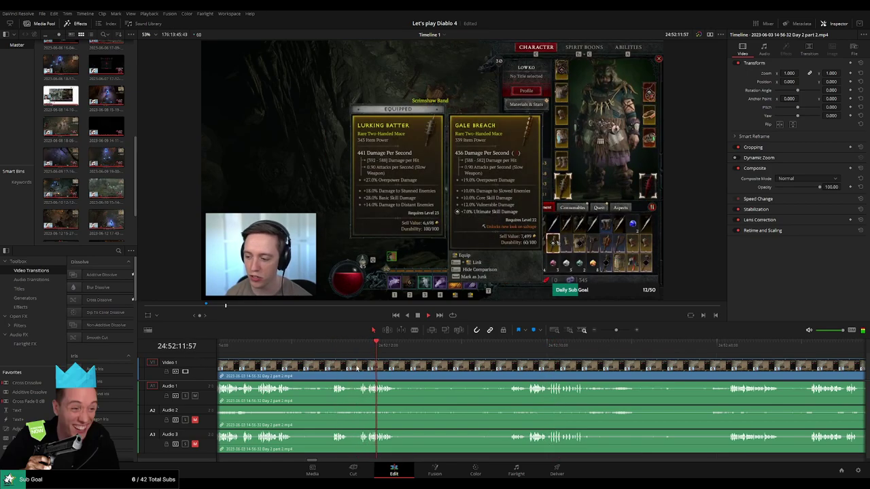
pyautogui.scroll(2, 466, 368)
pyautogui.scroll(-3, 536, 367)
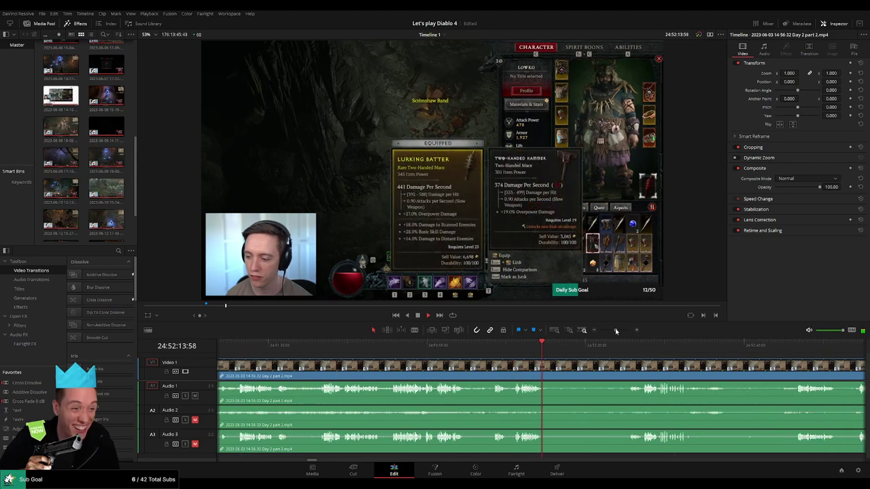
pyautogui.click(361, 348)
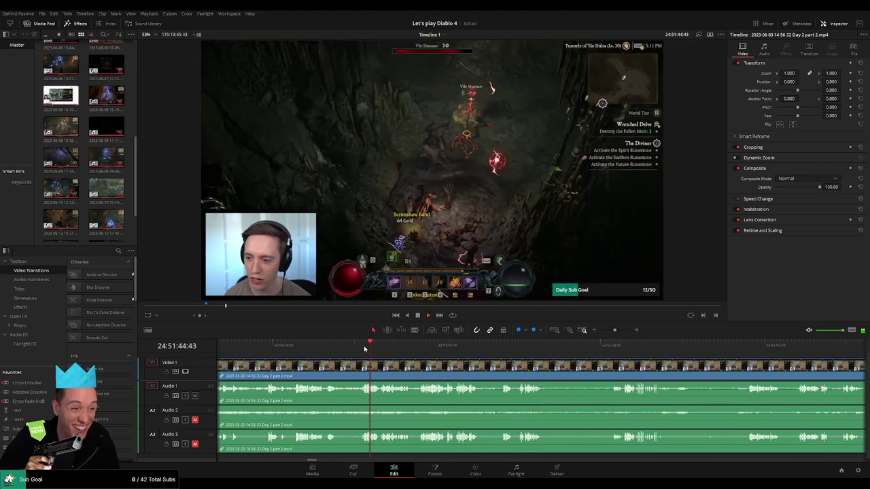
pyautogui.click(422, 346)
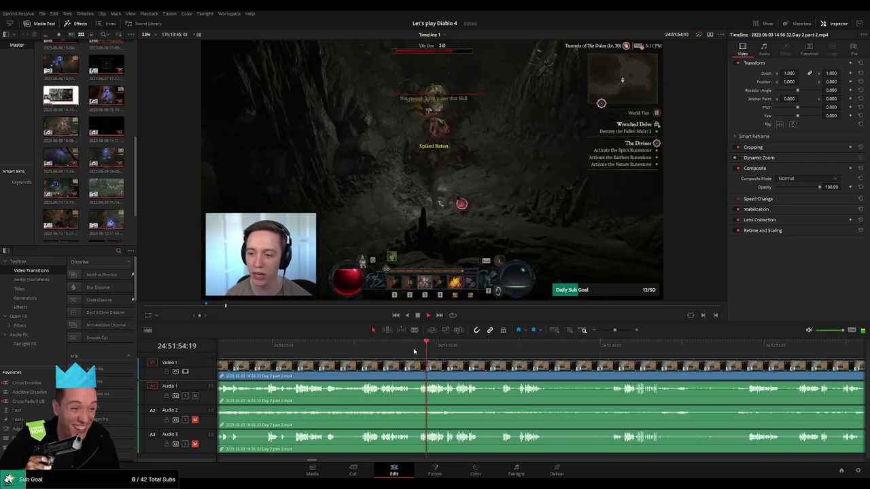
pyautogui.click(382, 346)
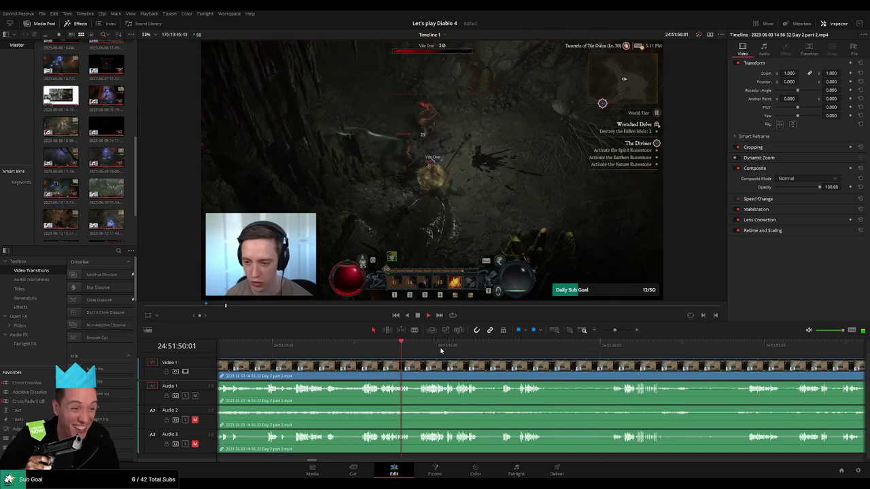
pyautogui.moveTo(440, 350)
pyautogui.mouseDown()
pyautogui.moveTo(747, 356)
pyautogui.moveTo(448, 355)
pyautogui.mouseUp()
pyautogui.click(350, 353)
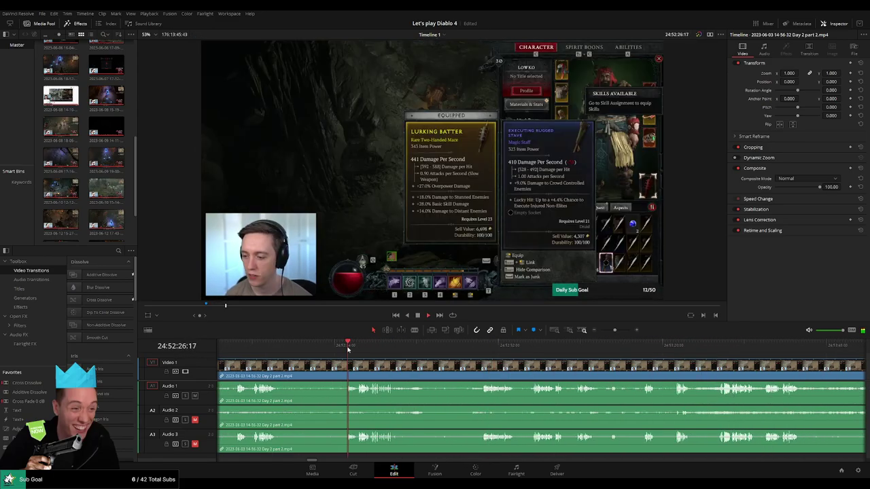
pyautogui.moveTo(336, 372); pyautogui.dragTo(483, 375)
pyautogui.click(385, 352)
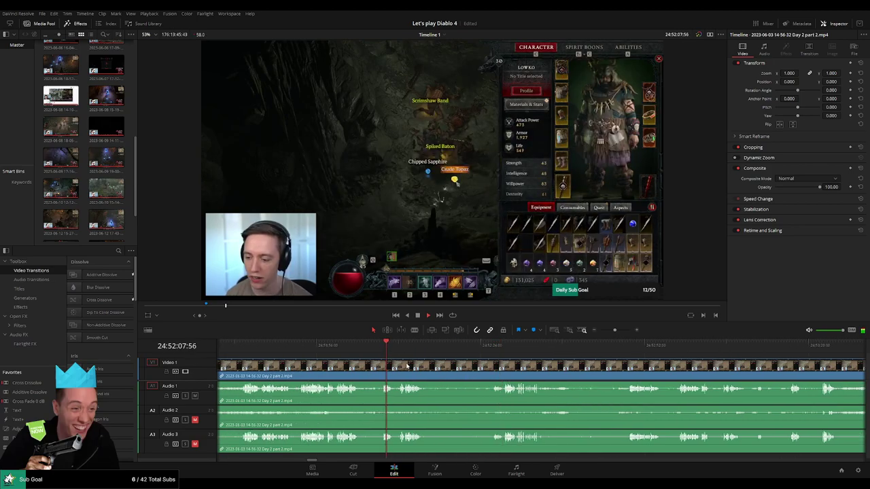
# Split the clip at 24:52:06:30 and add fades of about one second on both sides of the cut, on the video and all three audio tracks.
pyautogui.scroll(5, 386, 355)
pyautogui.moveTo(403, 361); pyautogui.dragTo(384, 385)
pyautogui.hotkey('ctrl', 'b')
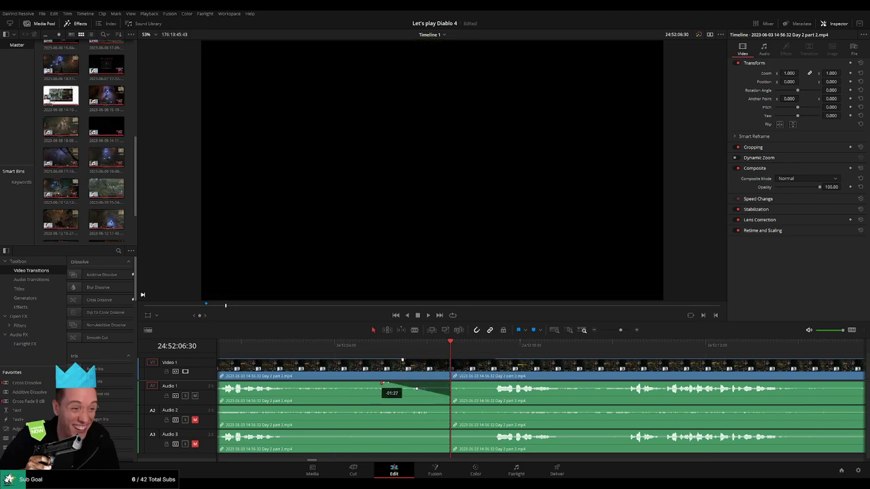
pyautogui.moveTo(454, 385); pyautogui.dragTo(495, 385)
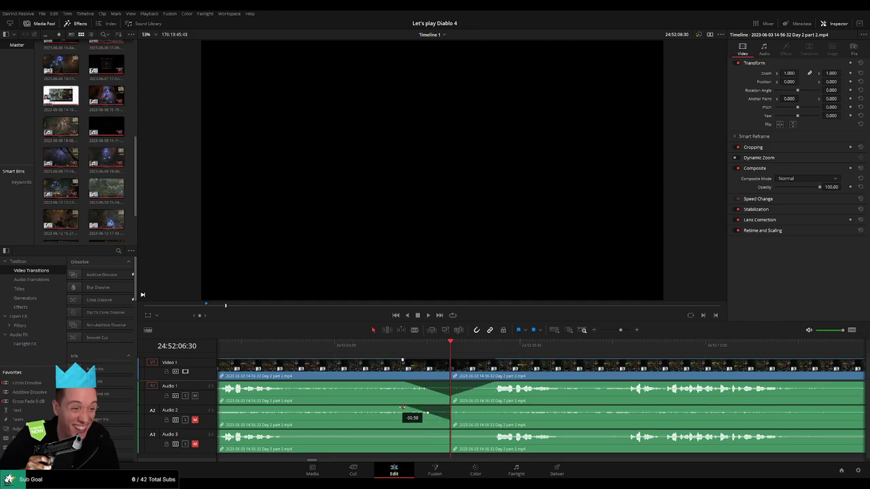
pyautogui.moveTo(454, 407); pyautogui.dragTo(481, 409)
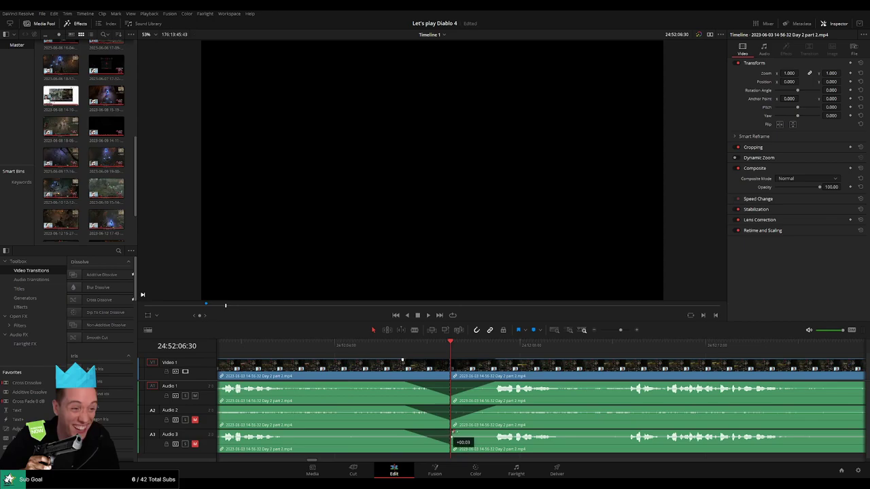
pyautogui.moveTo(453, 433); pyautogui.dragTo(488, 432)
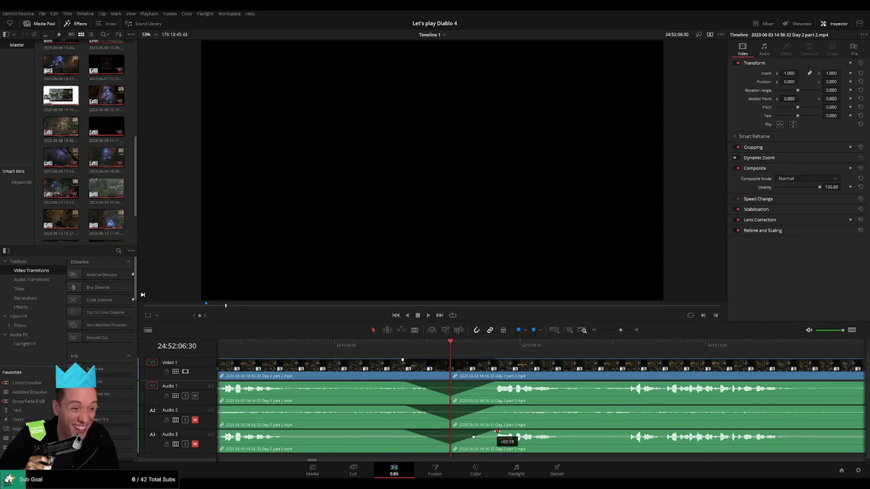
# Move the part of the clip after the cut along the timeline so it starts at 26:00:00:00.
pyautogui.moveTo(620, 330); pyautogui.dragTo(585, 333)
pyautogui.hscroll(3, 501, 372)
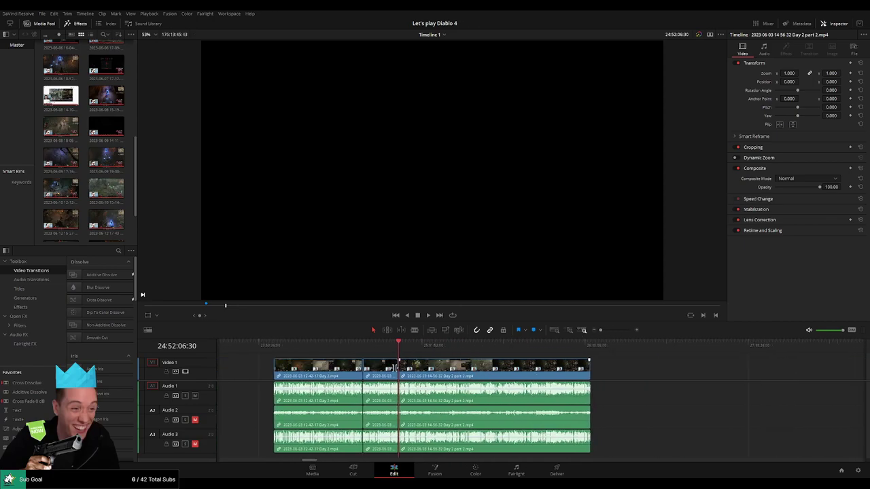
pyautogui.hscroll(4, 413, 357)
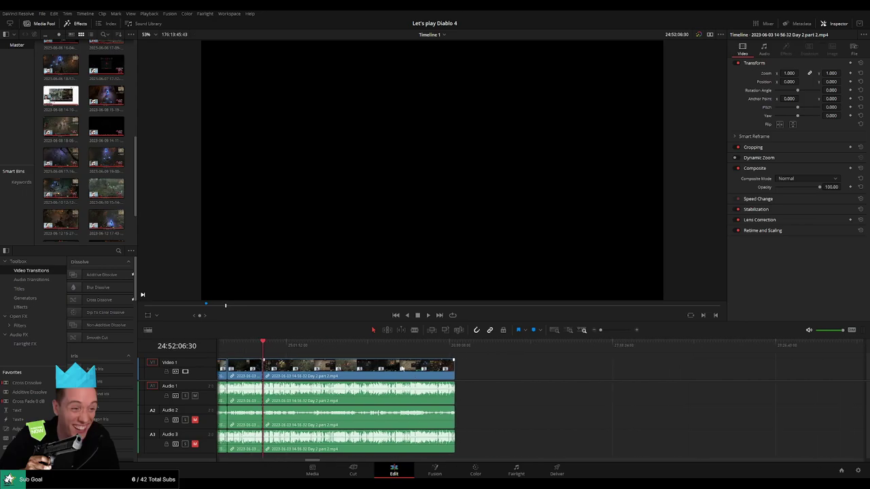
pyautogui.moveTo(358, 376); pyautogui.dragTo(630, 379)
pyautogui.click(390, 375)
pyautogui.click(390, 374)
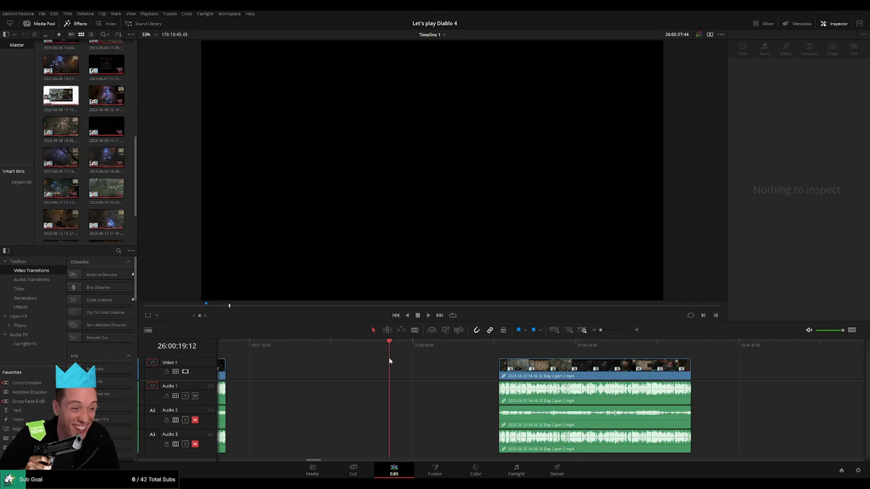
pyautogui.scroll(3, 456, 364)
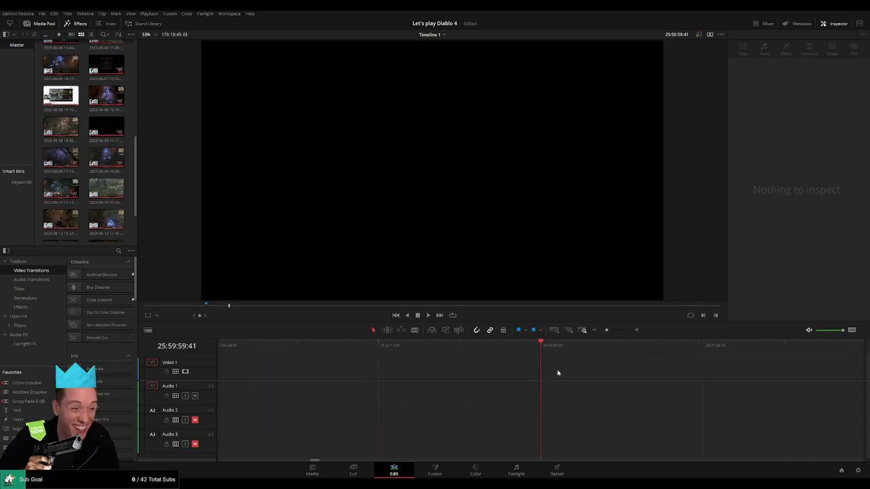
pyautogui.moveTo(606, 330); pyautogui.dragTo(600, 330)
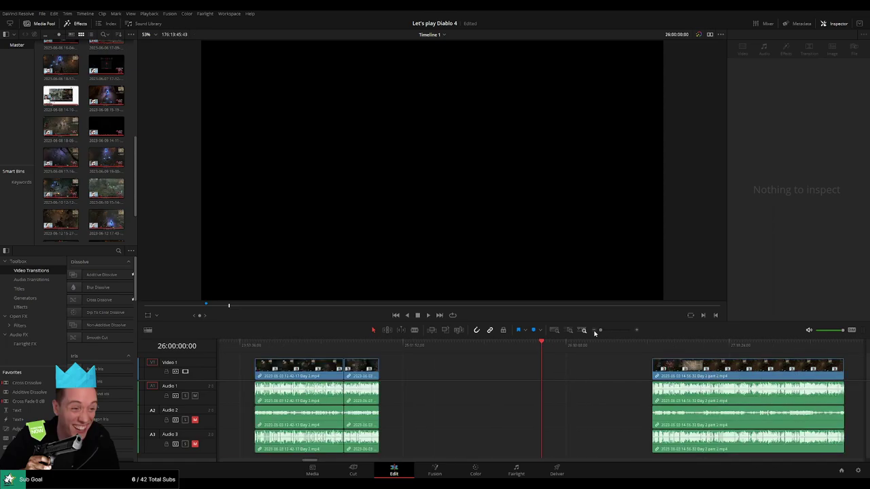
pyautogui.moveTo(702, 365); pyautogui.dragTo(460, 358)
# Review the moved clip's footage between about 26:52:01 and 26:52:15 for a pause suitable as the next cut.
pyautogui.press('space')
pyautogui.press('space')
pyautogui.scroll(10, 459, 358)
pyautogui.scroll(1, 557, 367)
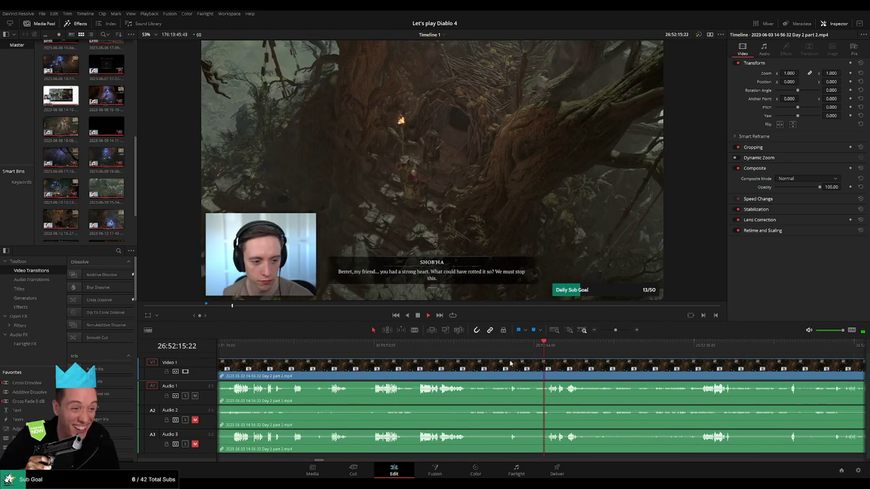
pyautogui.click(473, 345)
pyautogui.scroll(1, 535, 366)
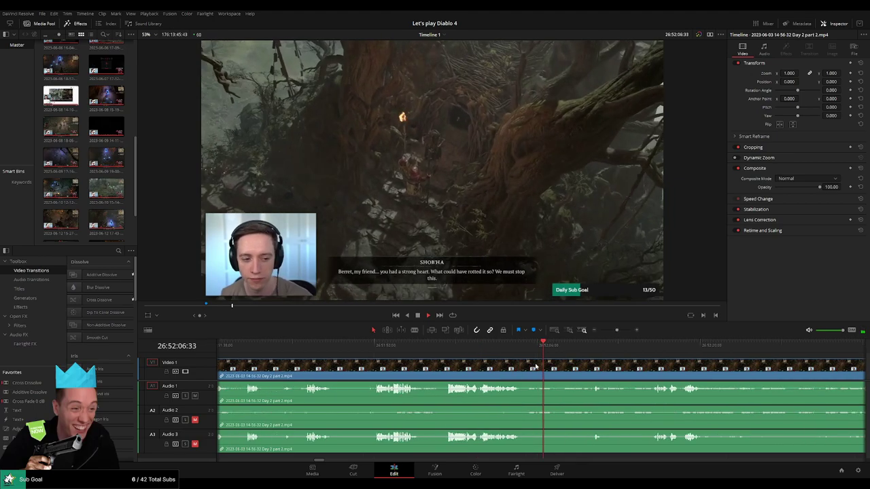
pyautogui.click(445, 346)
pyautogui.moveTo(518, 362); pyautogui.dragTo(413, 364)
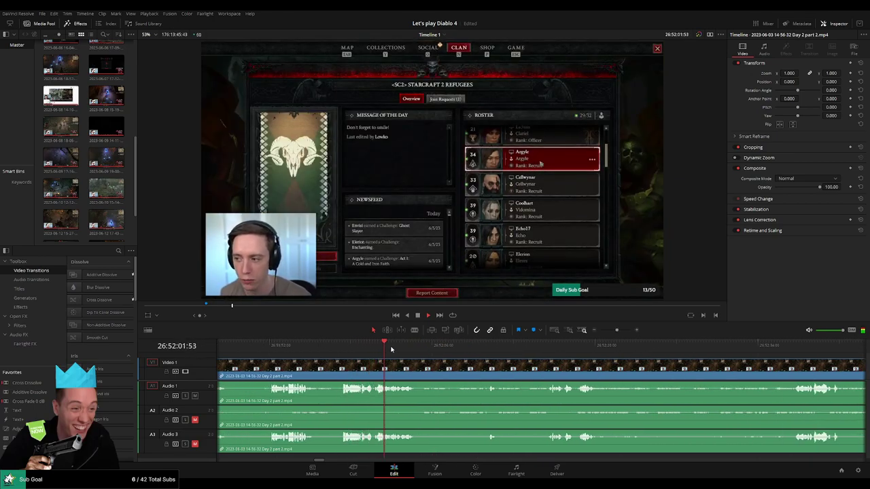
pyautogui.press('space')
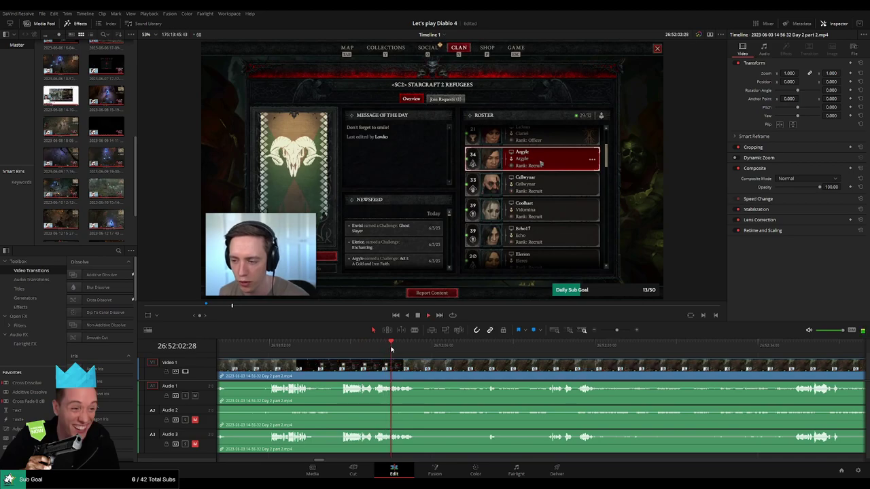
pyautogui.scroll(5, 545, 354)
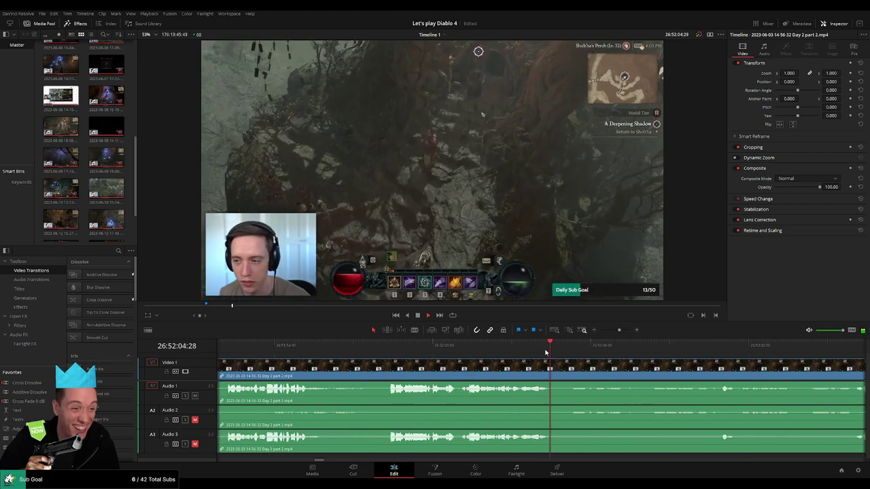
pyautogui.press('space')
pyautogui.moveTo(505, 364); pyautogui.dragTo(360, 361)
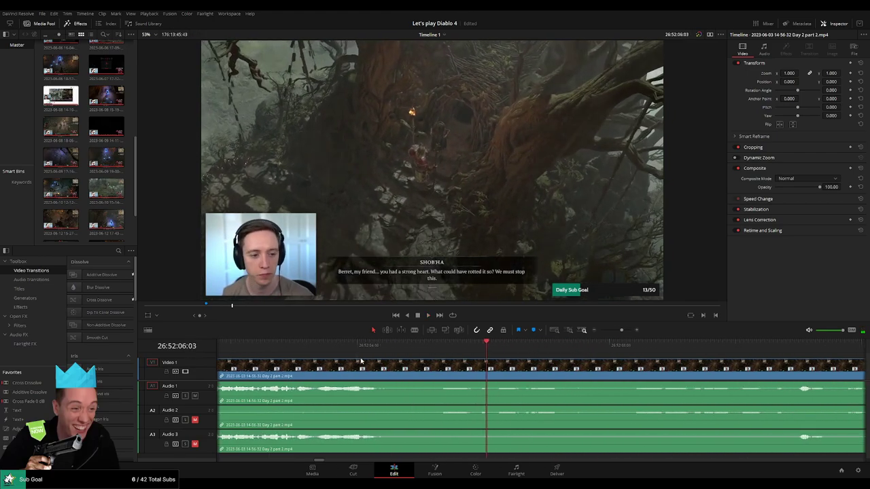
# Split the clip at 26:52:04:40 and fade out about the last second before the cut on the video and all three audio tracks.
pyautogui.click(441, 347)
pyautogui.moveTo(441, 346); pyautogui.dragTo(332, 366)
pyautogui.hotkey('ctrl', 'b')
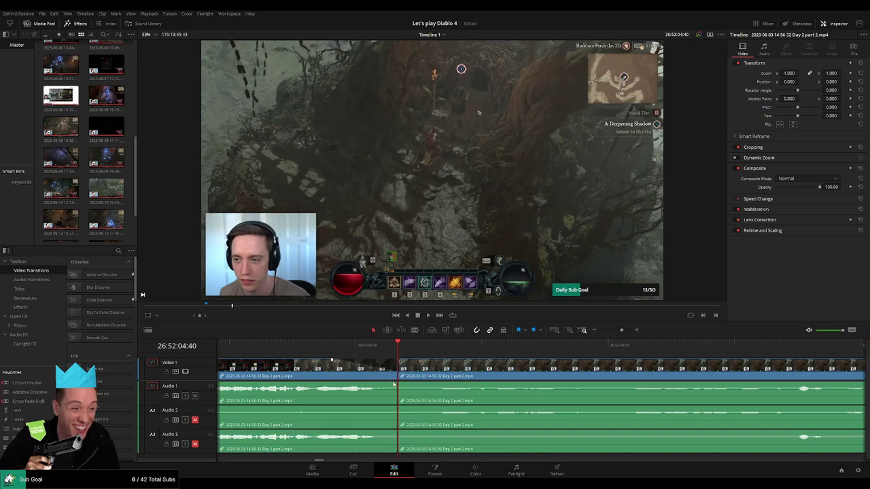
pyautogui.moveTo(395, 383); pyautogui.dragTo(333, 384)
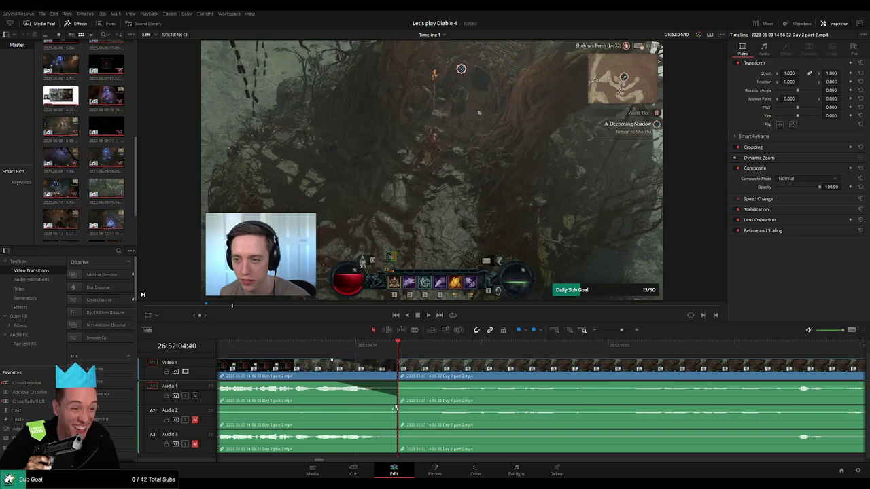
pyautogui.moveTo(395, 408); pyautogui.dragTo(333, 409)
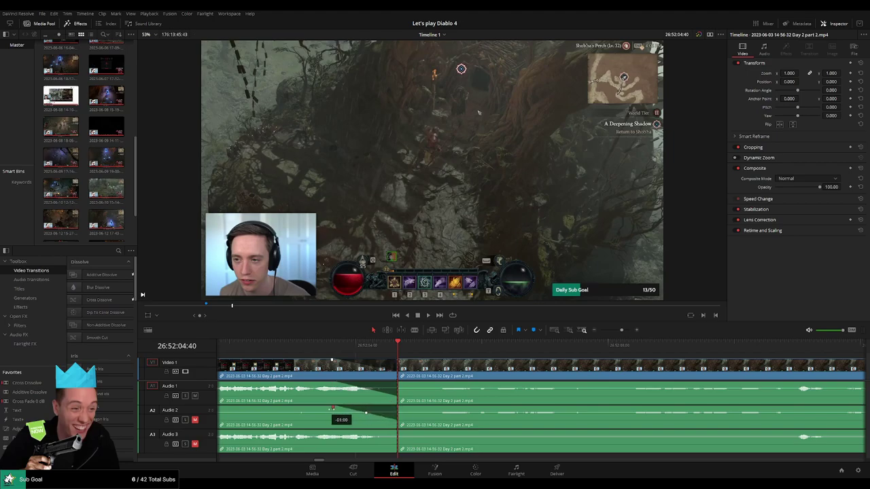
pyautogui.moveTo(393, 431); pyautogui.dragTo(334, 432)
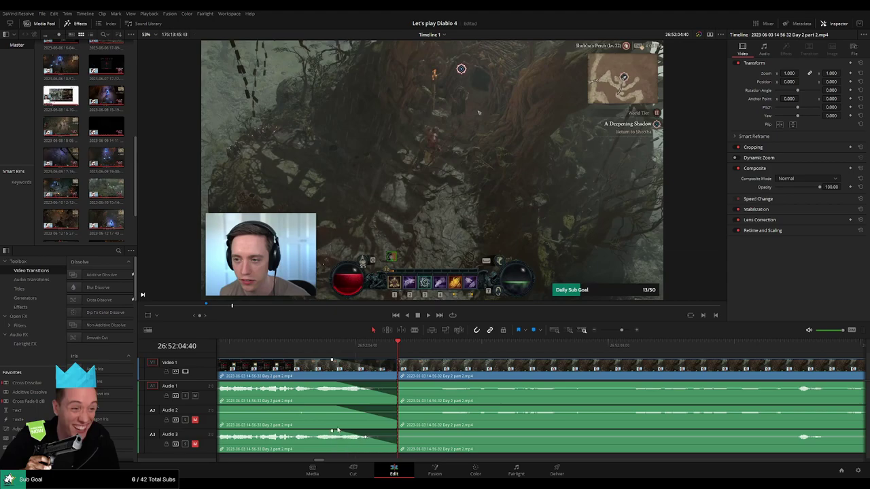
# Fade in about the first second after the 26:52:04:40 cut on the video and all three audio tracks.
pyautogui.moveTo(400, 360); pyautogui.dragTo(462, 364)
pyautogui.moveTo(399, 383); pyautogui.dragTo(448, 384)
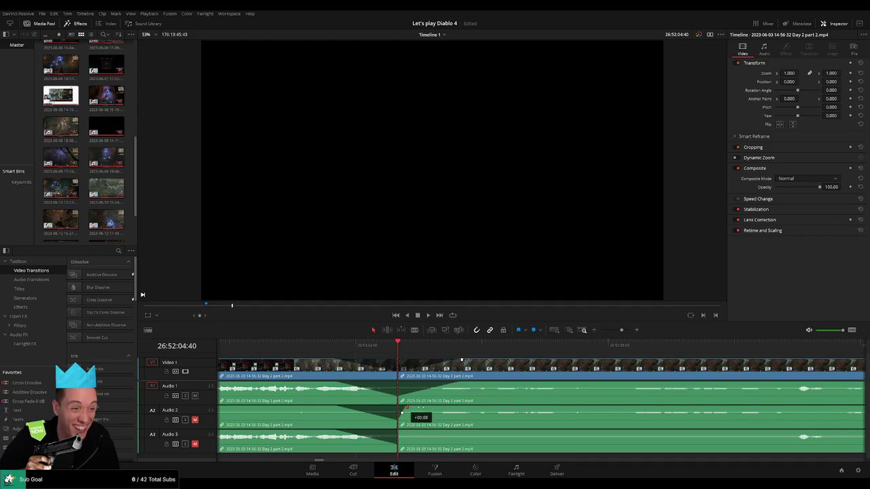
pyautogui.moveTo(406, 409); pyautogui.dragTo(457, 408)
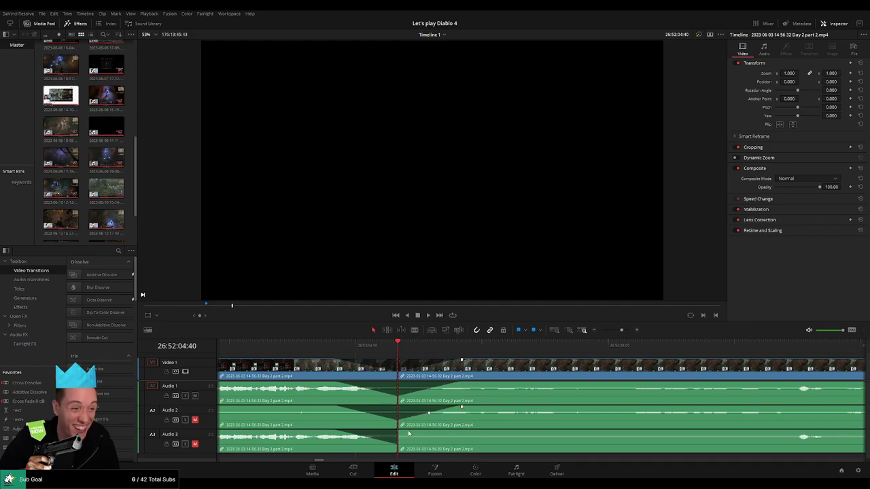
pyautogui.moveTo(406, 433); pyautogui.dragTo(455, 432)
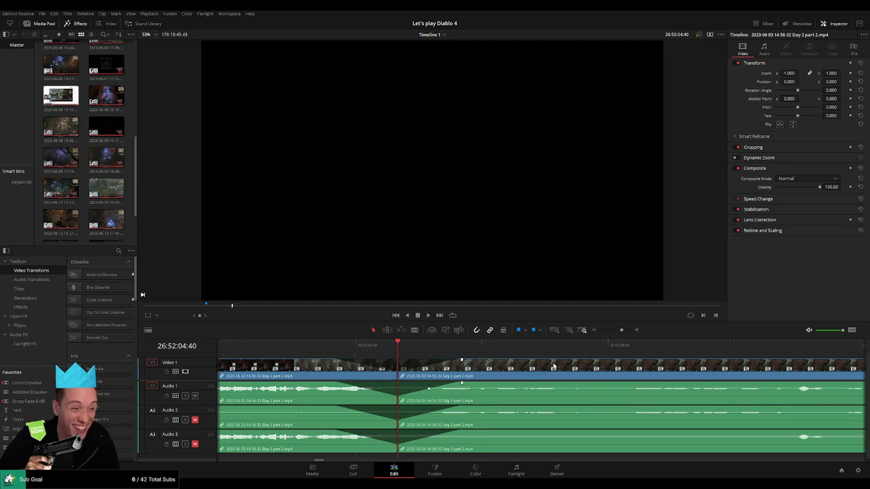
# Move the part of the clip after the 26:52:04:40 cut further along the timeline, clear of the finished episode.
pyautogui.moveTo(619, 330); pyautogui.dragTo(593, 334)
pyautogui.hscroll(5, 538, 372)
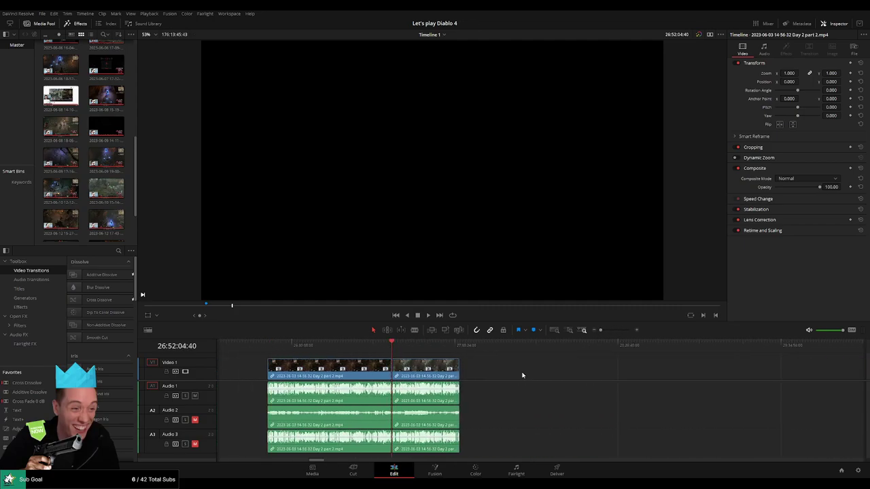
pyautogui.hscroll(5, 361, 360)
pyautogui.moveTo(264, 371); pyautogui.dragTo(512, 371)
pyautogui.click(326, 375)
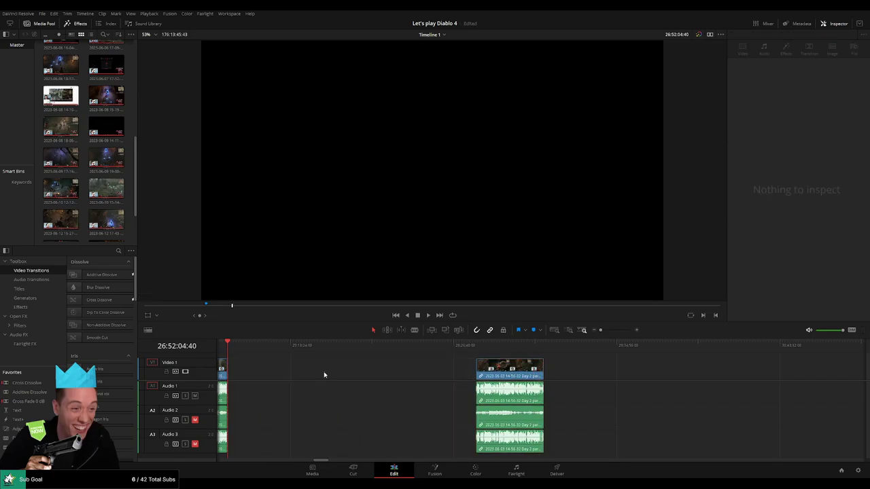
# Set the playhead to 28:00:00:00 and move the separated part of the clip so it starts there.
pyautogui.moveTo(252, 351); pyautogui.dragTo(390, 356)
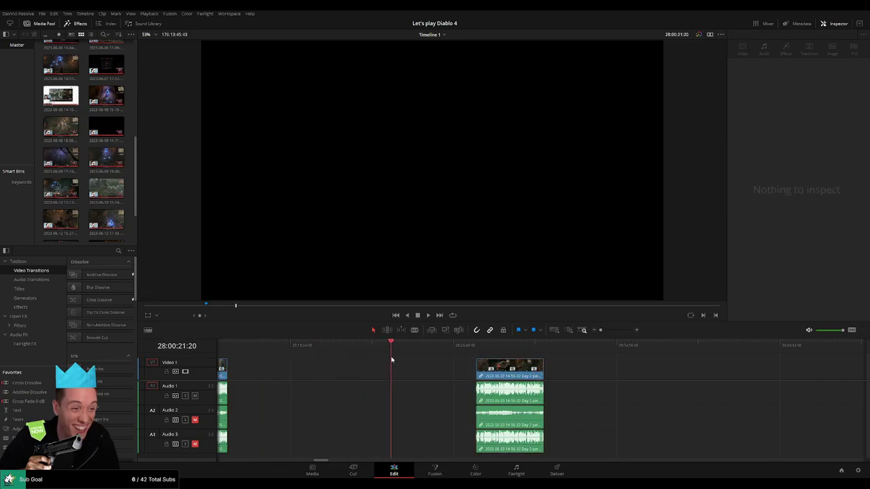
pyautogui.scroll(5, 392, 359)
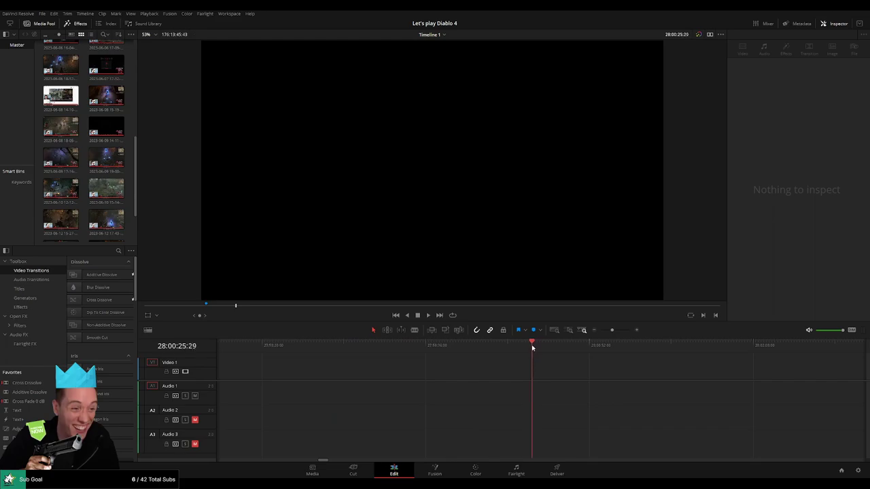
pyautogui.moveTo(532, 348); pyautogui.dragTo(478, 355)
pyautogui.press('Left')
pyautogui.press('Left')
pyautogui.press('Left')
pyautogui.press('Left')
pyautogui.press('Left')
pyautogui.press('Left')
pyautogui.press('Left')
pyautogui.press('Left')
pyautogui.press('Left')
pyautogui.press('Left')
pyautogui.press('Left')
pyautogui.press('Left')
pyautogui.press('Left')
pyautogui.press('Left')
pyautogui.press('Left')
pyautogui.press('Left')
pyautogui.press('Left')
pyautogui.press('Left')
pyautogui.press('Left')
pyautogui.press('Left')
pyautogui.press('Left')
pyautogui.press('Left')
pyautogui.press('Left')
pyautogui.press('Left')
pyautogui.moveTo(612, 330); pyautogui.dragTo(600, 331)
pyautogui.hscroll(8, 583, 361)
pyautogui.moveTo(450, 370); pyautogui.dragTo(364, 370)
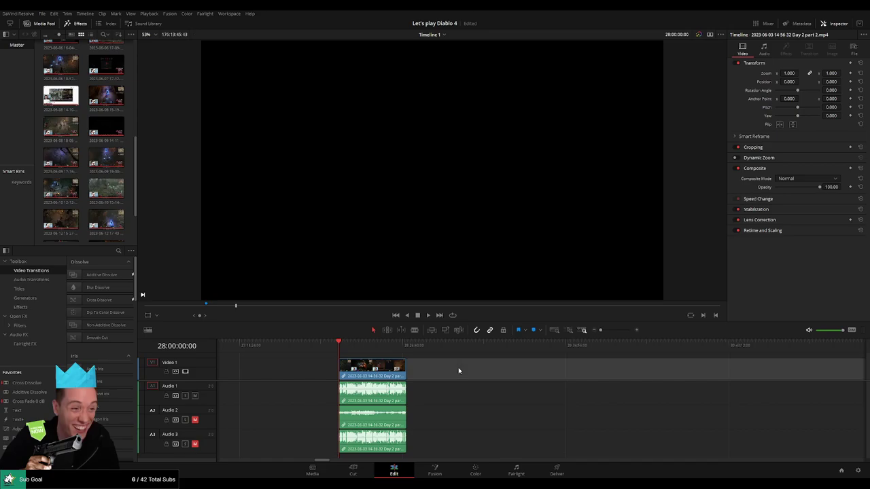
# Move the Day 2 part 3 recording back so it starts right where the Day 2 part 2 clip ends at 28:28:23:11.
pyautogui.hscroll(2, 370, 366)
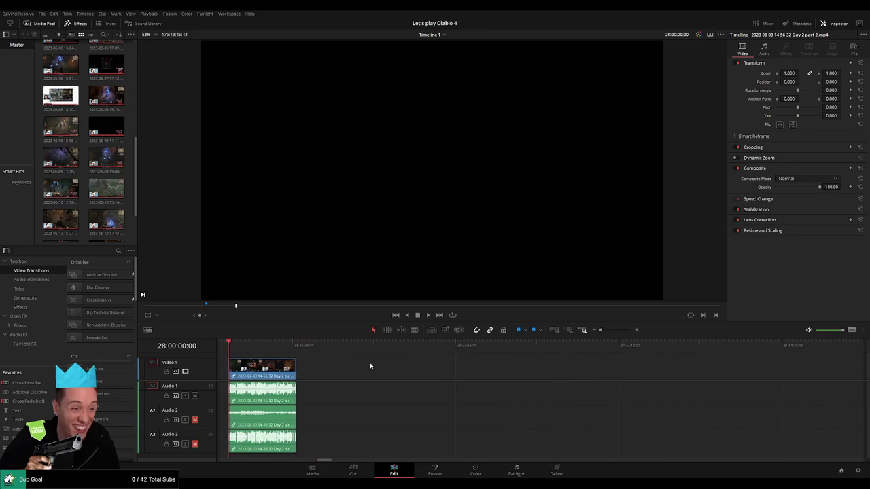
pyautogui.click(293, 347)
pyautogui.hscroll(-2, 365, 367)
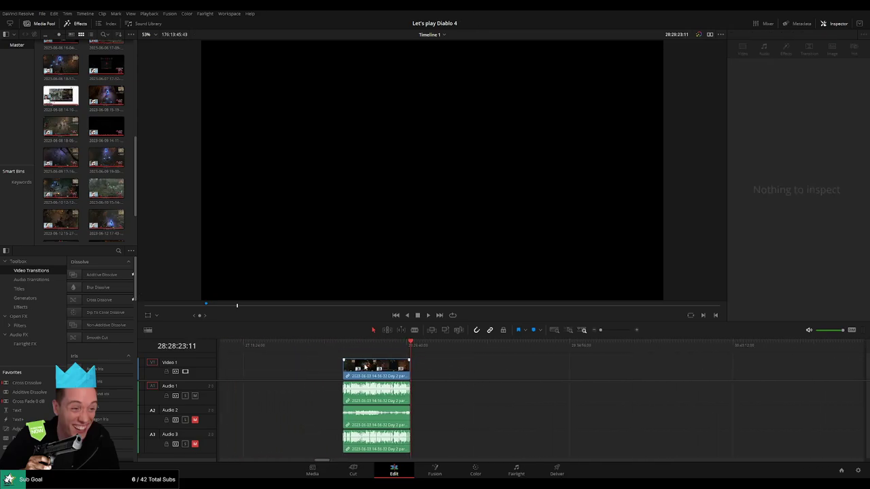
pyautogui.click(408, 348)
pyautogui.scroll(-2, 634, 378)
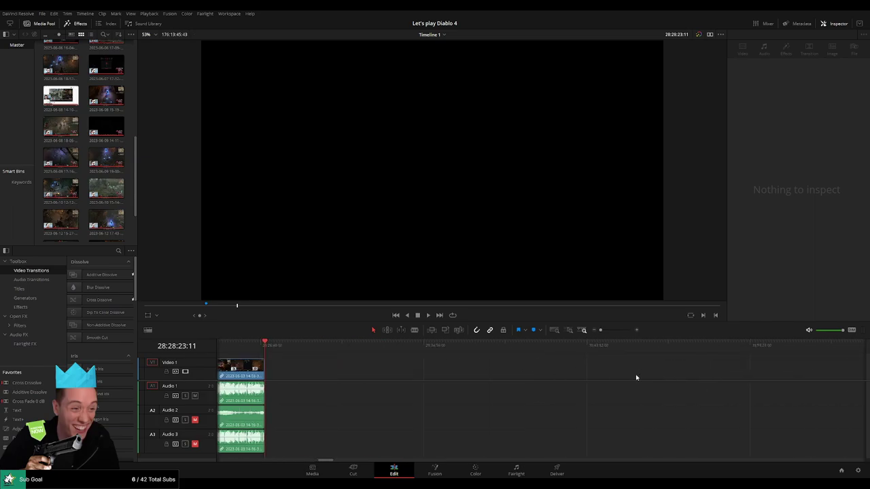
pyautogui.hscroll(3, 543, 378)
pyautogui.hscroll(-8, 578, 379)
pyautogui.hscroll(2, 636, 371)
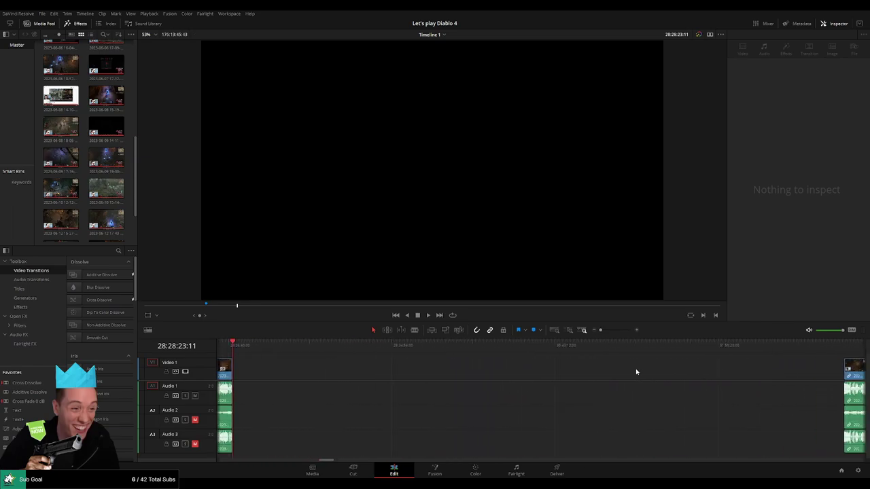
pyautogui.moveTo(829, 371); pyautogui.dragTo(383, 371)
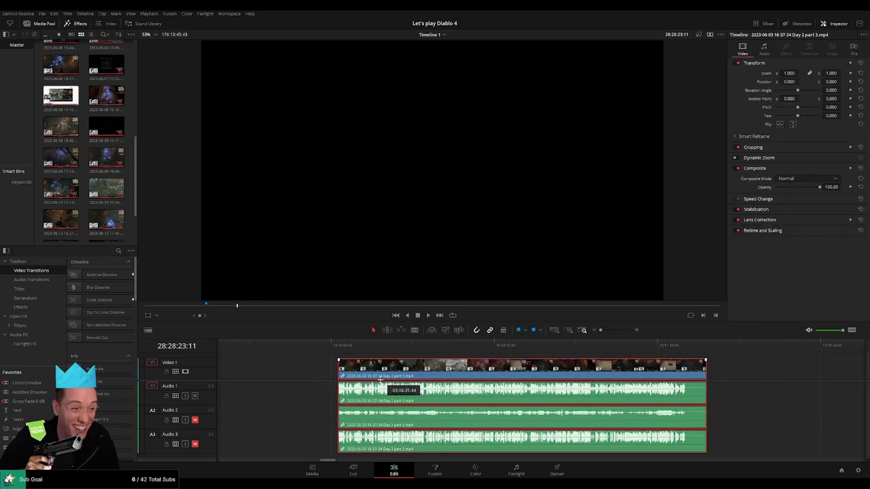
pyautogui.click(268, 368)
pyautogui.hscroll(-3, 387, 369)
pyautogui.moveTo(636, 374); pyautogui.dragTo(470, 375)
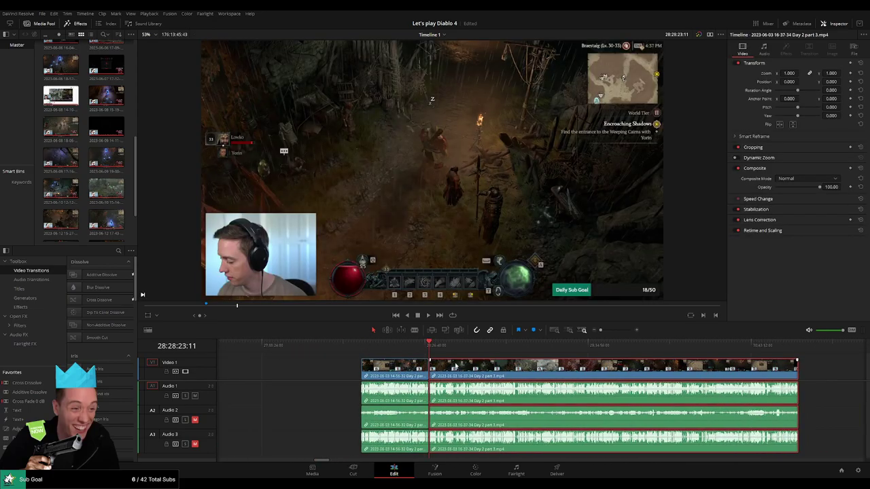
# Add half-second transitions on the video and all audio tracks where Day 2 part 2 meets part 3, and preview the join.
pyautogui.scroll(4, 570, 374)
pyautogui.scroll(3, 570, 374)
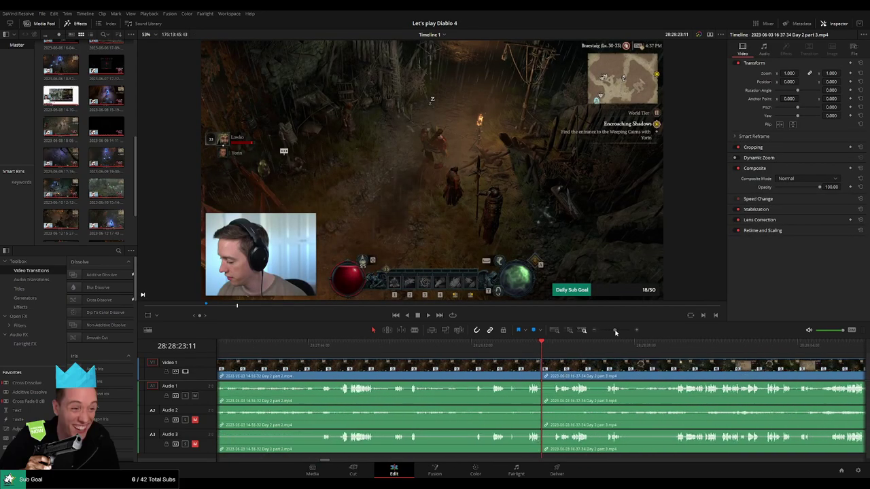
pyautogui.click(452, 350)
pyautogui.press('space')
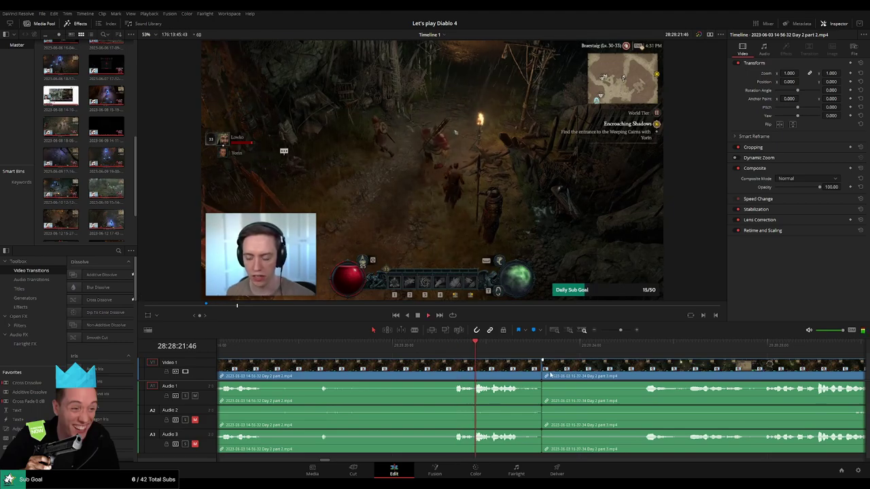
pyautogui.click(541, 370)
pyautogui.hotkey('ctrl', 't')
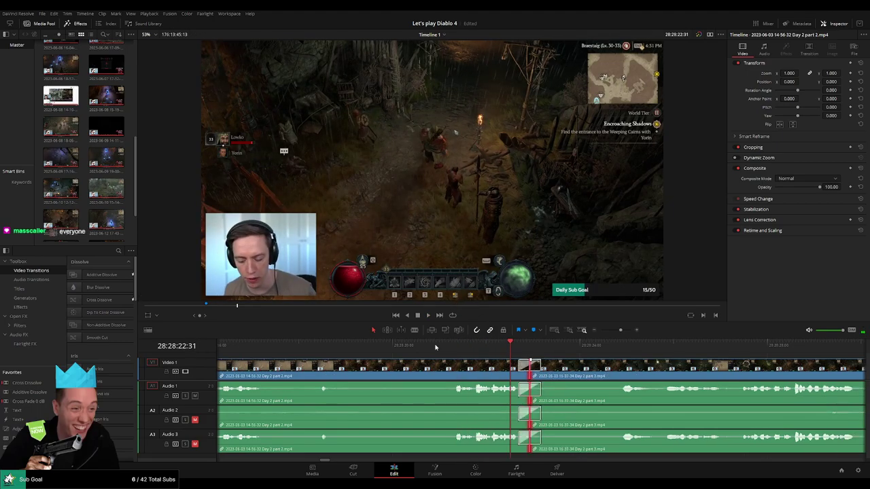
pyautogui.click(431, 345)
pyautogui.press('space')
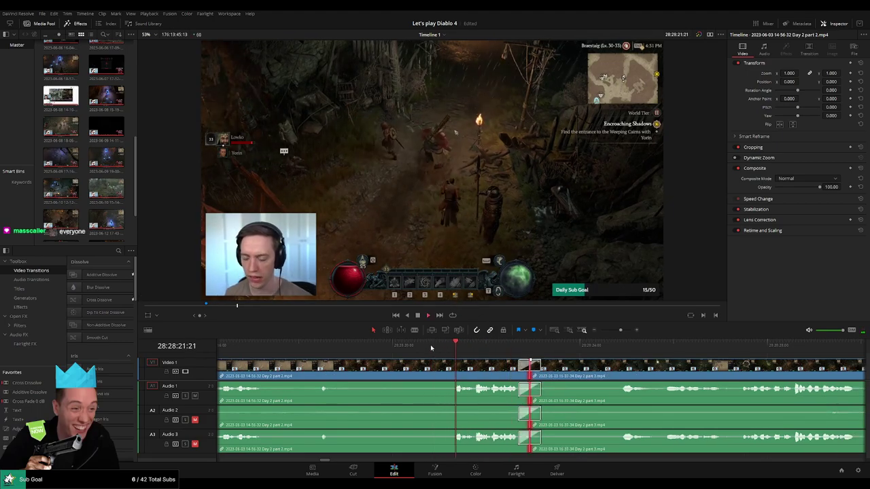
# Review the Day 2 part 3 footage between about 28:52:11 and 28:52:21 for a pause suitable as the next cut.
pyautogui.moveTo(620, 330); pyautogui.dragTo(599, 329)
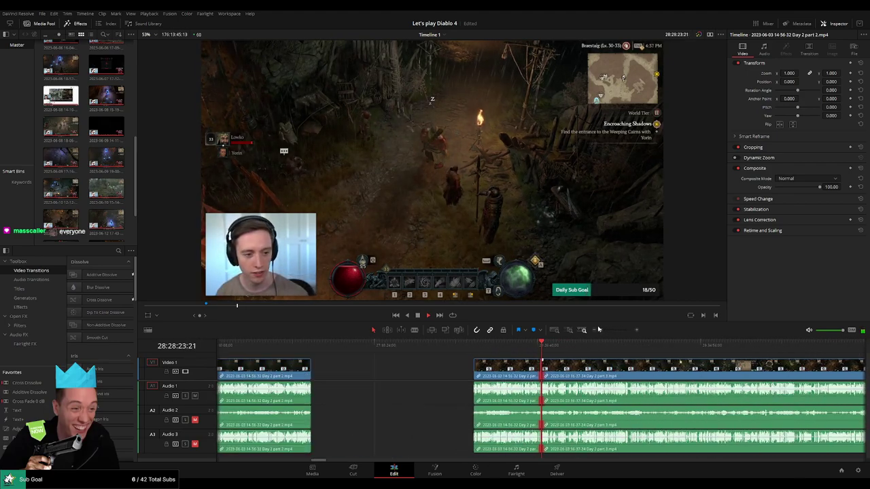
pyautogui.moveTo(572, 357); pyautogui.dragTo(359, 351)
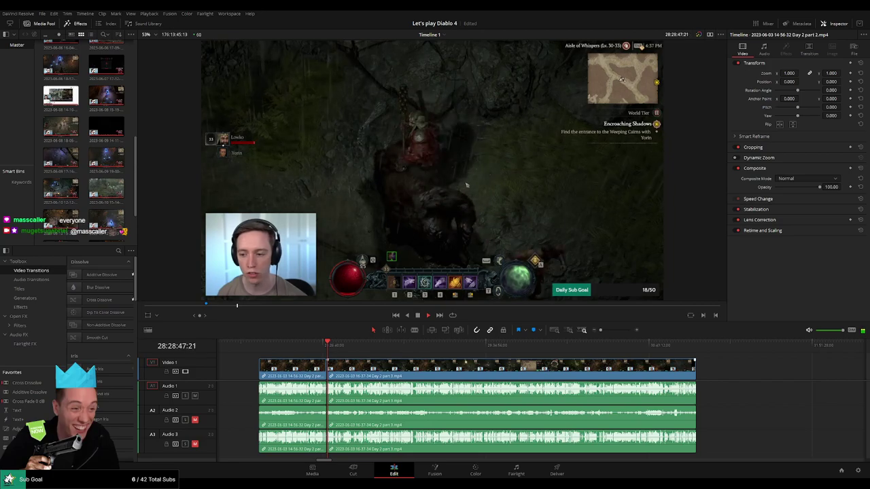
pyautogui.hscroll(3, 299, 360)
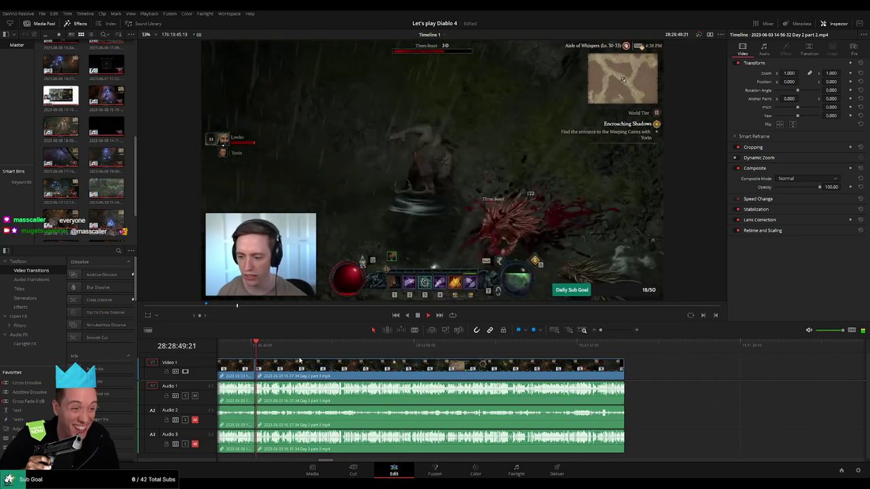
pyautogui.hscroll(-1, 309, 359)
pyautogui.moveTo(290, 349); pyautogui.dragTo(337, 351)
pyautogui.press('space')
pyautogui.scroll(5, 339, 352)
pyautogui.scroll(3, 512, 367)
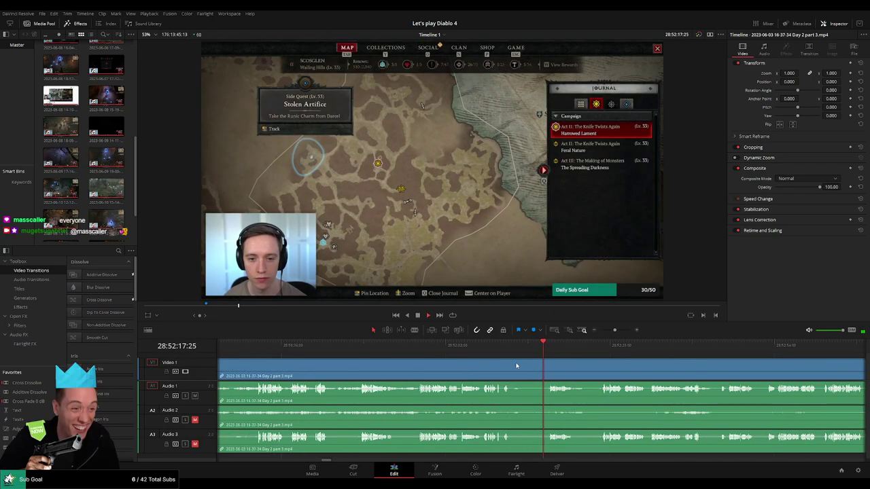
pyautogui.click(493, 346)
pyautogui.hscroll(4, 469, 357)
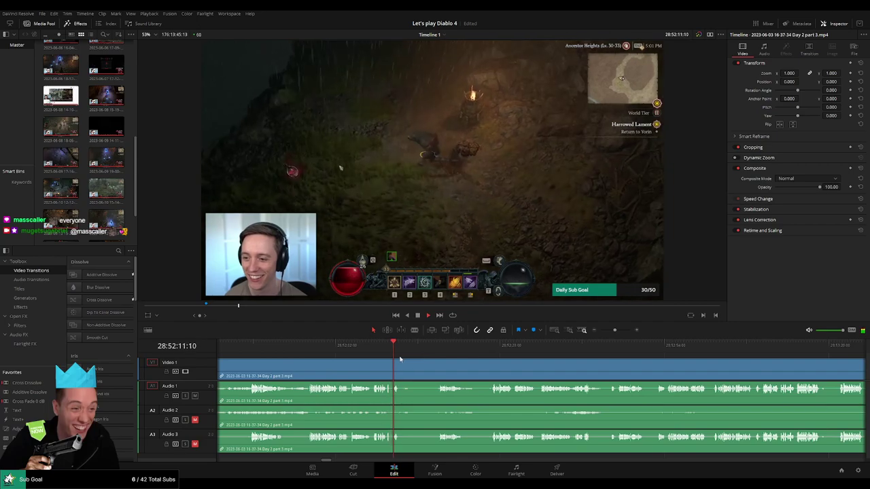
pyautogui.moveTo(429, 346); pyautogui.dragTo(437, 344)
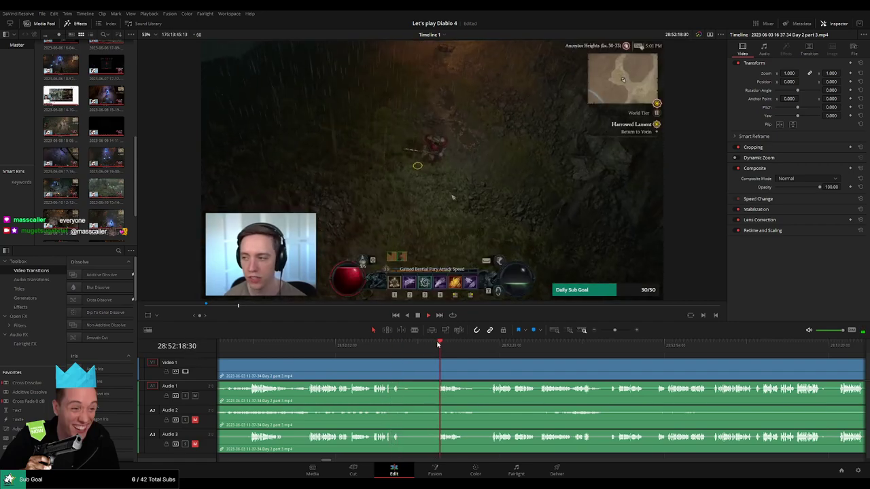
pyautogui.hscroll(-3, 435, 367)
pyautogui.scroll(2, 491, 373)
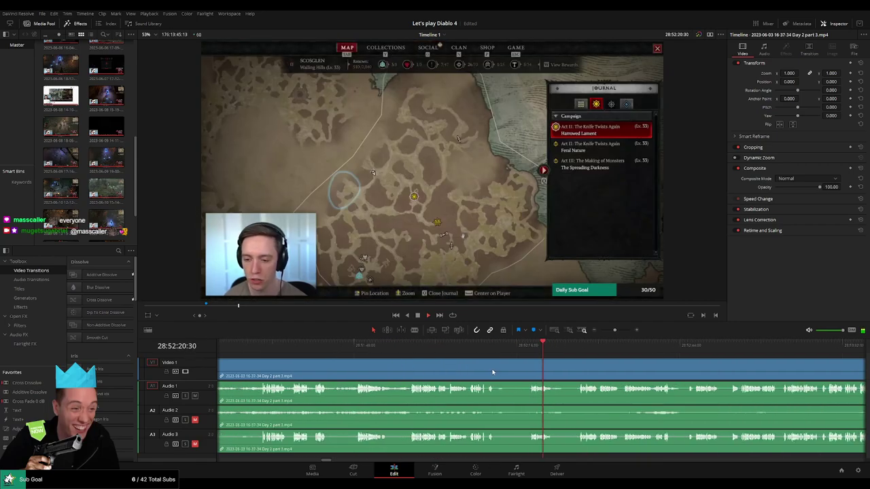
pyautogui.moveTo(615, 330); pyautogui.dragTo(619, 331)
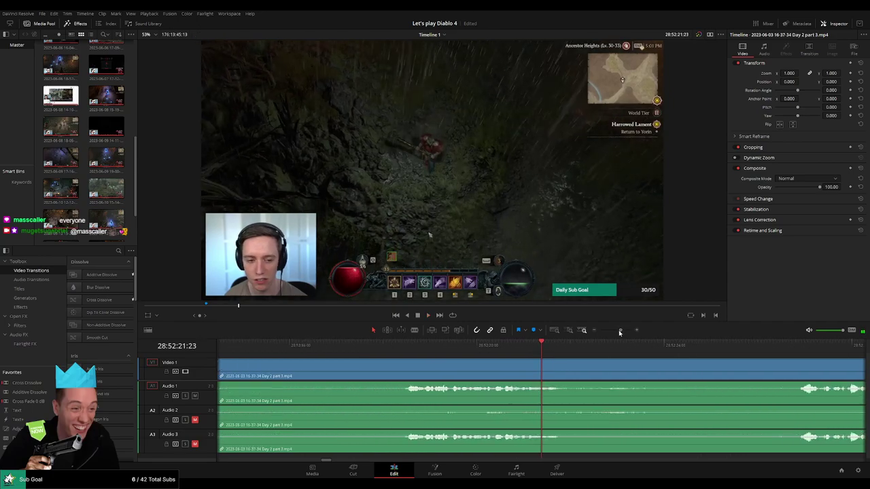
# Split the Day 2 part 3 clip at 28:52:17:30 and fade out about the last second before the cut on the video and Audio 1.
pyautogui.click(408, 345)
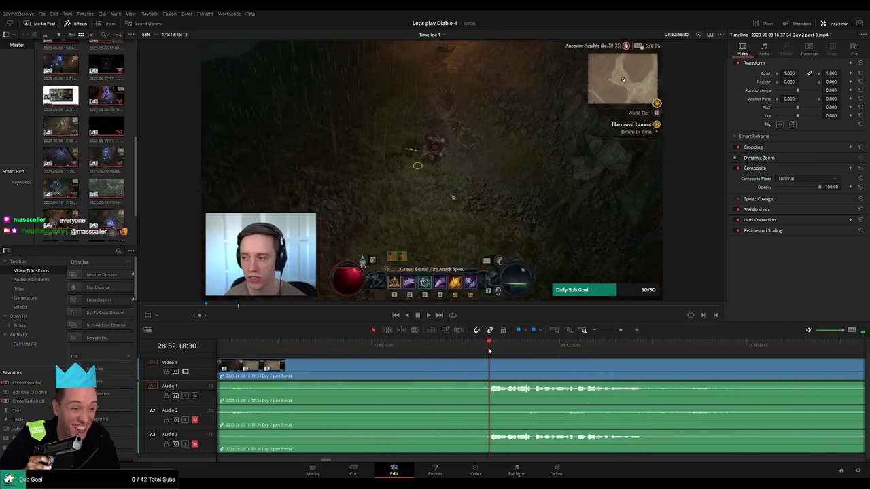
pyautogui.moveTo(488, 350); pyautogui.dragTo(410, 365)
pyautogui.hotkey('ctrl', 'b')
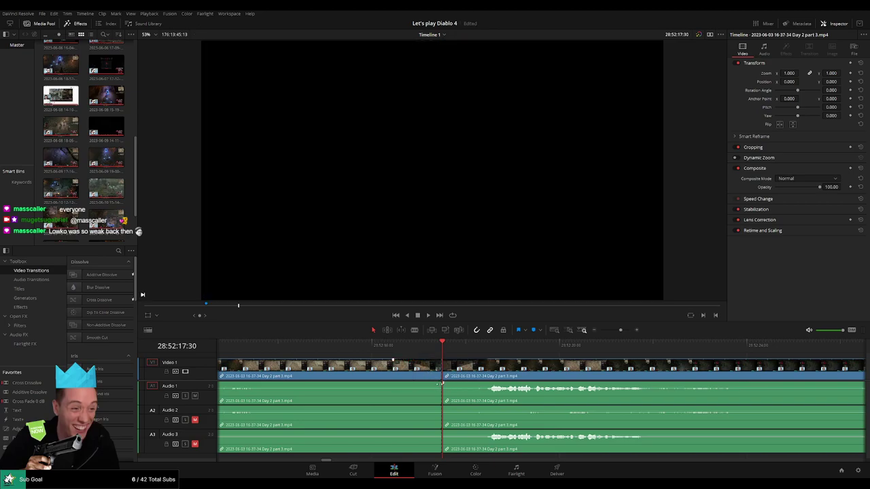
pyautogui.moveTo(440, 384); pyautogui.dragTo(394, 384)
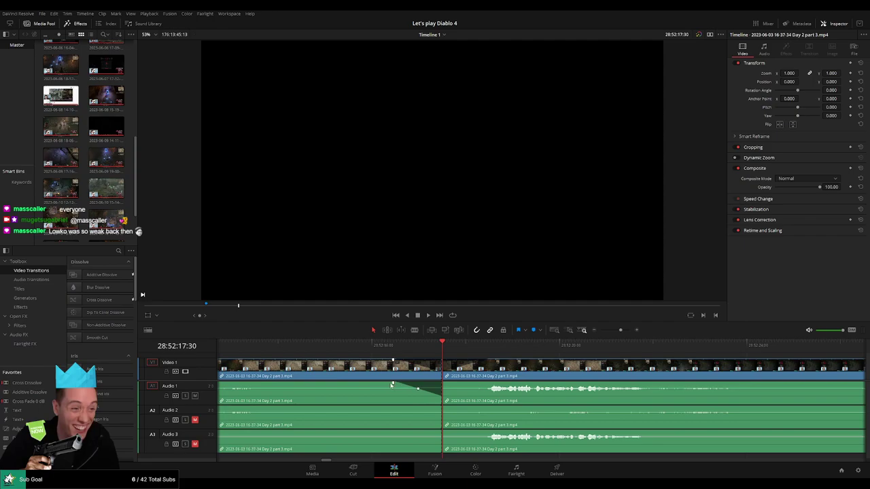
# Fade in the first second after the 28:52:17:30 cut on video and all audio tracks, and fade out Audio 2 and Audio 3 before it.
pyautogui.moveTo(491, 346); pyautogui.dragTo(502, 348)
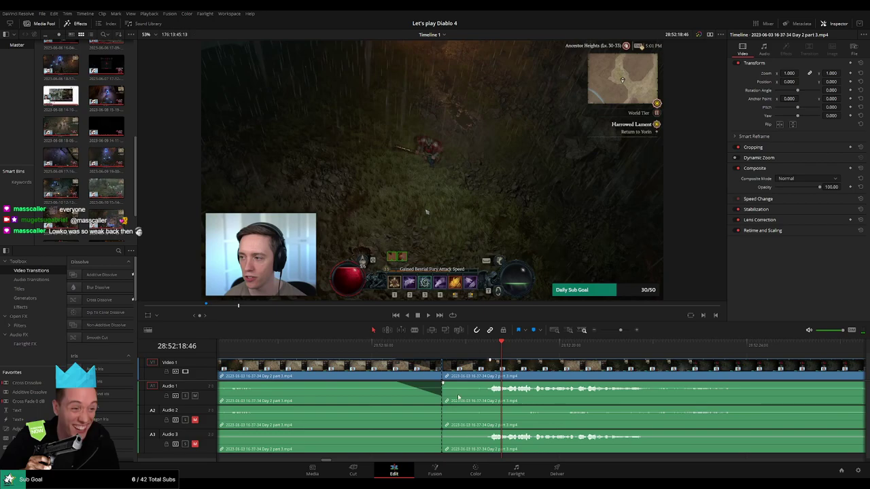
pyautogui.press('Up')
pyautogui.moveTo(443, 383); pyautogui.dragTo(489, 385)
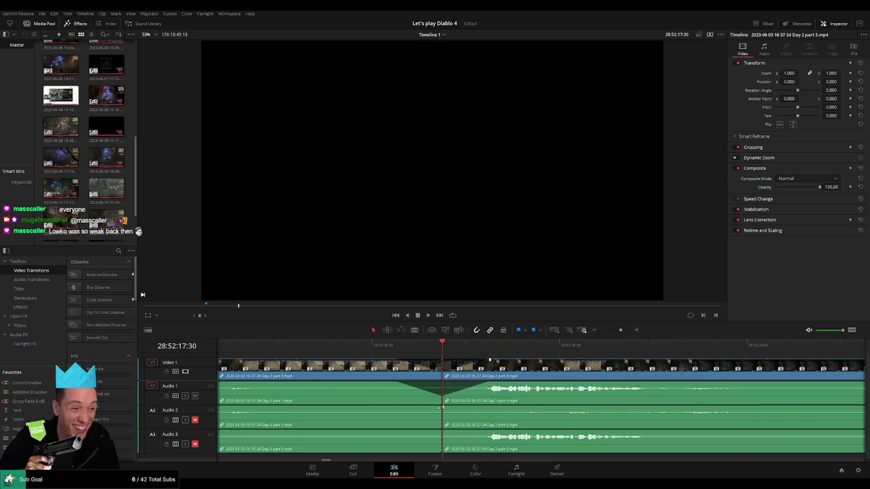
pyautogui.moveTo(443, 407); pyautogui.dragTo(489, 408)
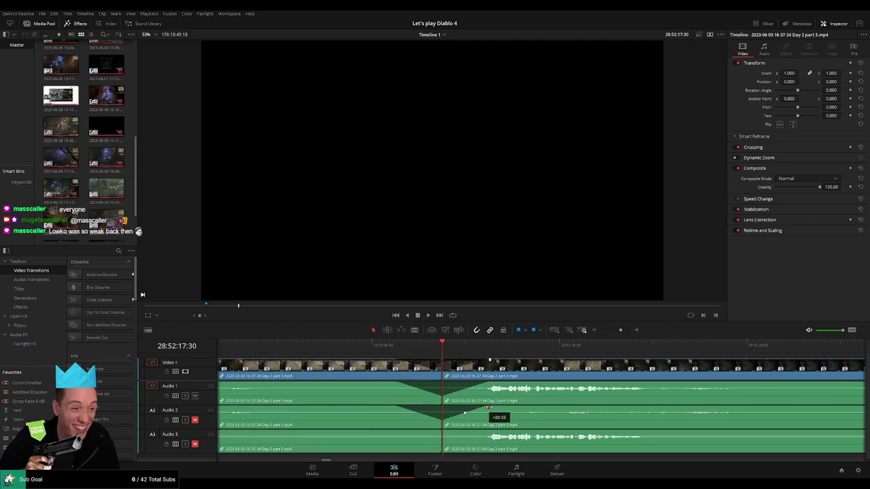
pyautogui.moveTo(440, 431); pyautogui.dragTo(486, 430)
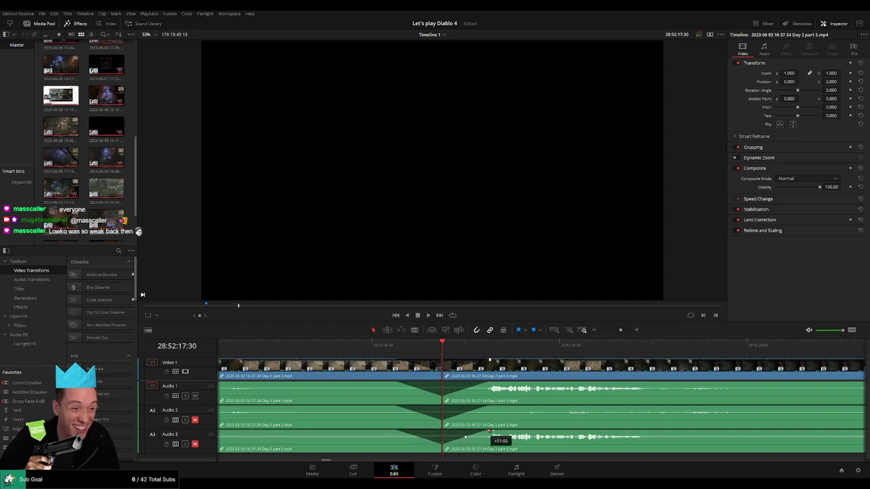
pyautogui.press('space')
pyautogui.press('space')
# Move the part of the Day 2 part 3 clip after the cut so it starts at 30:00:00:00.
pyautogui.moveTo(620, 330); pyautogui.dragTo(600, 331)
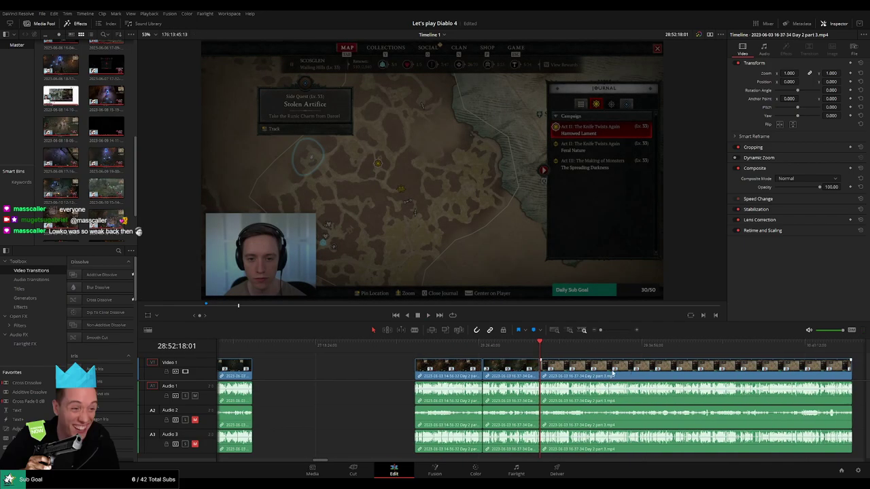
pyautogui.moveTo(612, 373); pyautogui.dragTo(552, 374)
pyautogui.press('Home')
pyautogui.click(367, 347)
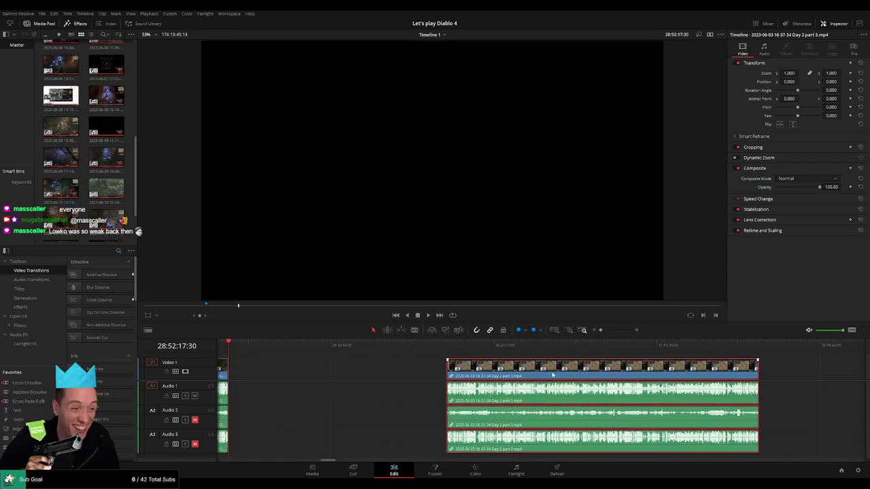
pyautogui.click(331, 366)
pyautogui.moveTo(240, 350); pyautogui.dragTo(549, 351)
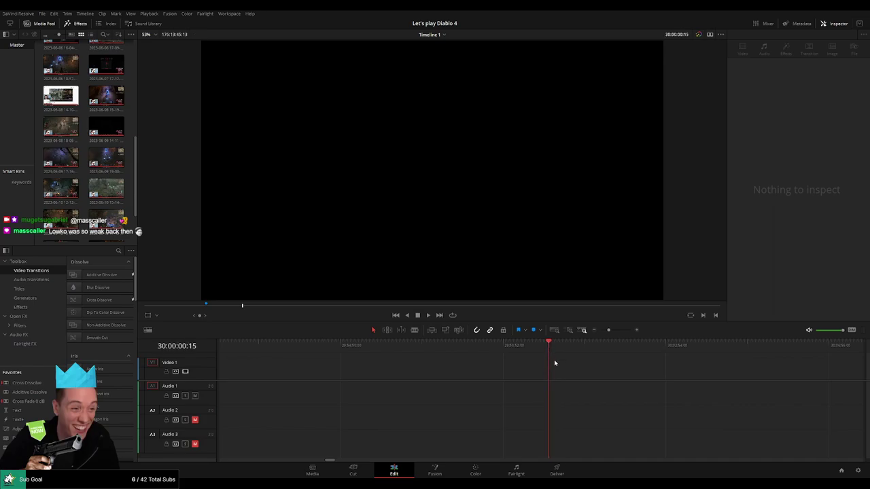
pyautogui.click(600, 331)
pyautogui.moveTo(627, 373); pyautogui.dragTo(571, 372)
pyautogui.click(518, 373)
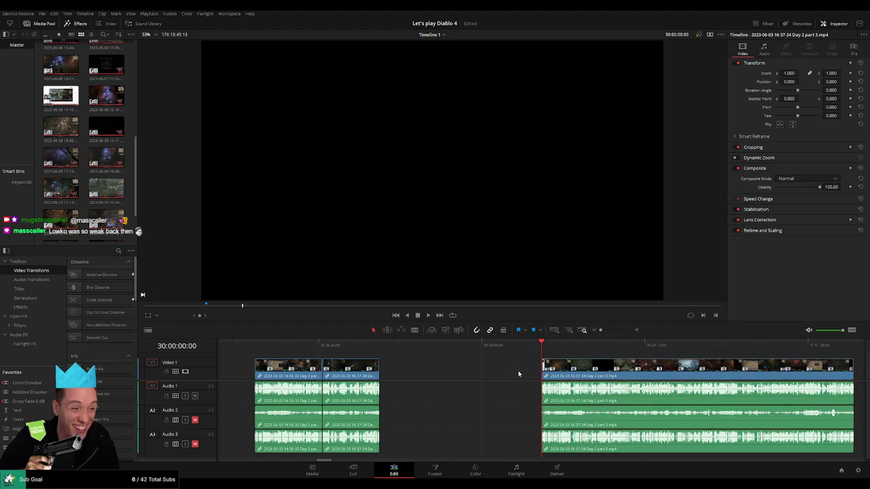
# Play back the opening of the Day 2 part 3 episode that starts at 30:00:00:00.
pyautogui.moveTo(518, 374); pyautogui.dragTo(349, 366)
pyautogui.press('space')
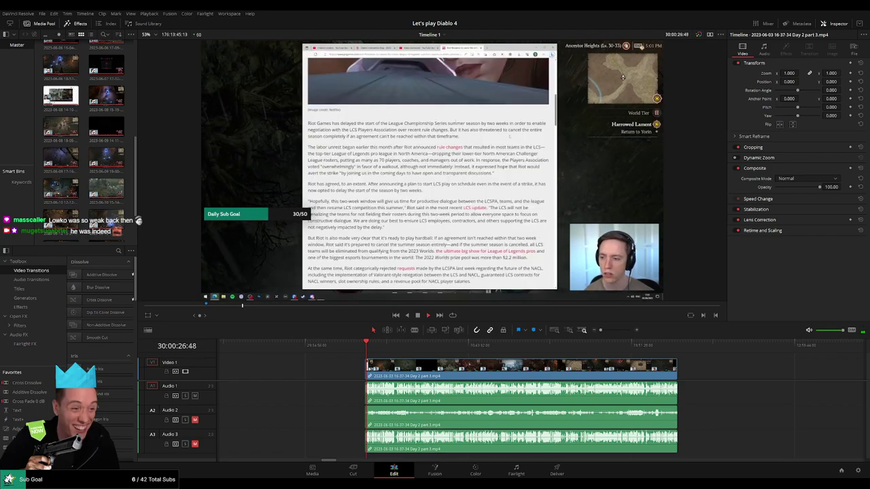
pyautogui.click(194, 419)
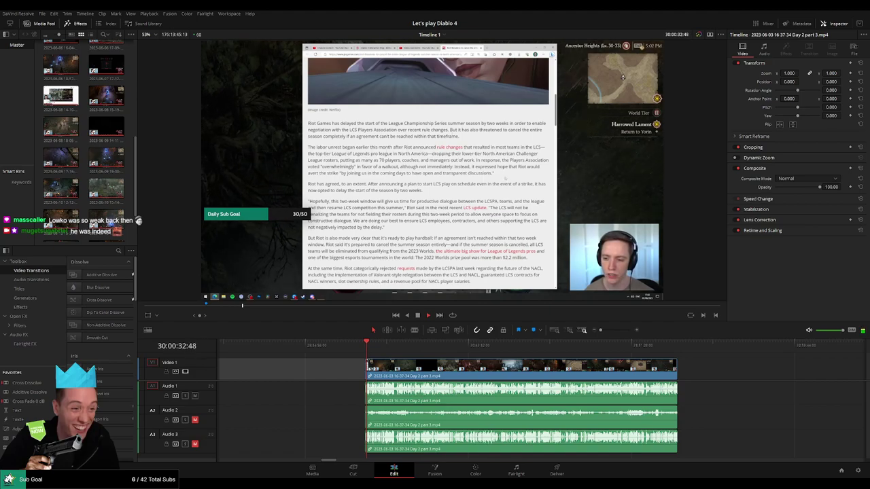
# Review the Day 2 part 3 footage between about 30:51:58 and 30:52:22 for a pause suitable as the next cut.
pyautogui.moveTo(340, 372); pyautogui.dragTo(412, 351)
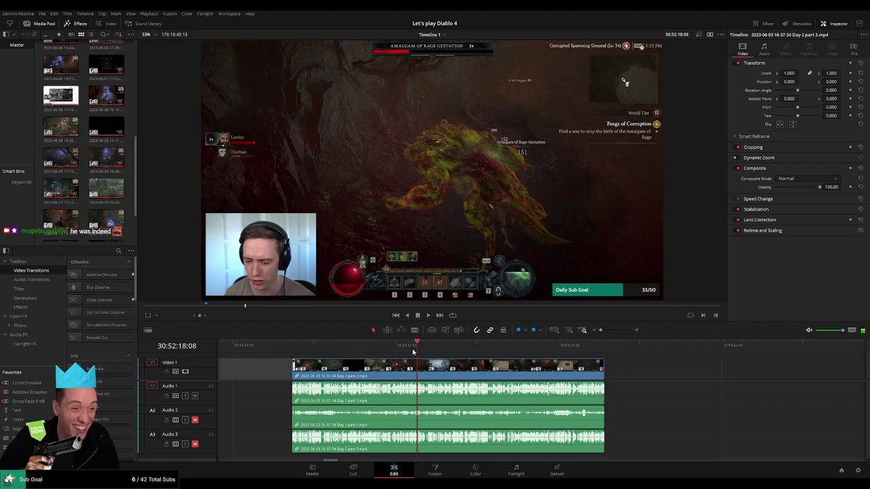
pyautogui.press('space')
pyautogui.scroll(3, 542, 363)
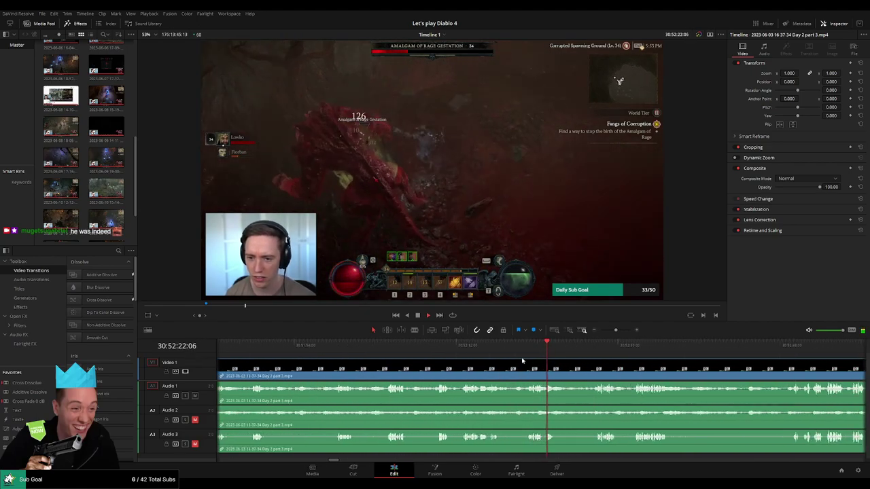
pyautogui.click(342, 354)
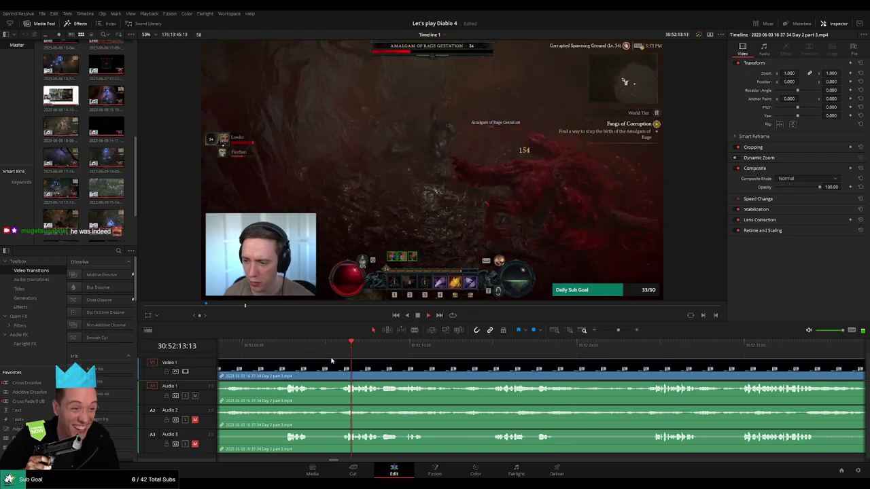
pyautogui.hscroll(-2, 434, 360)
pyautogui.click(399, 351)
pyautogui.hscroll(-2, 420, 367)
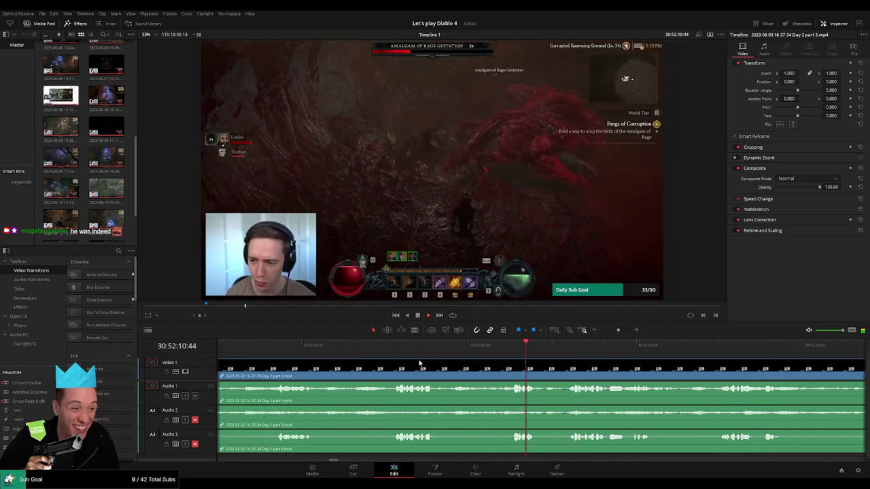
pyautogui.click(416, 362)
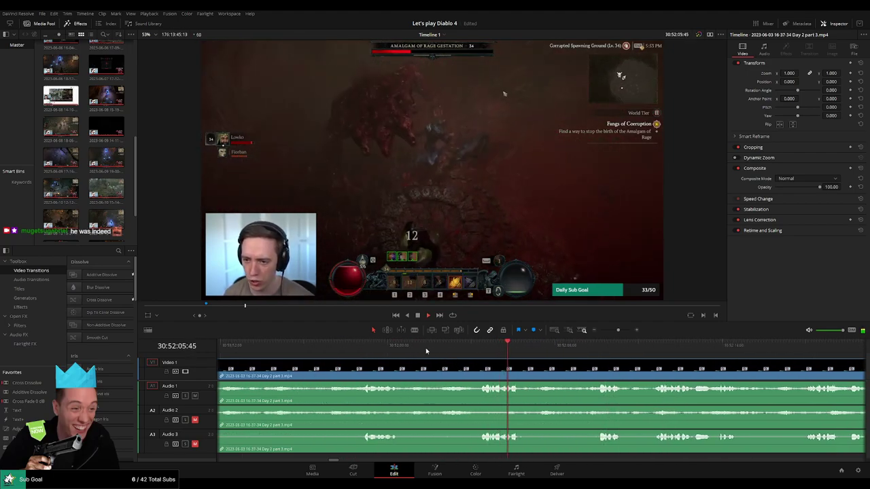
pyautogui.click(428, 352)
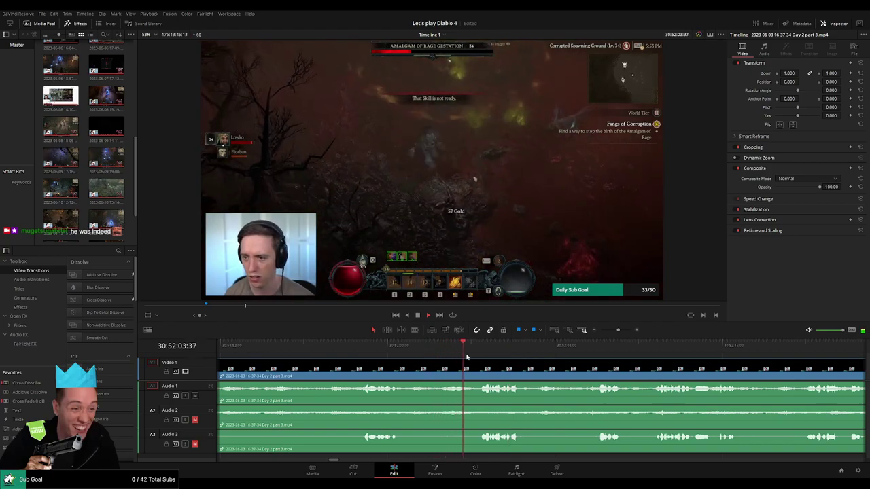
pyautogui.click(388, 353)
pyautogui.click(361, 353)
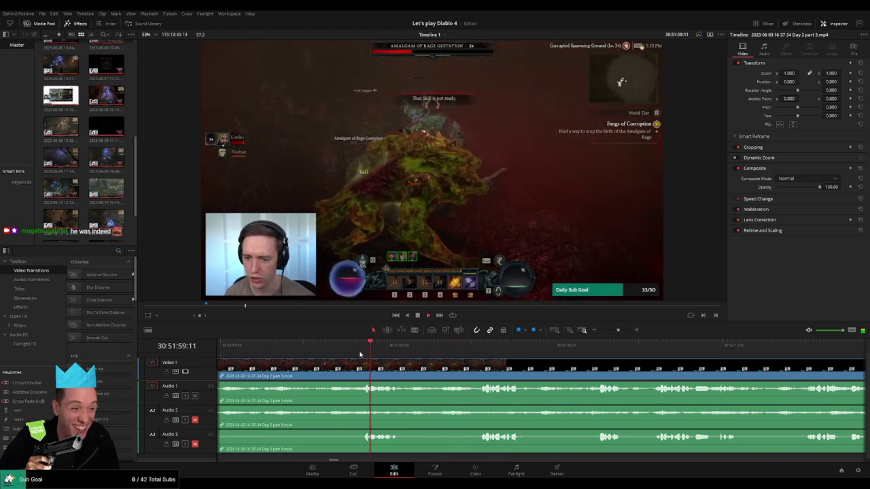
# Split the Day 2 part 3 clip at 30:52:02:20 and fade the video out before and in after the cut, about one second each.
pyautogui.moveTo(435, 350); pyautogui.dragTo(465, 361)
pyautogui.click(440, 367)
pyautogui.press('a')
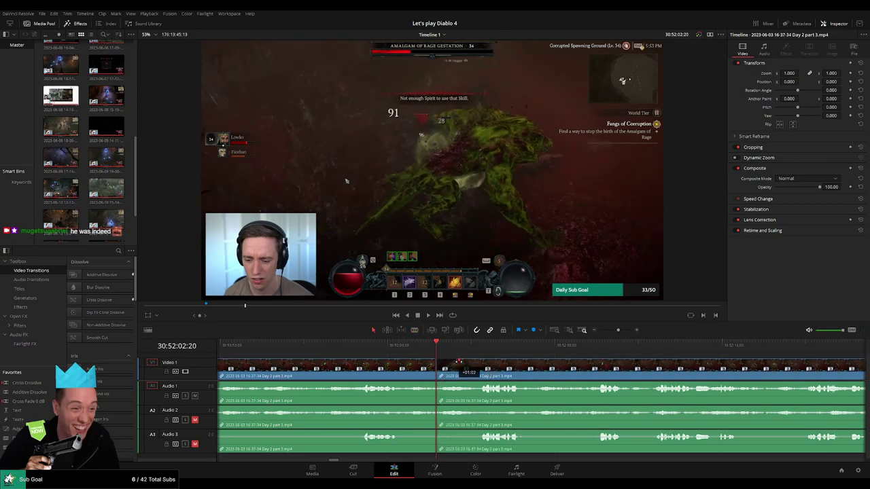
pyautogui.moveTo(435, 364); pyautogui.dragTo(414, 366)
pyautogui.scroll(3, 402, 370)
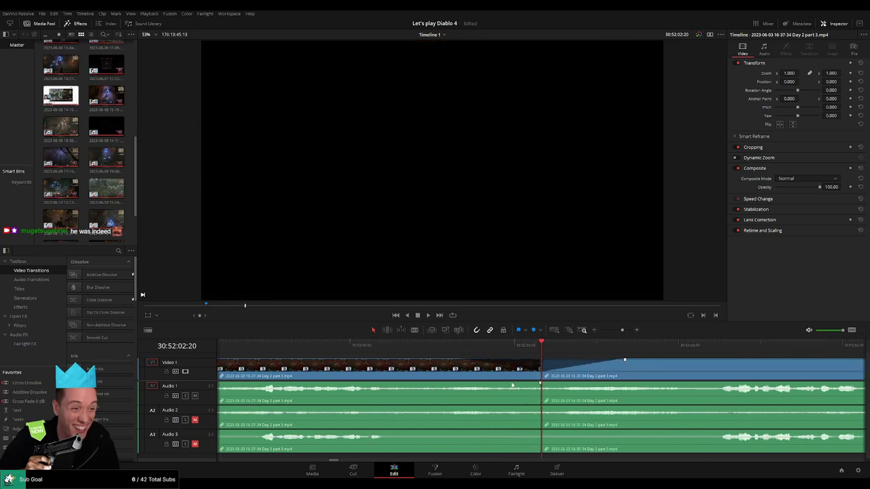
# Fade Audio 1, Audio 2 and Audio 3 out before and in after the 30:52:02:20 cut, over about one second each.
pyautogui.moveTo(539, 385); pyautogui.dragTo(473, 385)
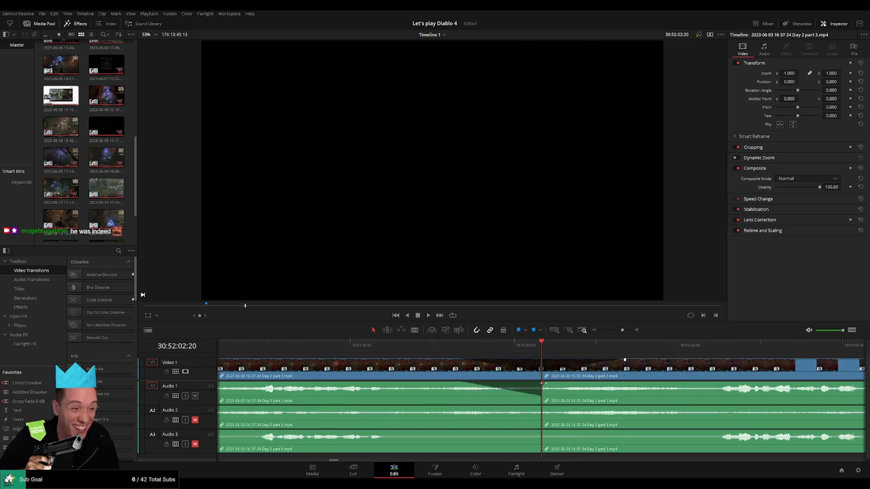
pyautogui.moveTo(537, 385); pyautogui.dragTo(614, 386)
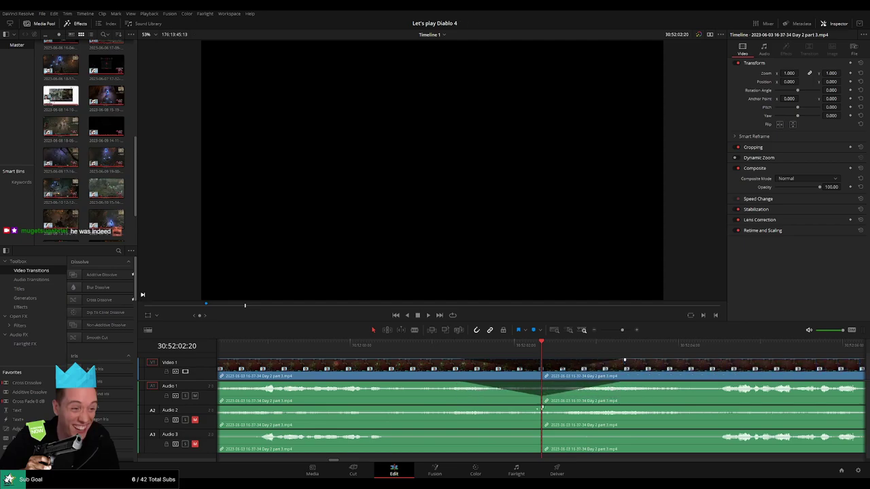
pyautogui.moveTo(539, 409); pyautogui.dragTo(479, 408)
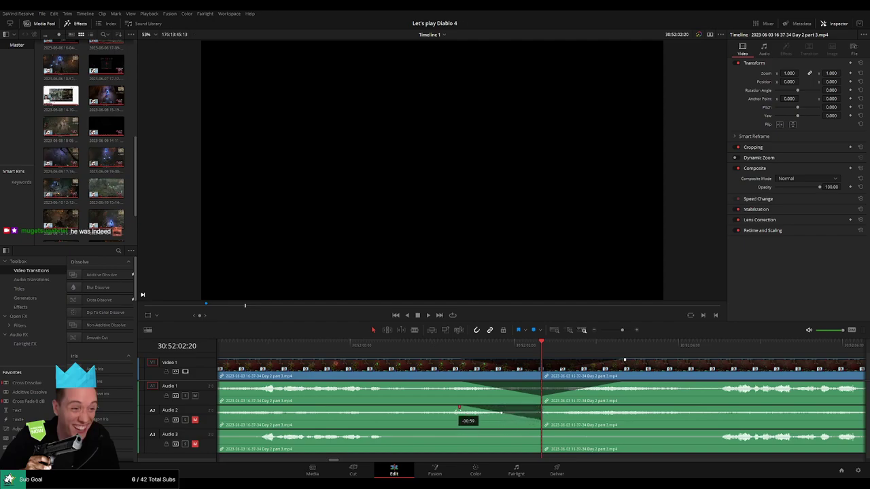
pyautogui.moveTo(542, 409); pyautogui.dragTo(604, 408)
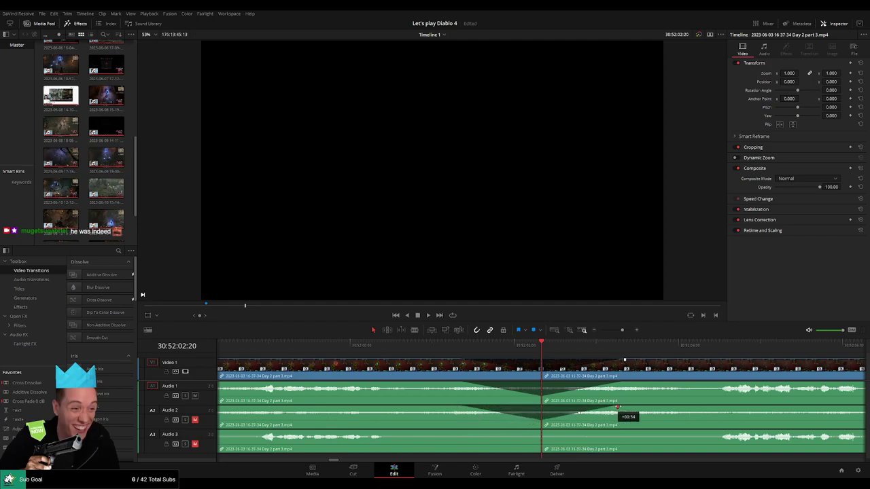
pyautogui.click(627, 409)
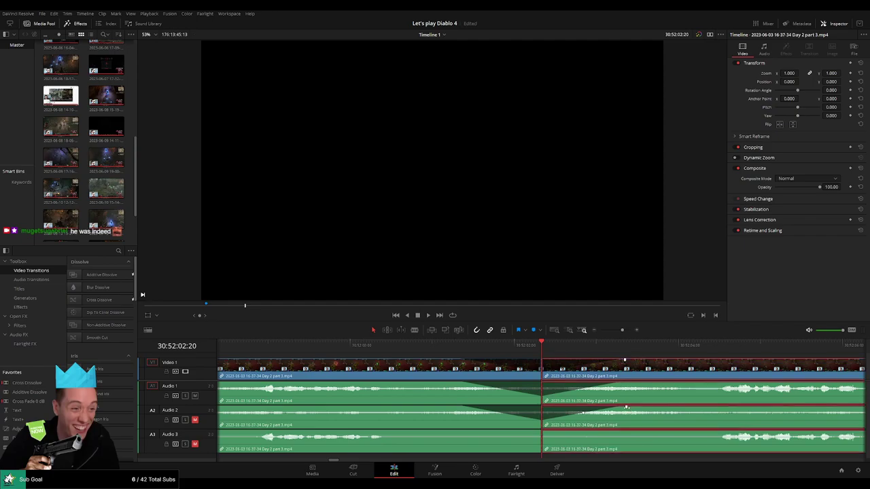
pyautogui.moveTo(624, 408); pyautogui.dragTo(625, 408)
pyautogui.moveTo(582, 356); pyautogui.dragTo(539, 359)
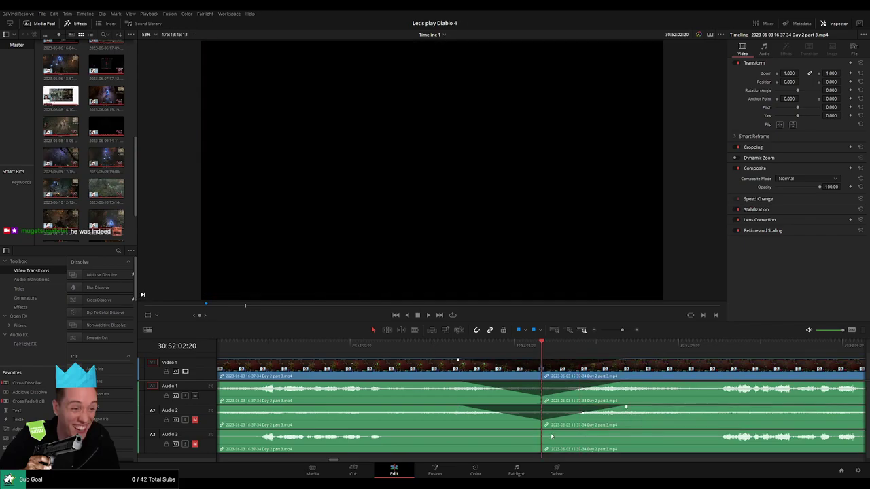
pyautogui.moveTo(541, 431); pyautogui.dragTo(460, 432)
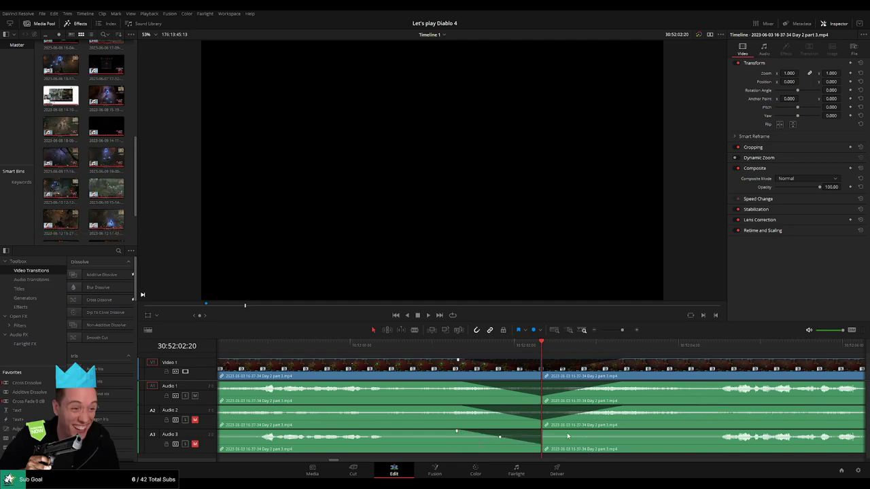
pyautogui.moveTo(542, 431); pyautogui.dragTo(617, 432)
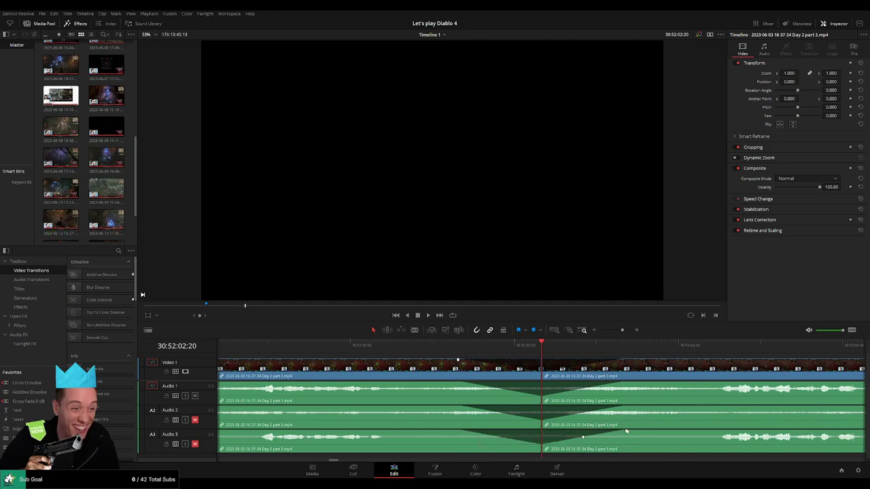
# Move the part of the Day 2 part 3 clip after the 30:52:02:20 cut so it starts at 32:00:00:00.
pyautogui.moveTo(622, 330); pyautogui.dragTo(578, 334)
pyautogui.moveTo(651, 379); pyautogui.dragTo(541, 371)
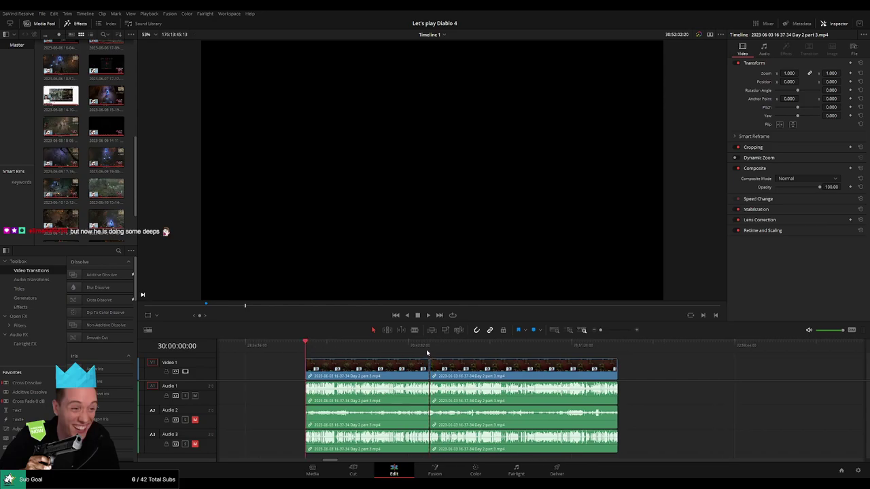
pyautogui.hscroll(3, 530, 372)
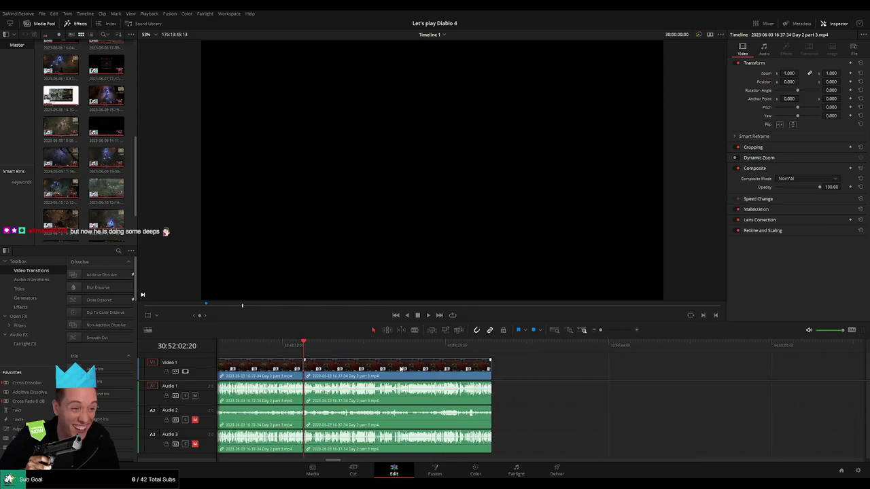
pyautogui.moveTo(401, 369); pyautogui.dragTo(610, 368)
pyautogui.click(381, 370)
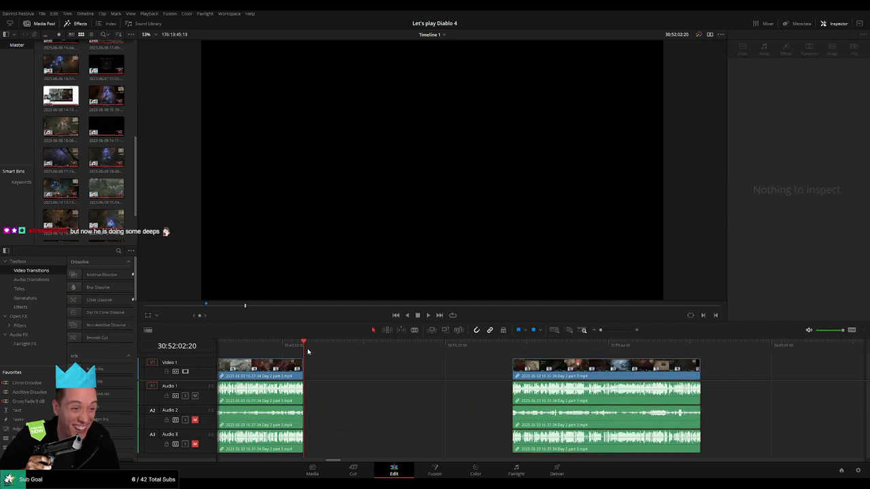
pyautogui.moveTo(312, 346); pyautogui.dragTo(431, 364)
pyautogui.moveTo(564, 375); pyautogui.dragTo(409, 352)
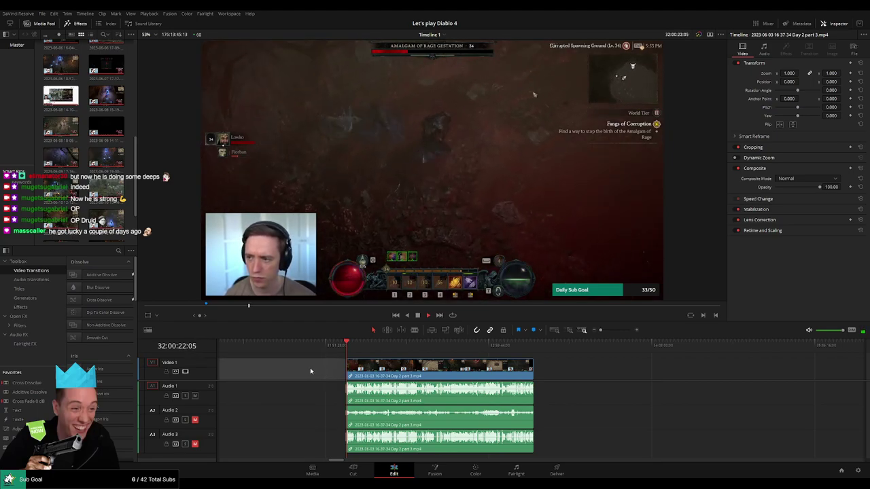
# Review the moved Day 2 part 3 footage, especially between about 32:51:47 and 32:52:25, for a pause suitable as the next cut.
pyautogui.moveTo(320, 377); pyautogui.dragTo(247, 366)
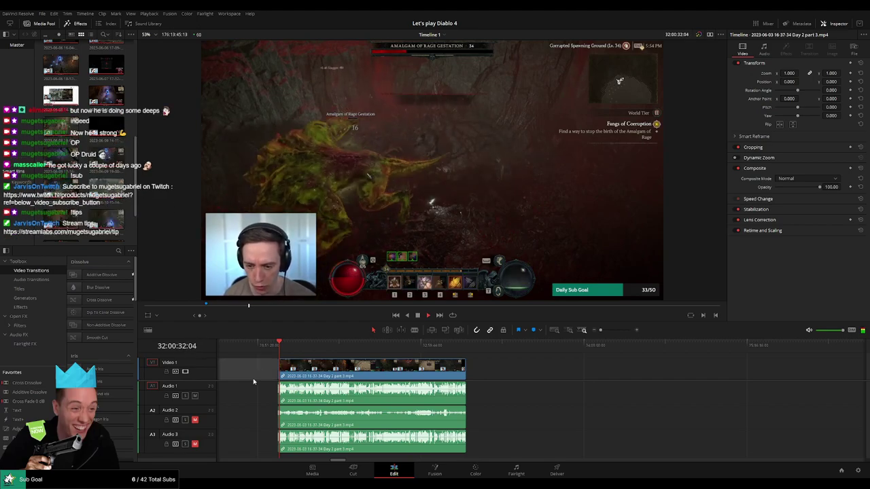
pyautogui.moveTo(251, 371); pyautogui.dragTo(244, 371)
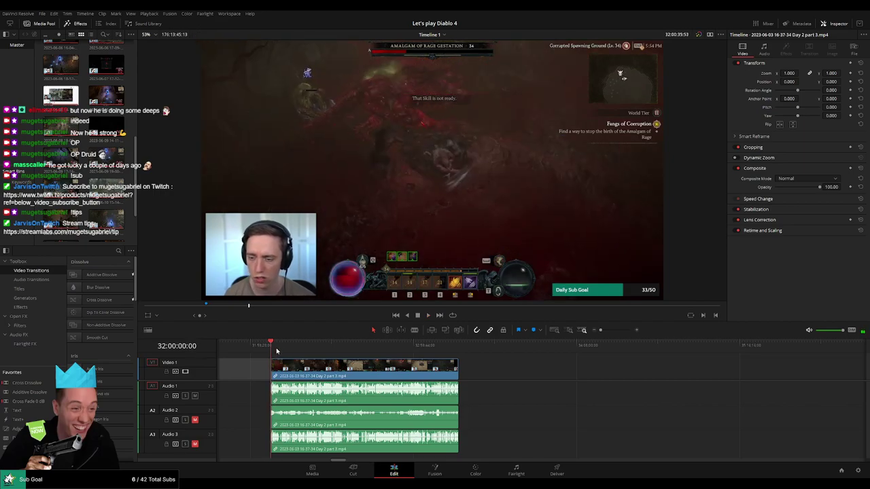
pyautogui.moveTo(277, 350); pyautogui.dragTo(393, 350)
pyautogui.scroll(6, 401, 349)
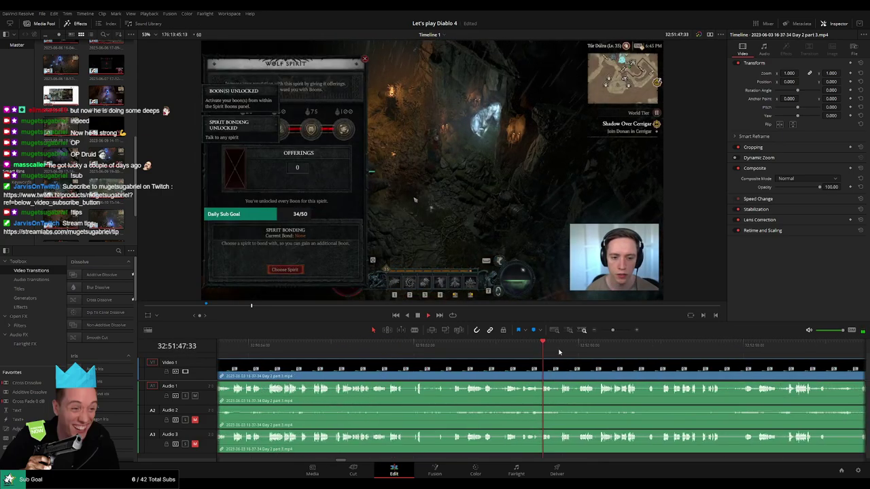
pyautogui.moveTo(561, 351); pyautogui.dragTo(444, 356)
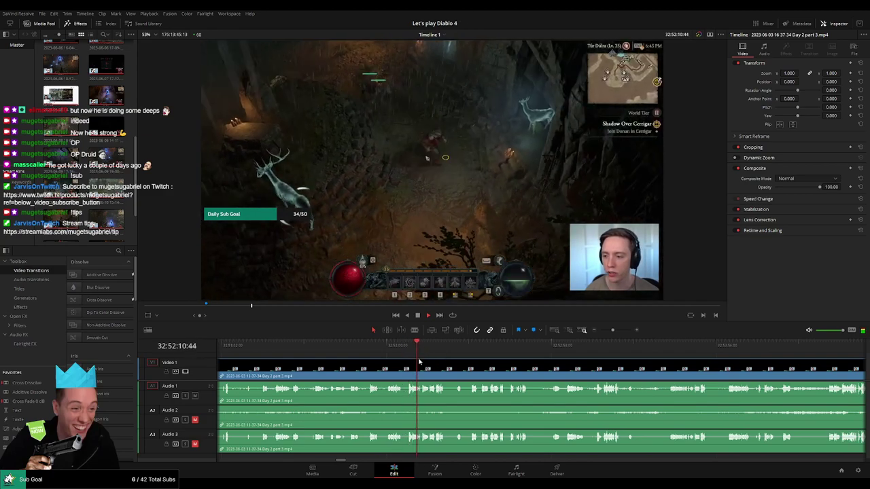
pyautogui.scroll(2, 435, 359)
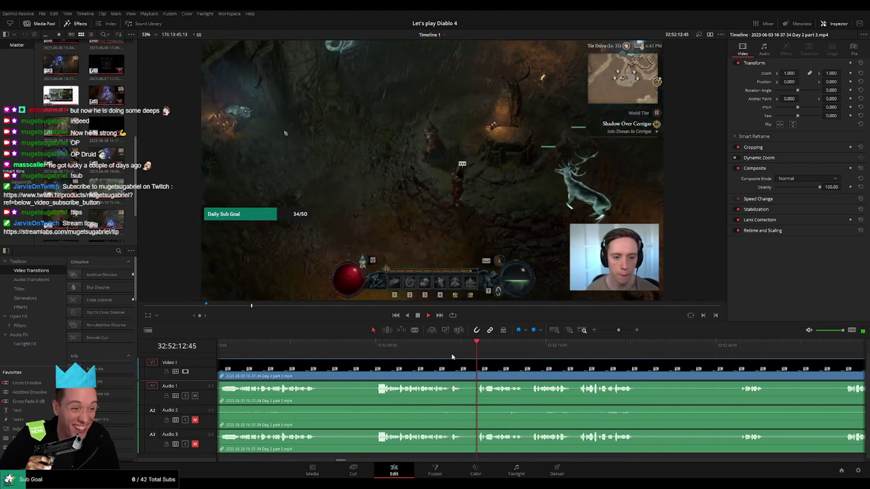
pyautogui.hscroll(1, 452, 356)
pyautogui.click(491, 345)
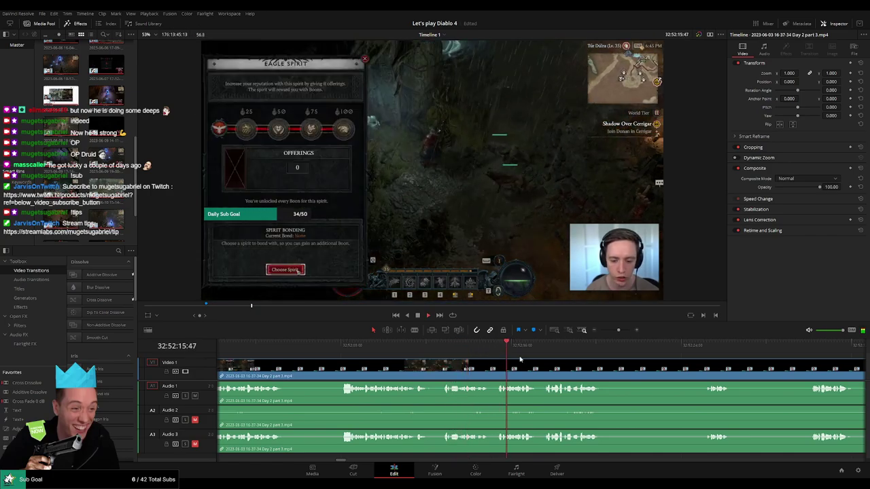
pyautogui.hscroll(3, 504, 359)
pyautogui.click(431, 345)
pyautogui.click(586, 346)
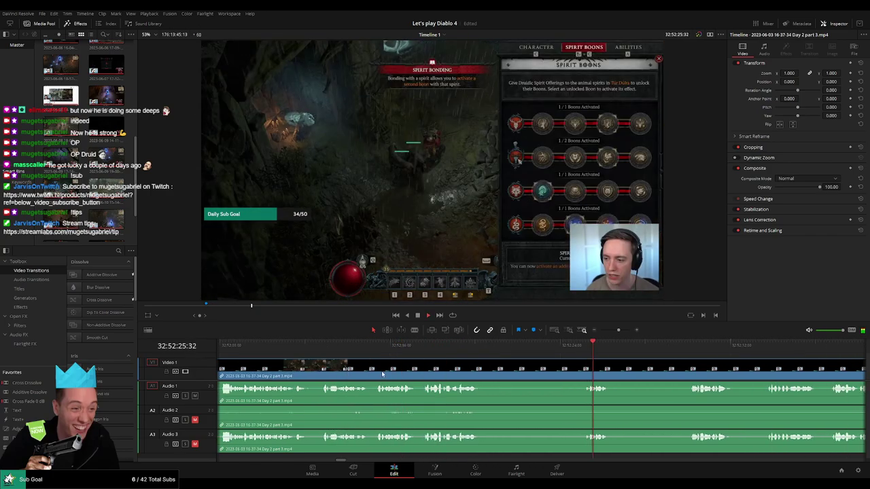
pyautogui.hscroll(-3, 384, 372)
pyautogui.click(355, 345)
pyautogui.hscroll(-3, 331, 352)
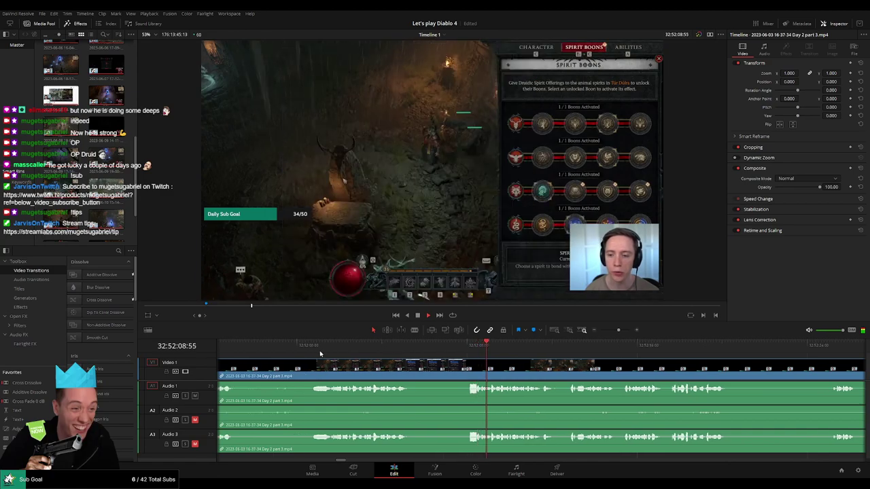
pyautogui.click(312, 348)
pyautogui.hscroll(-4, 443, 367)
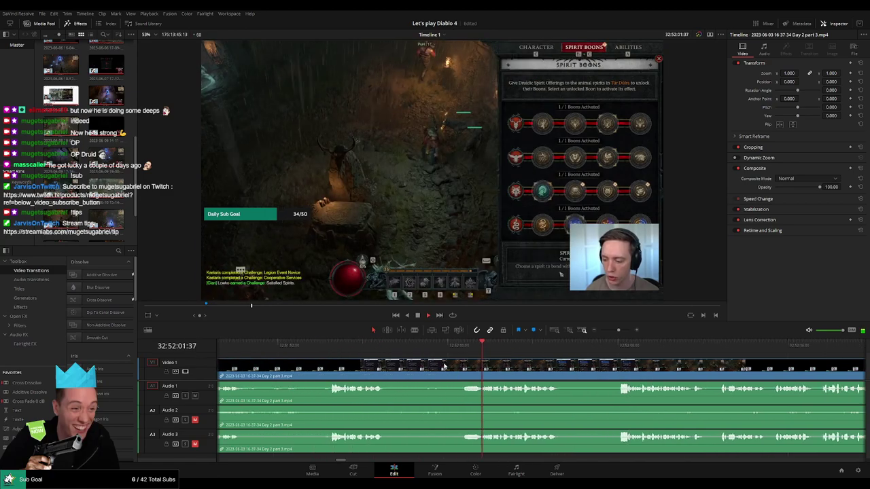
# Split the Day 2 part 3 clip at 32:52:00:00 and fade out about the last second before the cut on the video and Audio 1.
pyautogui.press('space')
pyautogui.click(462, 350)
pyautogui.scroll(2, 473, 362)
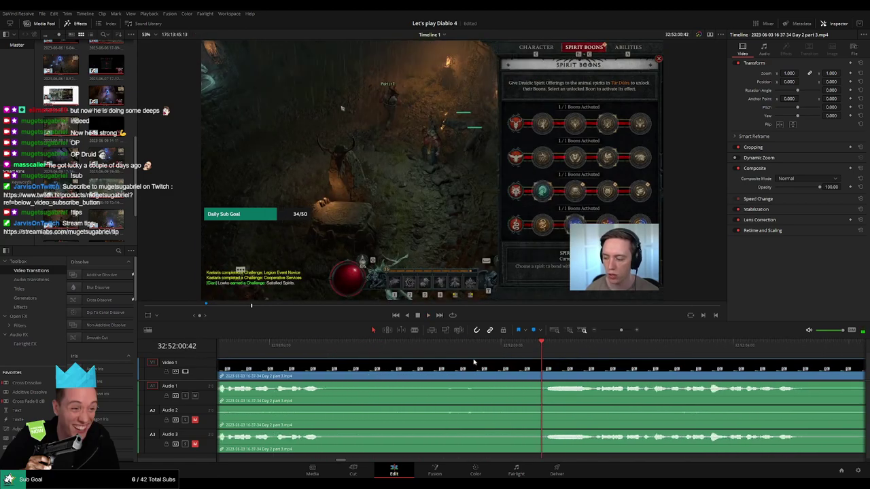
pyautogui.scroll(1, 473, 362)
pyautogui.moveTo(547, 351); pyautogui.dragTo(438, 365)
pyautogui.press('b')
pyautogui.click(491, 364)
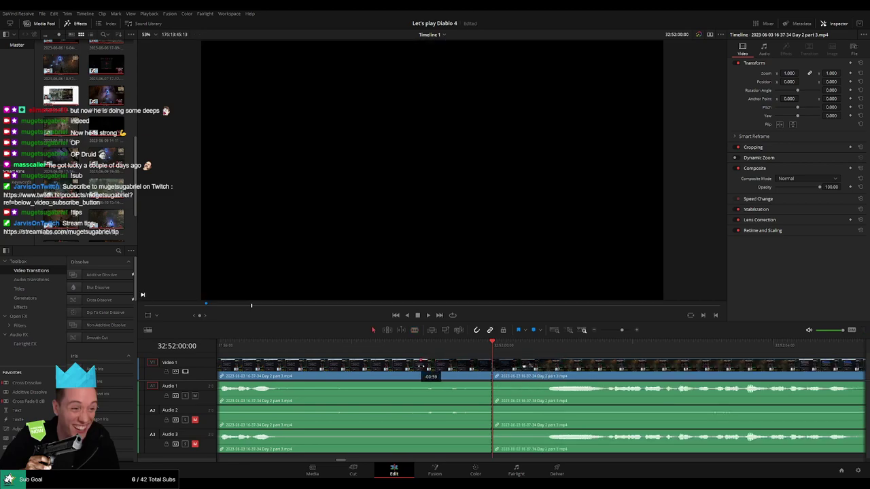
pyautogui.moveTo(490, 383); pyautogui.dragTo(412, 384)
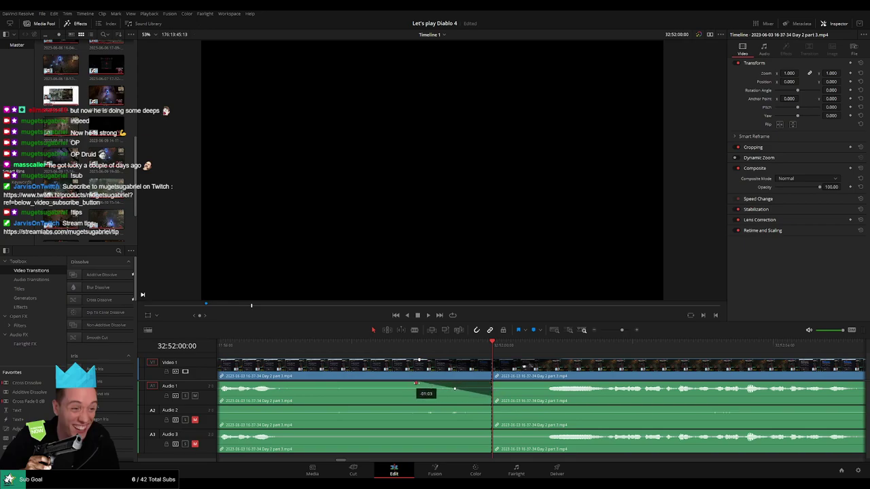
# Fade Audio 1 in after the 32:52:00:00 cut, and fade Audio 2 and Audio 3 out before and in after it, about one second each.
pyautogui.moveTo(495, 385); pyautogui.dragTo(563, 385)
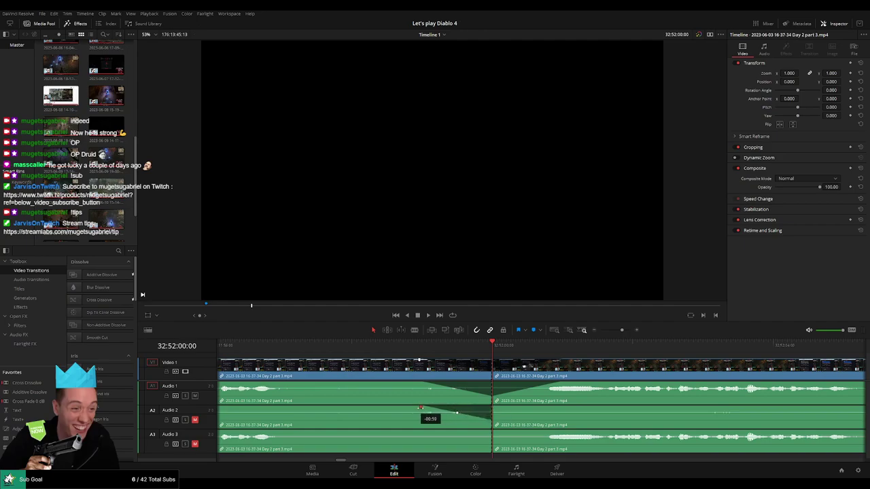
pyautogui.moveTo(492, 408); pyautogui.dragTo(556, 407)
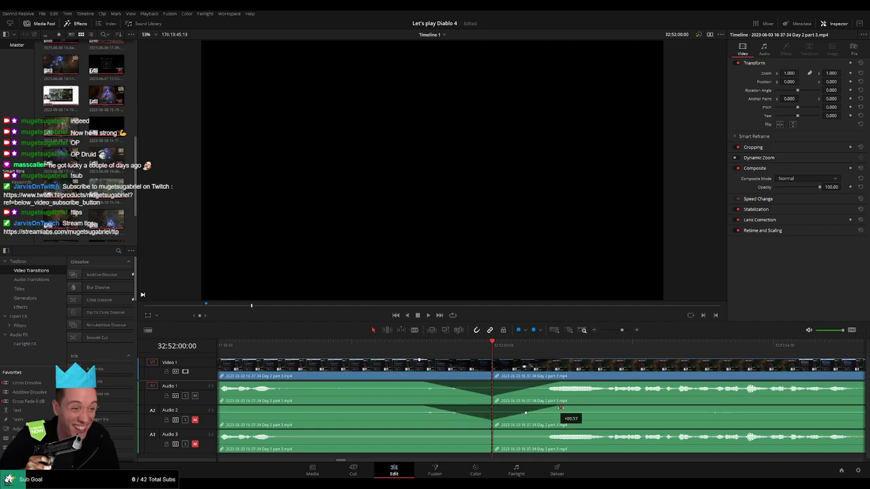
pyautogui.moveTo(486, 433); pyautogui.dragTo(425, 432)
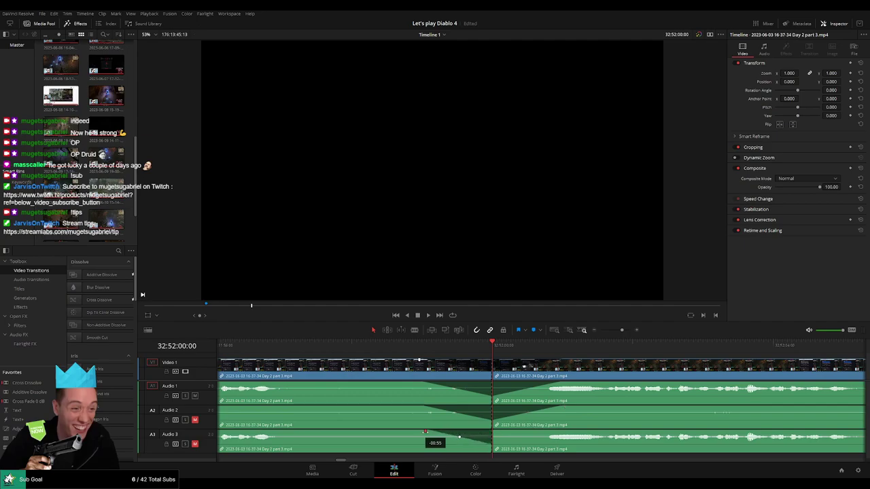
pyautogui.moveTo(492, 433); pyautogui.dragTo(553, 432)
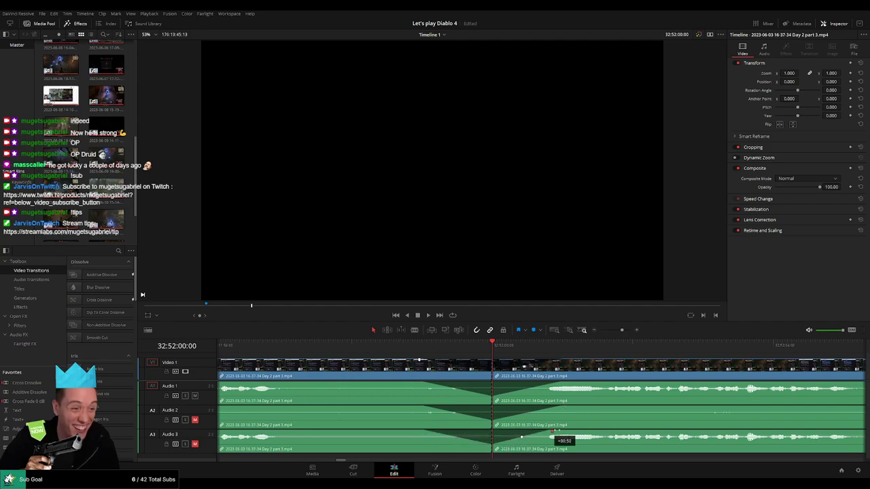
pyautogui.press('space')
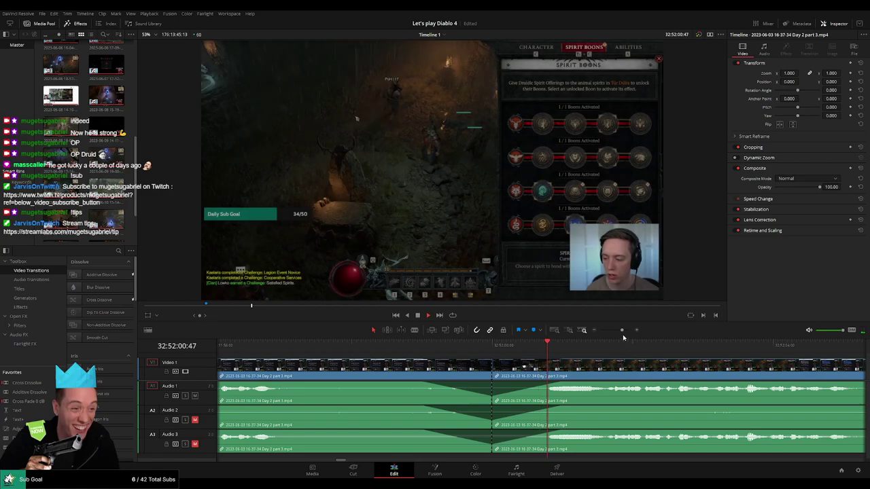
# Move the part of the Day 2 part 3 clip after the 32:52:00:00 cut so it starts at 34:00:00:00.
pyautogui.moveTo(621, 330); pyautogui.dragTo(600, 332)
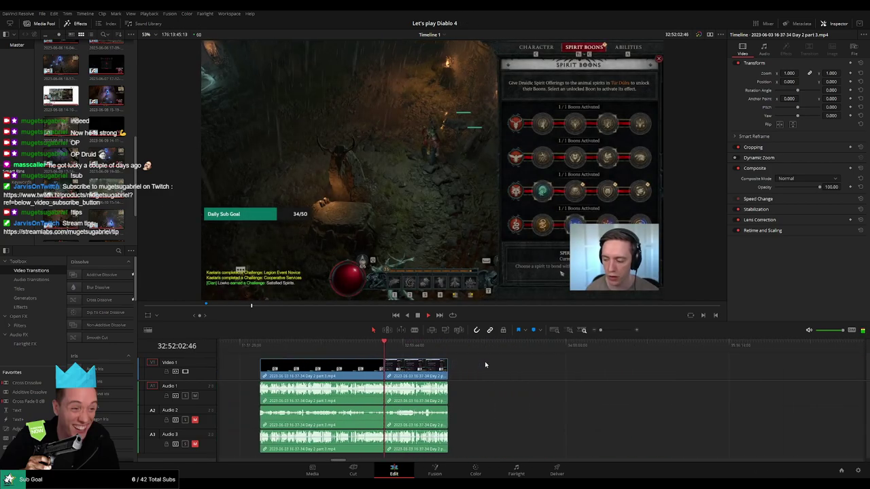
pyautogui.press('Down')
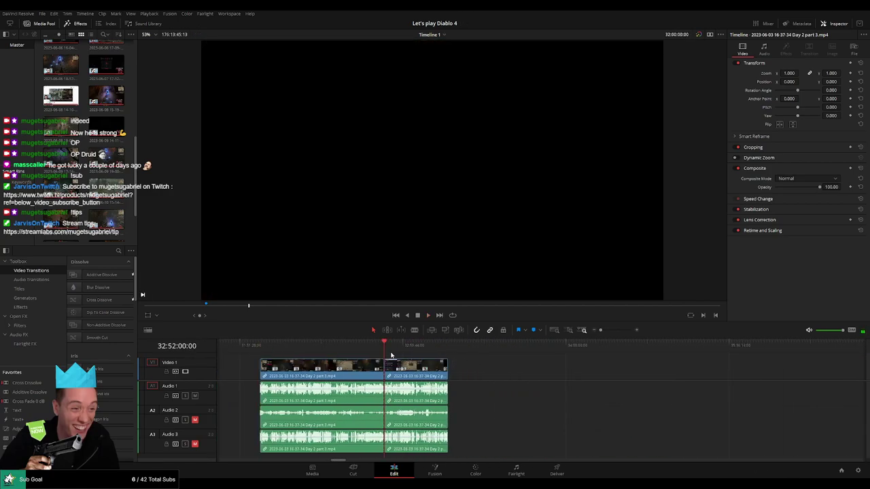
pyautogui.hscroll(5, 374, 368)
pyautogui.moveTo(296, 371); pyautogui.dragTo(546, 374)
pyautogui.click(321, 367)
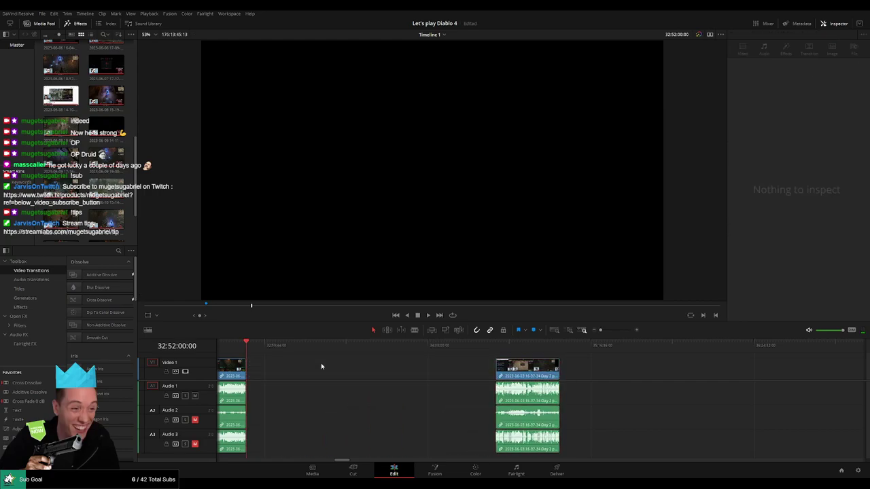
pyautogui.moveTo(252, 351); pyautogui.dragTo(408, 359)
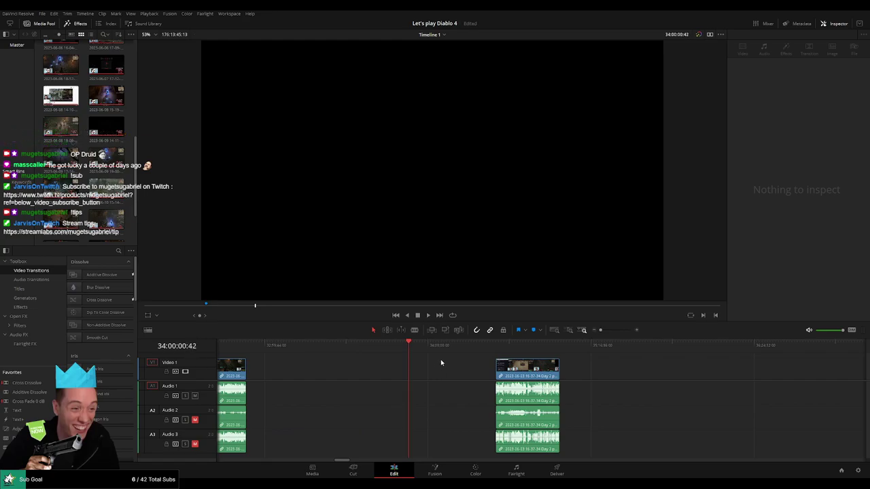
pyautogui.moveTo(553, 365); pyautogui.dragTo(452, 369)
pyautogui.click(541, 371)
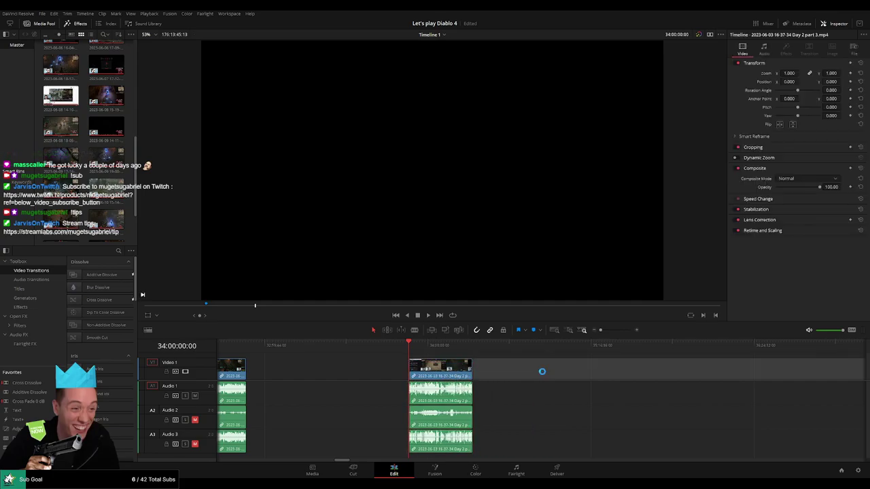
# Move the Day 2 part 4 clip so it directly follows the Day 2 part 3 remainder that starts at 34:00:00:00.
pyautogui.moveTo(541, 371); pyautogui.dragTo(456, 365)
pyautogui.press('space')
pyautogui.moveTo(542, 375); pyautogui.dragTo(494, 372)
pyautogui.press('space')
pyautogui.moveTo(658, 374); pyautogui.dragTo(353, 371)
pyautogui.moveTo(687, 368); pyautogui.dragTo(445, 369)
pyautogui.moveTo(778, 370); pyautogui.dragTo(460, 365)
pyautogui.press('space')
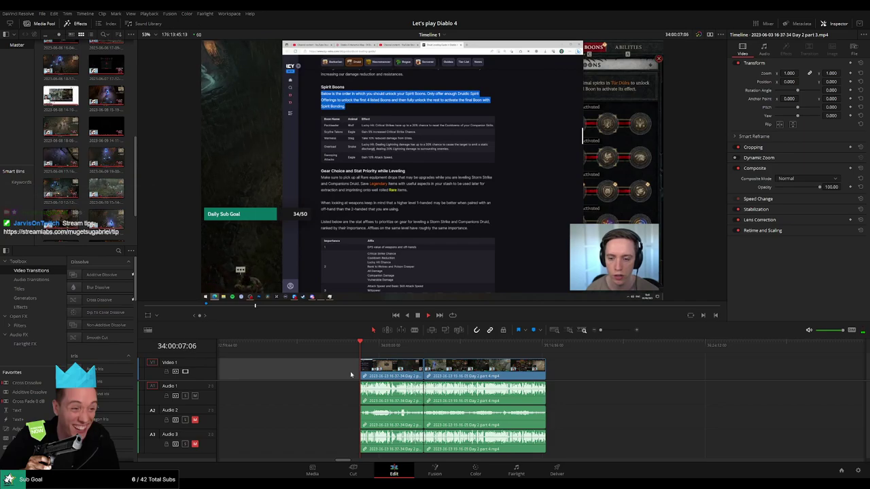
# Add transitions on the video and all three audio tracks at the join between the Day 2 part 3 and Day 2 part 4 clips.
pyautogui.moveTo(370, 349); pyautogui.dragTo(417, 349)
pyautogui.press('Down')
pyautogui.press('space')
pyautogui.moveTo(600, 330); pyautogui.dragTo(619, 332)
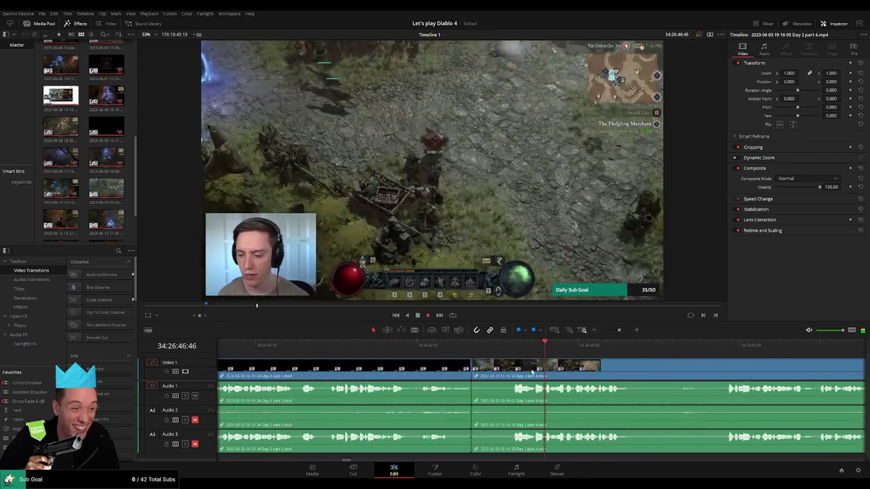
pyautogui.press('space')
pyautogui.click(471, 370)
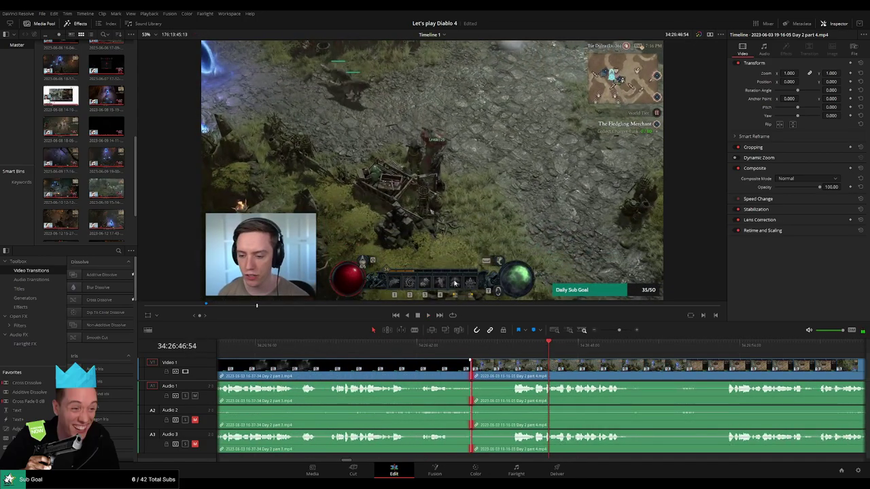
pyautogui.click(406, 346)
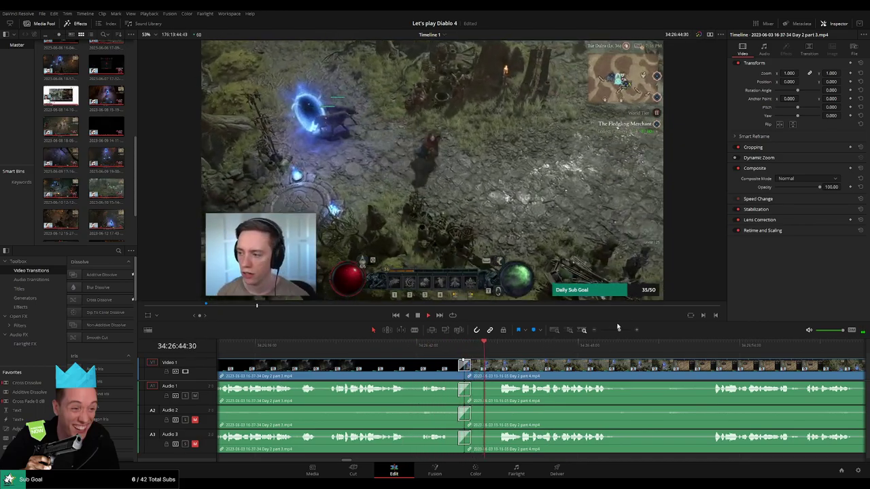
pyautogui.moveTo(619, 330); pyautogui.dragTo(600, 330)
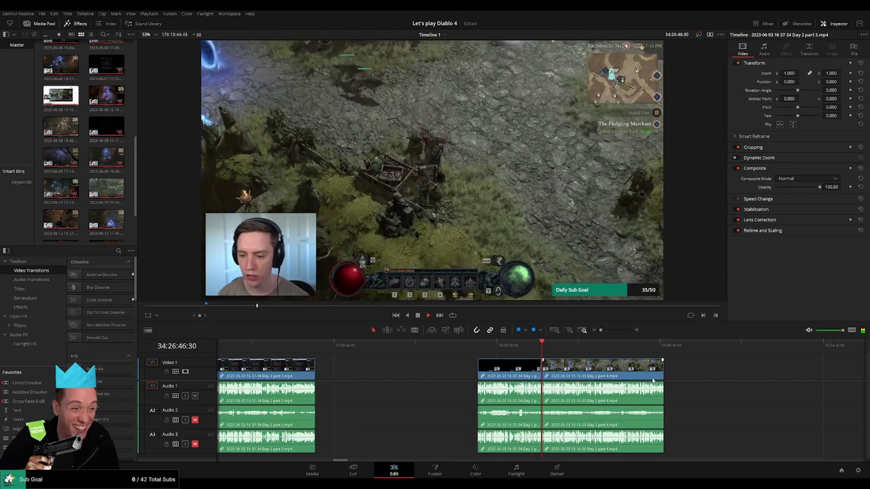
# Review the Day 2 part 3 footage between about 34:16 and 34:21, locating where the Harry Spotter video segment begins.
pyautogui.hscroll(7, 462, 401)
pyautogui.click(348, 350)
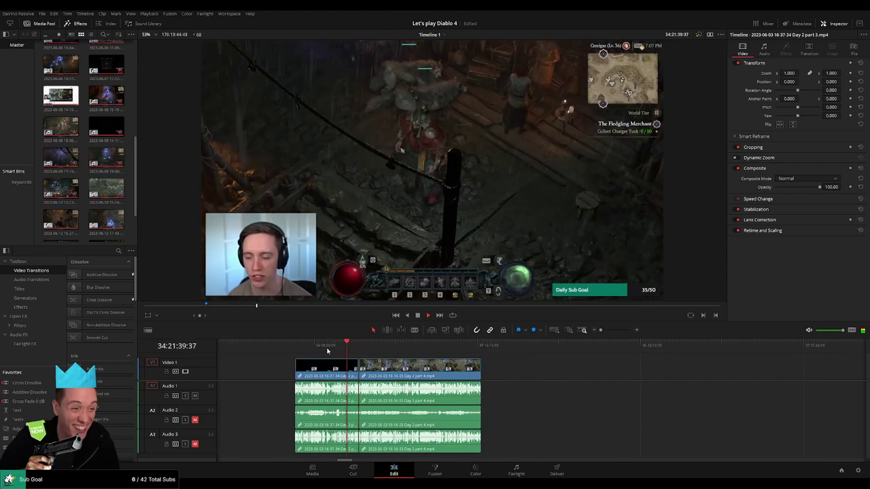
pyautogui.click(326, 351)
pyautogui.click(322, 352)
pyautogui.moveTo(322, 351); pyautogui.dragTo(338, 351)
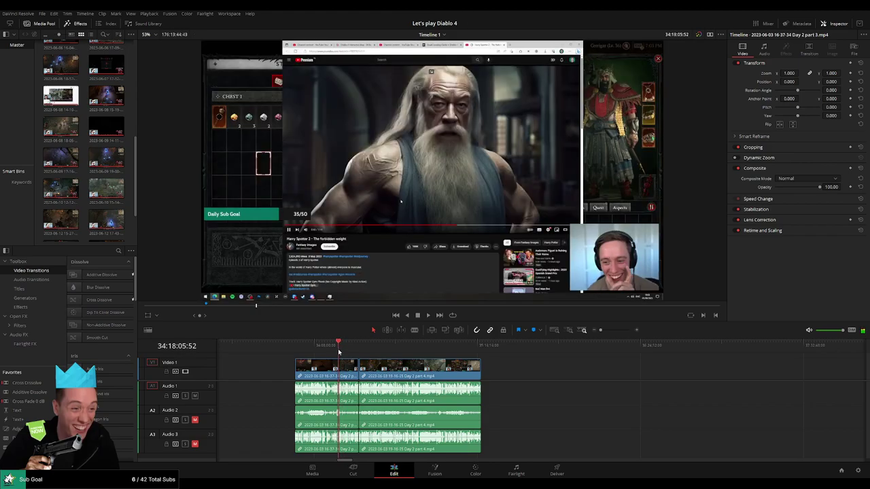
pyautogui.scroll(3, 442, 358)
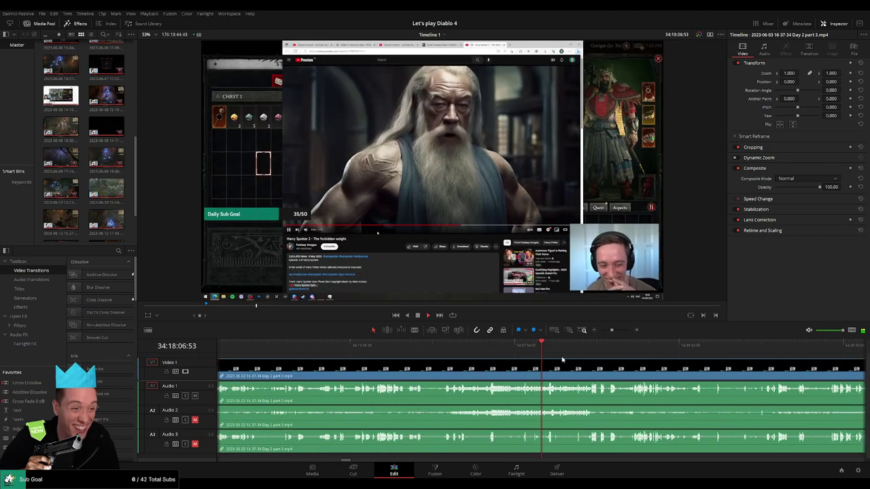
pyautogui.click(427, 347)
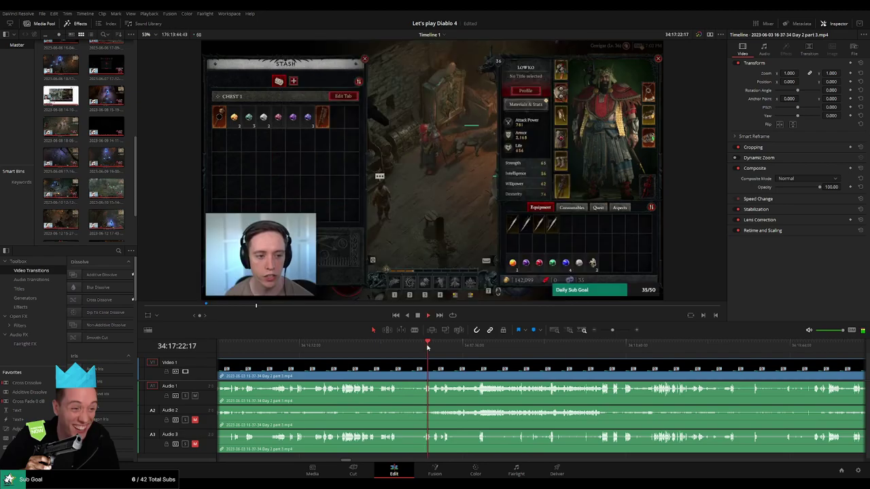
pyautogui.press('space')
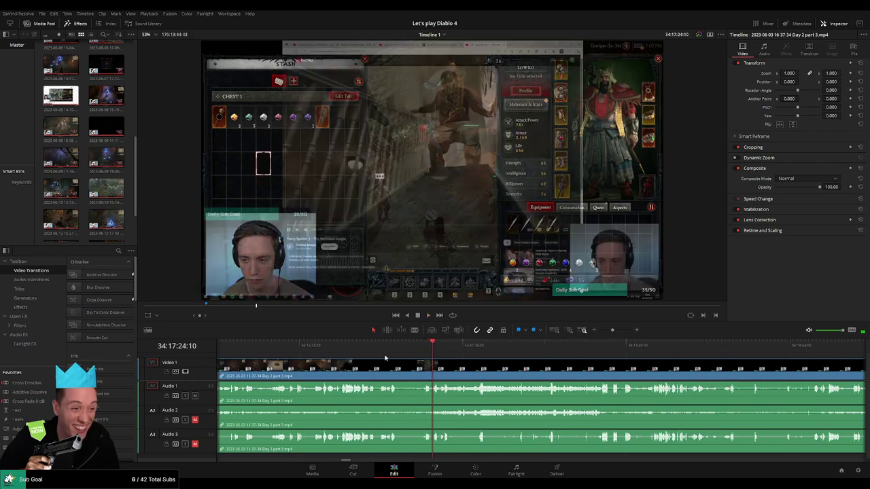
pyautogui.hscroll(-10, 384, 356)
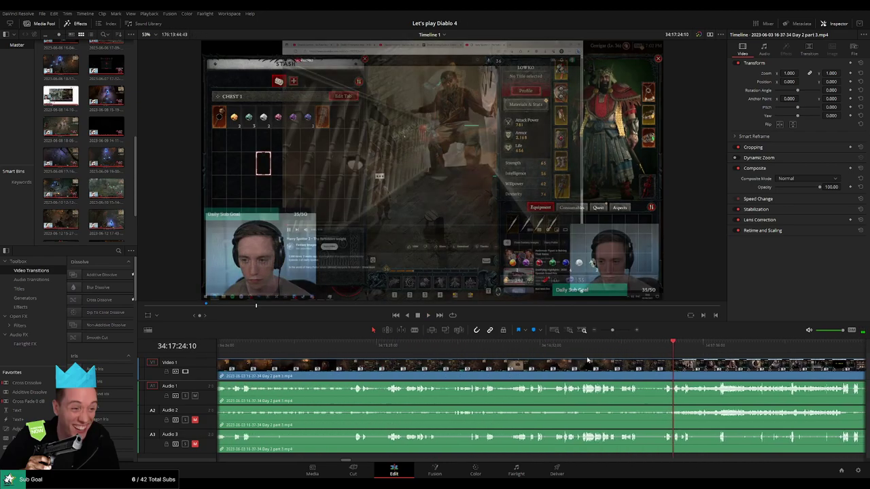
pyautogui.click(503, 353)
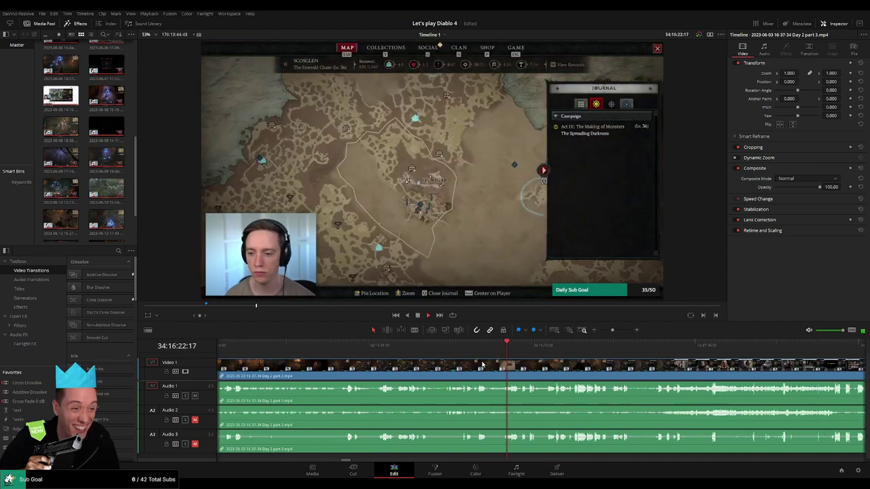
pyautogui.hscroll(3, 482, 365)
pyautogui.click(568, 350)
pyautogui.hscroll(5, 453, 365)
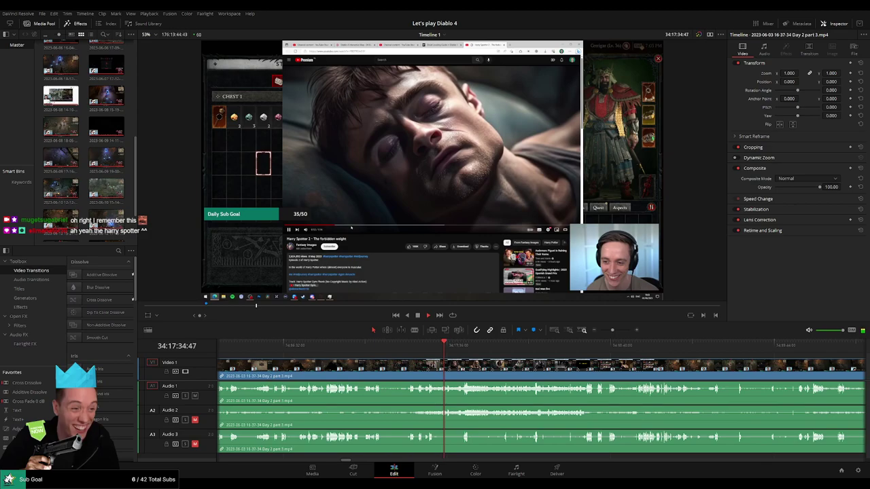
# Watch the rest of the Harry Spotter segment and skim the gameplay that follows it up to about 34:21.
pyautogui.moveTo(434, 357); pyautogui.dragTo(339, 358)
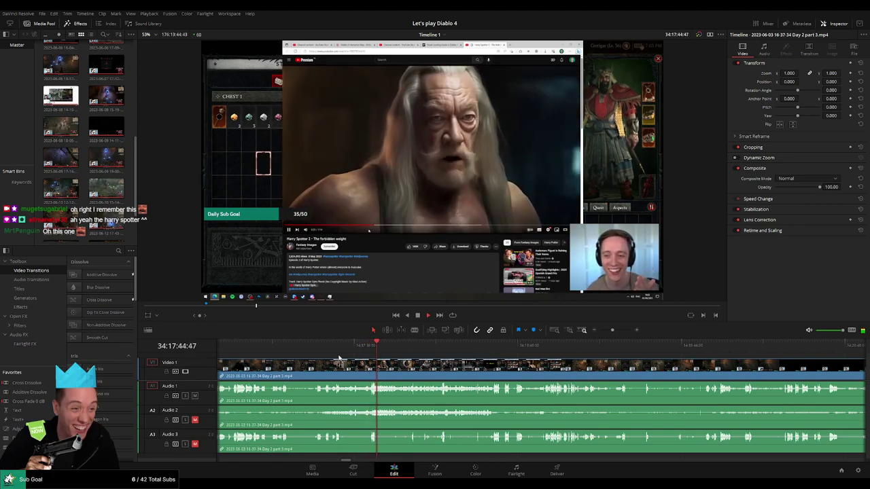
pyautogui.moveTo(424, 358); pyautogui.dragTo(405, 355)
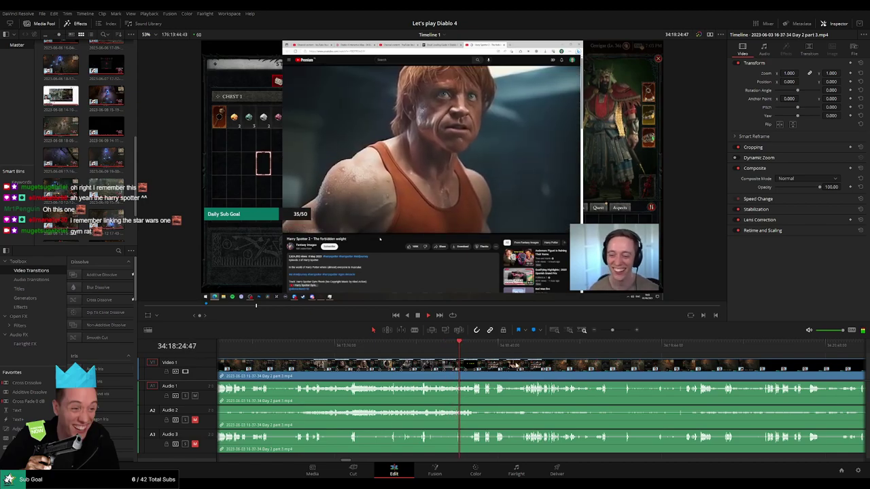
pyautogui.moveTo(515, 365); pyautogui.dragTo(382, 358)
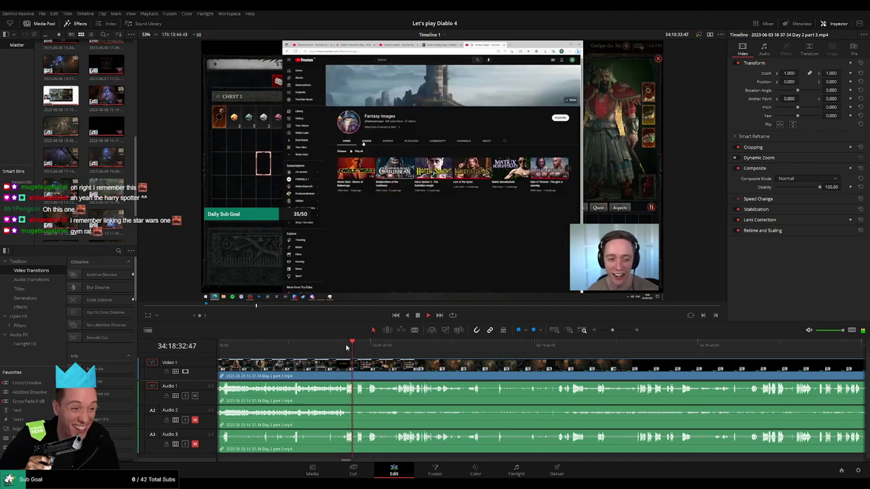
pyautogui.moveTo(346, 347); pyautogui.dragTo(368, 347)
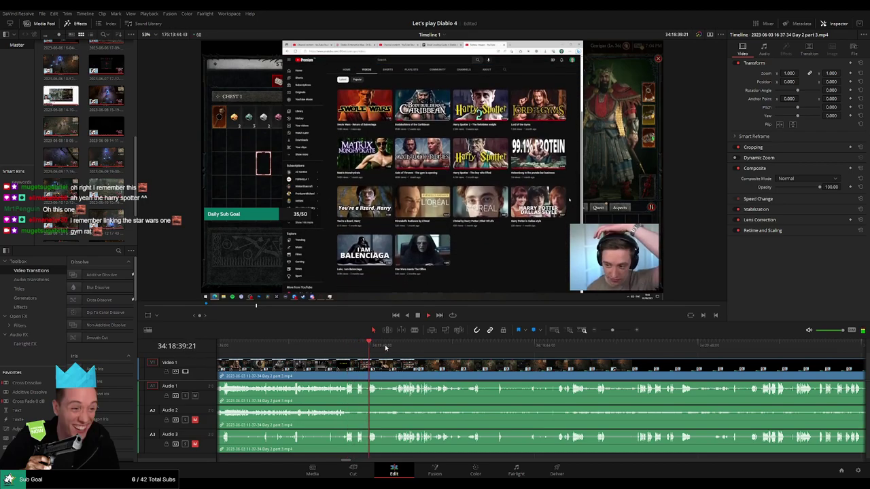
pyautogui.click(396, 346)
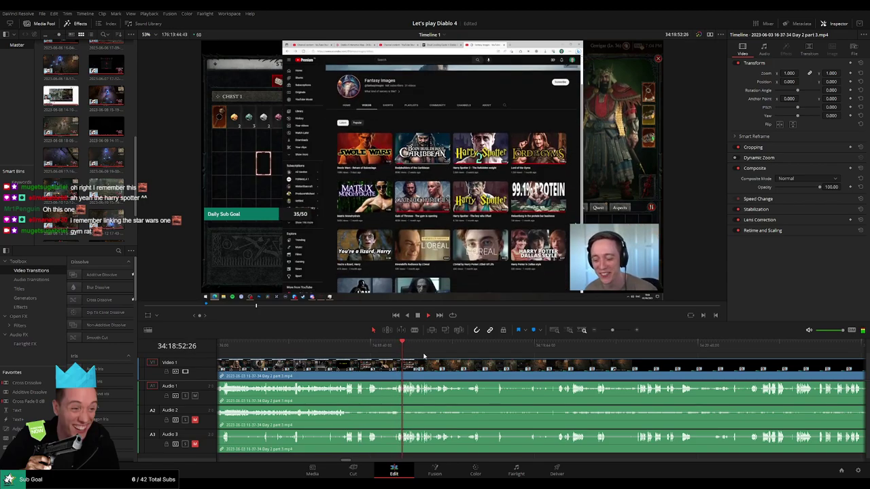
pyautogui.moveTo(443, 356); pyautogui.dragTo(376, 354)
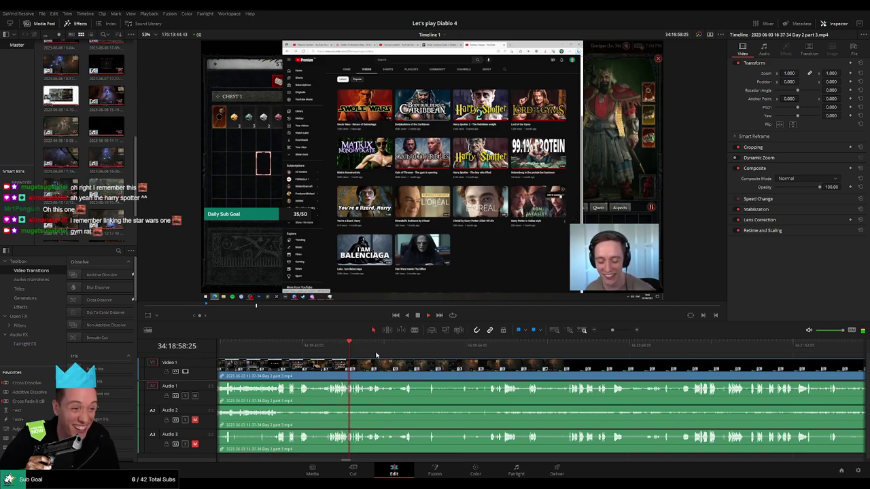
pyautogui.click(483, 349)
pyautogui.click(627, 347)
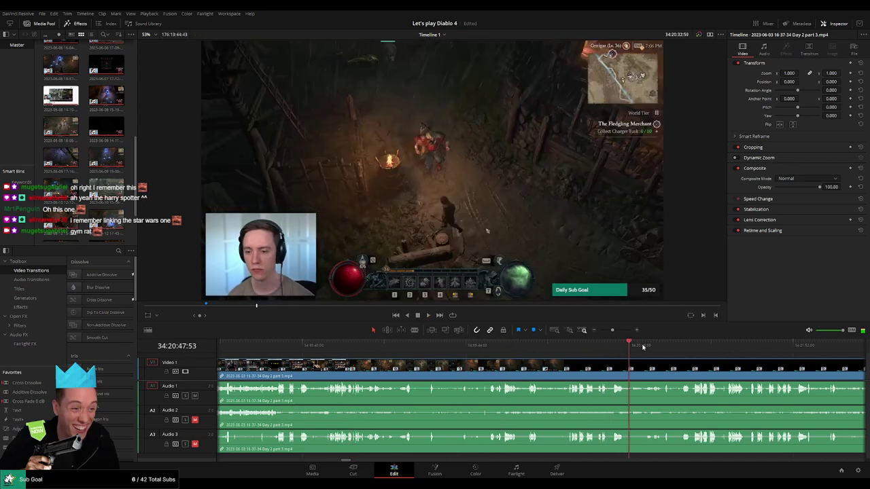
pyautogui.click(729, 346)
# Skim the footage from the end of Day 2 part 3 into Day 2 part 4, up to about 34:52.
pyautogui.moveTo(612, 331); pyautogui.dragTo(600, 332)
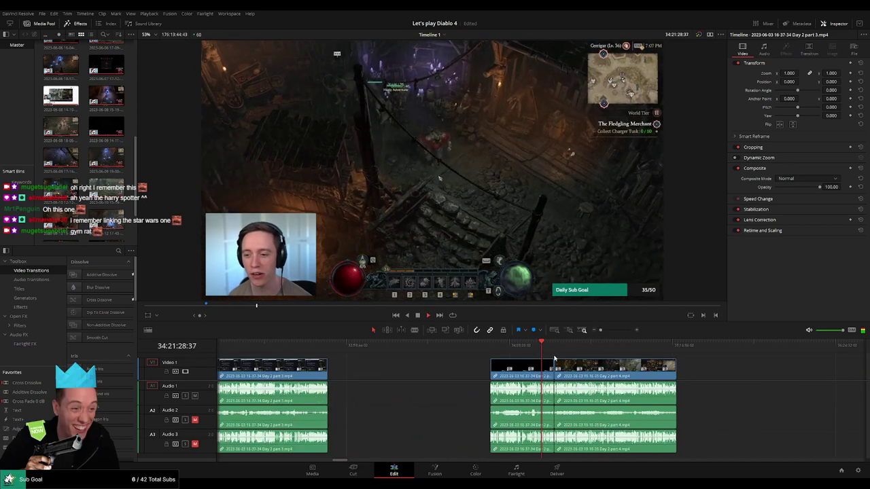
pyautogui.moveTo(545, 348); pyautogui.dragTo(551, 351)
pyautogui.press('space')
pyautogui.hscroll(4, 551, 351)
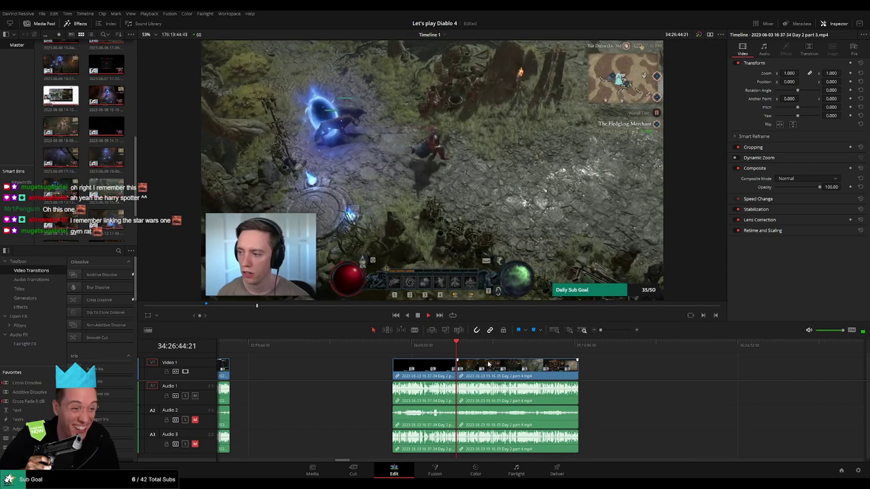
pyautogui.moveTo(324, 348); pyautogui.dragTo(422, 352)
pyautogui.press('space')
pyautogui.scroll(8, 475, 368)
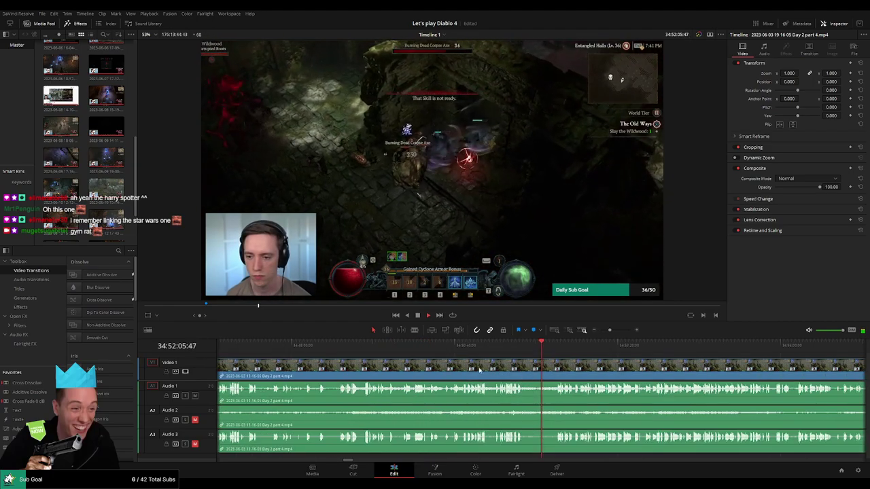
# Split the Day 2 part 4 clip on all tracks at 34:52:21:00 and fade the video by about one second at the cut.
pyautogui.scroll(2, 588, 344)
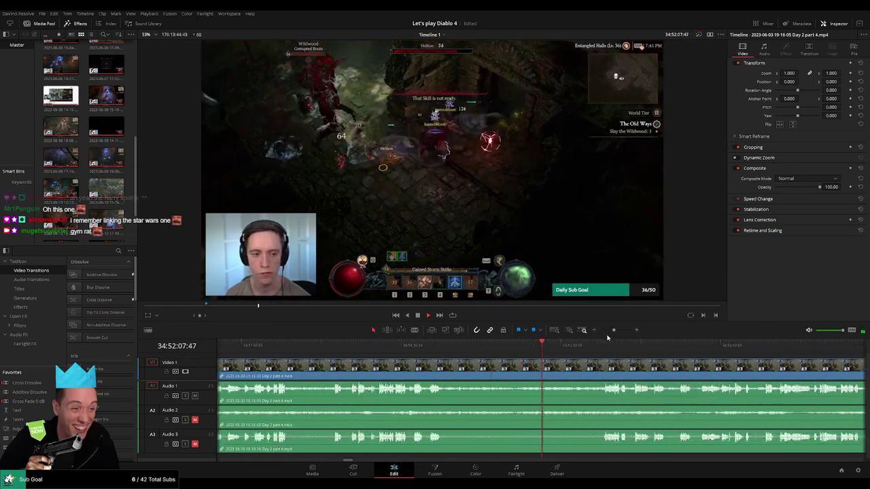
pyautogui.click(428, 349)
pyautogui.moveTo(429, 349); pyautogui.dragTo(603, 348)
pyautogui.press('space')
pyautogui.scroll(-3, 572, 368)
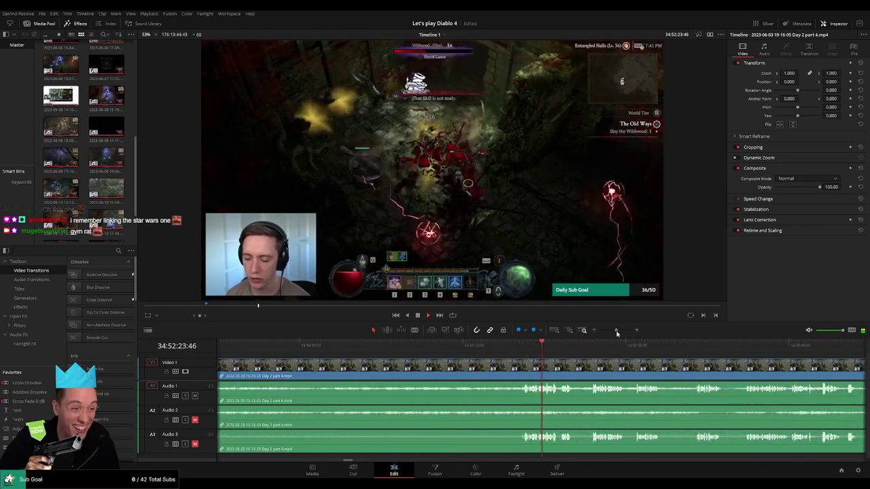
pyautogui.click(484, 349)
pyautogui.moveTo(484, 354); pyautogui.dragTo(427, 362)
pyautogui.hotkey('ctrl', 'b')
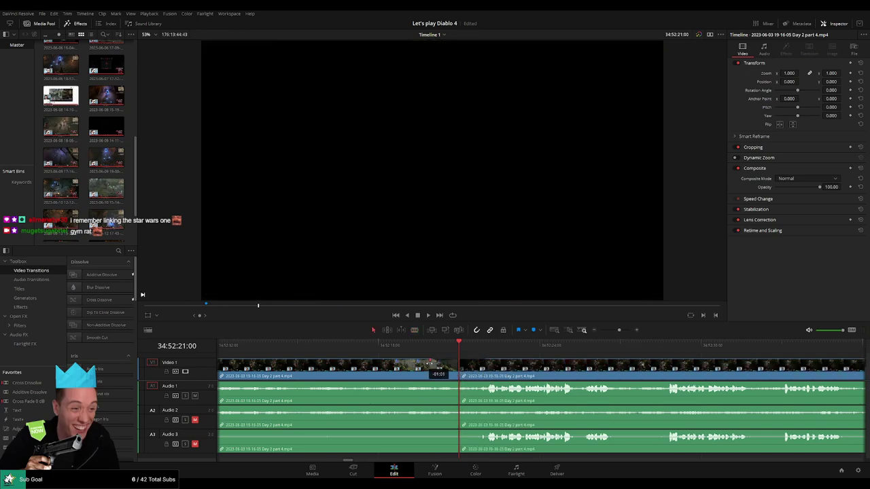
# Fade all three audio tracks out before and in after the cut at 34:52:21:00, and play back the result.
pyautogui.moveTo(453, 388); pyautogui.dragTo(477, 384)
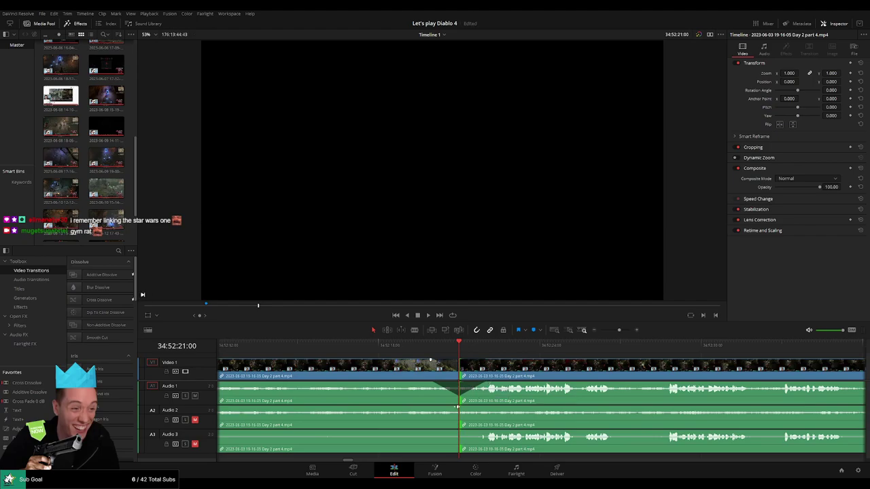
pyautogui.moveTo(457, 406); pyautogui.dragTo(435, 408)
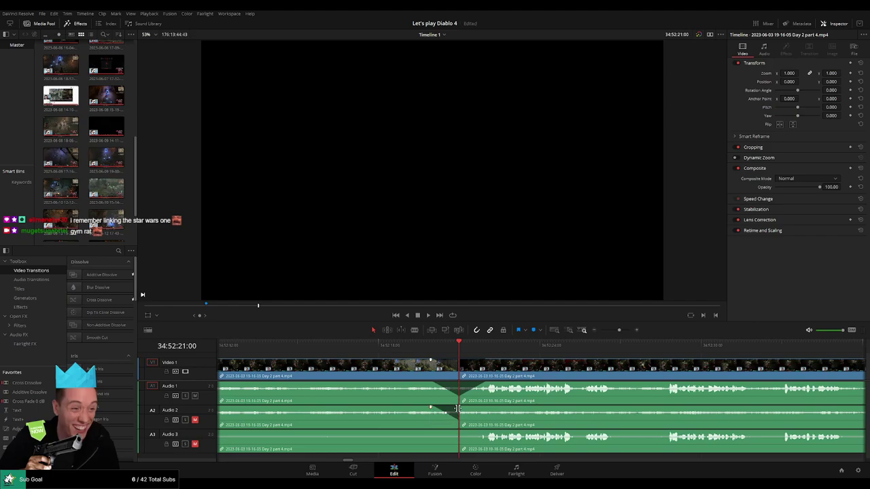
pyautogui.moveTo(457, 408); pyautogui.dragTo(430, 432)
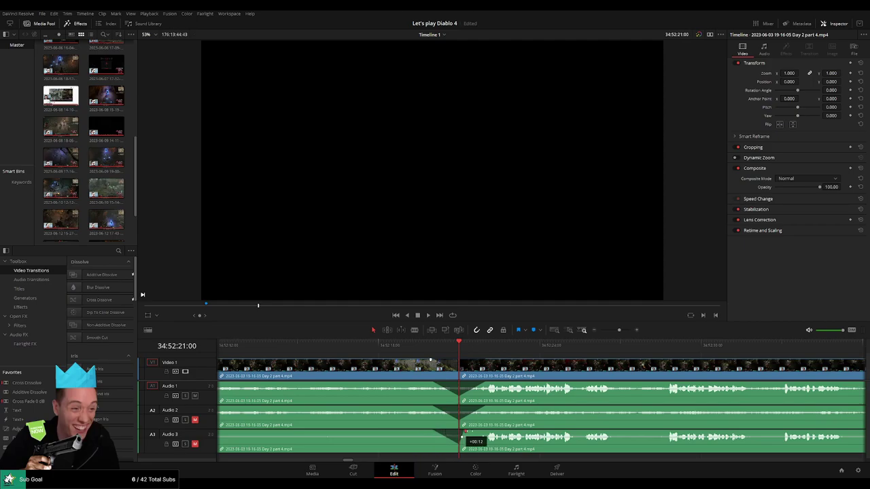
pyautogui.moveTo(466, 432); pyautogui.dragTo(483, 432)
pyautogui.press('space')
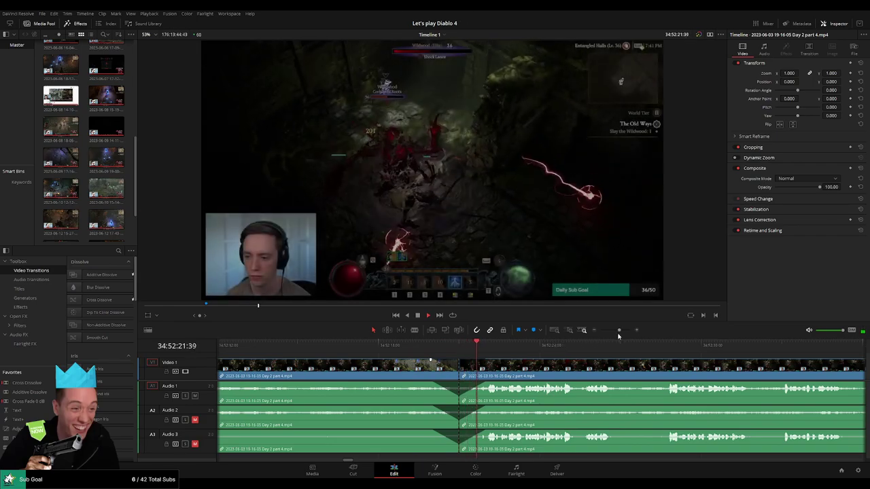
# Move the remainder of the Day 2 part 4 clip so it starts at 36:00:00:00 on the timeline.
pyautogui.moveTo(618, 331); pyautogui.dragTo(599, 332)
pyautogui.moveTo(613, 374); pyautogui.dragTo(394, 353)
pyautogui.click(305, 347)
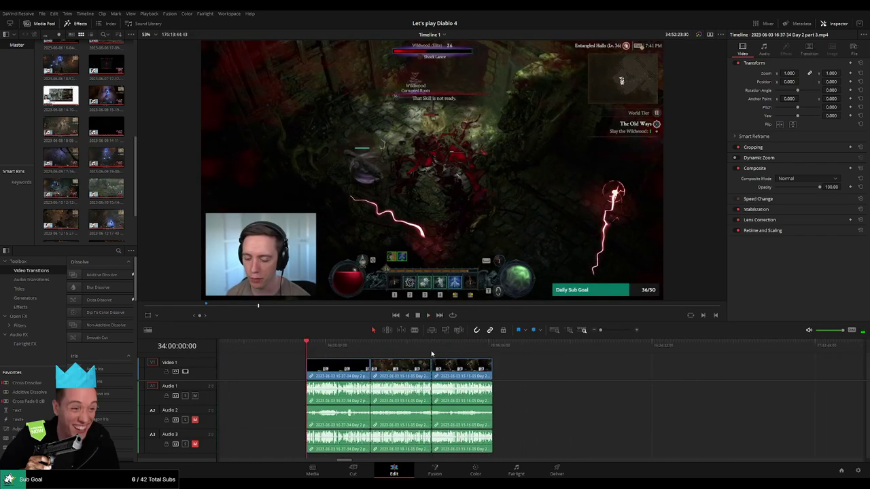
pyautogui.click(432, 343)
pyautogui.moveTo(525, 370); pyautogui.dragTo(340, 354)
pyautogui.moveTo(281, 369); pyautogui.dragTo(550, 373)
pyautogui.click(347, 372)
pyautogui.click(256, 347)
pyautogui.moveTo(256, 348); pyautogui.dragTo(399, 361)
pyautogui.scroll(5, 467, 369)
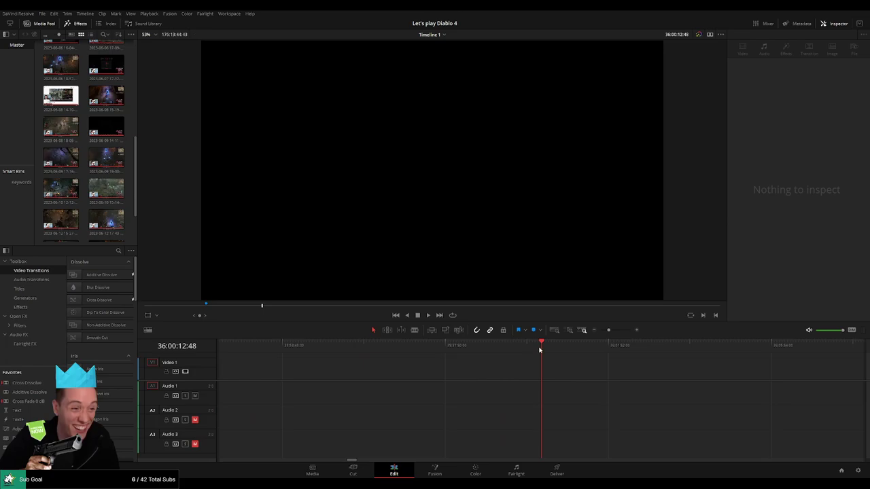
pyautogui.moveTo(540, 349); pyautogui.dragTo(535, 349)
pyautogui.moveTo(608, 331); pyautogui.dragTo(600, 330)
pyautogui.moveTo(669, 370); pyautogui.dragTo(559, 370)
# Bring the Day 3 clip back along the timeline so it directly follows the Day 2 part 4 remainder.
pyautogui.hscroll(3, 495, 367)
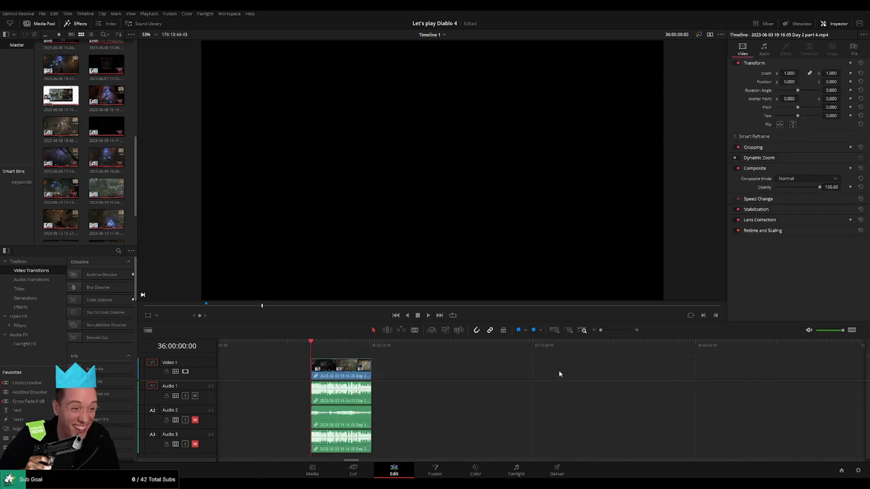
pyautogui.hscroll(3, 475, 367)
pyautogui.hscroll(5, 535, 376)
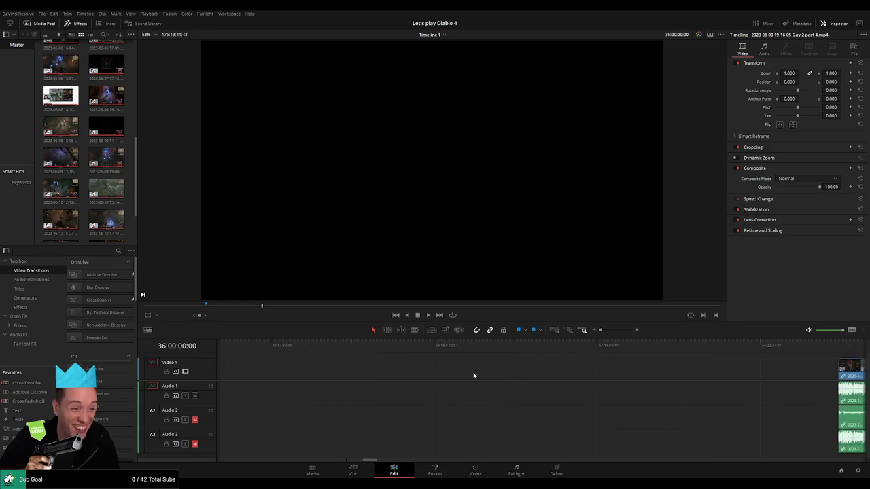
pyautogui.moveTo(837, 372); pyautogui.dragTo(313, 372)
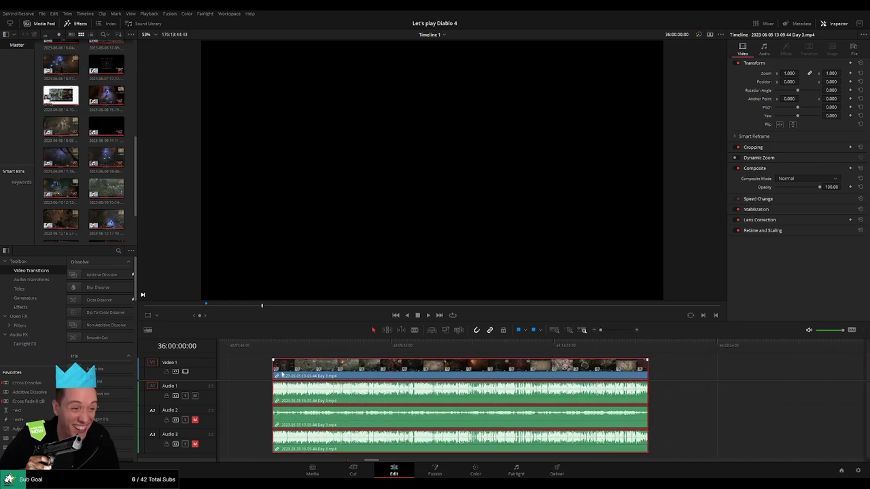
pyautogui.click(248, 371)
pyautogui.hscroll(-5, 258, 371)
pyautogui.hscroll(-10, 680, 367)
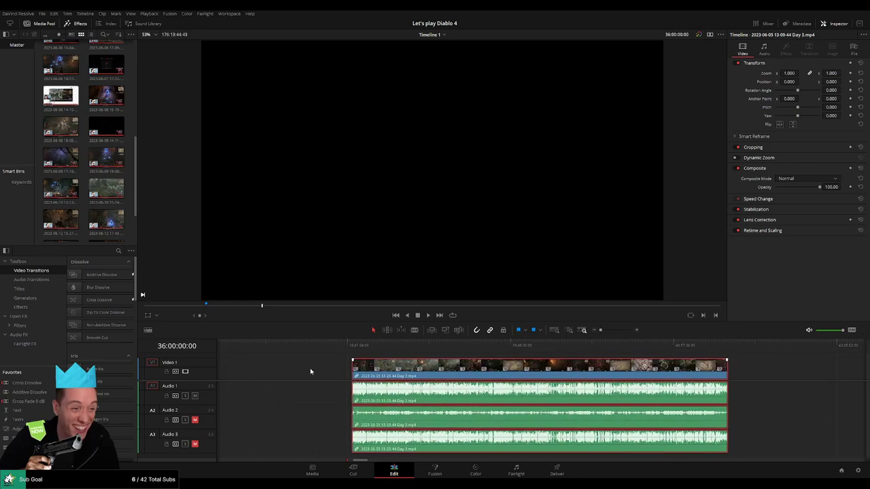
pyautogui.moveTo(743, 370); pyautogui.dragTo(404, 361)
pyautogui.press('space')
# Add transitions on the video and all three audio tracks at the join between Day 2 part 4 and Day 3, and play across them.
pyautogui.moveTo(332, 347); pyautogui.dragTo(379, 347)
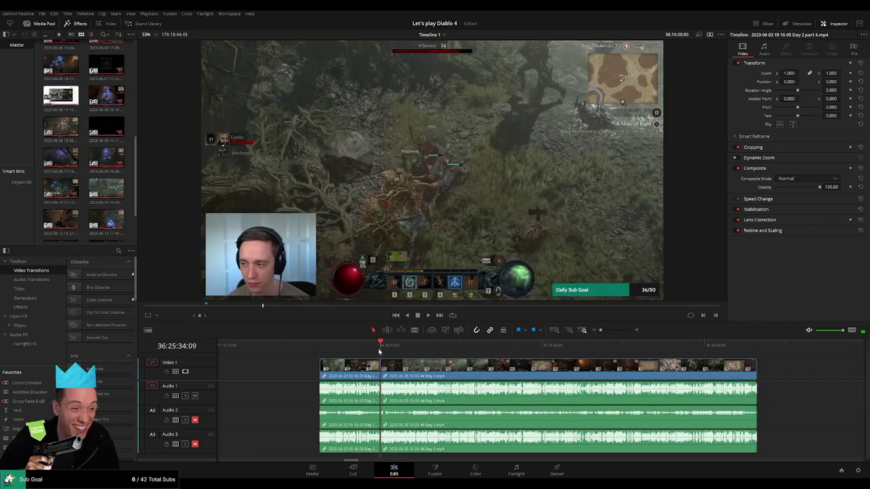
pyautogui.click(615, 331)
pyautogui.moveTo(616, 331); pyautogui.dragTo(616, 332)
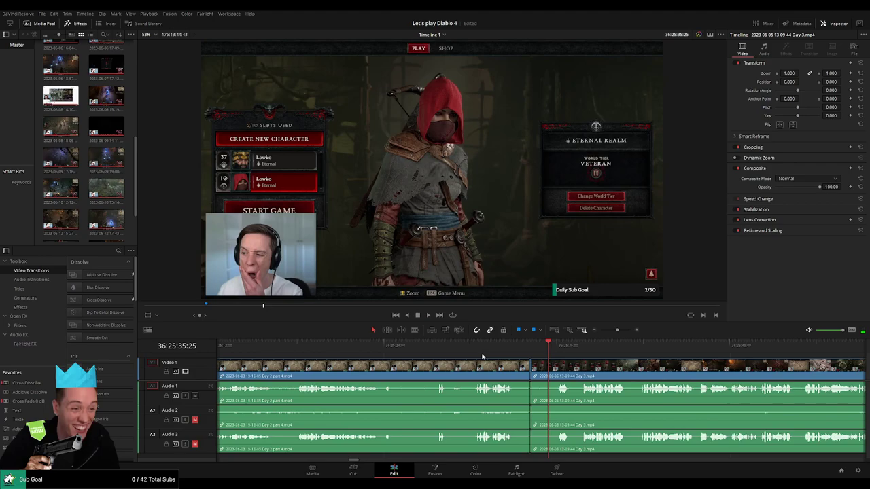
pyautogui.click(485, 353)
pyautogui.click(530, 364)
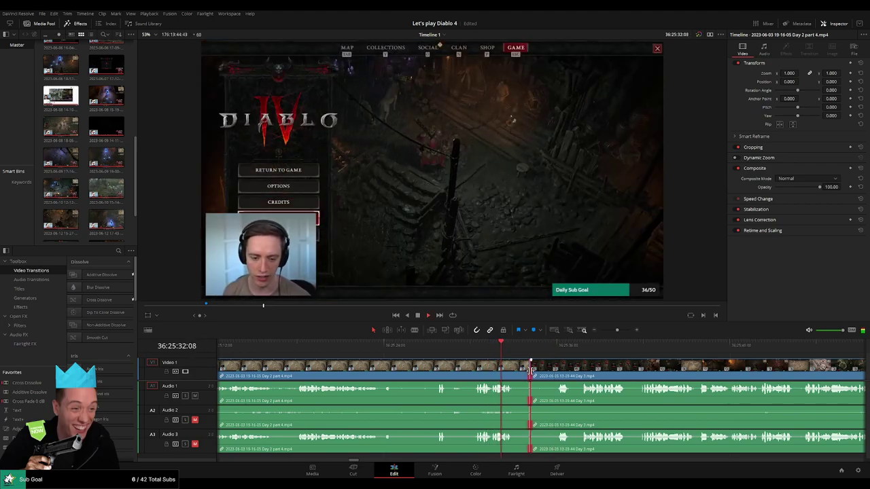
pyautogui.hotkey('ctrl', 't')
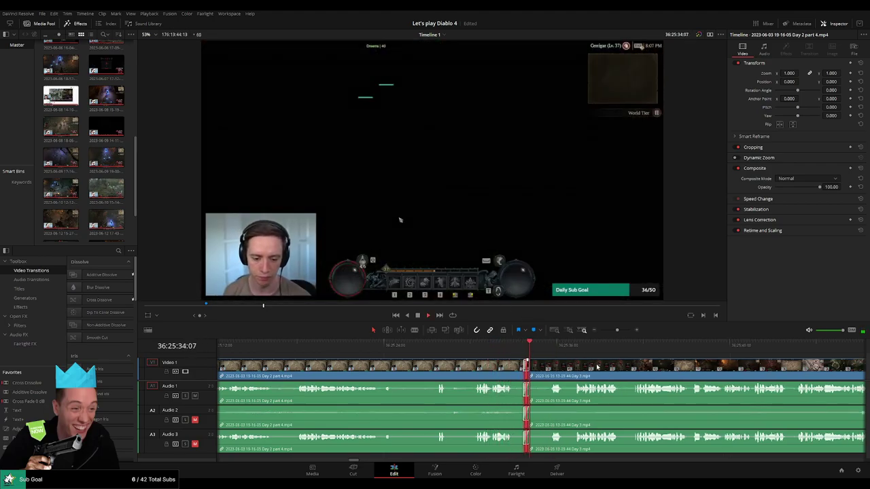
pyautogui.click(573, 358)
pyautogui.moveTo(574, 357); pyautogui.dragTo(461, 349)
pyautogui.hscroll(2, 462, 351)
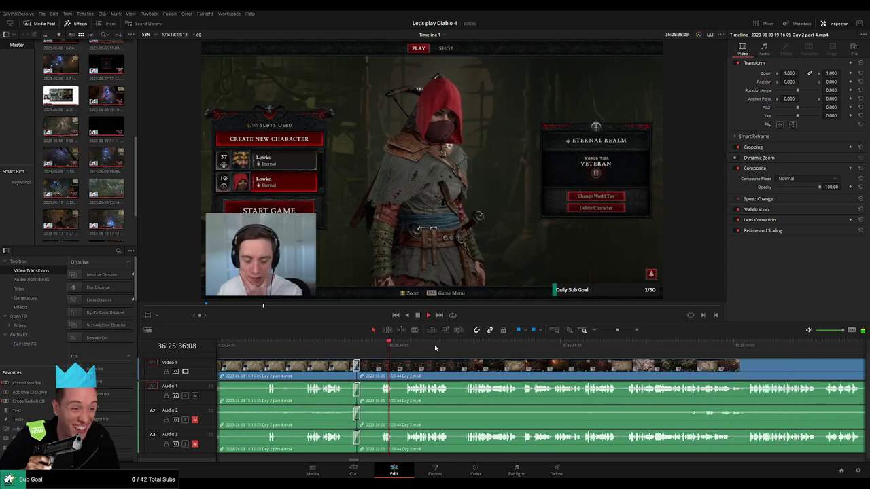
# Watch the opening of the Day 3 clip around 36:26 and skim ahead to about 36:52.
pyautogui.moveTo(616, 330); pyautogui.dragTo(600, 331)
pyautogui.moveTo(615, 367); pyautogui.dragTo(458, 360)
pyautogui.hscroll(3, 458, 360)
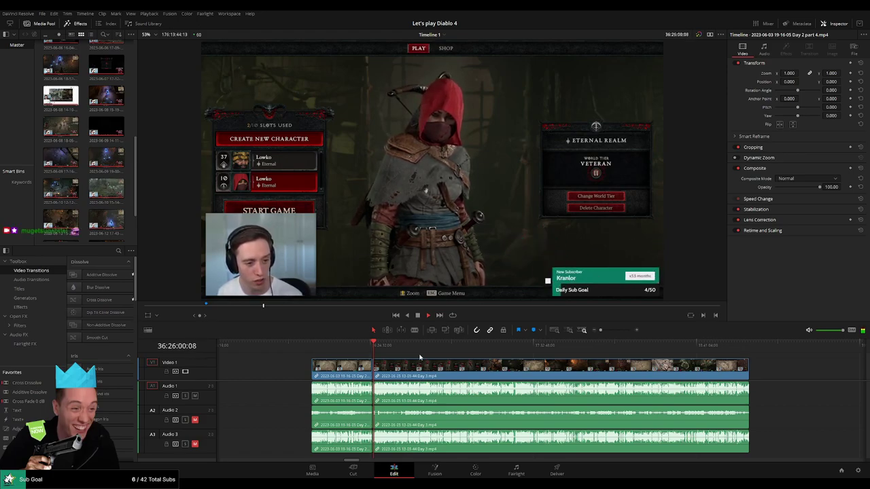
pyautogui.moveTo(420, 357); pyautogui.dragTo(357, 361)
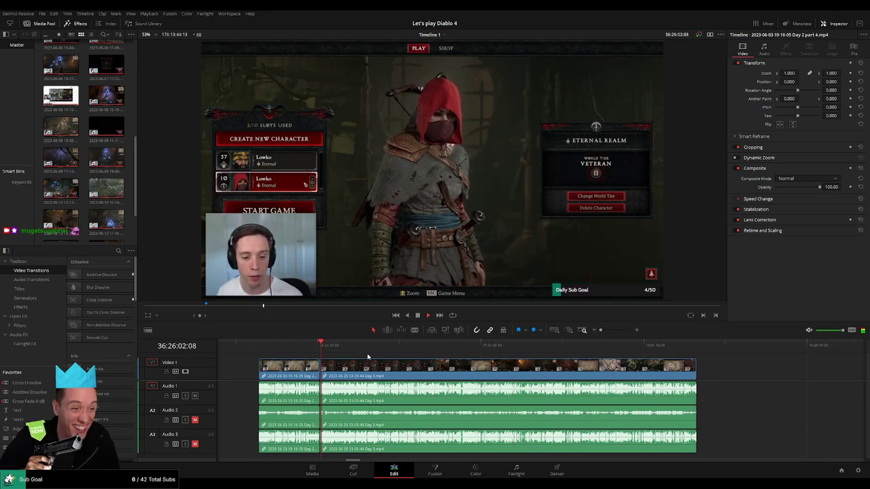
pyautogui.moveTo(325, 349); pyautogui.dragTo(383, 357)
pyautogui.scroll(10, 410, 374)
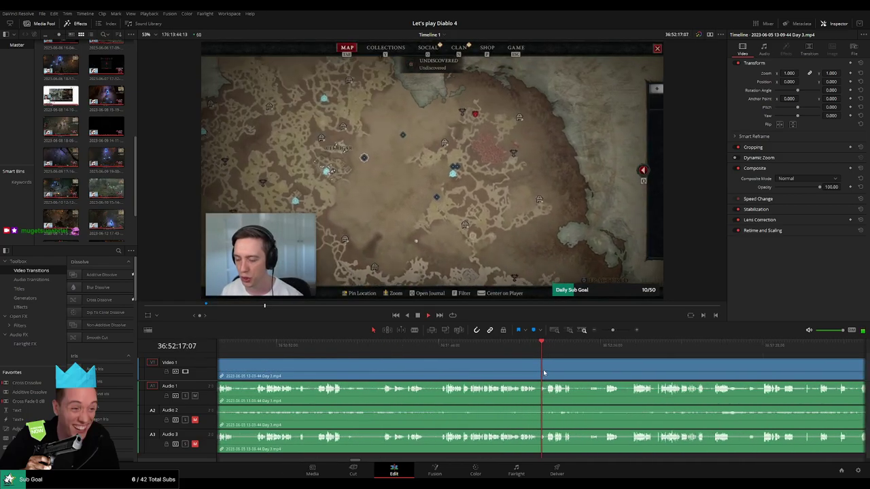
# Review the Day 3 footage between about 36:52:10 and 36:52:25 for a pause suitable for ending the episode.
pyautogui.click(495, 349)
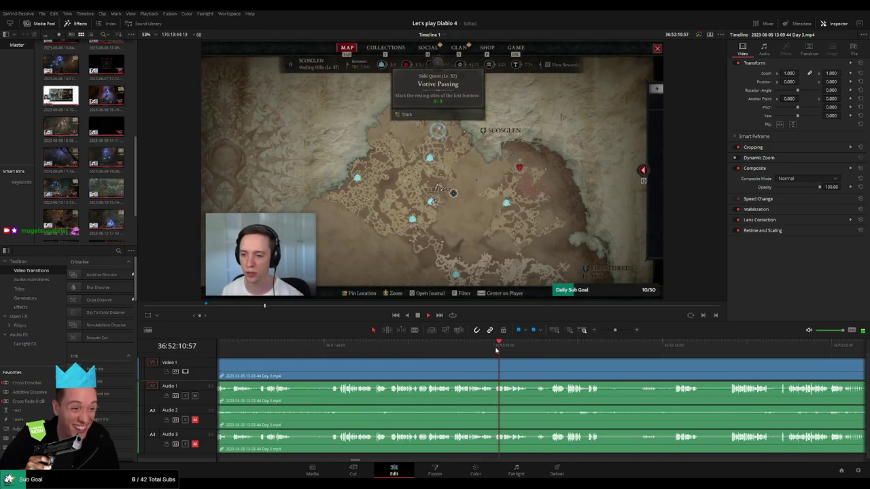
pyautogui.click(330, 349)
pyautogui.click(510, 352)
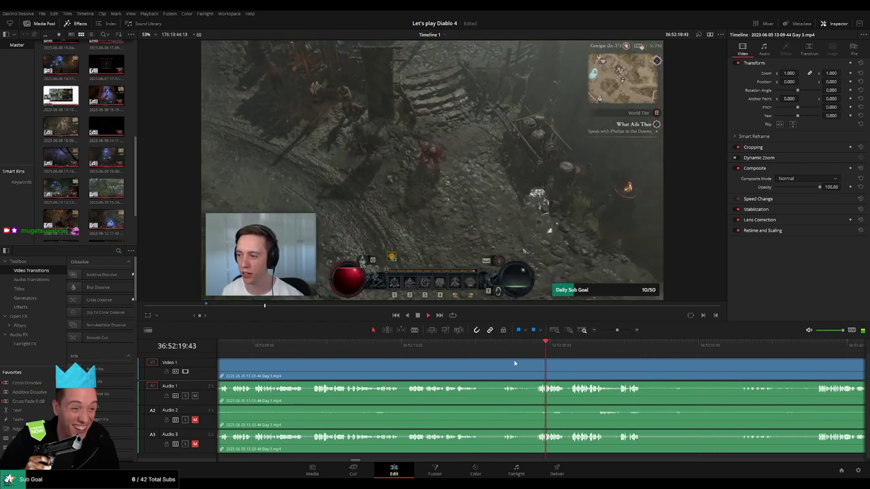
pyautogui.click(504, 351)
pyautogui.moveTo(520, 369); pyautogui.dragTo(441, 369)
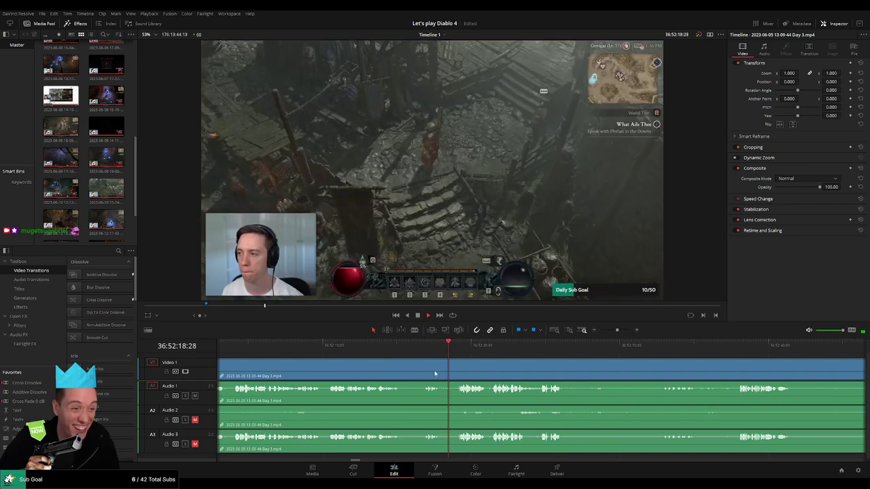
pyautogui.scroll(3, 435, 373)
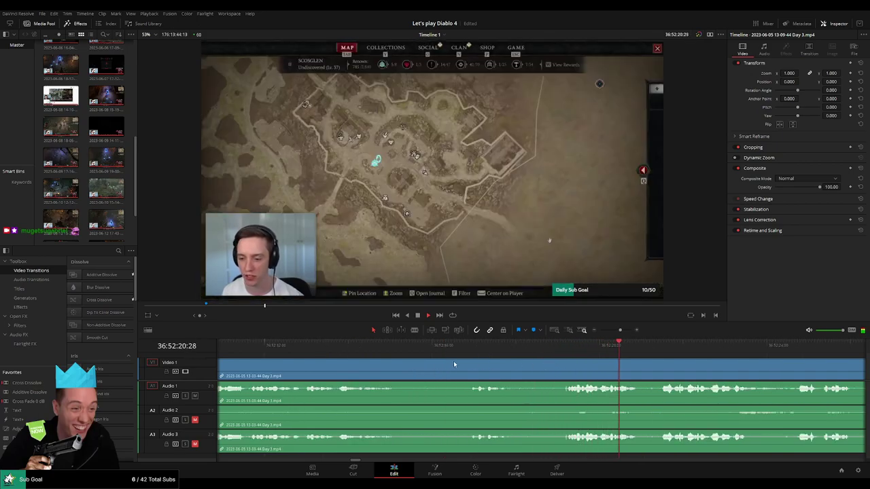
pyautogui.moveTo(691, 371); pyautogui.dragTo(455, 361)
pyautogui.click(557, 349)
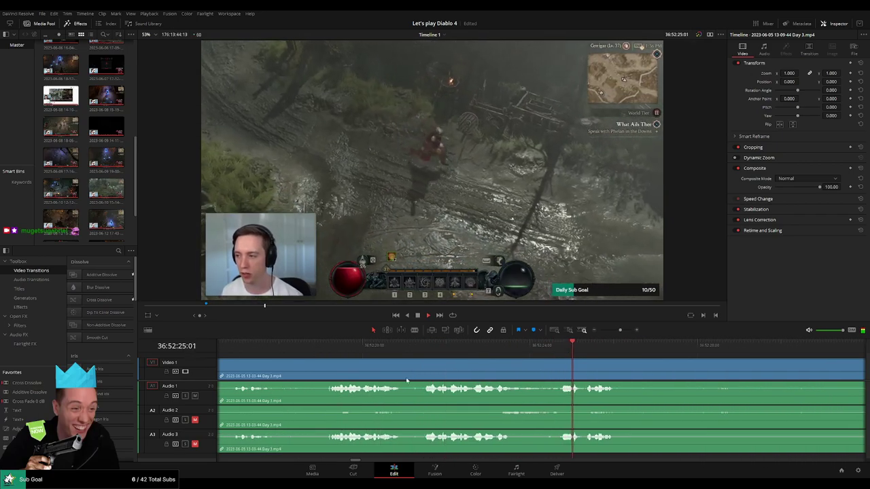
pyautogui.moveTo(248, 376); pyautogui.dragTo(369, 371)
pyautogui.click(349, 349)
pyautogui.moveTo(231, 372); pyautogui.dragTo(411, 366)
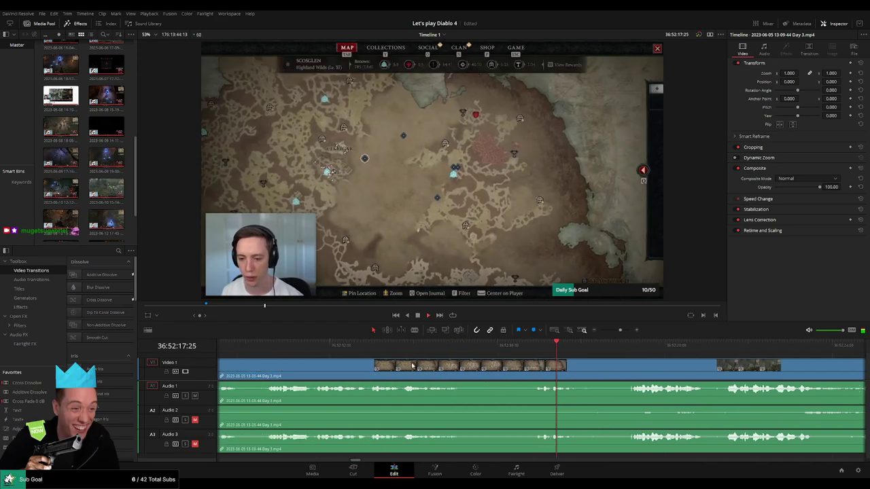
# Review the Day 3 footage backwards from about 36:52:17 to 36:51:59 for a speech pause suitable as an episode break.
pyautogui.hscroll(-3, 411, 364)
pyautogui.click(337, 346)
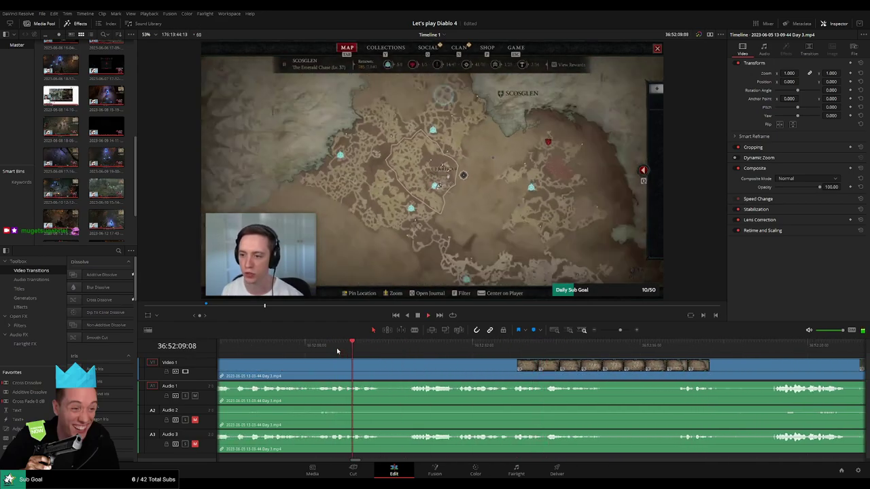
pyautogui.hscroll(-3, 313, 352)
pyautogui.click(286, 350)
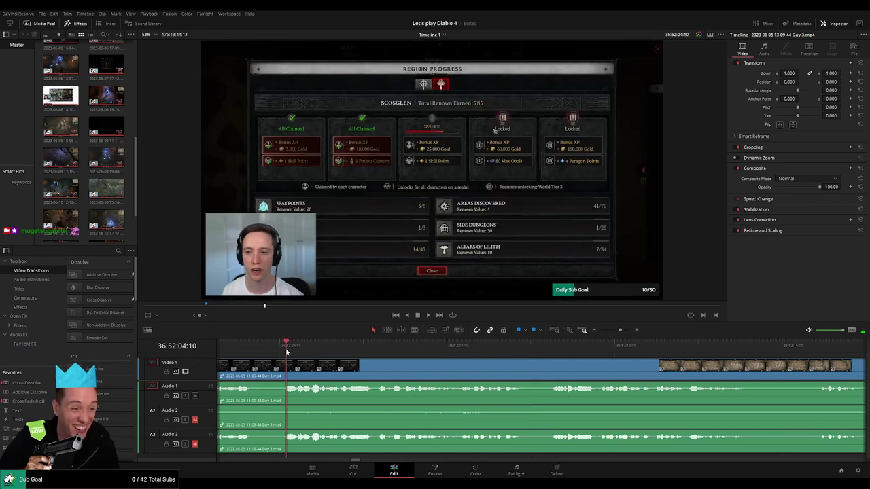
pyautogui.hscroll(-3, 319, 350)
pyautogui.click(330, 347)
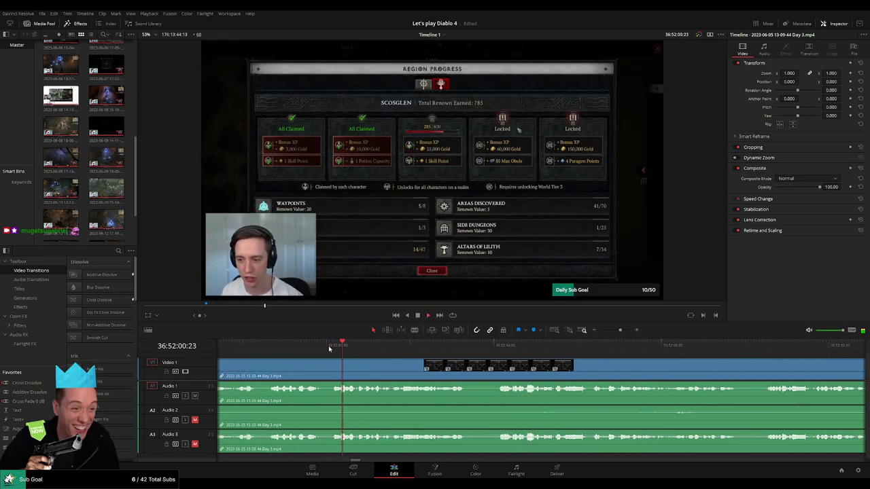
pyautogui.hscroll(-3, 323, 349)
pyautogui.click(286, 350)
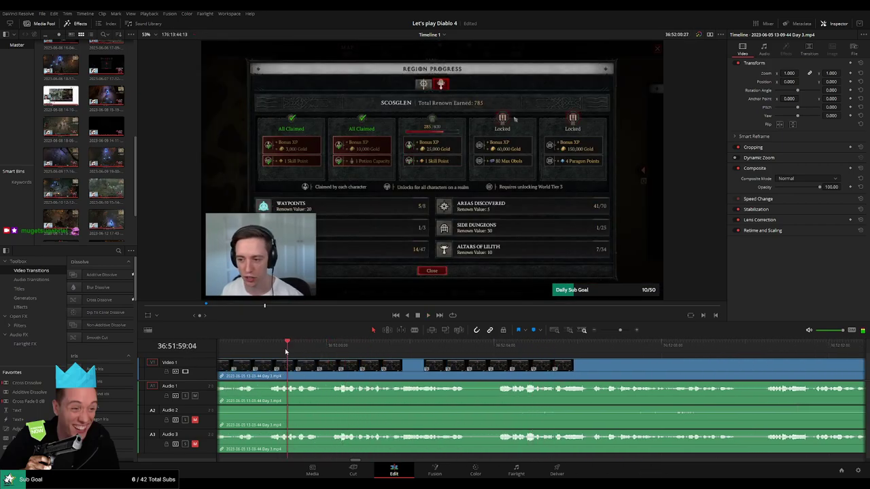
pyautogui.moveTo(286, 351); pyautogui.dragTo(268, 351)
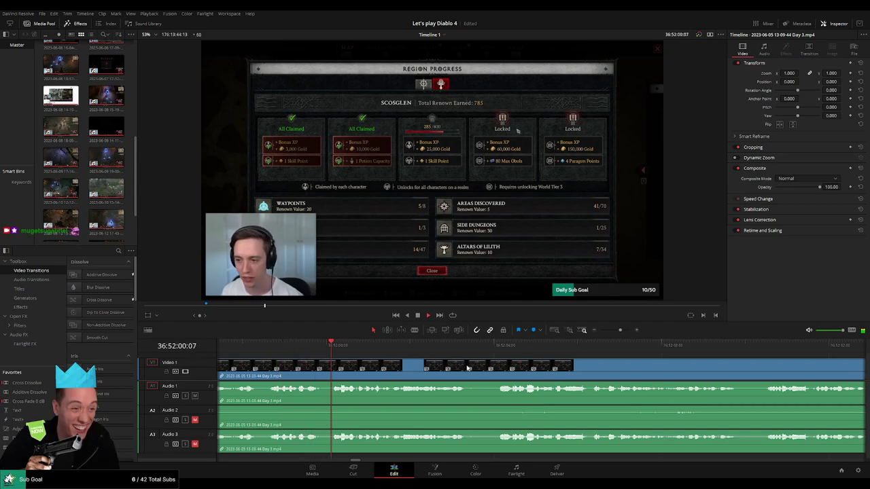
pyautogui.click(328, 348)
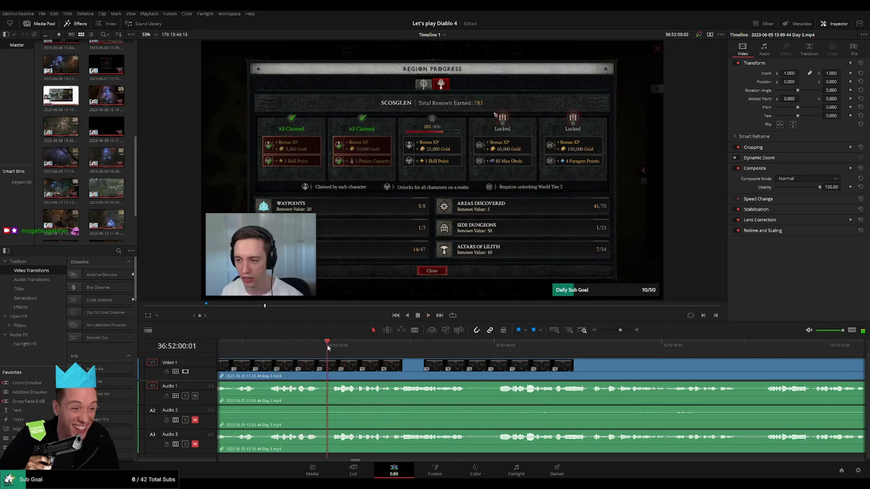
# Split the Day 3 clip and its audio at 36:52:00:00.
pyautogui.scroll(1, 491, 371)
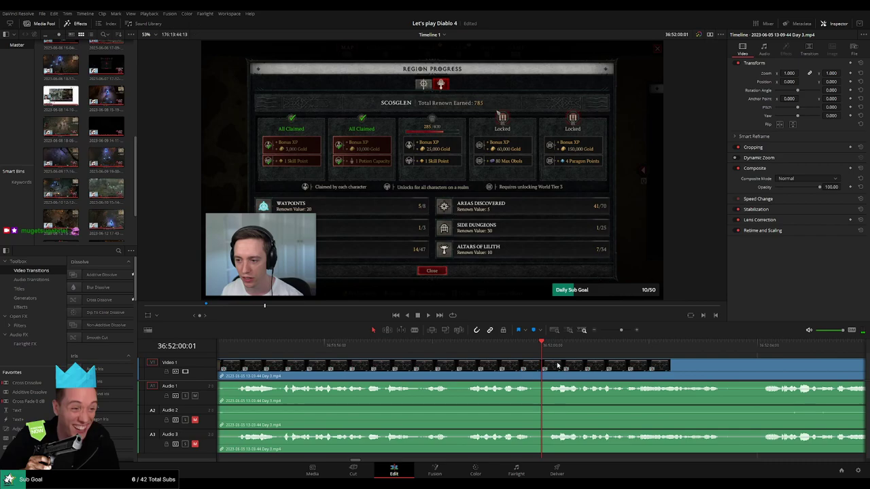
pyautogui.press('Left')
pyautogui.moveTo(621, 330); pyautogui.dragTo(623, 330)
pyautogui.press('b')
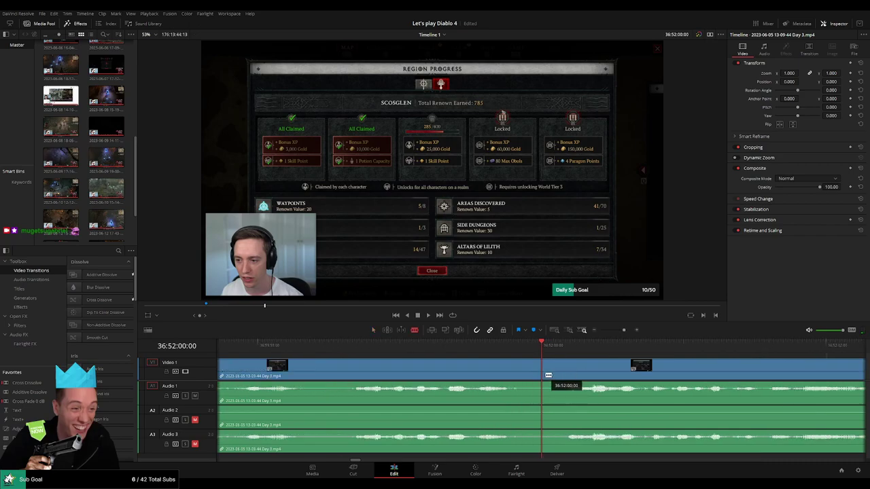
pyautogui.click(547, 375)
pyautogui.press('a')
# Add fades of about one second to the video and Audio 1 on both sides of the 36:52:00:00 cut, and play across them.
pyautogui.moveTo(545, 361); pyautogui.dragTo(687, 361)
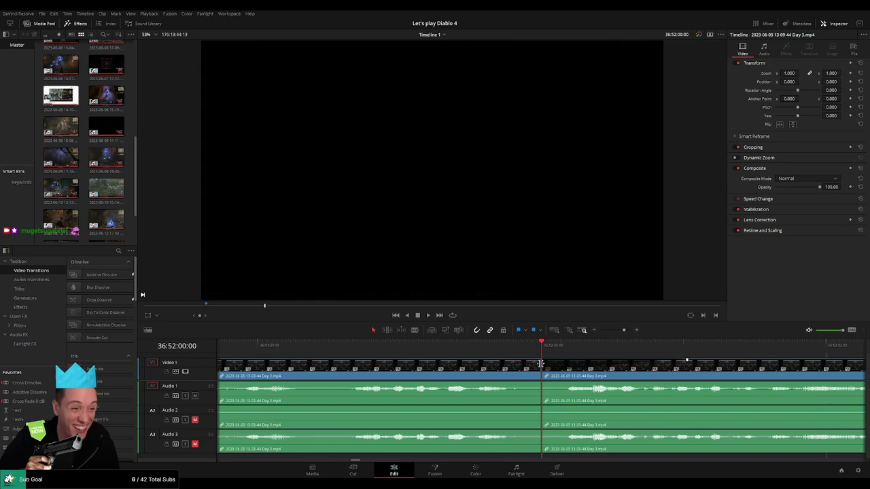
pyautogui.moveTo(541, 362); pyautogui.dragTo(399, 386)
pyautogui.click(397, 344)
pyautogui.press('space')
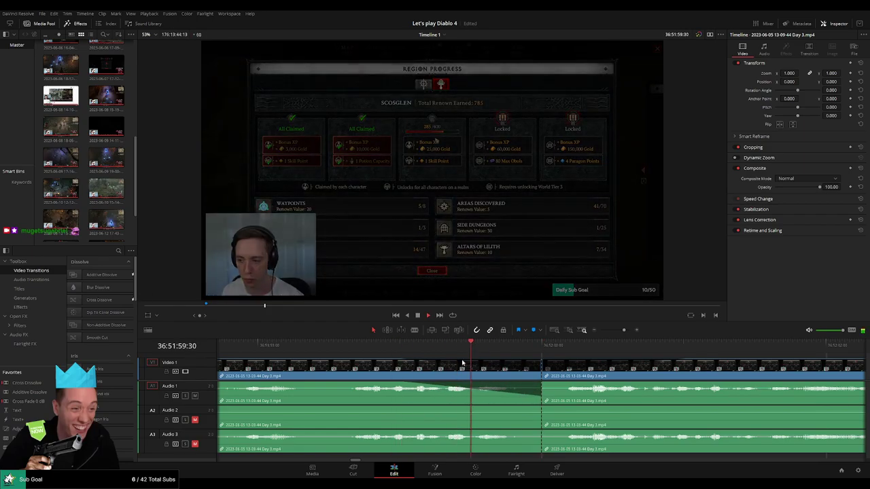
pyautogui.moveTo(561, 385); pyautogui.dragTo(683, 388)
pyautogui.press('space')
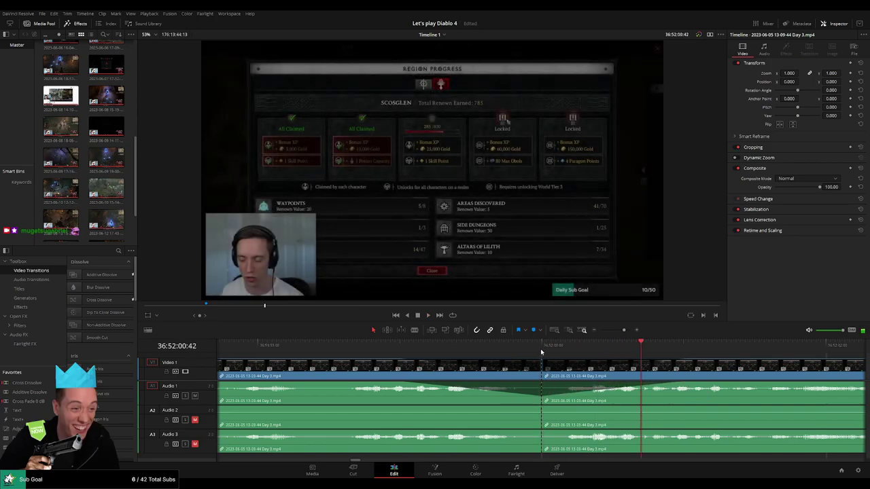
# Add matching one-second fade-outs and fade-ins on Audio 2 and Audio 3 at the 36:52:00:00 cut.
pyautogui.click(542, 347)
pyautogui.moveTo(540, 408); pyautogui.dragTo(405, 408)
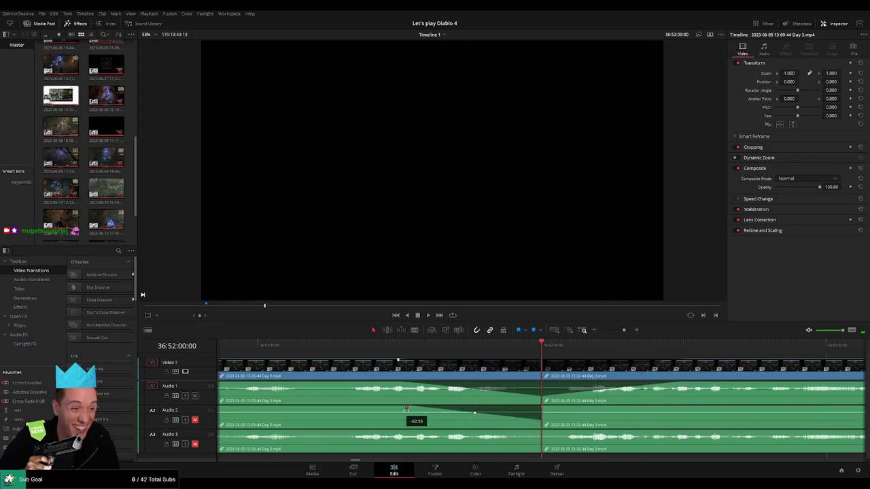
pyautogui.moveTo(541, 408); pyautogui.dragTo(696, 407)
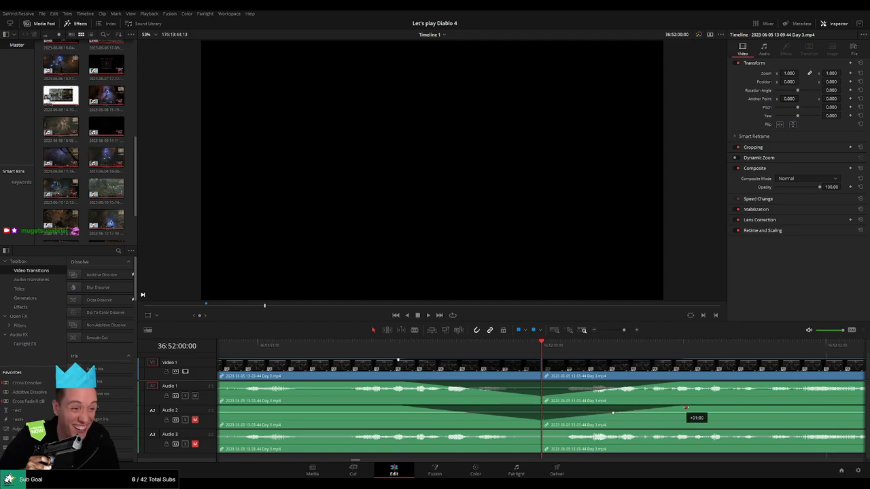
pyautogui.moveTo(517, 432); pyautogui.dragTo(400, 432)
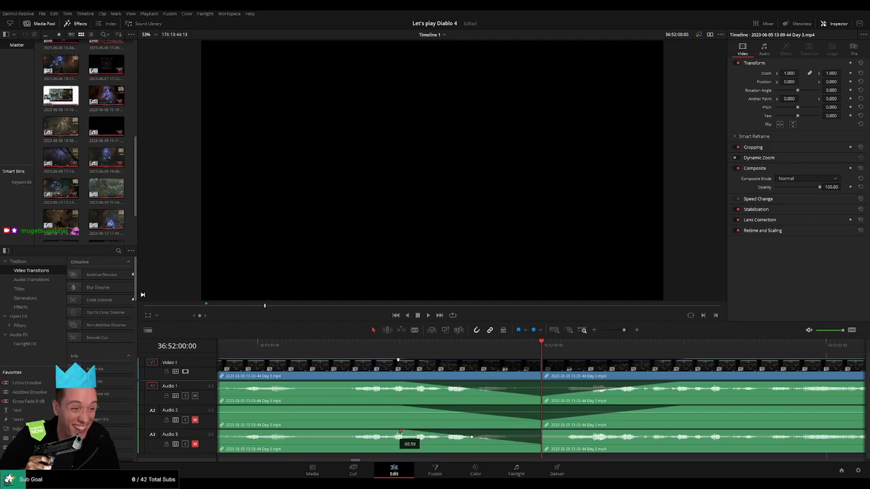
pyautogui.moveTo(542, 430); pyautogui.dragTo(681, 431)
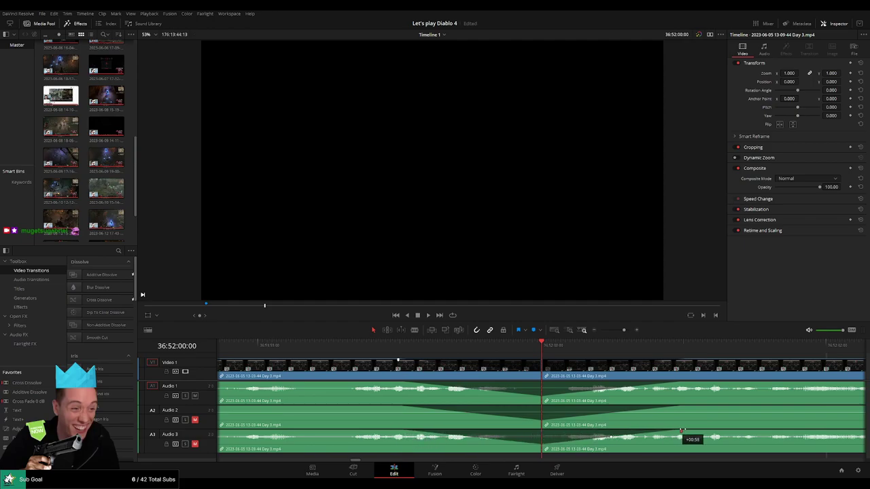
# Check the span of the finished episode and move the Day 3 remainder farther along the timeline to leave a gap.
pyautogui.moveTo(625, 330); pyautogui.dragTo(576, 333)
pyautogui.moveTo(545, 366); pyautogui.dragTo(373, 366)
pyautogui.click(256, 350)
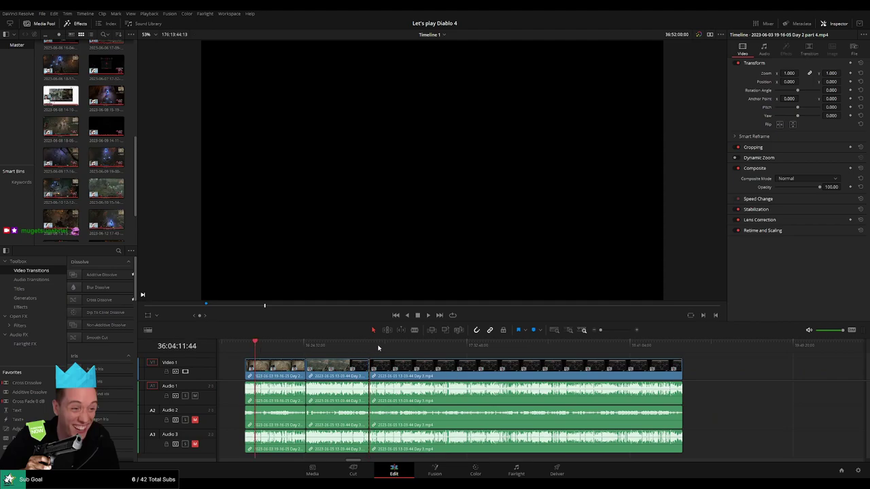
pyautogui.click(371, 349)
pyautogui.click(246, 348)
pyautogui.click(369, 347)
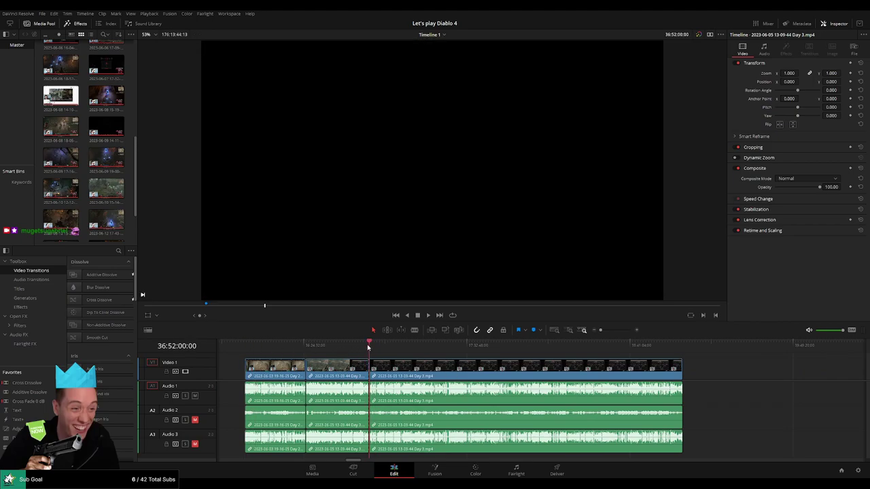
pyautogui.moveTo(514, 370); pyautogui.dragTo(616, 373)
pyautogui.click(365, 372)
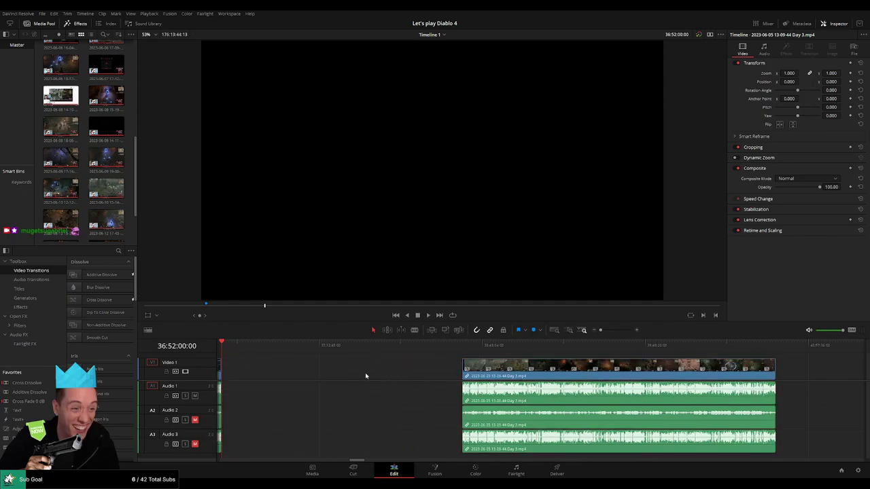
pyautogui.moveTo(279, 372); pyautogui.dragTo(402, 373)
pyautogui.click(402, 372)
# Place the playhead exactly at 38:00:00:00 and align the start of the Day 3 remainder with it.
pyautogui.moveTo(351, 348); pyautogui.dragTo(502, 367)
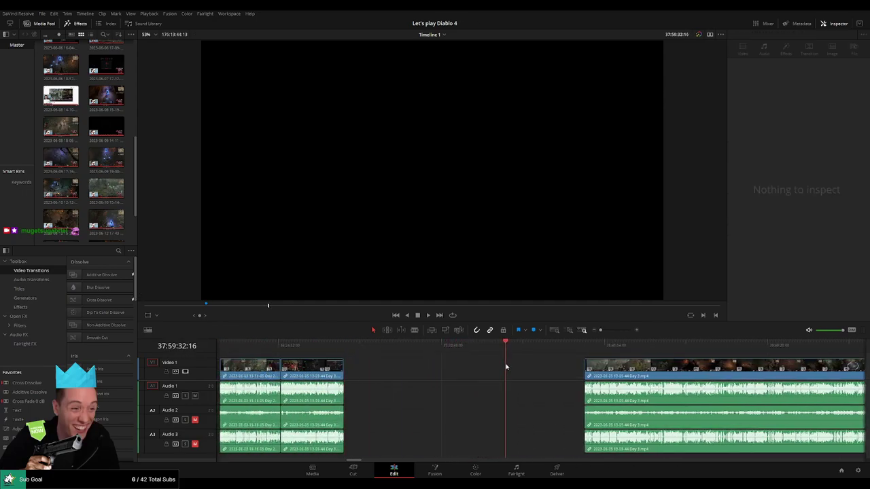
pyautogui.scroll(5, 517, 370)
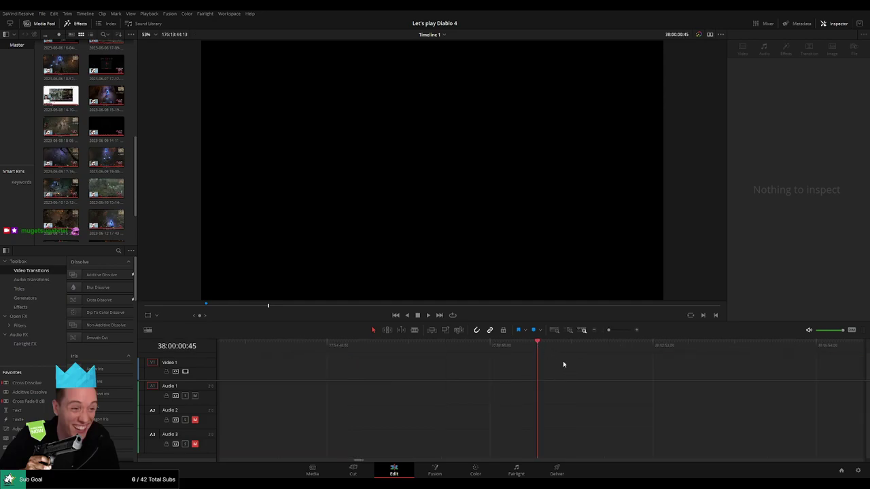
pyautogui.press('Left')
pyautogui.press('Left')
pyautogui.press('Left')
pyautogui.press('Left')
pyautogui.press('Left')
pyautogui.press('Left')
pyautogui.press('Left')
pyautogui.press('Left')
pyautogui.press('Left')
pyautogui.press('Left')
pyautogui.press('Left')
pyautogui.press('Left')
pyautogui.press('Left')
pyautogui.press('Left')
pyautogui.press('Left')
pyautogui.press('Left')
pyautogui.press('Left')
pyautogui.press('Left')
pyautogui.press('Left')
pyautogui.press('Left')
pyautogui.press('Left')
pyautogui.press('Left')
pyautogui.press('Left')
pyautogui.moveTo(610, 330); pyautogui.dragTo(424, 368)
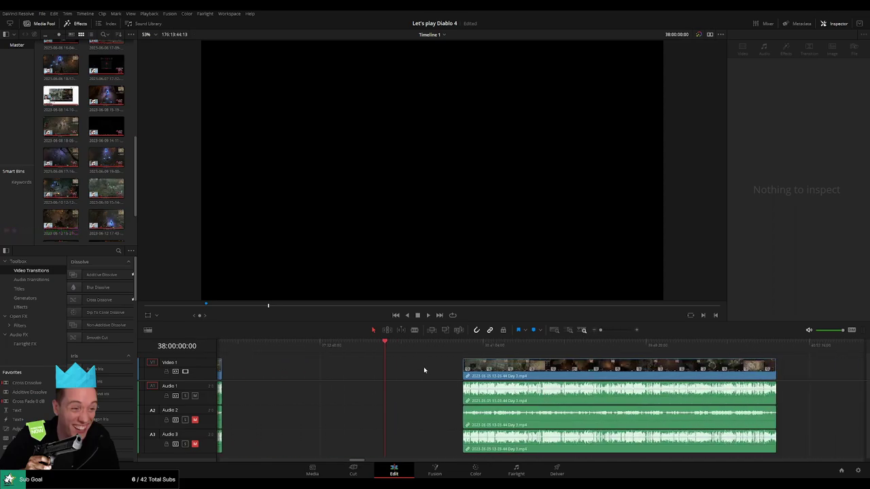
pyautogui.click(425, 370)
pyautogui.moveTo(515, 370); pyautogui.dragTo(437, 371)
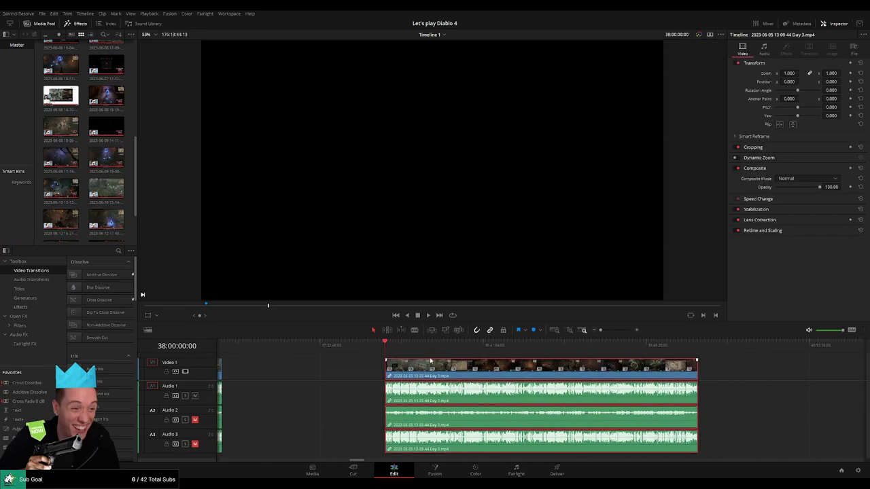
# Play the opening of the Day 3 remainder and skim ahead to about 38:52 for a place to end the episode.
pyautogui.press('space')
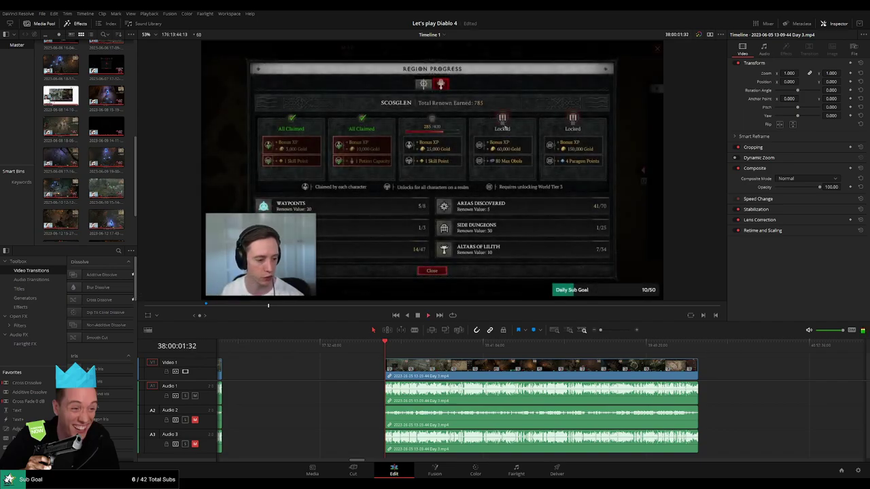
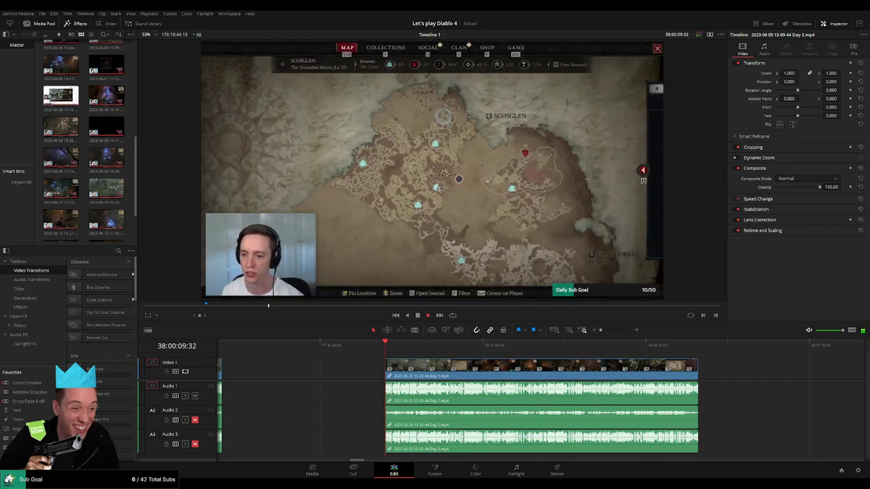
pyautogui.hscroll(3, 281, 367)
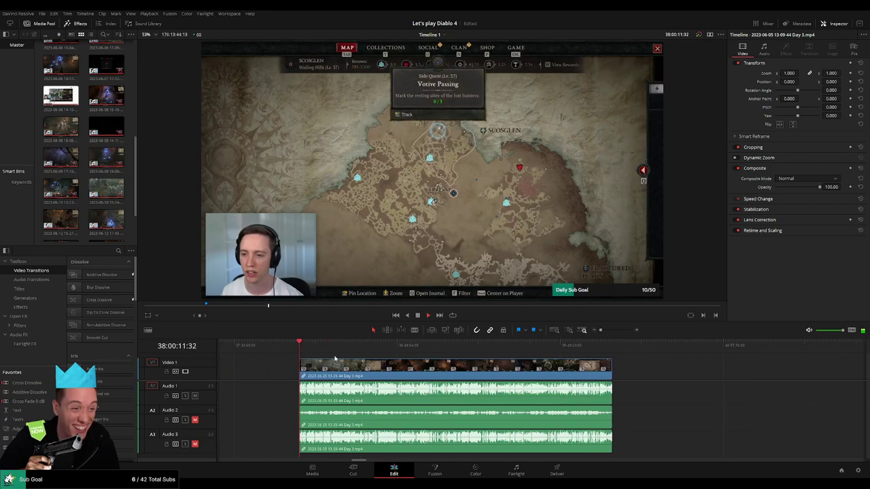
pyautogui.moveTo(334, 355); pyautogui.dragTo(309, 357)
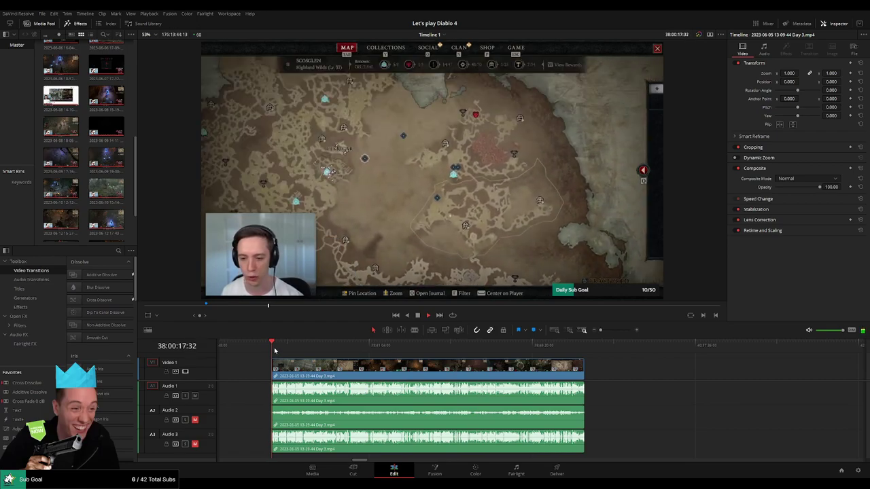
pyautogui.moveTo(275, 349); pyautogui.dragTo(396, 353)
pyautogui.click(583, 330)
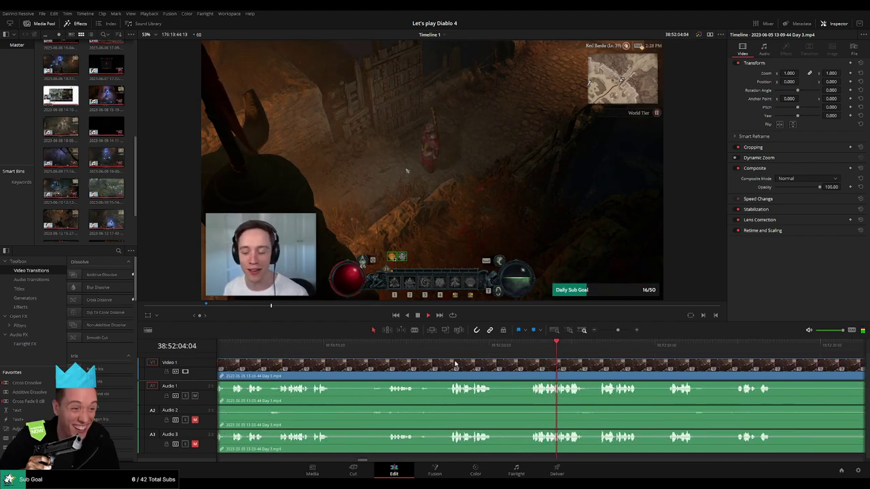
pyautogui.click(451, 354)
pyautogui.hscroll(3, 451, 354)
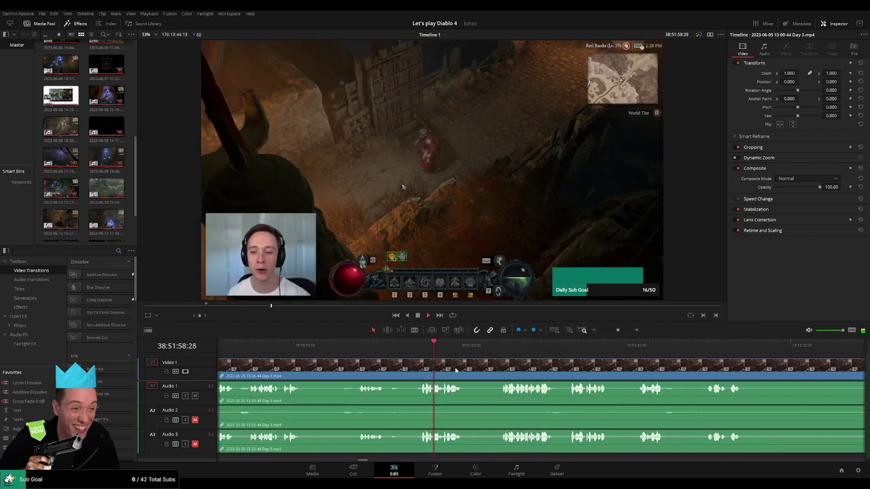
pyautogui.click(381, 350)
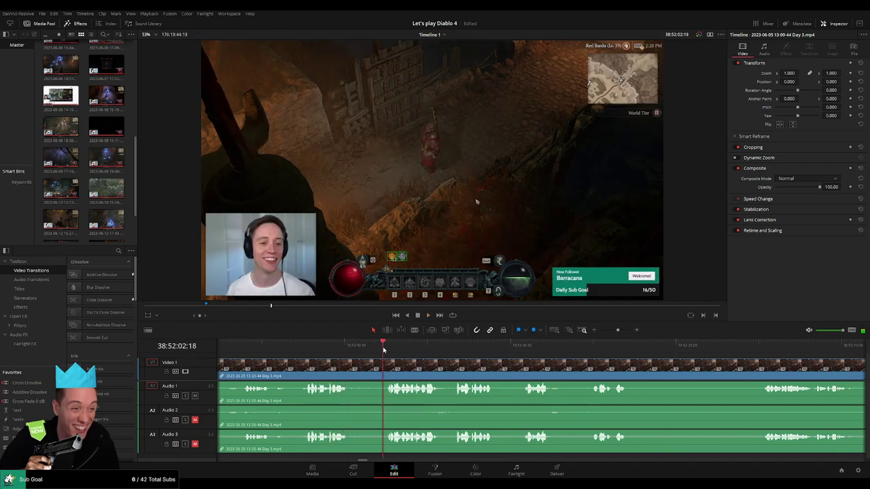
# Split the Day 3 clip in the speech pause at 38:52:02:00.
pyautogui.scroll(2, 469, 370)
pyautogui.press('space')
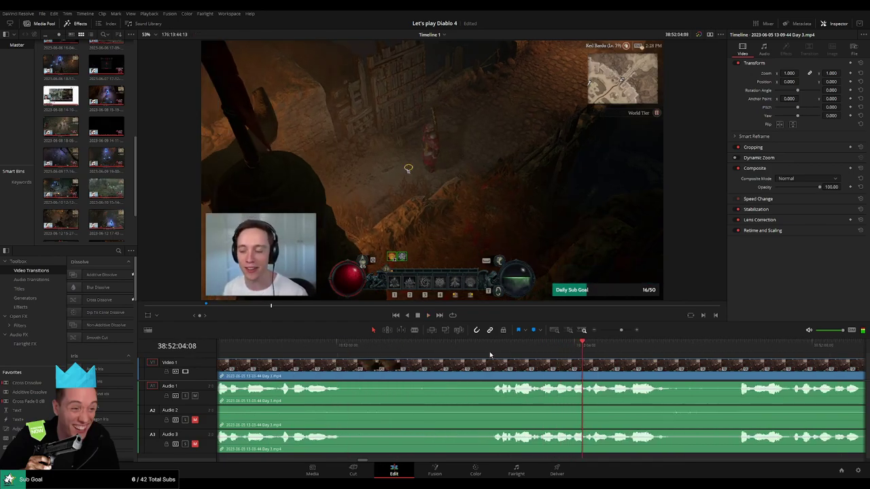
pyautogui.moveTo(492, 355); pyautogui.dragTo(394, 364)
pyautogui.press('b')
pyautogui.click(456, 372)
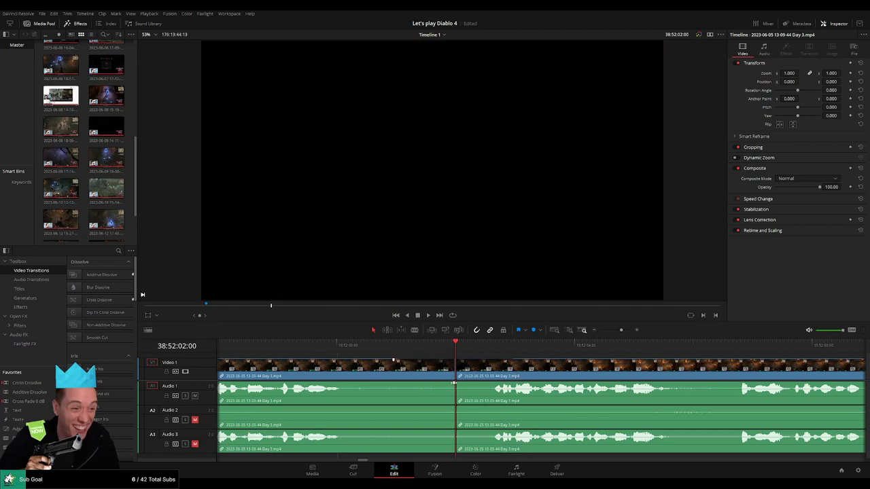
# Add fade-outs and fade-ins of roughly one second on all three audio tracks at the 38:52:02:00 cut.
pyautogui.moveTo(454, 384); pyautogui.dragTo(388, 385)
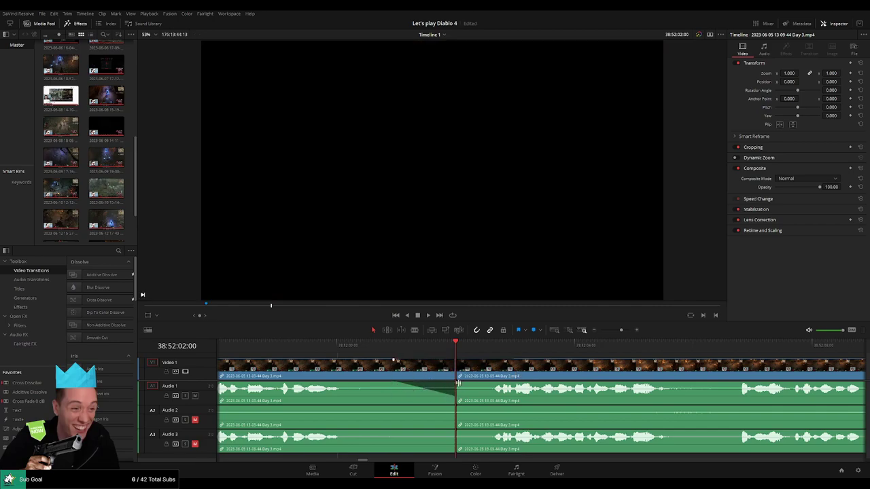
pyautogui.moveTo(457, 384); pyautogui.dragTo(503, 387)
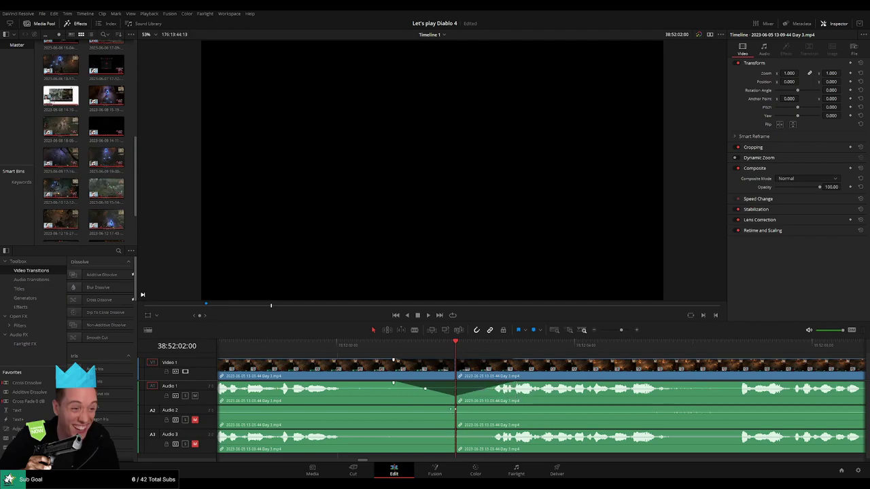
pyautogui.moveTo(453, 410); pyautogui.dragTo(398, 409)
pyautogui.moveTo(459, 409); pyautogui.dragTo(520, 407)
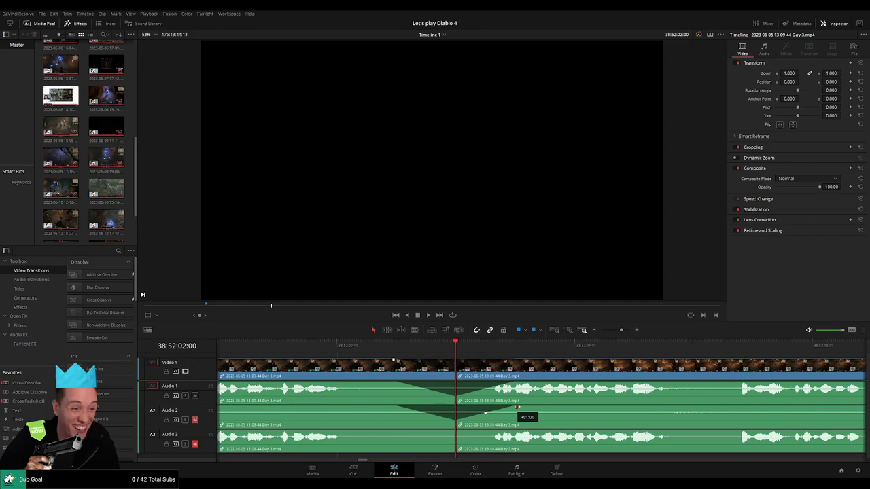
pyautogui.moveTo(451, 432); pyautogui.dragTo(509, 435)
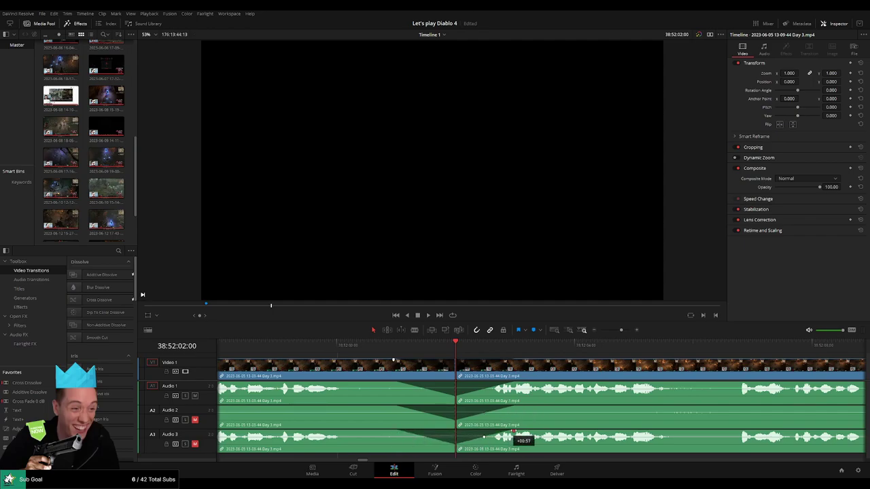
# Play the opening of the Day 3 remainder from the 38:52:02:00 cut, and return the playhead to the cut.
pyautogui.moveTo(621, 330); pyautogui.dragTo(591, 335)
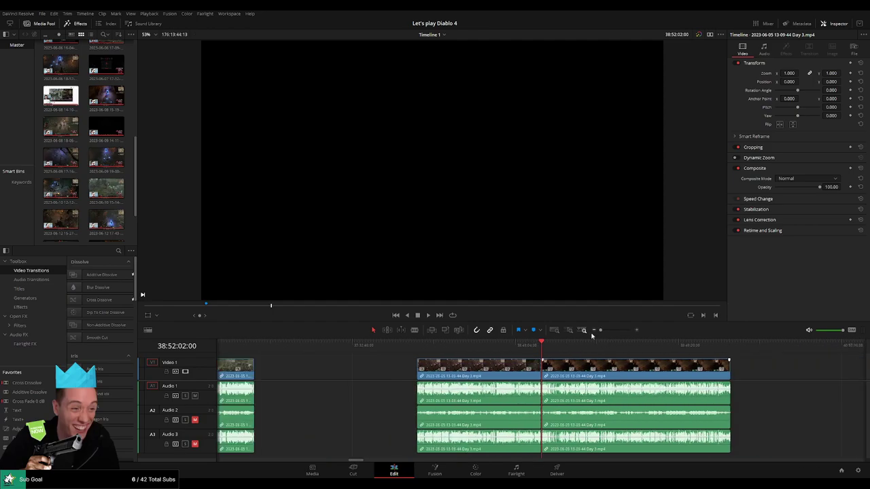
pyautogui.press('space')
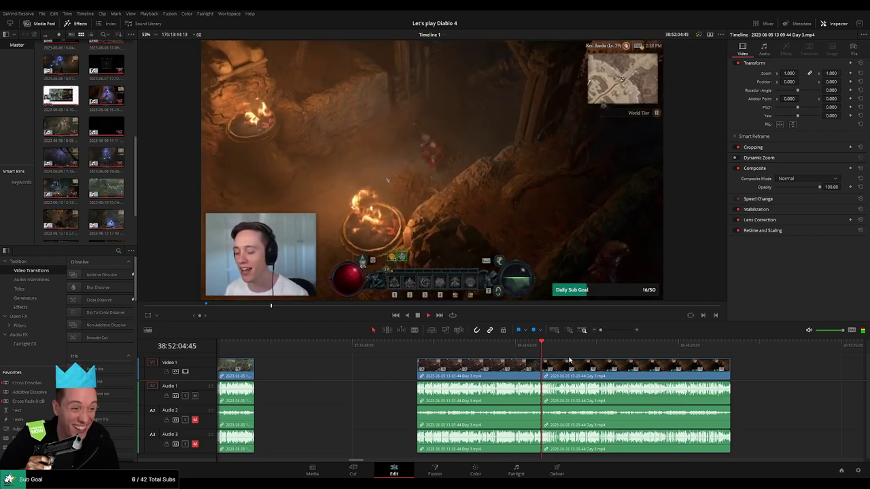
pyautogui.moveTo(569, 360); pyautogui.dragTo(404, 354)
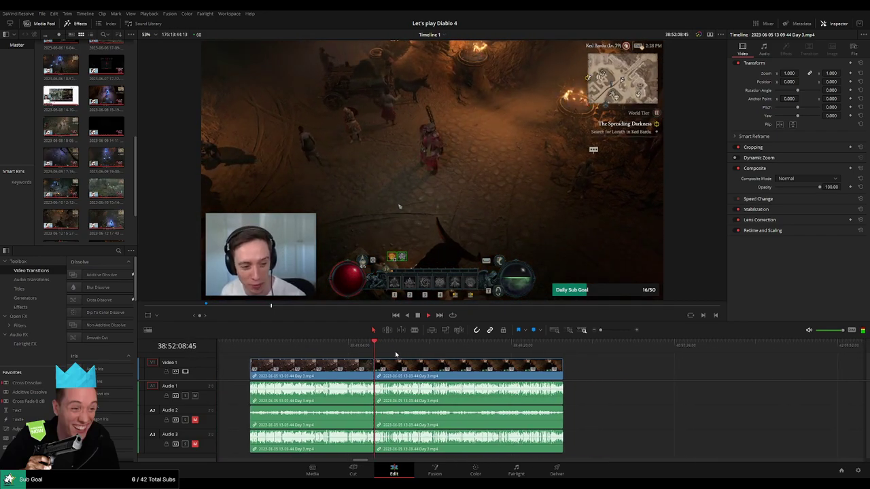
pyautogui.click(249, 346)
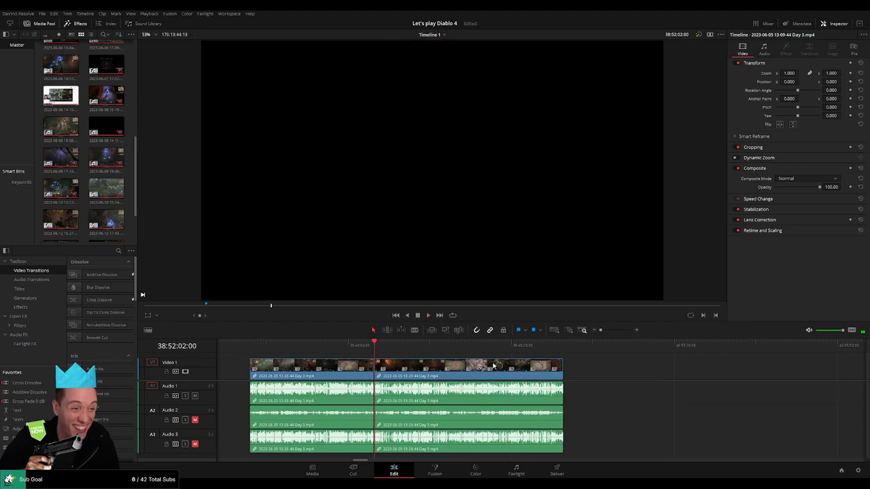
# Move the Day 3 remainder further along the timeline, leaving a wide gap after the 38:52:02:00 cut.
pyautogui.moveTo(494, 366); pyautogui.dragTo(352, 362)
pyautogui.moveTo(369, 366); pyautogui.dragTo(598, 368)
pyautogui.click(294, 369)
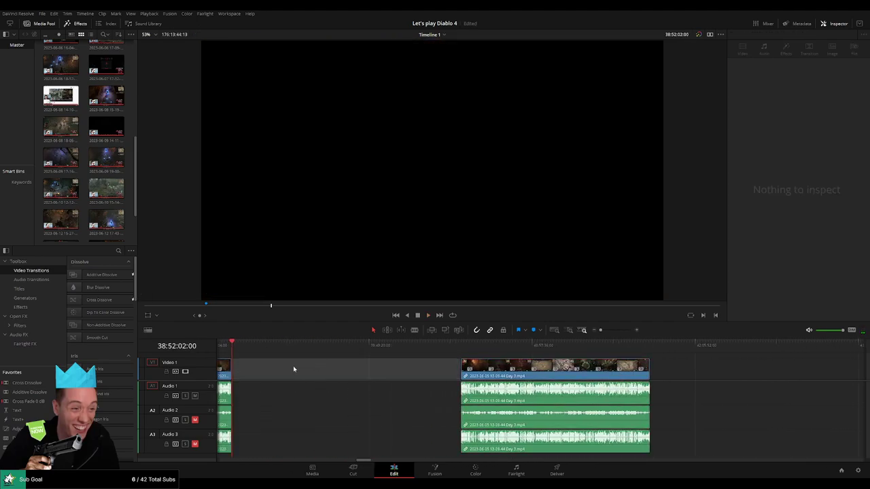
pyautogui.click(294, 369)
pyautogui.moveTo(278, 376); pyautogui.dragTo(434, 370)
pyautogui.click(430, 371)
pyautogui.click(430, 371)
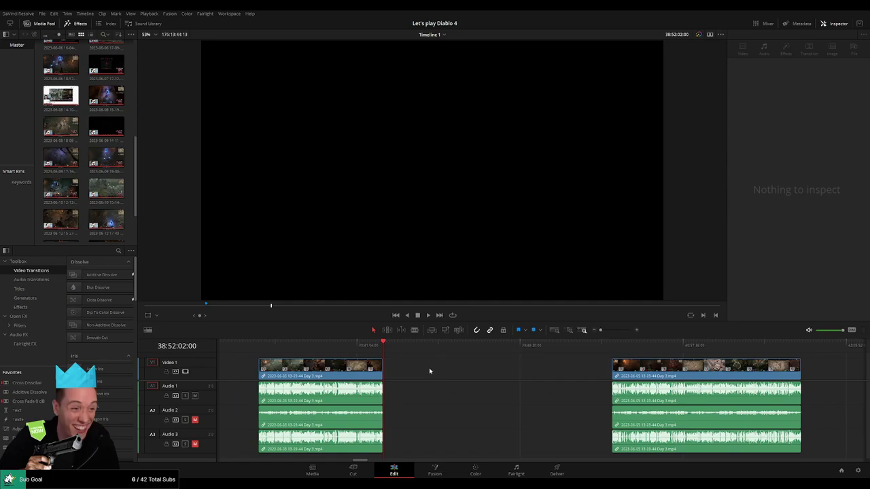
# Add a timeline marker named "20 episodes" at 38:52:02:00.
pyautogui.press('m')
pyautogui.moveTo(384, 350)
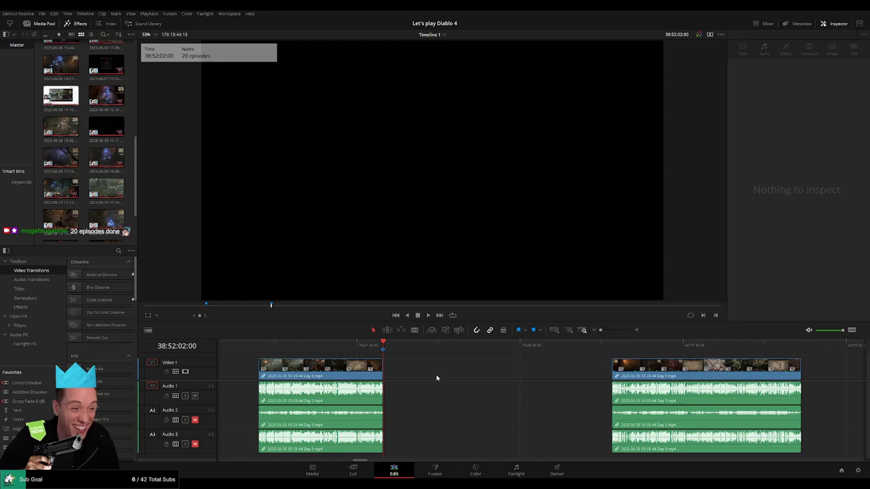
# Place the playhead at 40:00:00:00 and align the start of the Day 3 remainder with it.
pyautogui.hscroll(1, 448, 371)
pyautogui.moveTo(370, 351); pyautogui.dragTo(496, 359)
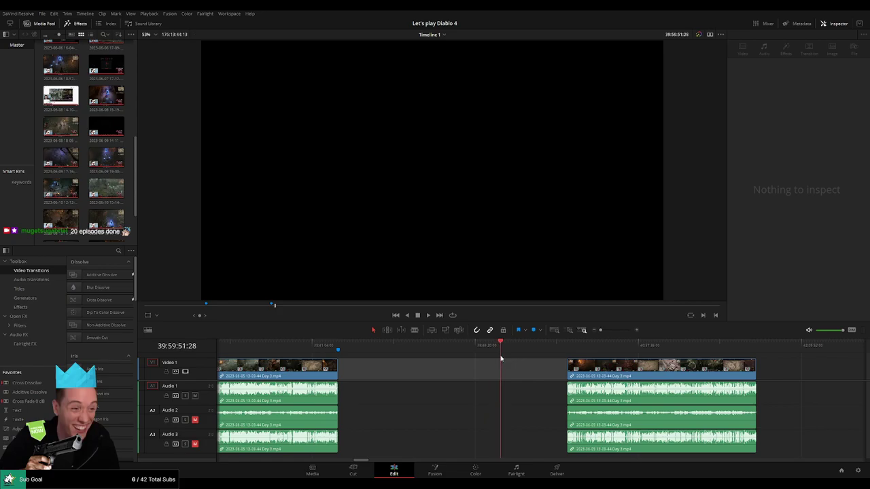
pyautogui.moveTo(593, 368); pyautogui.dragTo(530, 363)
pyautogui.click(506, 354)
# Play the opening of the clip starting at 40:00:00:00 and skim ahead to about 40:52 for a place to end the episode.
pyautogui.hscroll(4, 442, 355)
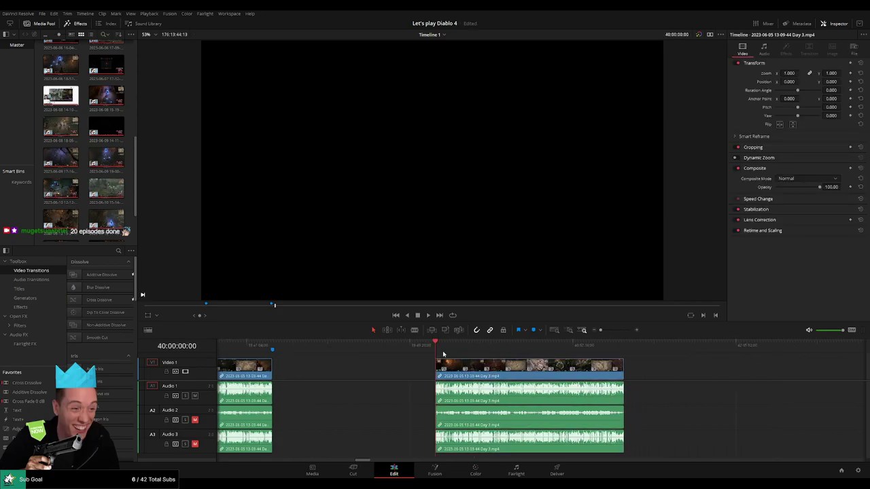
pyautogui.hscroll(1, 379, 349)
pyautogui.press('space')
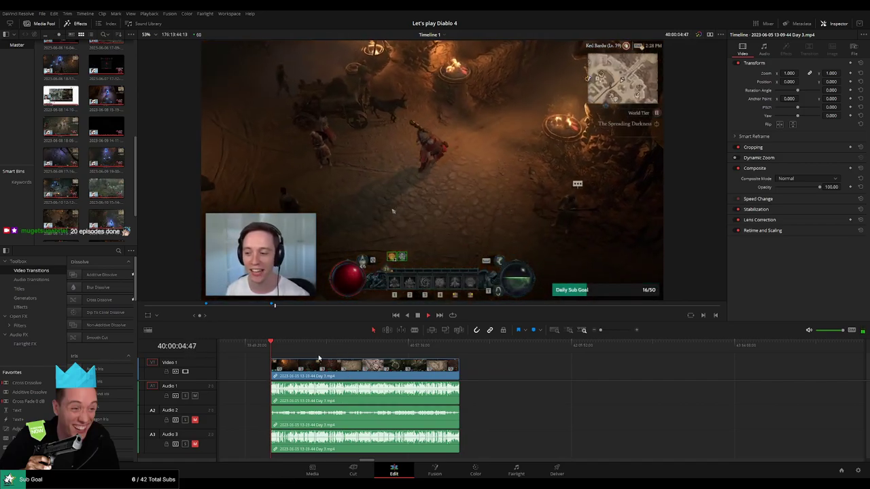
pyautogui.hscroll(1, 300, 358)
pyautogui.moveTo(263, 348); pyautogui.dragTo(377, 353)
pyautogui.press('space')
pyautogui.scroll(5, 394, 356)
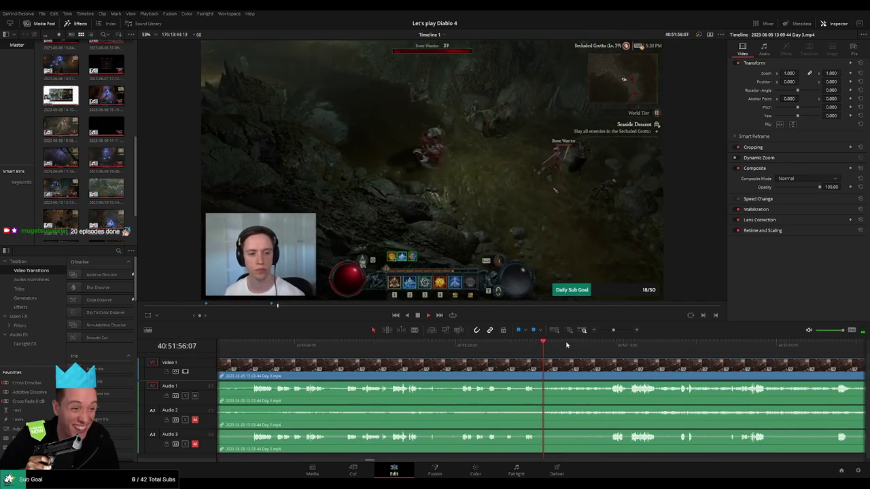
pyautogui.scroll(2, 566, 344)
pyautogui.hscroll(3, 567, 344)
pyautogui.moveTo(430, 346); pyautogui.dragTo(455, 346)
pyautogui.press('space')
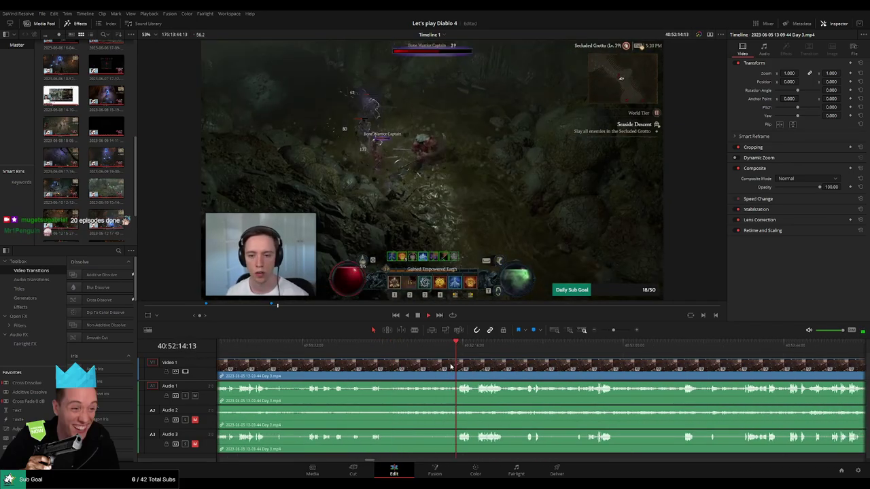
# Split the Day 3 clip in the quiet moment before speech at 40:52:14:00.
pyautogui.scroll(3, 476, 360)
pyautogui.scroll(1, 523, 363)
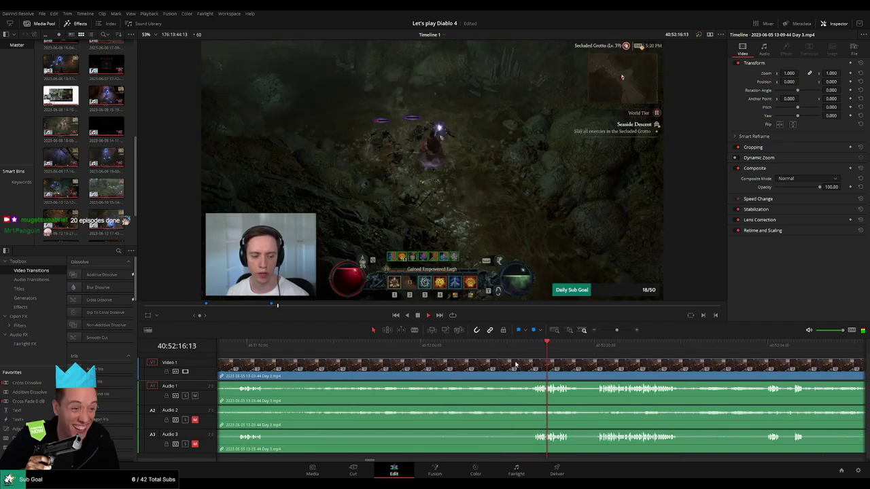
pyautogui.moveTo(529, 352); pyautogui.dragTo(519, 350)
pyautogui.press('Right')
pyautogui.press('Right')
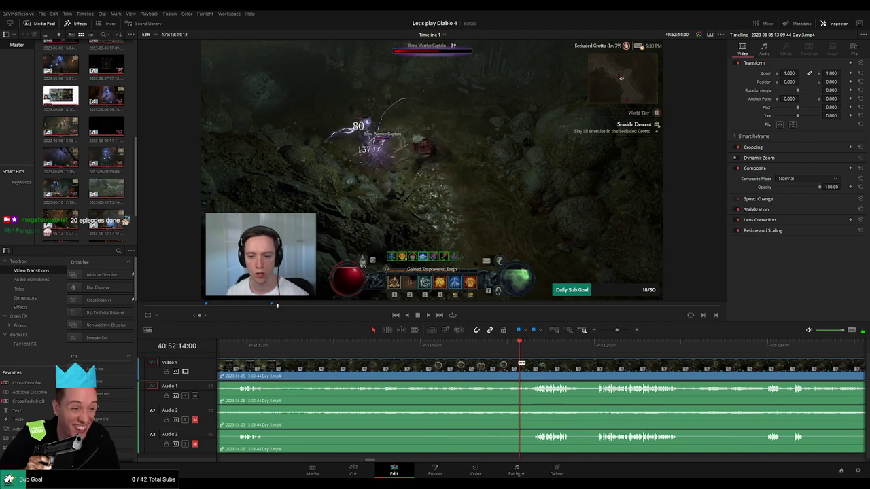
pyautogui.hotkey('ctrl', 'b')
# Add fade-outs and fade-ins of roughly one second to the video and all three audio tracks at the 40:52:14:00 cut.
pyautogui.moveTo(539, 360); pyautogui.dragTo(642, 351)
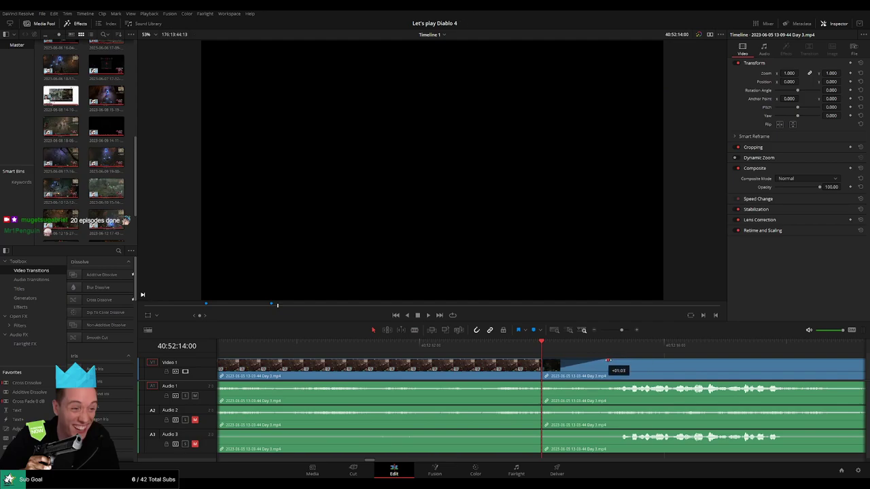
pyautogui.moveTo(540, 360); pyautogui.dragTo(478, 365)
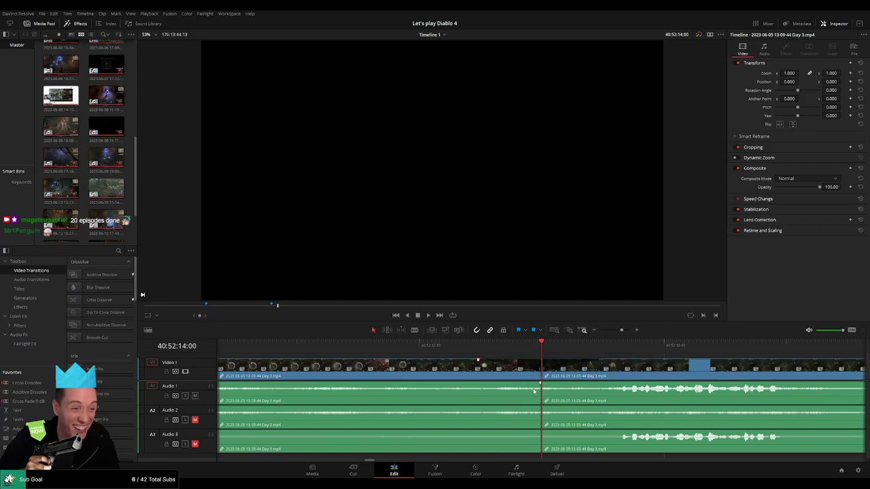
pyautogui.moveTo(541, 383); pyautogui.dragTo(479, 385)
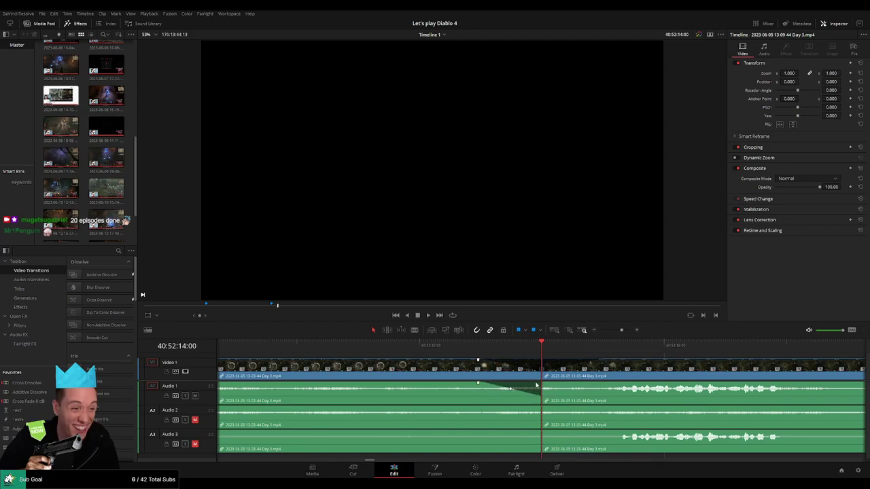
pyautogui.moveTo(543, 384); pyautogui.dragTo(618, 384)
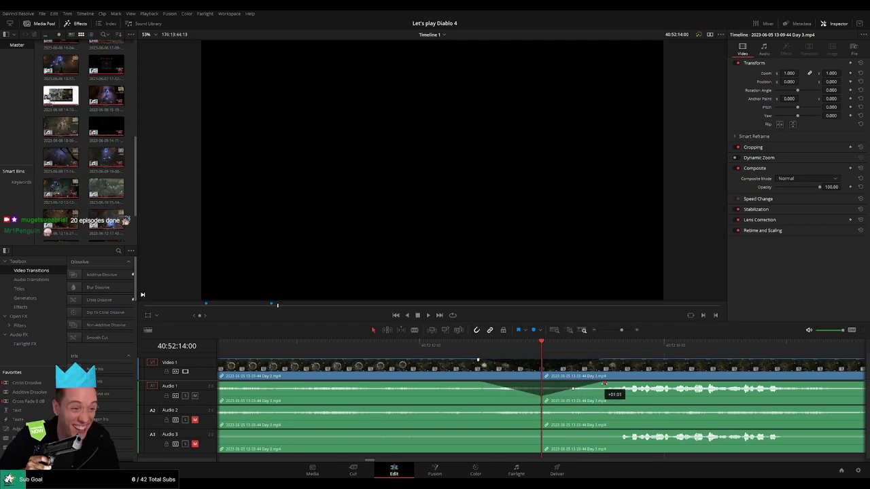
pyautogui.click(538, 408)
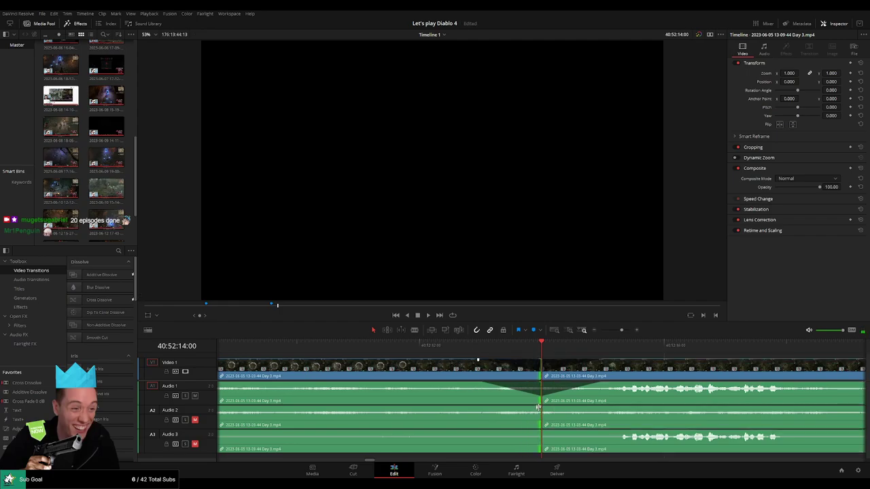
pyautogui.moveTo(528, 409); pyautogui.dragTo(476, 408)
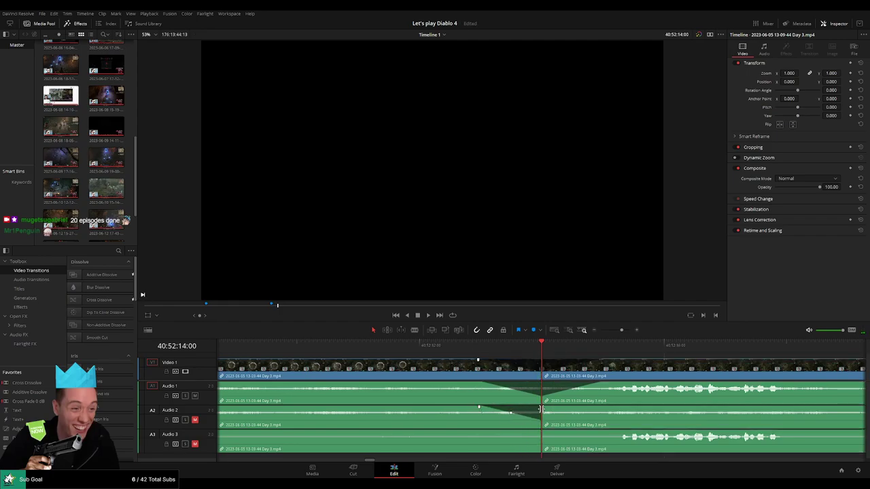
pyautogui.moveTo(542, 407); pyautogui.dragTo(604, 408)
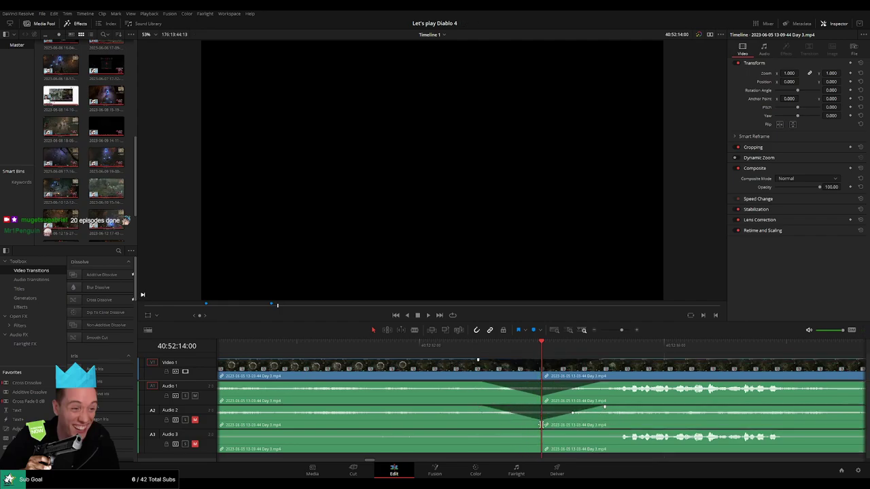
pyautogui.moveTo(537, 430); pyautogui.dragTo(491, 433)
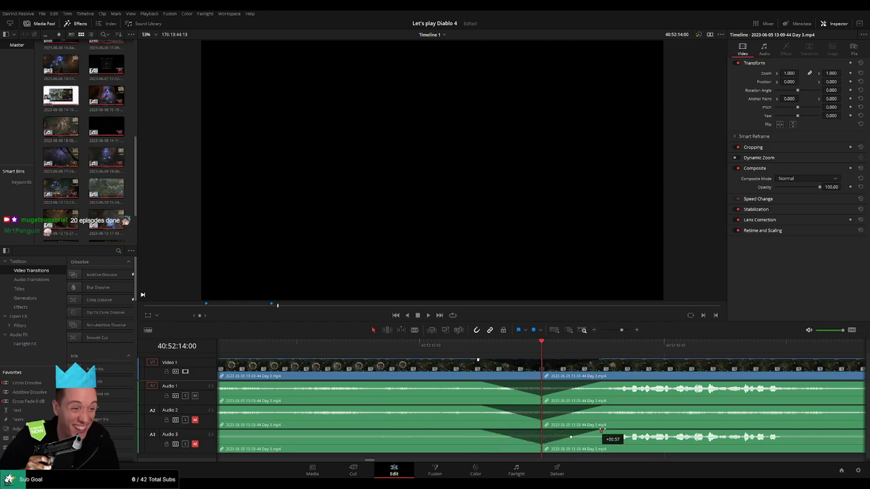
# Move the short Day 3 remainder further along the timeline, leaving a gap after the episode ending at 40:52:14:00.
pyautogui.moveTo(623, 330); pyautogui.dragTo(589, 333)
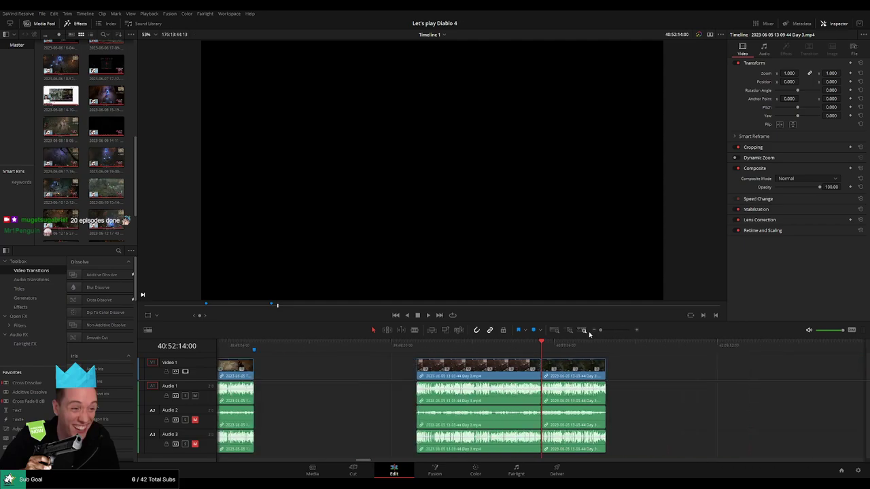
pyautogui.hscroll(3, 399, 366)
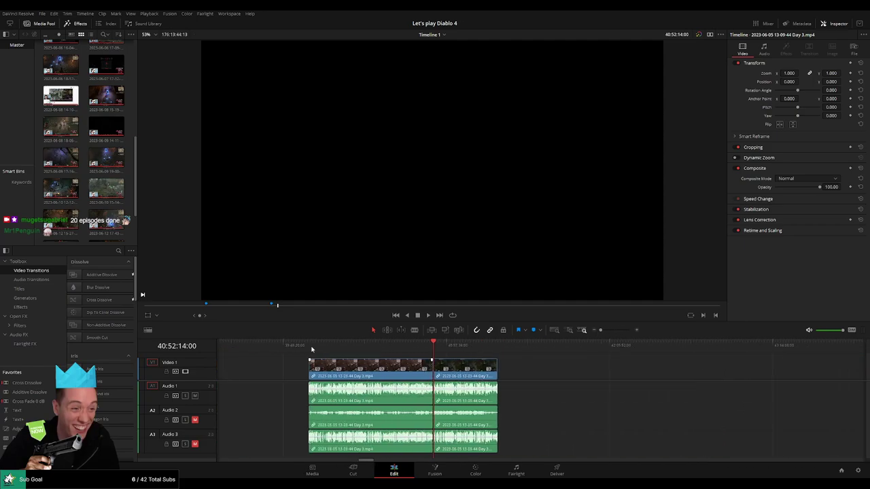
pyautogui.hscroll(5, 434, 367)
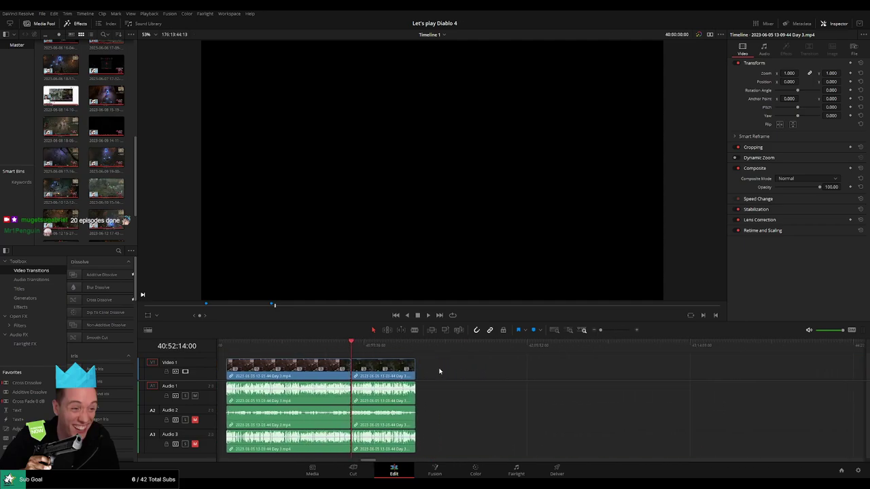
pyautogui.moveTo(294, 375); pyautogui.dragTo(544, 379)
pyautogui.click(312, 373)
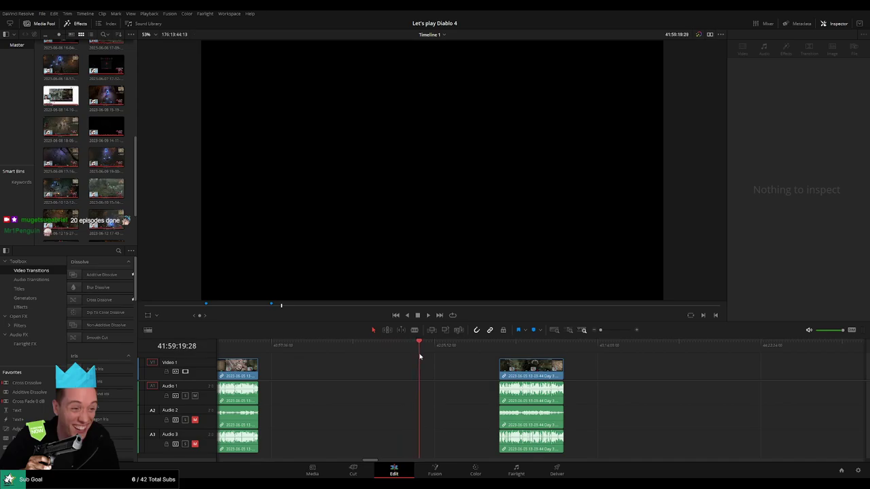
# Place the playhead exactly at 42:00:00:00 and align the start of the short Day 3 remainder with it.
pyautogui.scroll(3, 434, 359)
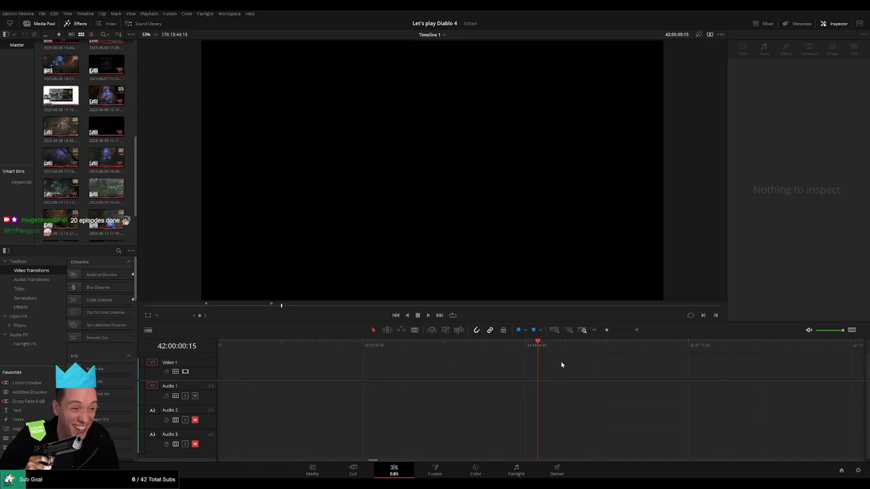
pyautogui.press('Left')
pyautogui.press('Left')
pyautogui.press('Left')
pyautogui.moveTo(607, 330); pyautogui.dragTo(601, 330)
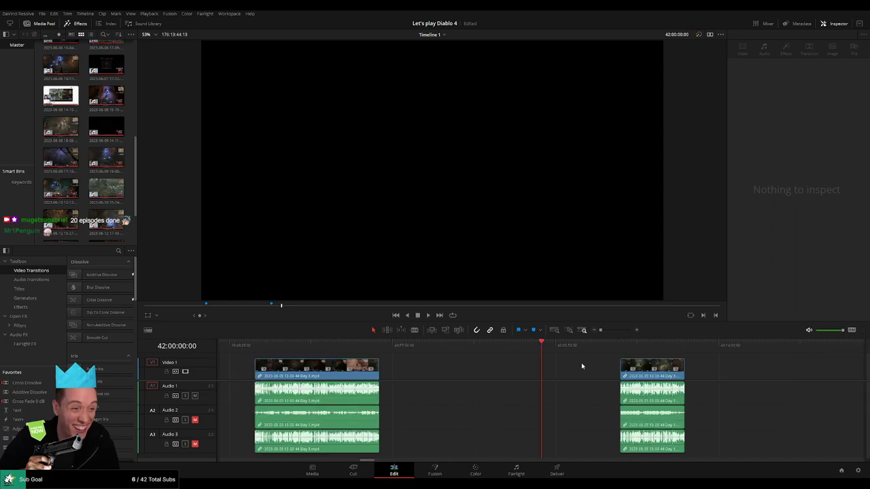
pyautogui.moveTo(582, 364); pyautogui.dragTo(418, 368)
pyautogui.moveTo(475, 369); pyautogui.dragTo(397, 369)
# Play the opening of the clip starting at 42:00:00:00, check where it ends, and return the playhead to its start.
pyautogui.hscroll(2, 478, 369)
pyautogui.press('space')
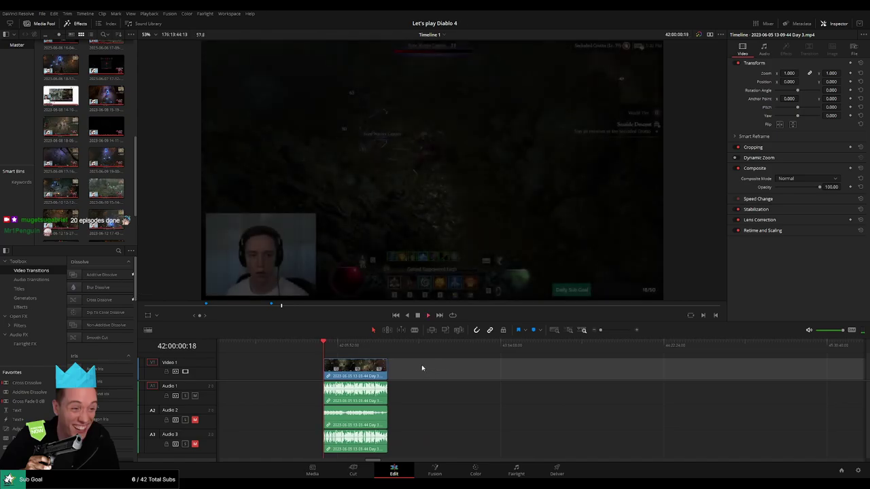
pyautogui.click(385, 350)
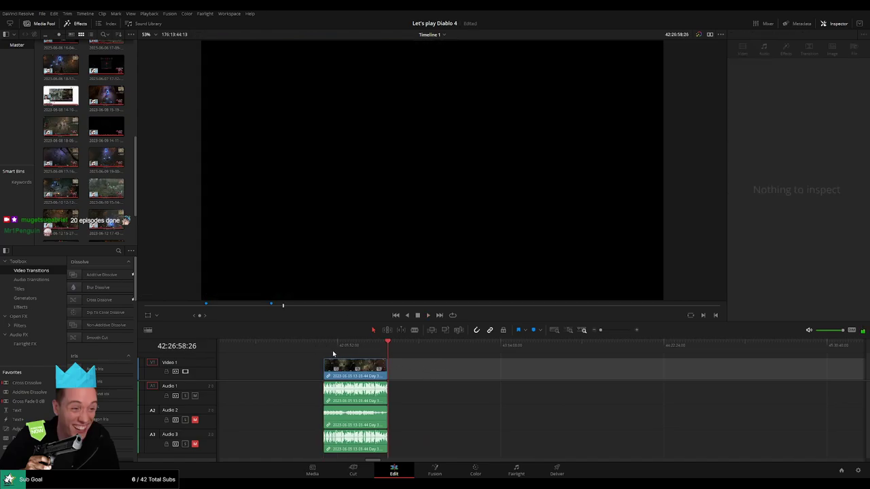
pyautogui.moveTo(333, 352); pyautogui.dragTo(324, 353)
# Bring the Day 3 part 2 recording back from further along the timeline and join it to the end of the Day 3 remainder.
pyautogui.hscroll(9, 506, 369)
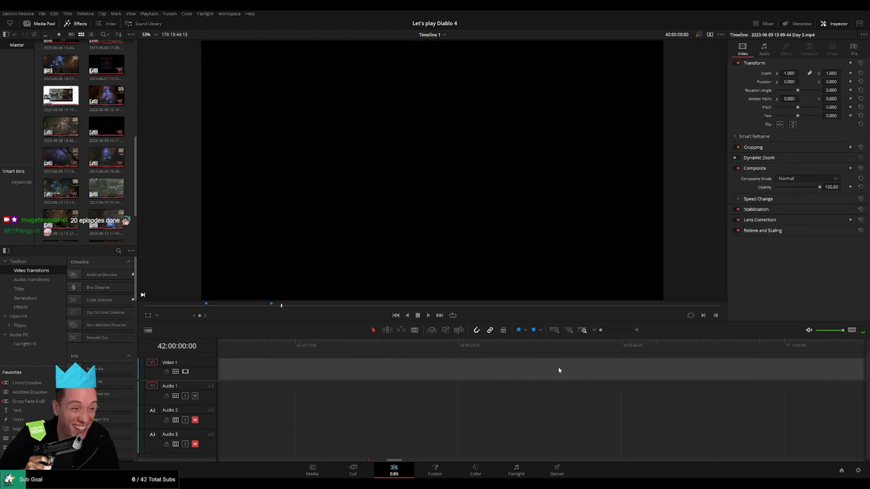
pyautogui.hscroll(4, 559, 370)
pyautogui.moveTo(597, 372); pyautogui.dragTo(279, 369)
pyautogui.hscroll(-3, 553, 373)
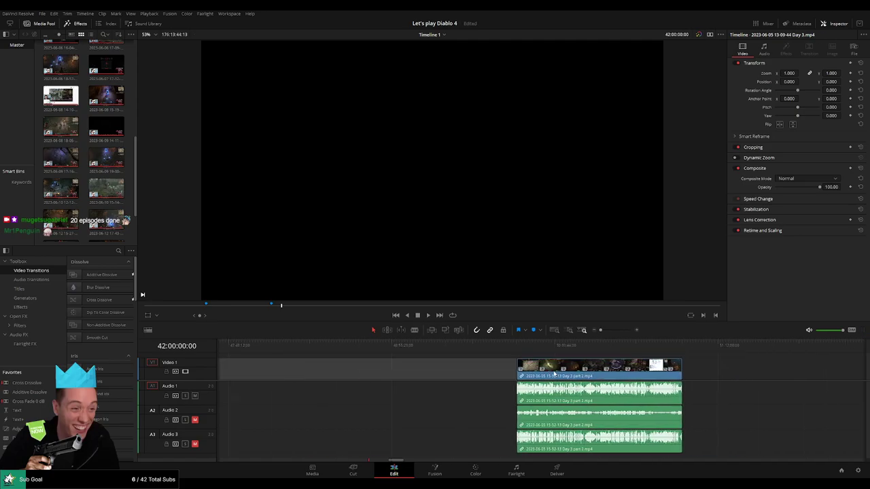
pyautogui.hscroll(-5, 679, 378)
pyautogui.hscroll(8, 714, 373)
pyautogui.hscroll(-6, 283, 369)
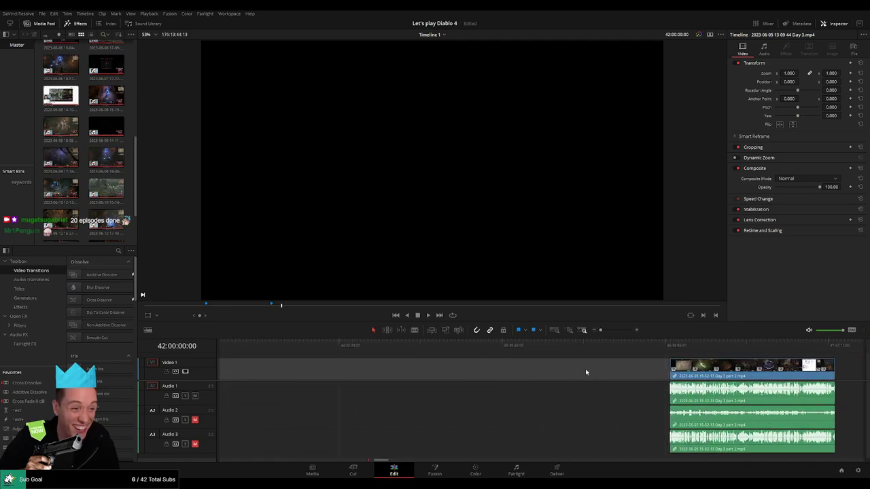
pyautogui.hscroll(-2, 681, 377)
pyautogui.hscroll(6, 435, 373)
pyautogui.hscroll(-4, 550, 376)
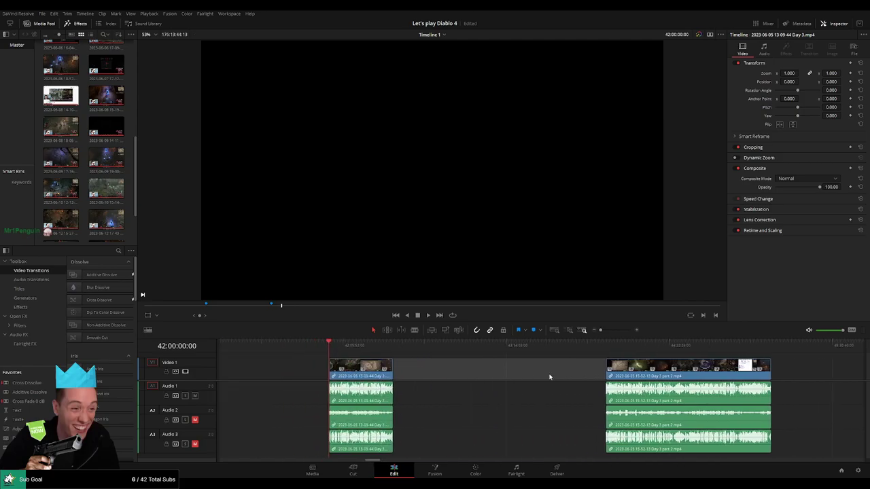
pyautogui.moveTo(654, 372); pyautogui.dragTo(438, 367)
pyautogui.click(426, 357)
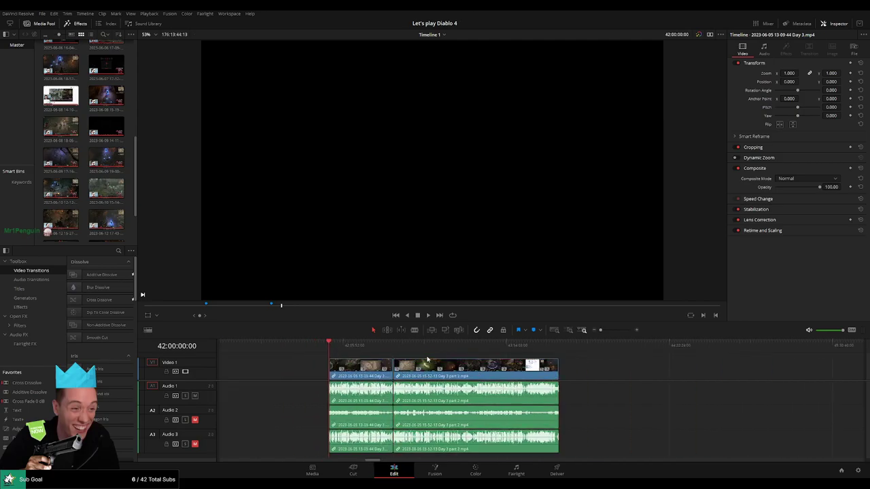
# Review the Day 3 remainder from its start at 42:00:00:00 and examine its join with the Day 3 part 2 recording.
pyautogui.press('space')
pyautogui.click(344, 348)
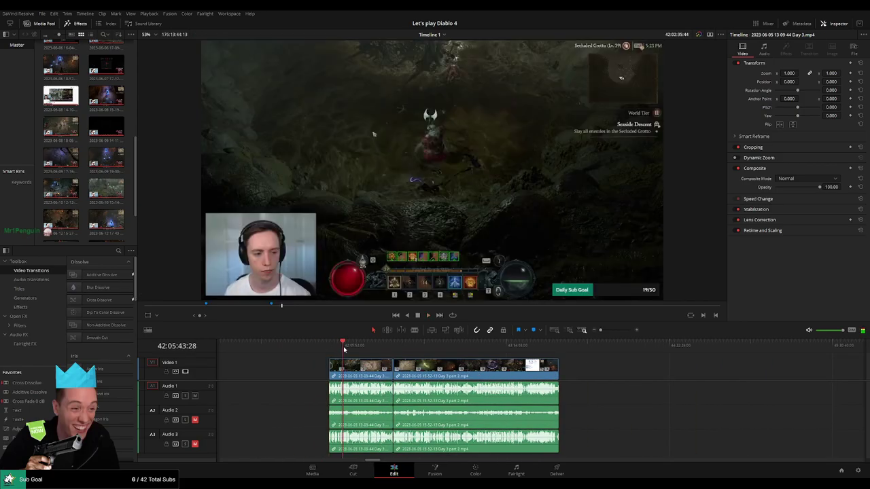
pyautogui.moveTo(344, 350); pyautogui.dragTo(393, 351)
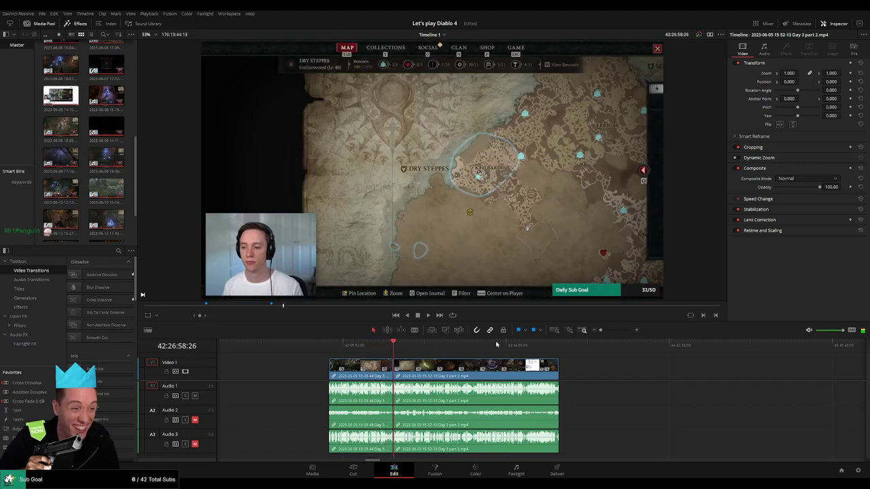
pyautogui.scroll(3, 502, 346)
pyautogui.click(515, 347)
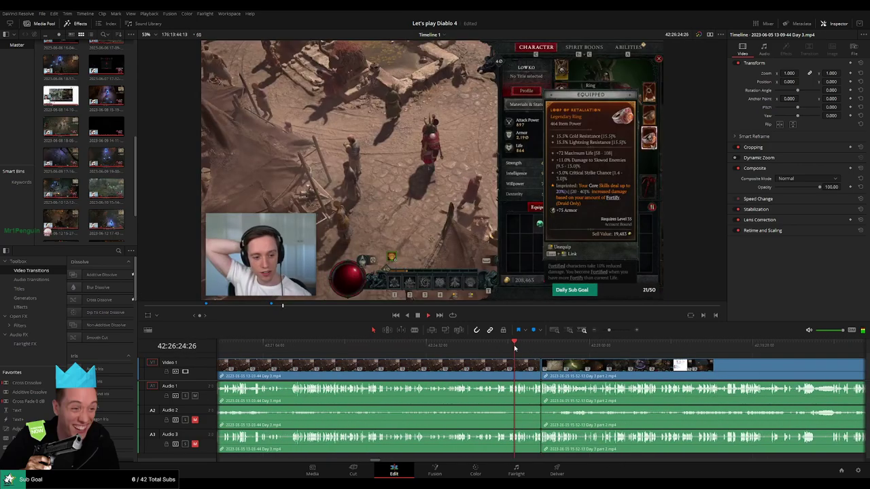
pyautogui.click(529, 348)
pyautogui.scroll(4, 581, 364)
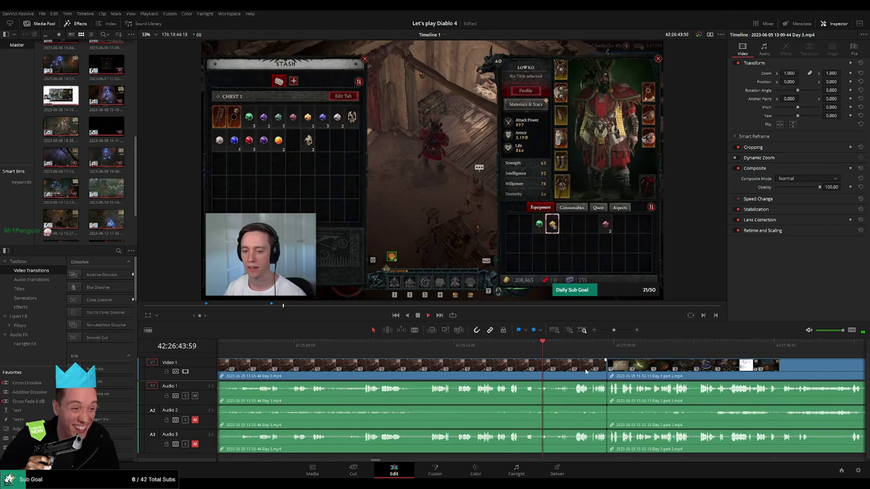
pyautogui.click(604, 349)
pyautogui.click(614, 331)
pyautogui.press('space')
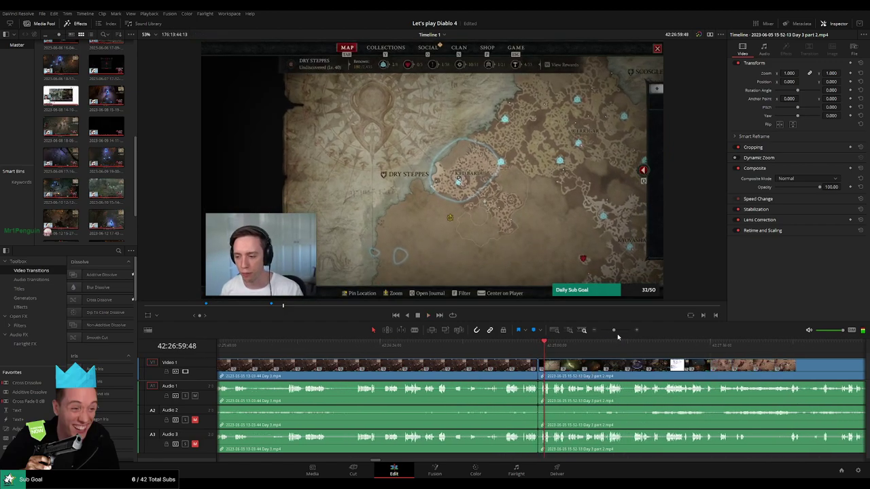
# Add the default transition to the video and all three audio tracks at the Day 3 and Day 3 part 2 join, and play across it.
pyautogui.moveTo(614, 331); pyautogui.dragTo(620, 333)
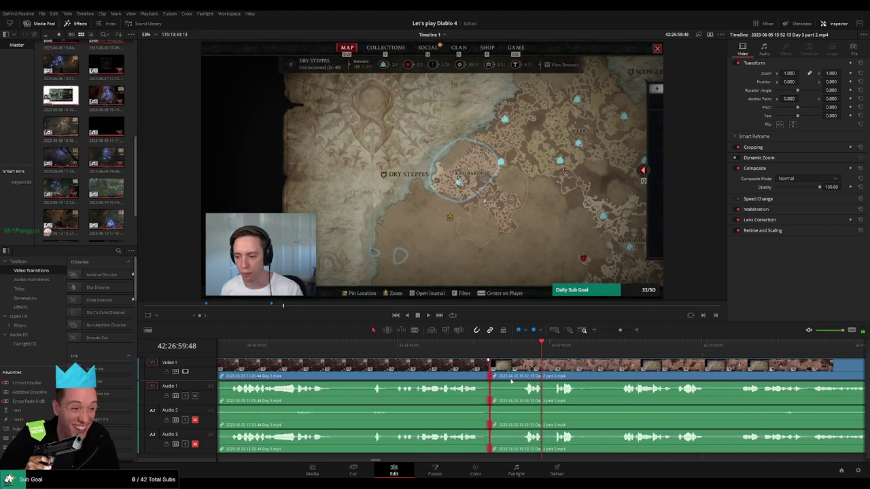
pyautogui.hotkey('ctrl', 't')
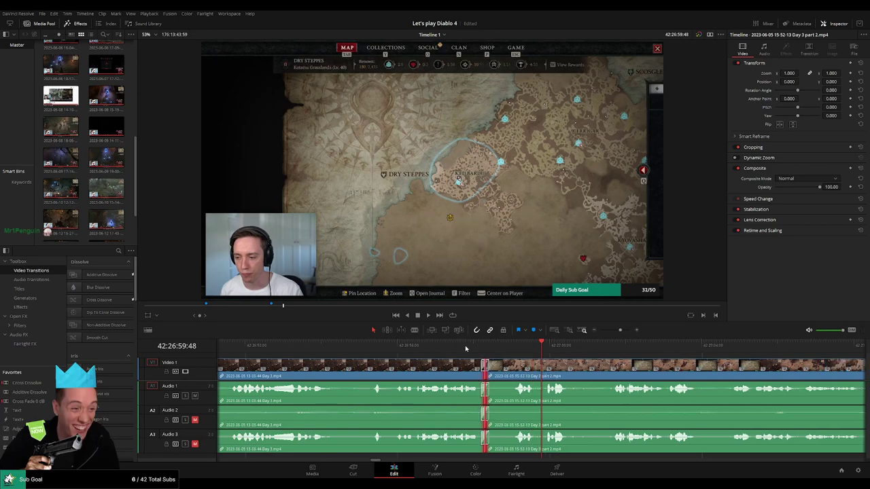
pyautogui.click(464, 348)
pyautogui.press('space')
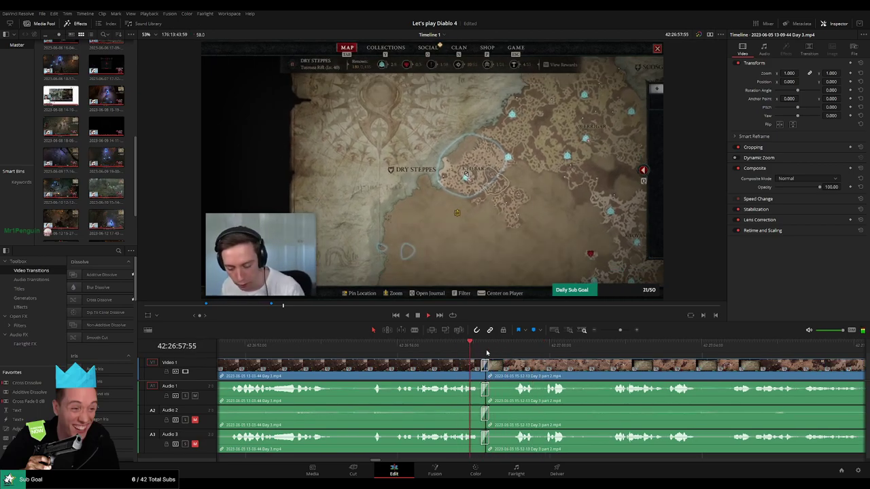
# Scan the Day 3 part 2 recording up to about 42:52 for a suitable episode break.
pyautogui.moveTo(620, 330); pyautogui.dragTo(600, 333)
pyautogui.moveTo(544, 358); pyautogui.dragTo(358, 357)
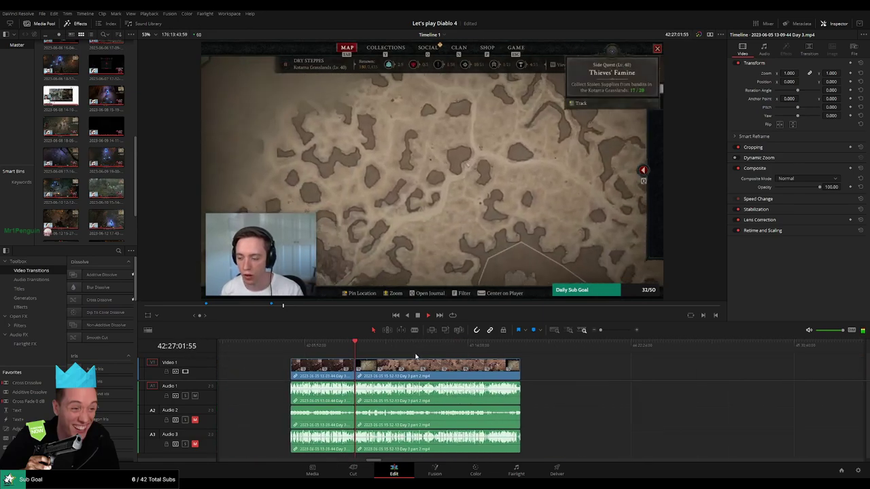
pyautogui.click(362, 352)
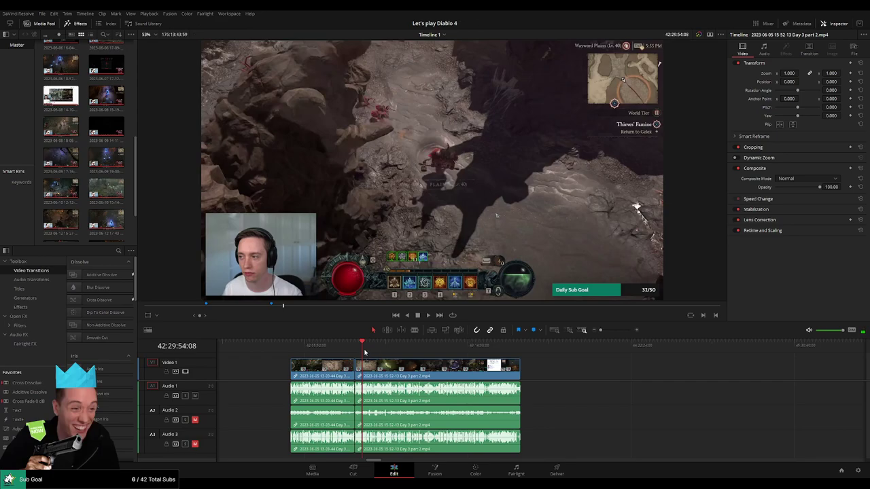
pyautogui.moveTo(364, 352); pyautogui.dragTo(415, 354)
pyautogui.scroll(3, 553, 371)
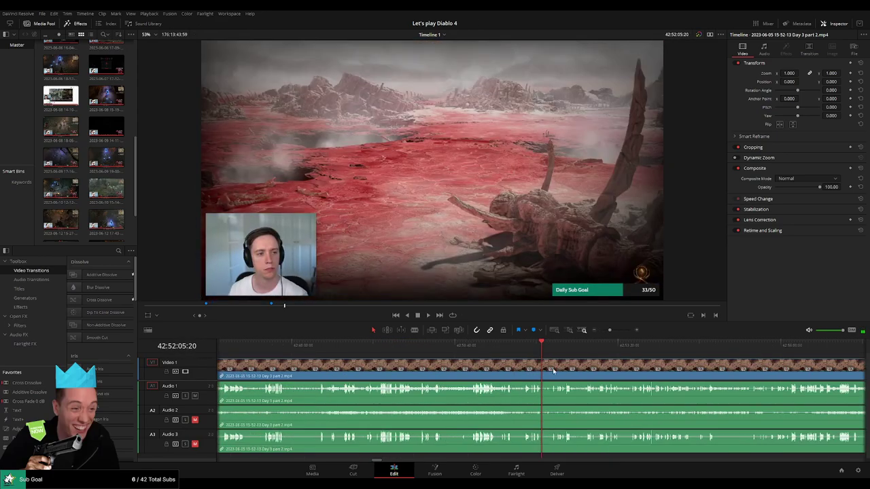
pyautogui.scroll(2, 553, 371)
pyautogui.press('space')
pyautogui.click(478, 345)
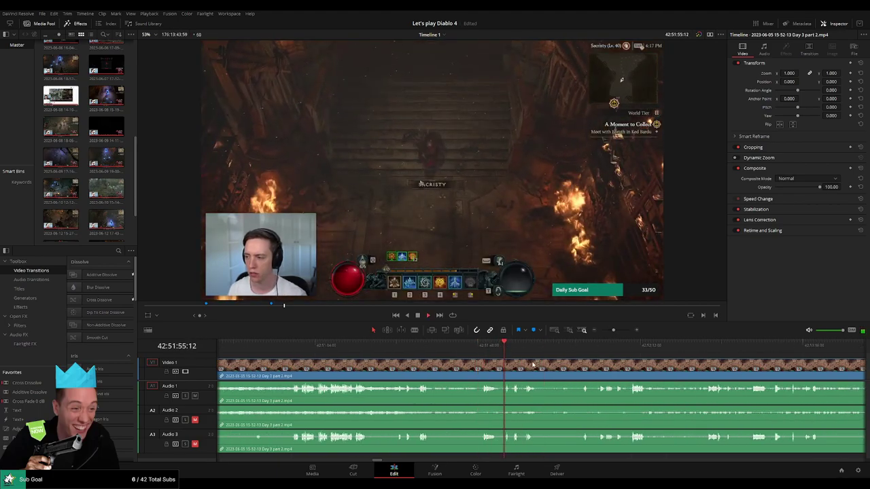
pyautogui.moveTo(532, 364); pyautogui.dragTo(437, 358)
pyautogui.scroll(3, 505, 367)
pyautogui.click(556, 350)
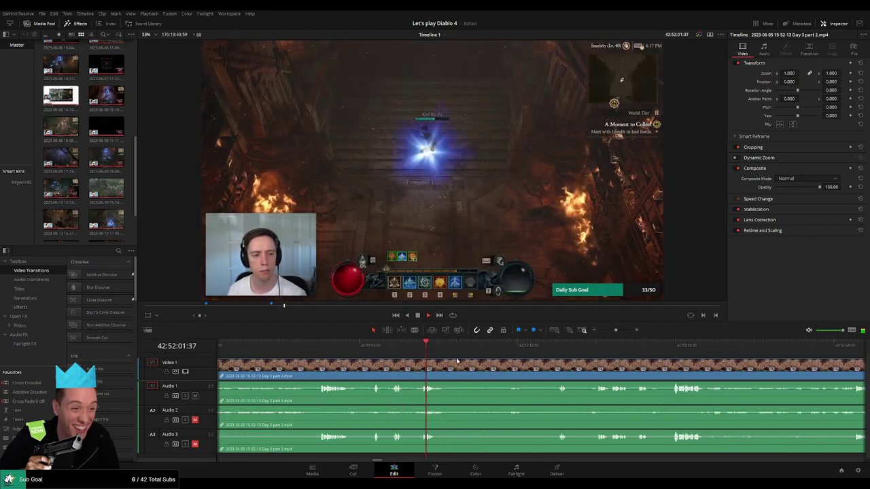
pyautogui.click(551, 346)
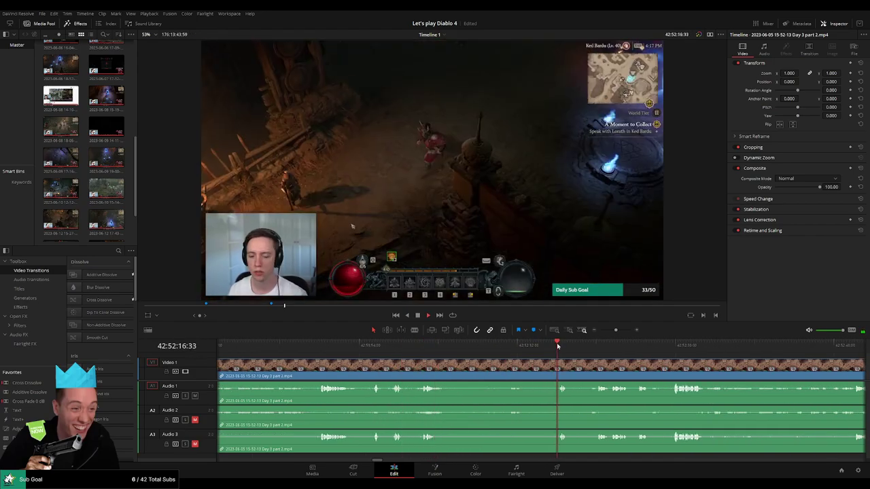
# Split the Day 3 part 2 recording at 42:52:16:00 and fade the picture around the cut over about one second.
pyautogui.moveTo(615, 331); pyautogui.dragTo(619, 331)
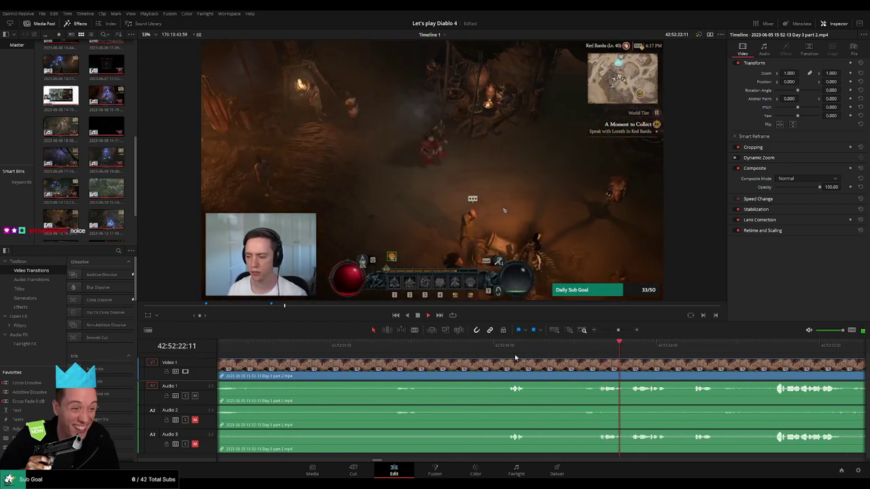
pyautogui.click(511, 348)
pyautogui.scroll(-4, 520, 362)
pyautogui.scroll(2, 528, 362)
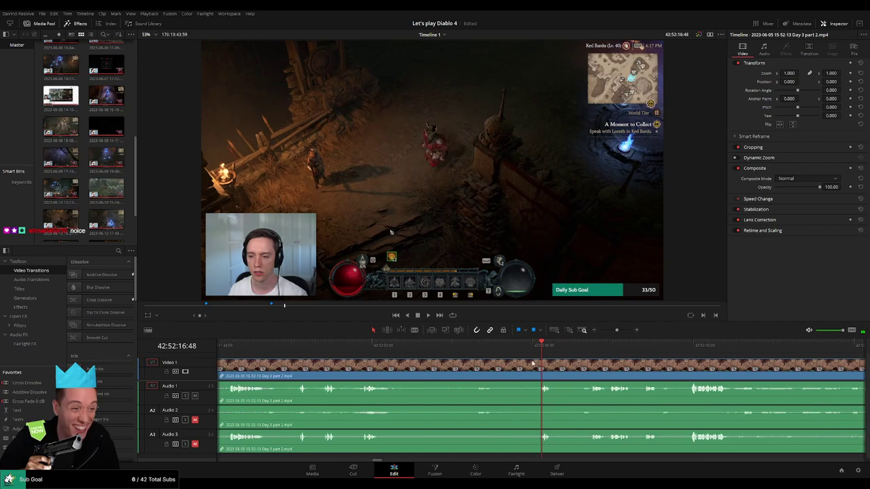
pyautogui.scroll(2, 556, 353)
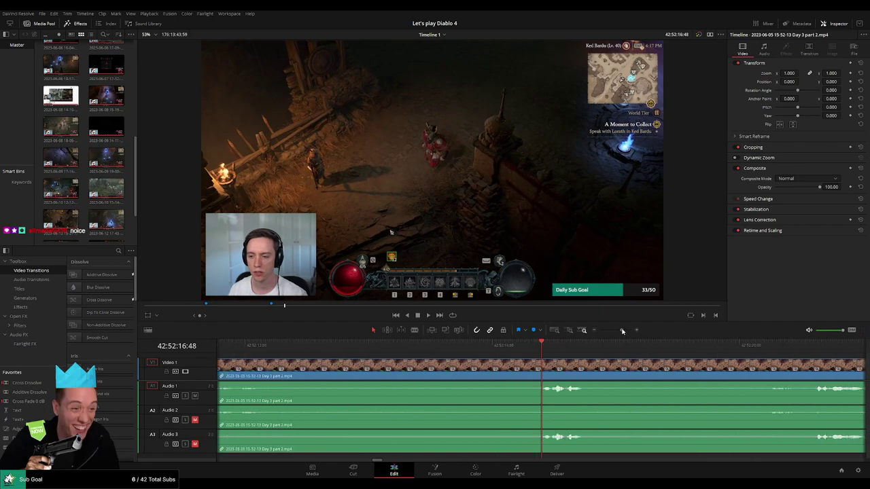
pyautogui.moveTo(545, 348); pyautogui.dragTo(553, 364)
pyautogui.press('b')
pyautogui.click(456, 368)
pyautogui.press('a')
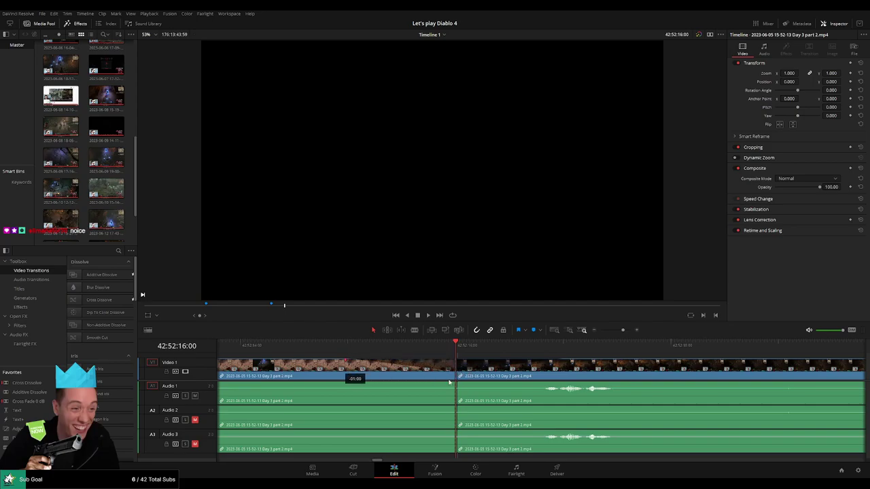
# Fade all three audio tracks out before the cut and in after it, over about one second each.
pyautogui.moveTo(454, 384); pyautogui.dragTo(347, 384)
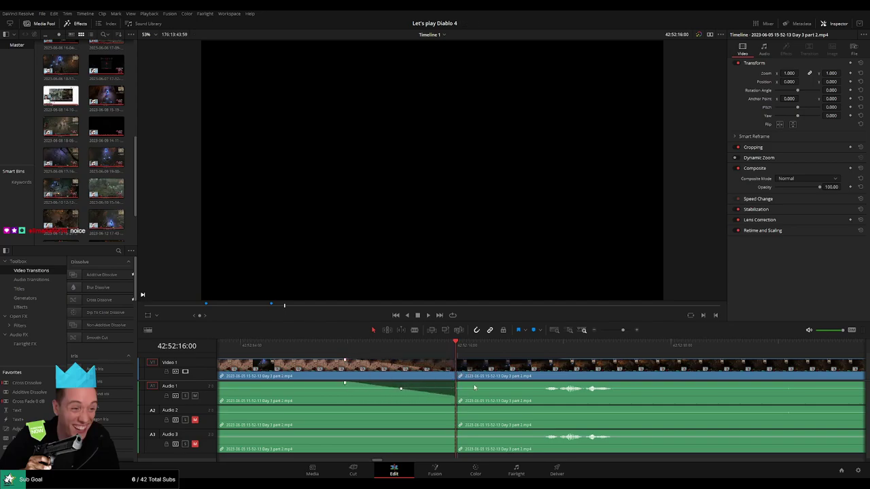
pyautogui.moveTo(457, 384); pyautogui.dragTo(539, 384)
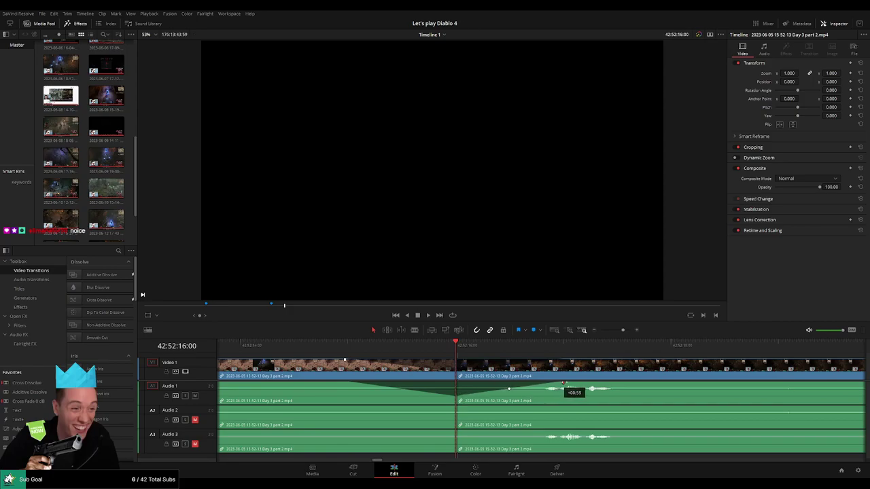
pyautogui.moveTo(453, 408); pyautogui.dragTo(355, 407)
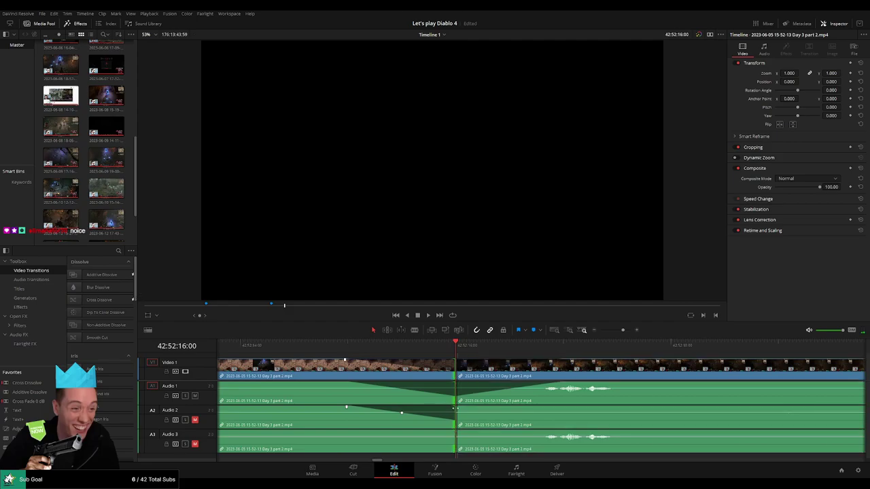
pyautogui.moveTo(457, 407); pyautogui.dragTo(552, 406)
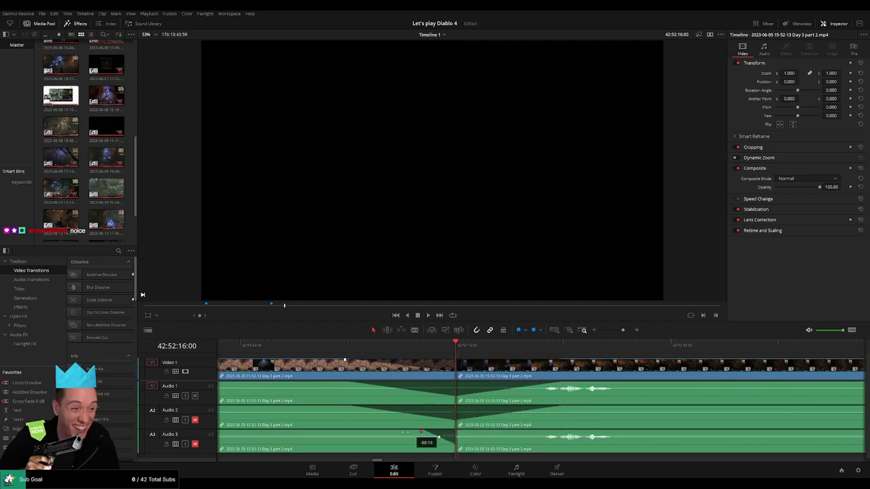
pyautogui.moveTo(421, 432); pyautogui.dragTo(354, 432)
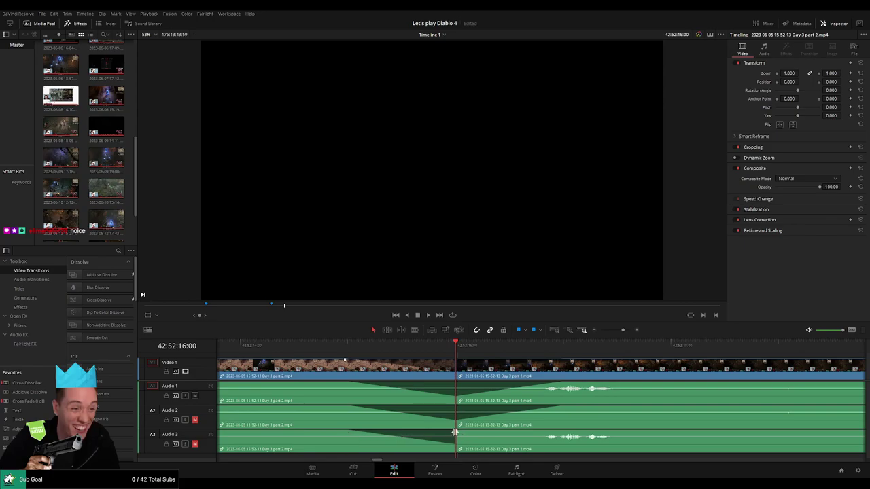
pyautogui.moveTo(455, 432); pyautogui.dragTo(554, 429)
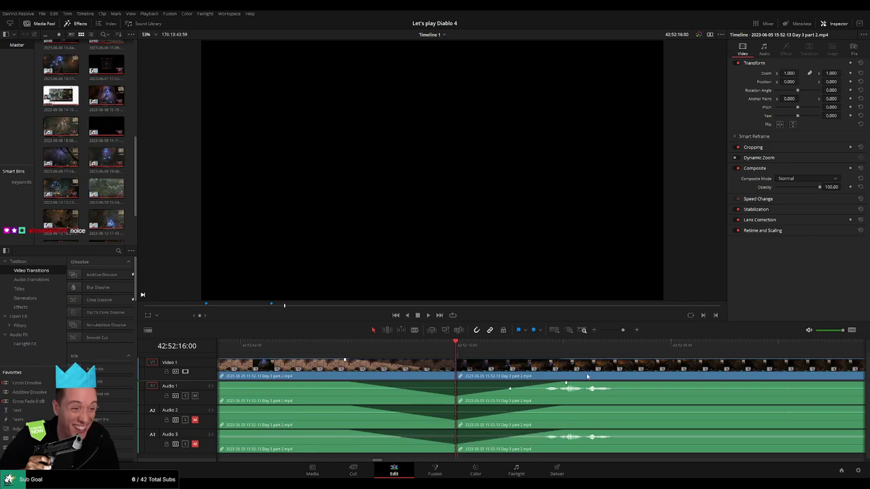
# Move the Day 3 part 2 remainder further along the timeline and align its start with the playhead at exactly 44:00:00:00.
pyautogui.scroll(-5, 587, 376)
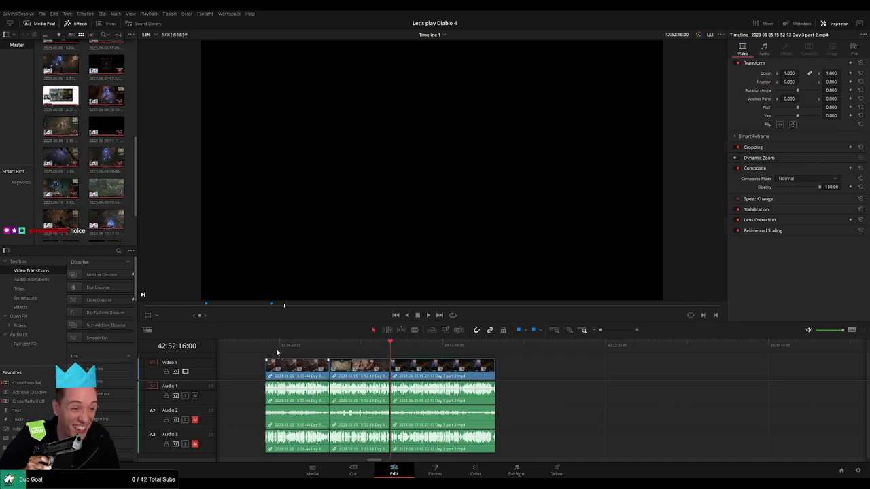
pyautogui.moveTo(502, 373); pyautogui.dragTo(566, 370)
pyautogui.click(339, 375)
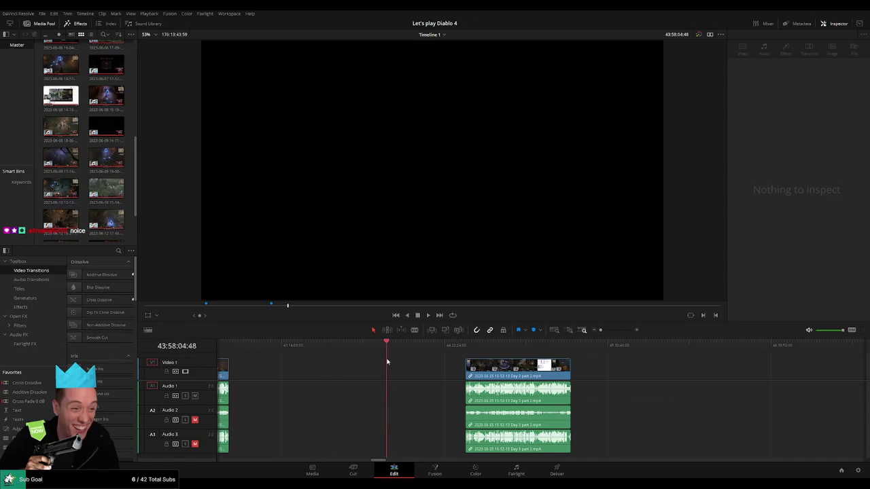
pyautogui.moveTo(391, 362); pyautogui.dragTo(392, 362)
pyautogui.scroll(5, 475, 371)
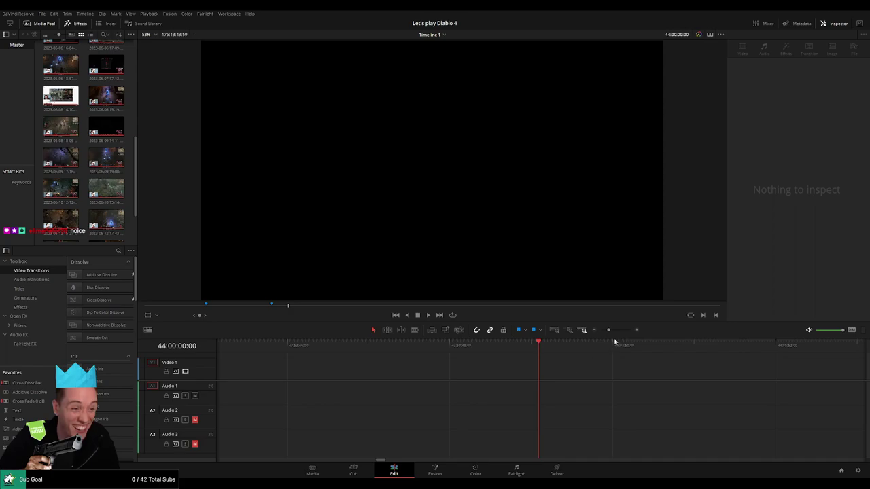
pyautogui.moveTo(609, 330); pyautogui.dragTo(599, 331)
pyautogui.moveTo(650, 370); pyautogui.dragTo(575, 371)
pyautogui.click(499, 371)
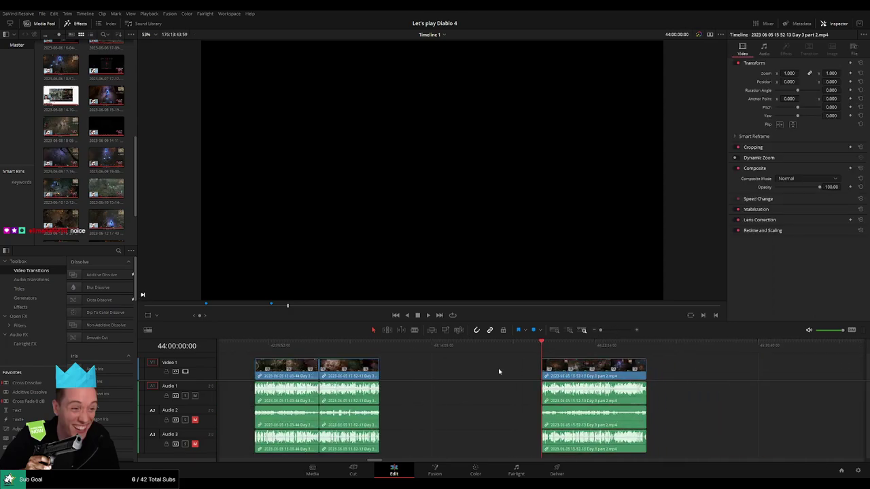
pyautogui.click(499, 372)
# Look through the closing minutes of the Day 3 part 2 remainder up to its end.
pyautogui.click(543, 347)
pyautogui.hscroll(3, 439, 368)
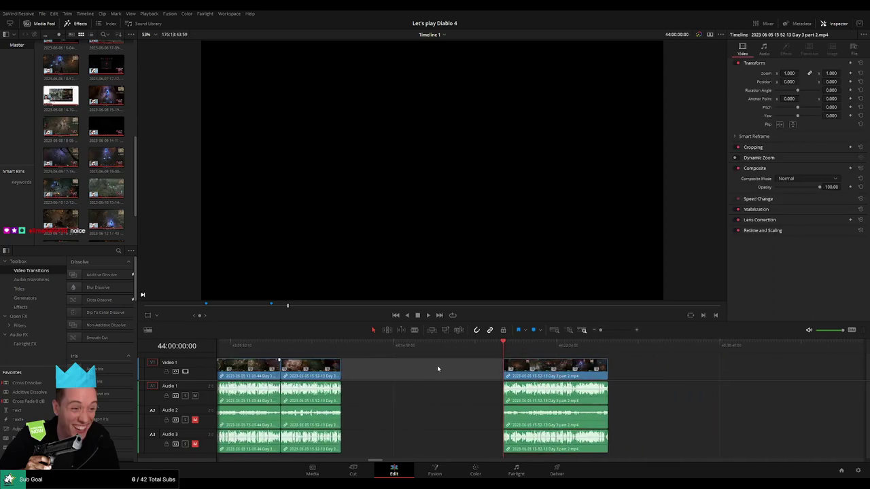
pyautogui.click(398, 367)
pyautogui.hscroll(3, 503, 368)
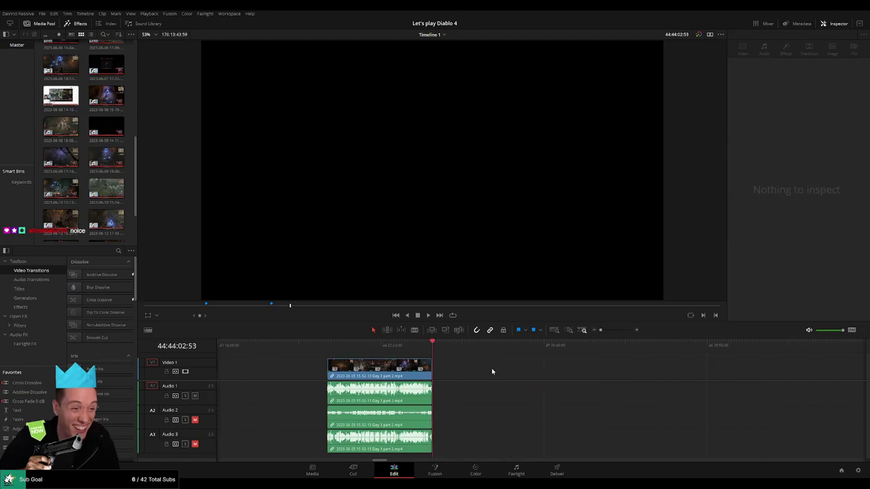
pyautogui.moveTo(337, 353); pyautogui.dragTo(417, 353)
pyautogui.press('space')
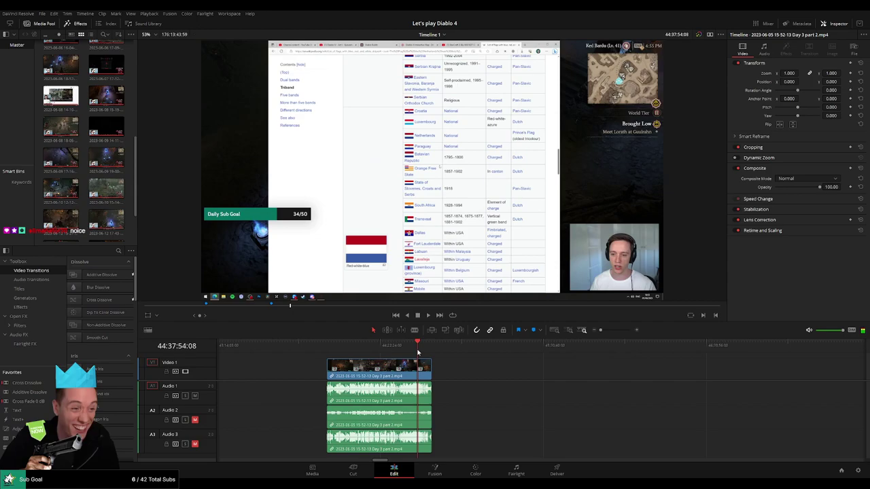
pyautogui.click(413, 351)
pyautogui.press('space')
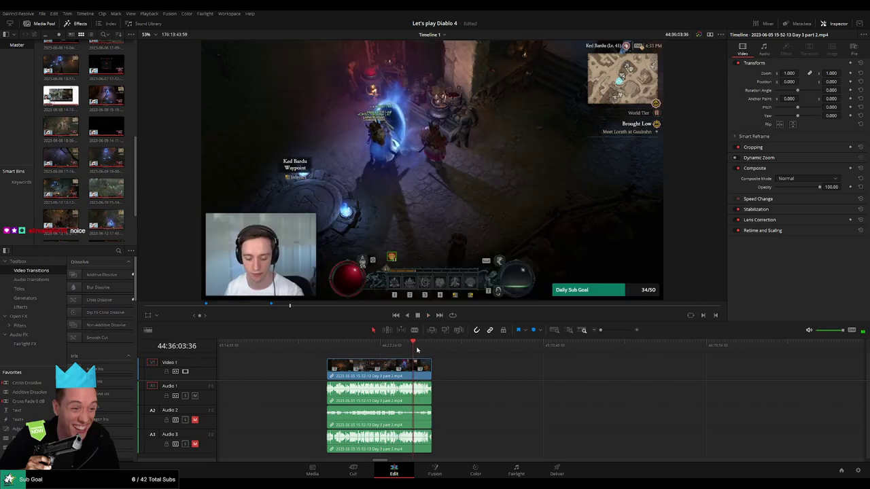
pyautogui.moveTo(415, 349); pyautogui.dragTo(429, 351)
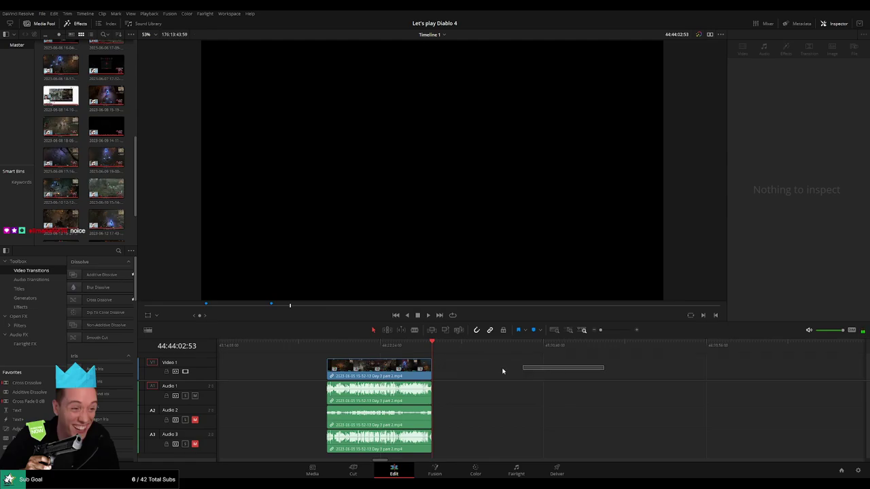
# Close the gap after the Day 3 part 2 remainder so the Day 3 part 3 recording joins its end, and play across the join.
pyautogui.press('Delete')
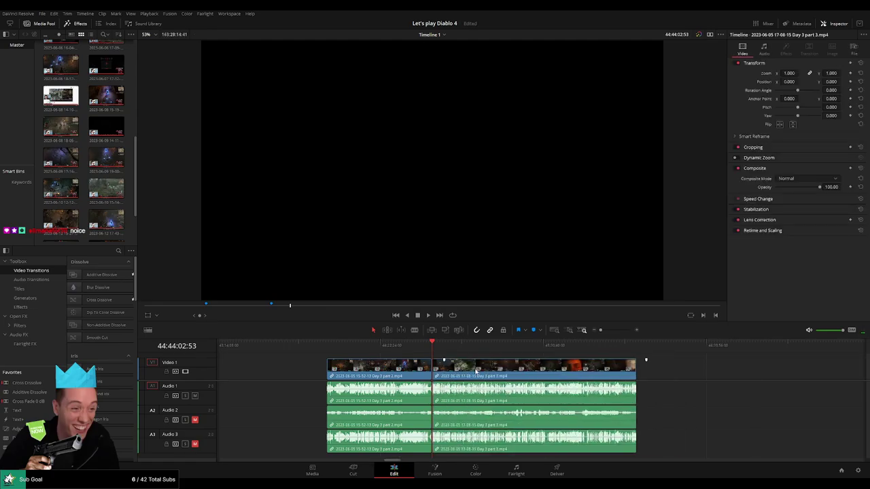
pyautogui.click(615, 331)
pyautogui.moveTo(614, 330); pyautogui.dragTo(626, 331)
pyautogui.press('space')
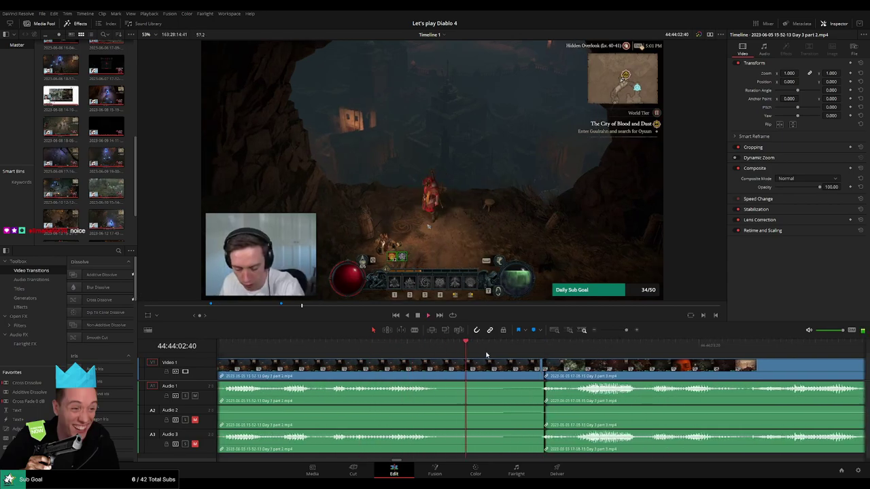
# Add a transition at the join between the Day 3 part 2 and Day 3 part 3 recordings and play across it.
pyautogui.press('space')
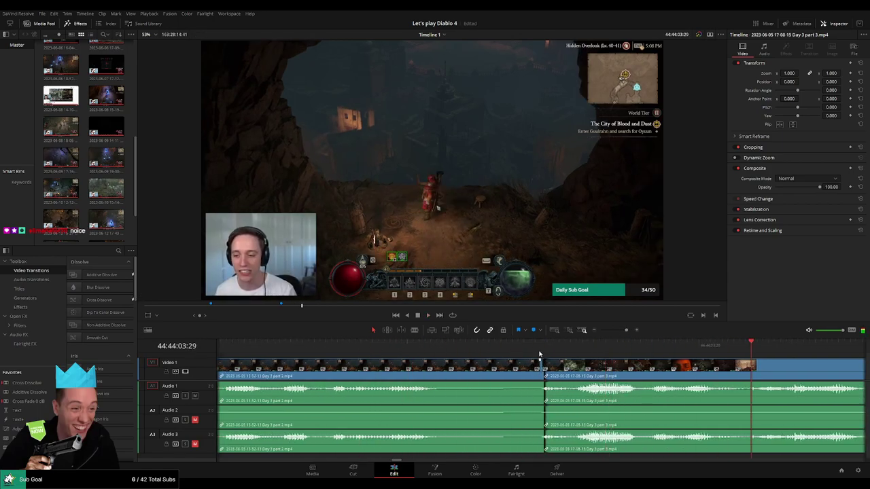
pyautogui.click(544, 342)
pyautogui.press('space')
pyautogui.press('space')
pyautogui.moveTo(619, 330); pyautogui.dragTo(612, 331)
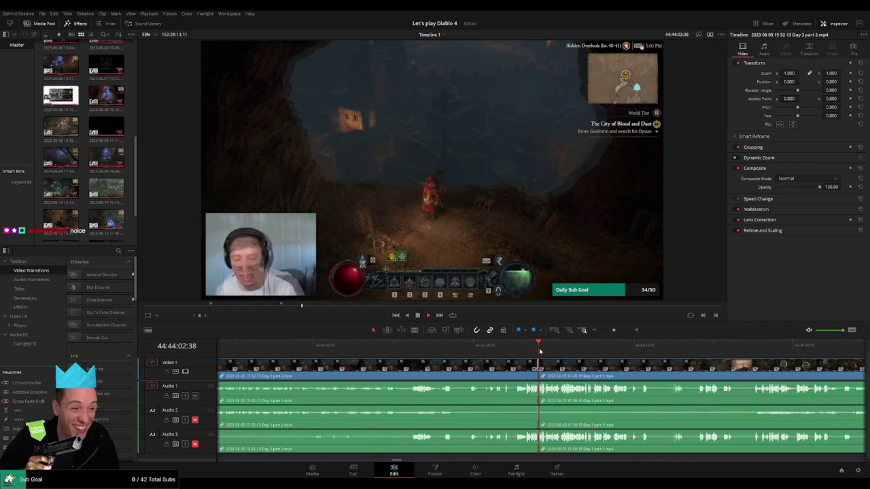
pyautogui.press('space')
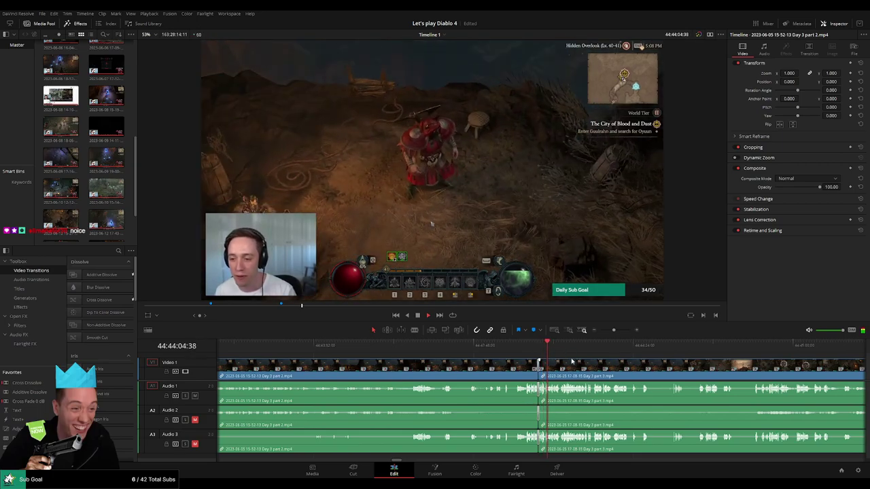
# Look through the joined episode from its start at 44:00:00:00 to a point about 52 minutes in.
pyautogui.moveTo(572, 351); pyautogui.dragTo(459, 353)
pyautogui.hscroll(1, 458, 354)
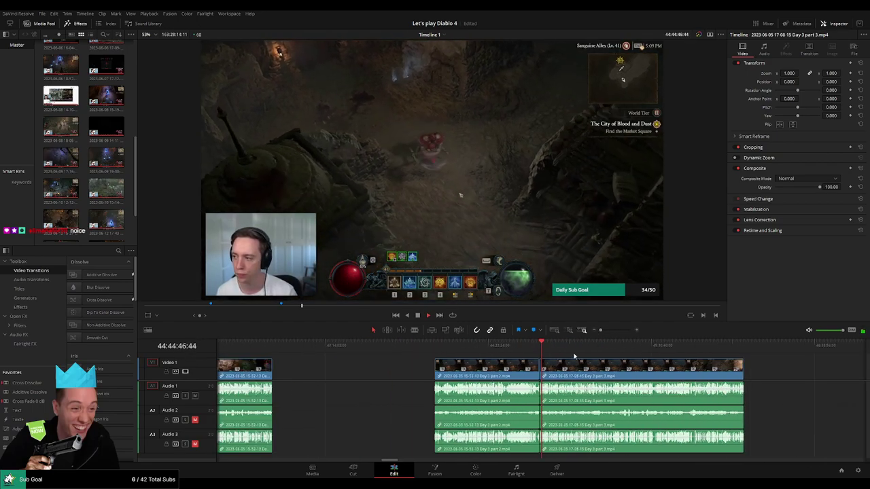
pyautogui.hscroll(3, 474, 354)
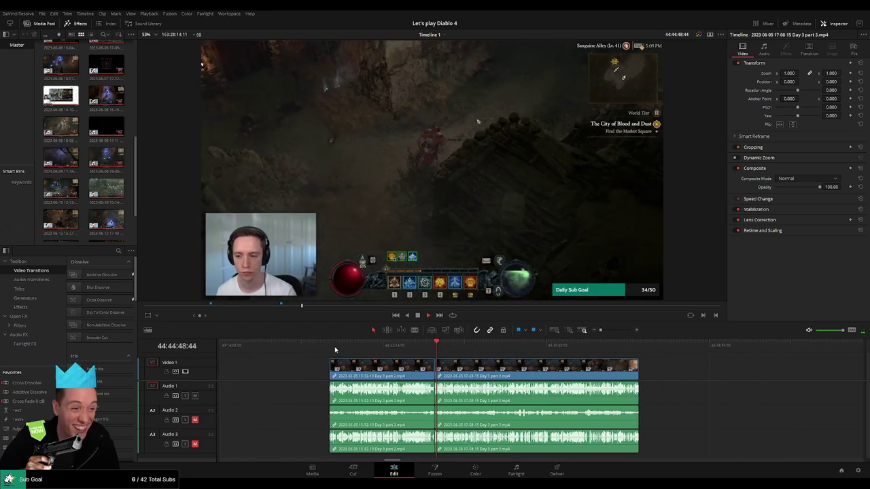
pyautogui.click(332, 350)
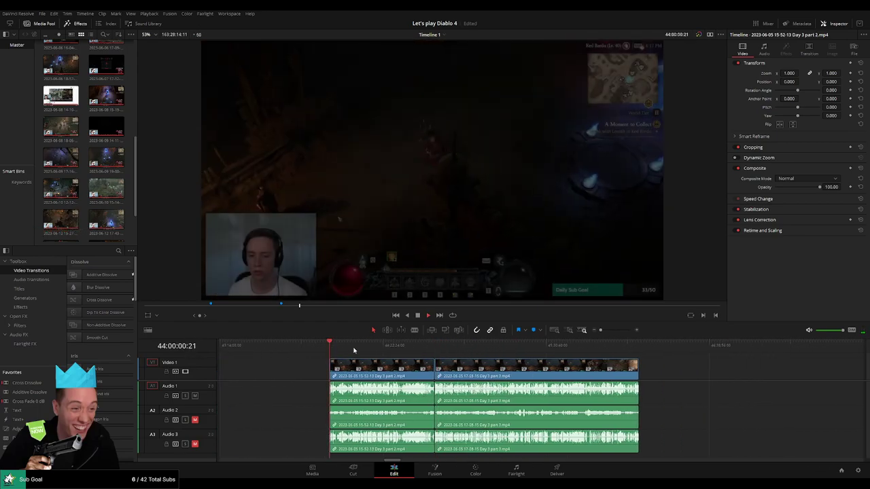
pyautogui.moveTo(335, 351); pyautogui.dragTo(456, 354)
pyautogui.click(573, 331)
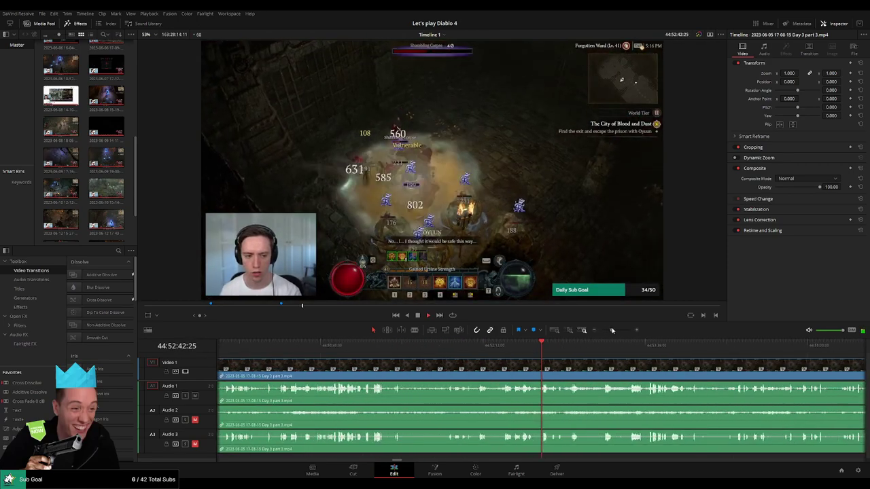
# Find a quiet moment in the Day 3 part 3 recording and split video and audio there at 44:52:09:30.
pyautogui.scroll(1, 475, 366)
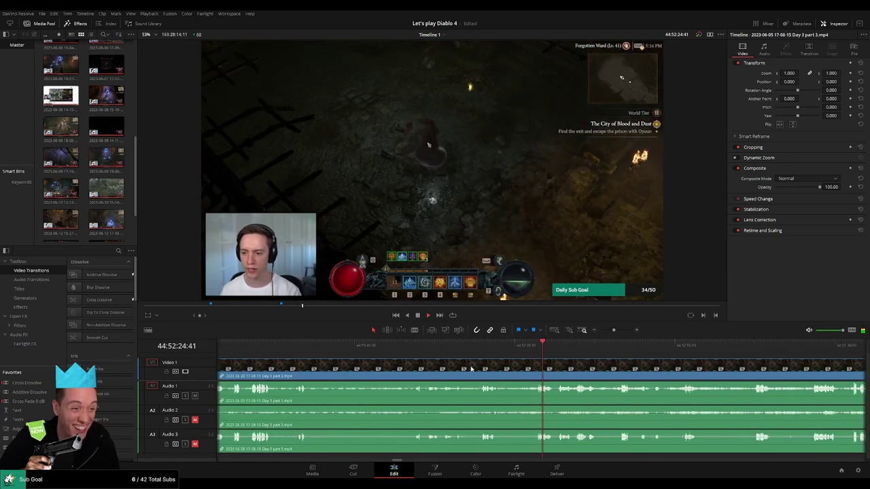
pyautogui.click(482, 349)
pyautogui.scroll(2, 491, 368)
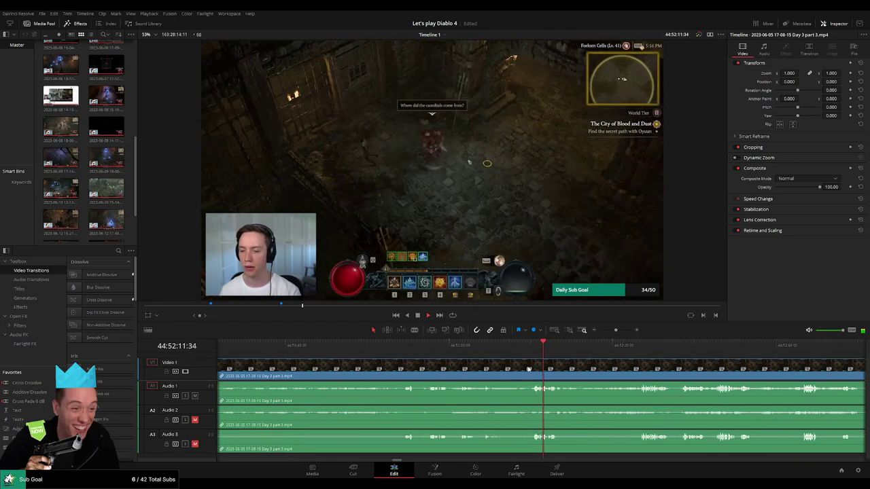
pyautogui.scroll(3, 491, 368)
pyautogui.click(508, 349)
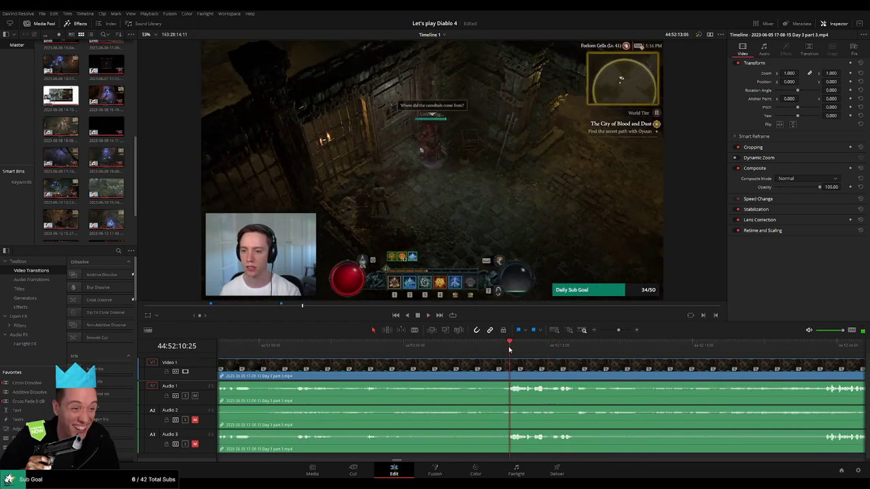
pyautogui.scroll(3, 518, 367)
pyautogui.moveTo(541, 351); pyautogui.dragTo(550, 367)
pyautogui.hotkey('ctrl', 'b')
# Fade the video and all three audio tracks out before the cut and in after it, over about one second each.
pyautogui.moveTo(416, 361); pyautogui.dragTo(341, 361)
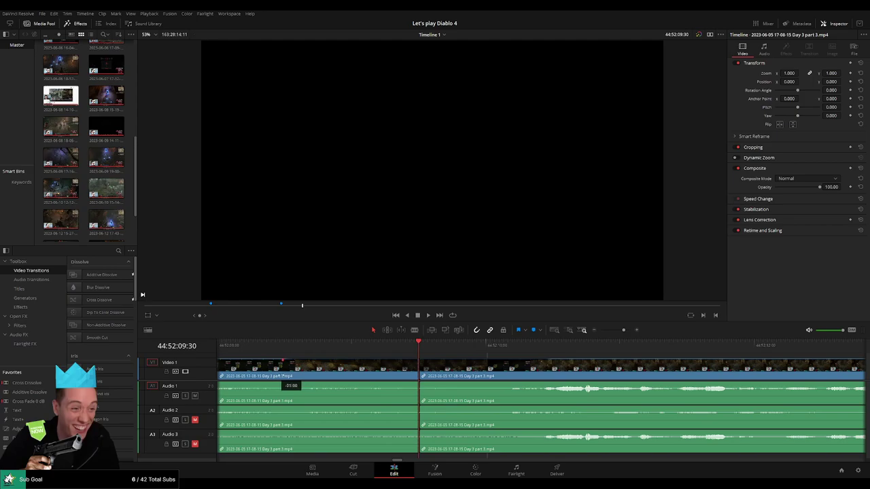
pyautogui.moveTo(417, 383); pyautogui.dragTo(295, 384)
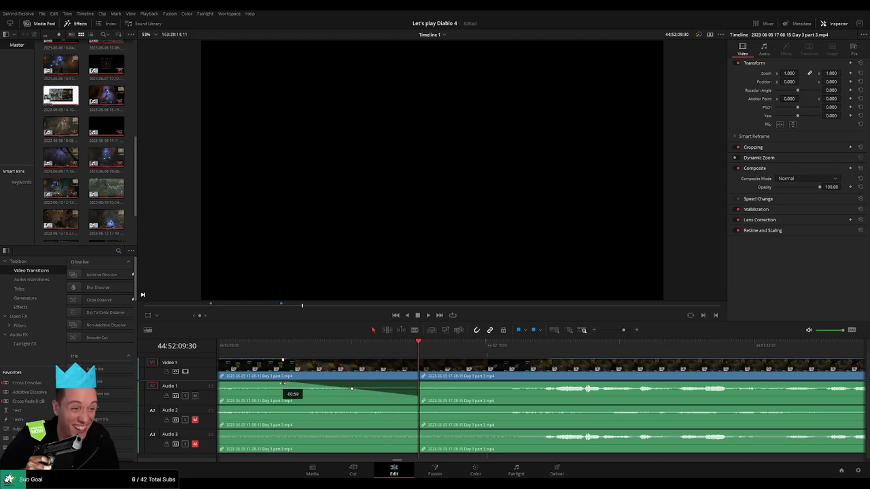
pyautogui.moveTo(417, 383); pyautogui.dragTo(571, 386)
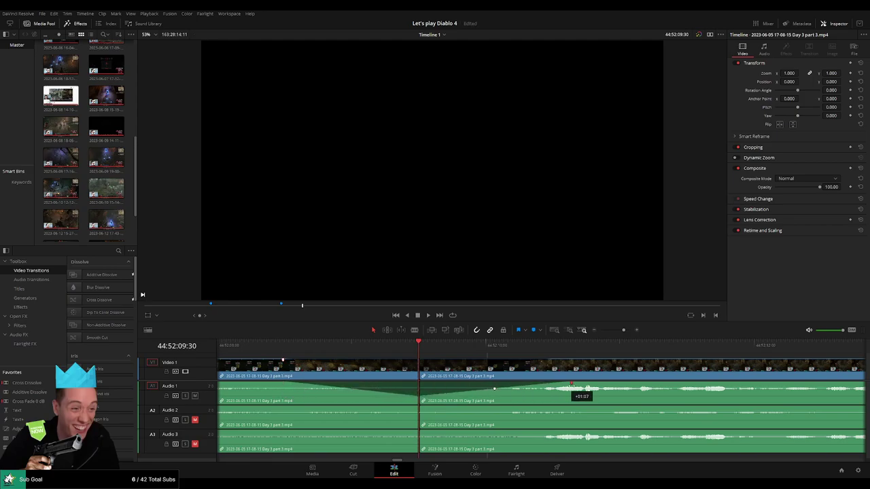
pyautogui.moveTo(416, 409); pyautogui.dragTo(294, 409)
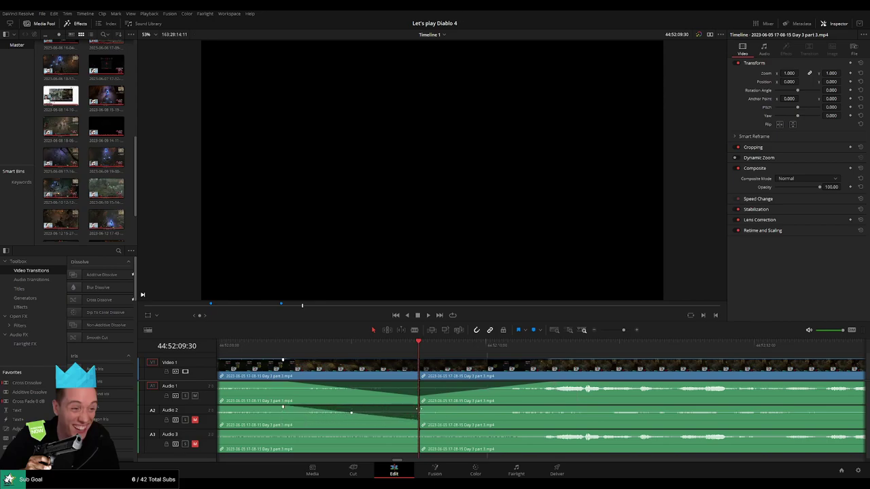
pyautogui.moveTo(418, 408); pyautogui.dragTo(561, 407)
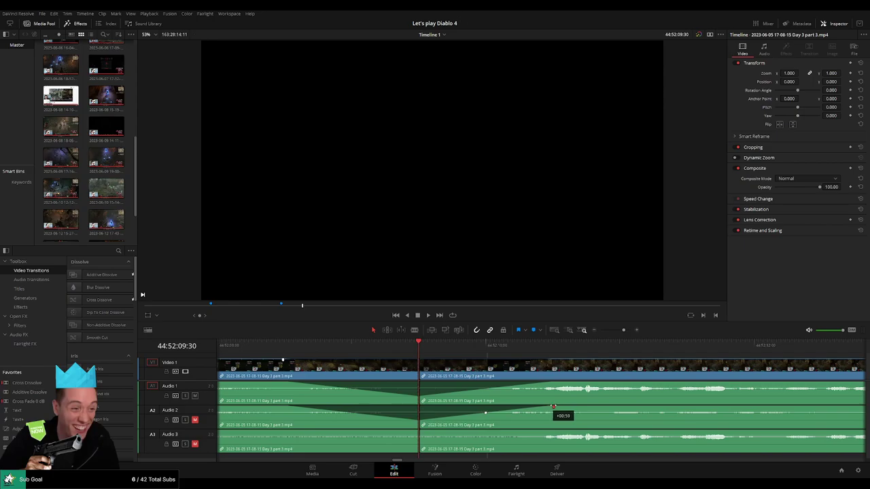
pyautogui.moveTo(417, 432); pyautogui.dragTo(282, 432)
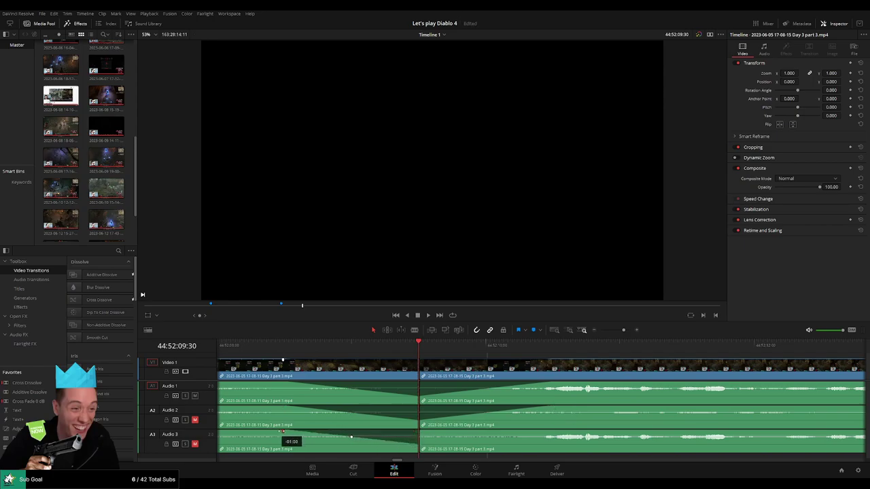
pyautogui.moveTo(417, 432); pyautogui.dragTo(550, 432)
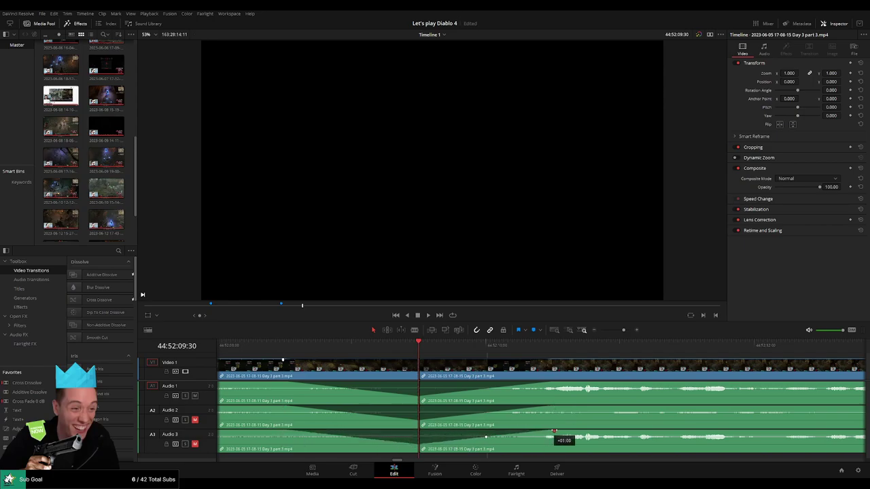
# Move the Day 3 part 3 remainder further along the timeline, leaving a wide gap after the finished episode.
pyautogui.moveTo(623, 331); pyautogui.dragTo(593, 332)
pyautogui.hscroll(4, 462, 378)
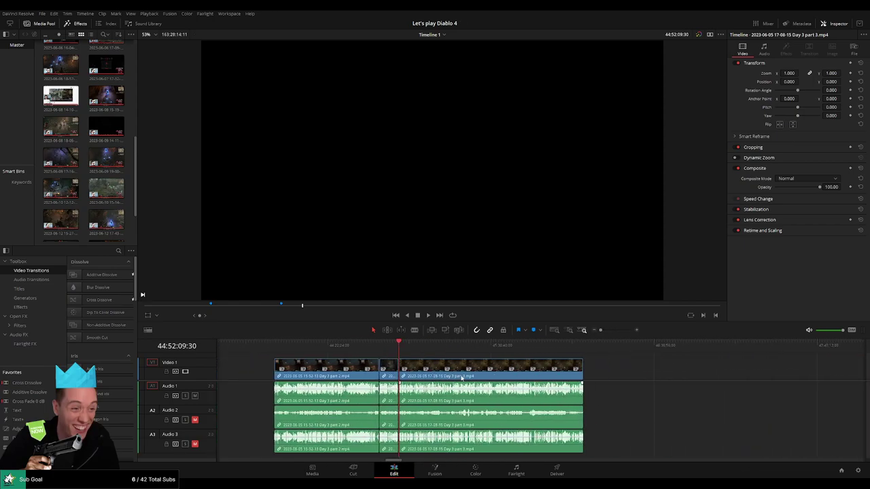
pyautogui.click(271, 347)
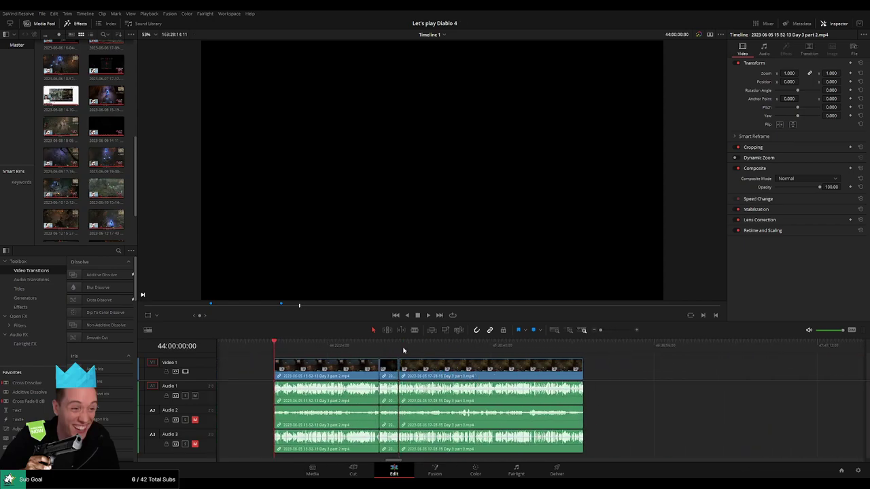
pyautogui.hscroll(5, 553, 376)
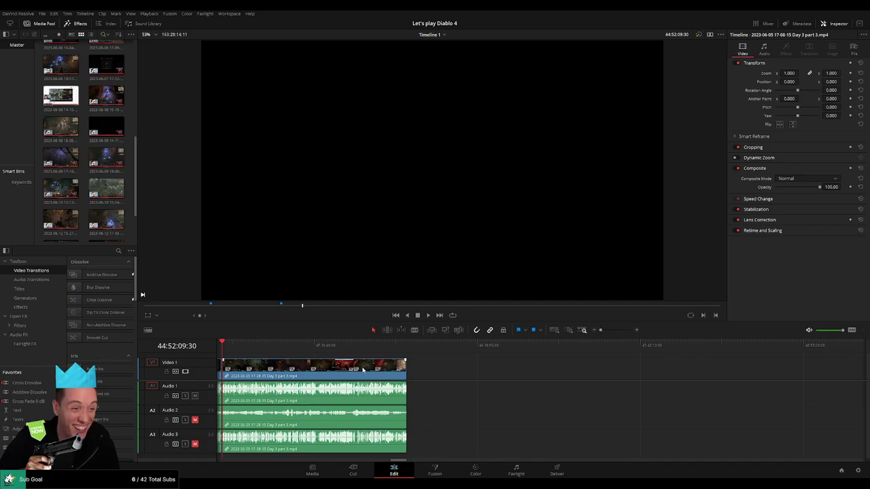
pyautogui.moveTo(353, 374); pyautogui.dragTo(608, 374)
pyautogui.click(387, 373)
# Place the playhead at exactly 46:00:00:00 and align the start of the Day 3 part 3 remainder with it.
pyautogui.hscroll(-4, 511, 374)
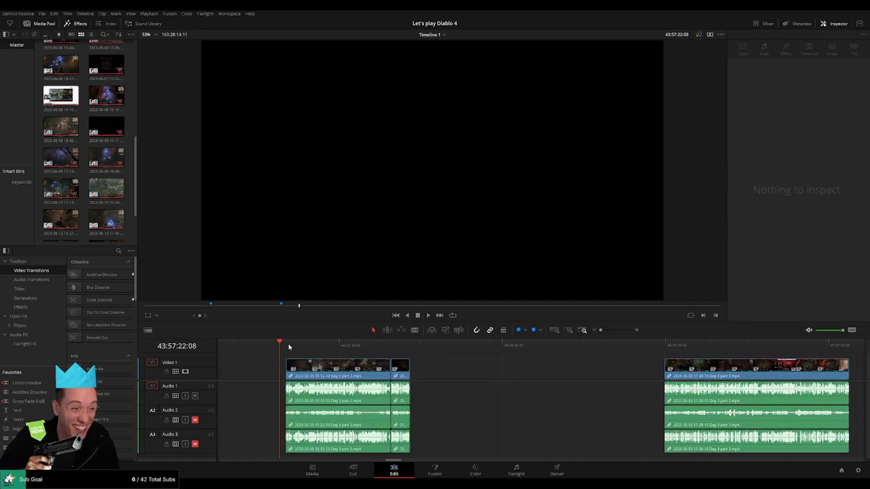
pyautogui.moveTo(288, 346); pyautogui.dragTo(409, 345)
pyautogui.hscroll(5, 402, 365)
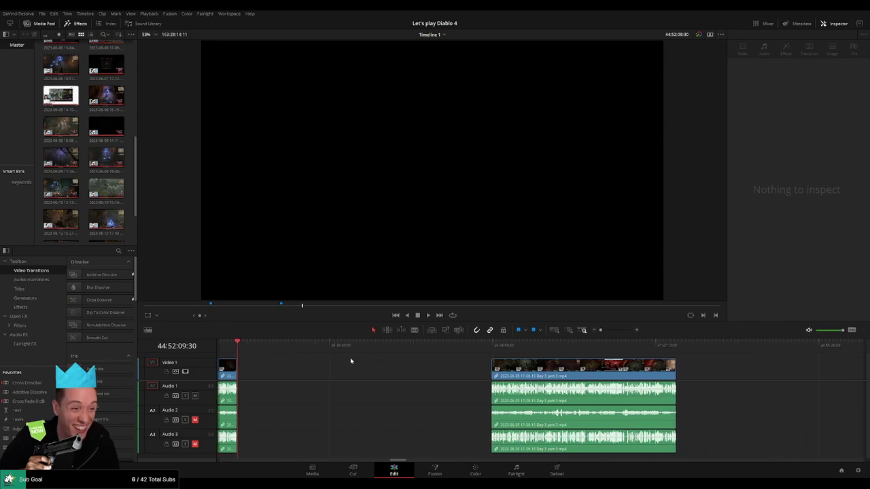
pyautogui.moveTo(346, 356); pyautogui.dragTo(384, 359)
pyautogui.scroll(5, 400, 361)
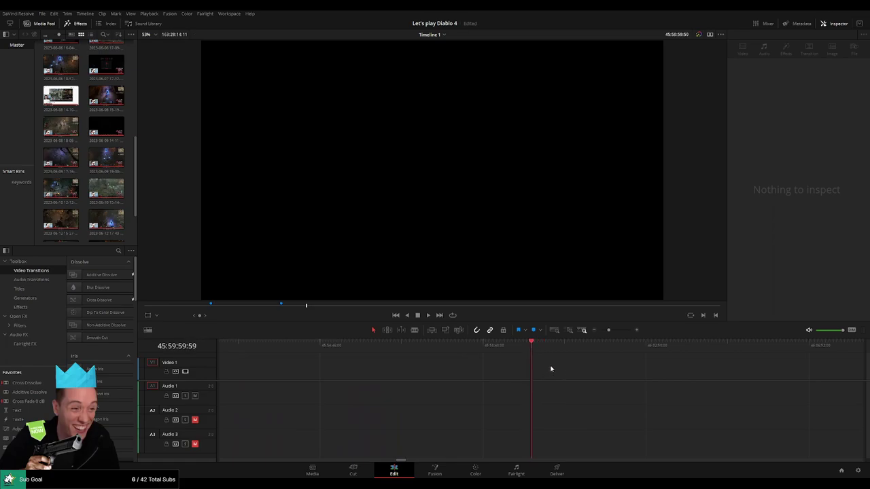
pyautogui.moveTo(609, 331); pyautogui.dragTo(598, 333)
pyautogui.hscroll(4, 476, 364)
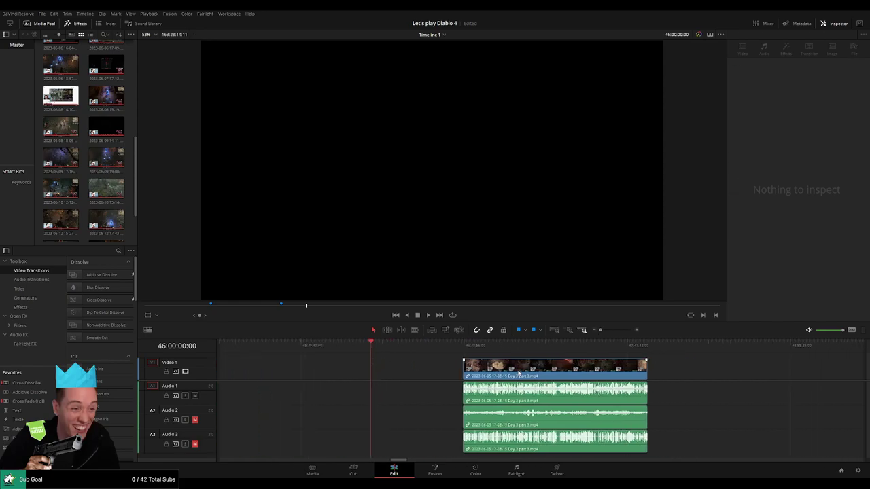
pyautogui.moveTo(514, 366); pyautogui.dragTo(420, 358)
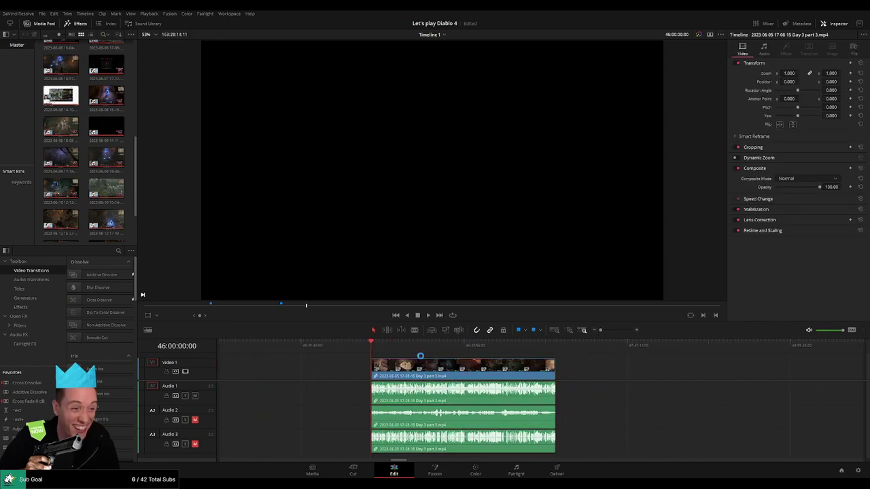
# Play the faded start of the Day 3 part 3 remainder and look for a pause in speech about 52 minutes in.
pyautogui.hscroll(2, 401, 360)
pyautogui.press('space')
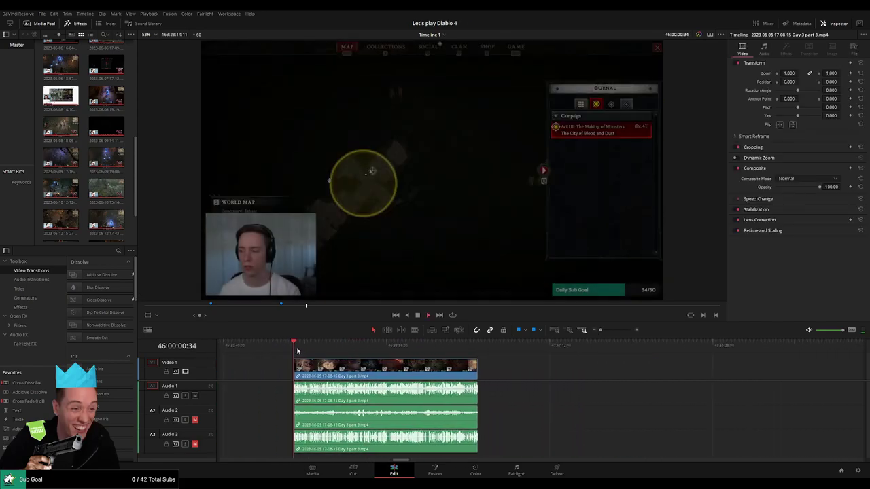
pyautogui.moveTo(297, 350); pyautogui.dragTo(419, 356)
pyautogui.press('space')
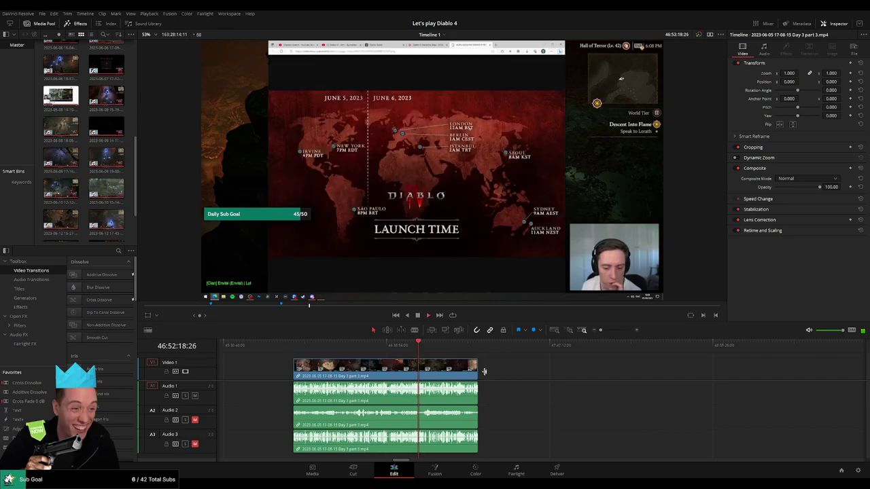
pyautogui.scroll(8, 496, 371)
pyautogui.click(476, 353)
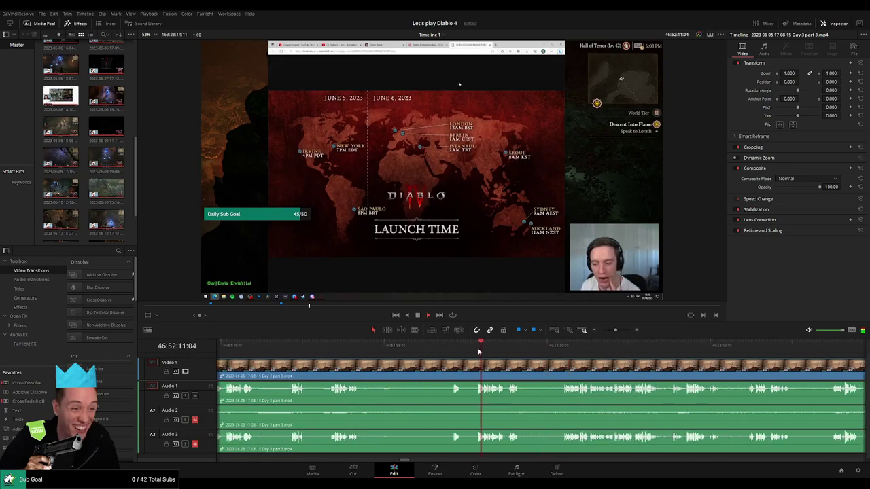
pyautogui.click(451, 352)
pyautogui.scroll(2, 407, 351)
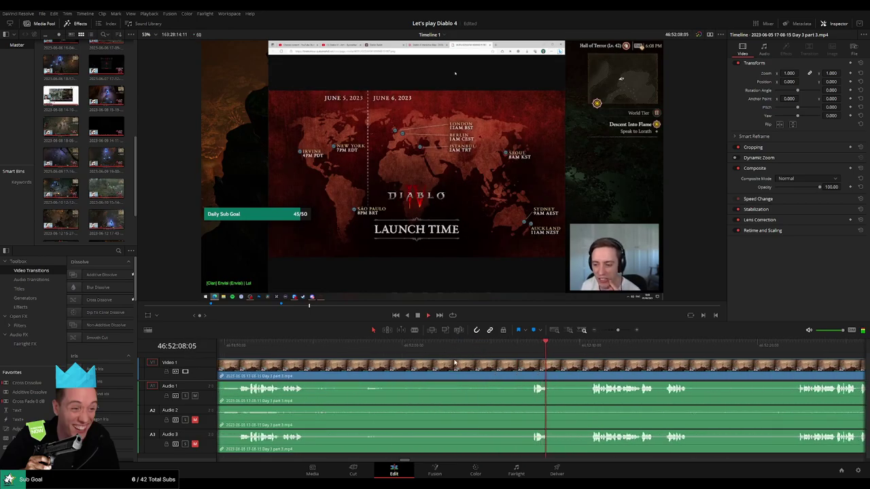
pyautogui.click(271, 351)
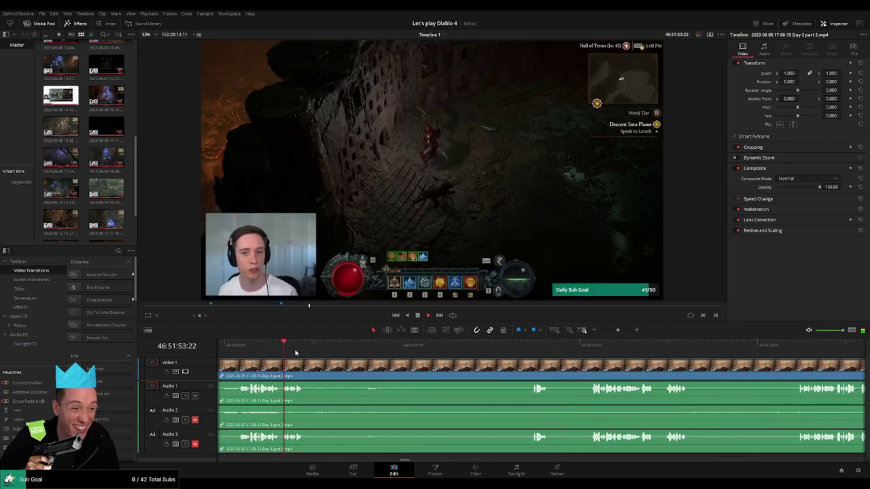
pyautogui.click(532, 351)
pyautogui.click(585, 351)
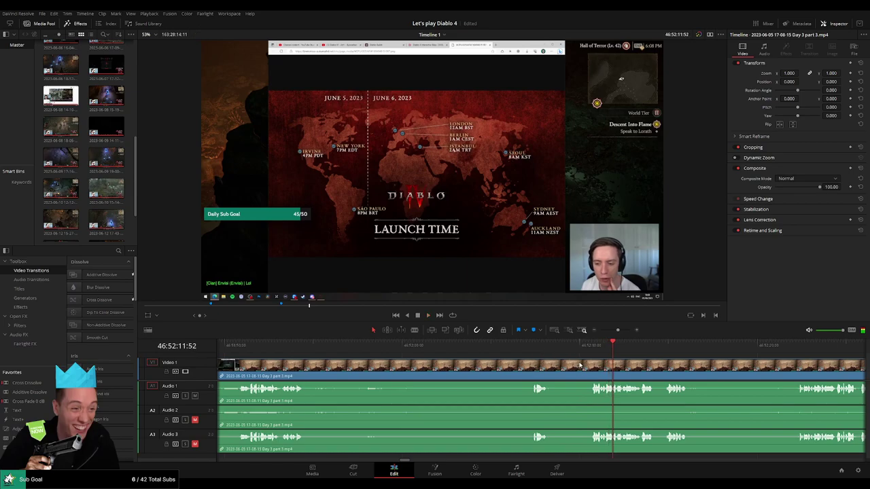
# Split the Day 3 part 3 remainder at 46:52:10:00 and fade its video out over about one second before the cut.
pyautogui.scroll(2, 481, 371)
pyautogui.click(375, 350)
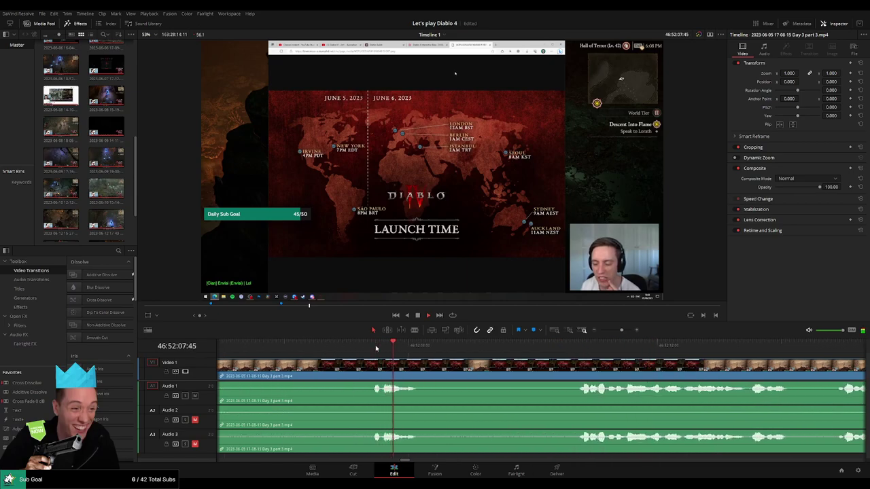
pyautogui.click(569, 350)
pyautogui.moveTo(570, 350); pyautogui.dragTo(586, 361)
pyautogui.click(536, 368)
pyautogui.press('a')
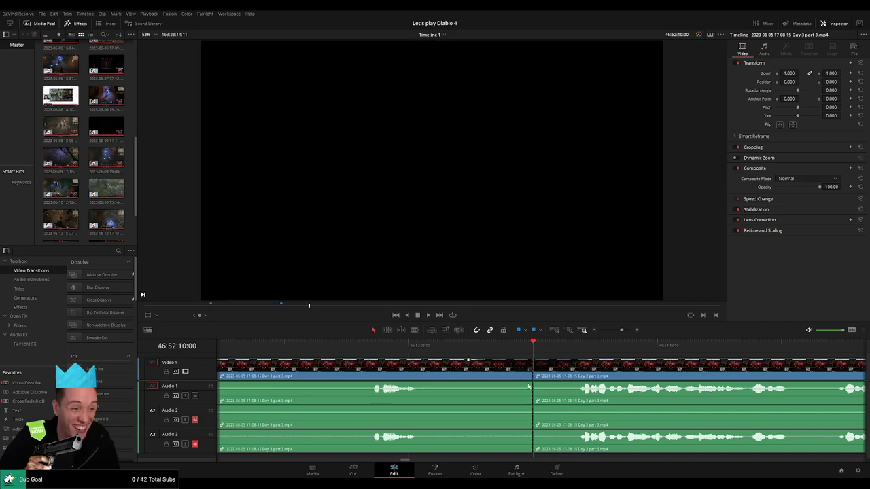
# Fade all three audio tracks out and in over about one second on either side of the 46:52:10:00 cut.
pyautogui.moveTo(532, 384); pyautogui.dragTo(464, 383)
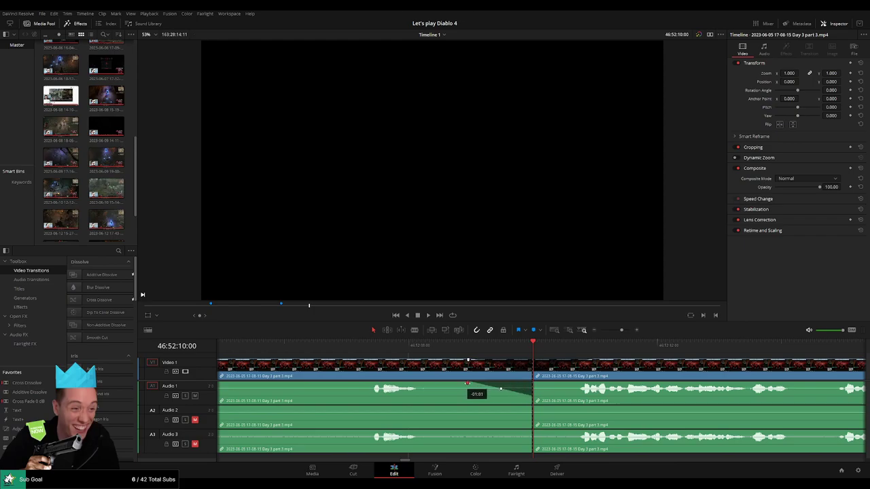
pyautogui.moveTo(534, 383); pyautogui.dragTo(594, 384)
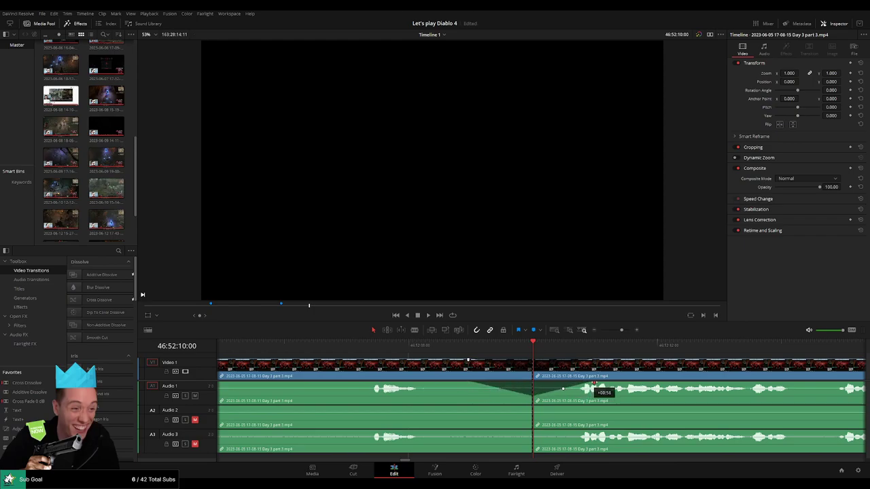
pyautogui.moveTo(532, 408); pyautogui.dragTo(473, 408)
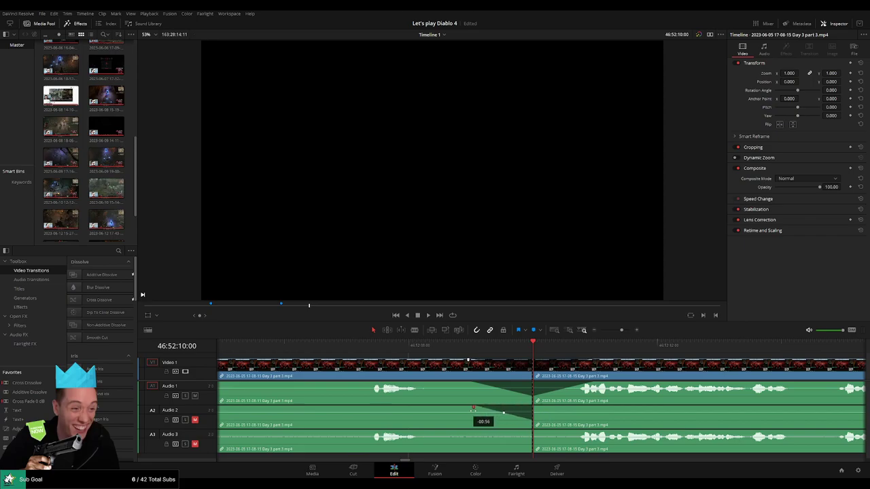
pyautogui.moveTo(547, 408); pyautogui.dragTo(591, 407)
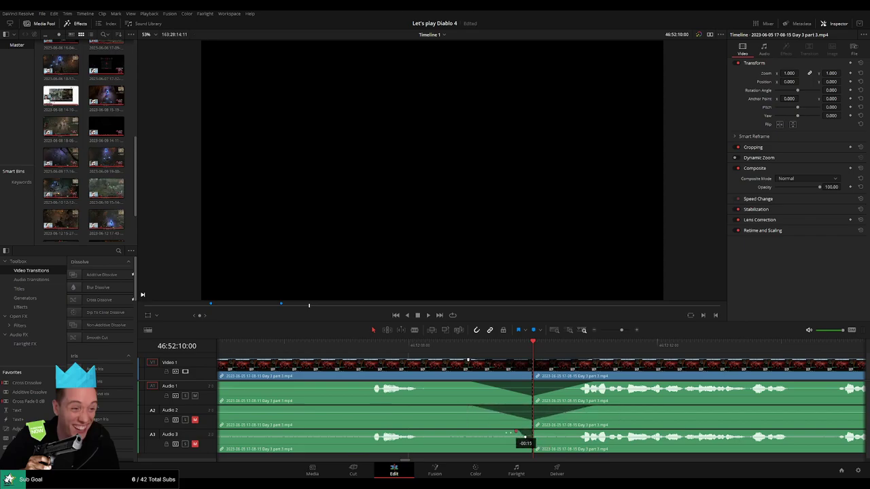
pyautogui.moveTo(516, 432); pyautogui.dragTo(474, 432)
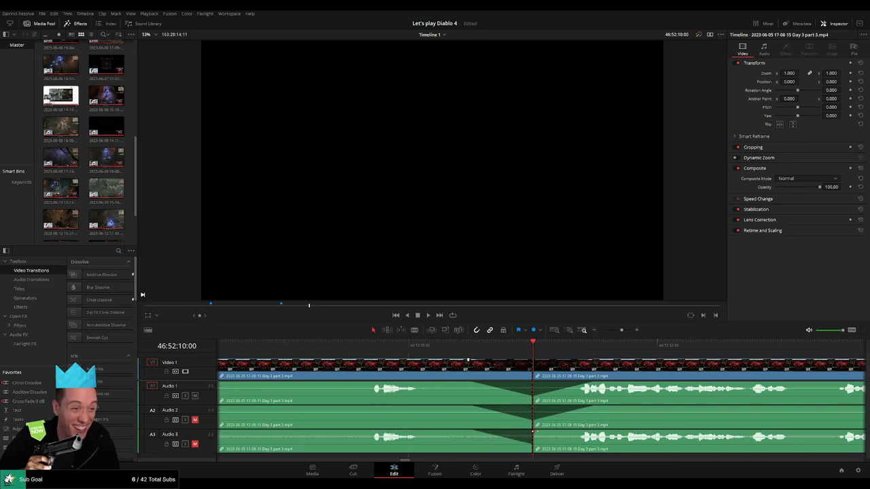
pyautogui.moveTo(534, 432); pyautogui.dragTo(587, 433)
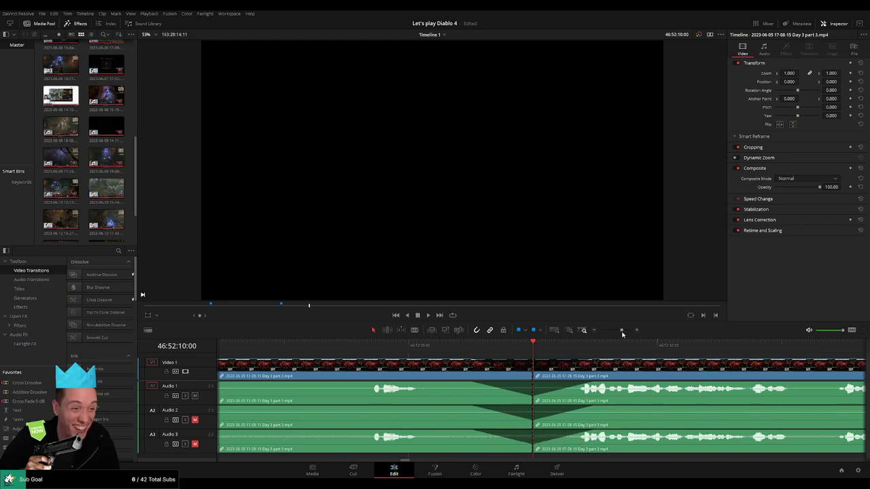
# Move the new Day 3 part 3 remainder away from the finished episode and align its start with 48:00:00:00.
pyautogui.moveTo(622, 332); pyautogui.dragTo(600, 331)
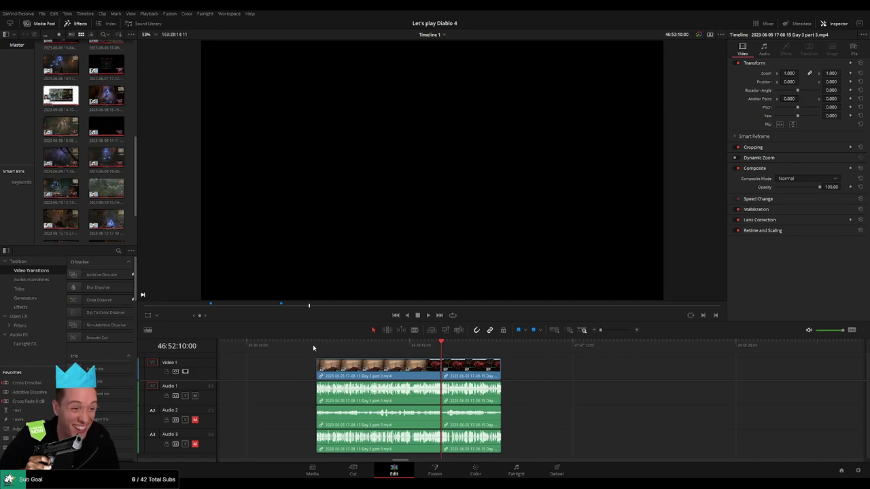
pyautogui.hscroll(5, 428, 360)
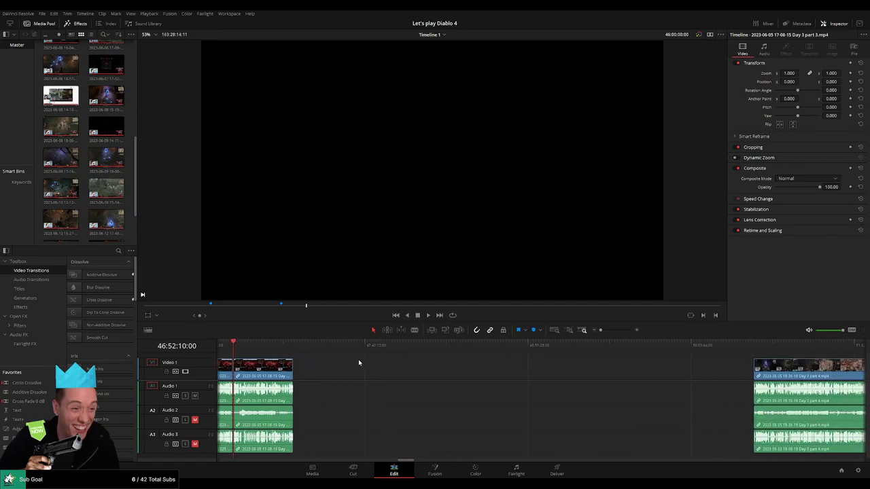
pyautogui.moveTo(269, 372); pyautogui.dragTo(518, 373)
pyautogui.click(429, 378)
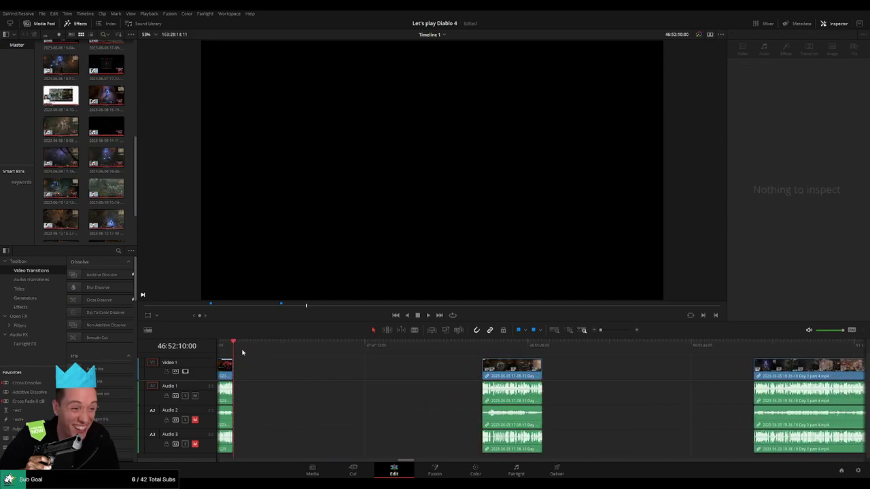
pyautogui.moveTo(242, 351); pyautogui.dragTo(343, 358)
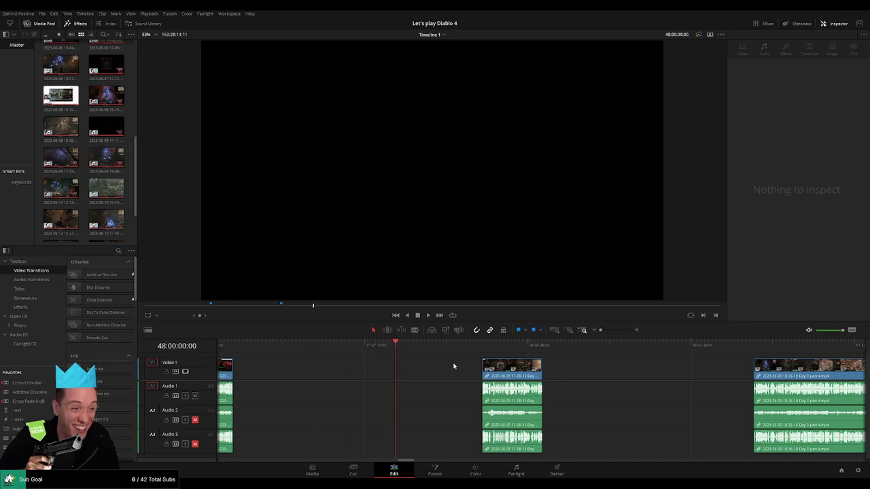
pyautogui.moveTo(511, 372); pyautogui.dragTo(431, 371)
pyautogui.click(572, 374)
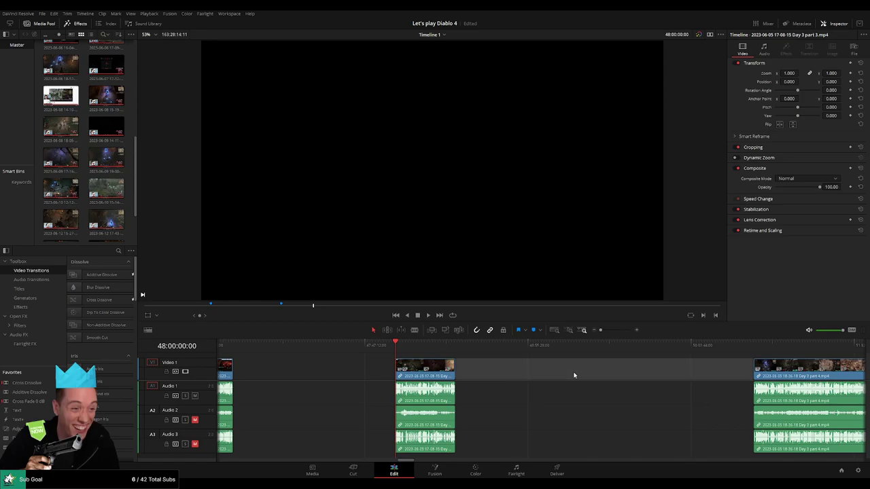
# Move the Day 3 part 4 recording directly against the end of the Day 3 part 3 remainder.
pyautogui.hscroll(5, 530, 374)
pyautogui.click(505, 374)
pyautogui.moveTo(692, 370); pyautogui.dragTo(368, 358)
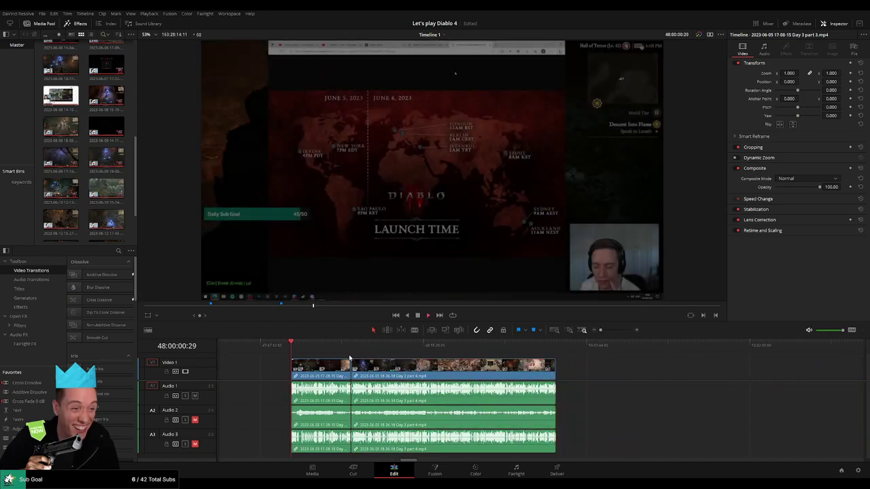
# Add the default transition to video and audio where Day 3 part 3 meets part 4, and play across the join.
pyautogui.click(307, 349)
pyautogui.moveTo(307, 349); pyautogui.dragTo(350, 351)
pyautogui.moveTo(601, 330); pyautogui.dragTo(618, 331)
pyautogui.press('space')
pyautogui.click(525, 373)
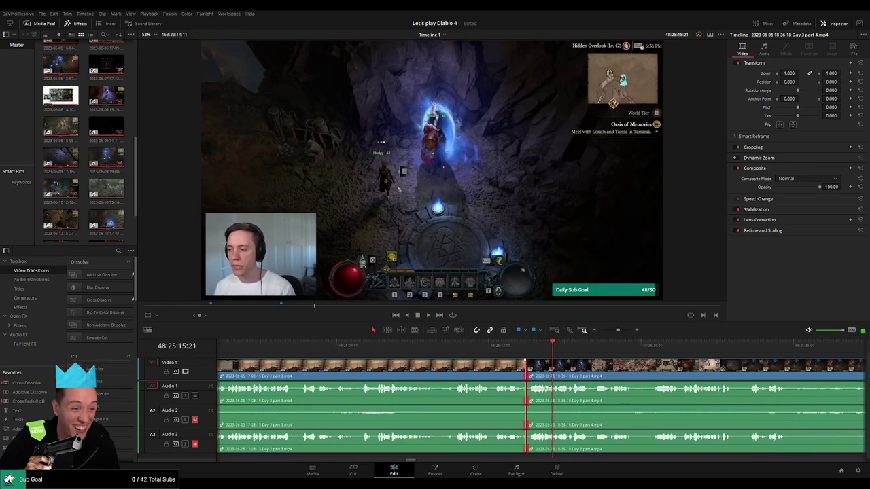
pyautogui.hotkey('ctrl', 't')
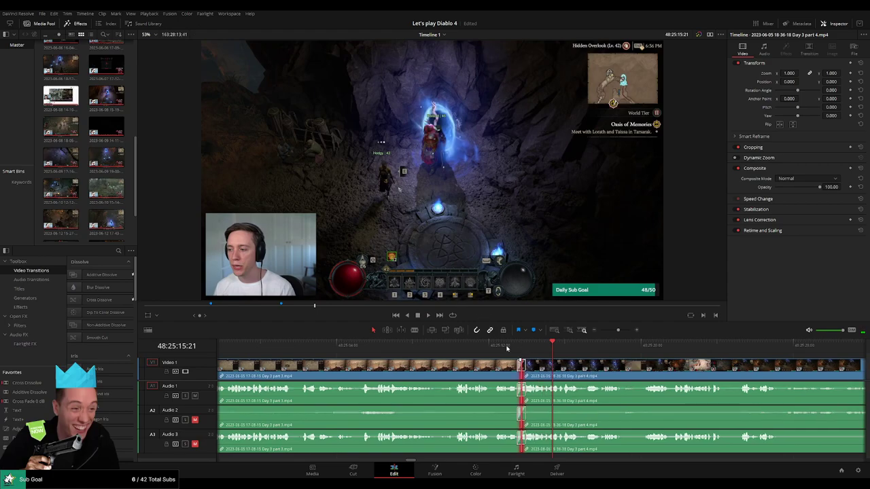
pyautogui.click(506, 348)
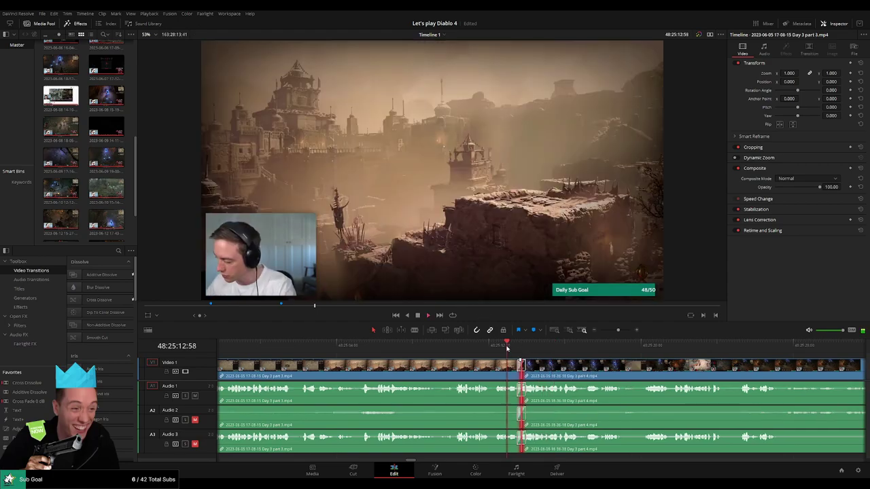
pyautogui.press('space')
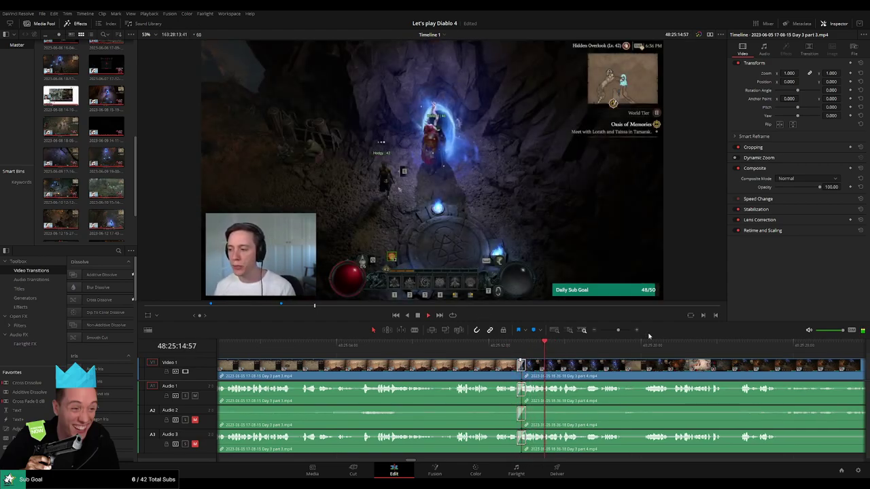
# Play the Day 3 part 4 recording around 48:52:00:00 and look for a pause in speech for the episode end.
pyautogui.moveTo(618, 330); pyautogui.dragTo(423, 358)
pyautogui.press('space')
pyautogui.moveTo(606, 331); pyautogui.dragTo(374, 355)
pyautogui.click(640, 353)
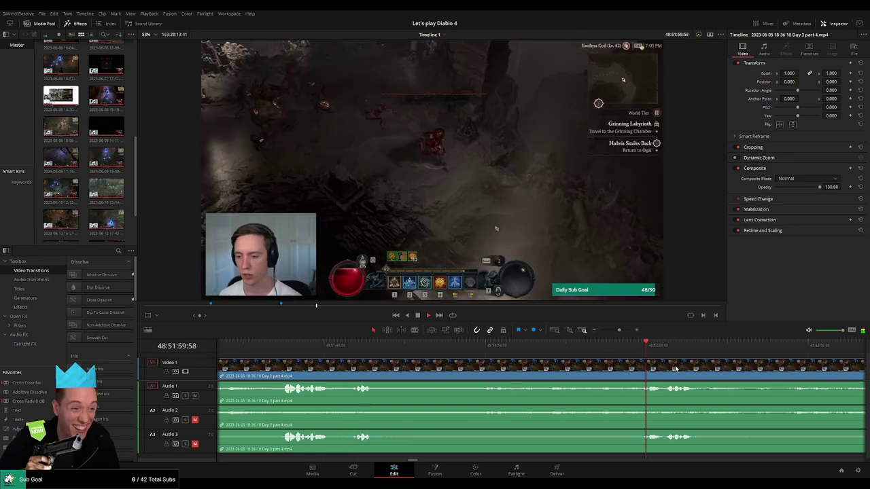
pyautogui.moveTo(675, 364); pyautogui.dragTo(487, 363)
pyautogui.press('space')
# Try to split the Day 3 part 4 recording at 48:52:00:00 and play across the cut.
pyautogui.click(438, 353)
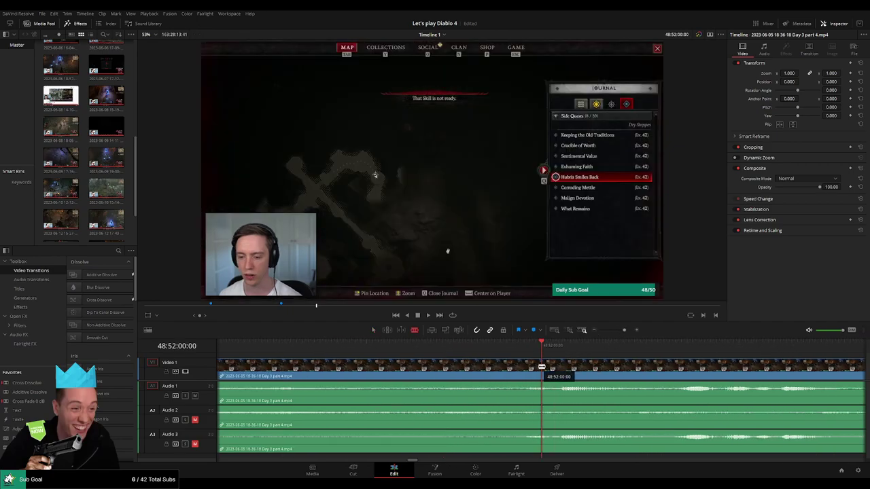
pyautogui.hotkey('ctrl', 'b')
pyautogui.press('space')
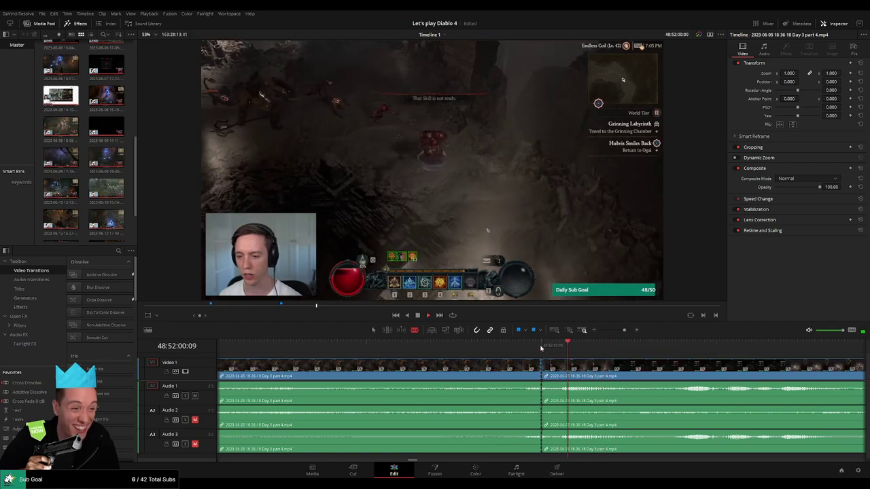
pyautogui.click(621, 331)
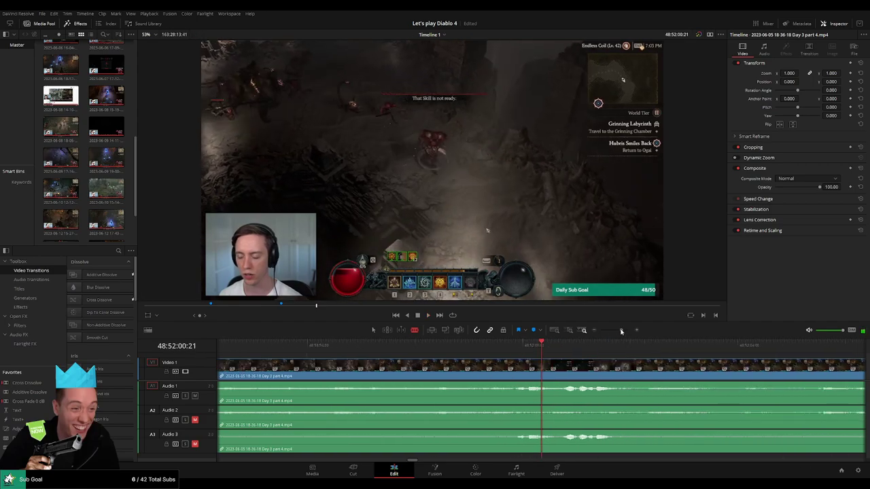
# Examine the footage and waveforms between 48:52:00:00 and 48:52:12:00 for a quieter place to cut.
pyautogui.click(500, 350)
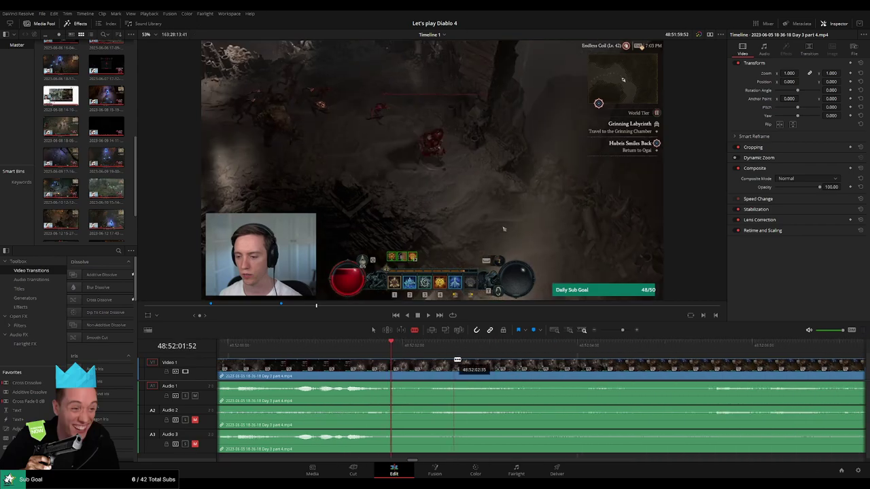
pyautogui.press('space')
pyautogui.moveTo(623, 330); pyautogui.dragTo(615, 330)
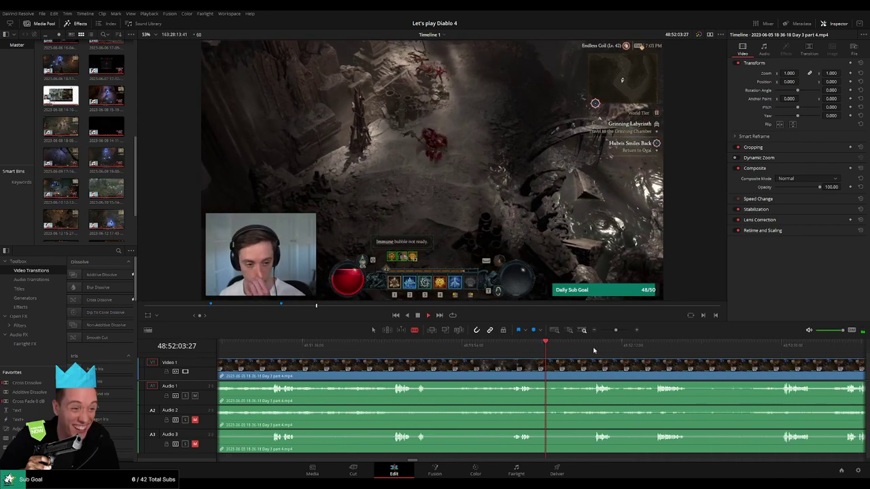
pyautogui.click(593, 351)
pyautogui.scroll(3, 583, 365)
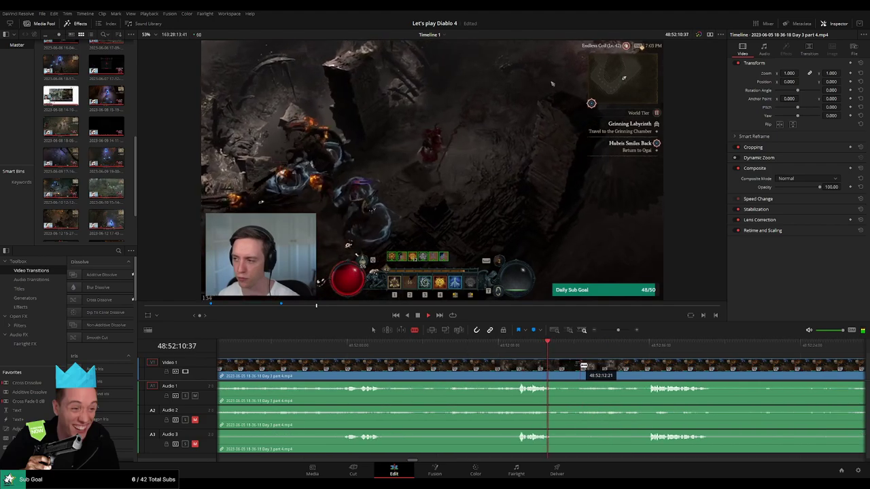
pyautogui.click(517, 351)
pyautogui.moveTo(617, 330); pyautogui.dragTo(624, 332)
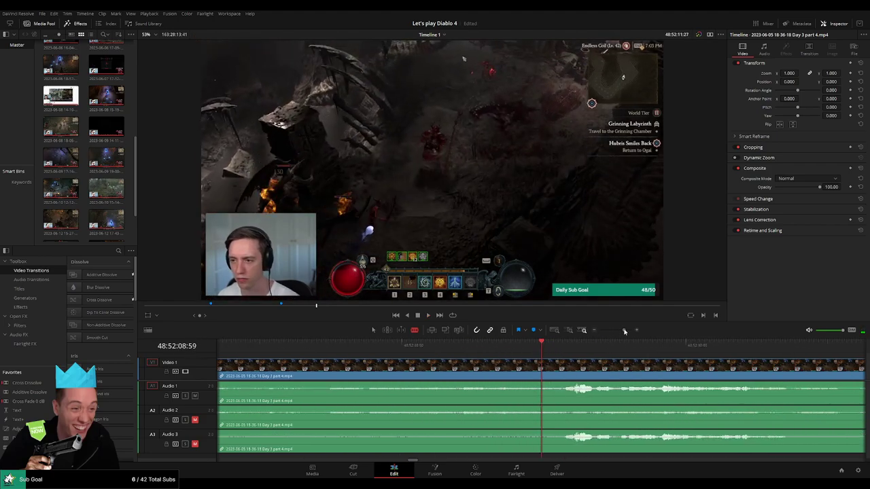
pyautogui.click(573, 352)
# Split the Day 3 part 4 recording at 48:52:08:00 and fade the video over about one second on either side of the cut.
pyautogui.moveTo(570, 351); pyautogui.dragTo(392, 372)
pyautogui.click(396, 377)
pyautogui.press('space')
pyautogui.click(396, 349)
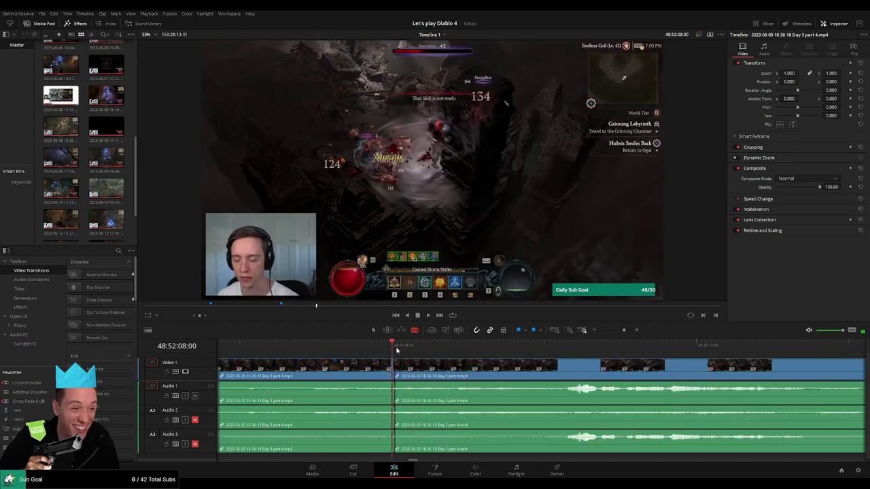
pyautogui.hotkey('ctrl', 'z')
pyautogui.click(396, 367)
pyautogui.press('a')
pyautogui.moveTo(395, 362); pyautogui.dragTo(290, 377)
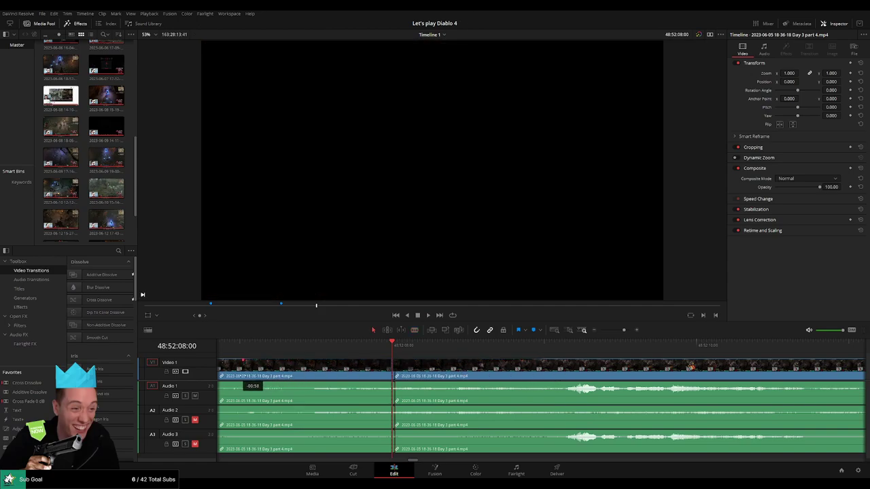
# Fade all three audio tracks out and in over about one second around the 48:52:08:00 cut.
pyautogui.moveTo(357, 381)
pyautogui.mouseDown()
pyautogui.moveTo(460, 385)
pyautogui.moveTo(337, 384)
pyautogui.mouseUp()
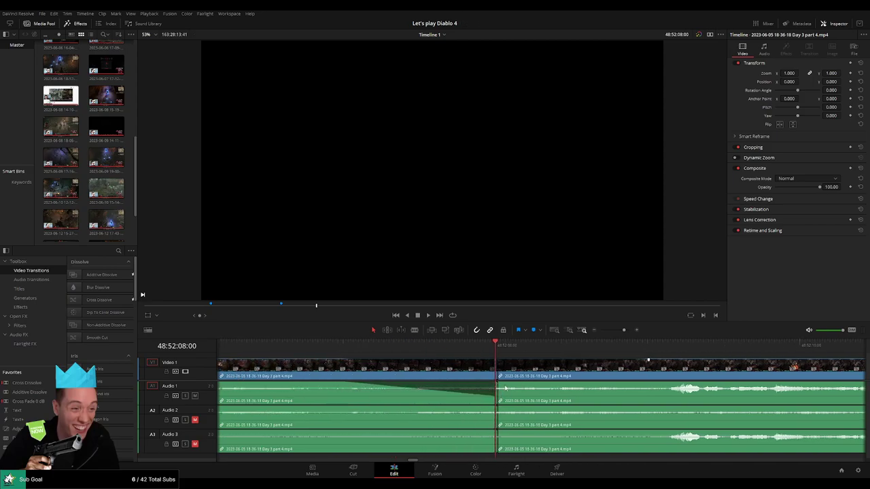
pyautogui.moveTo(497, 384)
pyautogui.mouseDown()
pyautogui.moveTo(679, 385)
pyautogui.moveTo(649, 384)
pyautogui.mouseUp()
pyautogui.scroll(-6, 614, 390)
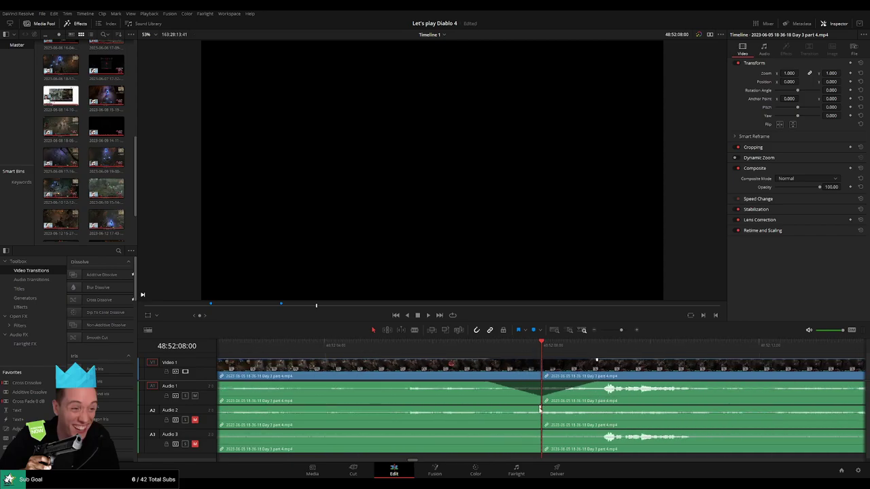
pyautogui.moveTo(539, 408); pyautogui.dragTo(483, 408)
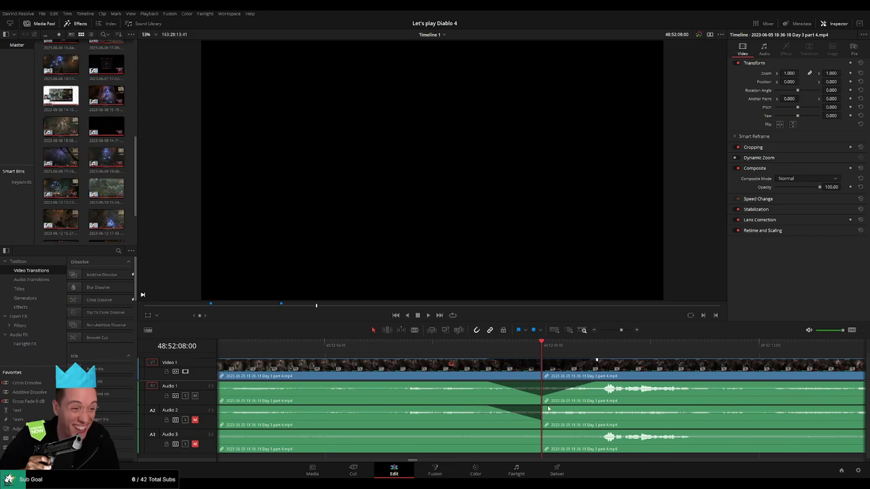
pyautogui.moveTo(569, 408); pyautogui.dragTo(604, 408)
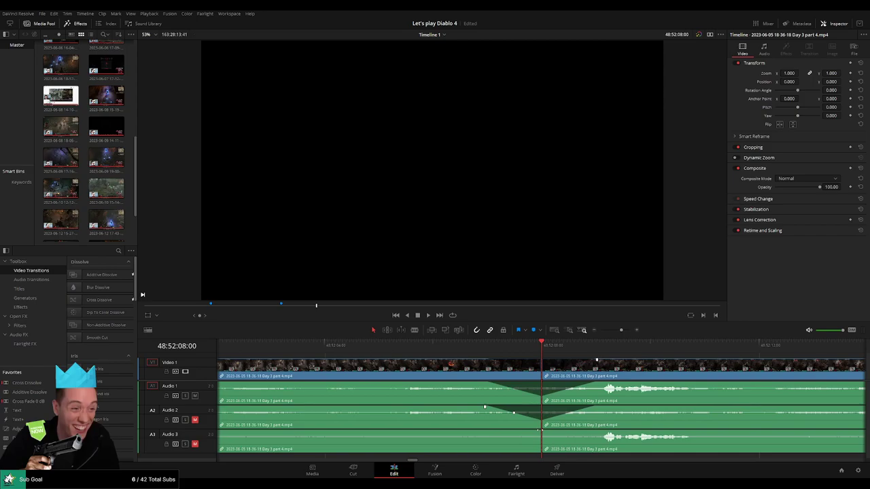
pyautogui.moveTo(538, 430); pyautogui.dragTo(484, 432)
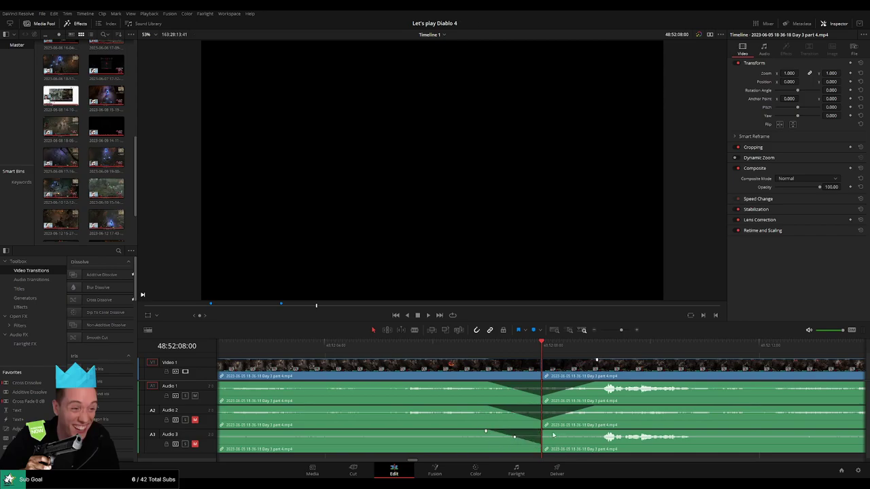
pyautogui.moveTo(560, 430); pyautogui.dragTo(585, 430)
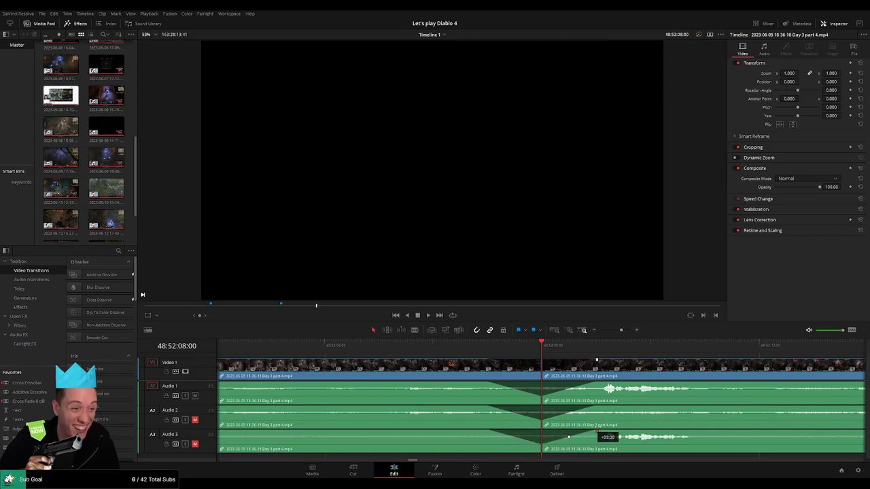
# Move the remaining Day 3 part 4 clip after the last cut so it starts at 50:00:00:00.
pyautogui.moveTo(621, 330); pyautogui.dragTo(600, 330)
pyautogui.hscroll(2, 337, 352)
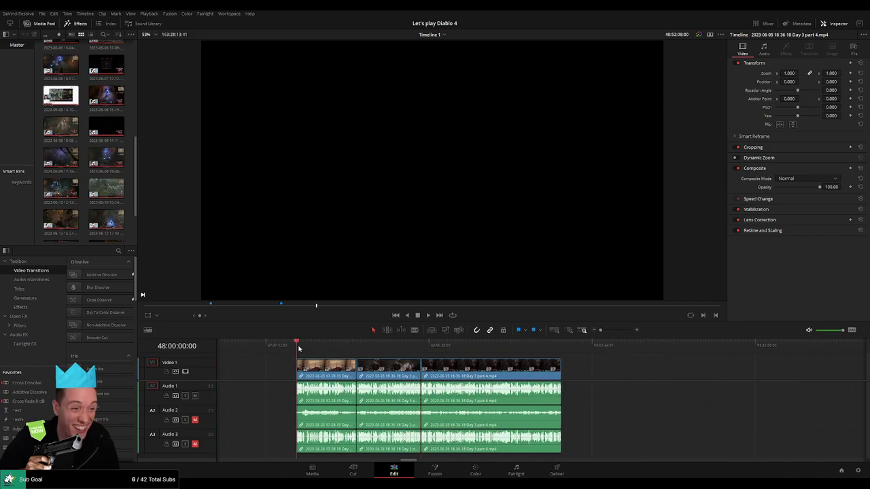
pyautogui.hscroll(3, 564, 378)
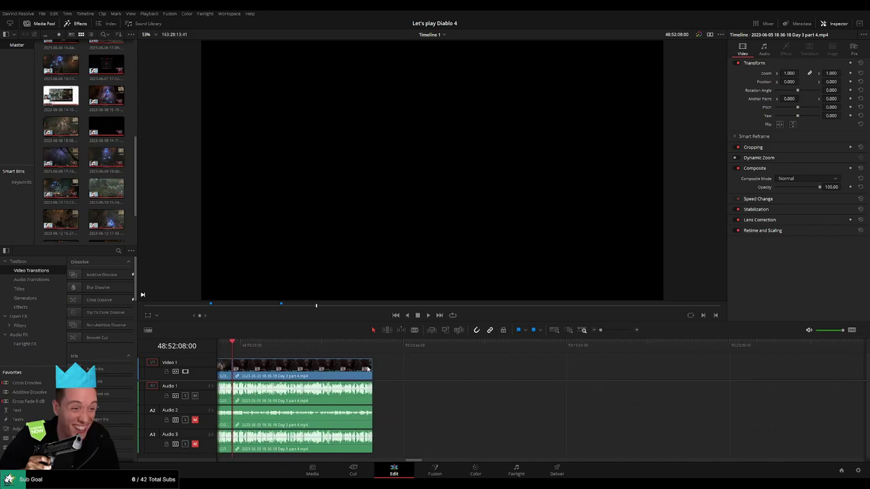
pyautogui.moveTo(356, 377); pyautogui.dragTo(600, 379)
pyautogui.click(284, 369)
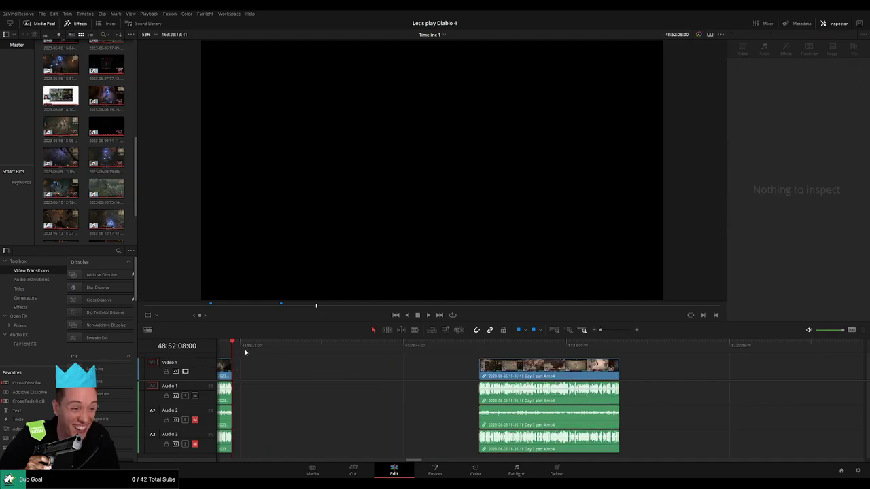
pyautogui.moveTo(318, 355); pyautogui.dragTo(396, 359)
pyautogui.moveTo(535, 375); pyautogui.dragTo(451, 358)
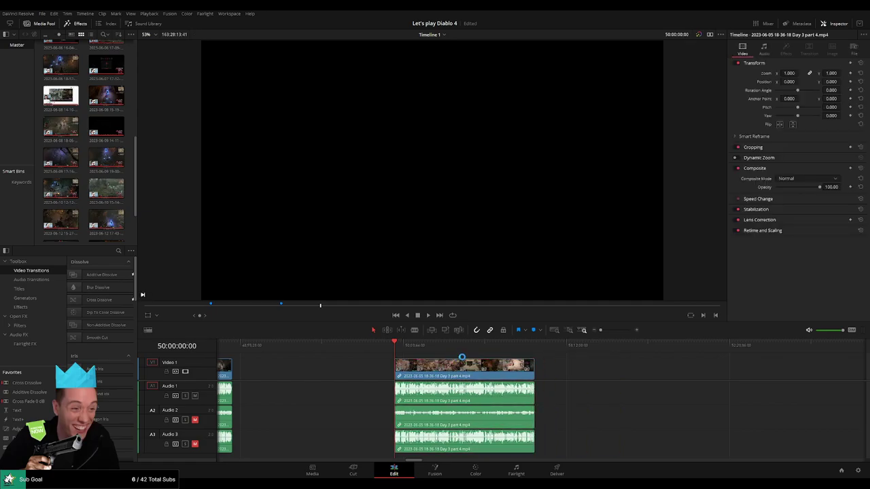
# Play the repositioned Day 3 part 4 clip and review the footage around 50:52:00 for a cut point.
pyautogui.press('space')
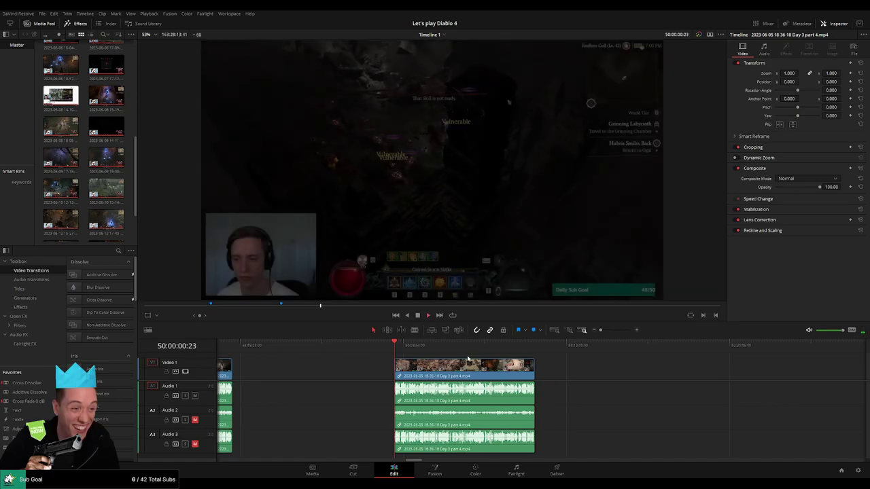
pyautogui.hscroll(5, 422, 357)
pyautogui.moveTo(297, 350); pyautogui.dragTo(413, 354)
pyautogui.scroll(10, 522, 368)
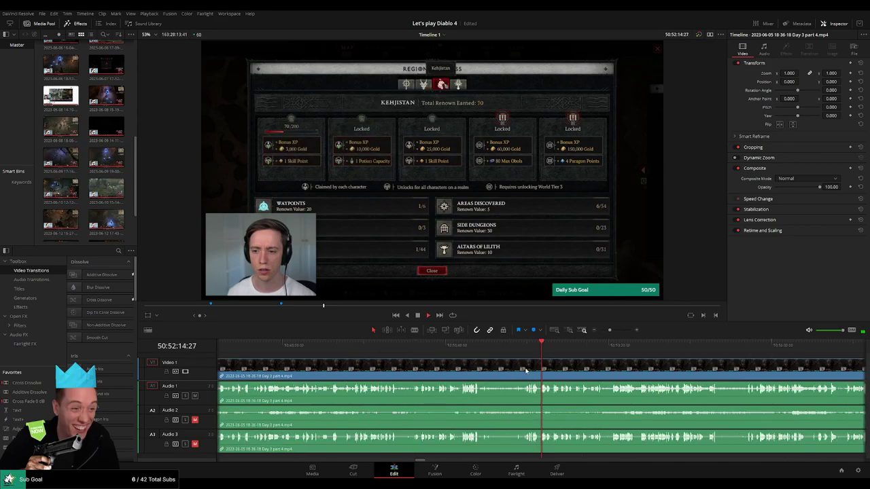
pyautogui.scroll(1, 478, 365)
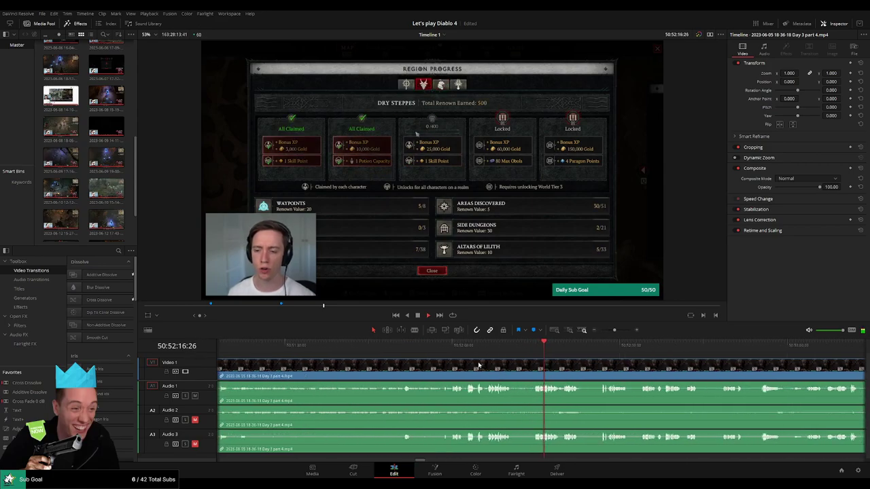
pyautogui.click(454, 354)
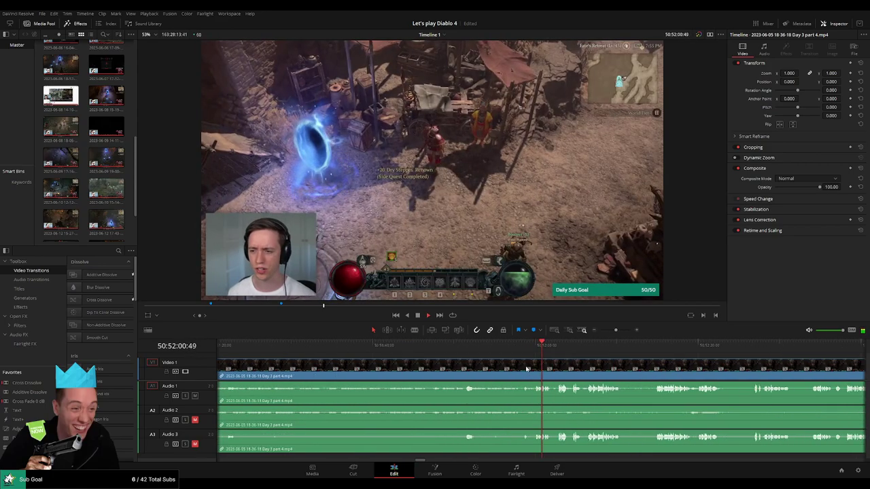
pyautogui.scroll(3, 530, 370)
pyautogui.click(446, 354)
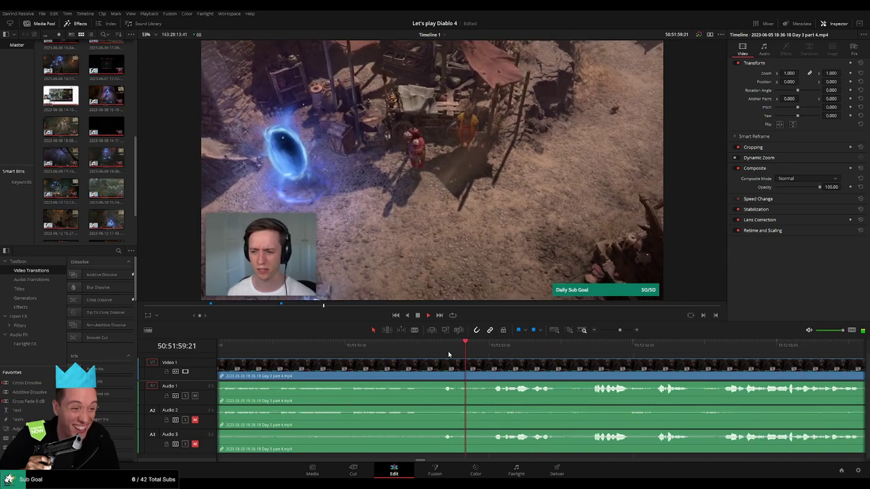
pyautogui.press('space')
pyautogui.moveTo(331, 354); pyautogui.dragTo(306, 356)
pyautogui.press('space')
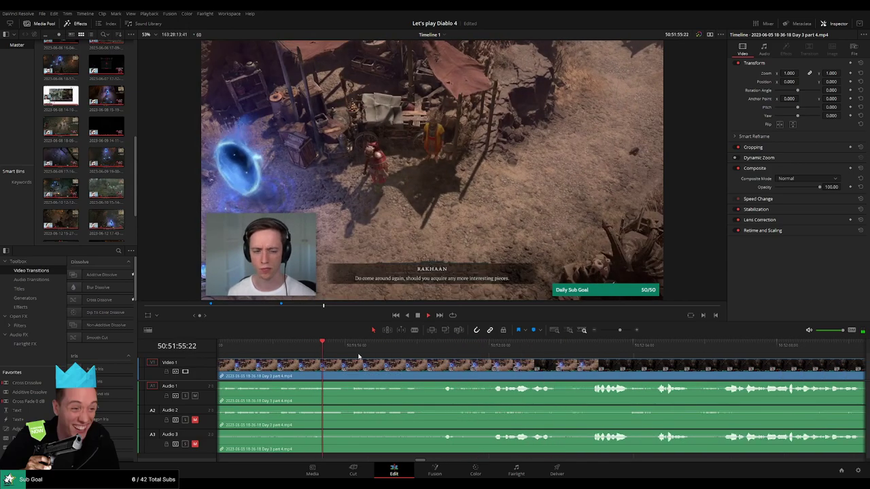
# Split the Day 3 part 4 clip and its linked audio at 50:52:14:00, in the pause between spoken passages.
pyautogui.click(583, 351)
pyautogui.hscroll(3, 581, 368)
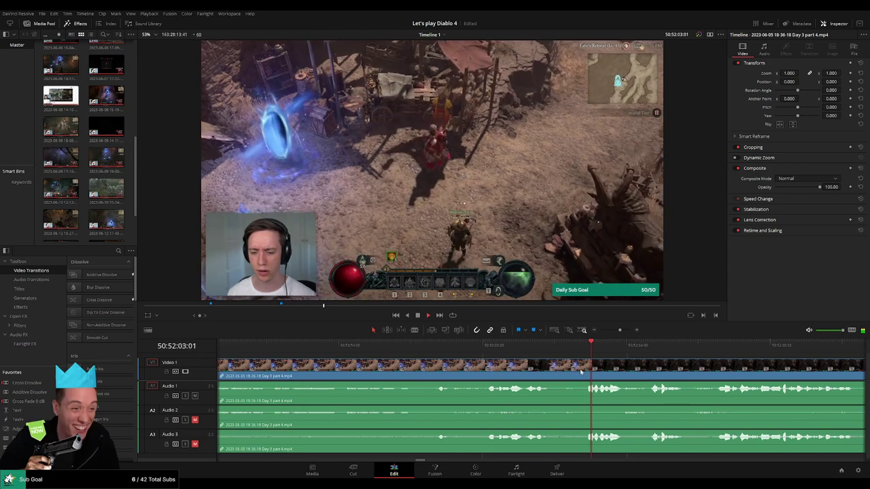
pyautogui.click(482, 355)
pyautogui.click(551, 354)
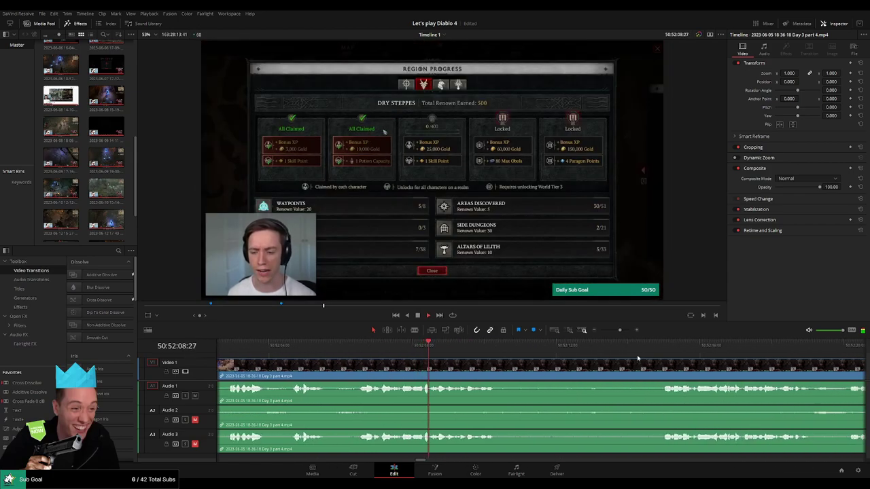
pyautogui.click(657, 352)
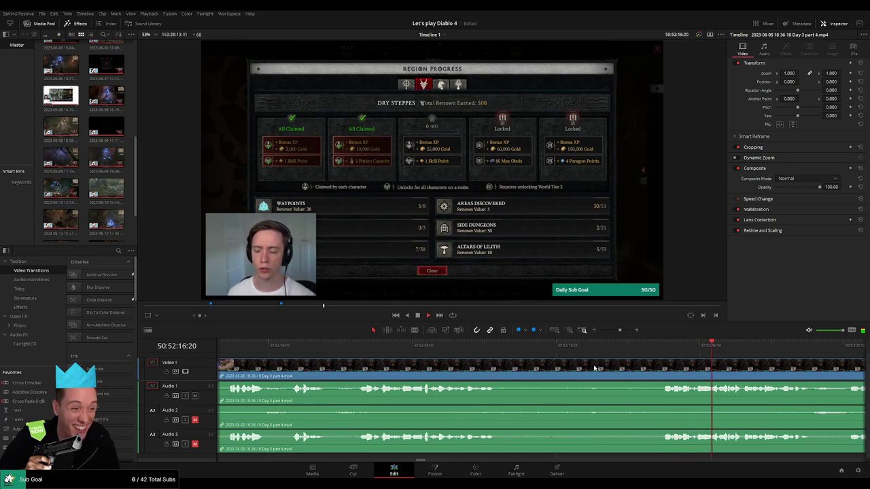
pyautogui.moveTo(661, 354); pyautogui.dragTo(629, 355)
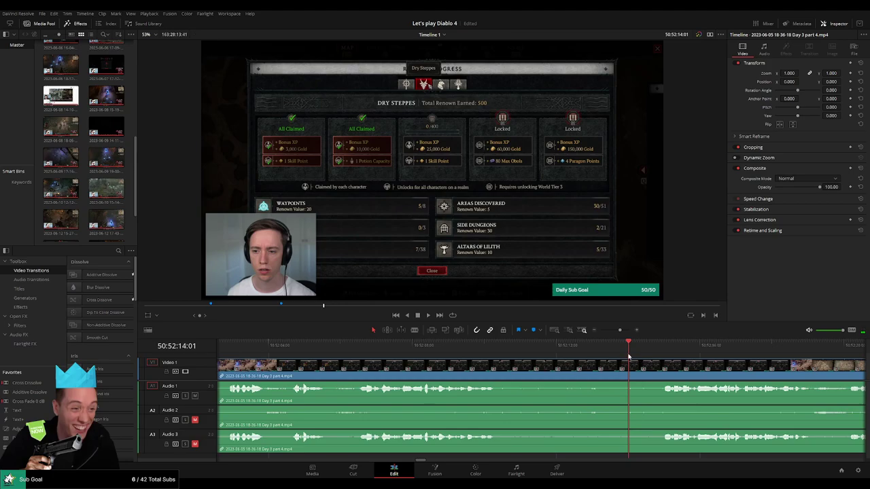
pyautogui.click(632, 374)
pyautogui.press('a')
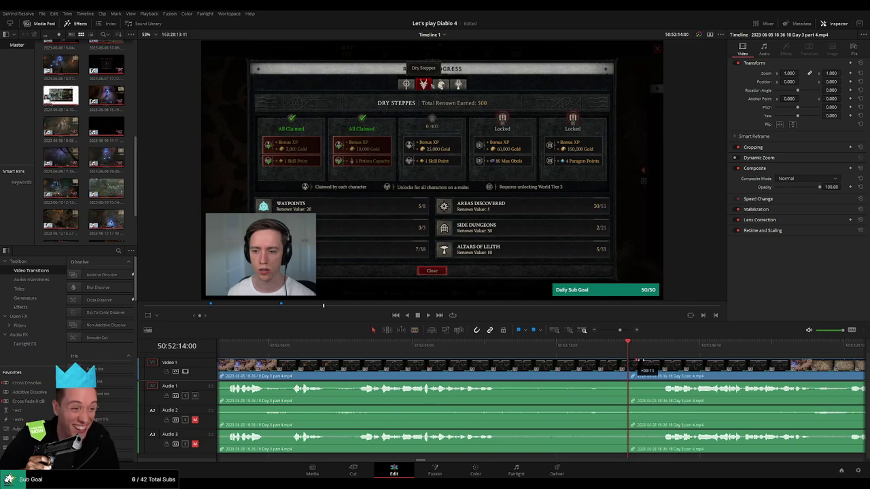
# Add video and audio fade-outs and fade-ins of about one second on both sides of the 50:52:14:00 cut, across all three audio tracks.
pyautogui.moveTo(639, 360); pyautogui.dragTo(606, 363)
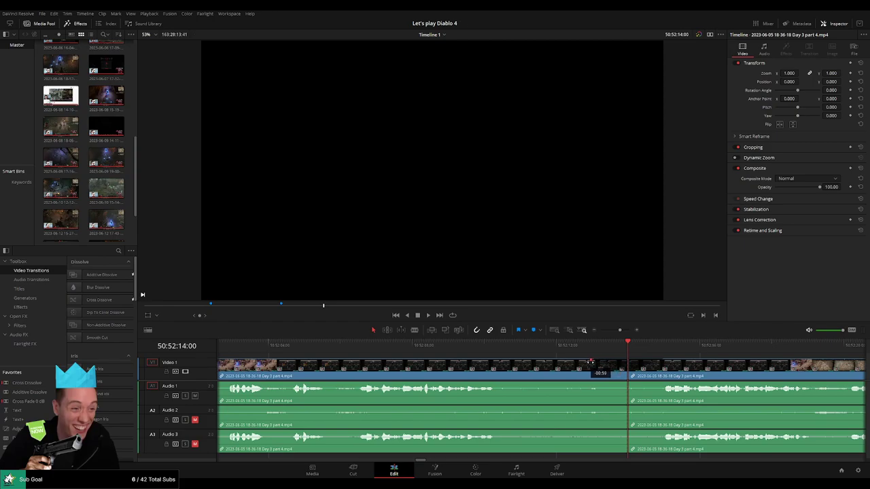
pyautogui.moveTo(621, 383); pyautogui.dragTo(592, 383)
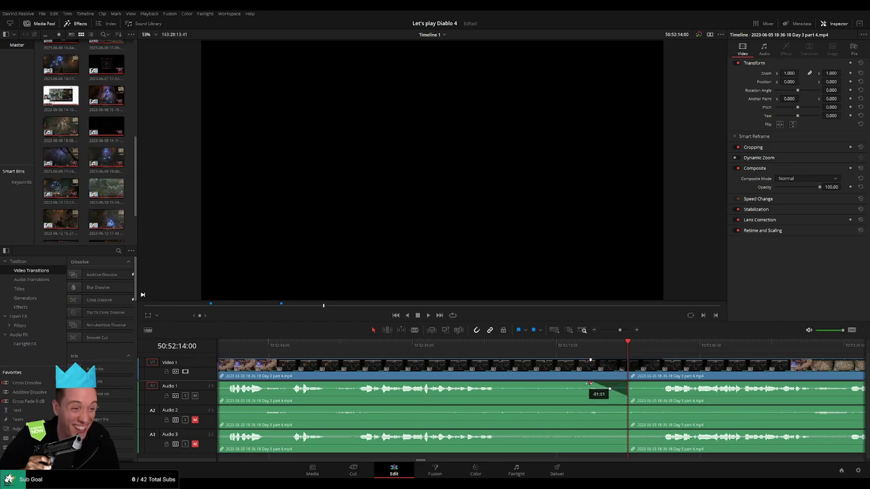
pyautogui.hscroll(4, 435, 363)
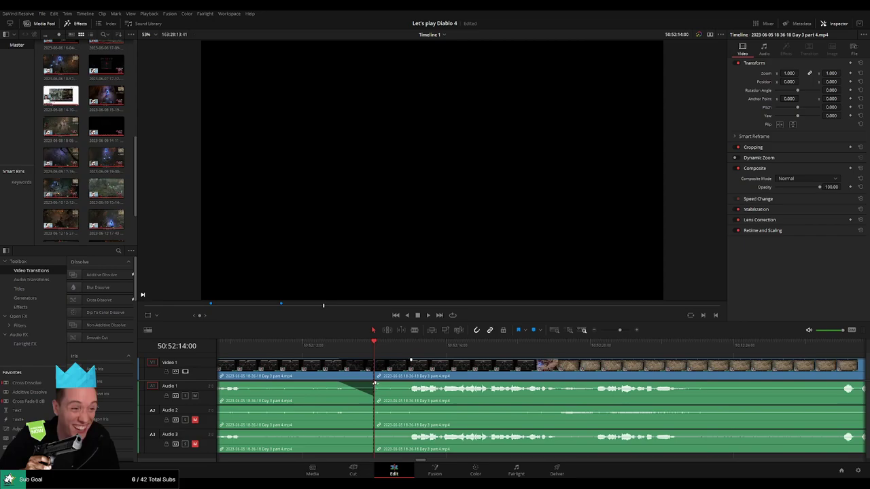
pyautogui.moveTo(377, 384); pyautogui.dragTo(402, 384)
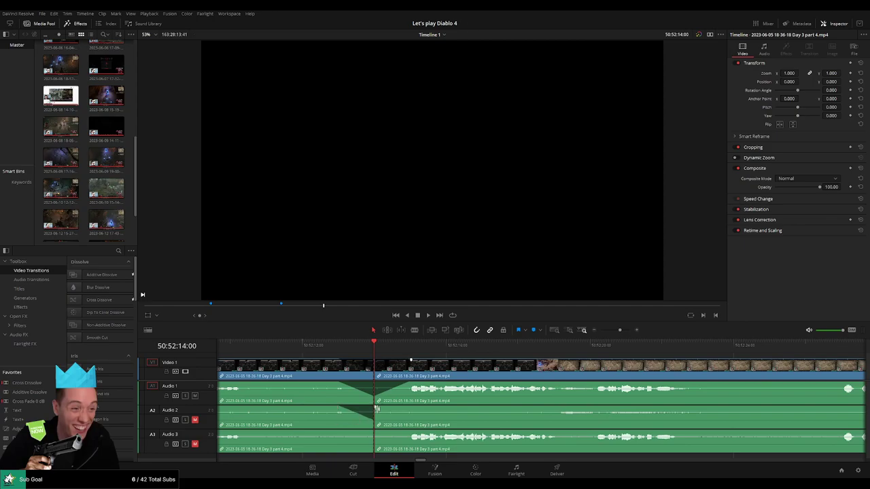
pyautogui.moveTo(375, 407); pyautogui.dragTo(407, 409)
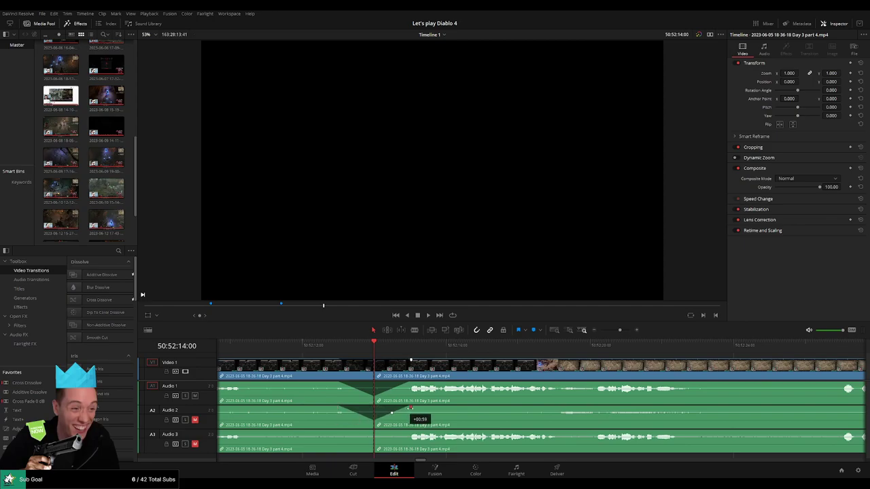
pyautogui.moveTo(372, 431); pyautogui.dragTo(403, 432)
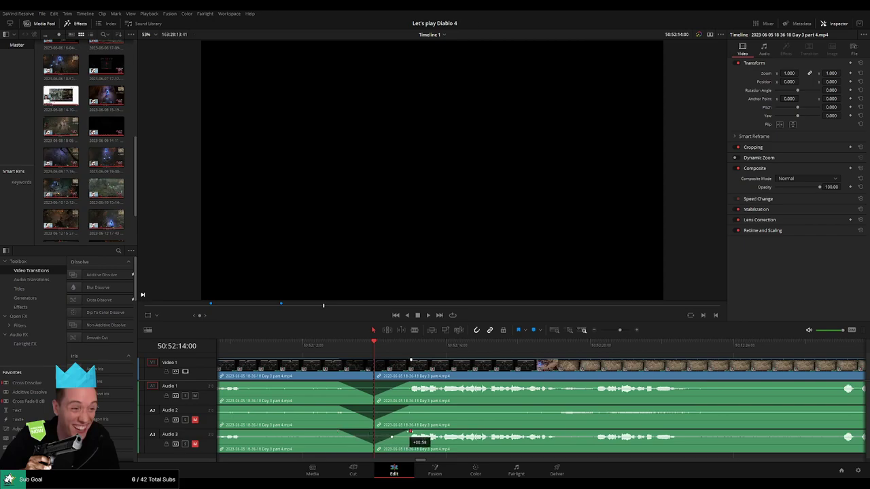
# Move the short Day 3 part 4 remainder after the new cut so it starts at 52:00:00:00.
pyautogui.moveTo(621, 332); pyautogui.dragTo(600, 332)
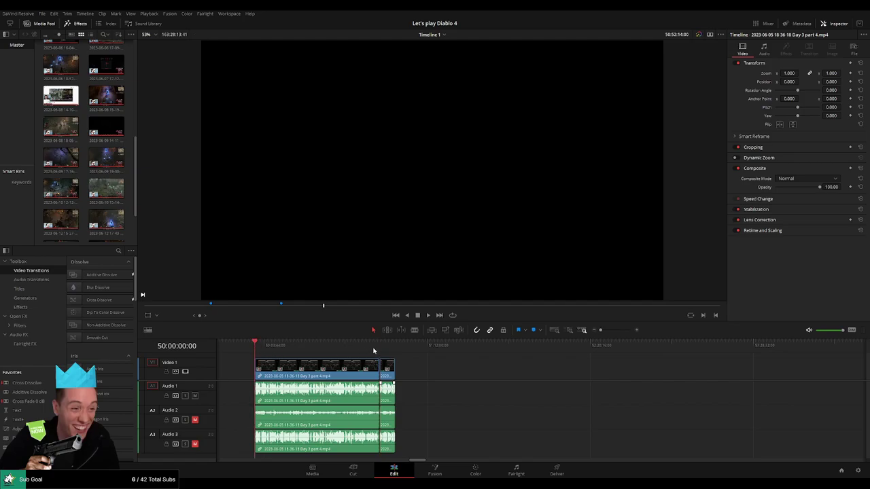
pyautogui.hscroll(3, 469, 367)
pyautogui.moveTo(268, 373); pyautogui.dragTo(598, 374)
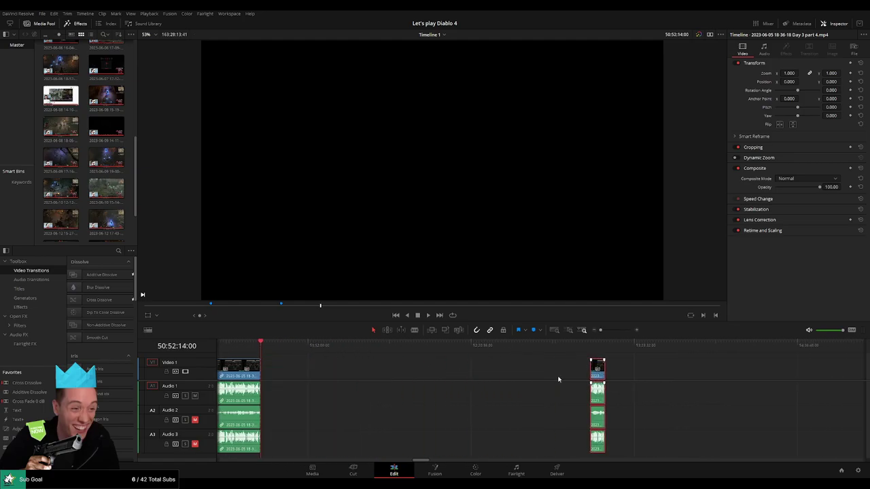
pyautogui.click(356, 370)
pyautogui.moveTo(268, 350); pyautogui.dragTo(532, 358)
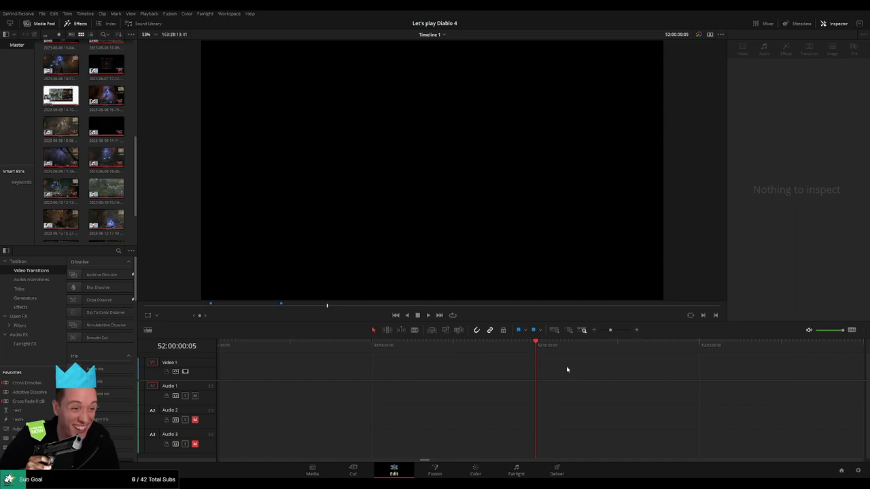
pyautogui.moveTo(610, 330); pyautogui.dragTo(598, 332)
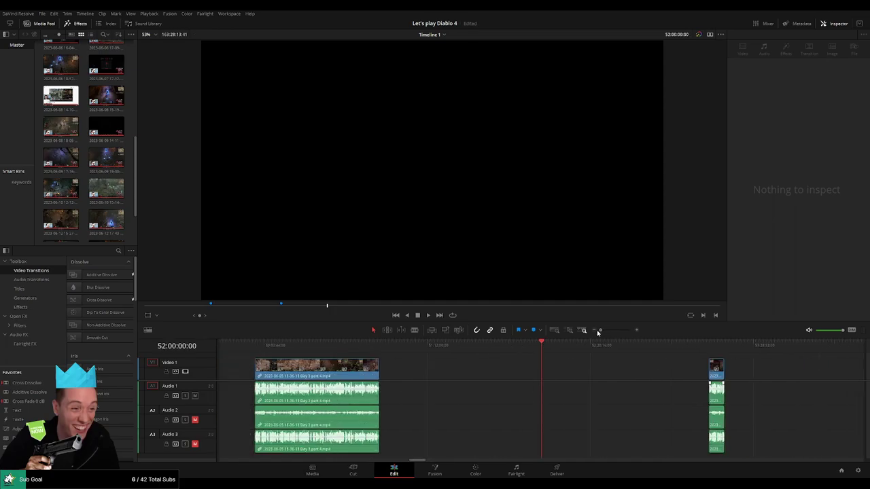
pyautogui.moveTo(714, 370); pyautogui.dragTo(547, 367)
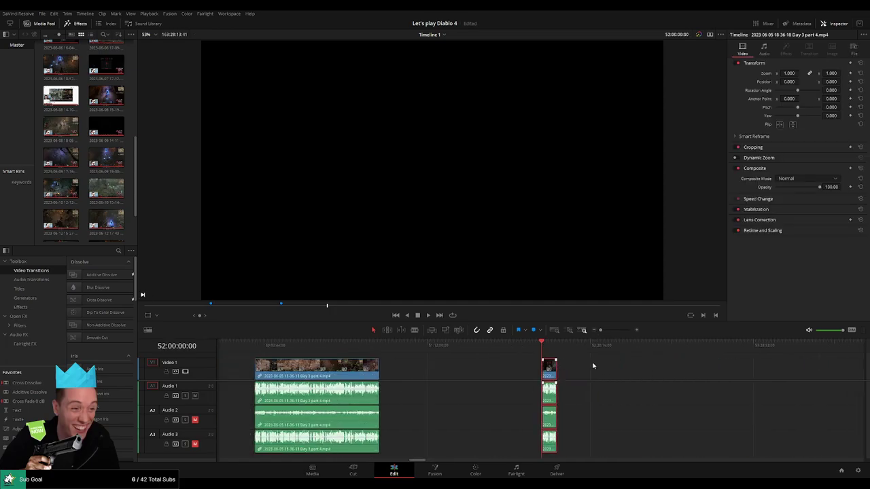
# Move the 2023-06-06 Day 4 clip back along the timeline so it directly follows the short Day 3 part 4 clip.
pyautogui.hscroll(5, 666, 375)
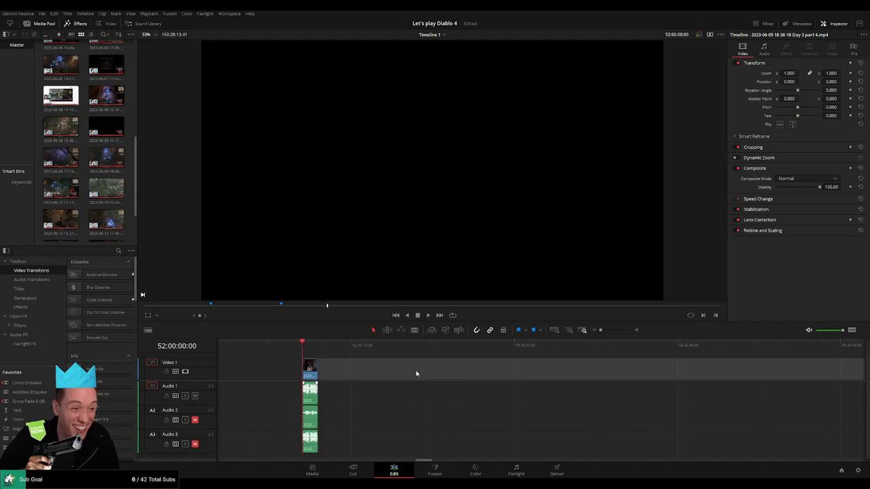
pyautogui.hscroll(8, 632, 375)
pyautogui.hscroll(-7, 611, 372)
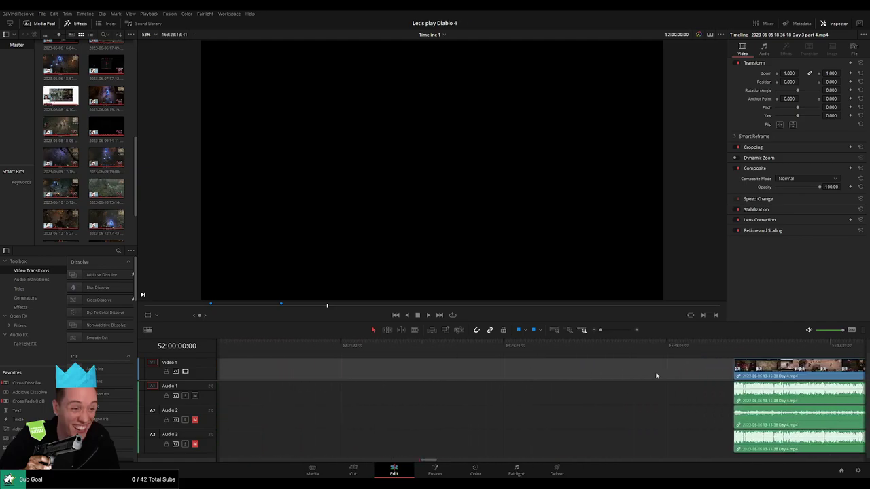
pyautogui.hscroll(3, 733, 367)
pyautogui.hscroll(2, 792, 369)
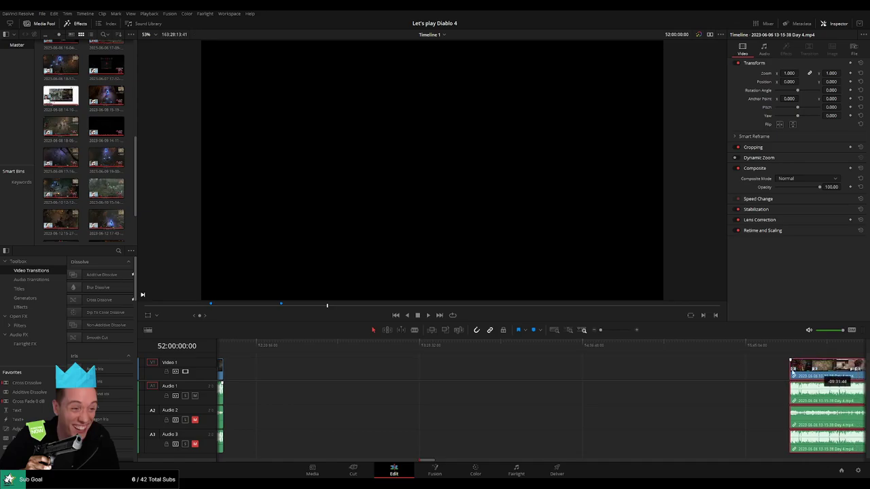
pyautogui.moveTo(795, 370); pyautogui.dragTo(352, 373)
pyautogui.hscroll(-4, 435, 369)
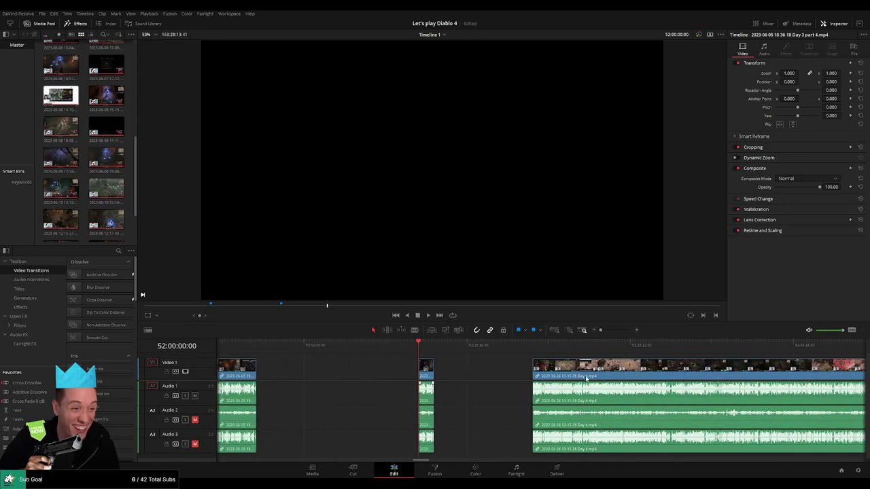
pyautogui.moveTo(581, 376); pyautogui.dragTo(468, 376)
# Play the short Day 3 part 4 clip and check its junction with the Day 4 clip around 52:06:34.
pyautogui.press('space')
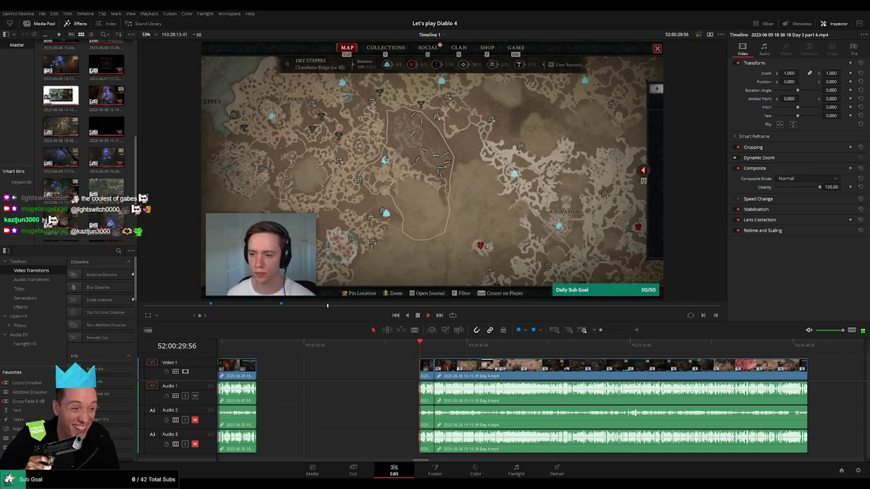
pyautogui.moveTo(603, 330); pyautogui.dragTo(608, 331)
pyautogui.hscroll(10, 591, 358)
pyautogui.hscroll(8, 485, 360)
pyautogui.press('space')
pyautogui.moveTo(317, 350); pyautogui.dragTo(578, 358)
pyautogui.moveTo(609, 330); pyautogui.dragTo(617, 331)
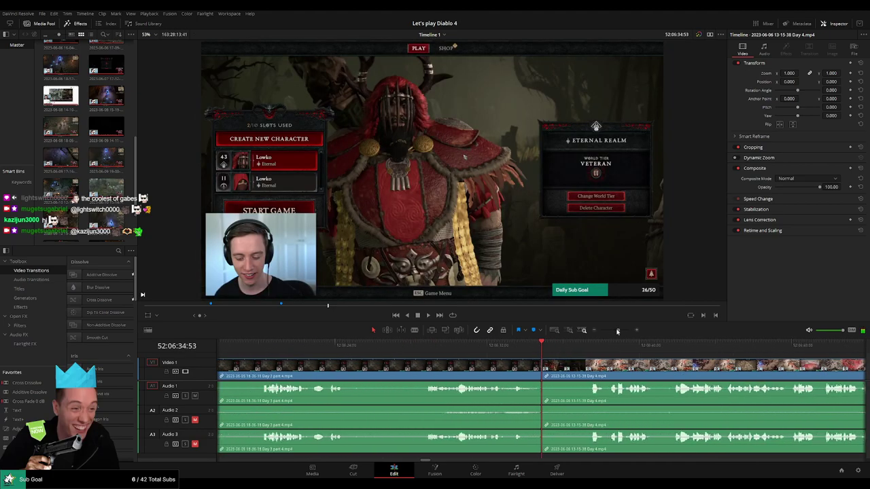
pyautogui.click(487, 350)
pyautogui.press('space')
# Try adding the default transition at the junction of the Day 3 part 4 and Day 4 clips, and undo it.
pyautogui.click(541, 364)
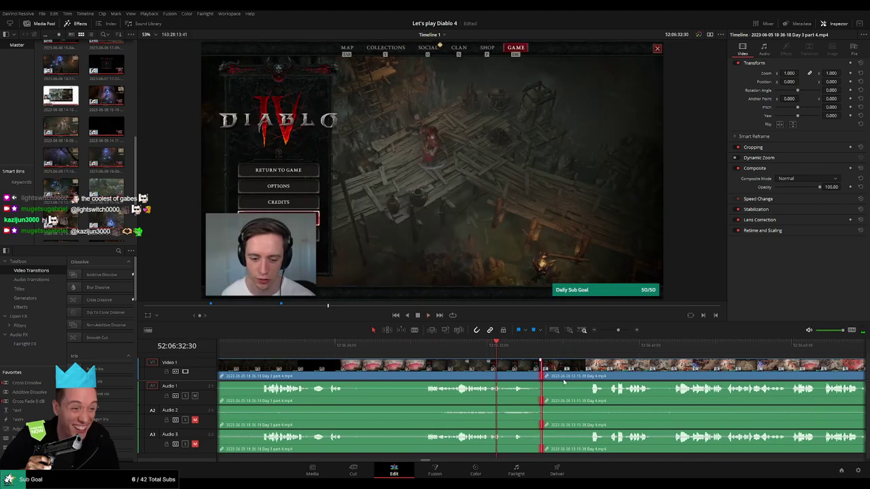
pyautogui.hotkey('ctrl', 't')
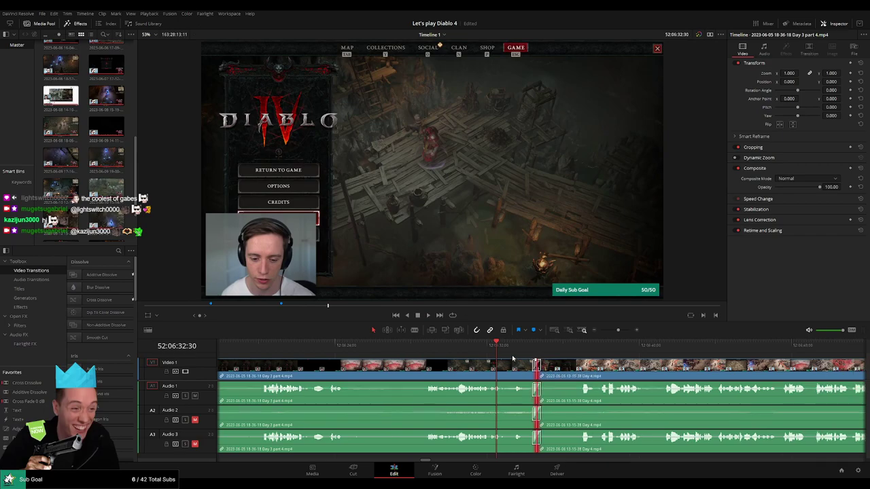
pyautogui.hotkey('ctrl', 'z')
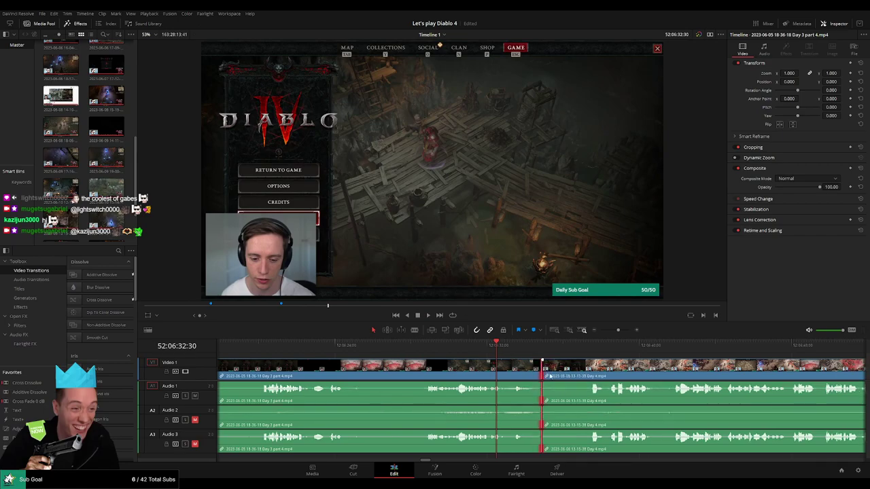
# Add the default transition at the junction of the Day 3 part 4 and Day 4 clips and play from 52:06:28 across it.
pyautogui.hotkey('ctrl', 't')
pyautogui.click(426, 347)
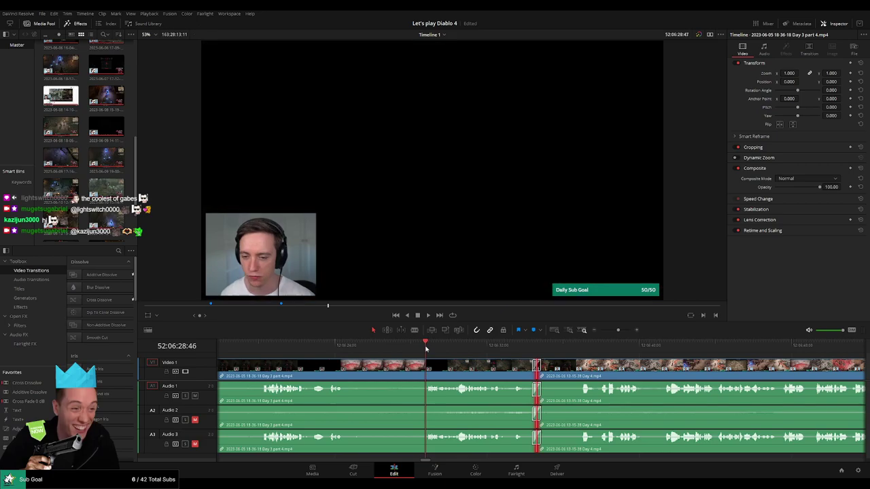
pyautogui.press('space')
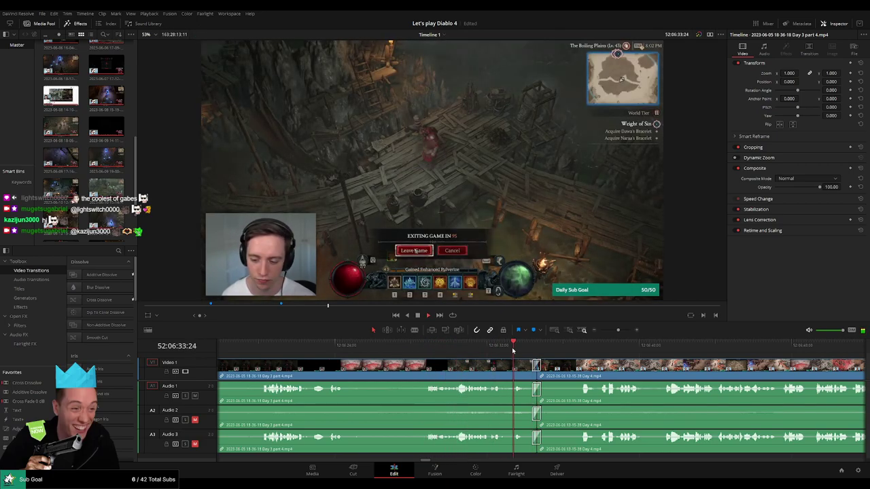
# Skim the opening of the Day 4 clip from its junction past 52:12:27 and check the footage around 52:11:31.
pyautogui.moveTo(618, 331); pyautogui.dragTo(600, 331)
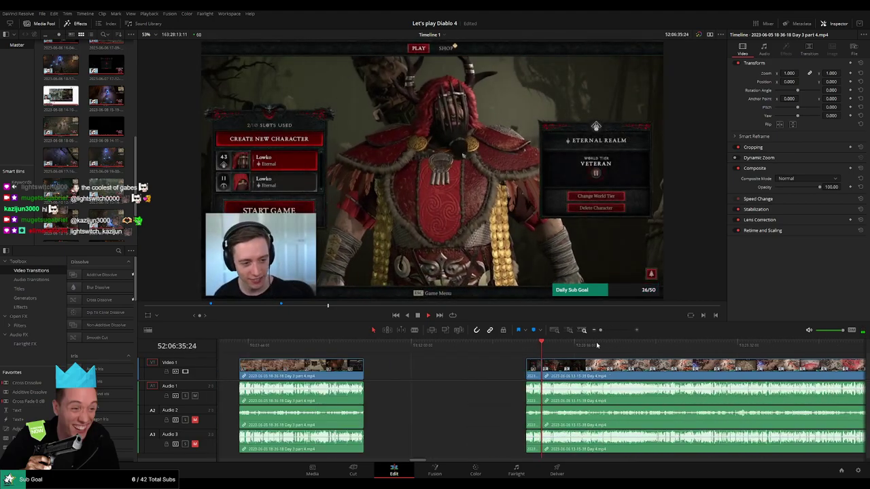
pyautogui.moveTo(586, 362); pyautogui.dragTo(368, 365)
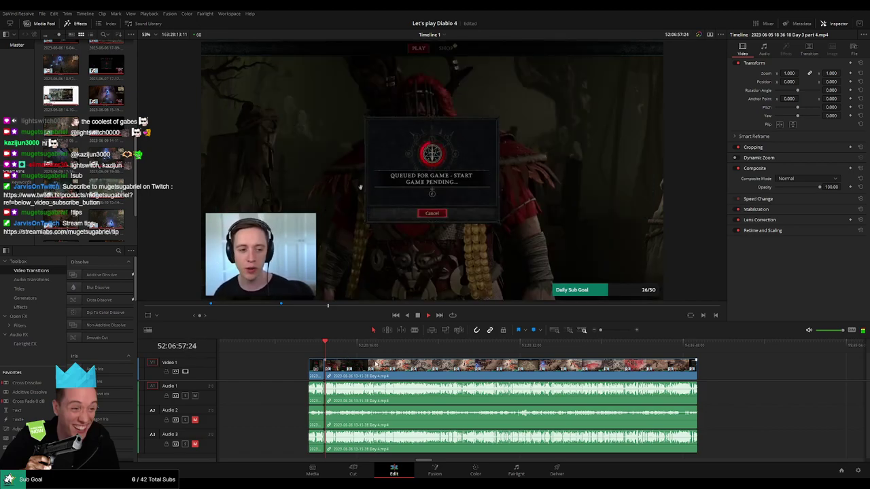
pyautogui.moveTo(333, 354); pyautogui.dragTo(263, 350)
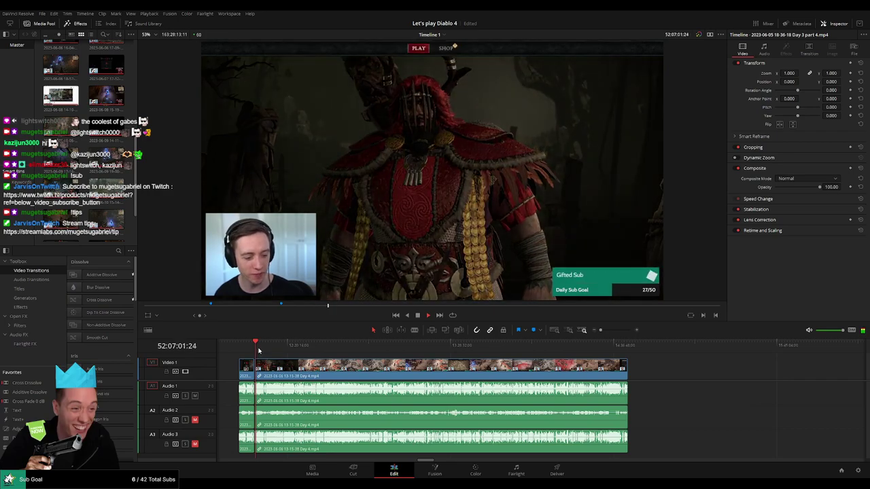
pyautogui.moveTo(256, 349); pyautogui.dragTo(266, 347)
pyautogui.scroll(6, 266, 347)
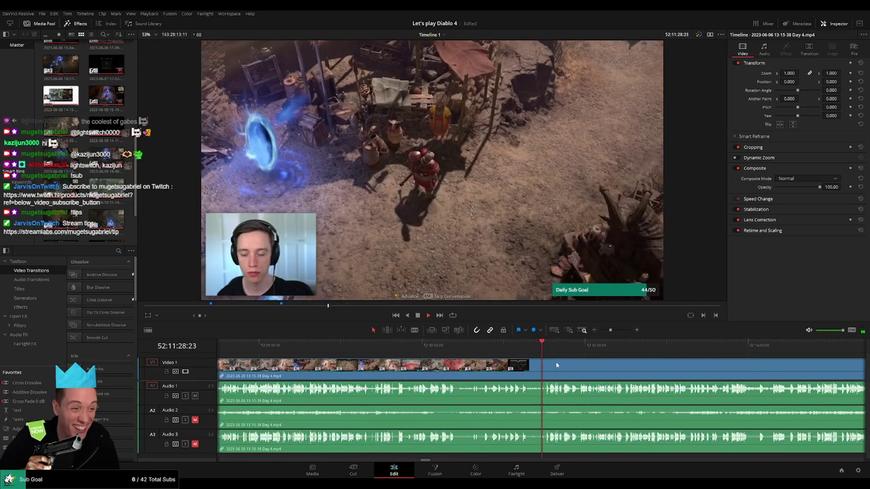
pyautogui.moveTo(542, 351); pyautogui.dragTo(546, 352)
pyautogui.press('space')
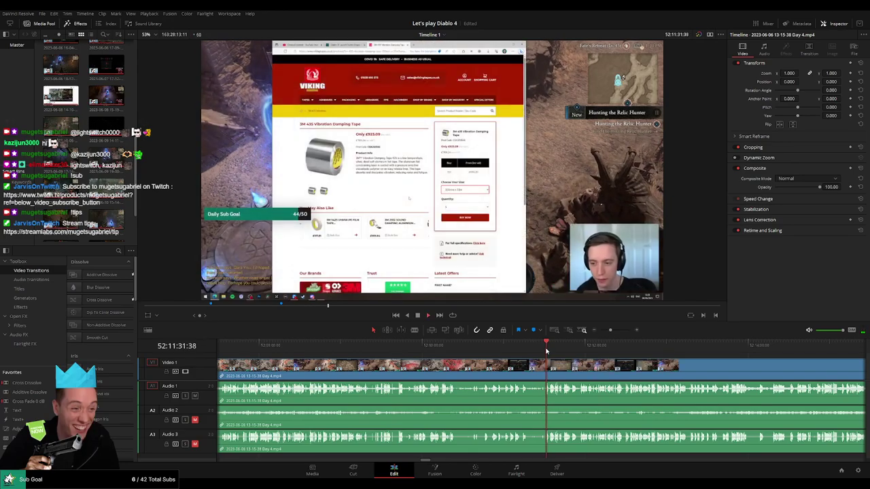
pyautogui.click(622, 349)
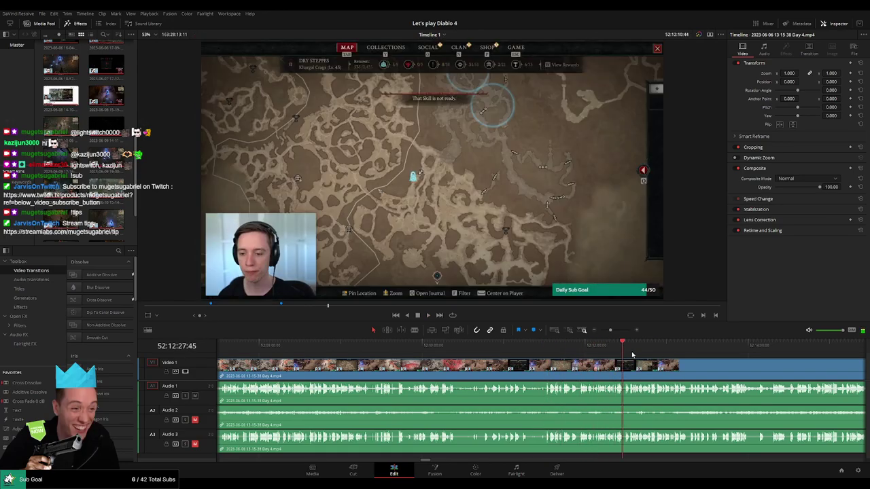
pyautogui.click(668, 349)
# Skim the Day 4 clip from 52:35 onward and examine the audio around 52:52 for a quiet point to split.
pyautogui.moveTo(611, 330); pyautogui.dragTo(600, 331)
pyautogui.moveTo(617, 367); pyautogui.dragTo(335, 350)
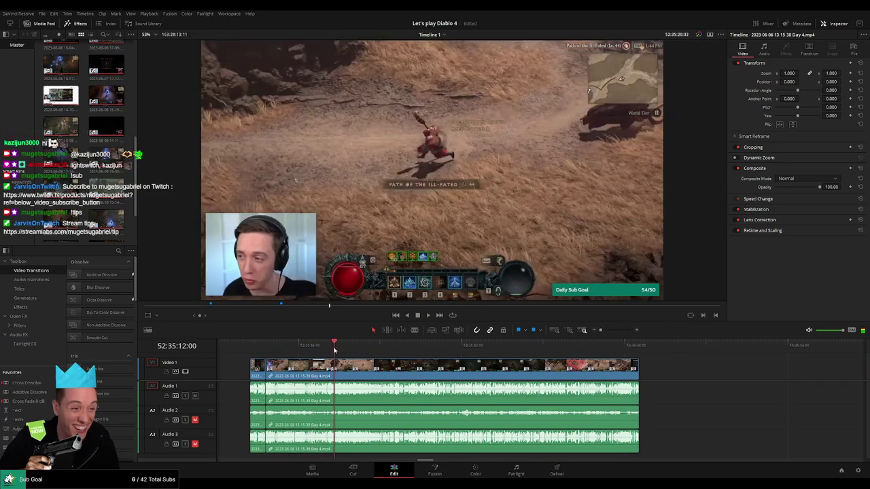
pyautogui.moveTo(332, 350); pyautogui.dragTo(367, 351)
pyautogui.moveTo(373, 351); pyautogui.dragTo(376, 351)
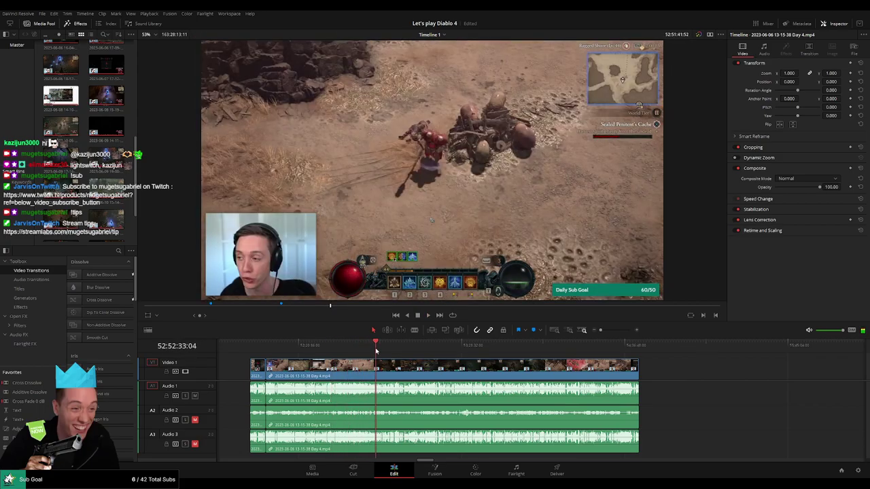
pyautogui.press('space')
pyautogui.scroll(10, 393, 365)
pyautogui.click(515, 346)
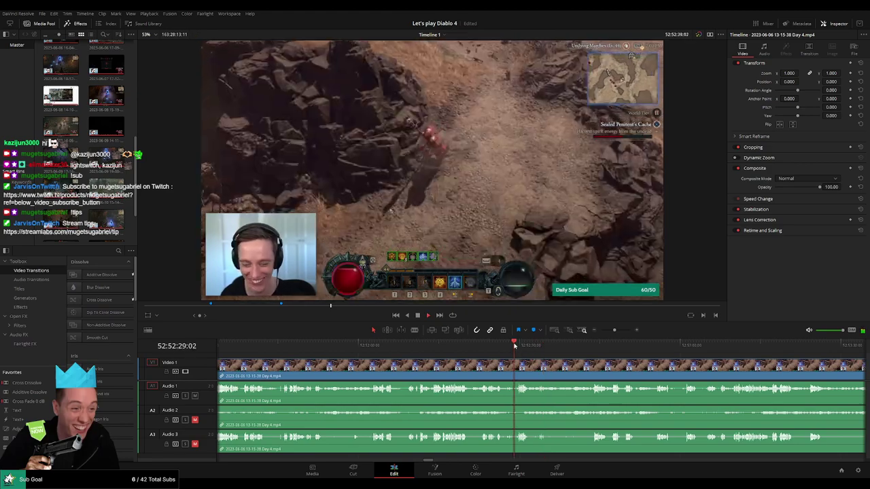
pyautogui.scroll(1, 518, 366)
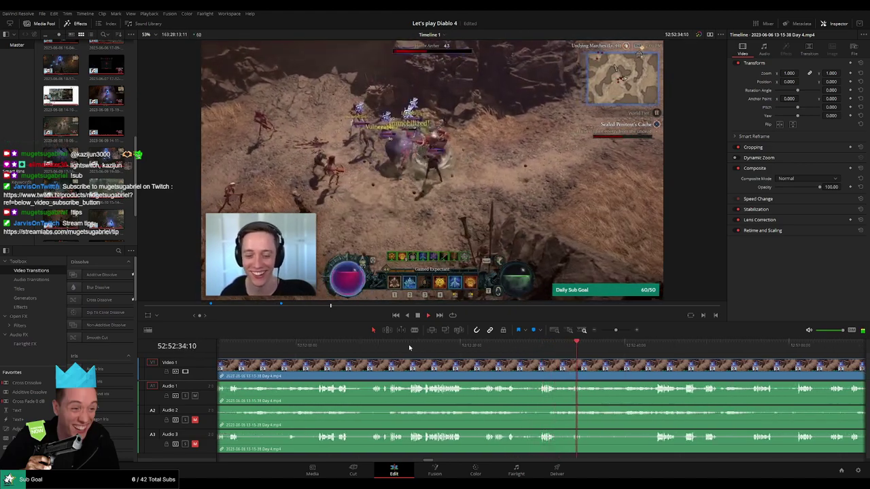
pyautogui.click(408, 345)
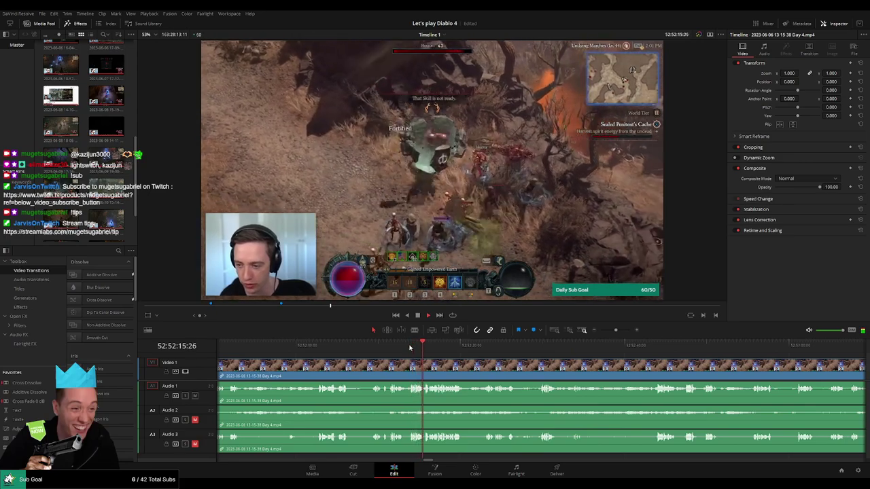
pyautogui.click(479, 346)
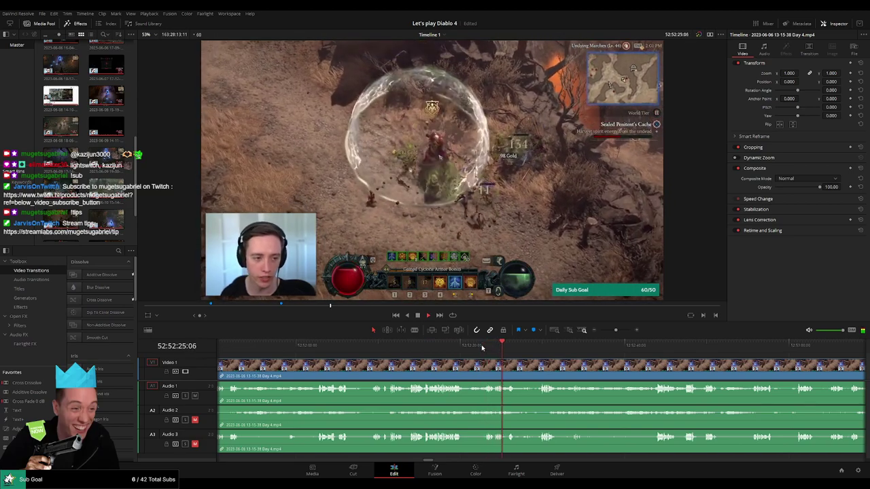
pyautogui.click(329, 347)
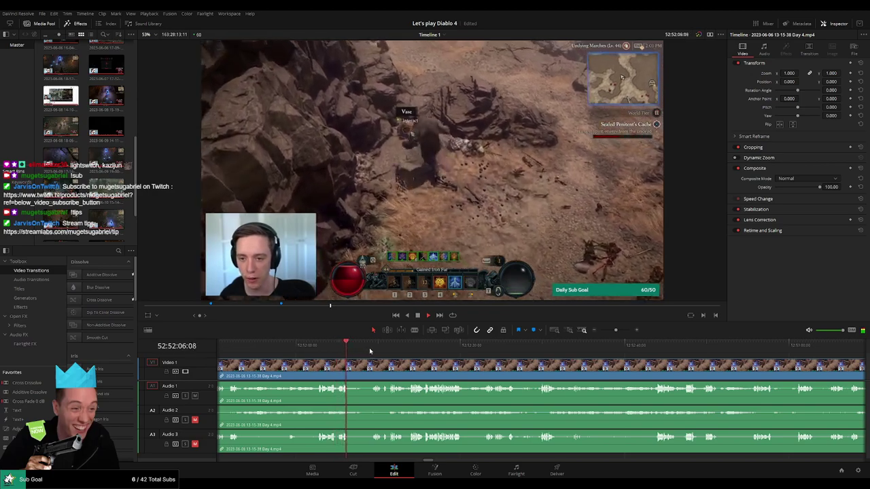
pyautogui.click(371, 349)
pyautogui.scroll(3, 352, 362)
pyautogui.scroll(2, 504, 377)
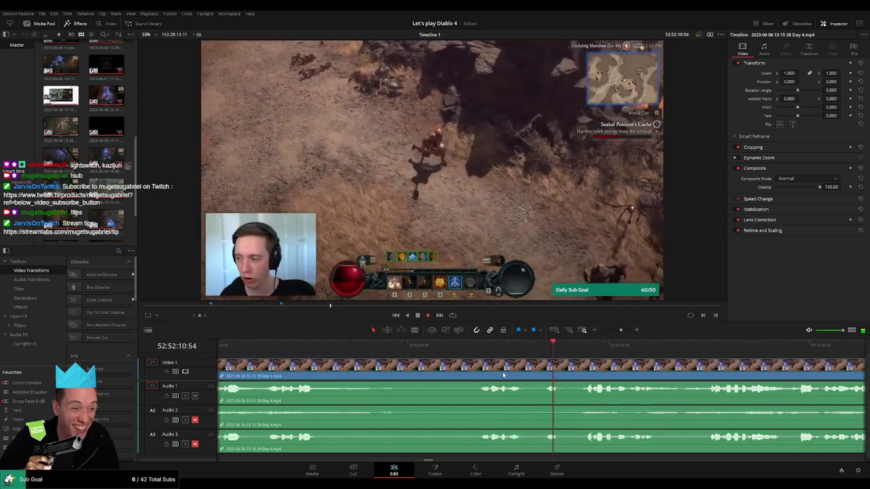
# Split the Day 4 clip at 52:52:08:30 and fade the video out over one second before the cut.
pyautogui.click(480, 352)
pyautogui.moveTo(480, 352); pyautogui.dragTo(381, 363)
pyautogui.hotkey('ctrl', 'b')
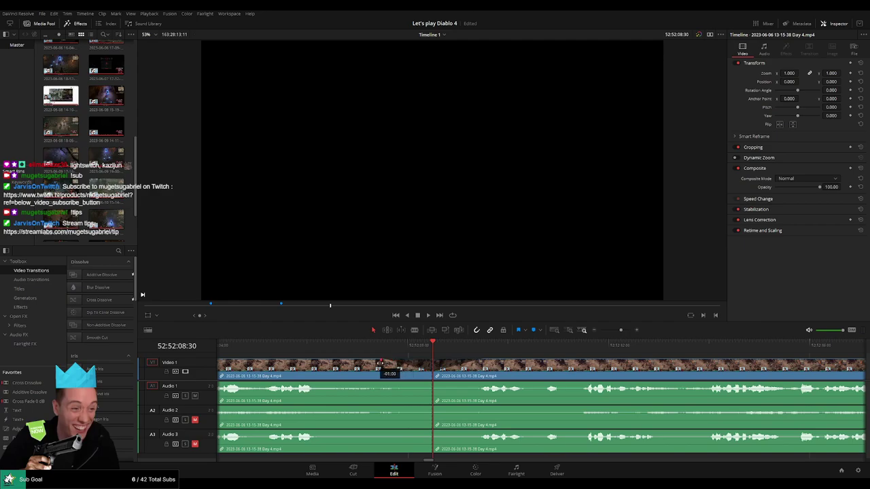
# Fade all three audio tracks out and back in over about one second on each side of the 52:52:08:30 cut.
pyautogui.moveTo(432, 383); pyautogui.dragTo(483, 384)
pyautogui.moveTo(431, 407); pyautogui.dragTo(380, 407)
pyautogui.moveTo(434, 407); pyautogui.dragTo(483, 408)
pyautogui.moveTo(430, 432); pyautogui.dragTo(483, 433)
# Move the Day 4 remainder after the 52:52:08:30 cut further along the timeline, leaving a gap before it.
pyautogui.moveTo(620, 330); pyautogui.dragTo(601, 330)
pyautogui.hscroll(7, 379, 357)
pyautogui.hscroll(-2, 374, 369)
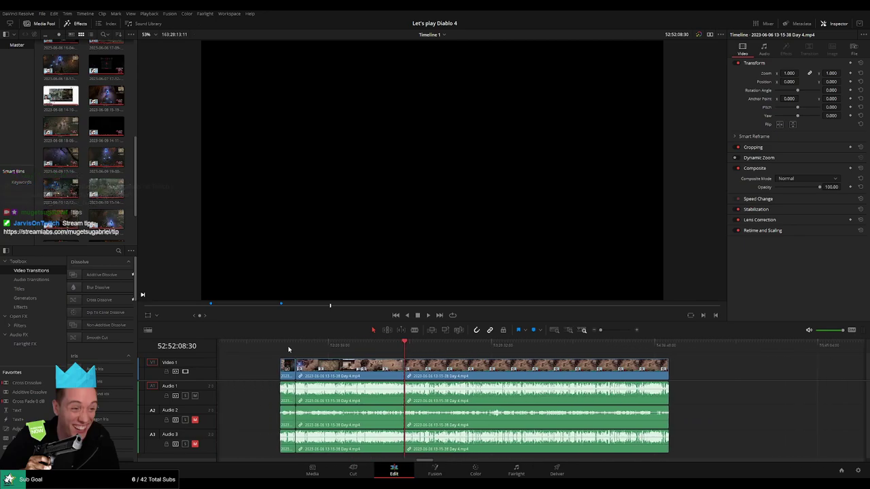
pyautogui.scroll(-2, 409, 369)
pyautogui.hscroll(3, 410, 370)
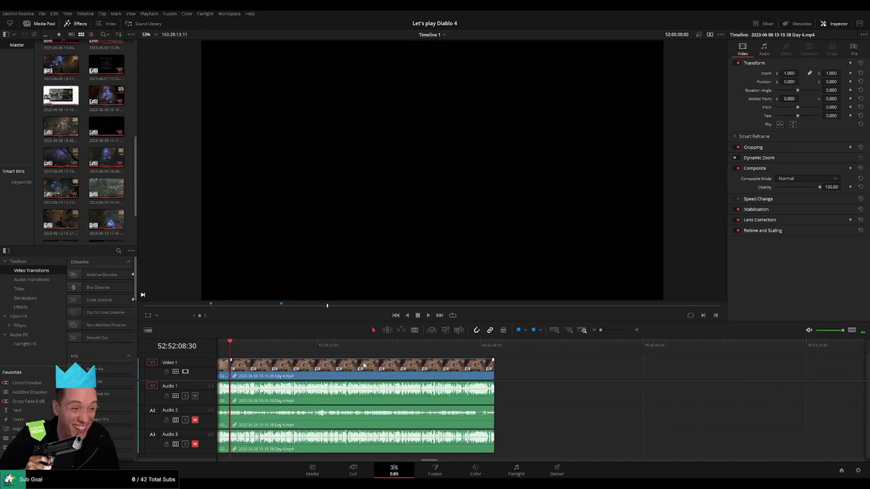
pyautogui.moveTo(358, 373); pyautogui.dragTo(598, 379)
pyautogui.click(298, 372)
# Place the playhead at 54:00:00:00 and move the Day 4 remainder so it starts there.
pyautogui.hscroll(-3, 299, 372)
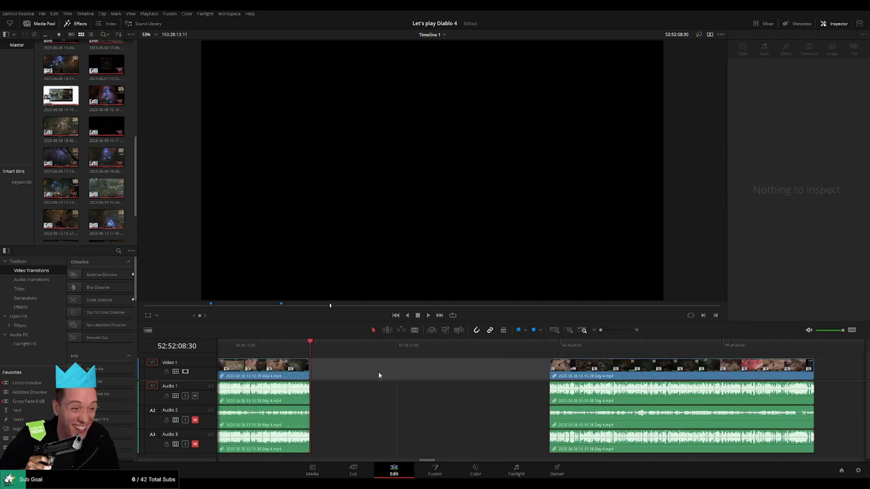
pyautogui.press('Delete')
pyautogui.moveTo(320, 351); pyautogui.dragTo(472, 360)
pyautogui.scroll(5, 503, 369)
pyautogui.moveTo(538, 349); pyautogui.dragTo(531, 346)
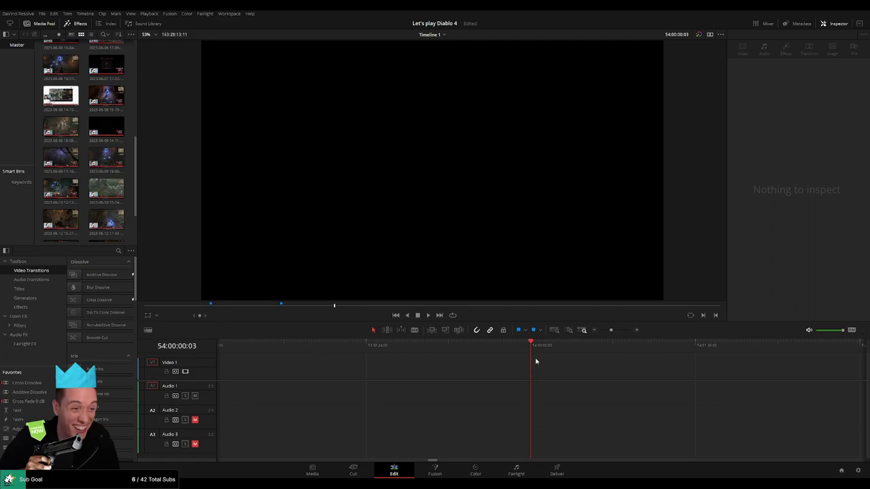
pyautogui.scroll(-4, 553, 357)
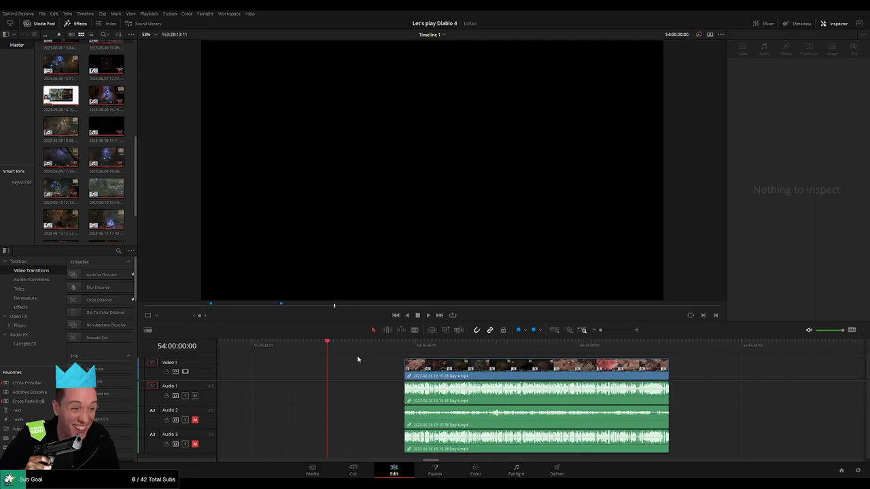
pyautogui.click(363, 367)
pyautogui.press('BackSpace')
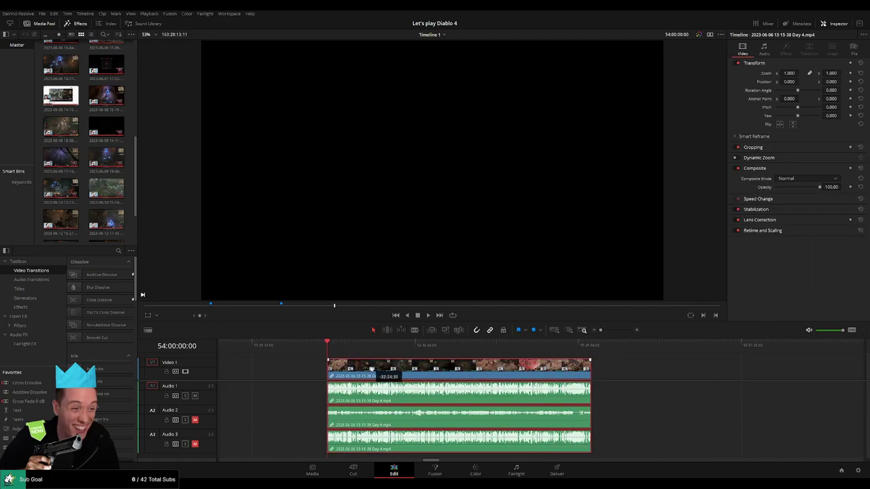
# Play the Day 4 episode from 54:00:00:00 and skim ahead to around 54:52 for a quiet point to split.
pyautogui.press('space')
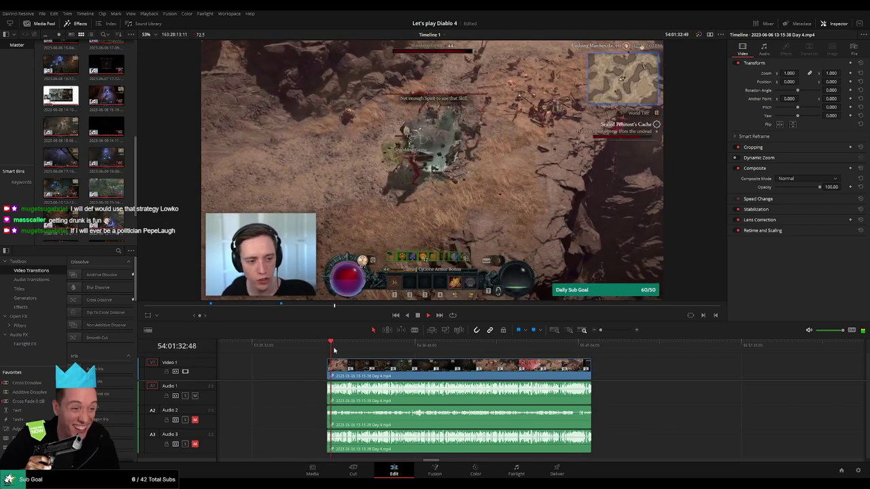
pyautogui.moveTo(346, 345); pyautogui.dragTo(451, 355)
pyautogui.scroll(10, 451, 354)
pyautogui.press('space')
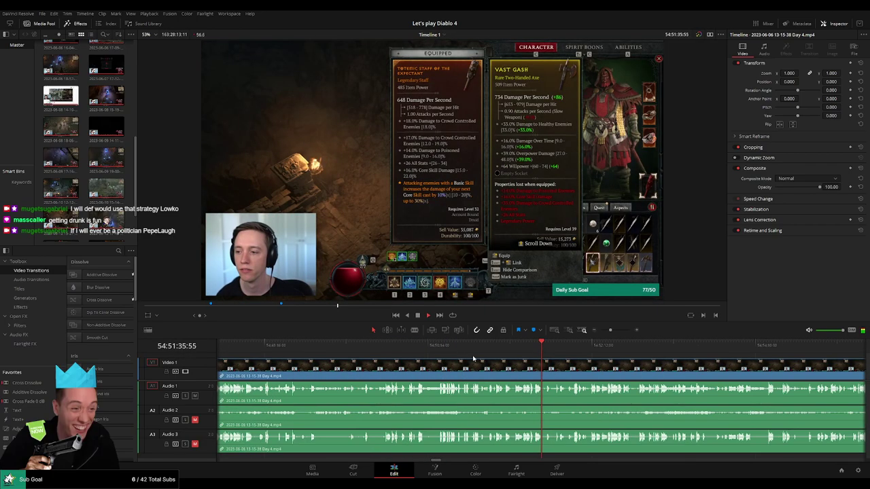
pyautogui.click(564, 349)
pyautogui.hscroll(3, 394, 363)
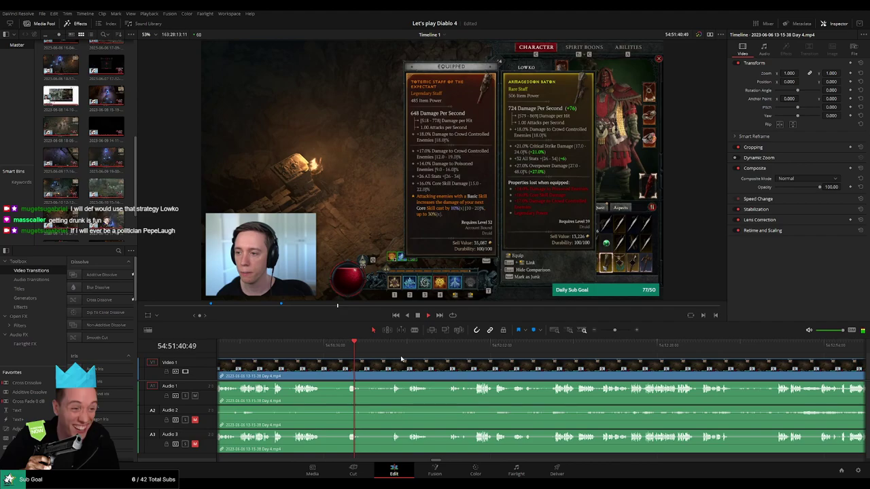
pyautogui.click(407, 348)
pyautogui.click(461, 347)
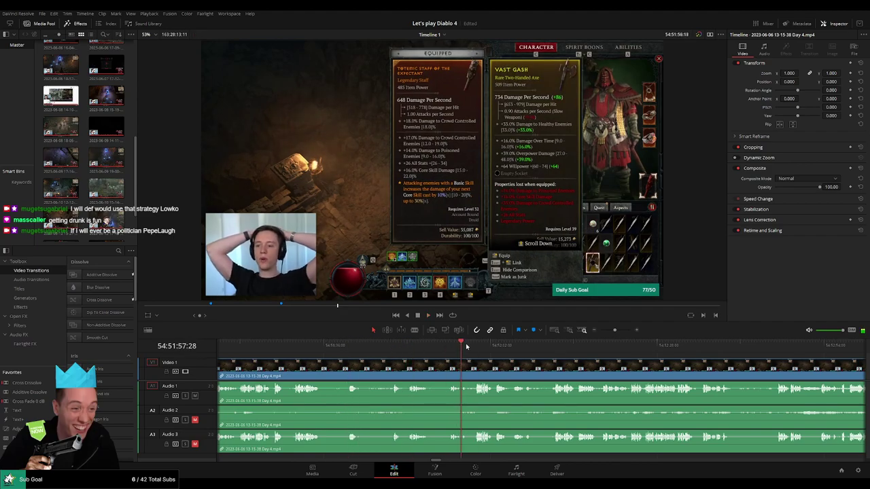
pyautogui.click(478, 347)
pyautogui.hscroll(2, 399, 360)
pyautogui.click(415, 350)
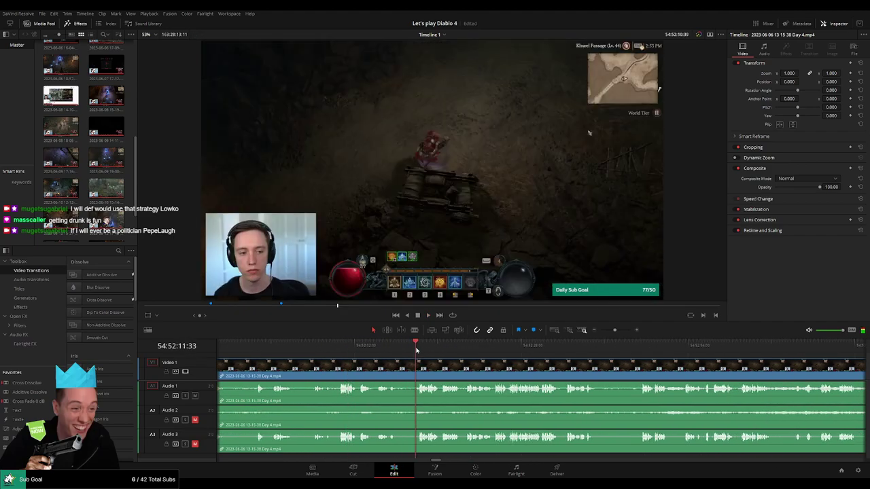
# Split the Day 4 clip at 54:52:11:00 and fade the video out over about one second before the cut.
pyautogui.moveTo(414, 351); pyautogui.dragTo(398, 364)
pyautogui.press('b')
pyautogui.click(451, 375)
pyautogui.press('a')
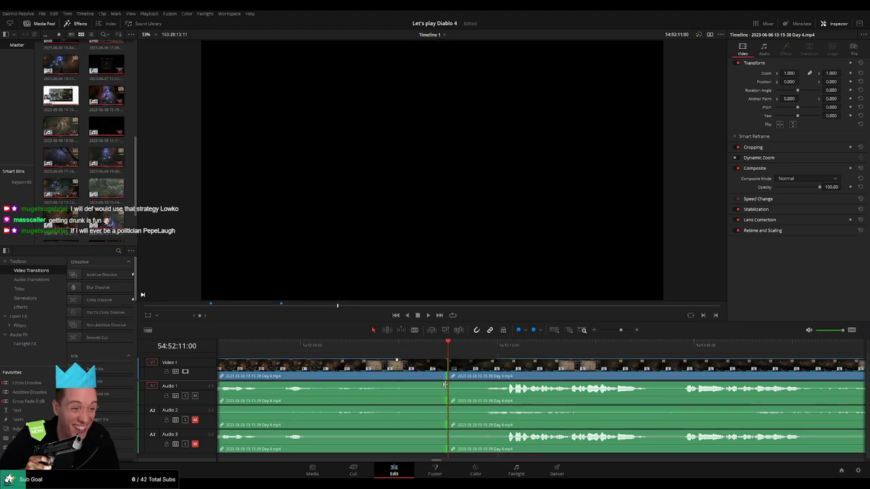
# Fade all three audio tracks out and back in over about one second on each side of the 54:52:11:00 cut.
pyautogui.moveTo(445, 384); pyautogui.dragTo(499, 385)
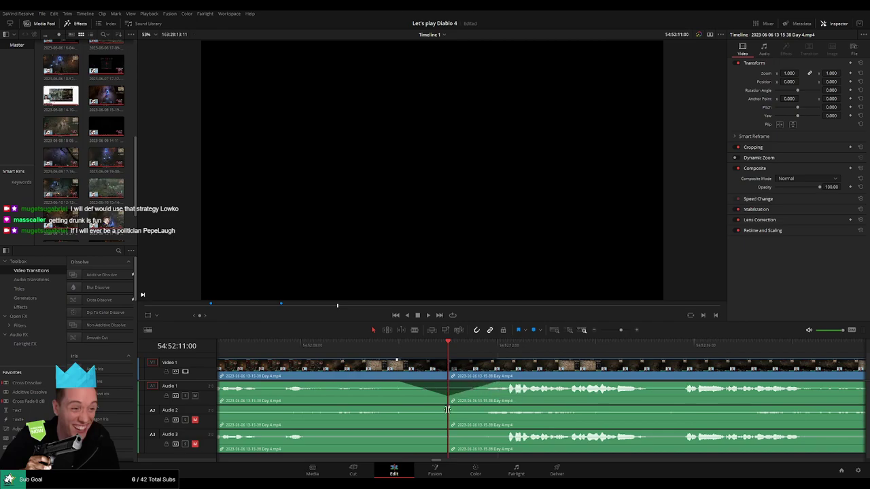
pyautogui.moveTo(447, 409); pyautogui.dragTo(497, 408)
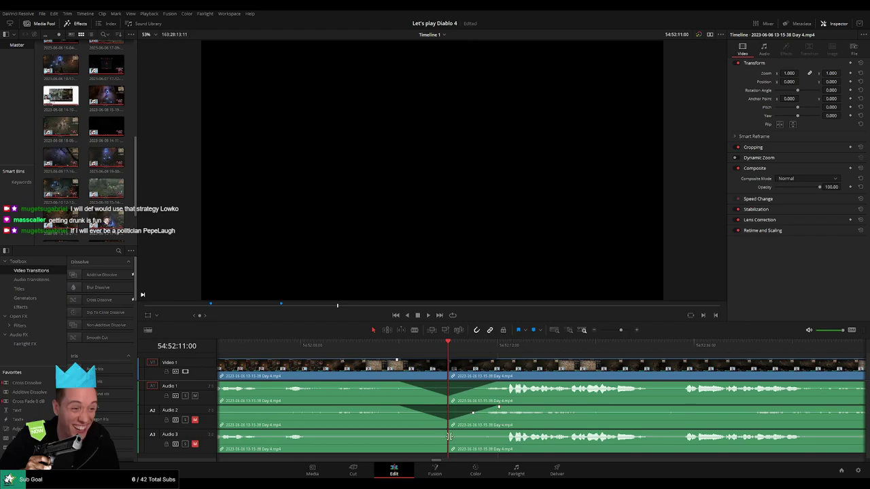
pyautogui.moveTo(446, 432); pyautogui.dragTo(500, 434)
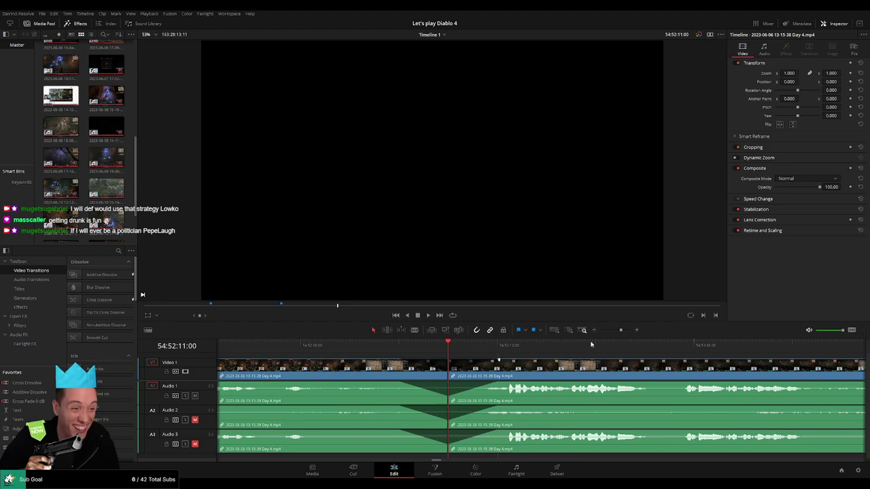
# Move the Day 4 remainder after the 54:52:11:00 cut along the timeline so it starts at 56:00:00:00.
pyautogui.moveTo(620, 330); pyautogui.dragTo(600, 333)
pyautogui.moveTo(588, 375); pyautogui.dragTo(445, 373)
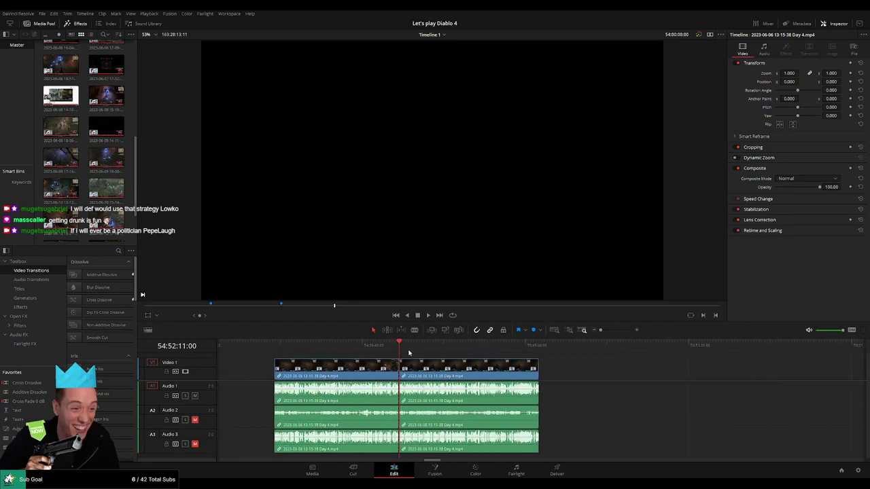
pyautogui.scroll(-2, 509, 377)
pyautogui.moveTo(305, 372); pyautogui.dragTo(584, 373)
pyautogui.click(267, 354)
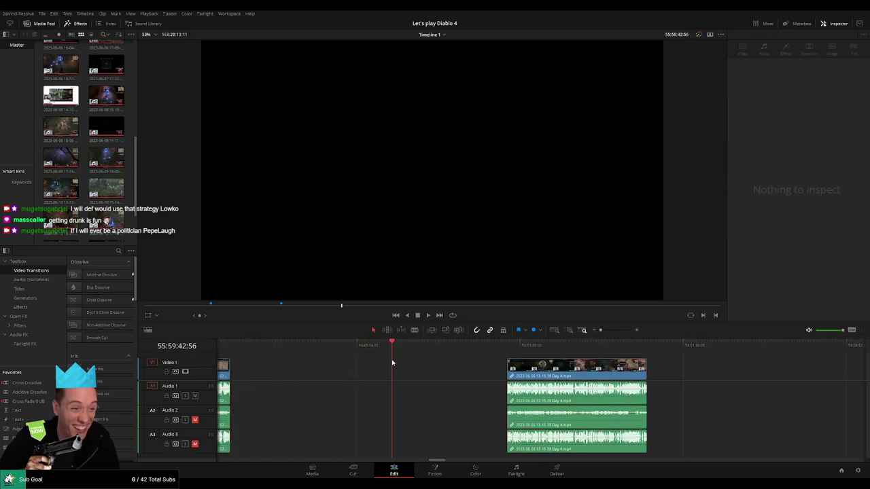
pyautogui.moveTo(554, 373); pyautogui.dragTo(440, 372)
pyautogui.click(436, 356)
pyautogui.hscroll(2, 352, 355)
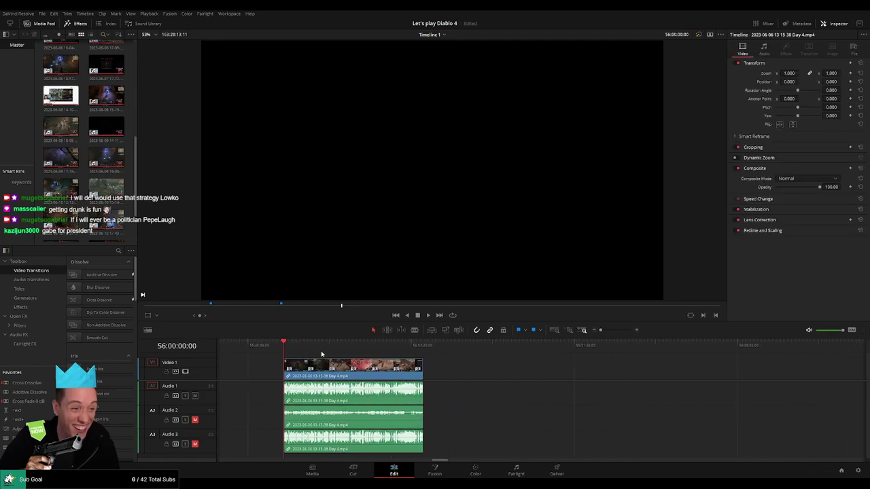
# Play the Day 4 episode from its start at 56:00:00:00 and skip ahead to around 56:52.
pyautogui.press('space')
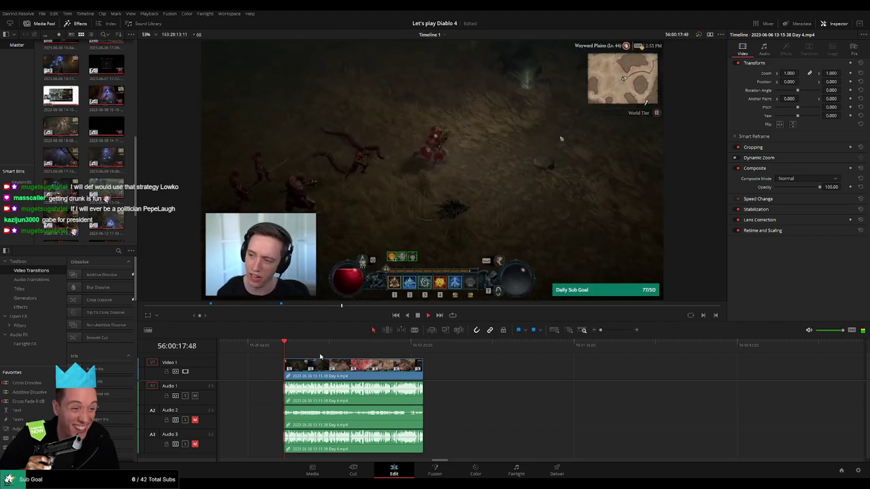
pyautogui.moveTo(320, 357); pyautogui.dragTo(393, 354)
pyautogui.press('space')
pyautogui.scroll(8, 466, 367)
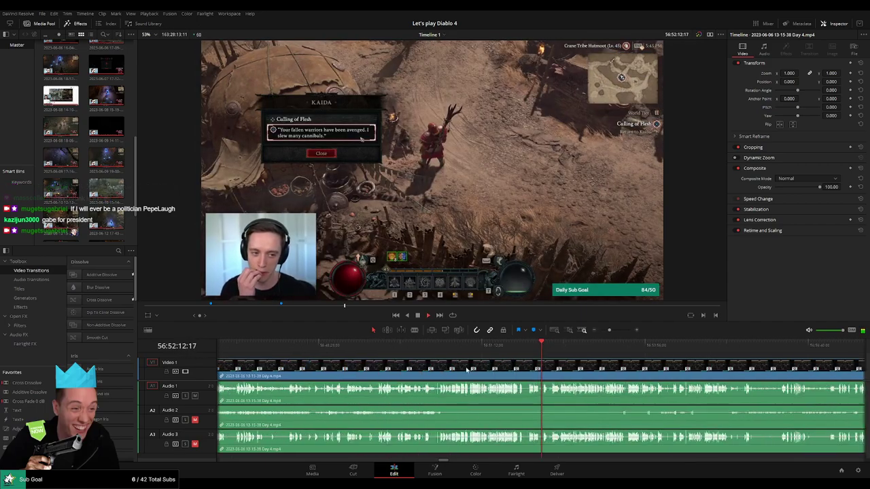
# Listen to the Day 4 clip between about 56:52:01 and 56:52:28 for a quiet point to split.
pyautogui.click(552, 352)
pyautogui.scroll(2, 555, 365)
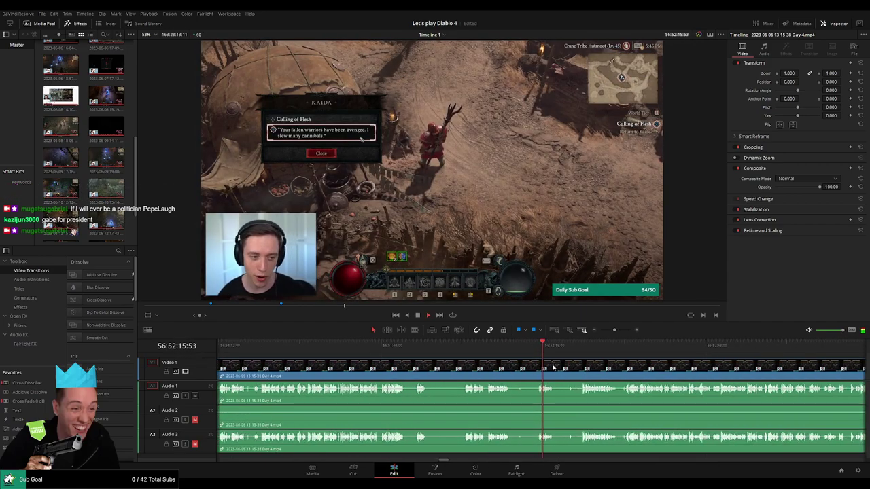
pyautogui.click(466, 351)
pyautogui.scroll(3, 484, 367)
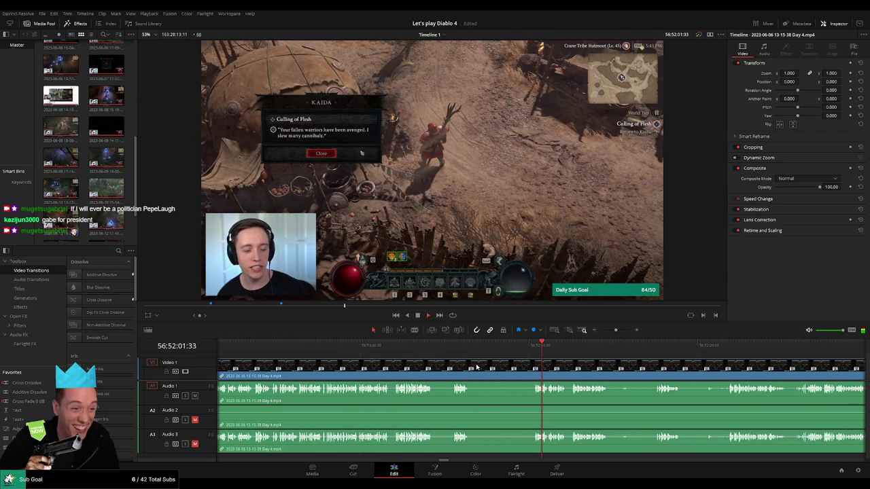
pyautogui.moveTo(541, 368); pyautogui.dragTo(397, 357)
pyautogui.hscroll(1, 399, 353)
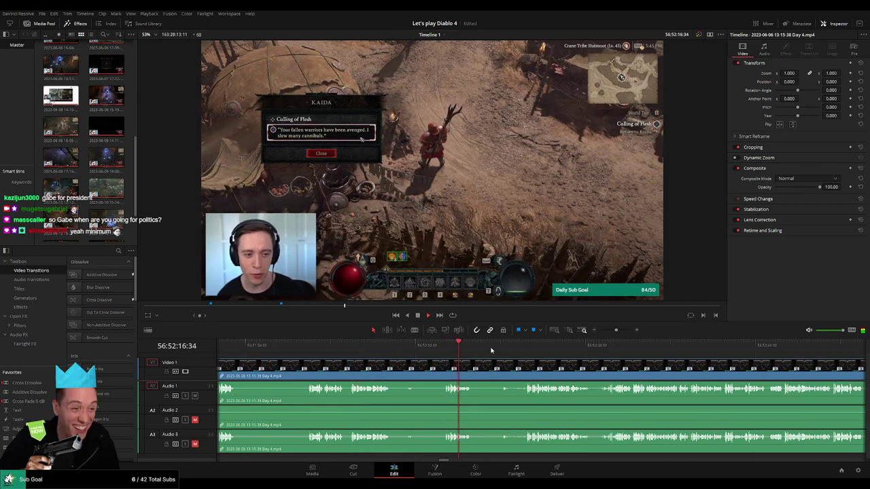
pyautogui.click(520, 347)
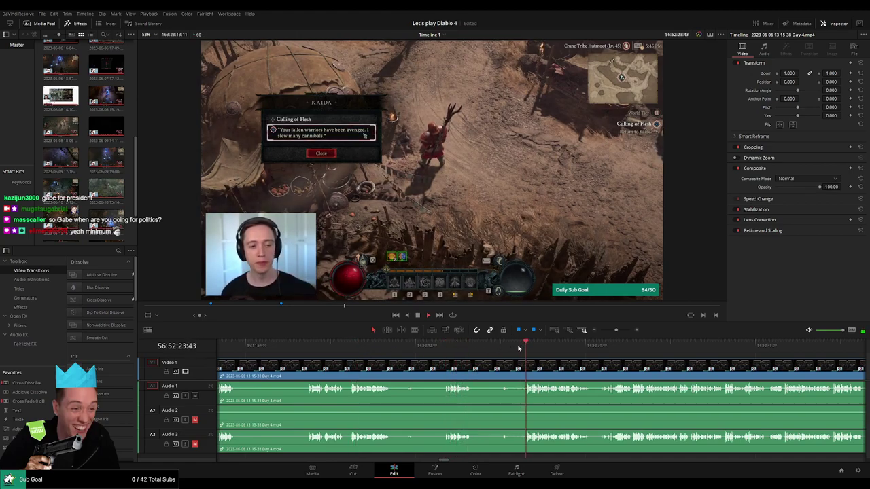
pyautogui.scroll(3, 521, 350)
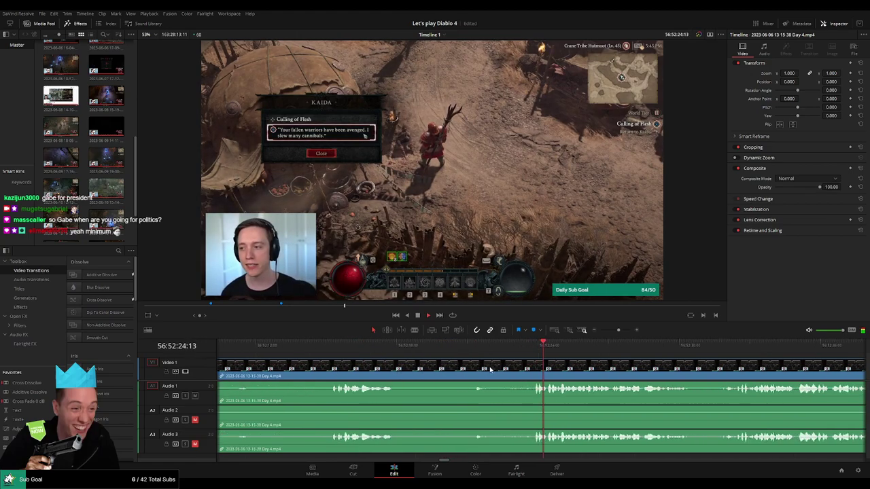
pyautogui.click(535, 345)
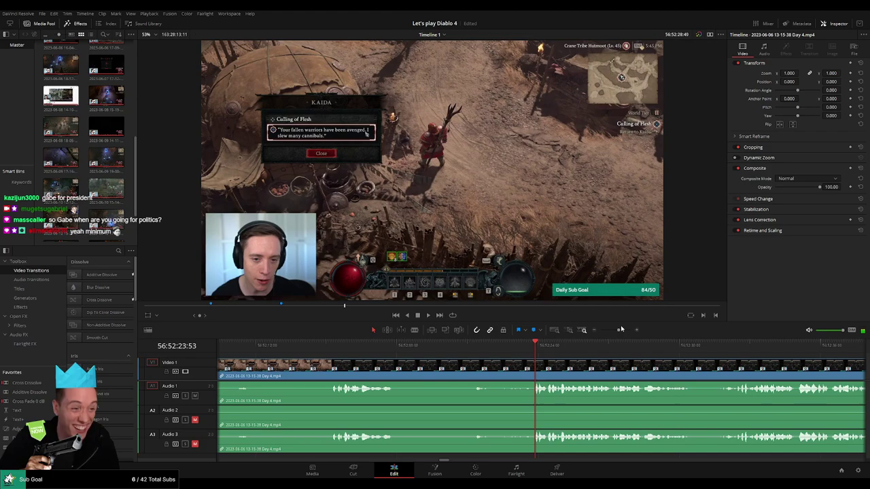
pyautogui.moveTo(619, 330); pyautogui.dragTo(621, 330)
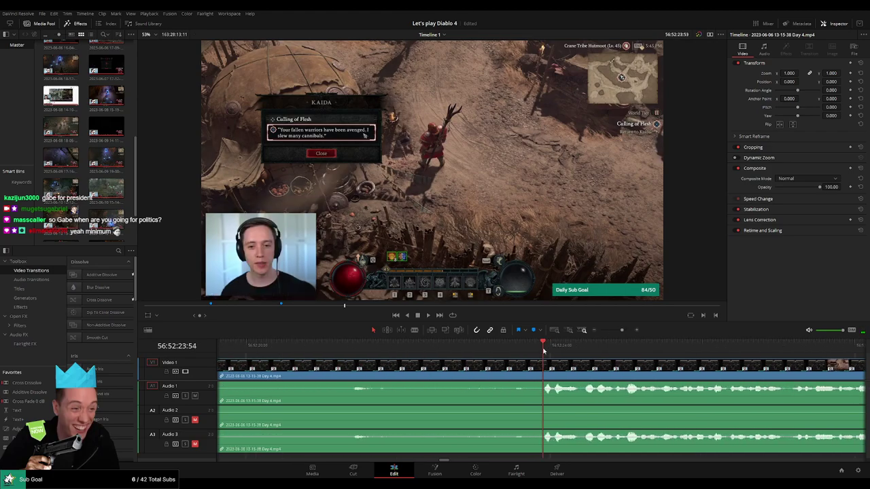
# Split the Day 4 clip at 56:52:23:00 and fade the video over about one second on each side of the cut.
pyautogui.moveTo(544, 351); pyautogui.dragTo(407, 363)
pyautogui.press('b')
pyautogui.click(481, 369)
pyautogui.press('a')
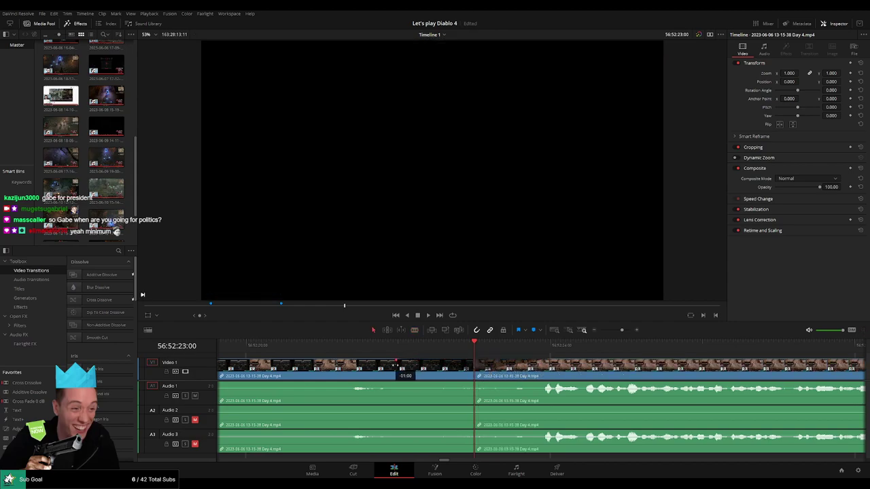
pyautogui.click(361, 349)
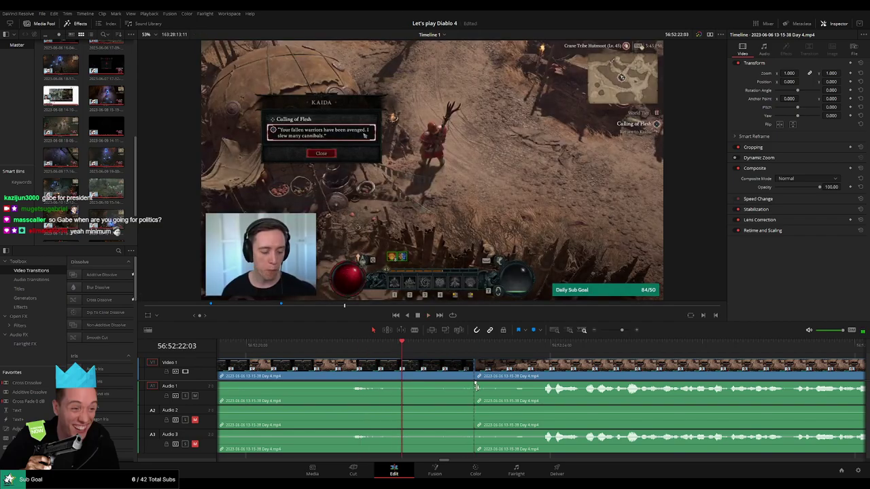
# Fade all three audio tracks out and back in over about one second on each side of the 56:52:23:00 cut.
pyautogui.moveTo(473, 384); pyautogui.dragTo(403, 384)
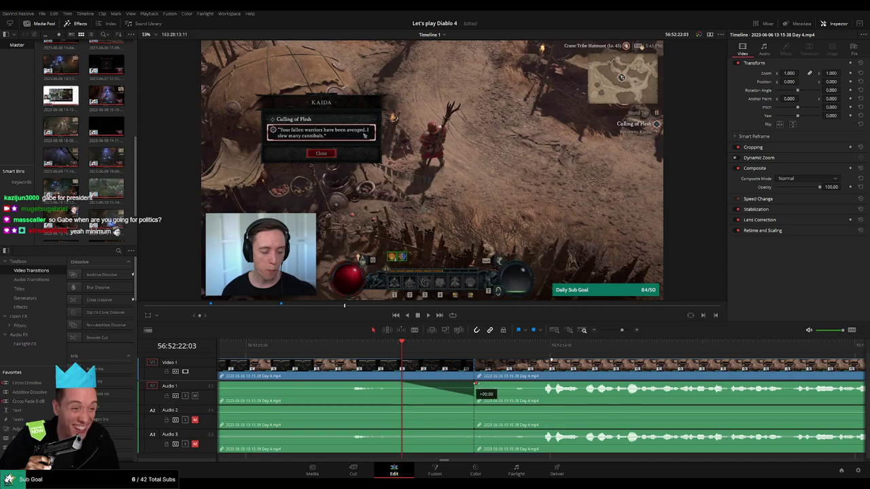
pyautogui.moveTo(475, 385); pyautogui.dragTo(547, 386)
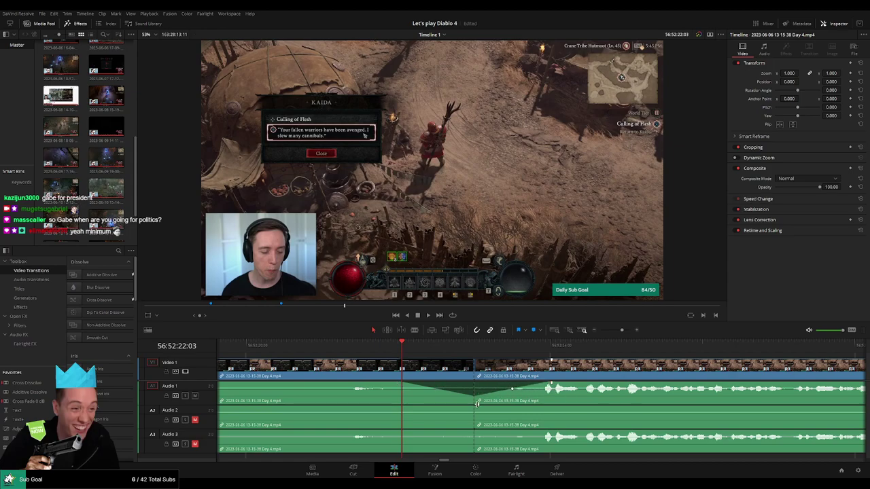
pyautogui.moveTo(473, 407); pyautogui.dragTo(405, 407)
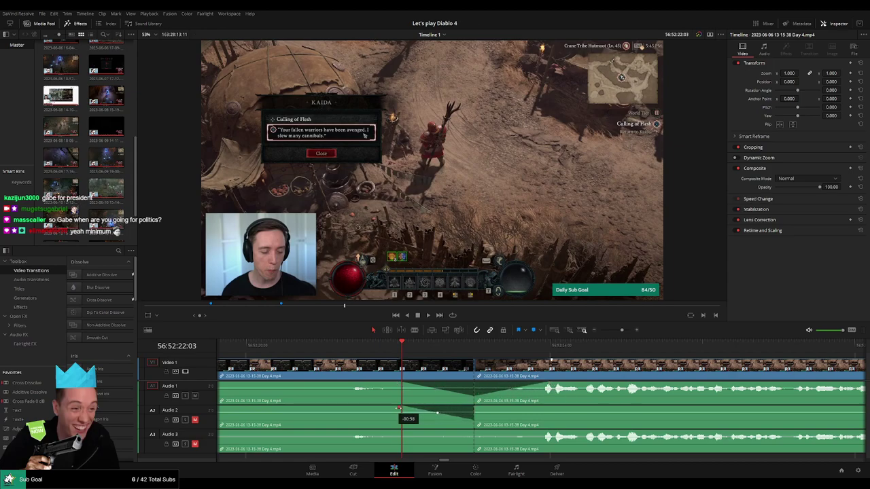
pyautogui.moveTo(473, 407); pyautogui.dragTo(545, 408)
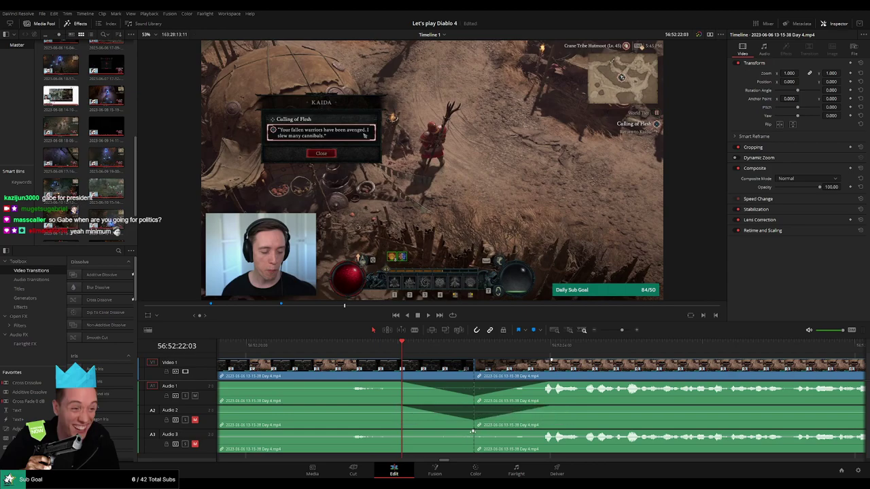
pyautogui.moveTo(472, 432); pyautogui.dragTo(397, 432)
pyautogui.moveTo(482, 432); pyautogui.dragTo(541, 431)
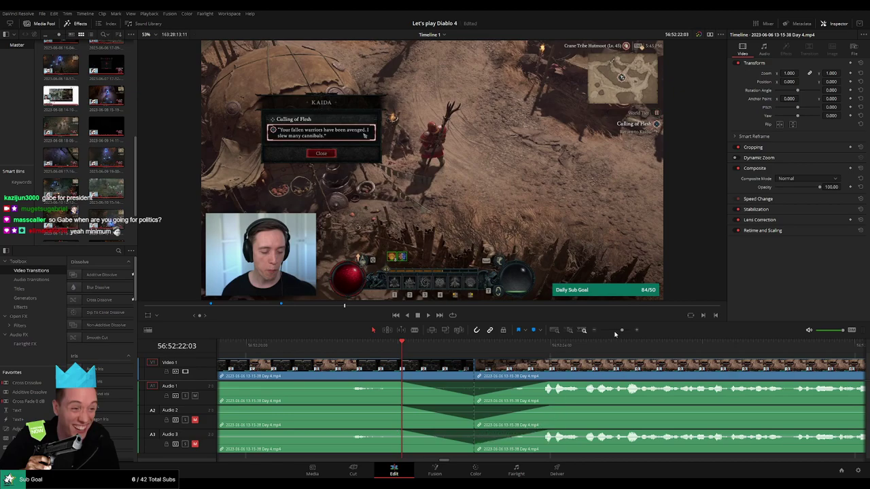
# Move the short Day 4 remainder after the 56:52:23:00 cut along the timeline, well past the 58-hour mark.
pyautogui.click(594, 331)
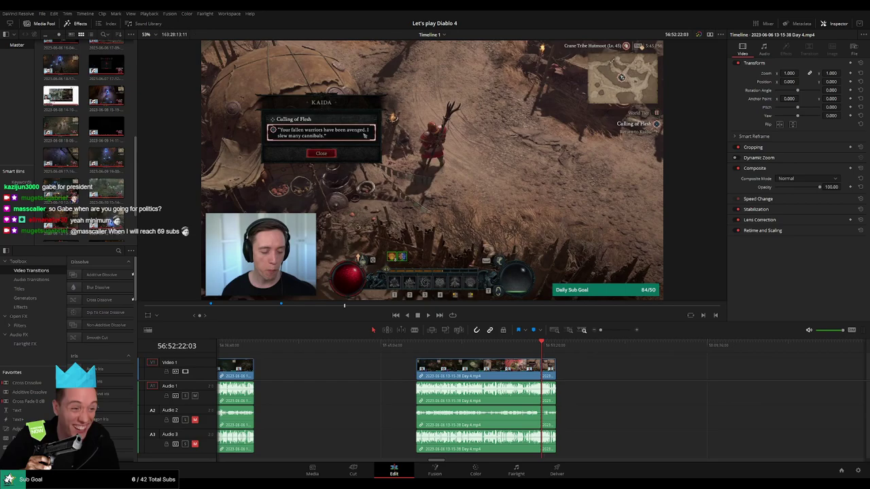
pyautogui.moveTo(400, 379); pyautogui.dragTo(335, 369)
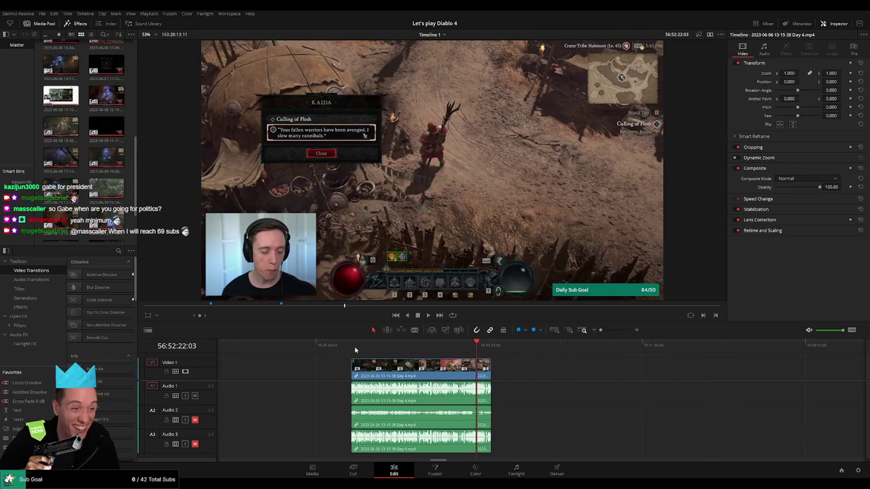
pyautogui.click(478, 350)
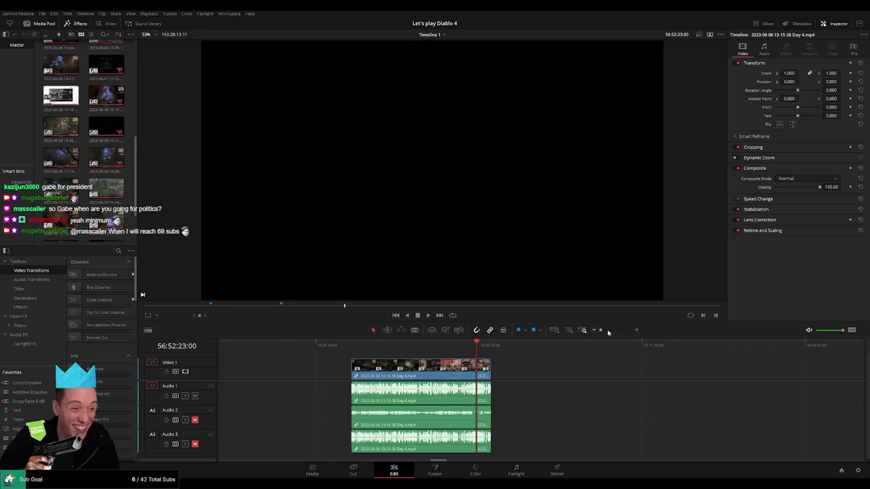
pyautogui.moveTo(607, 331)
pyautogui.mouseDown()
pyautogui.moveTo(619, 330)
pyautogui.moveTo(600, 331)
pyautogui.mouseUp()
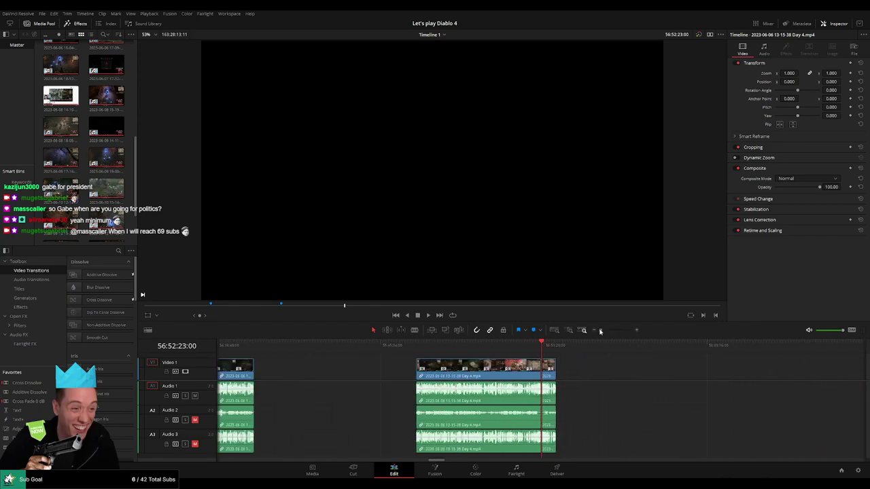
pyautogui.hscroll(7, 468, 374)
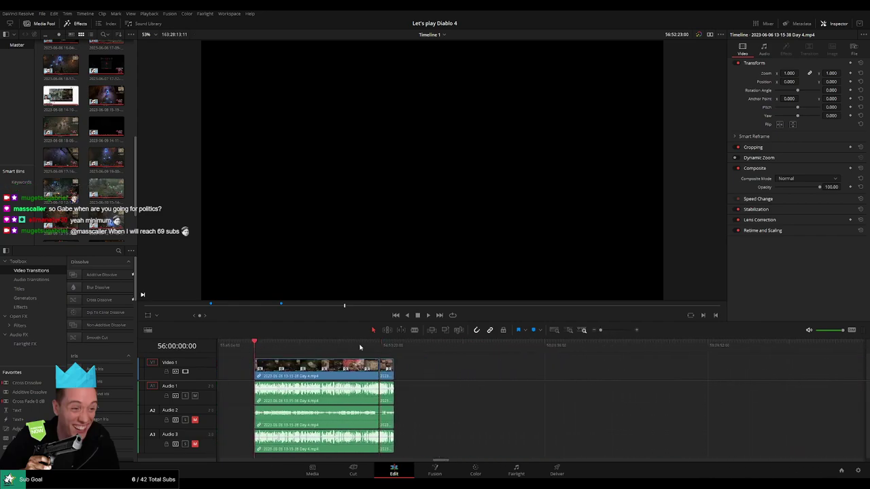
pyautogui.hscroll(5, 483, 368)
pyautogui.moveTo(281, 372); pyautogui.dragTo(604, 373)
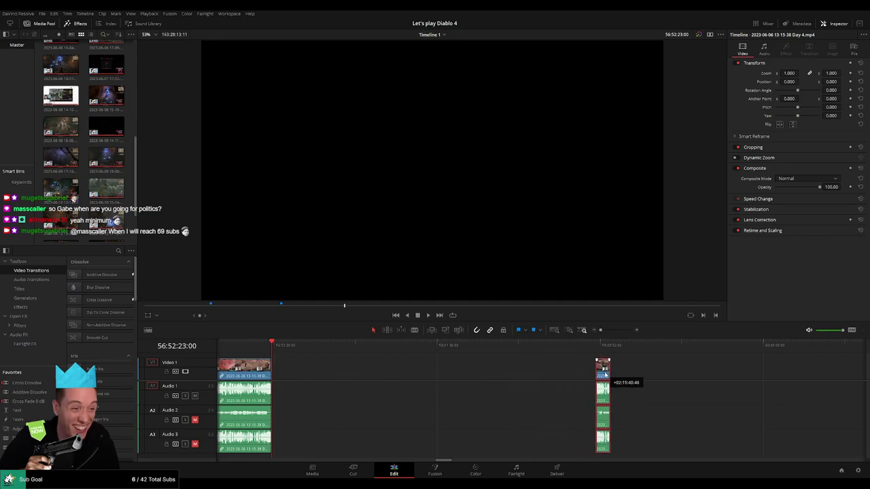
# Set the playhead to 58:00:00:00 and move the short Day 4 remainder back so it starts there.
pyautogui.click(404, 372)
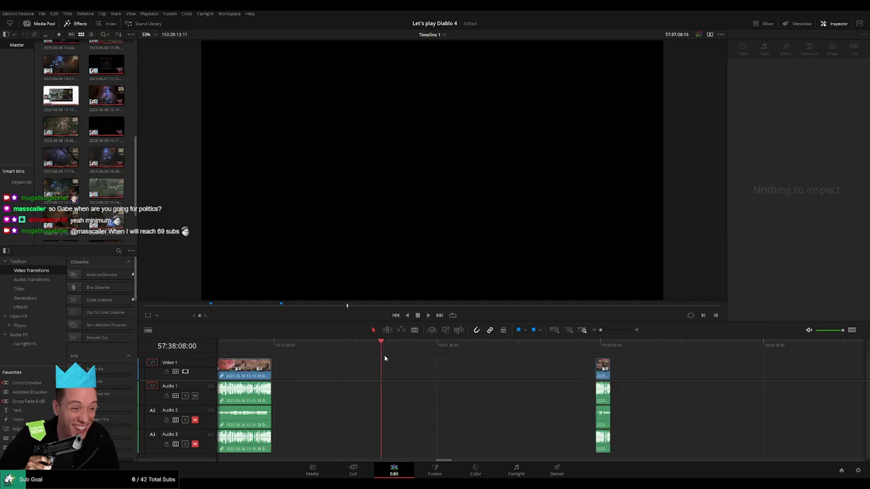
pyautogui.moveTo(384, 358); pyautogui.dragTo(434, 360)
pyautogui.scroll(5, 495, 372)
pyautogui.moveTo(536, 350); pyautogui.dragTo(534, 350)
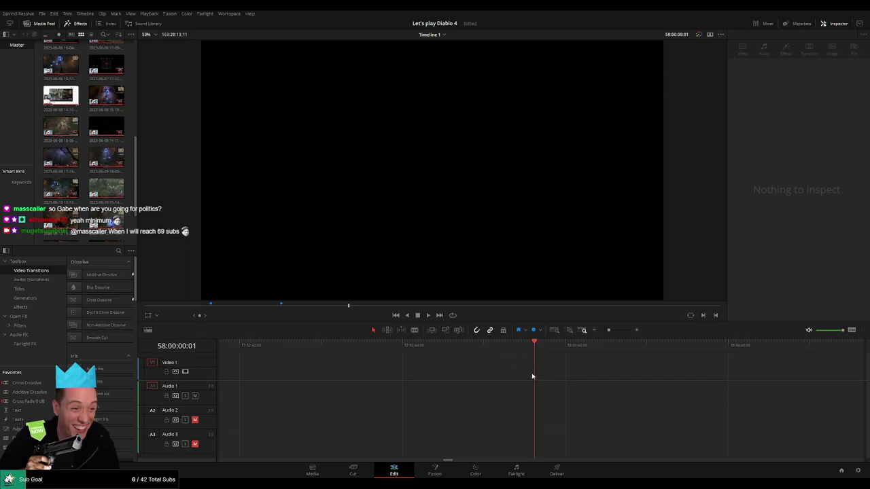
pyautogui.click(583, 330)
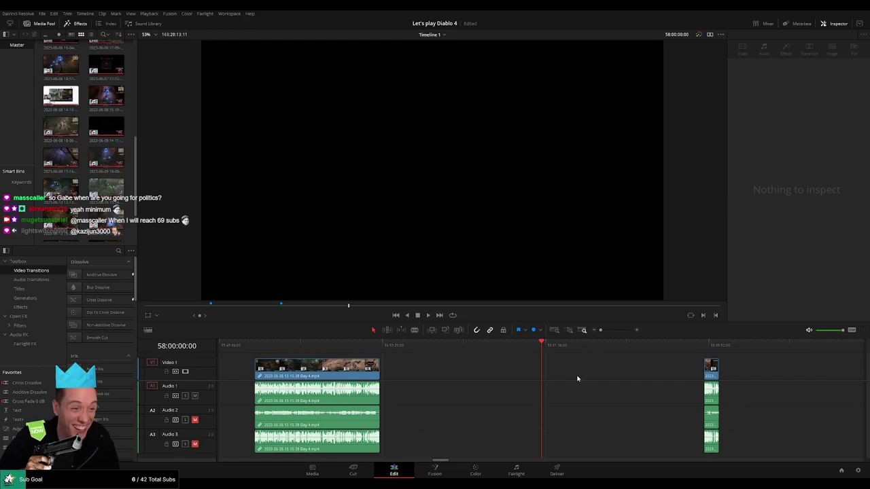
pyautogui.moveTo(711, 371); pyautogui.dragTo(550, 370)
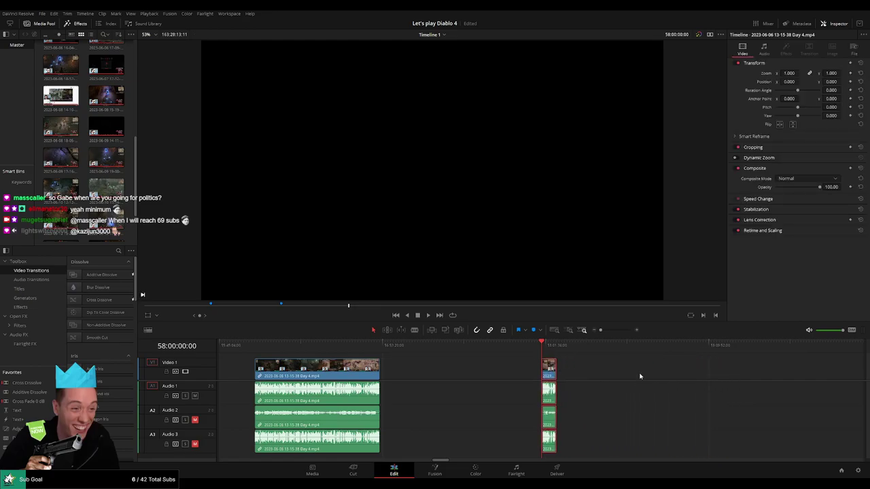
pyautogui.click(639, 376)
# Move the Day 4 part 2 clip back along the timeline so it directly follows the short Day 4 remainder.
pyautogui.hscroll(10, 582, 378)
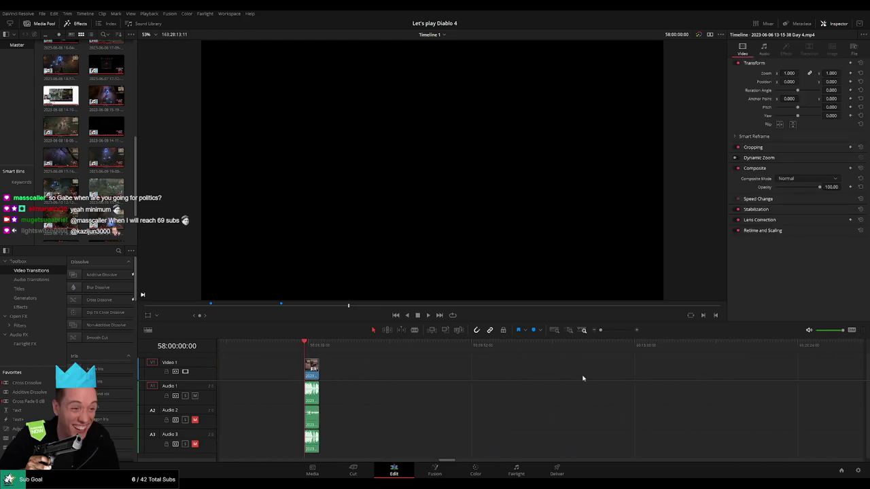
pyautogui.moveTo(808, 372); pyautogui.dragTo(320, 364)
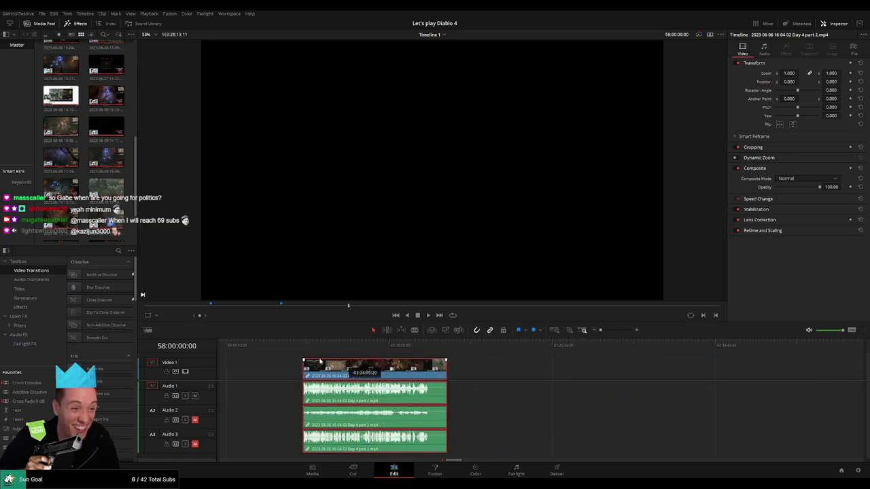
pyautogui.click(267, 364)
pyautogui.moveTo(266, 364); pyautogui.dragTo(603, 375)
pyautogui.moveTo(695, 375); pyautogui.dragTo(468, 369)
pyautogui.click(462, 360)
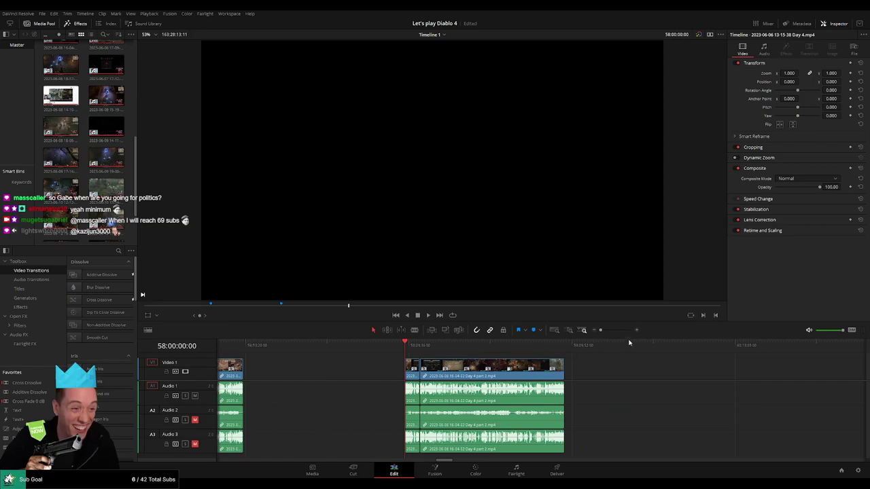
# Add transitions on the video and all three audio tracks where Day 4 meets Day 4 part 2, trimming the clips to fit.
pyautogui.moveTo(615, 330); pyautogui.dragTo(792, 352)
pyautogui.moveTo(812, 381); pyautogui.dragTo(508, 362)
pyautogui.click(498, 350)
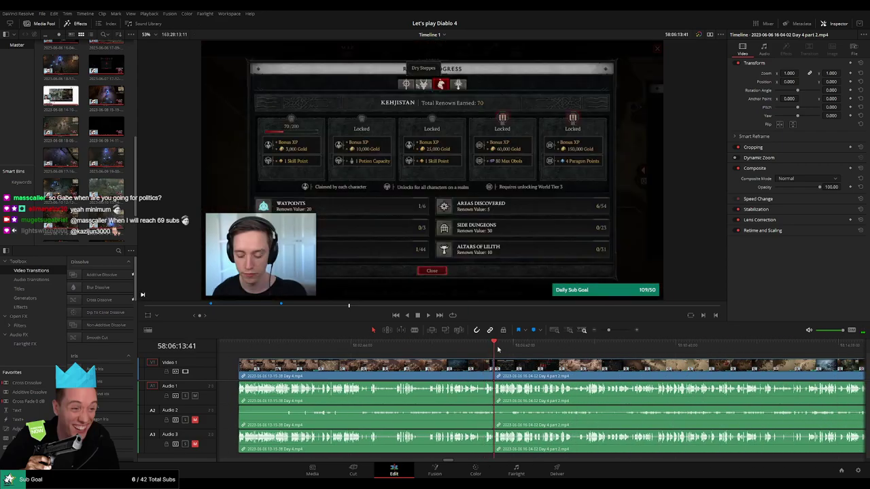
pyautogui.scroll(3, 554, 349)
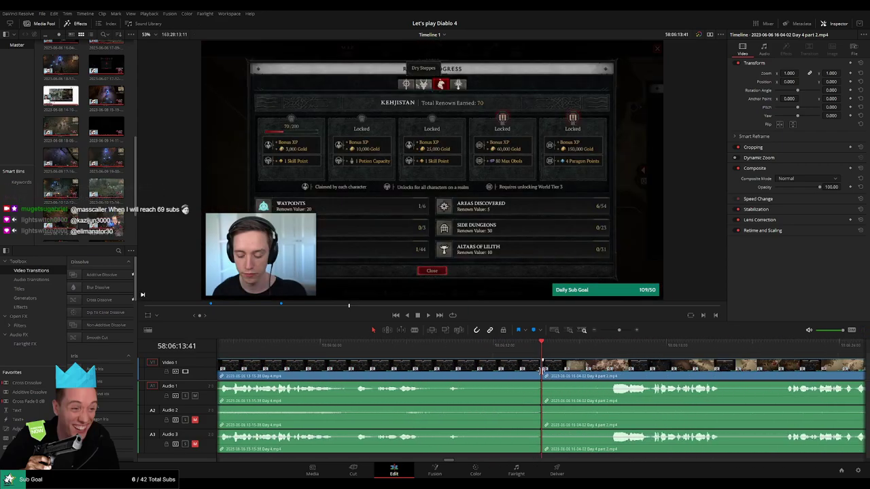
pyautogui.click(469, 305)
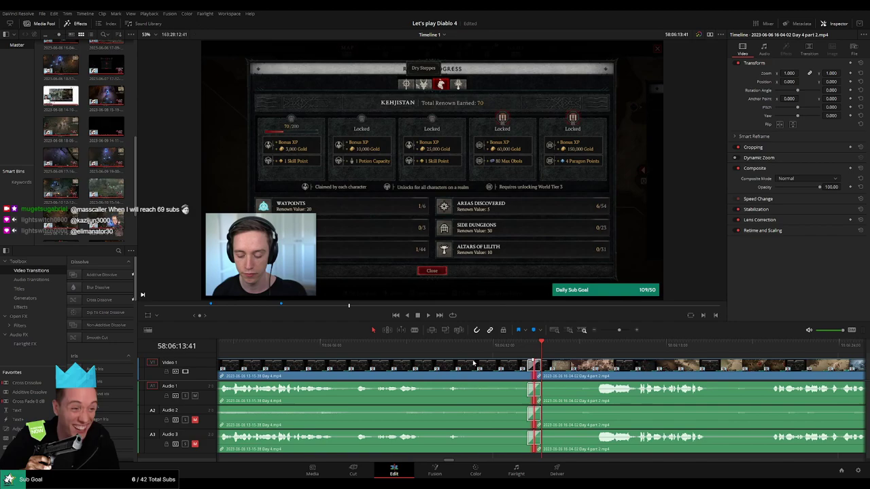
# Play across the transition between Day 4 and Day 4 part 2 from around 58:06:11 to check it.
pyautogui.click(443, 349)
pyautogui.press('space')
pyautogui.press('space')
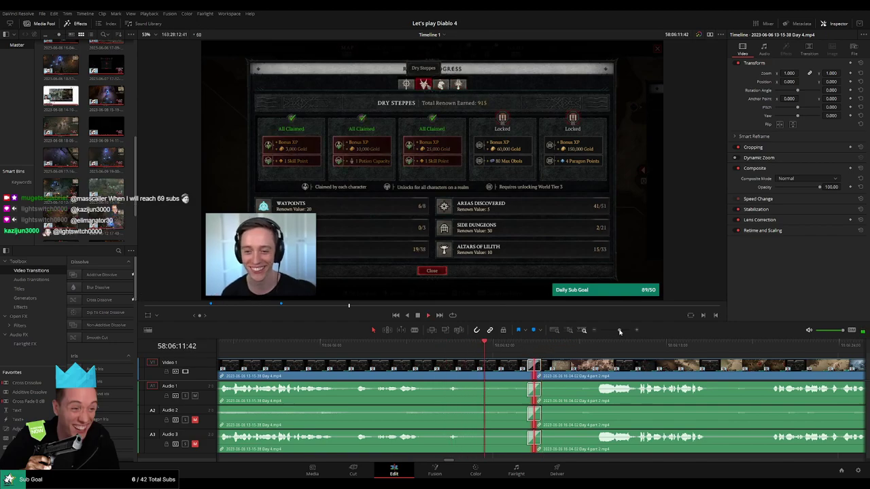
pyautogui.moveTo(619, 330); pyautogui.dragTo(599, 331)
pyautogui.moveTo(568, 372); pyautogui.dragTo(396, 370)
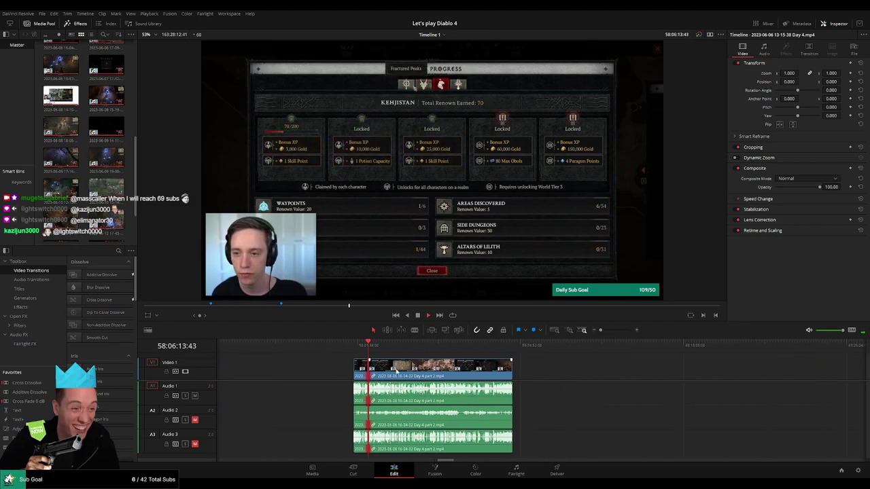
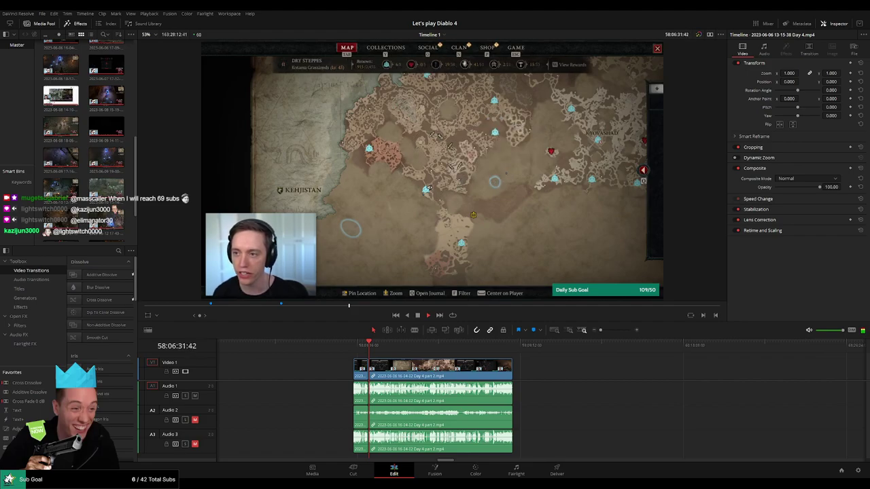
# Go to about 58:52 in the Day 4 part 2 clip and play around 58:52:05 to 58:52:13 to look for an episode break.
pyautogui.hscroll(3, 381, 358)
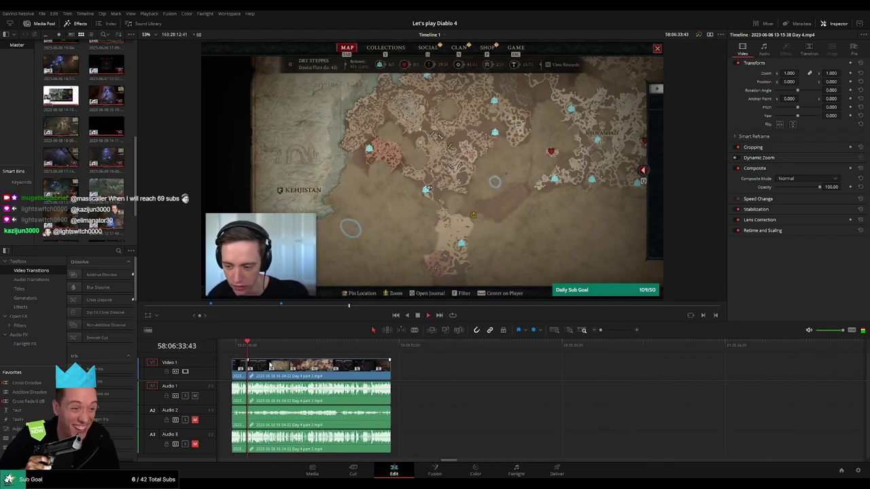
pyautogui.hscroll(-1, 279, 355)
pyautogui.moveTo(282, 354); pyautogui.dragTo(401, 355)
pyautogui.scroll(5, 402, 355)
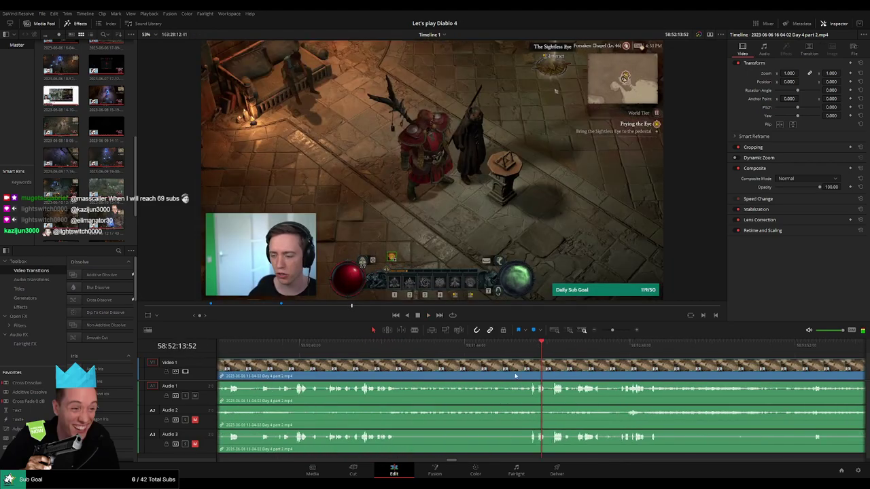
pyautogui.press('space')
pyautogui.click(527, 348)
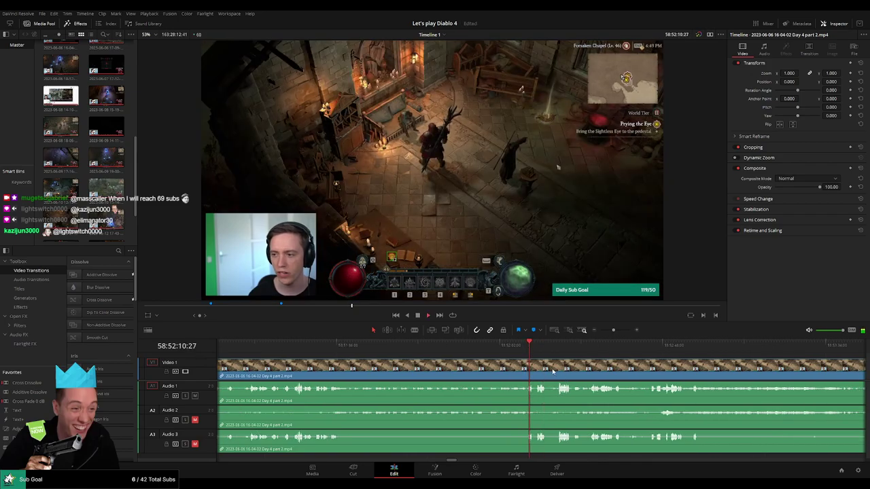
pyautogui.scroll(3, 558, 368)
pyautogui.click(472, 350)
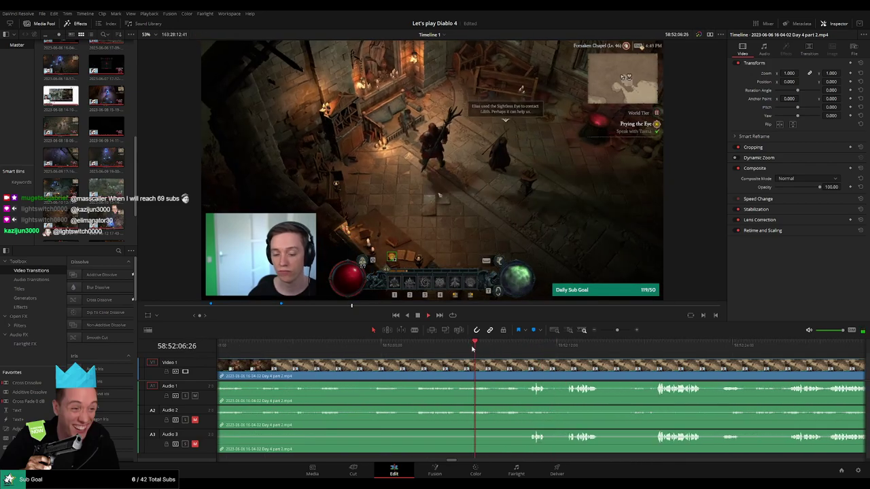
pyautogui.click(373, 349)
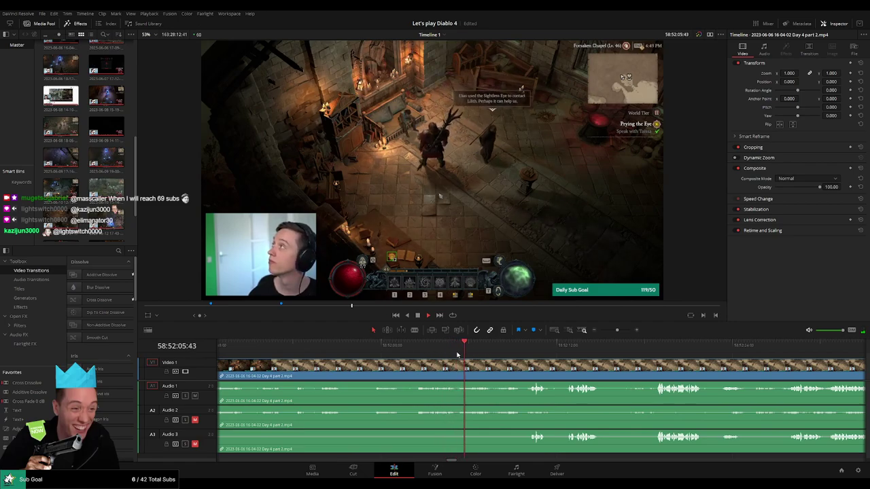
pyautogui.click(528, 349)
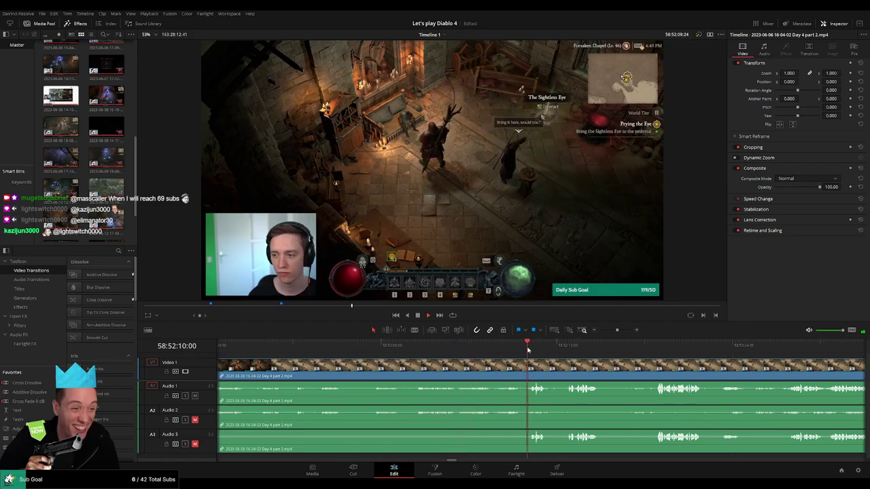
pyautogui.click(414, 348)
# Place the playhead in the quiet moment at 58:52:02:00 and split the Day 4 part 2 clip on all tracks there.
pyautogui.press('space')
pyautogui.scroll(3, 468, 370)
pyautogui.scroll(-1, 476, 367)
pyautogui.click(555, 349)
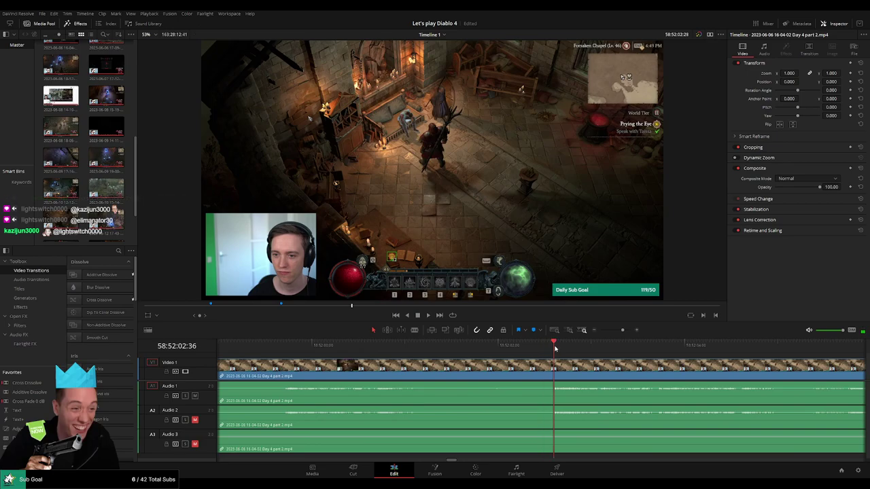
pyautogui.moveTo(555, 348); pyautogui.dragTo(482, 358)
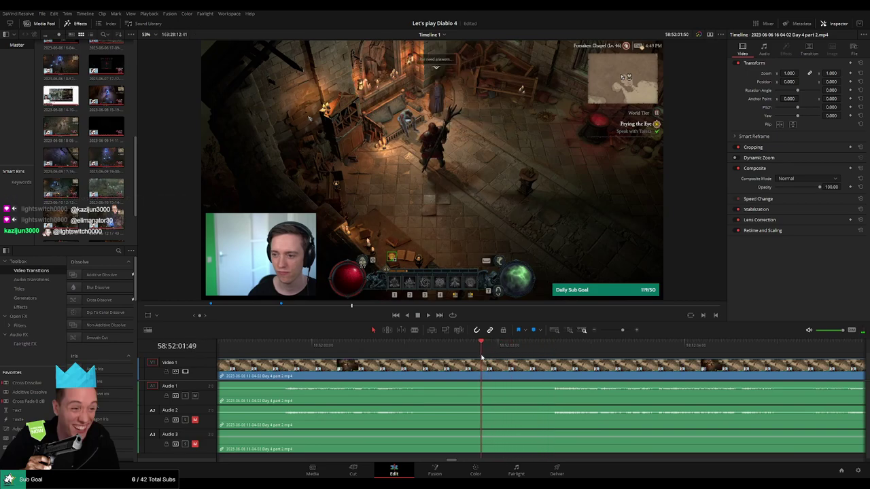
pyautogui.press('space')
pyautogui.moveTo(384, 352); pyautogui.dragTo(492, 353)
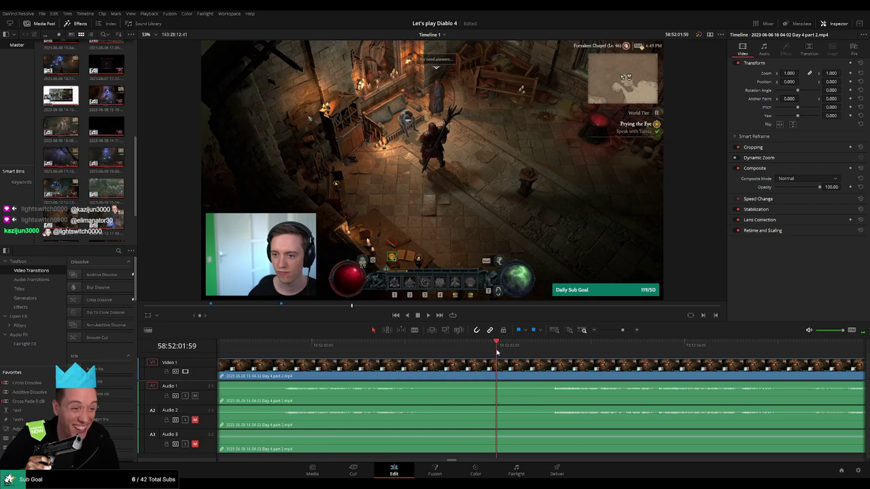
pyautogui.hotkey('ctrl', 'b')
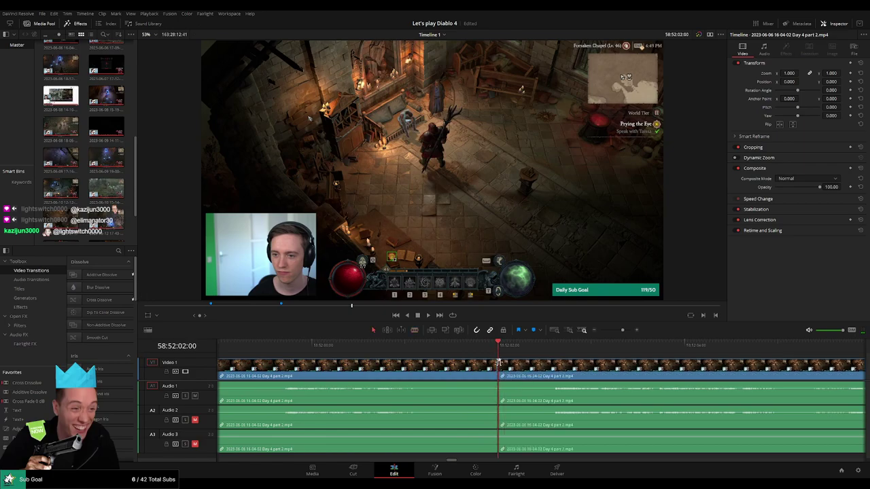
# Add fade-outs and fade-ins of about one second on the video and audio tracks on both sides of the 58:52:02:00 cut.
pyautogui.moveTo(500, 361); pyautogui.dragTo(402, 365)
pyautogui.moveTo(496, 384); pyautogui.dragTo(401, 385)
pyautogui.moveTo(498, 384); pyautogui.dragTo(596, 384)
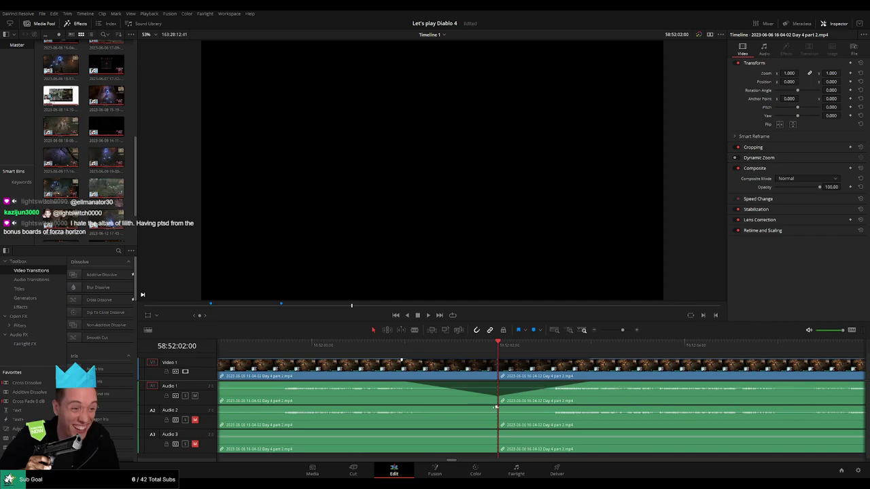
pyautogui.moveTo(495, 407); pyautogui.dragTo(407, 409)
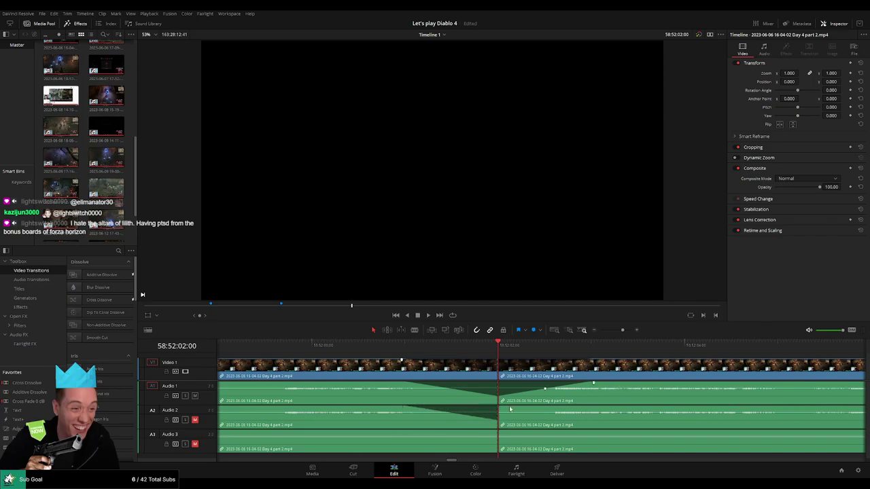
pyautogui.moveTo(510, 408); pyautogui.dragTo(589, 409)
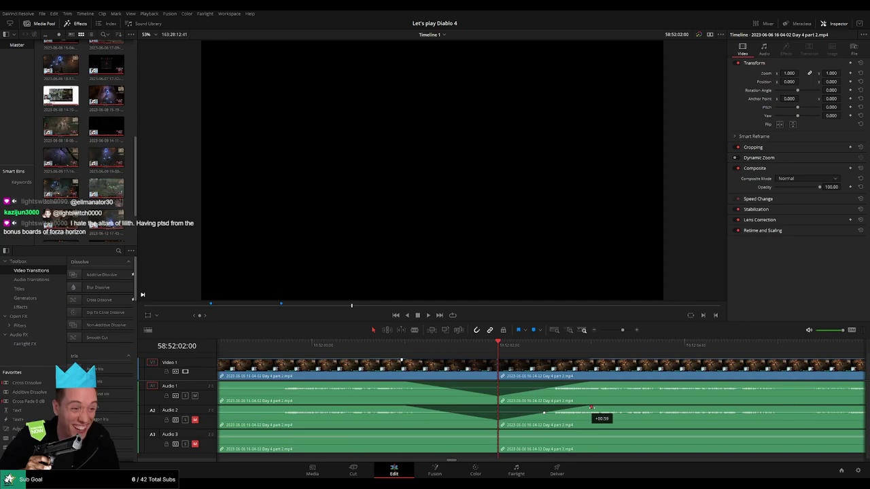
pyautogui.moveTo(498, 432); pyautogui.dragTo(408, 433)
pyautogui.moveTo(498, 435); pyautogui.dragTo(601, 430)
pyautogui.hotkey('ctrl', 'z')
# Move the remainder of Day 4 part 2 farther along the timeline, leaving a wide gap after the 58:52:02:00 cut.
pyautogui.moveTo(623, 330); pyautogui.dragTo(601, 332)
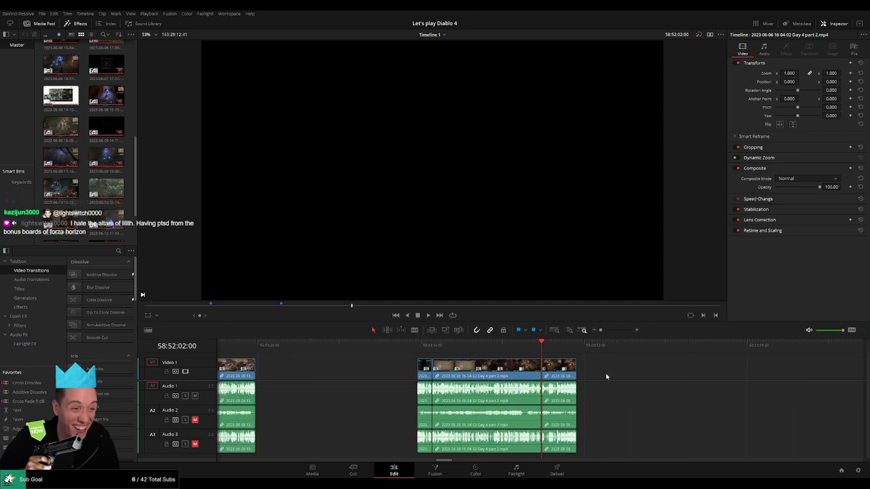
pyautogui.click(313, 346)
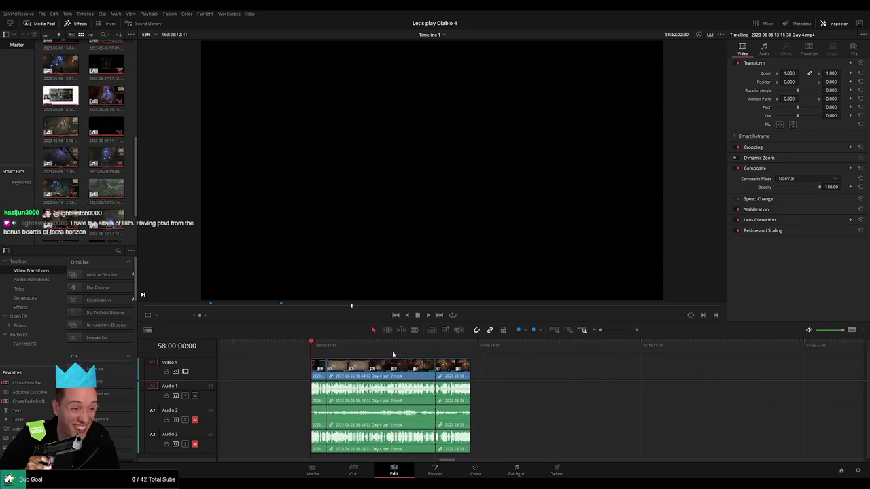
pyautogui.click(433, 350)
pyautogui.hscroll(5, 375, 360)
pyautogui.moveTo(322, 369); pyautogui.dragTo(575, 375)
pyautogui.hscroll(-5, 469, 379)
# Add a timeline marker named "30 episodes" at 58:52:02:00, where the episode ends.
pyautogui.click(479, 379)
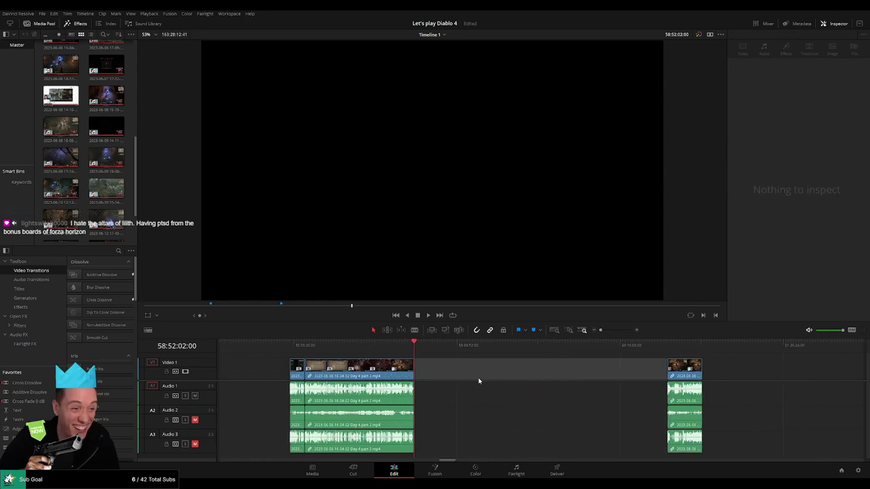
pyautogui.press('Delete')
pyautogui.press('m')
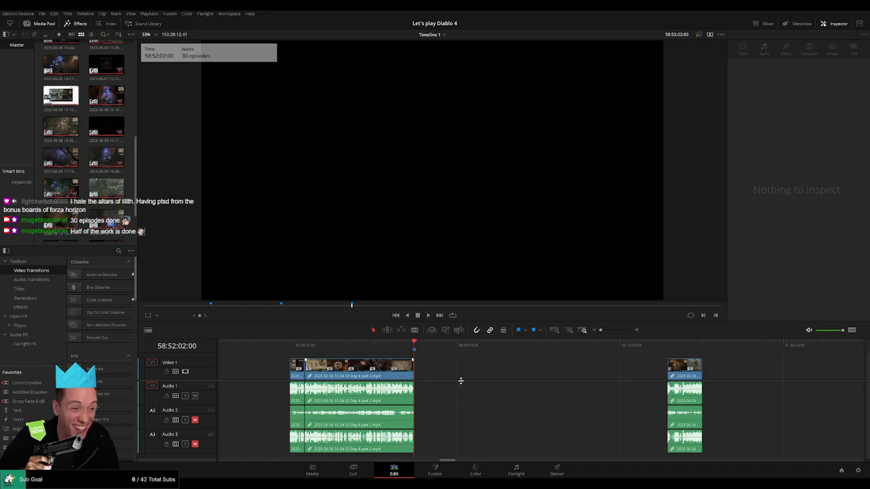
# Set the playhead to 60:00:00:00 and move the Day 4 part 2 remainder so it starts there.
pyautogui.hscroll(2, 409, 368)
pyautogui.click(251, 346)
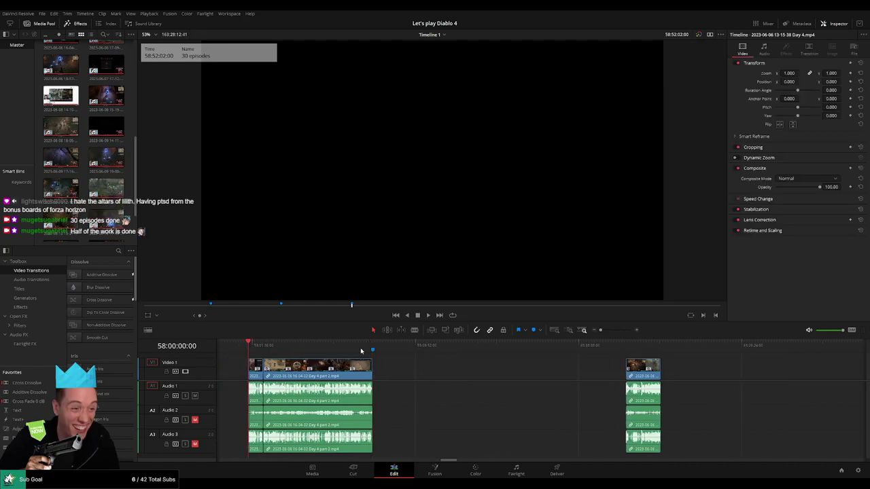
pyautogui.click(373, 350)
pyautogui.hscroll(4, 357, 364)
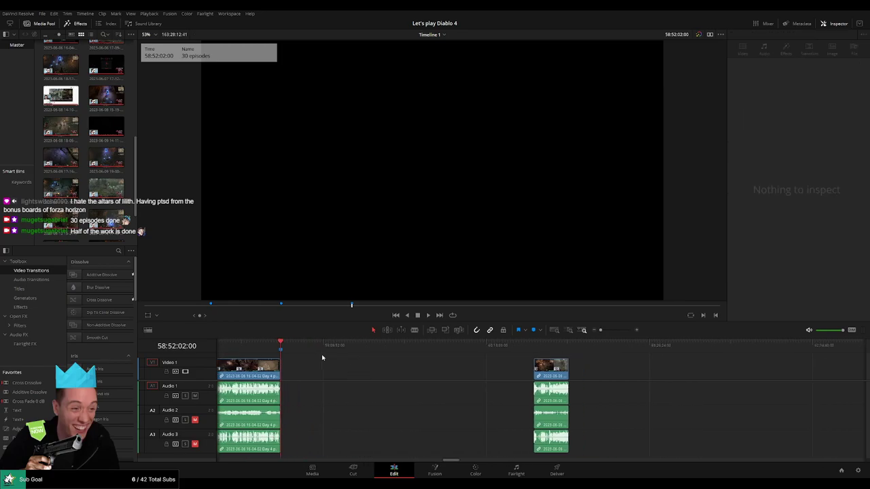
pyautogui.moveTo(368, 353); pyautogui.dragTo(443, 357)
pyautogui.scroll(3, 459, 360)
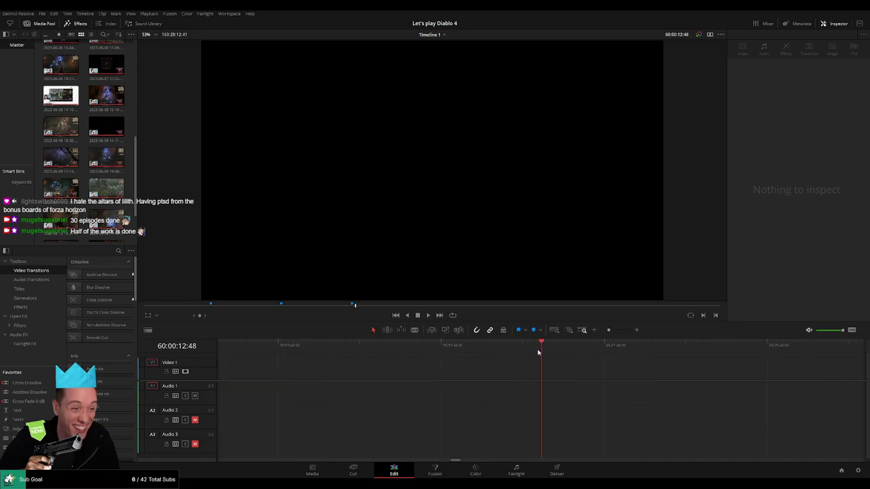
pyautogui.moveTo(540, 351); pyautogui.dragTo(532, 349)
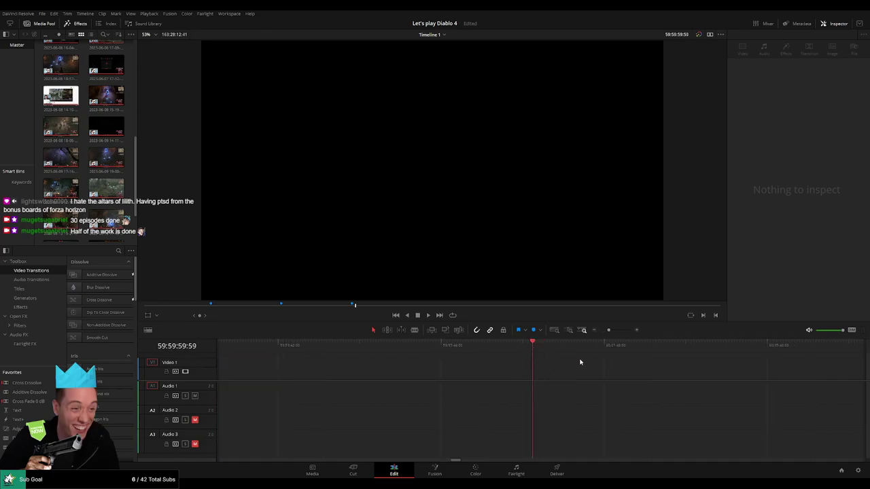
pyautogui.moveTo(608, 330); pyautogui.dragTo(601, 332)
pyautogui.moveTo(649, 365); pyautogui.dragTo(559, 365)
# Close the gap after the Day 4 part 2 remainder so that Day 4 part 3 directly follows it.
pyautogui.hscroll(6, 626, 370)
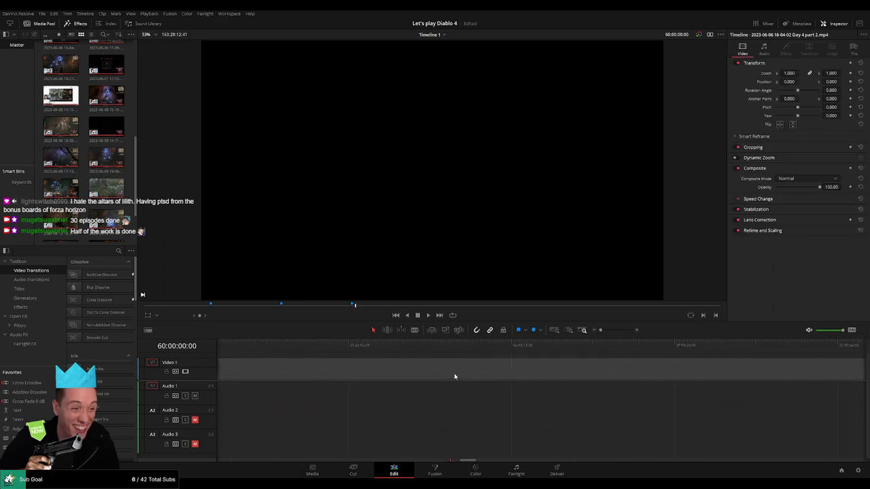
pyautogui.hscroll(-6, 405, 367)
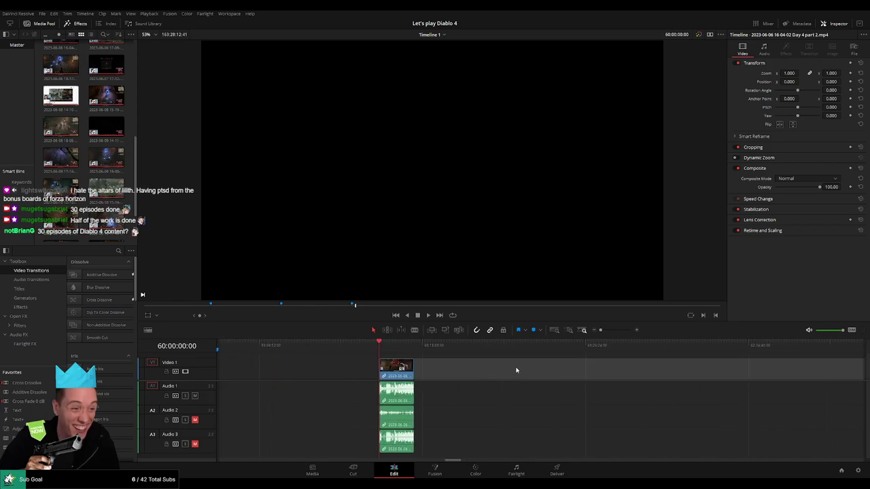
pyautogui.hotkey('ctrl', 'z')
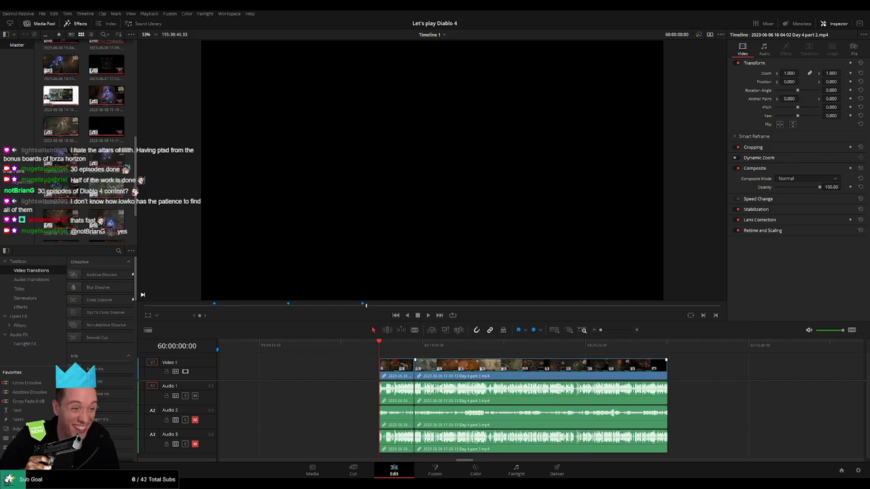
# Add transitions on the video and all three audio tracks where Day 4 part 2 meets Day 4 part 3, trimming the clips to fit.
pyautogui.press('space')
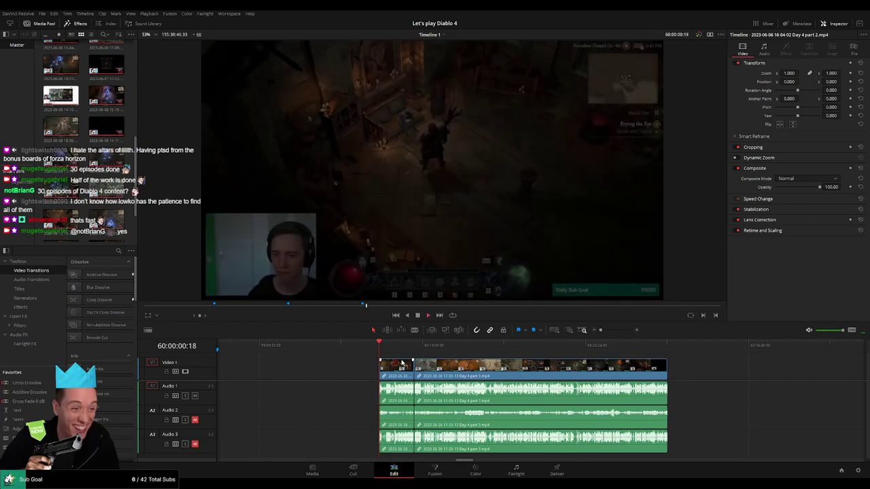
pyautogui.moveTo(403, 361); pyautogui.dragTo(360, 349)
pyautogui.click(337, 349)
pyautogui.press('space')
pyautogui.moveTo(600, 330); pyautogui.dragTo(619, 333)
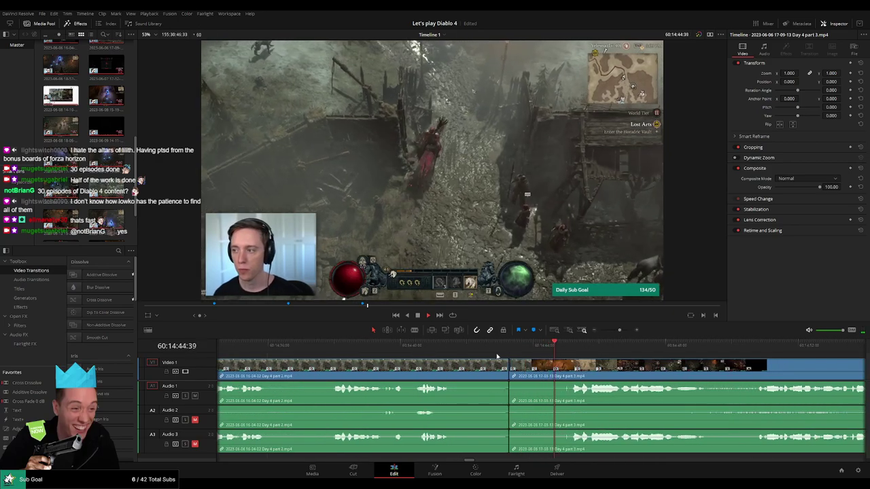
pyautogui.click(417, 349)
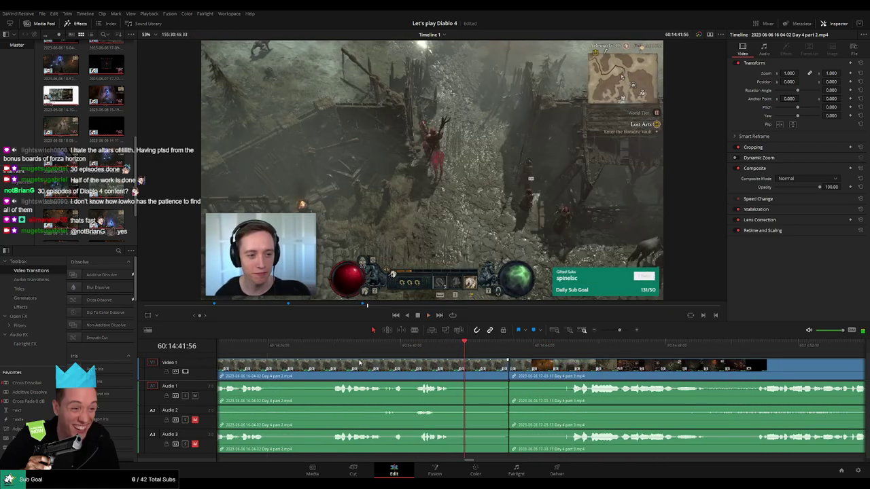
pyautogui.click(320, 348)
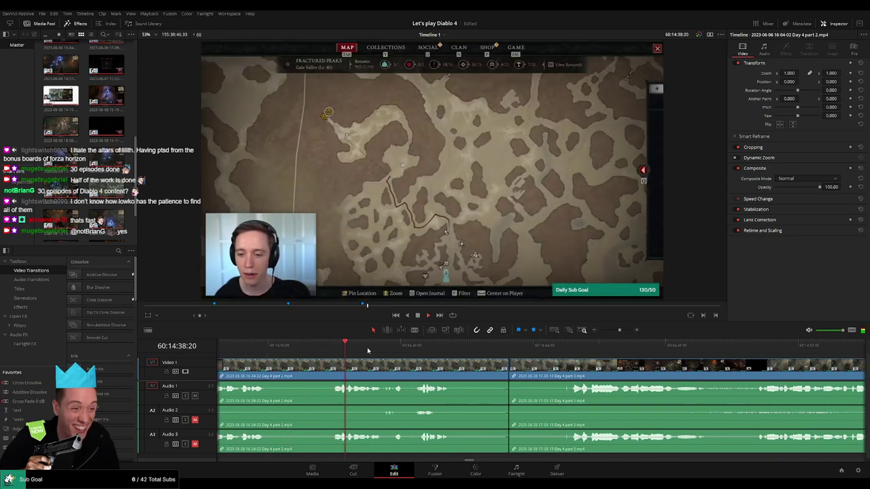
pyautogui.click(508, 368)
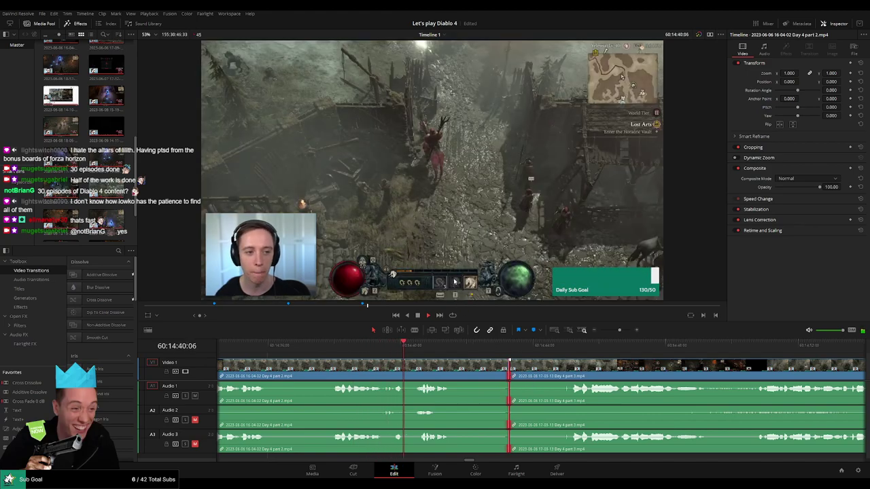
pyautogui.hotkey('ctrl', 't')
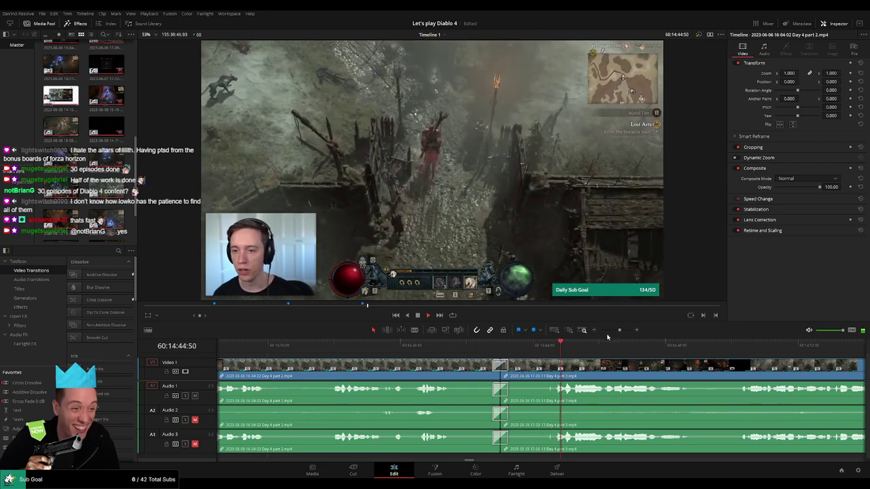
# Find a suitable episode break in Day 4 part 3 and split the clip on all tracks at 60:52:02:00.
pyautogui.click(594, 332)
pyautogui.moveTo(590, 360); pyautogui.dragTo(411, 361)
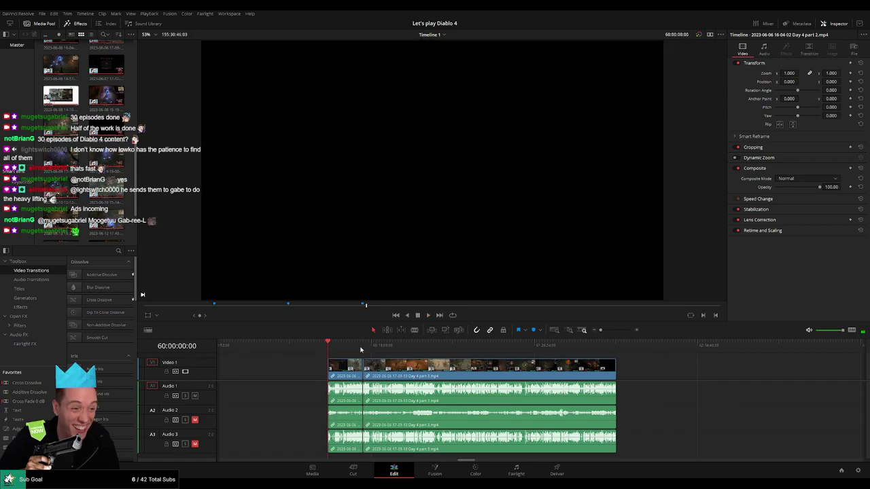
pyautogui.click(385, 348)
pyautogui.moveTo(385, 349); pyautogui.dragTo(452, 354)
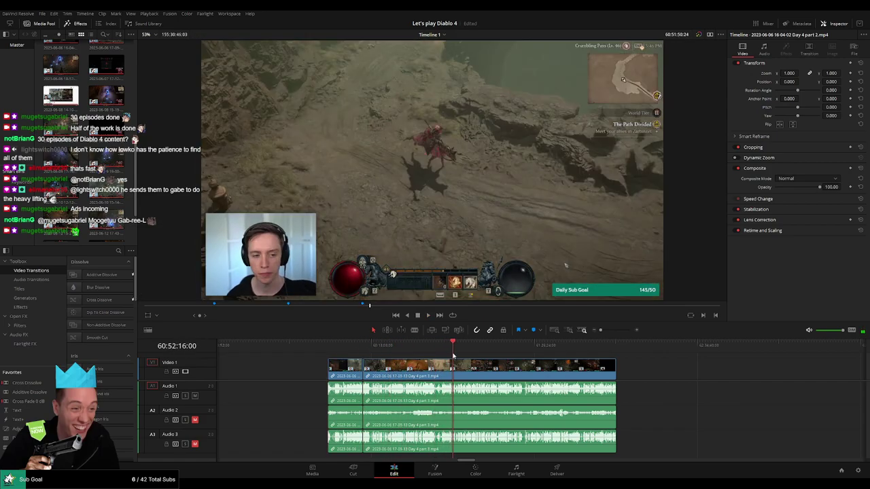
pyautogui.scroll(8, 464, 368)
pyautogui.click(529, 351)
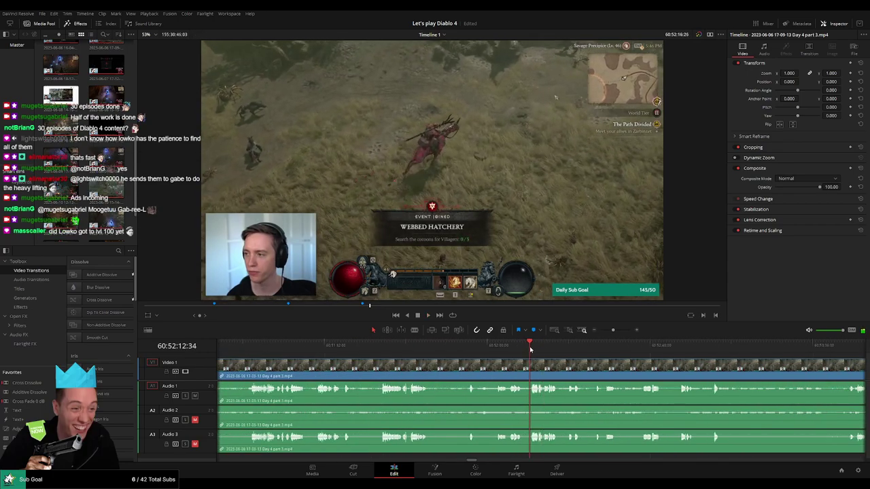
pyautogui.press('space')
pyautogui.moveTo(613, 330); pyautogui.dragTo(617, 330)
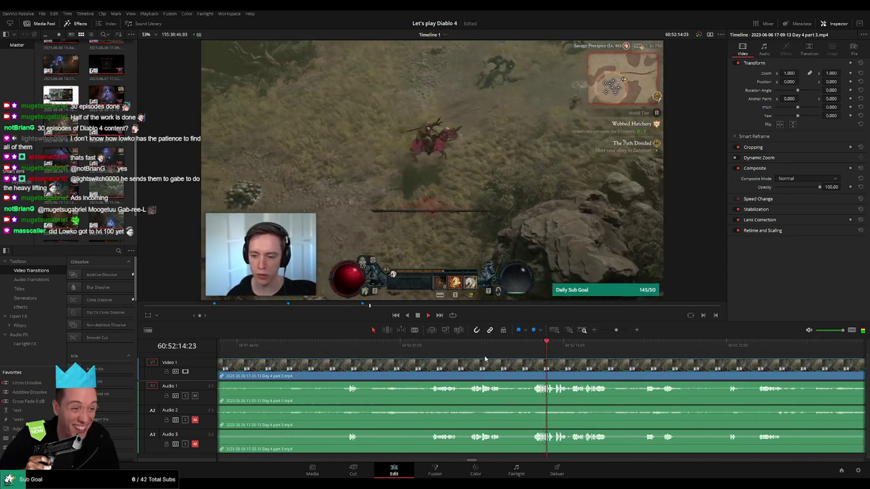
pyautogui.click(475, 355)
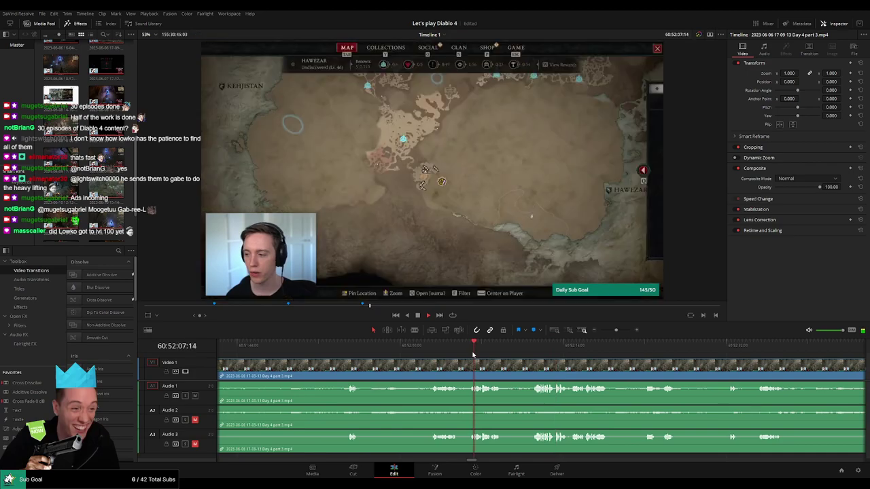
pyautogui.click(427, 354)
pyautogui.scroll(3, 446, 365)
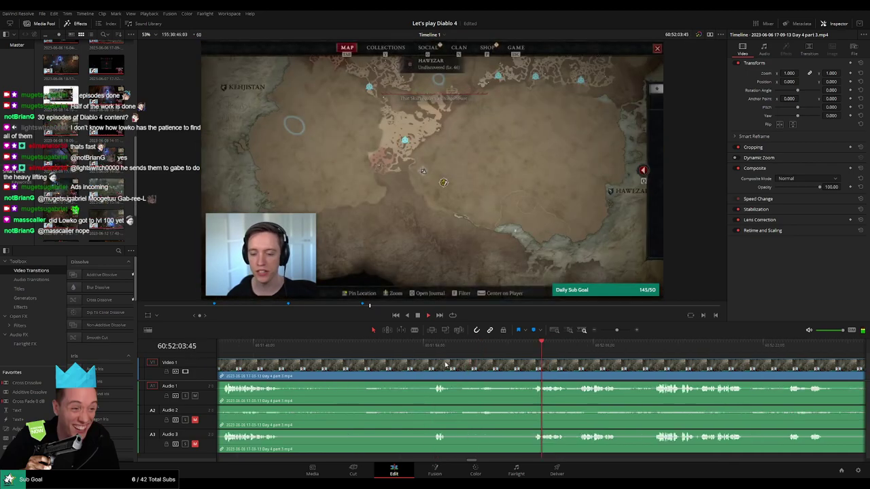
pyautogui.click(519, 355)
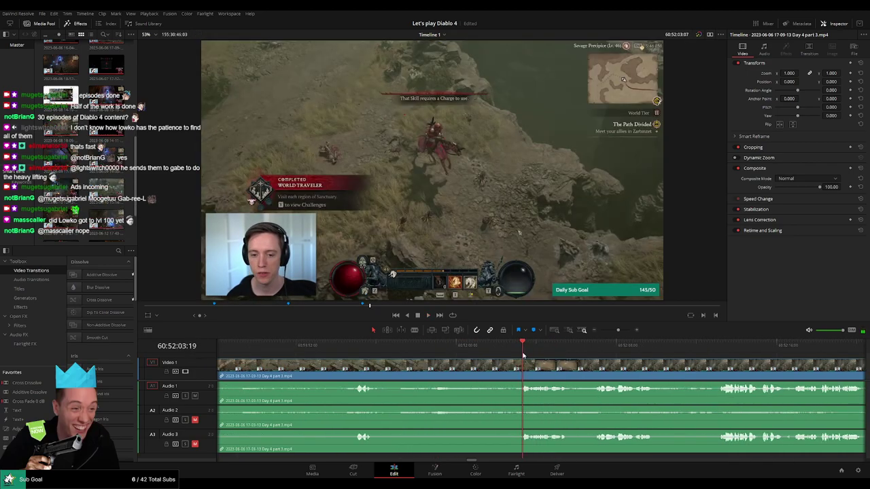
pyautogui.moveTo(519, 355); pyautogui.dragTo(497, 356)
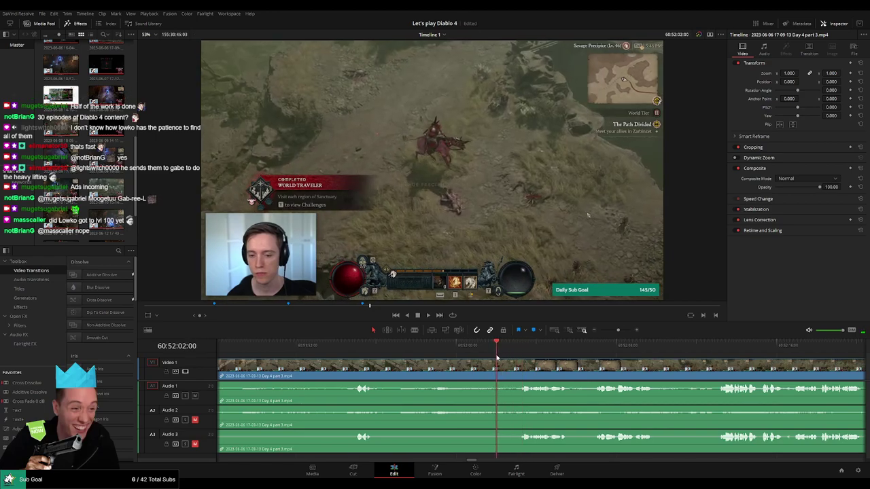
pyautogui.hotkey('ctrl', 'b')
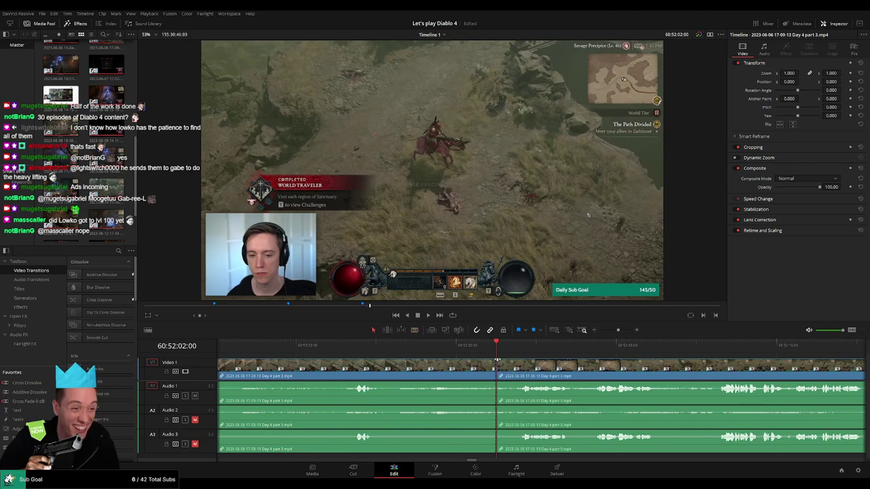
# Add fade-outs and fade-ins of about one second on the video and all three audio tracks at the 60:52:02:00 cut, and save.
pyautogui.moveTo(517, 362); pyautogui.dragTo(519, 384)
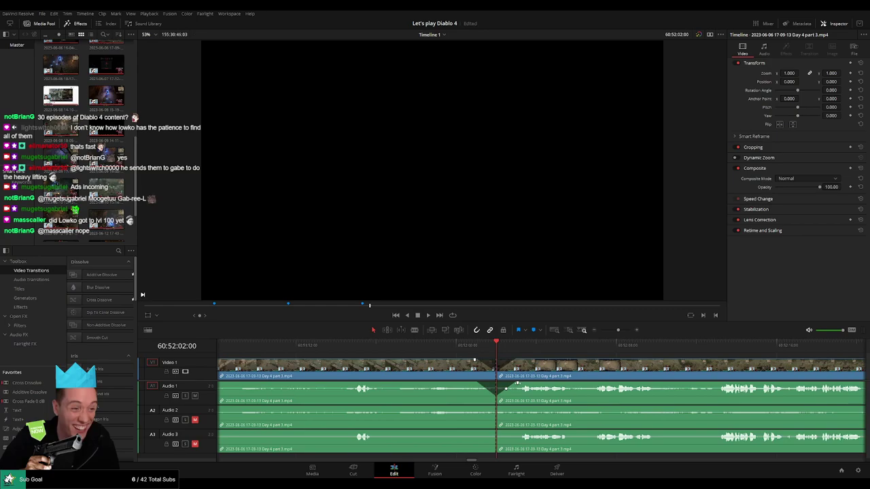
pyautogui.scroll(3, 523, 394)
pyautogui.moveTo(518, 383); pyautogui.dragTo(484, 408)
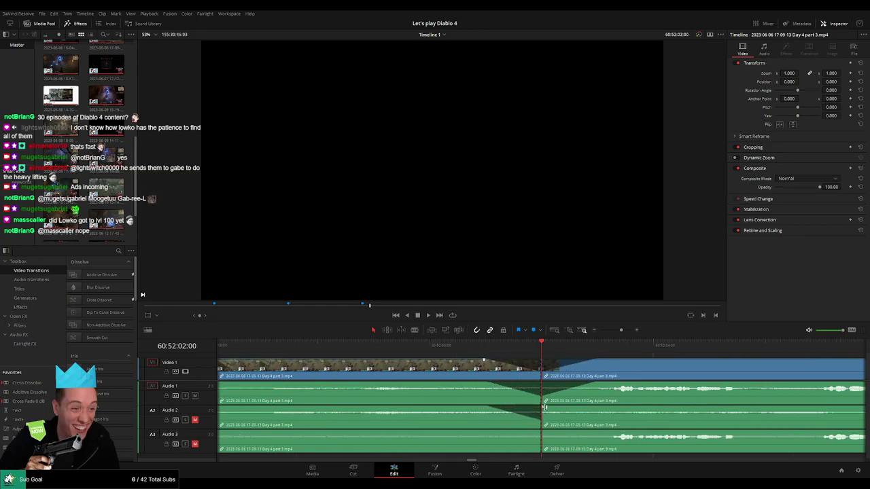
pyautogui.moveTo(541, 408); pyautogui.dragTo(599, 407)
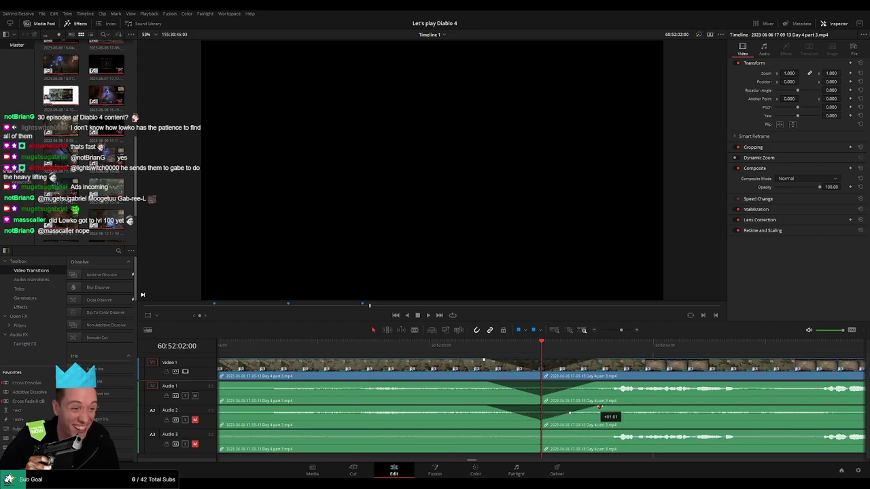
pyautogui.moveTo(539, 431); pyautogui.dragTo(599, 432)
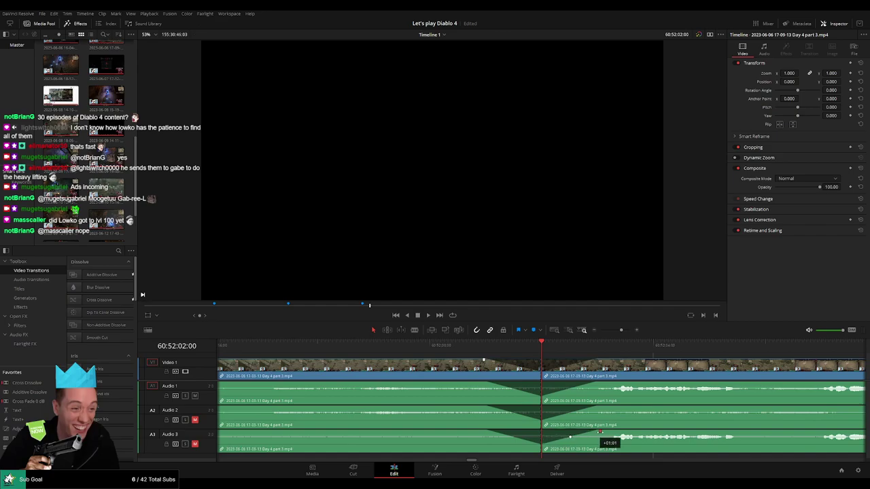
pyautogui.hotkey('ctrl', 's')
# Move the Day 4 part 3 remainder further along the timeline, leaving a gap after the episode that ends at 60:52:02:00.
pyautogui.scroll(-10, 531, 369)
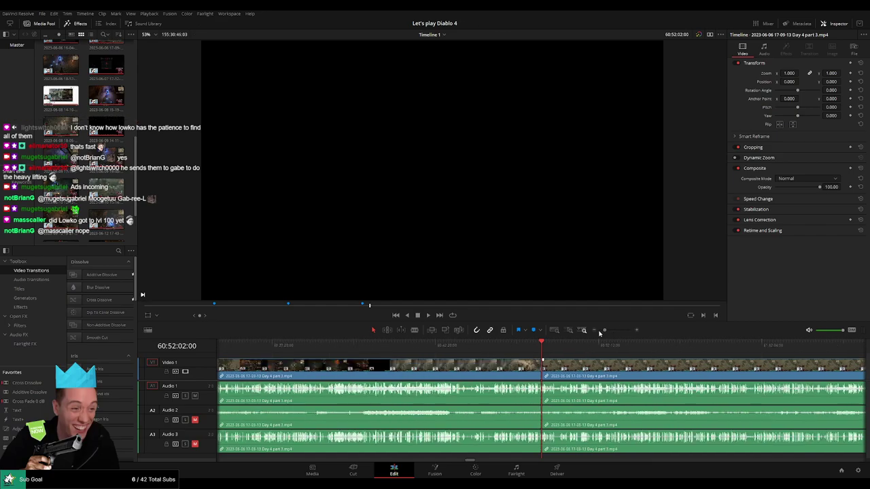
pyautogui.hscroll(1, 530, 369)
pyautogui.hscroll(3, 530, 368)
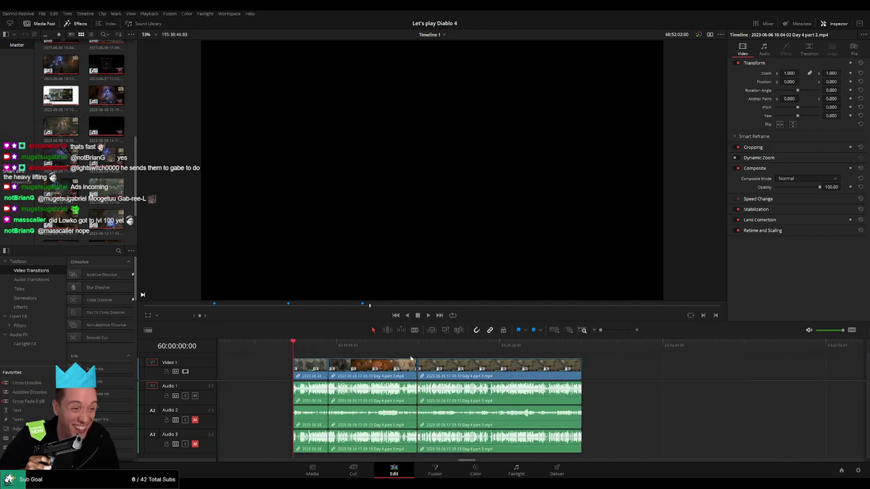
pyautogui.hscroll(5, 479, 369)
pyautogui.moveTo(349, 367); pyautogui.dragTo(589, 369)
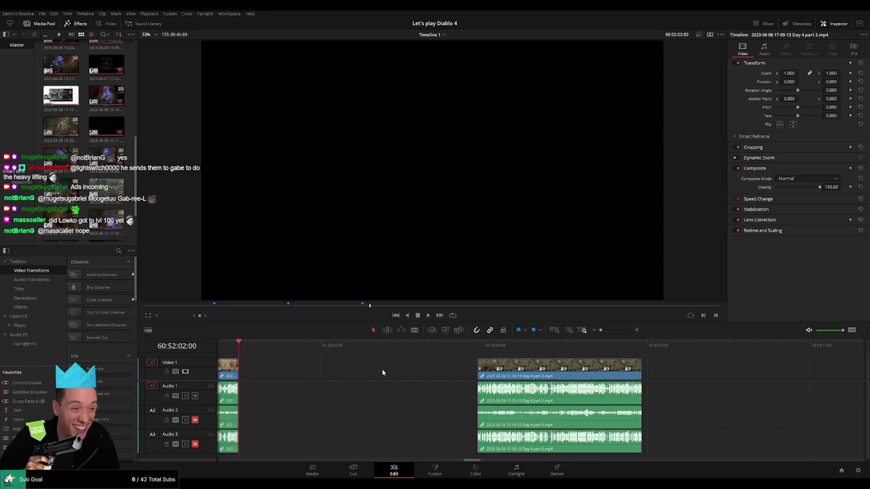
pyautogui.click(382, 369)
# Set the playhead to 62:00:00:00 and move the Day 4 part 3 remainder so it starts there.
pyautogui.click(295, 358)
pyautogui.moveTo(294, 358); pyautogui.dragTo(401, 356)
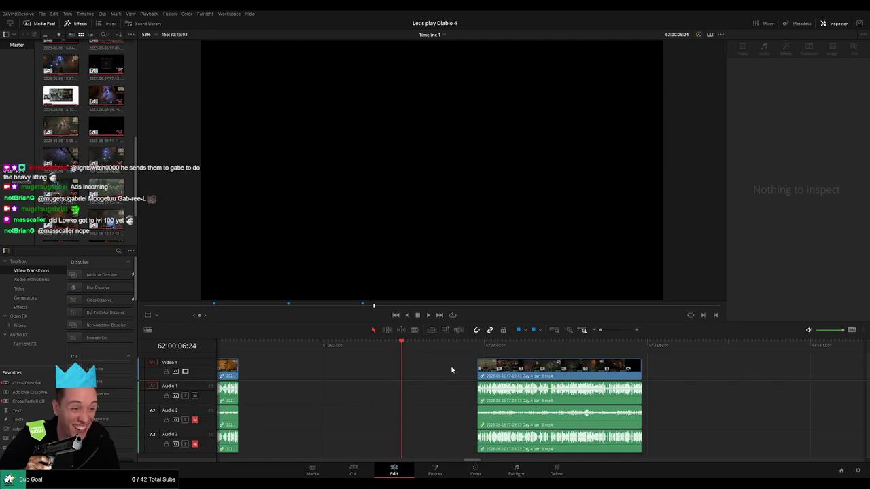
pyautogui.scroll(5, 452, 370)
pyautogui.moveTo(542, 348); pyautogui.dragTo(535, 348)
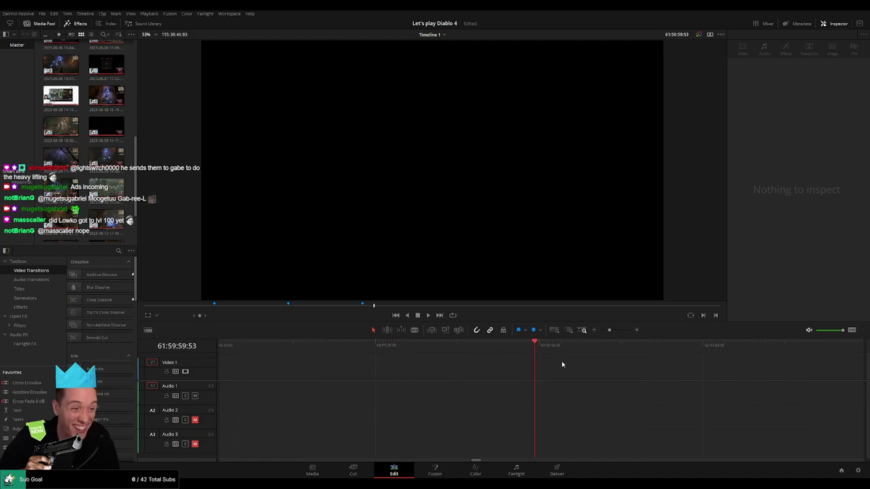
pyautogui.moveTo(609, 330); pyautogui.dragTo(600, 331)
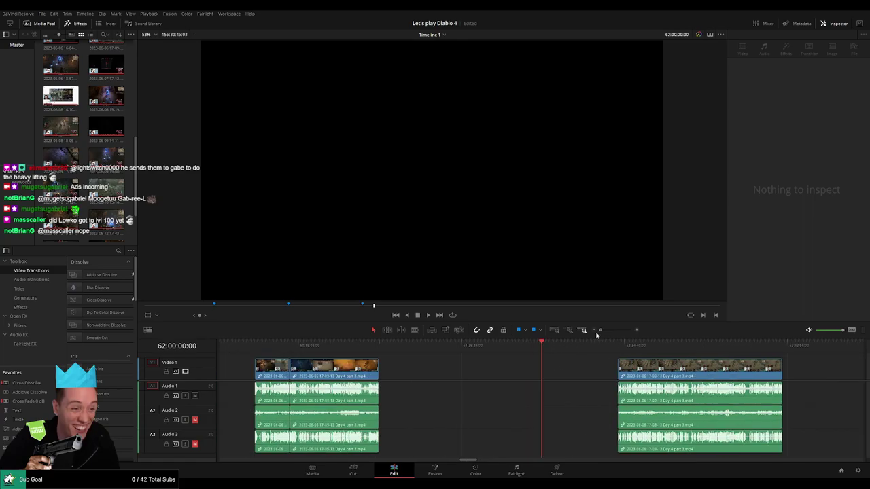
pyautogui.moveTo(655, 377); pyautogui.dragTo(409, 351)
# Find the next episode break in the Day 4 part 3 remainder and split the clip on all tracks at 62:52:29:00.
pyautogui.press('space')
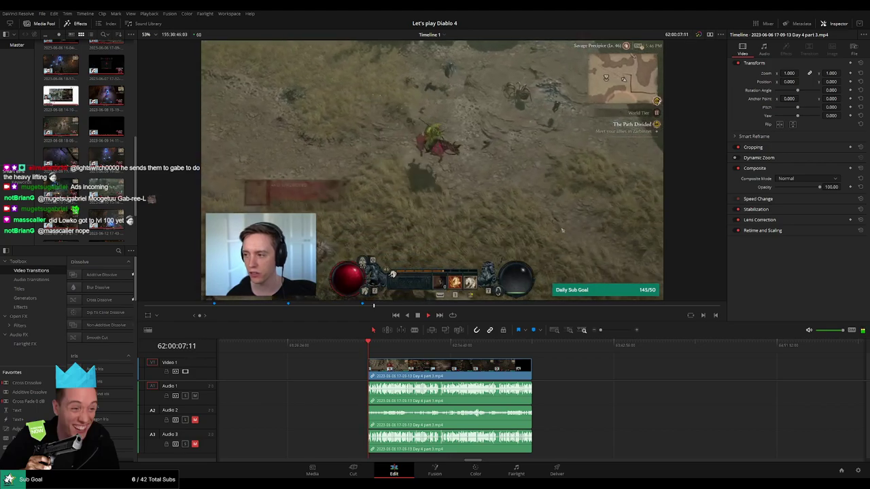
pyautogui.hscroll(1, 375, 360)
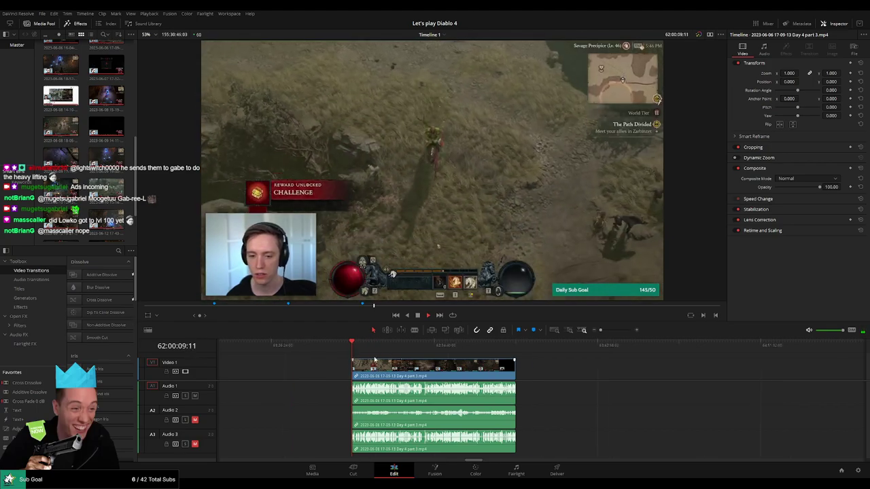
pyautogui.hscroll(4, 374, 360)
pyautogui.click(286, 349)
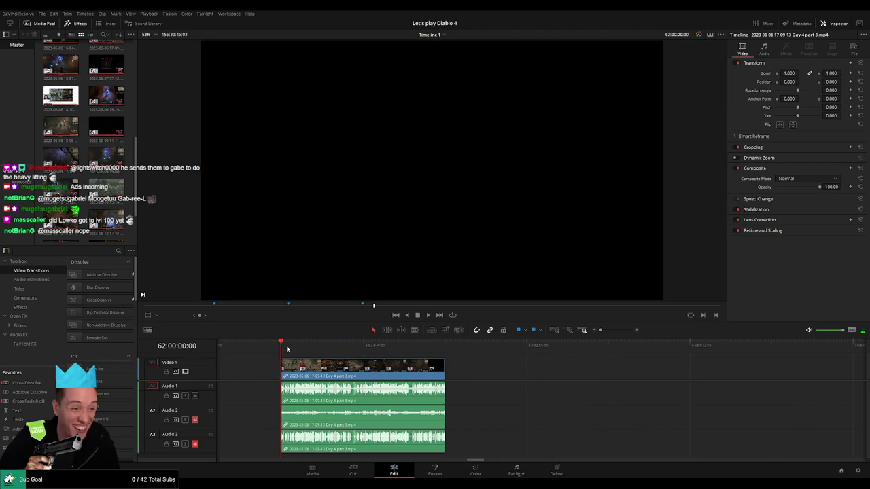
pyautogui.moveTo(287, 349); pyautogui.dragTo(404, 354)
pyautogui.press('space')
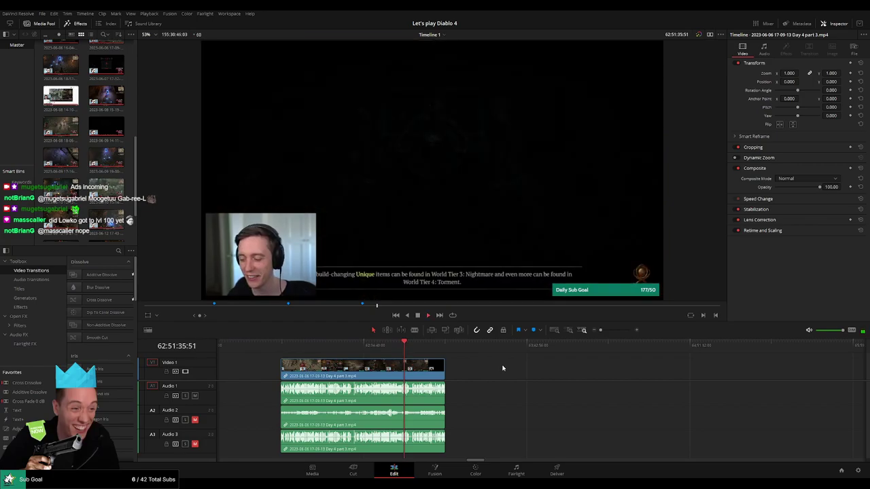
pyautogui.scroll(3, 575, 365)
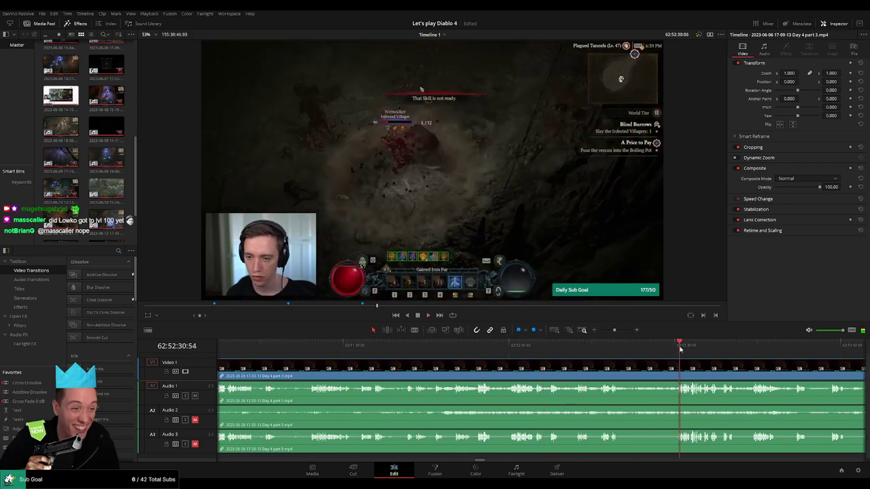
pyautogui.click(408, 347)
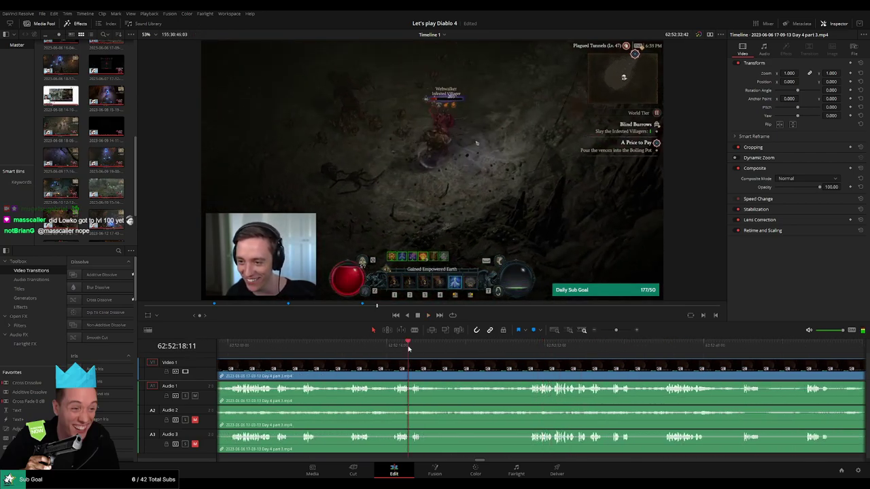
pyautogui.scroll(1, 516, 361)
pyautogui.hscroll(3, 566, 364)
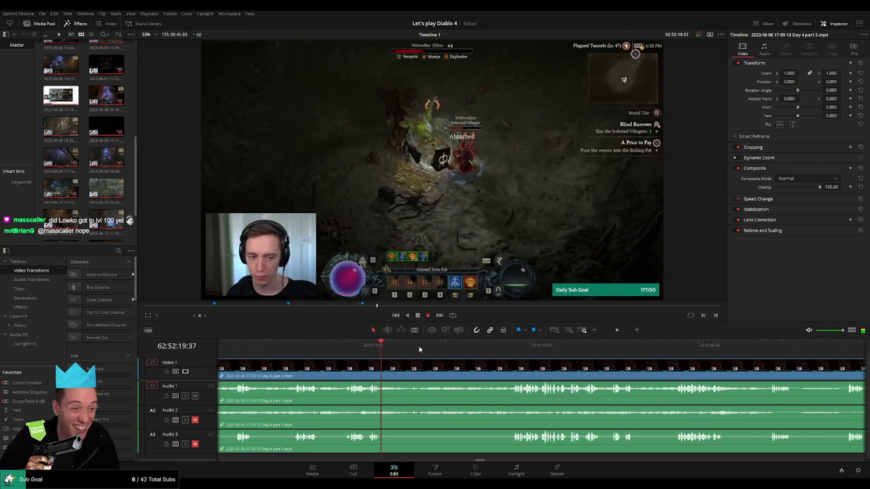
pyautogui.click(513, 346)
pyautogui.moveTo(514, 346); pyautogui.dragTo(496, 349)
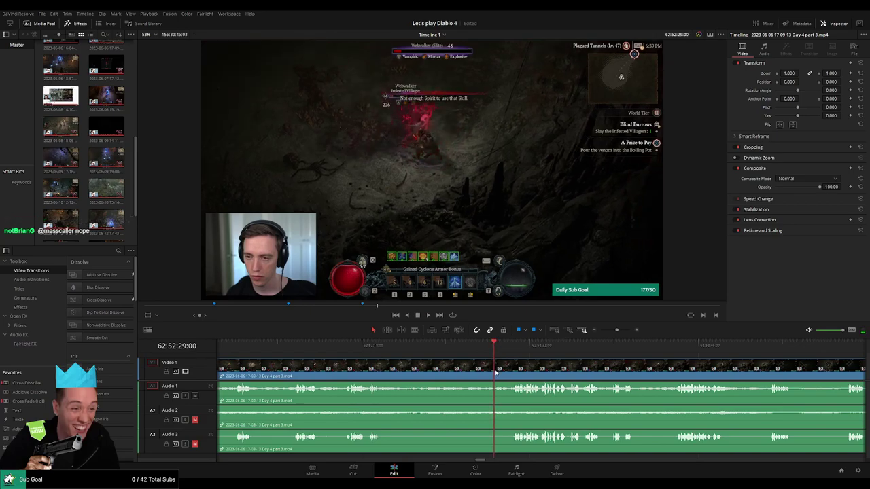
pyautogui.click(498, 372)
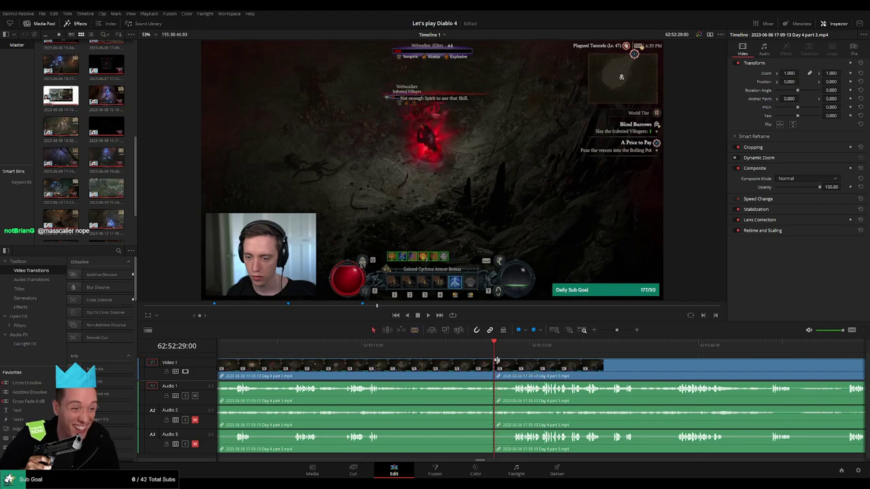
# Add a fade-out and a fade-in of about one second on the video at the 62:52:29:00 cut.
pyautogui.moveTo(496, 361); pyautogui.dragTo(511, 361)
pyautogui.scroll(3, 511, 361)
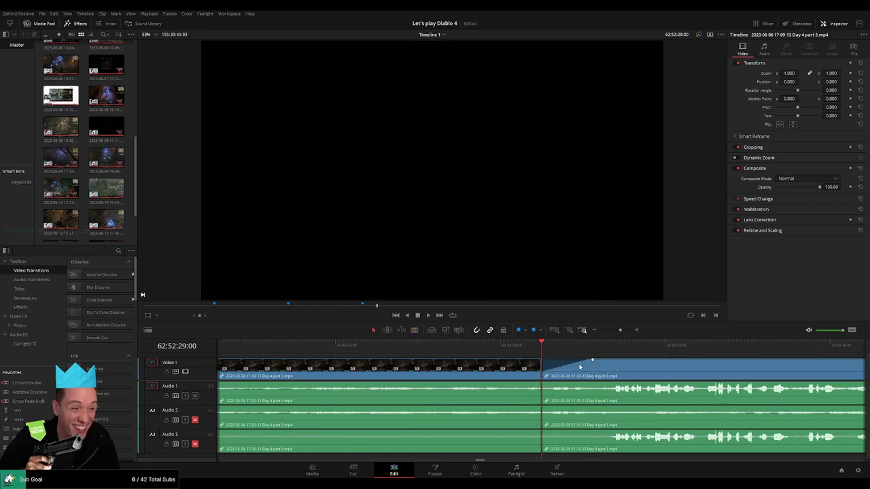
pyautogui.moveTo(606, 360); pyautogui.dragTo(597, 360)
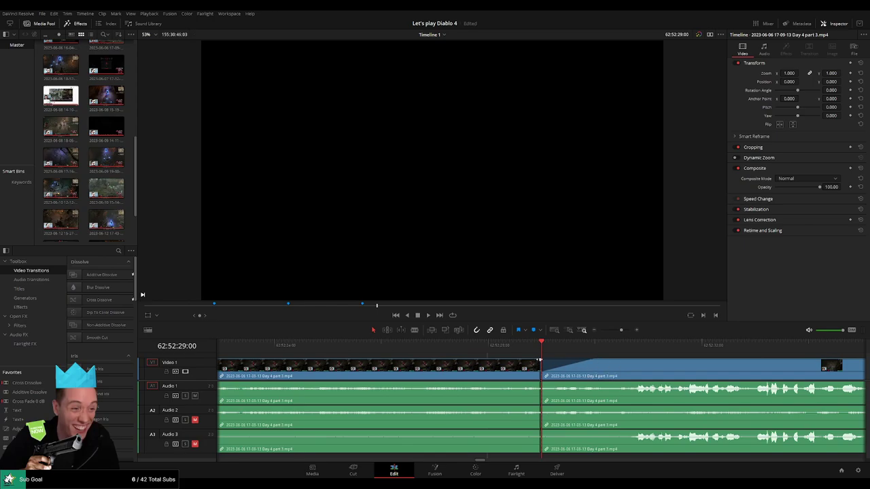
pyautogui.moveTo(539, 361); pyautogui.dragTo(487, 360)
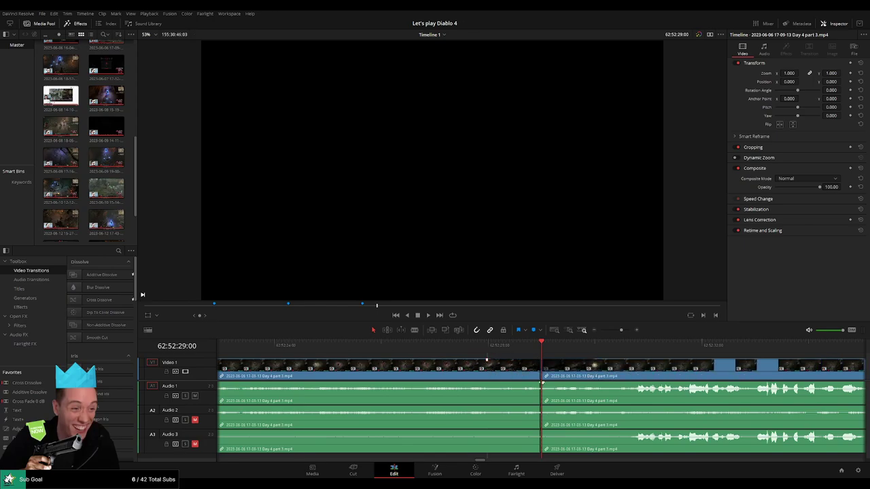
# Add fade-outs and fade-ins of about one second on all three audio tracks at the 62:52:29:00 cut.
pyautogui.moveTo(542, 383); pyautogui.dragTo(488, 382)
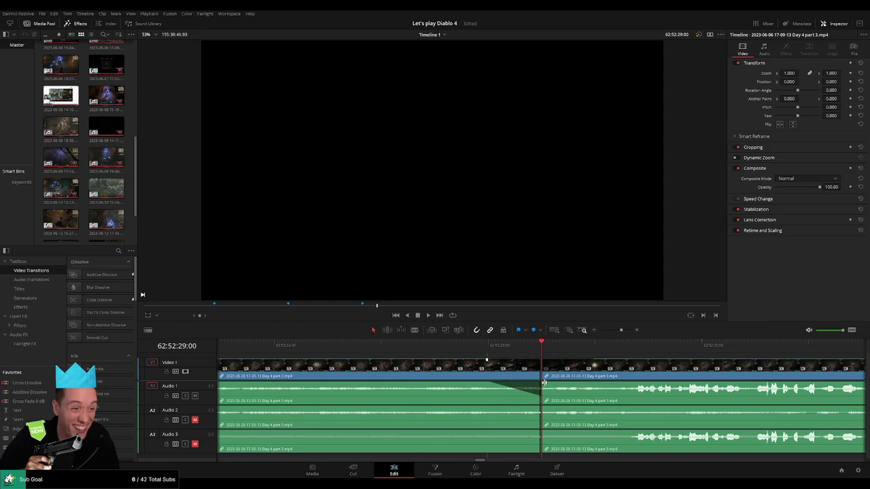
pyautogui.moveTo(544, 383); pyautogui.dragTo(595, 385)
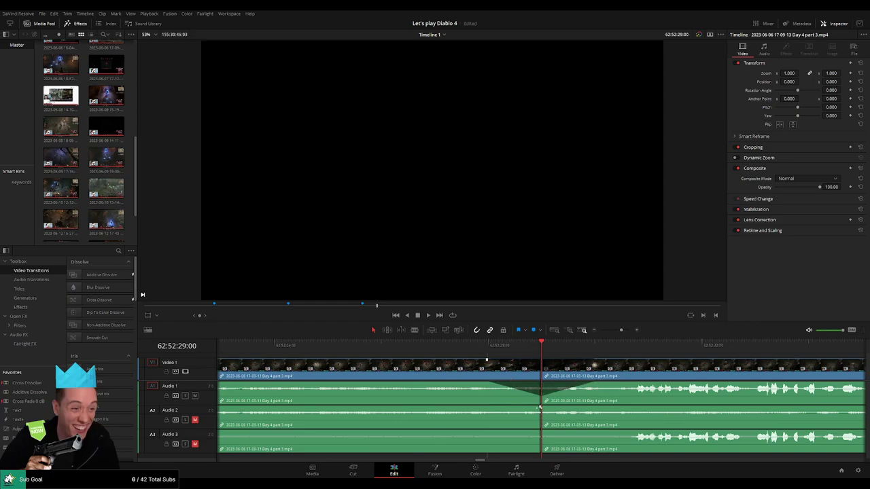
pyautogui.moveTo(540, 407); pyautogui.dragTo(486, 407)
pyautogui.moveTo(543, 407); pyautogui.dragTo(590, 408)
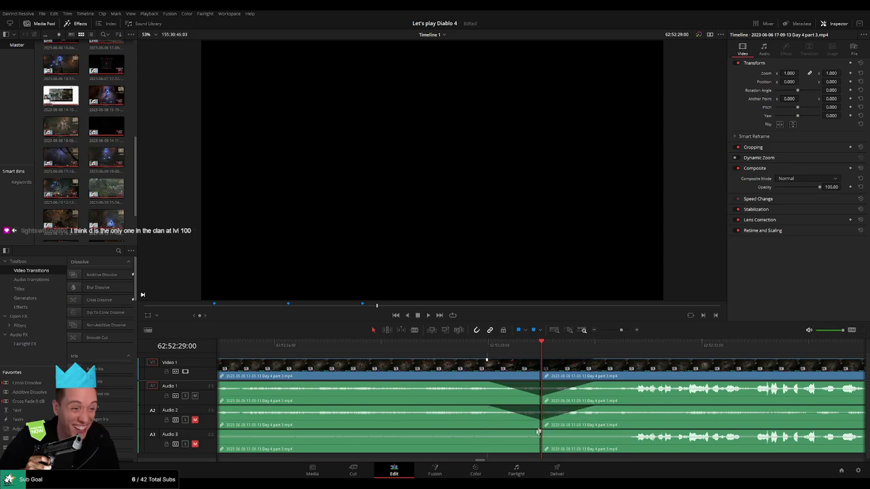
pyautogui.moveTo(540, 432); pyautogui.dragTo(488, 433)
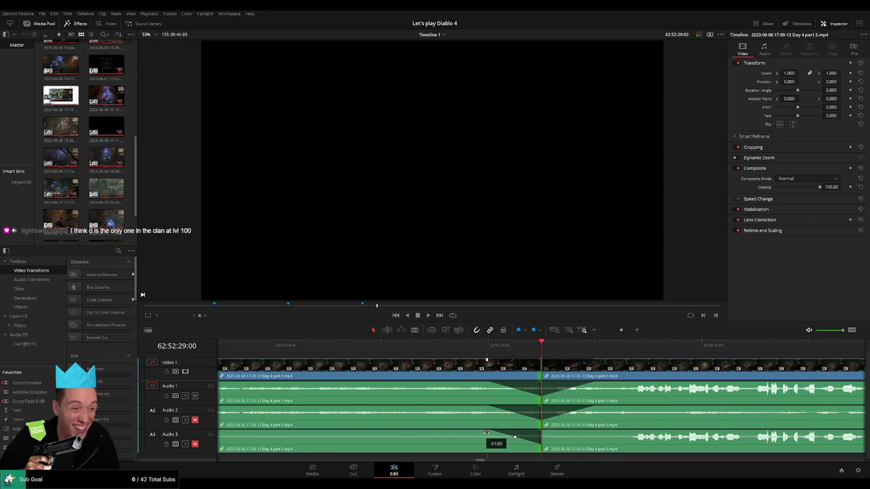
pyautogui.moveTo(544, 431); pyautogui.dragTo(577, 433)
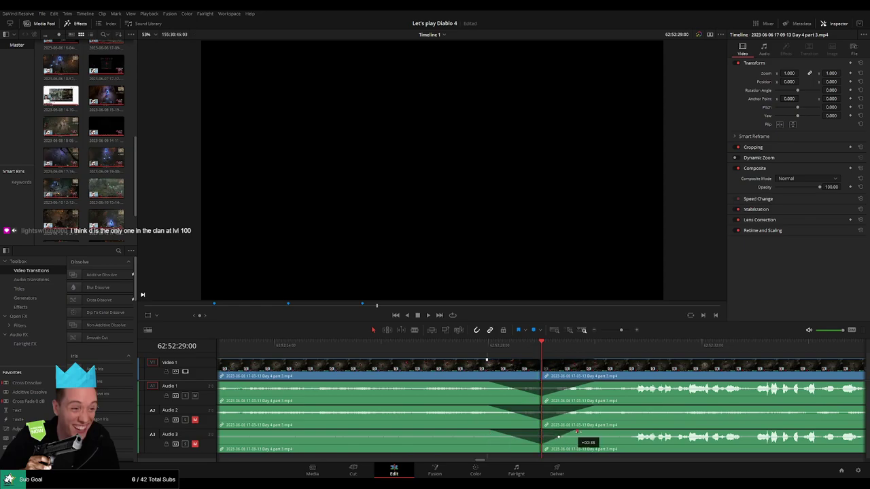
# Move the Day 4 part 3 remainder after the 62:52:29:00 cut so that it starts at 64:00:00:00.
pyautogui.scroll(-5, 625, 372)
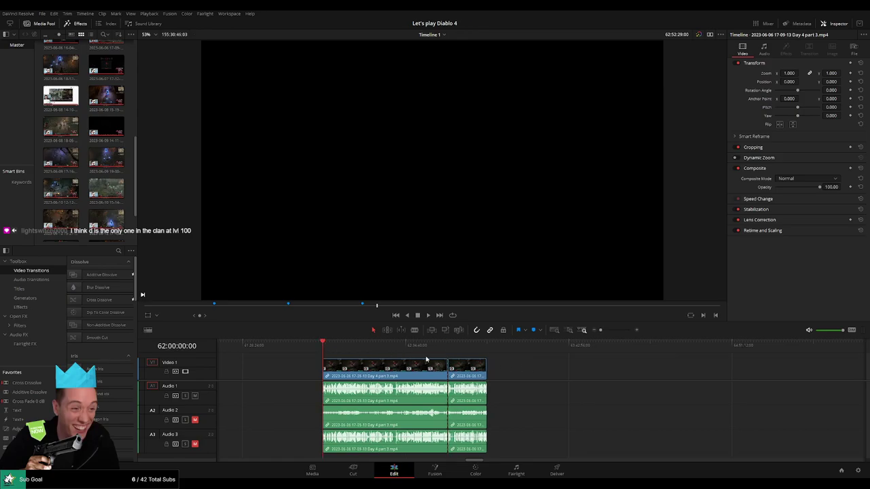
pyautogui.click(447, 352)
pyautogui.hscroll(3, 417, 363)
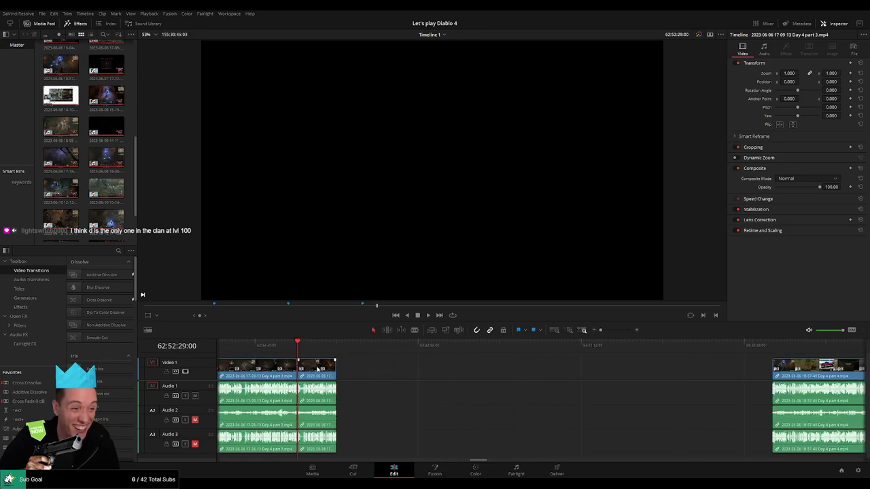
pyautogui.moveTo(316, 367); pyautogui.dragTo(504, 368)
pyautogui.click(390, 368)
pyautogui.moveTo(306, 349); pyautogui.dragTo(458, 362)
pyautogui.moveTo(504, 376); pyautogui.dragTo(479, 375)
pyautogui.click(552, 372)
pyautogui.hscroll(-2, 356, 365)
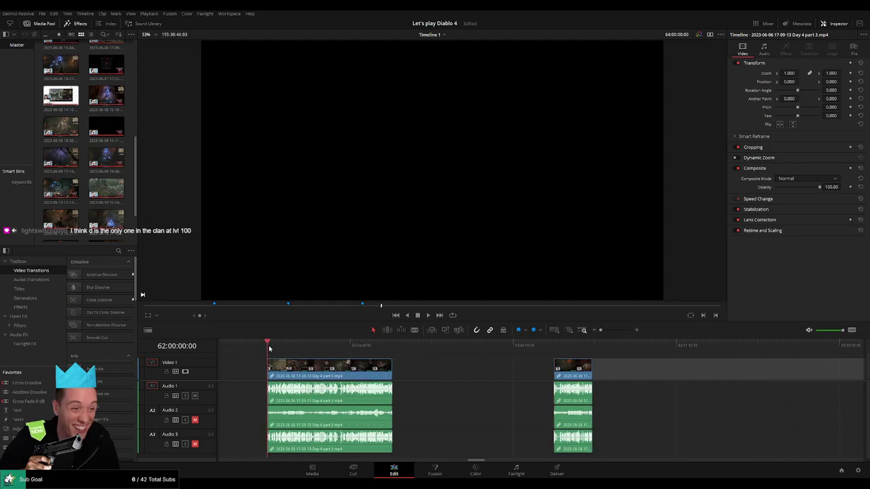
pyautogui.click(527, 367)
# Move the Day 4 part 4 clip so it directly follows the Day 4 part 3 remainder.
pyautogui.click(703, 373)
pyautogui.hscroll(4, 703, 373)
pyautogui.moveTo(627, 373); pyautogui.dragTo(353, 374)
pyautogui.moveTo(288, 349); pyautogui.dragTo(323, 346)
# Add crossfade transitions on the video and all audio tracks where Day 4 part 3 meets part 4, and play the join.
pyautogui.moveTo(601, 330); pyautogui.dragTo(620, 331)
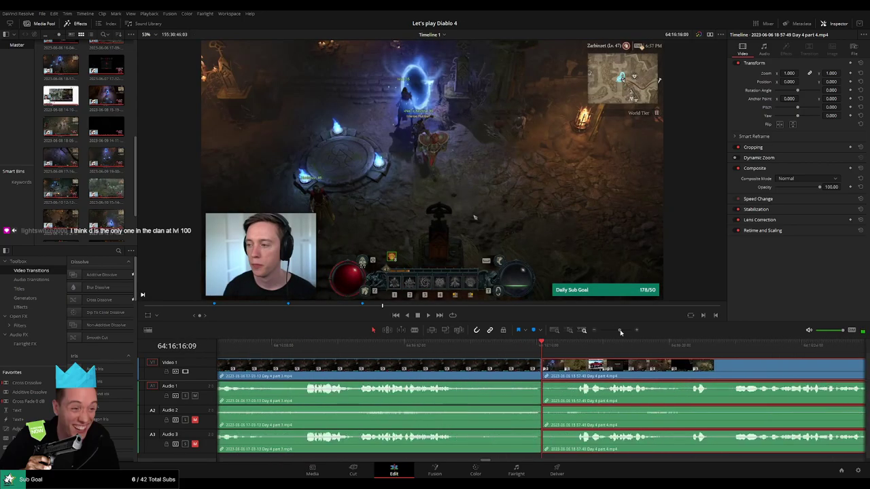
pyautogui.click(542, 371)
pyautogui.press('q')
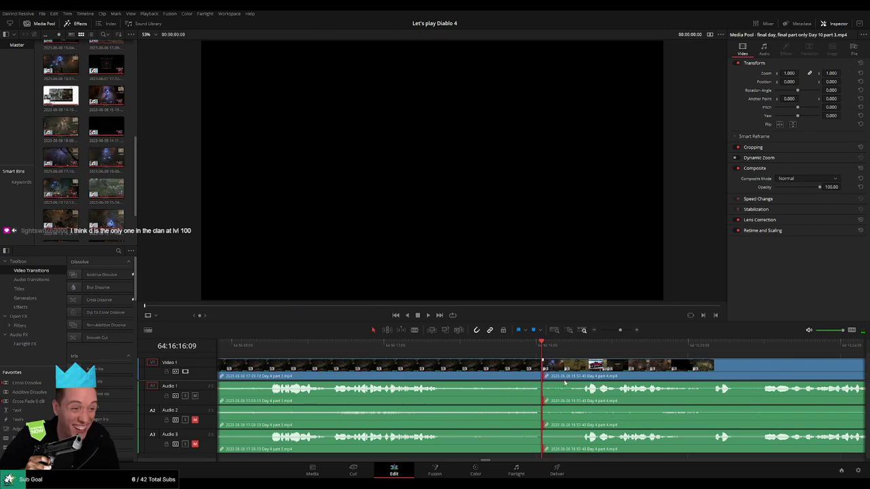
pyautogui.hotkey('ctrl', 't')
pyautogui.hotkey('ctrl', 'z')
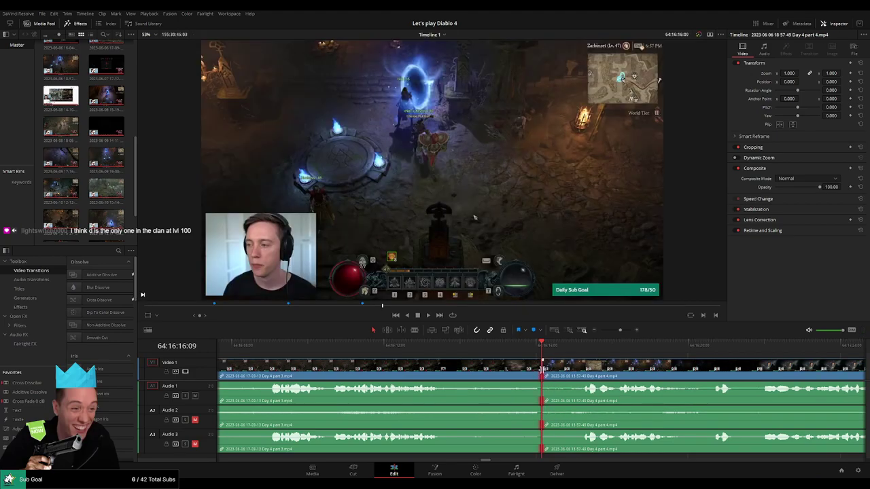
pyautogui.click(460, 280)
pyautogui.click(493, 346)
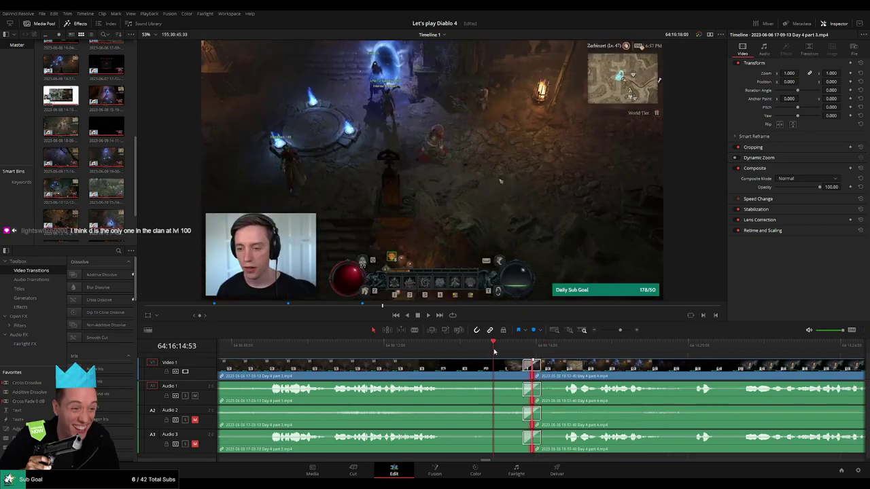
pyautogui.press('space')
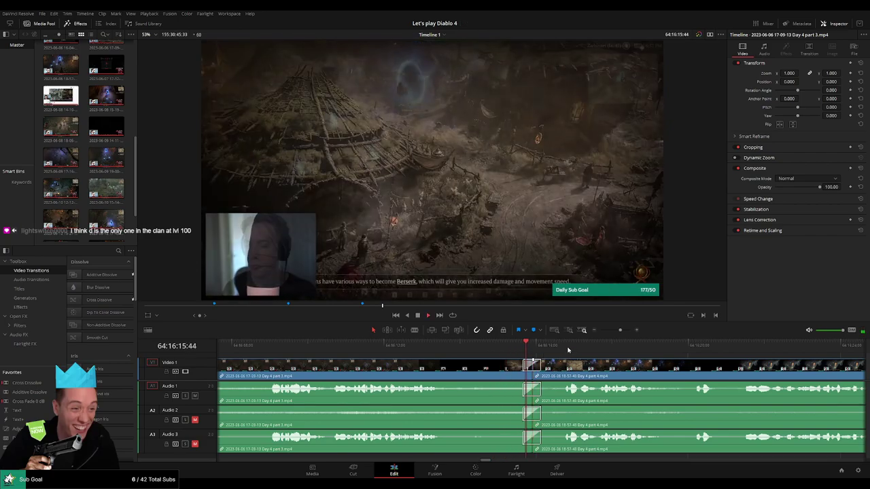
# Find the next episode break in the Day 4 part 4 clip and split it on all tracks at 64:52:08:30.
pyautogui.moveTo(619, 331); pyautogui.dragTo(600, 330)
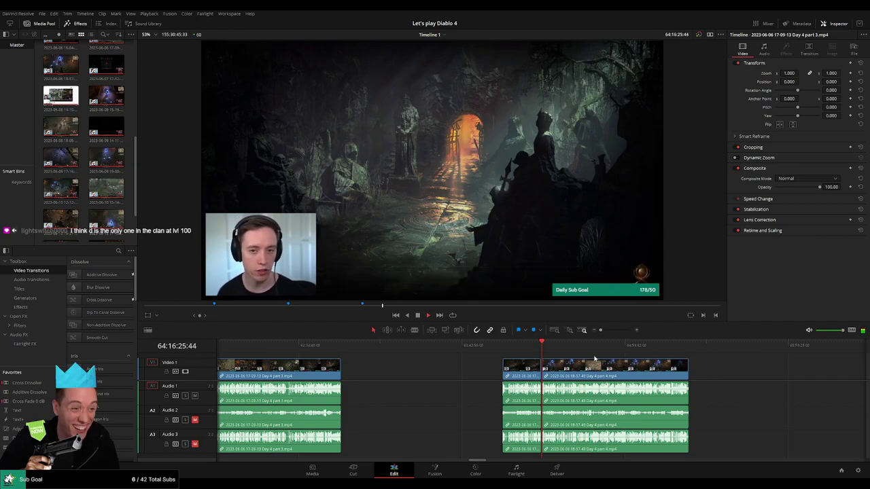
pyautogui.moveTo(594, 361); pyautogui.dragTo(401, 358)
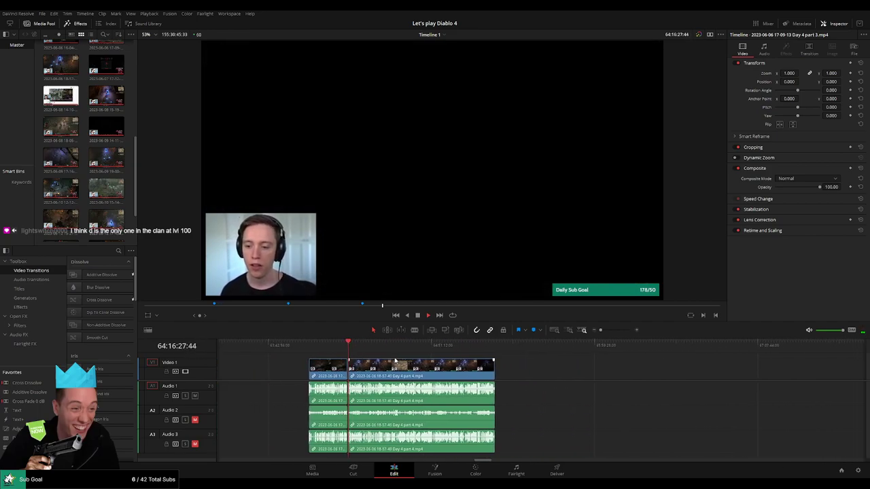
pyautogui.hscroll(1, 395, 361)
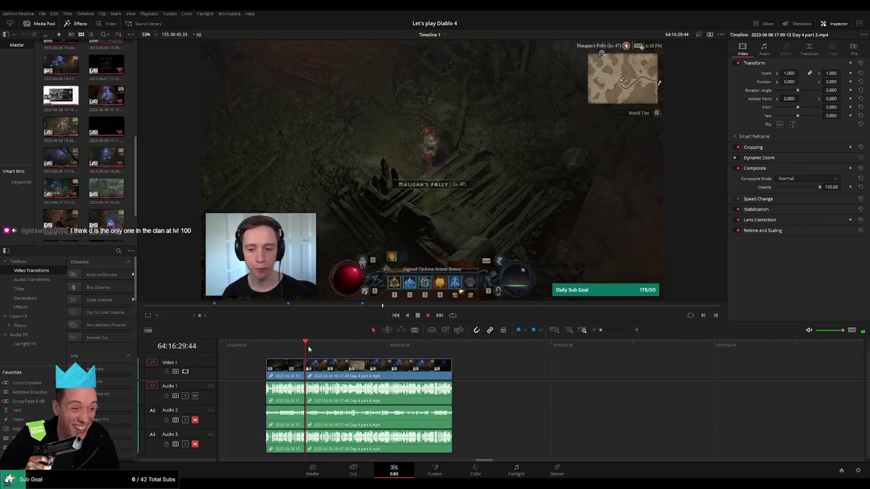
pyautogui.moveTo(308, 349); pyautogui.dragTo(392, 356)
pyautogui.scroll(5, 393, 358)
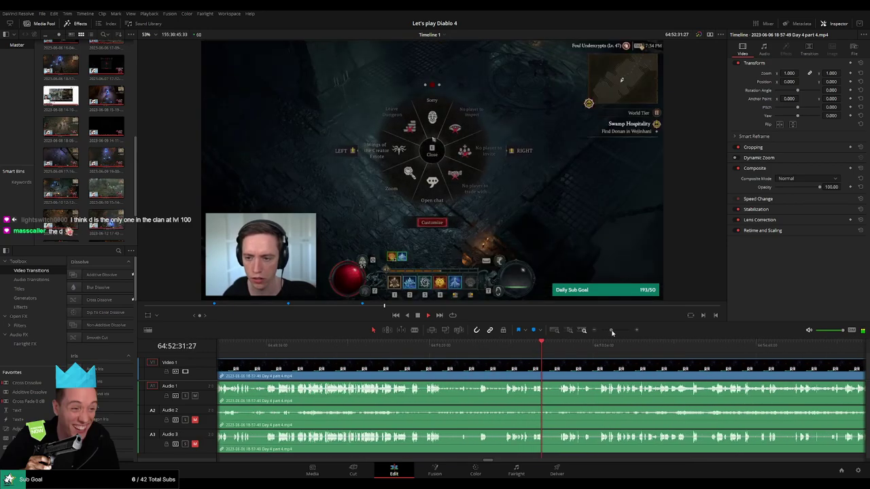
pyautogui.click(357, 352)
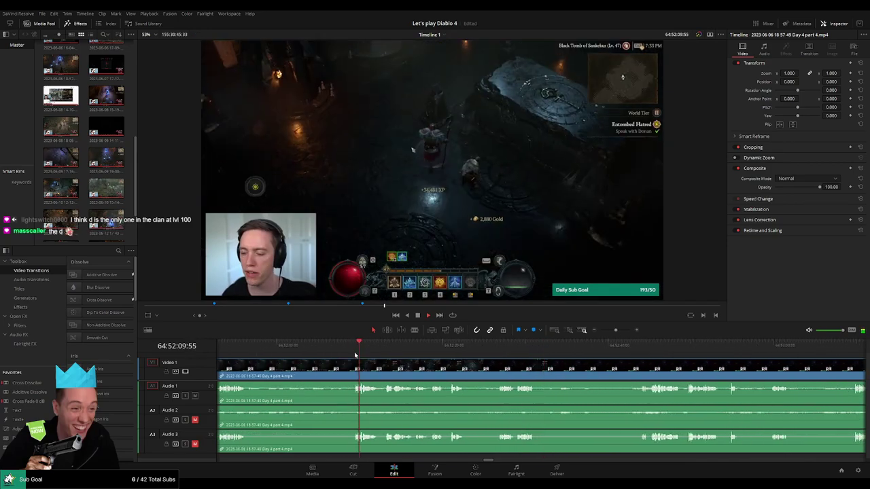
pyautogui.click(496, 351)
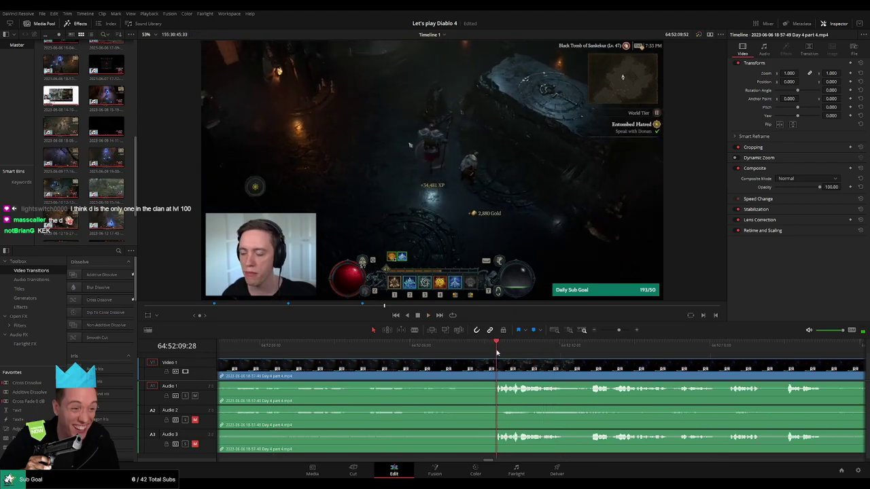
pyautogui.click(472, 352)
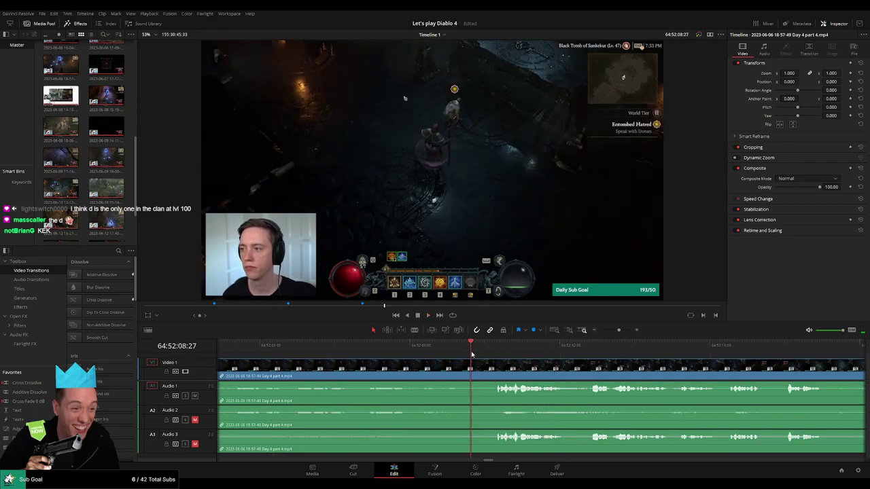
pyautogui.moveTo(472, 353); pyautogui.dragTo(473, 354)
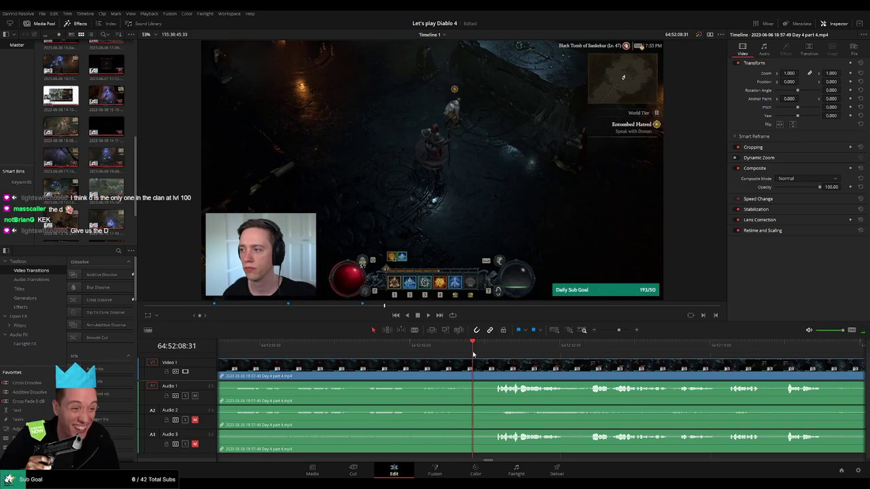
pyautogui.hotkey('ctrl', 'b')
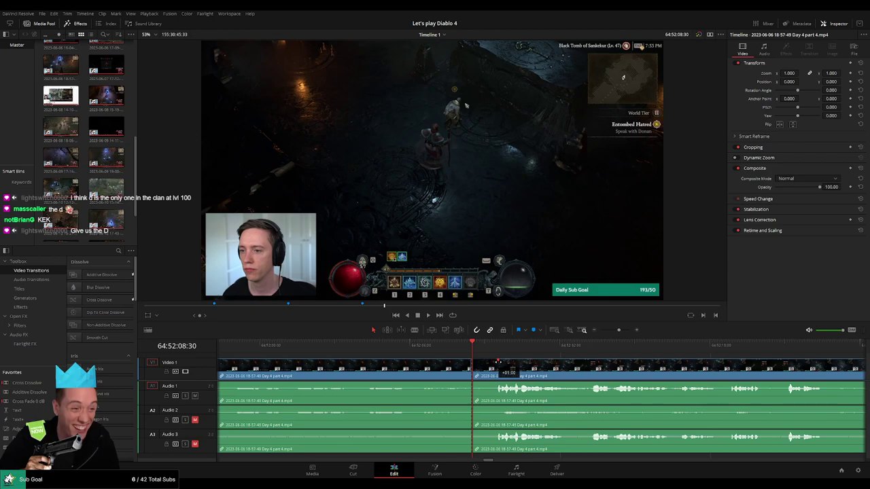
# Add fade-outs and fade-ins of about one second on the video and all three audio tracks at the 64:52:08:30 cut.
pyautogui.moveTo(498, 362); pyautogui.dragTo(498, 362)
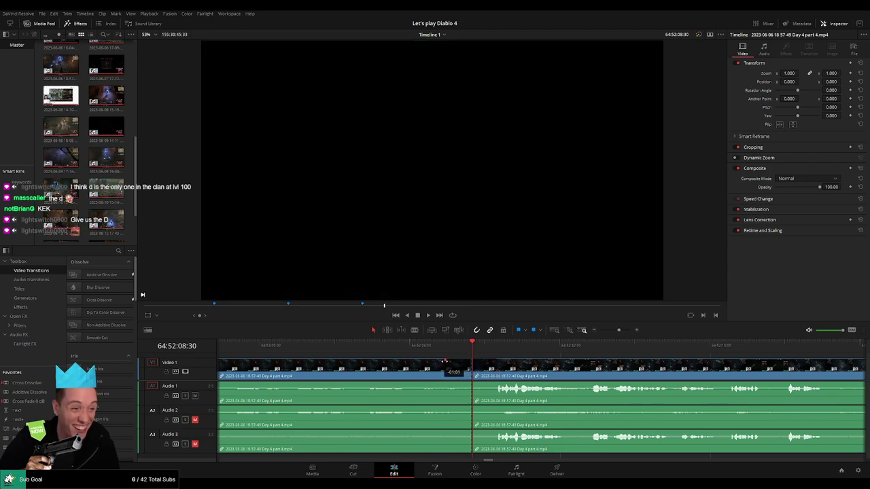
pyautogui.moveTo(469, 384); pyautogui.dragTo(442, 385)
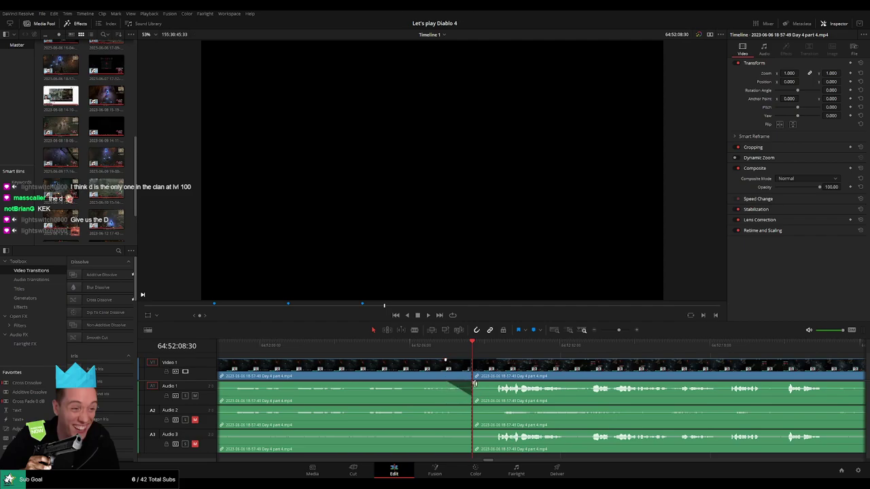
pyautogui.moveTo(475, 383); pyautogui.dragTo(494, 384)
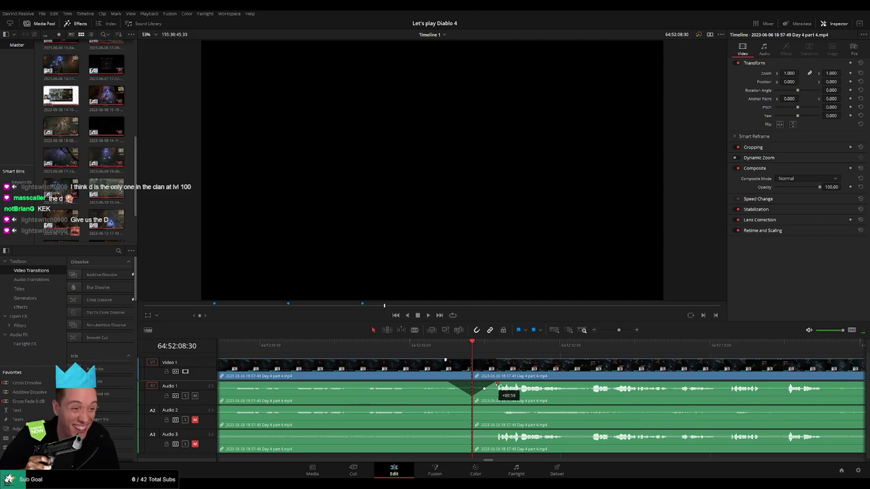
pyautogui.press('space')
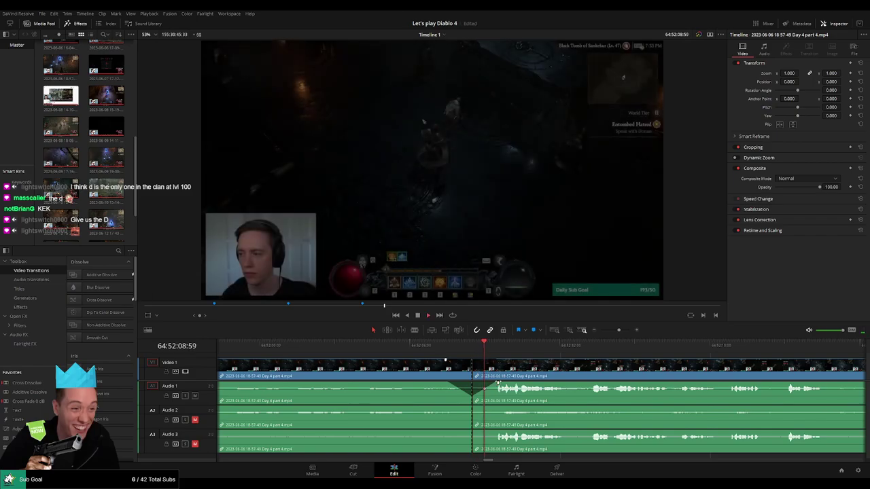
pyautogui.moveTo(469, 407); pyautogui.dragTo(482, 433)
pyautogui.press('space')
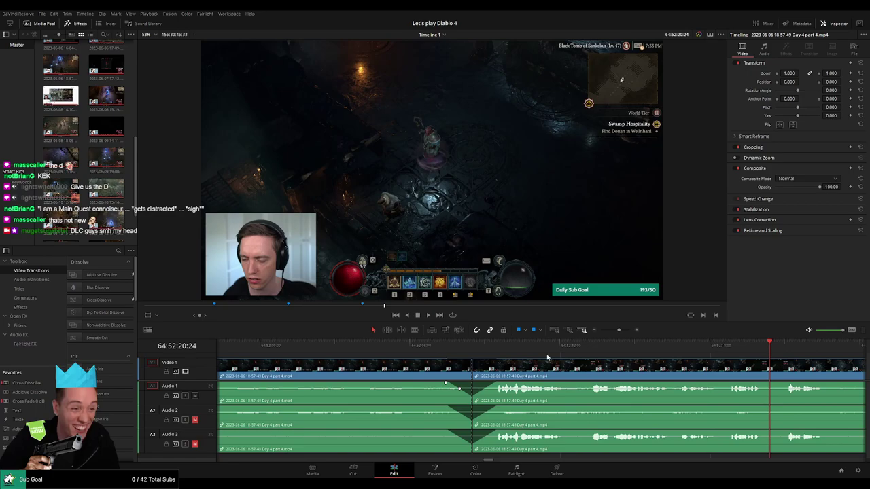
# Move the Day 4 part 4 remainder further along the timeline, leaving a gap after the episode that ends at 64:52:08:30.
pyautogui.moveTo(620, 333); pyautogui.dragTo(595, 333)
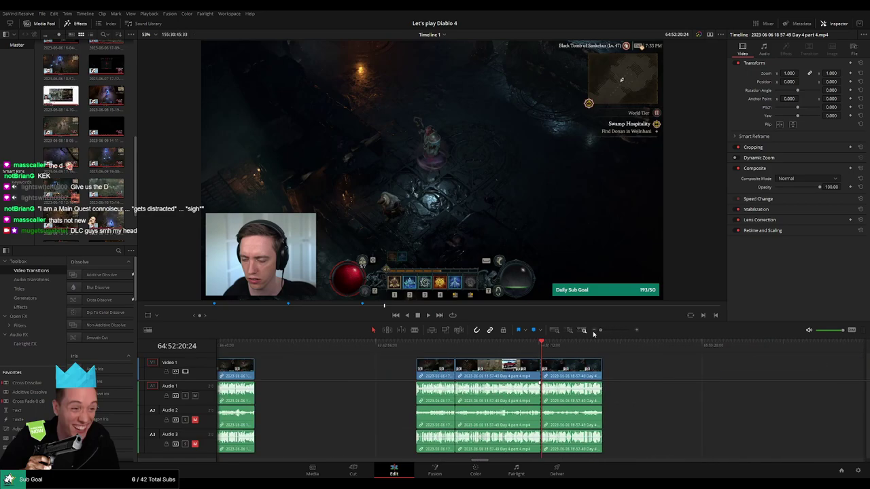
pyautogui.hscroll(3, 505, 361)
pyautogui.click(443, 346)
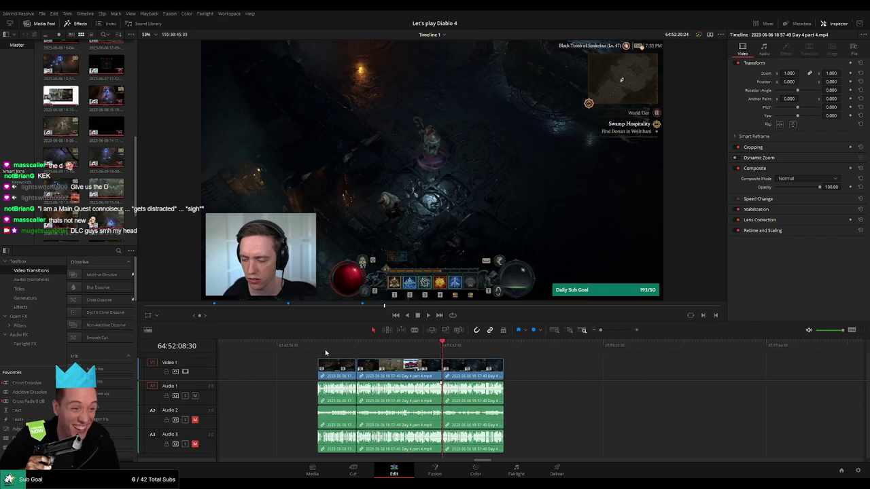
pyautogui.click(318, 349)
pyautogui.click(443, 350)
pyautogui.hscroll(4, 451, 372)
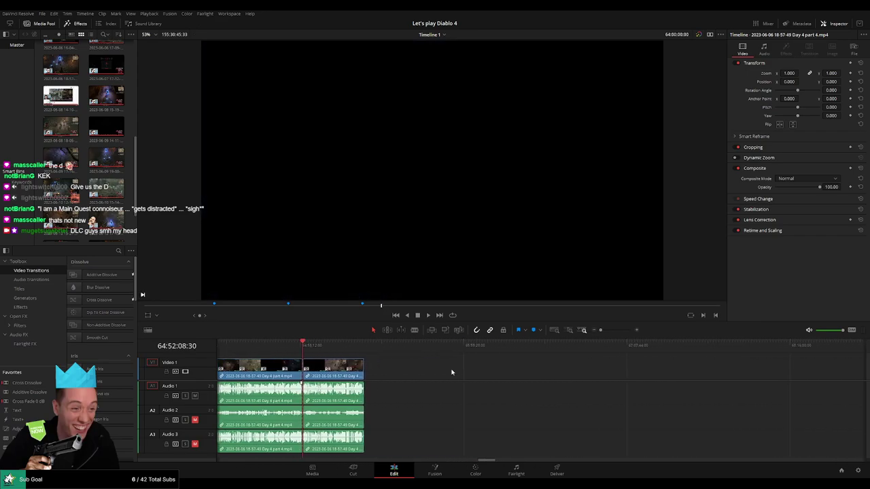
pyautogui.hscroll(2, 452, 372)
pyautogui.moveTo(254, 373); pyautogui.dragTo(607, 380)
pyautogui.click(367, 369)
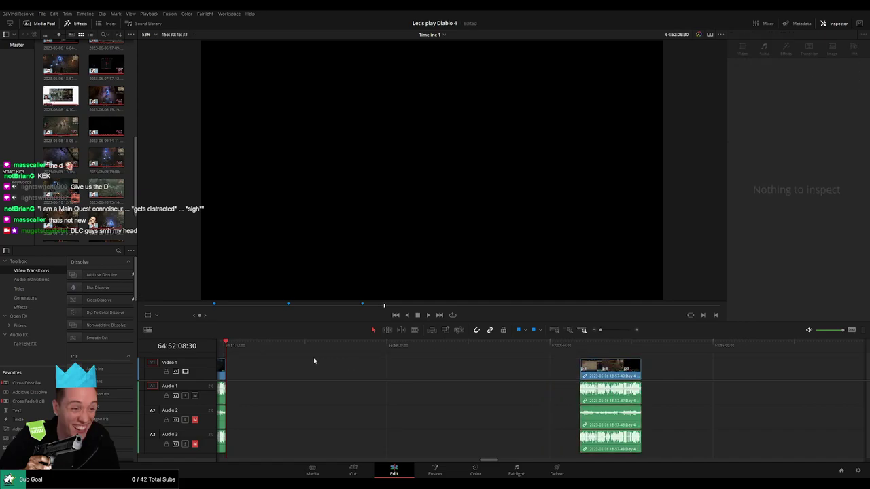
# Move the Day 4 part 4 remainder so that its episode starts at timecode 66:00:00:00.
pyautogui.moveTo(246, 362); pyautogui.dragTo(388, 362)
pyautogui.scroll(4, 521, 373)
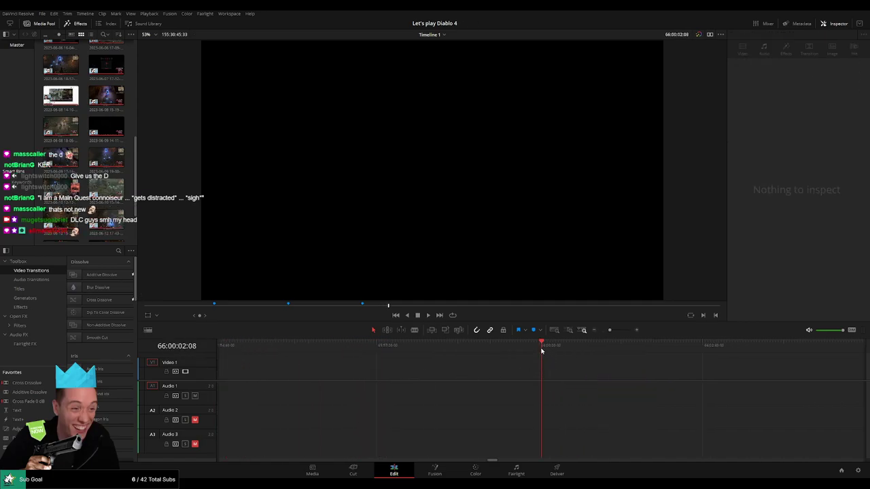
pyautogui.moveTo(541, 351); pyautogui.dragTo(540, 351)
pyautogui.moveTo(604, 330); pyautogui.dragTo(600, 330)
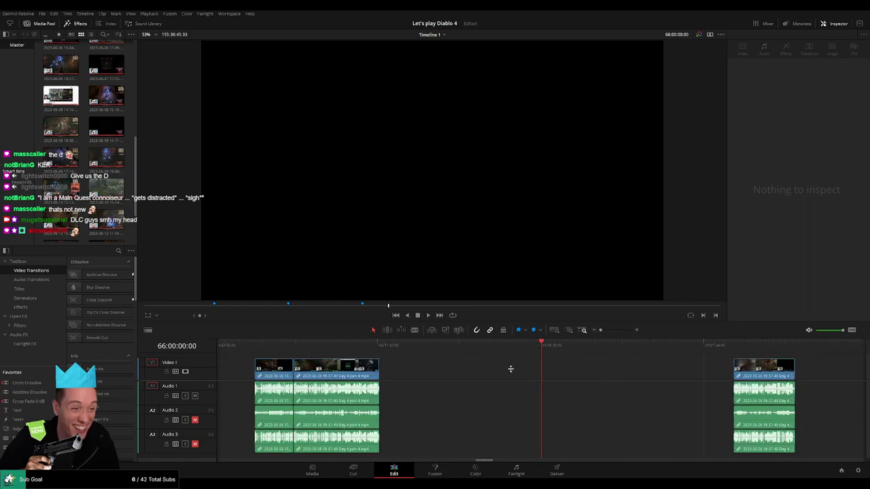
pyautogui.hscroll(4, 510, 369)
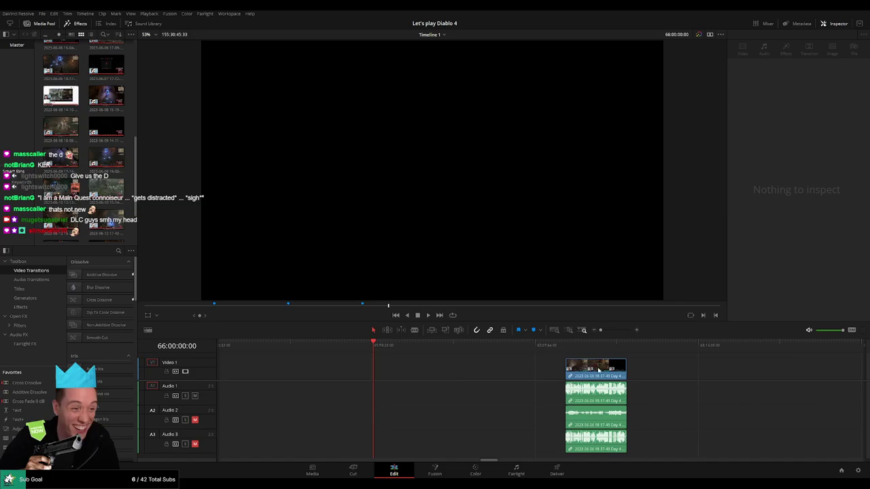
pyautogui.moveTo(598, 371); pyautogui.dragTo(406, 367)
pyautogui.click(475, 368)
# Bring the Day 5 clip back along the timeline so it directly follows the Day 4 part 4 remainder.
pyautogui.hscroll(6, 475, 367)
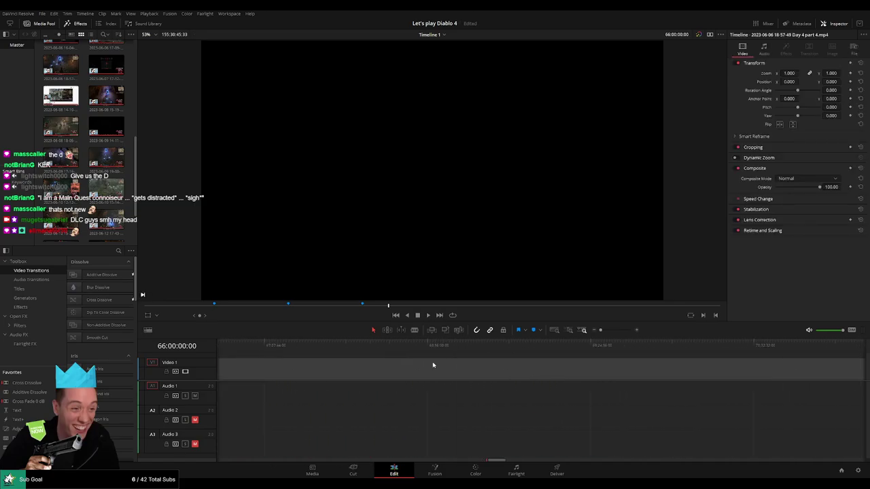
pyautogui.hscroll(8, 476, 368)
pyautogui.moveTo(733, 368); pyautogui.dragTo(340, 369)
pyautogui.hscroll(-8, 342, 367)
pyautogui.moveTo(681, 369); pyautogui.dragTo(351, 370)
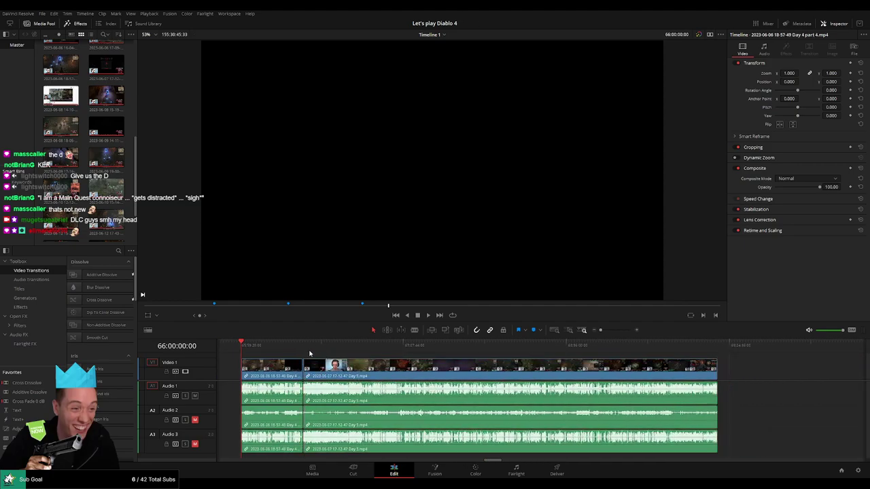
# Add crossfade transitions on the video and all audio tracks where Day 4 part 4 meets Day 5, and play the join.
pyautogui.press('space')
pyautogui.moveTo(248, 350); pyautogui.dragTo(302, 349)
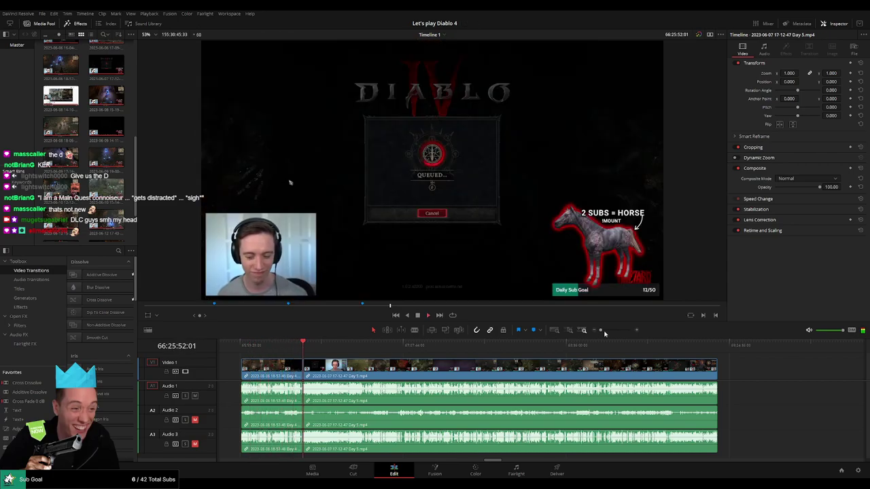
pyautogui.moveTo(602, 331); pyautogui.dragTo(619, 331)
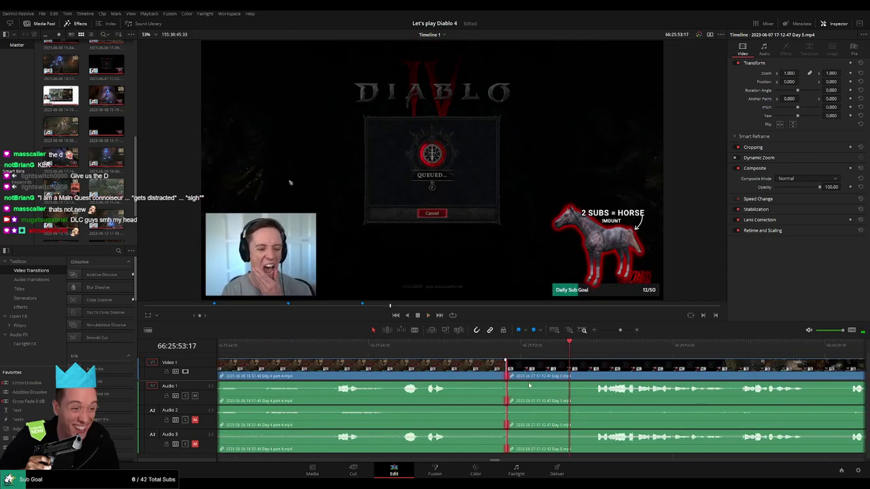
pyautogui.hotkey('ctrl', 't')
pyautogui.click(459, 287)
pyautogui.click(435, 346)
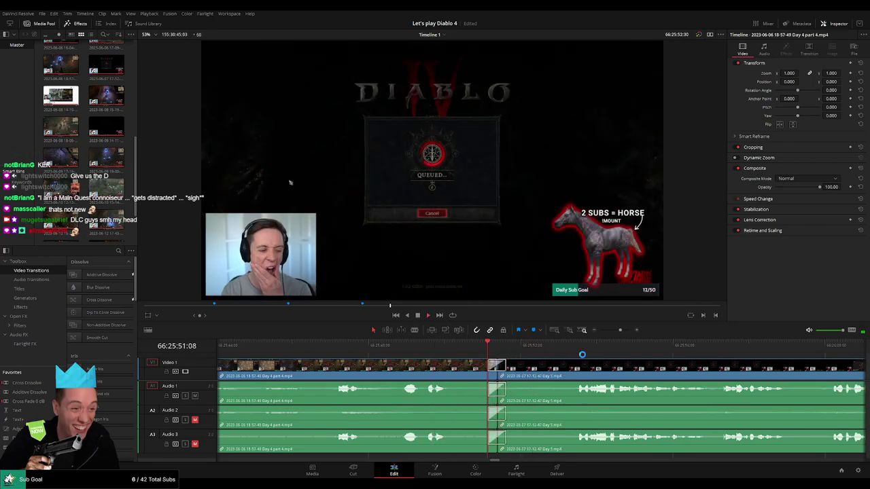
# Go to about 52 minutes into the episode that starts at 66:00:00:00, inside the Day 5 clip.
pyautogui.moveTo(620, 331); pyautogui.dragTo(407, 354)
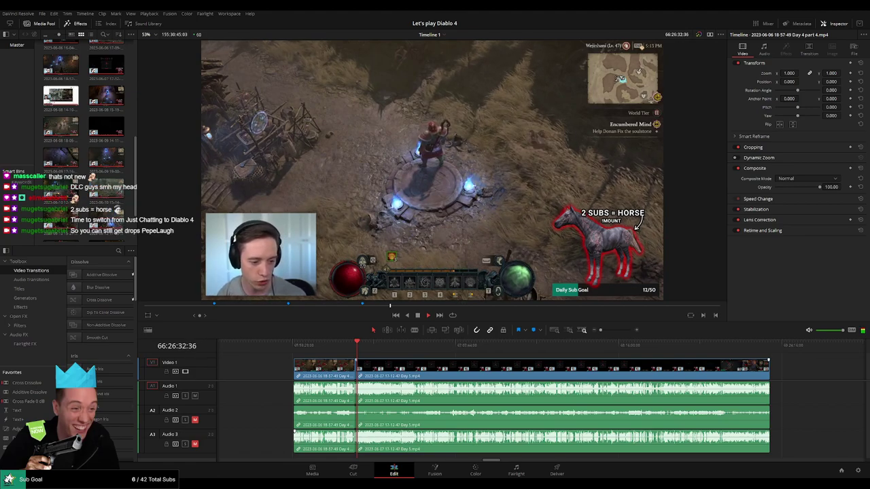
pyautogui.moveTo(384, 358); pyautogui.dragTo(362, 356)
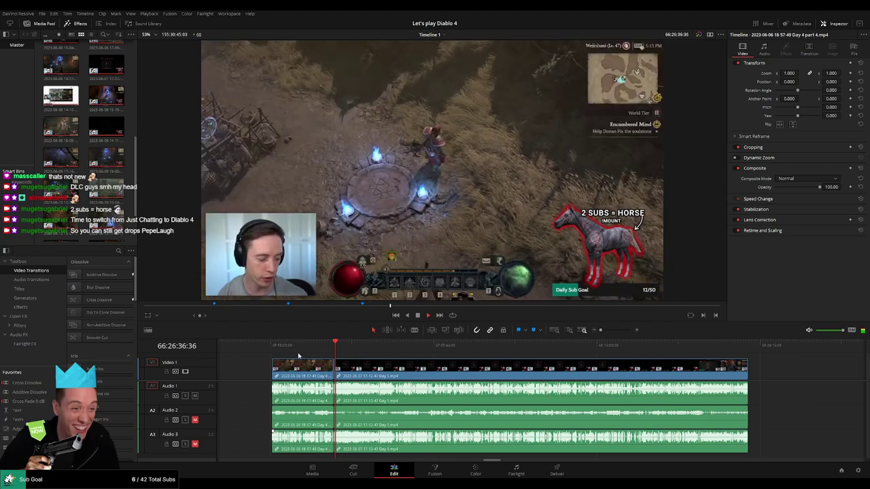
pyautogui.click(273, 347)
pyautogui.click(332, 348)
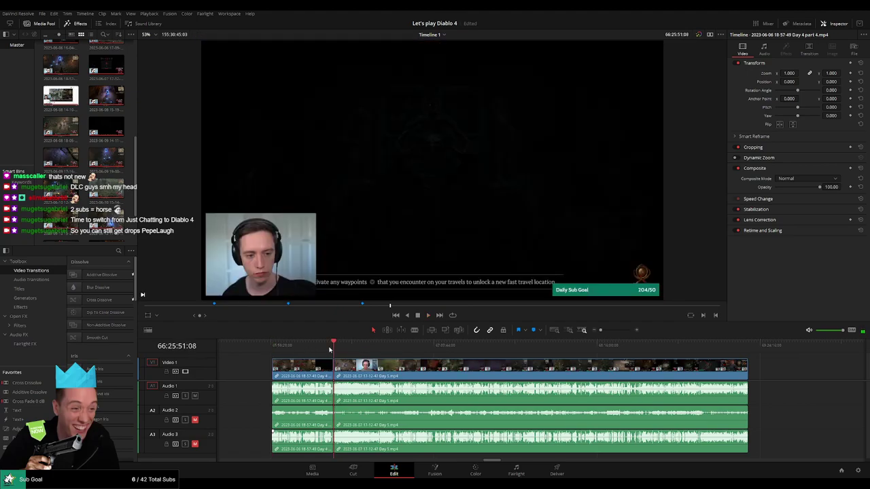
pyautogui.moveTo(341, 350); pyautogui.dragTo(397, 353)
pyautogui.scroll(4, 433, 378)
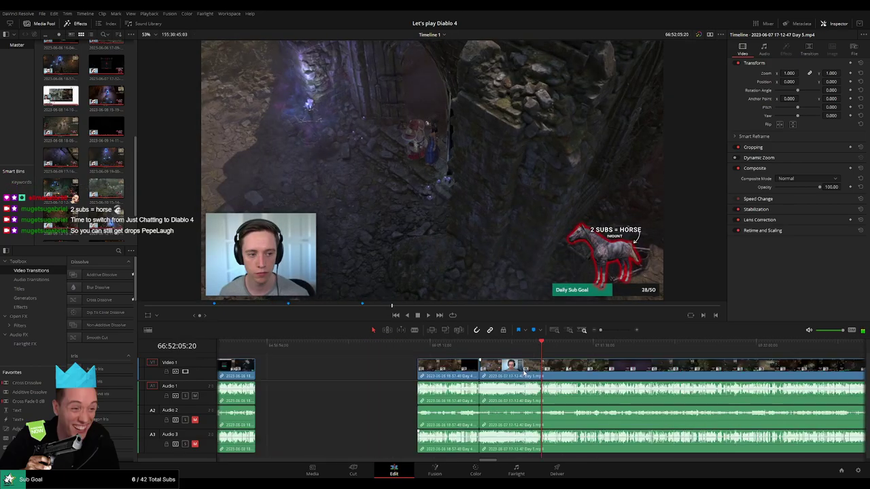
# Find a pause in the speech for the episode break and split the Day 5 clip on all tracks at 66:52:15:30.
pyautogui.click(426, 348)
pyautogui.press('space')
pyautogui.hscroll(2, 412, 350)
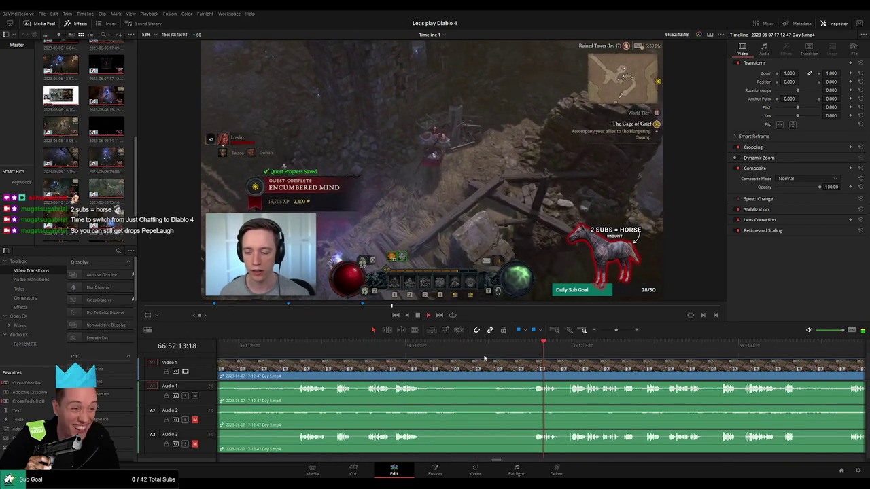
pyautogui.scroll(1, 520, 359)
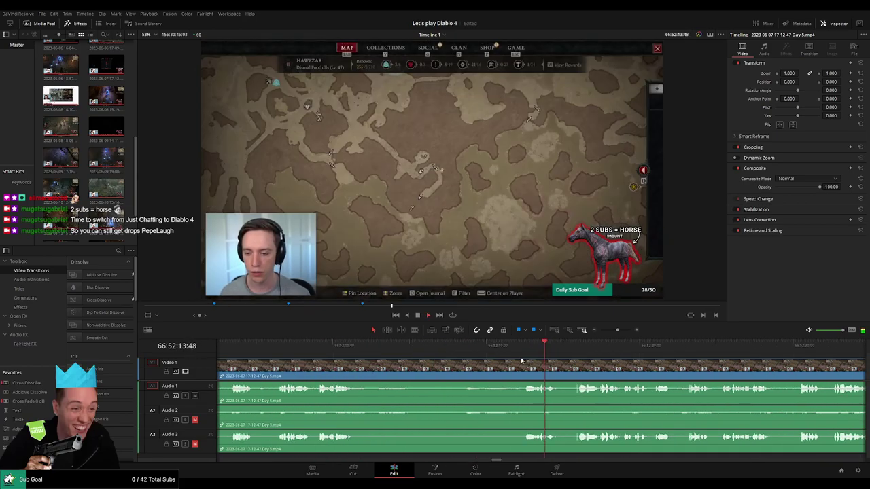
pyautogui.hscroll(2, 469, 358)
pyautogui.click(467, 350)
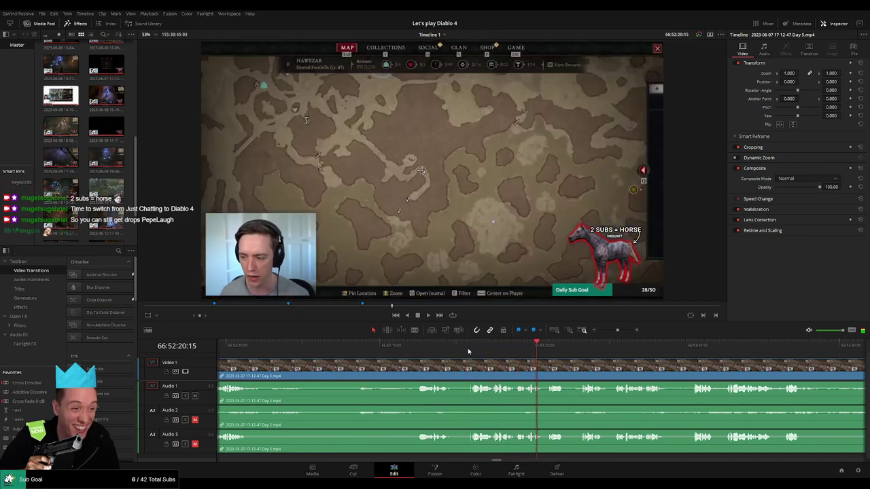
pyautogui.press('space')
pyautogui.moveTo(617, 330); pyautogui.dragTo(623, 331)
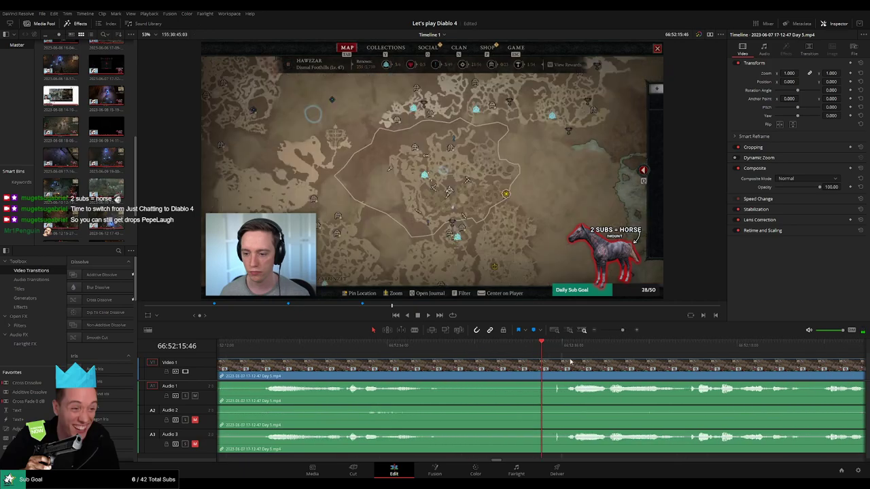
pyautogui.click(566, 353)
pyautogui.moveTo(566, 354); pyautogui.dragTo(517, 358)
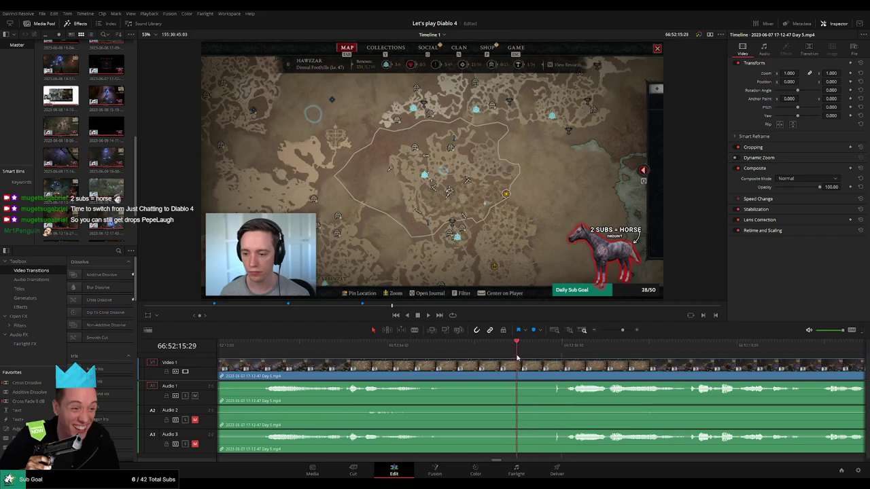
pyautogui.click(521, 371)
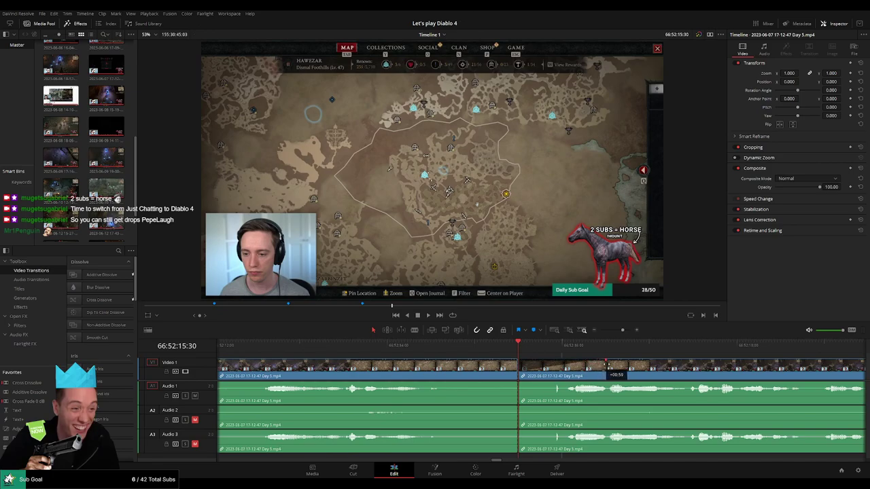
# Add fade-outs and fade-ins of about one second on the video and all three audio tracks at the 66:52:15:30 cut.
pyautogui.moveTo(582, 367); pyautogui.dragTo(426, 364)
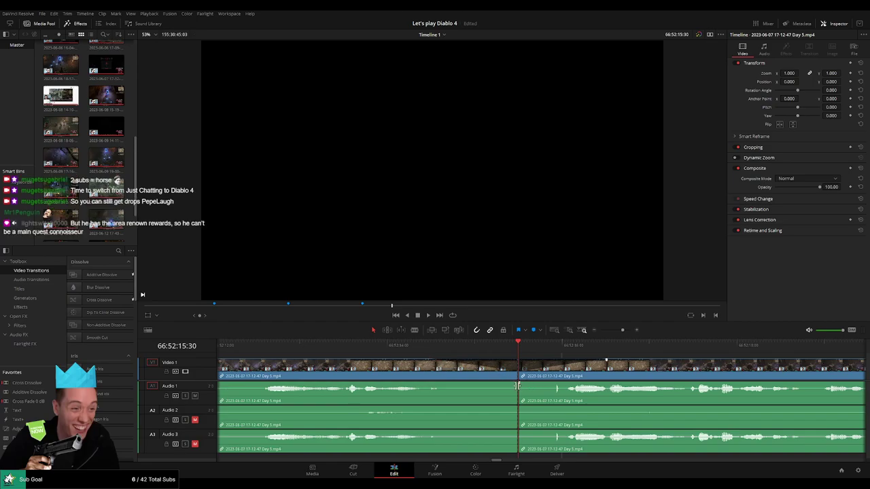
pyautogui.moveTo(517, 385); pyautogui.dragTo(433, 383)
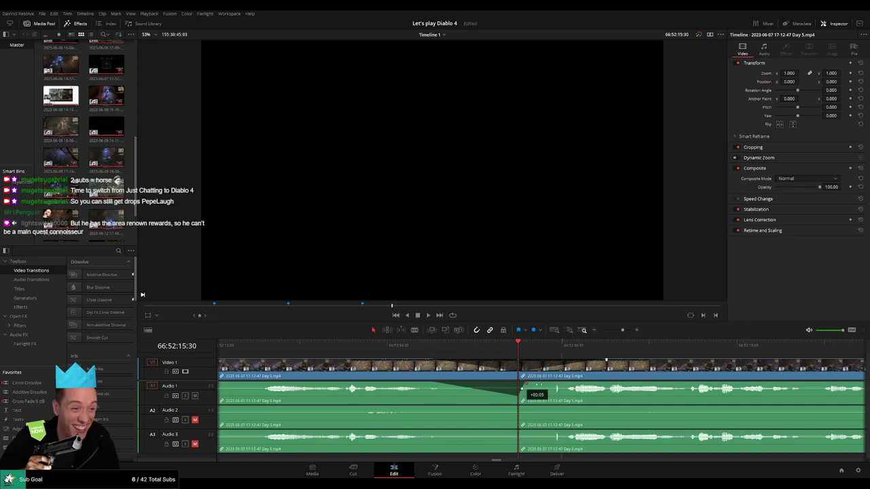
pyautogui.moveTo(526, 386); pyautogui.dragTo(599, 385)
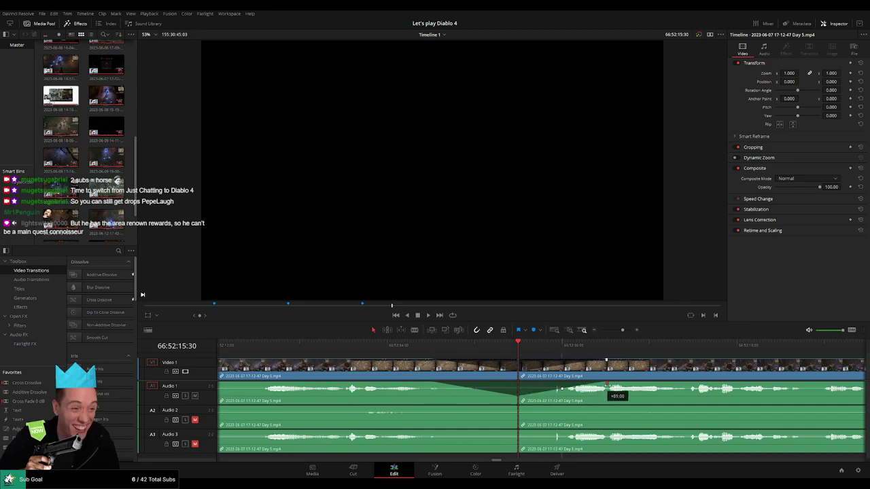
pyautogui.moveTo(518, 406); pyautogui.dragTo(439, 408)
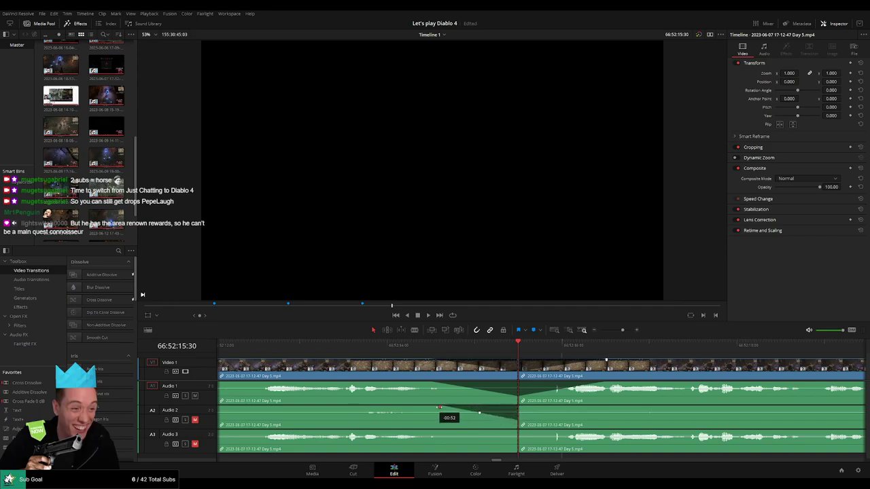
pyautogui.moveTo(515, 406); pyautogui.dragTo(604, 408)
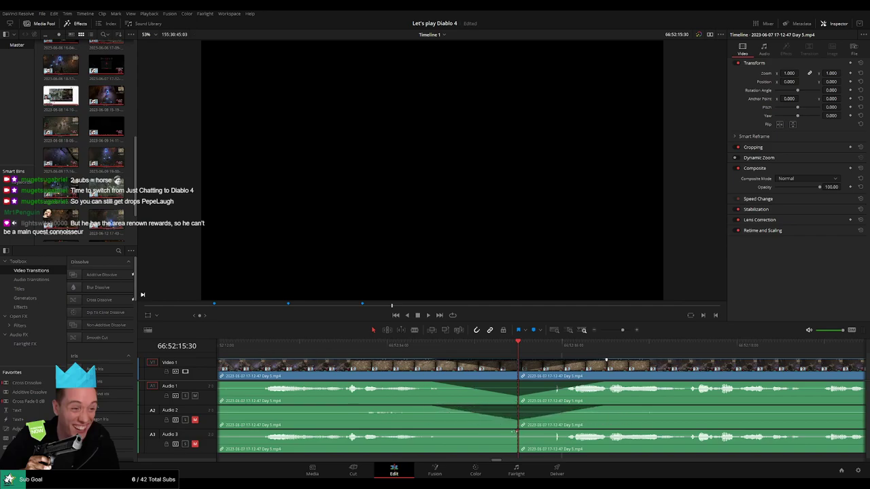
pyautogui.moveTo(513, 432); pyautogui.dragTo(435, 433)
pyautogui.moveTo(522, 431); pyautogui.dragTo(616, 432)
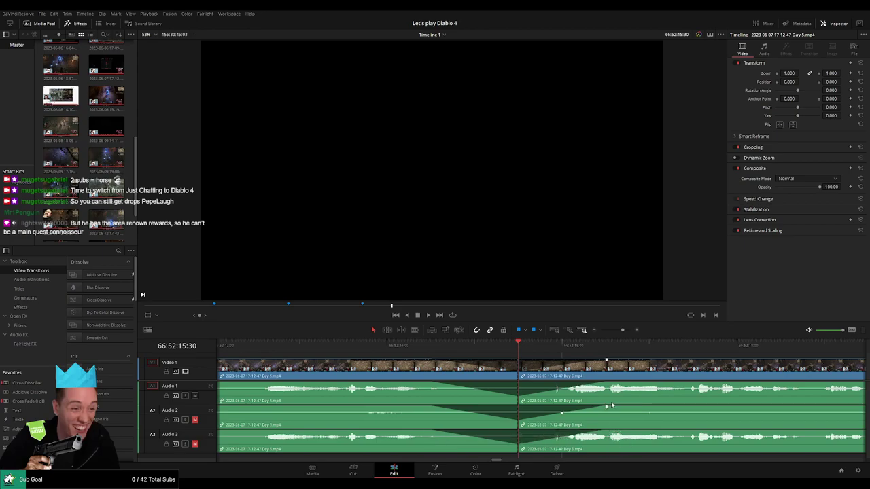
# Move the Day 5 remainder further along the timeline, leaving a gap after the episode that ends at 66:52:15:30.
pyautogui.moveTo(622, 330); pyautogui.dragTo(460, 360)
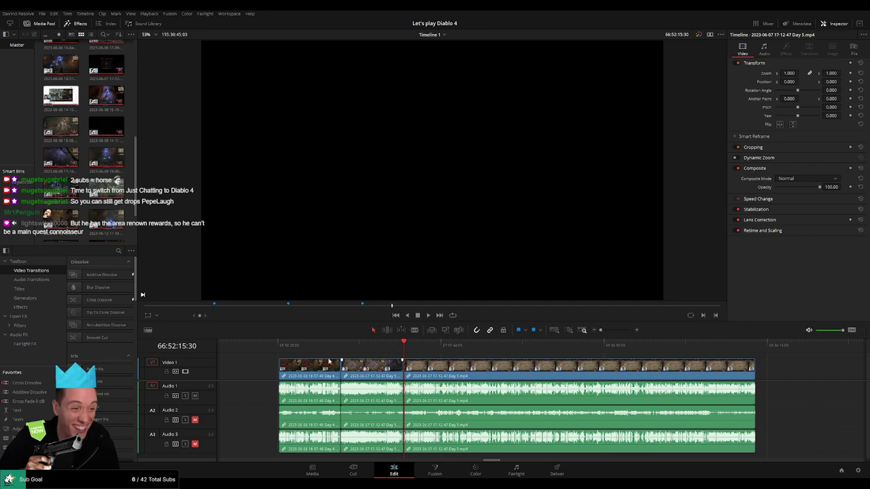
pyautogui.click(406, 352)
pyautogui.moveTo(547, 372); pyautogui.dragTo(639, 375)
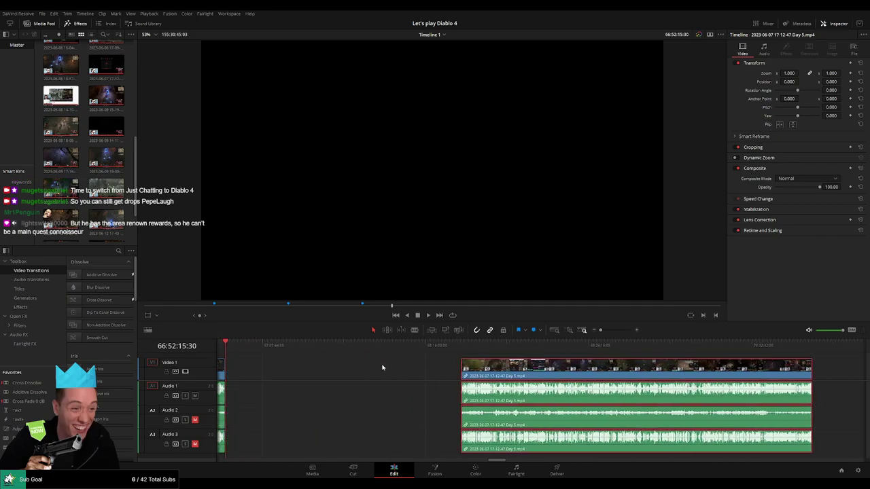
pyautogui.click(367, 367)
# Place the playhead at 68:00:00:00 and move the Day 5 remainder so the new episode starts there.
pyautogui.moveTo(344, 368); pyautogui.dragTo(437, 371)
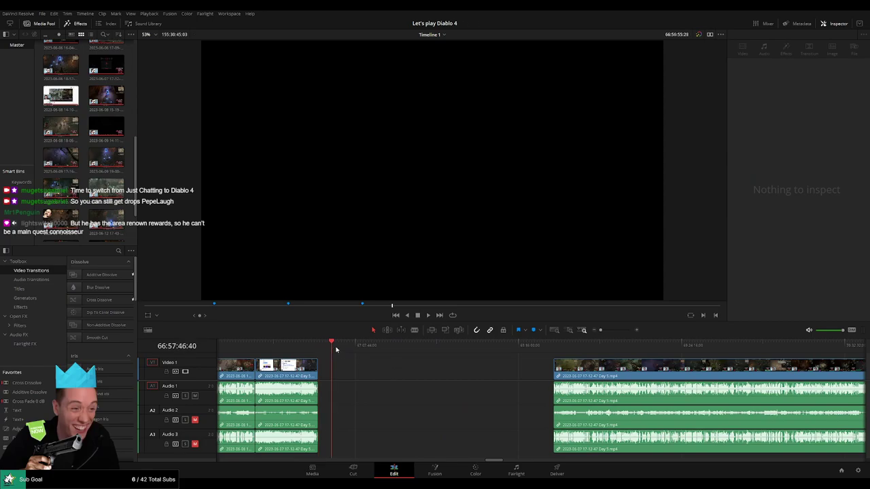
pyautogui.moveTo(336, 349); pyautogui.dragTo(481, 363)
pyautogui.moveTo(476, 369); pyautogui.dragTo(536, 375)
pyautogui.scroll(5, 551, 369)
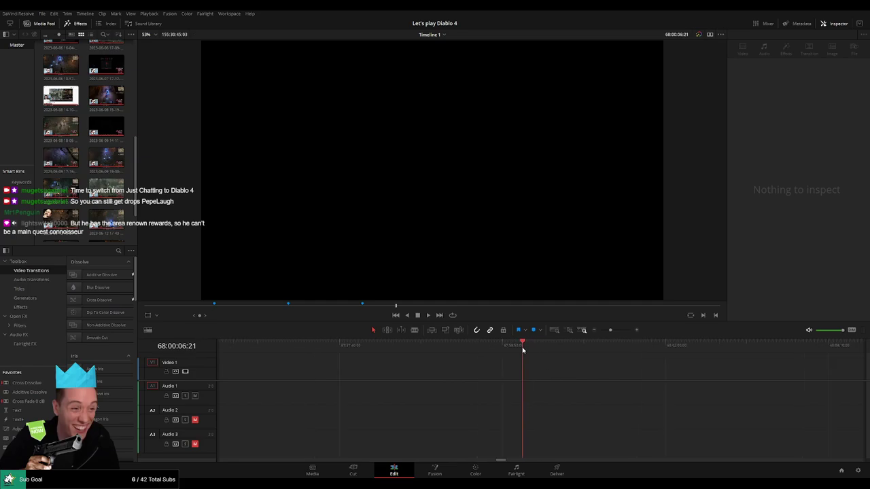
pyautogui.moveTo(516, 349); pyautogui.dragTo(514, 345)
pyautogui.moveTo(610, 331); pyautogui.dragTo(600, 331)
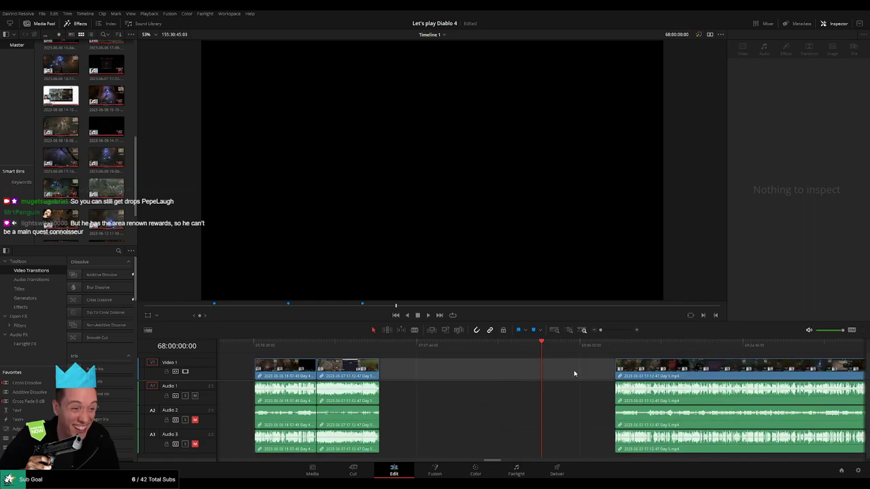
pyautogui.hscroll(3, 576, 371)
pyautogui.moveTo(466, 367); pyautogui.dragTo(392, 367)
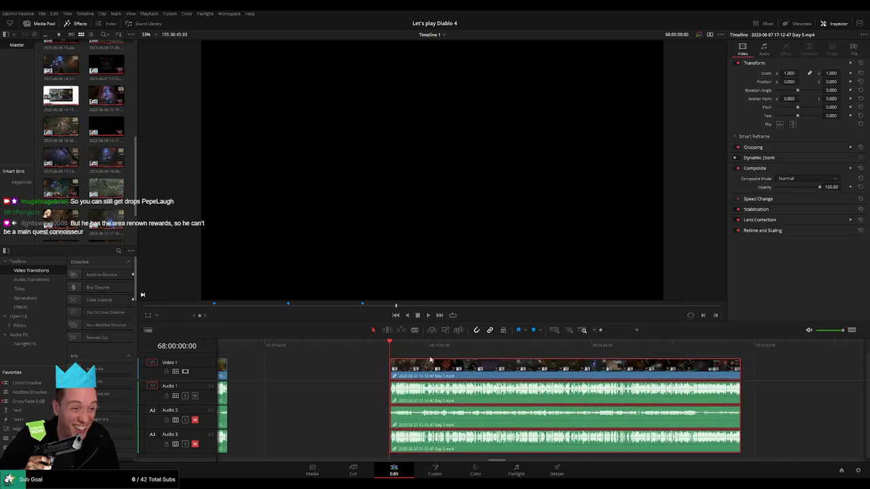
# Find a pause in the speech for the next episode break and split the Day 5 clip on all tracks at 68:52:54:00.
pyautogui.press('space')
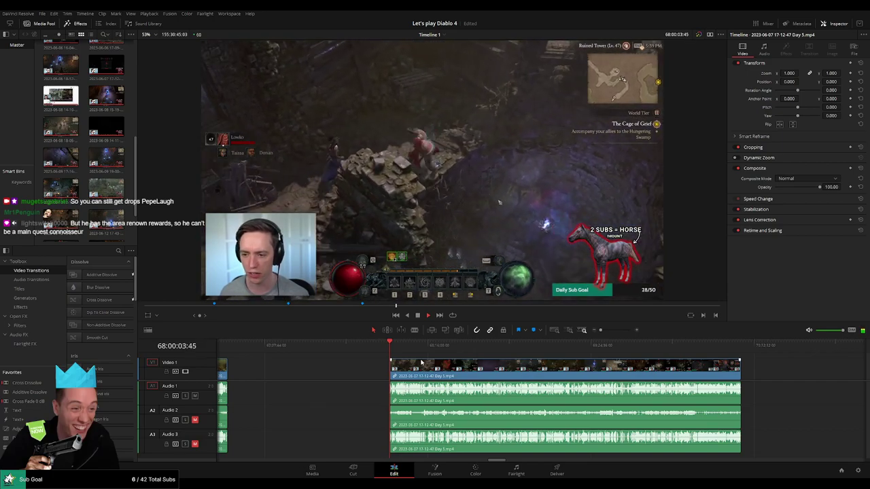
pyautogui.hscroll(3, 316, 362)
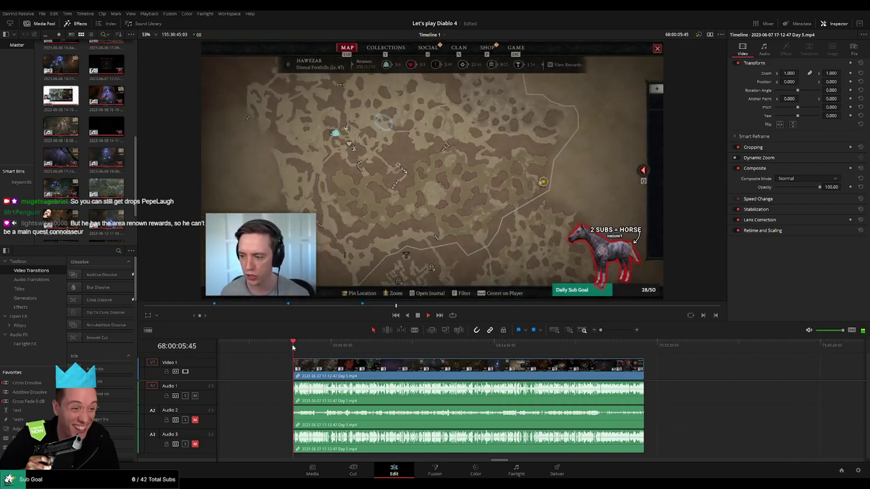
pyautogui.moveTo(298, 349); pyautogui.dragTo(415, 359)
pyautogui.press('space')
pyautogui.scroll(3, 498, 371)
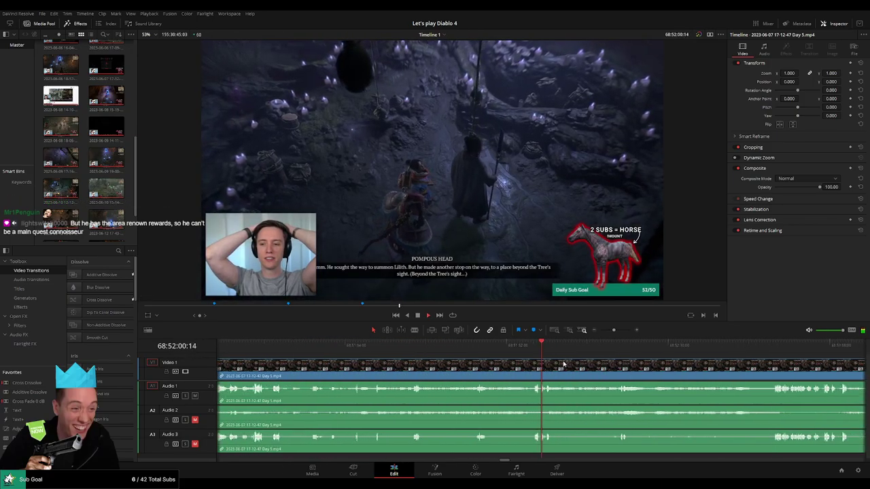
pyautogui.moveTo(555, 362); pyautogui.dragTo(404, 348)
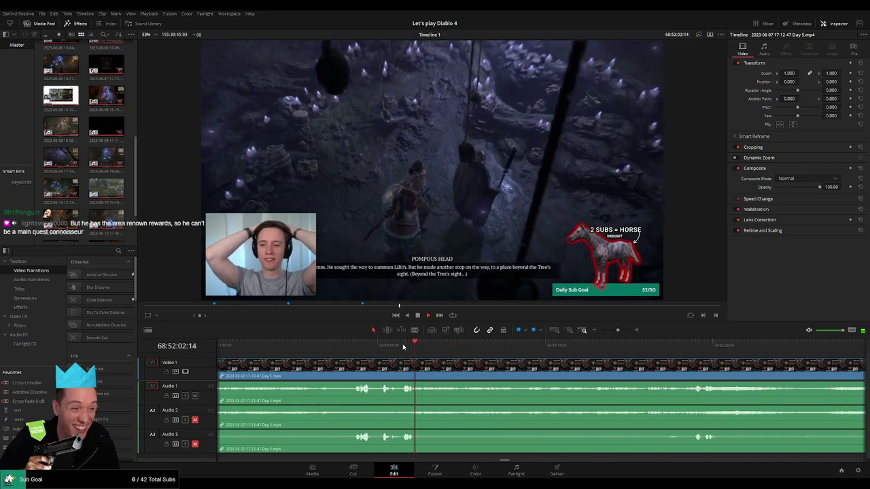
pyautogui.moveTo(657, 353); pyautogui.dragTo(463, 354)
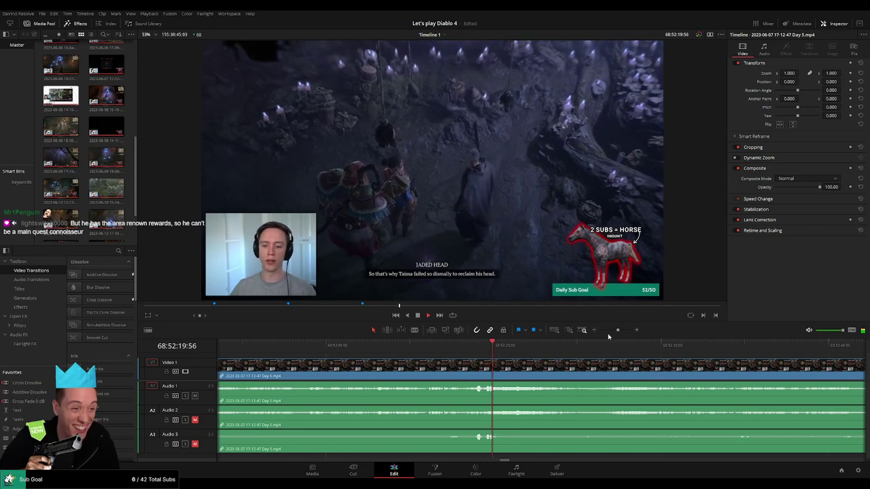
pyautogui.moveTo(618, 330); pyautogui.dragTo(489, 357)
pyautogui.click(530, 350)
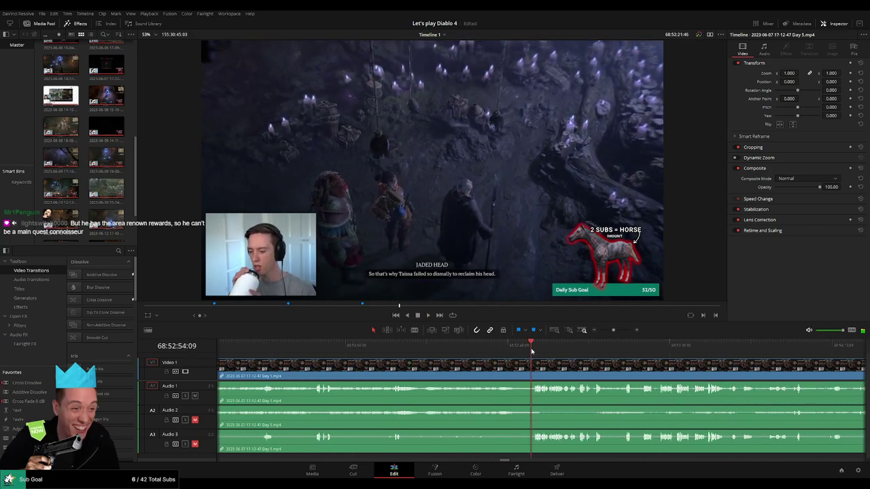
pyautogui.scroll(1, 525, 358)
pyautogui.scroll(1, 525, 358)
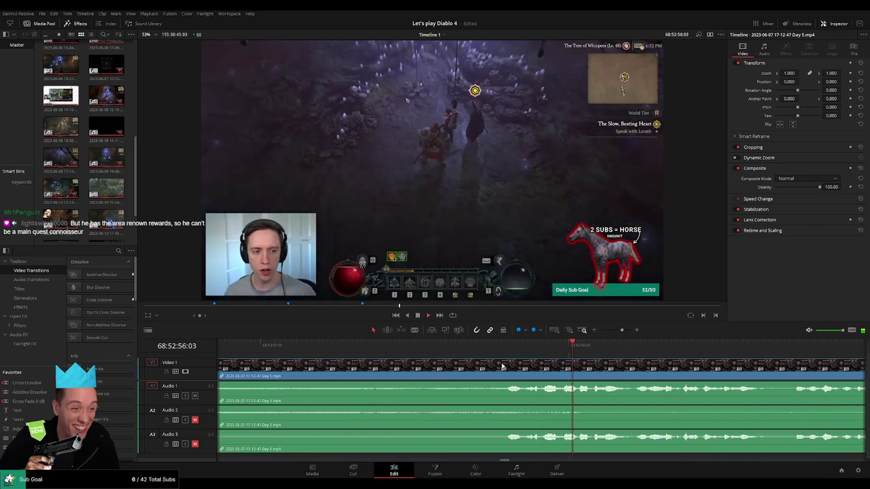
pyautogui.click(507, 351)
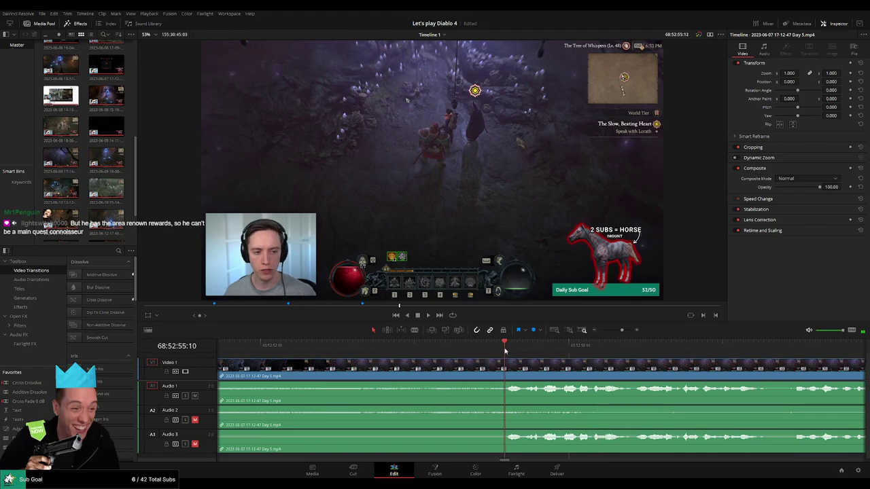
pyautogui.moveTo(507, 351); pyautogui.dragTo(481, 364)
pyautogui.hotkey('ctrl', 'b')
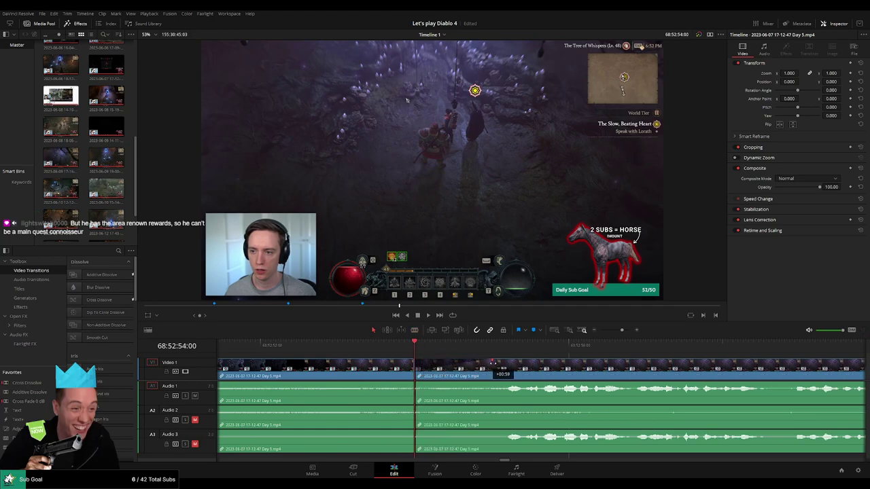
# Add fade-outs and fade-ins of about one second on the video and all three audio tracks at the 68:52:54:00 cut.
pyautogui.moveTo(417, 360); pyautogui.dragTo(349, 362)
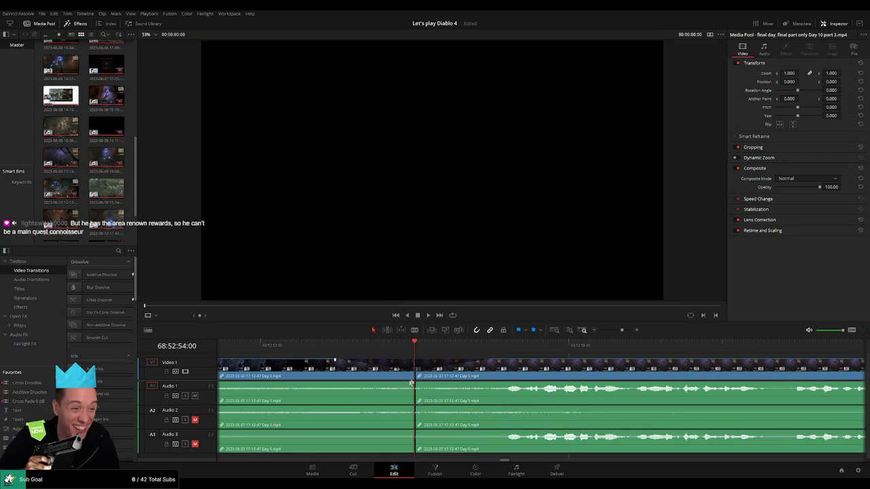
pyautogui.moveTo(411, 384); pyautogui.dragTo(335, 381)
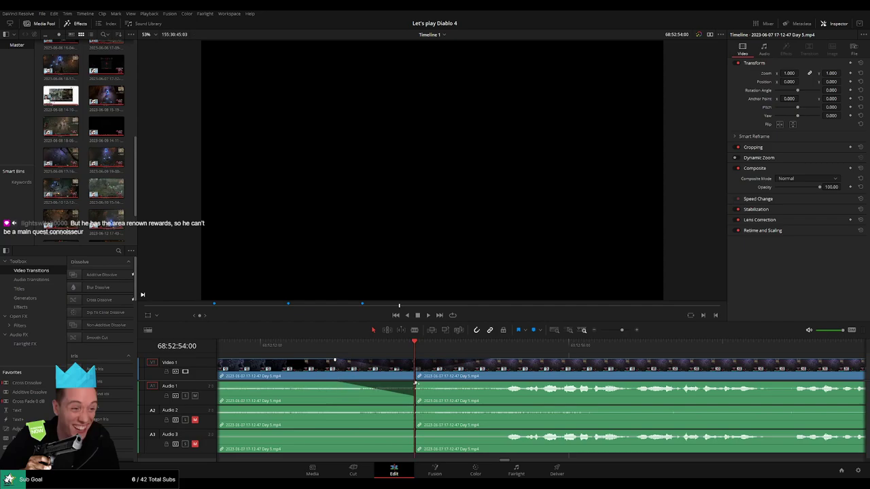
pyautogui.moveTo(419, 385); pyautogui.dragTo(491, 385)
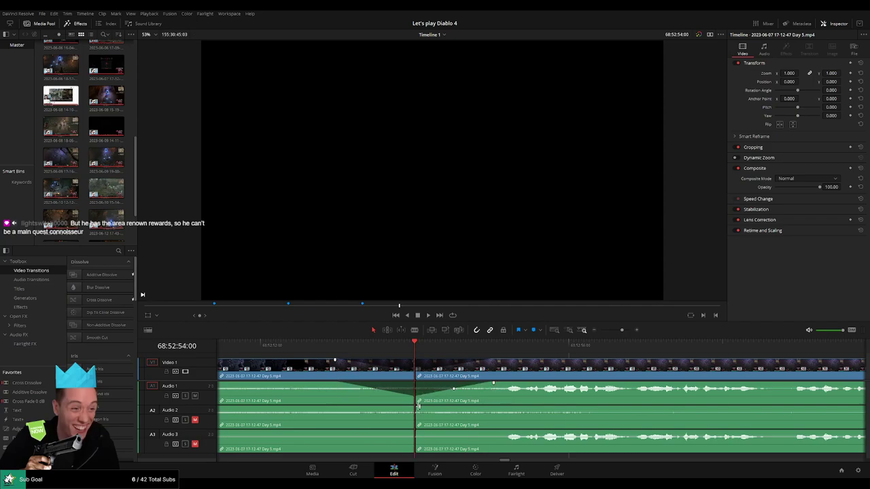
pyautogui.moveTo(414, 407); pyautogui.dragTo(341, 408)
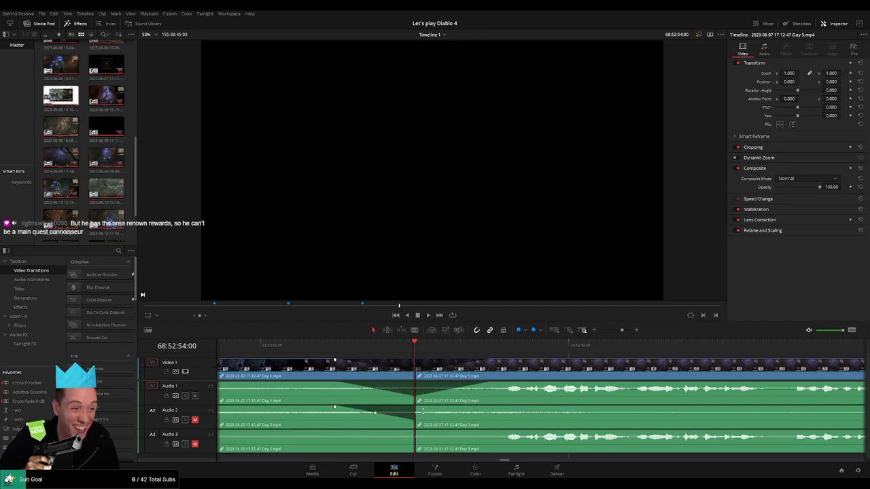
pyautogui.moveTo(416, 407); pyautogui.dragTo(500, 410)
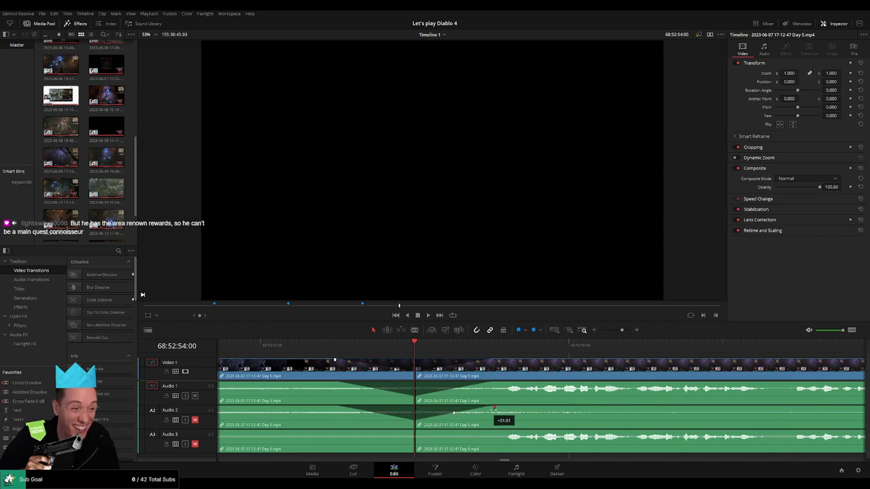
pyautogui.moveTo(412, 432); pyautogui.dragTo(342, 433)
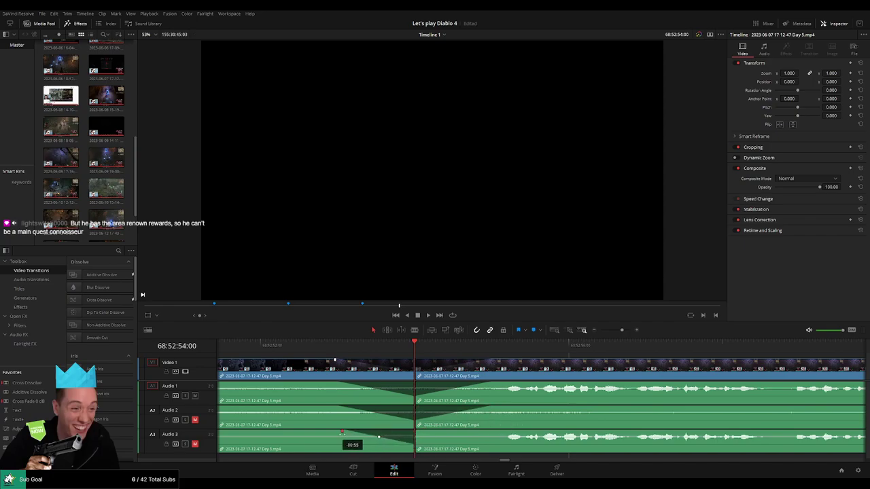
pyautogui.moveTo(413, 433); pyautogui.dragTo(492, 432)
# Move the Day 5 remainder further along the timeline, leaving a gap after the episode that ends at 68:52:54:00.
pyautogui.moveTo(618, 333); pyautogui.dragTo(582, 332)
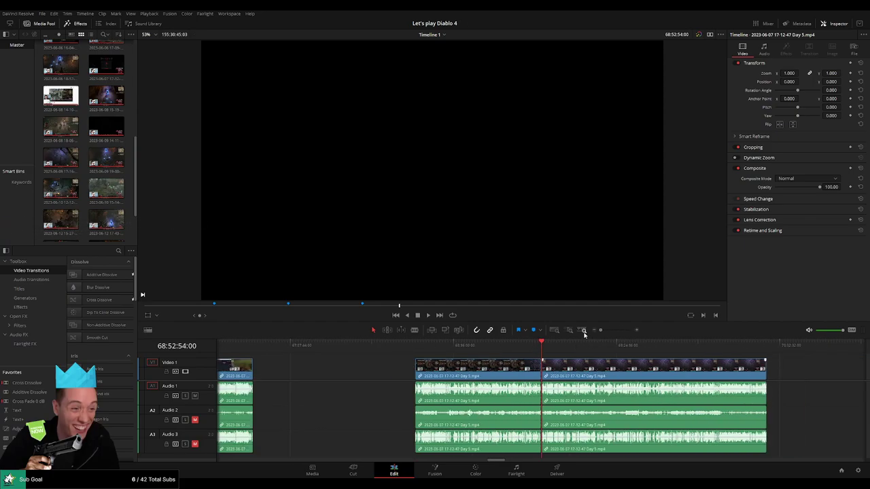
pyautogui.click(283, 347)
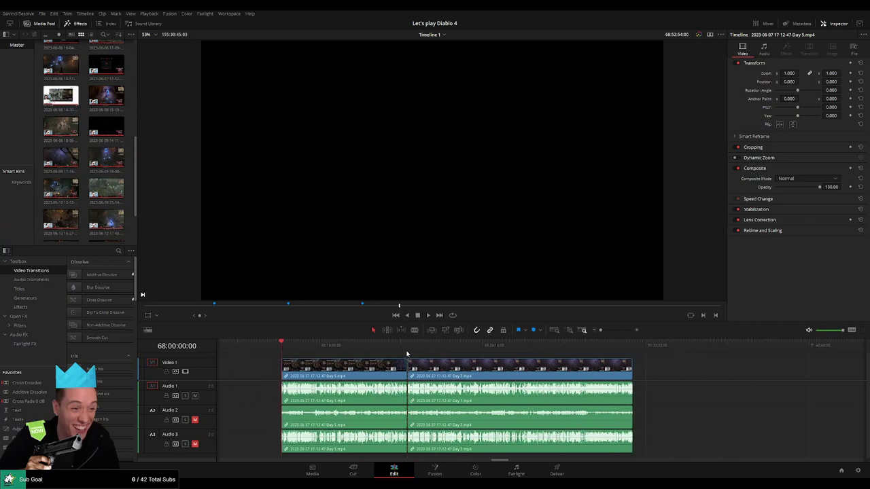
pyautogui.click(407, 347)
pyautogui.hscroll(5, 365, 366)
pyautogui.moveTo(360, 367); pyautogui.dragTo(583, 369)
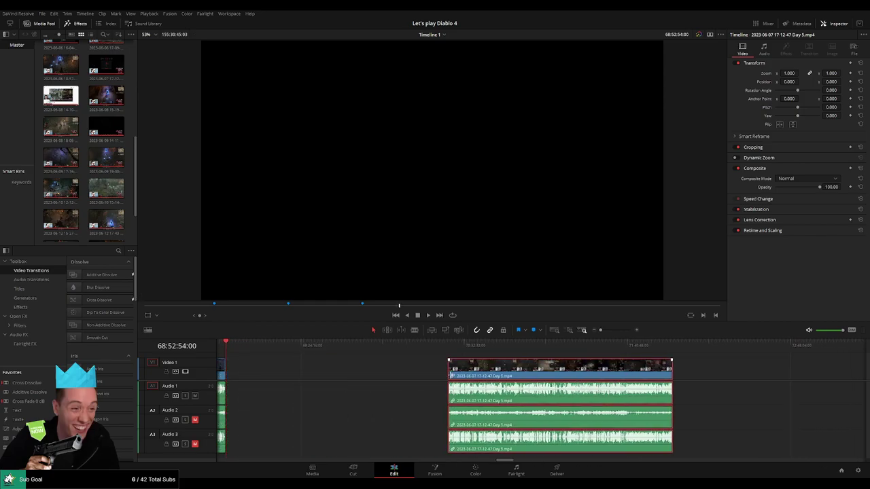
pyautogui.click(339, 375)
pyautogui.hscroll(-3, 415, 374)
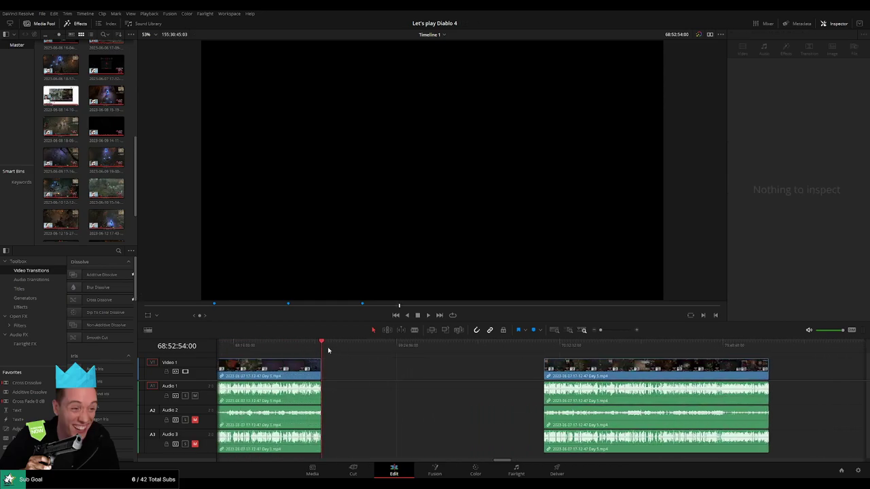
# Place the playhead at 70:00:00:00 and move the Day 5 remainder so the new episode starts there.
pyautogui.moveTo(325, 350); pyautogui.dragTo(408, 356)
pyautogui.moveTo(322, 348); pyautogui.dragTo(465, 365)
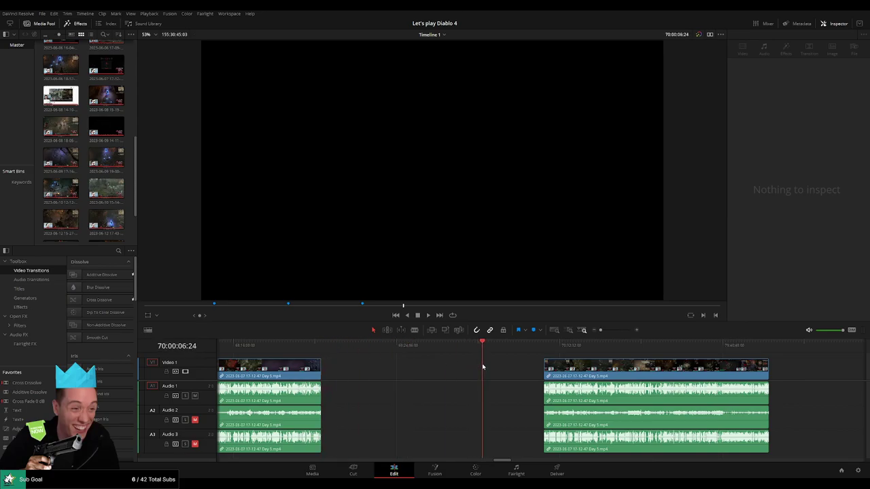
pyautogui.scroll(3, 545, 360)
pyautogui.moveTo(538, 347); pyautogui.dragTo(538, 347)
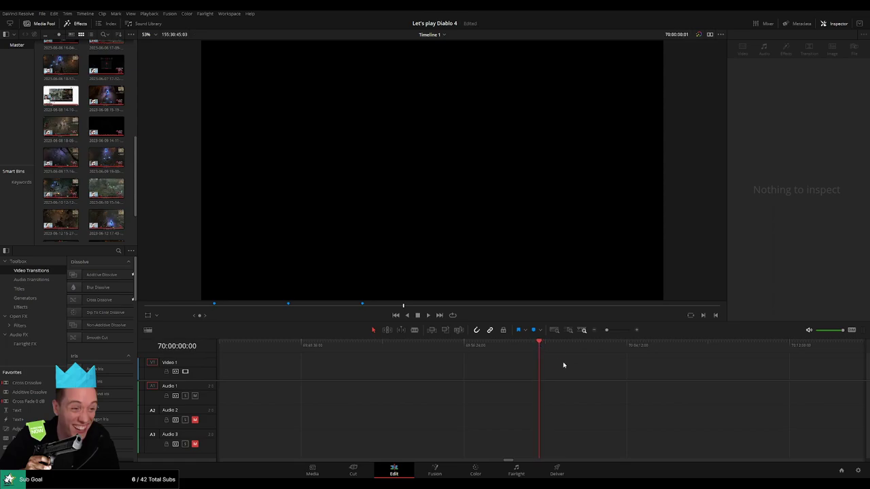
pyautogui.moveTo(606, 331); pyautogui.dragTo(601, 331)
pyautogui.hscroll(3, 564, 375)
pyautogui.moveTo(481, 376); pyautogui.dragTo(331, 352)
pyautogui.click(425, 357)
# Play the start of the new Day 5 episode and sample the speech around 70:52 to look for a suitable break.
pyautogui.press('space')
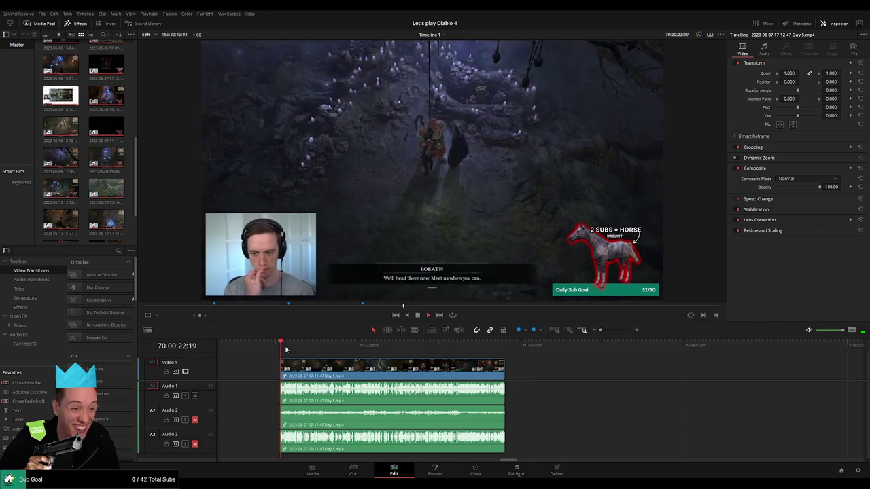
pyautogui.moveTo(280, 345); pyautogui.dragTo(405, 356)
pyautogui.press('space')
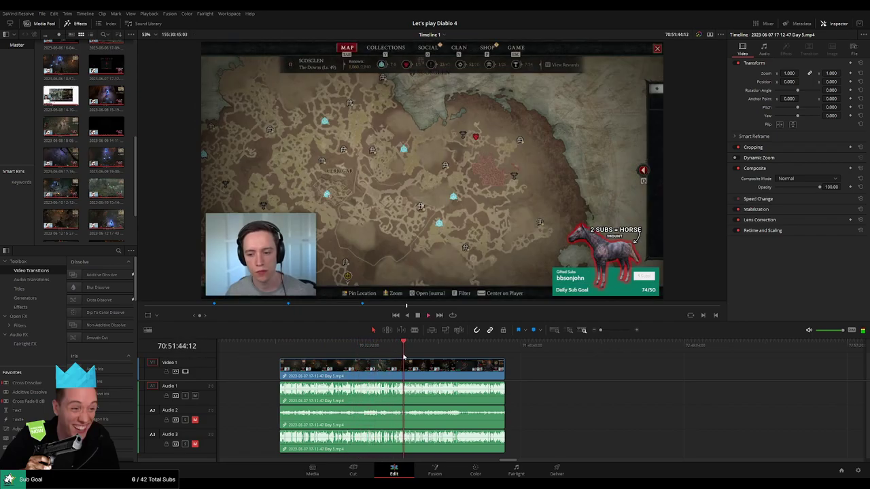
pyautogui.moveTo(601, 330); pyautogui.dragTo(595, 348)
pyautogui.click(561, 348)
pyautogui.scroll(2, 570, 353)
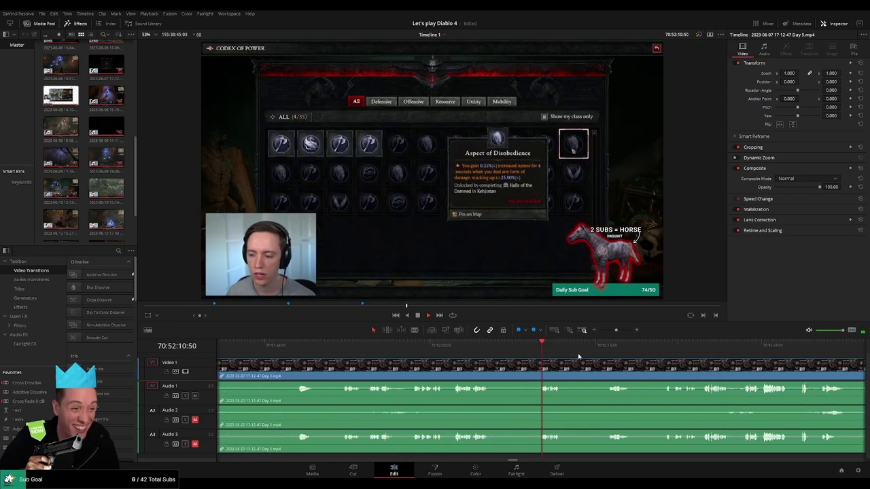
pyautogui.click(410, 347)
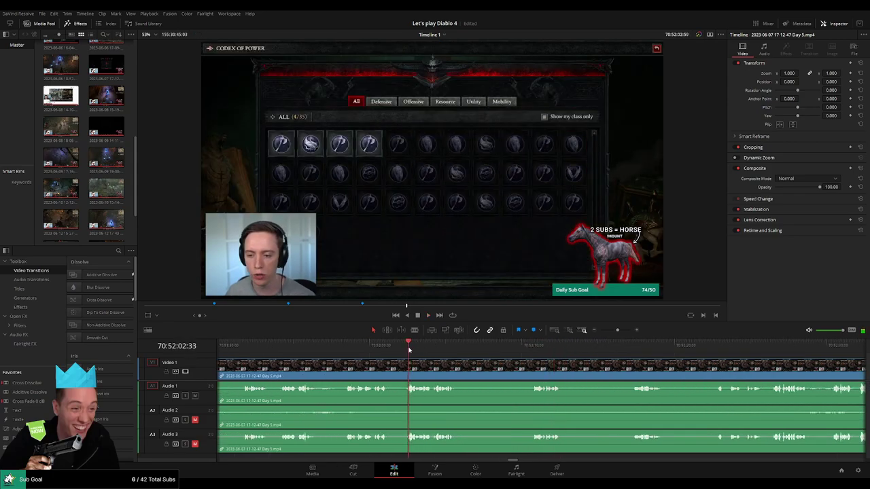
pyautogui.click(367, 347)
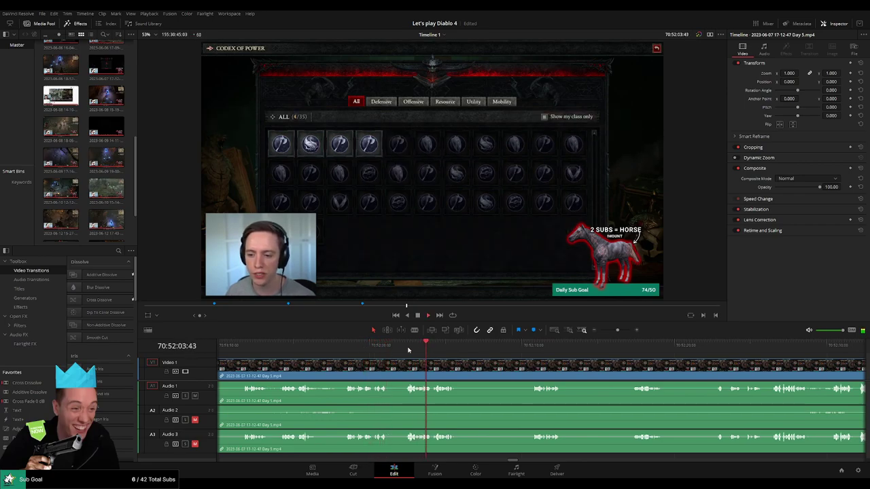
pyautogui.click(531, 347)
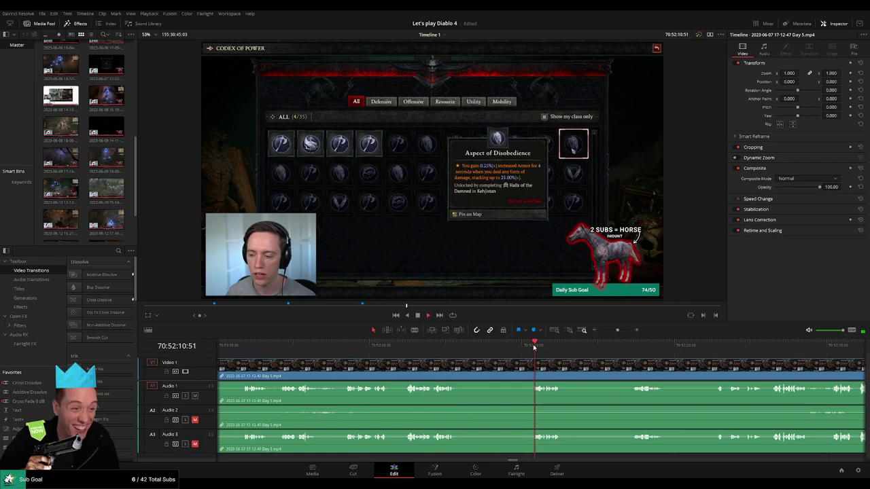
pyautogui.click(635, 346)
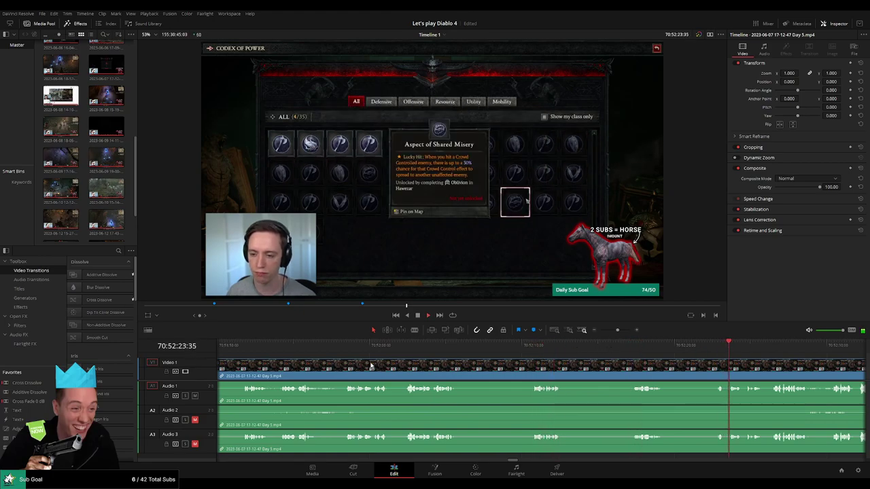
pyautogui.click(298, 347)
pyautogui.click(376, 347)
pyautogui.click(407, 347)
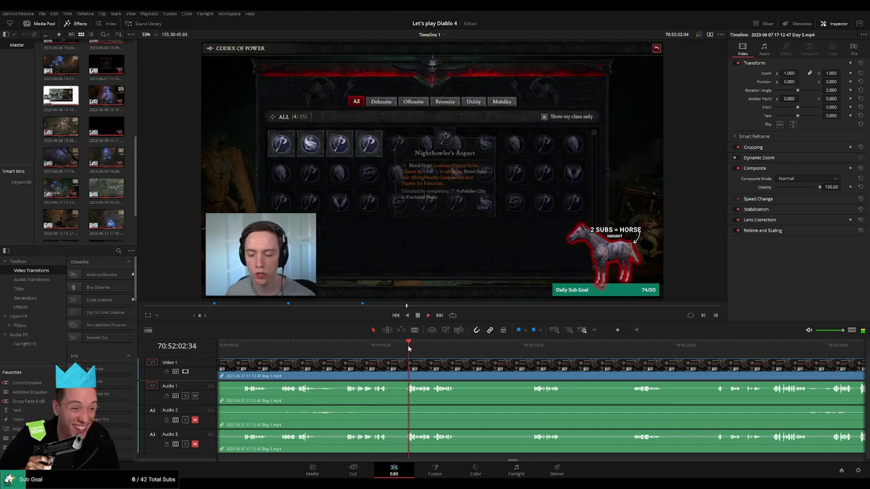
# Split the Day 5 clip on all tracks at 70:52:10:00, in the silent stretch between two spoken passages.
pyautogui.scroll(3, 404, 359)
pyautogui.moveTo(527, 366); pyautogui.dragTo(442, 363)
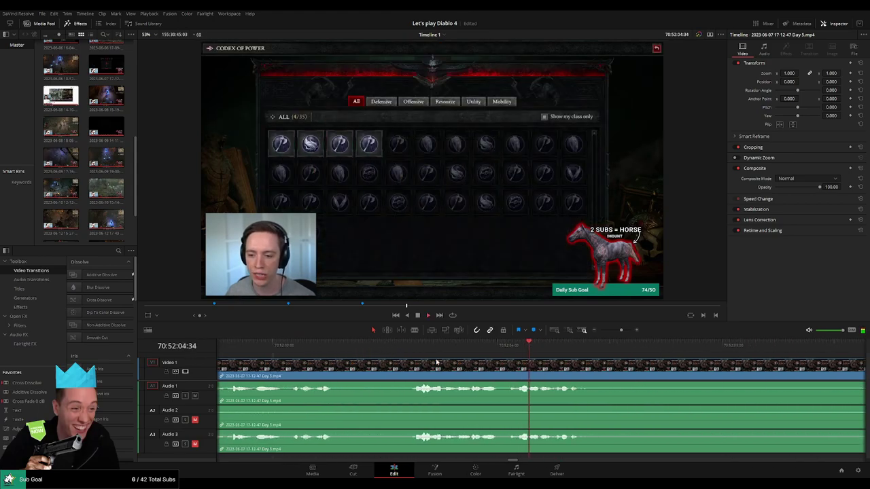
pyautogui.moveTo(605, 375); pyautogui.dragTo(407, 367)
pyautogui.click(685, 352)
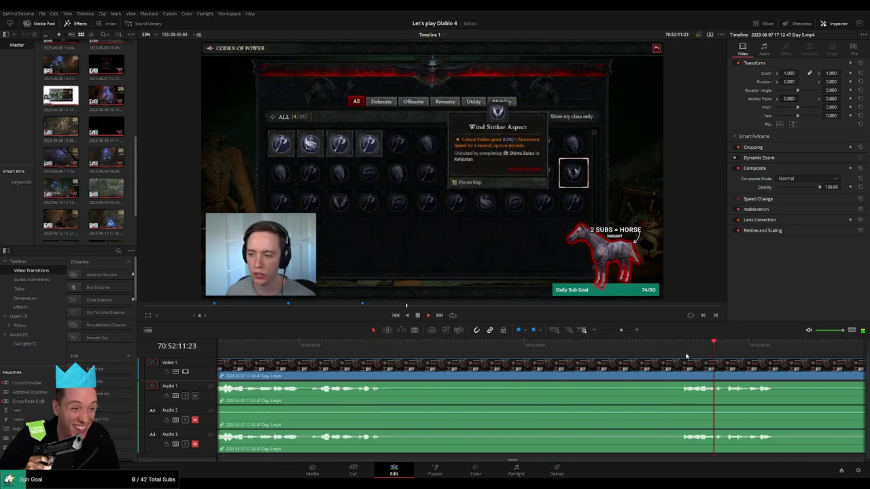
pyautogui.press('space')
pyautogui.click(682, 351)
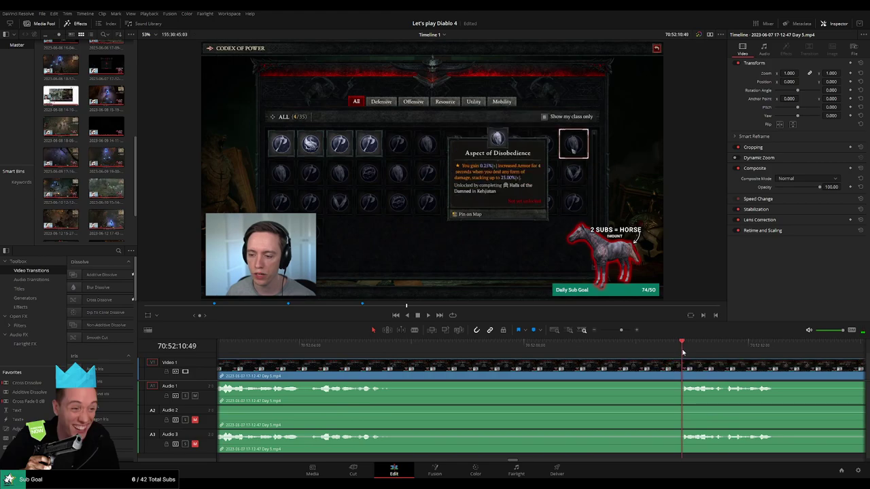
pyautogui.moveTo(683, 352)
pyautogui.mouseDown()
pyautogui.moveTo(635, 357)
pyautogui.moveTo(693, 362)
pyautogui.mouseUp()
pyautogui.click(637, 362)
pyautogui.press('a')
# Add fade-outs and fade-ins of about one second on the video and audio tracks at the 70:52:10:00 cut.
pyautogui.moveTo(615, 361); pyautogui.dragTo(578, 384)
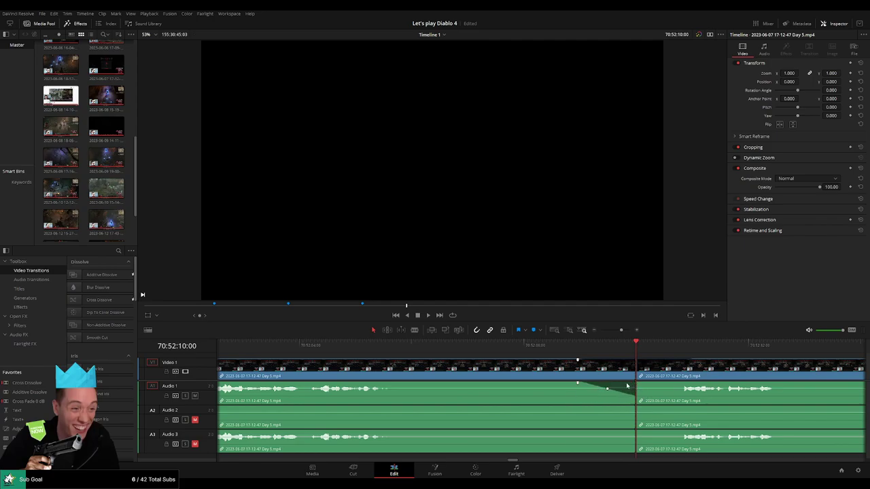
pyautogui.moveTo(637, 385); pyautogui.dragTo(674, 386)
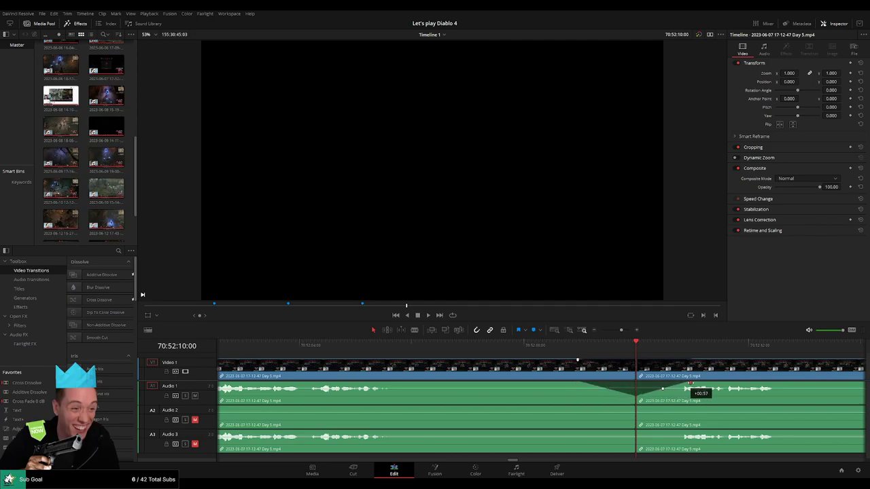
pyautogui.moveTo(636, 407); pyautogui.dragTo(587, 409)
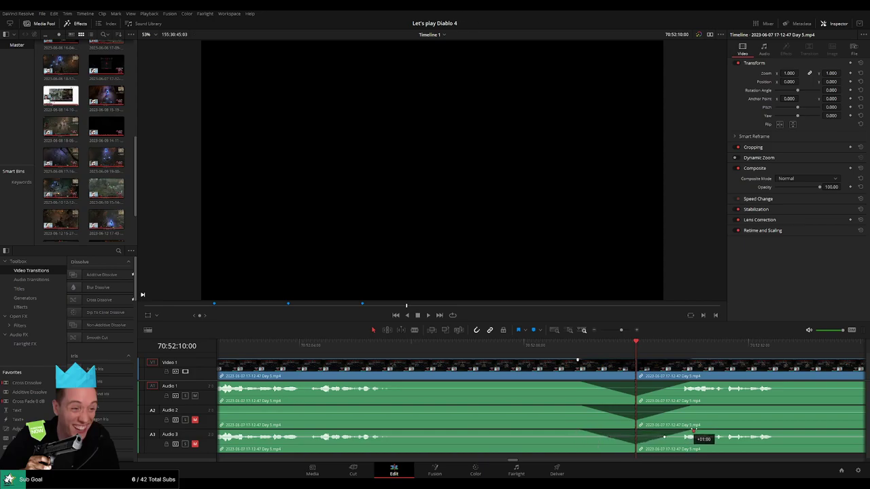
# Move the Day 5 remainder after the 70:52:10:00 cut further along the timeline, clear of the finished episode.
pyautogui.moveTo(621, 330); pyautogui.dragTo(601, 330)
pyautogui.hscroll(3, 520, 369)
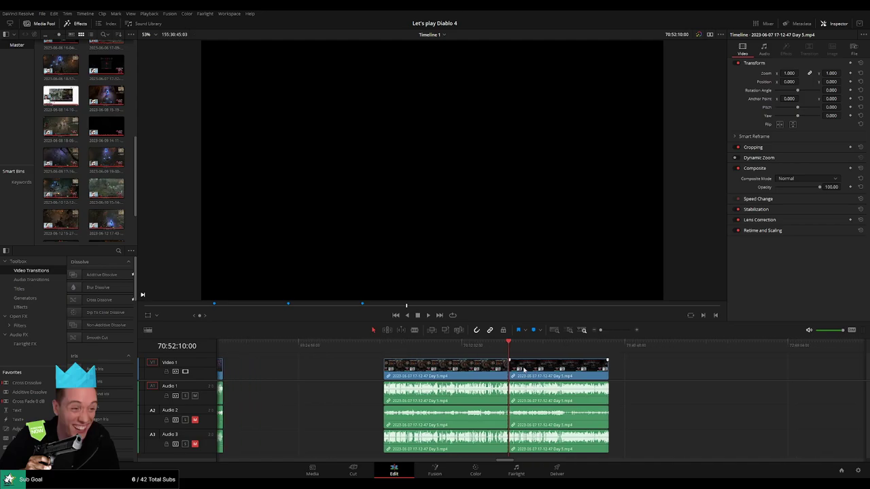
pyautogui.click(453, 355)
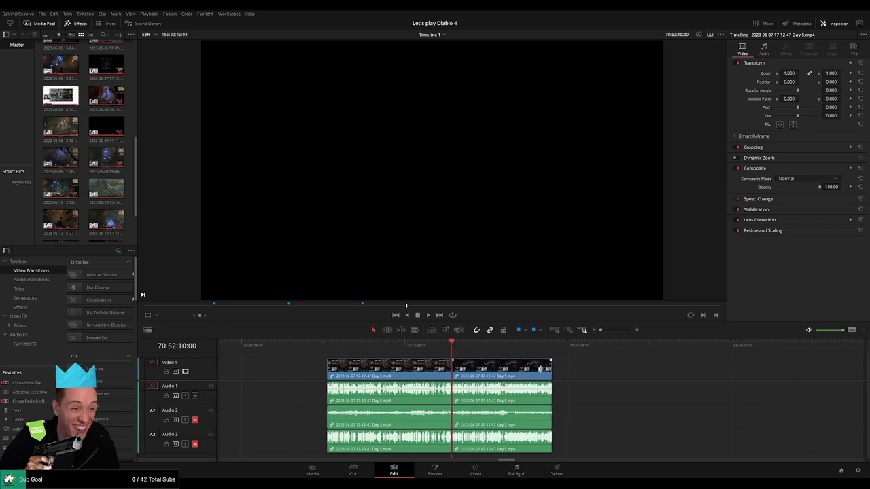
pyautogui.hscroll(6, 540, 369)
pyautogui.moveTo(338, 369); pyautogui.dragTo(606, 374)
pyautogui.click(398, 371)
pyautogui.click(398, 370)
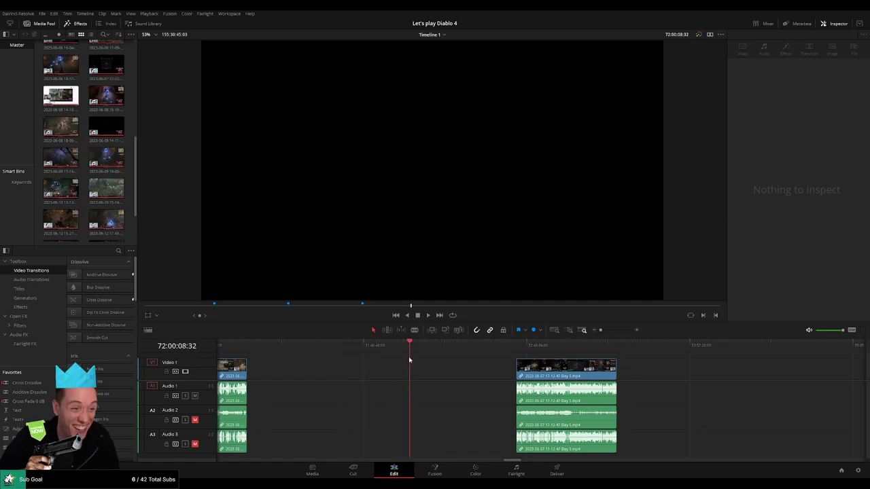
# Place the playhead at 72:00:00:00 and move the Day 5 remainder so the new episode starts there.
pyautogui.scroll(4, 544, 360)
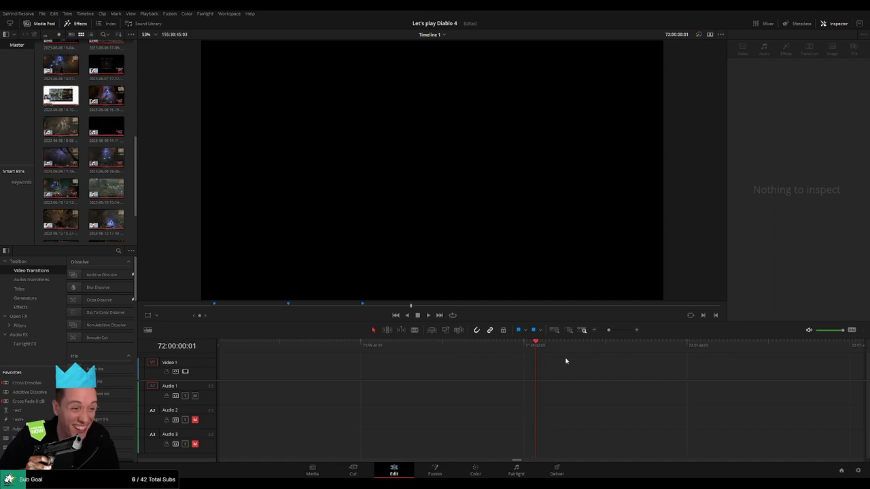
pyautogui.moveTo(610, 331); pyautogui.dragTo(600, 330)
pyautogui.moveTo(590, 363); pyautogui.dragTo(451, 369)
pyautogui.click(451, 370)
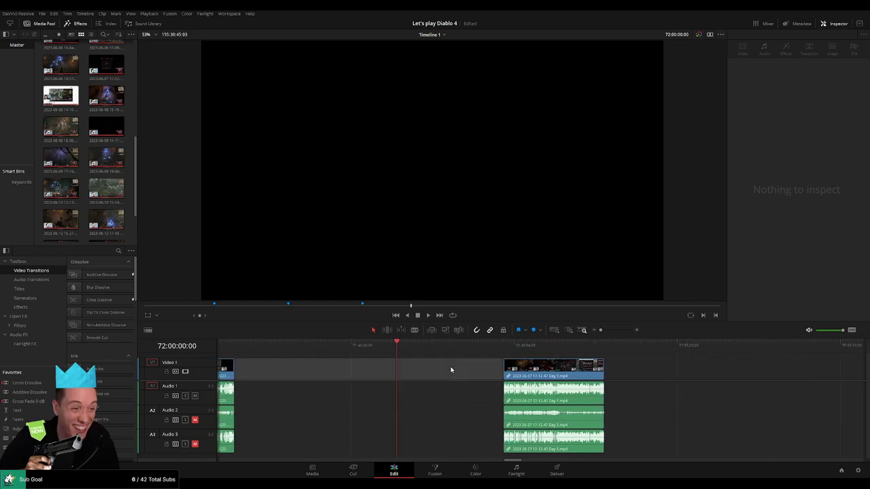
pyautogui.moveTo(545, 367); pyautogui.dragTo(438, 367)
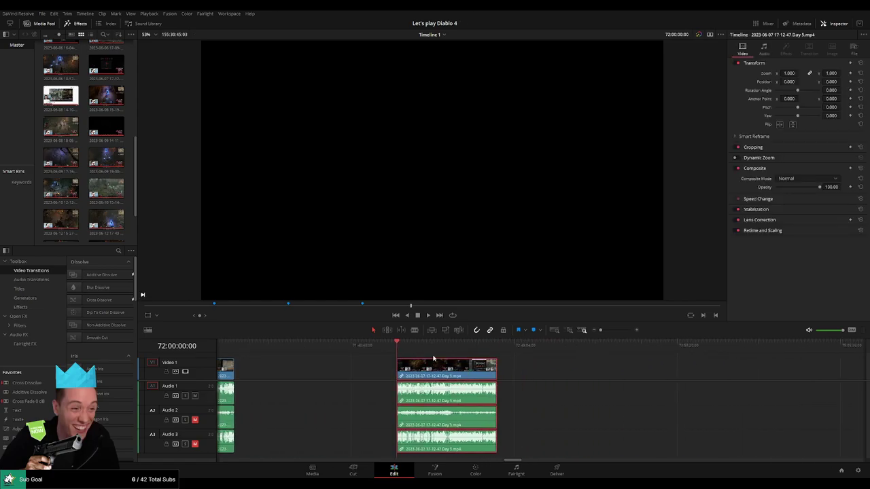
# Play the start of the new episode and move the first Day 6 clip to join the end of Day 5 at 72:42:07:00.
pyautogui.press('space')
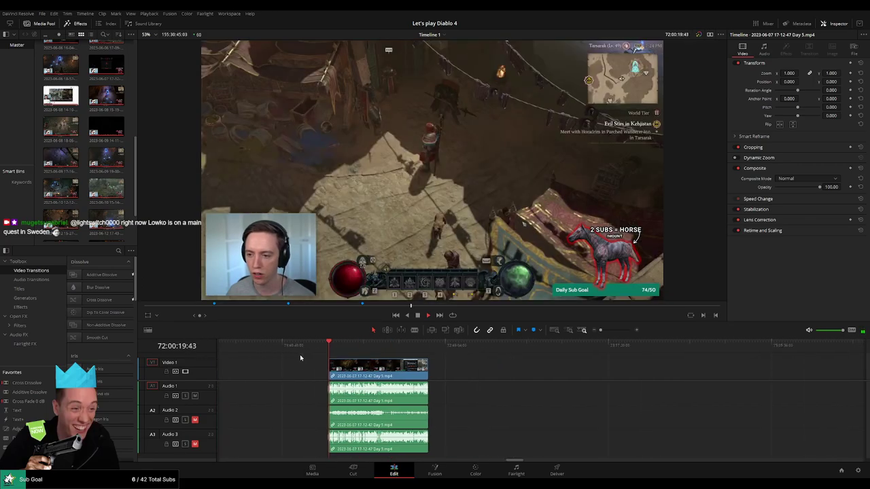
pyautogui.moveTo(262, 347); pyautogui.dragTo(359, 348)
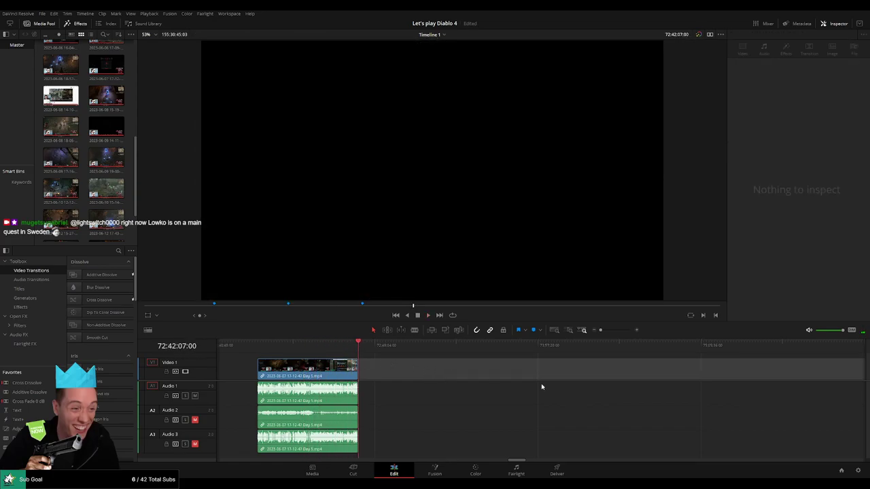
pyautogui.hscroll(10, 542, 387)
pyautogui.moveTo(825, 371); pyautogui.dragTo(371, 367)
pyautogui.click(289, 369)
pyautogui.hscroll(-10, 410, 369)
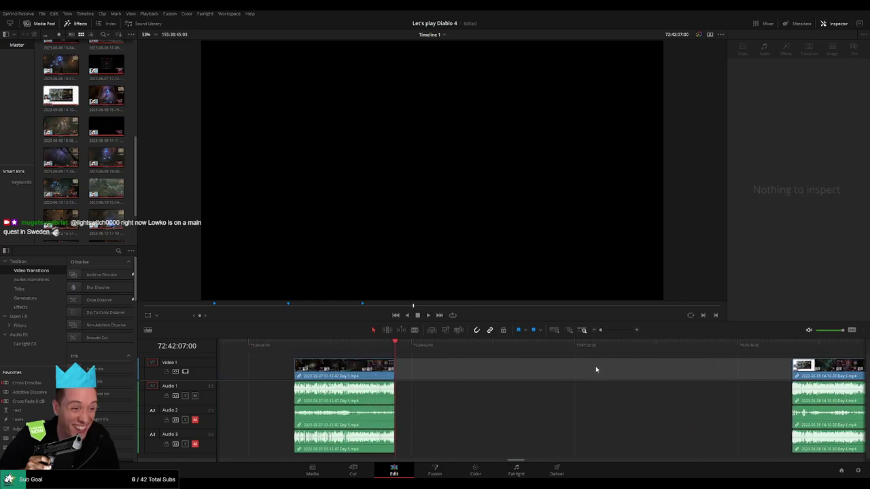
pyautogui.hscroll(3, 596, 369)
pyautogui.moveTo(749, 376); pyautogui.dragTo(352, 374)
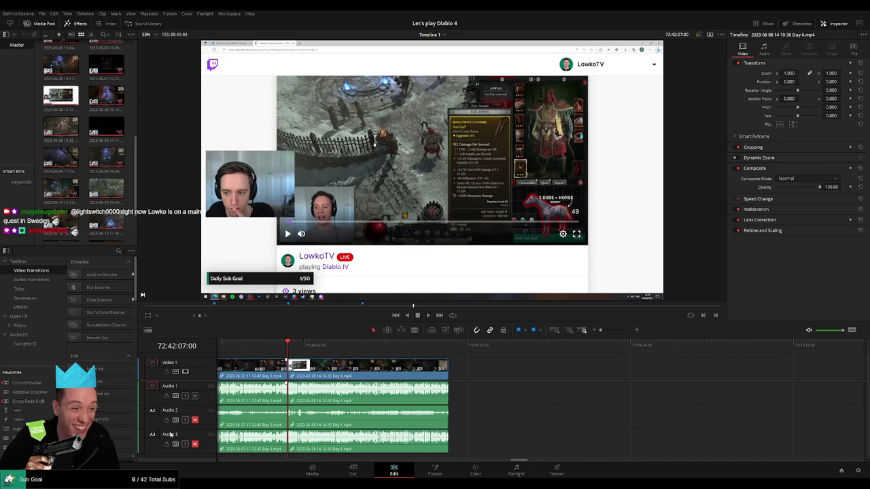
# Add default transitions on the video and audio tracks at the join between Day 5 and Day 6, and play across it.
pyautogui.moveTo(299, 365); pyautogui.dragTo(408, 365)
pyautogui.moveTo(601, 331); pyautogui.dragTo(618, 331)
pyautogui.click(347, 349)
pyautogui.press('space')
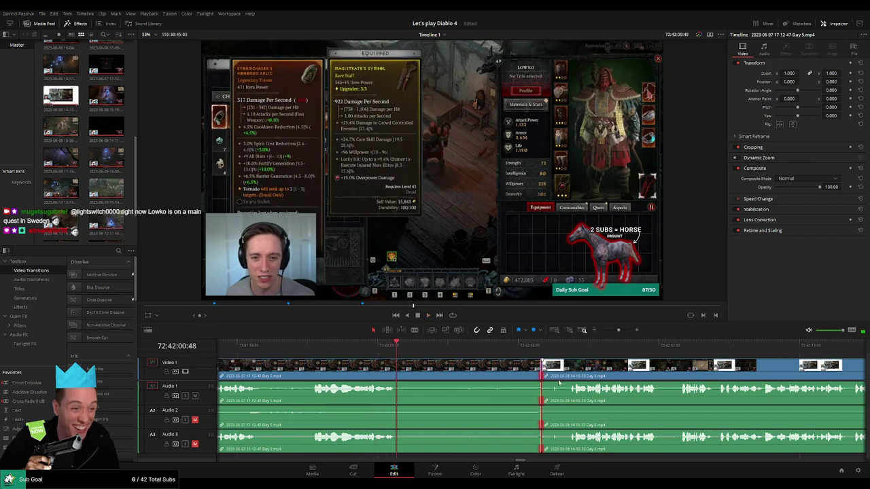
pyautogui.hotkey('ctrl', 't')
pyautogui.click(564, 361)
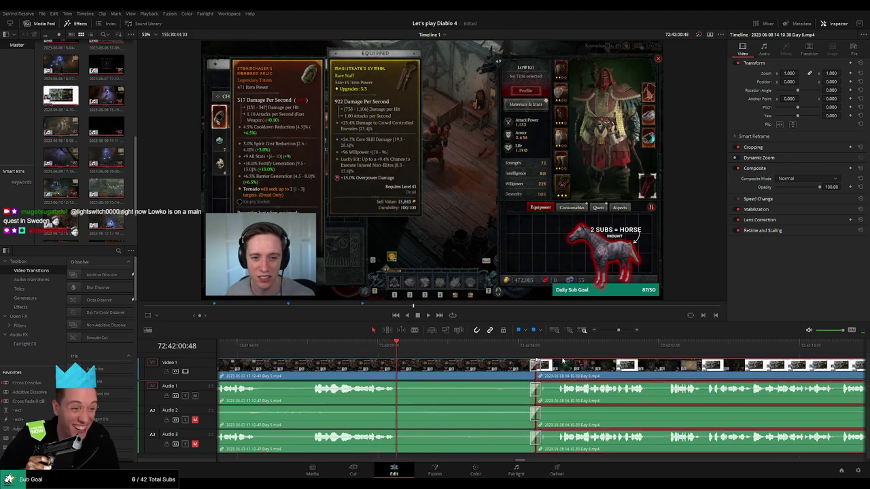
pyautogui.press('space')
pyautogui.click(514, 348)
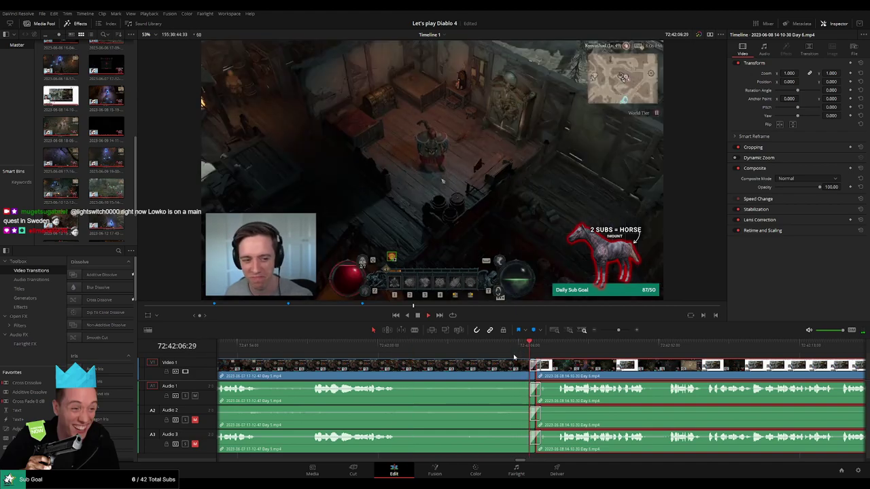
# Play and skip through the last minutes of the Day 5 part from about 72:37:30 to 72:40:50 to review the gameplay.
pyautogui.moveTo(619, 330); pyautogui.dragTo(600, 332)
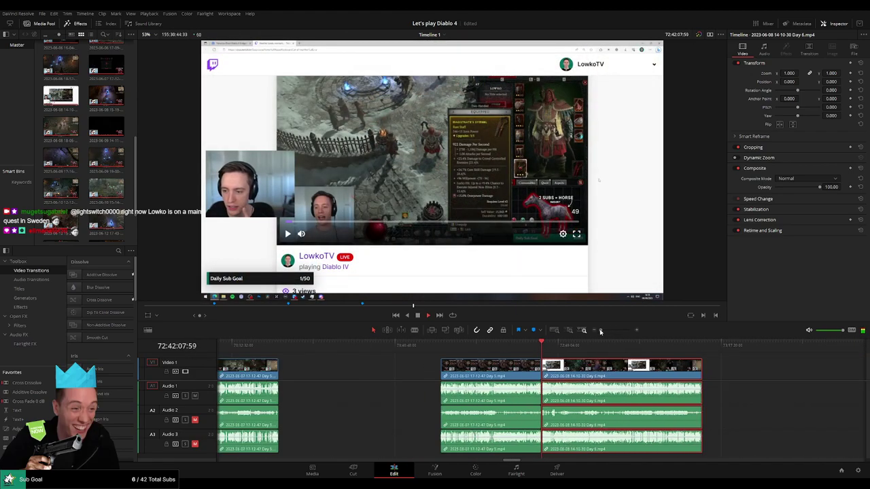
pyautogui.click(742, 375)
pyautogui.moveTo(764, 373); pyautogui.dragTo(557, 376)
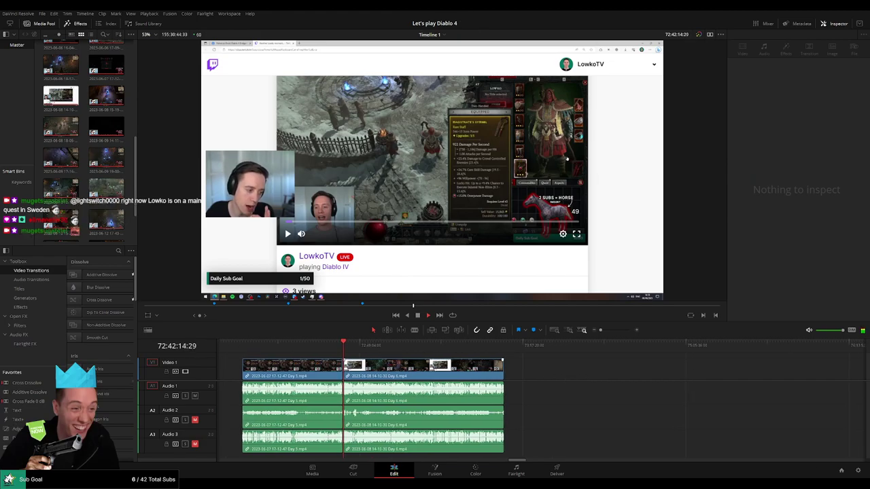
pyautogui.click(332, 345)
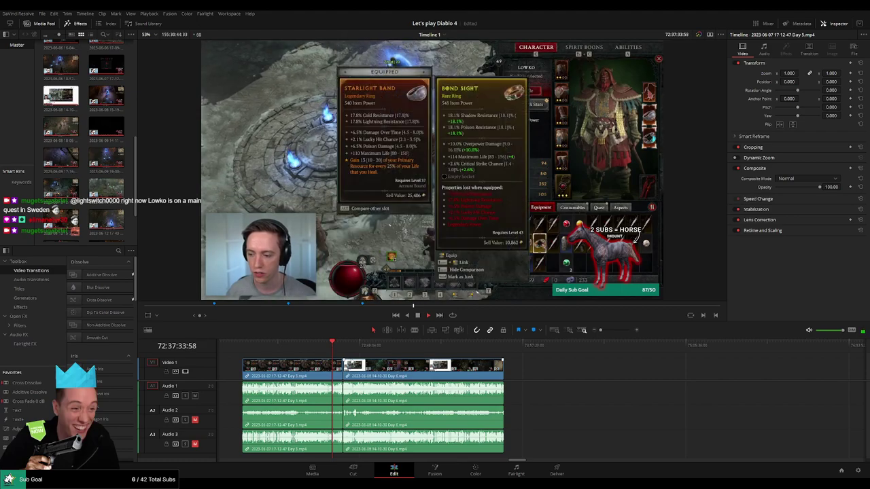
pyautogui.scroll(7, 378, 372)
pyautogui.hscroll(3, 378, 372)
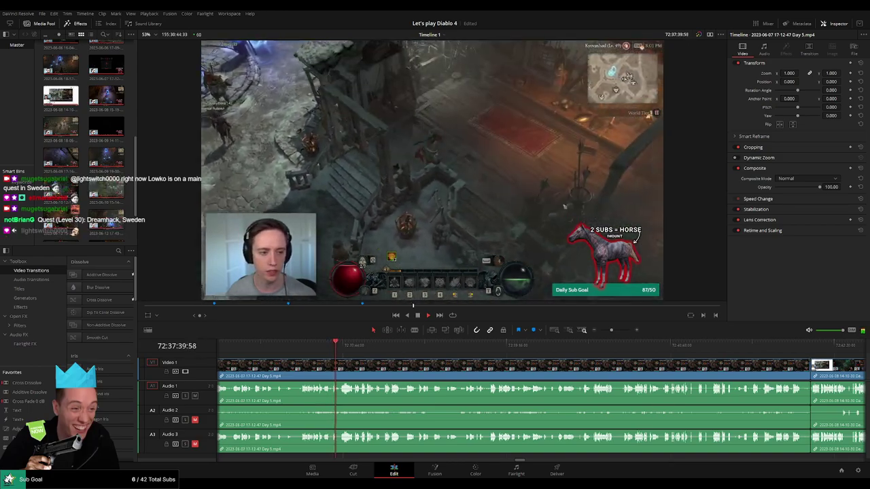
pyautogui.moveTo(355, 352); pyautogui.dragTo(460, 353)
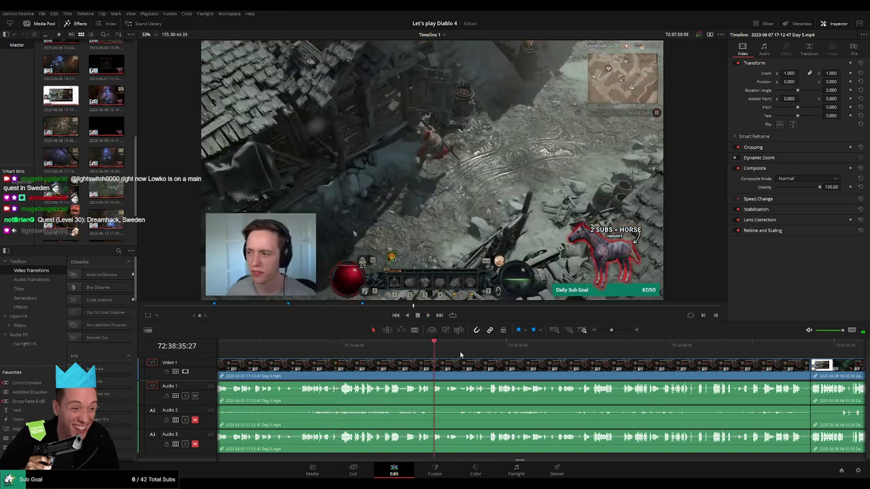
pyautogui.click(528, 345)
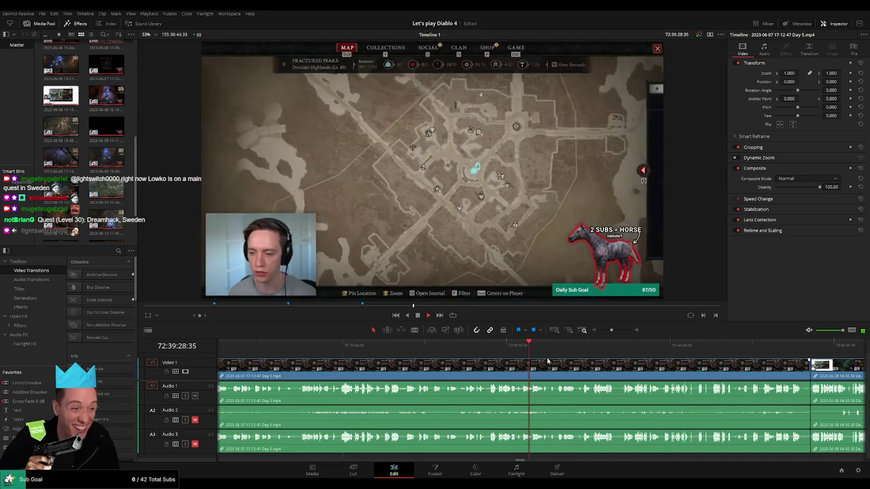
pyautogui.moveTo(551, 355); pyautogui.dragTo(453, 346)
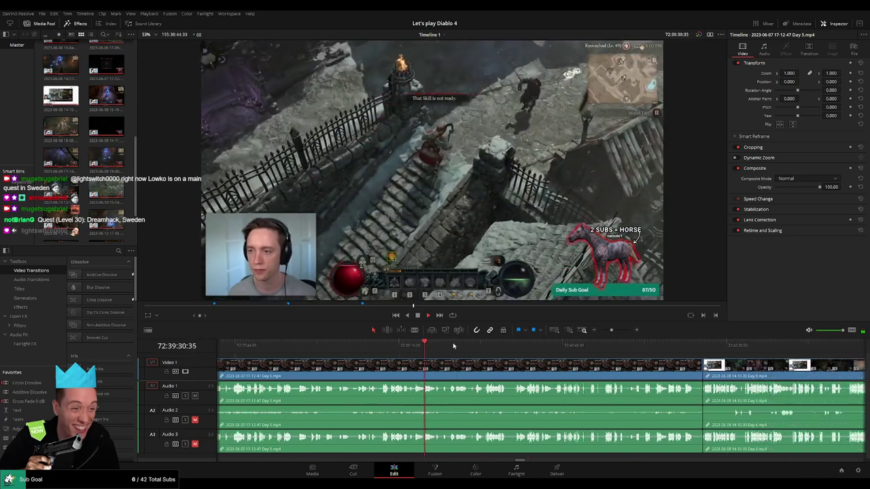
pyautogui.click(460, 345)
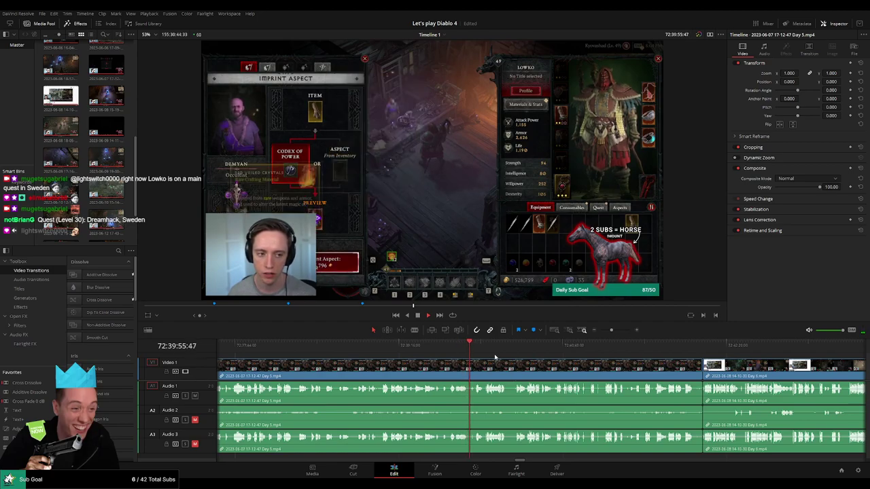
pyautogui.click(462, 346)
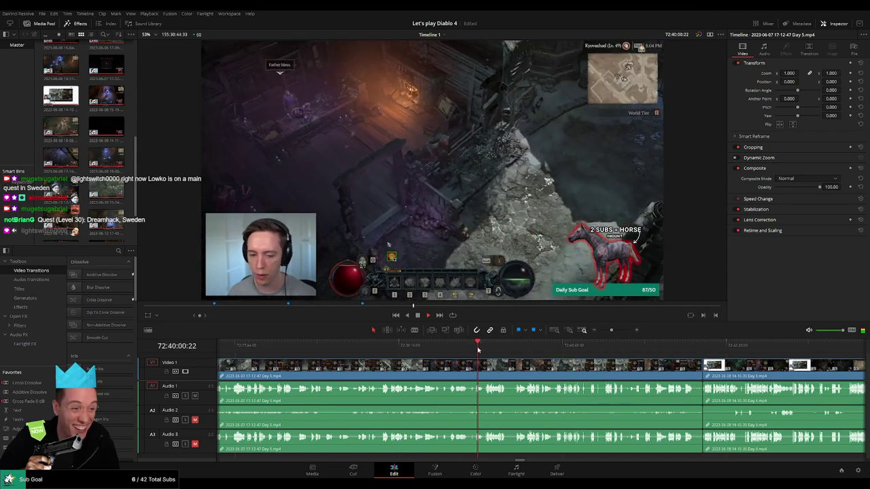
pyautogui.moveTo(483, 348); pyautogui.dragTo(520, 347)
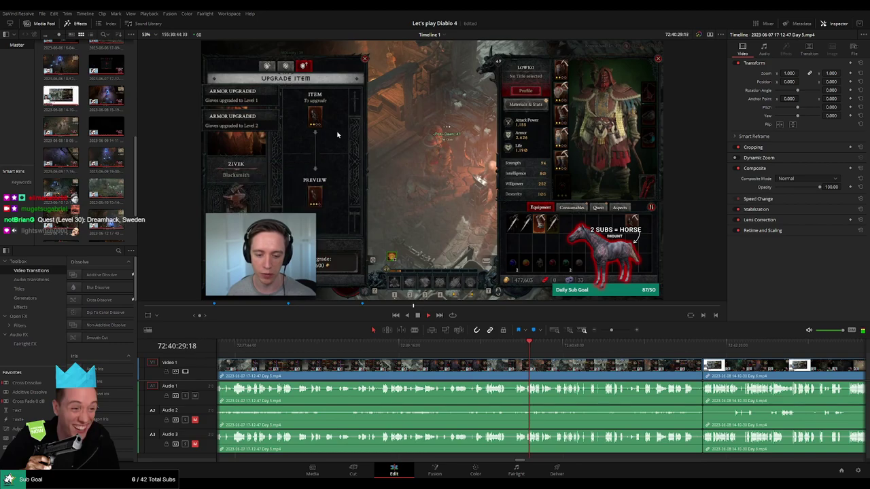
pyautogui.click(540, 345)
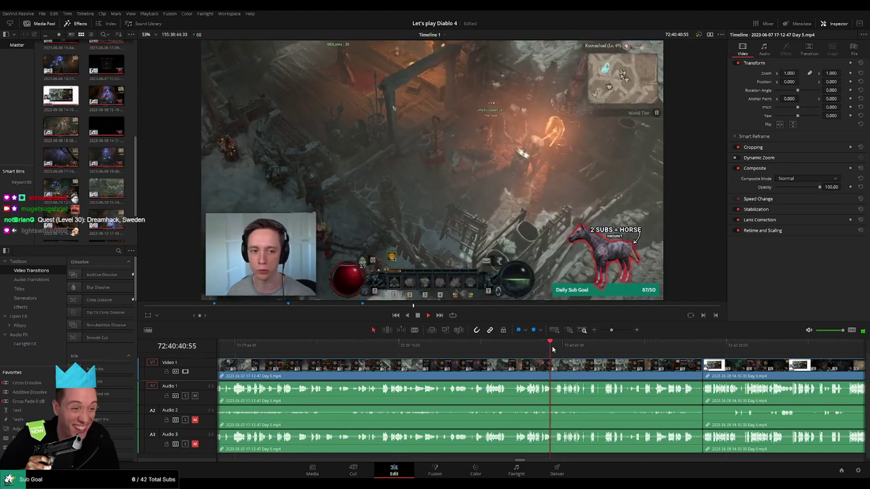
pyautogui.click(556, 348)
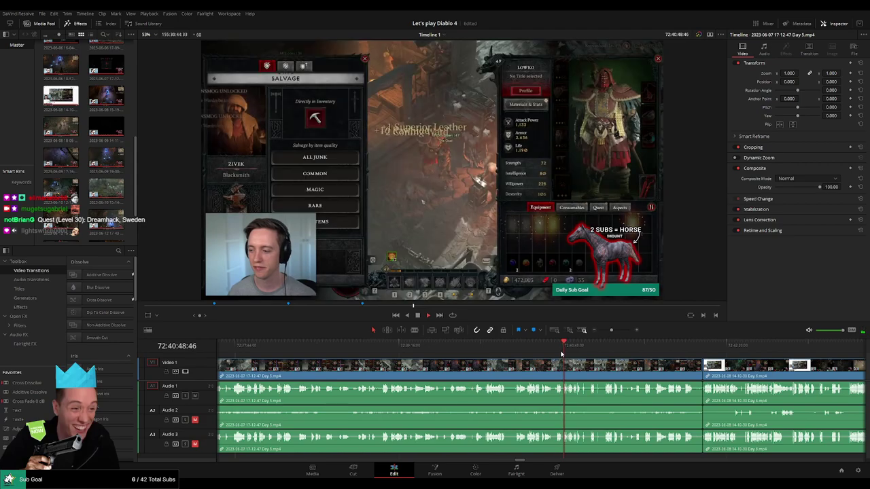
# Replay the gear-upgrade passage between about 72:40:30 and 72:41:30 to examine what happens with the gloves and staff.
pyautogui.moveTo(582, 355); pyautogui.dragTo(449, 352)
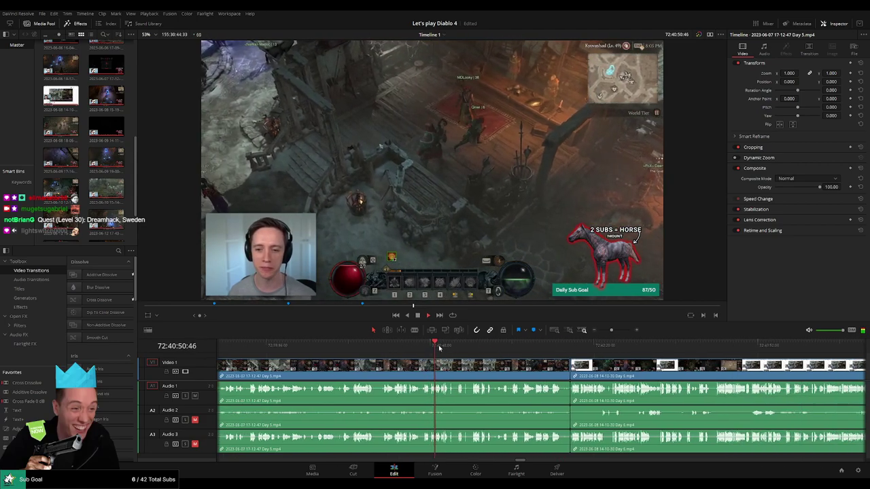
pyautogui.click(444, 347)
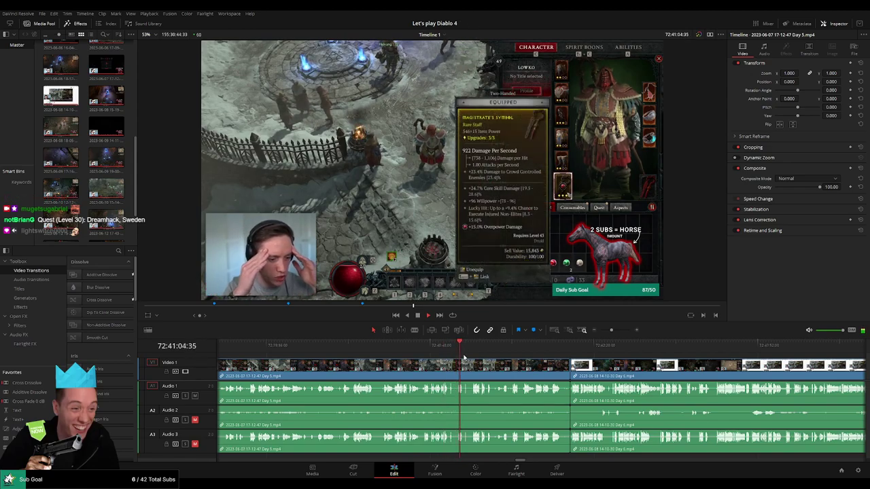
pyautogui.click(414, 350)
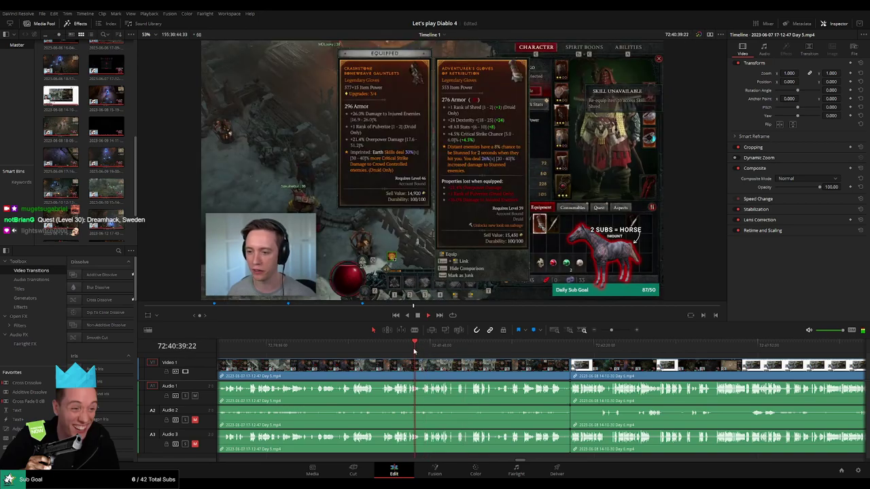
pyautogui.click(403, 350)
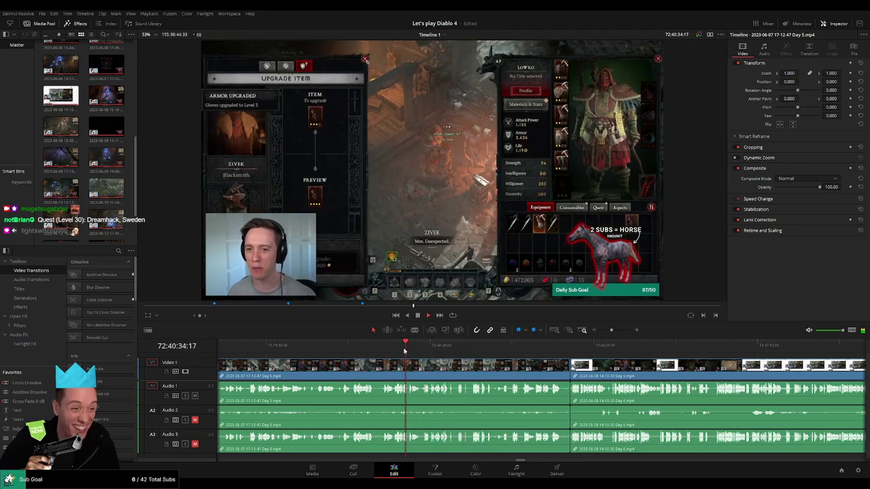
pyautogui.click(402, 350)
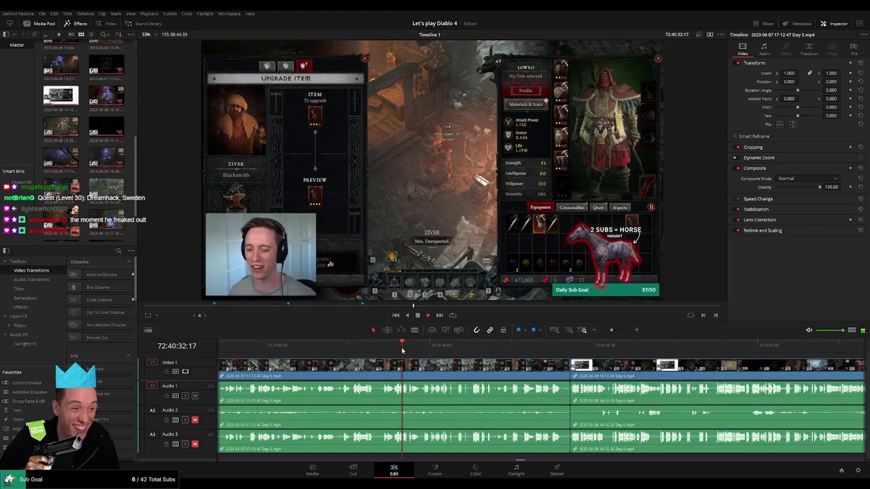
pyautogui.click(401, 350)
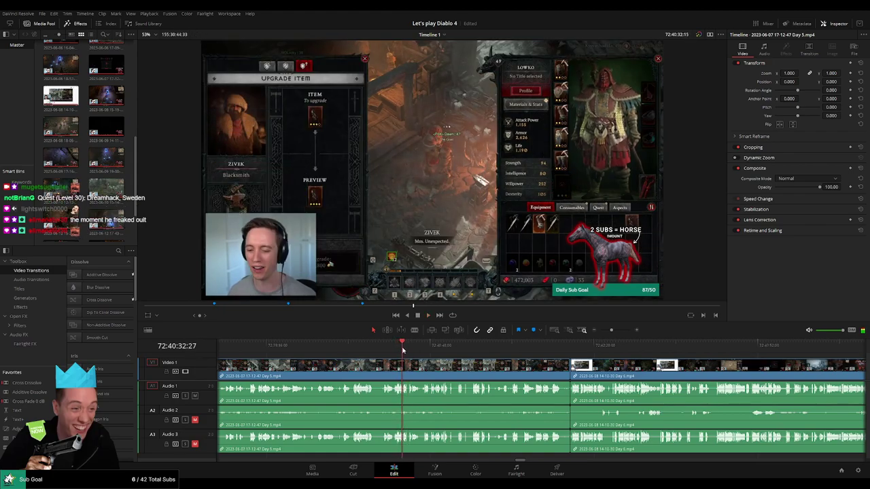
pyautogui.click(404, 350)
pyautogui.click(409, 347)
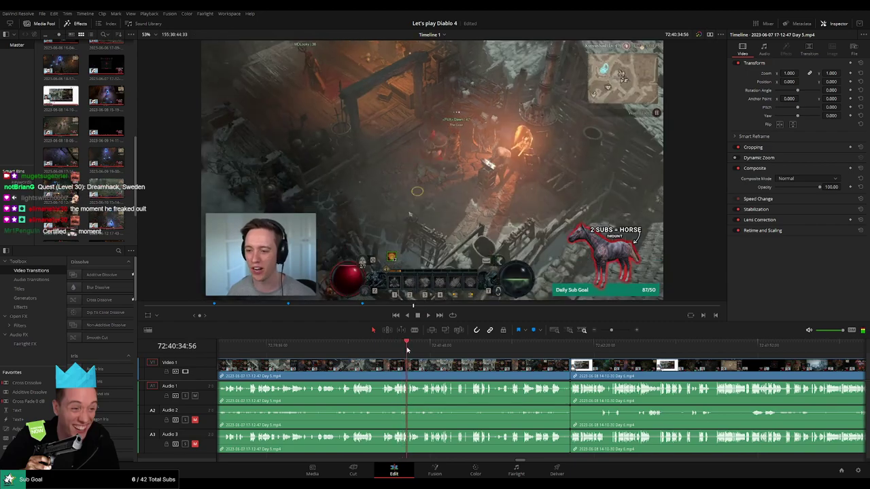
pyautogui.moveTo(411, 348); pyautogui.dragTo(430, 346)
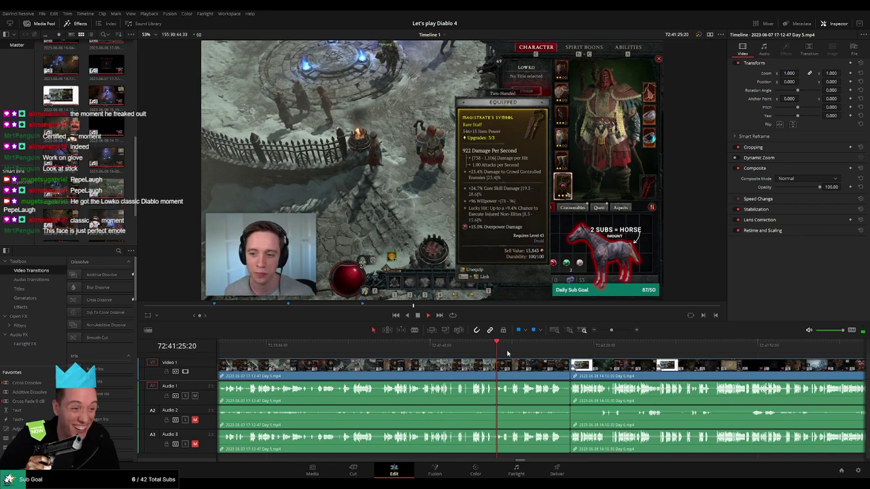
pyautogui.click(507, 351)
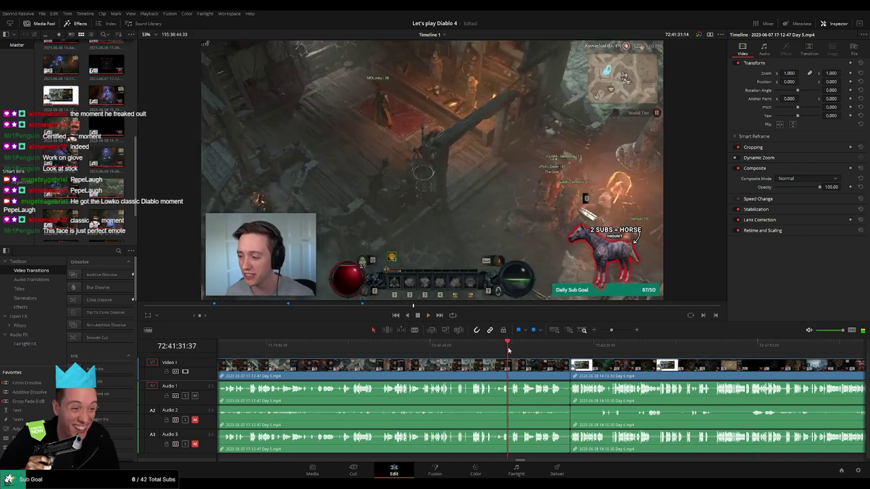
pyautogui.click(488, 348)
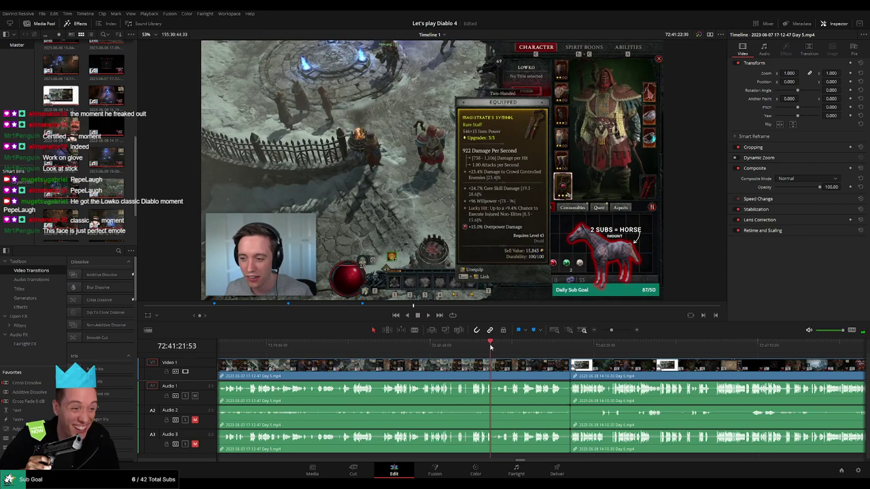
# Replay the staff passage from 72:41:11:00, and play across the join at 72:42:07 into the first minutes of Day 6.
pyautogui.moveTo(490, 347); pyautogui.dragTo(471, 347)
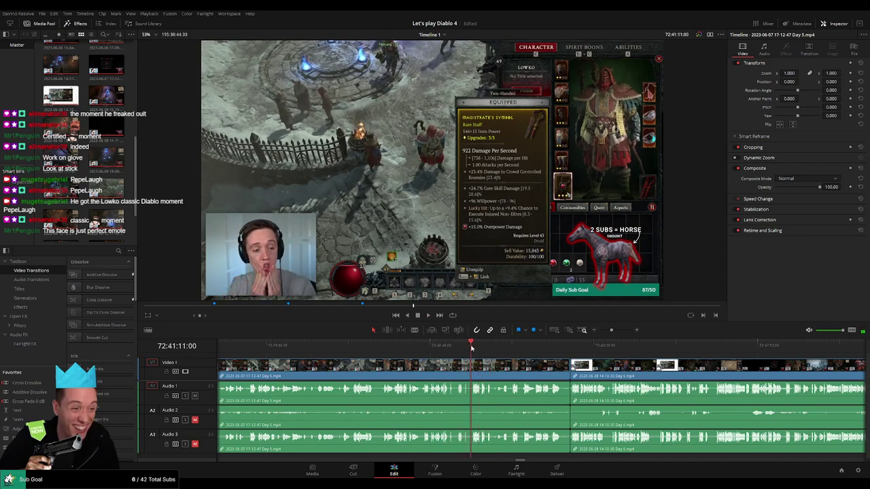
pyautogui.press('space')
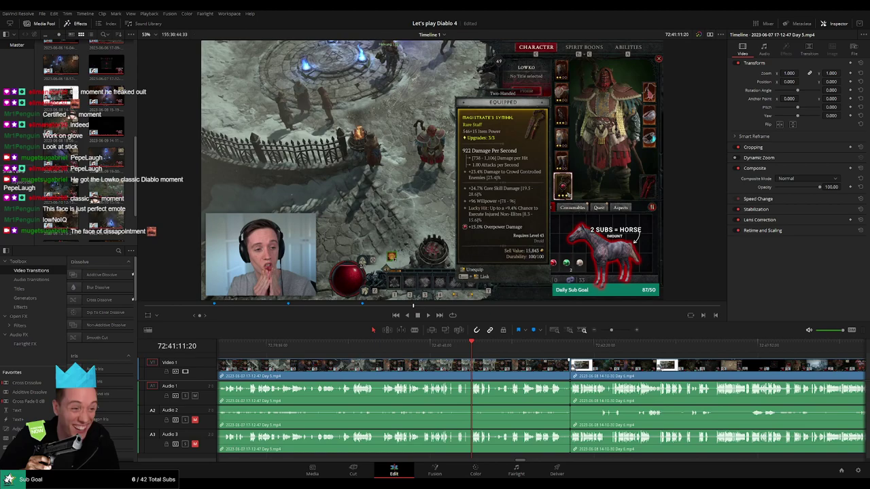
pyautogui.hscroll(2, 492, 358)
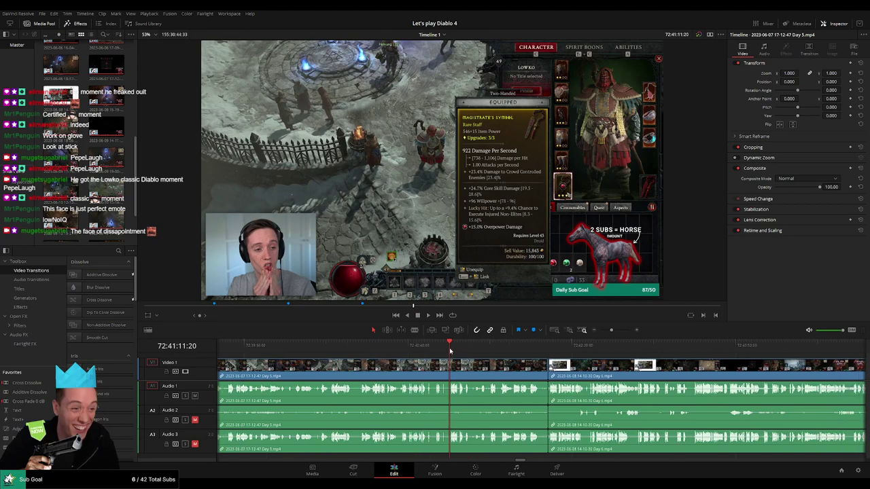
pyautogui.moveTo(449, 351); pyautogui.dragTo(544, 354)
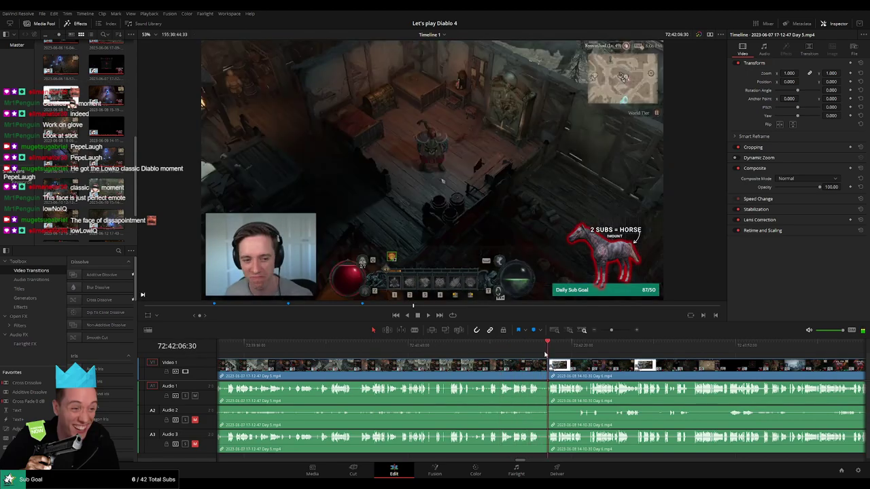
pyautogui.press('space')
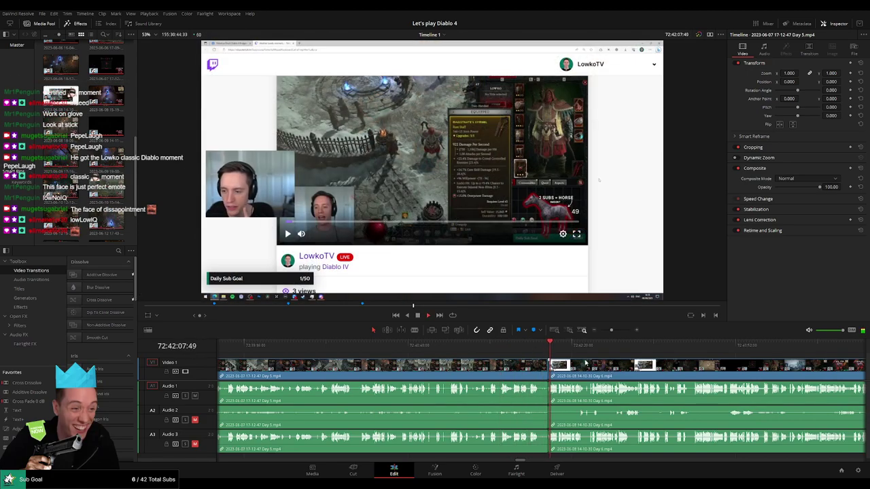
pyautogui.hscroll(5, 579, 359)
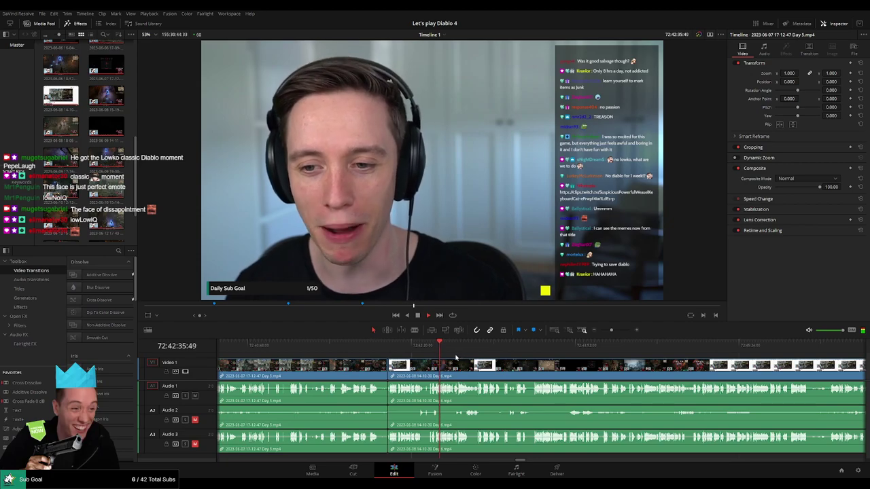
pyautogui.click(455, 351)
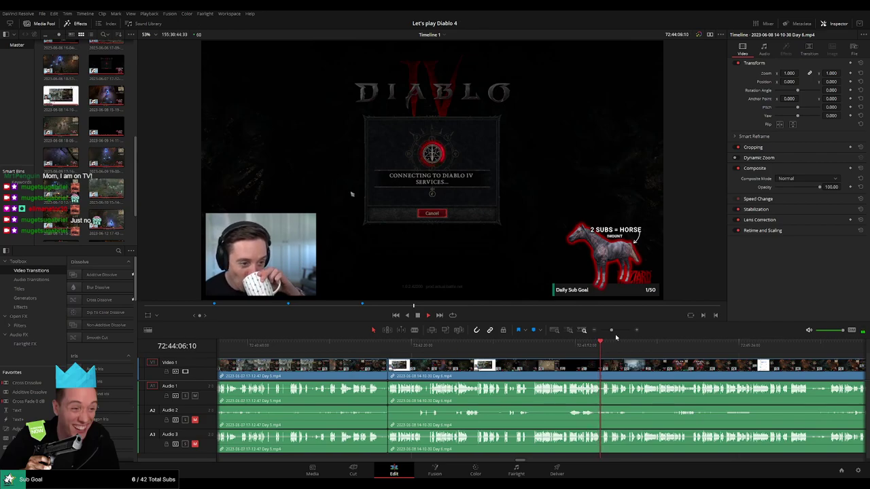
# Find a pause in speech about ten minutes into the Day 6 clip and split all tracks at 72:52:03:30.
pyautogui.moveTo(611, 330); pyautogui.dragTo(598, 331)
pyautogui.hscroll(4, 615, 377)
pyautogui.press('space')
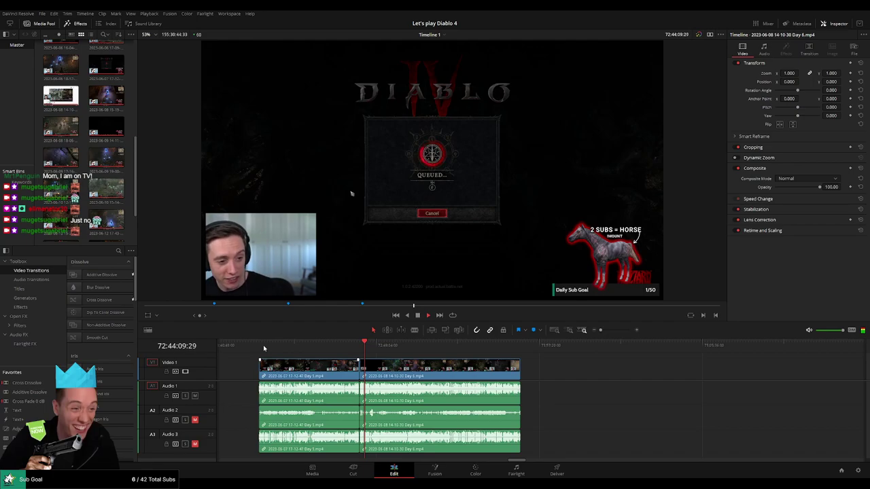
pyautogui.moveTo(264, 349); pyautogui.dragTo(385, 348)
pyautogui.press('space')
pyautogui.scroll(5, 443, 370)
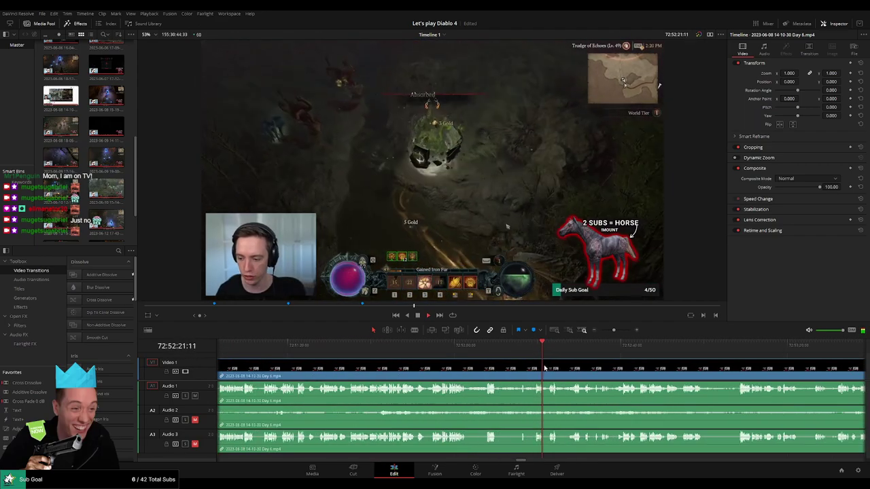
pyautogui.moveTo(541, 350); pyautogui.dragTo(411, 349)
pyautogui.scroll(3, 508, 361)
pyautogui.click(392, 350)
pyautogui.hscroll(-2, 469, 360)
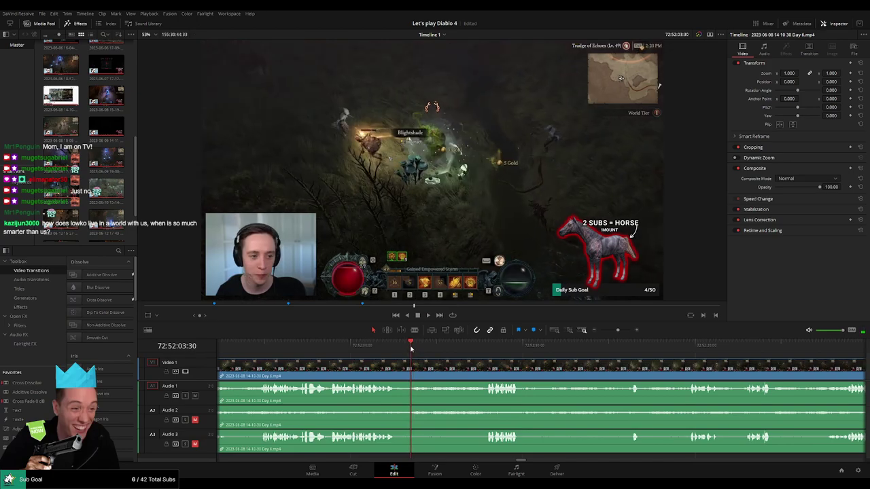
pyautogui.click(415, 371)
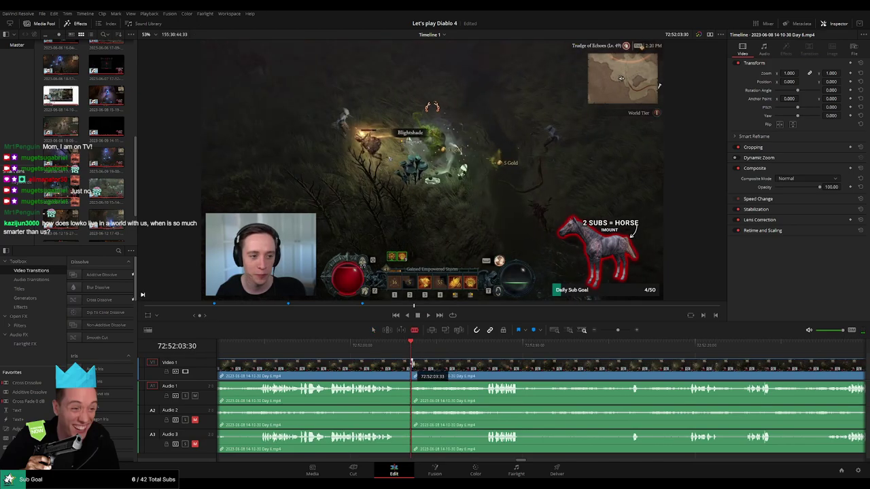
pyautogui.press('a')
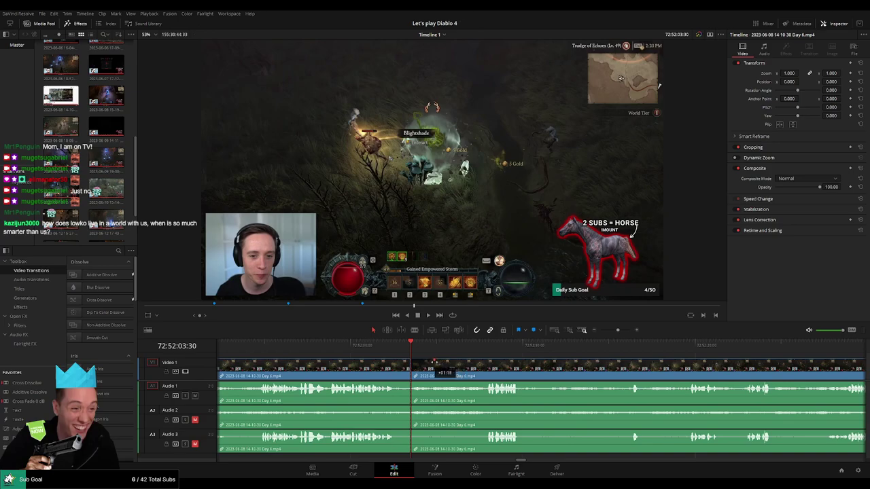
# Add video fades of about one second on both sides of the cut at 72:52:03:30, fading to and from black.
pyautogui.moveTo(432, 361); pyautogui.dragTo(640, 361)
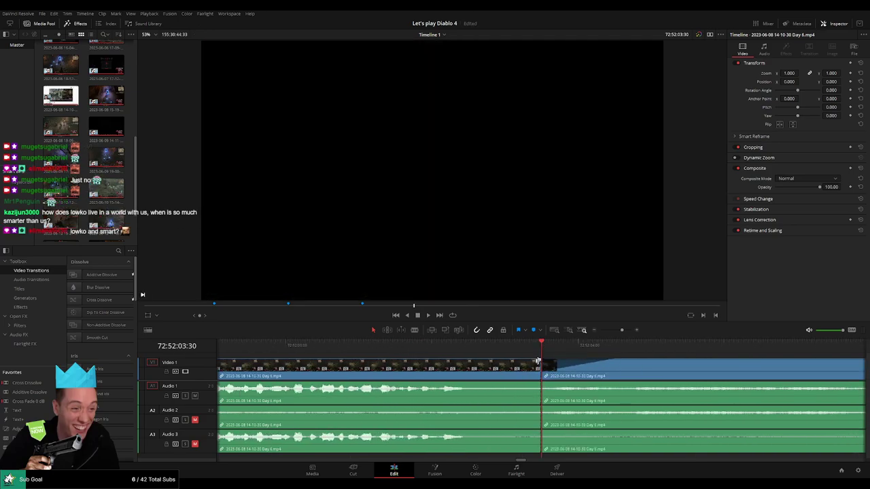
pyautogui.moveTo(537, 361); pyautogui.dragTo(478, 362)
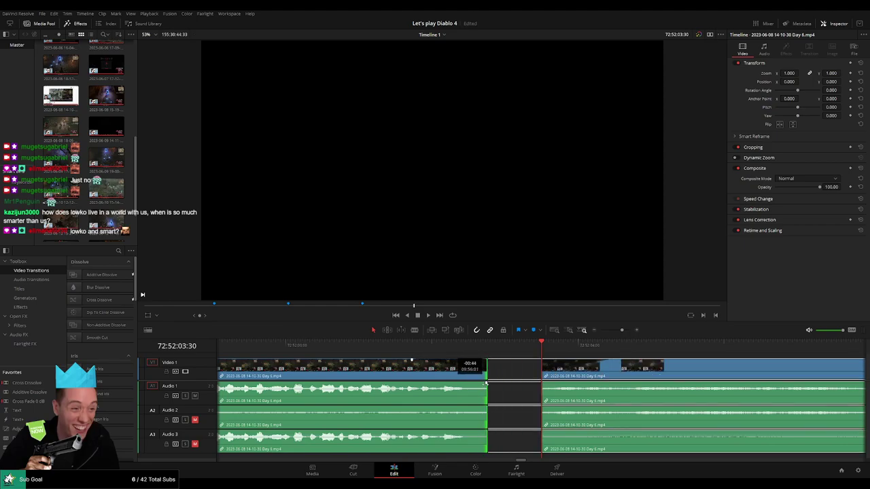
# Add audio fade-outs and fade-ins of about one second at the 72:52:03:30 cut on Audio 1, Audio 2 and Audio 3.
pyautogui.moveTo(540, 383); pyautogui.dragTo(469, 384)
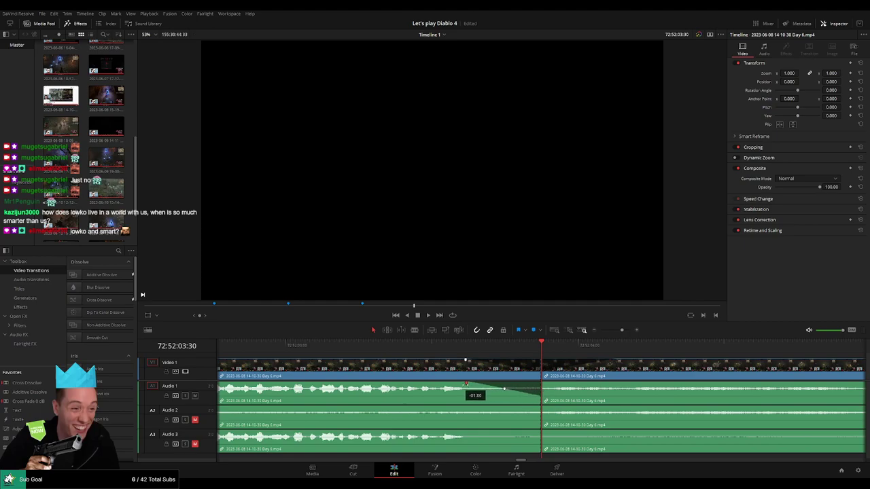
pyautogui.moveTo(544, 384); pyautogui.dragTo(613, 385)
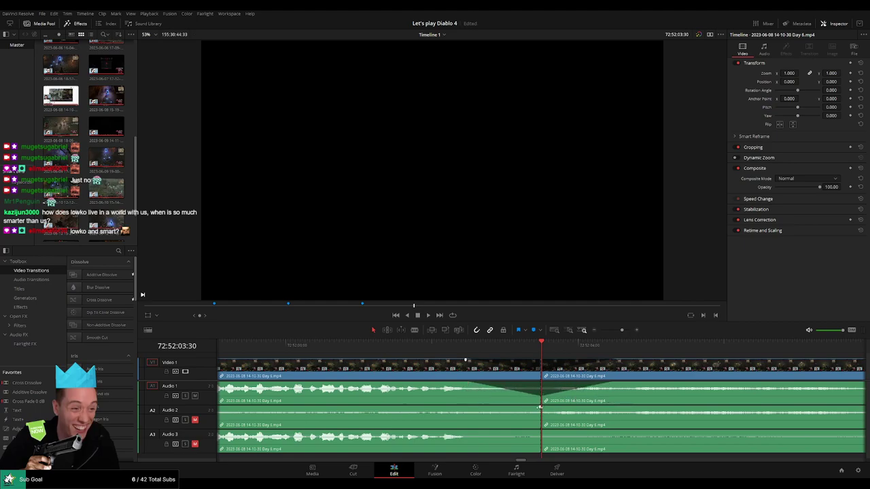
pyautogui.moveTo(539, 407); pyautogui.dragTo(467, 408)
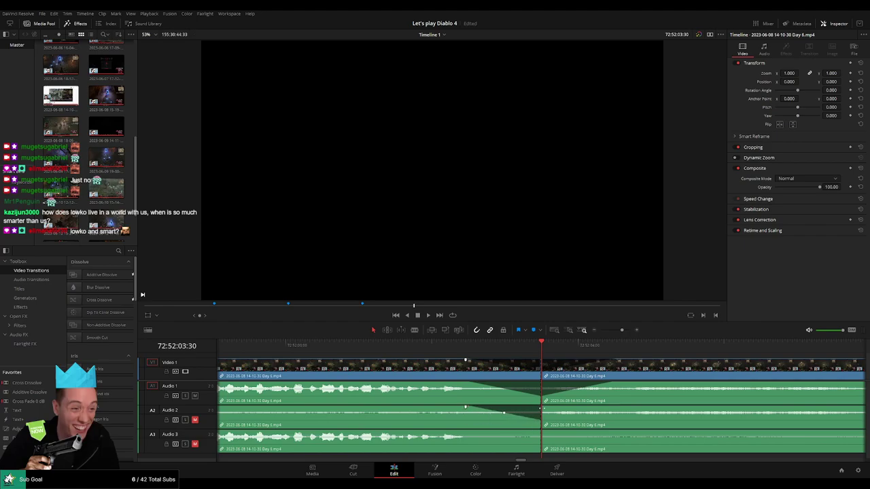
pyautogui.moveTo(545, 409); pyautogui.dragTo(615, 408)
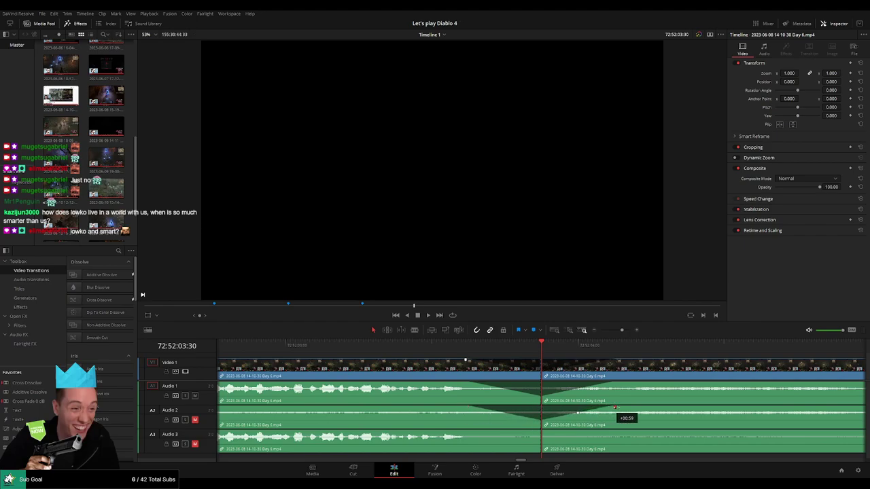
pyautogui.moveTo(538, 431); pyautogui.dragTo(461, 431)
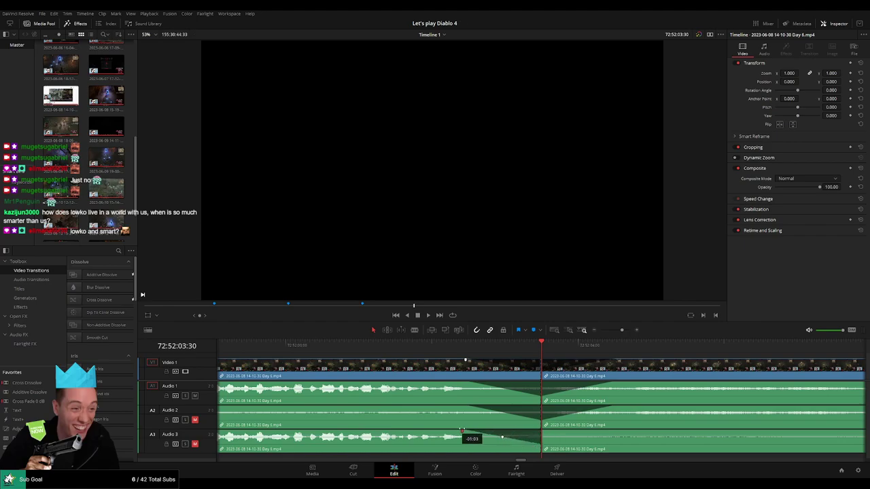
pyautogui.moveTo(542, 432); pyautogui.dragTo(615, 432)
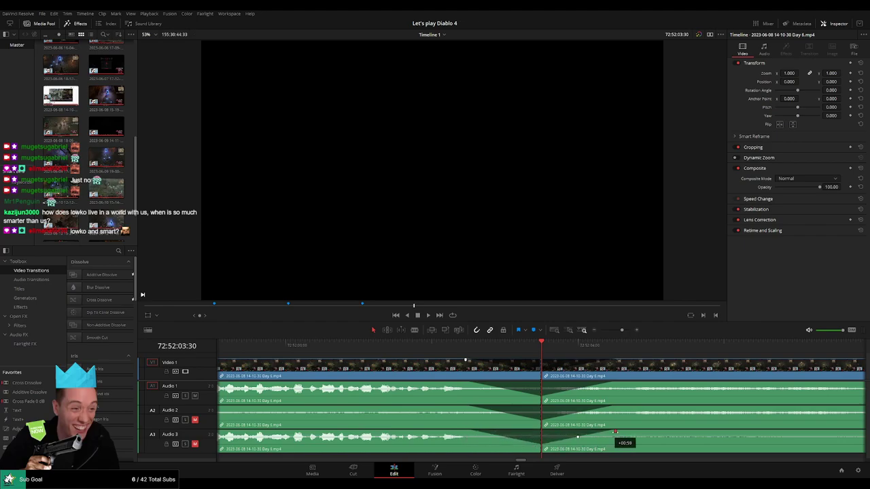
# Move the remaining Day 6 part after the cut so that the new episode starts at about 74:00:00.
pyautogui.scroll(-5, 479, 375)
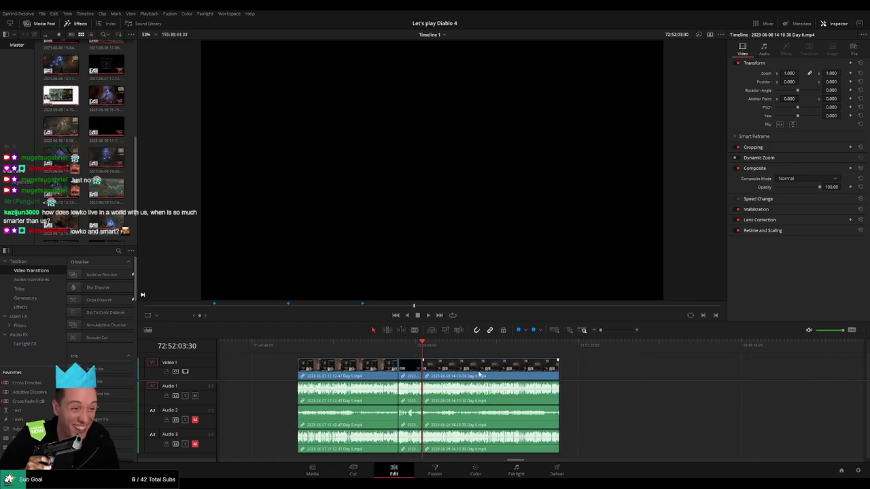
pyautogui.hscroll(5, 313, 360)
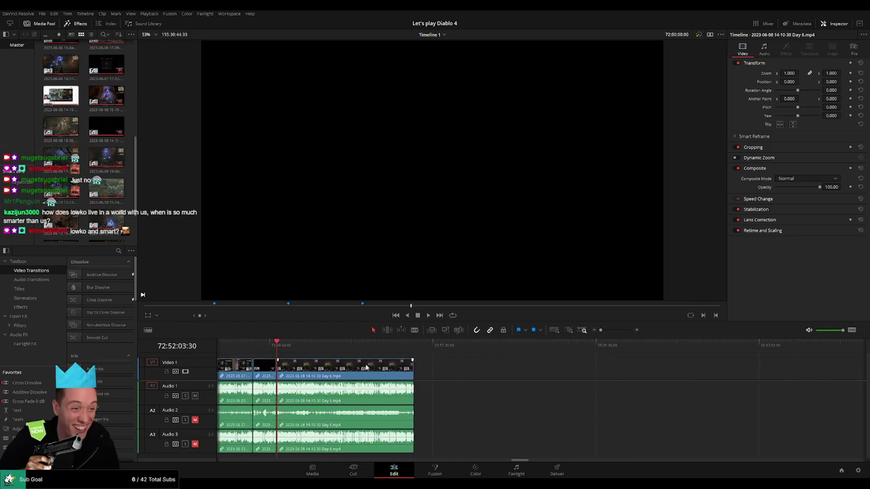
pyautogui.moveTo(323, 365); pyautogui.dragTo(572, 375)
pyautogui.click(375, 373)
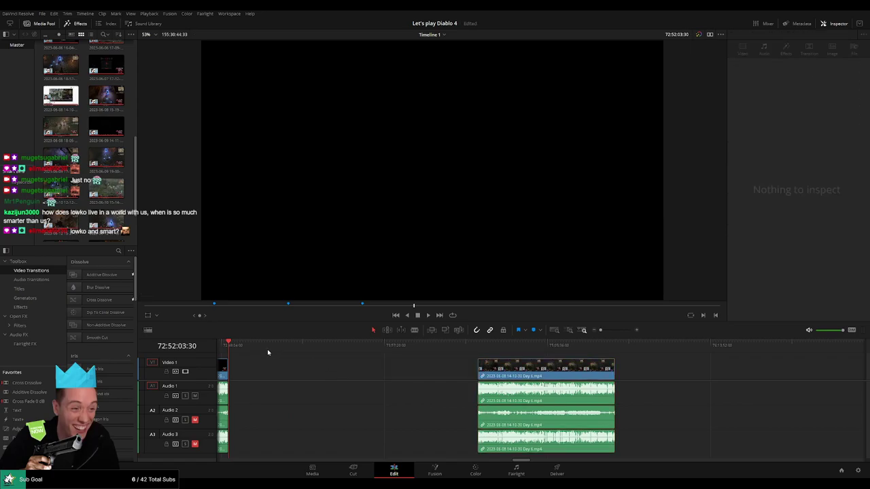
pyautogui.click(314, 345)
pyautogui.moveTo(321, 361); pyautogui.dragTo(391, 372)
pyautogui.hscroll(-2, 361, 376)
pyautogui.moveTo(318, 347); pyautogui.dragTo(541, 351)
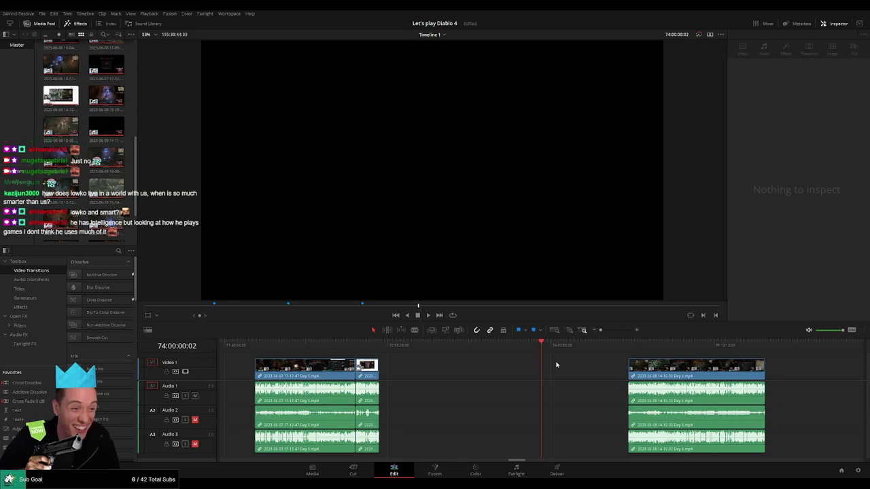
pyautogui.moveTo(669, 368); pyautogui.dragTo(582, 368)
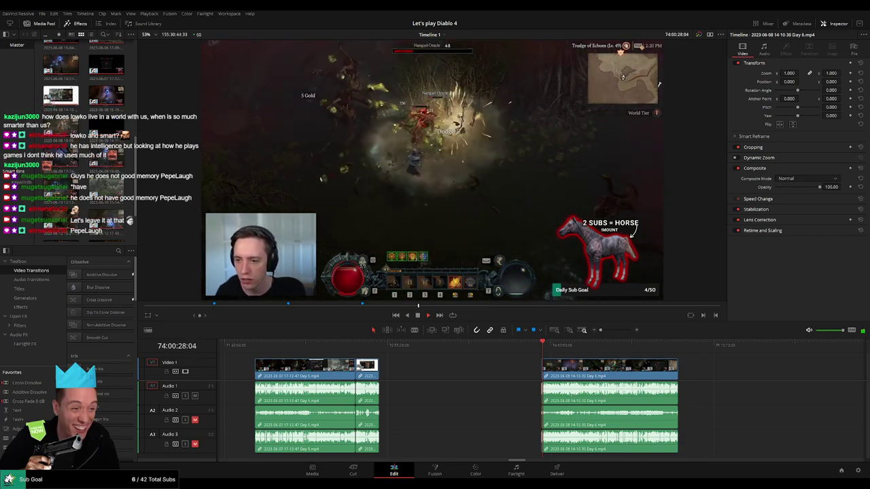
# Play the start of the new episode and skip ahead to about 74:52 to look for a suitable ending point.
pyautogui.click(514, 373)
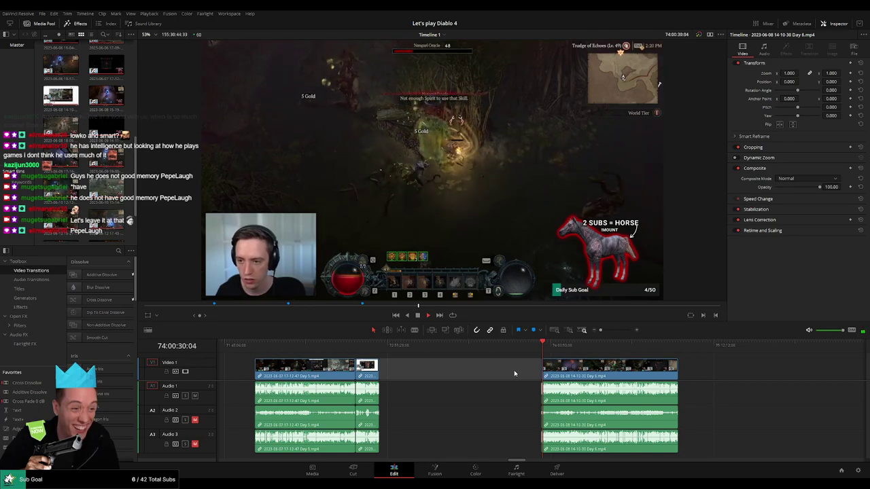
pyautogui.press('BackSpace')
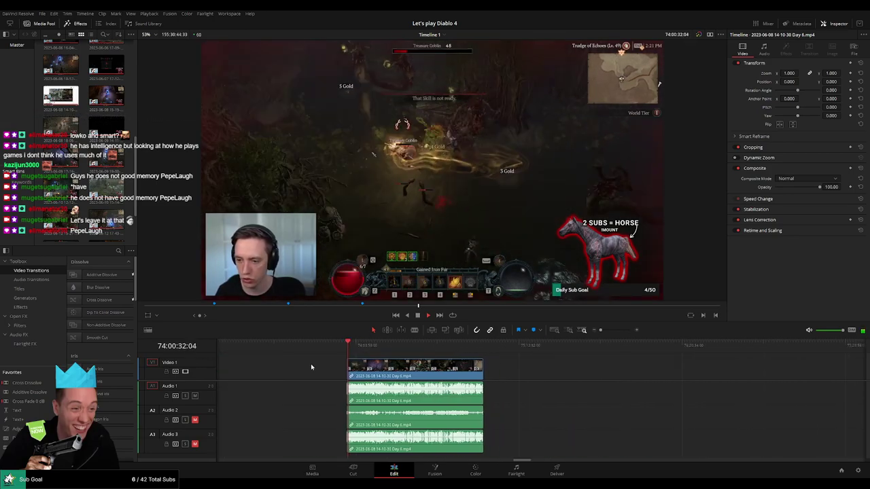
pyautogui.click(351, 352)
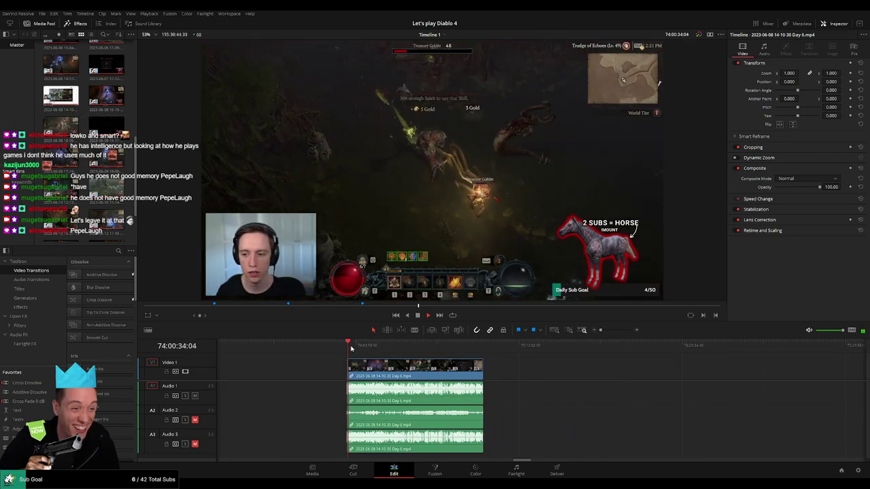
pyautogui.click(352, 348)
pyautogui.moveTo(353, 349); pyautogui.dragTo(589, 349)
pyautogui.hotkey('shift', 'z')
pyautogui.hscroll(5, 589, 350)
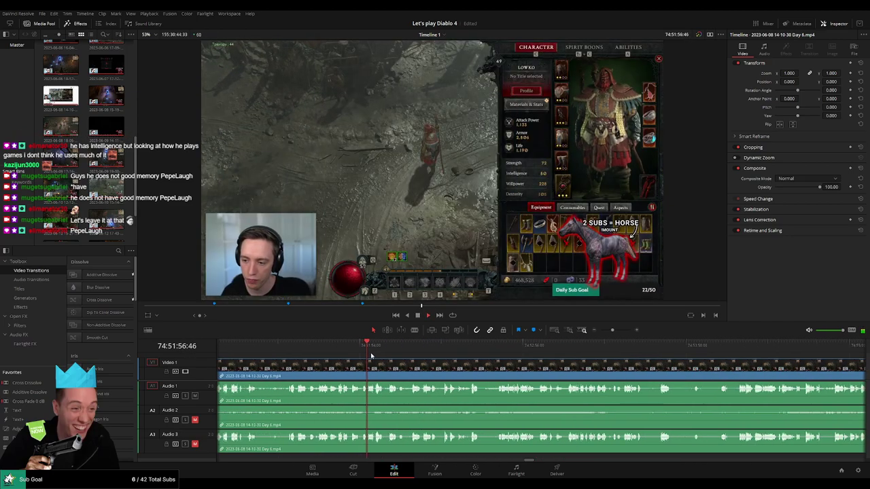
pyautogui.moveTo(374, 353); pyautogui.dragTo(414, 352)
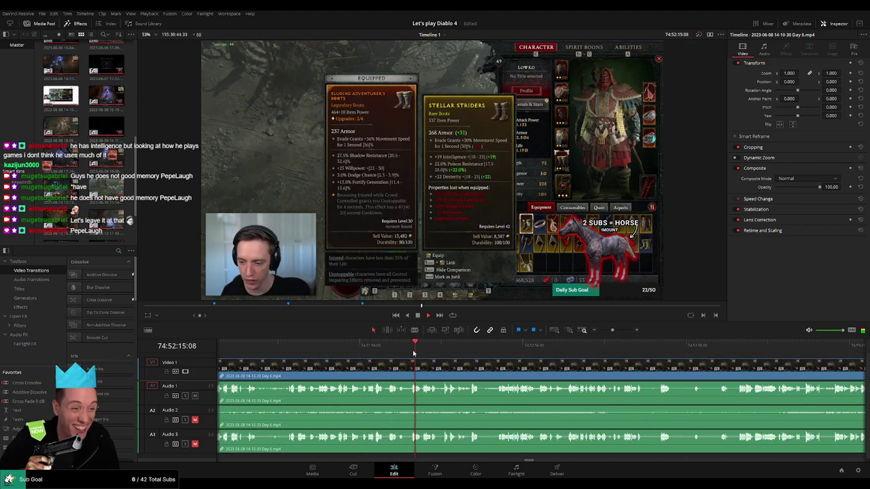
# Locate the pause during the boots comparison and split the Day 6 clip at 74:52:05:00.
pyautogui.scroll(2, 424, 352)
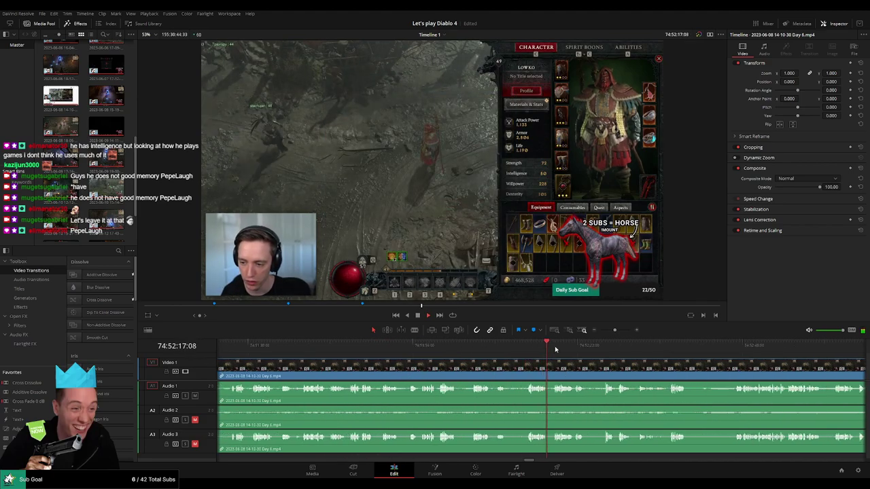
pyautogui.click(446, 352)
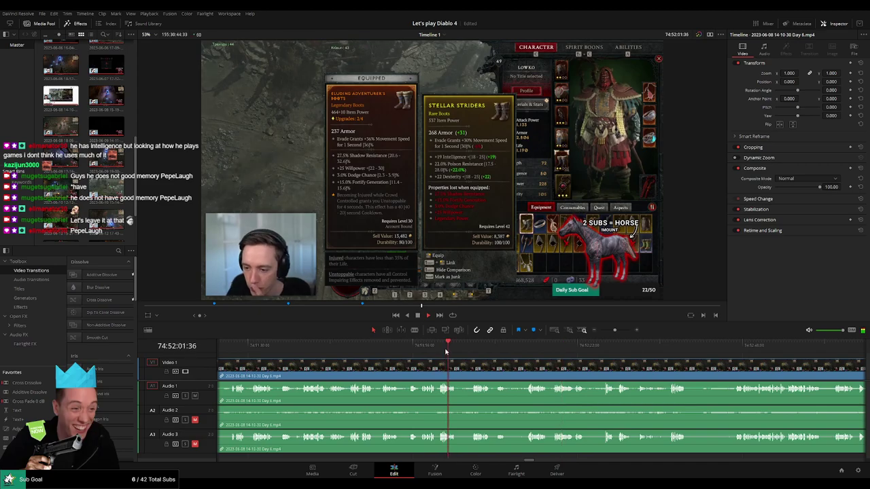
pyautogui.click(471, 346)
pyautogui.scroll(1, 482, 364)
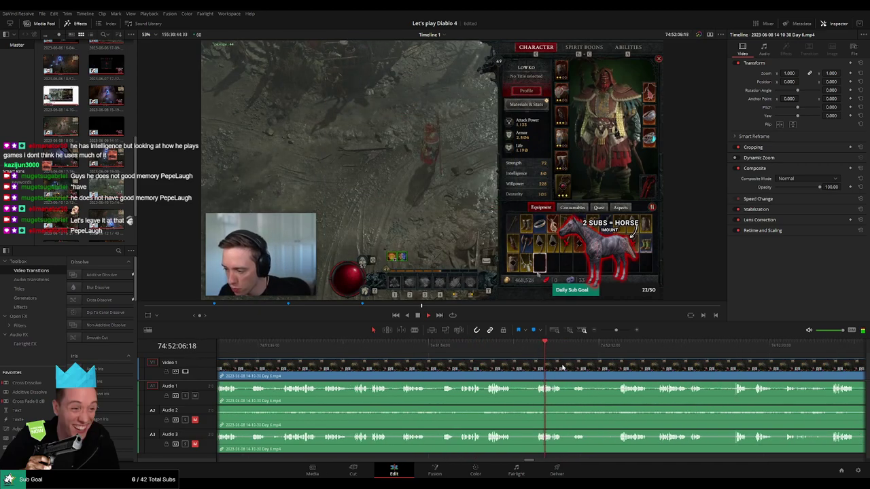
pyautogui.scroll(2, 562, 367)
pyautogui.click(516, 353)
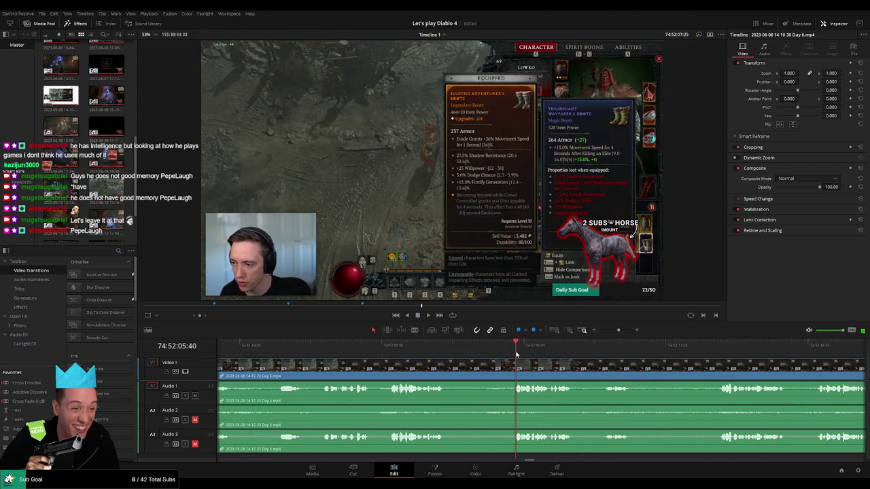
pyautogui.moveTo(516, 354); pyautogui.dragTo(501, 354)
pyautogui.hotkey('ctrl', 'b')
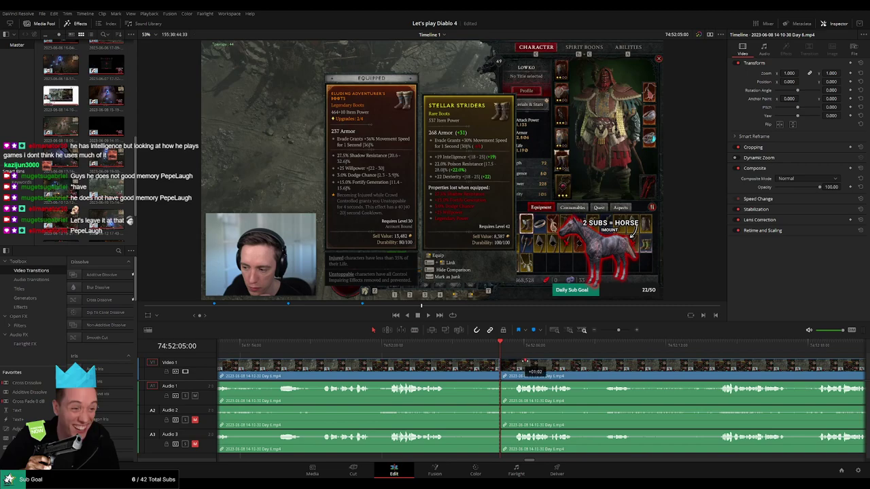
# Add video fades of about one second on both sides of the cut at 74:52:05:00.
pyautogui.moveTo(524, 360); pyautogui.dragTo(484, 361)
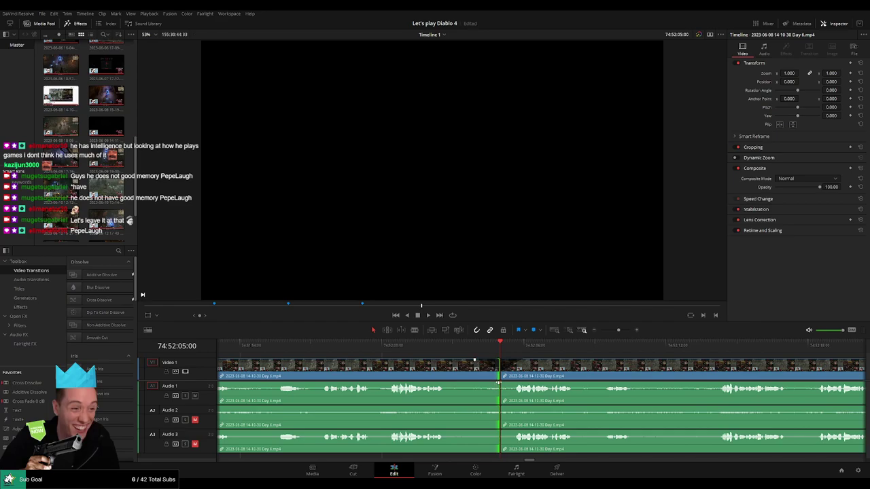
# Add fade-outs and fade-ins of about one second to the audio tracks on both sides of the cut at 74:52:05:00.
pyautogui.moveTo(498, 384)
pyautogui.mouseDown()
pyautogui.moveTo(474, 385)
pyautogui.moveTo(506, 386)
pyautogui.mouseUp()
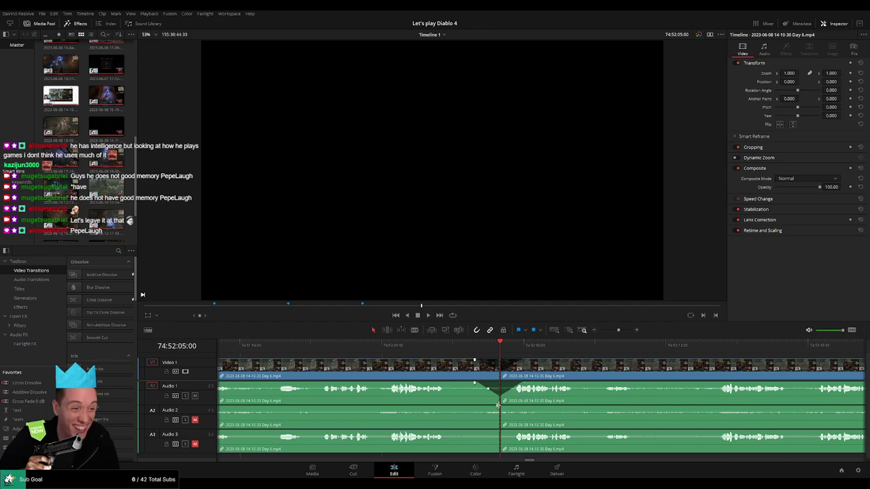
pyautogui.moveTo(498, 405); pyautogui.dragTo(487, 408)
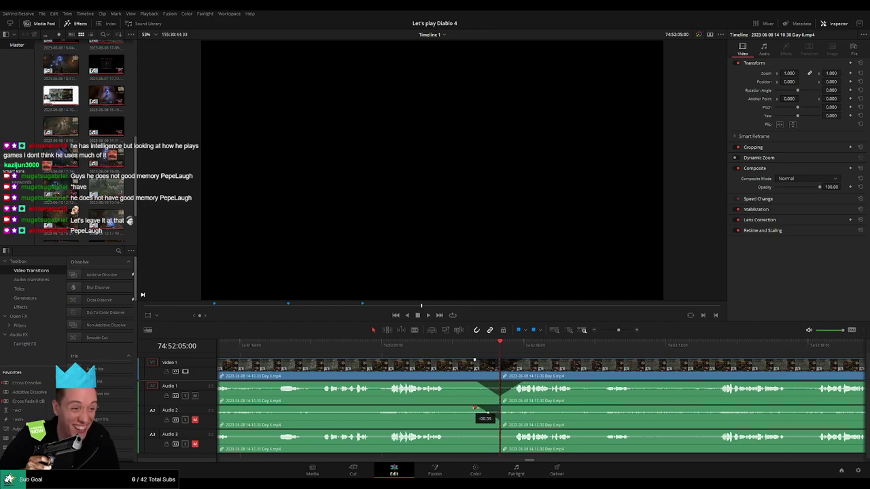
pyautogui.moveTo(502, 409); pyautogui.dragTo(522, 407)
pyautogui.scroll(1, 534, 409)
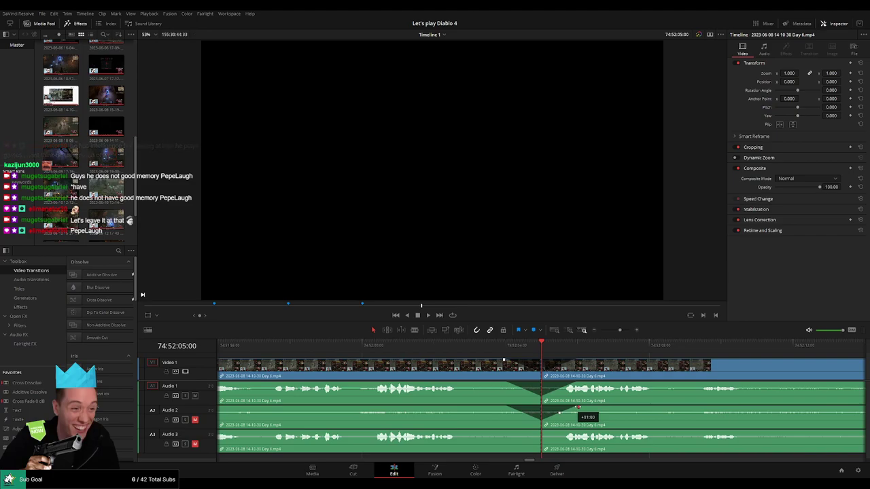
pyautogui.moveTo(541, 431); pyautogui.dragTo(579, 432)
# Move the short end piece of the Day 6 clip after the cut so it starts at 76:00:00:00.
pyautogui.scroll(-5, 615, 369)
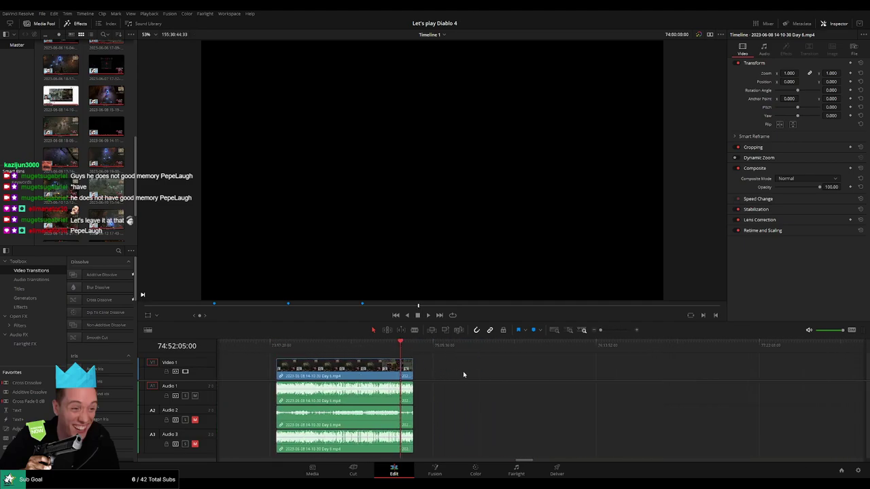
pyautogui.hscroll(5, 464, 374)
pyautogui.moveTo(305, 368); pyautogui.dragTo(528, 371)
pyautogui.click(410, 374)
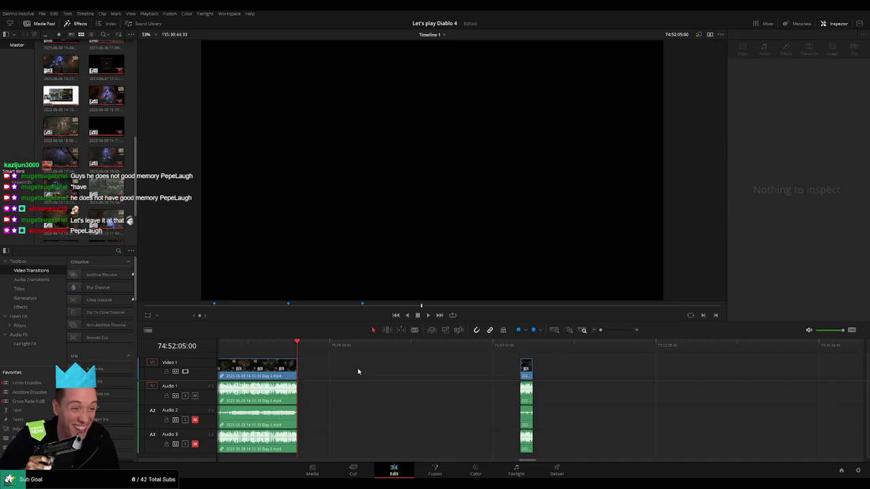
pyautogui.moveTo(314, 346); pyautogui.dragTo(460, 365)
pyautogui.scroll(4, 521, 368)
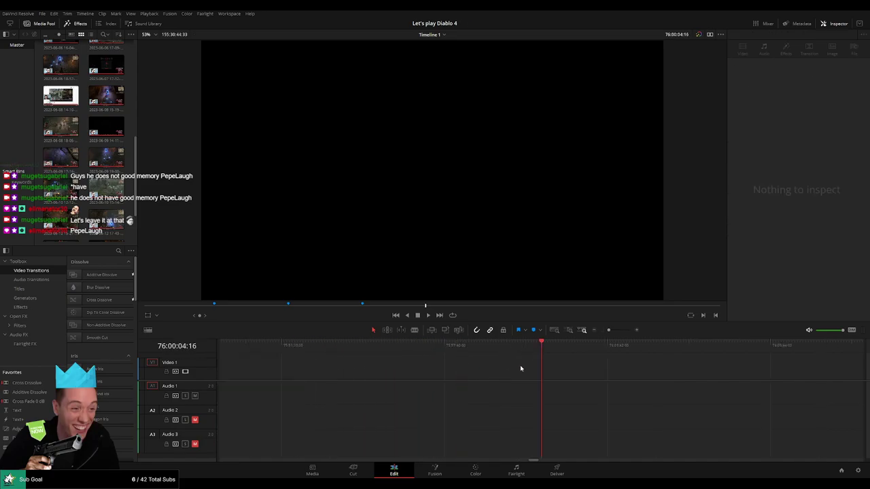
pyautogui.moveTo(541, 348); pyautogui.dragTo(539, 350)
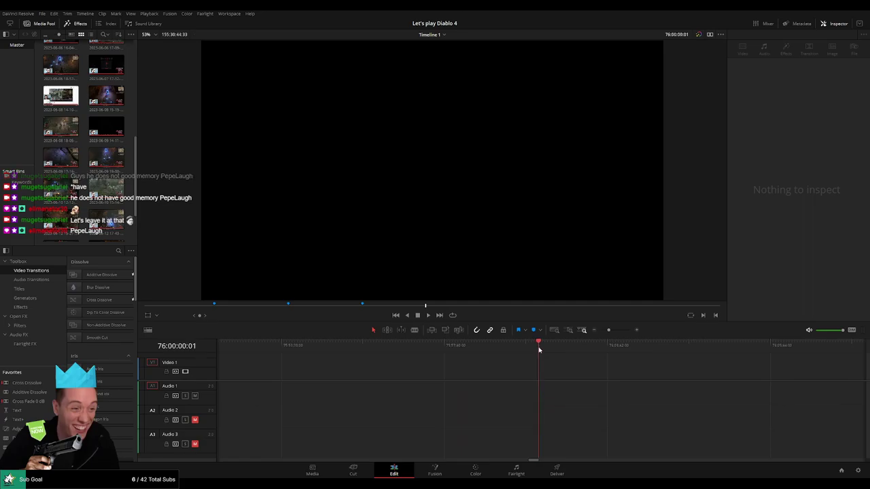
pyautogui.press('Left')
pyautogui.moveTo(610, 330); pyautogui.dragTo(549, 371)
pyautogui.click(598, 369)
# Move the Day 6 part 2 clip back along the timeline so it directly follows the short Day 6 piece.
pyautogui.hscroll(10, 543, 367)
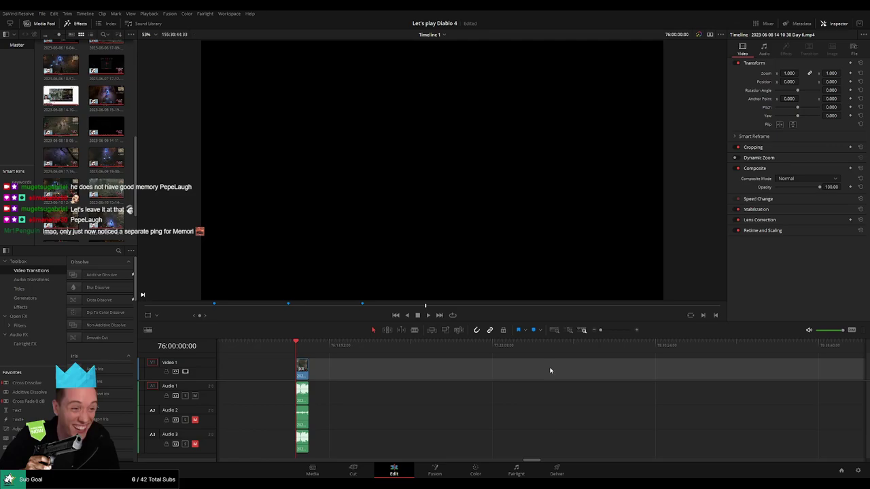
pyautogui.hscroll(3, 600, 374)
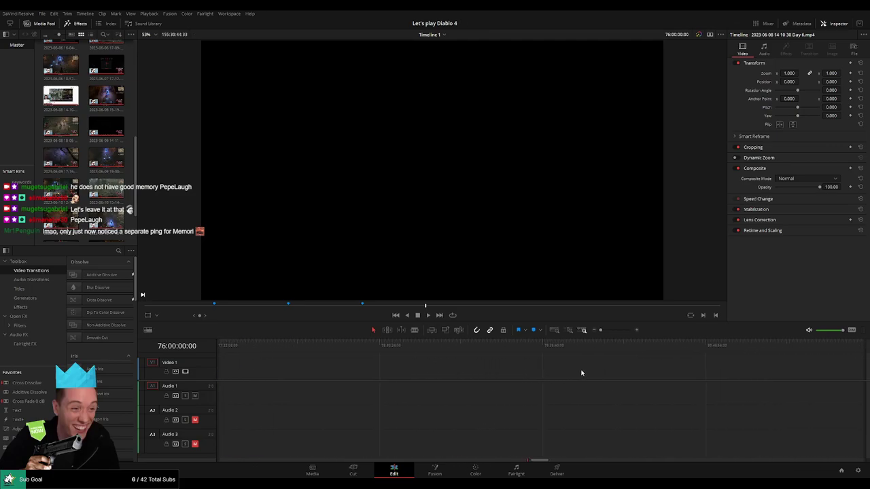
pyautogui.hscroll(10, 581, 372)
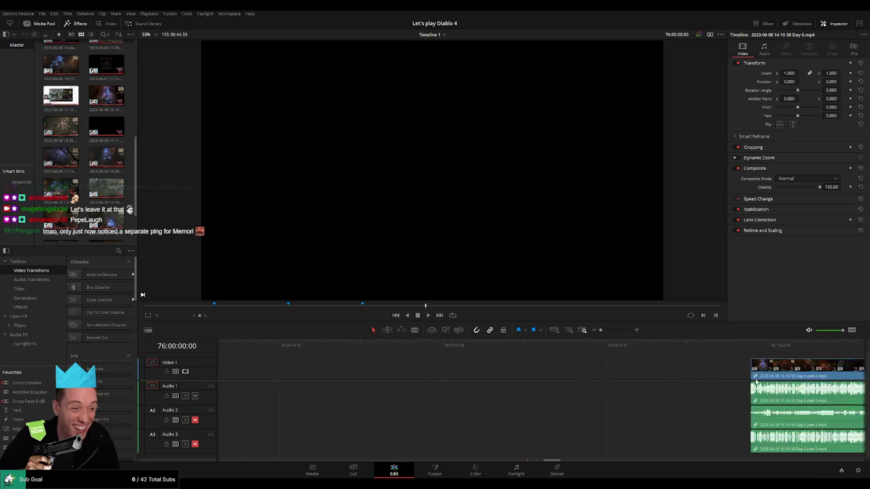
pyautogui.moveTo(756, 381); pyautogui.dragTo(294, 382)
pyautogui.hscroll(-5, 242, 374)
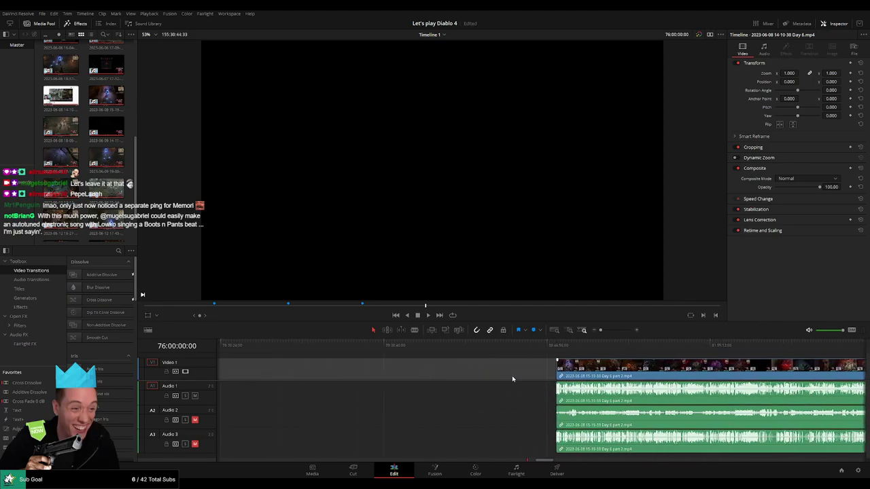
pyautogui.hscroll(5, 644, 379)
pyautogui.hscroll(-4, 266, 370)
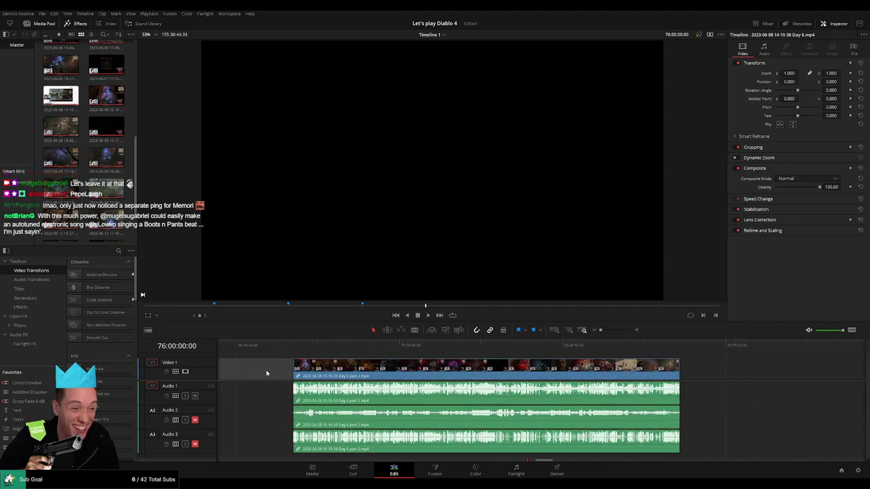
pyautogui.hscroll(5, 455, 377)
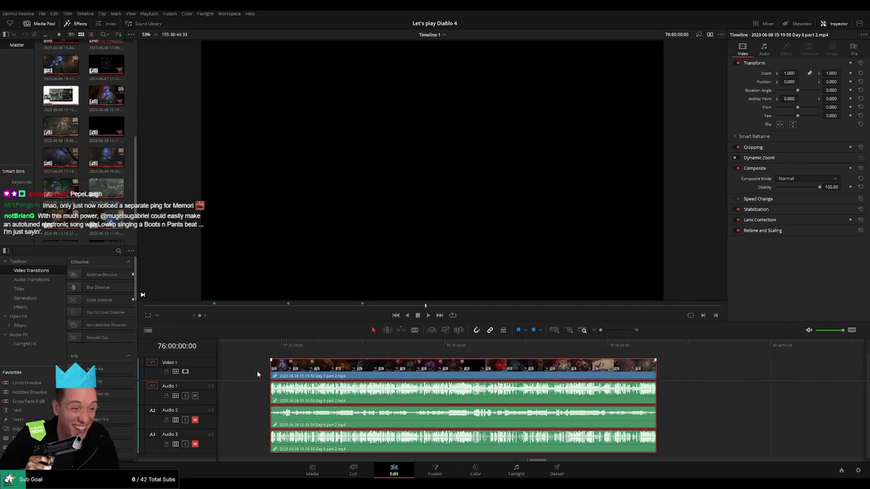
pyautogui.hscroll(-4, 469, 377)
pyautogui.hscroll(-3, 472, 377)
pyautogui.moveTo(672, 379); pyautogui.dragTo(501, 374)
# Add the default video and audio transitions where the short Day 6 piece meets the Day 6 part 2 clip.
pyautogui.press('space')
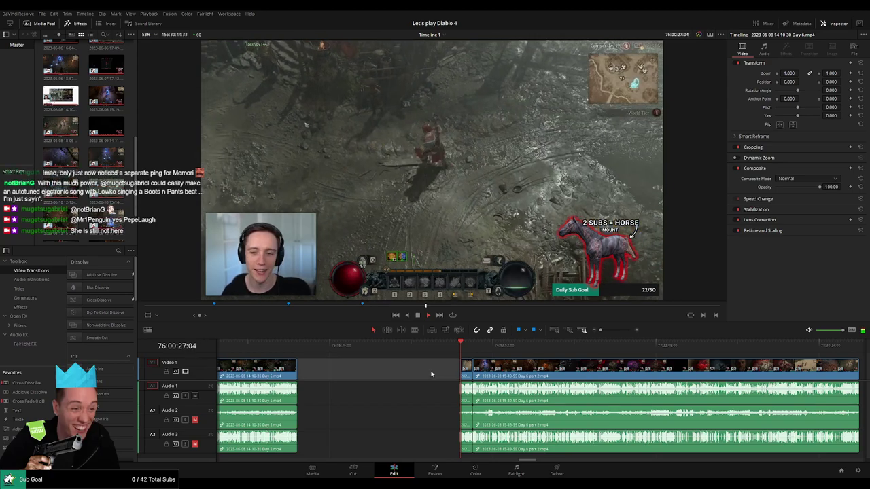
pyautogui.click(609, 331)
pyautogui.moveTo(610, 330); pyautogui.dragTo(606, 331)
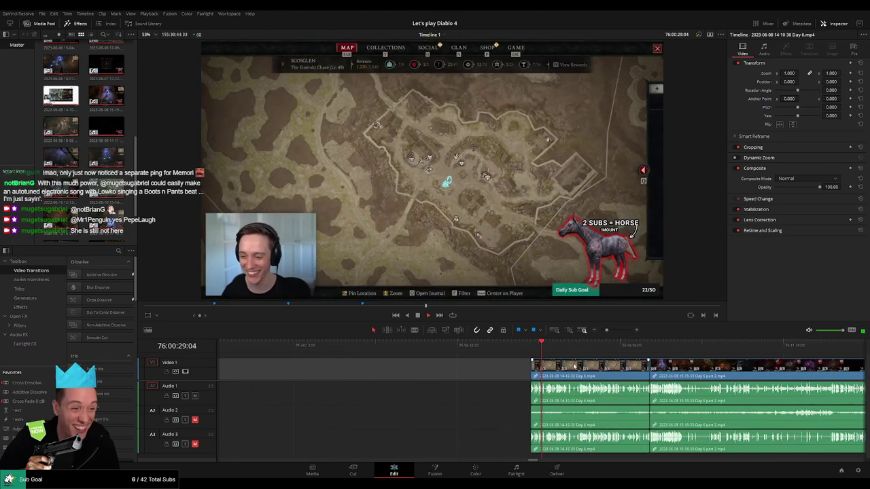
pyautogui.moveTo(415, 350); pyautogui.dragTo(532, 356)
pyautogui.moveTo(607, 330); pyautogui.dragTo(620, 331)
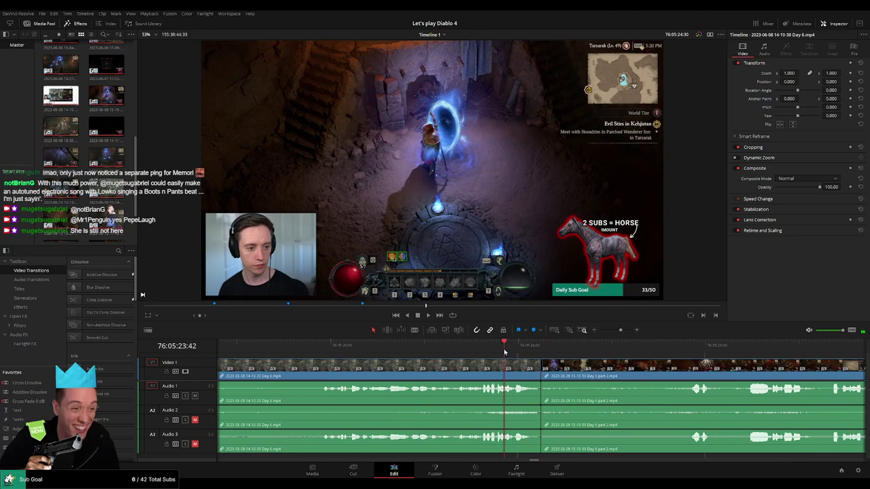
pyautogui.click(463, 352)
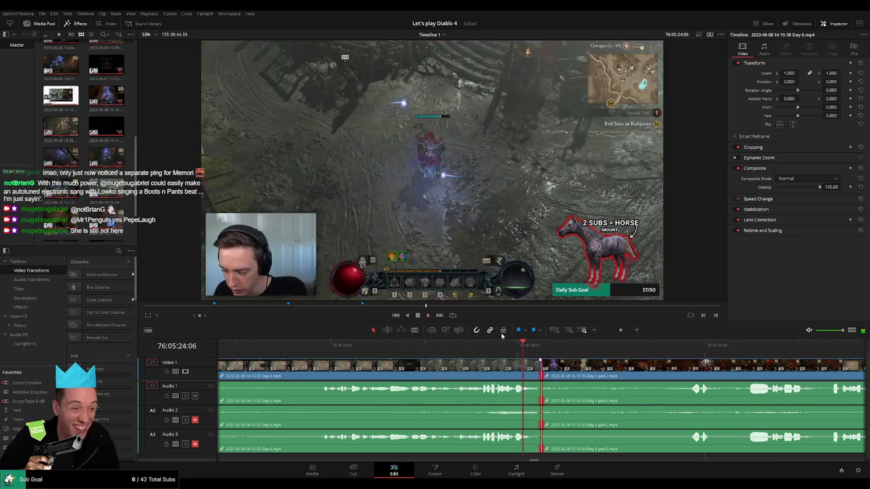
pyautogui.hotkey('ctrl', 't')
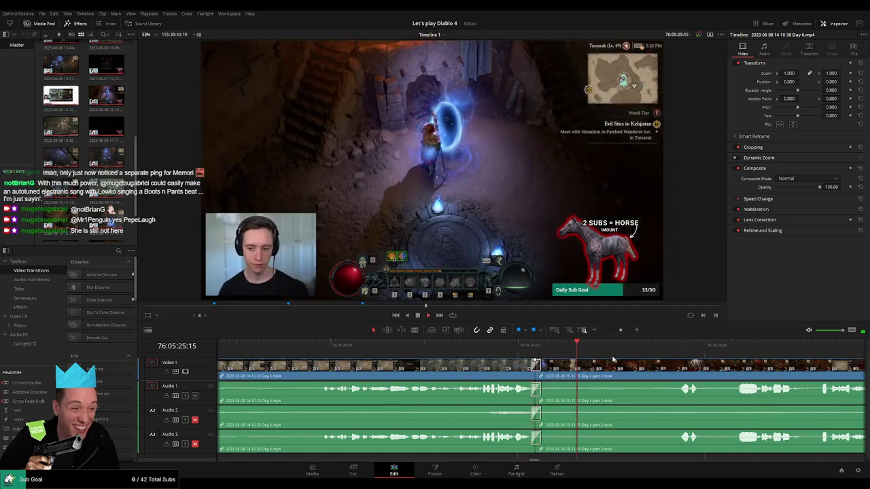
# Play back the new transition and the opening of the Day 6 part 2 clip to check them.
pyautogui.click(513, 348)
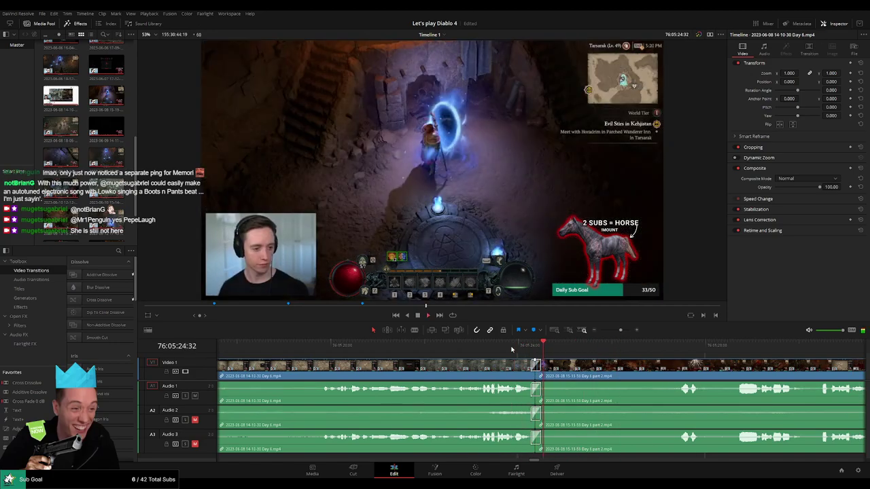
pyautogui.moveTo(620, 330); pyautogui.dragTo(600, 331)
pyautogui.hscroll(1, 411, 367)
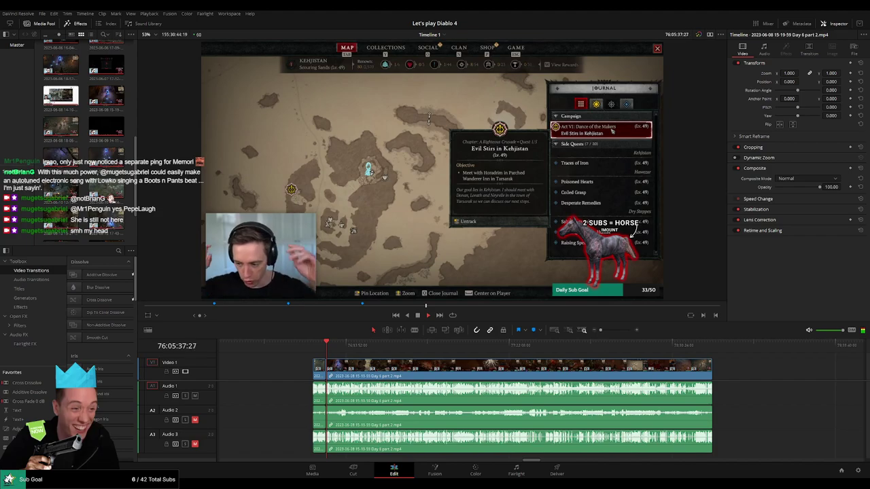
pyautogui.click(295, 370)
pyautogui.press('Delete')
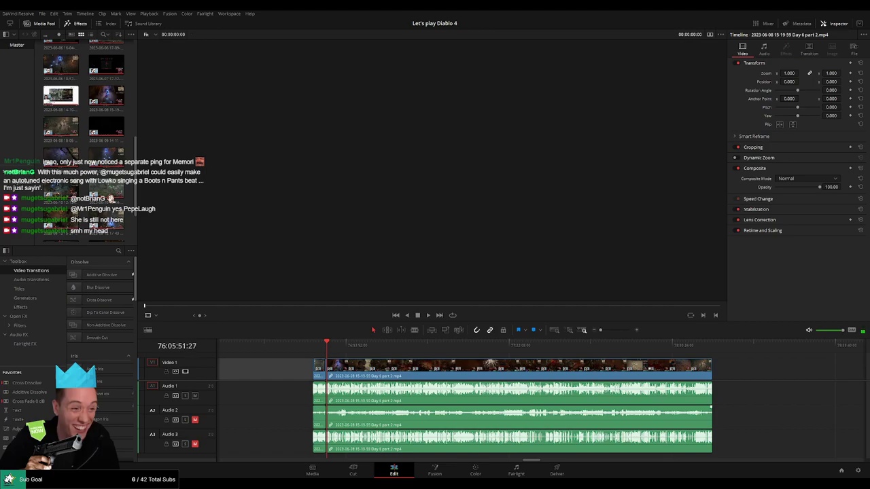
pyautogui.click(293, 377)
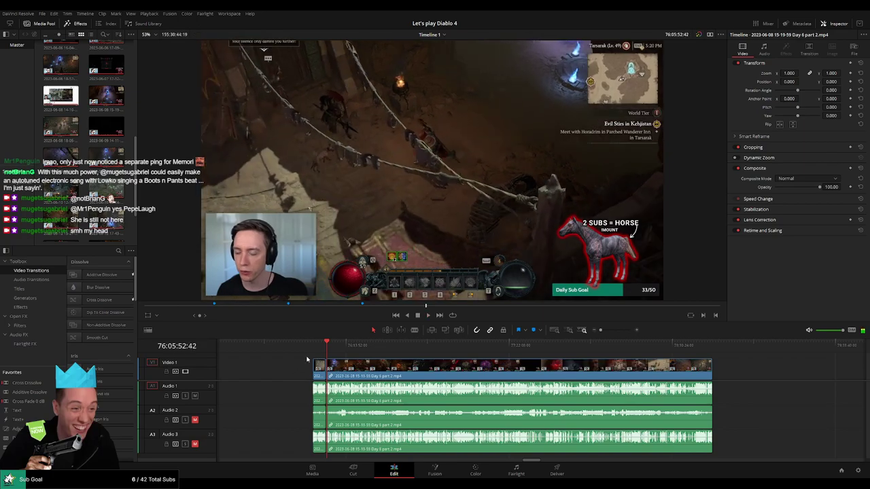
# Split the Day 6 part 2 clip with its audio at 76:52:18:30, just before the in-game map opens.
pyautogui.moveTo(306, 360); pyautogui.dragTo(438, 360)
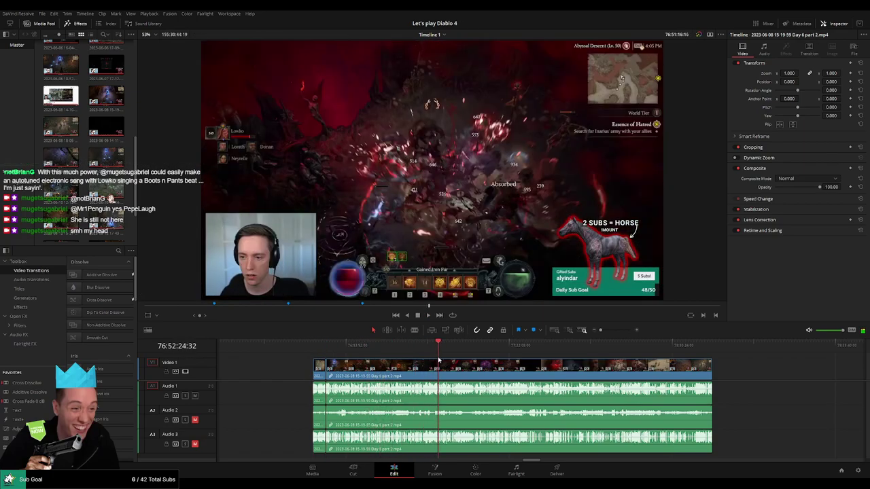
pyautogui.scroll(5, 439, 360)
pyautogui.press('space')
pyautogui.click(517, 349)
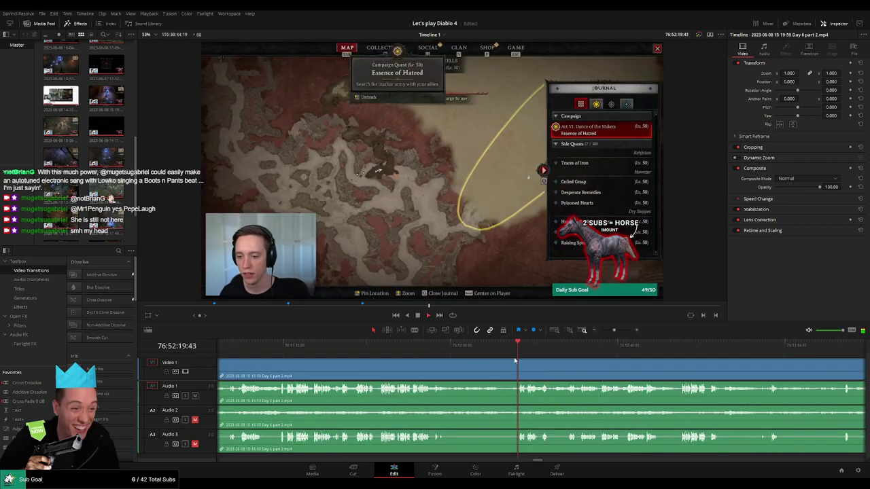
pyautogui.press('space')
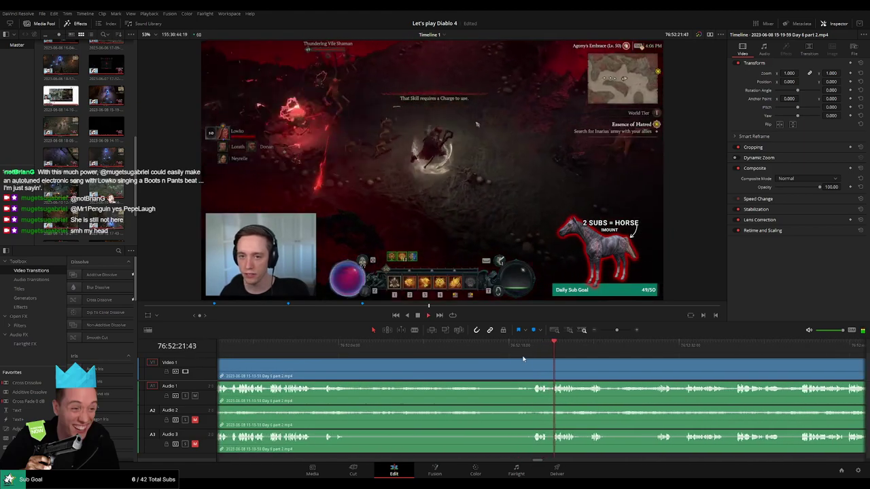
pyautogui.click(459, 347)
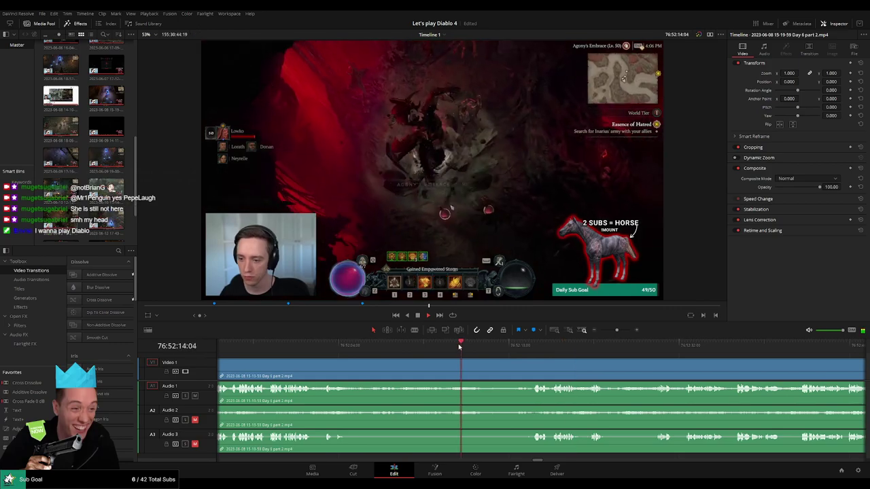
pyautogui.click(513, 347)
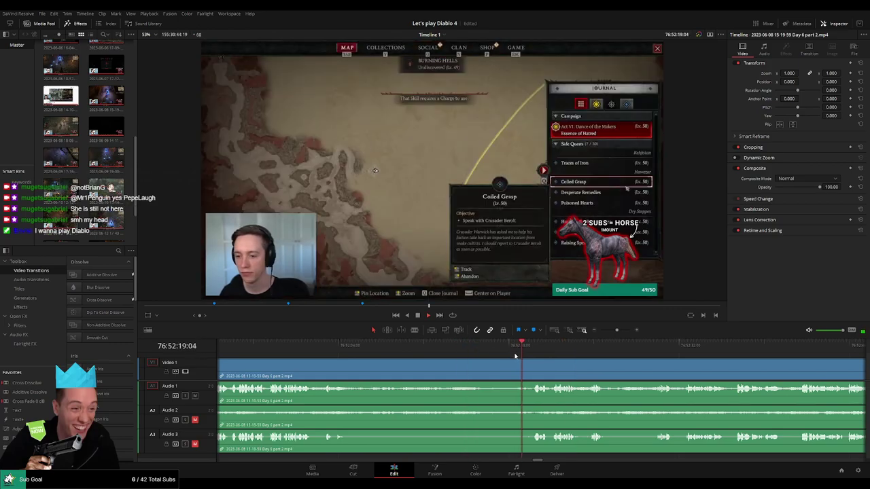
pyautogui.scroll(4, 514, 357)
pyautogui.click(458, 346)
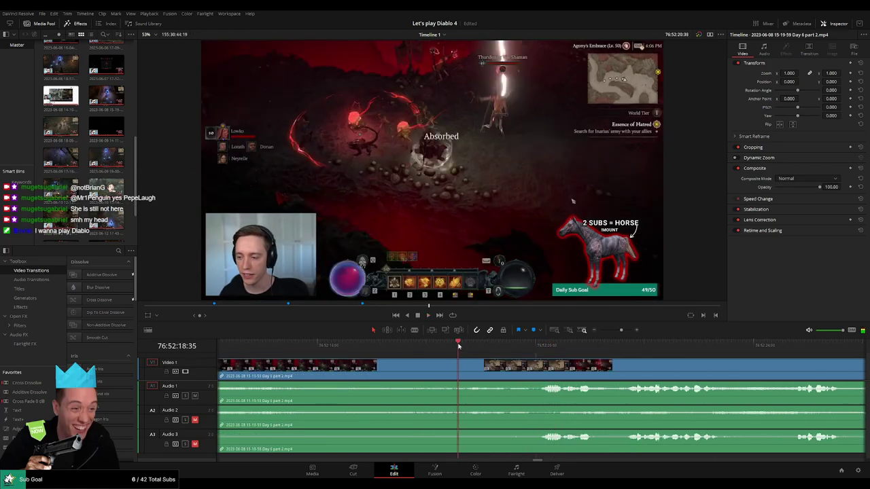
pyautogui.moveTo(464, 349); pyautogui.dragTo(455, 349)
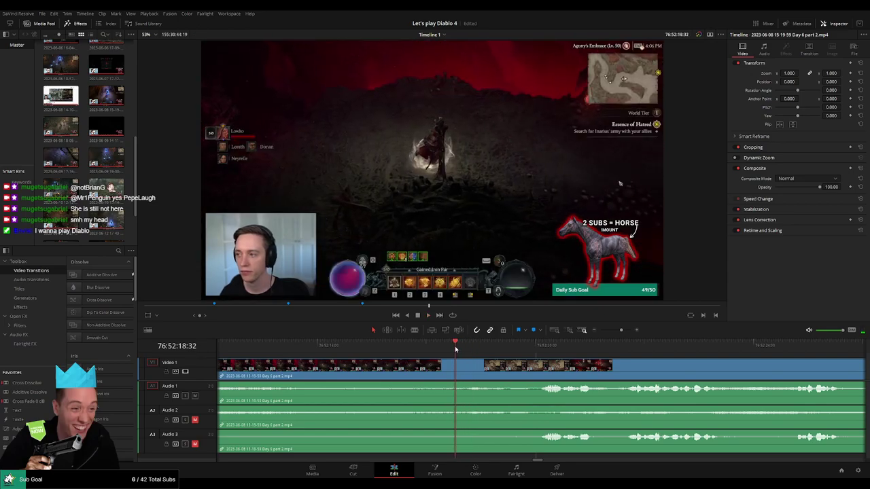
pyautogui.press('b')
pyautogui.click(456, 366)
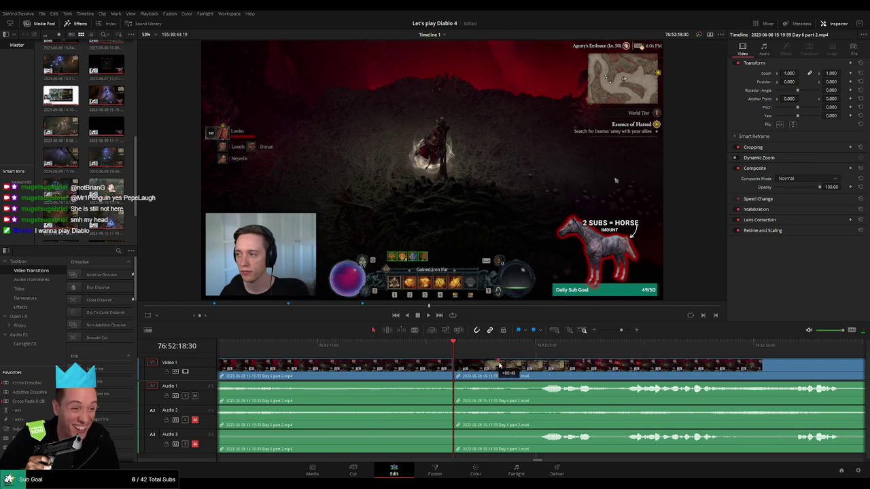
# Fade video and all three audio tracks out and in over about one second on both sides of the 76:52:18:30 cut, and play it back.
pyautogui.moveTo(509, 365); pyautogui.dragTo(511, 364)
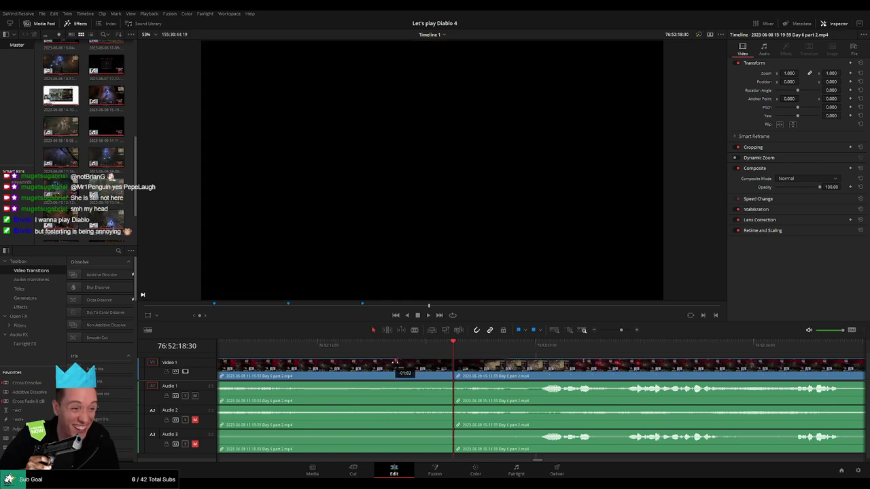
pyautogui.moveTo(448, 384); pyautogui.dragTo(401, 382)
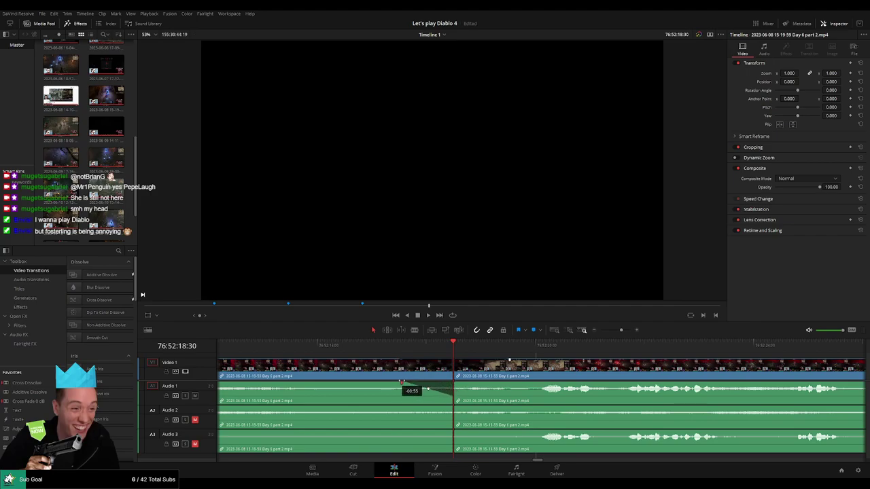
pyautogui.moveTo(455, 384); pyautogui.dragTo(510, 385)
pyautogui.moveTo(454, 407); pyautogui.dragTo(406, 407)
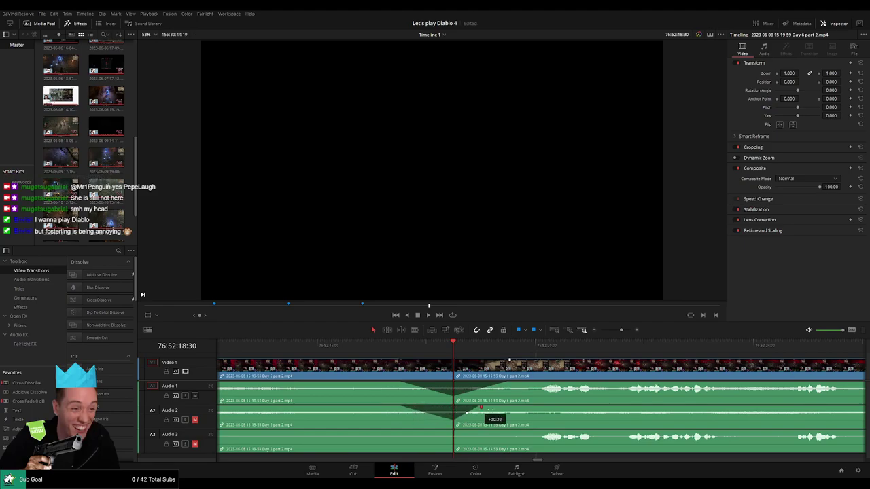
pyautogui.moveTo(481, 410); pyautogui.dragTo(503, 409)
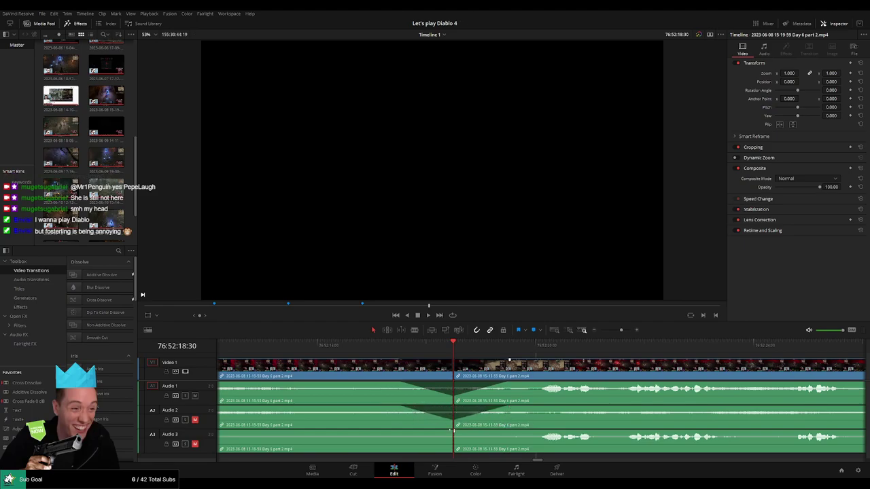
pyautogui.moveTo(448, 432); pyautogui.dragTo(388, 432)
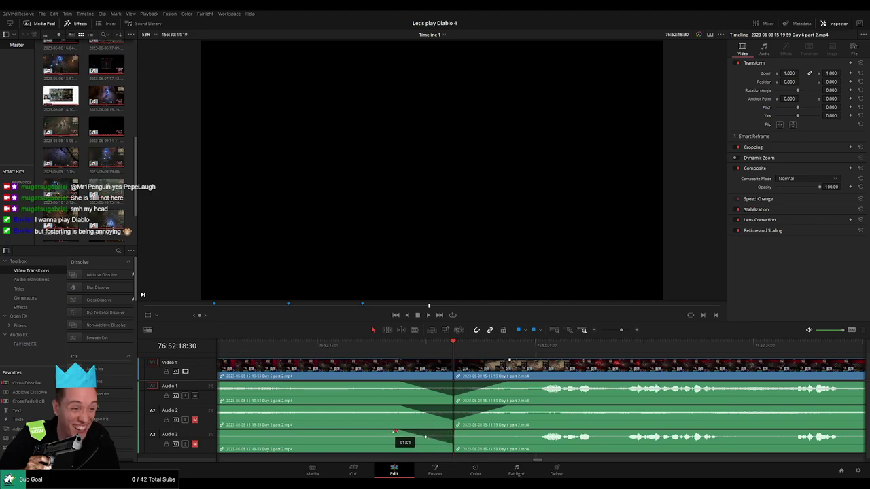
pyautogui.moveTo(454, 432); pyautogui.dragTo(509, 432)
pyautogui.press('space')
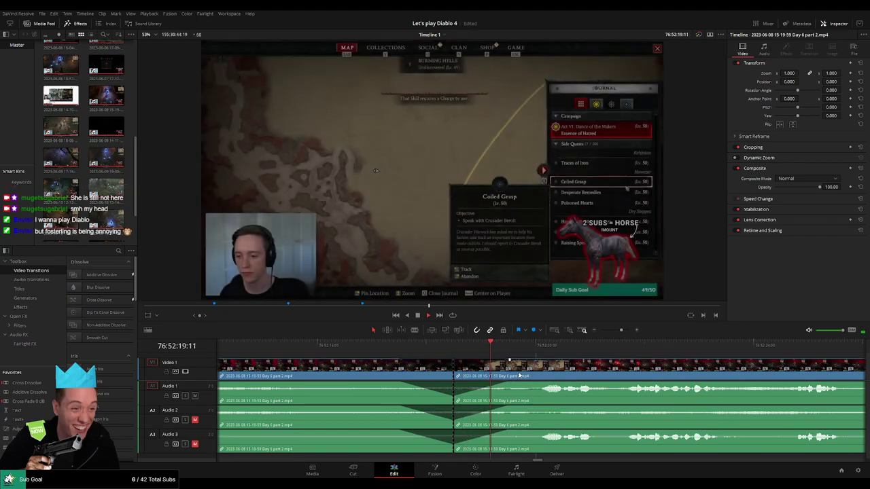
# Move the remaining Day 6 part 2 clip with its audio further along the timeline, leaving a gap after the 76:52:18:30 cut.
pyautogui.moveTo(620, 330); pyautogui.dragTo(578, 331)
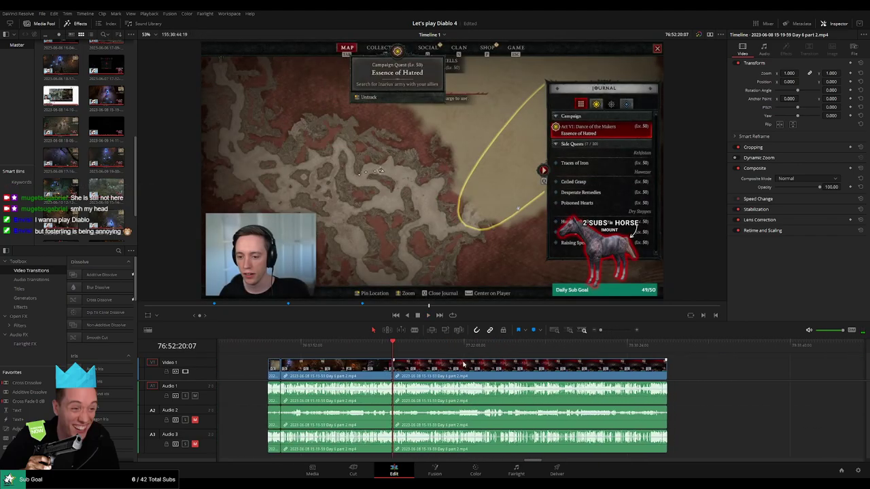
pyautogui.press('Home')
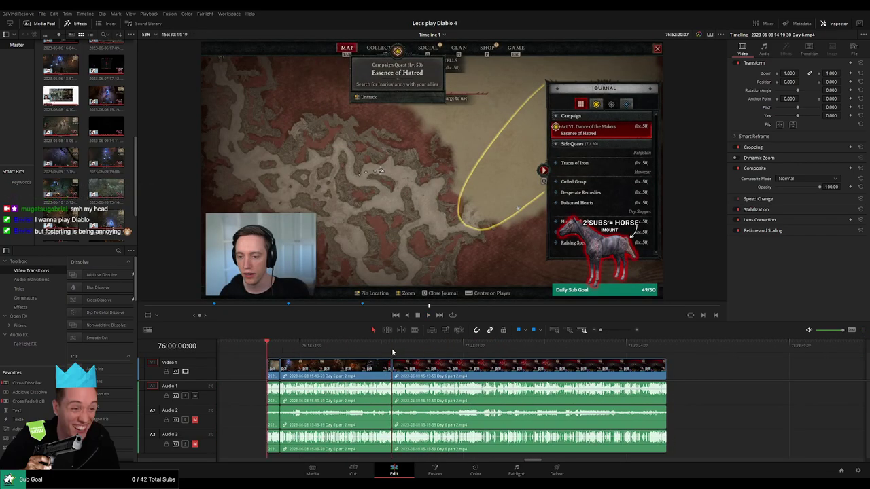
pyautogui.click(392, 351)
pyautogui.hscroll(4, 402, 365)
pyautogui.moveTo(388, 369); pyautogui.dragTo(669, 373)
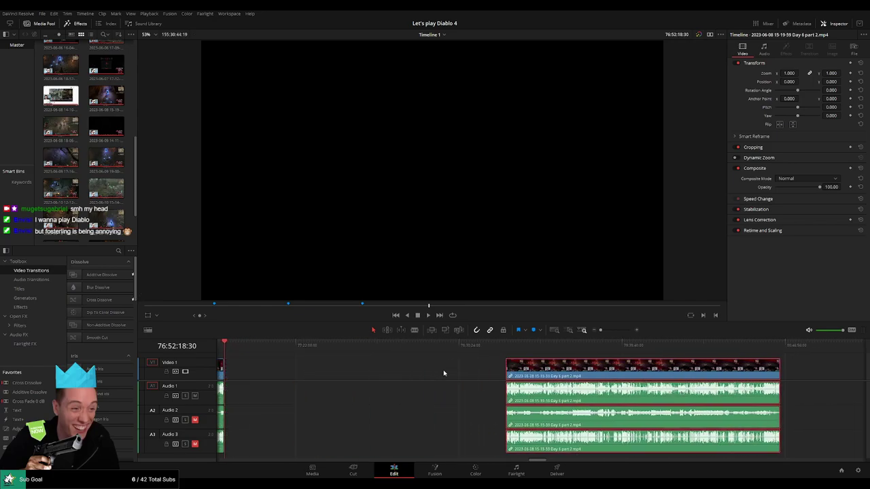
pyautogui.click(443, 373)
pyautogui.hscroll(-5, 454, 375)
pyautogui.click(407, 375)
# Move the remaining Day 6 part 2 clip back along the timeline so that it starts exactly at 78:00:00:00.
pyautogui.moveTo(332, 350); pyautogui.dragTo(491, 362)
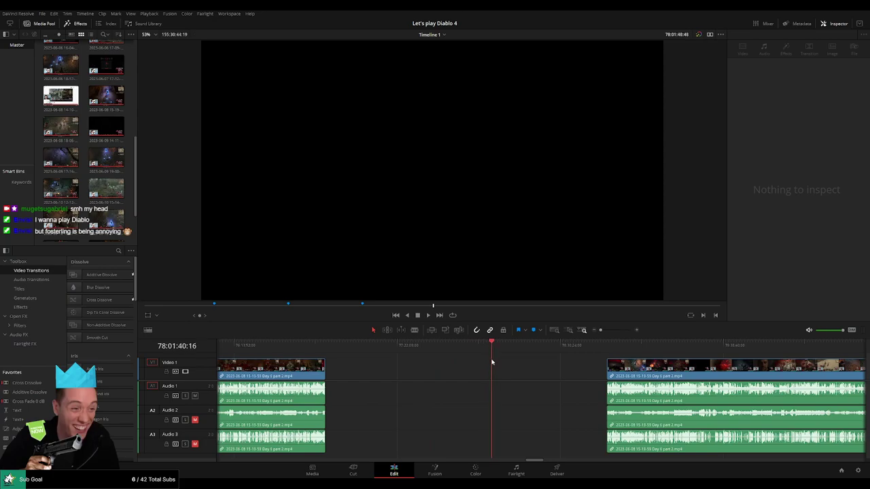
pyautogui.scroll(4, 504, 366)
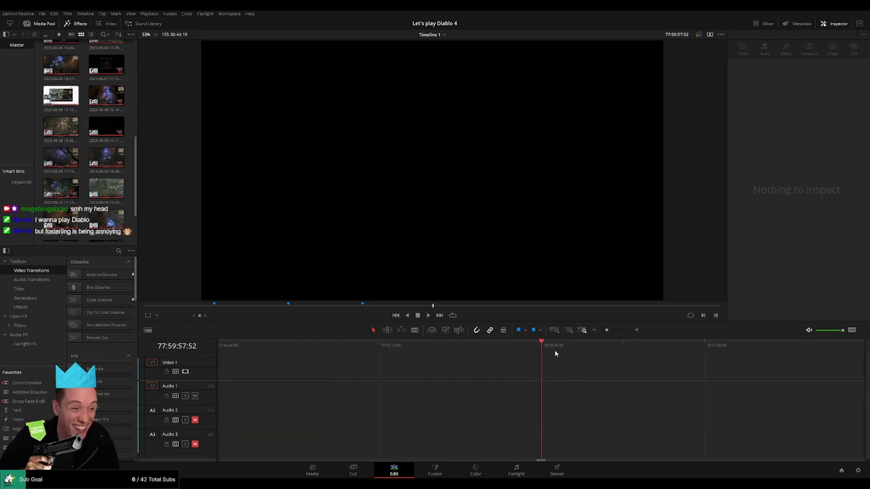
pyautogui.click(540, 349)
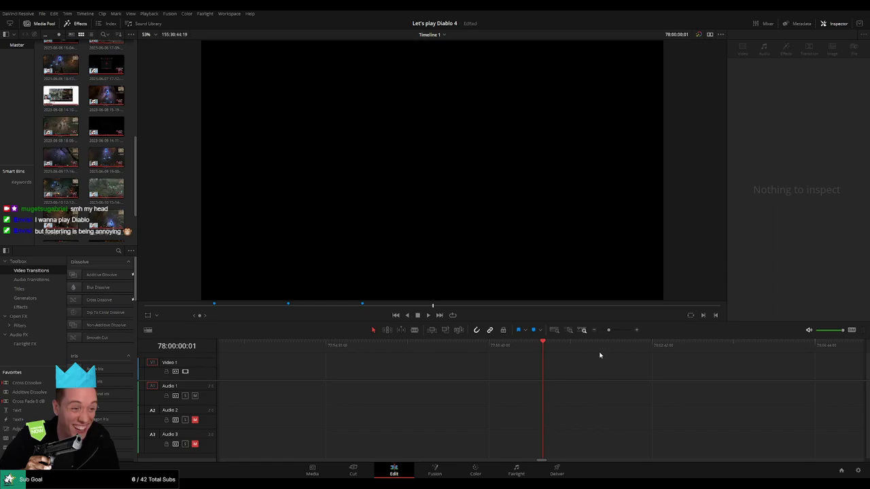
pyautogui.press('Left')
pyautogui.moveTo(608, 330); pyautogui.dragTo(600, 330)
pyautogui.moveTo(588, 369); pyautogui.dragTo(460, 369)
pyautogui.click(460, 369)
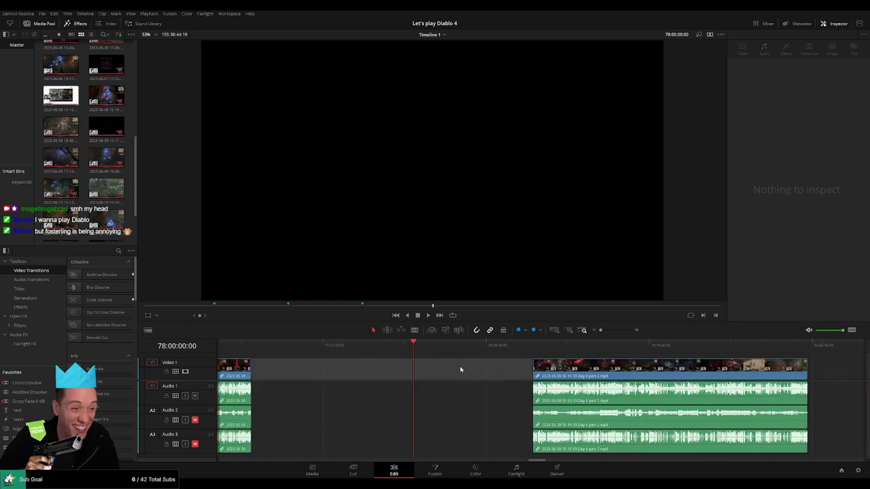
pyautogui.moveTo(580, 371); pyautogui.dragTo(446, 358)
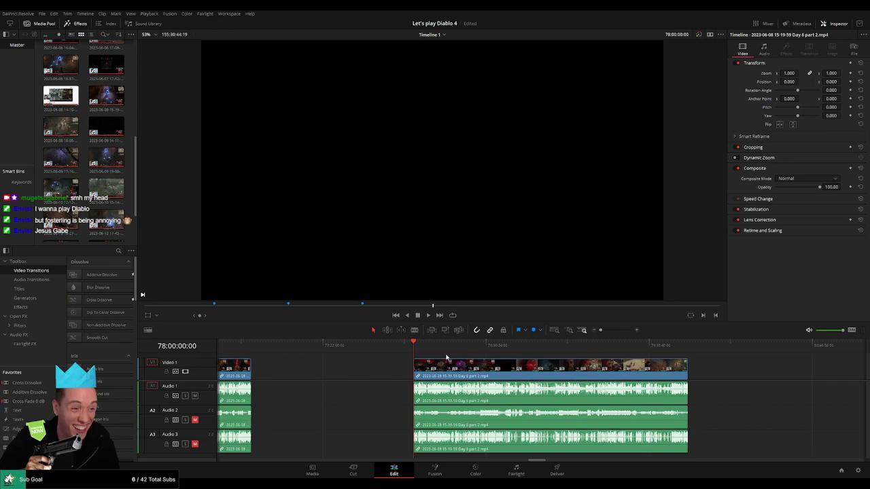
# Play back the opening of the Day 6 part 2 clip from 78:00:00:00 to check its fade-in and start.
pyautogui.press('space')
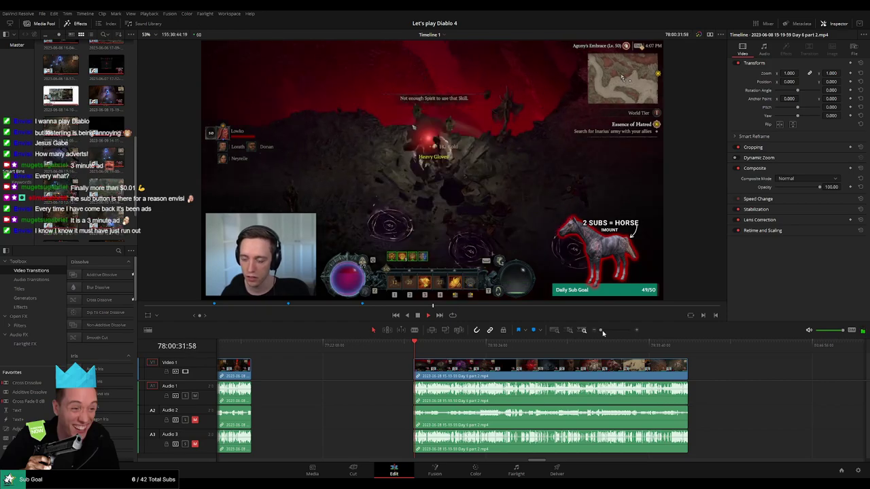
pyautogui.moveTo(602, 331); pyautogui.dragTo(613, 333)
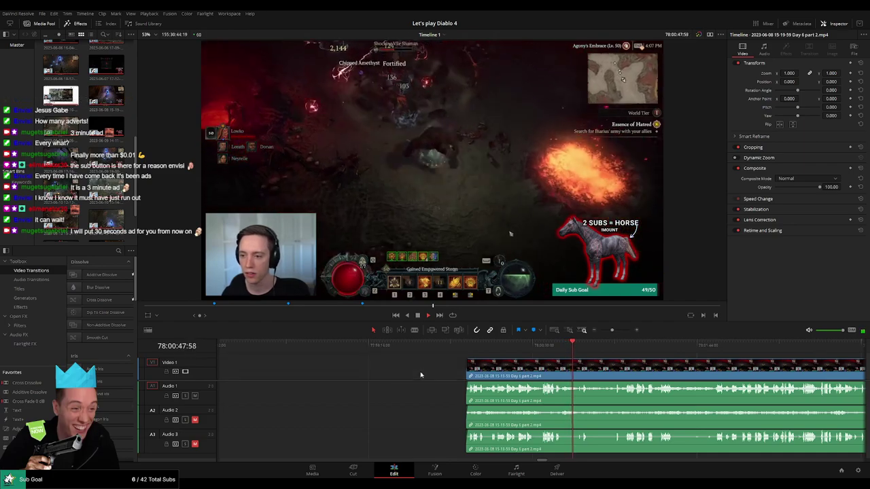
pyautogui.moveTo(612, 330); pyautogui.dragTo(600, 331)
pyautogui.moveTo(500, 366); pyautogui.dragTo(320, 367)
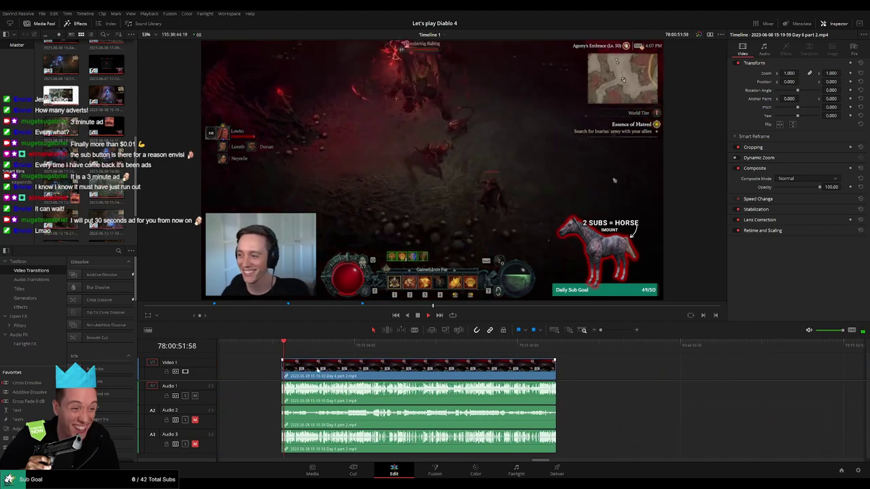
pyautogui.click(280, 347)
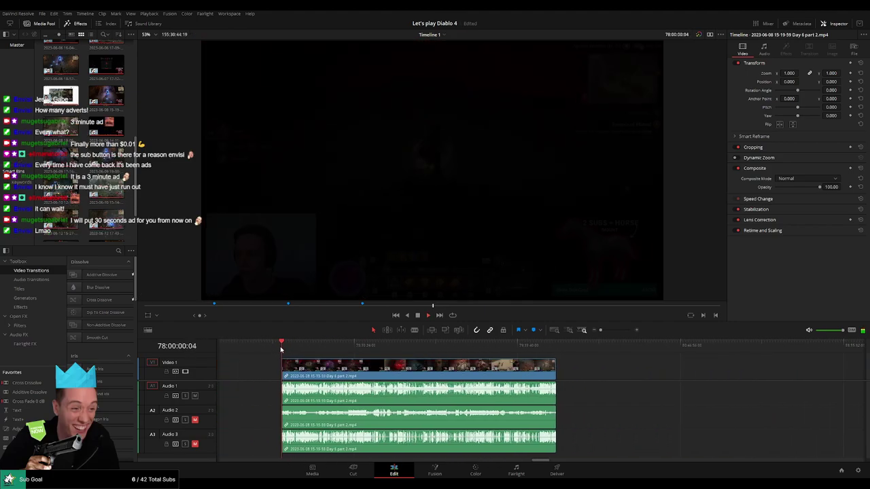
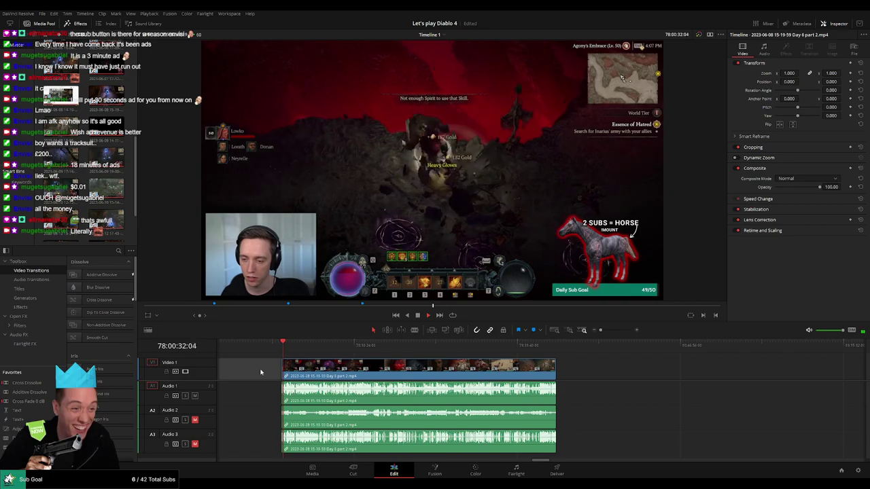
pyautogui.moveTo(256, 375)
pyautogui.mouseDown()
pyautogui.moveTo(229, 373)
pyautogui.moveTo(254, 371)
pyautogui.mouseUp()
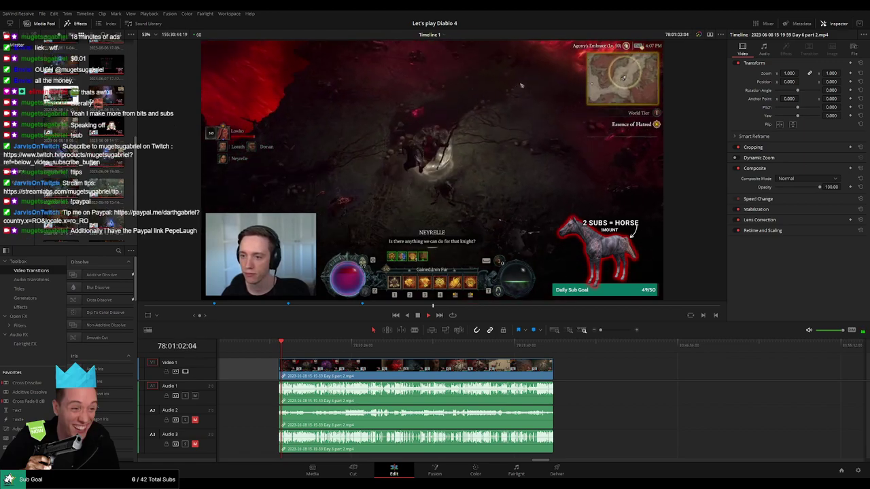
pyautogui.click(258, 367)
pyautogui.moveTo(258, 367)
pyautogui.mouseDown()
pyautogui.moveTo(244, 367)
pyautogui.moveTo(273, 368)
pyautogui.mouseUp()
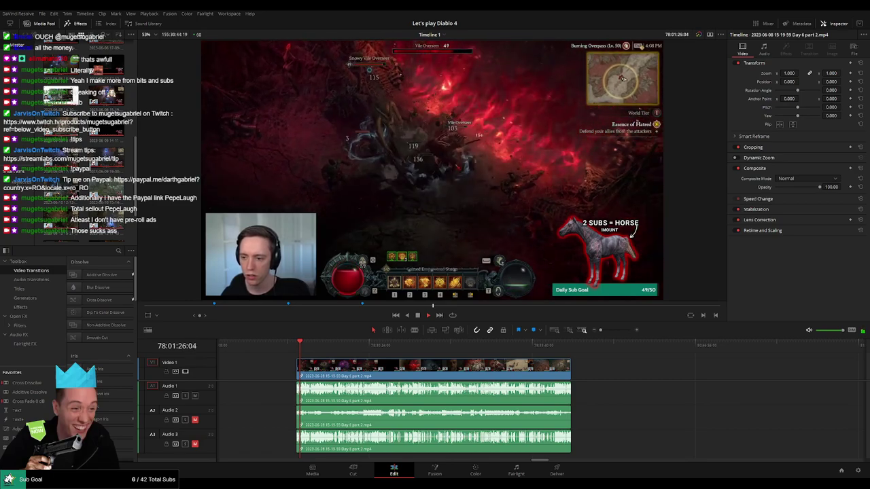
pyautogui.click(274, 368)
pyautogui.moveTo(601, 330)
pyautogui.mouseDown()
pyautogui.moveTo(611, 331)
pyautogui.moveTo(600, 331)
pyautogui.mouseUp()
# Sample several points along the clip starting at 78:00:00:00 to judge where this episode could end.
pyautogui.click(371, 345)
pyautogui.click(649, 345)
pyautogui.hscroll(3, 461, 374)
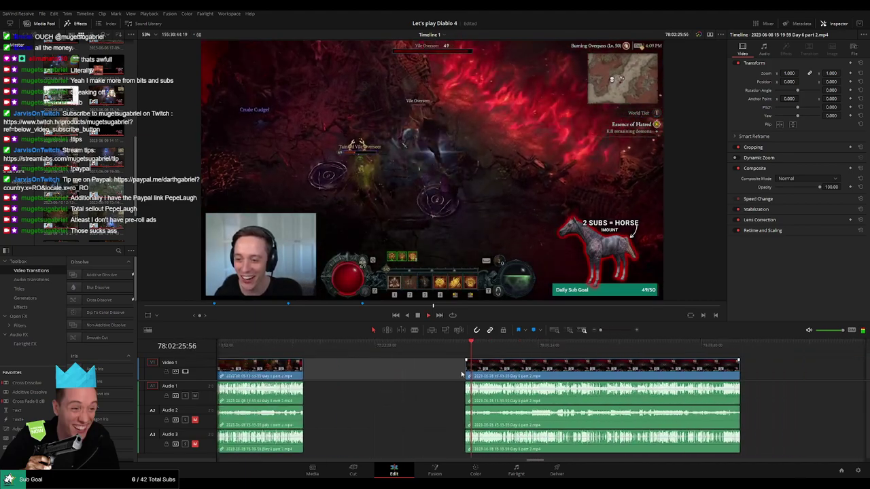
pyautogui.click(356, 344)
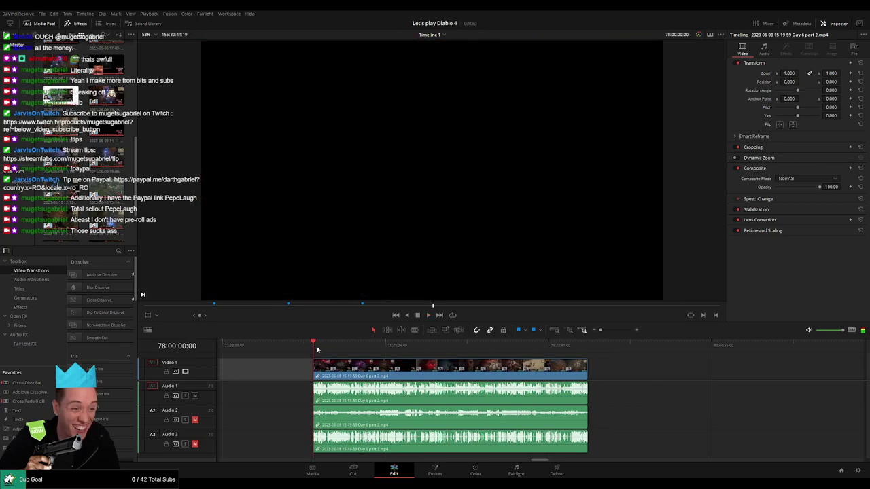
pyautogui.click(391, 345)
pyautogui.click(400, 346)
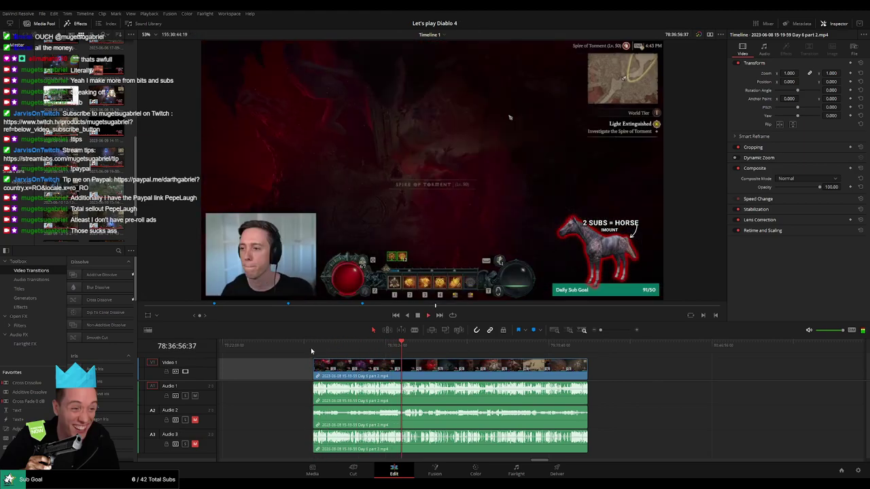
pyautogui.click(313, 346)
# Split the Day 6 part 2 clip with its audio at 78:52:20:30, in the cutscene following Astaroth's dialogue.
pyautogui.moveTo(315, 350); pyautogui.dragTo(438, 357)
pyautogui.scroll(5, 438, 358)
pyautogui.click(494, 349)
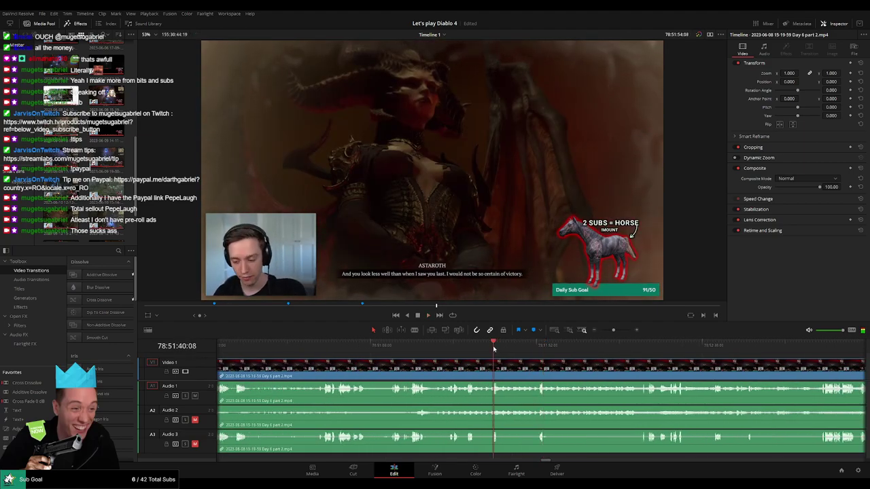
pyautogui.click(646, 347)
pyautogui.hscroll(1, 632, 370)
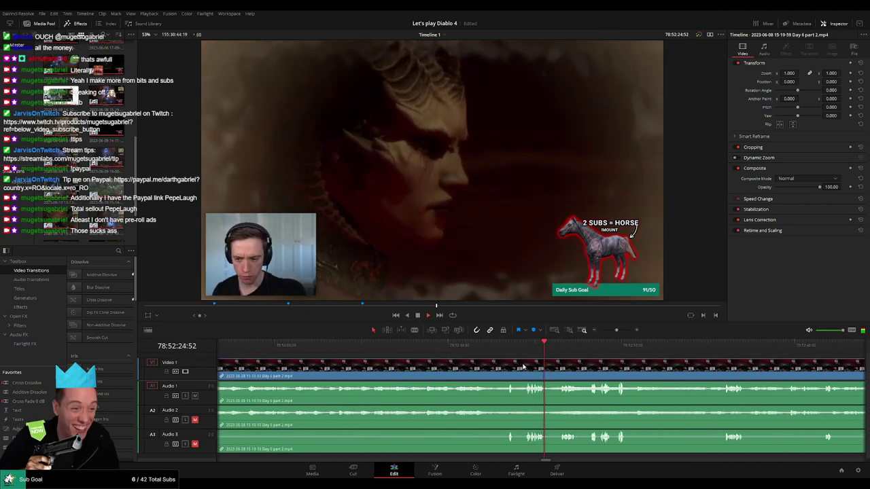
pyautogui.scroll(5, 522, 366)
pyautogui.click(389, 347)
pyautogui.hscroll(-3, 475, 367)
pyautogui.press('space')
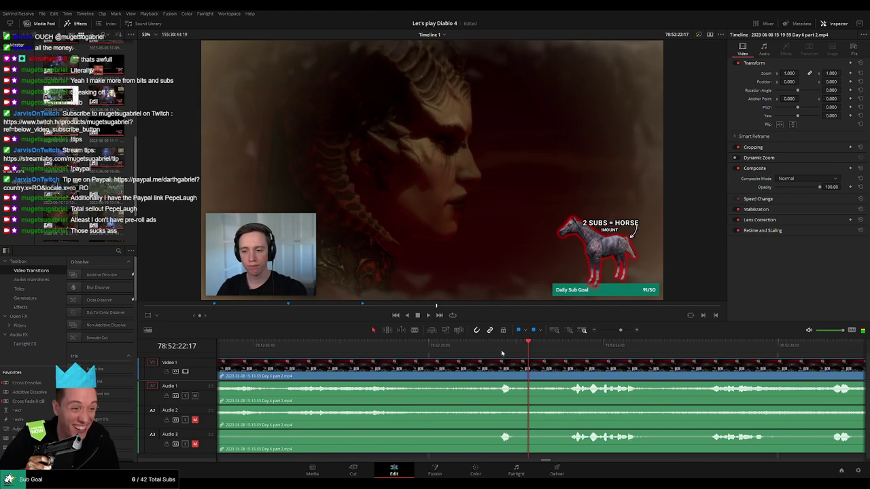
pyautogui.moveTo(501, 353); pyautogui.dragTo(407, 364)
pyautogui.click(473, 353)
pyautogui.hotkey('ctrl', 'b')
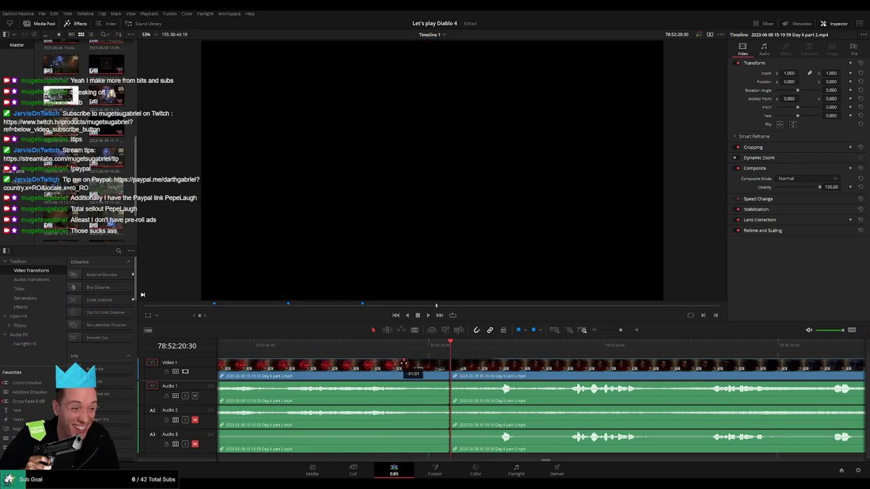
# Fade the video and all three audio tracks out and in over about one second on both sides of the 78:52:20:30 cut.
pyautogui.moveTo(447, 385); pyautogui.dragTo(406, 383)
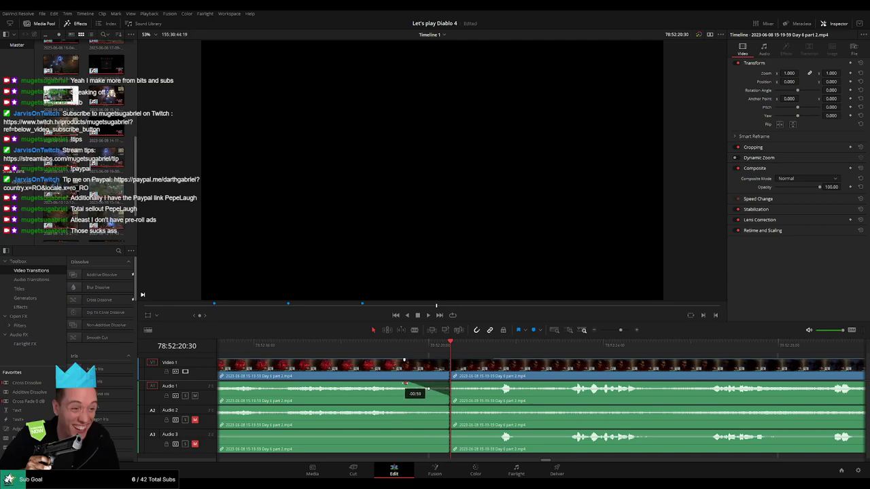
pyautogui.moveTo(446, 406); pyautogui.dragTo(405, 407)
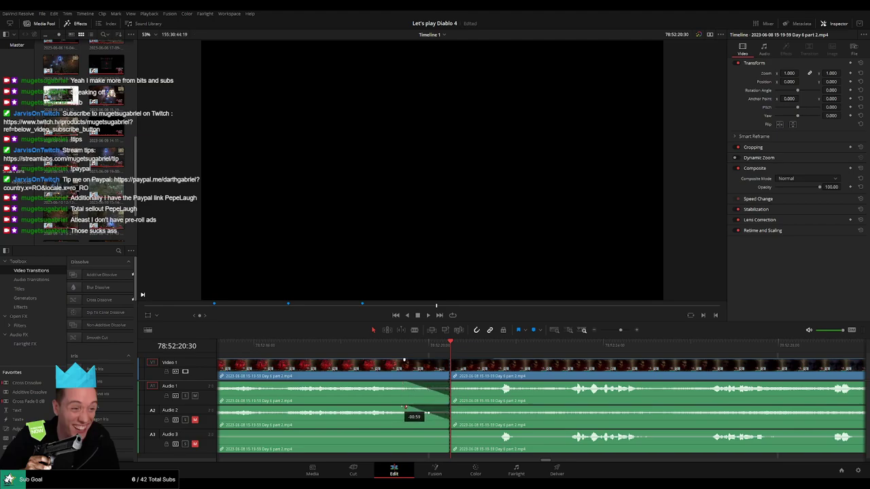
pyautogui.moveTo(448, 432); pyautogui.dragTo(409, 431)
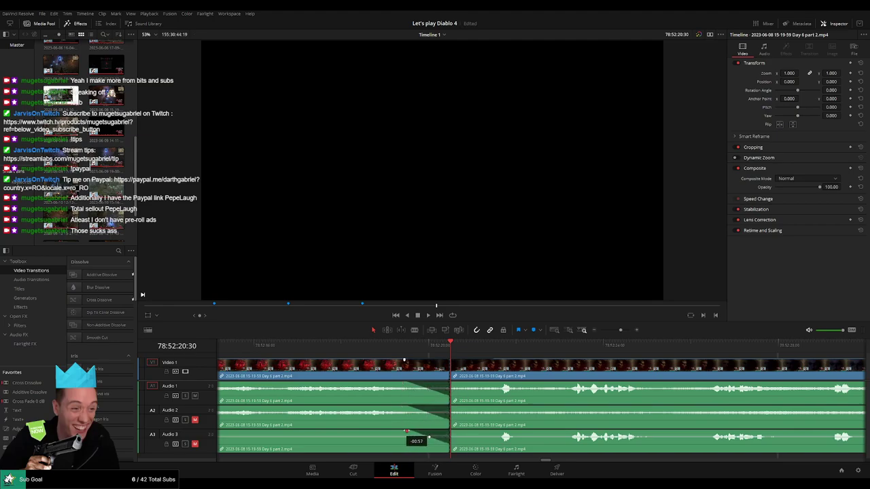
pyautogui.moveTo(451, 384); pyautogui.dragTo(492, 384)
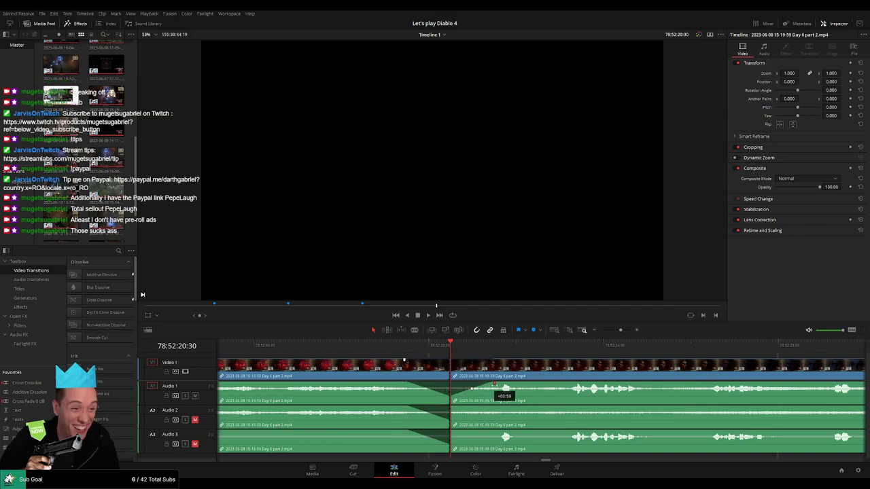
pyautogui.moveTo(449, 407); pyautogui.dragTo(488, 407)
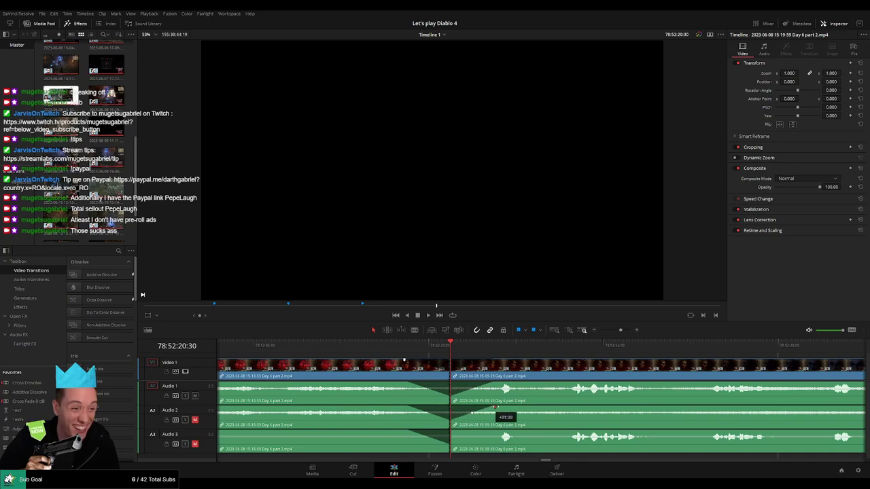
pyautogui.moveTo(458, 432); pyautogui.dragTo(495, 430)
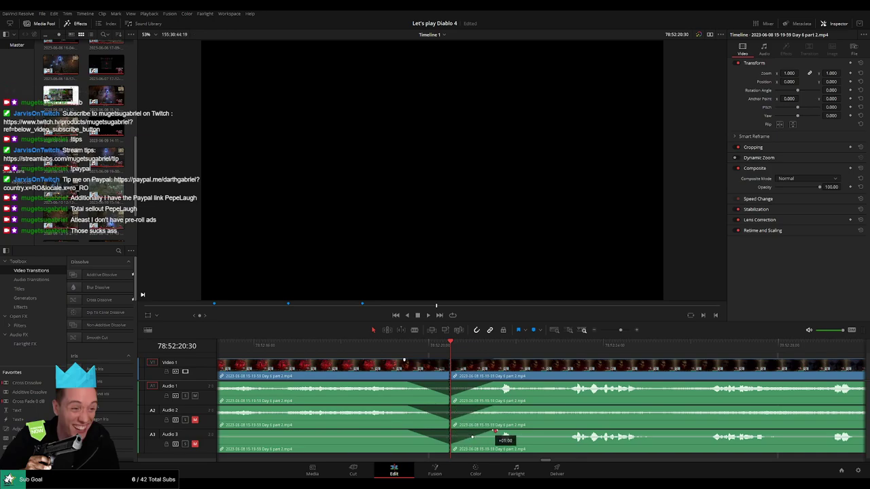
pyautogui.moveTo(620, 330); pyautogui.dragTo(589, 331)
pyautogui.hscroll(3, 440, 361)
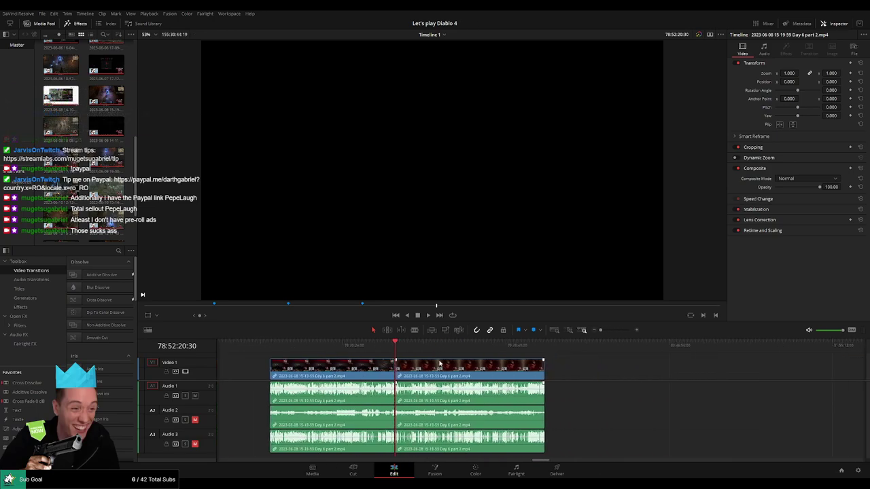
# Move the clip section after the 78:52:20:30 cut, with its audio, further along the timeline to leave a gap behind the episode.
pyautogui.click(385, 346)
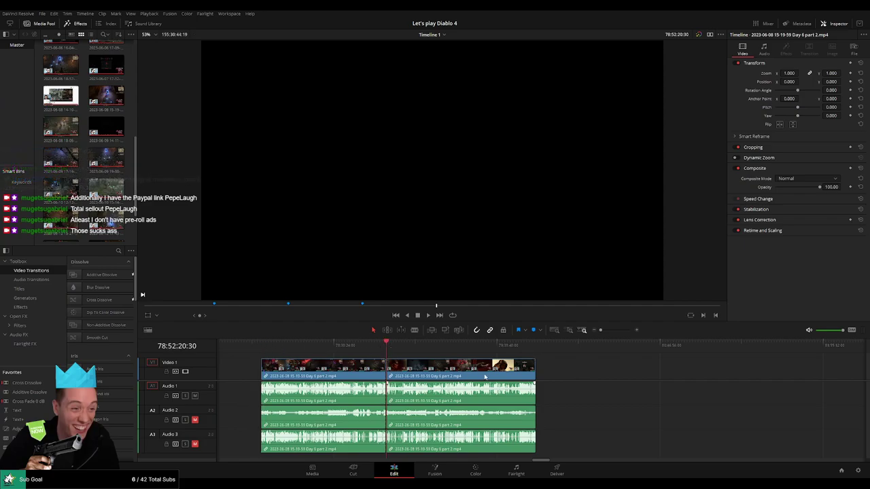
pyautogui.hscroll(3, 475, 375)
pyautogui.moveTo(316, 369); pyautogui.dragTo(514, 369)
pyautogui.click(305, 365)
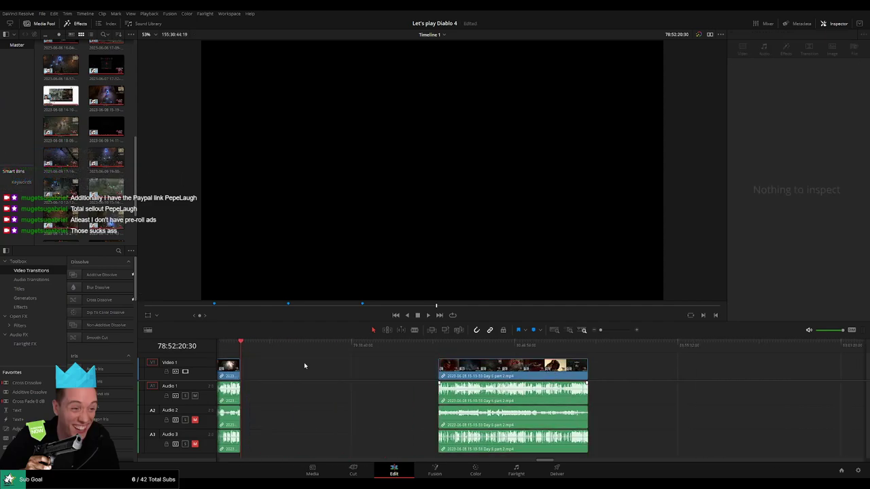
# Review the gaps around the episode starting at 78:00:00:00 and the placement of its neighbouring clips.
pyautogui.moveTo(269, 351); pyautogui.dragTo(317, 354)
pyautogui.click(245, 349)
pyautogui.moveTo(256, 350)
pyautogui.mouseDown()
pyautogui.moveTo(358, 357)
pyautogui.moveTo(243, 353)
pyautogui.mouseUp()
pyautogui.hscroll(-1, 352, 375)
pyautogui.moveTo(352, 376); pyautogui.dragTo(515, 370)
pyautogui.click(335, 348)
pyautogui.moveTo(292, 367); pyautogui.dragTo(514, 365)
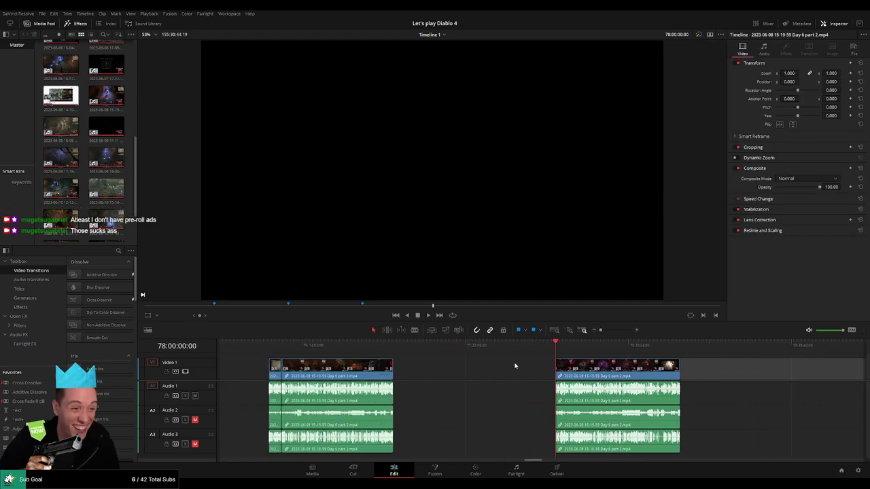
pyautogui.click(270, 349)
pyautogui.moveTo(573, 364); pyautogui.dragTo(418, 362)
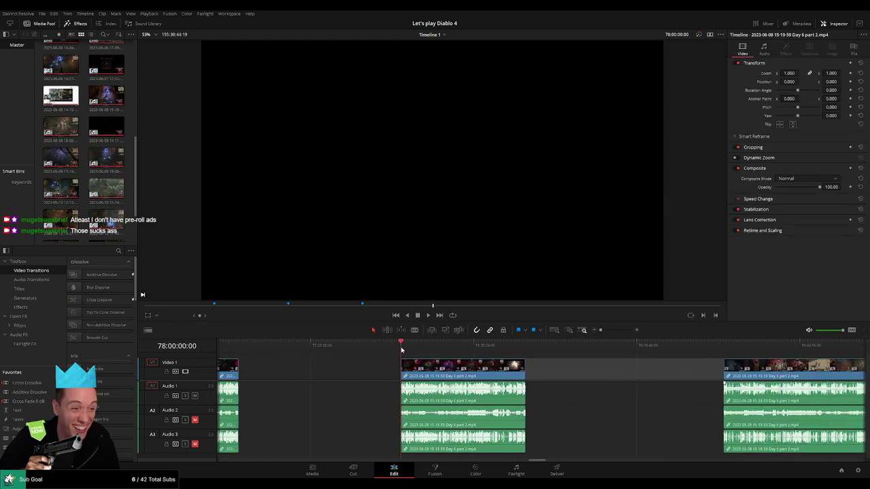
pyautogui.hscroll(3, 411, 360)
# Add a timeline marker named "40 episodes" at the episode's end, 78:52:20:30.
pyautogui.press('Down')
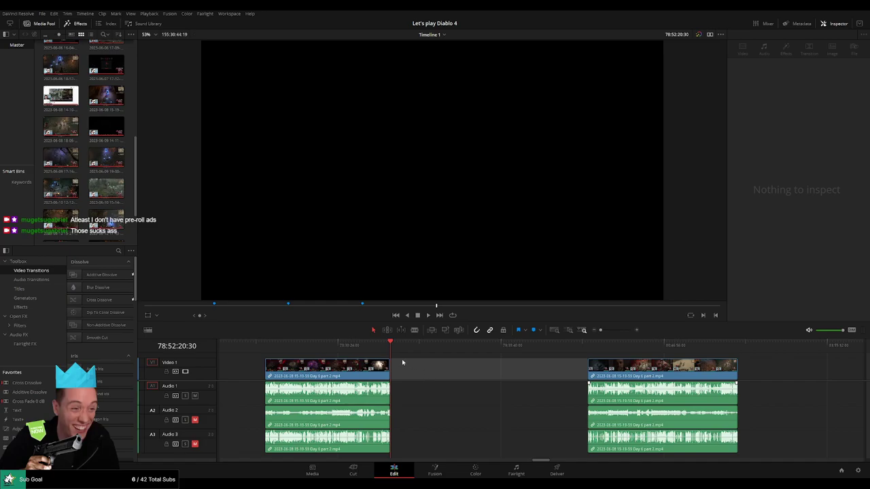
pyautogui.press('m')
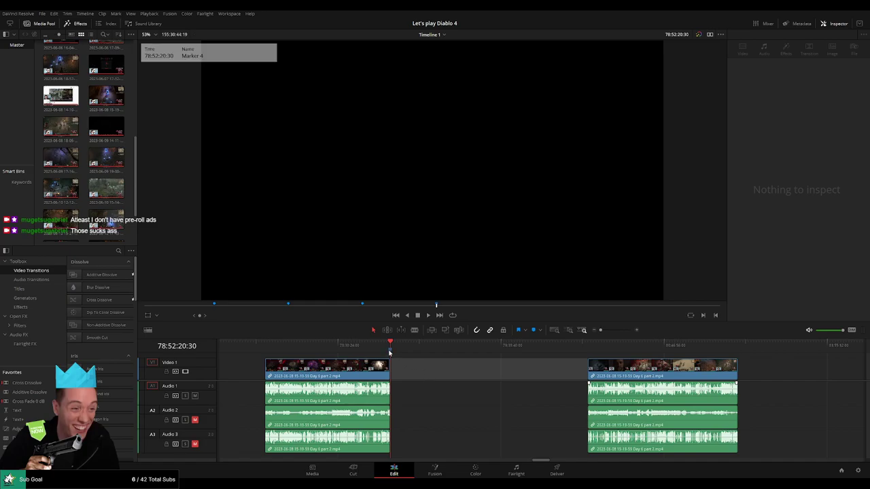
pyautogui.click(429, 372)
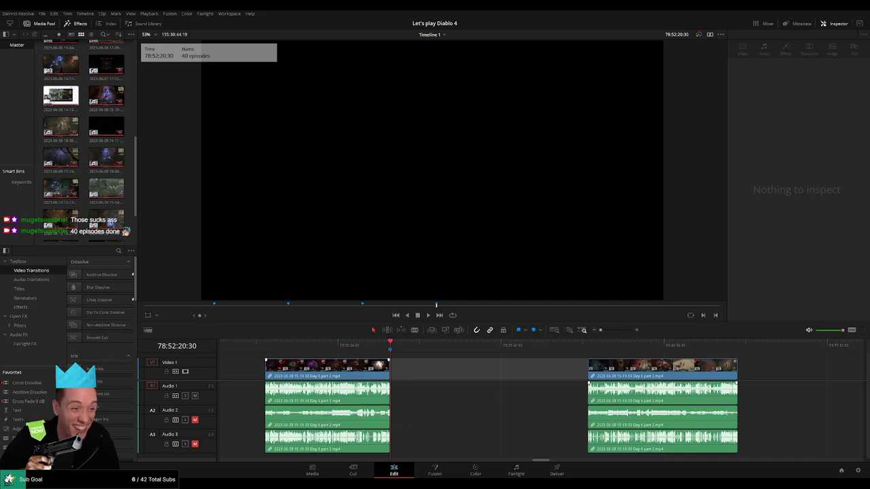
# Move the remaining Day 6 part 2 clip with its audio to start at 80:00:00:00 and play its opening.
pyautogui.click(433, 378)
pyautogui.moveTo(427, 371); pyautogui.dragTo(474, 362)
pyautogui.moveTo(540, 376); pyautogui.dragTo(389, 362)
pyautogui.click(511, 355)
pyautogui.press('space')
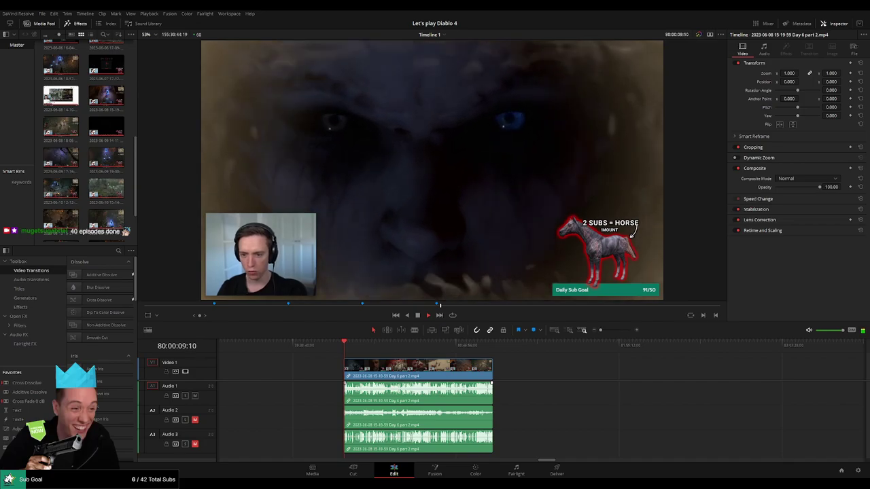
pyautogui.press('q')
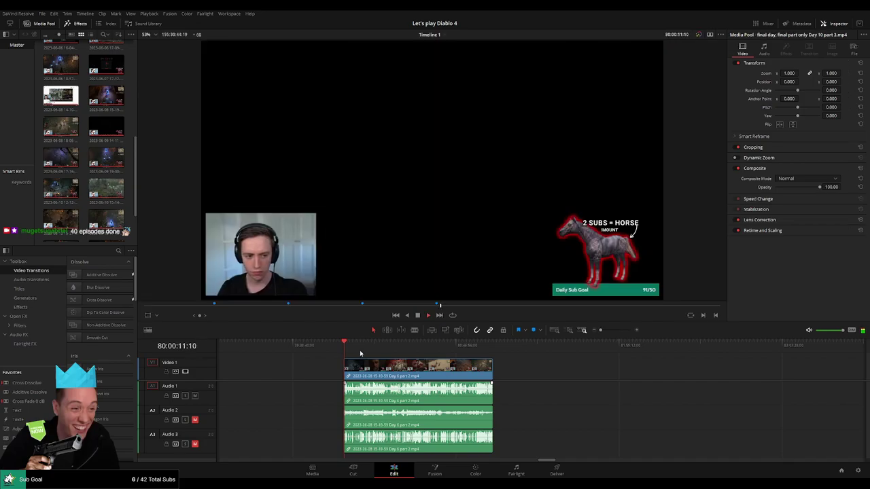
# Split the Day 6 part 2 clip and its audio at 80:51:46:00, on the sealed letter shot of the cutscene.
pyautogui.moveTo(369, 359); pyautogui.dragTo(505, 345)
pyautogui.click(351, 354)
pyautogui.click(324, 352)
pyautogui.scroll(5, 463, 372)
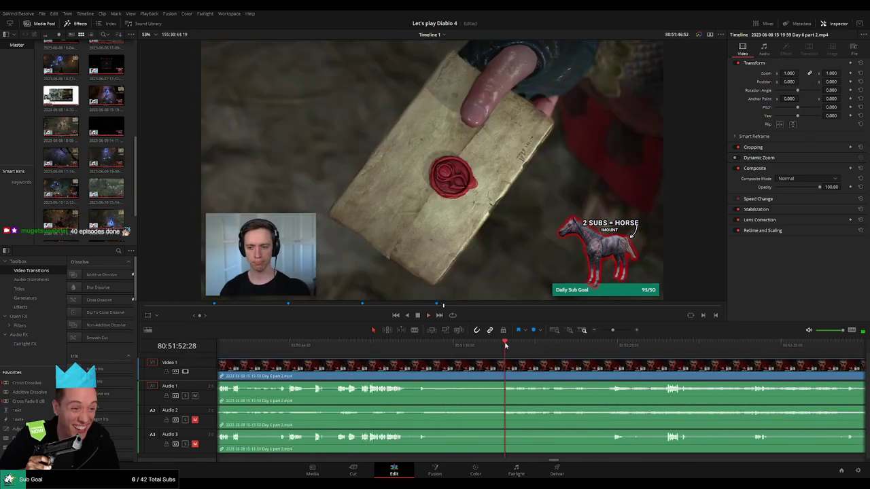
pyautogui.click(417, 349)
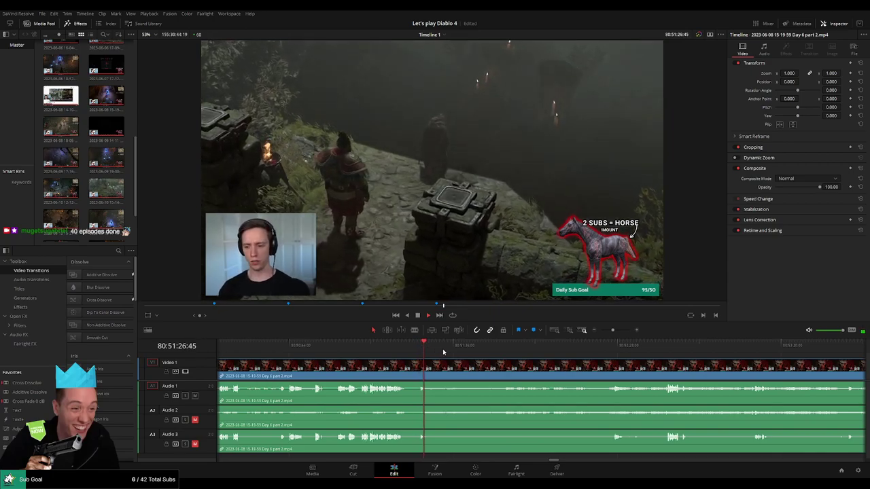
pyautogui.moveTo(427, 348); pyautogui.dragTo(511, 352)
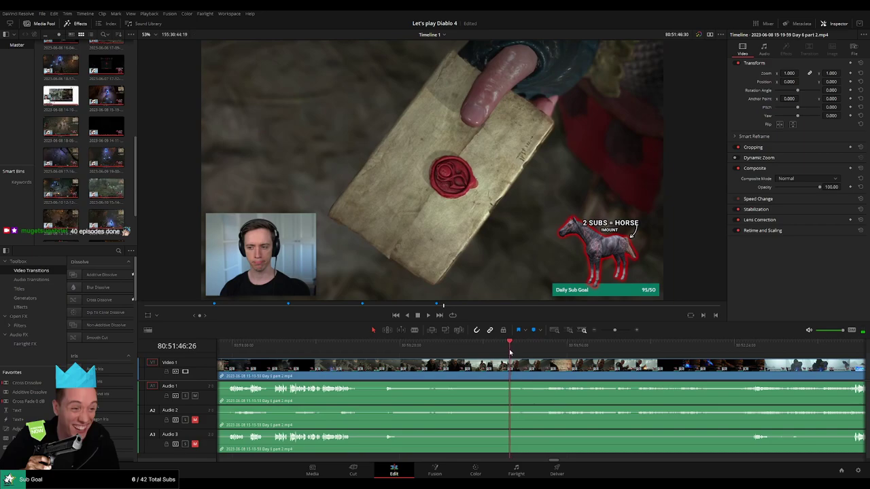
pyautogui.moveTo(513, 357); pyautogui.dragTo(537, 353)
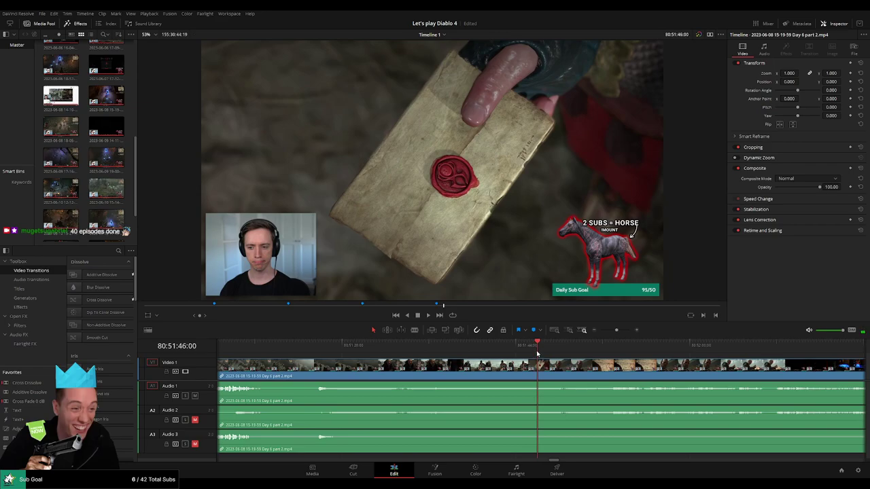
pyautogui.click(542, 364)
pyautogui.press('a')
# Fade the video out and in over about one second on both sides of the 80:51:46:00 cut.
pyautogui.moveTo(539, 361); pyautogui.dragTo(560, 363)
pyautogui.scroll(4, 606, 365)
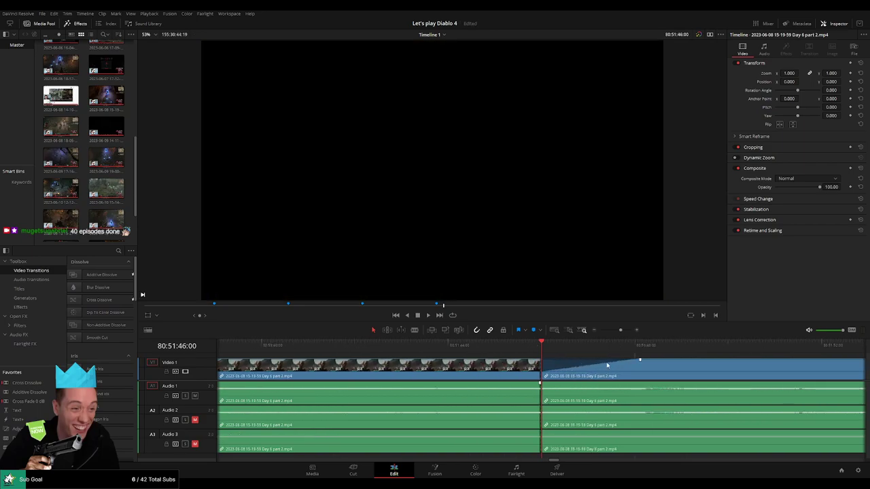
pyautogui.moveTo(640, 359); pyautogui.dragTo(591, 360)
pyautogui.press('space')
pyautogui.press('space')
pyautogui.moveTo(538, 363); pyautogui.dragTo(487, 361)
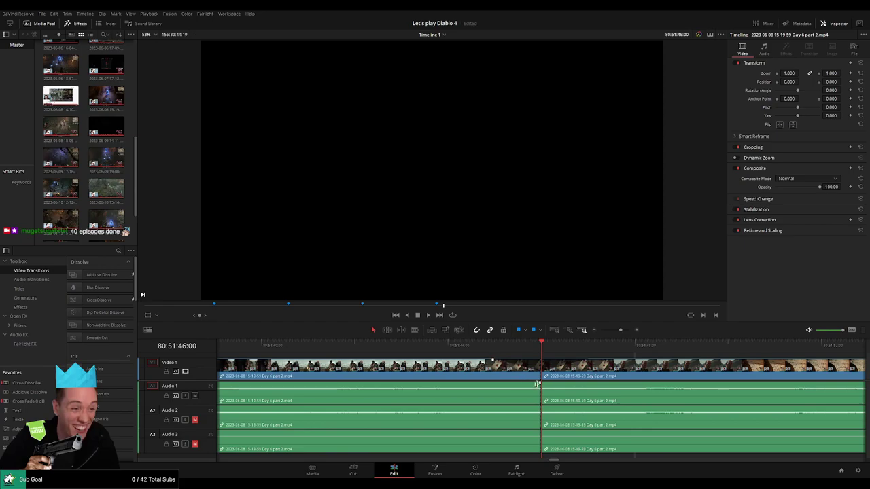
# Fade all three audio tracks out and in over about one second on both sides of the 80:51:46:00 cut.
pyautogui.moveTo(537, 384)
pyautogui.mouseDown()
pyautogui.moveTo(494, 385)
pyautogui.moveTo(606, 386)
pyautogui.moveTo(591, 386)
pyautogui.mouseUp()
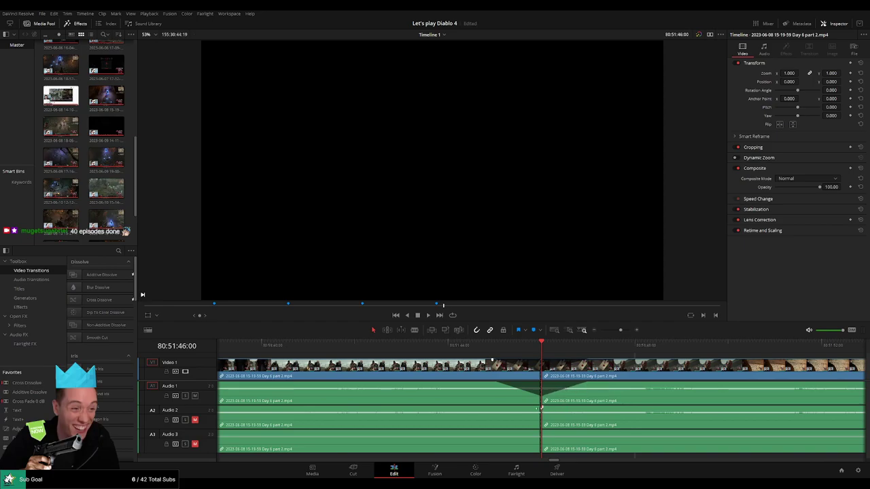
pyautogui.moveTo(540, 408)
pyautogui.mouseDown()
pyautogui.moveTo(492, 408)
pyautogui.moveTo(583, 408)
pyautogui.mouseUp()
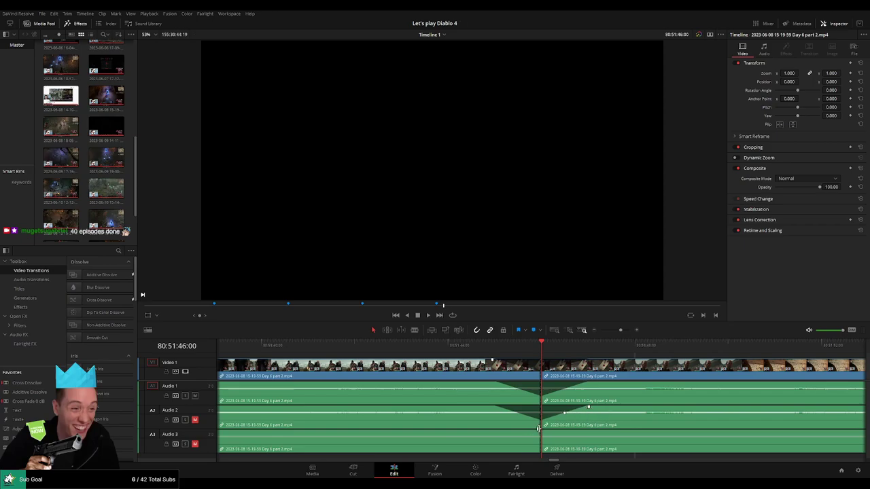
pyautogui.moveTo(539, 432); pyautogui.dragTo(499, 431)
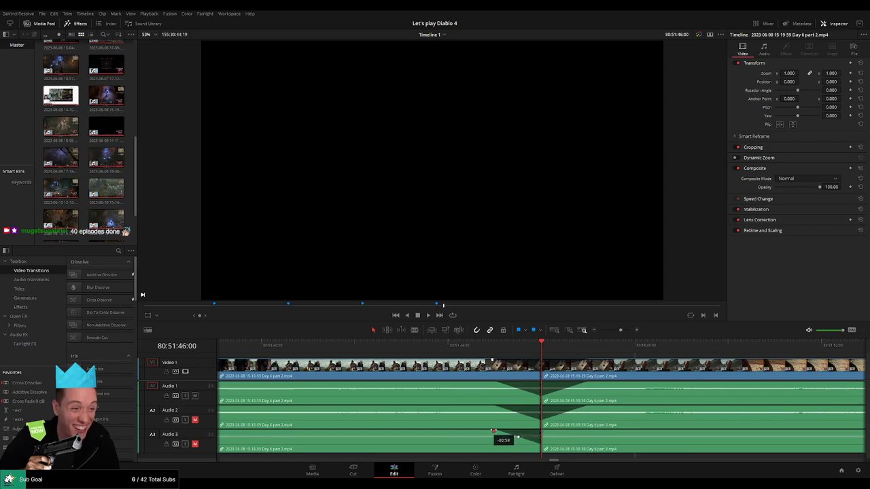
pyautogui.moveTo(552, 431); pyautogui.dragTo(587, 431)
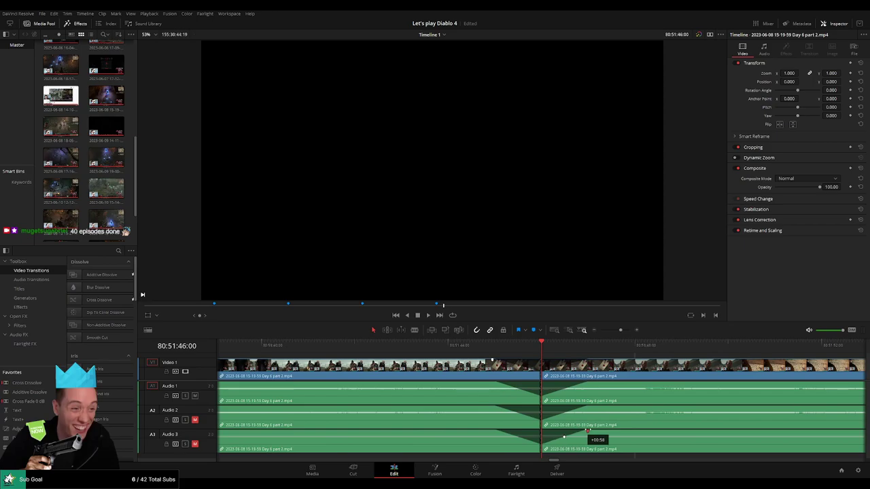
# Play past the letter-shot cut and sample the following cutscene to find a better episode end point.
pyautogui.click(584, 330)
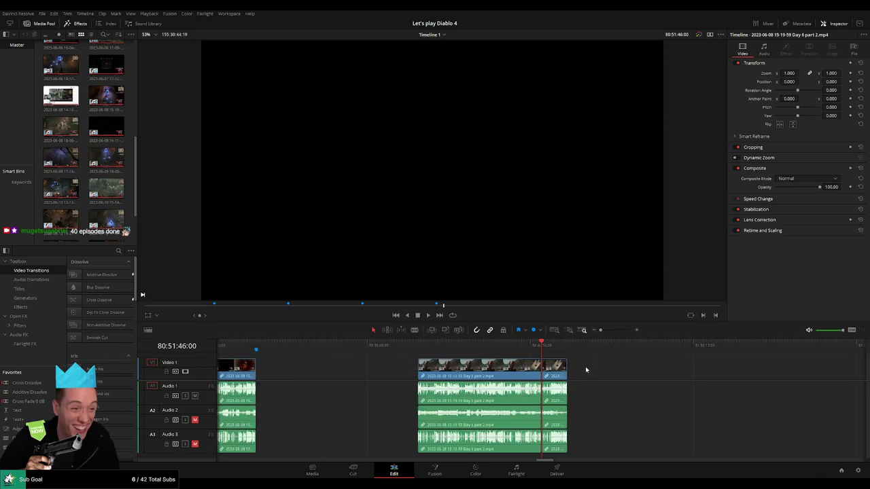
pyautogui.moveTo(586, 369); pyautogui.dragTo(503, 375)
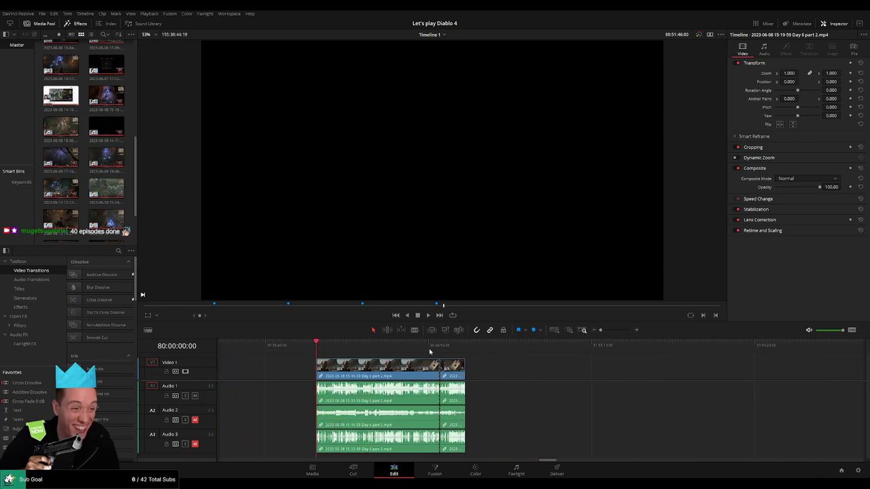
pyautogui.click(569, 335)
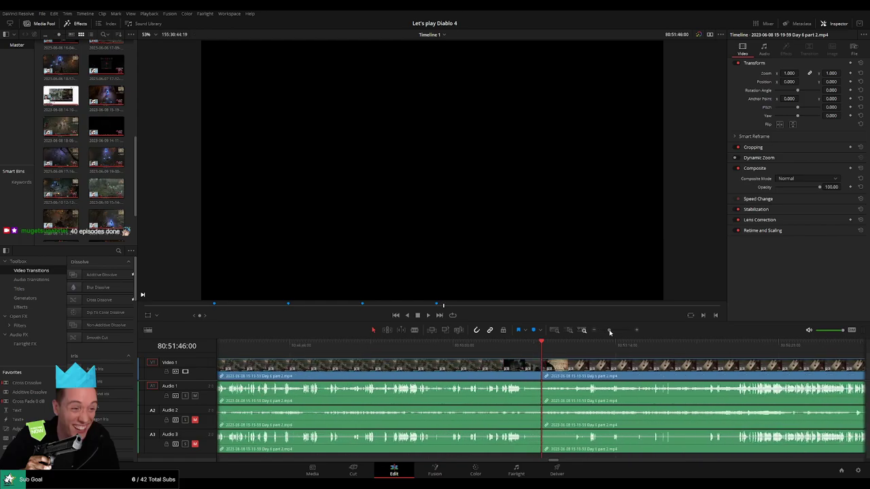
pyautogui.press('space')
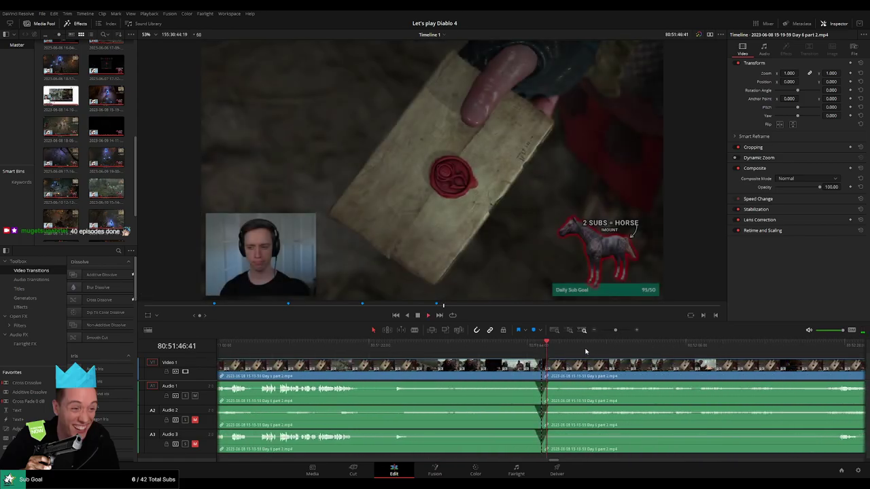
pyautogui.click(591, 356)
pyautogui.hscroll(4, 482, 371)
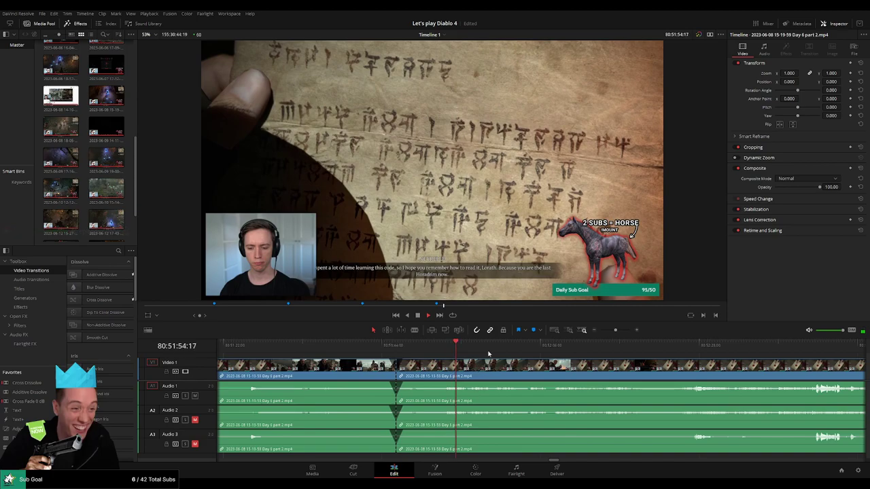
pyautogui.moveTo(628, 352); pyautogui.dragTo(588, 367)
pyautogui.hscroll(5, 588, 366)
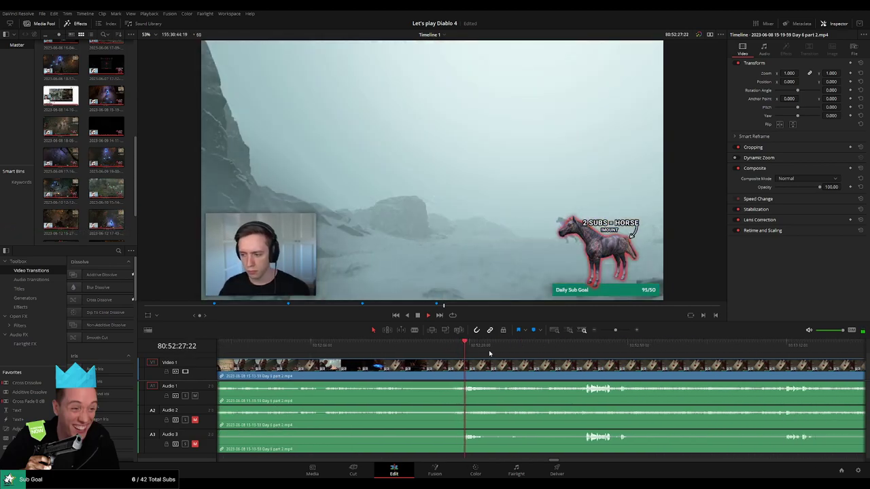
pyautogui.click(572, 347)
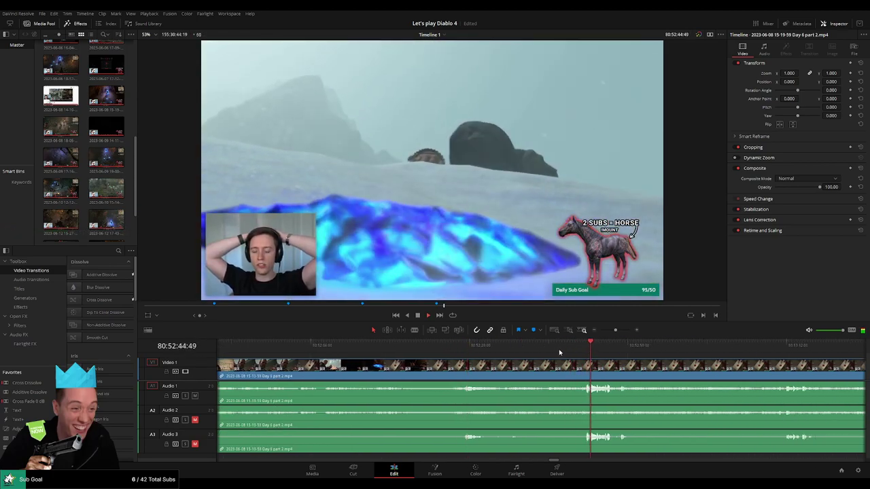
pyautogui.click(462, 352)
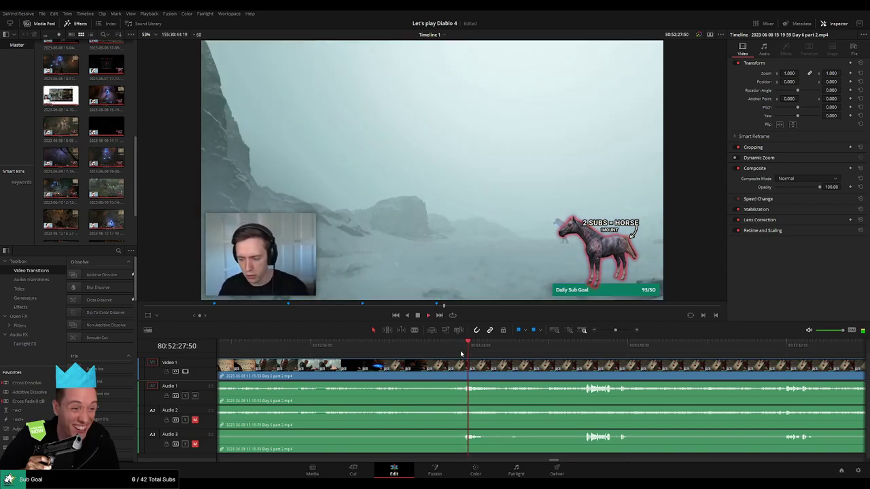
# Roll the letter-shot cut to 80:52:26:30, just before the cutscene switches to the snowy landscape.
pyautogui.press('space')
pyautogui.click(541, 350)
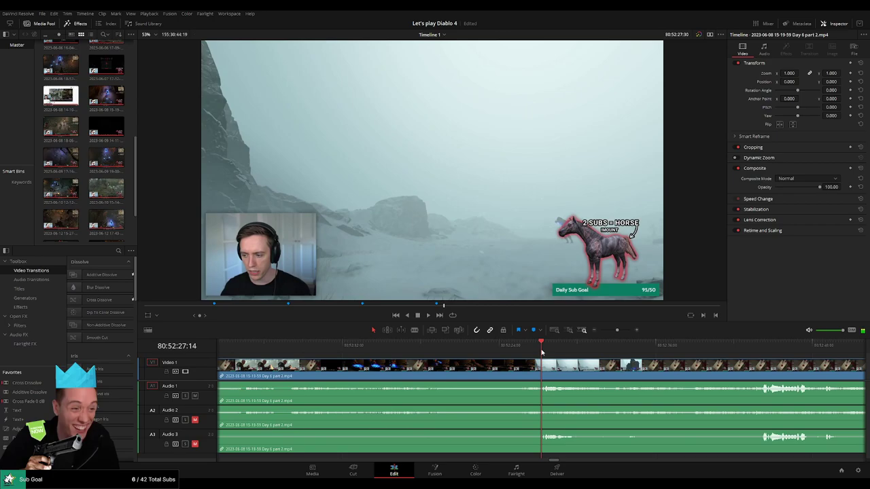
pyautogui.click(535, 350)
pyautogui.moveTo(534, 352); pyautogui.dragTo(532, 351)
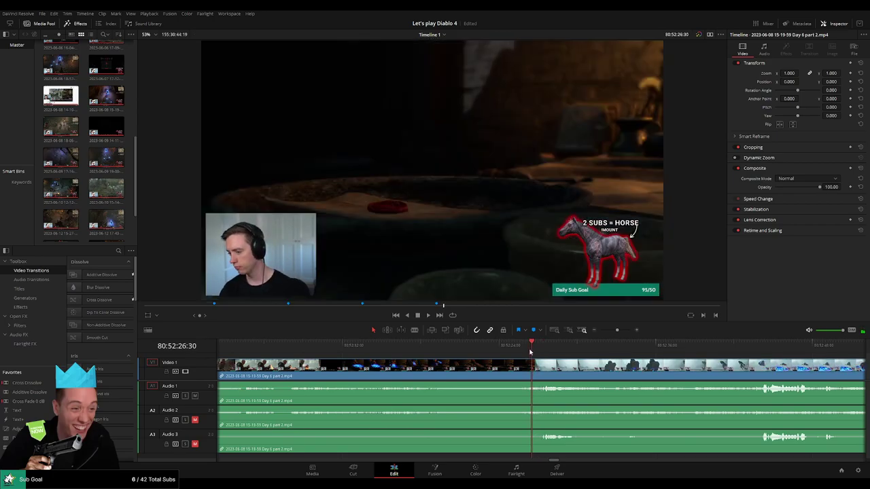
pyautogui.moveTo(616, 335); pyautogui.dragTo(610, 333)
pyautogui.moveTo(498, 372); pyautogui.dragTo(545, 360)
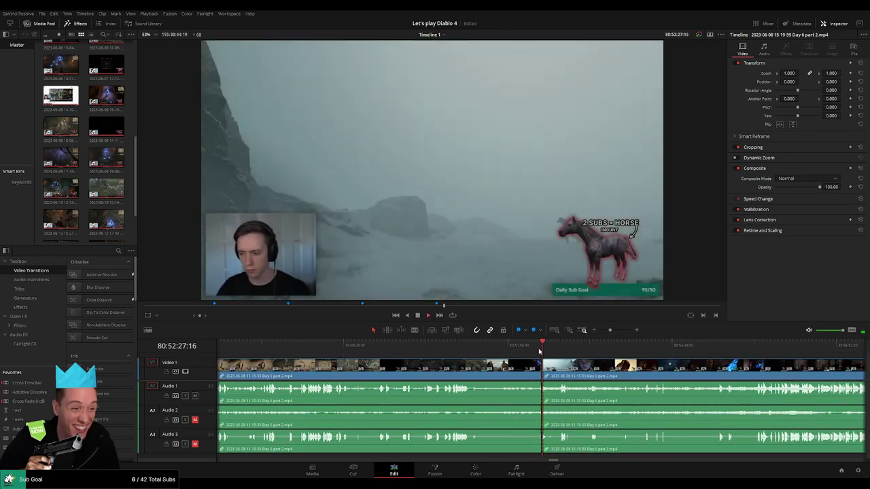
# Play across the 80:52:26:30 cut to check its fades and the opening of the snowy scene.
pyautogui.press('space')
pyautogui.press('space')
pyautogui.moveTo(610, 331); pyautogui.dragTo(621, 331)
pyautogui.click(426, 349)
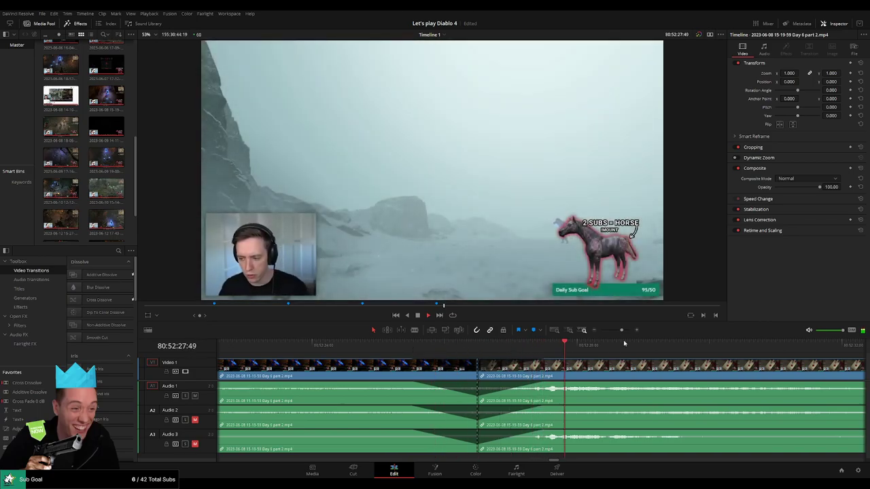
pyautogui.scroll(-3, 504, 353)
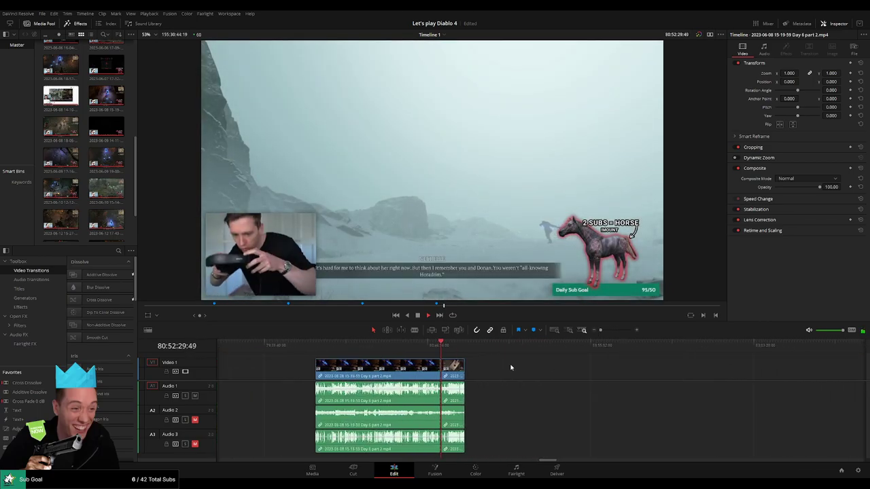
pyautogui.click(522, 370)
pyautogui.press('space')
# Move the short remainder after the 80:52:26:30 cut, with its audio, further along the timeline to separate it from the episode.
pyautogui.press('Home')
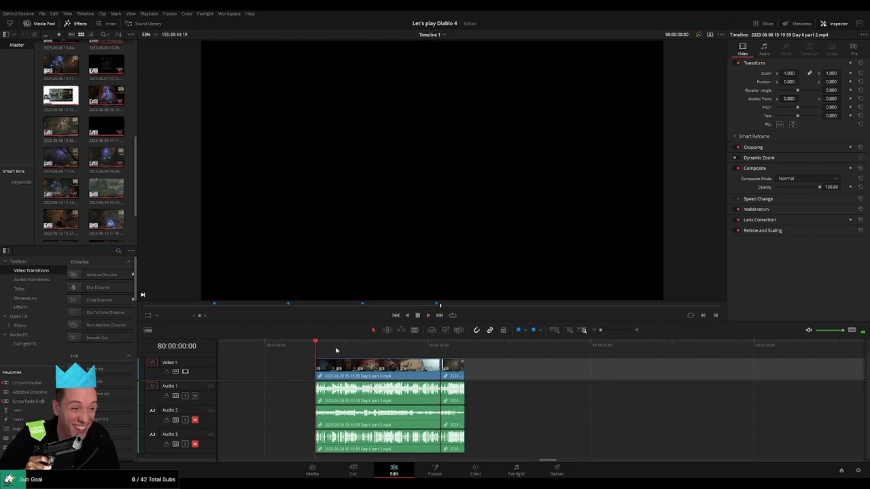
pyautogui.hscroll(5, 442, 360)
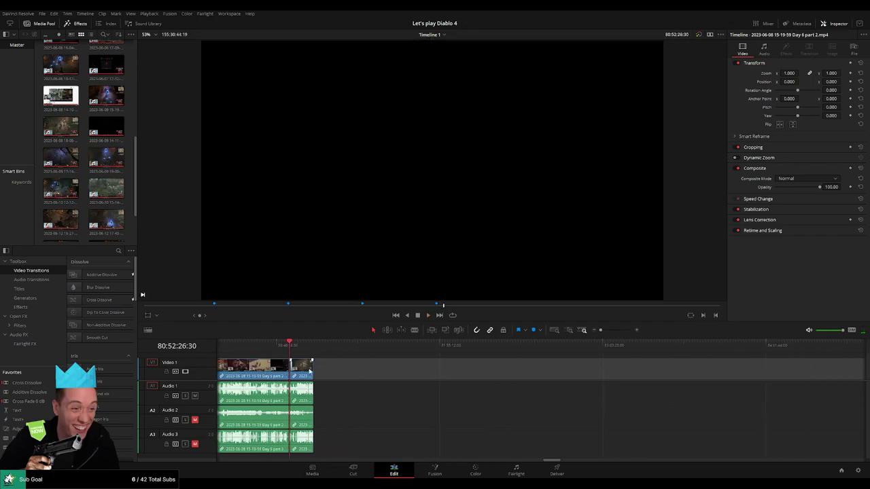
pyautogui.moveTo(307, 371); pyautogui.dragTo(478, 372)
pyautogui.click(338, 369)
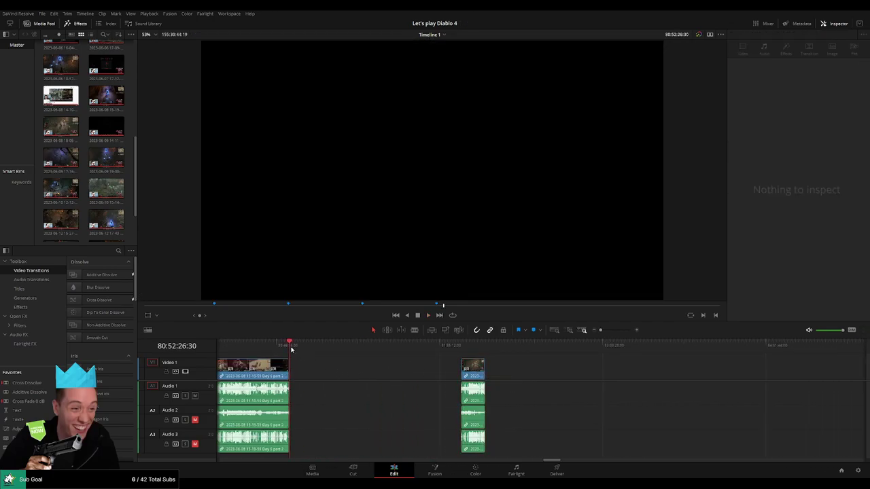
# Move the short Day 6 part 2 remainder, with its audio, so it starts at exactly 82:00:00:00.
pyautogui.moveTo(298, 349); pyautogui.dragTo(330, 349)
pyautogui.hscroll(-2, 412, 370)
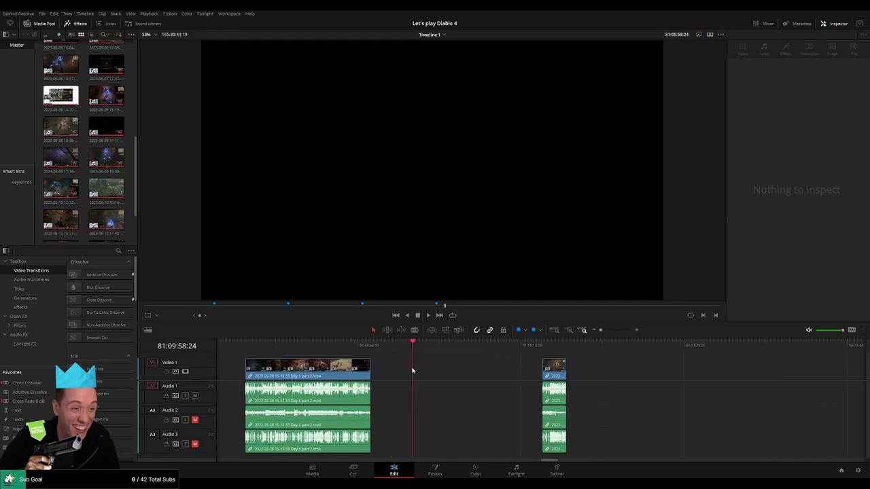
pyautogui.moveTo(243, 348); pyautogui.dragTo(429, 353)
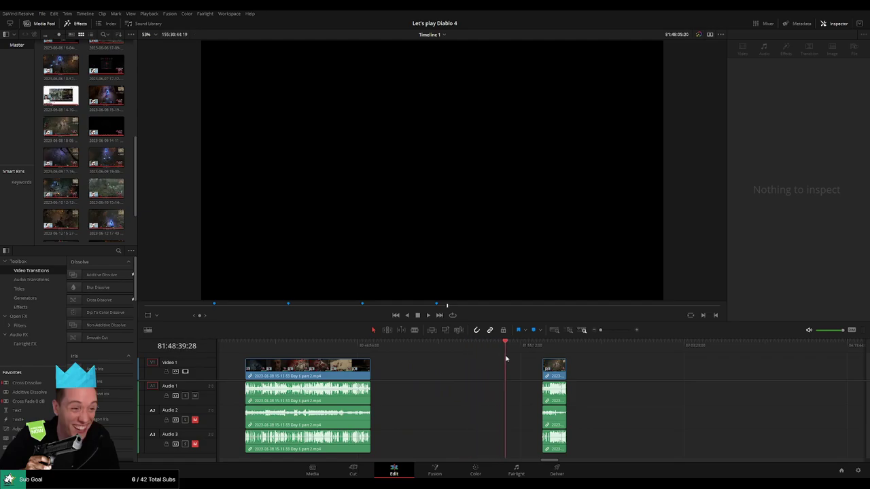
pyautogui.moveTo(505, 359); pyautogui.dragTo(522, 359)
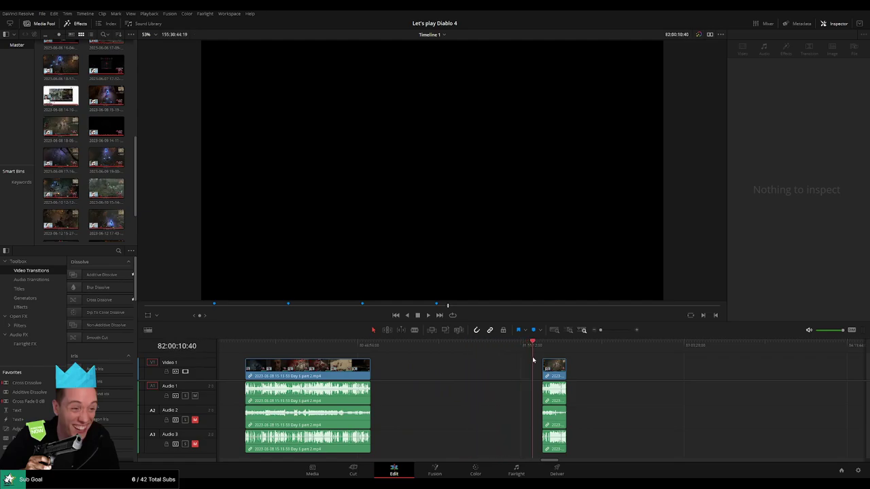
pyautogui.scroll(5, 532, 360)
pyautogui.moveTo(544, 348); pyautogui.dragTo(523, 349)
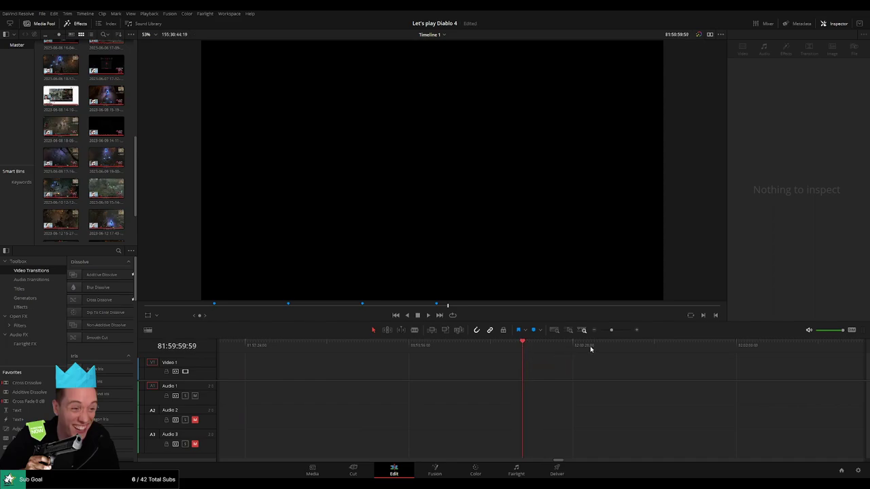
pyautogui.moveTo(611, 332); pyautogui.dragTo(598, 331)
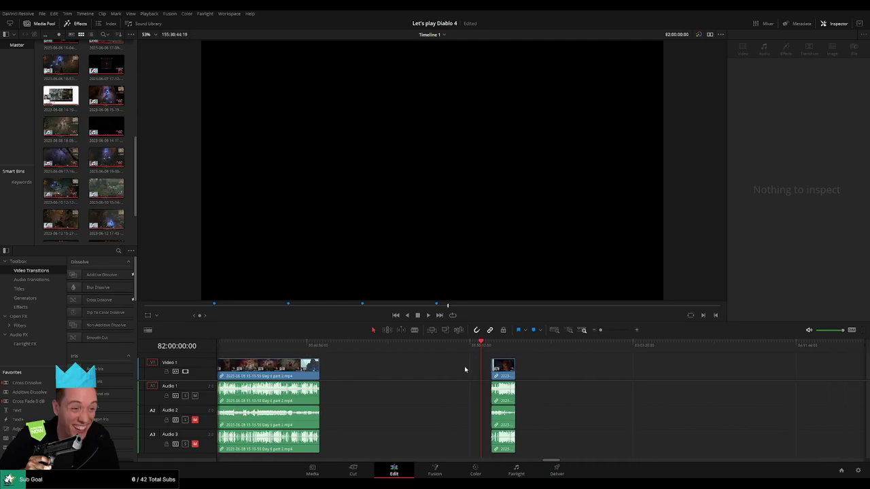
pyautogui.click(494, 370)
# Close the gap after the short remainder so the Day 6 part 3 recording joins directly onto it.
pyautogui.hscroll(5, 600, 373)
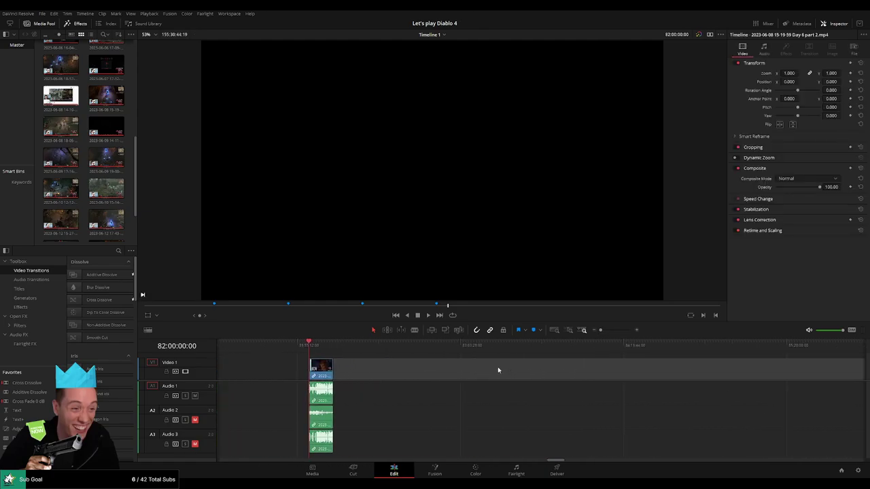
pyautogui.hscroll(-5, 648, 379)
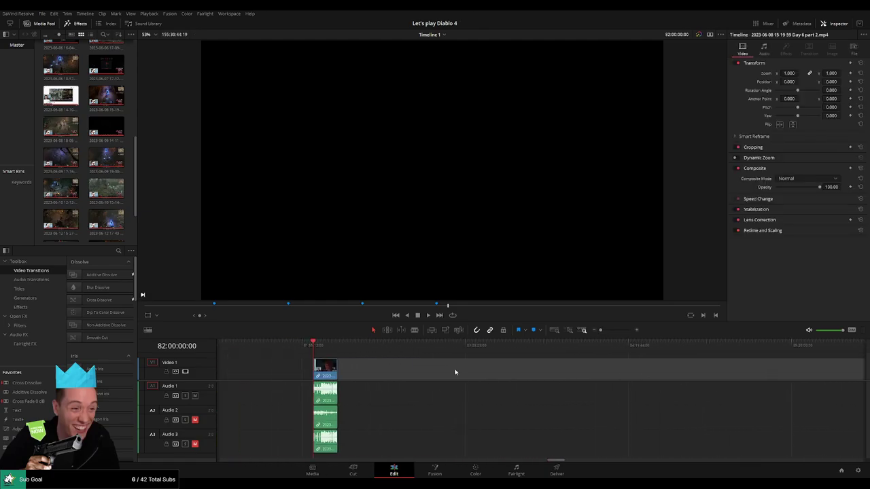
pyautogui.press('Delete')
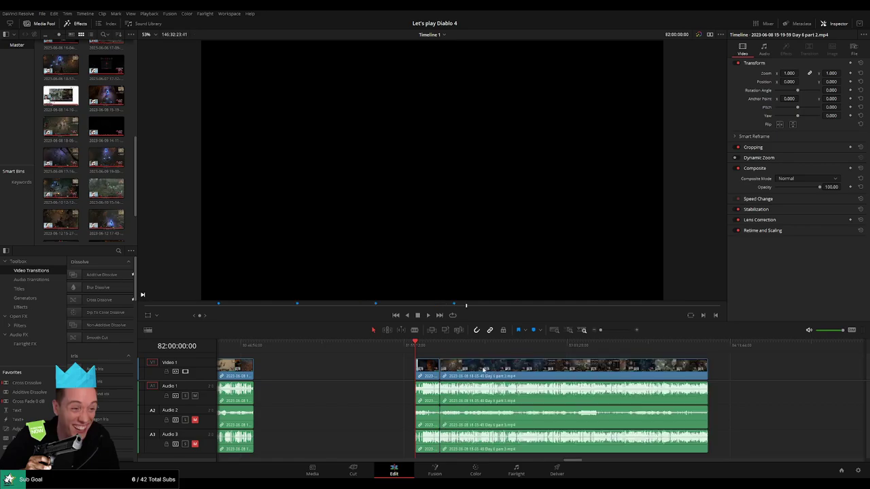
# Play the opening of the new episode from 82:00:00:00 to check the snowy cutscene start.
pyautogui.press('space')
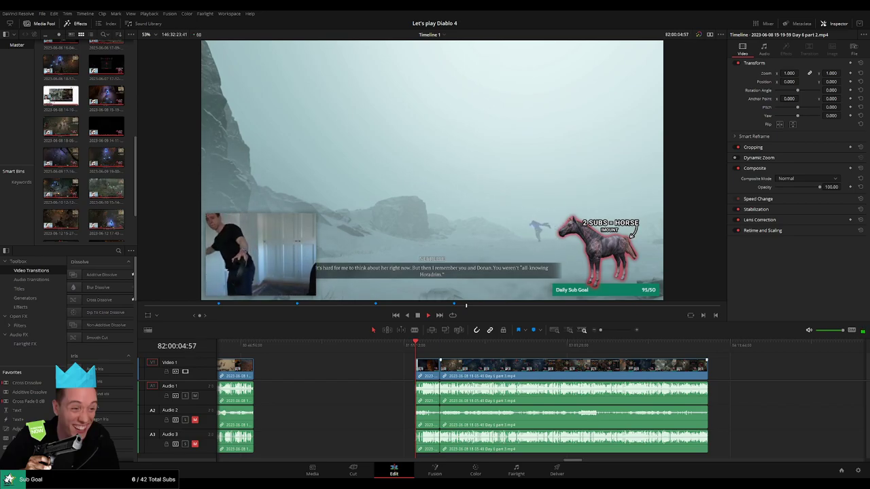
pyautogui.hscroll(3, 366, 358)
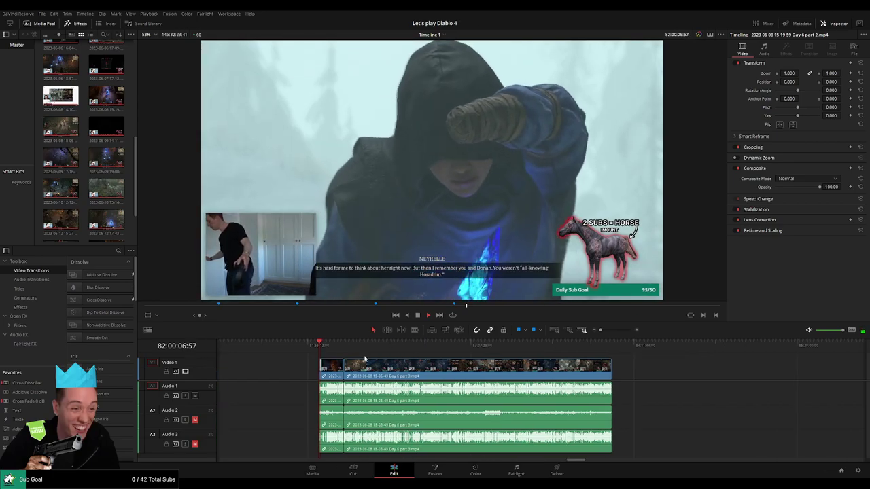
pyautogui.press('space')
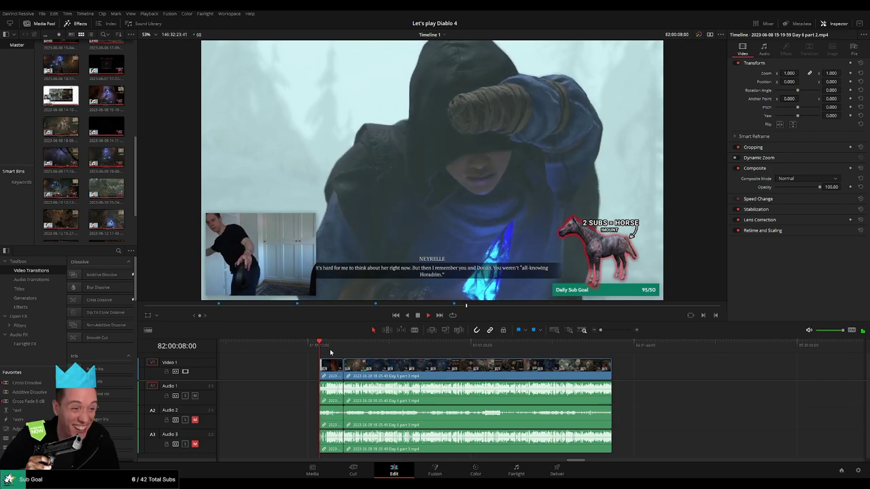
# Add video and audio cross dissolves where Day 6 part 2 meets part 3, at about 82:10:12.
pyautogui.moveTo(323, 346); pyautogui.dragTo(341, 348)
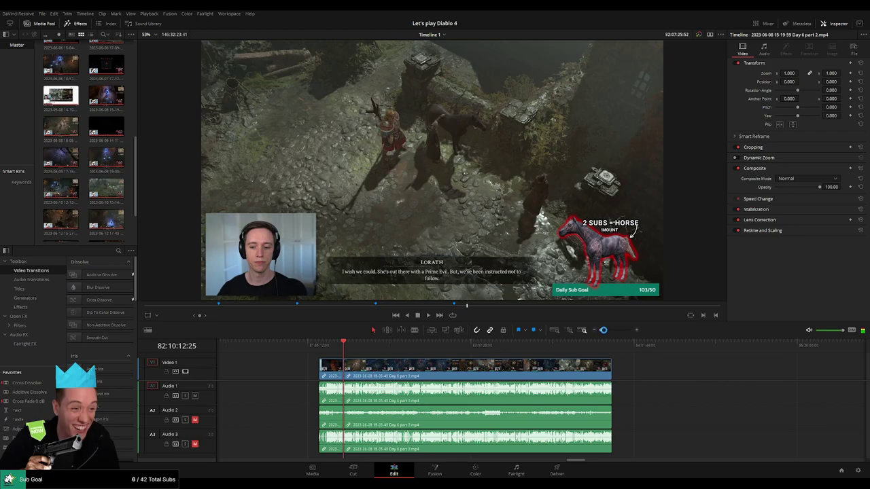
pyautogui.moveTo(603, 332); pyautogui.dragTo(617, 330)
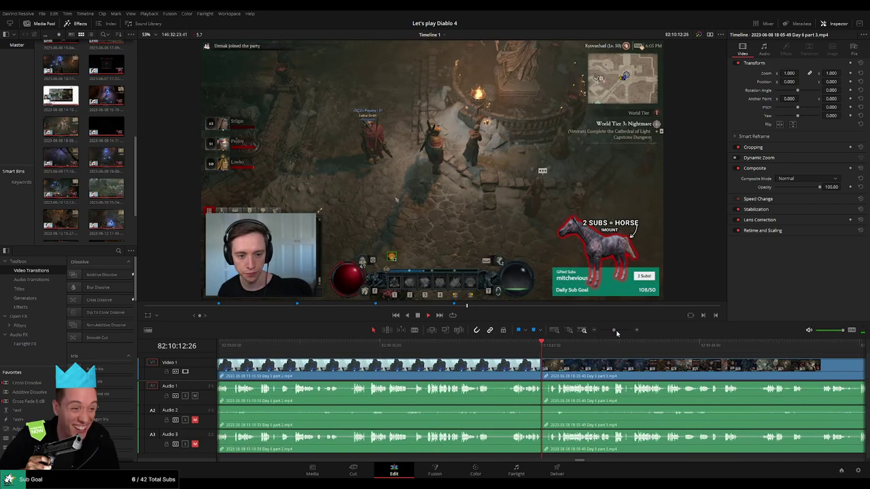
pyautogui.press('space')
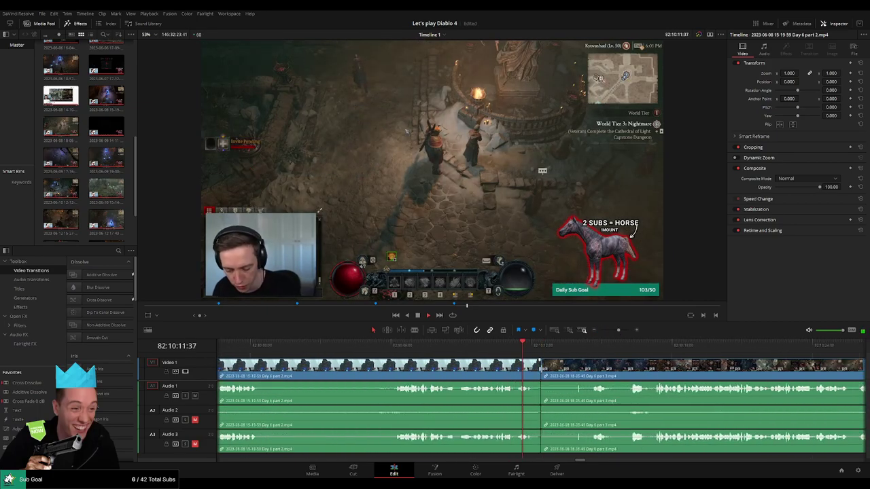
pyautogui.press('space')
pyautogui.click(540, 378)
pyautogui.hotkey('ctrl', 't')
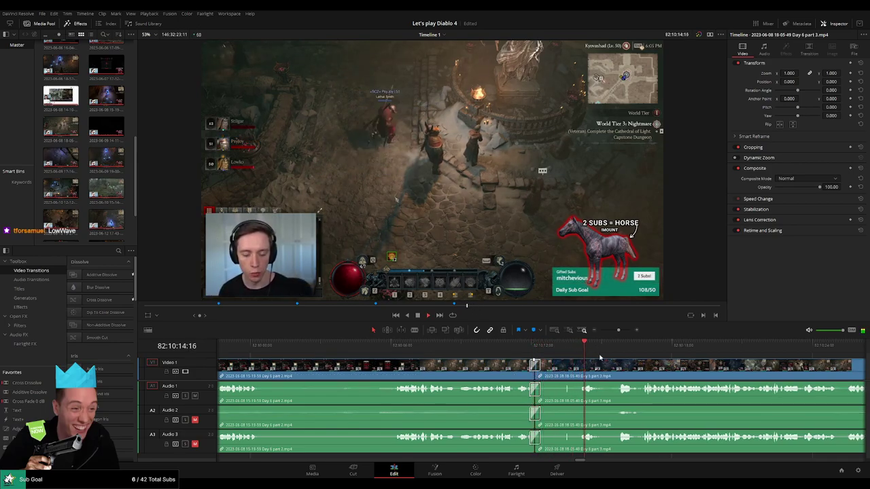
# Sample the Day 6 part 3 recording around 82:52:00 to find a quiet moment for ending the episode.
pyautogui.moveTo(618, 330); pyautogui.dragTo(597, 331)
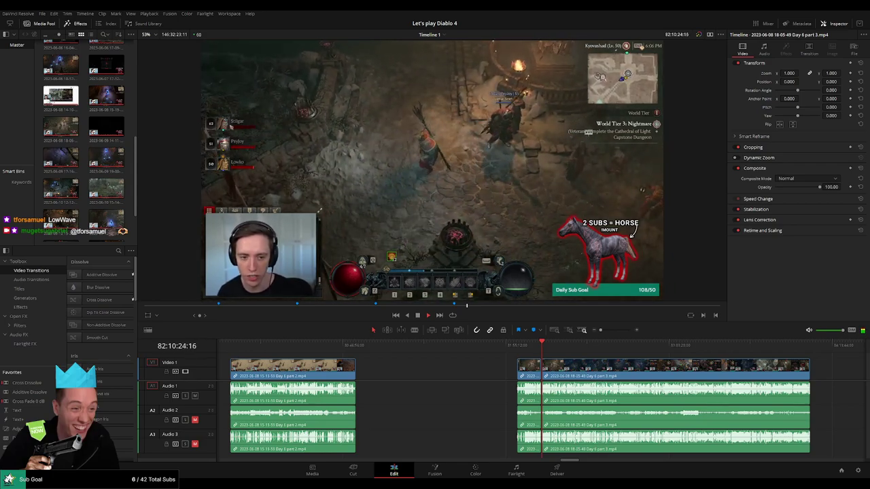
pyautogui.click(583, 363)
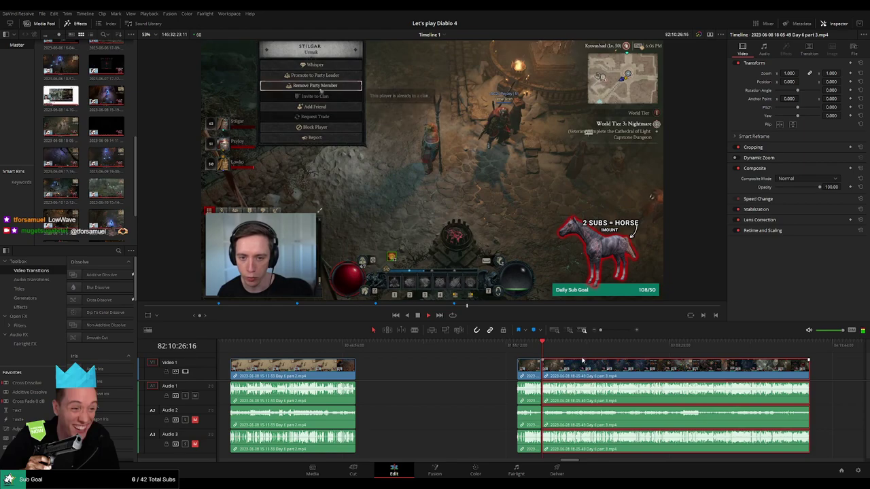
pyautogui.click(584, 357)
pyautogui.moveTo(585, 357); pyautogui.dragTo(315, 359)
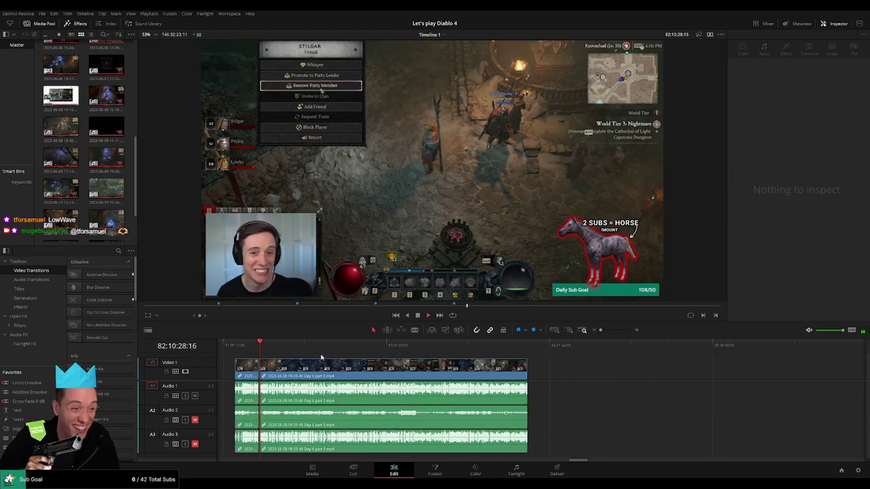
pyautogui.hscroll(-1, 322, 357)
pyautogui.hscroll(-4, 346, 356)
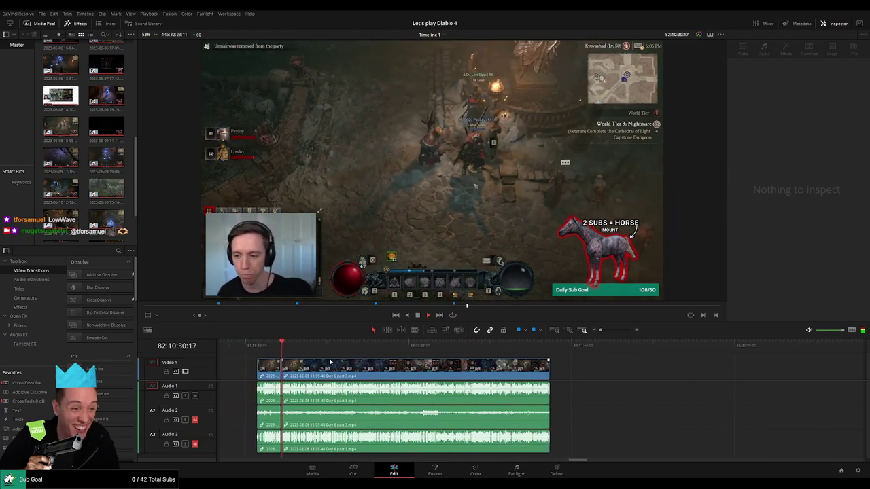
pyautogui.moveTo(333, 351); pyautogui.dragTo(455, 358)
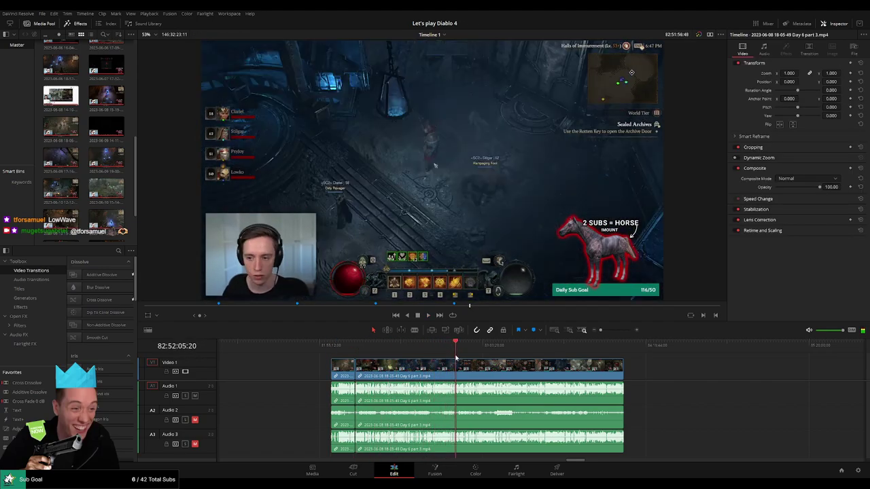
pyautogui.scroll(6, 457, 358)
pyautogui.scroll(3, 554, 369)
pyautogui.click(504, 347)
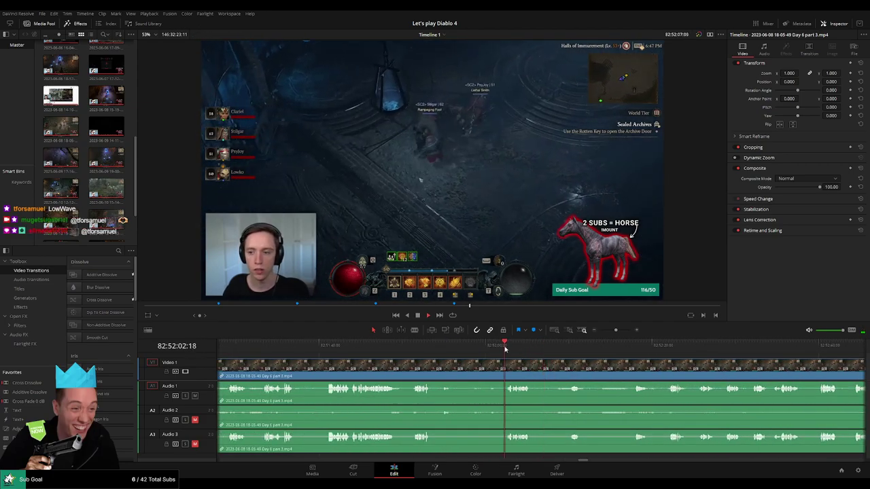
pyautogui.scroll(2, 499, 359)
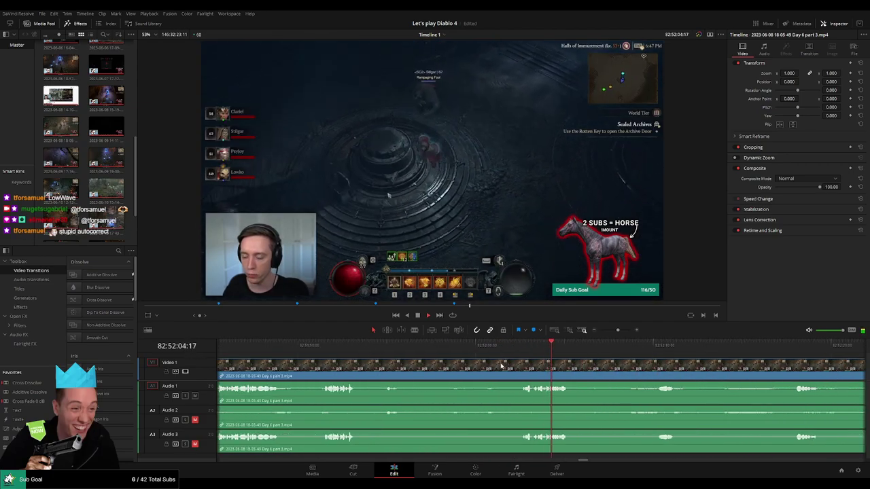
pyautogui.click(502, 349)
pyautogui.hscroll(-2, 437, 364)
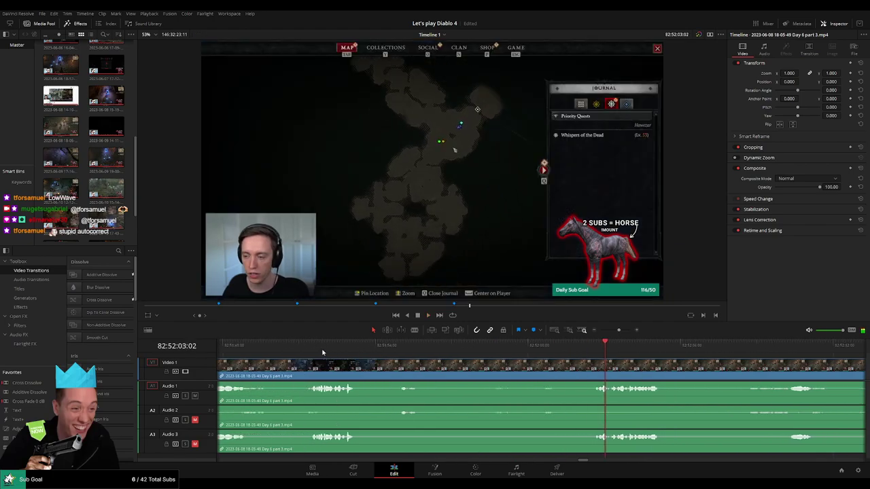
# Split the Day 6 part 3 video and audio at 82:52:01:30, in the silence before the speech resumes.
pyautogui.click(306, 351)
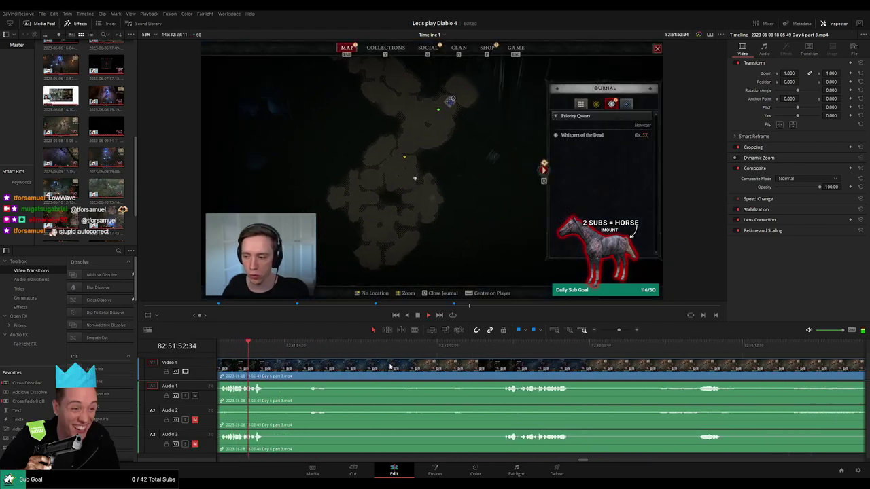
pyautogui.click(303, 346)
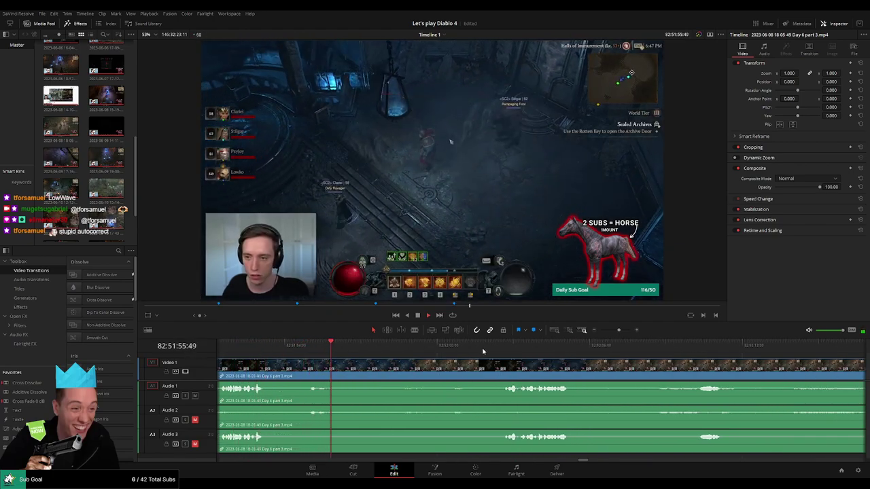
pyautogui.click(504, 346)
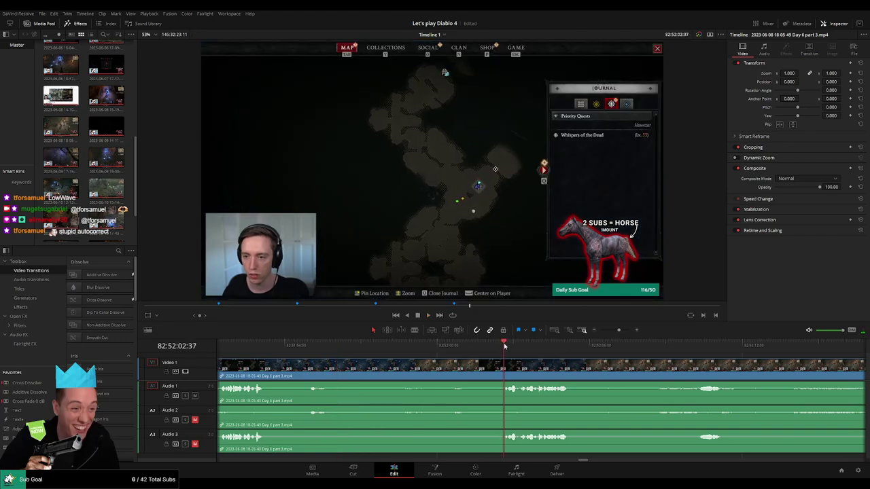
pyautogui.moveTo(503, 347); pyautogui.dragTo(478, 349)
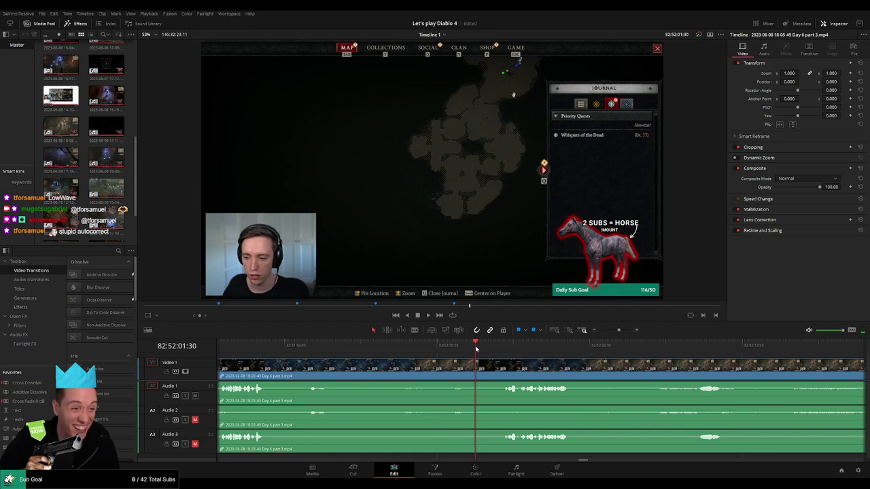
pyautogui.click(479, 367)
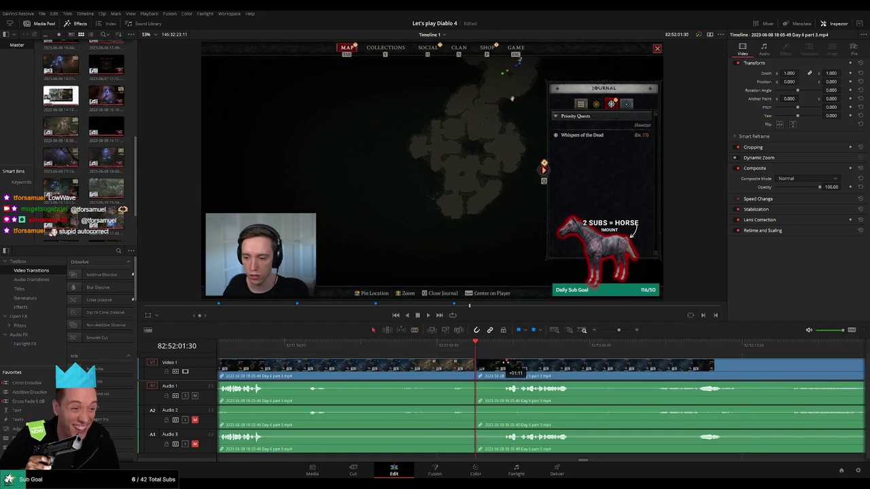
# Fade the video and all three audio tracks out before and in after the 82:52:01:30 cut, about one second each, and play it.
pyautogui.moveTo(502, 361); pyautogui.dragTo(502, 361)
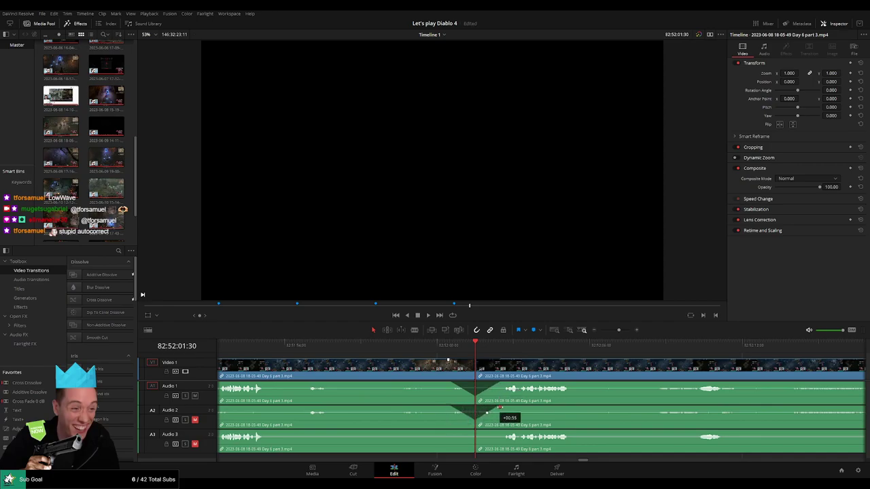
pyautogui.moveTo(469, 432); pyautogui.dragTo(493, 432)
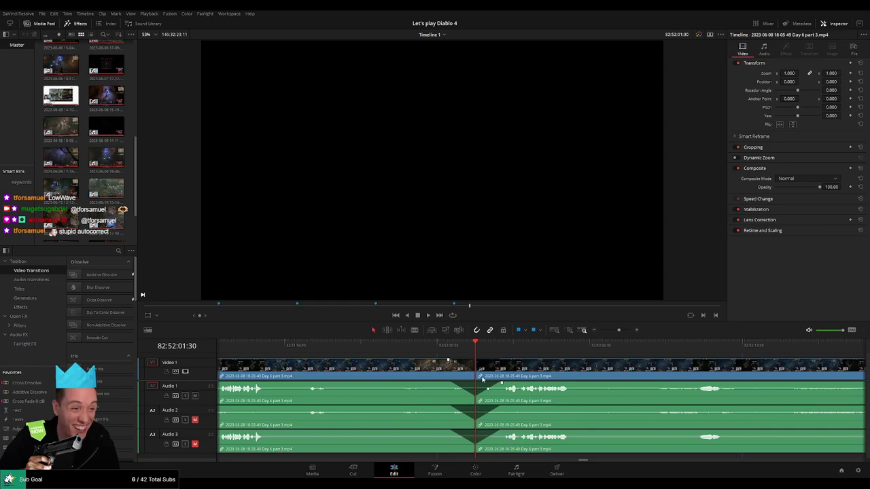
pyautogui.press('space')
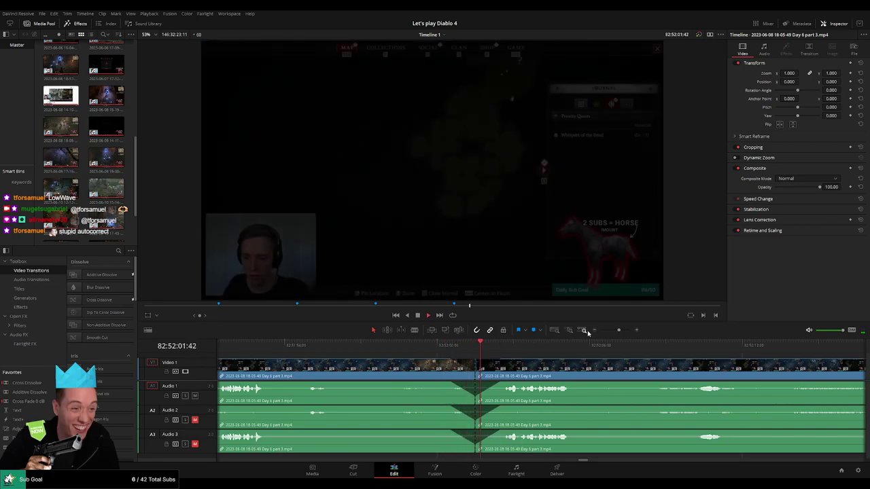
pyautogui.press('space')
# Move the Day 6 part 3 remainder after the 82:52:01:30 cut, with its audio, further along the timeline to leave a gap.
pyautogui.click(583, 330)
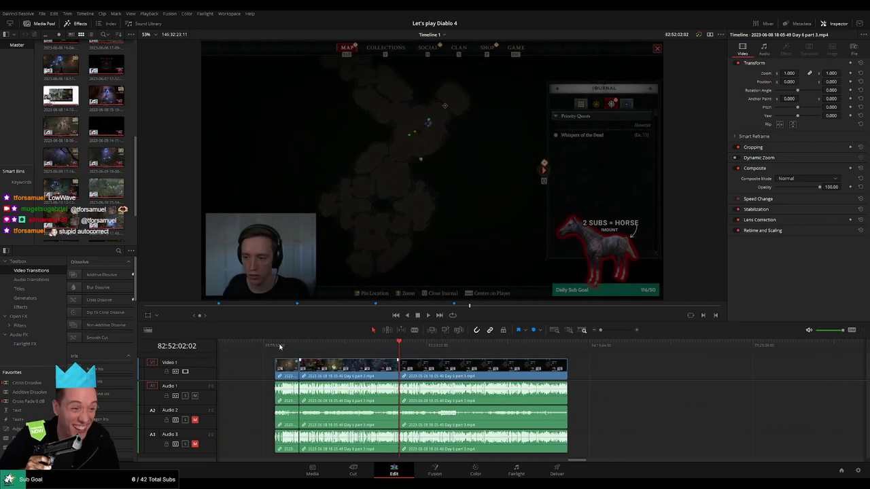
pyautogui.click(400, 350)
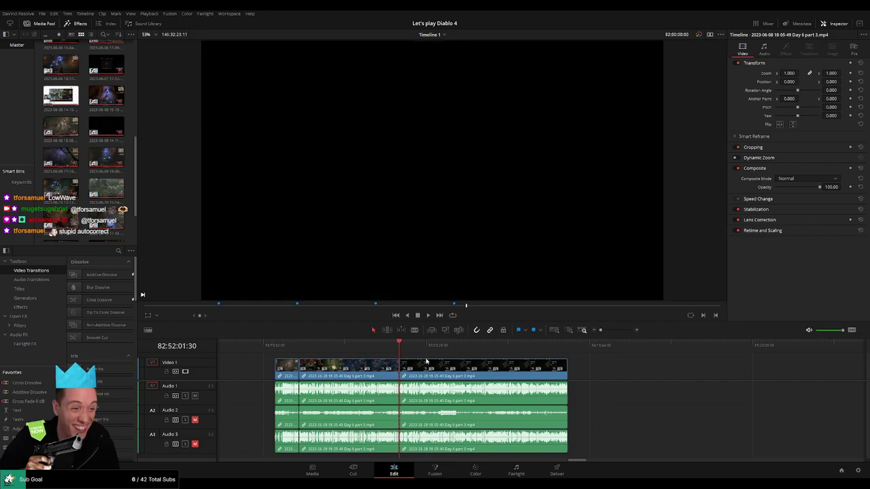
pyautogui.hscroll(4, 414, 361)
pyautogui.moveTo(309, 368); pyautogui.dragTo(600, 380)
pyautogui.click(373, 372)
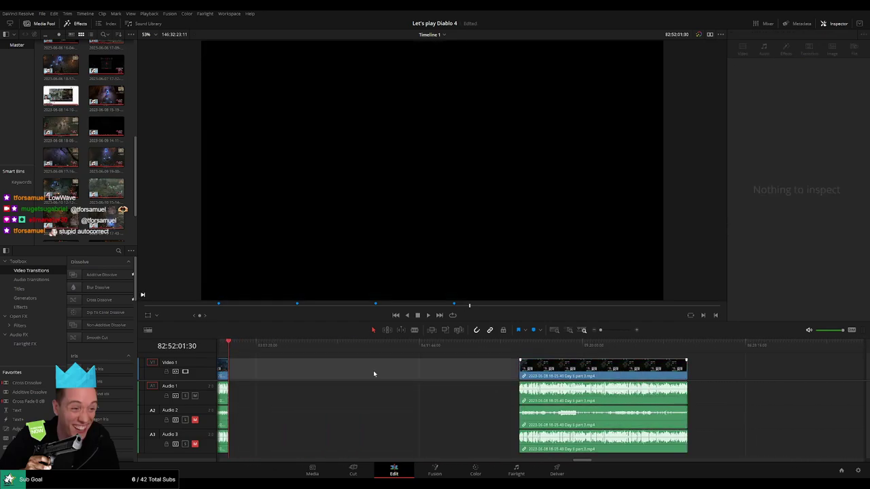
pyautogui.hscroll(-3, 408, 373)
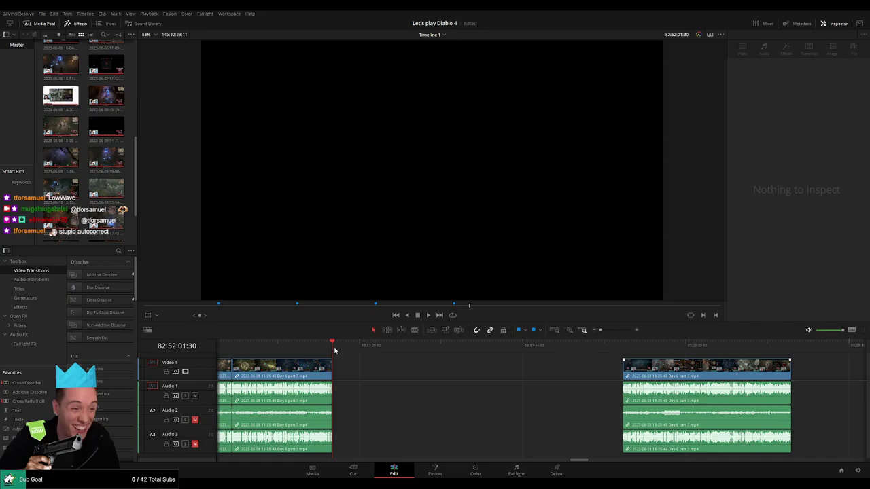
# Move the Day 6 part 3 remainder with its audio so that it starts exactly at 84:00:00:00.
pyautogui.moveTo(334, 351); pyautogui.dragTo(474, 367)
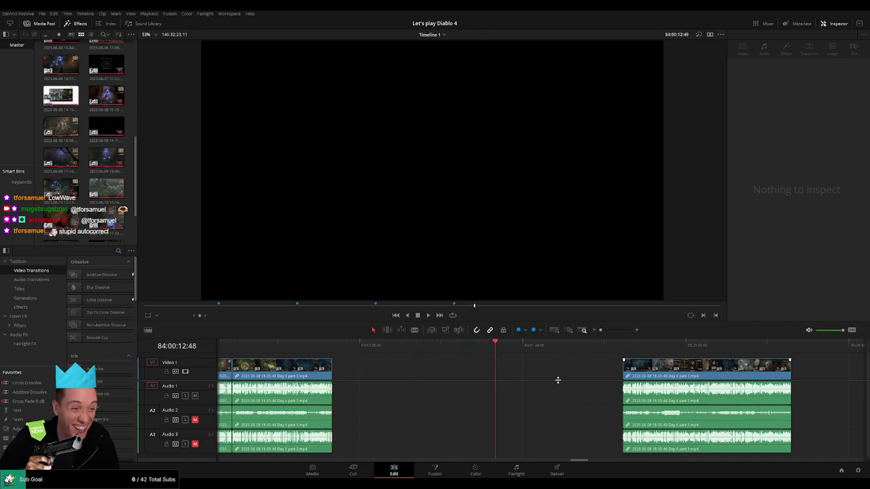
pyautogui.scroll(4, 558, 380)
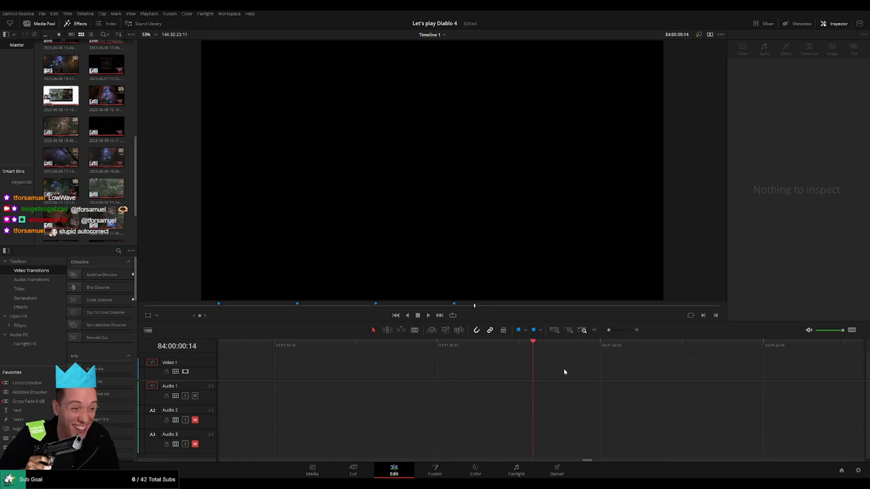
pyautogui.press('Left')
pyautogui.press('Left')
pyautogui.press('Left')
pyautogui.press('Left')
pyautogui.press('Left')
pyautogui.press('Left')
pyautogui.press('Left')
pyautogui.press('Left')
pyautogui.press('Left')
pyautogui.press('Left')
pyautogui.press('Left')
pyautogui.press('Left')
pyautogui.press('Left')
pyautogui.press('Left')
pyautogui.moveTo(609, 330); pyautogui.dragTo(601, 331)
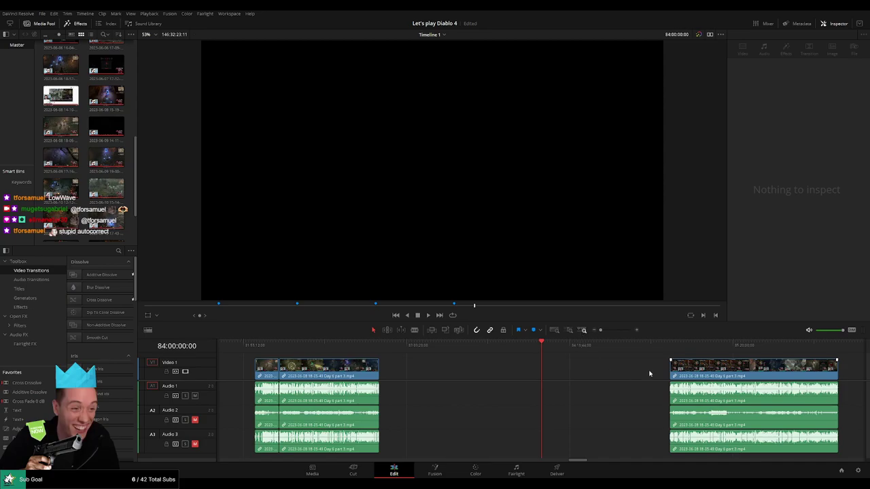
pyautogui.moveTo(711, 364); pyautogui.dragTo(584, 359)
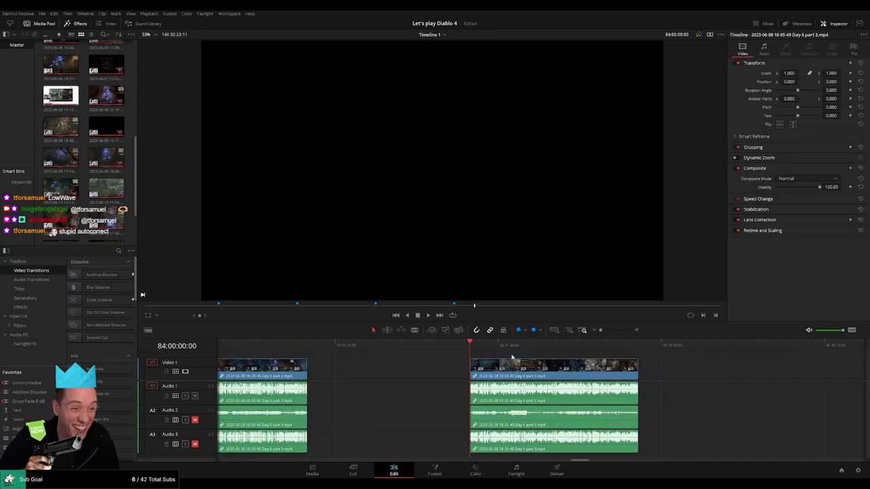
# Sample the moved Day 6 part 3 recording between about 84:52:05 and 84:52:25 for a place to end the episode.
pyautogui.hscroll(3, 512, 357)
pyautogui.press('space')
pyautogui.moveTo(346, 348); pyautogui.dragTo(458, 358)
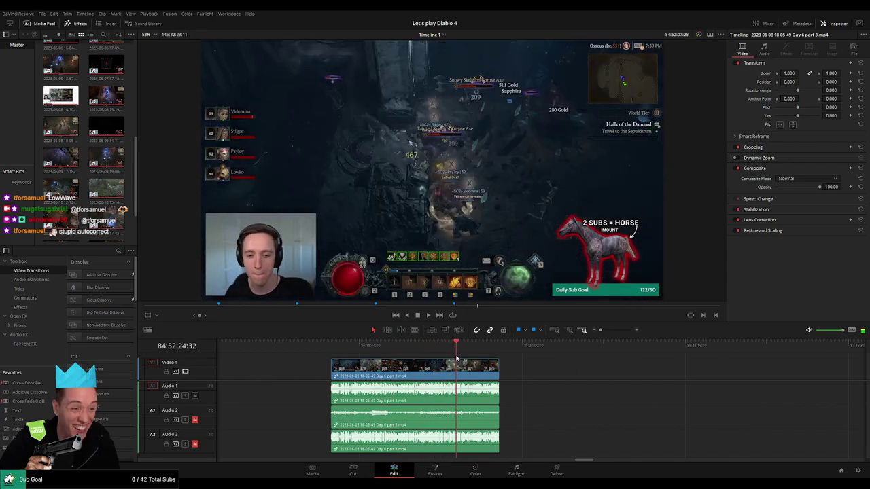
pyautogui.press('space')
pyautogui.scroll(5, 531, 365)
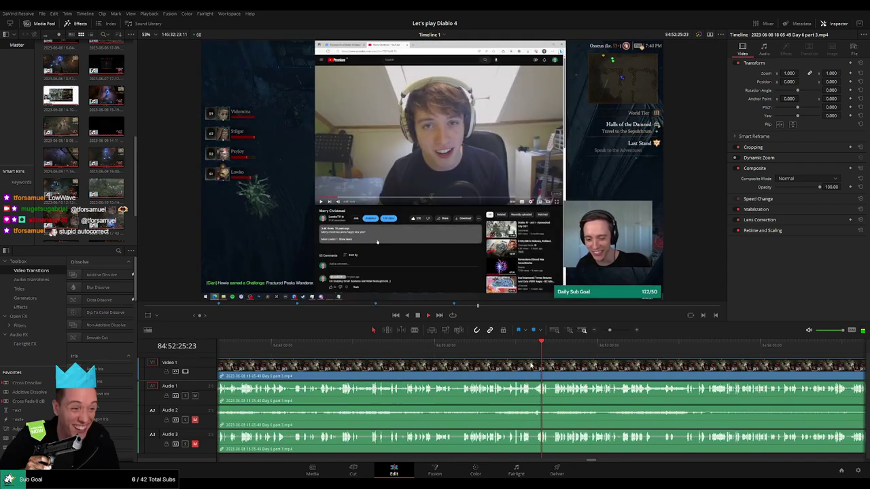
pyautogui.click(482, 349)
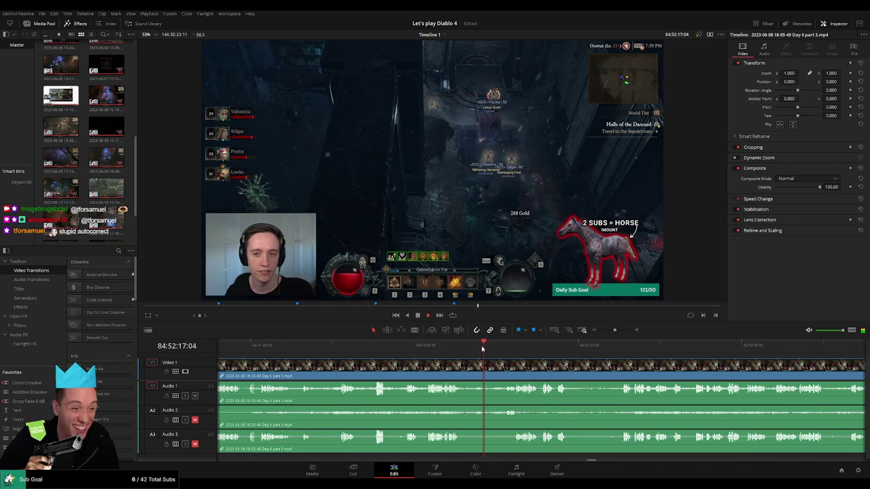
pyautogui.click(425, 351)
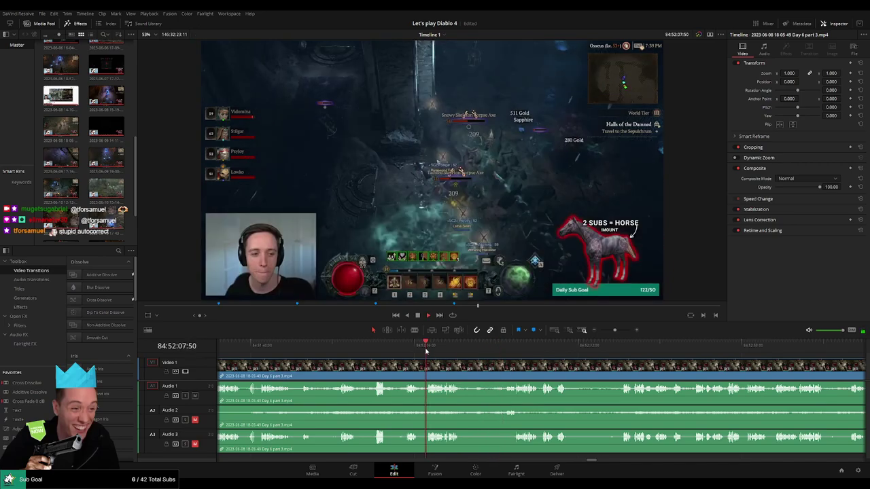
pyautogui.click(407, 351)
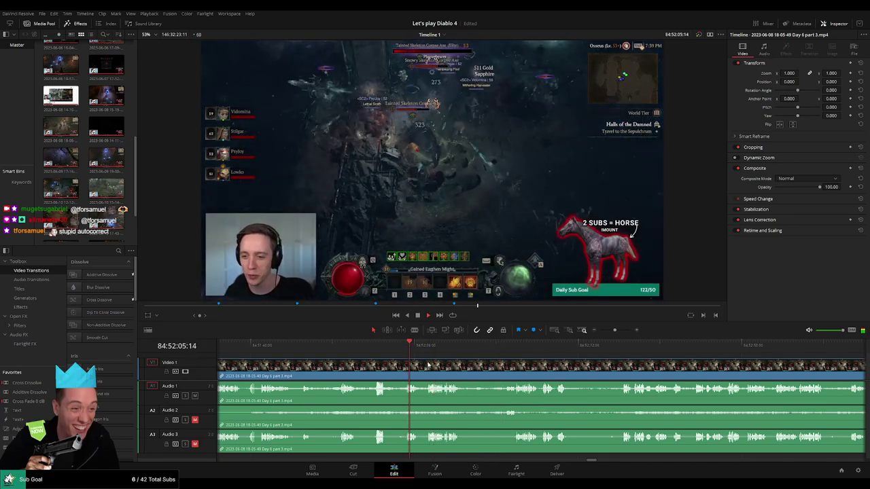
# Replay the speech from about 84:51:55 to 84:52:02 closely to find a silent spot for the cut.
pyautogui.click(390, 349)
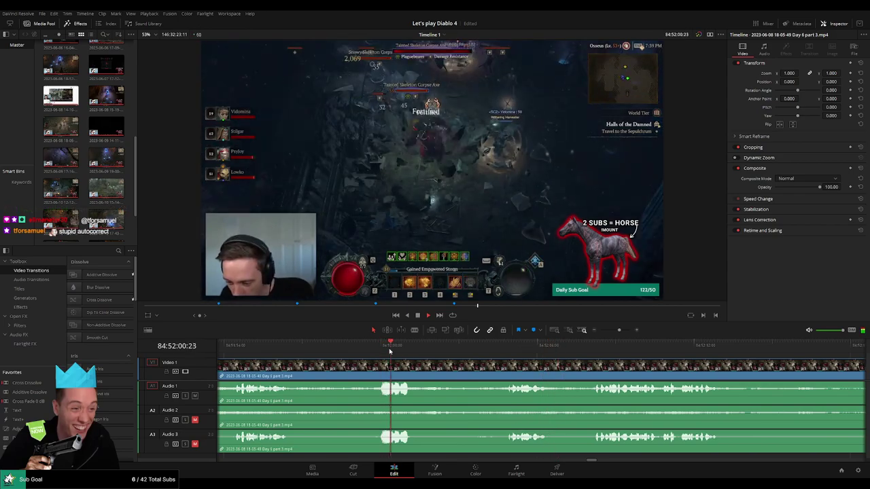
pyautogui.click(378, 347)
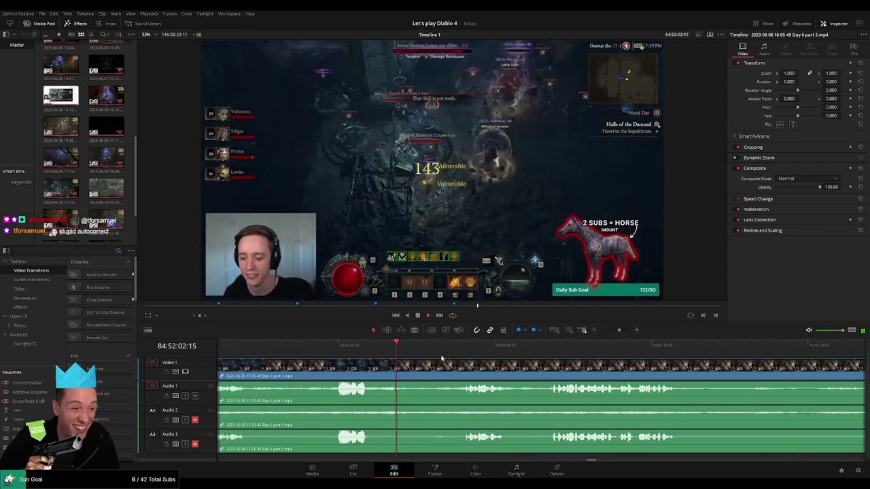
pyautogui.click(378, 347)
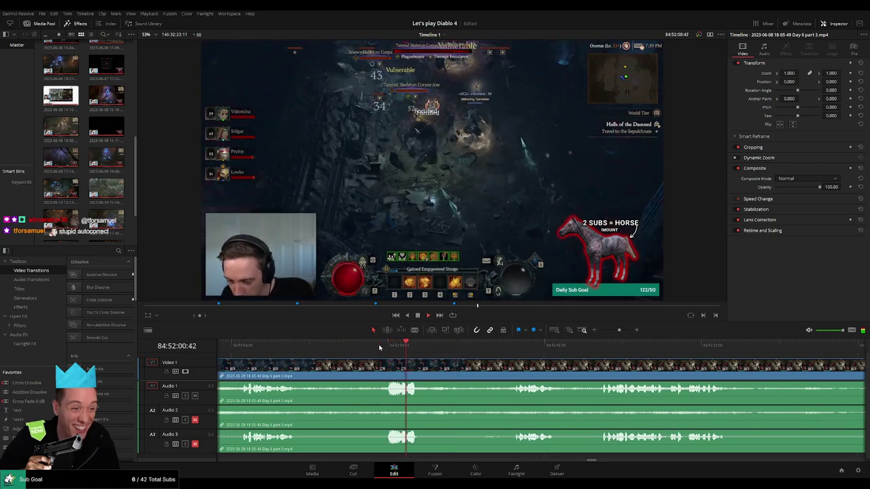
pyautogui.click(379, 347)
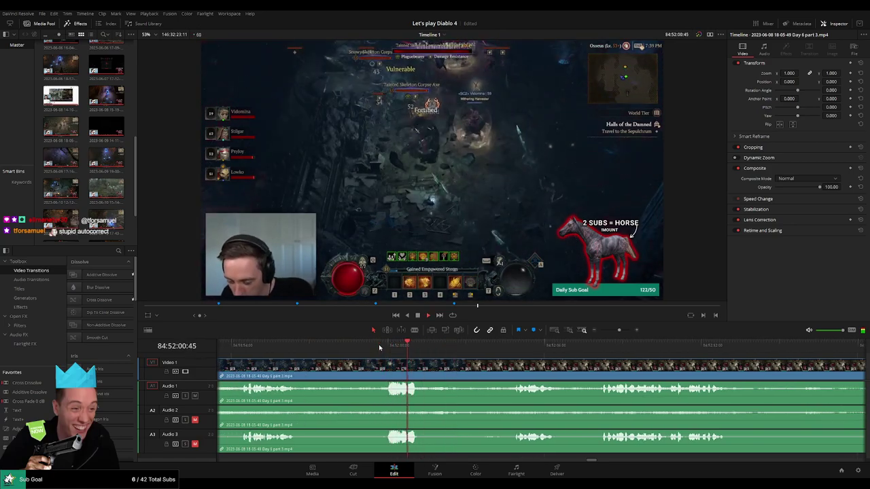
pyautogui.click(247, 349)
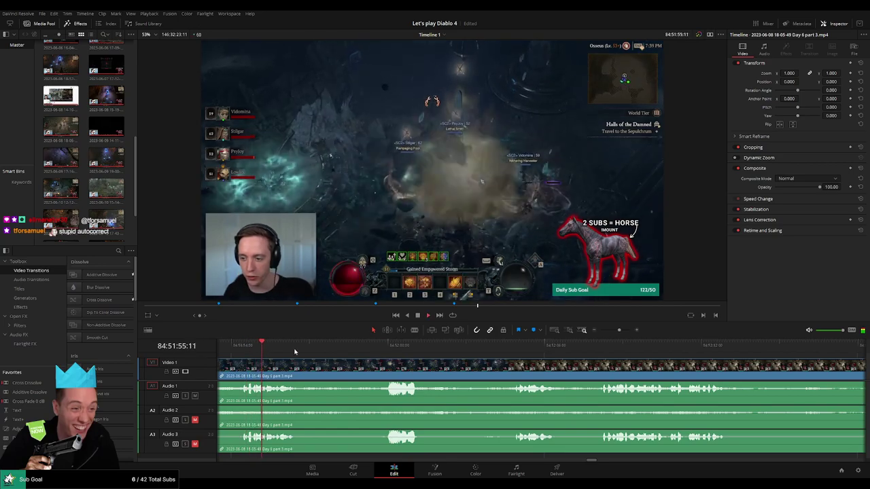
pyautogui.click(387, 348)
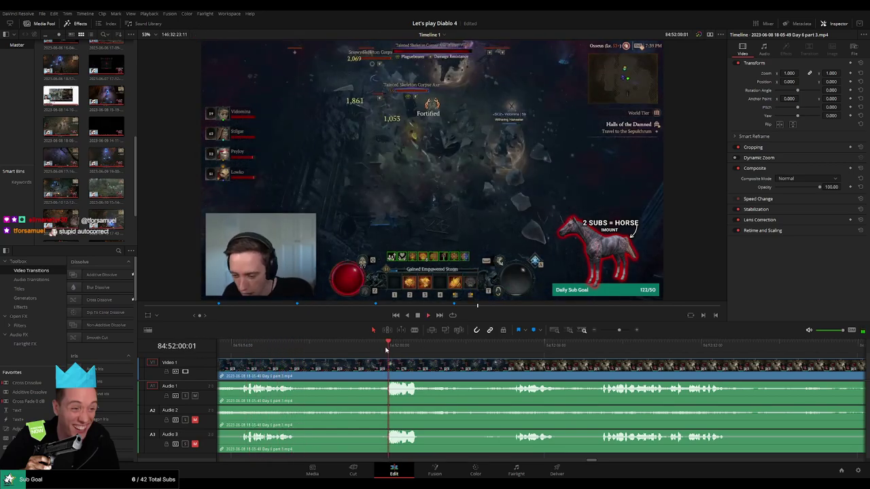
pyautogui.hscroll(1, 385, 349)
# Split the Day 6 part 3 video and audio at 84:52:04:00 and fade video and all three audio tracks about one second around it.
pyautogui.click(423, 348)
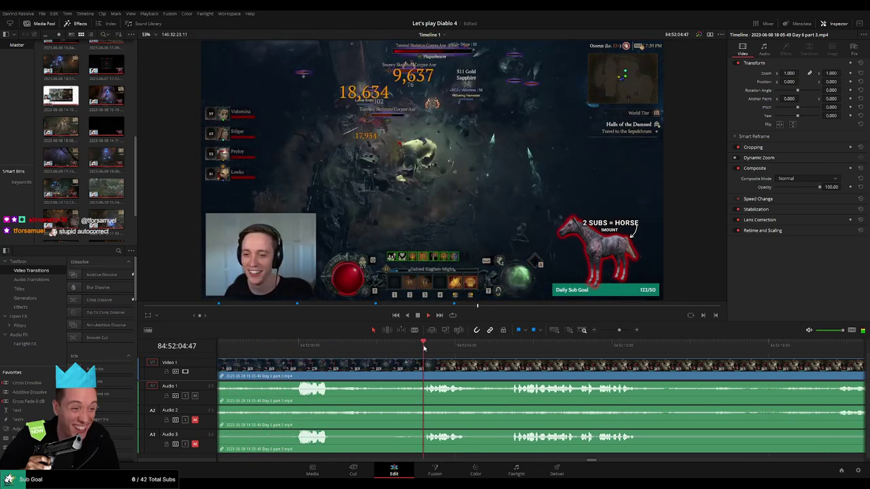
pyautogui.click(422, 348)
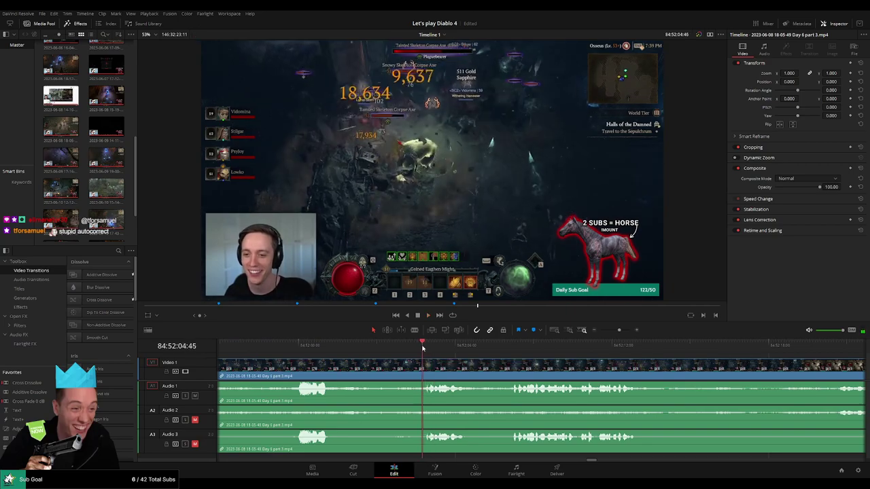
pyautogui.moveTo(421, 348); pyautogui.dragTo(377, 362)
pyautogui.hotkey('ctrl', 'b')
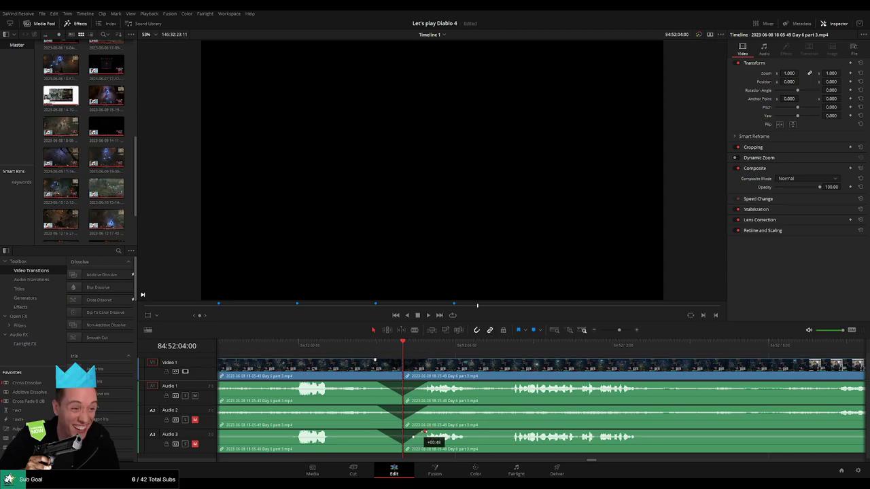
# Move the short Day 6 part 3 remainder after the 84:52:04:00 cut, with its audio, further along the timeline to leave a gap.
pyautogui.click(600, 330)
pyautogui.hscroll(2, 450, 362)
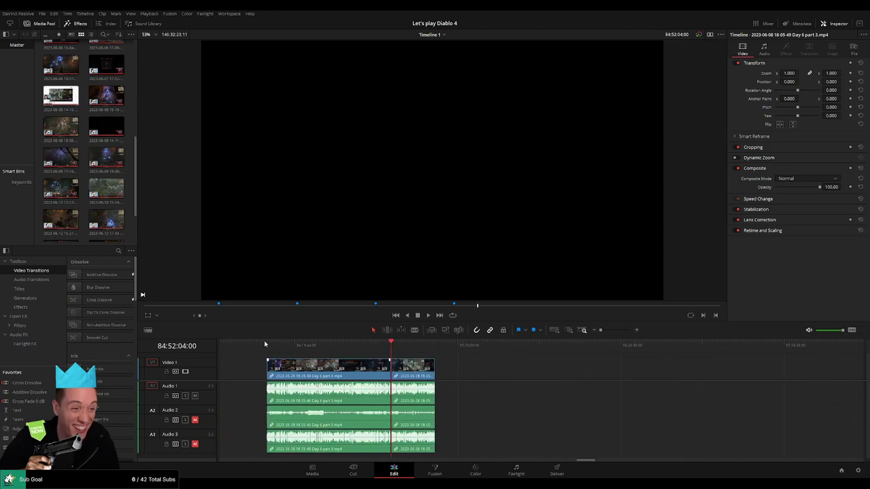
pyautogui.moveTo(362, 361); pyautogui.dragTo(355, 365)
pyautogui.moveTo(539, 367); pyautogui.dragTo(496, 369)
pyautogui.moveTo(369, 368); pyautogui.dragTo(556, 371)
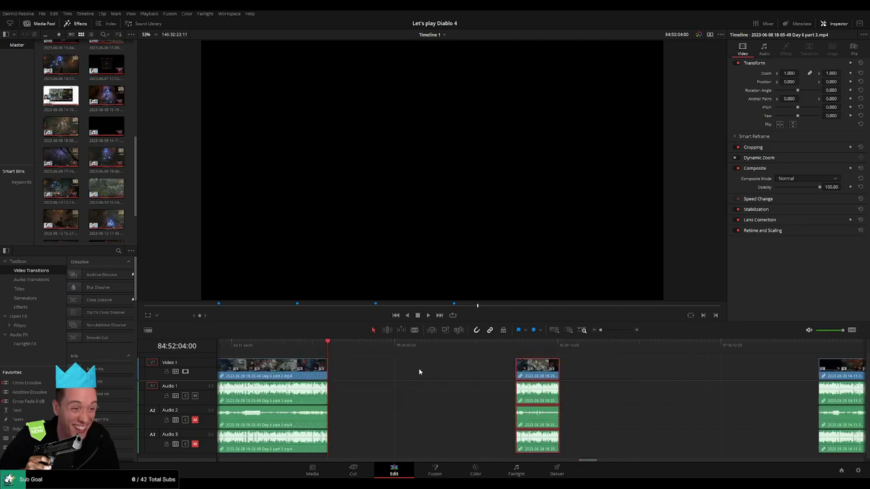
pyautogui.click(344, 358)
pyautogui.moveTo(332, 351); pyautogui.dragTo(427, 356)
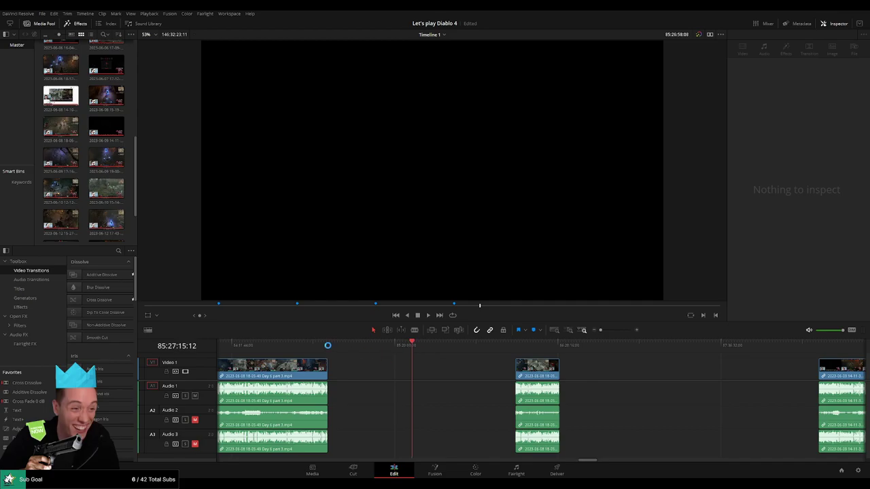
pyautogui.click(327, 347)
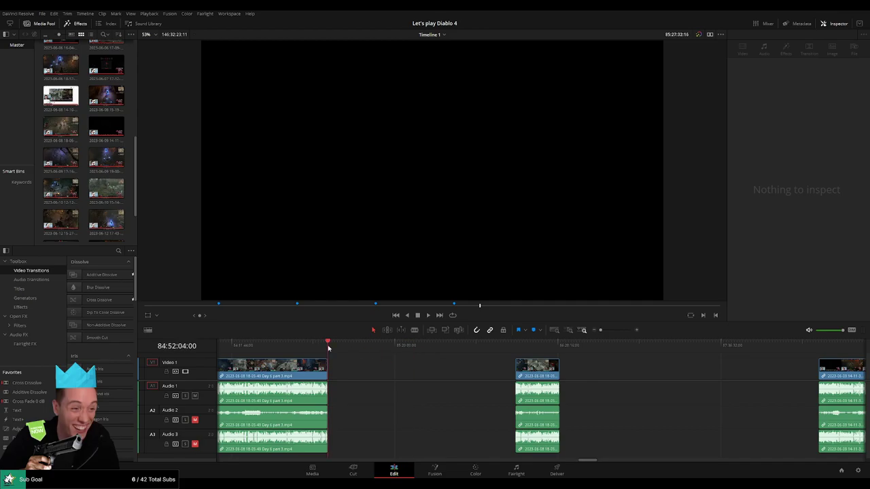
pyautogui.click(367, 371)
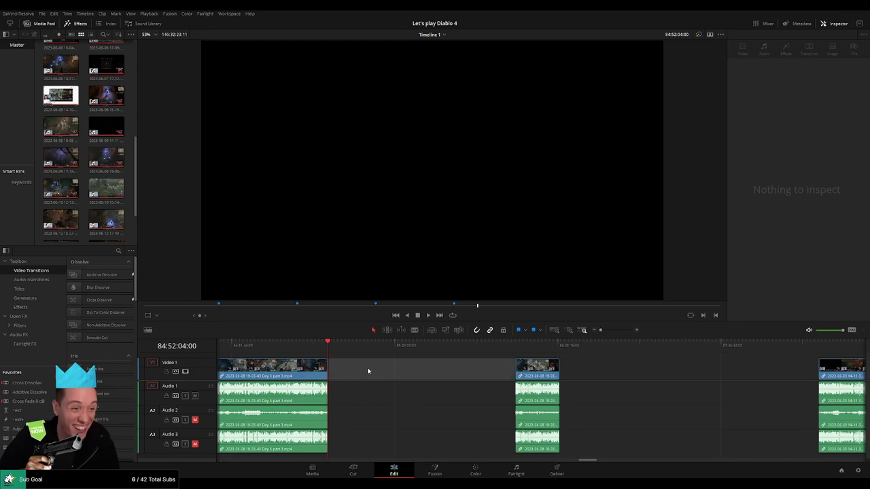
pyautogui.click(371, 367)
pyautogui.click(382, 365)
pyautogui.moveTo(362, 367); pyautogui.dragTo(437, 376)
pyautogui.click(310, 348)
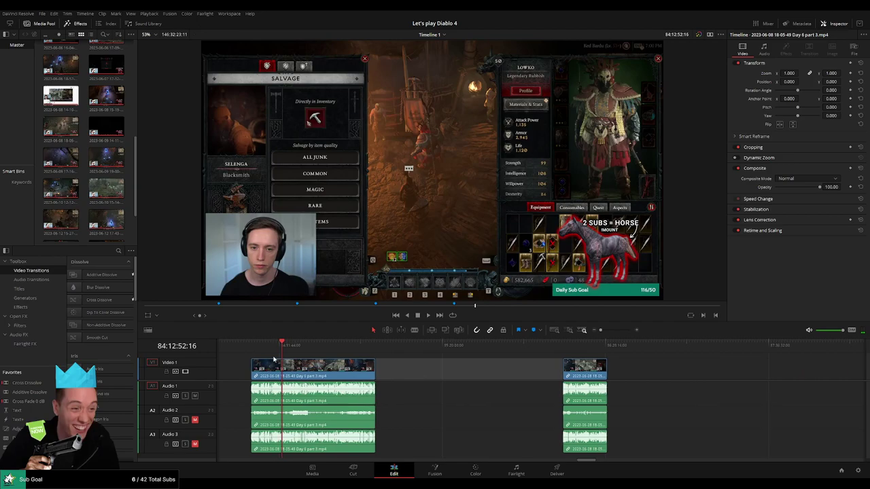
# Move the short Day 6 part 3 remainder with its audio so that it starts exactly at 86:00:00:00.
pyautogui.moveTo(252, 347); pyautogui.dragTo(472, 357)
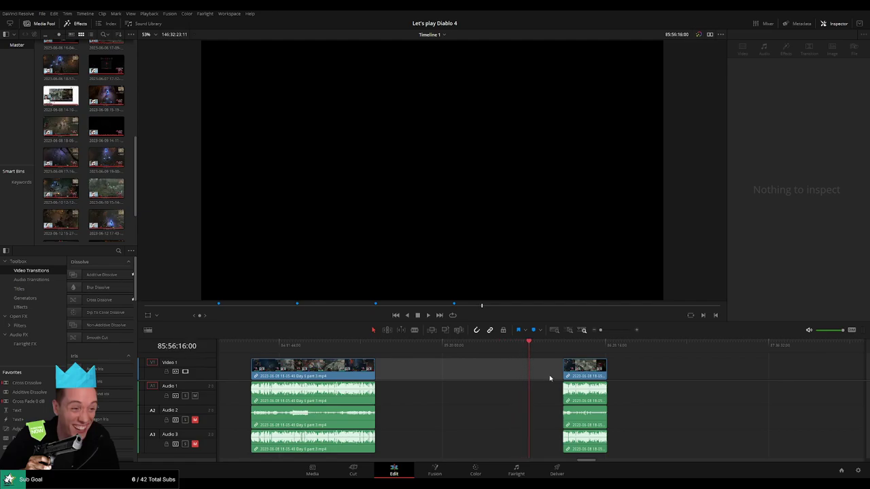
pyautogui.hscroll(5, 549, 378)
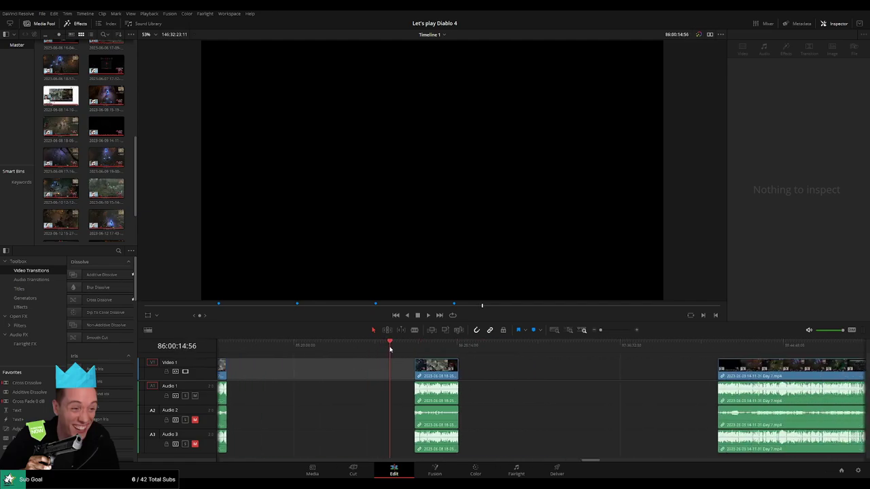
pyautogui.scroll(4, 513, 357)
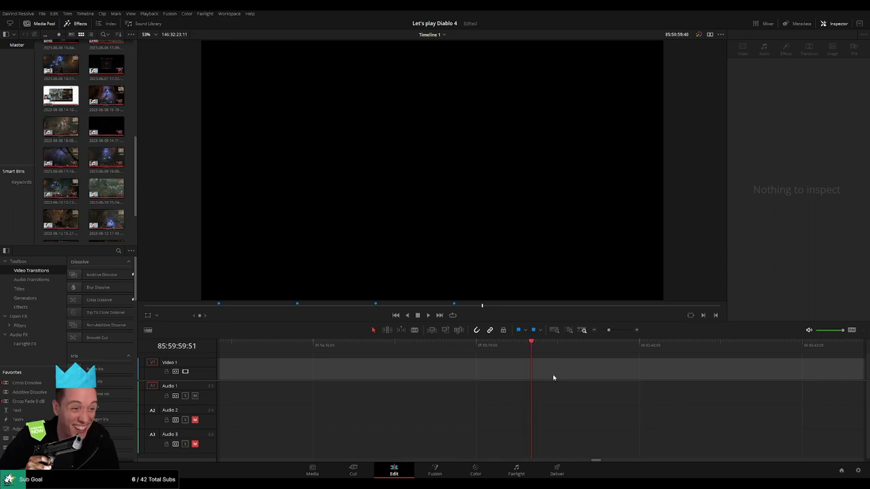
pyautogui.press('Left')
pyautogui.moveTo(608, 331); pyautogui.dragTo(600, 331)
pyautogui.moveTo(592, 372); pyautogui.dragTo(565, 373)
# Move the Day 7 recording with its audio directly against the end of the Day 6 part 3 remainder.
pyautogui.click(647, 374)
pyautogui.hscroll(7, 484, 364)
pyautogui.moveTo(647, 366); pyautogui.dragTo(340, 349)
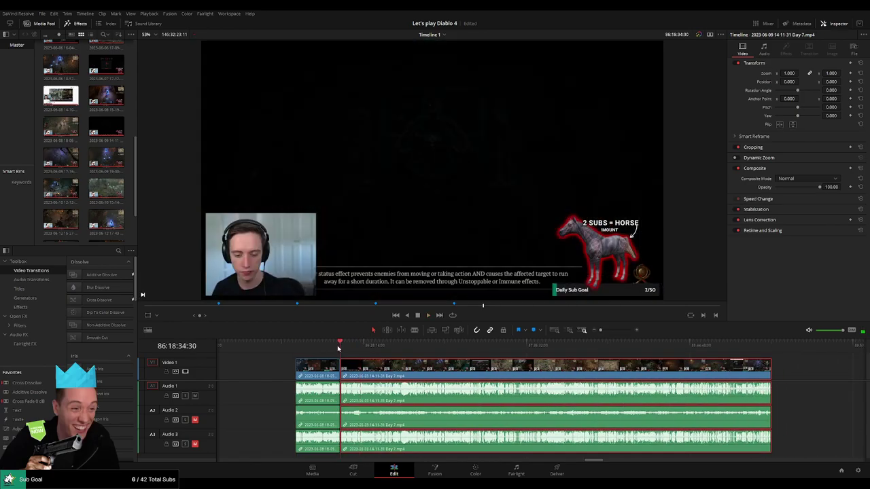
# Add the default transition to video and all three audio tracks where Day 6 part 3 meets Day 7, and play it.
pyautogui.click(340, 368)
pyautogui.press('space')
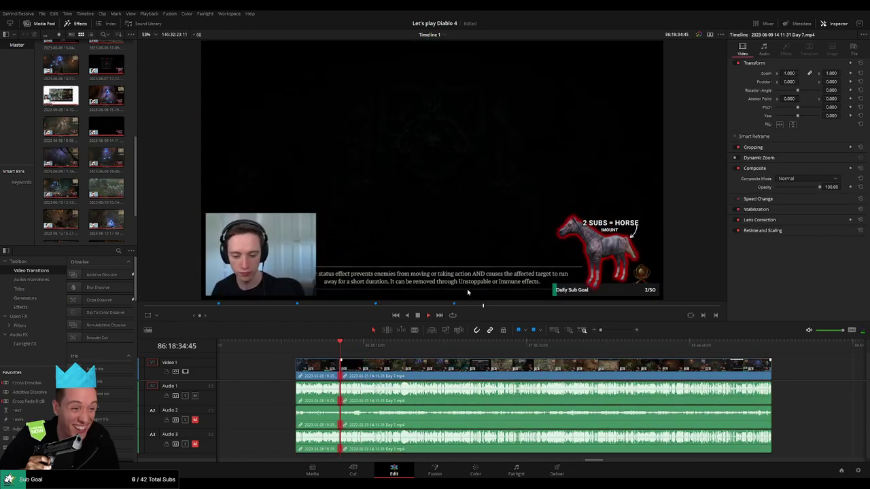
pyautogui.hotkey('ctrl', 't')
pyautogui.moveTo(600, 330); pyautogui.dragTo(620, 331)
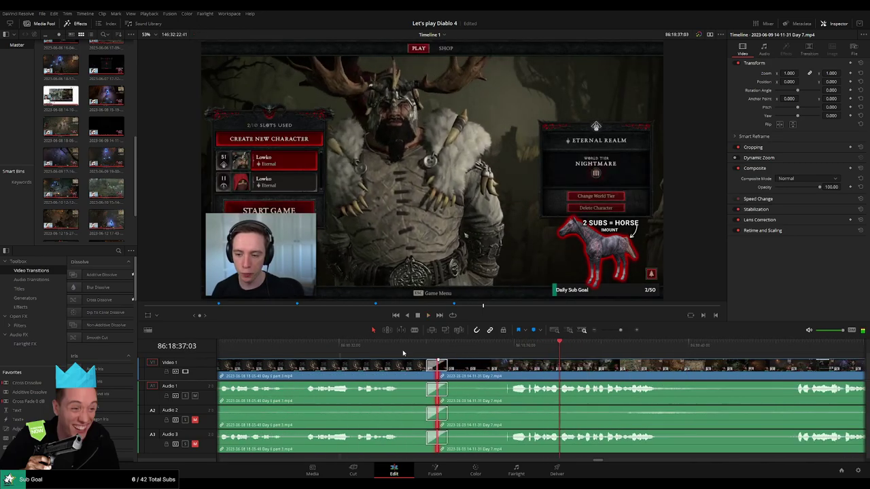
pyautogui.click(402, 352)
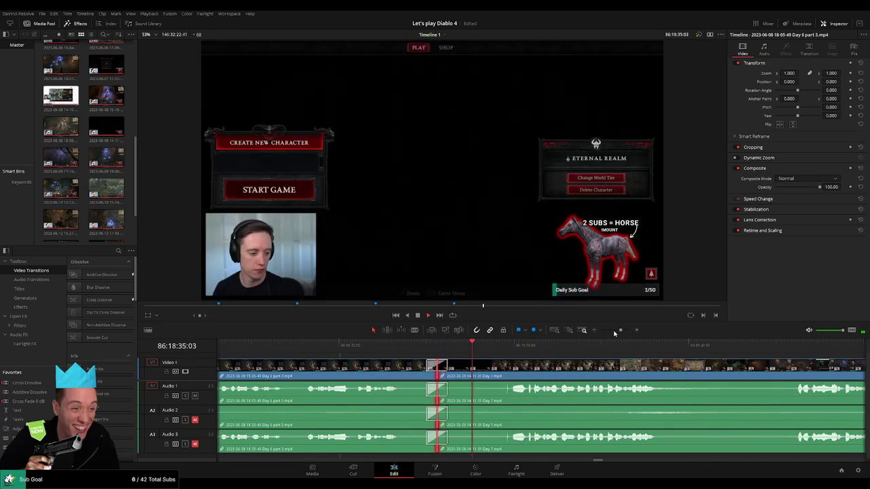
pyautogui.press('space')
# Play the beginning of the new episode from 86:00:00:00 to check how it starts.
pyautogui.moveTo(620, 330); pyautogui.dragTo(601, 332)
pyautogui.click(489, 349)
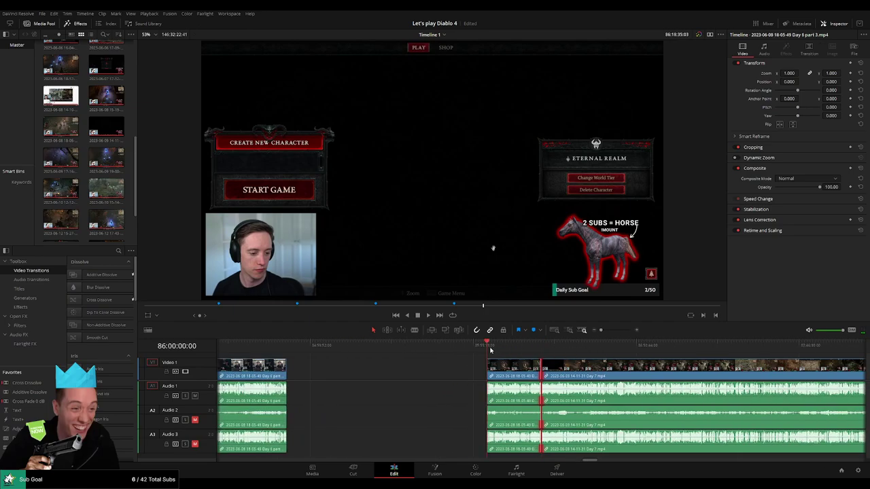
pyautogui.press('space')
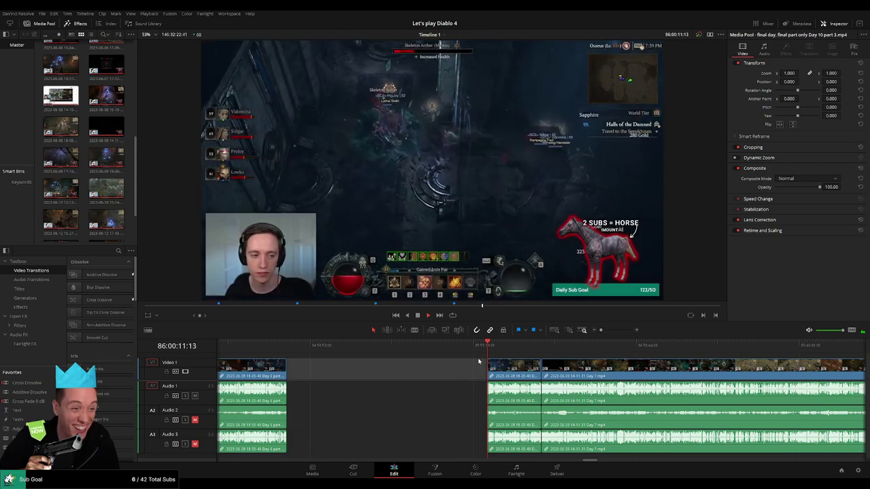
pyautogui.moveTo(510, 358); pyautogui.dragTo(350, 350)
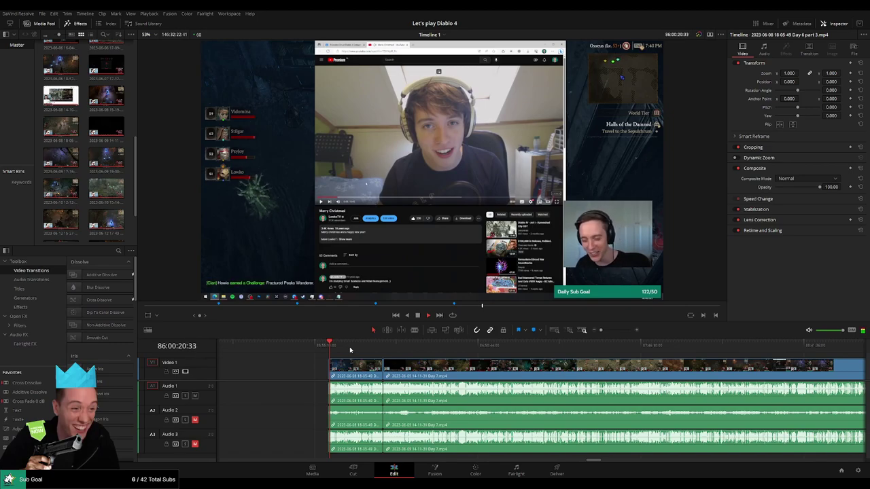
pyautogui.moveTo(601, 330); pyautogui.dragTo(612, 332)
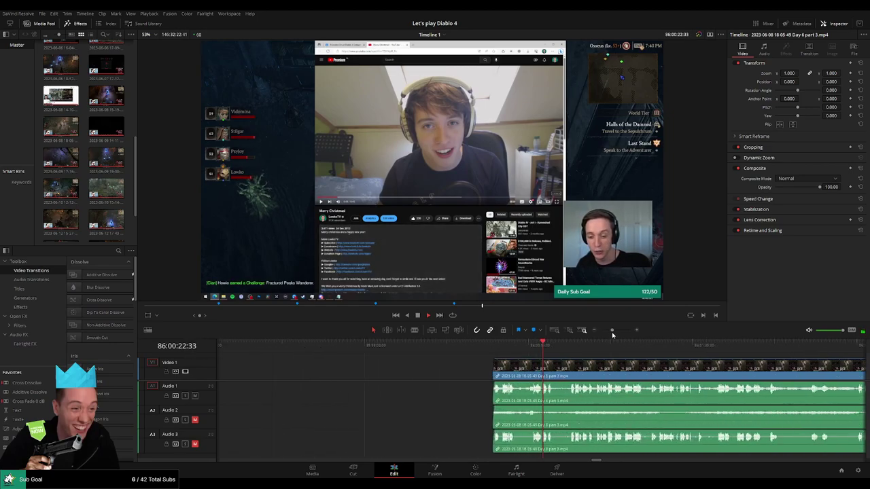
# Play passages of the Day 7 recording between about 86:51:22 and 86:52:10 to look for a suitable episode end.
pyautogui.moveTo(569, 365); pyautogui.dragTo(396, 362)
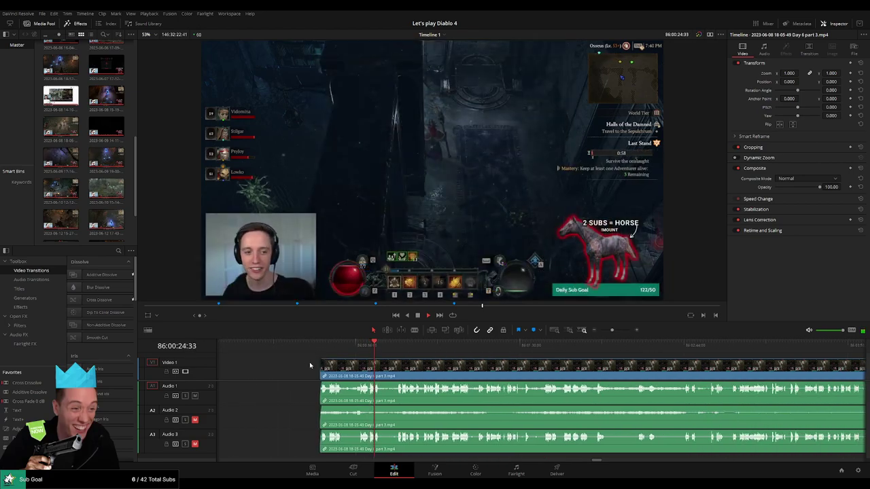
pyautogui.click(299, 362)
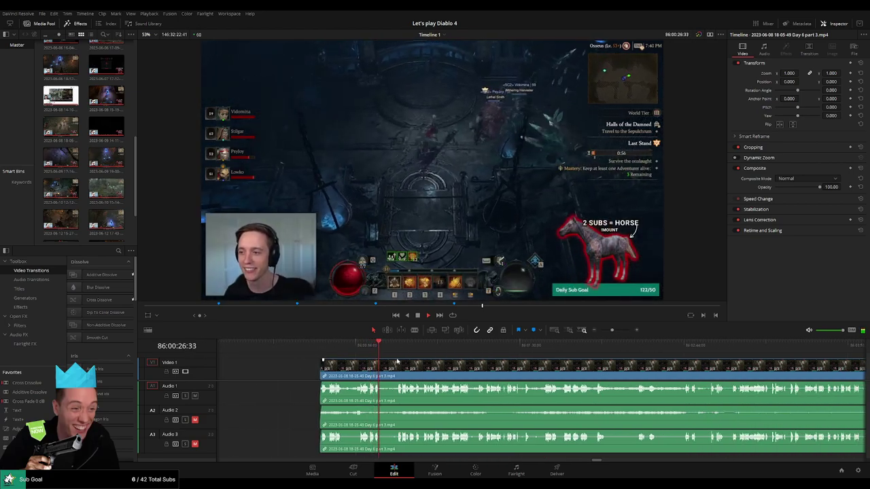
pyautogui.moveTo(612, 330); pyautogui.dragTo(393, 355)
pyautogui.click(443, 344)
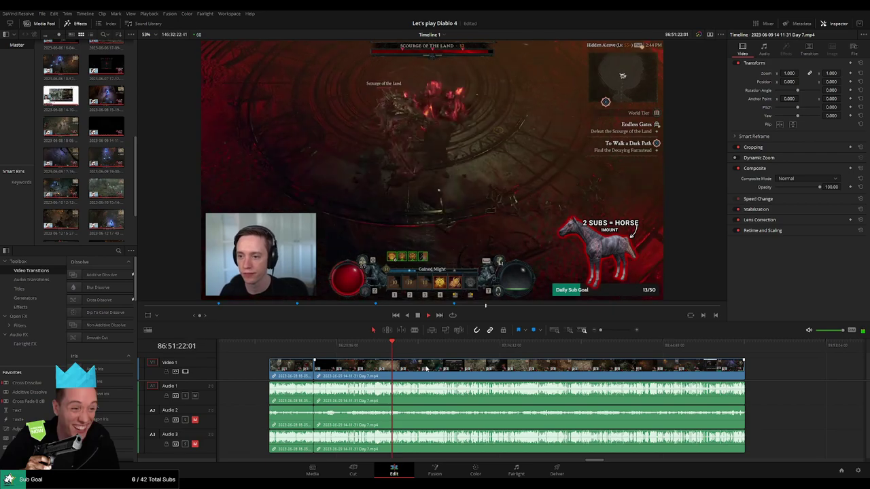
pyautogui.moveTo(600, 330); pyautogui.dragTo(407, 357)
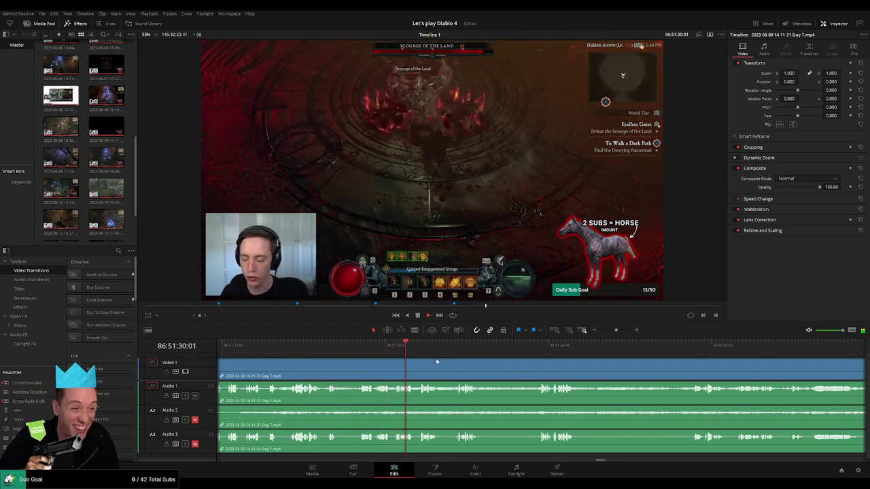
pyautogui.hscroll(2, 380, 358)
pyautogui.click(408, 345)
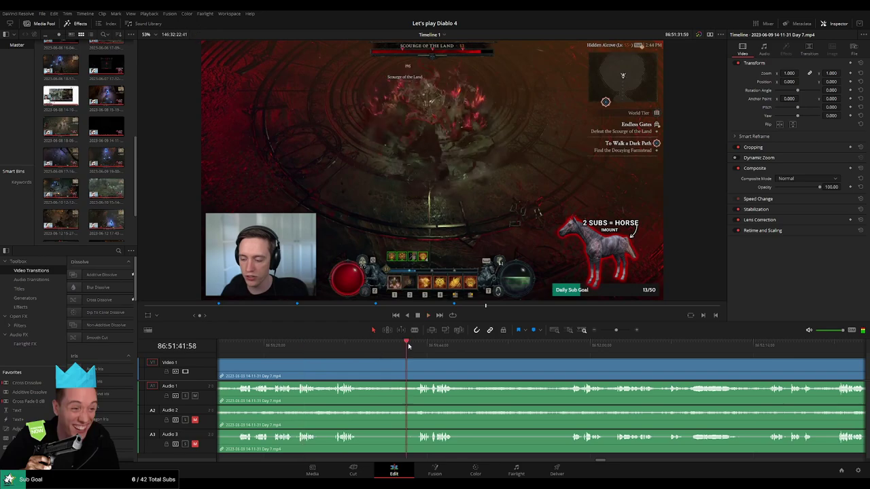
pyautogui.hscroll(1, 415, 353)
pyautogui.click(487, 345)
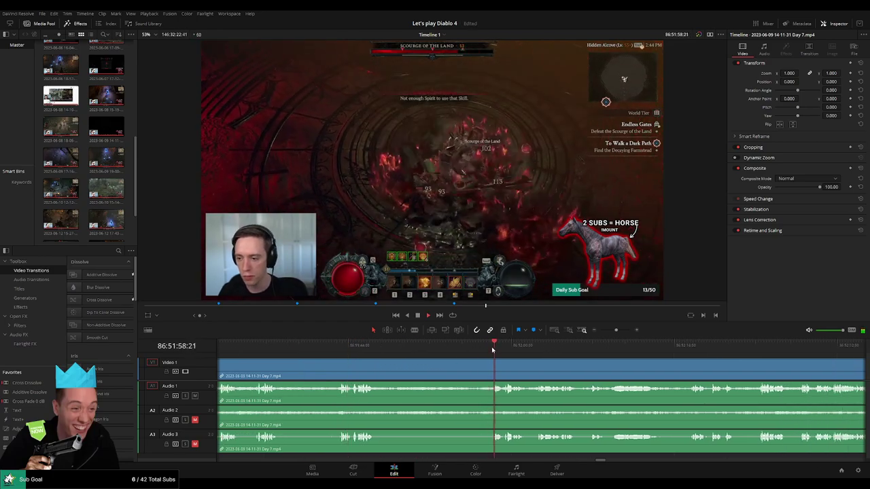
pyautogui.click(588, 345)
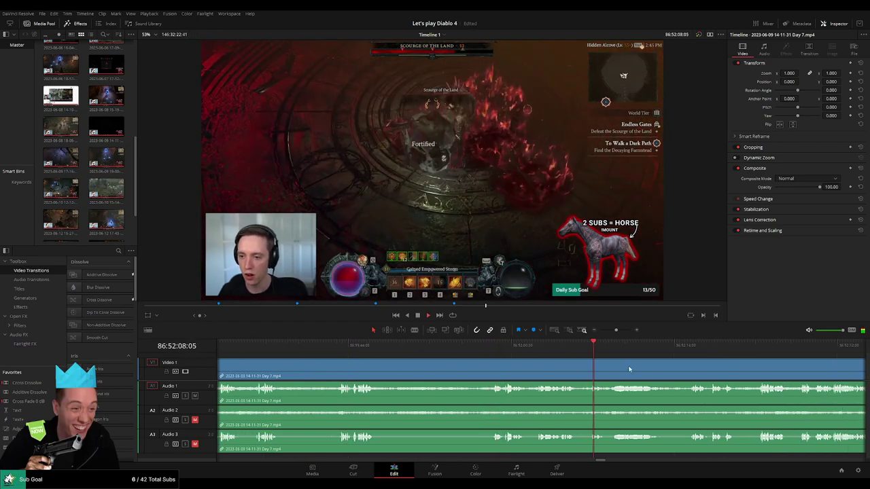
pyautogui.hscroll(3, 445, 358)
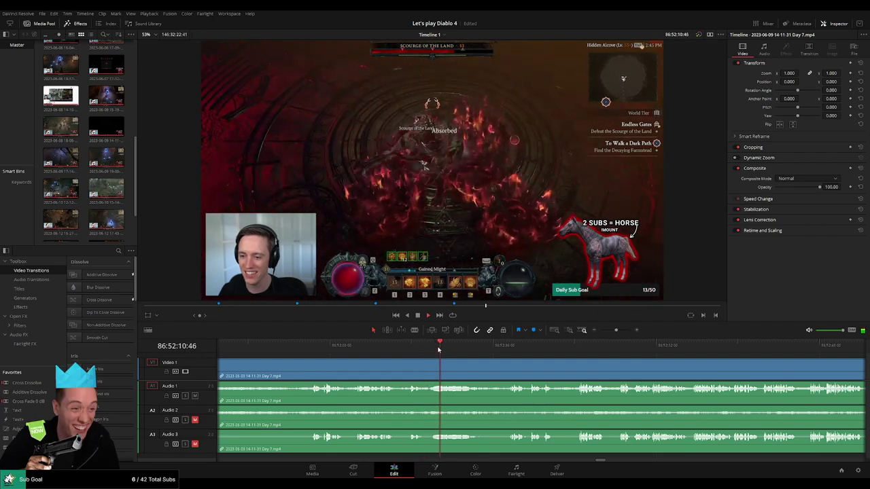
# Split the Day 7 recording and its audio at 86:52:23:30, in the pause before speech resumes.
pyautogui.click(510, 346)
pyautogui.hscroll(2, 420, 360)
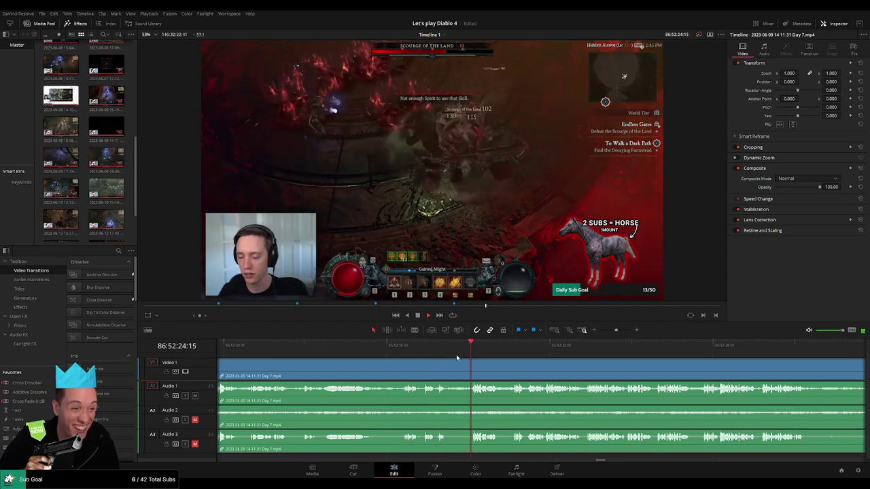
pyautogui.scroll(4, 526, 360)
pyautogui.click(523, 351)
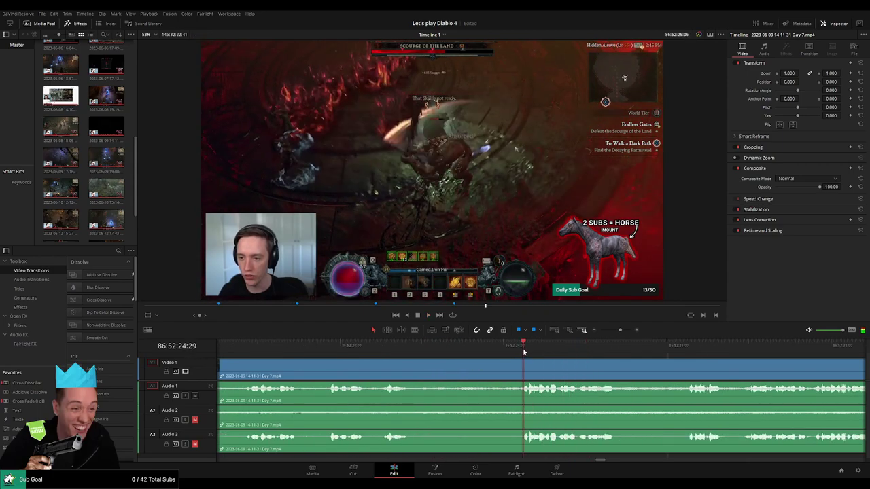
pyautogui.click(492, 353)
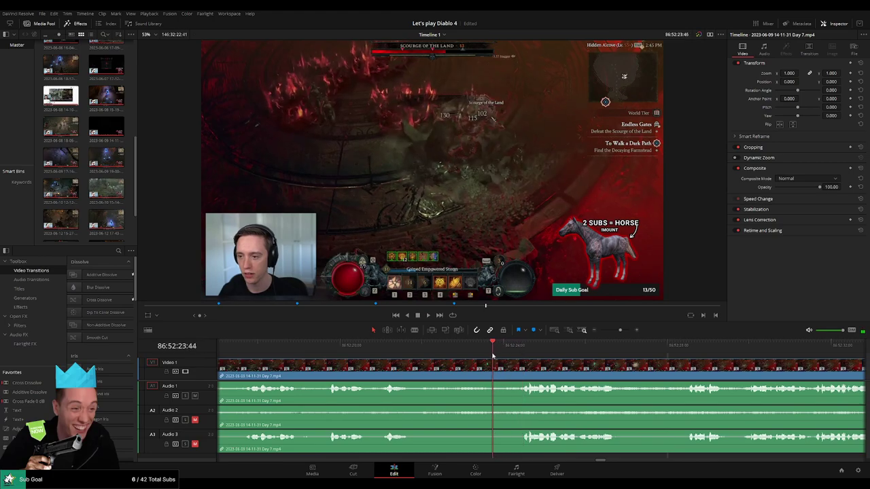
pyautogui.click(482, 354)
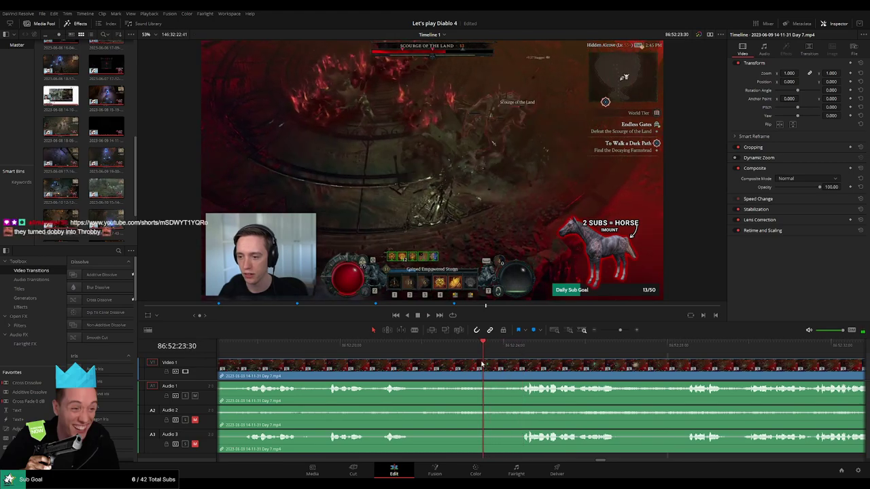
pyautogui.click(487, 372)
pyautogui.press('a')
# Fade the video and all three audio tracks out and in over about one second around the 86:52:23:30 cut.
pyautogui.moveTo(484, 361); pyautogui.dragTo(439, 366)
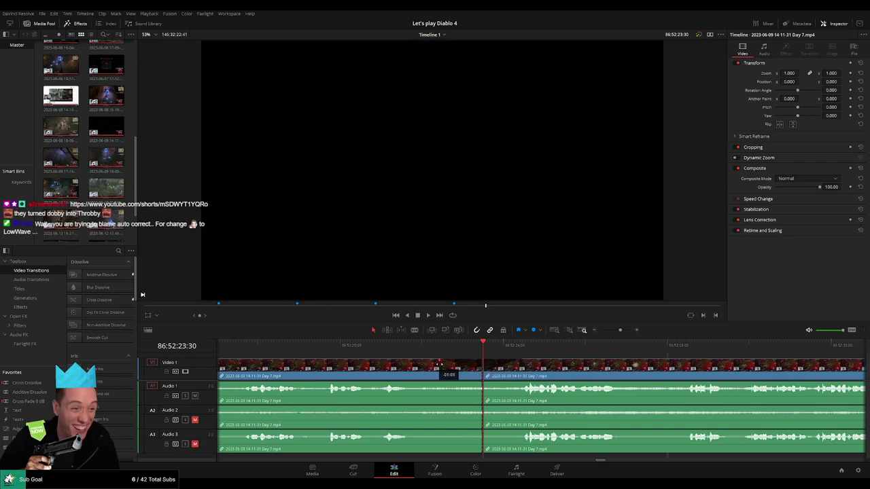
pyautogui.moveTo(481, 384); pyautogui.dragTo(444, 383)
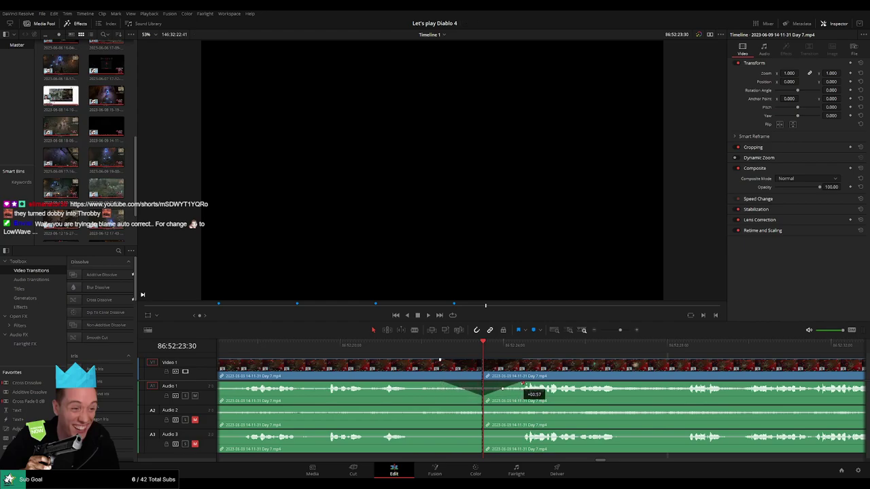
pyautogui.moveTo(480, 407); pyautogui.dragTo(444, 409)
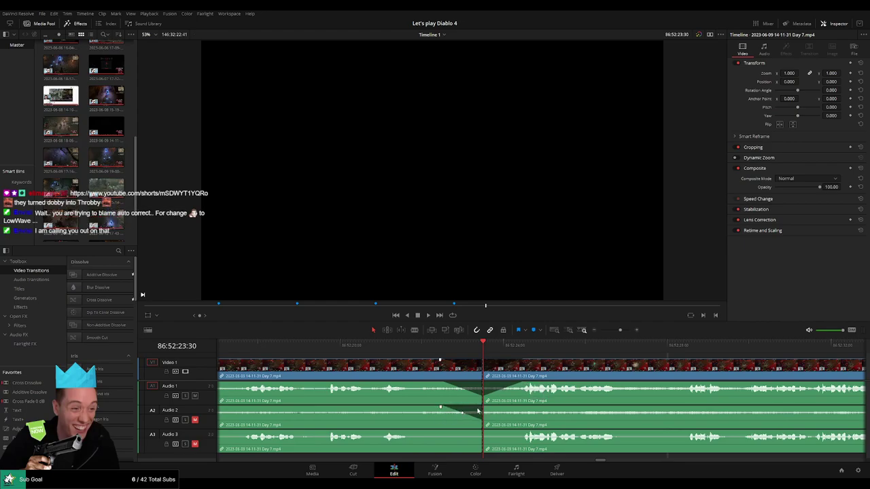
pyautogui.moveTo(492, 408); pyautogui.dragTo(521, 408)
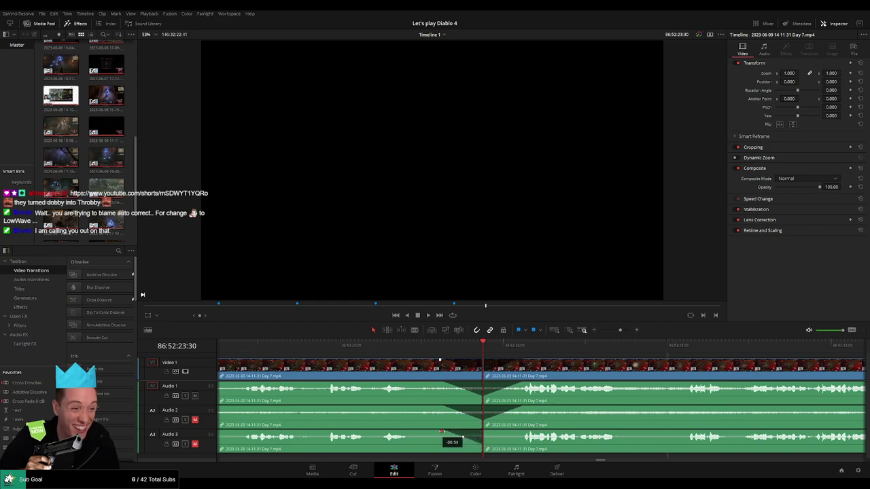
pyautogui.moveTo(483, 431); pyautogui.dragTo(523, 433)
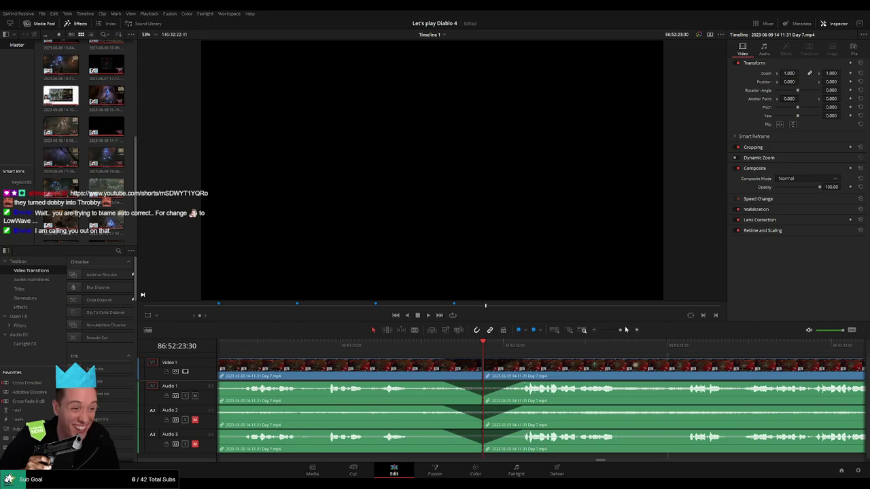
# Move the remaining part of the Day 7 recording with its audio so that it starts at hour 88 of the timeline.
pyautogui.moveTo(626, 330); pyautogui.dragTo(601, 330)
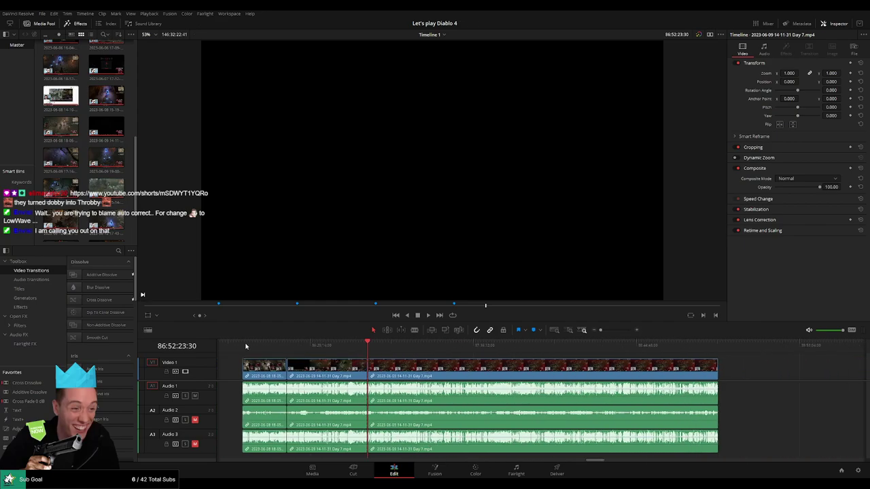
pyautogui.click(244, 347)
pyautogui.click(367, 348)
pyautogui.hscroll(8, 370, 362)
pyautogui.moveTo(388, 374); pyautogui.dragTo(580, 374)
pyautogui.hscroll(-5, 540, 373)
pyautogui.click(371, 377)
pyautogui.click(343, 360)
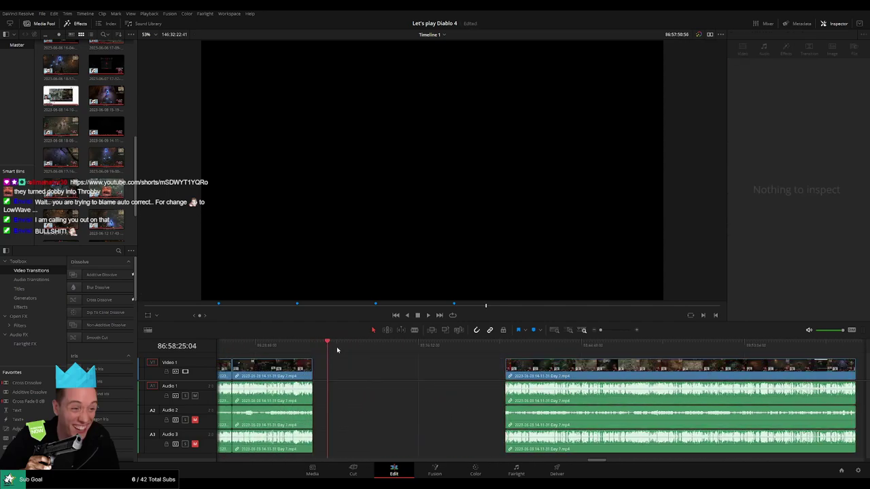
pyautogui.moveTo(337, 348); pyautogui.dragTo(466, 360)
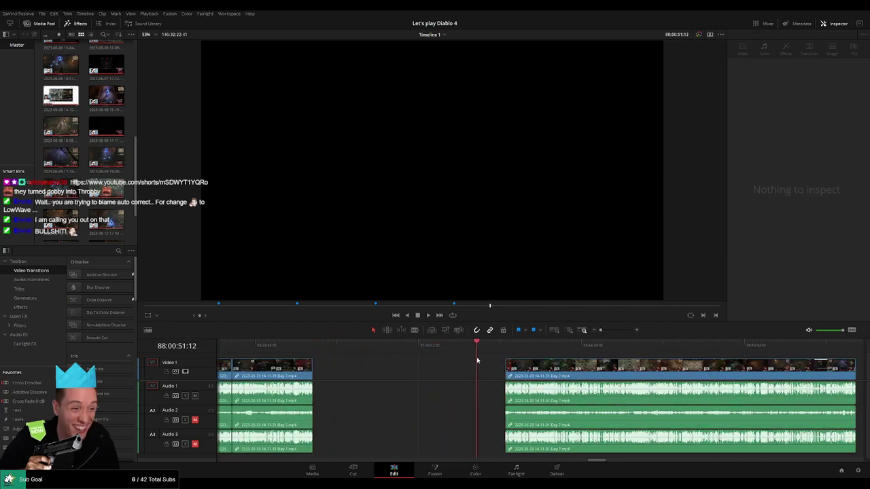
pyautogui.moveTo(522, 367); pyautogui.dragTo(492, 367)
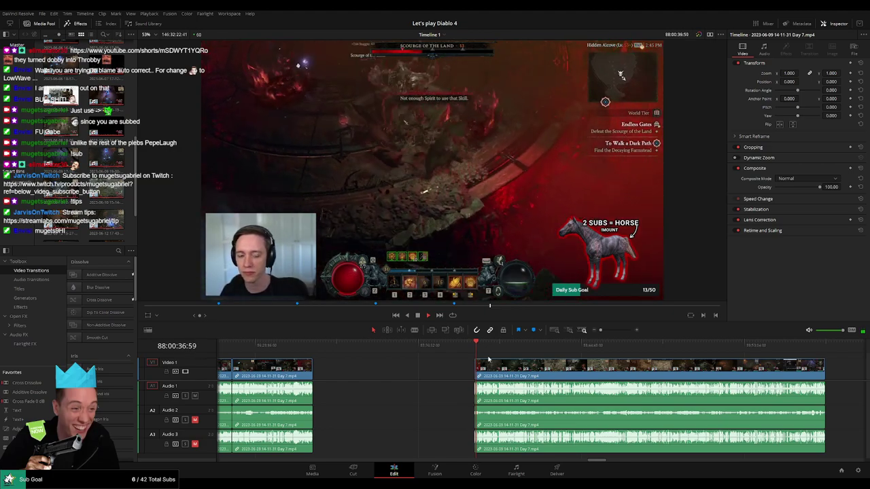
# Play the opening of the new episode from hour 88 to check how it starts.
pyautogui.moveTo(489, 359); pyautogui.dragTo(258, 370)
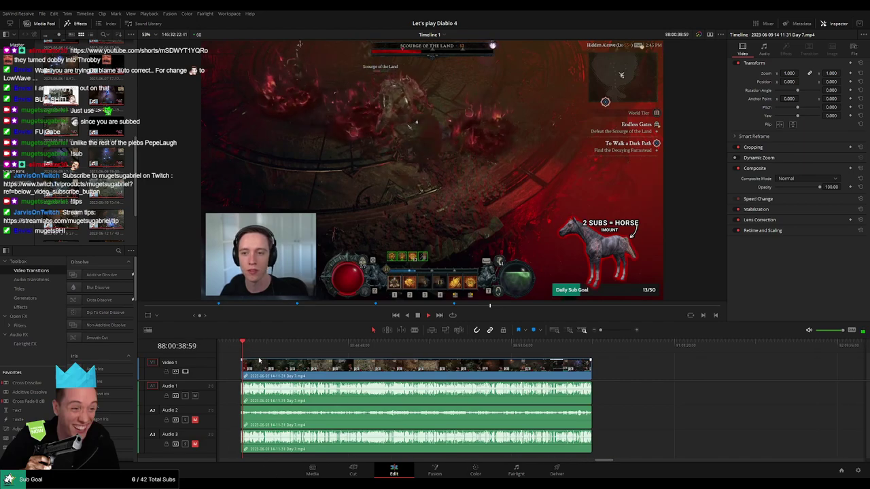
pyautogui.hscroll(1, 253, 358)
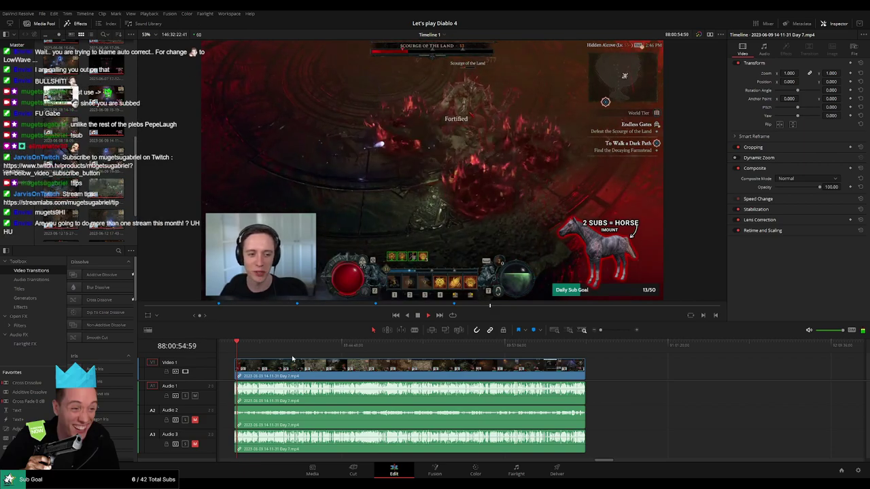
pyautogui.hscroll(-4, 311, 365)
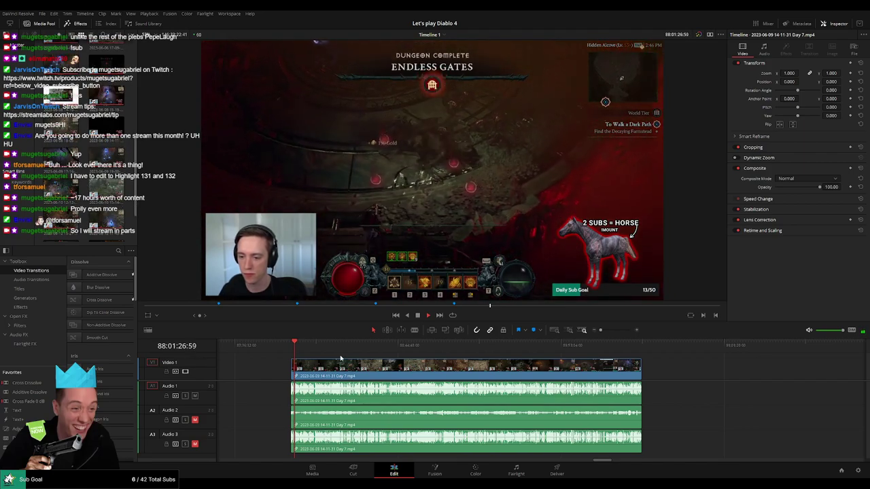
pyautogui.hscroll(3, 339, 358)
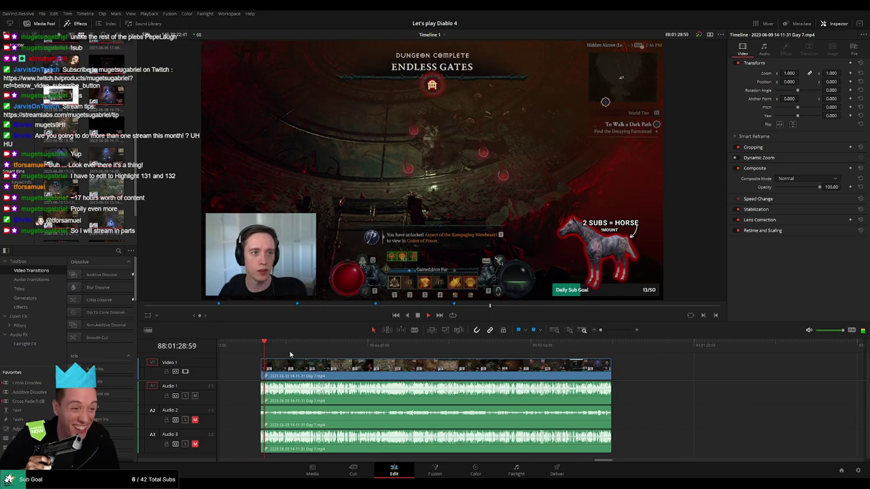
# Play passages of the Day 7 remainder between about 88:51:37 and 88:52:05 to look for the next episode end.
pyautogui.moveTo(262, 351); pyautogui.dragTo(384, 360)
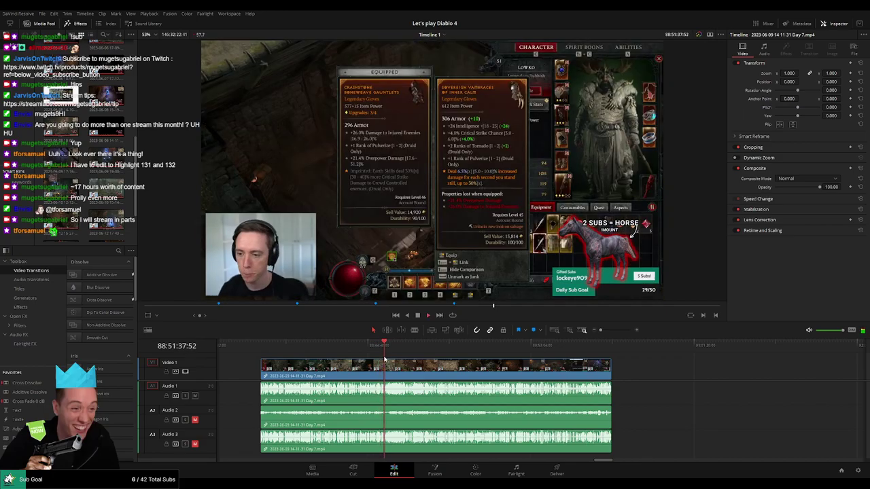
pyautogui.scroll(5, 462, 360)
pyautogui.click(560, 352)
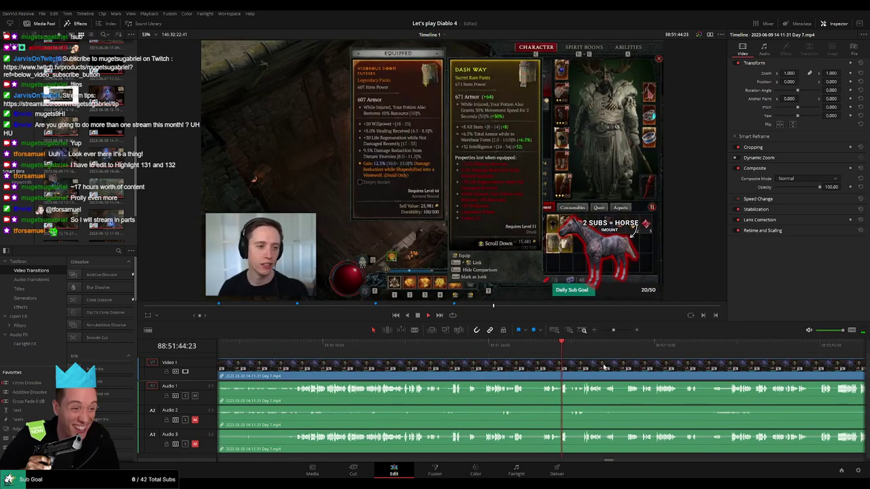
pyautogui.moveTo(603, 367); pyautogui.dragTo(474, 350)
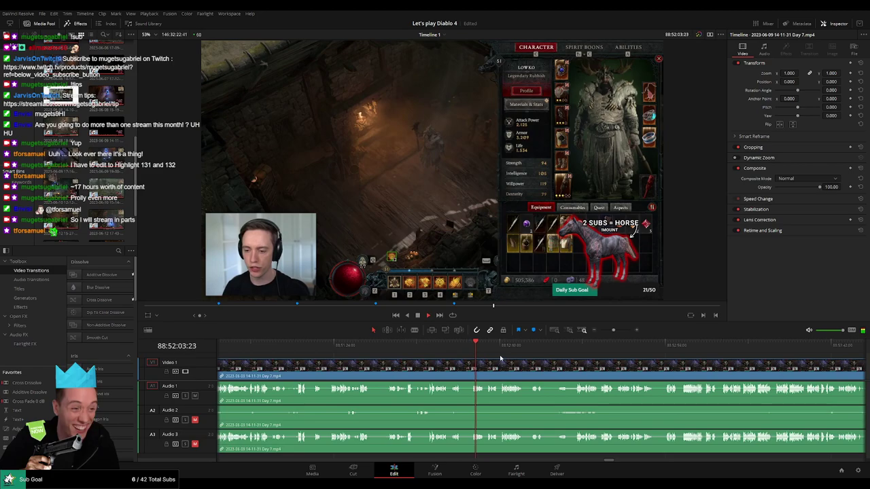
pyautogui.scroll(4, 499, 358)
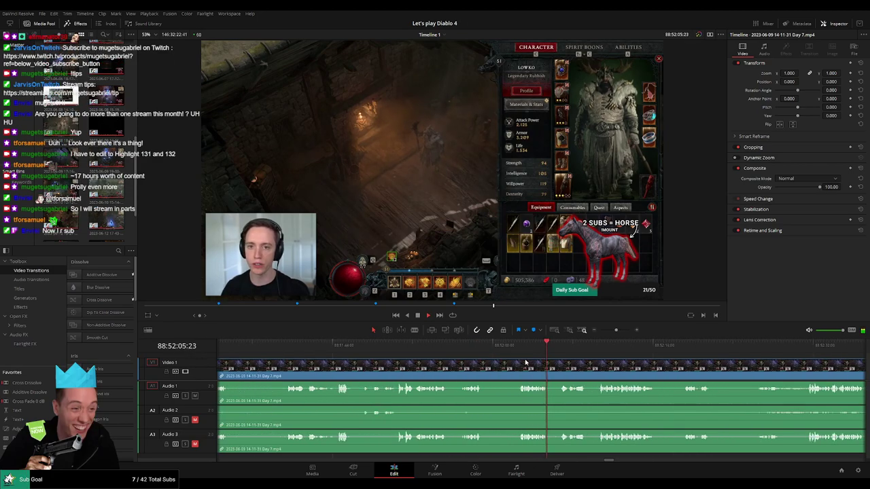
# Split the Day 7 remainder and its audio at 88:52:02:00, in the silence between two spoken passages.
pyautogui.scroll(4, 520, 362)
pyautogui.press('space')
pyautogui.hscroll(-3, 372, 362)
pyautogui.click(313, 347)
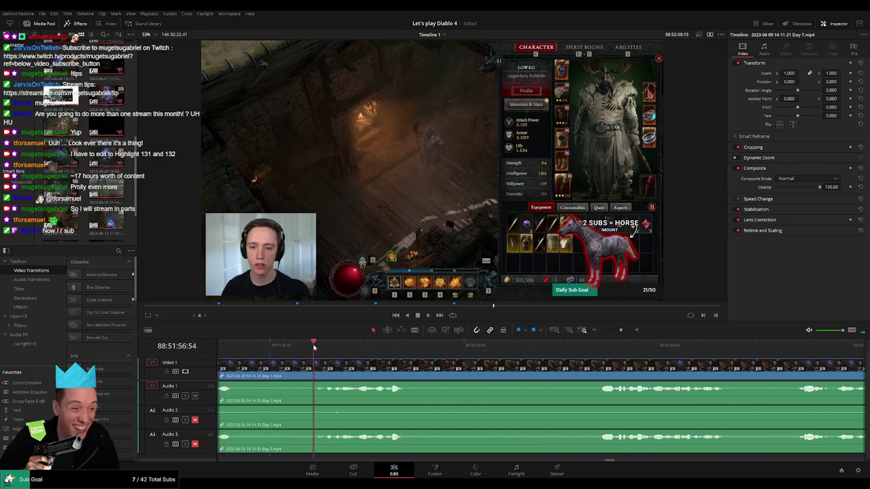
pyautogui.press('space')
pyautogui.hscroll(2, 393, 360)
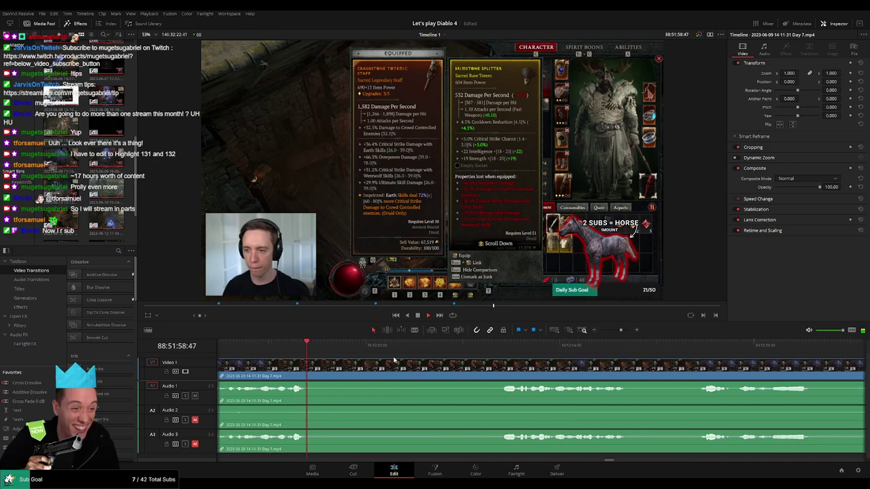
pyautogui.moveTo(486, 352); pyautogui.dragTo(511, 361)
pyautogui.click(469, 368)
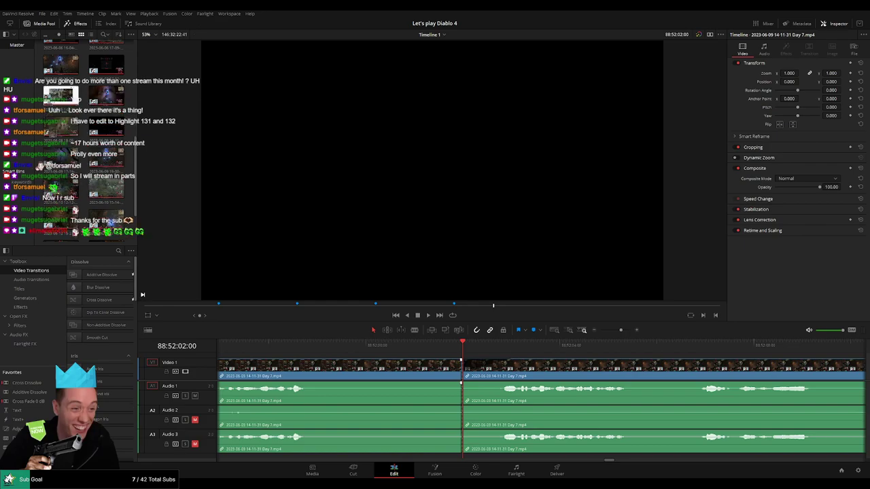
# Fade the video and all three audio tracks out and back in over about one second at the 88:52:02:00 cut.
pyautogui.moveTo(460, 361); pyautogui.dragTo(417, 363)
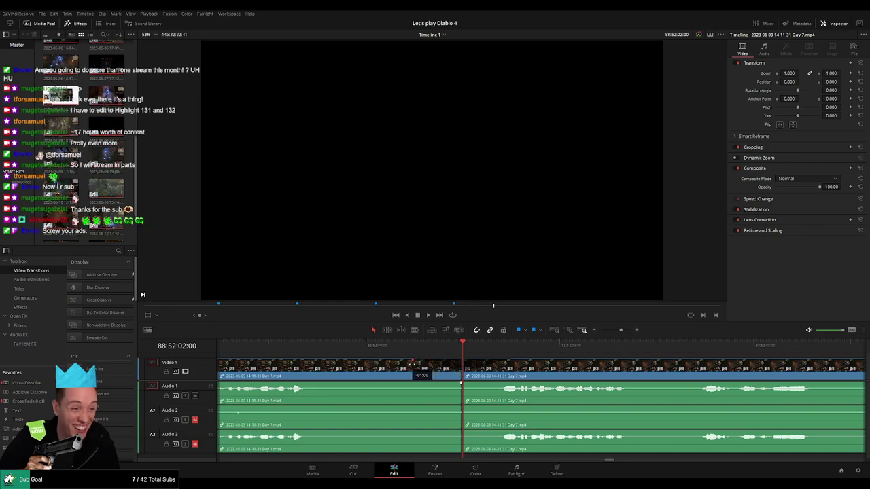
pyautogui.moveTo(461, 384)
pyautogui.mouseDown()
pyautogui.moveTo(413, 385)
pyautogui.moveTo(508, 384)
pyautogui.mouseUp()
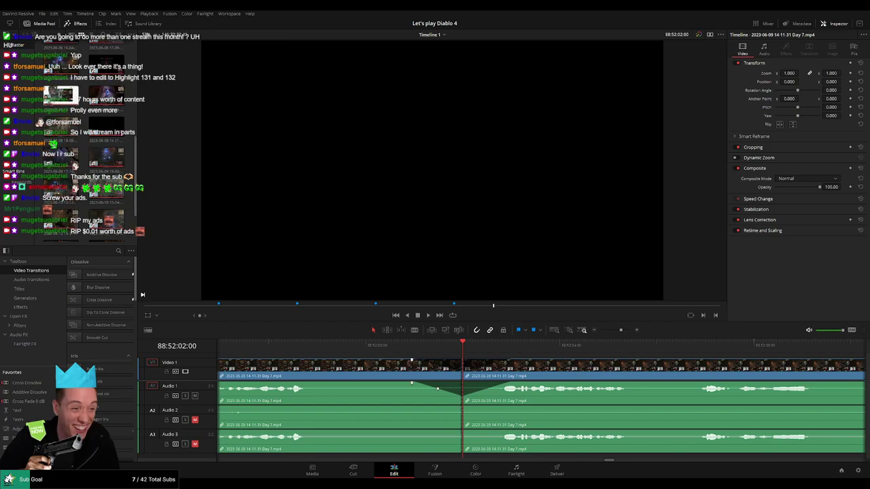
pyautogui.moveTo(461, 408)
pyautogui.mouseDown()
pyautogui.moveTo(412, 408)
pyautogui.moveTo(511, 408)
pyautogui.mouseUp()
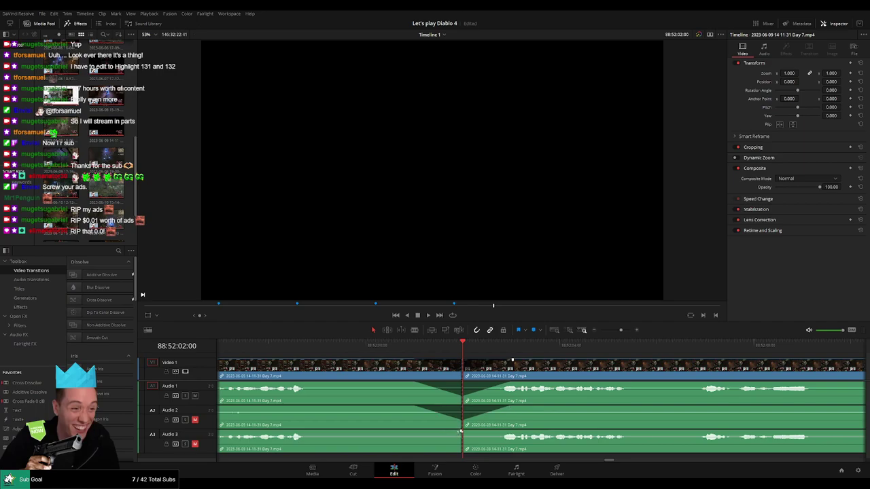
pyautogui.moveTo(460, 432)
pyautogui.mouseDown()
pyautogui.moveTo(414, 432)
pyautogui.moveTo(506, 432)
pyautogui.mouseUp()
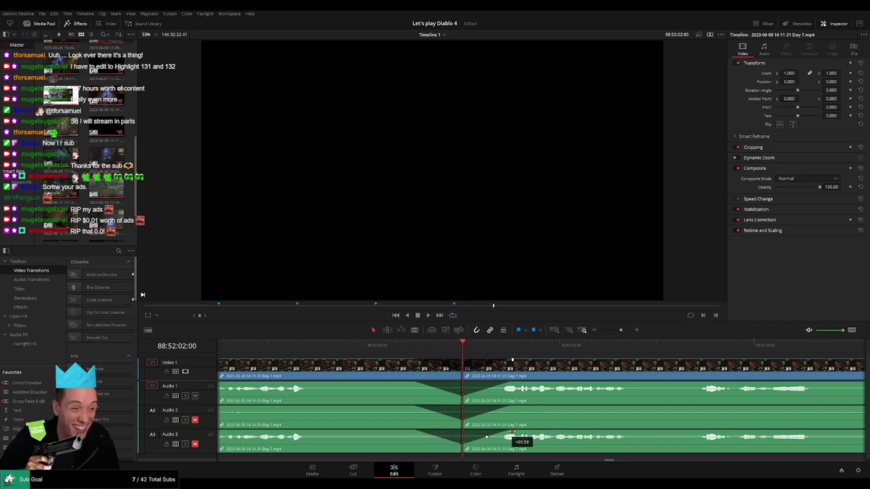
# Move the part of the Day 7 recording after the cut, with its audio, so that it starts at 90:00:00:00.
pyautogui.moveTo(620, 331); pyautogui.dragTo(599, 330)
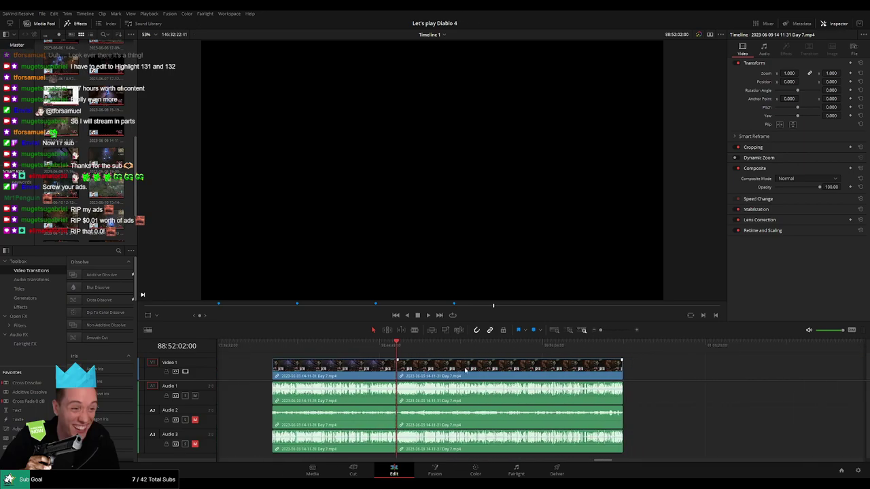
pyautogui.press('Home')
pyautogui.press('Down')
pyautogui.moveTo(474, 367); pyautogui.dragTo(326, 364)
pyautogui.moveTo(331, 366); pyautogui.dragTo(527, 366)
pyautogui.click(327, 367)
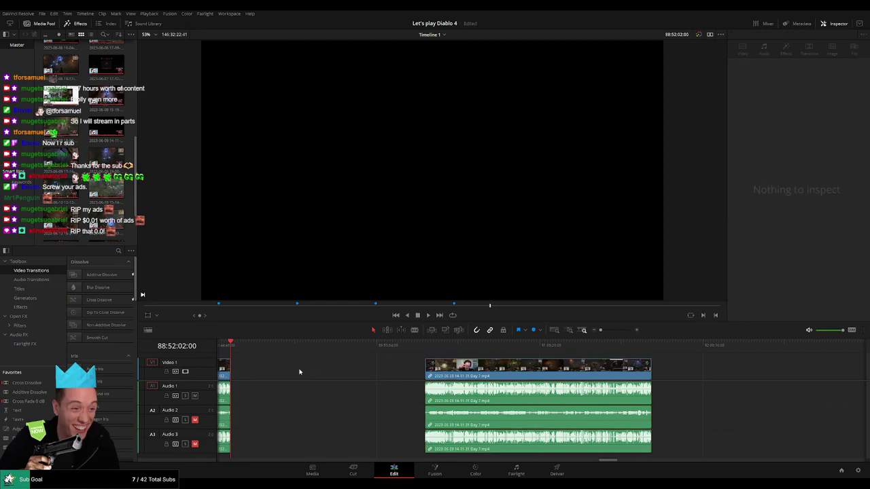
pyautogui.hscroll(-3, 423, 368)
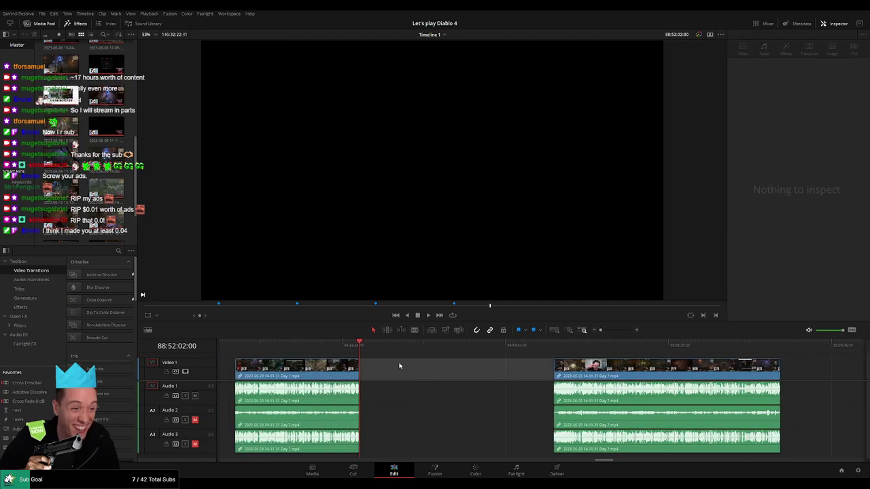
pyautogui.moveTo(363, 351); pyautogui.dragTo(540, 348)
pyautogui.scroll(5, 531, 360)
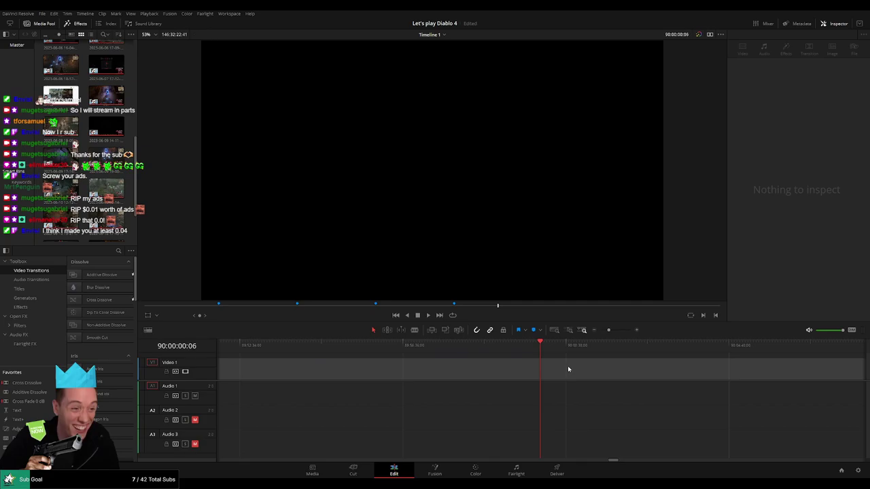
pyautogui.moveTo(609, 330); pyautogui.dragTo(586, 333)
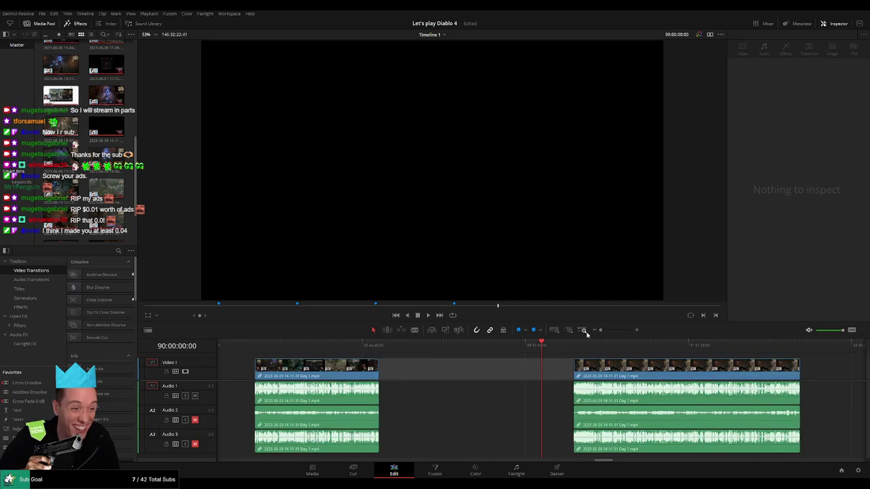
pyautogui.hscroll(2, 408, 362)
pyautogui.moveTo(448, 370); pyautogui.dragTo(419, 368)
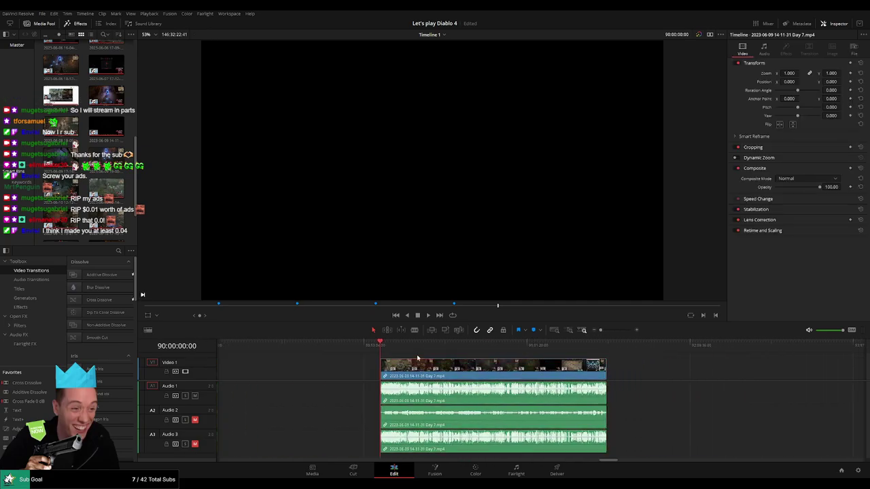
# Play the episode's opening from hour 90 and passages between about 90:52:00 and 90:52:27 to look for the next episode end.
pyautogui.press('space')
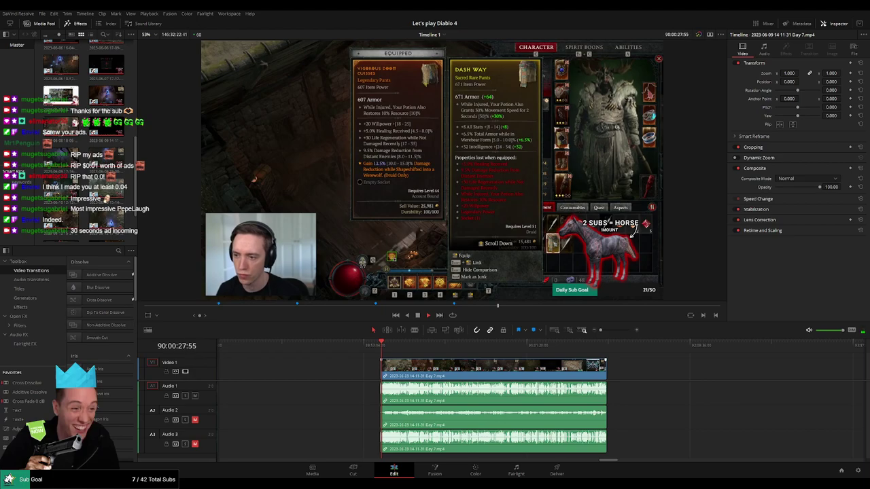
pyautogui.moveTo(411, 359)
pyautogui.mouseDown()
pyautogui.moveTo(273, 360)
pyautogui.moveTo(318, 360)
pyautogui.moveTo(291, 349)
pyautogui.moveTo(412, 362)
pyautogui.mouseUp()
pyautogui.scroll(5, 412, 362)
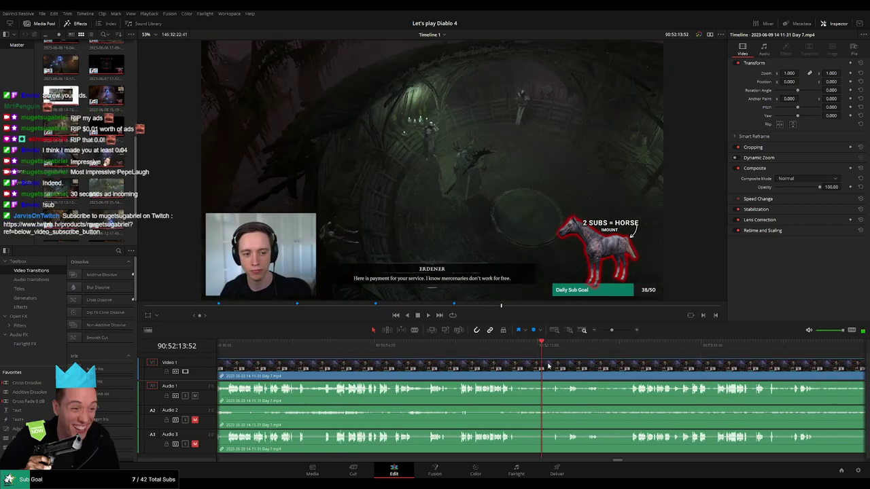
pyautogui.press('space')
pyautogui.click(486, 342)
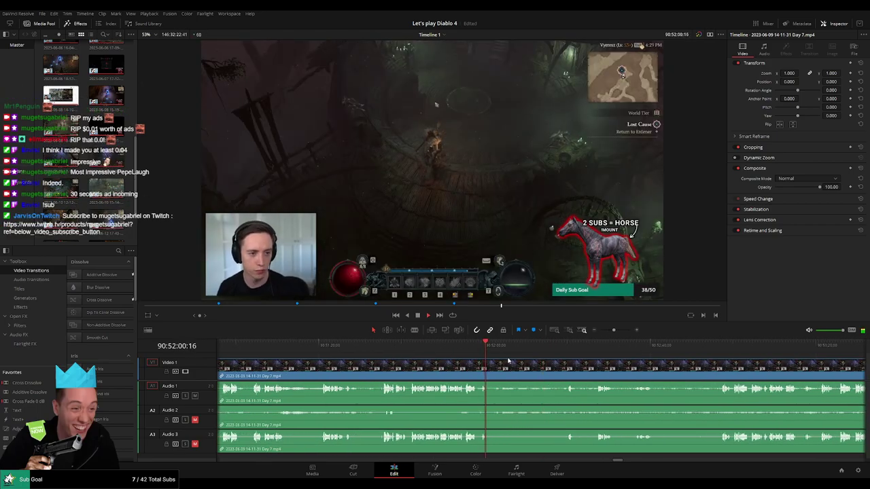
pyautogui.hscroll(4, 453, 359)
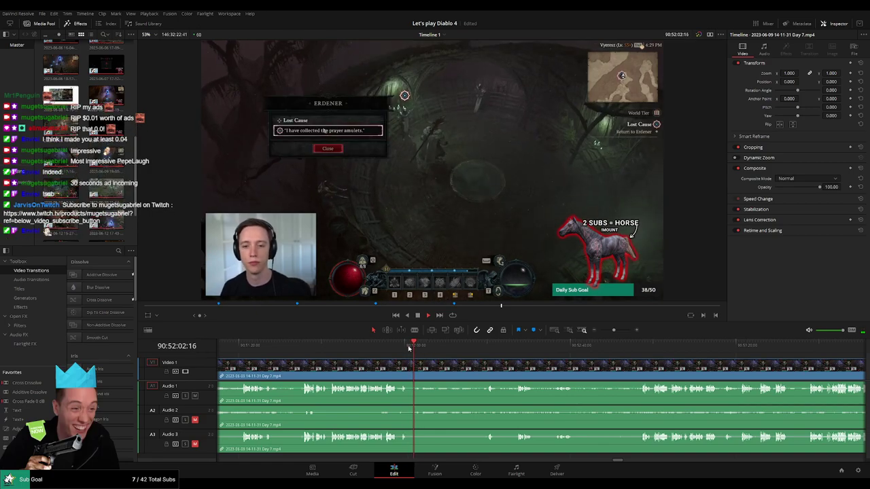
pyautogui.scroll(2, 459, 359)
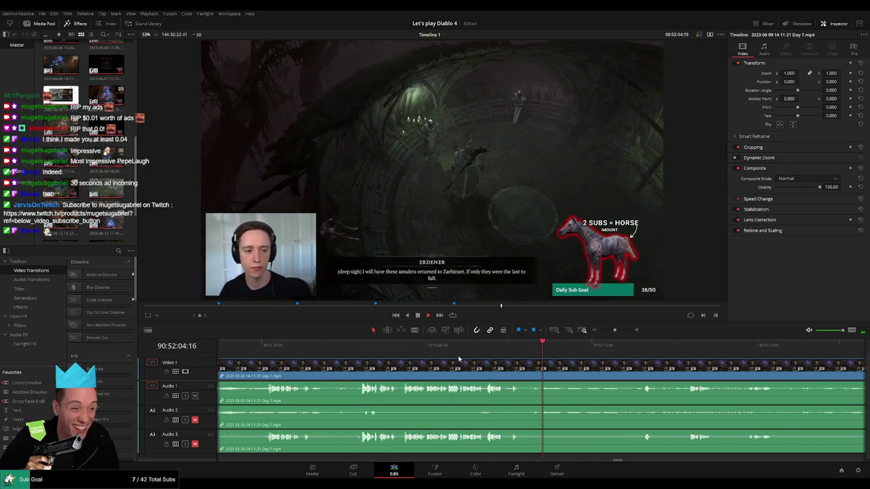
pyautogui.hscroll(6, 465, 352)
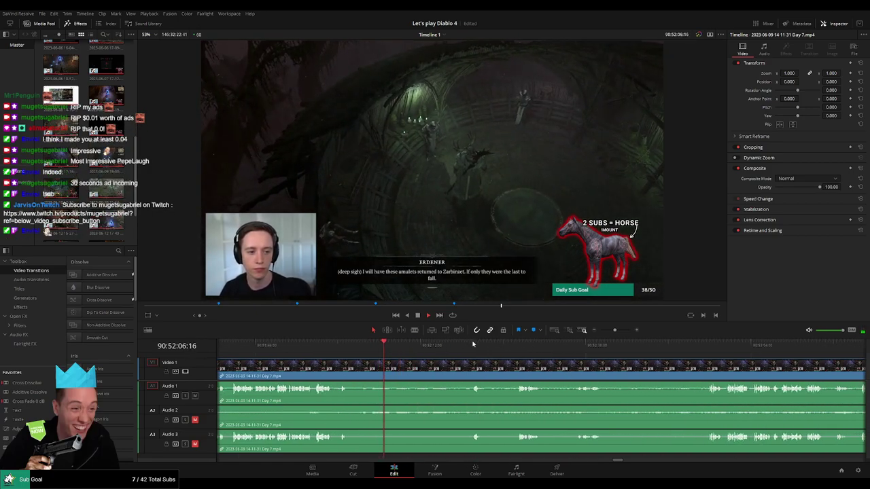
pyautogui.click(472, 344)
pyautogui.hscroll(4, 415, 354)
pyautogui.click(411, 345)
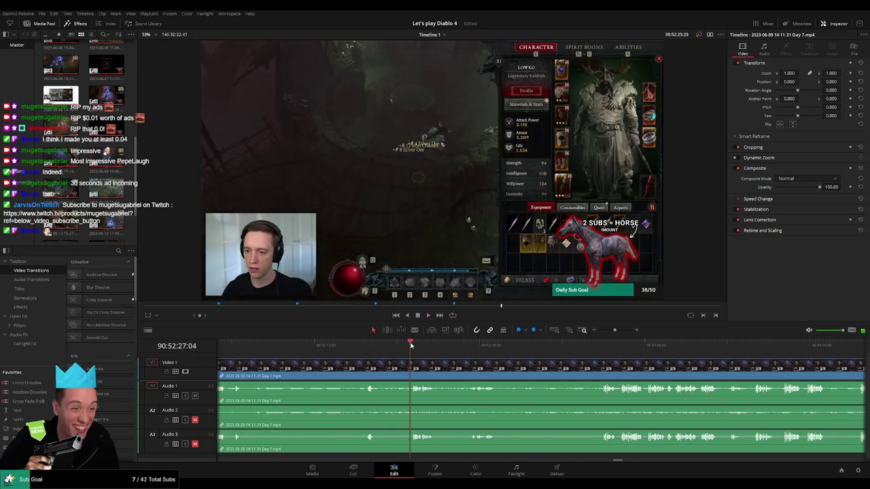
# Split the Day 7 remainder and its audio at 90:52:19:30, in the quiet passage just before the short spoken burst.
pyautogui.scroll(5, 457, 358)
pyautogui.hscroll(-2, 480, 368)
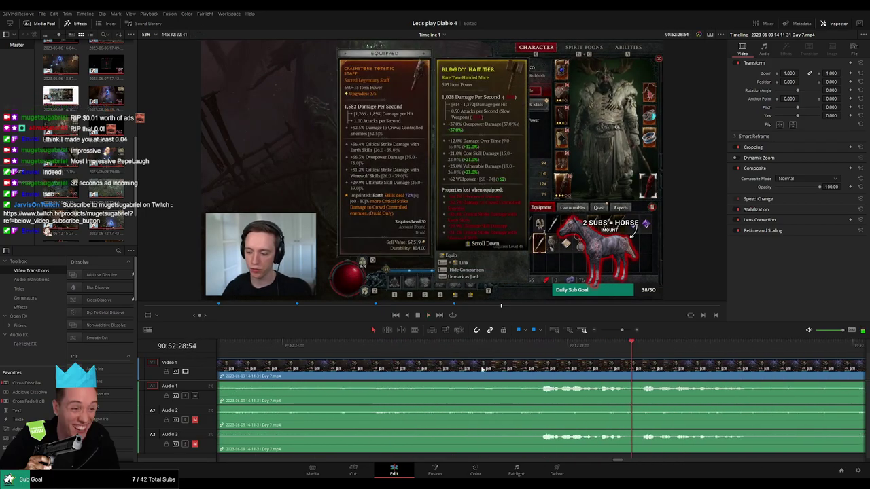
pyautogui.hscroll(-12, 502, 367)
pyautogui.click(395, 354)
pyautogui.hscroll(-4, 507, 350)
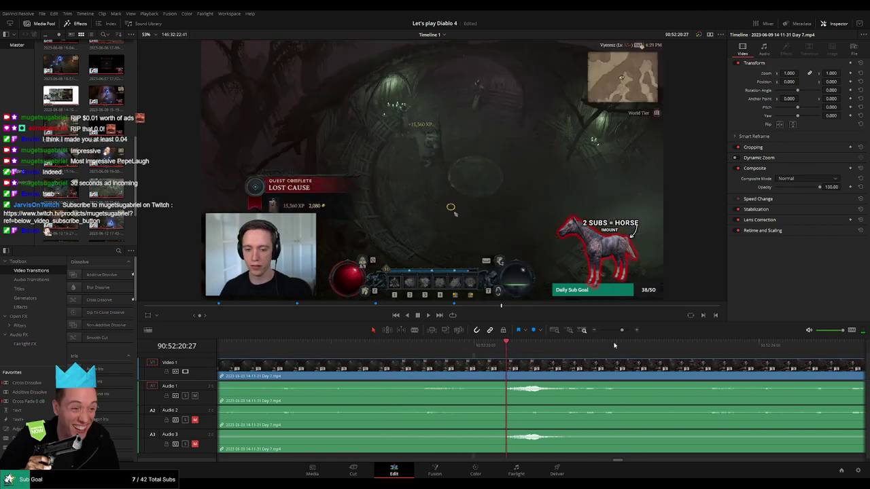
pyautogui.moveTo(621, 330); pyautogui.dragTo(619, 330)
pyautogui.moveTo(552, 365); pyautogui.dragTo(489, 353)
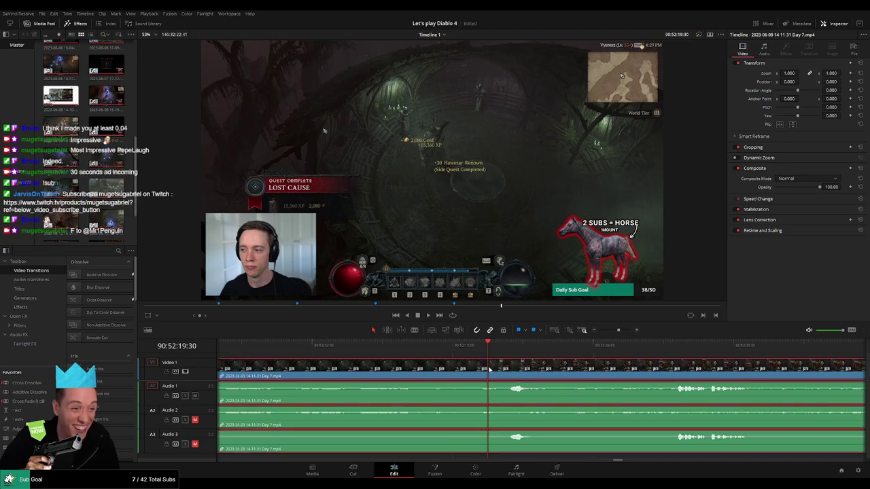
pyautogui.hotkey('ctrl', 'b')
# Fade the video and all three audio tracks out and in over about one second at the 90:52:19:30 cut.
pyautogui.moveTo(491, 360); pyautogui.dragTo(513, 361)
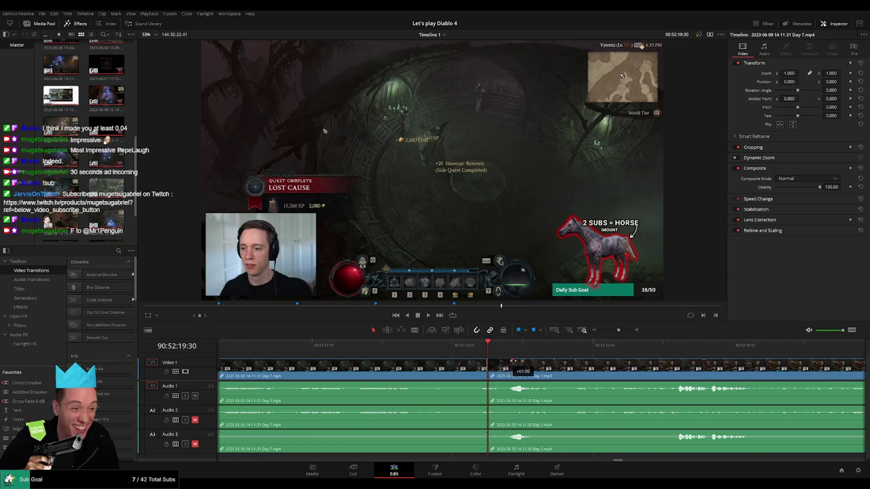
pyautogui.press('space')
pyautogui.click(486, 351)
pyautogui.click(481, 351)
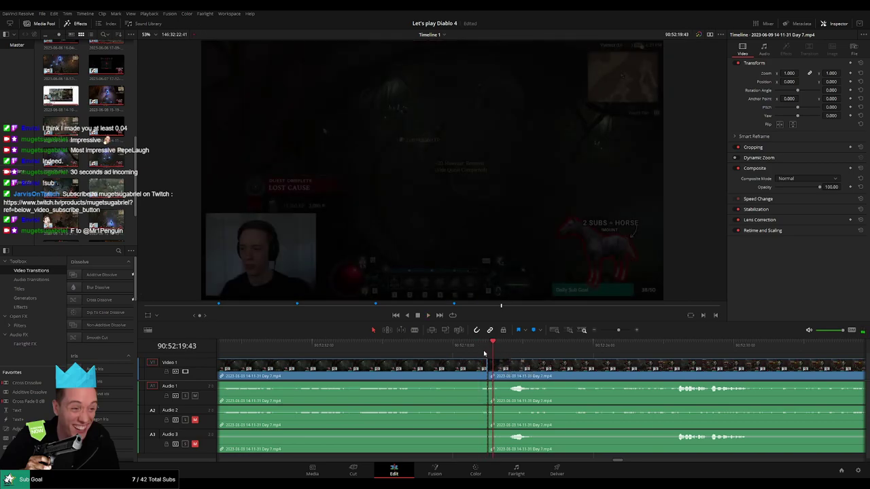
pyautogui.click(486, 352)
pyautogui.moveTo(479, 362); pyautogui.dragTo(505, 433)
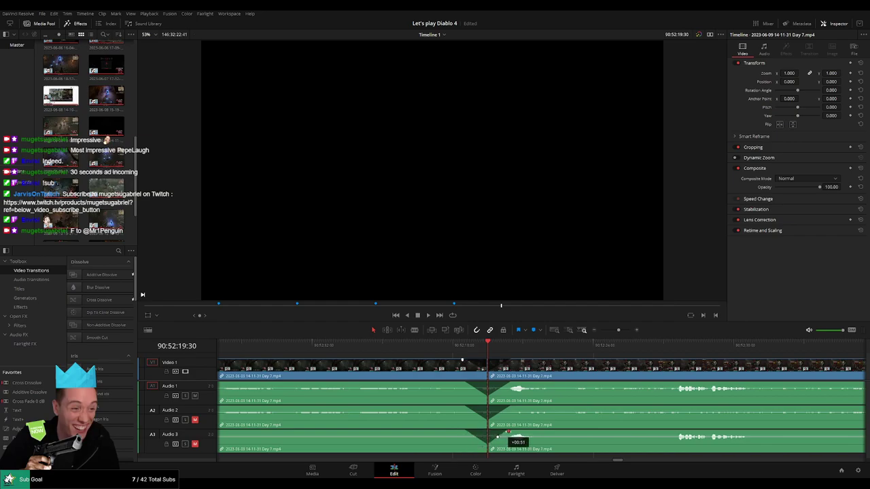
# Move the last part of the Day 7 recording with its audio so that it starts at 92:00:00:00.
pyautogui.moveTo(619, 330); pyautogui.dragTo(587, 333)
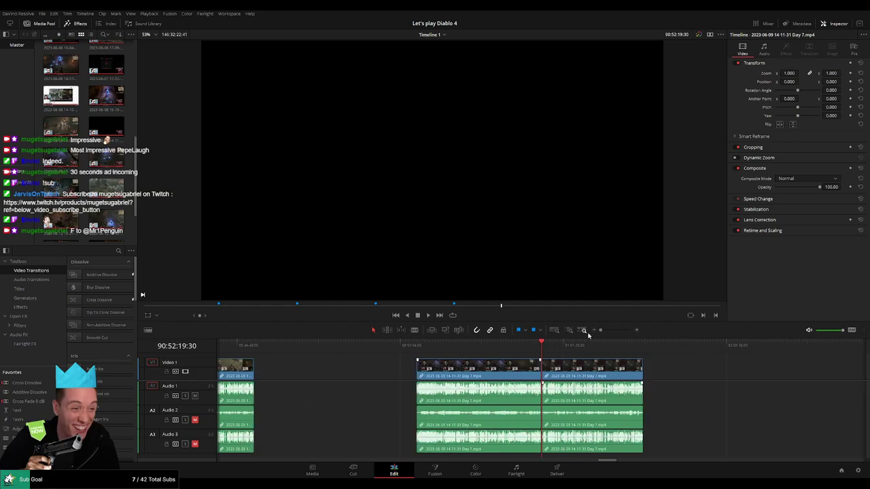
pyautogui.hscroll(2, 600, 364)
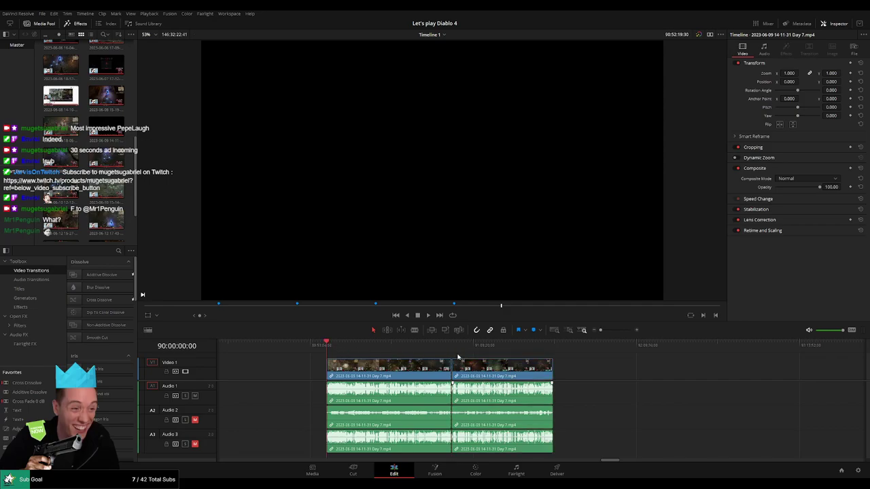
pyautogui.click(454, 349)
pyautogui.moveTo(491, 357); pyautogui.dragTo(537, 373)
pyautogui.click(359, 380)
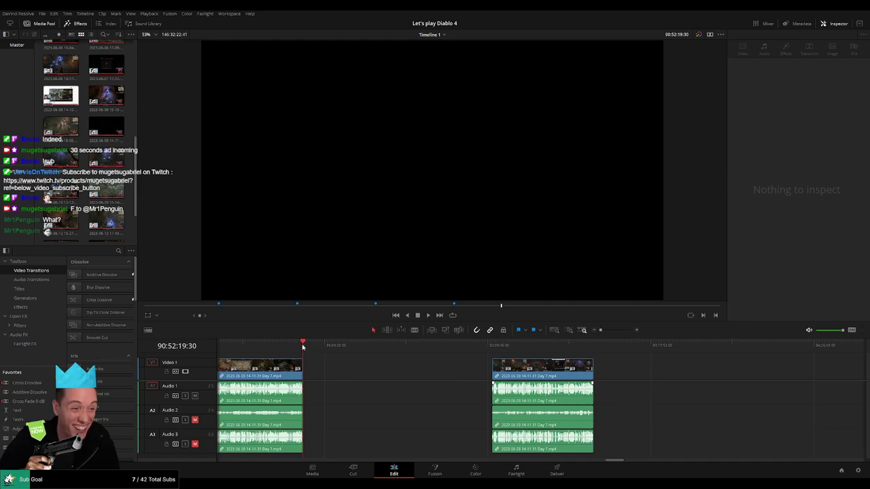
pyautogui.moveTo(303, 346); pyautogui.dragTo(465, 363)
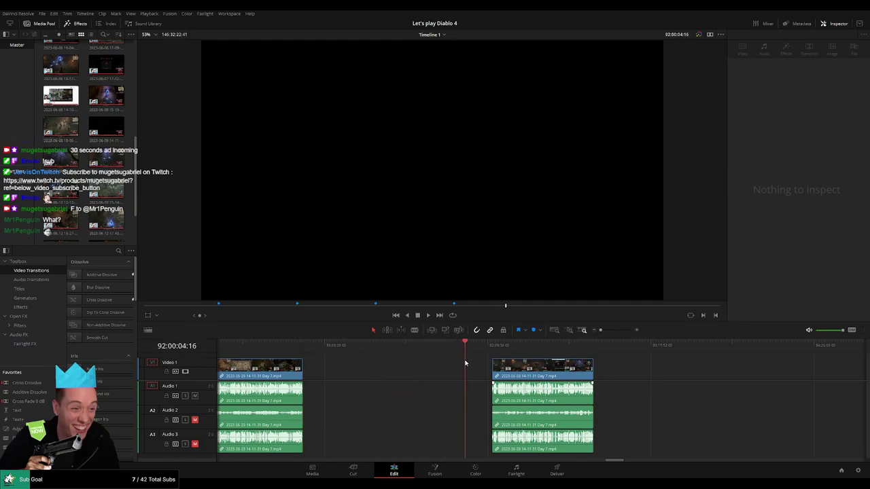
pyautogui.hscroll(-2, 520, 355)
pyautogui.scroll(3, 547, 367)
pyautogui.moveTo(542, 350); pyautogui.dragTo(537, 354)
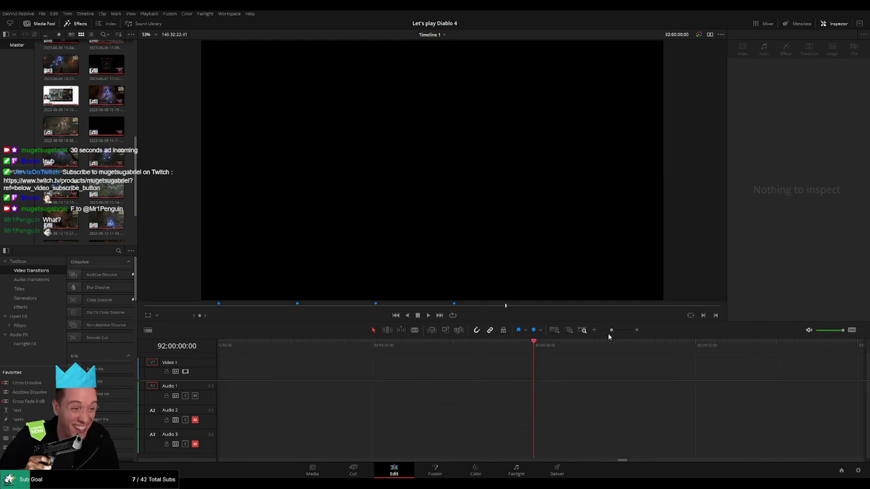
pyautogui.moveTo(610, 331); pyautogui.dragTo(599, 333)
pyautogui.moveTo(608, 365); pyautogui.dragTo(546, 354)
pyautogui.click(575, 350)
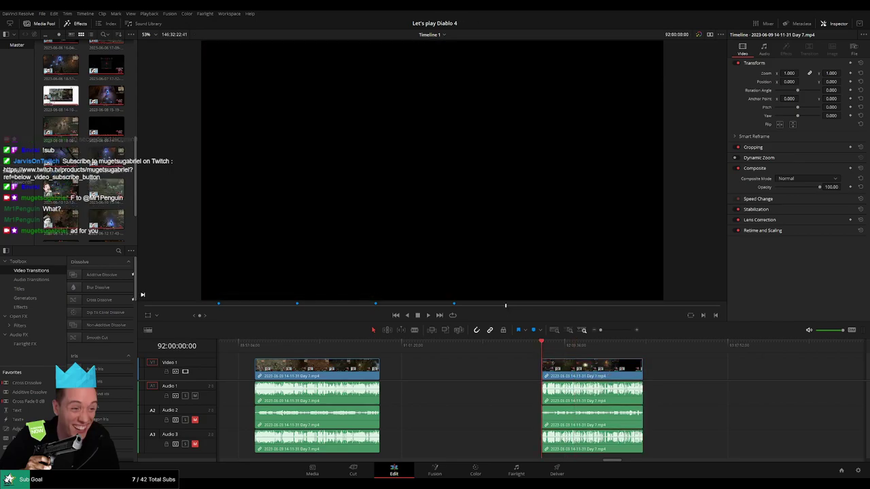
# Play the opening of the new episode from hour 92 to check how it starts.
pyautogui.press('space')
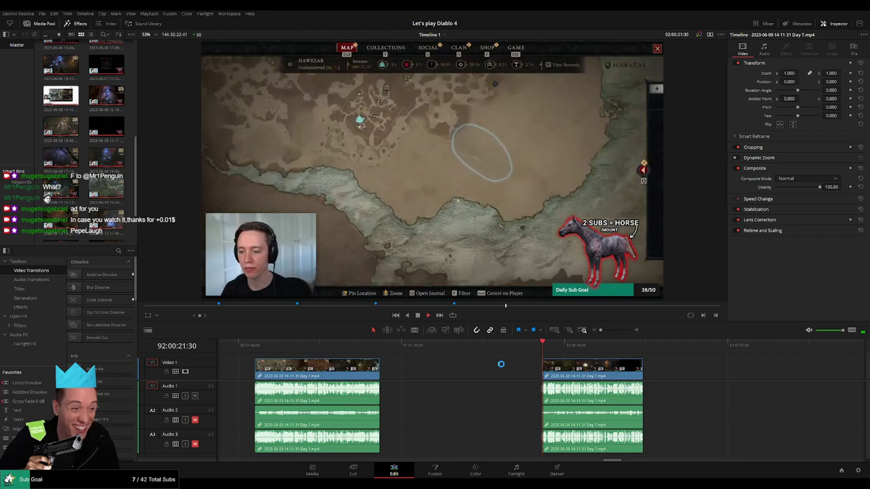
pyautogui.hscroll(2, 428, 376)
pyautogui.hscroll(-1, 455, 376)
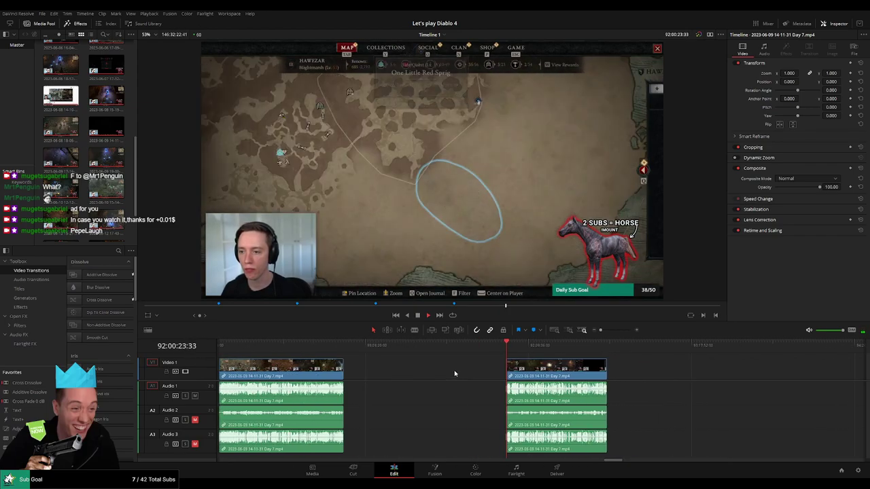
pyautogui.hscroll(-2, 449, 371)
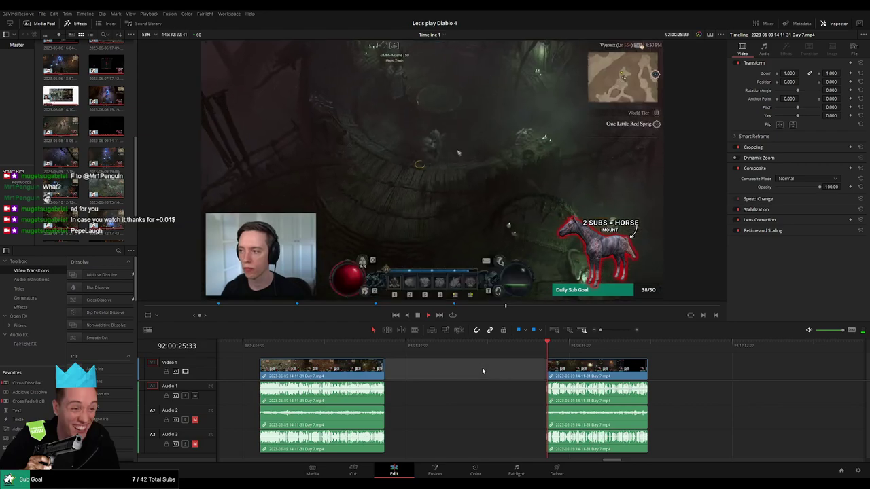
# Check the start and end timecodes of the episodes at hours 90 and 92, up to the end of the first Day 7 recording.
pyautogui.click(378, 345)
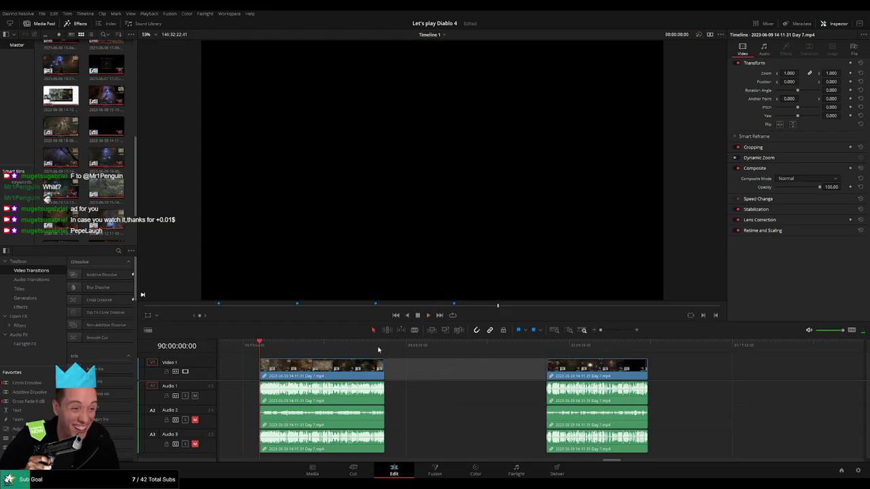
pyautogui.click(385, 348)
pyautogui.hscroll(5, 427, 368)
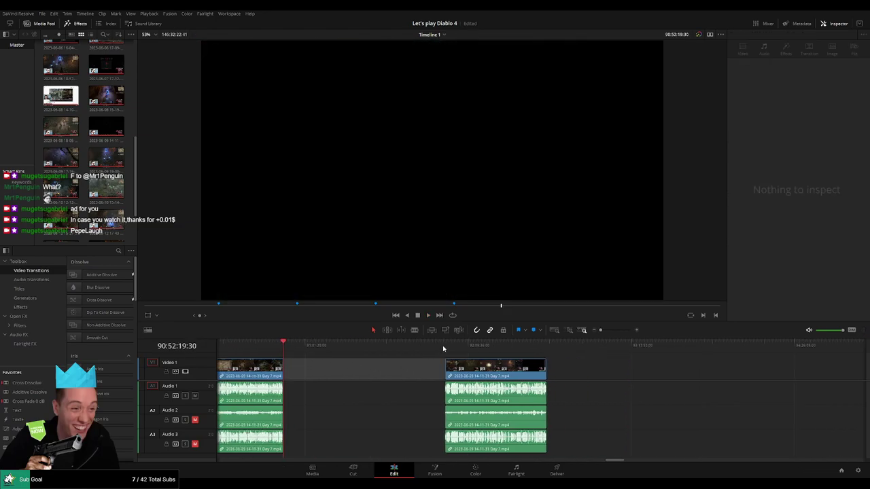
pyautogui.click(444, 346)
pyautogui.click(547, 348)
pyautogui.hscroll(6, 625, 379)
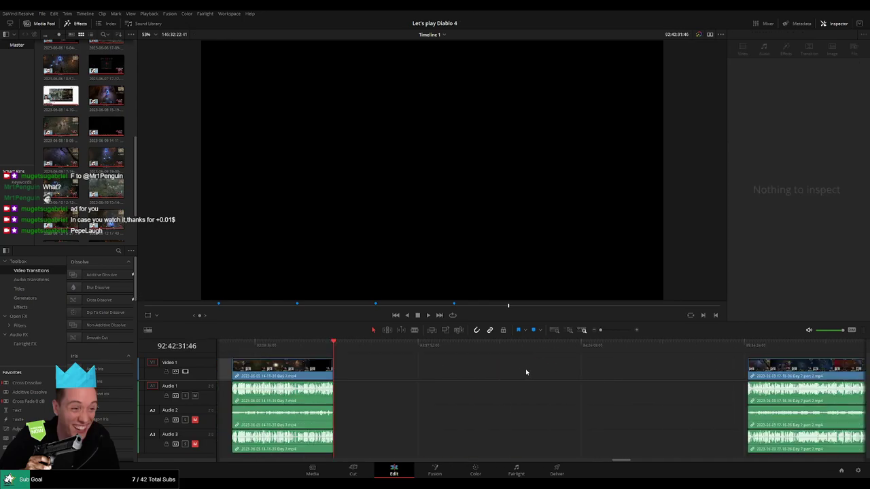
# Join the Day 7 part 2 recording to the end of the first Day 7 recording at 92:42:31:46 and cross-dissolve video and audio there.
pyautogui.moveTo(797, 374); pyautogui.dragTo(383, 375)
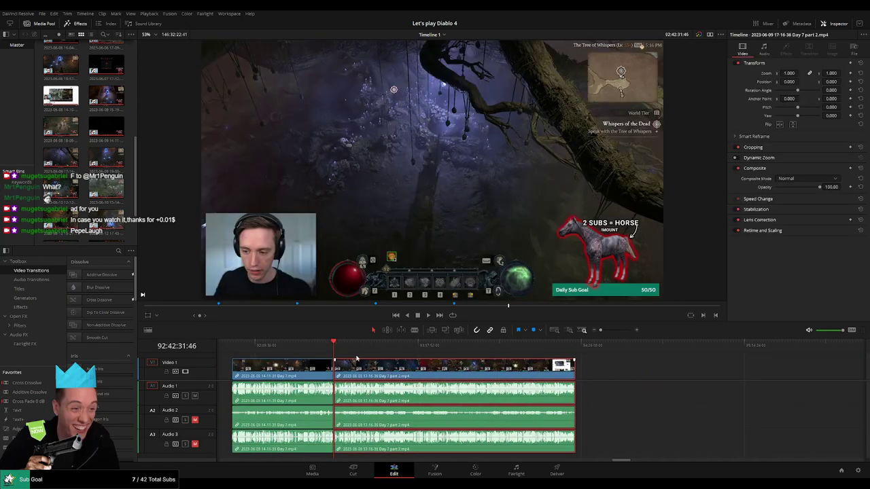
pyautogui.moveTo(611, 332); pyautogui.dragTo(621, 330)
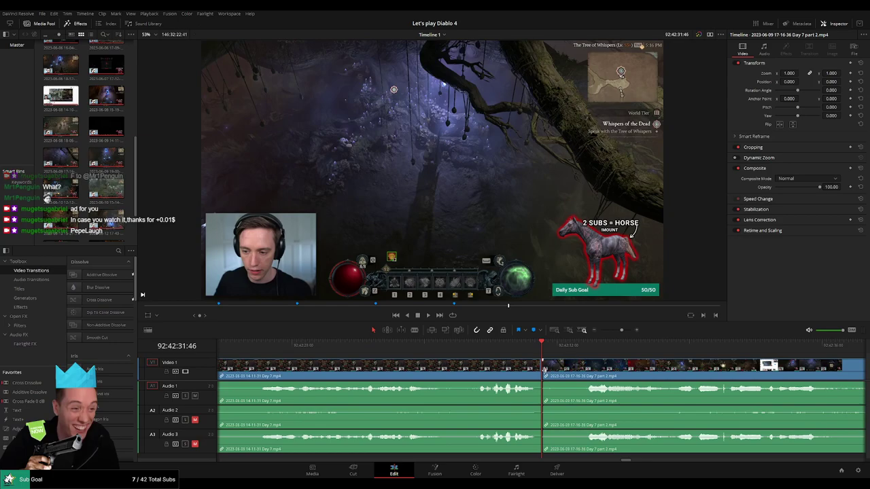
pyautogui.hotkey('ctrl', 't')
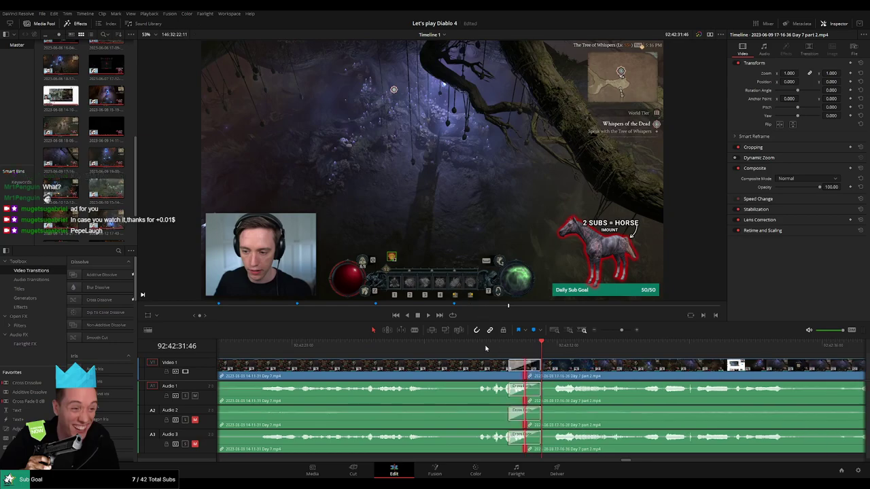
pyautogui.moveTo(485, 344); pyautogui.dragTo(474, 345)
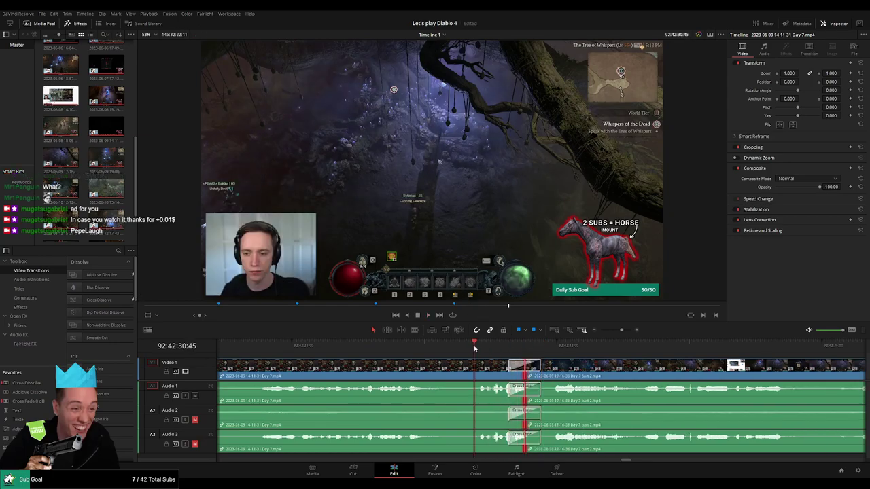
pyautogui.press('space')
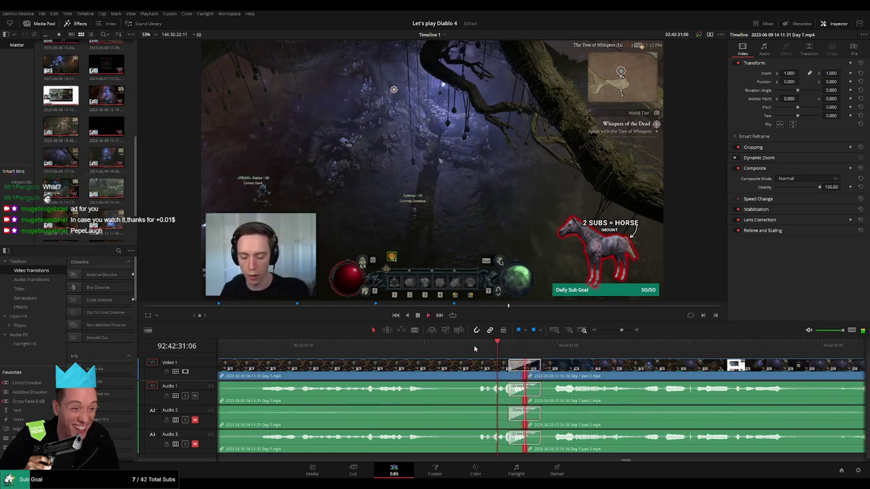
# Replace the transitions at the Day 7 join with shorter ones on video and all three audio tracks, and play through the join.
pyautogui.hotkey('ctrl', 'z')
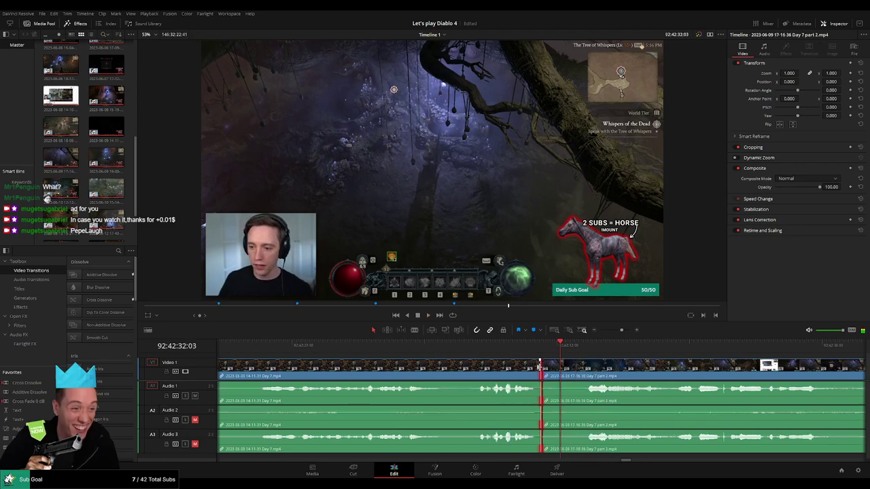
pyautogui.hotkey('ctrl', 'shift', 'z')
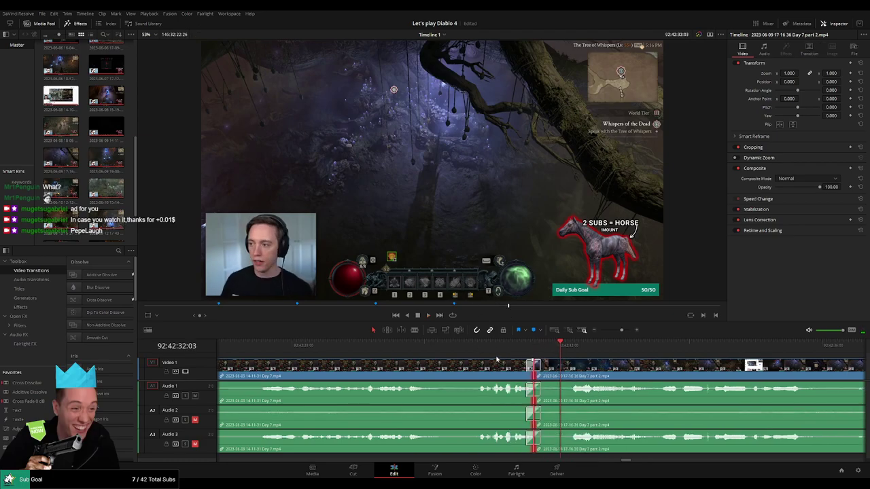
pyautogui.click(483, 344)
pyautogui.press('space')
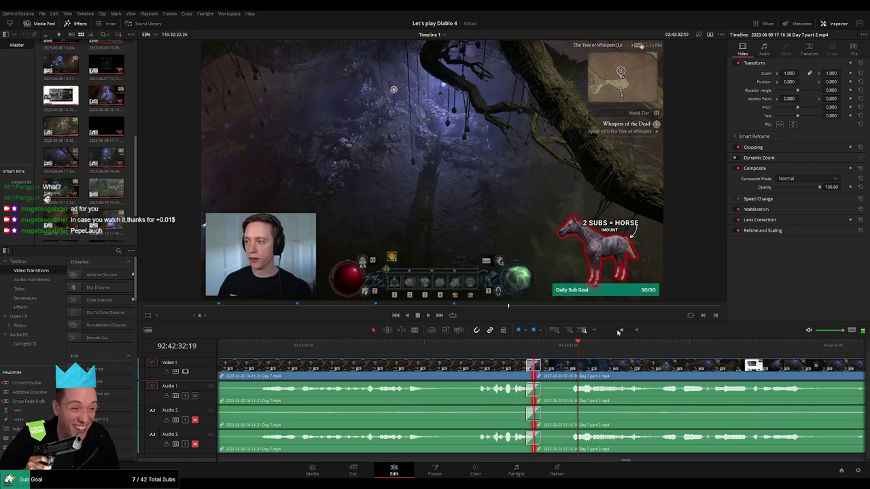
pyautogui.press('space')
# Check the episode's start at 92:00:00:00 and the join between the first Day 7 recording and part 2.
pyautogui.moveTo(620, 330); pyautogui.dragTo(599, 331)
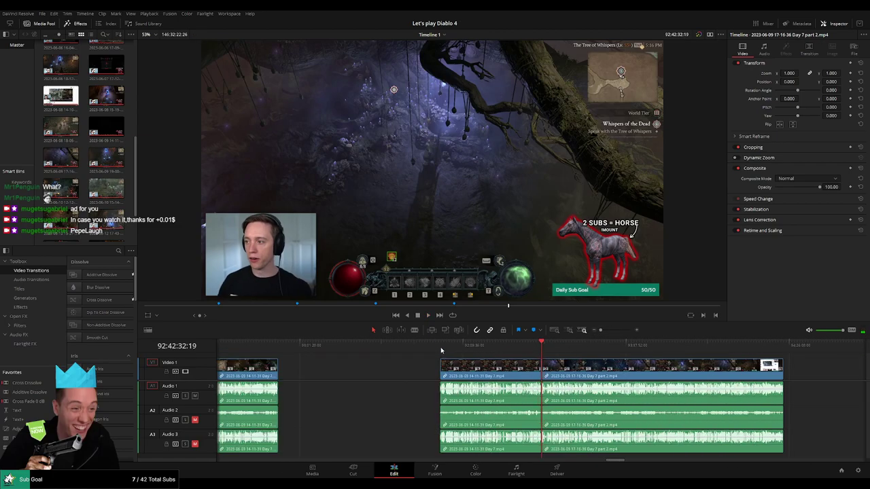
pyautogui.hscroll(5, 440, 351)
pyautogui.click(326, 345)
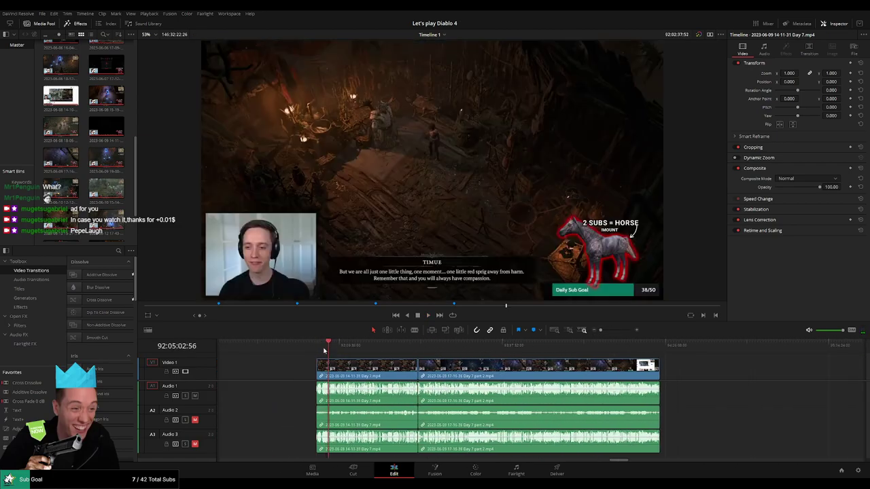
pyautogui.press('Home')
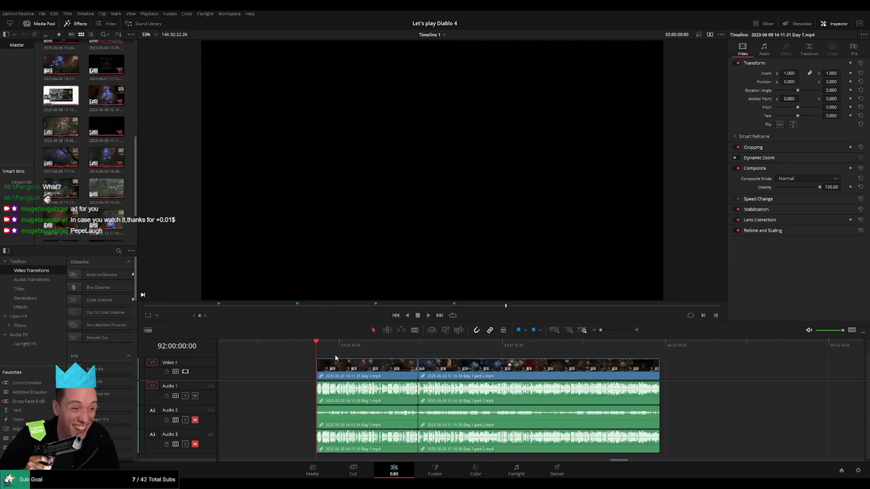
pyautogui.press('space')
pyautogui.moveTo(317, 350); pyautogui.dragTo(418, 356)
pyautogui.hscroll(3, 419, 356)
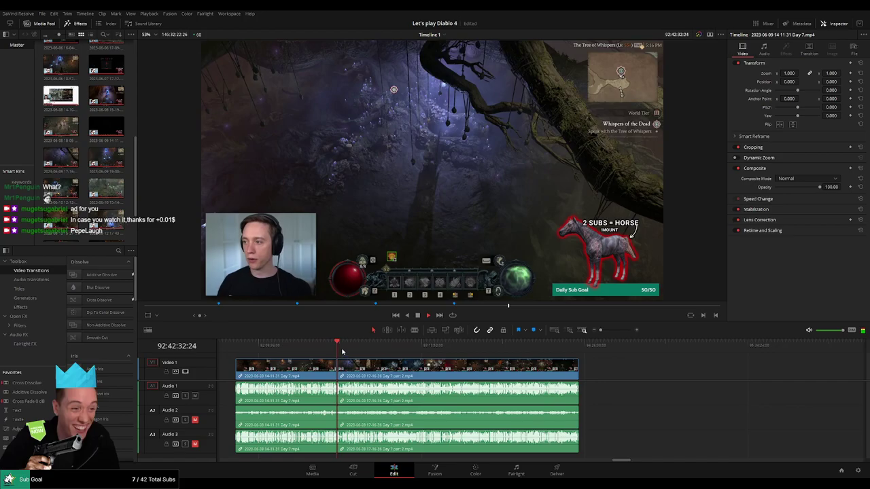
# Find a quiet moment in the Day 7 part 2 recording and split its video and audio at 92:52:20:30.
pyautogui.moveTo(345, 352); pyautogui.dragTo(358, 351)
pyautogui.scroll(5, 461, 365)
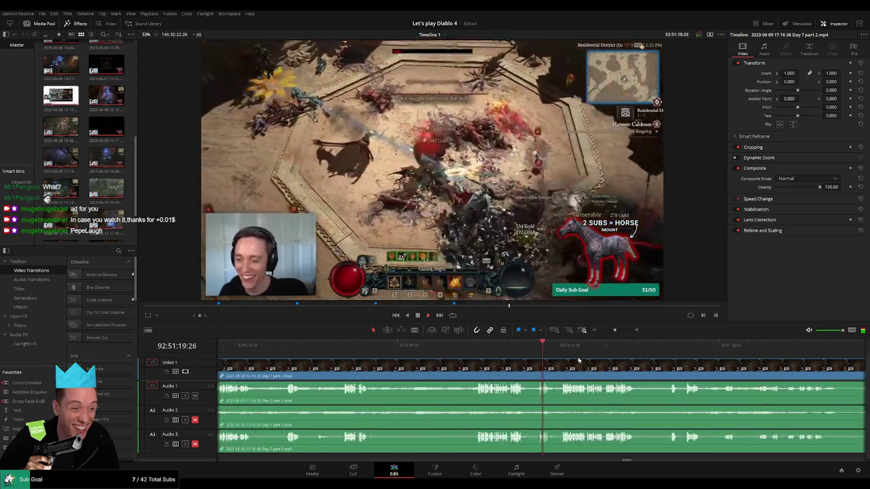
pyautogui.moveTo(592, 352); pyautogui.dragTo(667, 350)
pyautogui.moveTo(722, 369); pyautogui.dragTo(501, 346)
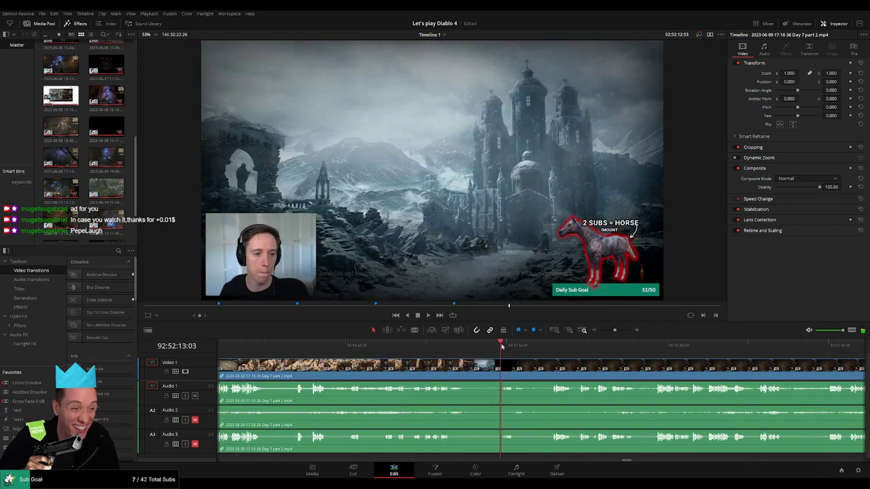
pyautogui.click(551, 349)
pyautogui.scroll(5, 551, 365)
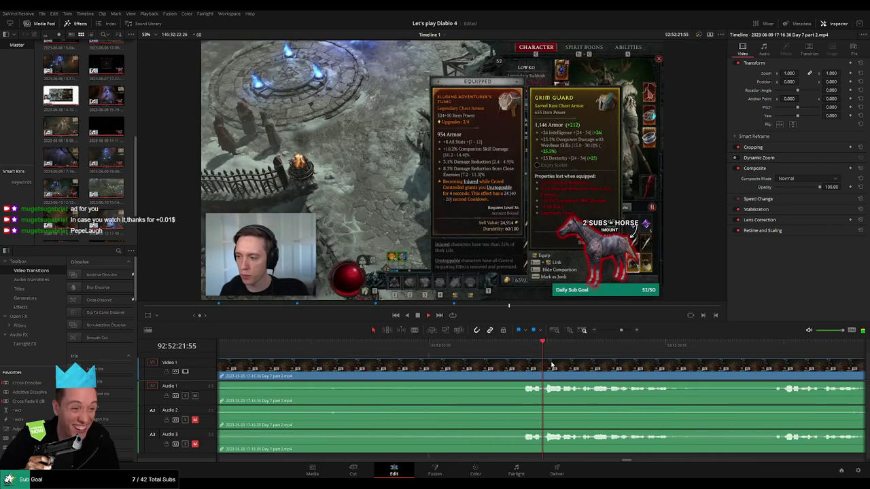
pyautogui.click(525, 348)
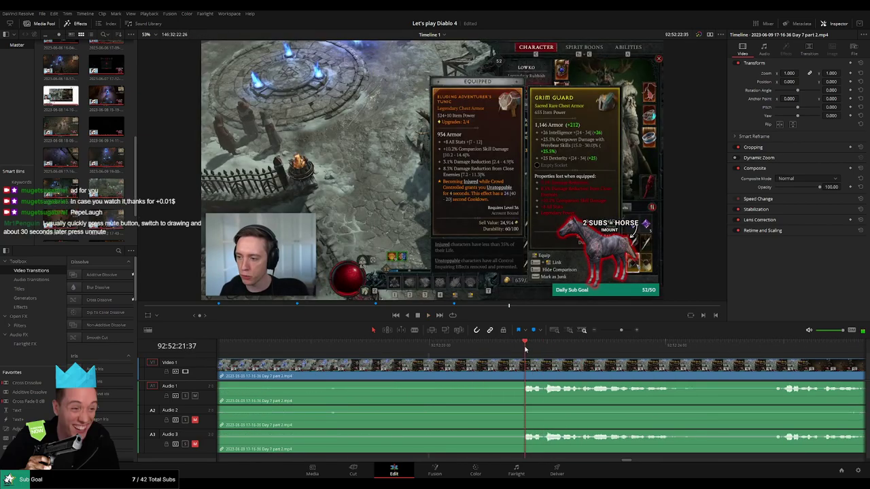
pyautogui.moveTo(525, 348); pyautogui.dragTo(459, 364)
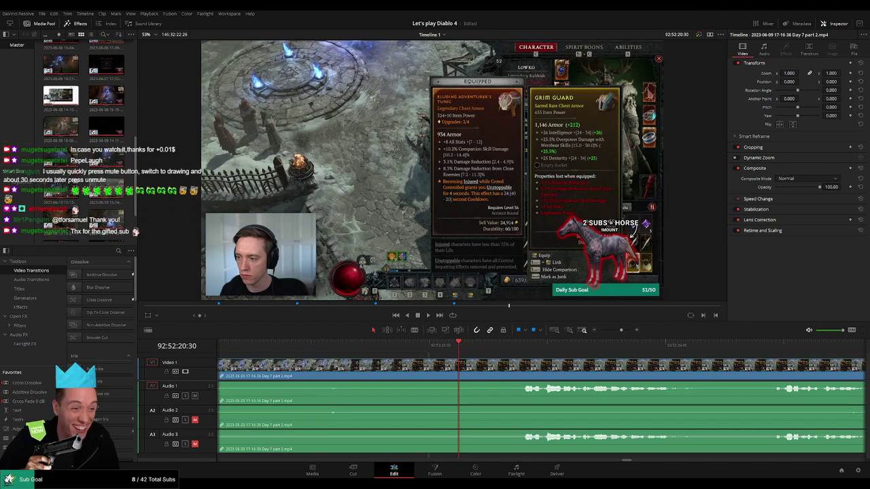
pyautogui.hotkey('ctrl', 'b')
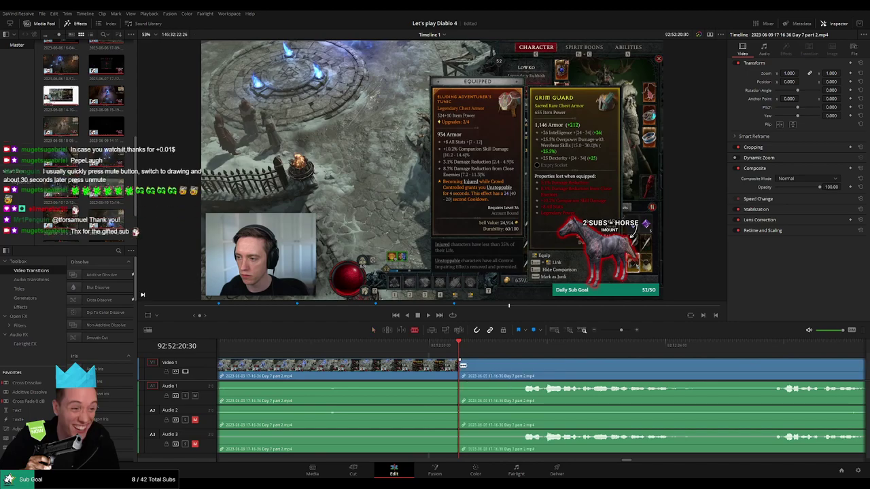
# Fade the video and all three audio tracks out and in over about one second at the 92:52:20:30 cut.
pyautogui.moveTo(460, 361); pyautogui.dragTo(401, 371)
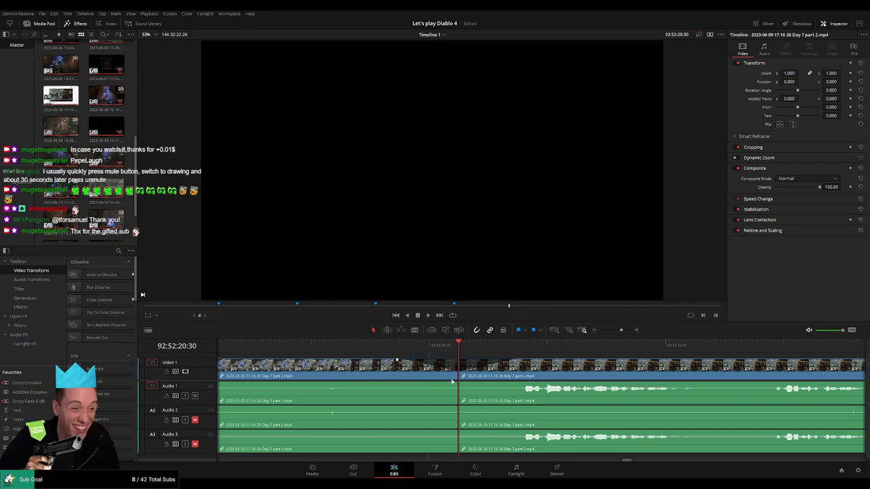
pyautogui.moveTo(451, 381); pyautogui.dragTo(396, 384)
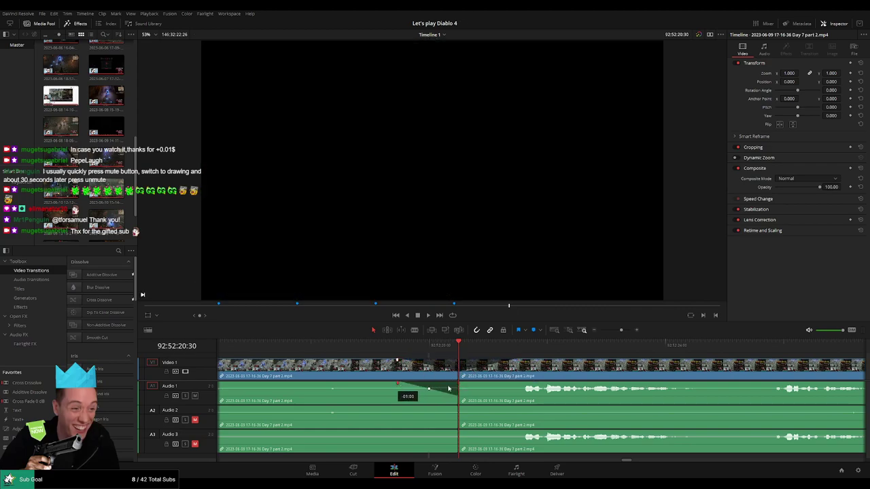
pyautogui.moveTo(461, 384); pyautogui.dragTo(517, 386)
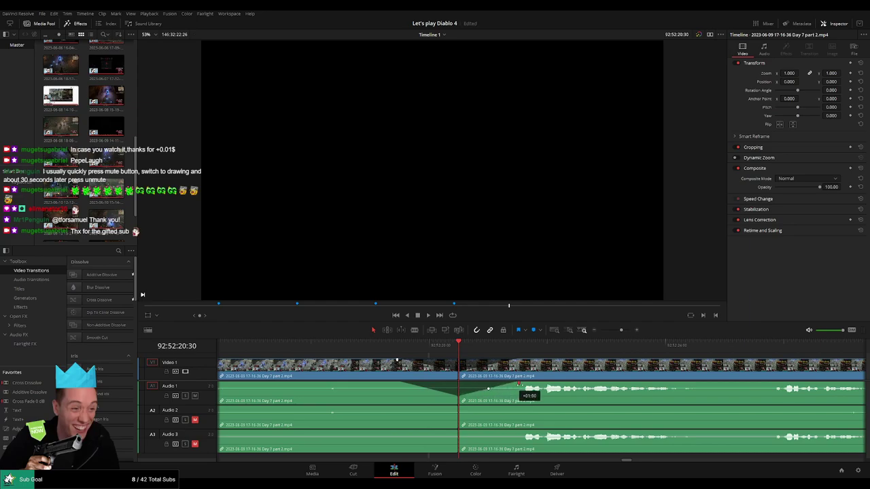
pyautogui.moveTo(455, 412); pyautogui.dragTo(398, 408)
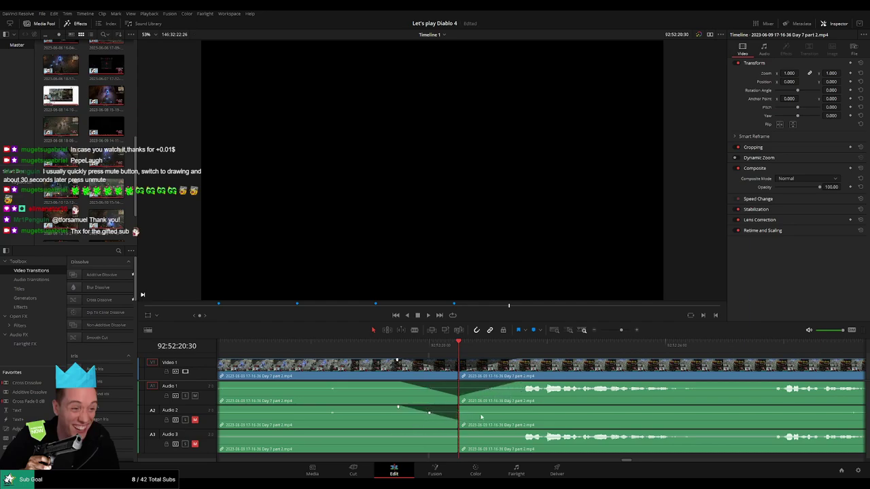
pyautogui.moveTo(461, 408); pyautogui.dragTo(519, 407)
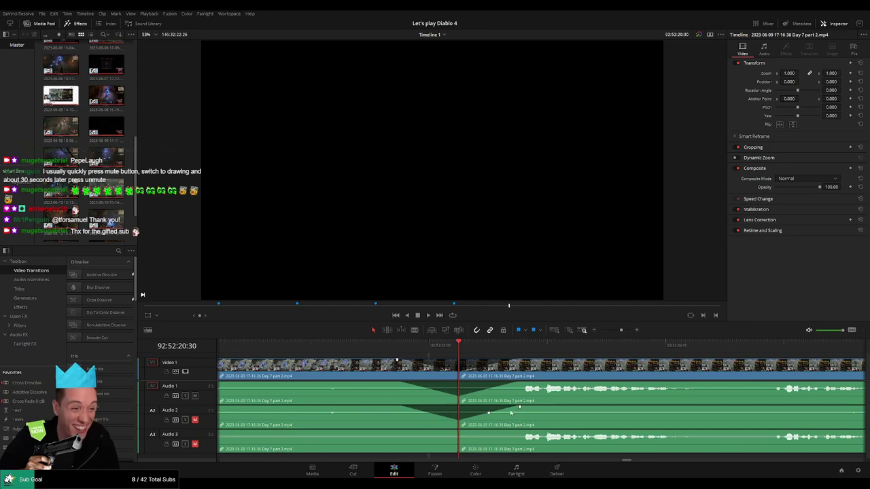
pyautogui.moveTo(455, 432); pyautogui.dragTo(395, 432)
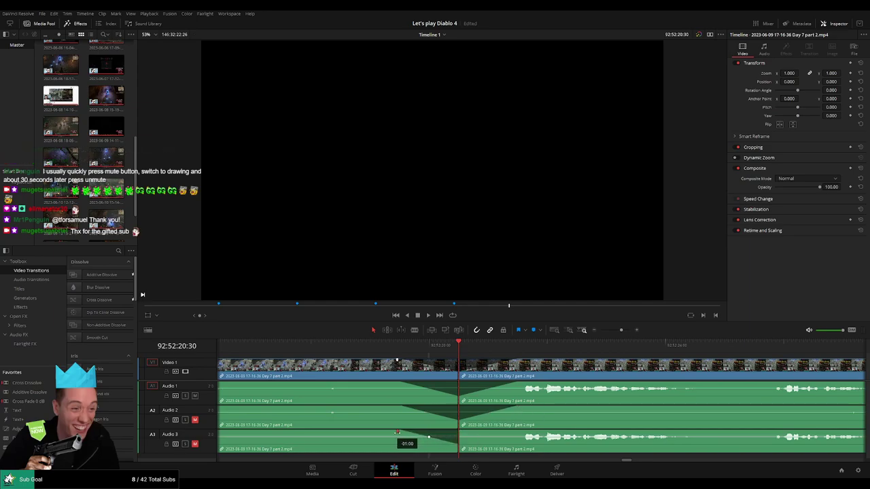
pyautogui.moveTo(461, 432); pyautogui.dragTo(507, 432)
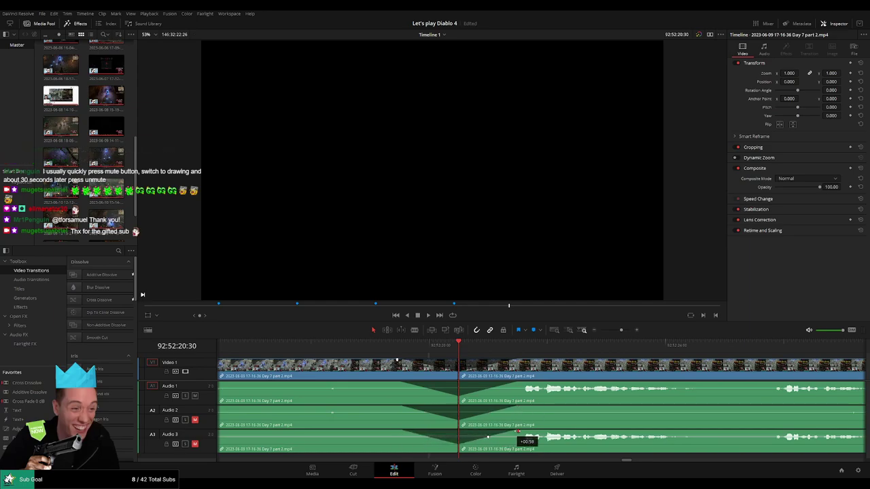
# Move the remaining Day 7 part 2 clip with its audio further along the timeline, leaving a gap after the 92:52:20:30 cut.
pyautogui.moveTo(621, 330); pyautogui.dragTo(601, 331)
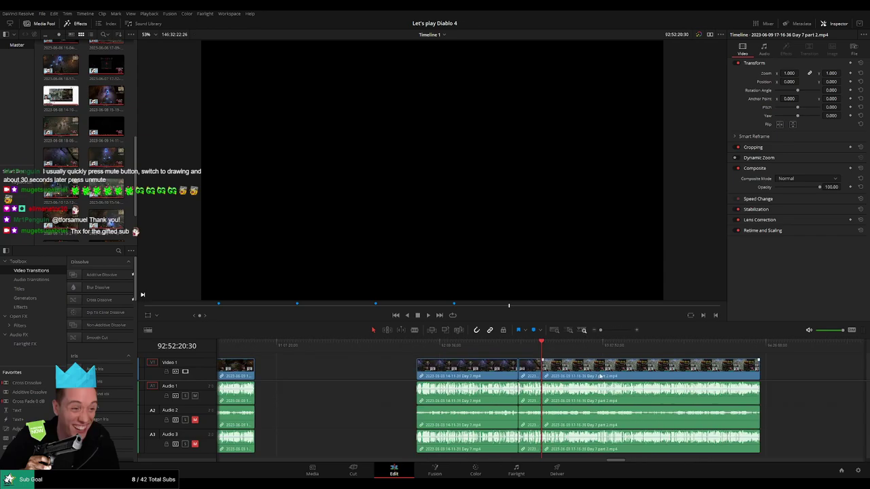
pyautogui.moveTo(597, 372); pyautogui.dragTo(512, 370)
pyautogui.click(324, 351)
pyautogui.click(451, 351)
pyautogui.hscroll(-4, 473, 371)
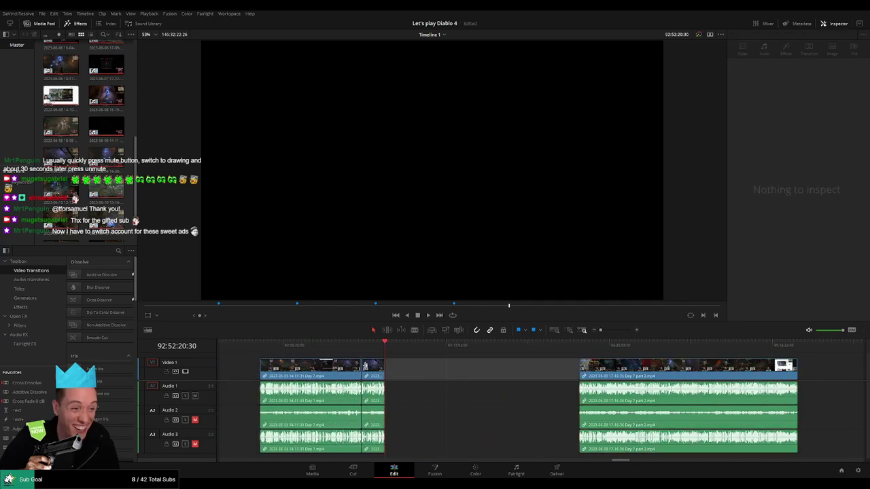
pyautogui.click(261, 347)
pyautogui.click(386, 352)
pyautogui.moveTo(457, 373); pyautogui.dragTo(339, 370)
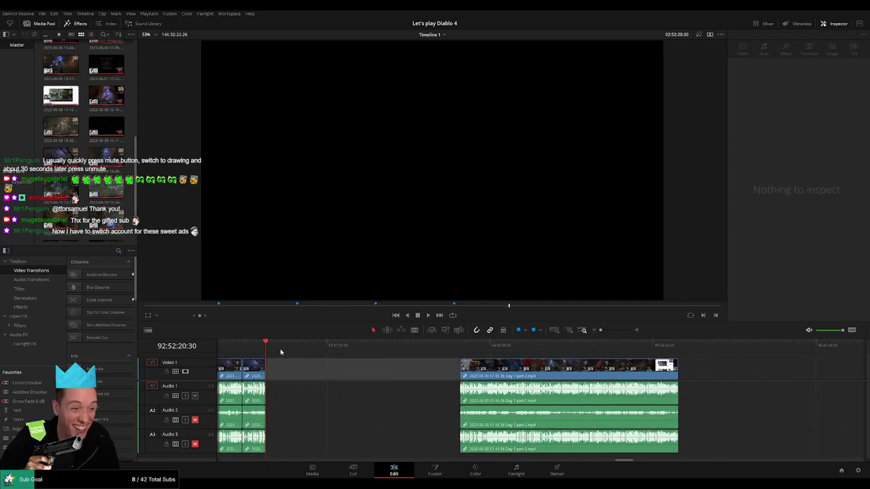
# Locate 94:00:00:00 on the timeline and align the start of the remaining Day 7 part 2 clip and its audio with it.
pyautogui.moveTo(281, 352); pyautogui.dragTo(429, 363)
pyautogui.scroll(3, 485, 372)
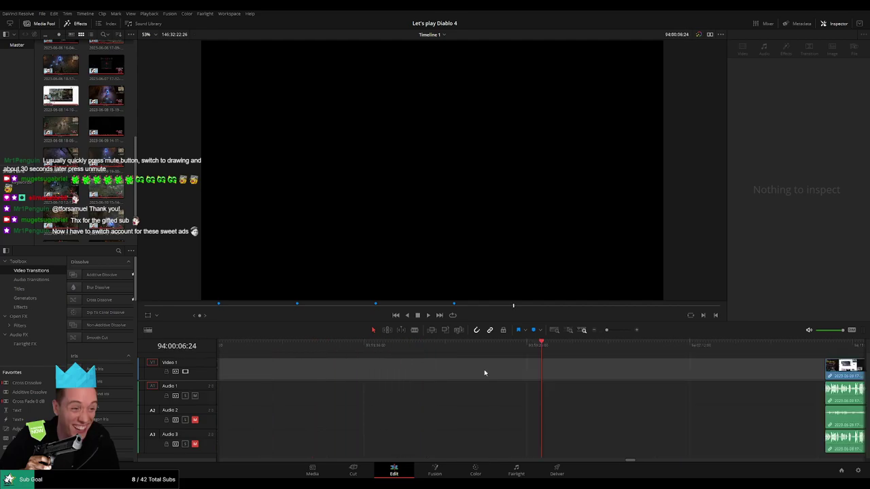
pyautogui.scroll(-3, 547, 365)
pyautogui.scroll(5, 546, 360)
pyautogui.moveTo(545, 349); pyautogui.dragTo(529, 350)
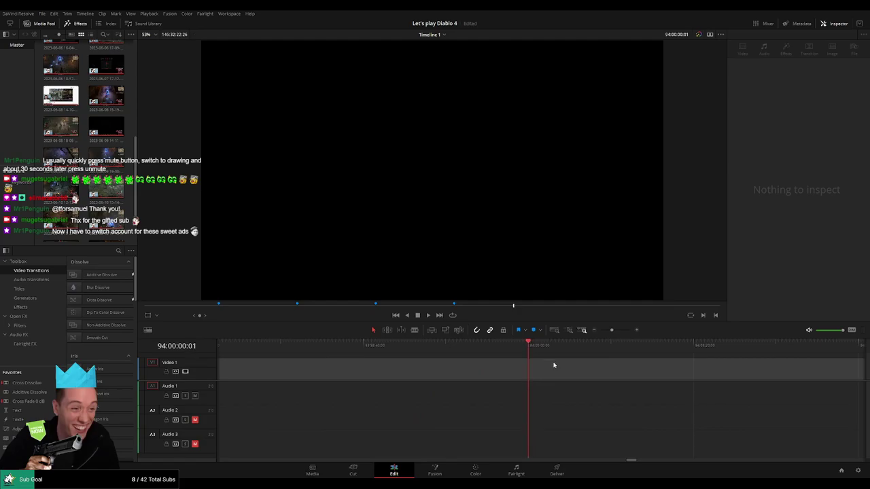
pyautogui.moveTo(610, 330); pyautogui.dragTo(599, 331)
pyautogui.moveTo(617, 369); pyautogui.dragTo(586, 368)
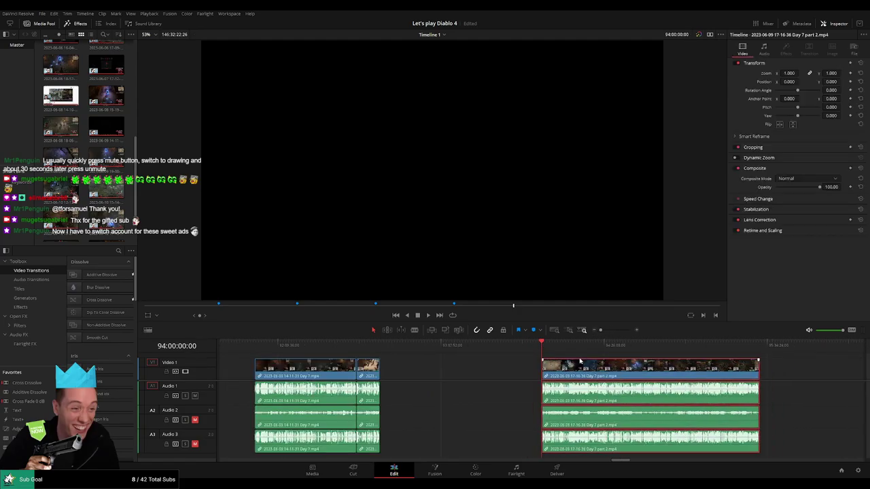
# Play the opening of the episode that starts at hour 94.
pyautogui.click(596, 356)
pyautogui.press('space')
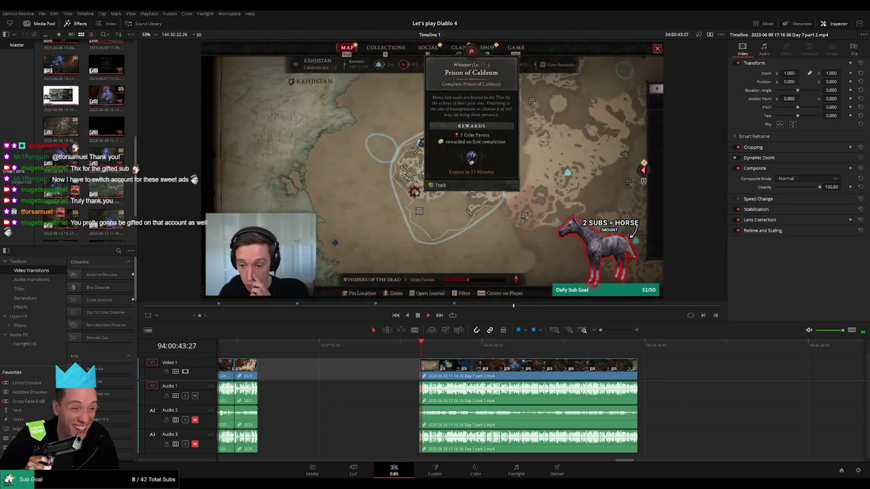
pyautogui.click(387, 374)
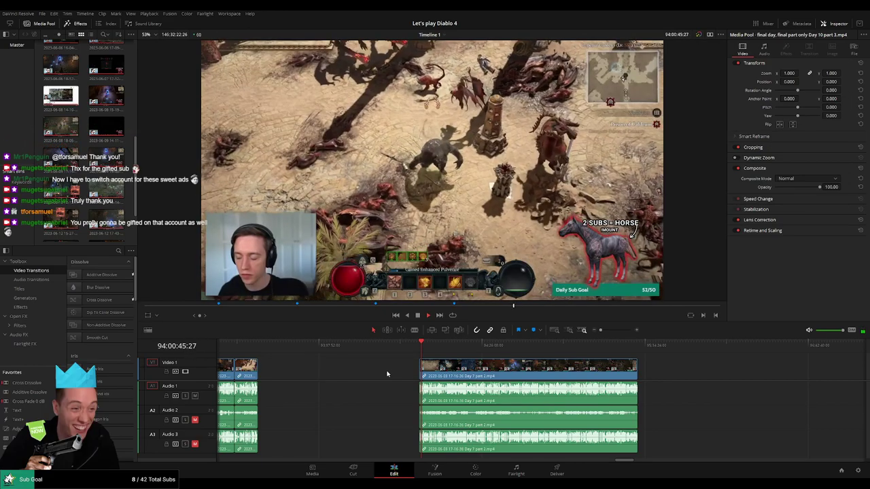
pyautogui.click(385, 368)
# Skim the episode starting at hour 94 and play around 94:52 to look for a natural pause for the cut.
pyautogui.hscroll(3, 392, 369)
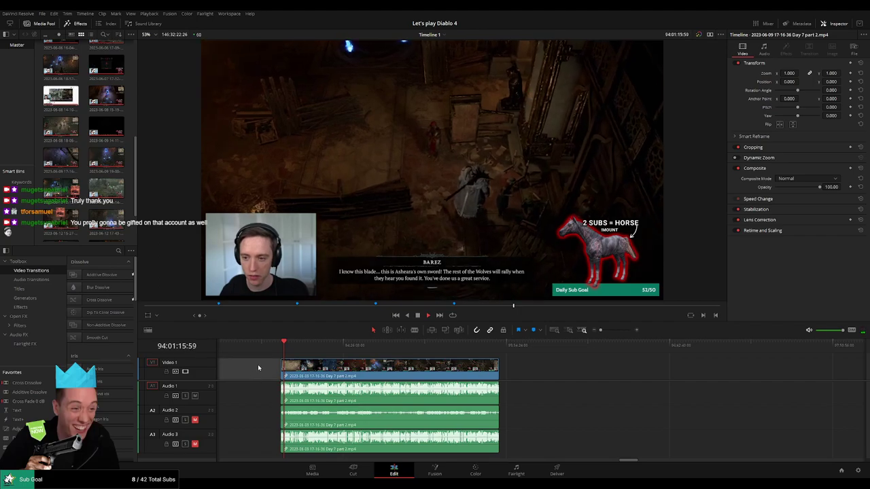
pyautogui.hscroll(1, 259, 367)
pyautogui.moveTo(266, 351); pyautogui.dragTo(365, 353)
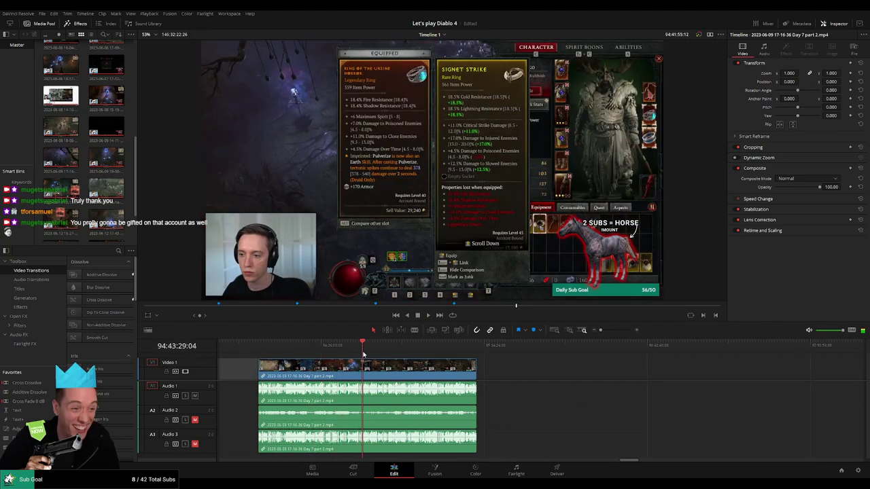
pyautogui.press('space')
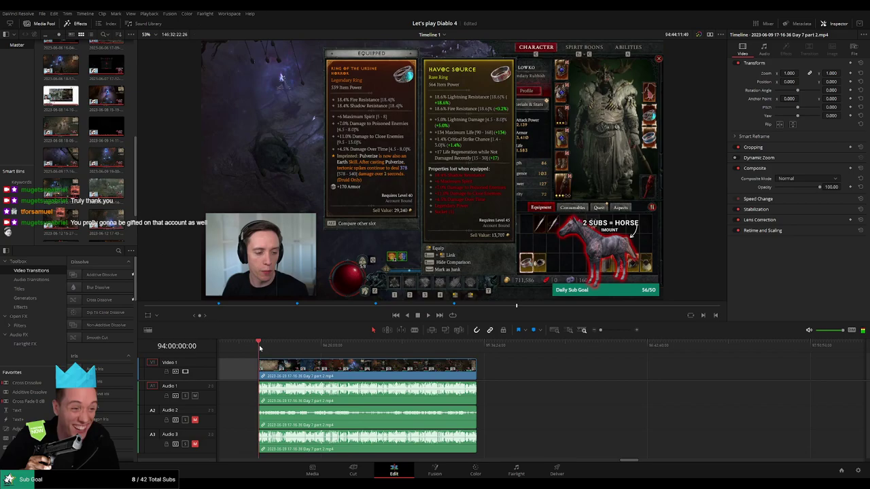
pyautogui.moveTo(259, 348); pyautogui.dragTo(383, 355)
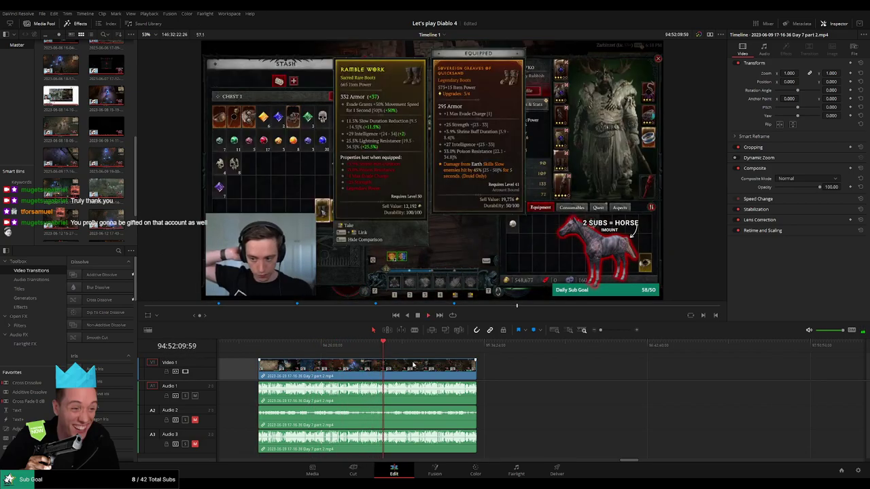
pyautogui.scroll(5, 413, 365)
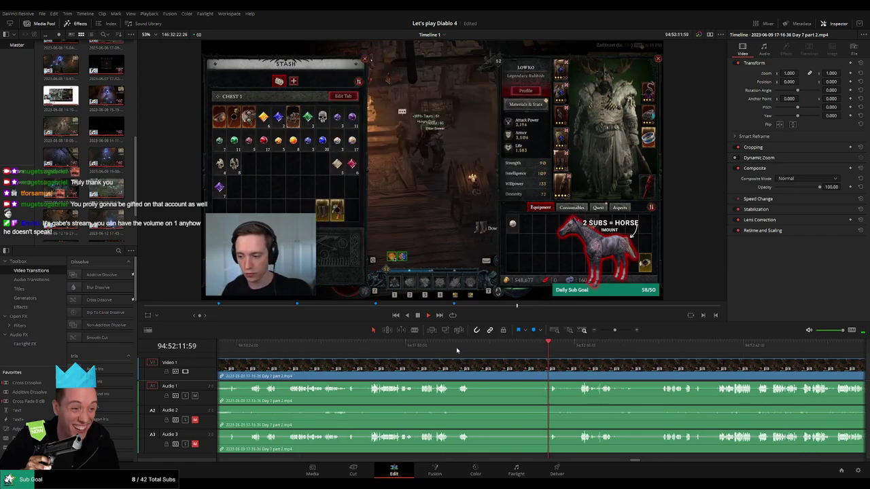
pyautogui.moveTo(466, 370); pyautogui.dragTo(431, 367)
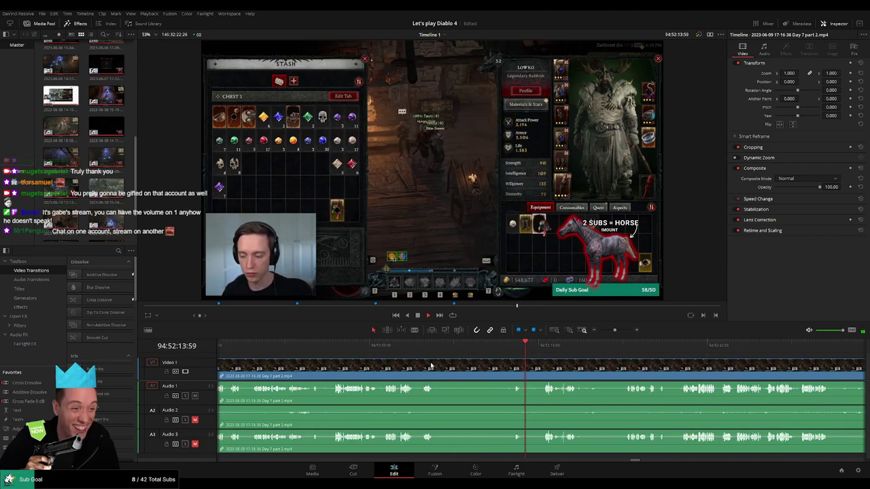
pyautogui.click(430, 366)
pyautogui.hscroll(4, 382, 367)
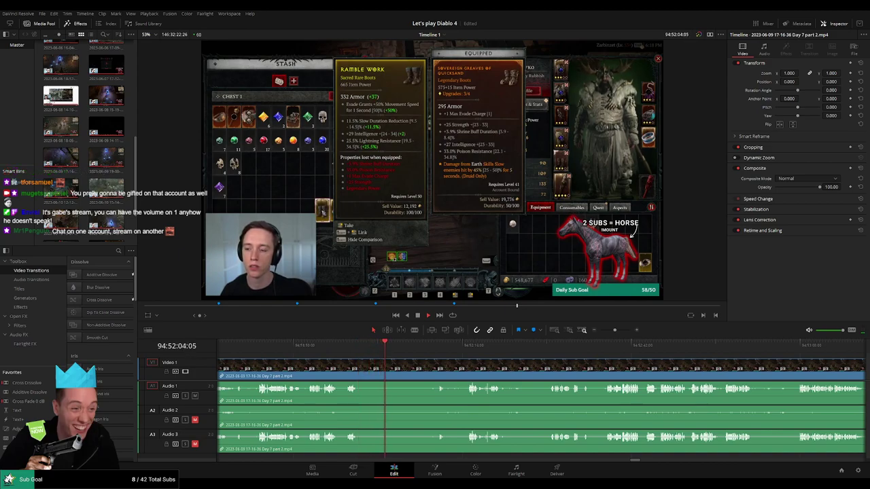
pyautogui.click(343, 345)
pyautogui.hscroll(-2, 447, 366)
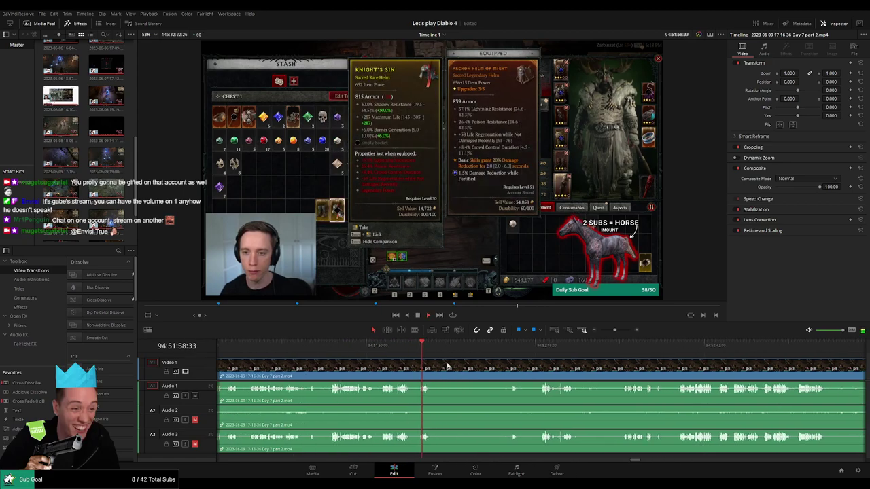
pyautogui.click(539, 345)
pyautogui.hscroll(2, 445, 369)
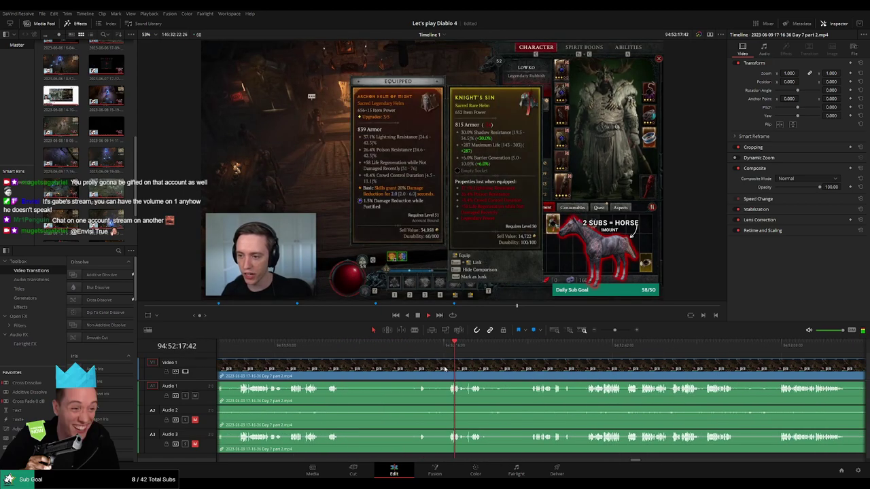
# Split the Day 7 part 2 video and its three audio tracks at the pause at 94:52:29:00.
pyautogui.scroll(2, 499, 358)
pyautogui.hscroll(3, 494, 356)
pyautogui.scroll(2, 395, 364)
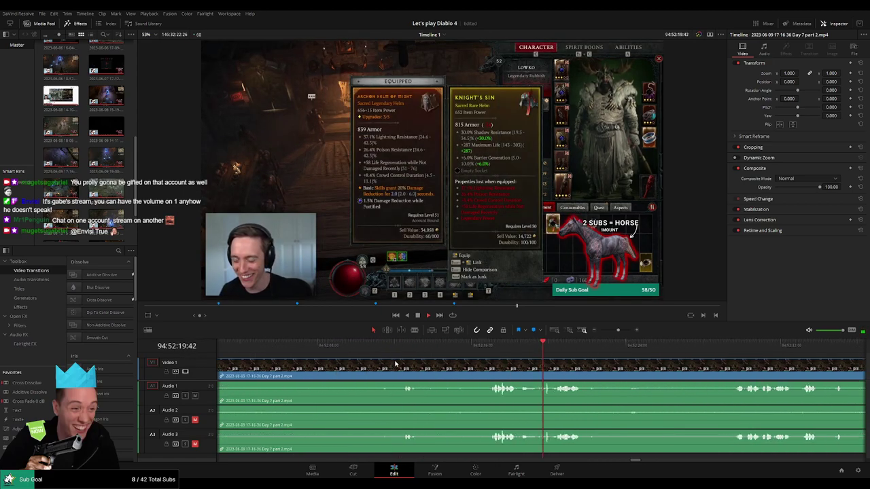
pyautogui.scroll(1, 396, 364)
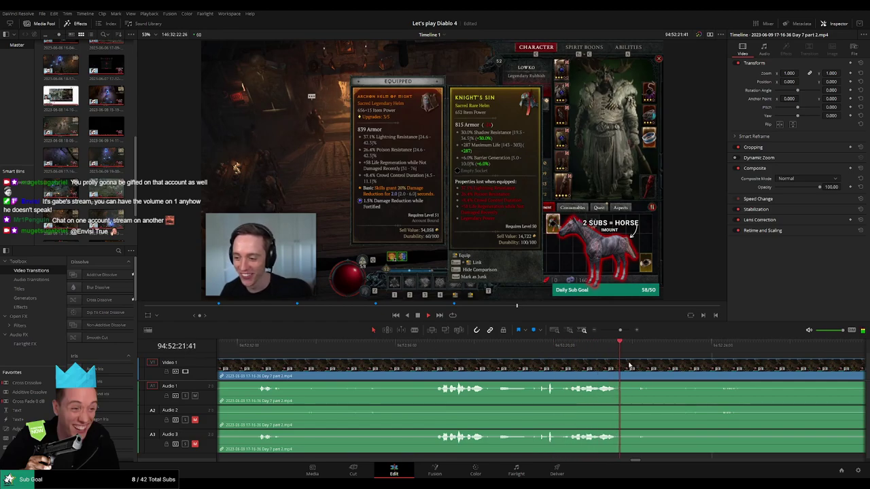
pyautogui.hscroll(5, 629, 365)
pyautogui.click(704, 346)
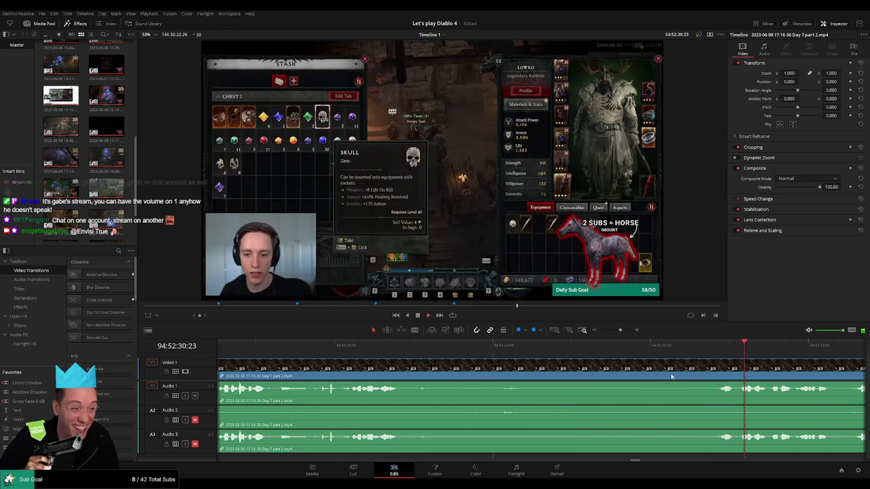
pyautogui.hscroll(2, 611, 363)
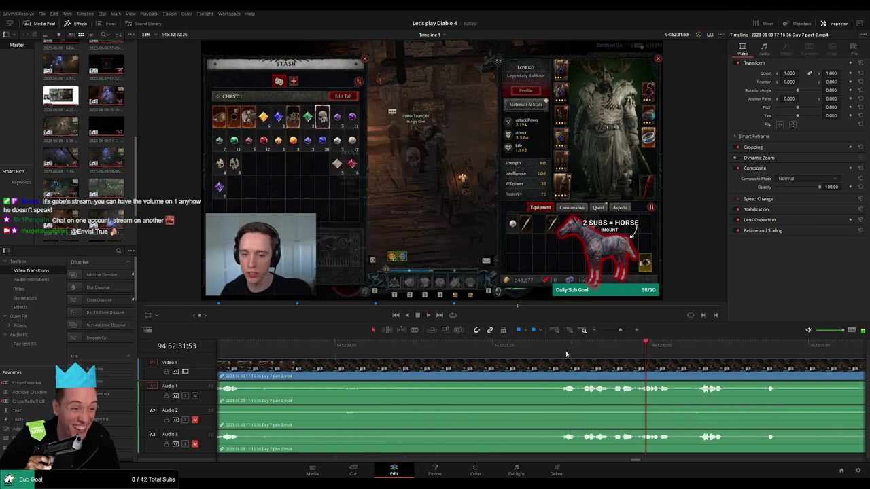
pyautogui.moveTo(565, 353)
pyautogui.mouseDown()
pyautogui.moveTo(527, 361)
pyautogui.moveTo(572, 361)
pyautogui.mouseUp()
pyautogui.hotkey('ctrl', 'b')
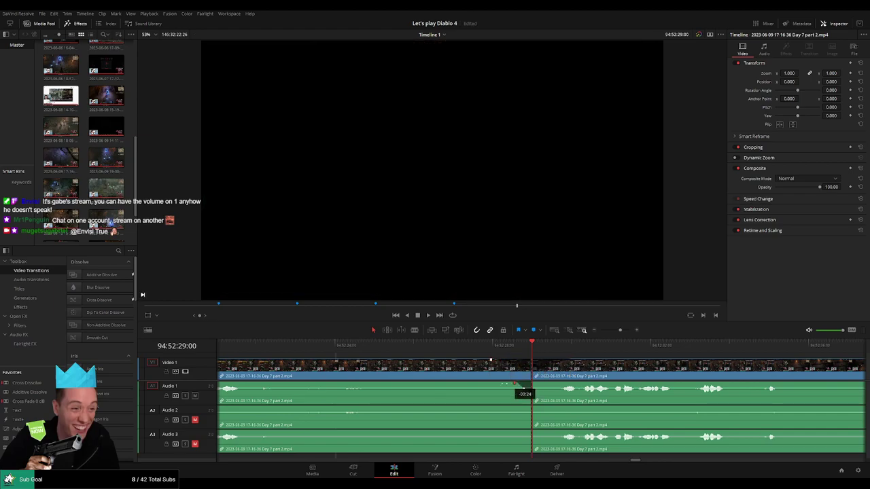
# Fade the video and all three audio tracks out and in over about one second at the 94:52:29:00 cut.
pyautogui.moveTo(514, 383); pyautogui.dragTo(485, 384)
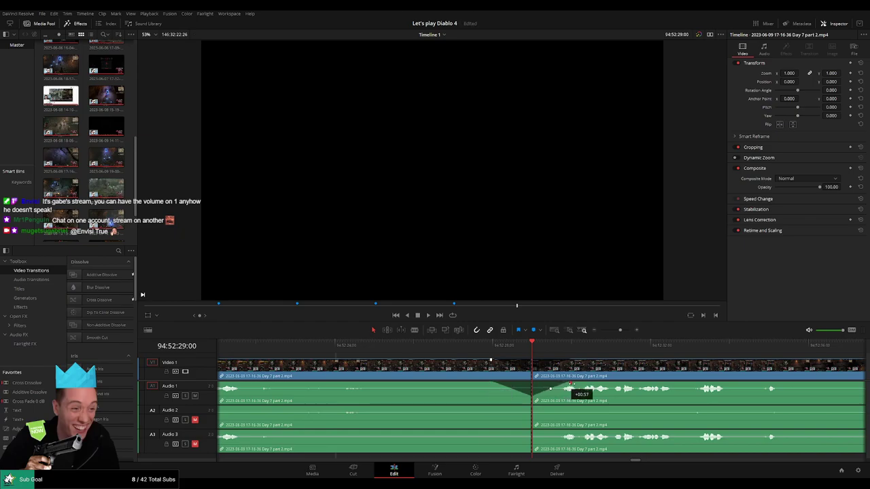
pyautogui.moveTo(530, 407); pyautogui.dragTo(567, 407)
pyautogui.hotkey('ctrl', 'z')
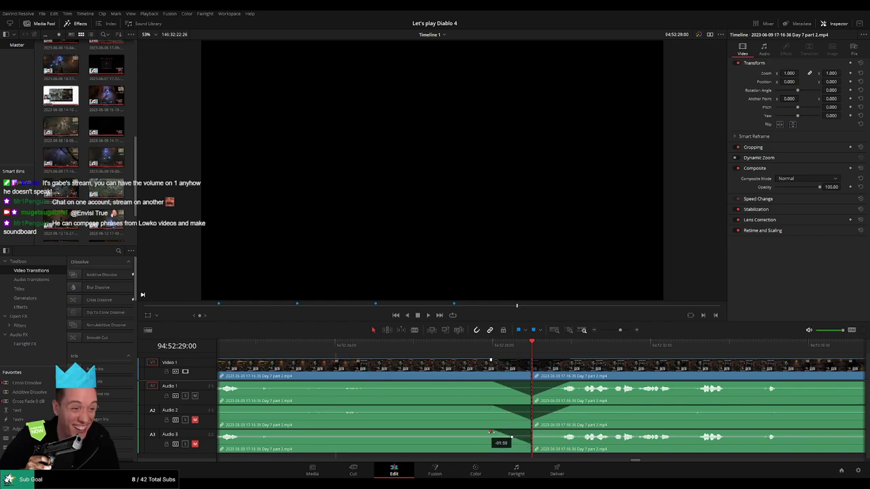
pyautogui.moveTo(532, 431); pyautogui.dragTo(561, 432)
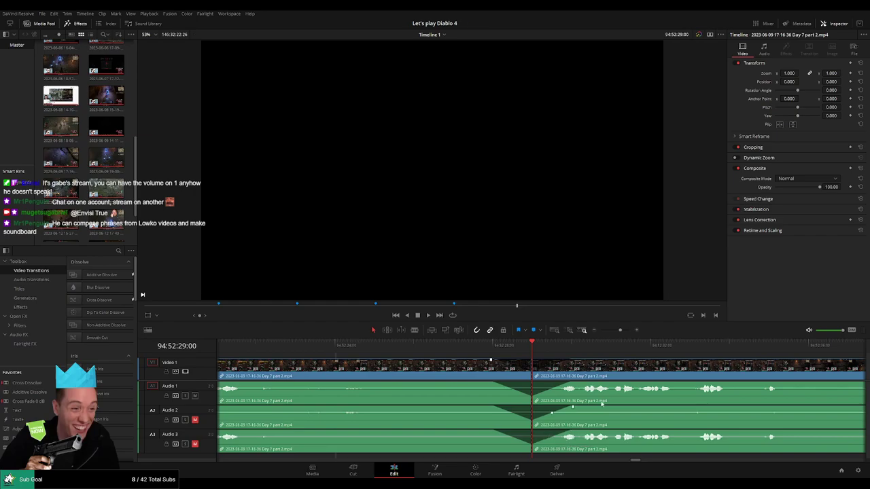
# Move the remaining Day 7 part 2 clip with its audio so that it starts at 96:00:00:00.
pyautogui.scroll(-5, 601, 403)
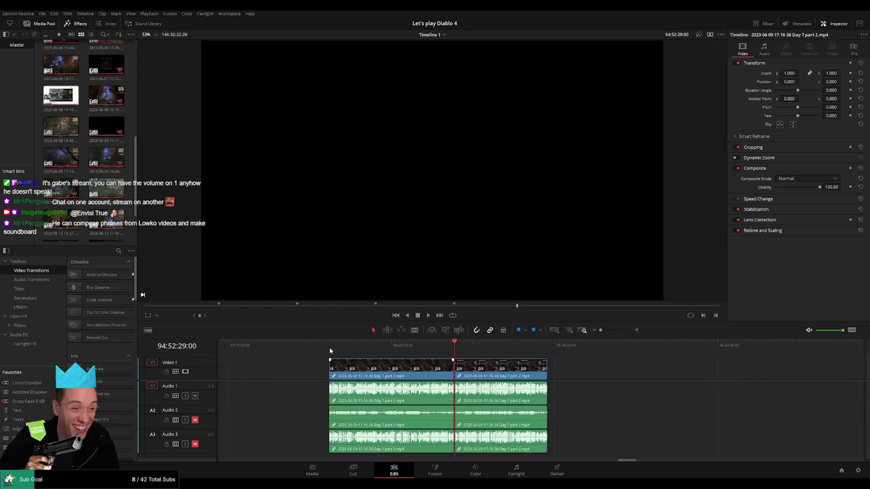
pyautogui.moveTo(519, 364); pyautogui.dragTo(544, 374)
pyautogui.click(390, 372)
pyautogui.moveTo(304, 360); pyautogui.dragTo(457, 357)
pyautogui.scroll(4, 501, 365)
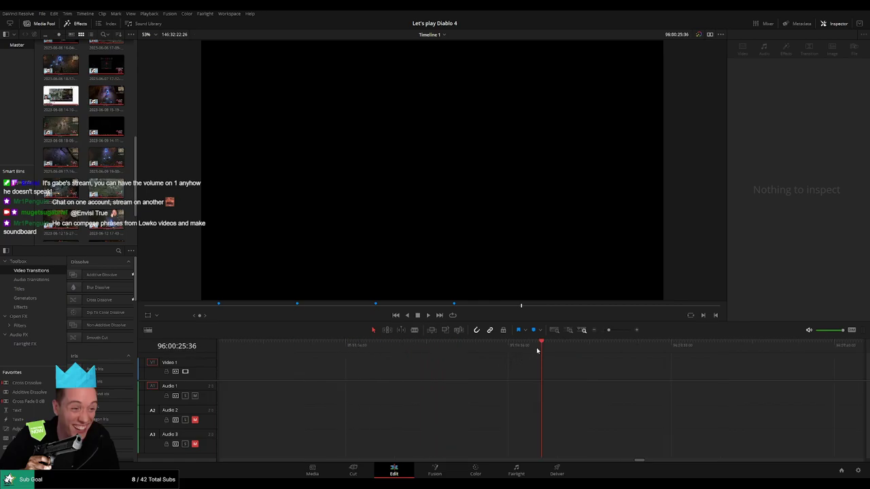
pyautogui.moveTo(529, 350); pyautogui.dragTo(524, 349)
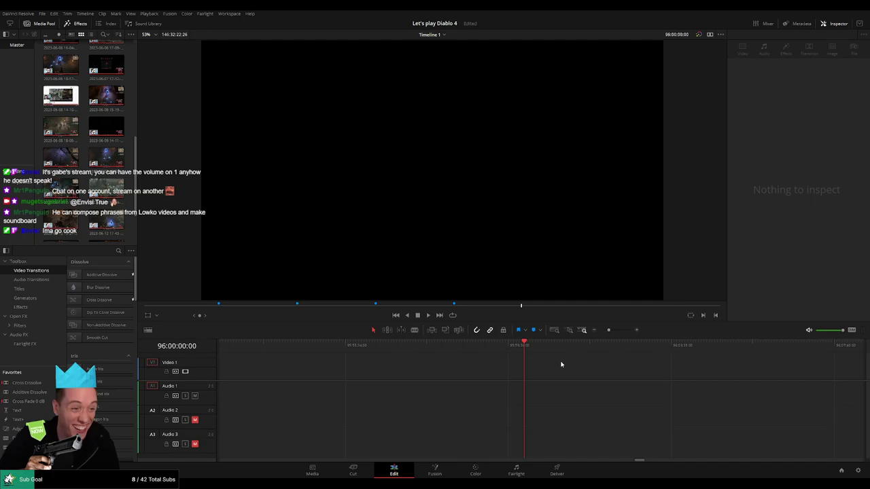
pyautogui.moveTo(609, 330); pyautogui.dragTo(601, 331)
pyautogui.moveTo(603, 367); pyautogui.dragTo(570, 364)
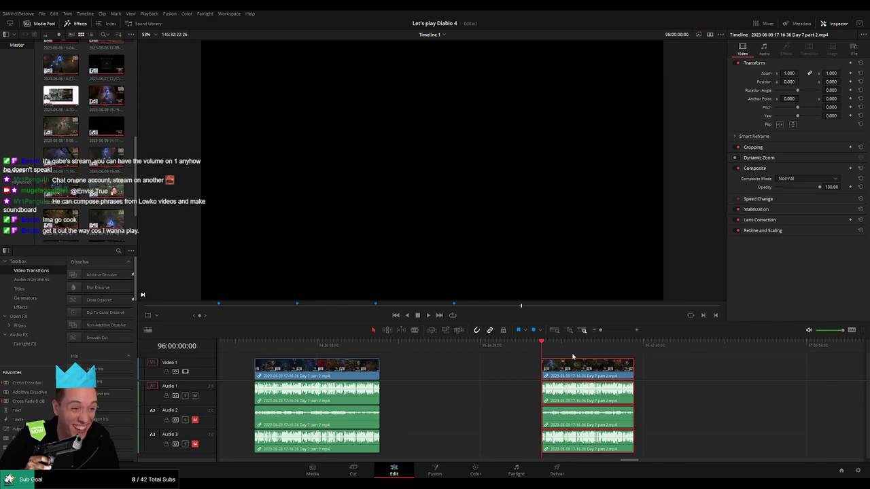
# Play the opening of the episode starting at hour 96 and skim to the end of its clip.
pyautogui.press('space')
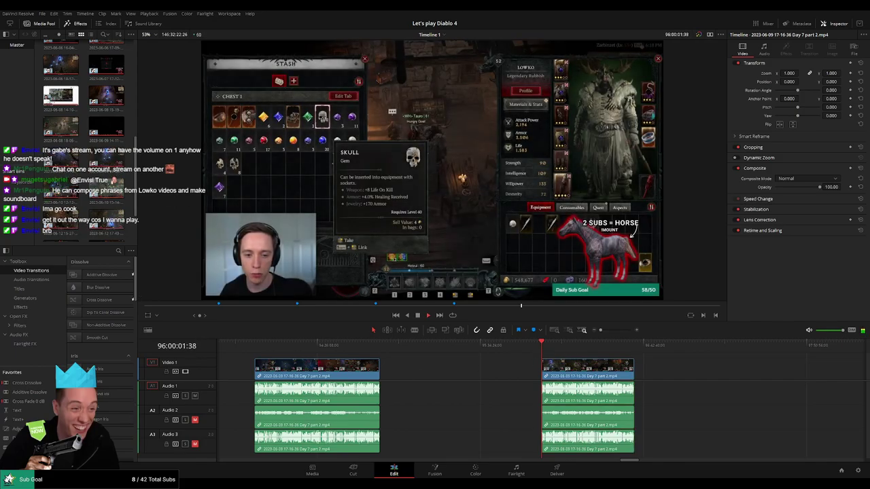
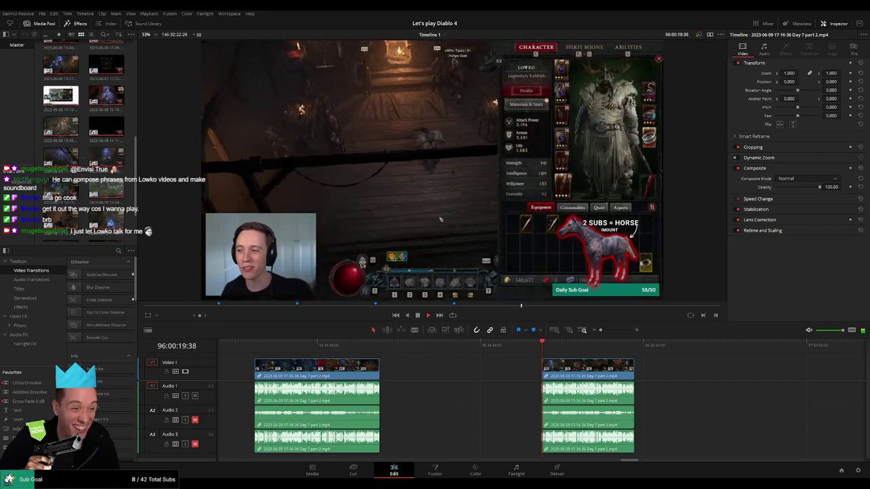
pyautogui.click(508, 369)
pyautogui.moveTo(511, 367); pyautogui.dragTo(251, 366)
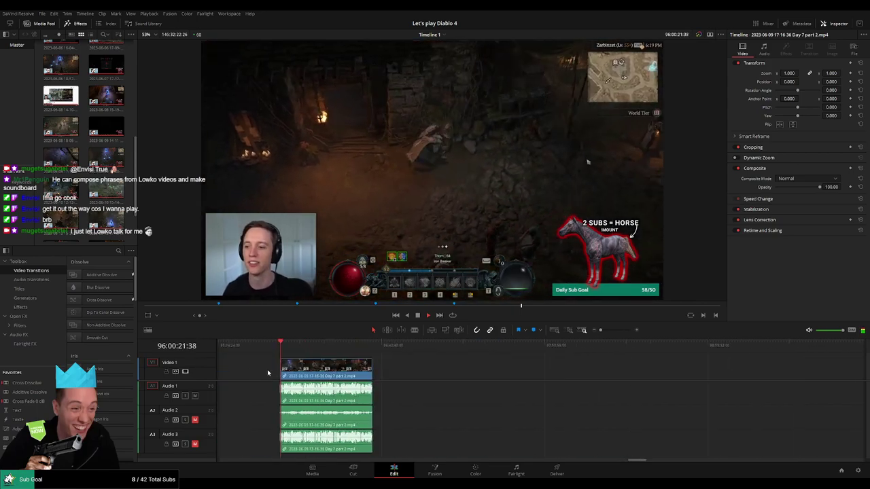
pyautogui.hscroll(-2, 341, 369)
pyautogui.click(363, 351)
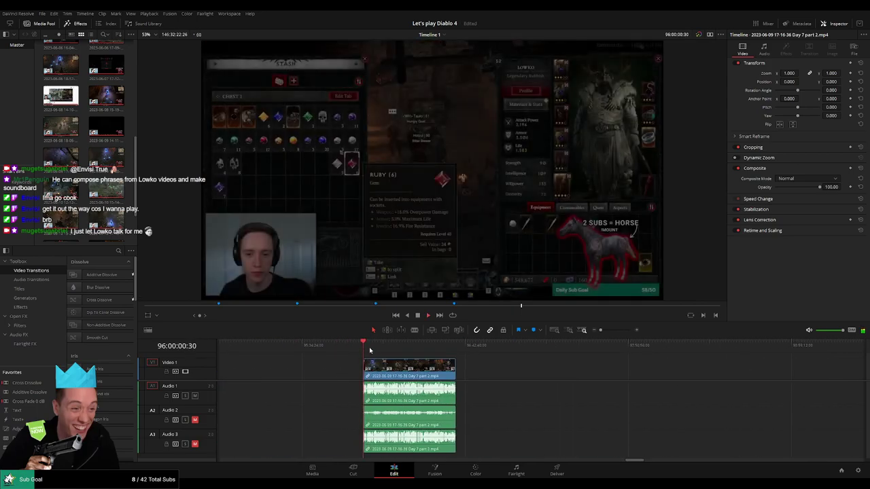
pyautogui.moveTo(372, 350); pyautogui.dragTo(456, 360)
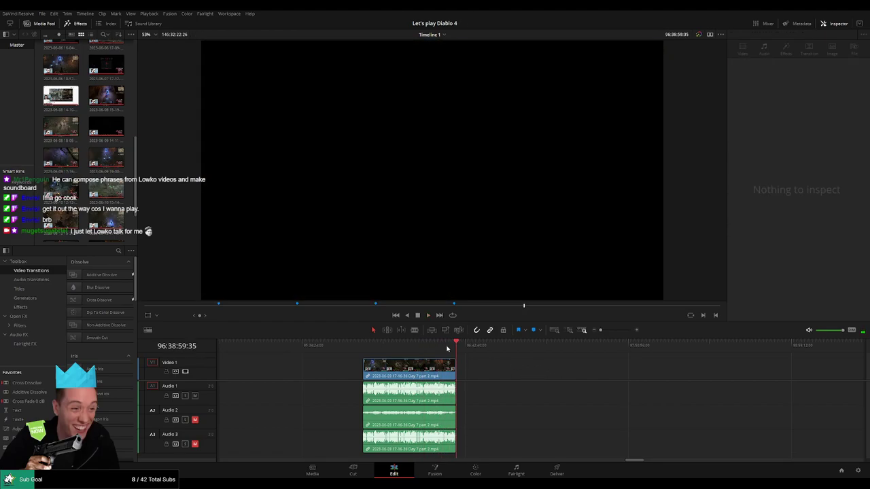
pyautogui.click(447, 348)
pyautogui.click(456, 349)
pyautogui.click(441, 351)
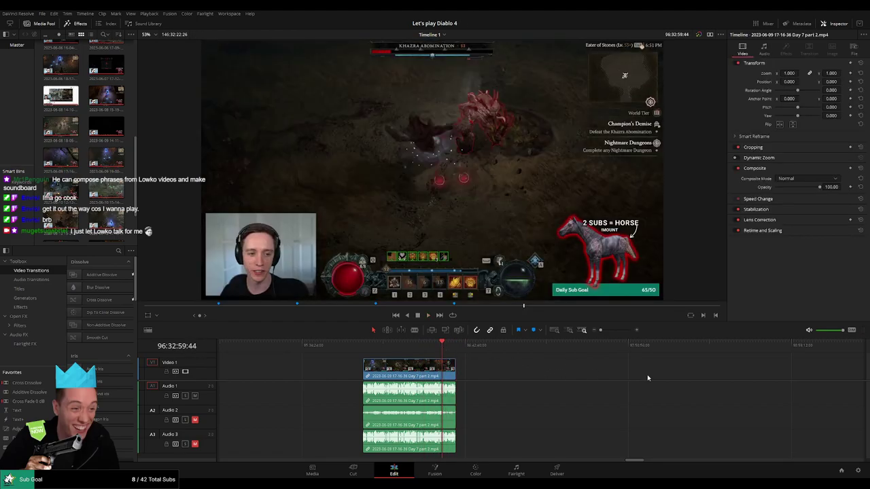
# Move the Day 7 part 3 clip with its audio directly against the end of the Day 7 part 2 clip.
pyautogui.hscroll(8, 647, 378)
pyautogui.hscroll(-6, 525, 365)
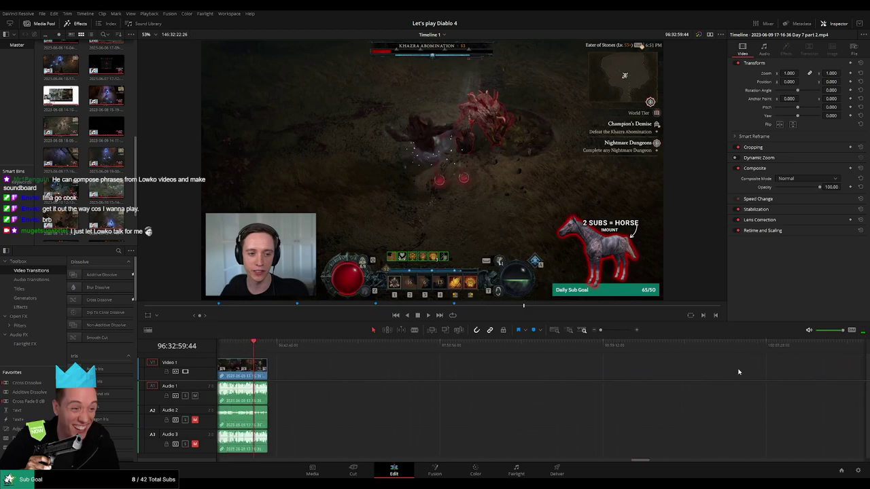
pyautogui.hscroll(6, 738, 371)
pyautogui.moveTo(811, 376); pyautogui.dragTo(374, 378)
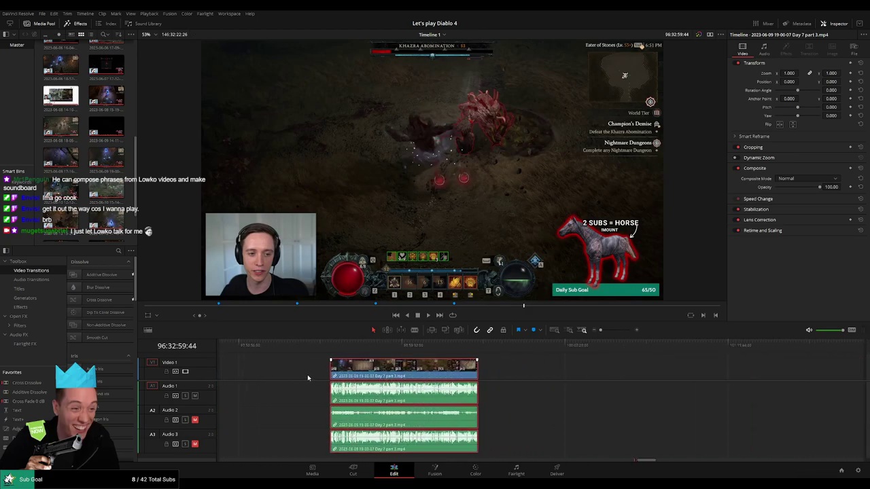
pyautogui.hscroll(-5, 308, 378)
pyautogui.moveTo(712, 375); pyautogui.dragTo(449, 376)
# Add a short transition to the video and all three audio tracks at the join between Day 7 part 2 and part 3.
pyautogui.click(408, 345)
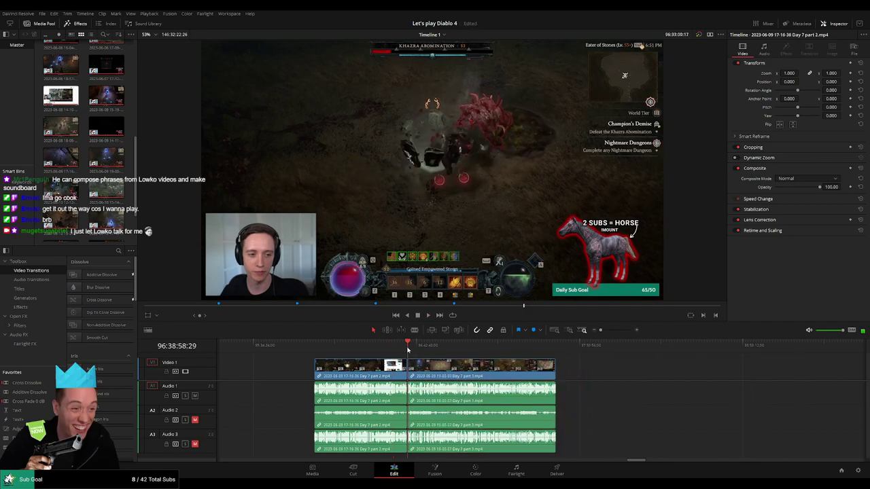
pyautogui.click(615, 330)
pyautogui.click(522, 347)
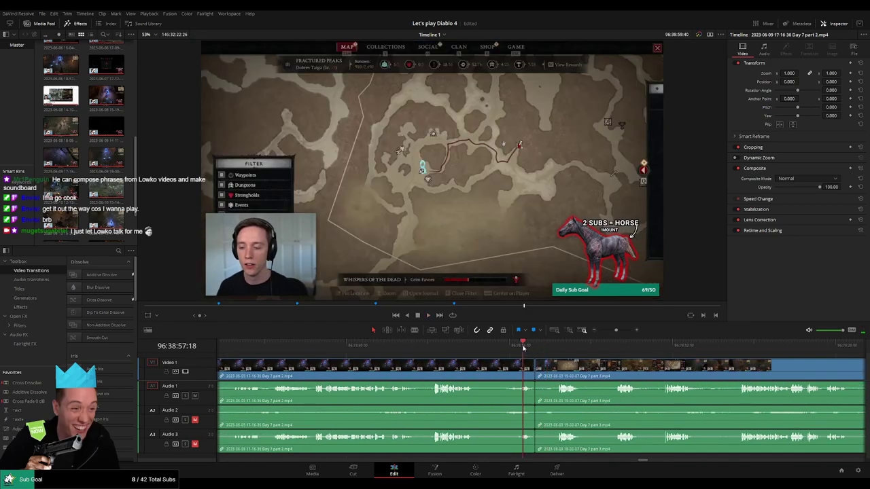
pyautogui.press('space')
pyautogui.click(534, 371)
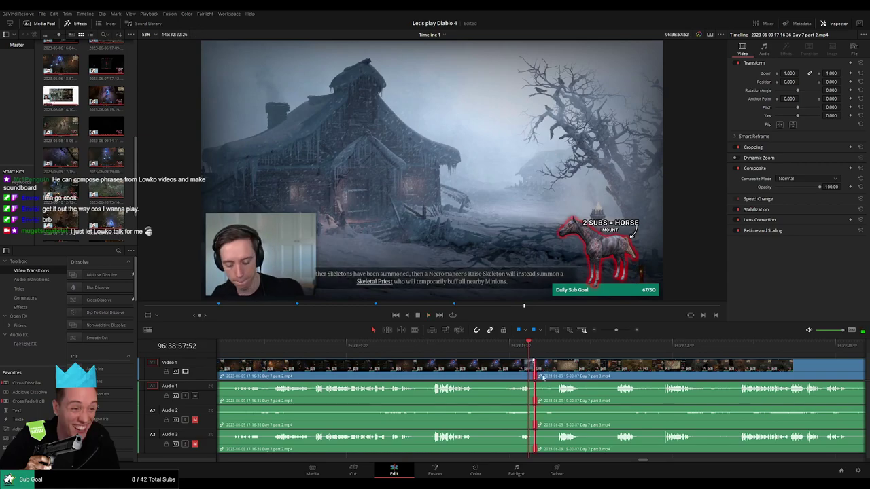
pyautogui.press('space')
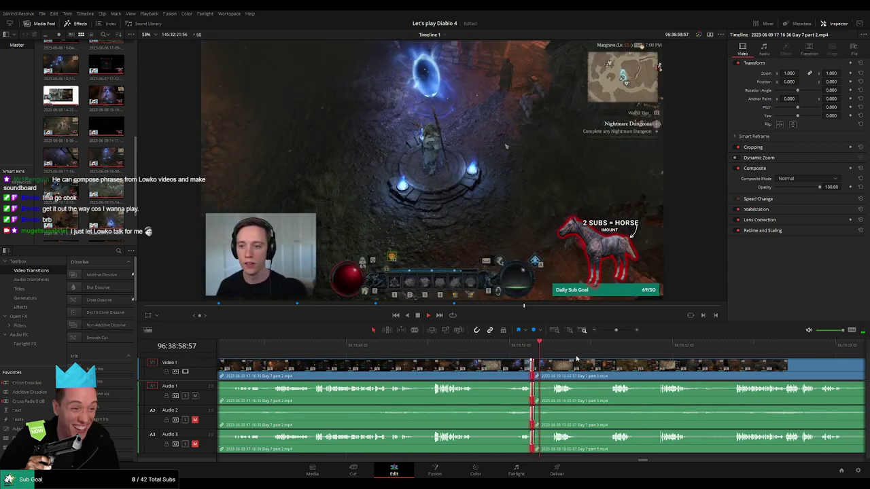
# Play across the join between Day 7 part 2 and part 3 to review the transition.
pyautogui.click(512, 348)
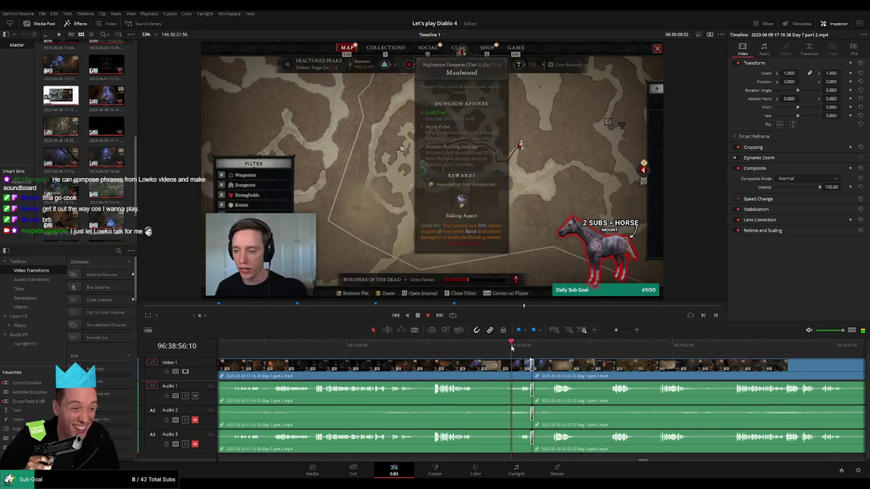
pyautogui.click(550, 349)
pyautogui.click(564, 350)
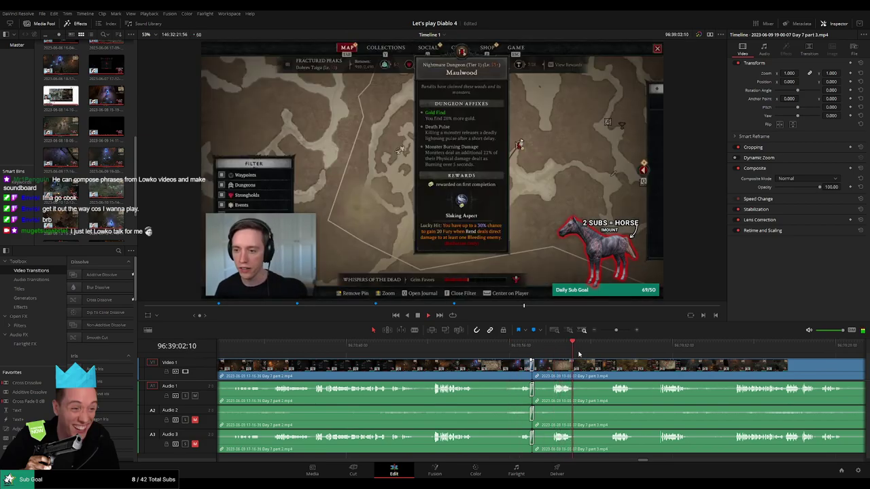
# Find a pause in the talking in the Day 7 part 3 clip and split its video and audio at 96:52:18:30.
pyautogui.hscroll(3, 456, 353)
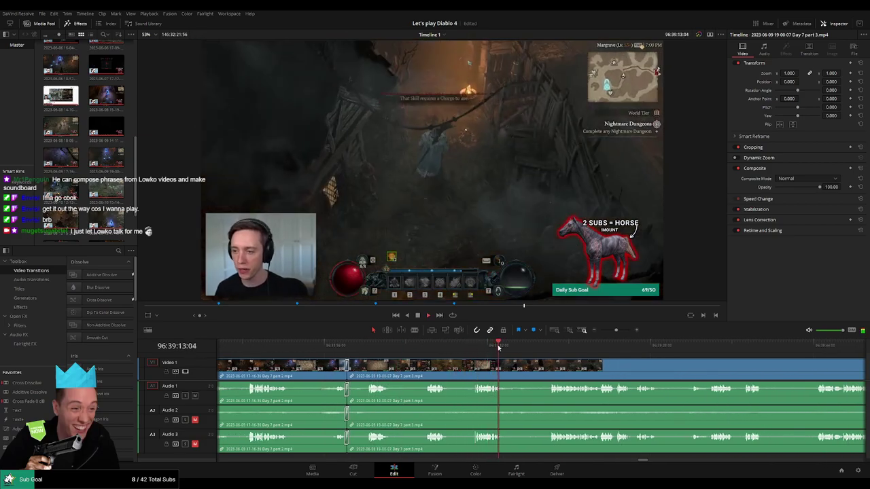
pyautogui.moveTo(616, 330); pyautogui.dragTo(600, 331)
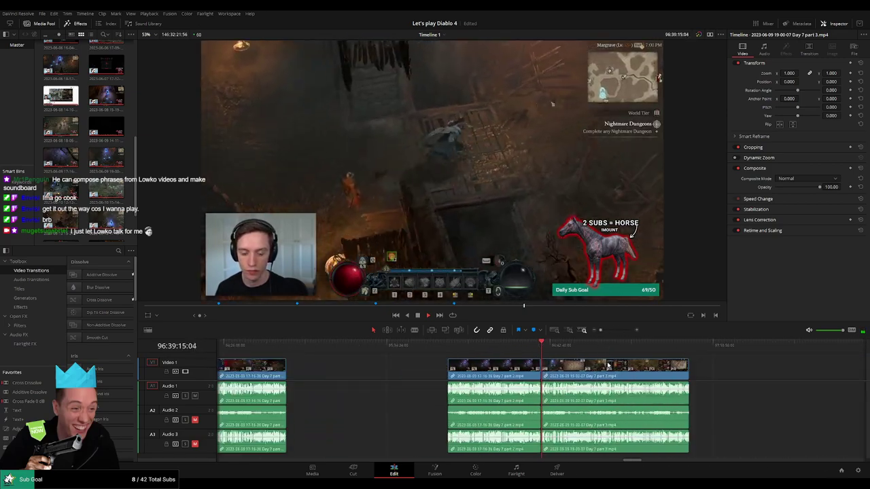
pyautogui.moveTo(605, 362); pyautogui.dragTo(440, 353)
pyautogui.moveTo(287, 352); pyautogui.dragTo(414, 353)
pyautogui.scroll(10, 415, 355)
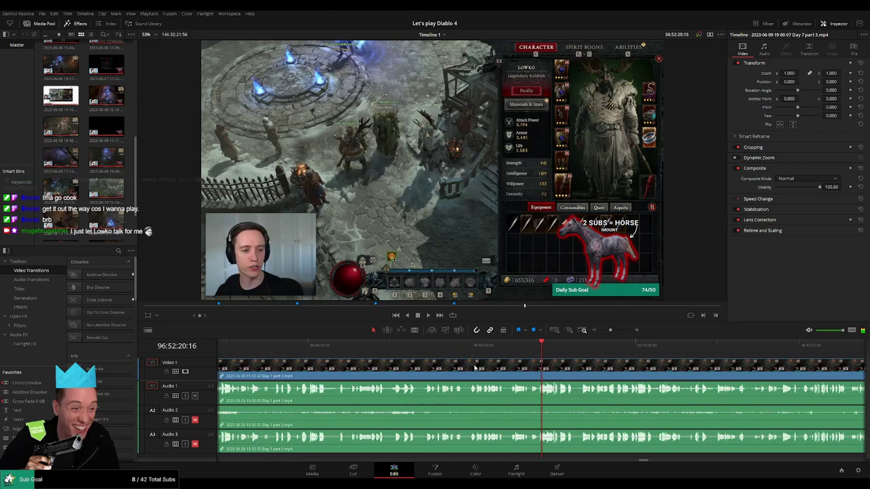
pyautogui.click(485, 353)
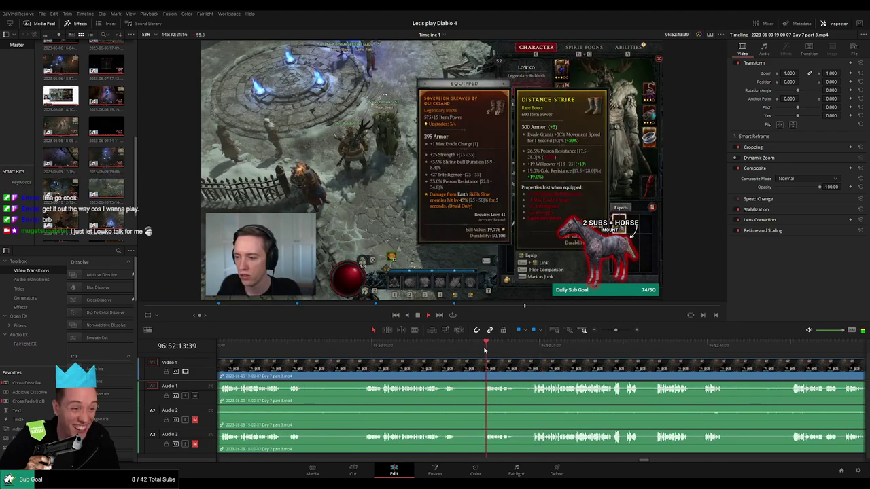
pyautogui.click(533, 354)
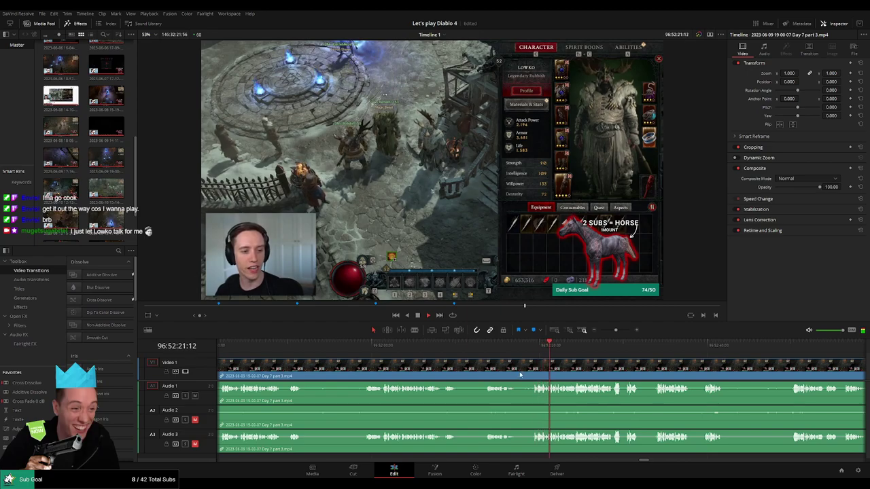
pyautogui.scroll(2, 446, 372)
pyautogui.scroll(1, 447, 372)
pyautogui.moveTo(438, 373); pyautogui.dragTo(523, 376)
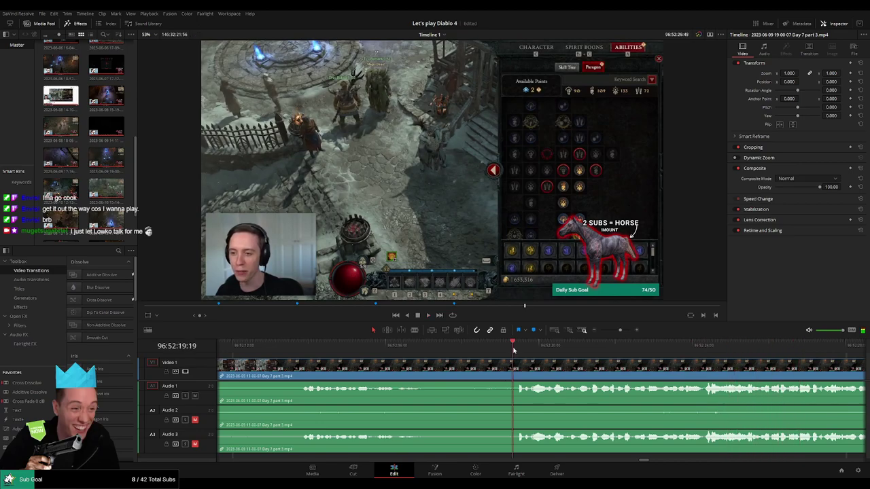
pyautogui.click(517, 348)
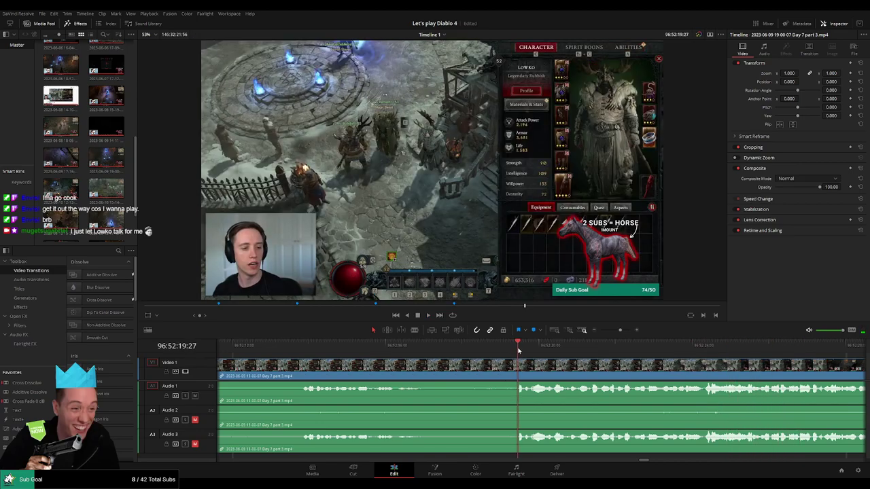
pyautogui.click(480, 350)
pyautogui.click(481, 351)
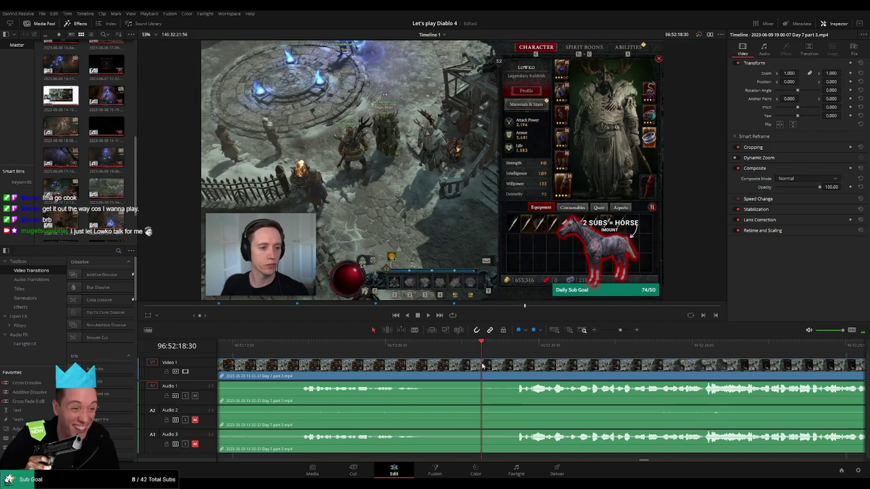
pyautogui.hotkey('ctrl', 'b')
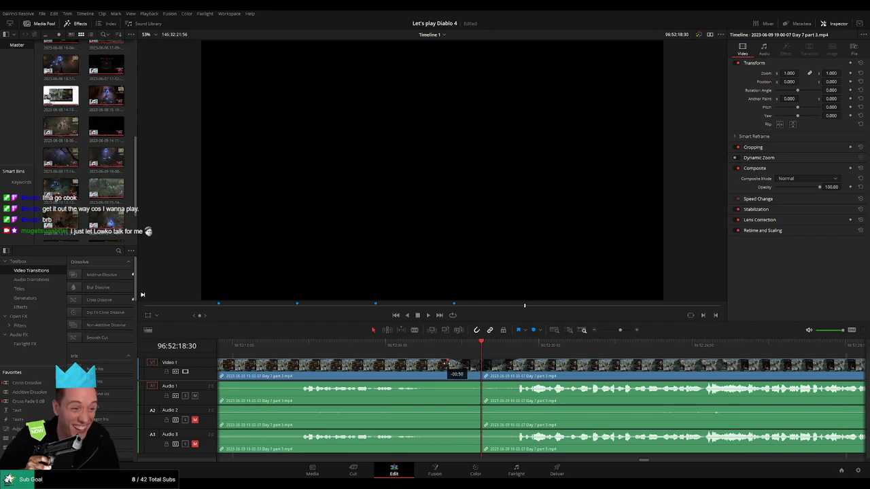
# Fade the video and all three audio tracks out and in over about one second on either side of the cut at 96:52:18:30.
pyautogui.moveTo(480, 384); pyautogui.dragTo(440, 385)
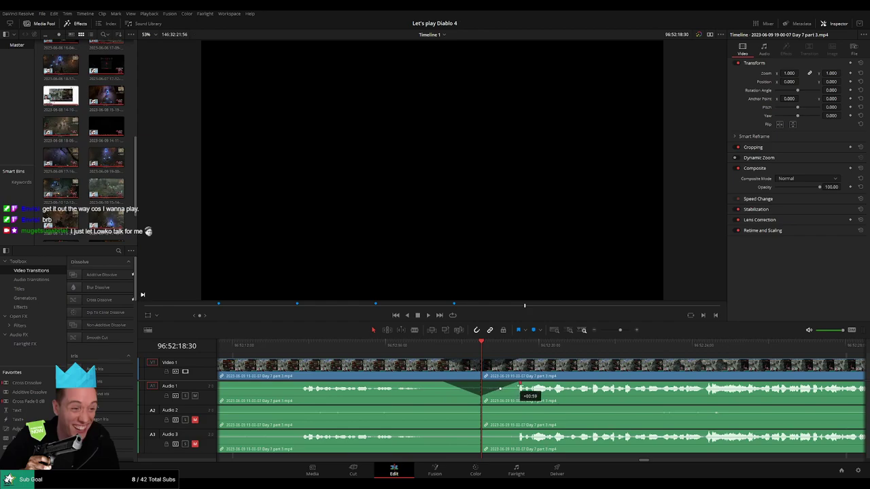
pyautogui.moveTo(478, 408)
pyautogui.mouseDown()
pyautogui.moveTo(445, 408)
pyautogui.moveTo(510, 407)
pyautogui.moveTo(456, 432)
pyautogui.mouseUp()
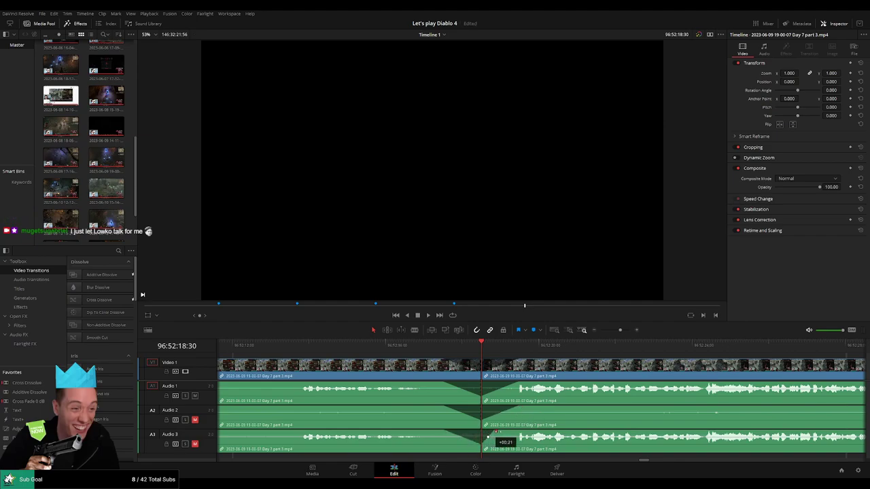
pyautogui.moveTo(496, 432); pyautogui.dragTo(517, 432)
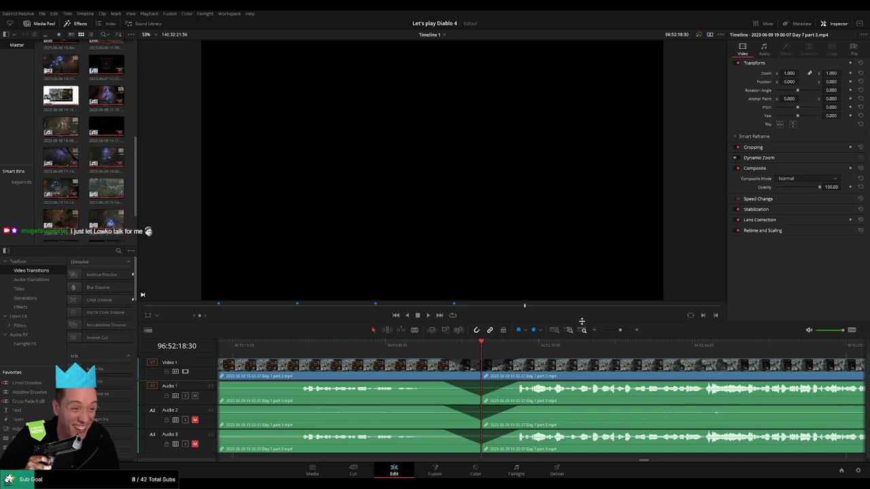
# Move the remaining Day 7 part 3 segment with its audio so that it starts at 98:00:00:00.
pyautogui.moveTo(619, 331); pyautogui.dragTo(600, 330)
pyautogui.hscroll(3, 485, 369)
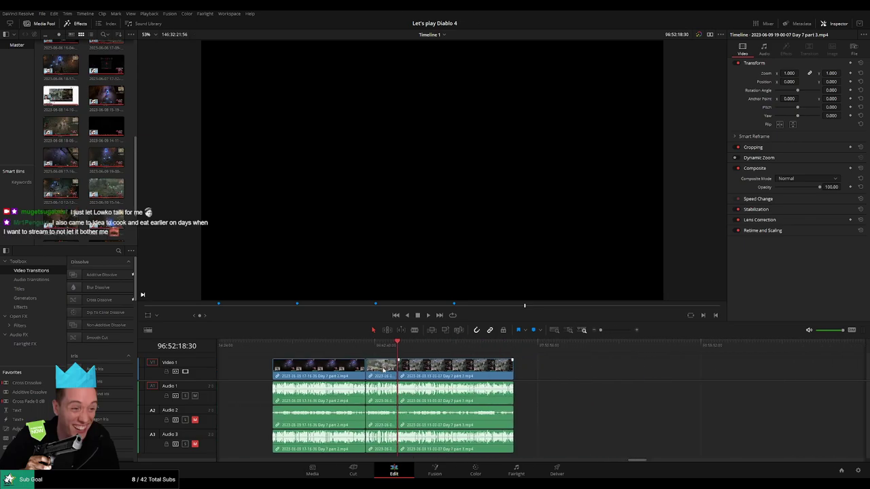
pyautogui.click(276, 348)
pyautogui.click(400, 351)
pyautogui.hscroll(4, 401, 356)
pyautogui.moveTo(333, 364); pyautogui.dragTo(562, 370)
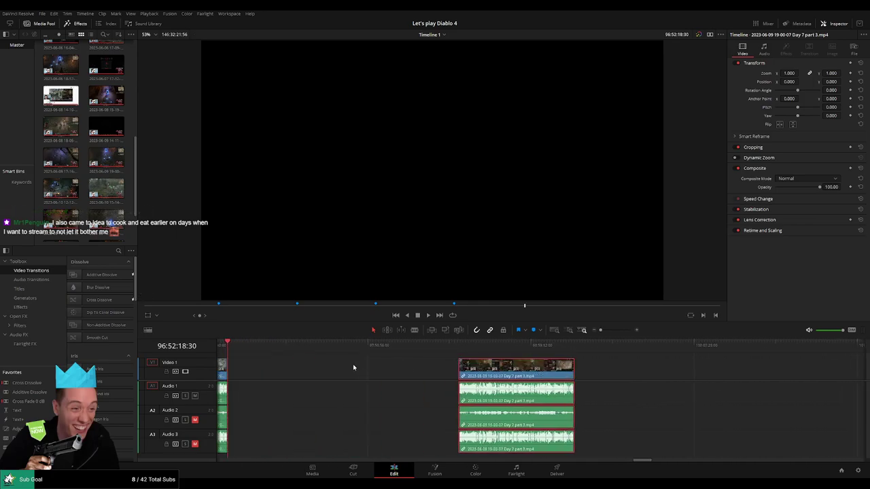
pyautogui.click(316, 362)
pyautogui.moveTo(248, 349); pyautogui.dragTo(391, 363)
pyautogui.scroll(5, 445, 372)
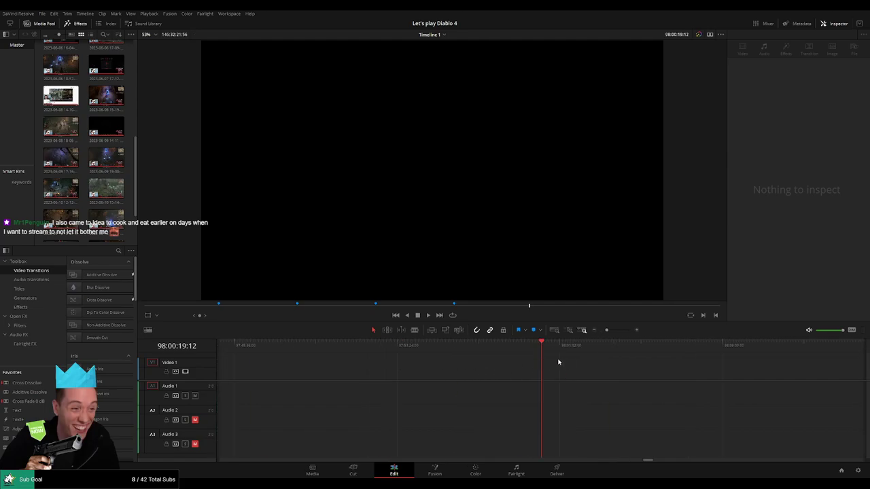
pyautogui.moveTo(537, 347); pyautogui.dragTo(536, 348)
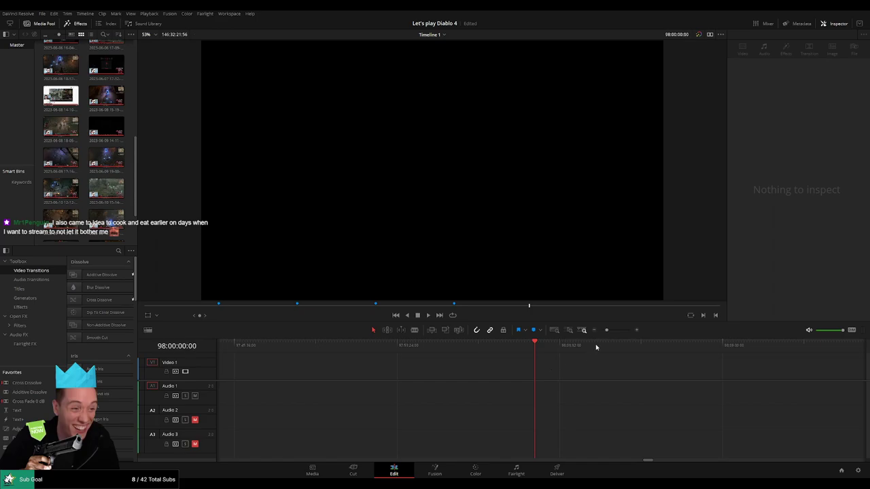
pyautogui.scroll(-2, 596, 347)
pyautogui.moveTo(635, 371); pyautogui.dragTo(580, 367)
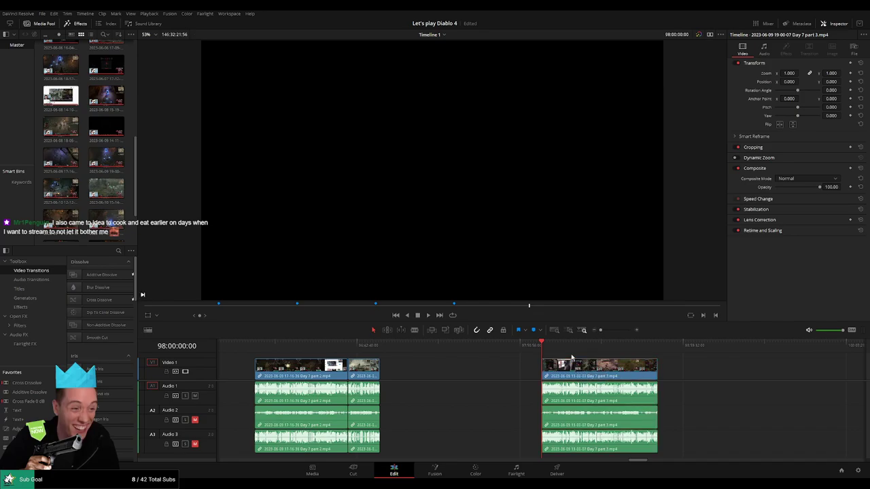
# Play the opening of the episode starting at hour 98 to check its fade-in.
pyautogui.press('space')
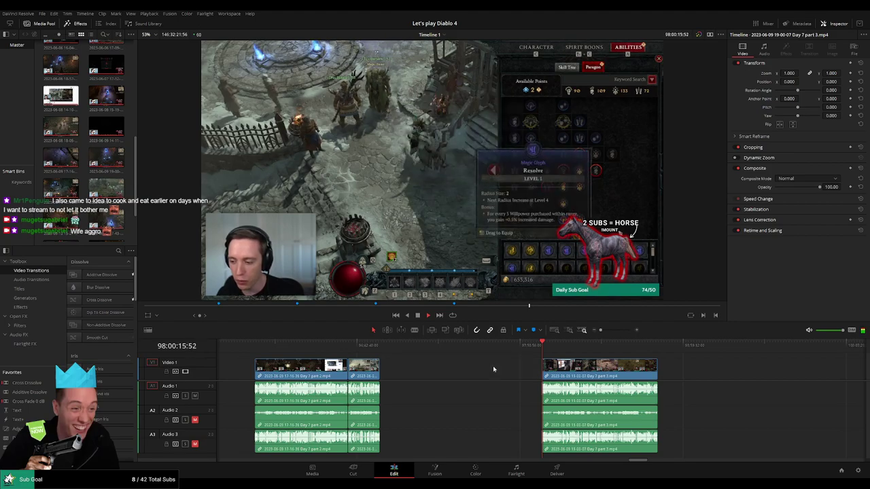
pyautogui.moveTo(516, 367); pyautogui.dragTo(400, 371)
pyautogui.hscroll(5, 400, 371)
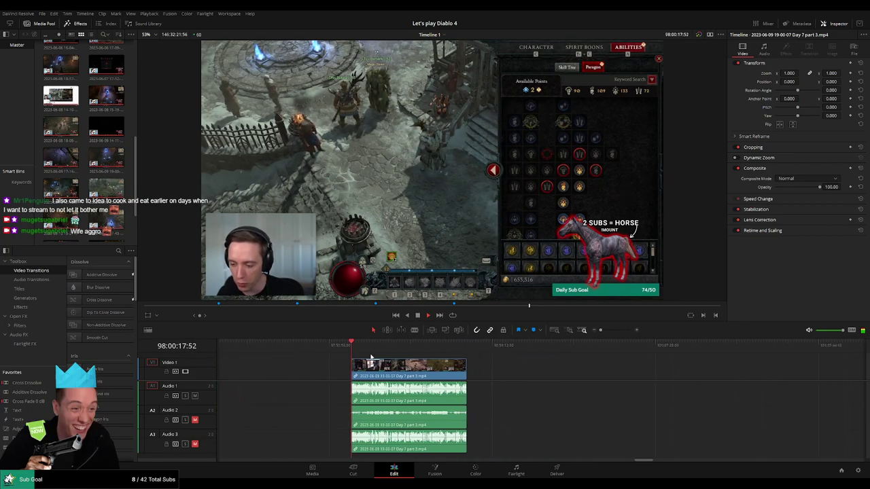
# Move the Day 8 clip with its audio directly against the end of the Day 7 part 3 segment.
pyautogui.click(467, 351)
pyautogui.hscroll(8, 476, 367)
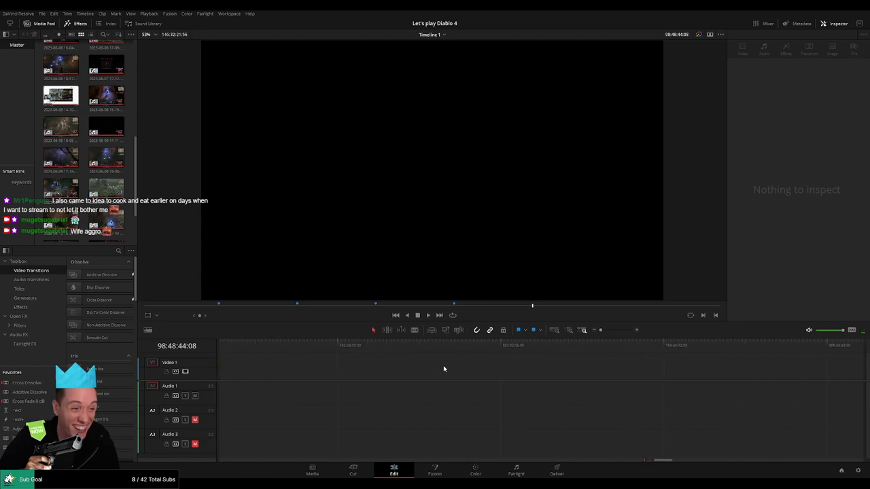
pyautogui.hscroll(20, 666, 368)
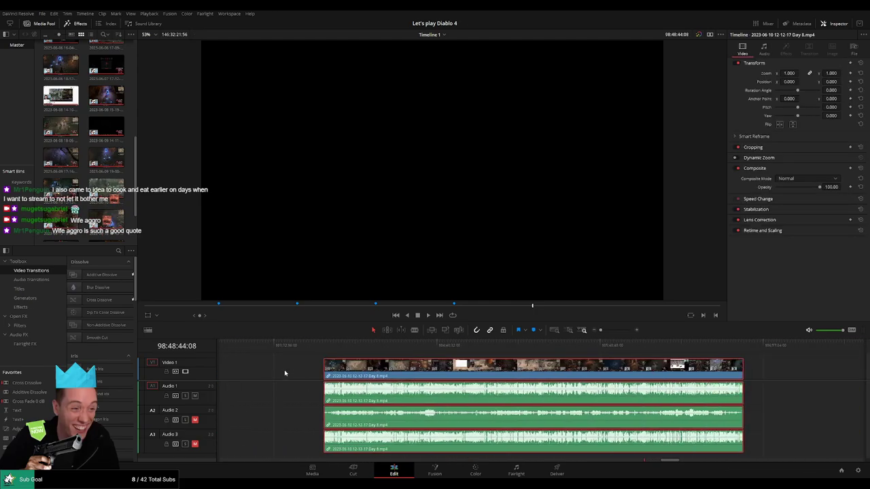
pyautogui.click(267, 369)
pyautogui.hscroll(-10, 263, 367)
pyautogui.moveTo(699, 373); pyautogui.dragTo(373, 375)
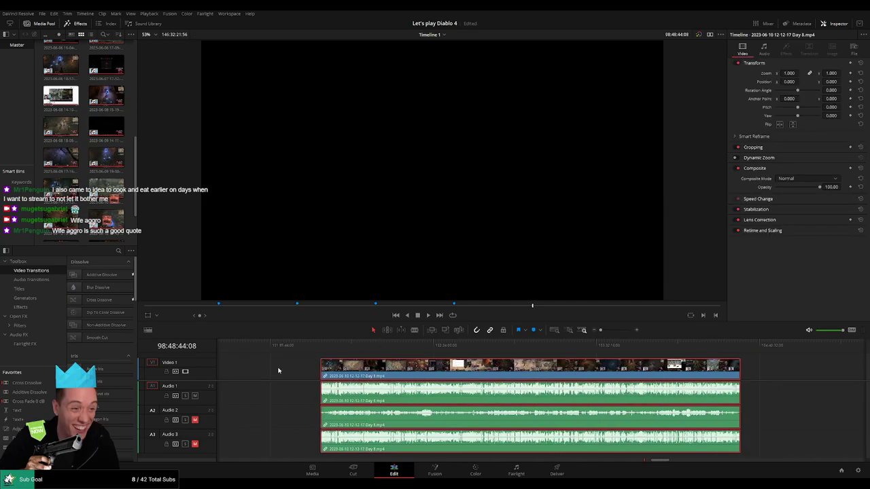
pyautogui.click(278, 370)
pyautogui.hscroll(-10, 604, 379)
pyautogui.moveTo(702, 371); pyautogui.dragTo(300, 371)
pyautogui.hscroll(-4, 445, 368)
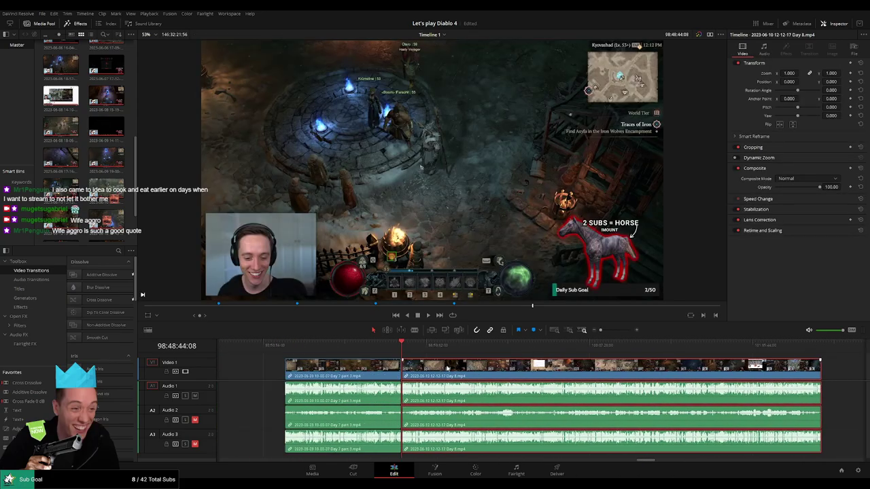
# Replay the start of the hour 98 episode and the last seconds before the join between Day 7 part 3 and Day 8.
pyautogui.hscroll(-1, 447, 368)
pyautogui.click(321, 349)
pyautogui.press('space')
pyautogui.click(349, 358)
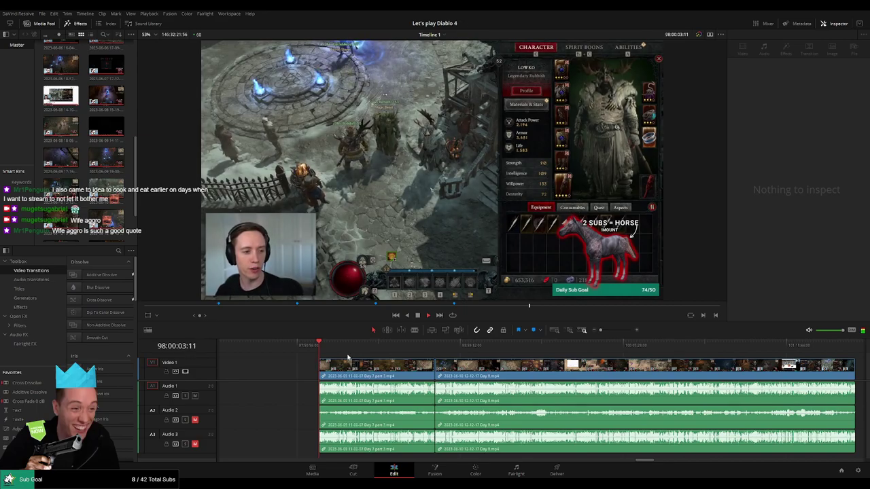
pyautogui.hscroll(1, 338, 357)
pyautogui.moveTo(295, 348); pyautogui.dragTo(619, 332)
pyautogui.press('space')
pyautogui.click(490, 344)
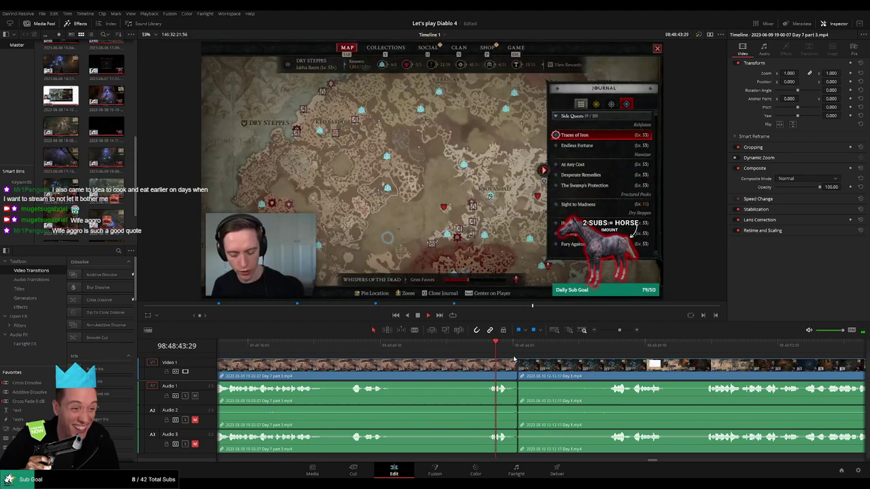
pyautogui.click(346, 345)
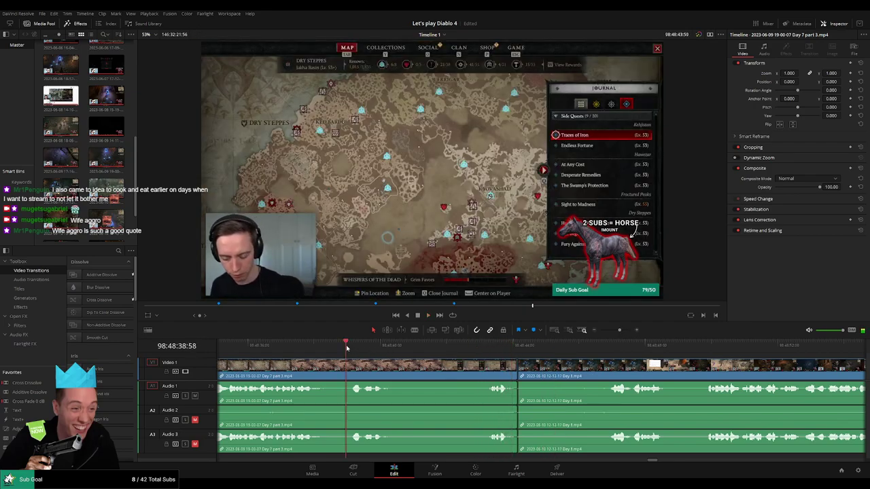
# Add a short transition to the video and all three audio tracks at the join between Day 7 part 3 and Day 8, and play across it.
pyautogui.click(516, 369)
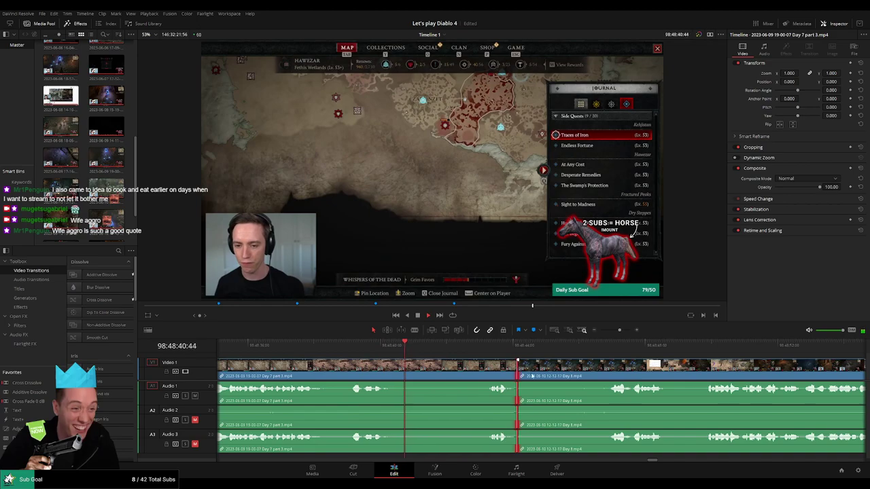
pyautogui.hotkey('ctrl', 't')
pyautogui.click(448, 278)
pyautogui.click(488, 343)
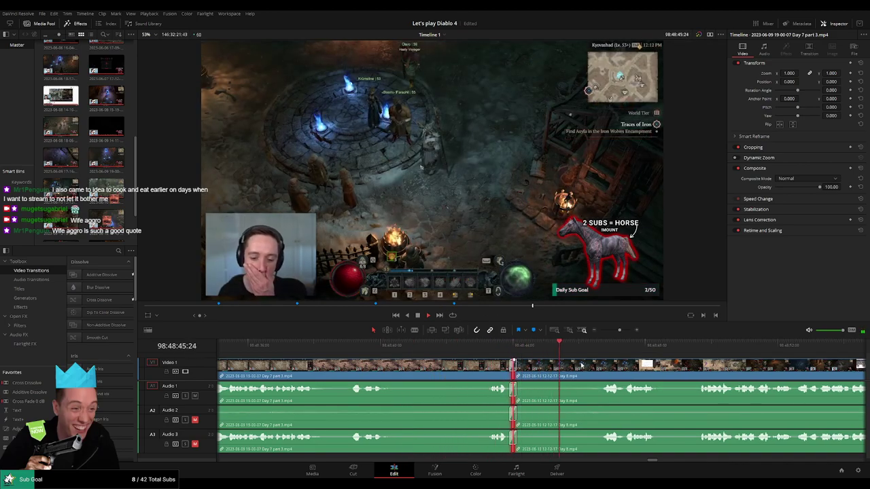
# Scrub through the opening of the Day 8 clip from about 98:48:45 to 98:52:01 to find a place for the episode break.
pyautogui.click(611, 354)
pyautogui.moveTo(619, 331); pyautogui.dragTo(614, 334)
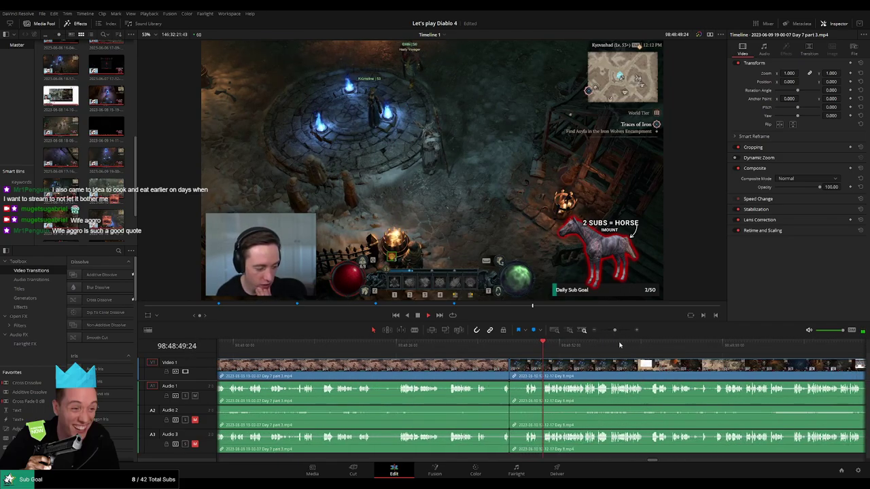
pyautogui.click(651, 346)
pyautogui.hscroll(5, 638, 357)
pyautogui.click(587, 346)
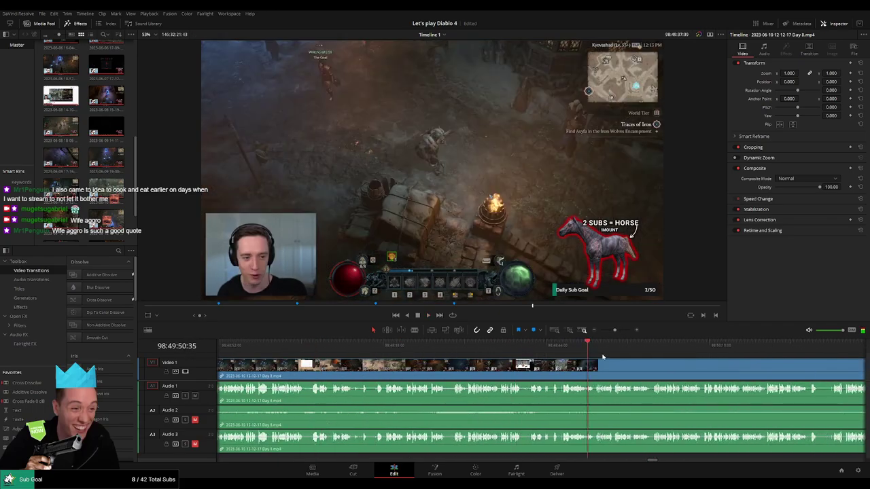
pyautogui.click(624, 347)
pyautogui.hscroll(4, 479, 357)
pyautogui.click(582, 347)
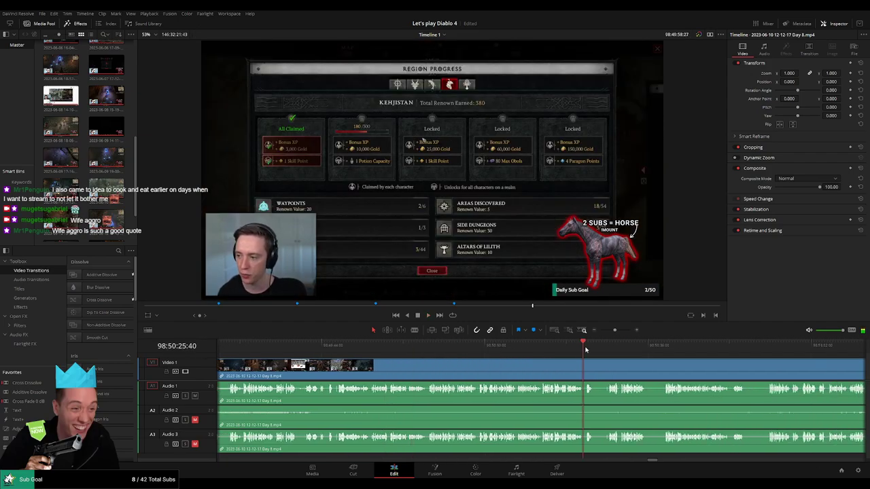
pyautogui.moveTo(586, 349); pyautogui.dragTo(611, 351)
pyautogui.hscroll(4, 564, 362)
pyautogui.moveTo(516, 350); pyautogui.dragTo(590, 355)
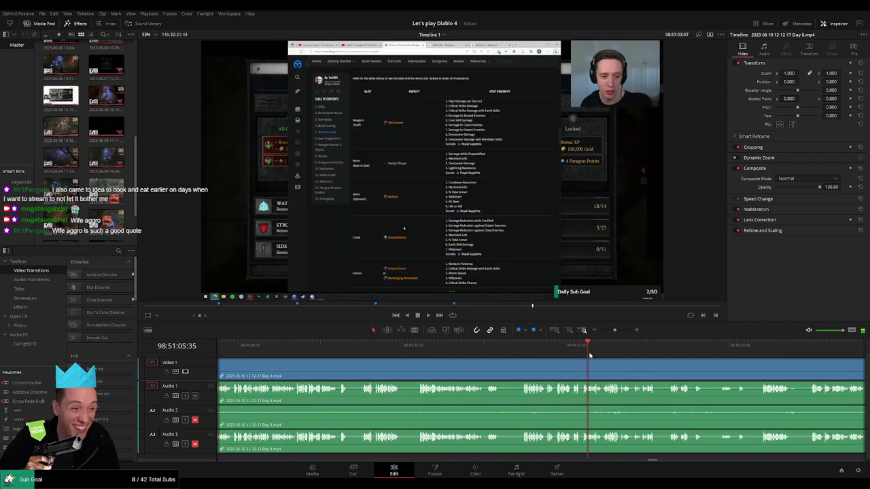
pyautogui.hscroll(5, 412, 360)
pyautogui.click(394, 350)
pyautogui.click(518, 351)
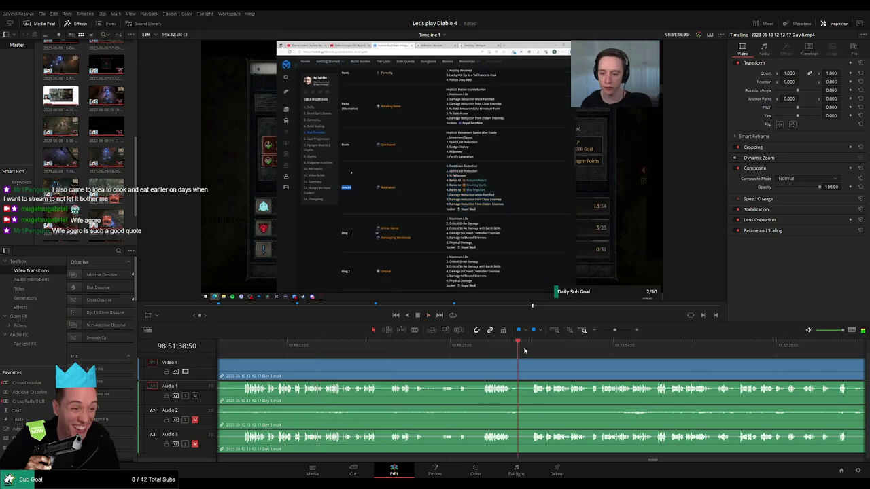
pyautogui.click(540, 347)
pyautogui.click(356, 346)
pyautogui.click(471, 346)
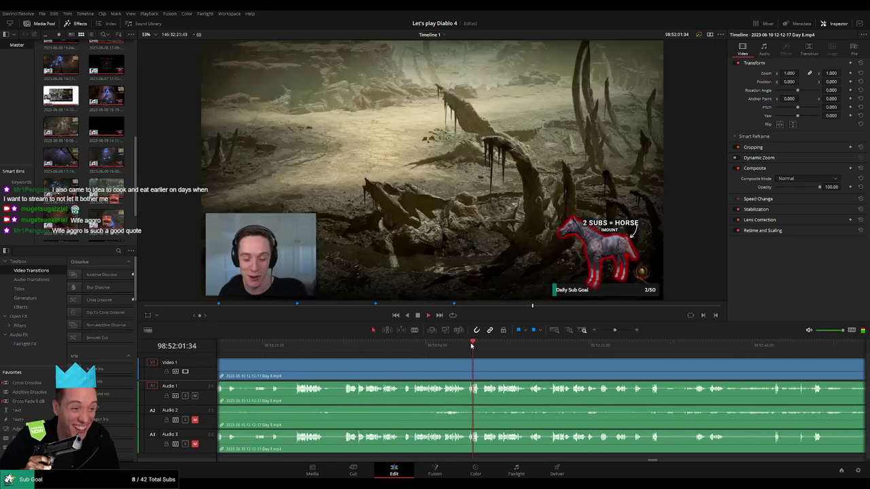
# Split the Day 8 clip across all tracks at 98:52:00:30, in the quiet gap before the loading screen.
pyautogui.moveTo(471, 346)
pyautogui.mouseDown()
pyautogui.moveTo(480, 347)
pyautogui.moveTo(467, 348)
pyautogui.mouseUp()
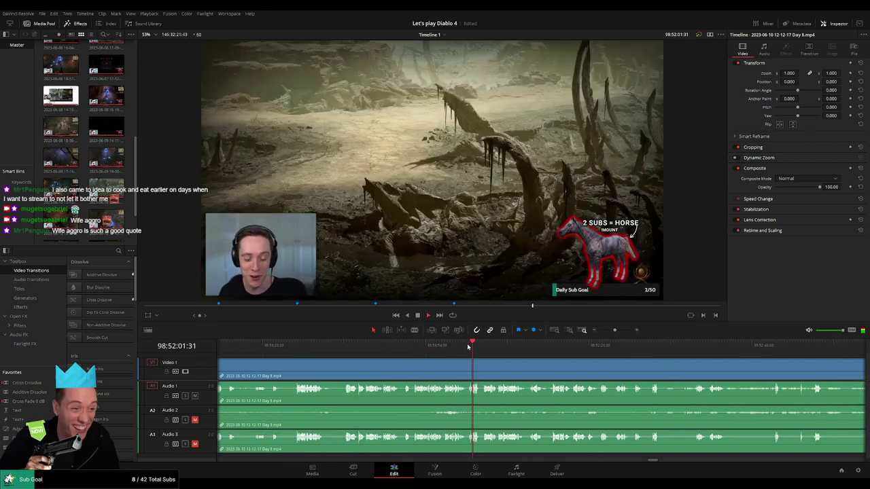
pyautogui.scroll(6, 470, 360)
pyautogui.press('space')
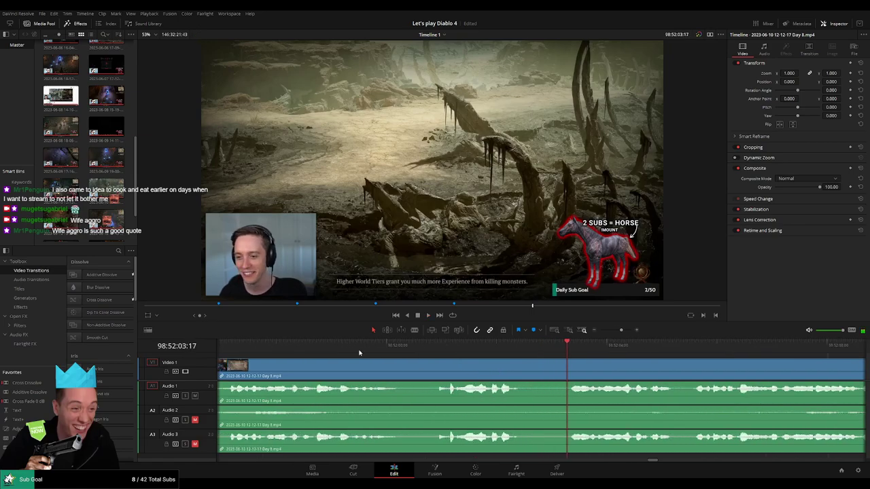
pyautogui.click(360, 353)
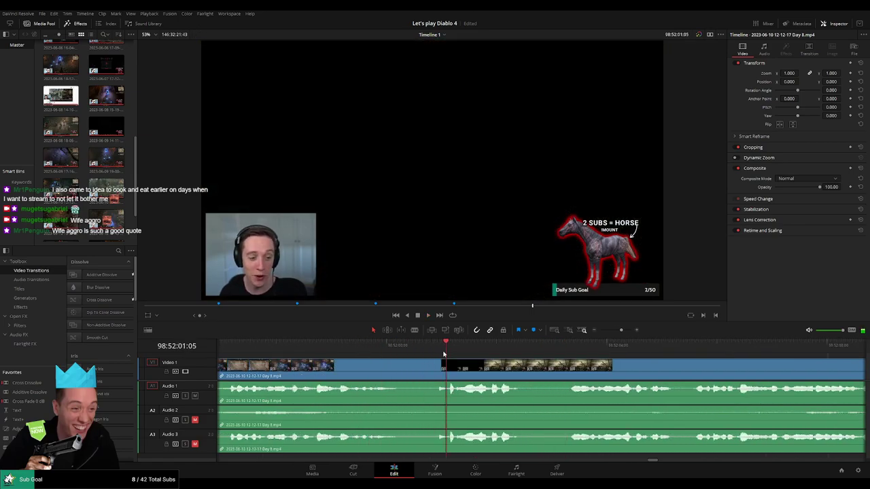
pyautogui.moveTo(443, 354); pyautogui.dragTo(412, 353)
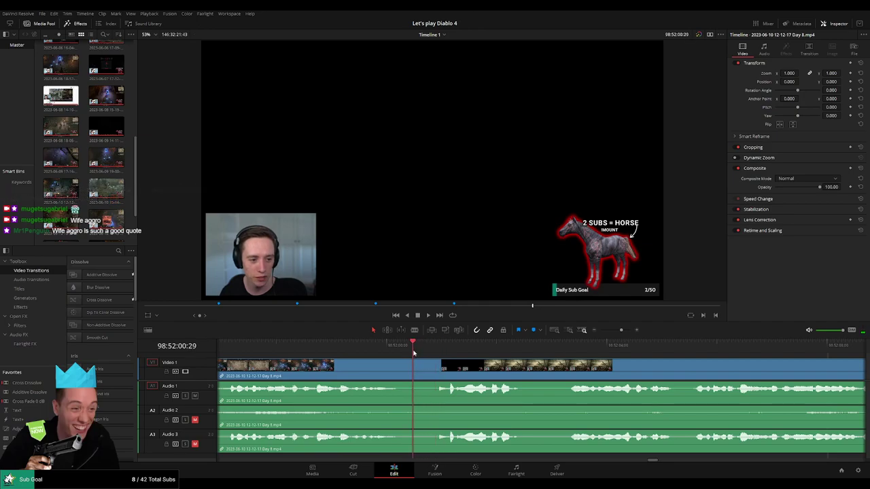
pyautogui.hotkey('ctrl', 'b')
# Fade out the video and all three audio tracks over about one second before the cut at 98:52:00:30.
pyautogui.moveTo(411, 361); pyautogui.dragTo(362, 384)
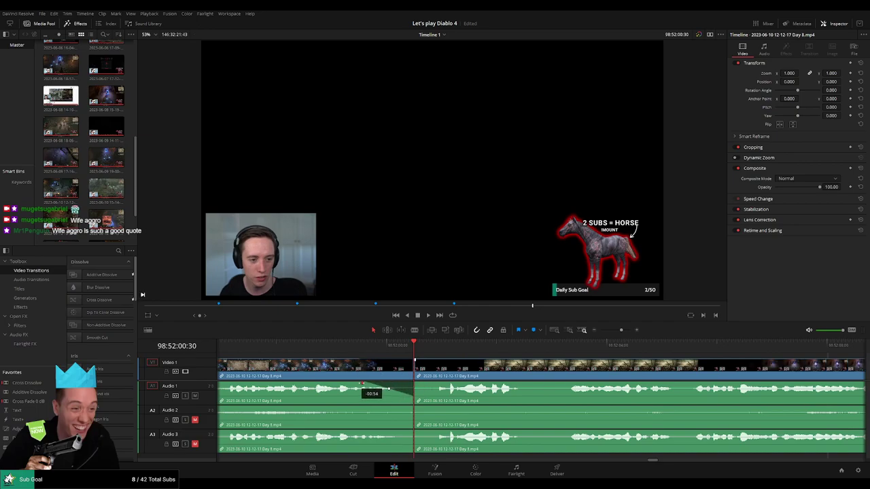
pyautogui.moveTo(411, 408); pyautogui.dragTo(367, 407)
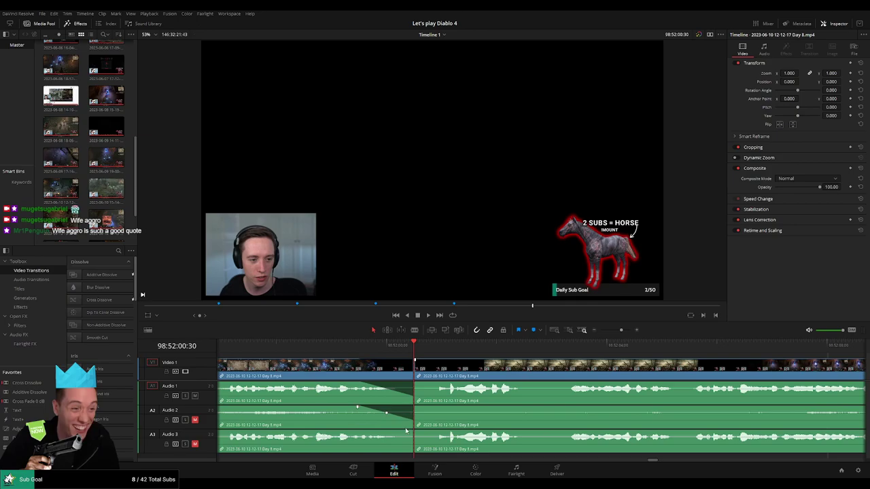
pyautogui.moveTo(412, 432); pyautogui.dragTo(363, 432)
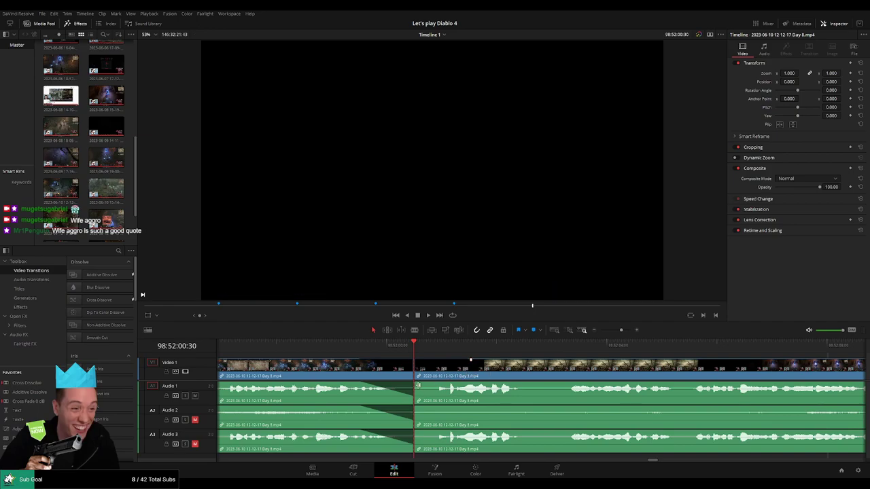
# Fade in the video and all three audio tracks over about one second after the cut at 98:52:00:30.
pyautogui.moveTo(416, 383); pyautogui.dragTo(464, 385)
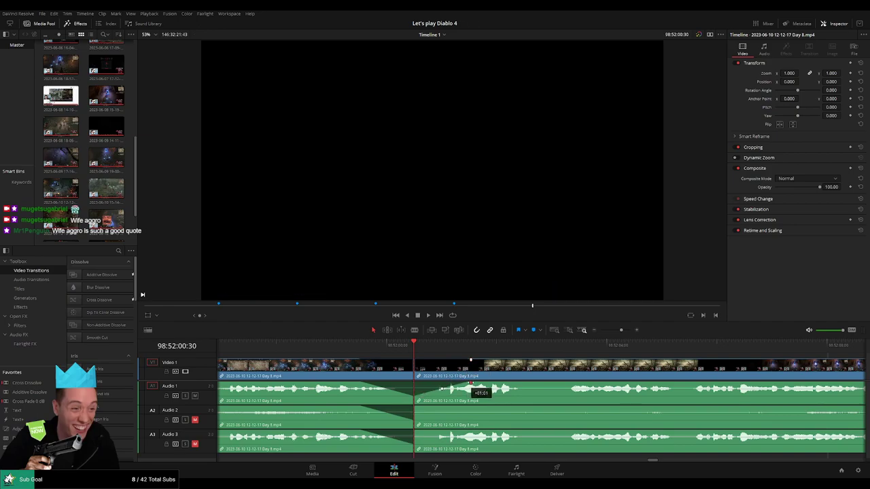
pyautogui.moveTo(430, 407); pyautogui.dragTo(466, 408)
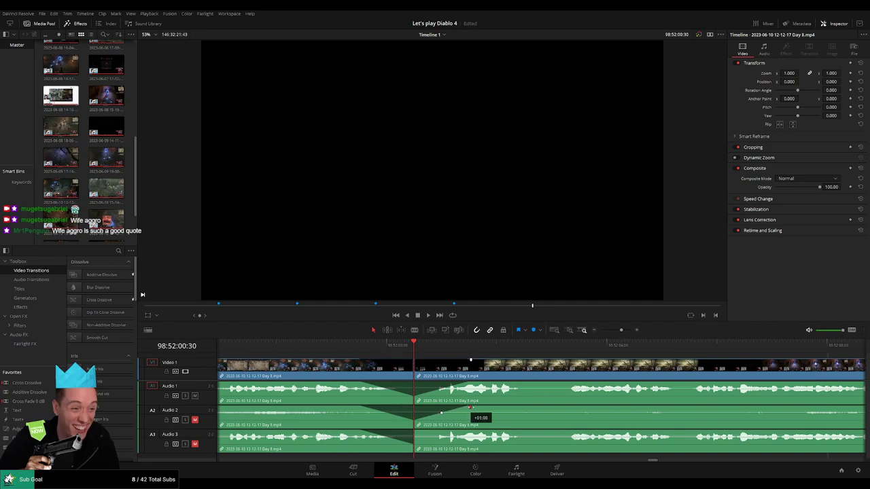
pyautogui.moveTo(417, 432); pyautogui.dragTo(468, 432)
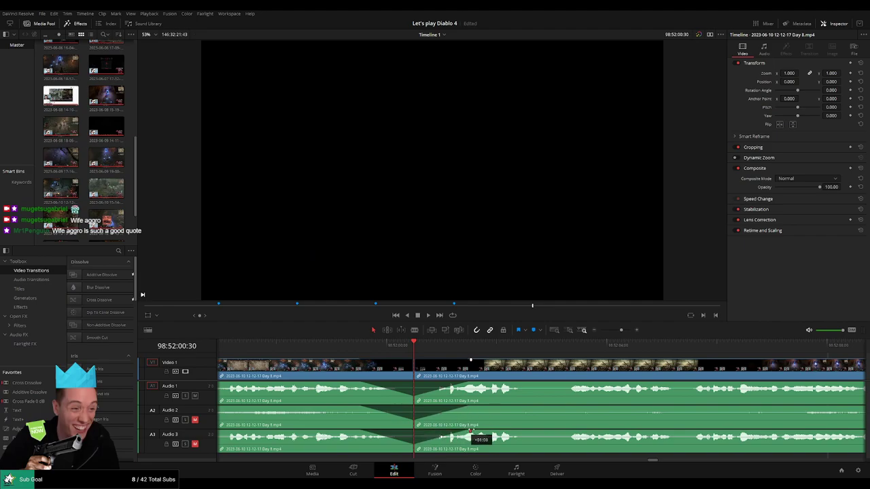
# Move the Day 8 footage after the cut further along the timeline, leaving an empty gap behind the finished episode.
pyautogui.moveTo(617, 332); pyautogui.dragTo(600, 332)
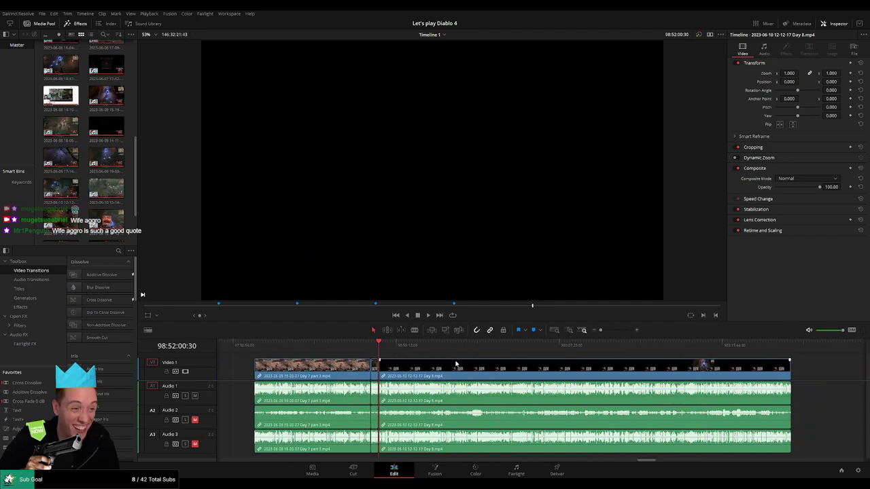
pyautogui.click(255, 348)
pyautogui.moveTo(504, 372); pyautogui.dragTo(689, 378)
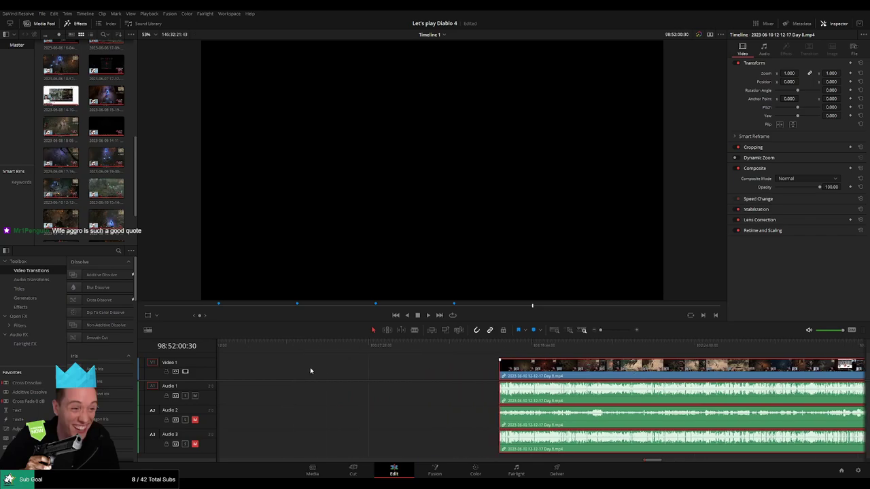
pyautogui.hotkey('shift', 'z')
pyautogui.click(391, 371)
pyautogui.moveTo(357, 352); pyautogui.dragTo(504, 362)
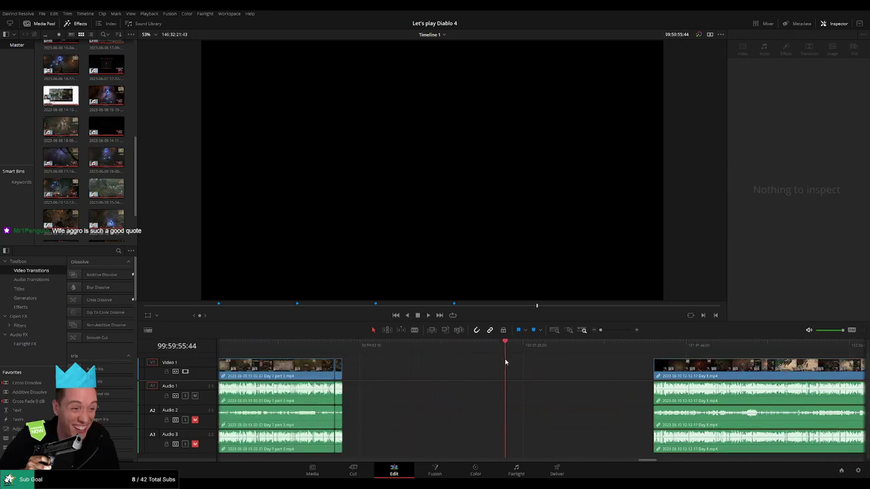
# Add a timeline marker at the end of the finished episode, 98:52:00:30, and name it "50 episodes".
pyautogui.click(345, 352)
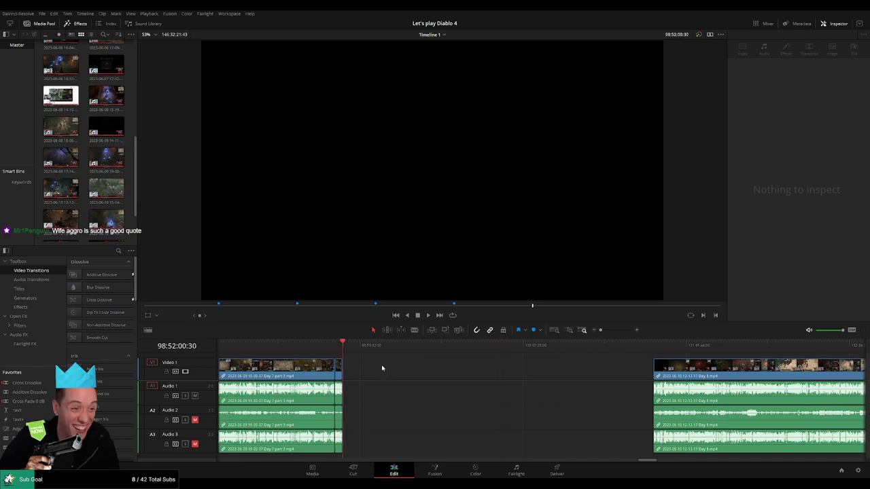
pyautogui.hscroll(-2, 402, 374)
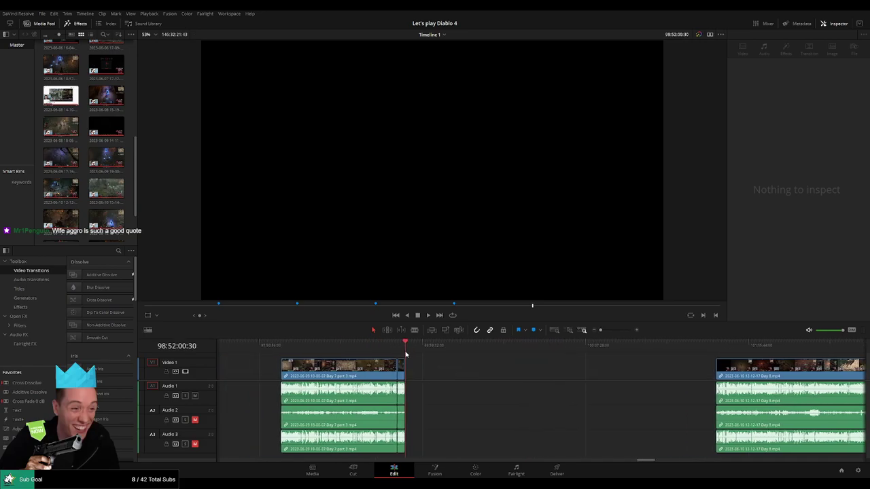
pyautogui.press('m')
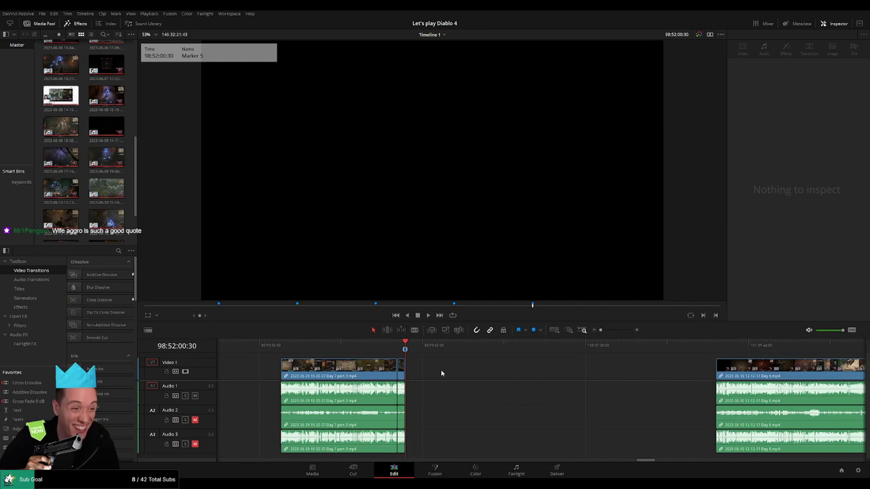
pyautogui.click(471, 371)
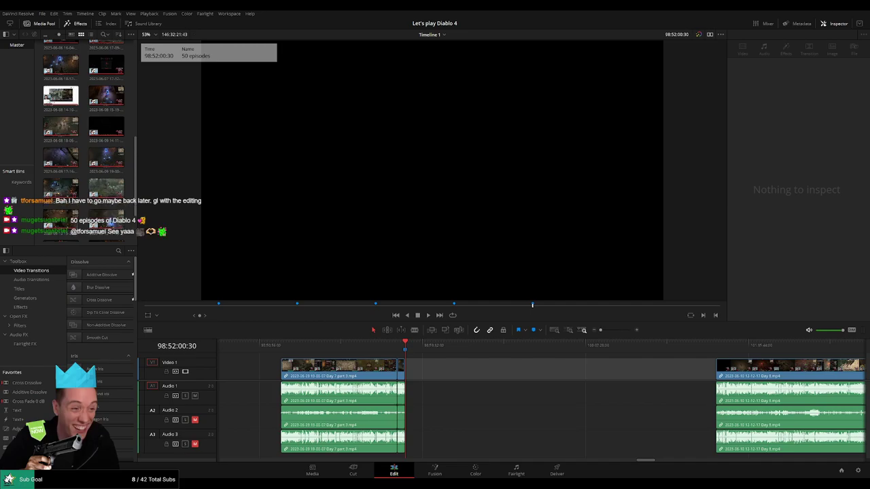
# Place the playhead at 100:00:00:00 and move the remaining Day 8 clip so that it starts there.
pyautogui.hscroll(2, 479, 381)
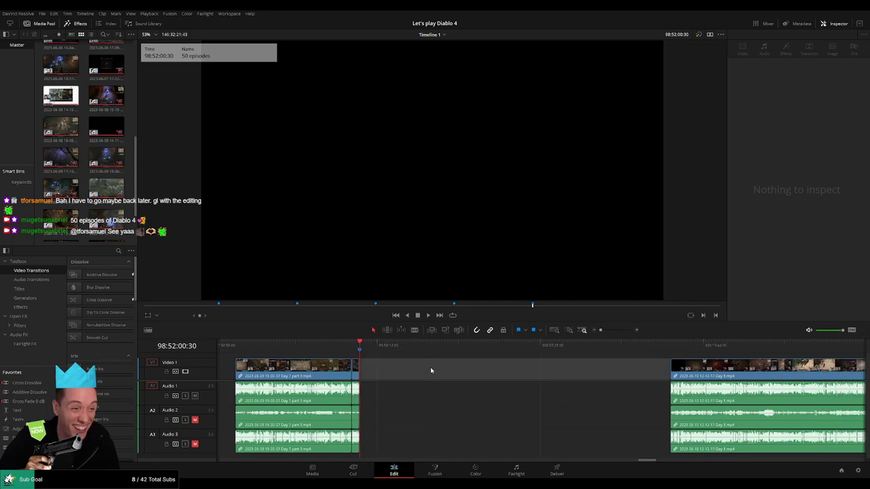
pyautogui.hscroll(1, 430, 366)
pyautogui.moveTo(353, 347); pyautogui.dragTo(504, 360)
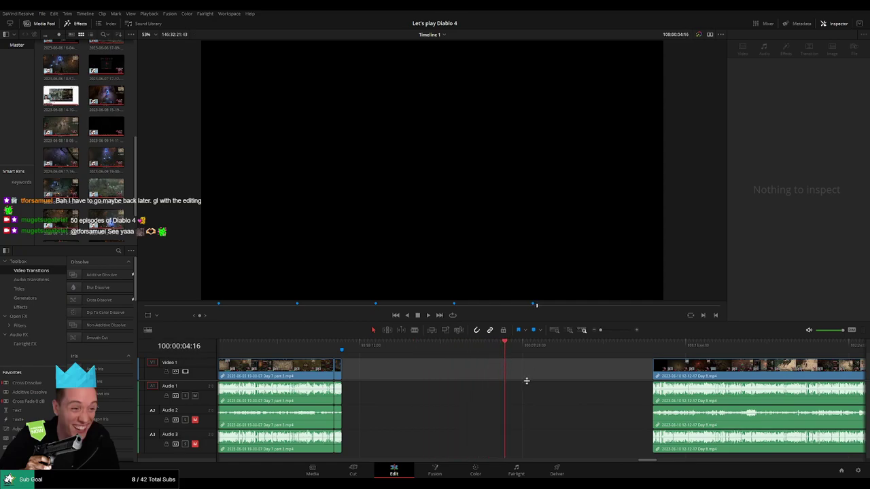
pyautogui.scroll(3, 543, 367)
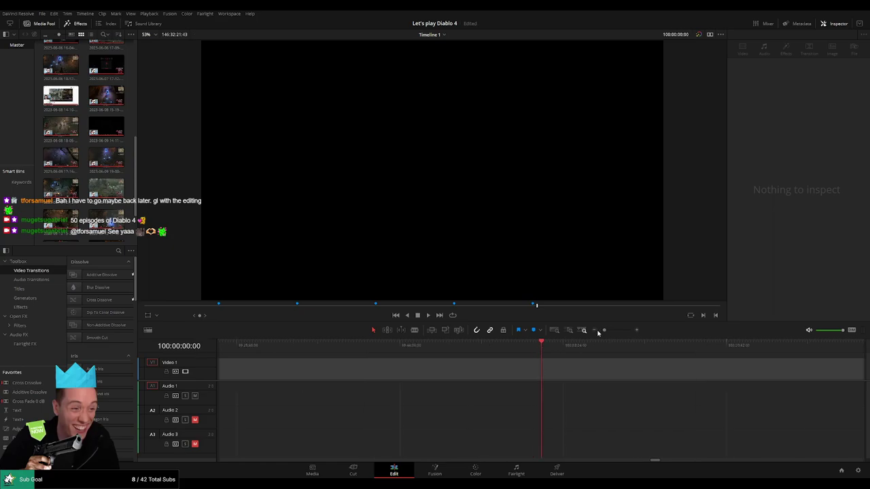
pyautogui.scroll(-5, 548, 369)
pyautogui.moveTo(591, 370); pyautogui.dragTo(442, 370)
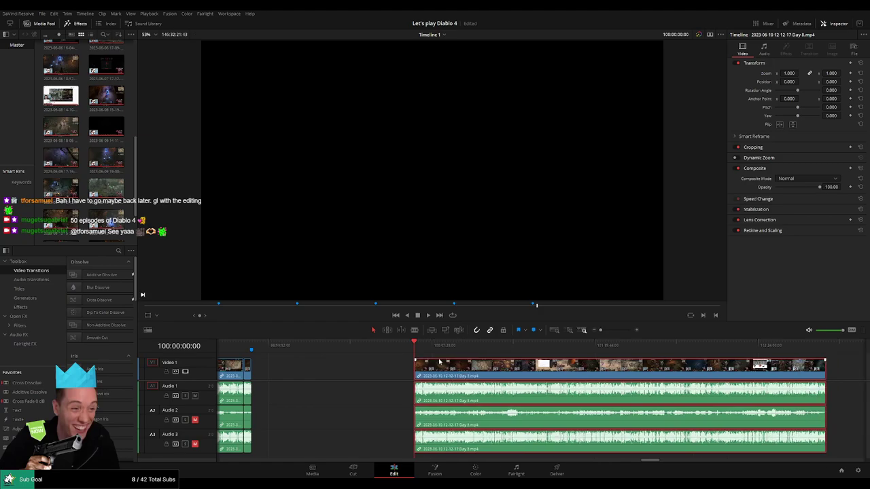
# Play the start of the moved clip, find the next quiet moment around 52 minutes in, and split all tracks at 100:52:01:00.
pyautogui.press('space')
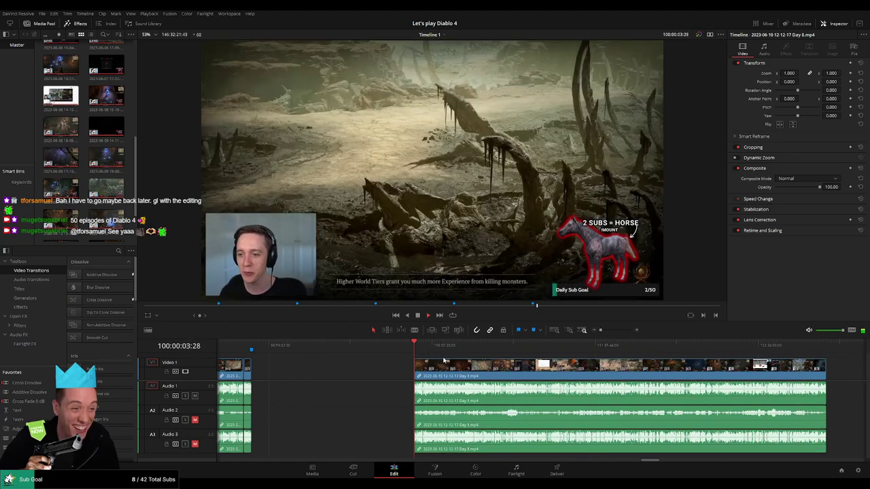
pyautogui.moveTo(439, 360); pyautogui.dragTo(377, 358)
pyautogui.press('space')
pyautogui.scroll(5, 408, 364)
pyautogui.scroll(3, 407, 365)
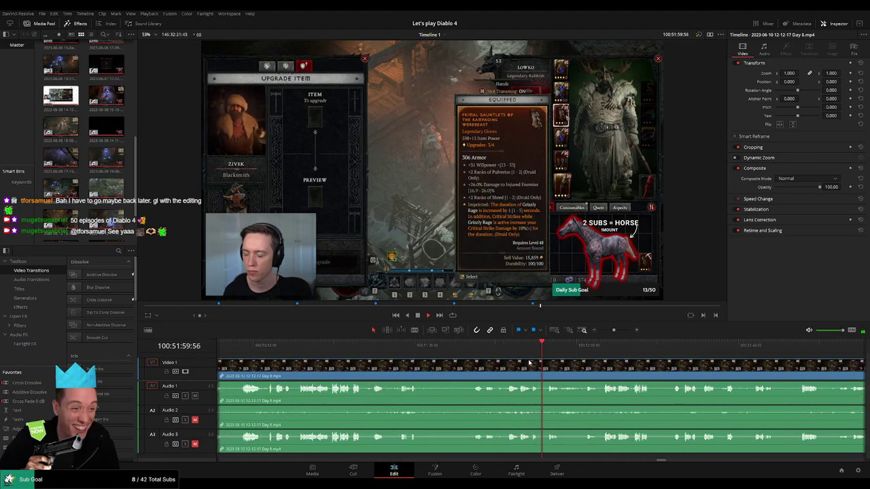
pyautogui.scroll(2, 555, 353)
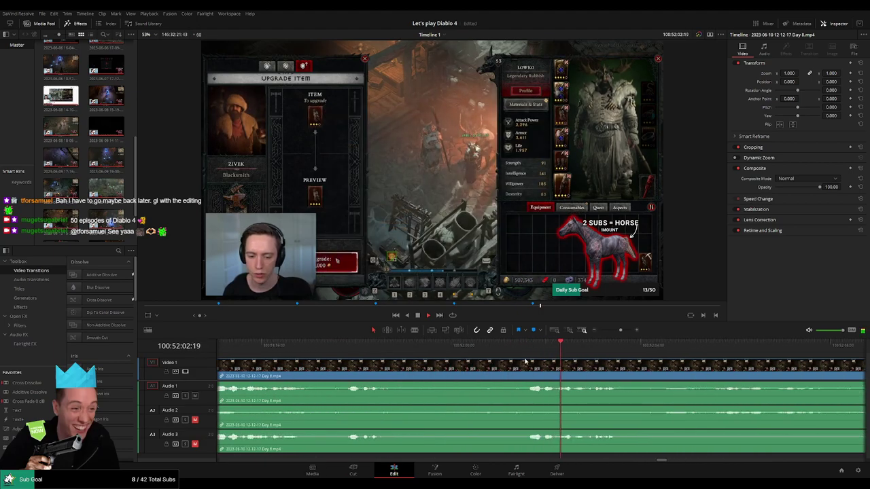
pyautogui.click(526, 350)
pyautogui.moveTo(527, 349)
pyautogui.mouseDown()
pyautogui.moveTo(498, 353)
pyautogui.moveTo(532, 363)
pyautogui.mouseUp()
pyautogui.hotkey('ctrl', 'b')
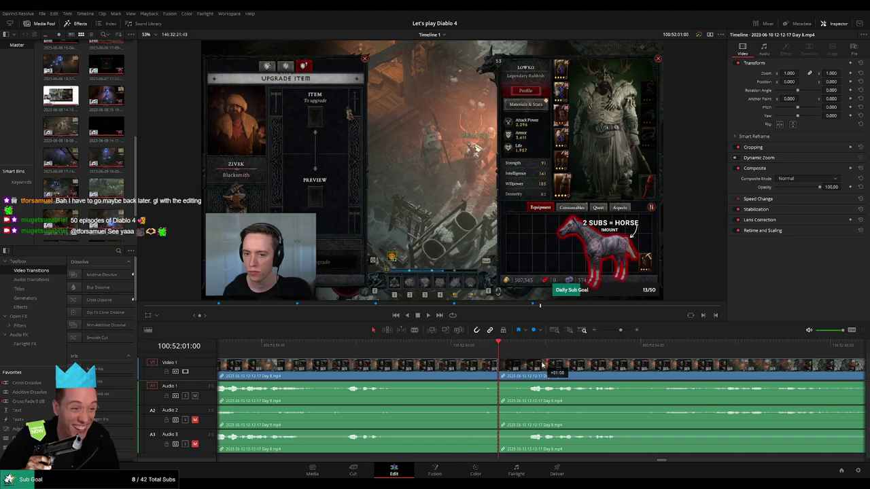
# Fade the video and all three audio tracks out before and in after the cut at 100:52:01:00, about one second each.
pyautogui.moveTo(542, 365); pyautogui.dragTo(457, 362)
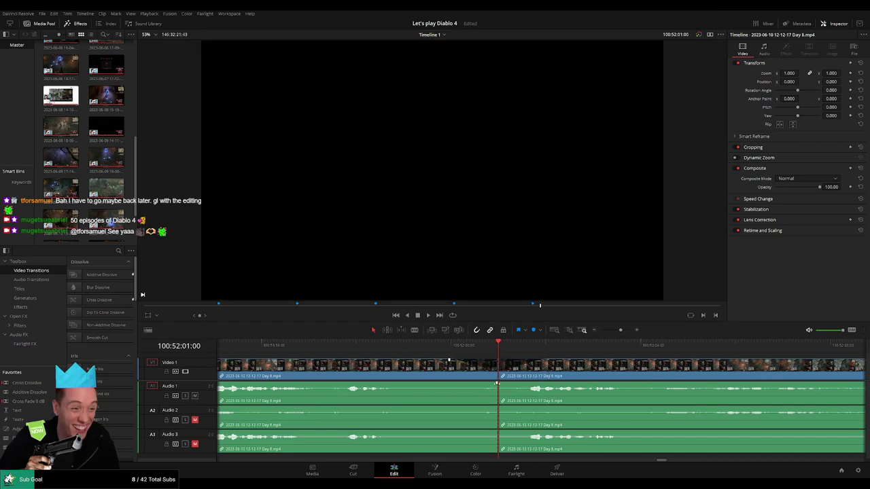
pyautogui.moveTo(497, 384); pyautogui.dragTo(452, 383)
pyautogui.moveTo(505, 388); pyautogui.dragTo(541, 385)
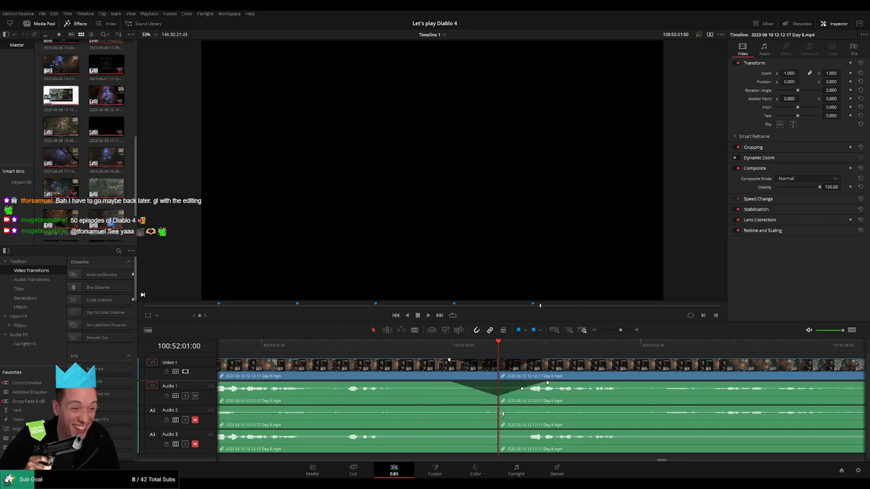
pyautogui.moveTo(497, 408); pyautogui.dragTo(546, 409)
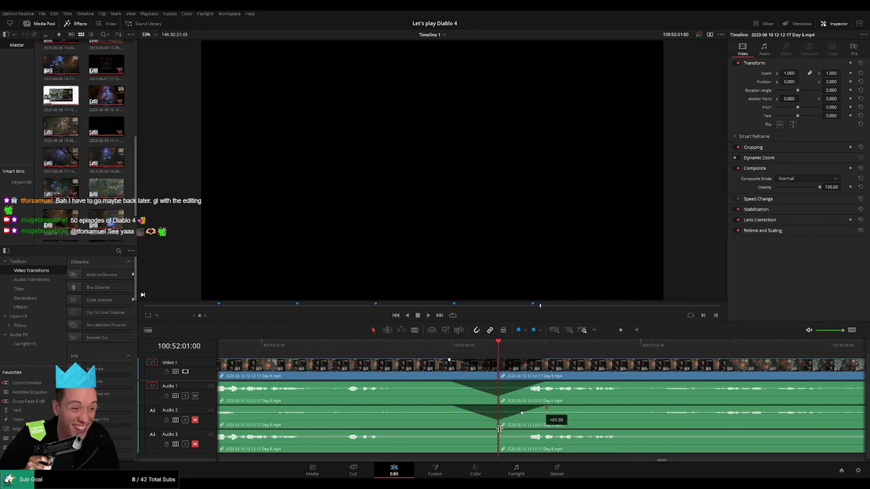
pyautogui.moveTo(495, 432); pyautogui.dragTo(541, 433)
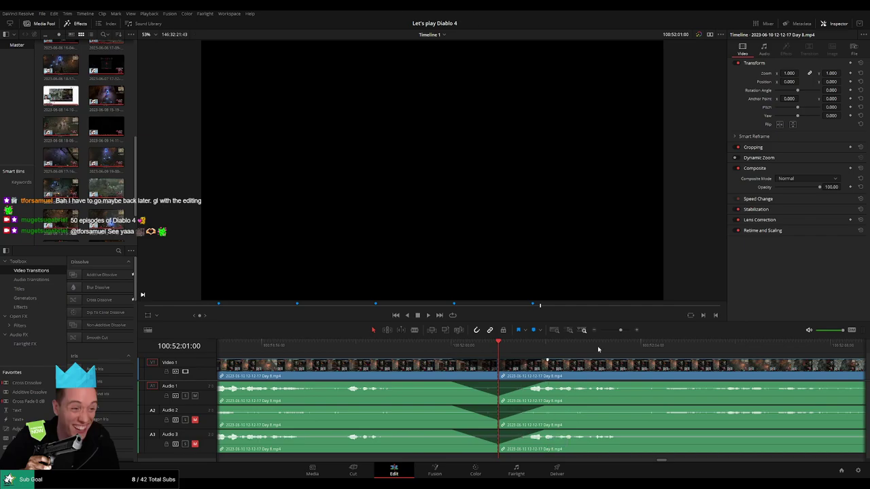
# Move the remaining Day 8 clip further along the timeline, leaving a wide gap after the cut at 100:52:01:00.
pyautogui.moveTo(620, 330); pyautogui.dragTo(590, 333)
pyautogui.hscroll(3, 495, 372)
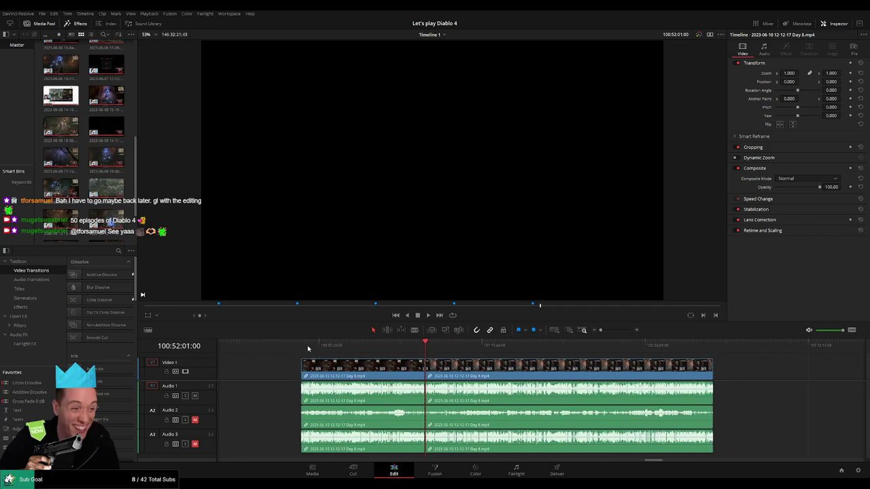
pyautogui.moveTo(566, 372); pyautogui.dragTo(630, 374)
pyautogui.moveTo(456, 371); pyautogui.dragTo(547, 372)
pyautogui.click(386, 369)
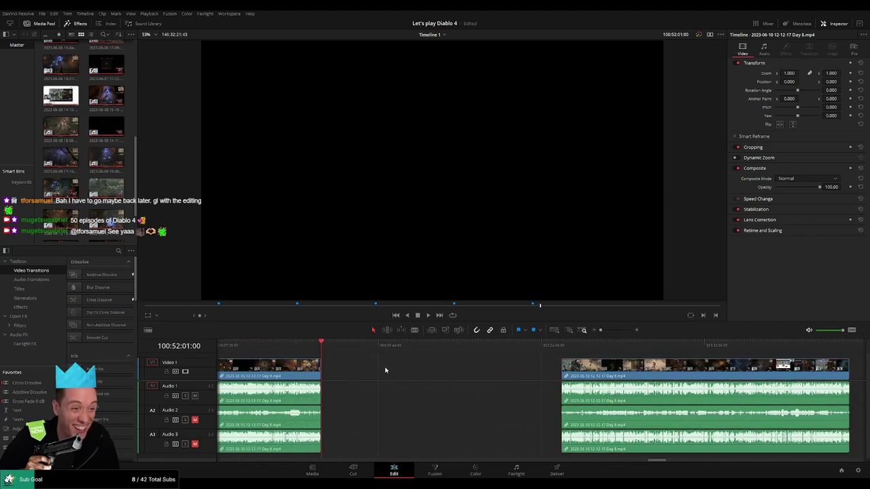
# Place the playhead at 102:00:00:00 and move the remaining Day 8 clip so that it starts there.
pyautogui.moveTo(338, 347); pyautogui.dragTo(488, 365)
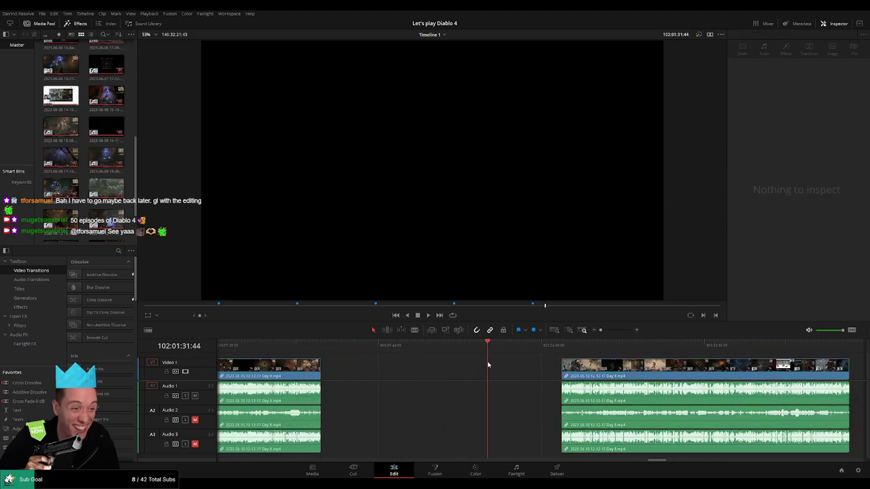
pyautogui.scroll(5, 530, 370)
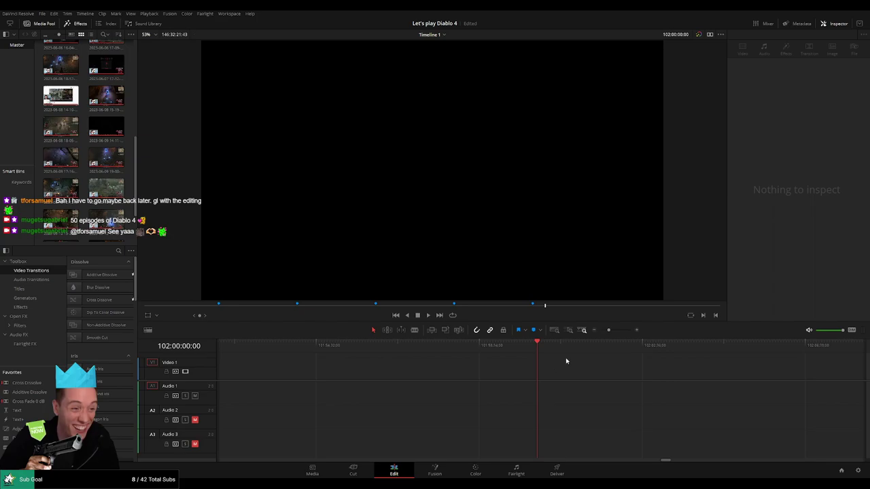
pyautogui.moveTo(608, 330); pyautogui.dragTo(601, 331)
pyautogui.hscroll(4, 520, 371)
pyautogui.moveTo(531, 372); pyautogui.dragTo(456, 373)
# Play the start of the moved clip, find a quiet passage around 52 minutes in, and place the playhead at about 102:52:36:33.
pyautogui.press('space')
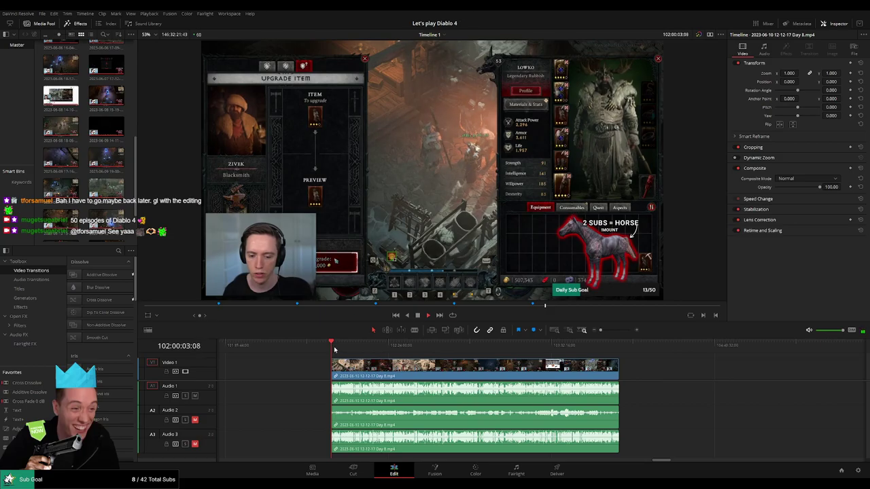
pyautogui.moveTo(334, 349); pyautogui.dragTo(457, 356)
pyautogui.press('space')
pyautogui.scroll(5, 520, 367)
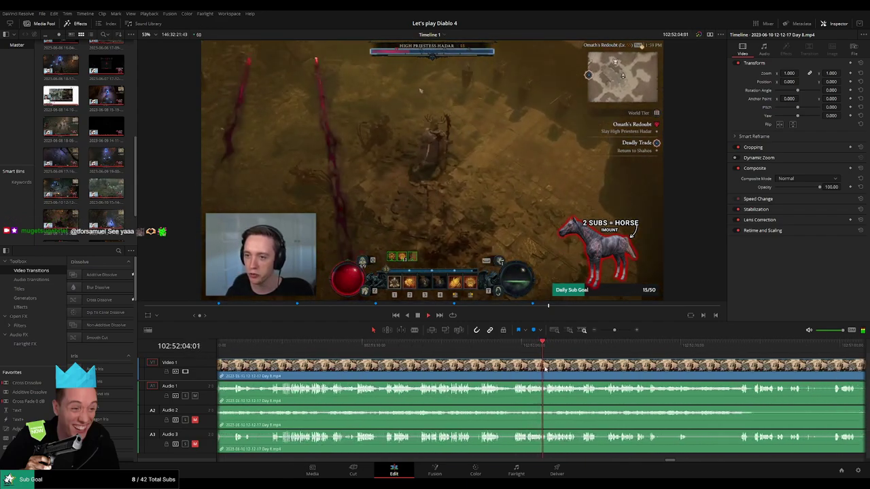
pyautogui.click(450, 348)
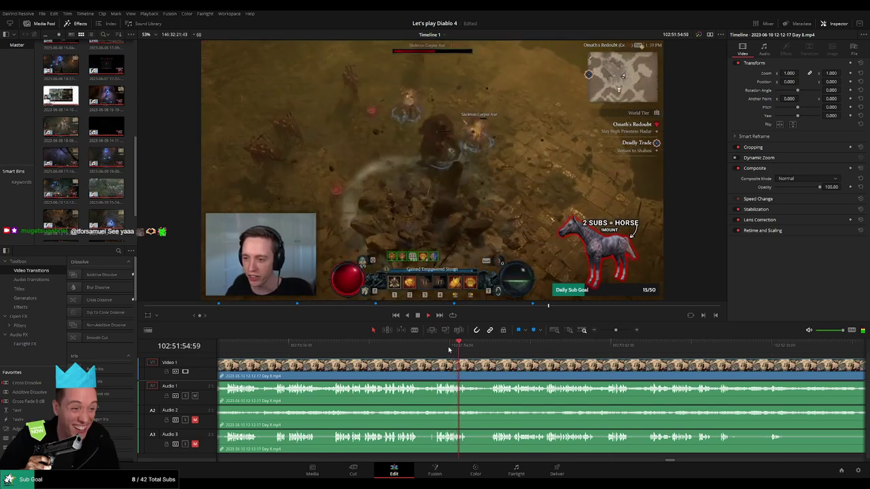
pyautogui.click(496, 348)
pyautogui.click(604, 348)
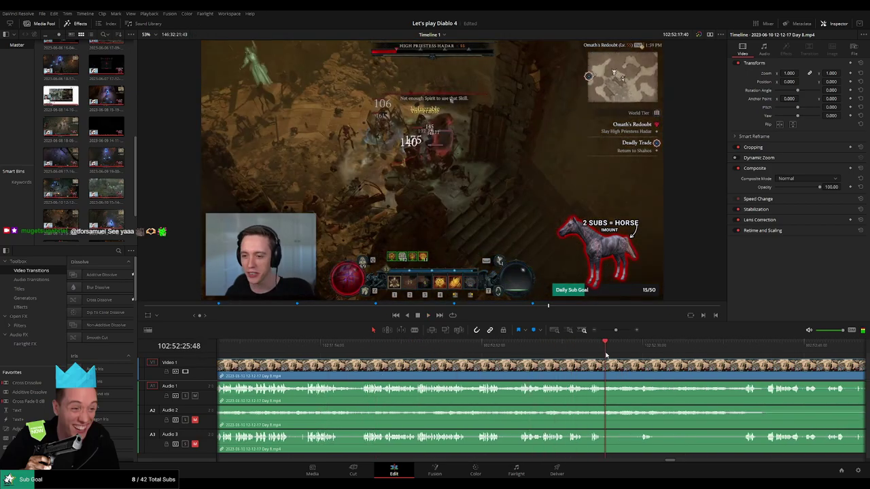
pyautogui.click(580, 351)
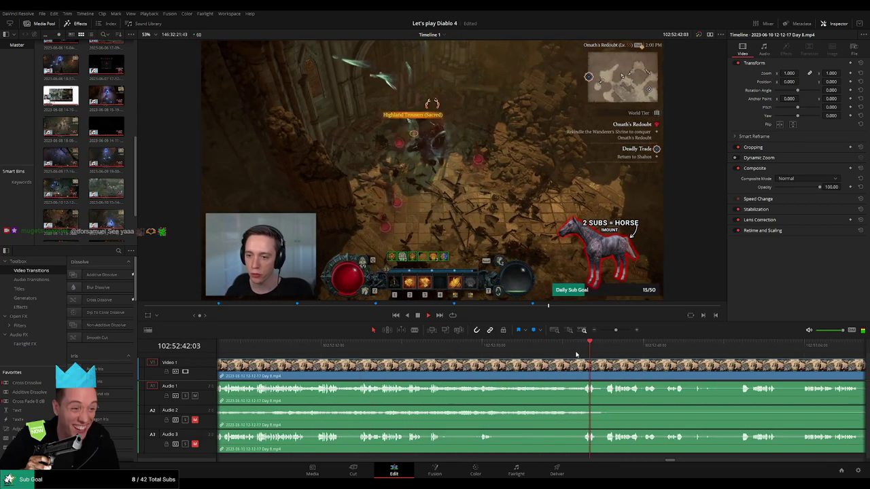
pyautogui.click(510, 351)
pyautogui.scroll(-3, 510, 347)
pyautogui.click(616, 330)
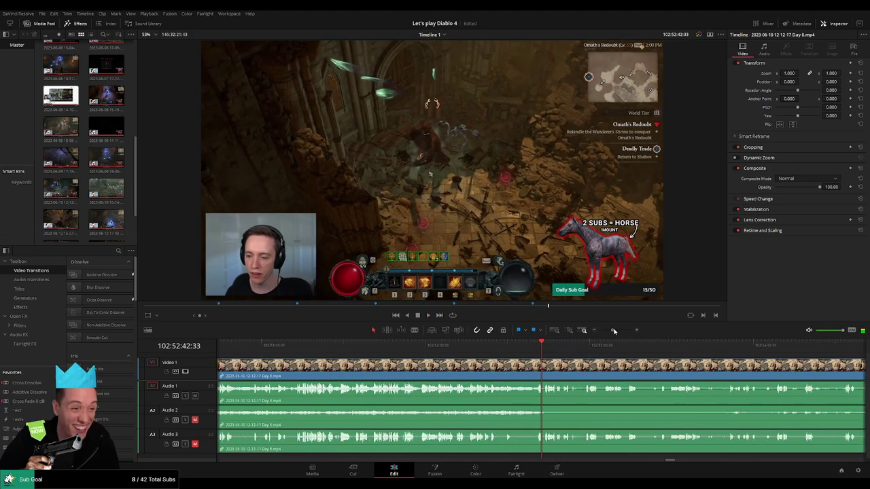
pyautogui.click(511, 349)
pyautogui.scroll(3, 511, 348)
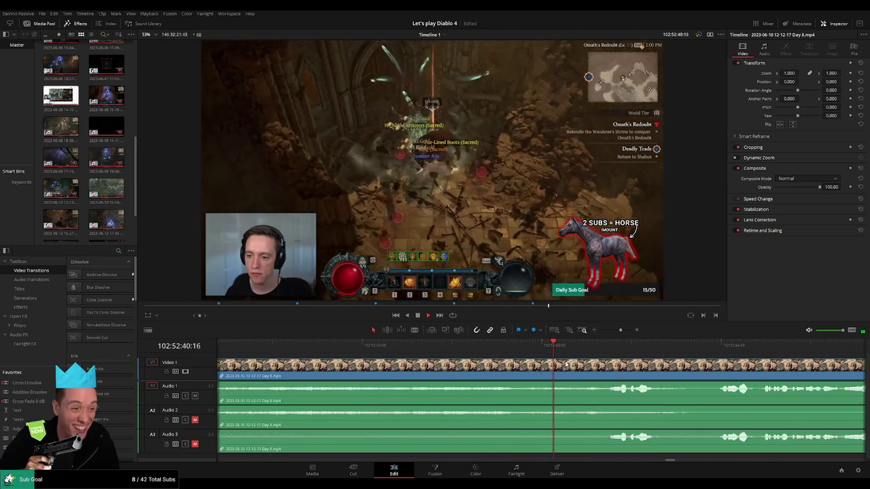
pyautogui.click(365, 348)
pyautogui.hscroll(-3, 377, 368)
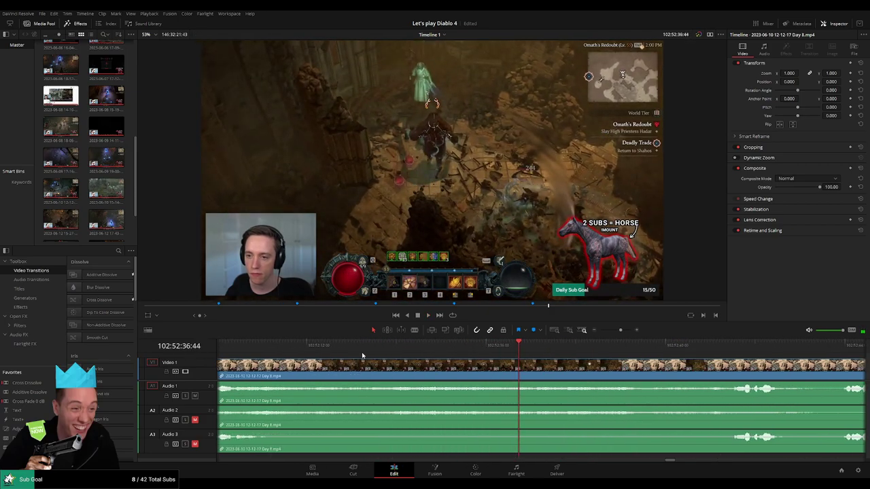
pyautogui.click(365, 351)
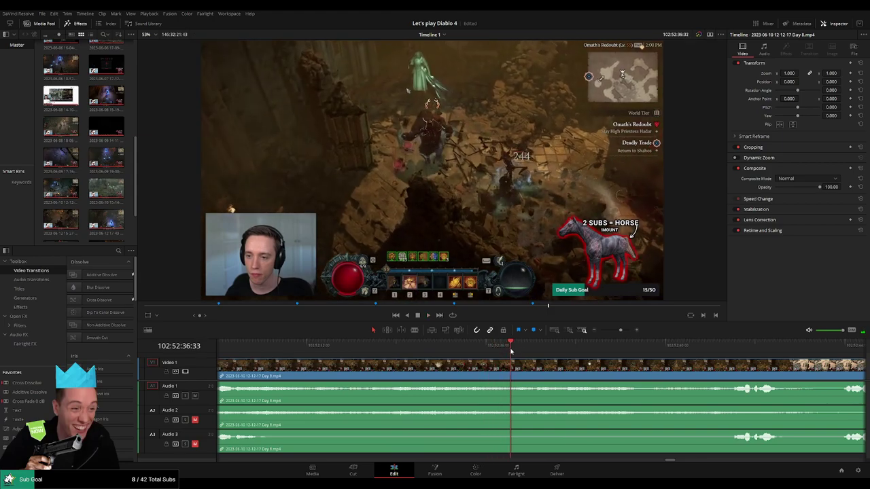
# Split all tracks at 102:52:36:30 and fade the video and three audio tracks out before and in after the cut, about one second each.
pyautogui.moveTo(537, 351); pyautogui.dragTo(469, 362)
pyautogui.click(511, 371)
pyautogui.press('a')
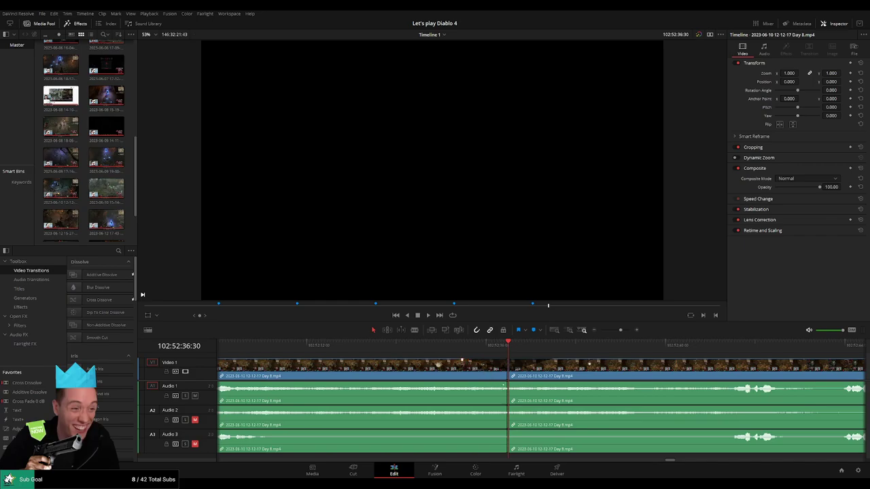
pyautogui.moveTo(505, 384); pyautogui.dragTo(450, 384)
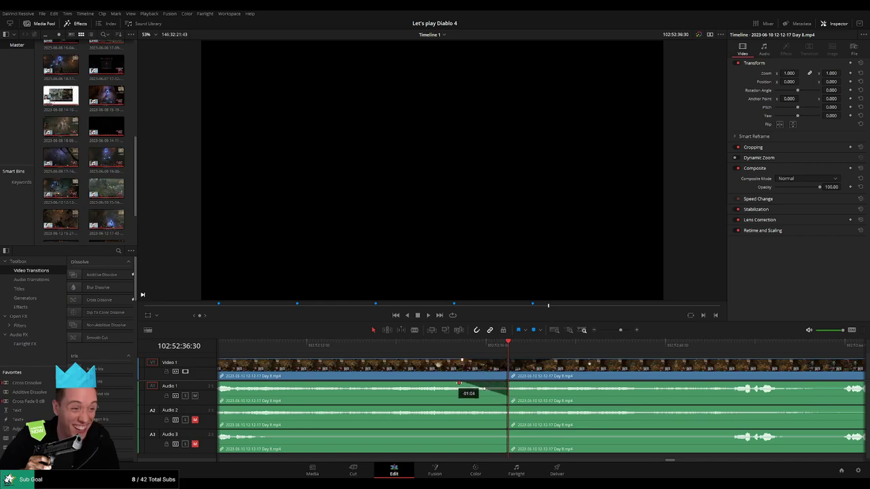
pyautogui.moveTo(529, 384); pyautogui.dragTo(557, 384)
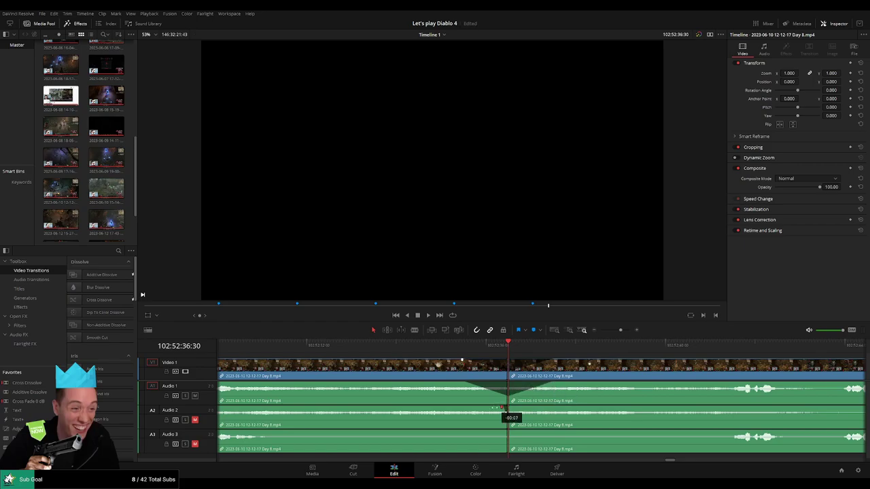
pyautogui.moveTo(500, 406); pyautogui.dragTo(559, 407)
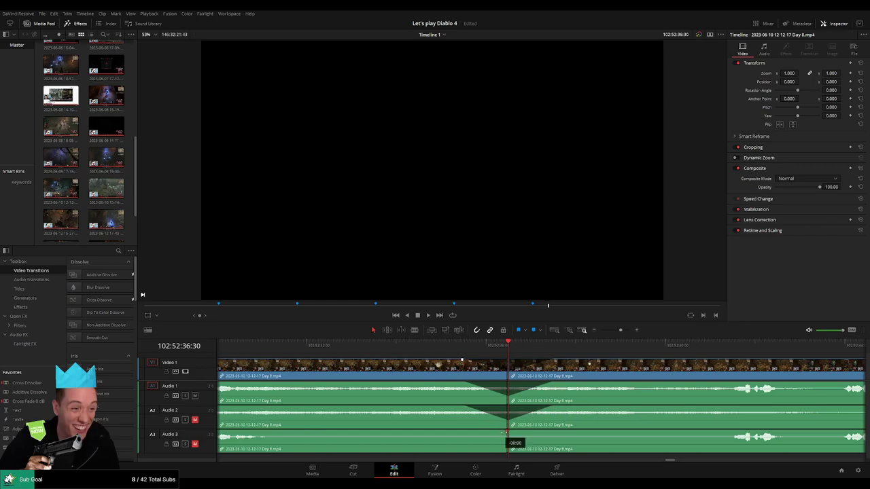
pyautogui.moveTo(506, 432); pyautogui.dragTo(547, 432)
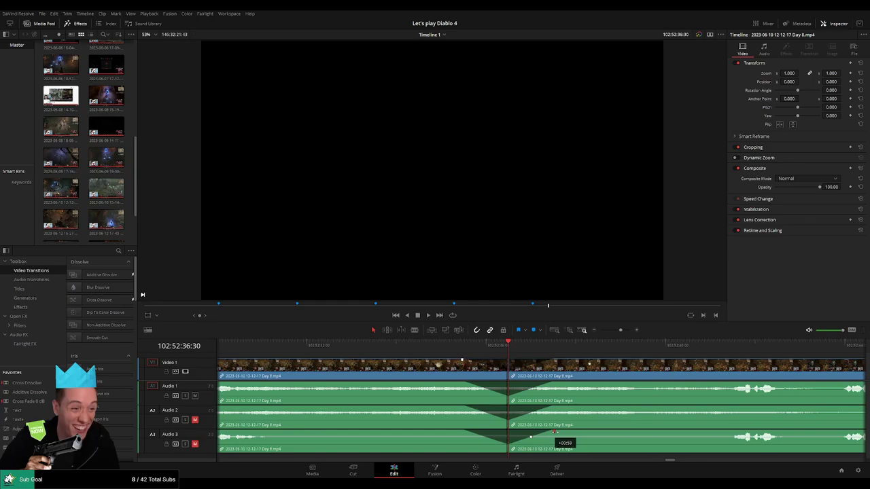
# Move the Day 8 clip after the 102:52:36:30 cut so that it starts at 104:00:00:00.
pyautogui.moveTo(619, 331); pyautogui.dragTo(600, 331)
pyautogui.moveTo(640, 369); pyautogui.dragTo(554, 369)
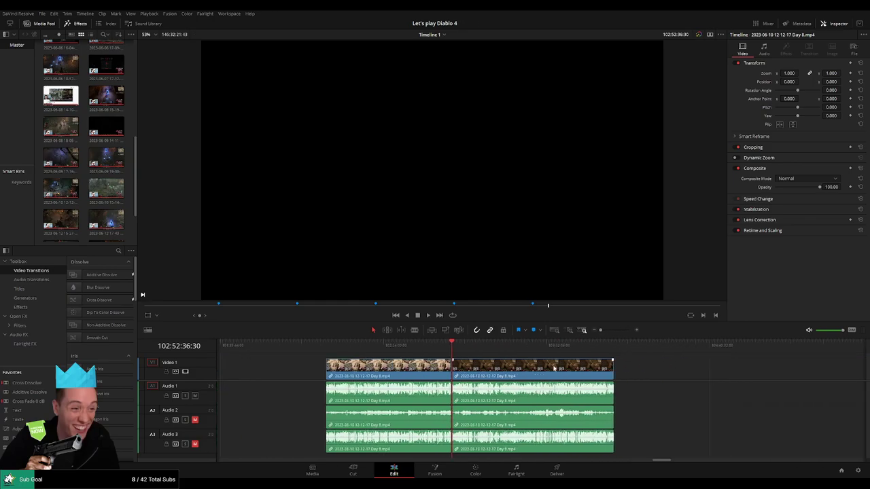
pyautogui.click(452, 347)
pyautogui.moveTo(574, 375); pyautogui.dragTo(676, 374)
pyautogui.moveTo(327, 372); pyautogui.dragTo(505, 360)
pyautogui.click(465, 370)
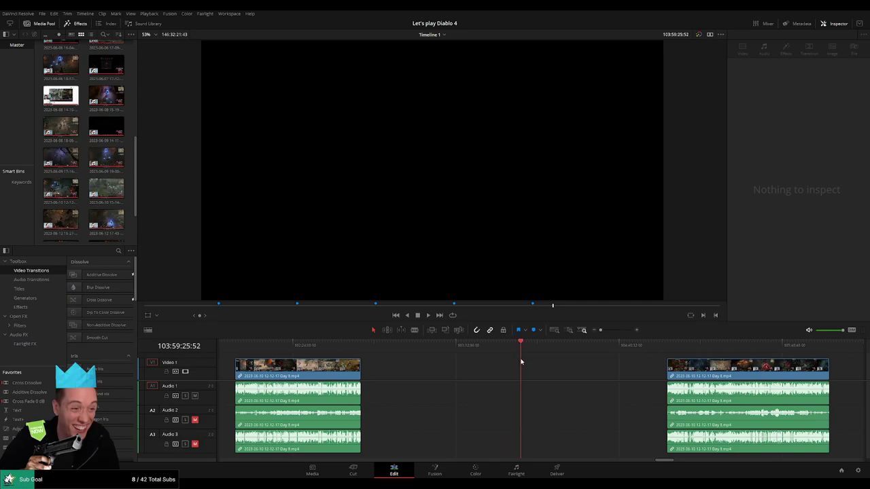
pyautogui.click(723, 368)
pyautogui.moveTo(723, 368); pyautogui.dragTo(402, 351)
# Play the start of the moved clip and place the playhead at a quiet moment around 52 minutes in, at 104:52:15:30.
pyautogui.press('space')
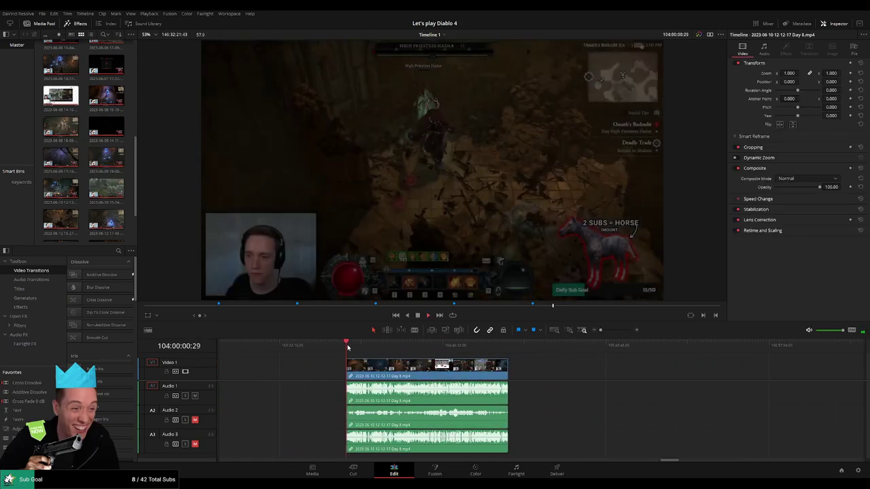
pyautogui.moveTo(347, 347); pyautogui.dragTo(471, 360)
pyautogui.scroll(8, 471, 360)
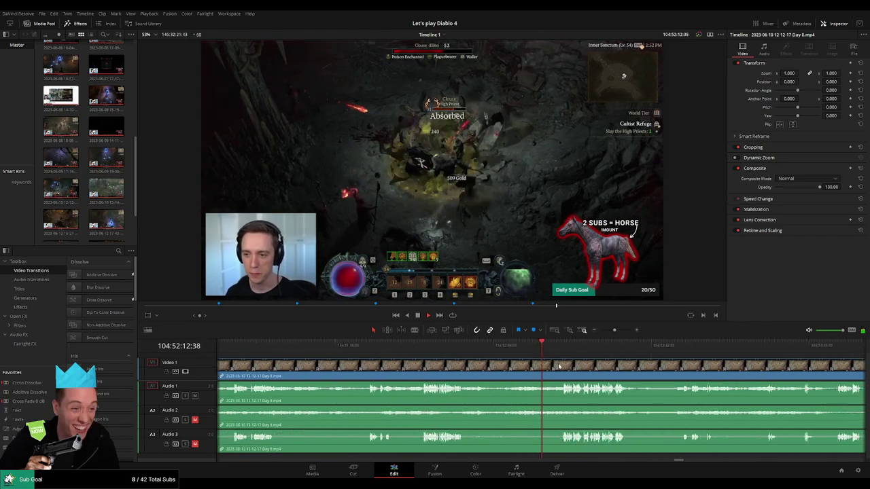
pyautogui.click(406, 350)
pyautogui.moveTo(406, 351); pyautogui.dragTo(571, 350)
pyautogui.scroll(2, 528, 364)
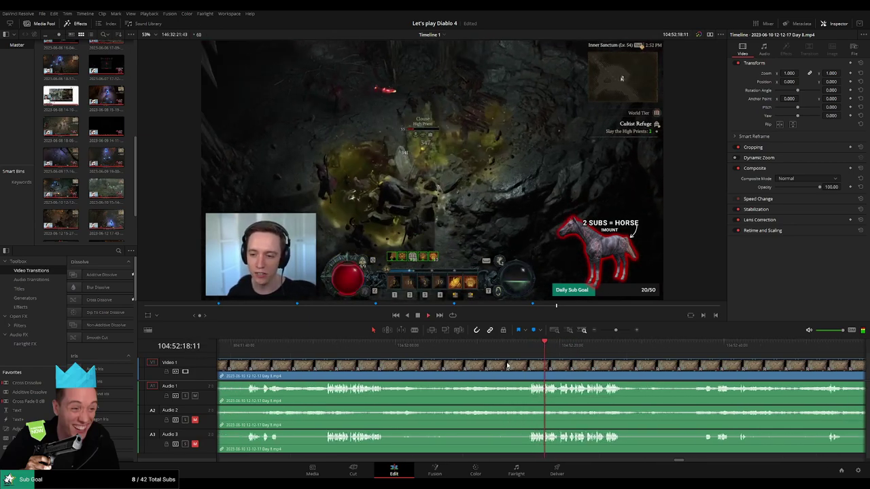
pyautogui.scroll(4, 508, 365)
pyautogui.moveTo(483, 354); pyautogui.dragTo(465, 355)
pyautogui.click(457, 355)
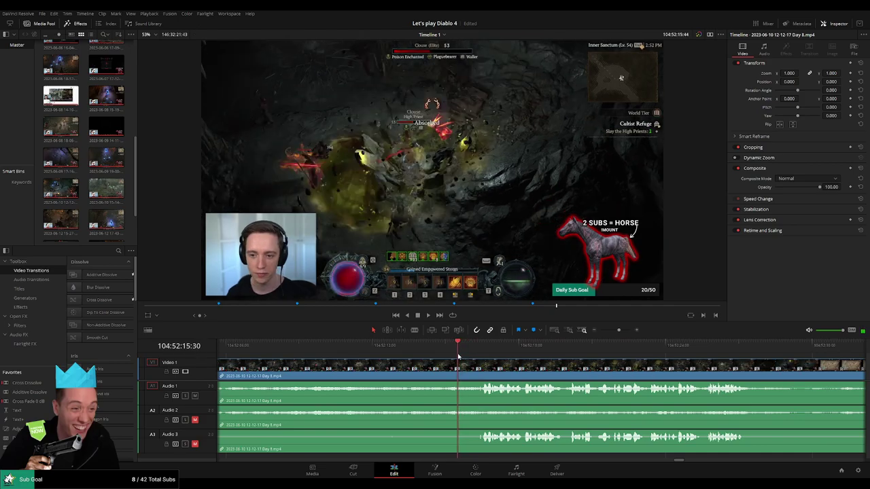
# Split all tracks at 104:52:15:30 and fade the video and three audio tracks out before and in after the cut, about one second each.
pyautogui.hotkey('ctrl', 'b')
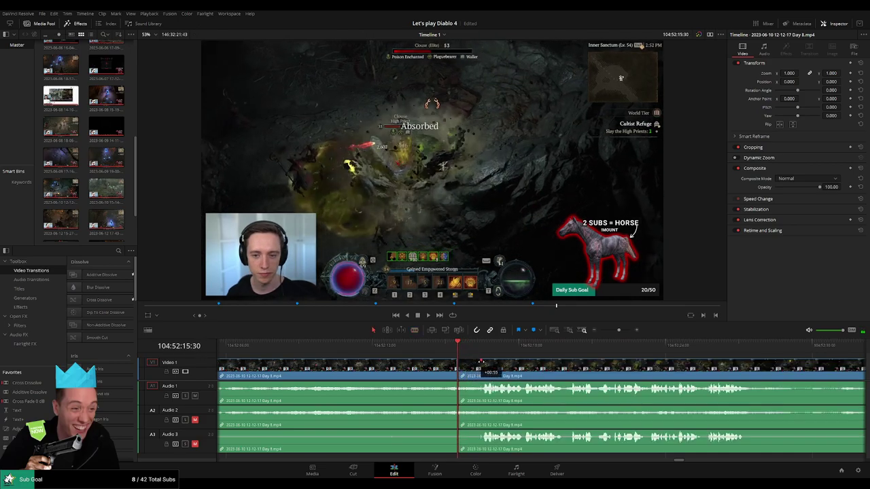
pyautogui.moveTo(483, 361); pyautogui.dragTo(483, 361)
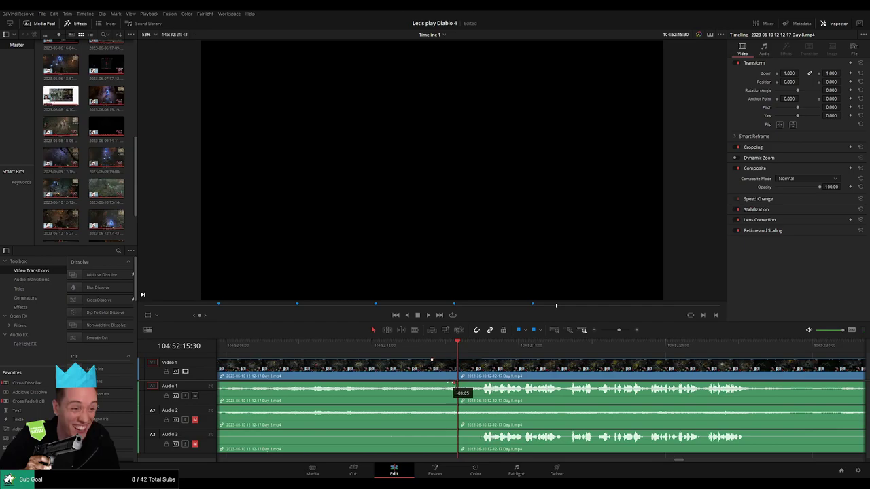
pyautogui.moveTo(453, 383); pyautogui.dragTo(427, 383)
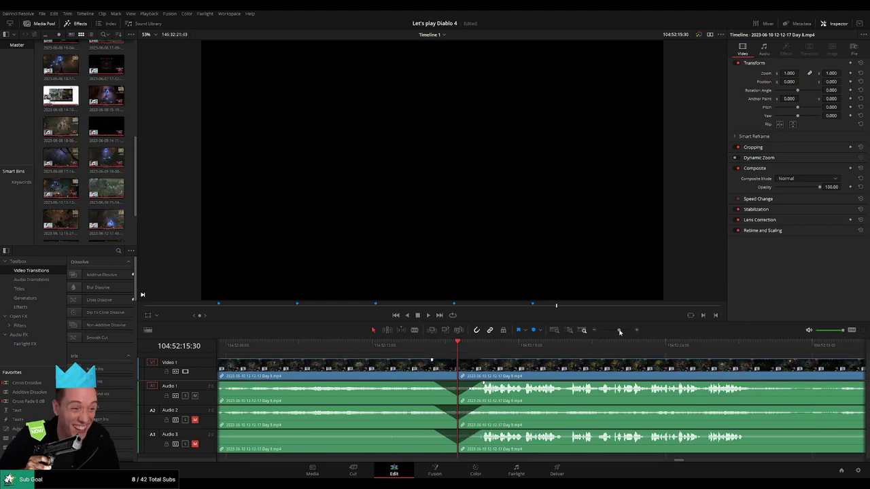
# Move the short leftover Day 8 clip away from the cut at 104:52:15:30, leaving a wide gap on the timeline.
pyautogui.moveTo(619, 331); pyautogui.dragTo(600, 330)
pyautogui.moveTo(578, 362); pyautogui.dragTo(496, 364)
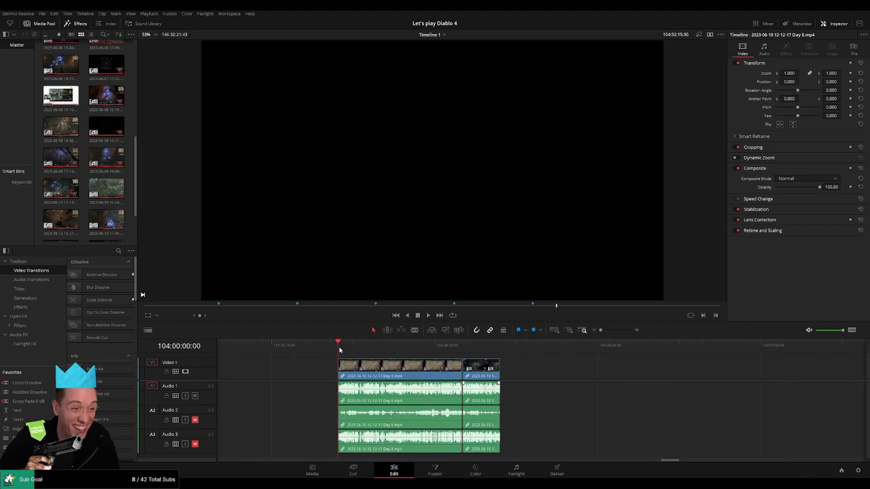
pyautogui.moveTo(569, 370); pyautogui.dragTo(343, 367)
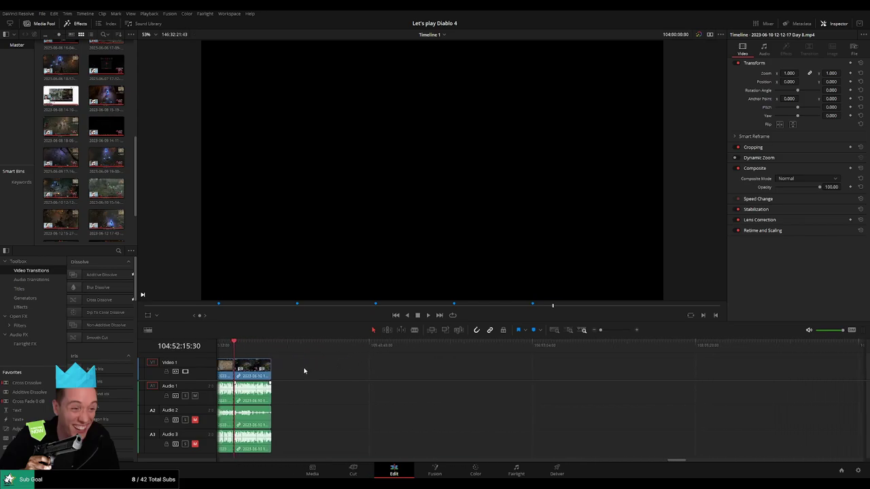
pyautogui.moveTo(263, 371); pyautogui.dragTo(510, 371)
pyautogui.hscroll(-2, 391, 368)
pyautogui.click(394, 369)
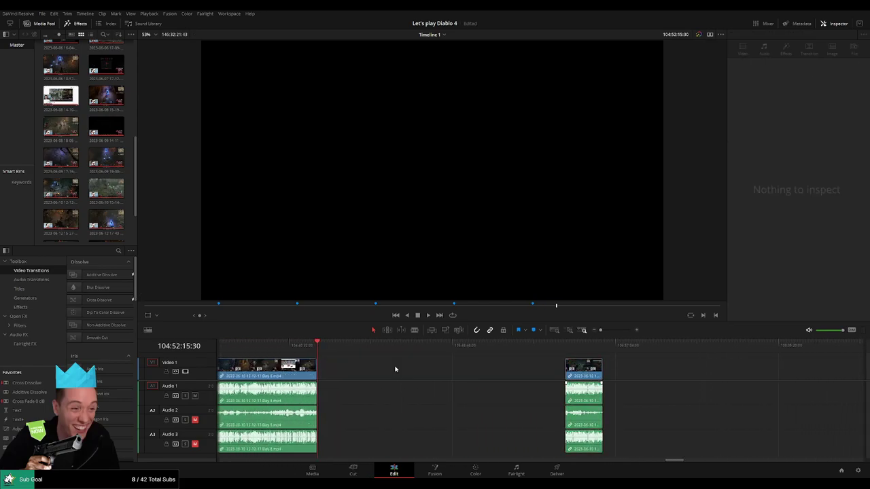
# Place the playhead at 106:00:00:00 and move the short leftover Day 8 clip so that it starts there.
pyautogui.moveTo(334, 352); pyautogui.dragTo(463, 362)
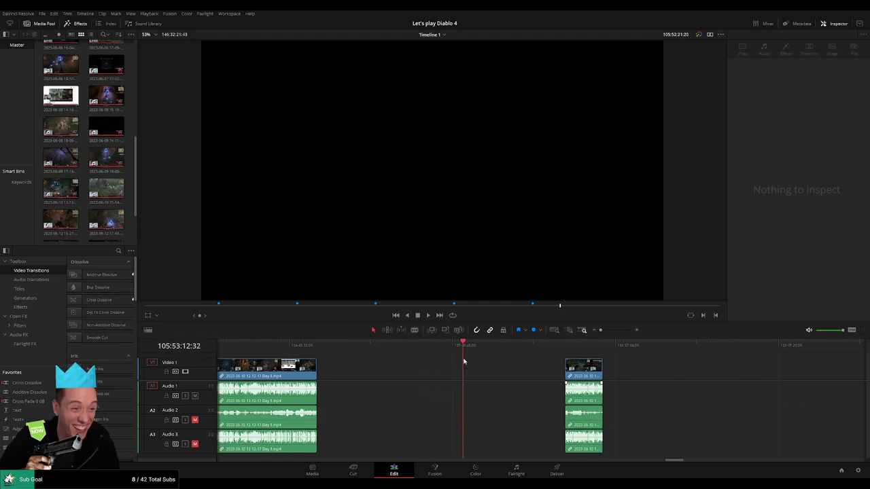
pyautogui.scroll(4, 491, 367)
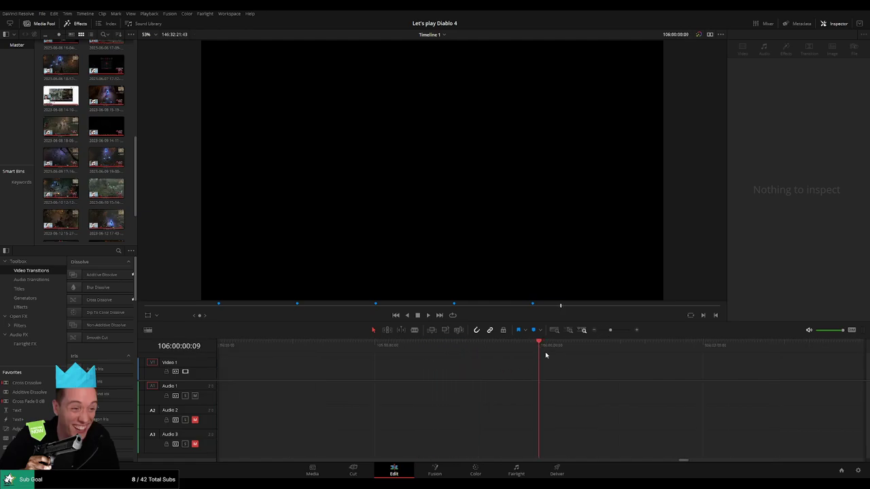
pyautogui.press('Left')
pyautogui.press('Left')
pyautogui.moveTo(610, 330); pyautogui.dragTo(601, 332)
pyautogui.hscroll(4, 539, 367)
pyautogui.moveTo(455, 365); pyautogui.dragTo(369, 365)
# Move the Day 8 part 2 clip back along the timeline so that it directly follows the short leftover Day 8 clip.
pyautogui.hscroll(3, 646, 377)
pyautogui.hscroll(3, 627, 379)
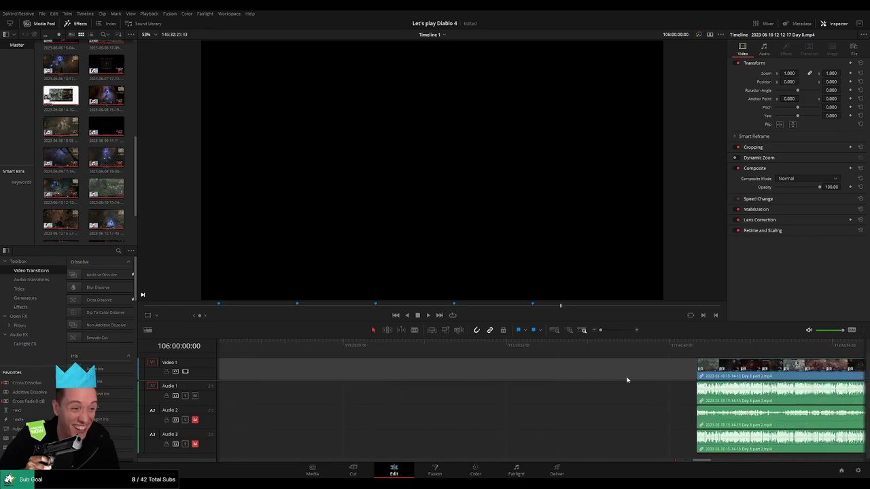
pyautogui.moveTo(755, 373); pyautogui.dragTo(347, 373)
pyautogui.click(280, 368)
pyautogui.hscroll(-5, 535, 381)
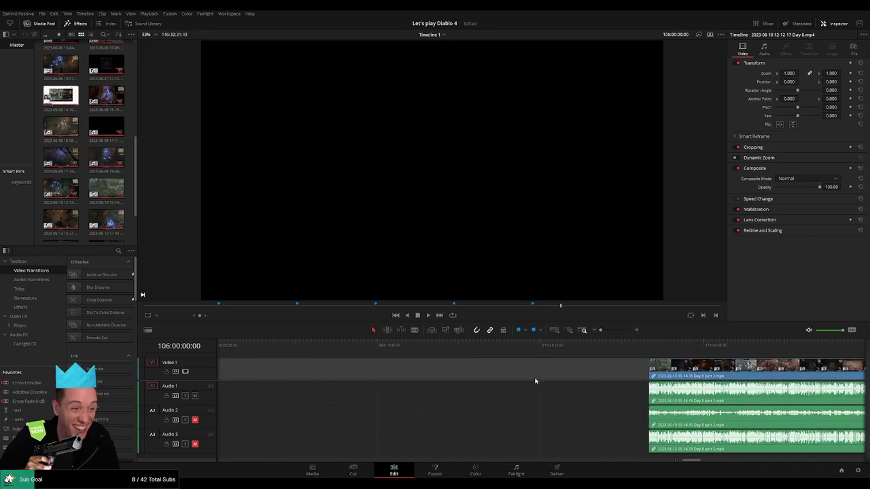
pyautogui.moveTo(816, 389); pyautogui.dragTo(413, 360)
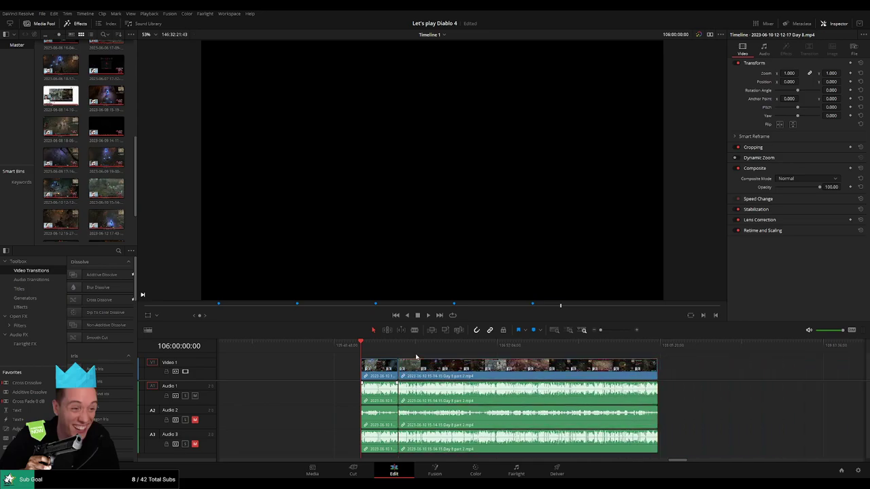
# Add default transitions on the video and all three audio tracks where the short Day 8 clip meets Day 8 part 2, and play the join back.
pyautogui.press('space')
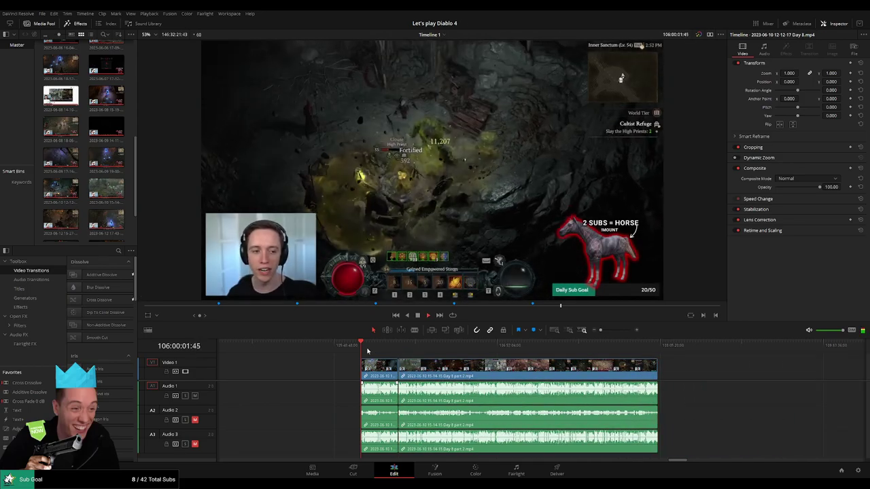
pyautogui.click(393, 351)
pyautogui.moveTo(394, 352); pyautogui.dragTo(400, 354)
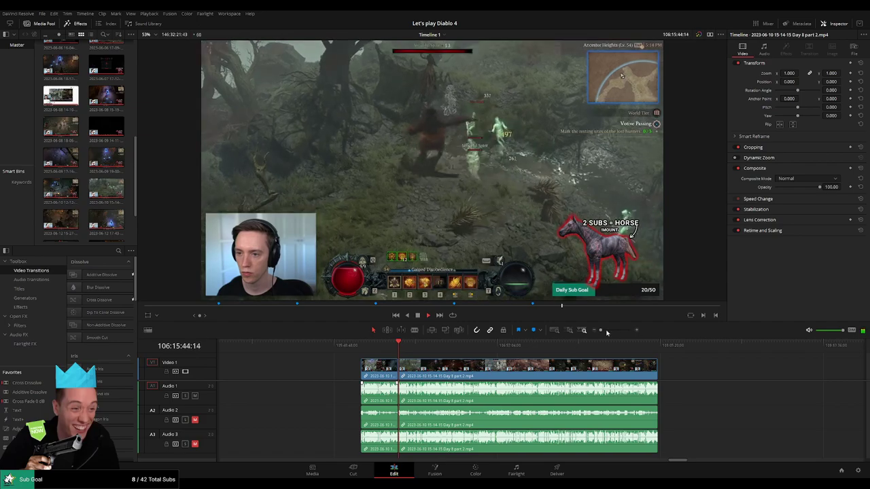
pyautogui.moveTo(602, 330); pyautogui.dragTo(621, 331)
pyautogui.click(413, 346)
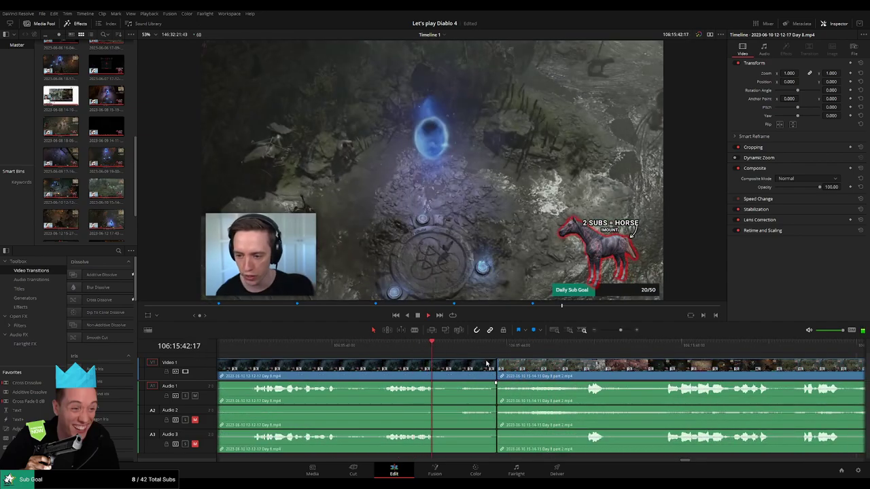
pyautogui.click(500, 372)
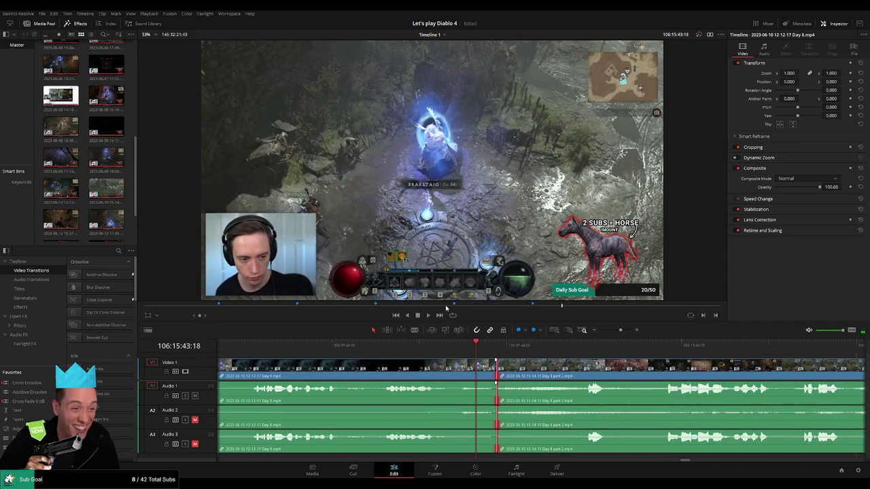
pyautogui.hotkey('ctrl', 't')
pyautogui.press('space')
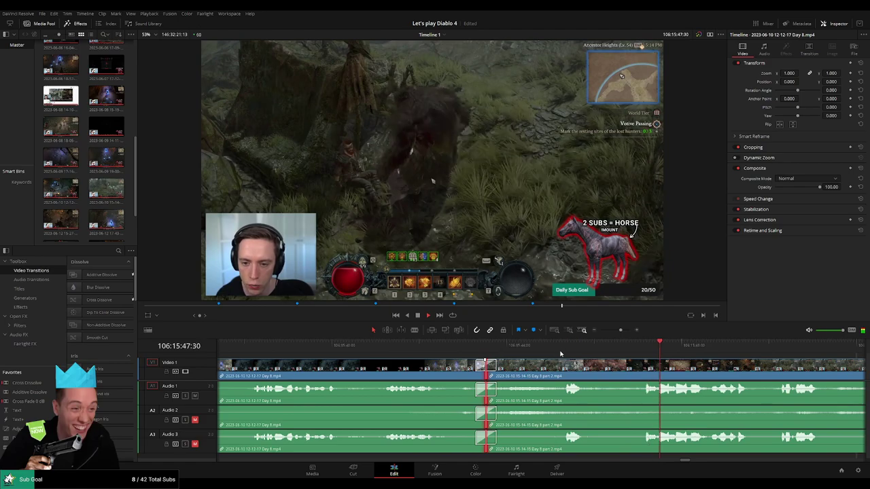
pyautogui.moveTo(620, 330); pyautogui.dragTo(617, 330)
pyautogui.click(422, 346)
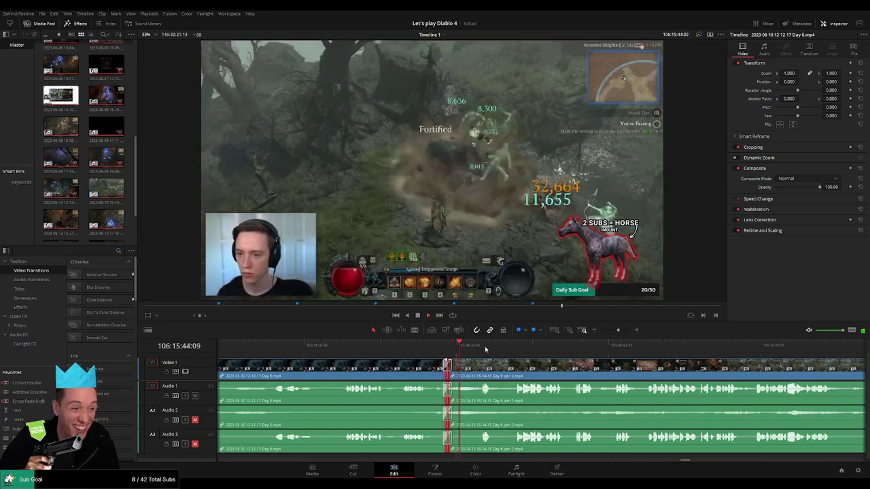
pyautogui.moveTo(619, 330); pyautogui.dragTo(600, 330)
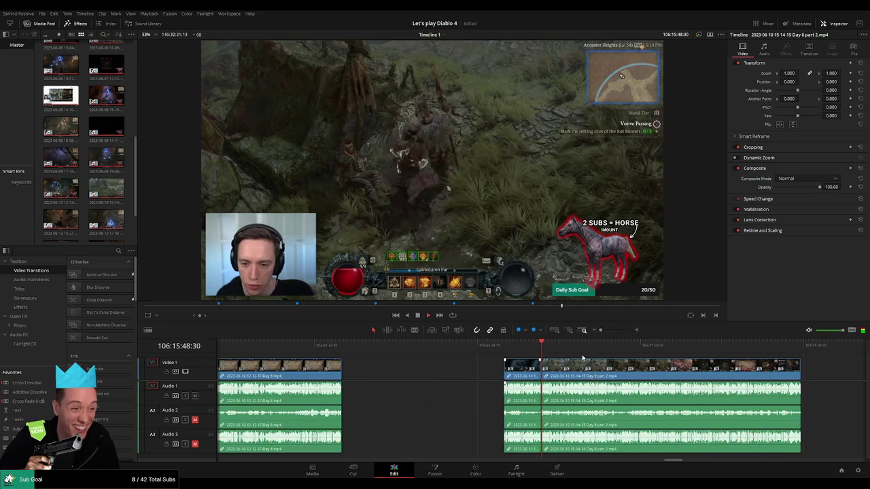
# Find a quiet moment about 52 minutes into the episode and split all tracks at 106:52:10:00.
pyautogui.hscroll(2, 589, 358)
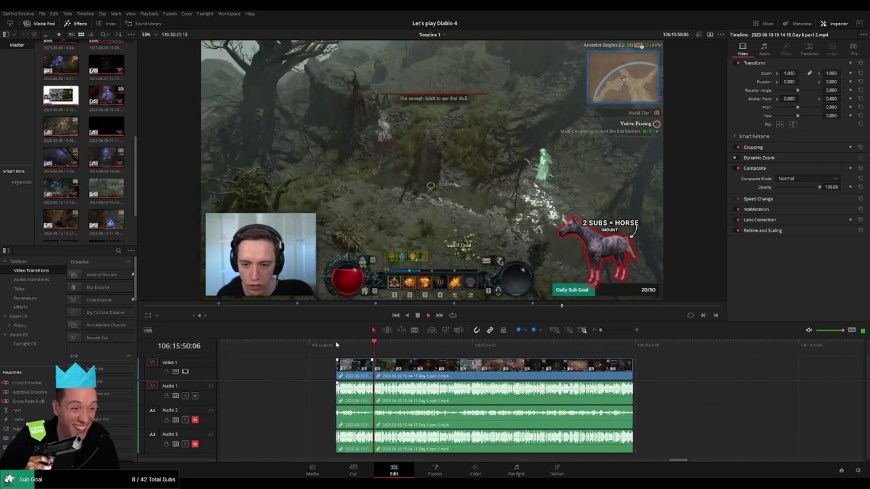
pyautogui.click(385, 345)
pyautogui.click(374, 346)
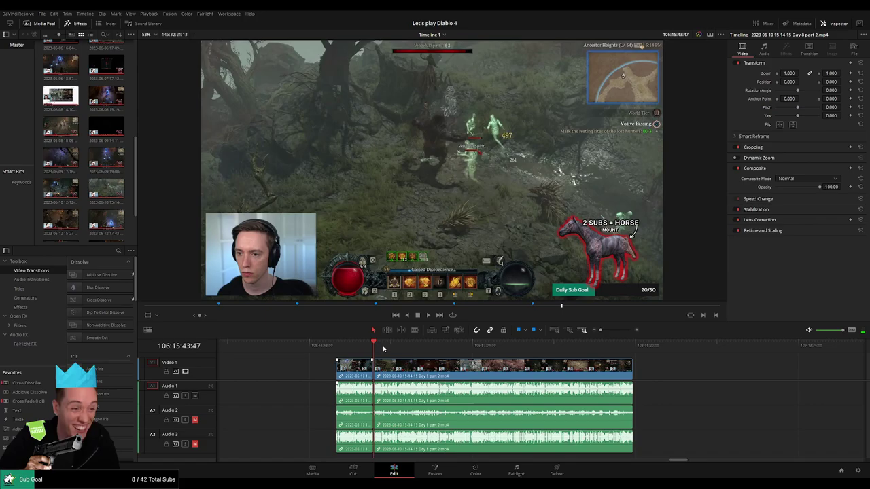
pyautogui.moveTo(383, 349); pyautogui.dragTo(461, 354)
pyautogui.scroll(5, 461, 355)
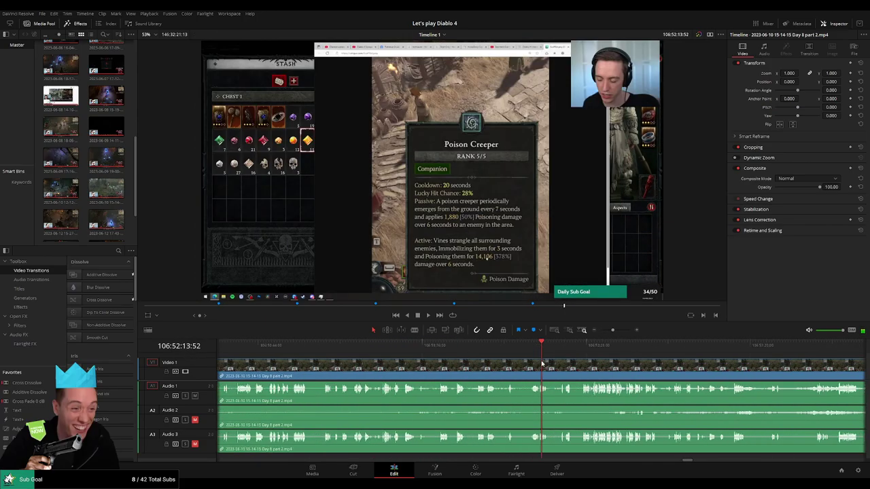
pyautogui.scroll(2, 544, 362)
pyautogui.press('space')
pyautogui.click(534, 349)
pyautogui.scroll(3, 534, 361)
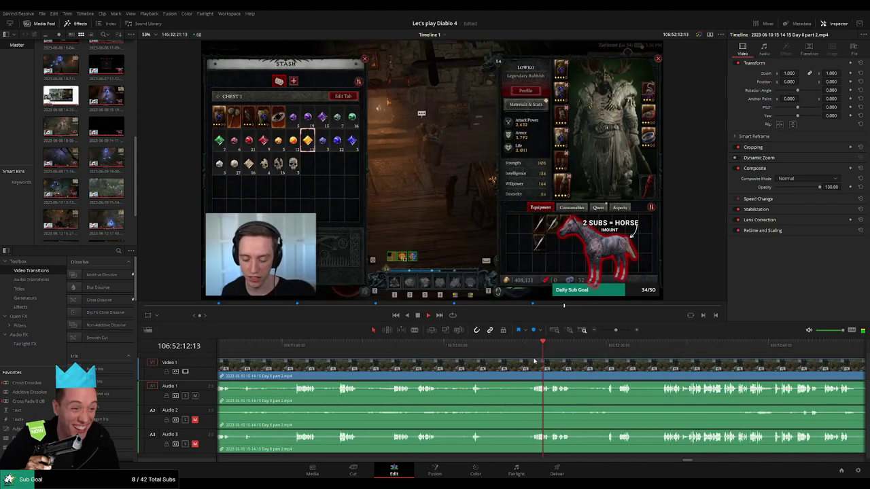
pyautogui.click(492, 348)
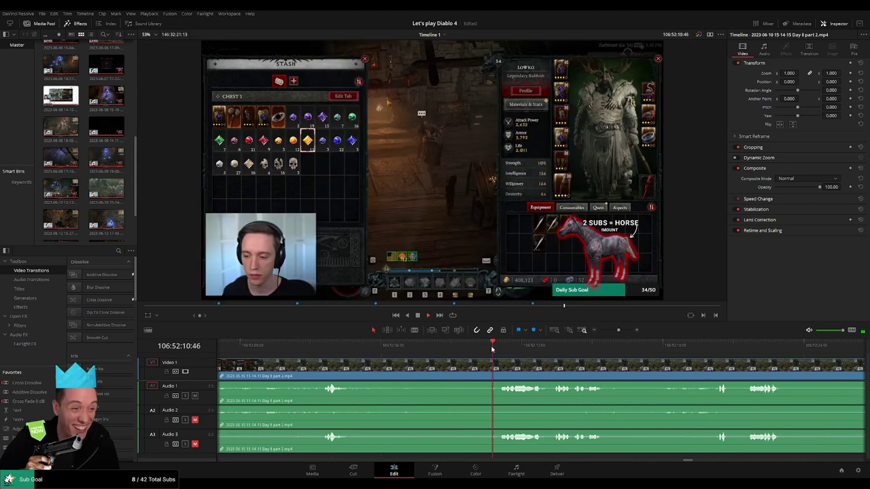
pyautogui.press('space')
pyautogui.moveTo(501, 351); pyautogui.dragTo(473, 353)
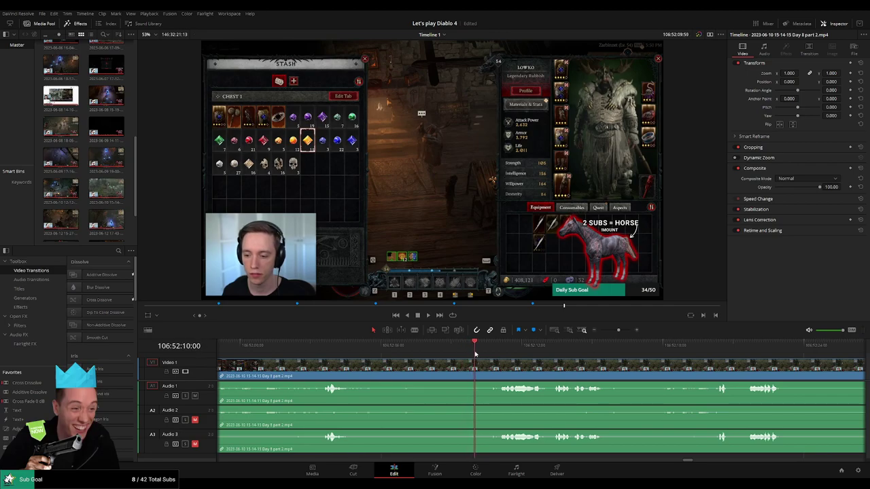
pyautogui.hotkey('ctrl', 'b')
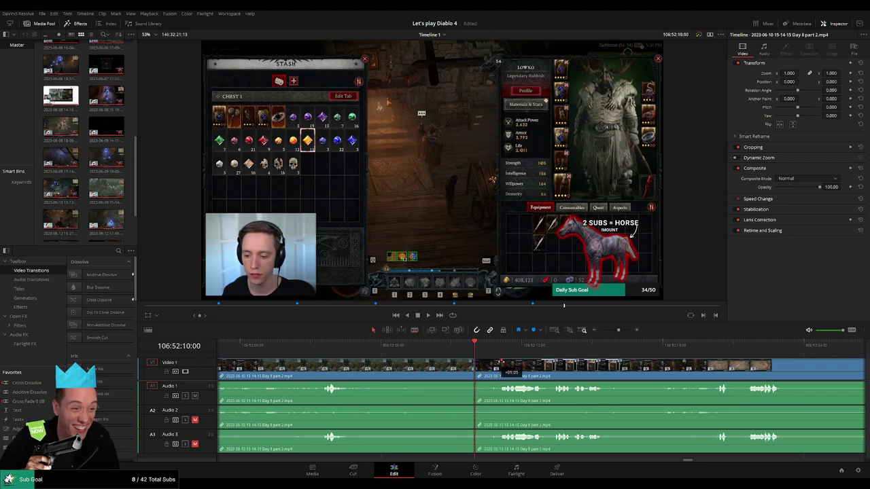
# Fade the video out before and in after the cut at 106:52:10:00, about one second each, and review the passage before it.
pyautogui.moveTo(500, 362); pyautogui.dragTo(499, 361)
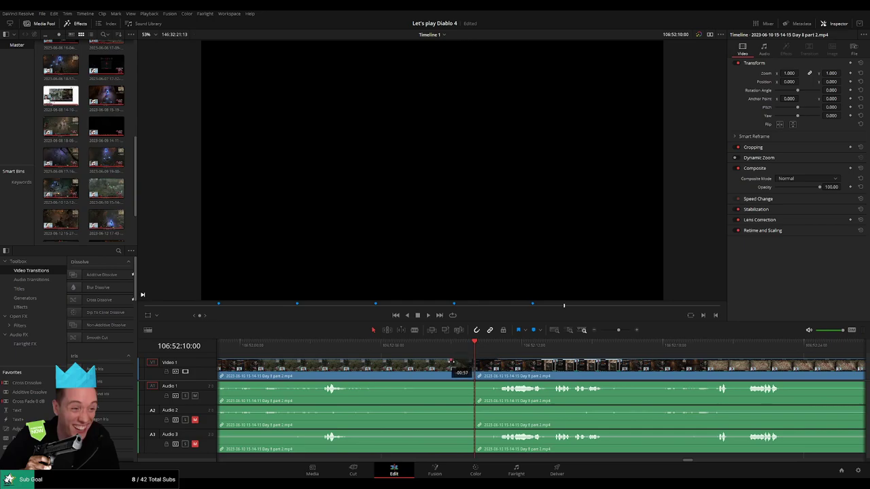
pyautogui.click(312, 345)
pyautogui.press('space')
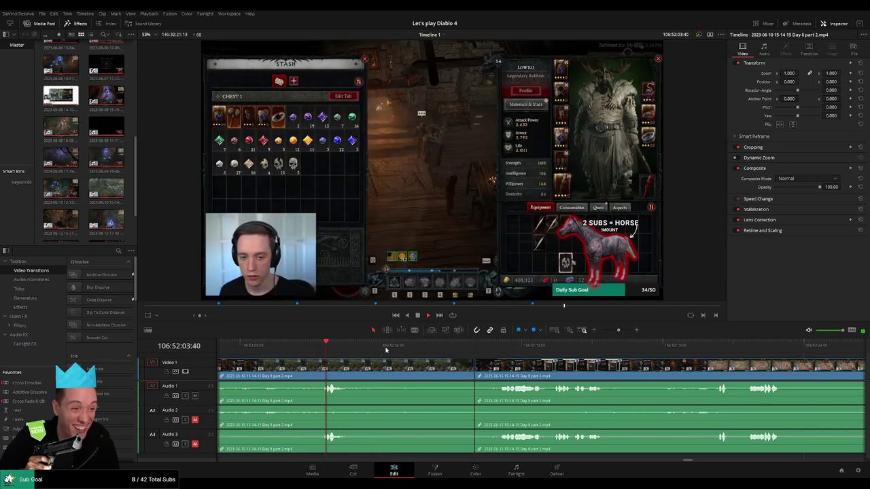
pyautogui.moveTo(449, 360); pyautogui.dragTo(449, 361)
pyautogui.click(320, 347)
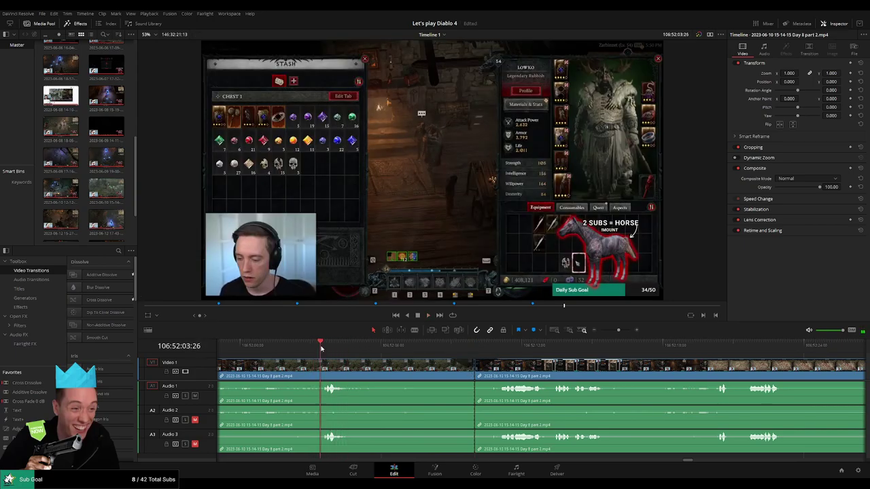
pyautogui.press('space')
pyautogui.hscroll(-2, 323, 348)
pyautogui.click(328, 349)
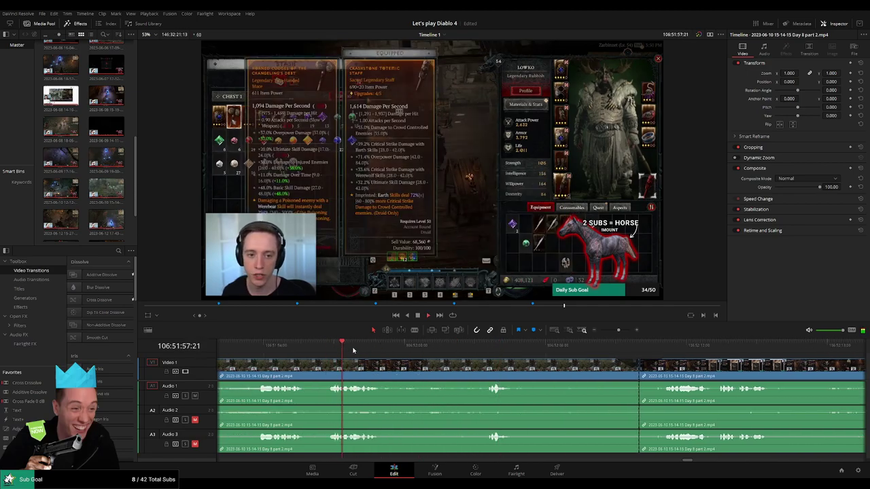
pyautogui.hscroll(3, 369, 365)
pyautogui.click(385, 348)
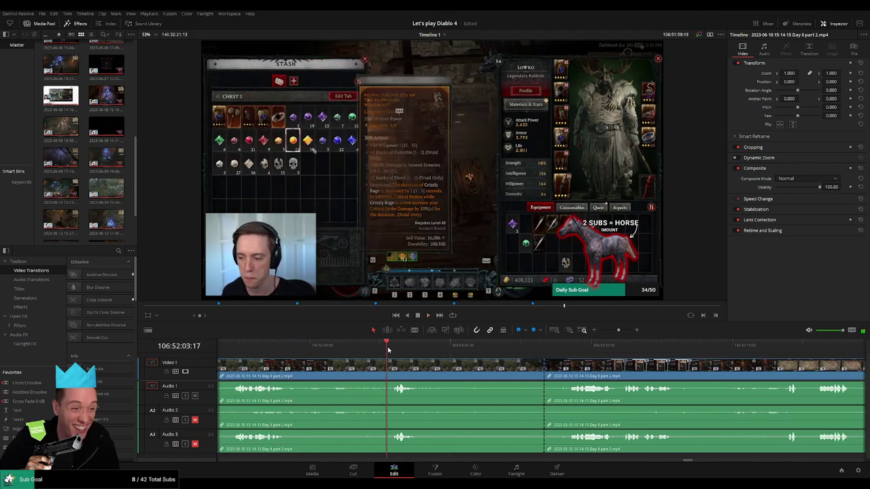
pyautogui.hscroll(2, 416, 376)
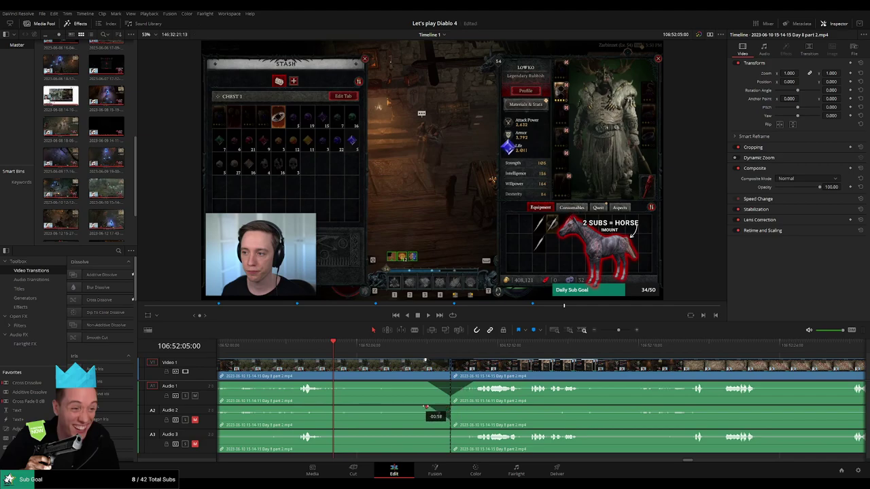
# Fade the three audio tracks out before and in after the cut at 106:52:10:00, about one second each, and play the cut back.
pyautogui.moveTo(451, 407); pyautogui.dragTo(458, 411)
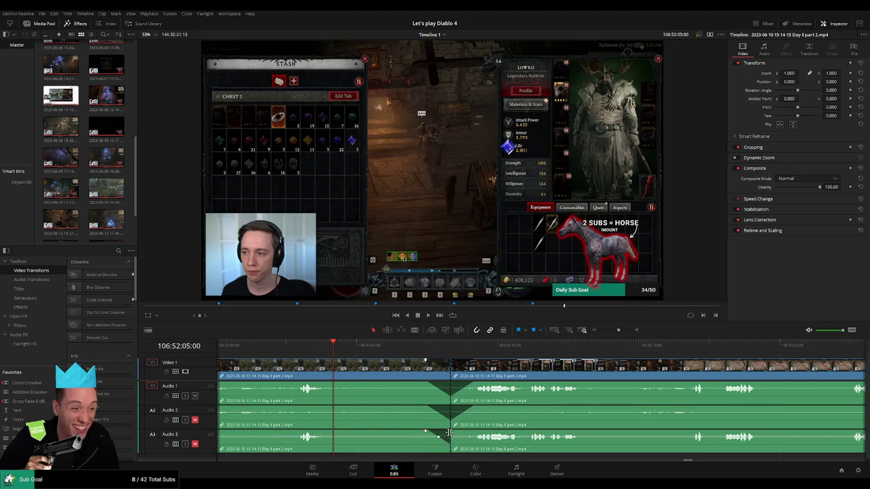
pyautogui.moveTo(449, 432); pyautogui.dragTo(464, 433)
pyautogui.click(419, 348)
pyautogui.press('space')
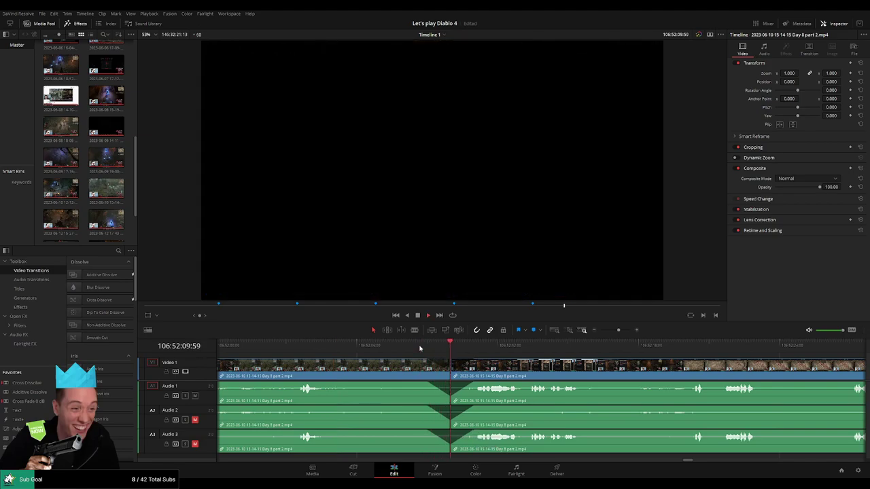
pyautogui.press('space')
# Move the remaining Day 8 part 2 clip away from the cut at 106:52:10:00, leaving a wide gap on the timeline.
pyautogui.moveTo(618, 330); pyautogui.dragTo(600, 330)
pyautogui.moveTo(602, 368); pyautogui.dragTo(325, 363)
pyautogui.click(290, 351)
pyautogui.click(413, 349)
pyautogui.moveTo(354, 367); pyautogui.dragTo(324, 364)
pyautogui.click(394, 373)
pyautogui.click(286, 351)
pyautogui.click(405, 350)
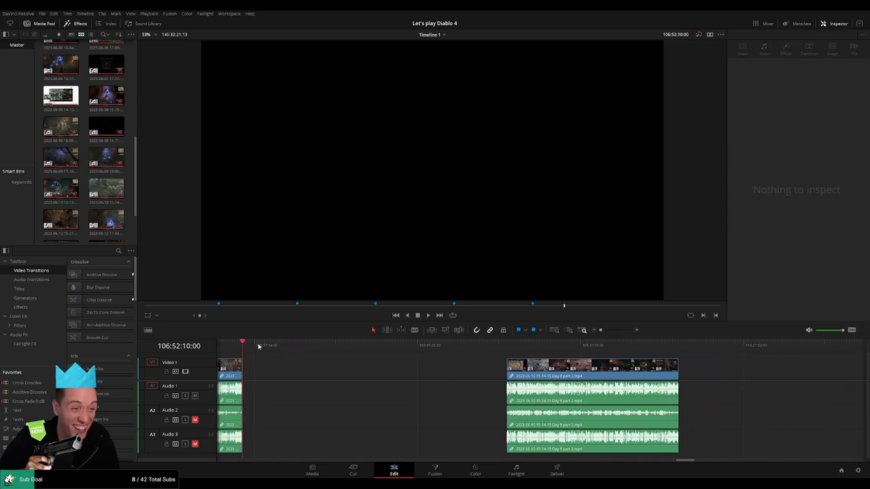
# Place the playhead at 108:00:00:00, move the remaining Day 8 part 2 clip so that it starts there, and play its beginning.
pyautogui.moveTo(258, 346); pyautogui.dragTo(406, 362)
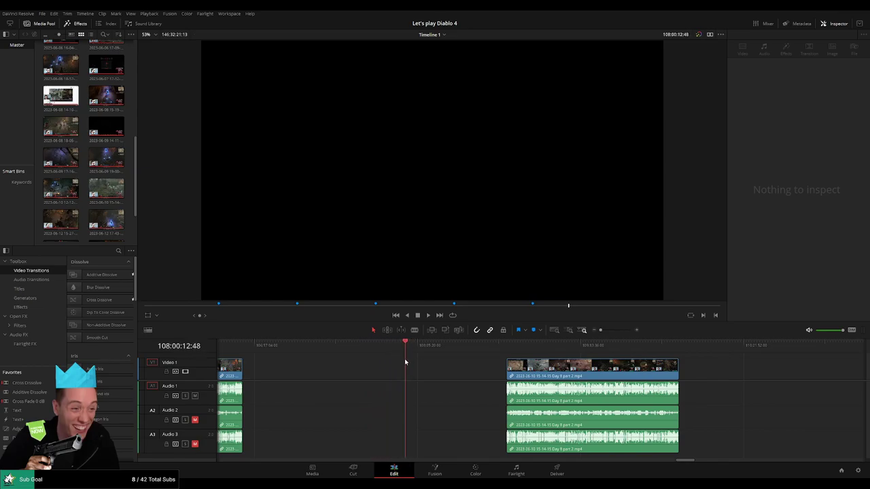
pyautogui.scroll(5, 433, 369)
pyautogui.click(543, 349)
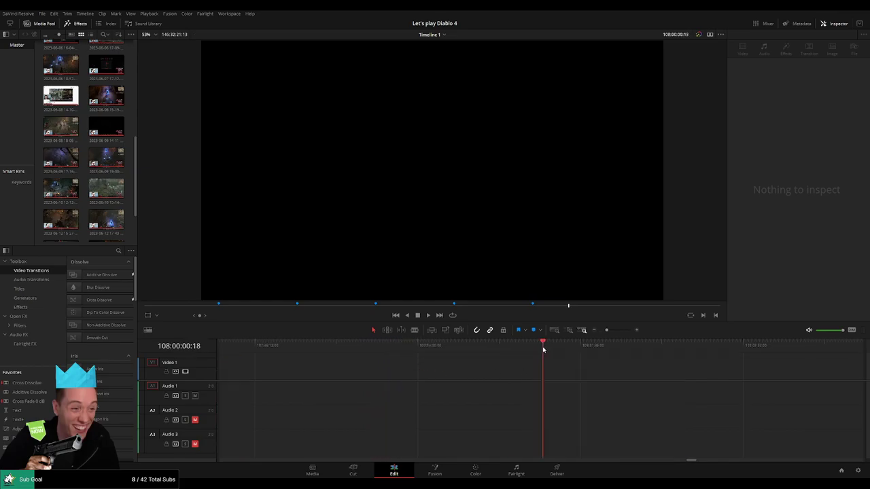
pyautogui.moveTo(543, 349); pyautogui.dragTo(544, 349)
pyautogui.moveTo(607, 332); pyautogui.dragTo(593, 333)
pyautogui.hscroll(5, 429, 371)
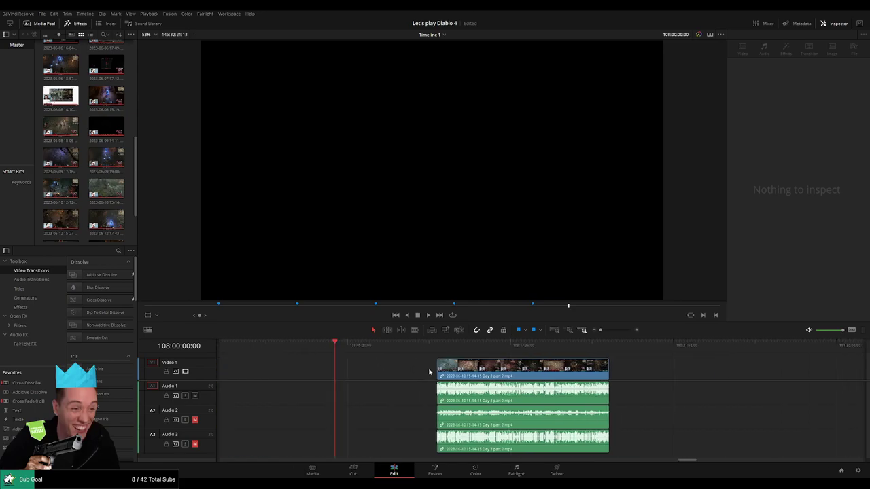
pyautogui.moveTo(470, 370); pyautogui.dragTo(371, 370)
pyautogui.press('space')
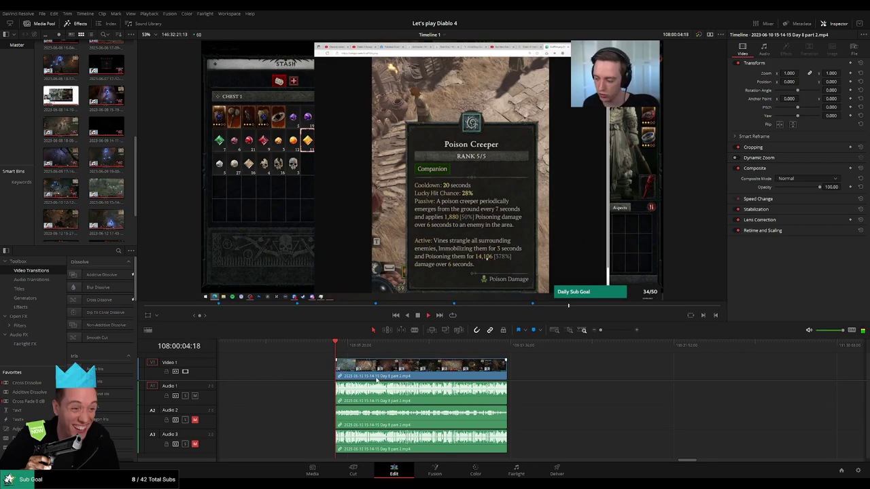
# Split all tracks at 108:52:22:00 and fade the video and three audio tracks out over about one second before the cut.
pyautogui.hscroll(2, 331, 358)
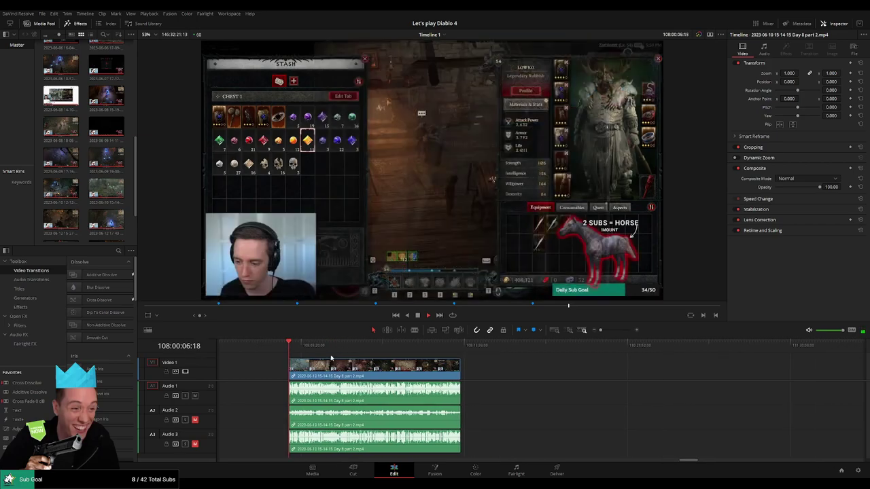
pyautogui.moveTo(293, 348); pyautogui.dragTo(413, 355)
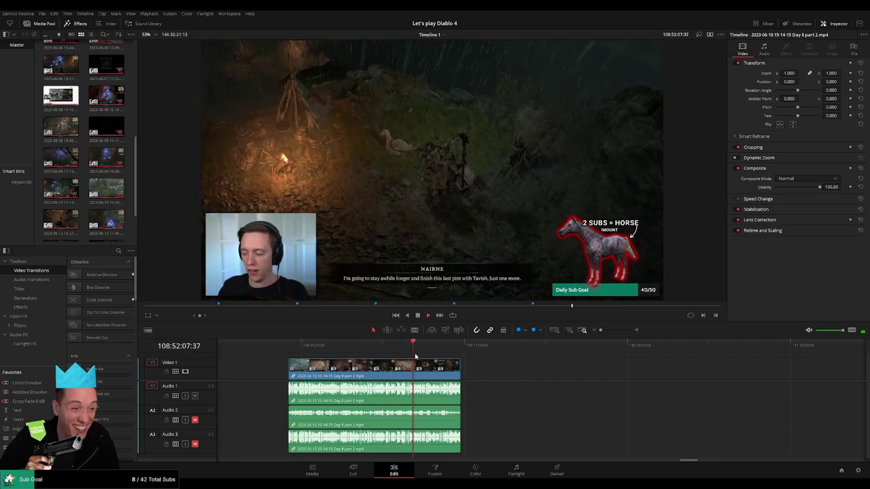
pyautogui.scroll(6, 415, 367)
pyautogui.scroll(2, 553, 367)
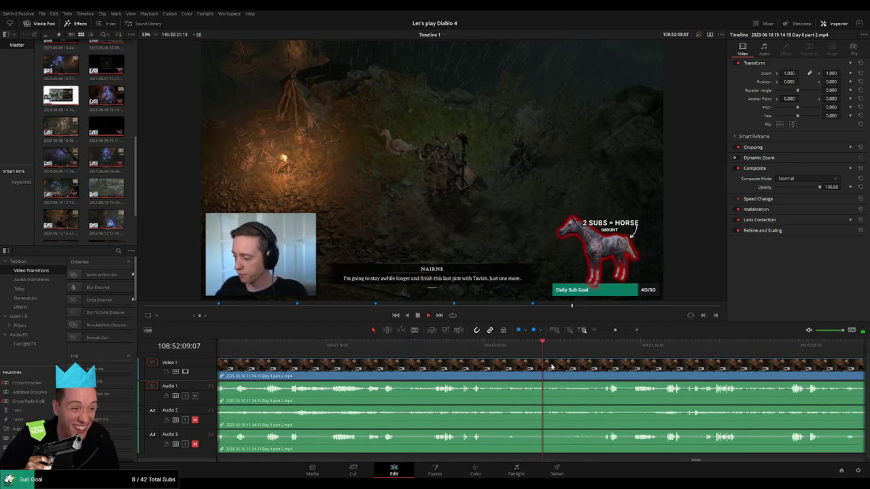
pyautogui.click(459, 349)
pyautogui.moveTo(458, 350)
pyautogui.mouseDown()
pyautogui.moveTo(607, 354)
pyautogui.moveTo(462, 366)
pyautogui.mouseUp()
pyautogui.click(499, 349)
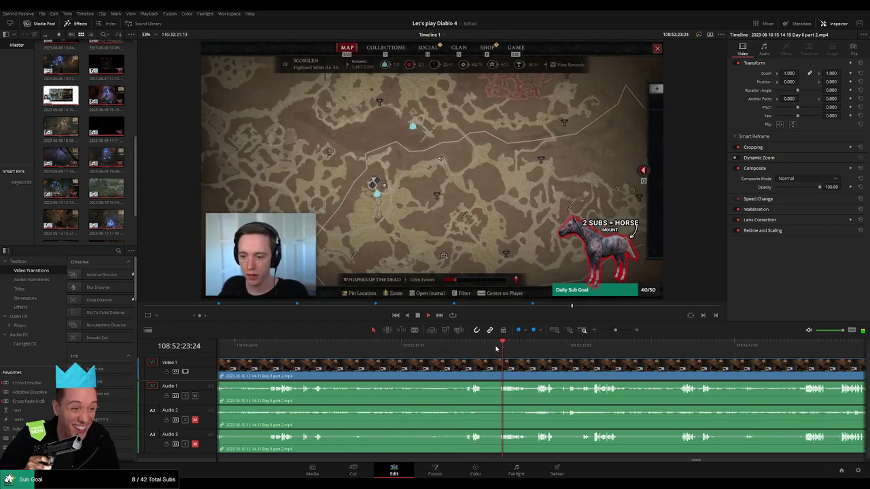
pyautogui.scroll(1, 482, 361)
pyautogui.scroll(2, 498, 369)
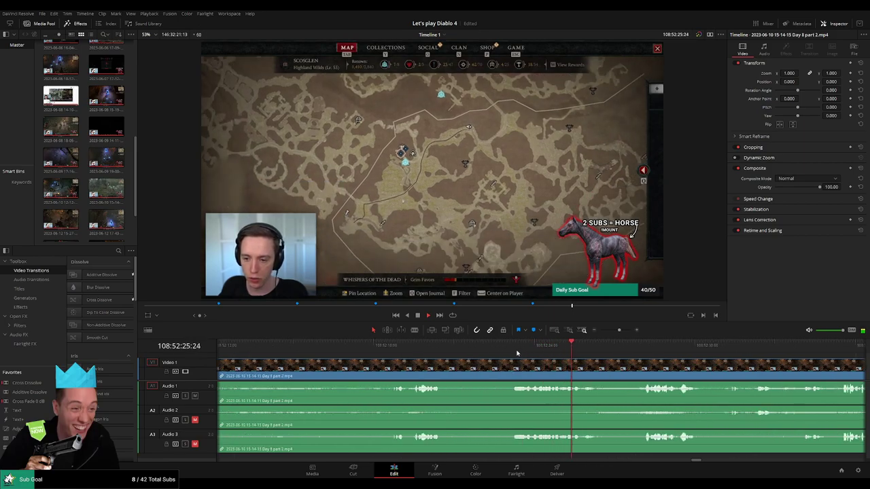
pyautogui.click(513, 350)
pyautogui.moveTo(513, 351); pyautogui.dragTo(452, 431)
pyautogui.hotkey('ctrl', 'b')
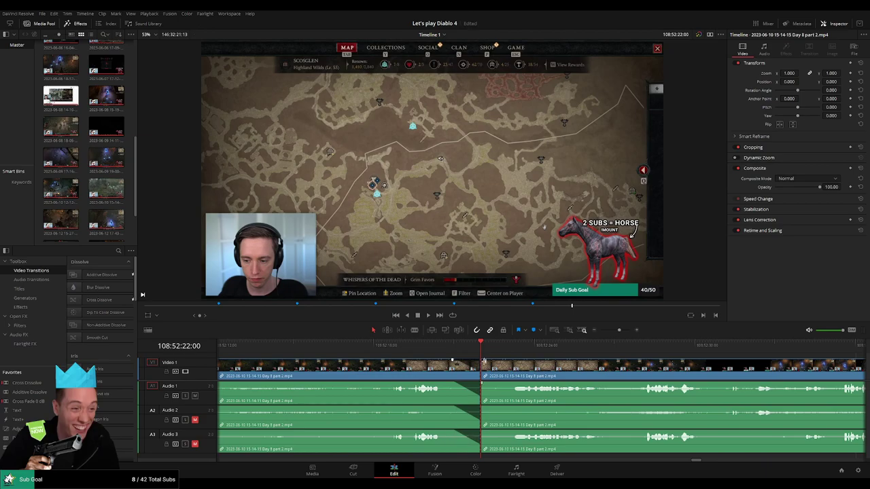
# Fade the video and three audio tracks in over about one second after the cut at 108:52:22:00 and play the start.
pyautogui.moveTo(485, 360); pyautogui.dragTo(509, 385)
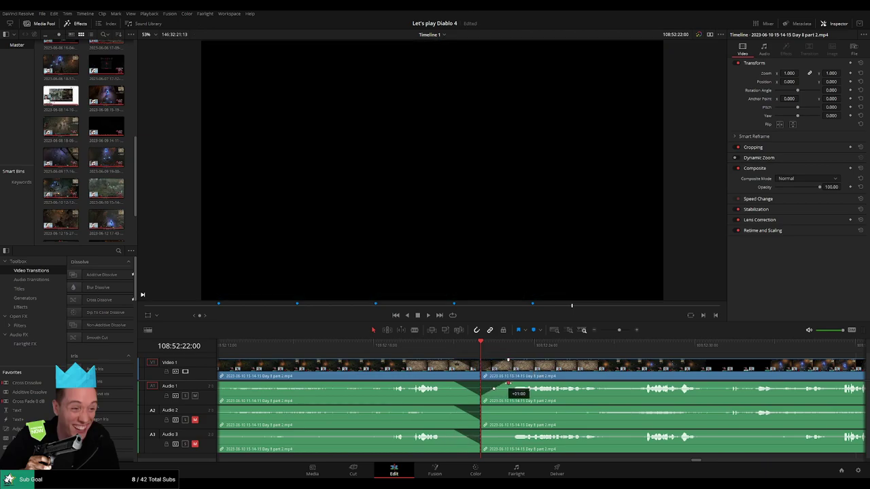
pyautogui.moveTo(488, 412); pyautogui.dragTo(509, 407)
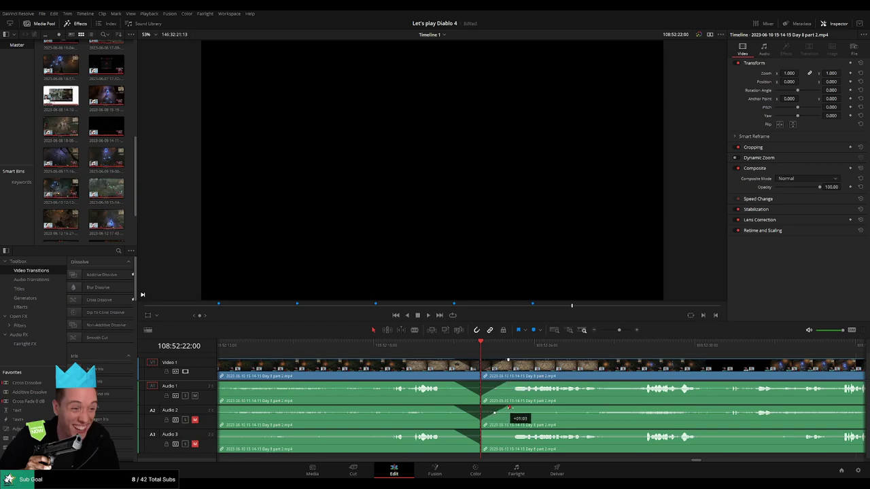
pyautogui.moveTo(481, 435); pyautogui.dragTo(500, 431)
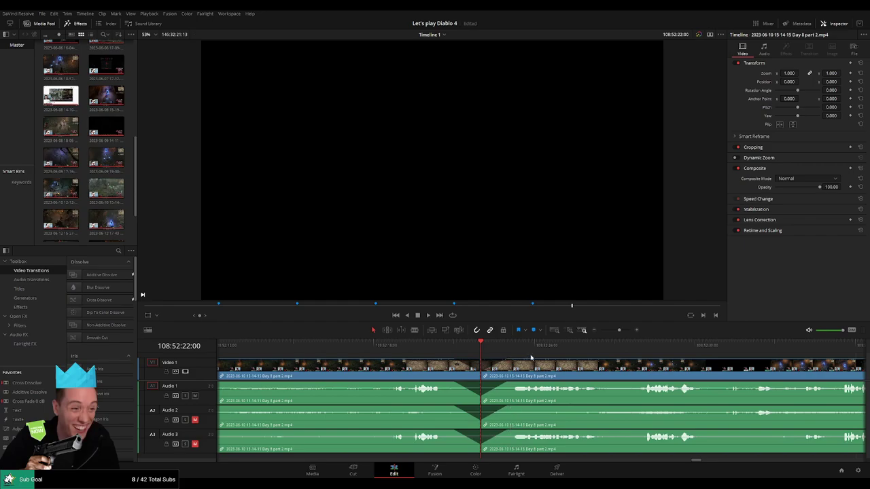
pyautogui.press('space')
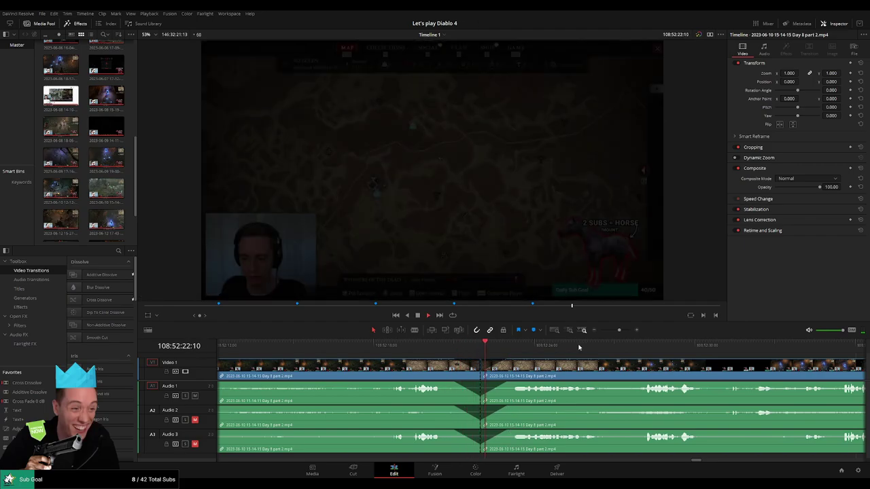
# Move the remaining Day 8 part 2 clip away from the cut at 108:52:22:00, leaving a wide gap on the timeline.
pyautogui.moveTo(620, 331); pyautogui.dragTo(600, 331)
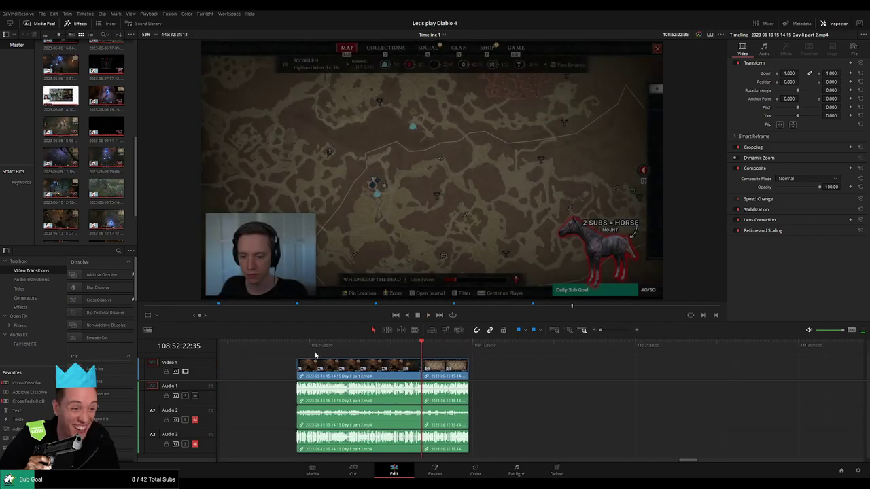
pyautogui.click(421, 345)
pyautogui.moveTo(547, 375); pyautogui.dragTo(379, 369)
pyautogui.moveTo(294, 373); pyautogui.dragTo(550, 372)
pyautogui.click(437, 372)
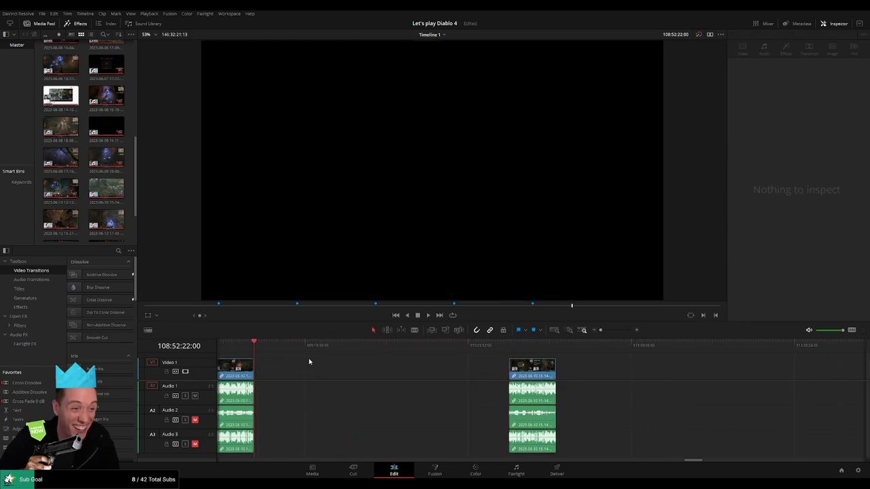
# Place the playhead at 110:00:00:00 and move the remaining Day 8 part 2 clip so that it starts there.
pyautogui.moveTo(275, 349); pyautogui.dragTo(416, 367)
pyautogui.scroll(5, 488, 376)
pyautogui.moveTo(541, 349); pyautogui.dragTo(537, 350)
pyautogui.press('Right')
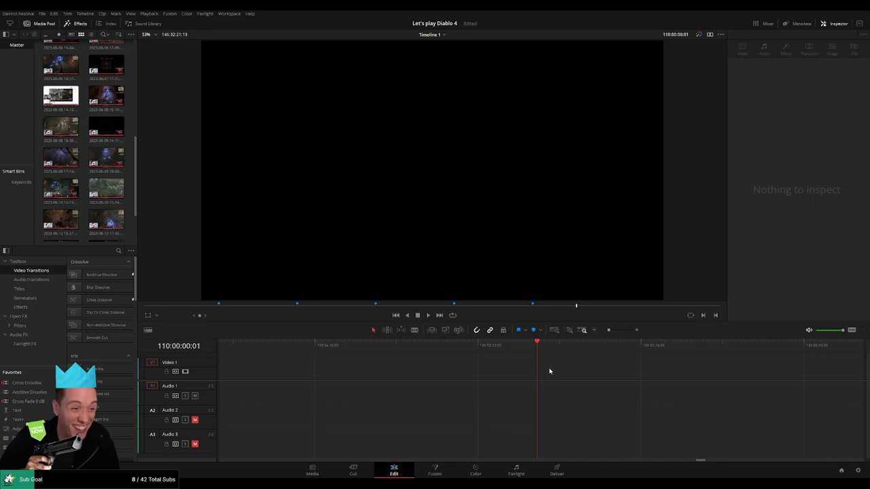
pyautogui.press('Left')
pyautogui.moveTo(609, 330); pyautogui.dragTo(600, 331)
pyautogui.hscroll(3, 559, 374)
pyautogui.moveTo(510, 371); pyautogui.dragTo(418, 371)
# Move the Day 9 clip directly behind the last Day 8 part 2 clip and play the episode from 110:00:00:00.
pyautogui.hscroll(5, 523, 371)
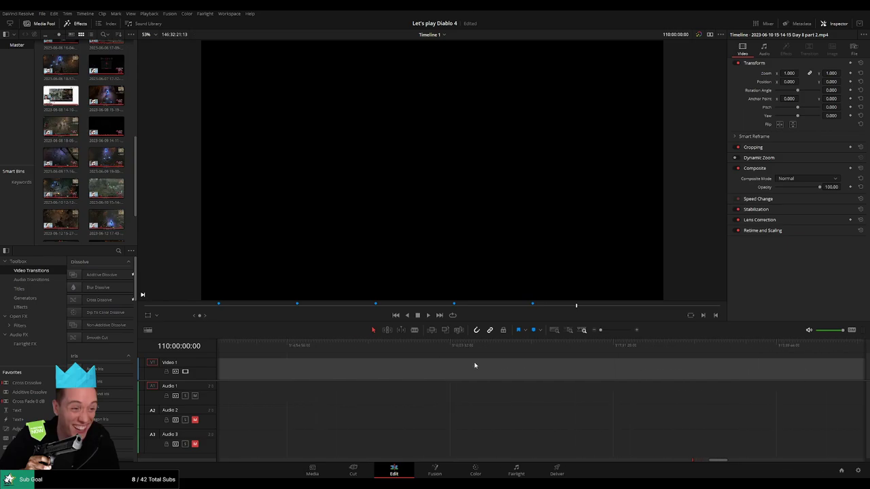
pyautogui.hscroll(3, 475, 365)
pyautogui.moveTo(805, 371); pyautogui.dragTo(375, 374)
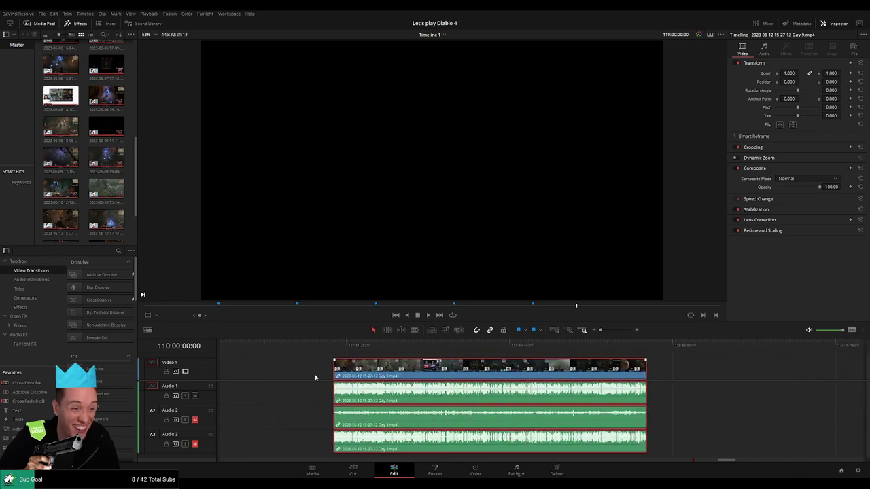
pyautogui.click(317, 376)
pyautogui.hscroll(-5, 421, 369)
pyautogui.moveTo(645, 381); pyautogui.dragTo(420, 372)
pyautogui.click(355, 348)
pyautogui.click(352, 347)
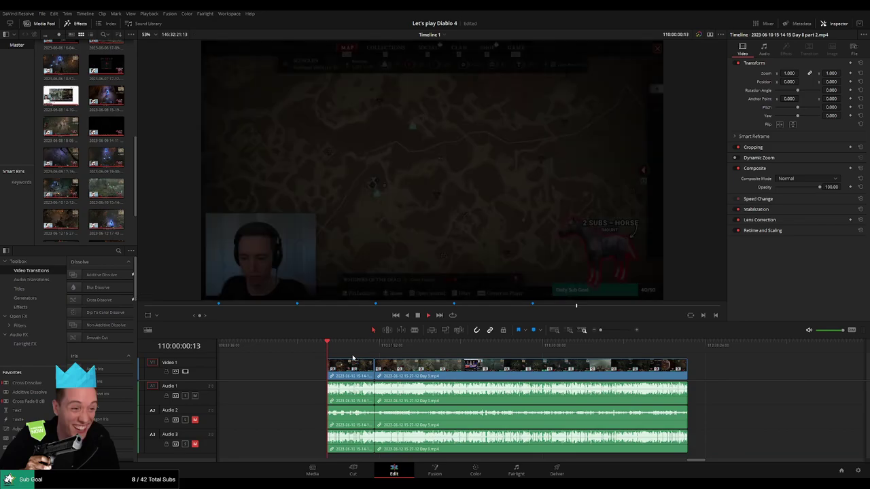
# Add a transition on the video and three audio tracks where Day 8 part 2 meets Day 9, and play across it.
pyautogui.moveTo(353, 352); pyautogui.dragTo(375, 353)
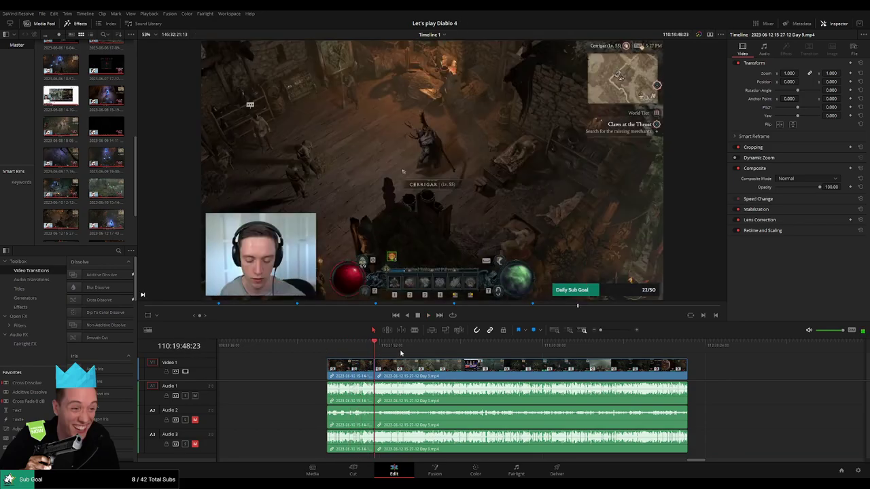
pyautogui.press('space')
pyautogui.moveTo(601, 330); pyautogui.dragTo(619, 332)
pyautogui.click(408, 345)
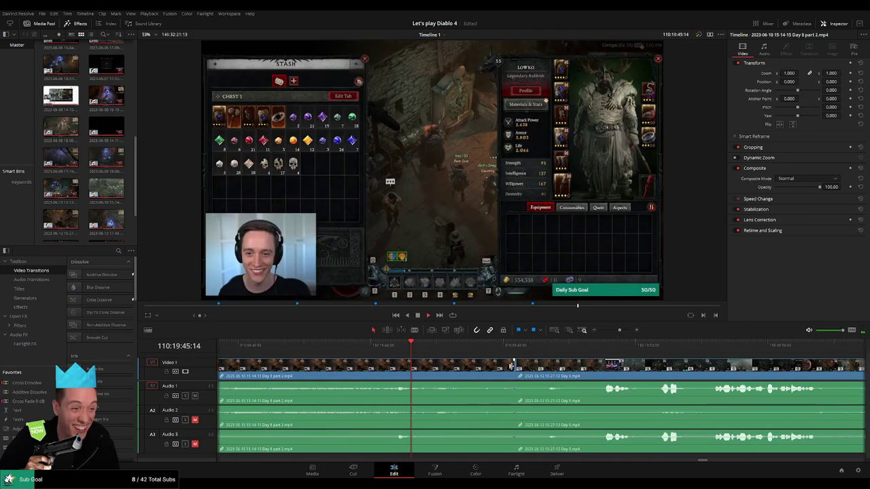
pyautogui.press('space')
pyautogui.click(516, 371)
pyautogui.hotkey('ctrl', 't')
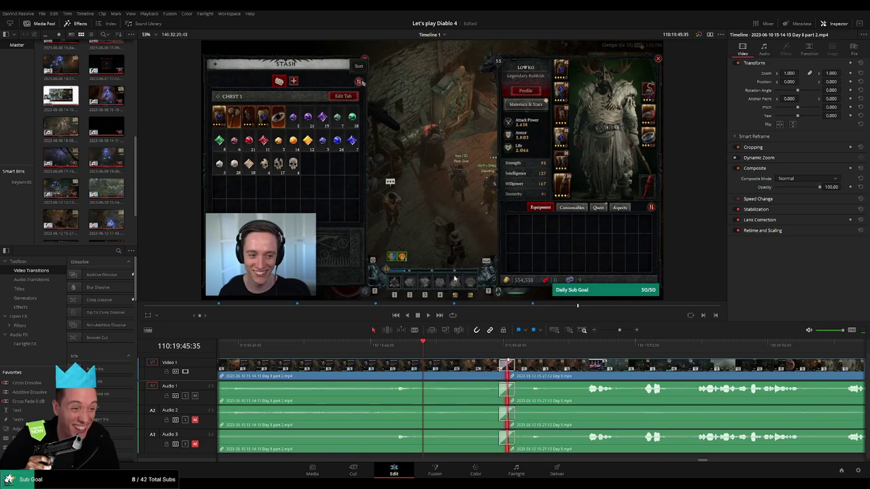
pyautogui.press('space')
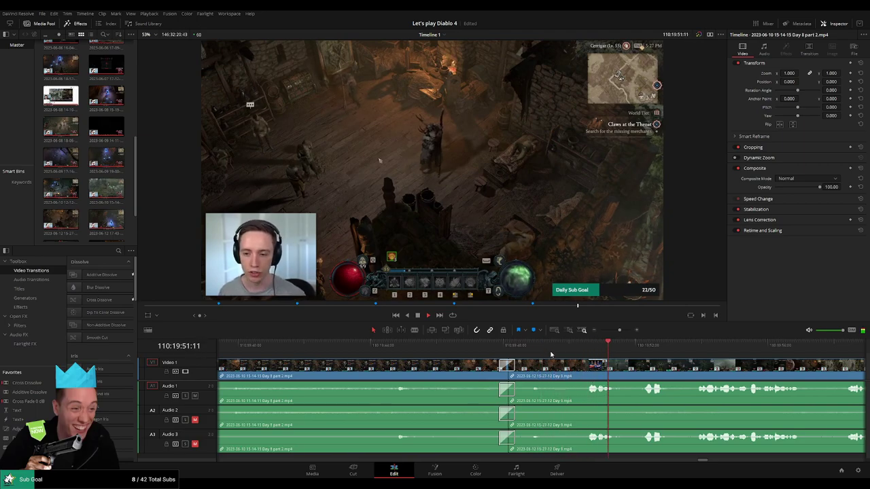
# Play the Day 9 clip around the episode's 52-minute mark and place the playhead at 110:52:17:00.
pyautogui.moveTo(619, 330); pyautogui.dragTo(600, 331)
pyautogui.moveTo(619, 367); pyautogui.dragTo(447, 361)
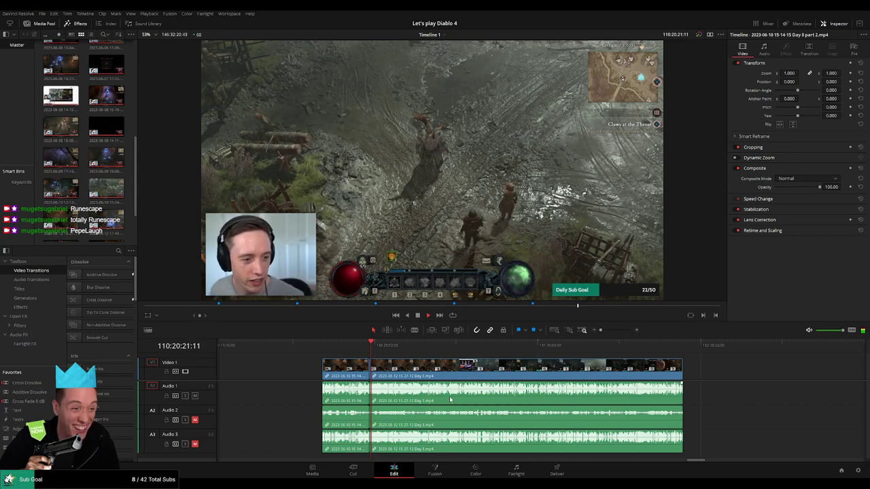
pyautogui.hscroll(3, 394, 373)
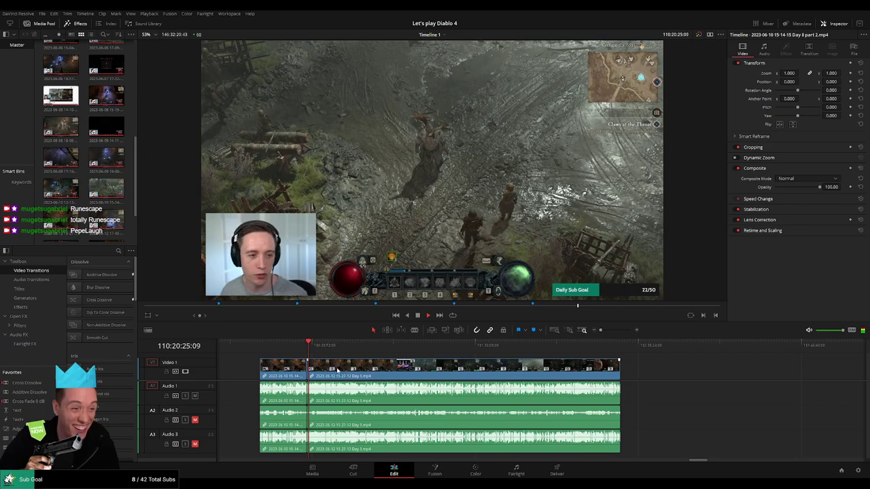
pyautogui.moveTo(258, 353); pyautogui.dragTo(386, 356)
pyautogui.scroll(5, 420, 363)
pyautogui.press('space')
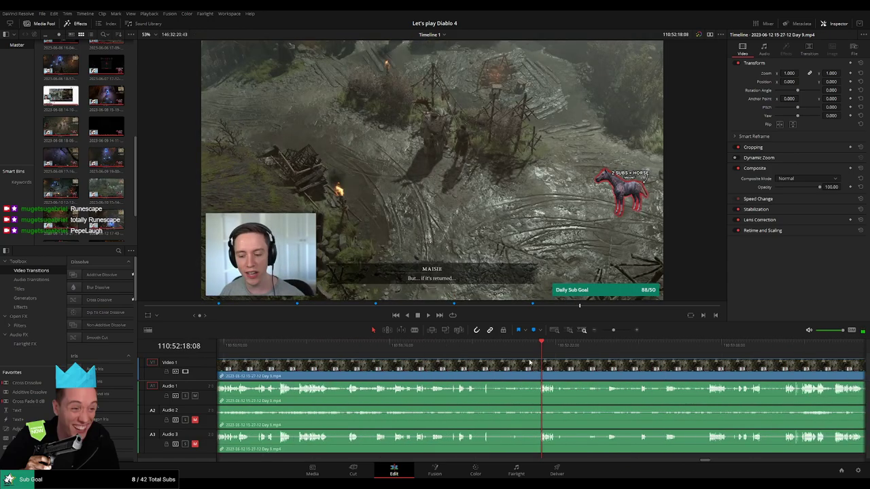
pyautogui.scroll(1, 516, 367)
pyautogui.scroll(1, 525, 368)
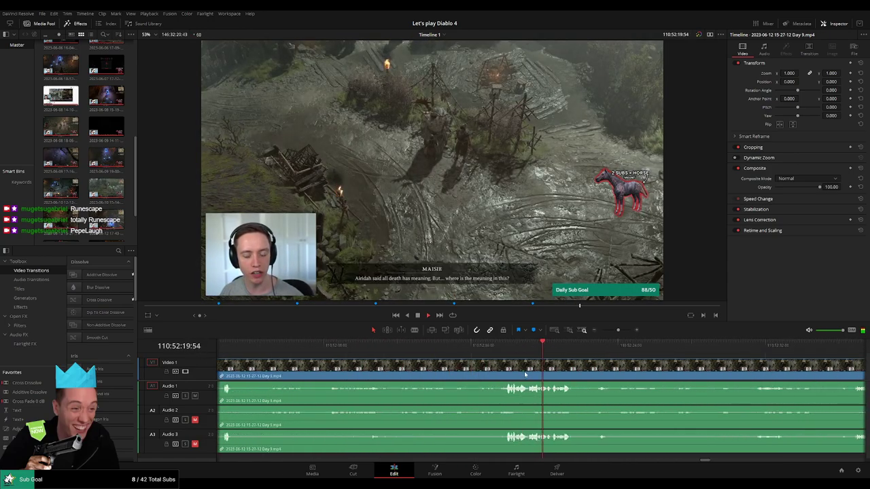
pyautogui.click(502, 349)
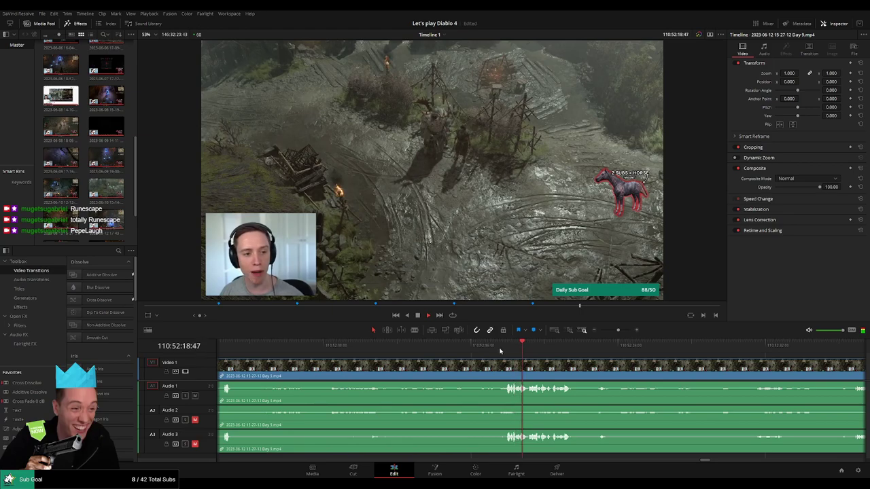
pyautogui.click(504, 350)
pyautogui.moveTo(505, 351); pyautogui.dragTo(489, 351)
# Split all tracks at 110:52:17:00 and fade video and audio out before and in after the cut, about one second each.
pyautogui.press('b')
pyautogui.click(491, 367)
pyautogui.press('a')
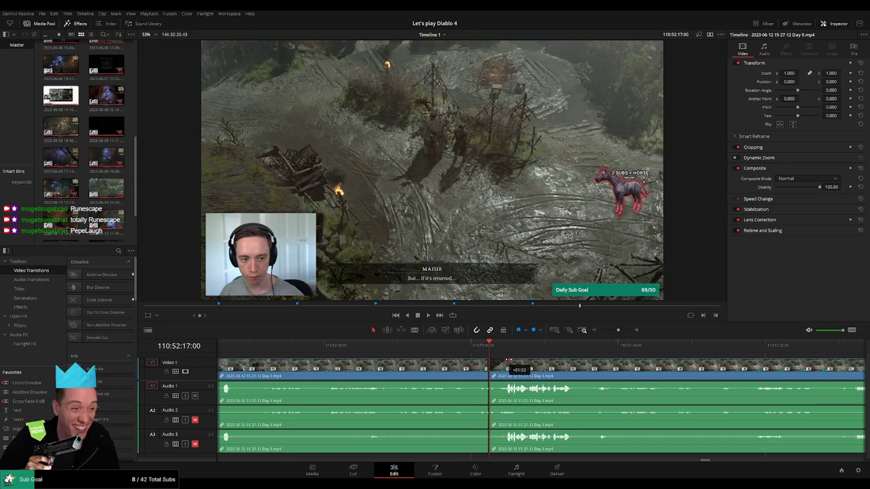
pyautogui.moveTo(507, 360); pyautogui.dragTo(465, 384)
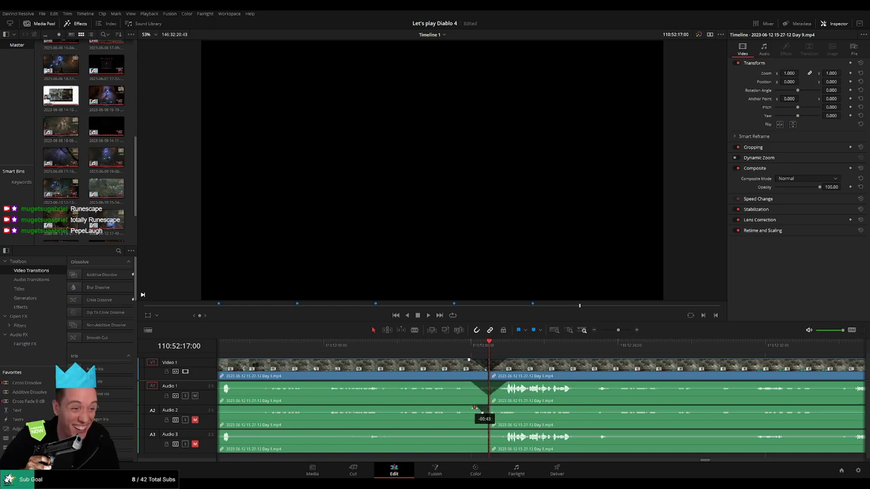
pyautogui.moveTo(498, 407); pyautogui.dragTo(495, 435)
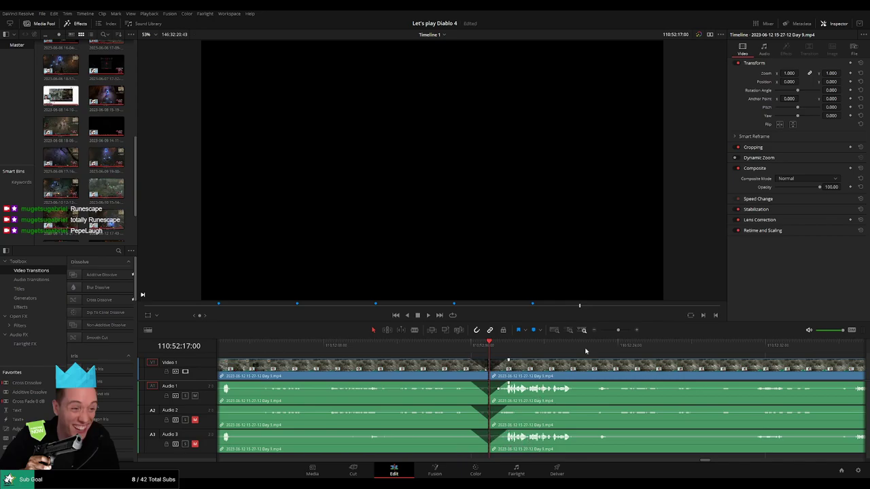
# Move the remaining Day 9 clip away from the cut at 110:52:17:00, leaving a wide gap on the timeline.
pyautogui.scroll(-6, 585, 351)
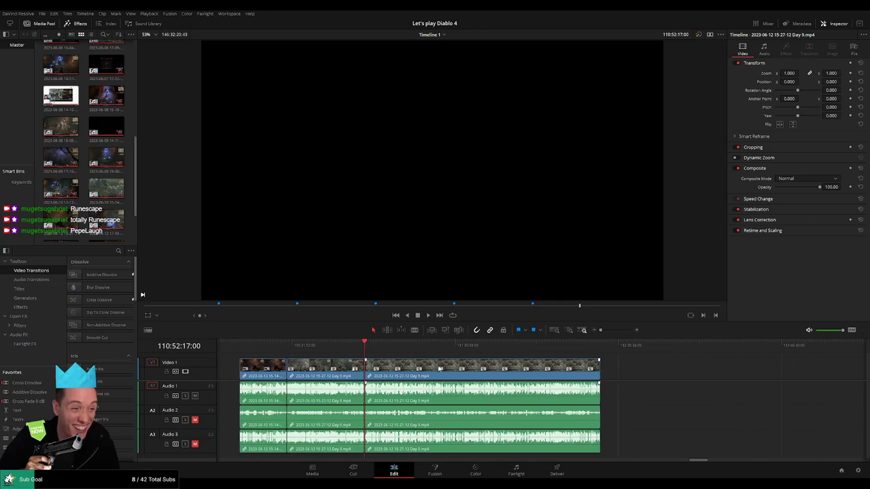
pyautogui.moveTo(443, 365); pyautogui.dragTo(466, 370)
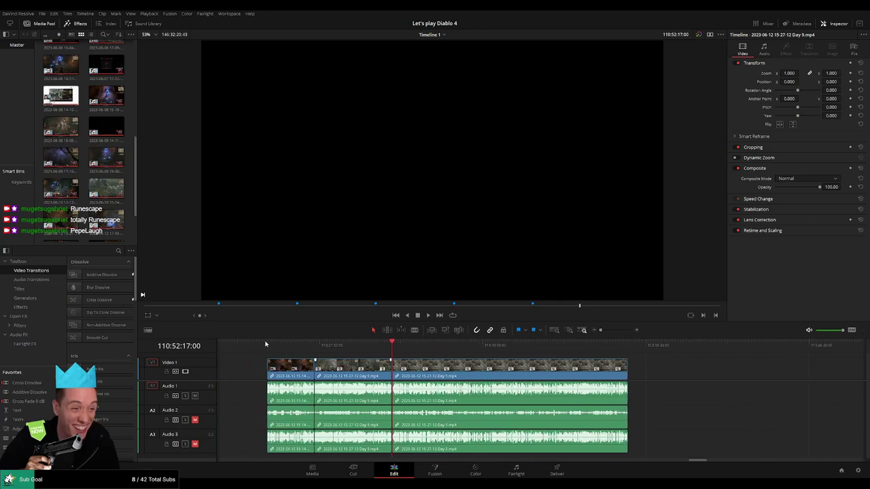
pyautogui.click(267, 344)
pyautogui.click(383, 348)
pyautogui.hscroll(10, 349, 370)
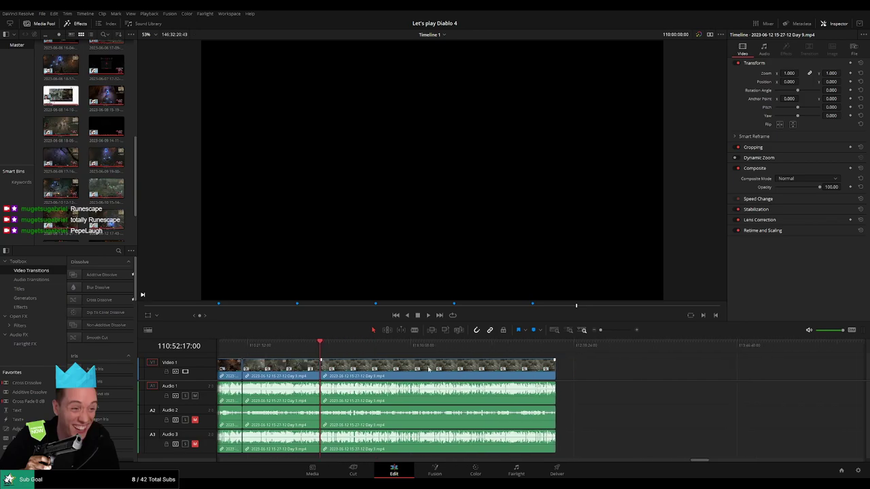
pyautogui.hscroll(-15, 349, 370)
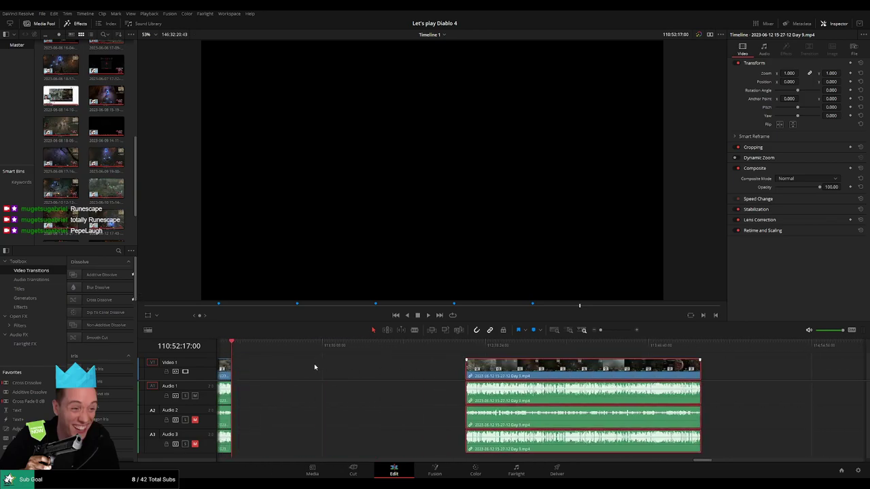
pyautogui.click(469, 375)
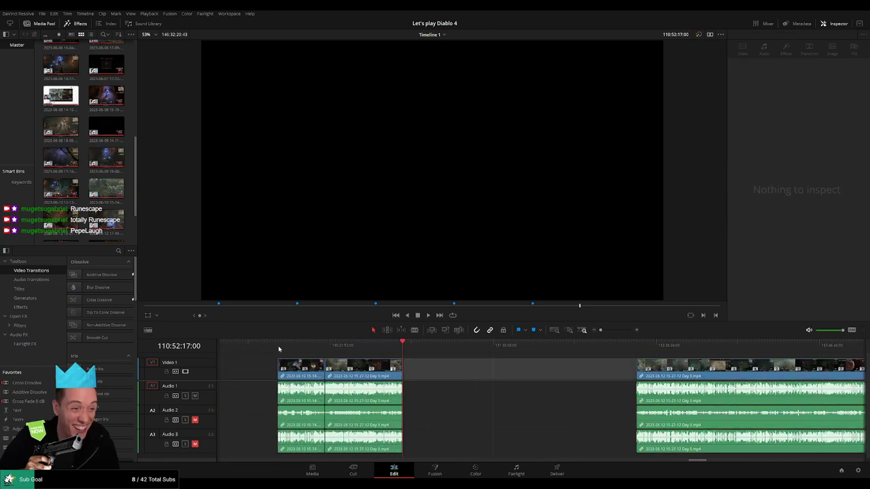
# Place the playhead at 112:00:00:00, move the remaining Day 9 clip so that it starts there, and play its beginning.
pyautogui.hscroll(7, 364, 365)
pyautogui.scroll(-1, 326, 360)
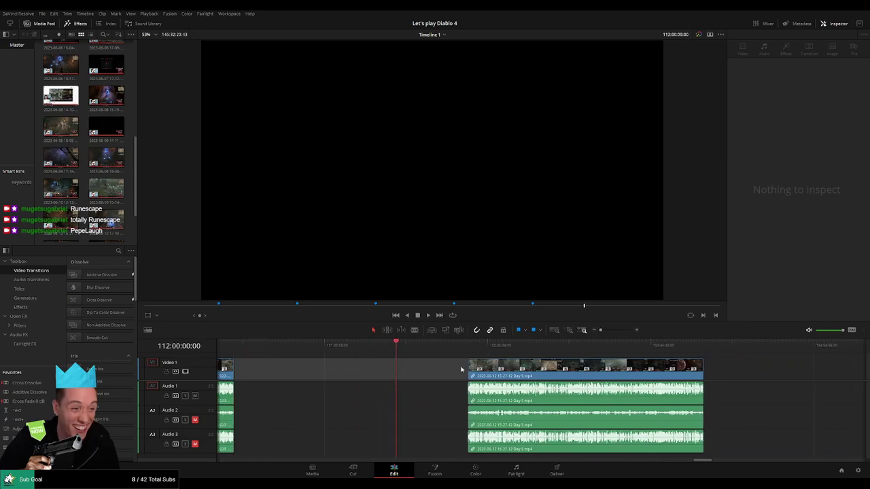
pyautogui.moveTo(516, 370); pyautogui.dragTo(444, 371)
pyautogui.press('space')
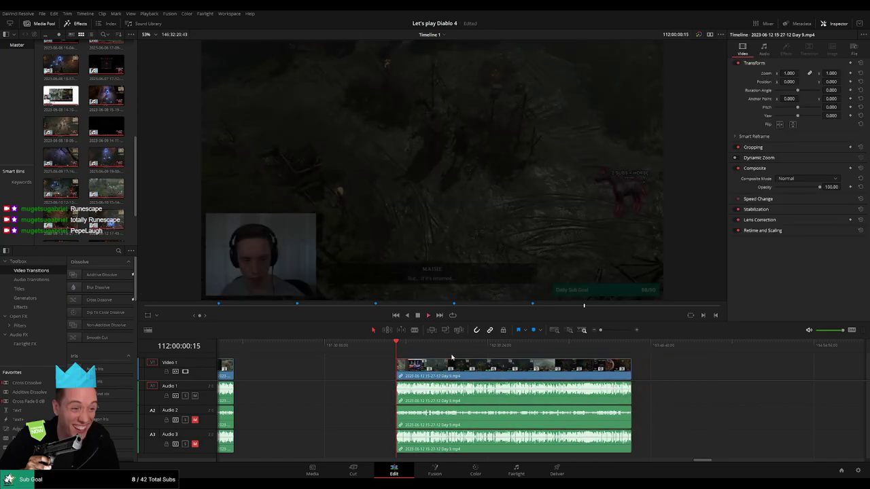
# Play the Day 9 clip around 112:52 to find a suitable ending for the episode.
pyautogui.hscroll(3, 315, 348)
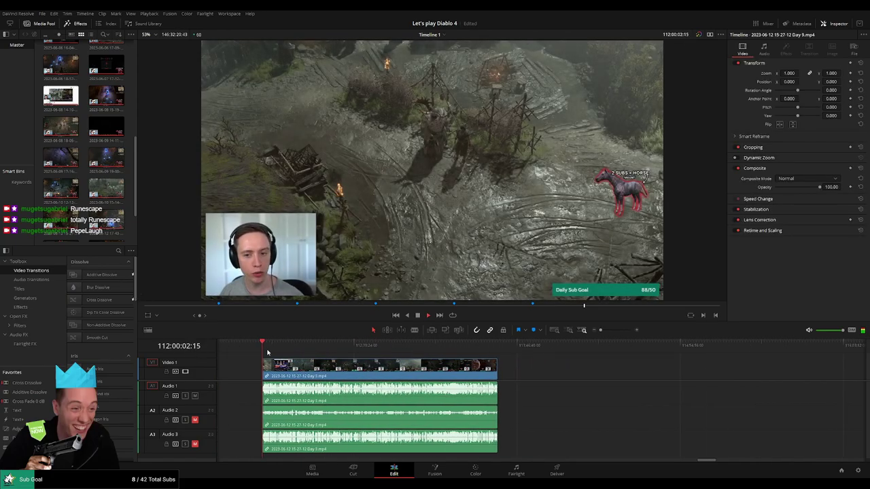
pyautogui.moveTo(269, 351); pyautogui.dragTo(387, 358)
pyautogui.press('space')
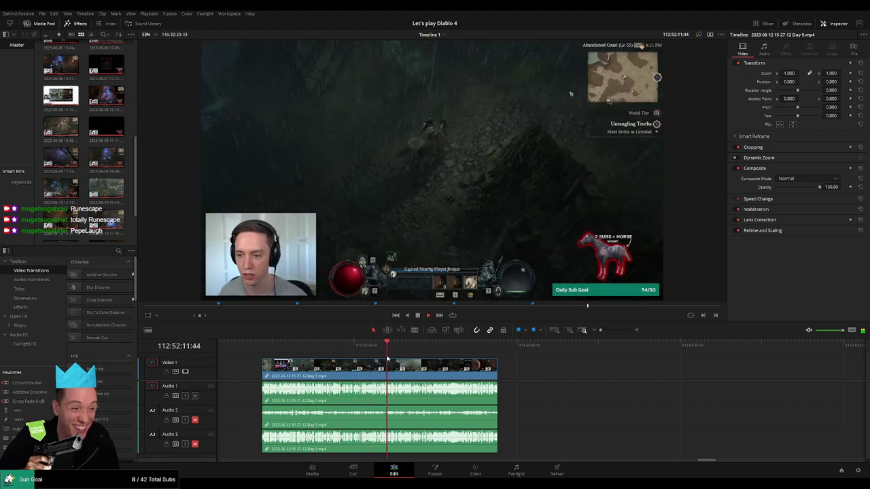
pyautogui.scroll(5, 441, 370)
pyautogui.scroll(4, 442, 371)
pyautogui.click(512, 351)
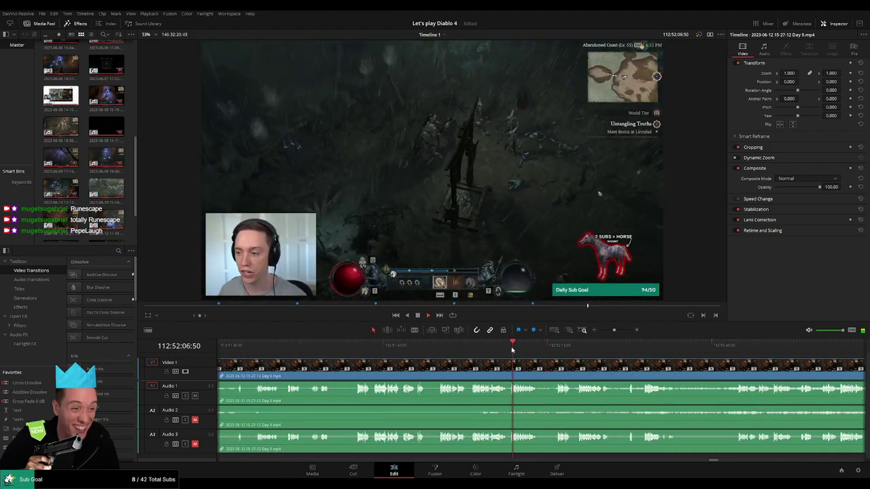
pyautogui.click(471, 352)
pyautogui.hscroll(4, 489, 370)
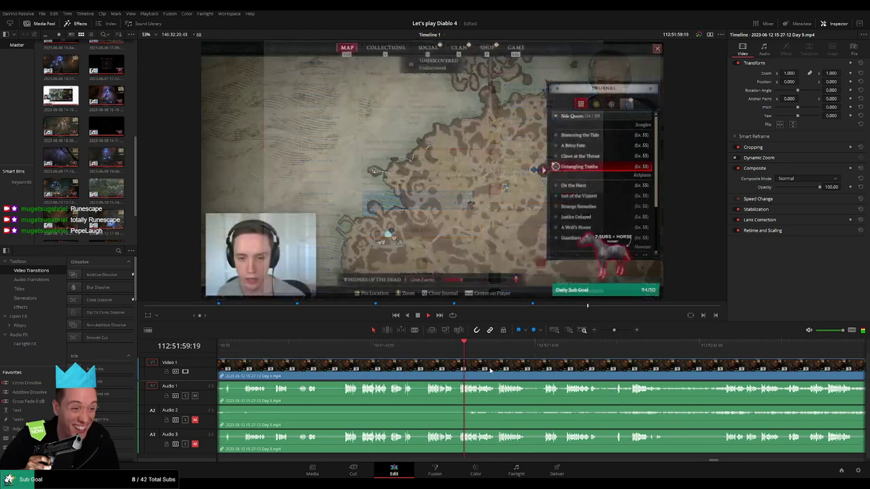
pyautogui.click(466, 352)
pyautogui.scroll(2, 493, 363)
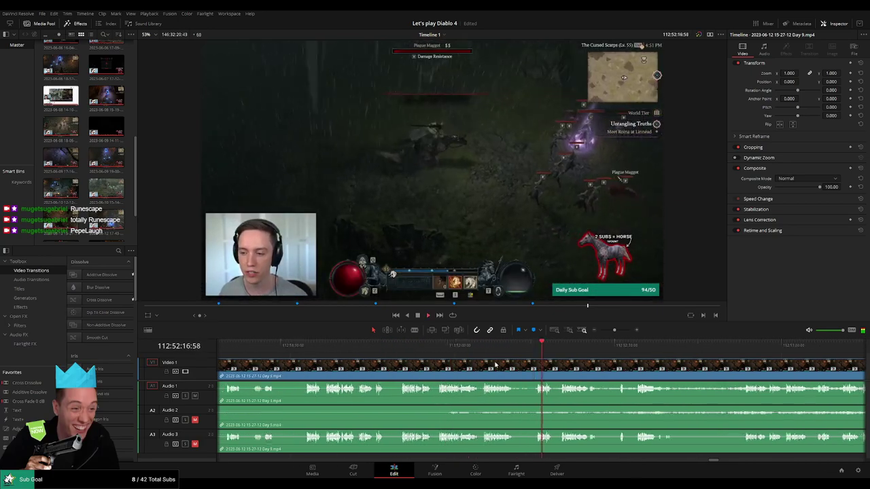
pyautogui.click(563, 351)
pyautogui.moveTo(594, 363); pyautogui.dragTo(449, 356)
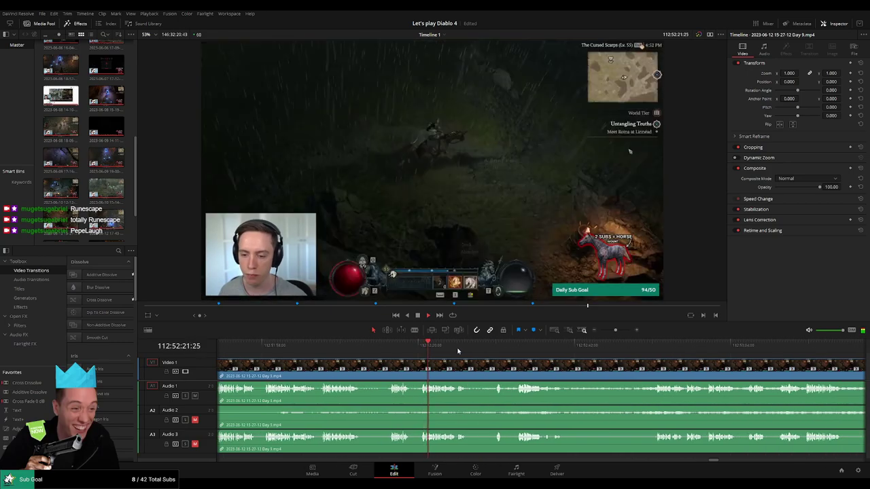
pyautogui.click(498, 349)
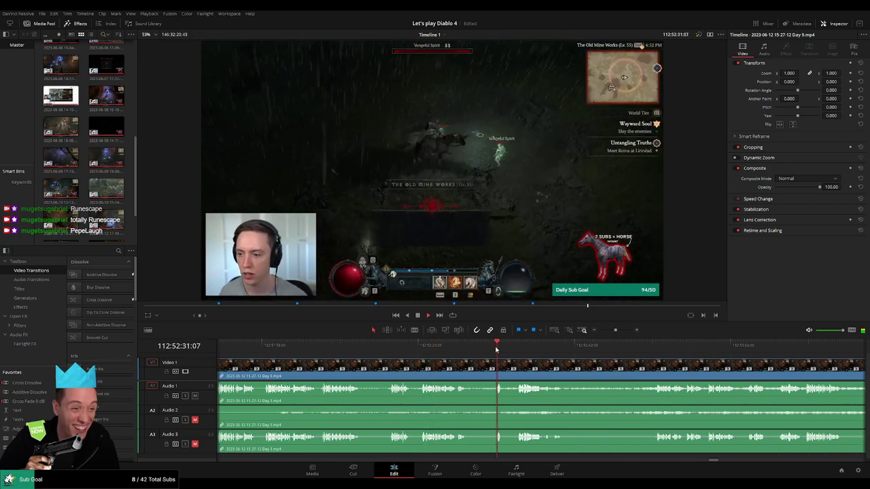
pyautogui.scroll(2, 493, 365)
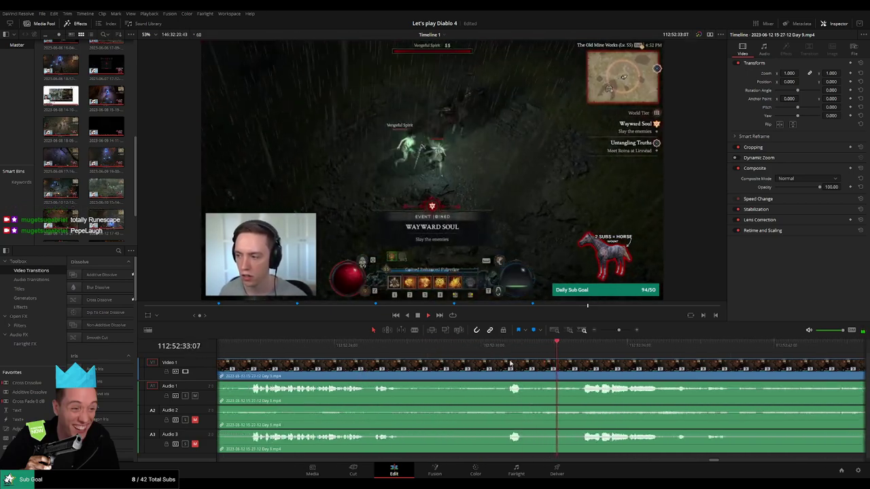
# Split all tracks at 112:52:30:00 and fade video and audio out before and in after the cut, about one second each.
pyautogui.click(510, 352)
pyautogui.moveTo(510, 351)
pyautogui.mouseDown()
pyautogui.moveTo(479, 352)
pyautogui.moveTo(501, 365)
pyautogui.mouseUp()
pyautogui.hotkey('ctrl', 'b')
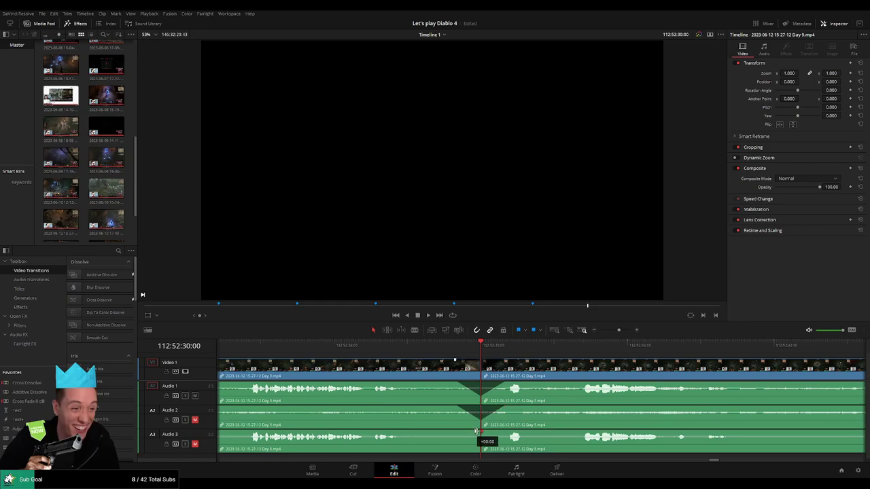
pyautogui.moveTo(476, 431); pyautogui.dragTo(462, 432)
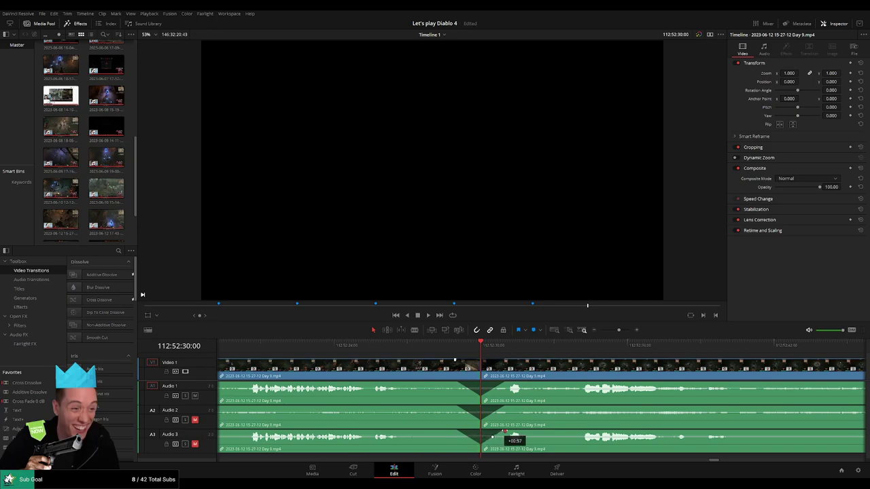
# Move the remaining Day 9 clip away from the cut at 112:52:30:00, leaving a wide gap on the timeline.
pyautogui.click(594, 331)
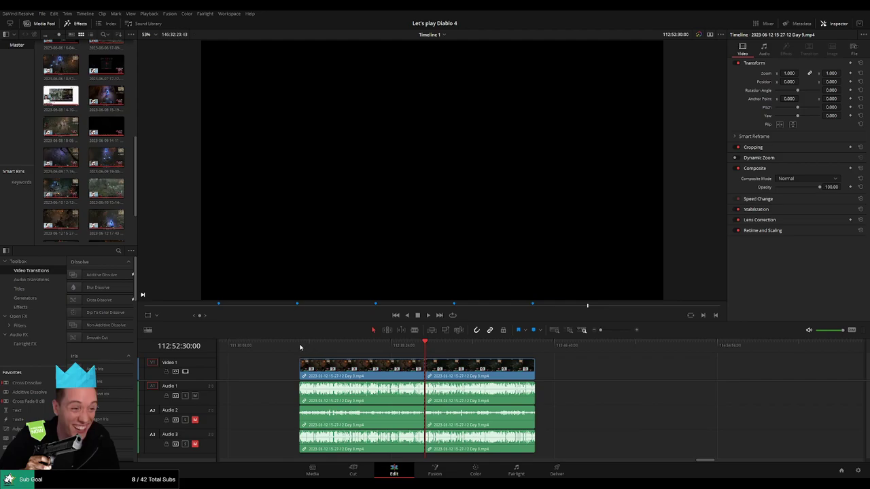
pyautogui.click(423, 347)
pyautogui.hscroll(5, 428, 364)
pyautogui.moveTo(324, 371); pyautogui.dragTo(630, 369)
pyautogui.click(419, 372)
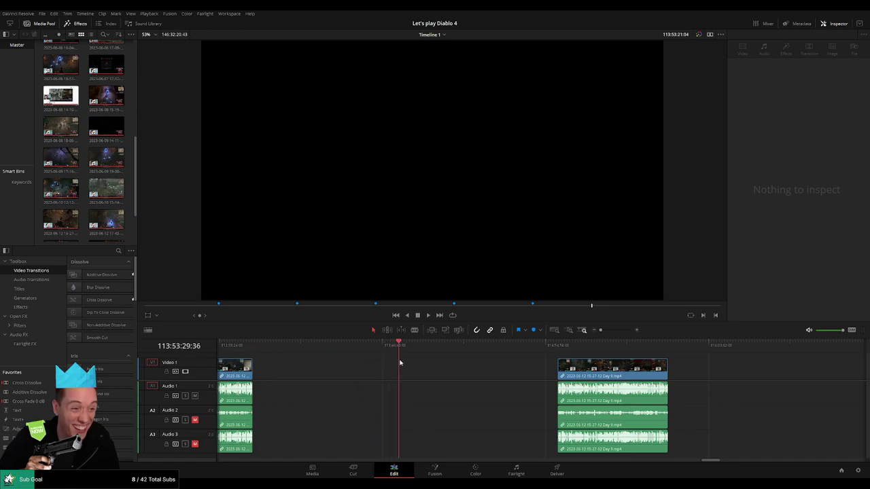
# Place the playhead at 114:00:00:00 and move the remaining Day 9 clip so that it starts there.
pyautogui.scroll(5, 474, 369)
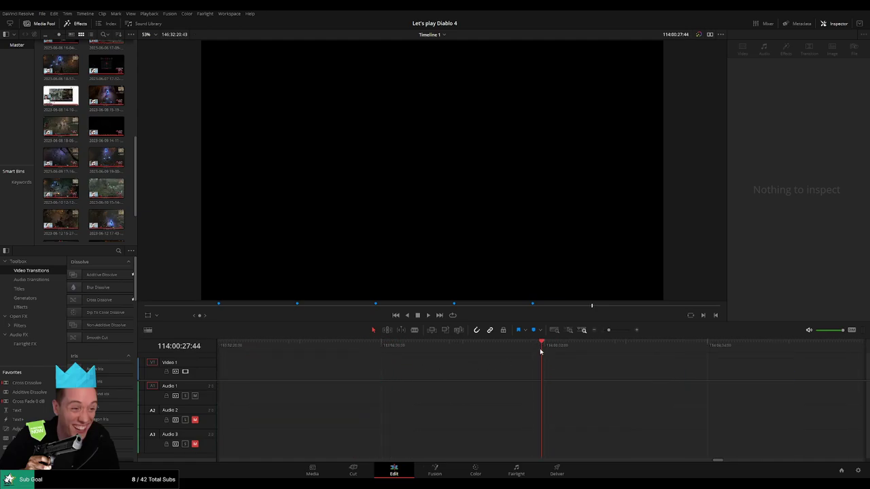
pyautogui.scroll(1, 541, 351)
pyautogui.click(540, 347)
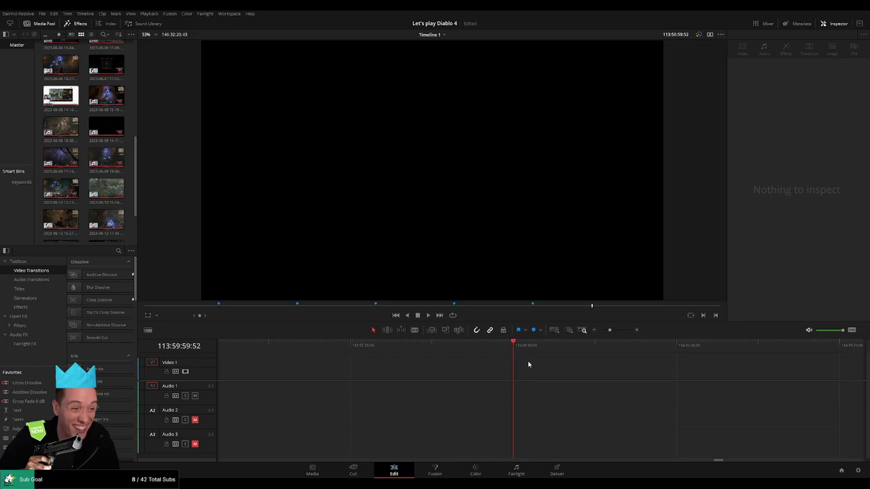
pyautogui.moveTo(609, 331); pyautogui.dragTo(600, 330)
pyautogui.hscroll(5, 496, 369)
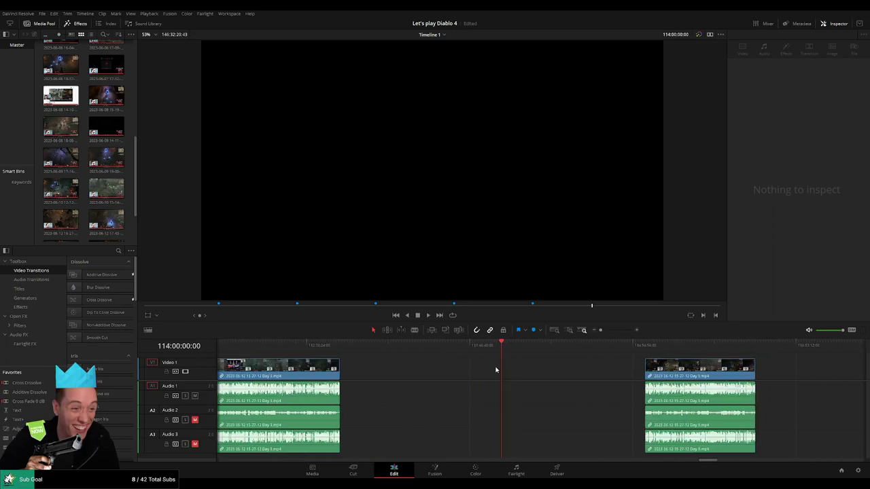
pyautogui.moveTo(547, 371); pyautogui.dragTo(403, 369)
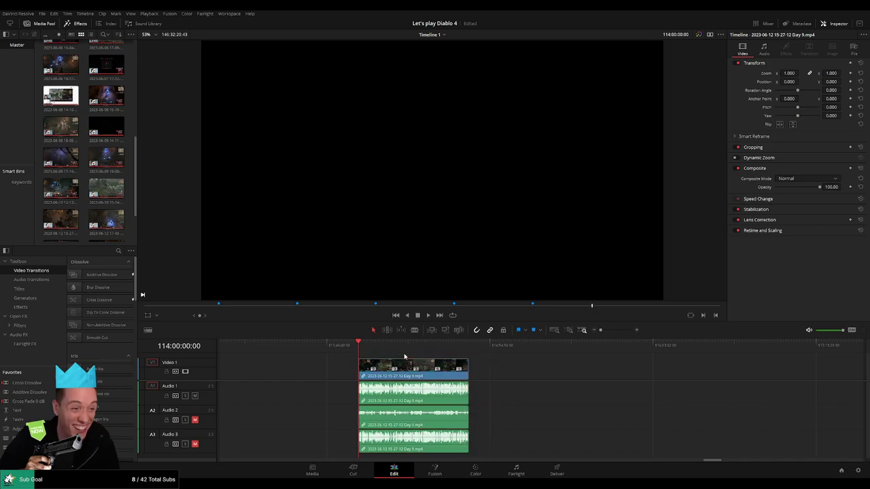
# Play the beginning of the moved Day 9 clip, then place the playhead at its end, 114:46:12:19.
pyautogui.press('space')
pyautogui.hscroll(2, 387, 357)
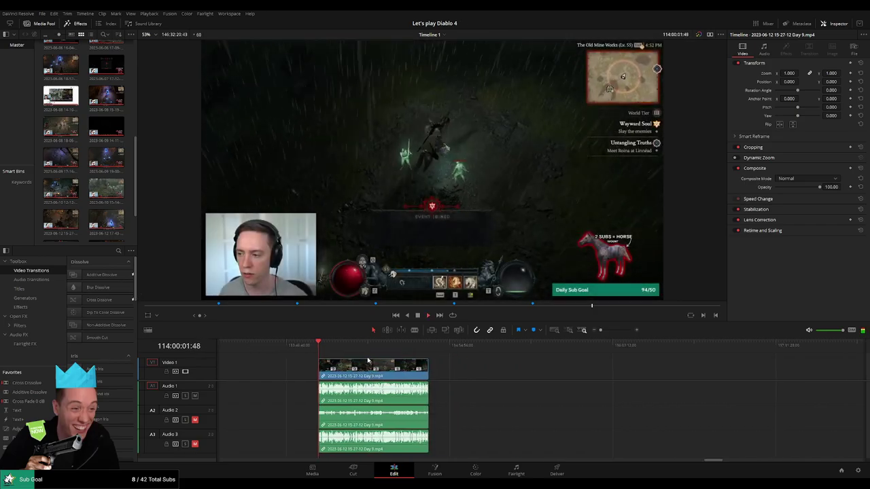
pyautogui.moveTo(324, 347); pyautogui.dragTo(428, 351)
pyautogui.press('space')
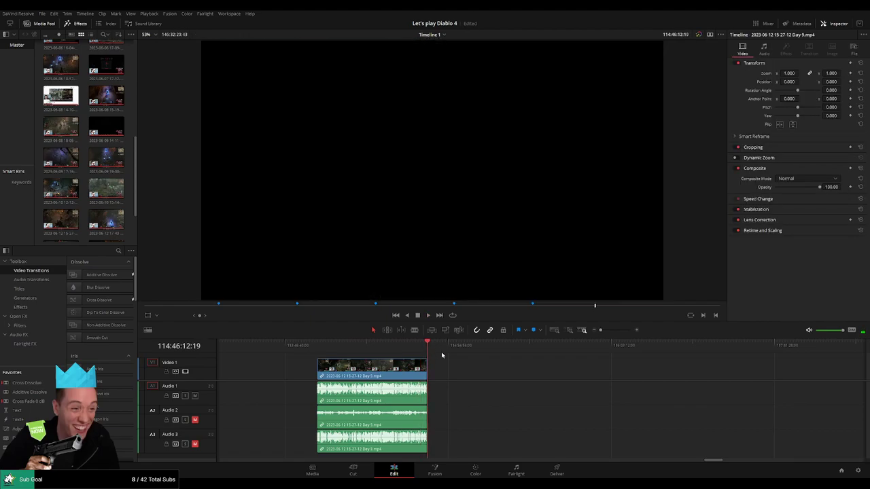
# Bring the Day 9 part 2 clip back along the timeline and attach it to the end of the Day 9 clip at 114:46:12:19.
pyautogui.click(584, 372)
pyautogui.hscroll(5, 487, 362)
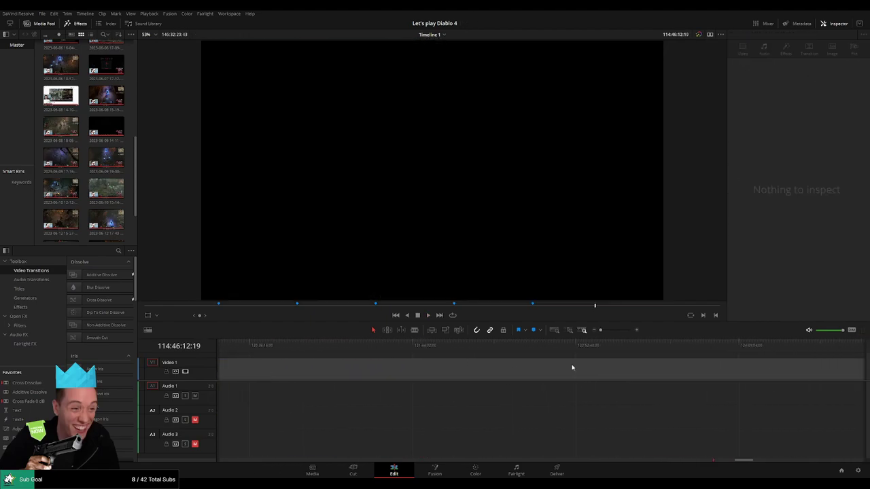
pyautogui.hscroll(8, 477, 367)
pyautogui.hscroll(-4, 534, 370)
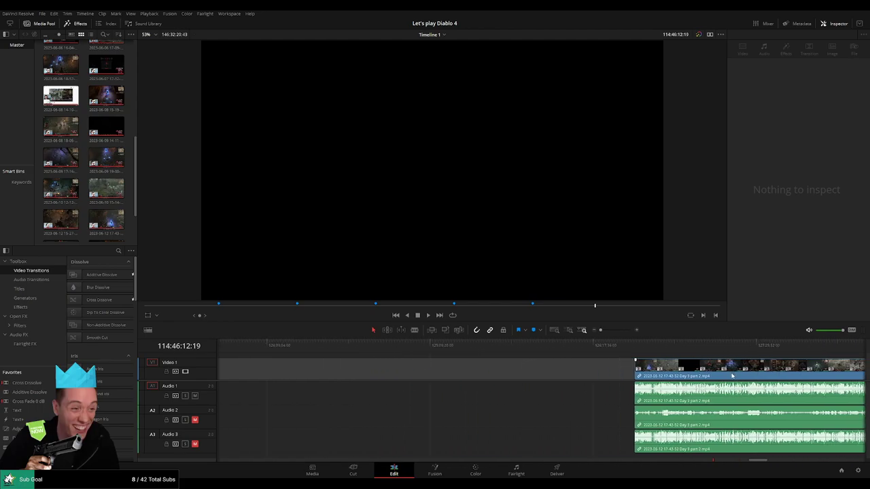
pyautogui.moveTo(729, 372); pyautogui.dragTo(319, 371)
pyautogui.hscroll(-3, 435, 368)
pyautogui.click(482, 368)
pyautogui.moveTo(717, 372); pyautogui.dragTo(330, 378)
pyautogui.click(246, 371)
pyautogui.hscroll(-4, 246, 371)
pyautogui.moveTo(695, 372); pyautogui.dragTo(320, 375)
pyautogui.hscroll(-4, 442, 373)
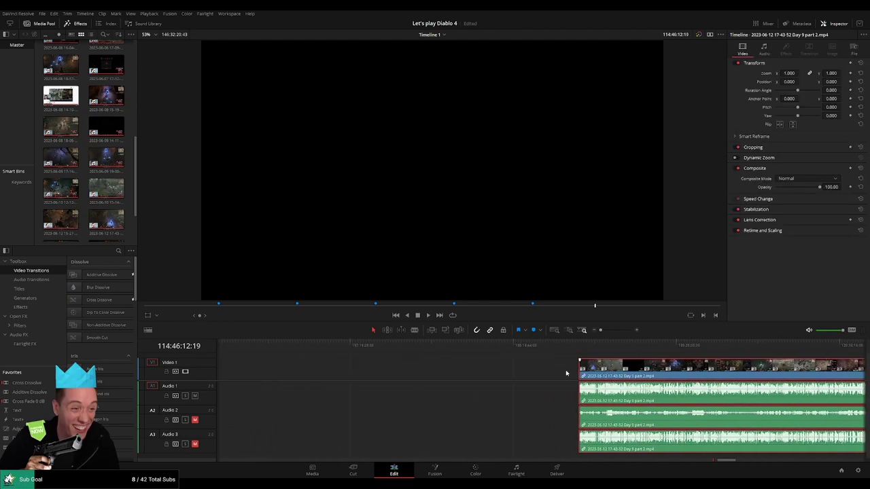
pyautogui.click(567, 372)
pyautogui.moveTo(605, 370); pyautogui.dragTo(404, 375)
# Add short video and audio transitions at the join between the Day 9 and Day 9 part 2 clips and play across it.
pyautogui.scroll(6, 456, 367)
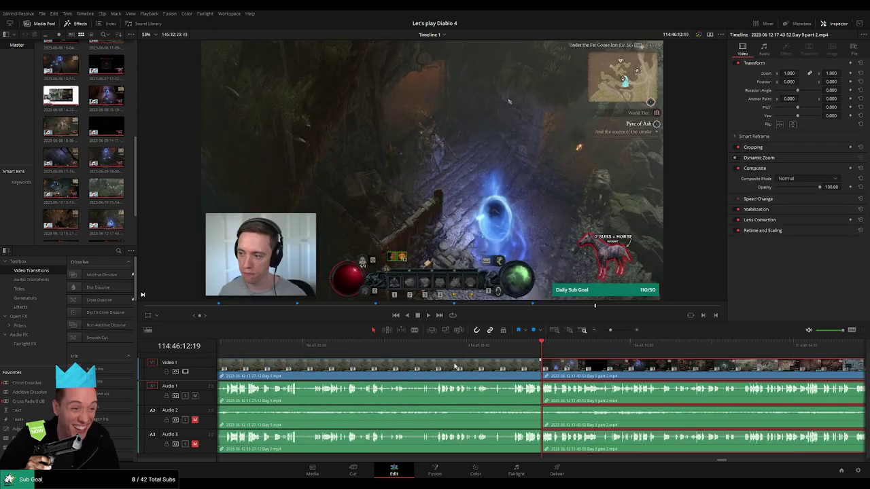
pyautogui.scroll(2, 563, 374)
pyautogui.click(515, 360)
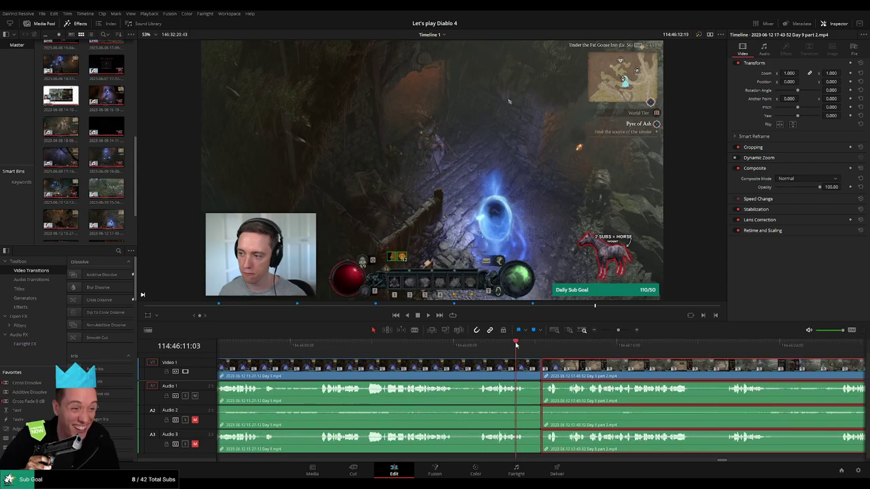
pyautogui.press('space')
pyautogui.press('space')
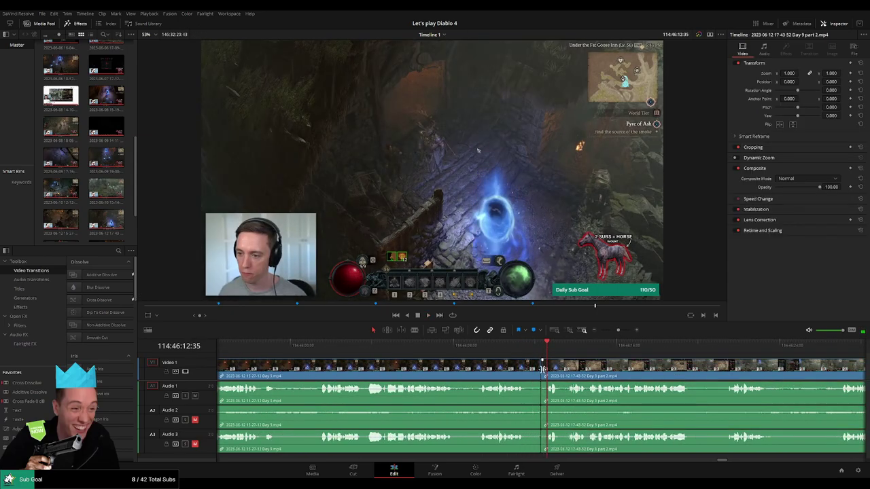
pyautogui.click(501, 347)
pyautogui.press('space')
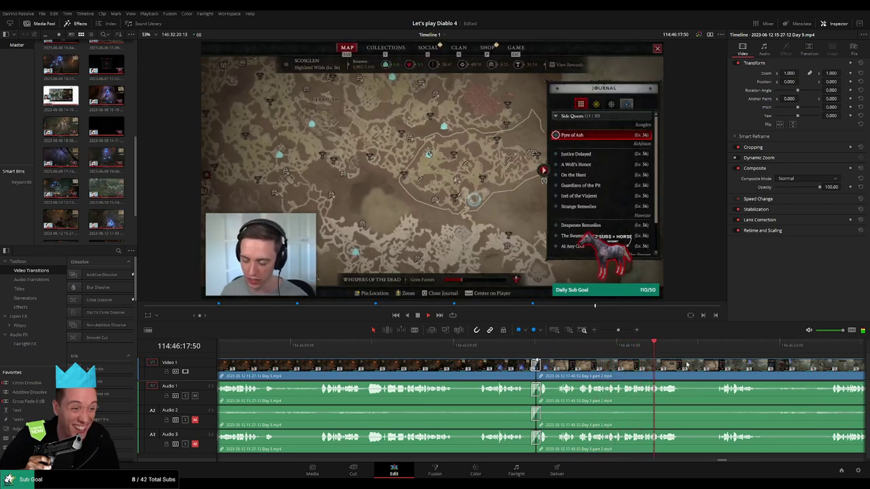
pyautogui.press('space')
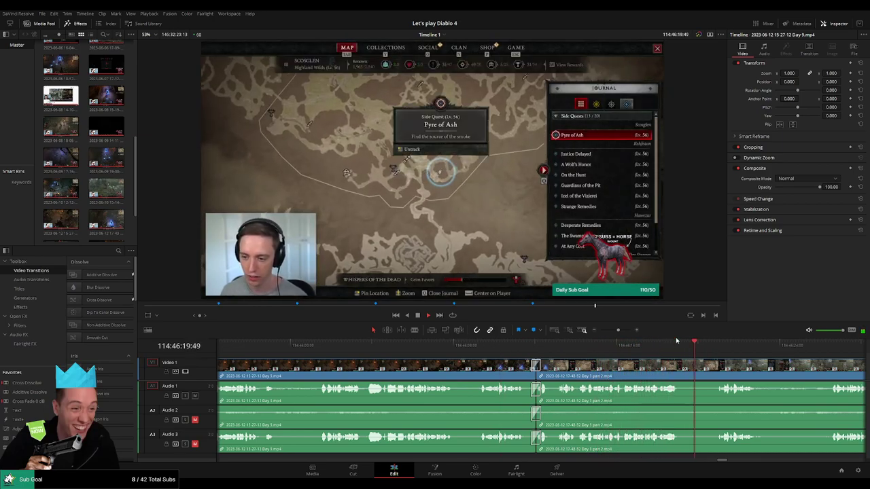
# Place the playhead near 114:52:20, about 52 minutes into the episode, and play the Day 9 part 2 clip from there.
pyautogui.moveTo(617, 330); pyautogui.dragTo(590, 337)
pyautogui.hscroll(3, 471, 369)
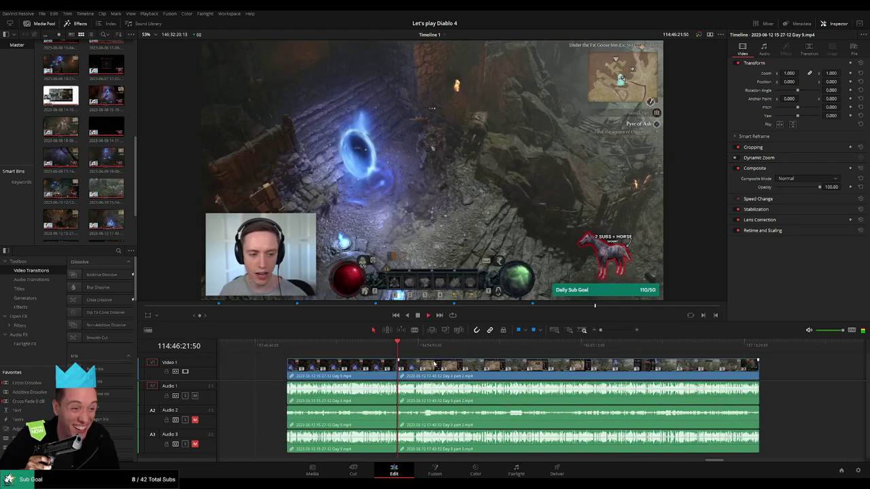
pyautogui.press('Home')
pyautogui.press('Down')
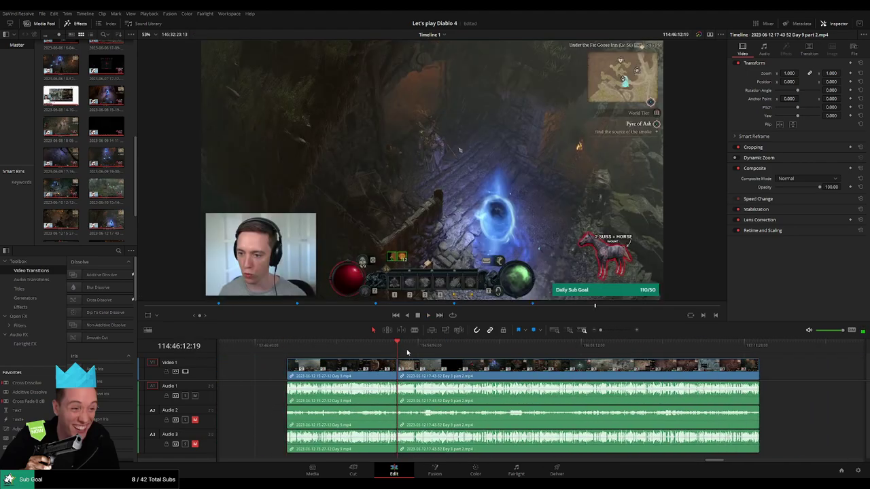
pyautogui.moveTo(600, 330); pyautogui.dragTo(613, 330)
pyautogui.click(472, 349)
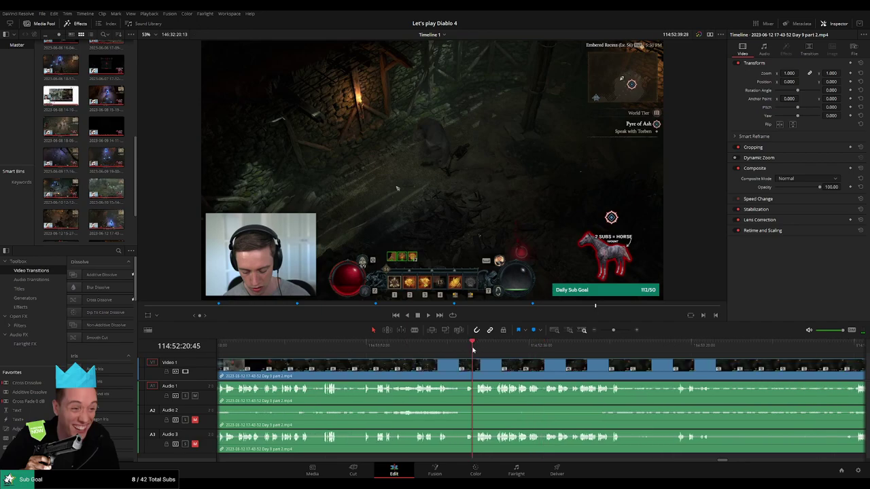
pyautogui.press('space')
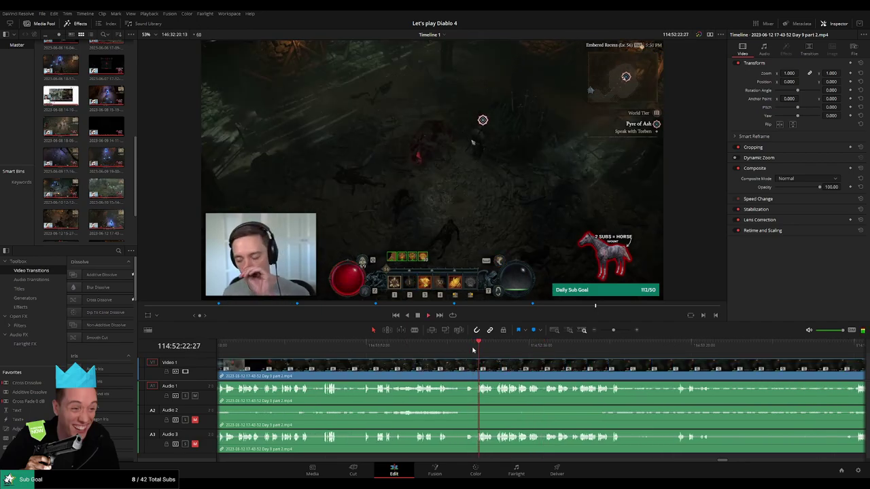
# Play short passages of the Day 9 part 2 clip between about 114:52:01 and 114:52:24 to find a quiet cutting point.
pyautogui.scroll(2, 489, 357)
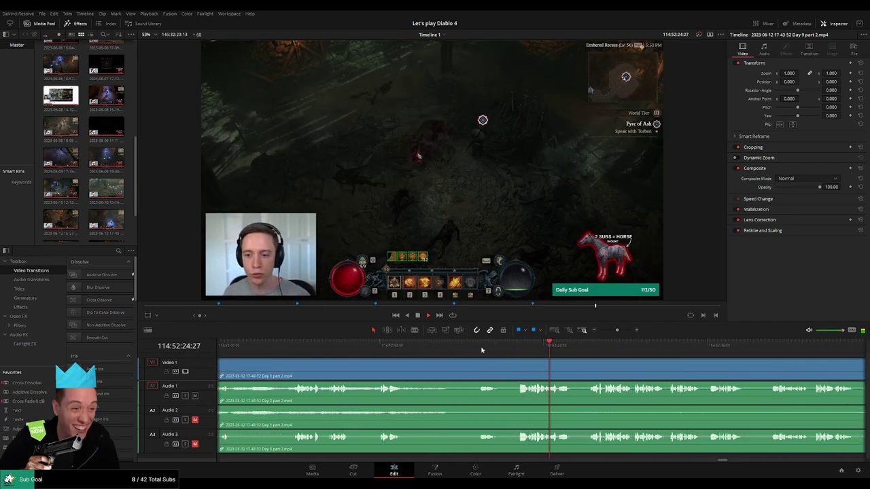
pyautogui.click(481, 350)
pyautogui.click(379, 349)
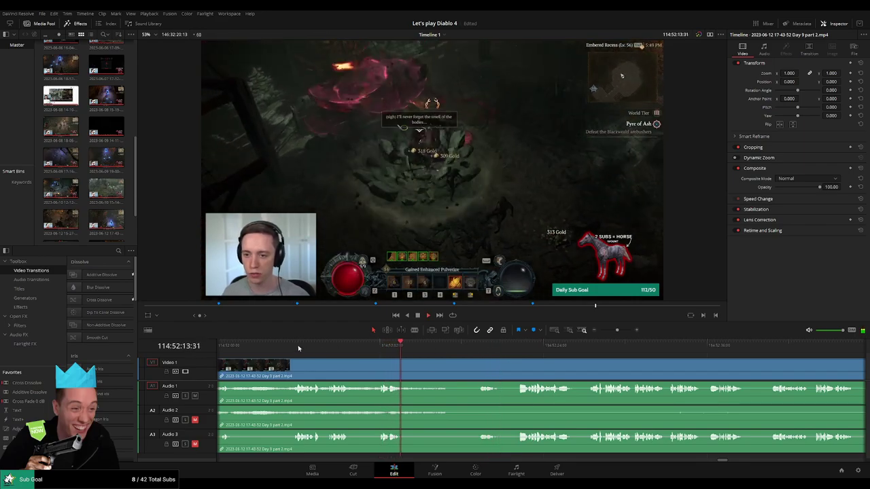
pyautogui.click(298, 348)
pyautogui.hscroll(-3, 340, 349)
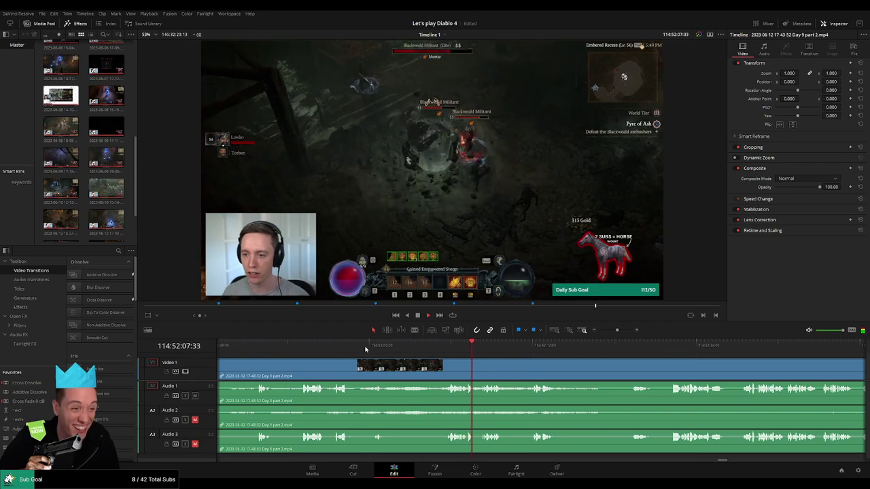
pyautogui.click(364, 350)
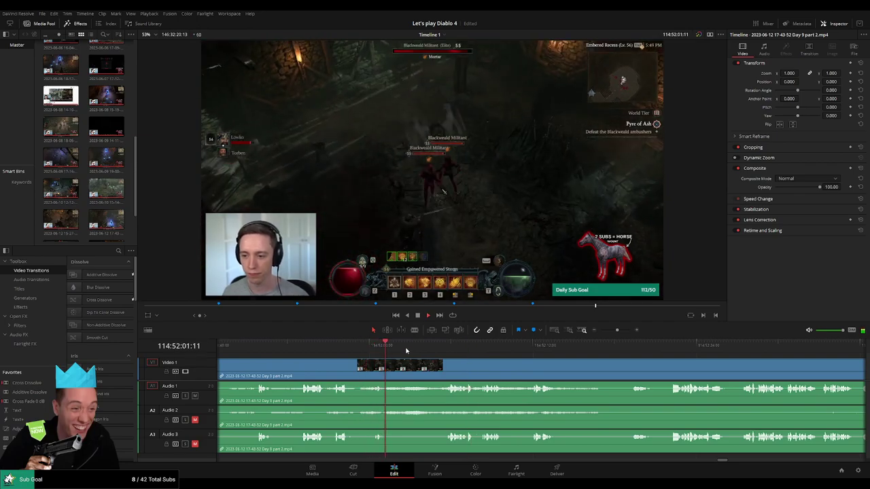
pyautogui.click(430, 350)
pyautogui.scroll(4, 430, 364)
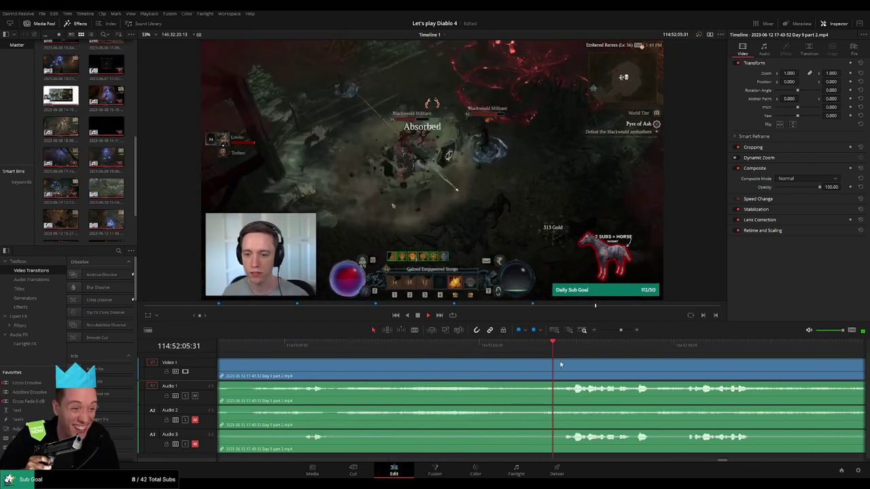
# Split the Day 9 part 2 clip at 114:52:05:00 and fade the video out and in over about one second at the cut.
pyautogui.scroll(1, 560, 365)
pyautogui.press('space')
pyautogui.moveTo(566, 349); pyautogui.dragTo(494, 365)
pyautogui.click(502, 366)
pyautogui.press('a')
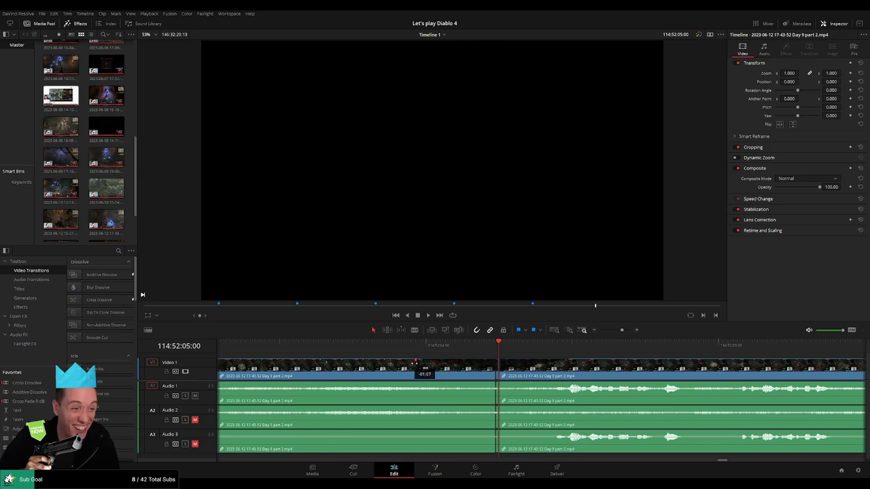
pyautogui.moveTo(423, 365); pyautogui.dragTo(422, 362)
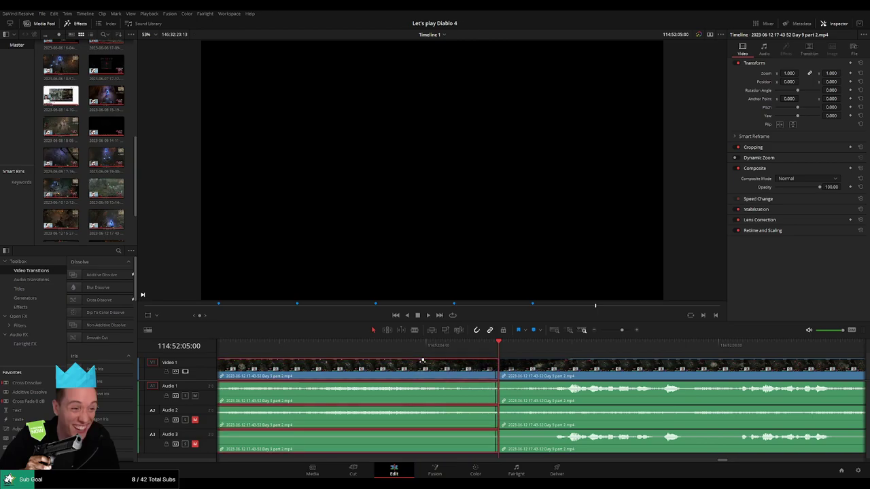
# Add fades of about one second on both sides of the 114:52:05:00 cut on all three audio tracks.
pyautogui.moveTo(497, 382); pyautogui.dragTo(434, 383)
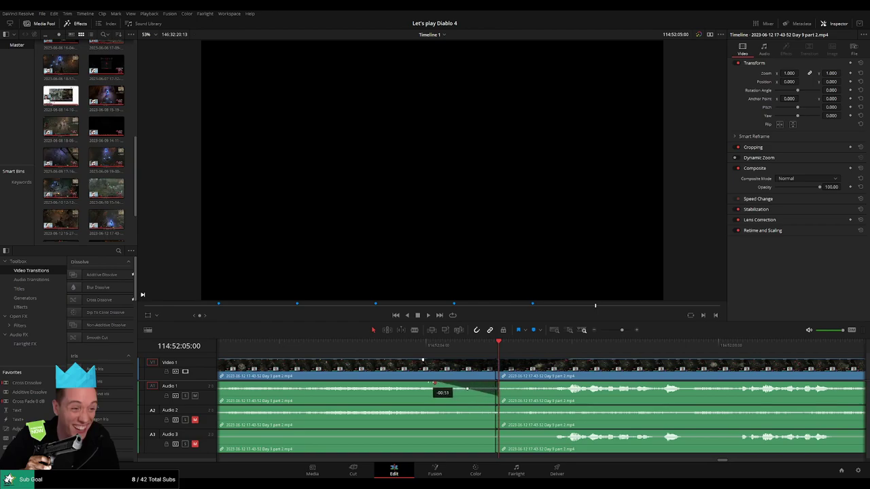
pyautogui.moveTo(501, 383); pyautogui.dragTo(552, 385)
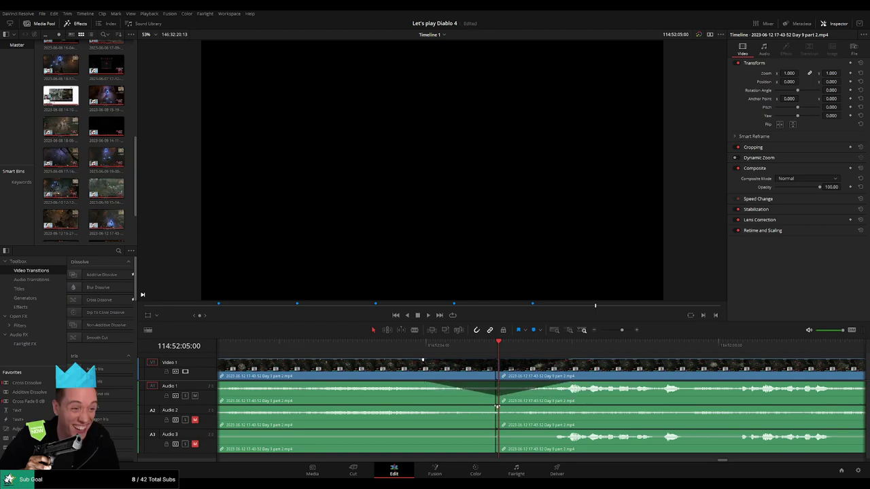
pyautogui.moveTo(497, 406); pyautogui.dragTo(417, 407)
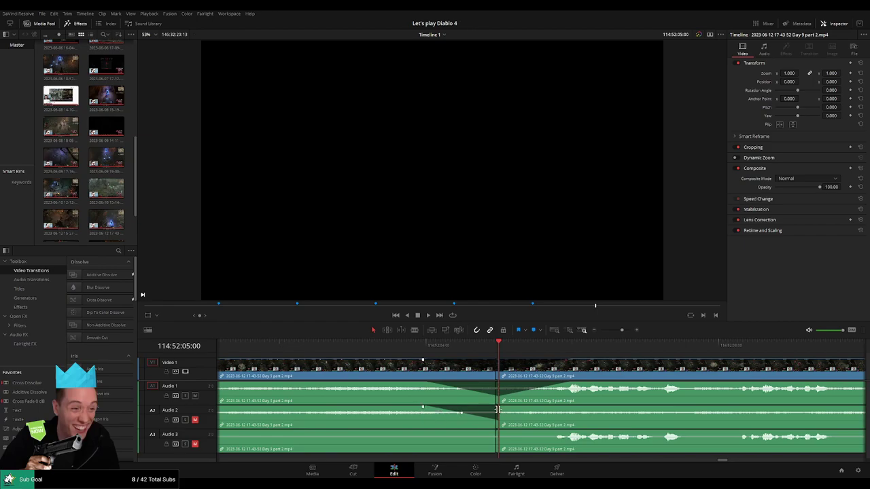
pyautogui.moveTo(500, 408); pyautogui.dragTo(568, 408)
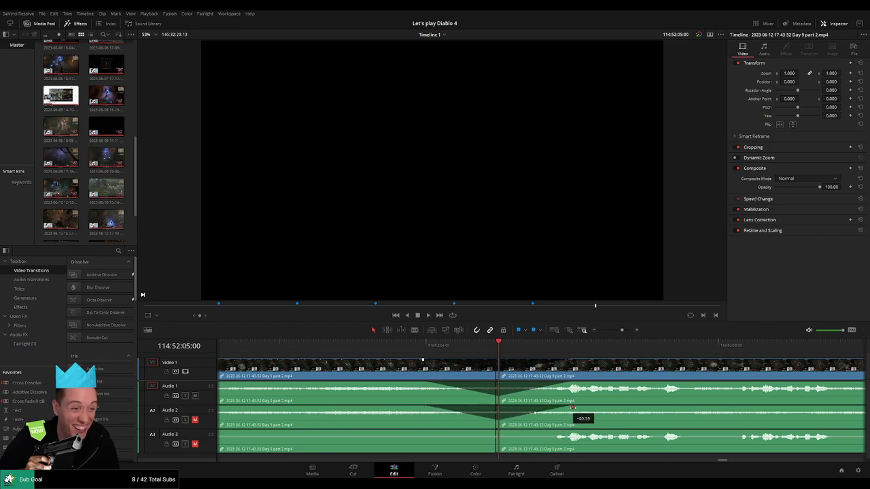
pyautogui.moveTo(497, 431); pyautogui.dragTo(433, 430)
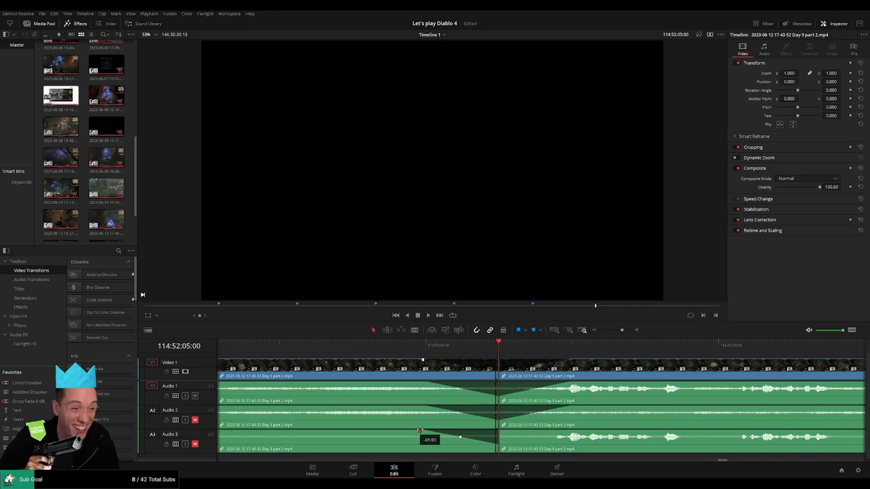
pyautogui.moveTo(515, 432); pyautogui.dragTo(572, 432)
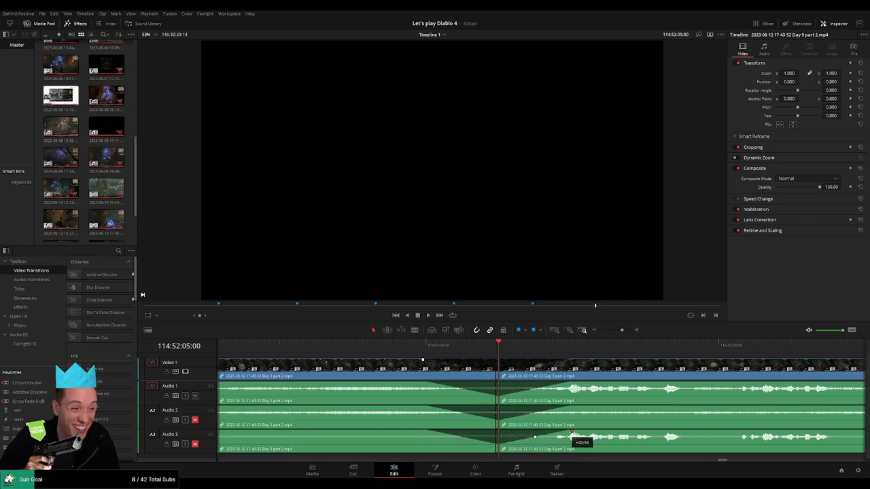
# Move the rest of the Day 9 part 2 clip further along the timeline, leaving a gap after the finished episode.
pyautogui.moveTo(622, 332); pyautogui.dragTo(589, 341)
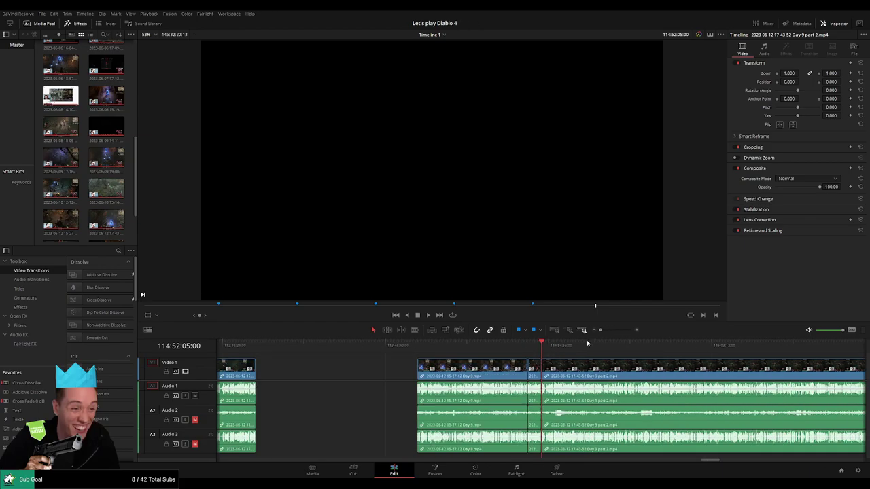
pyautogui.moveTo(636, 374); pyautogui.dragTo(465, 371)
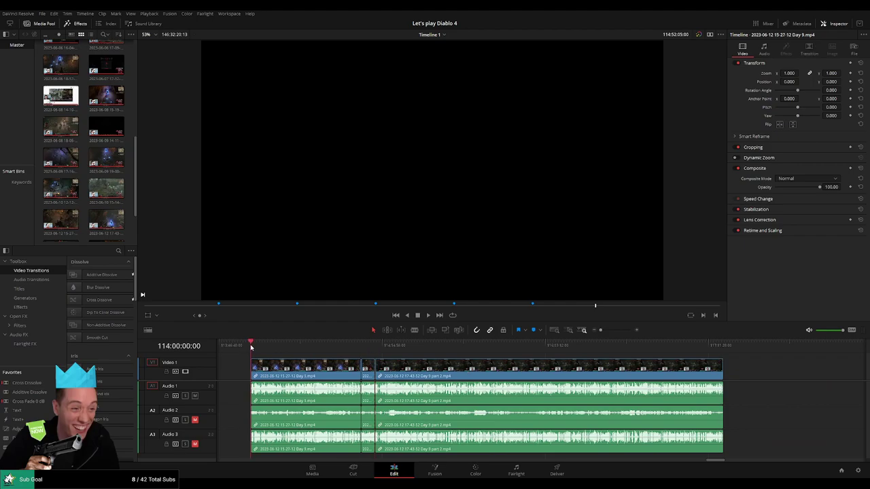
pyautogui.moveTo(530, 368); pyautogui.dragTo(640, 372)
pyautogui.moveTo(346, 371); pyautogui.dragTo(446, 371)
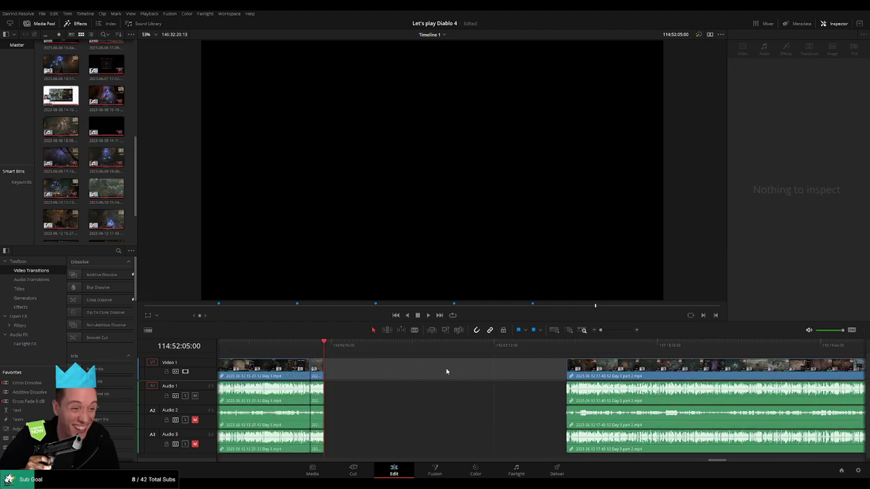
# Place the playhead at 116:00:00:00 and move the remaining Day 9 part 2 clip so that it starts there.
pyautogui.moveTo(327, 350); pyautogui.dragTo(432, 356)
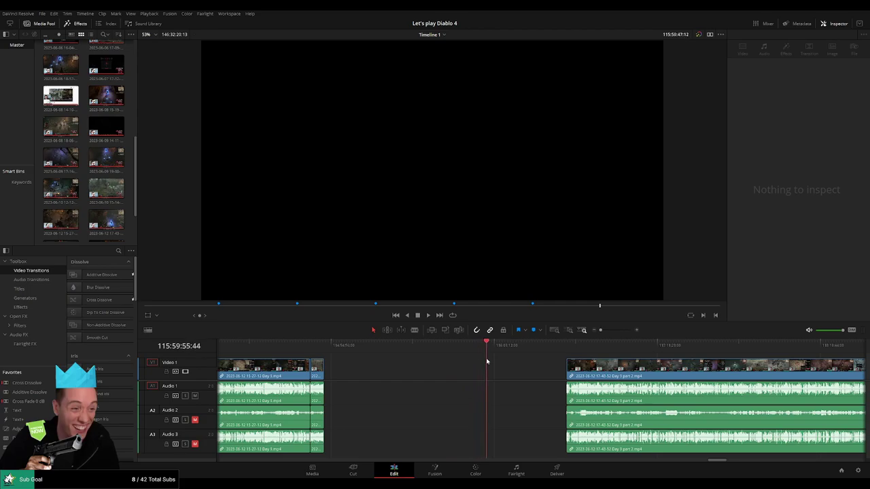
pyautogui.moveTo(598, 331); pyautogui.dragTo(609, 331)
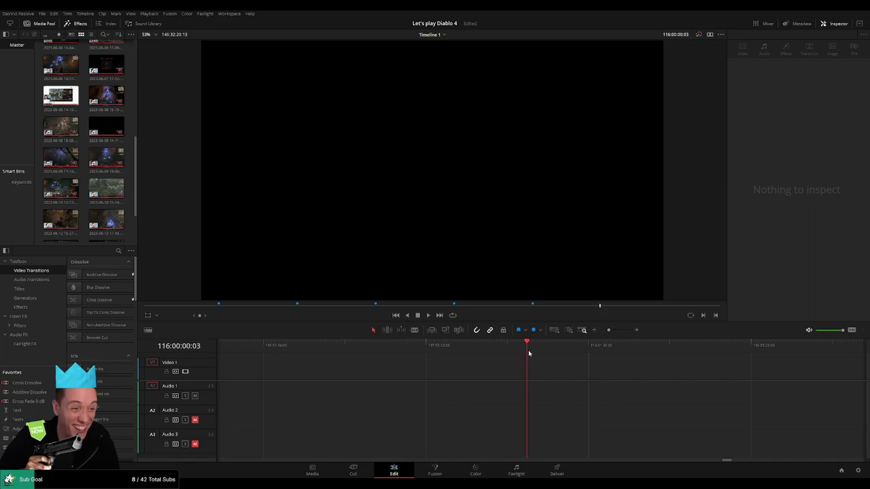
pyautogui.moveTo(608, 331); pyautogui.dragTo(600, 330)
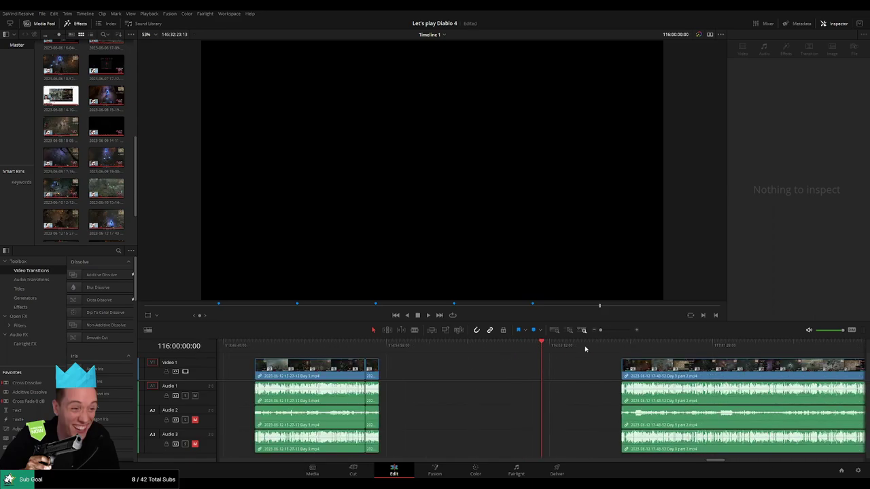
pyautogui.moveTo(579, 364); pyautogui.dragTo(414, 367)
pyautogui.click(413, 368)
pyautogui.press('Delete')
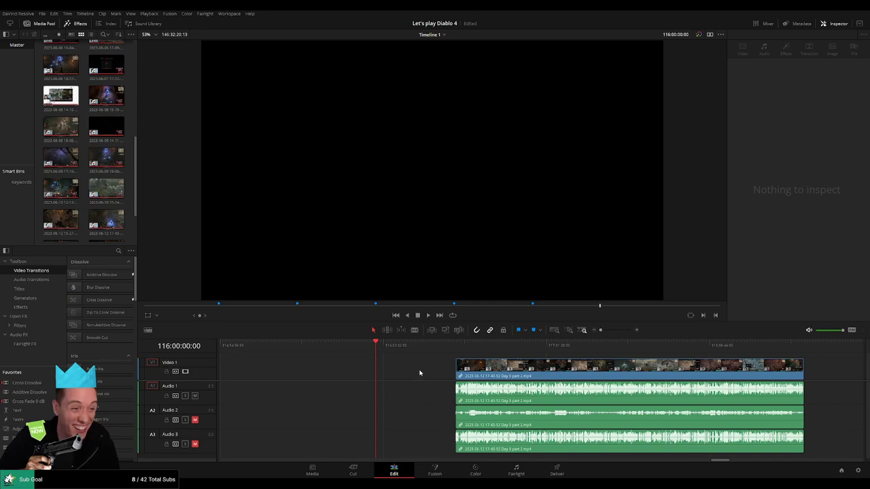
pyautogui.moveTo(473, 373); pyautogui.dragTo(399, 371)
# Play the beginning of the moved Day 9 part 2 clip, then place the playhead at about 116:52:00 and play from there.
pyautogui.press('space')
pyautogui.click(457, 356)
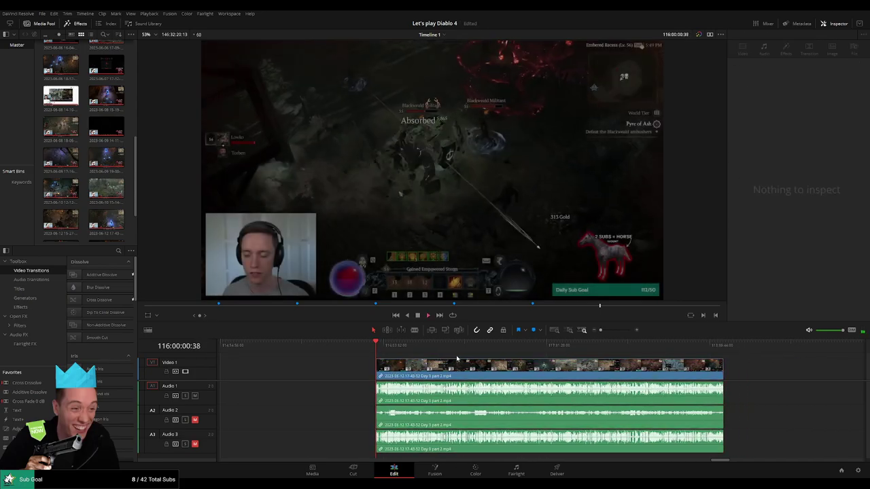
pyautogui.moveTo(456, 358); pyautogui.dragTo(386, 358)
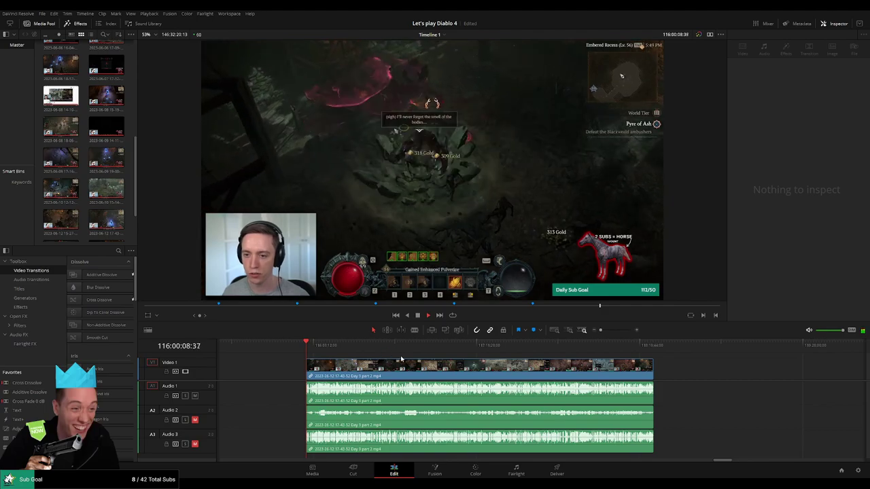
pyautogui.moveTo(324, 348); pyautogui.dragTo(430, 356)
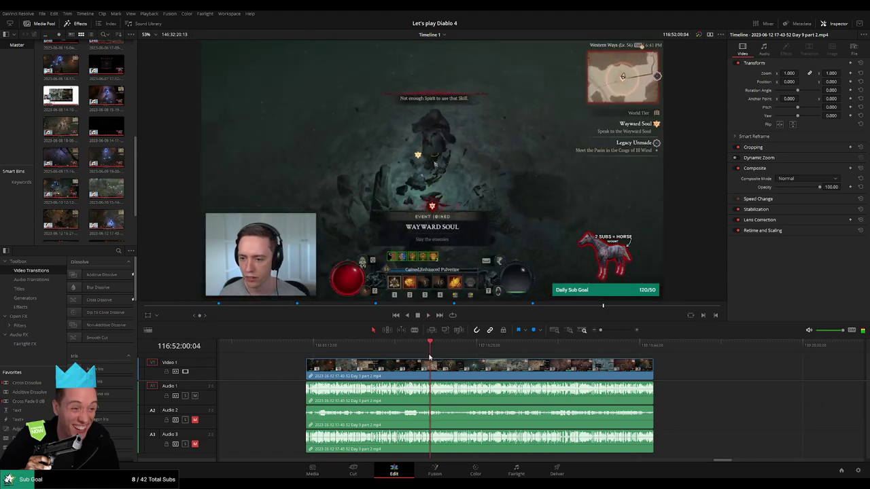
pyautogui.scroll(8, 429, 357)
pyautogui.press('space')
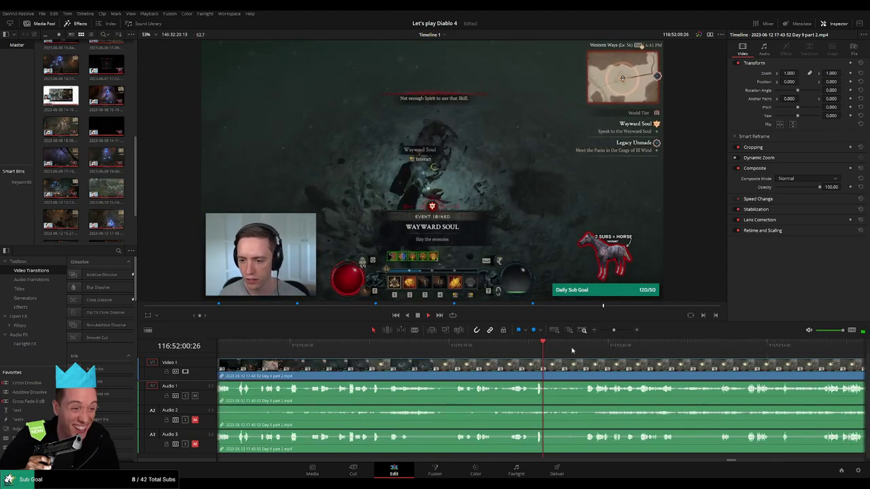
# Check the passage around 116:52:11 for a quiet moment and split the Day 9 part 2 clip at 116:52:10:00.
pyautogui.click(583, 352)
pyautogui.scroll(5, 581, 355)
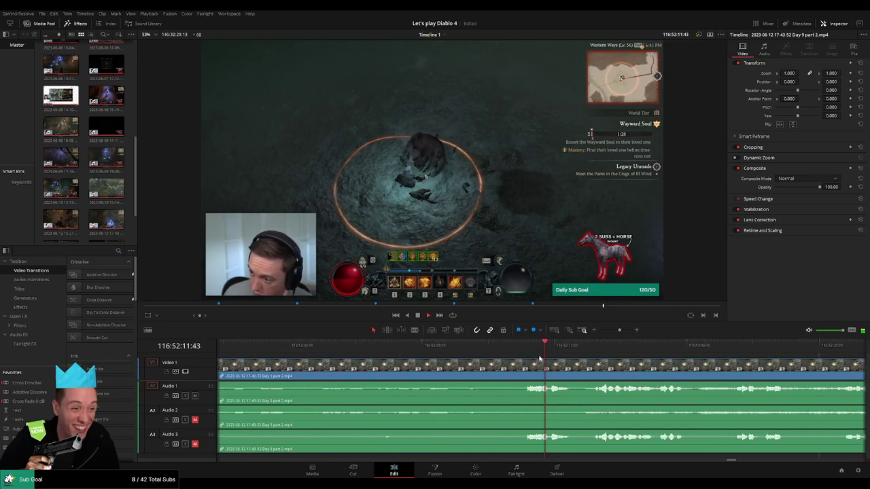
pyautogui.click(526, 353)
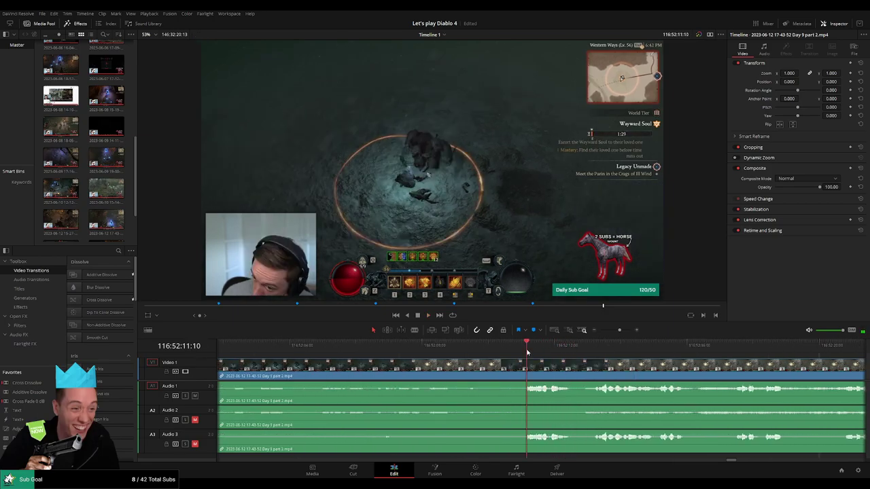
pyautogui.moveTo(526, 352); pyautogui.dragTo(495, 356)
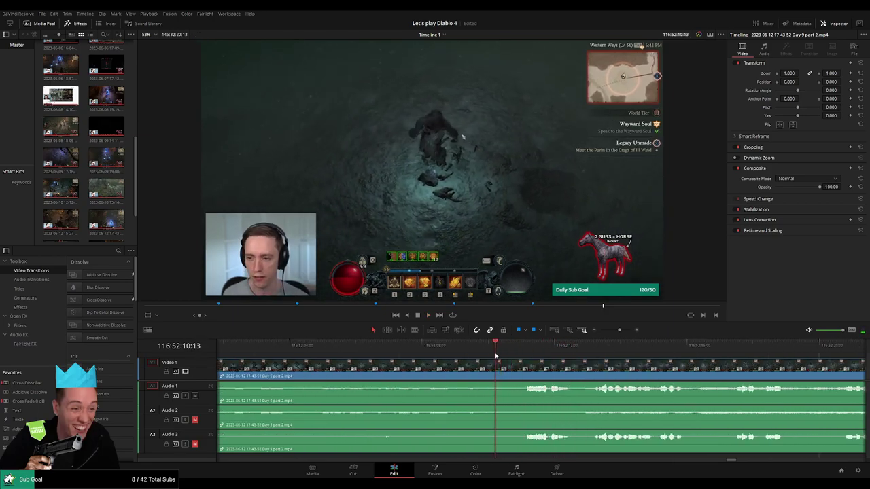
pyautogui.hotkey('ctrl', 'b')
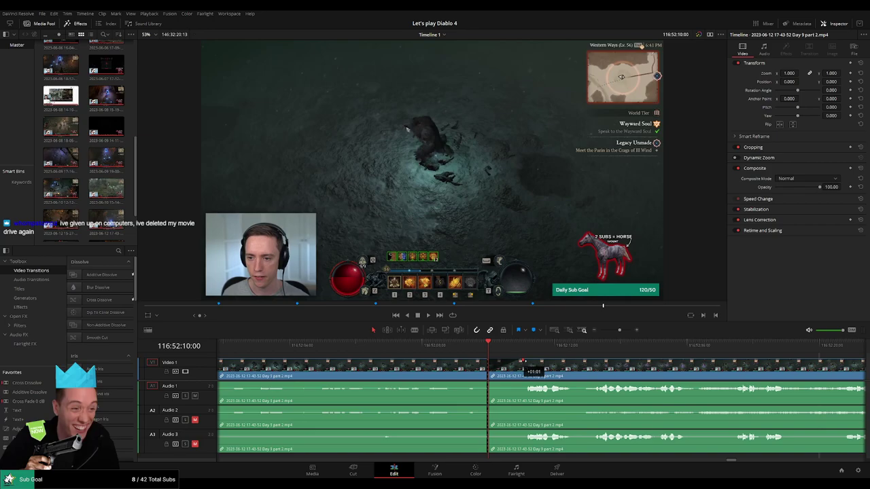
# Add fades of about one second to the video and all three audio tracks on both sides of the 116:52:10:00 cut, and save the project.
pyautogui.moveTo(523, 361); pyautogui.dragTo(448, 361)
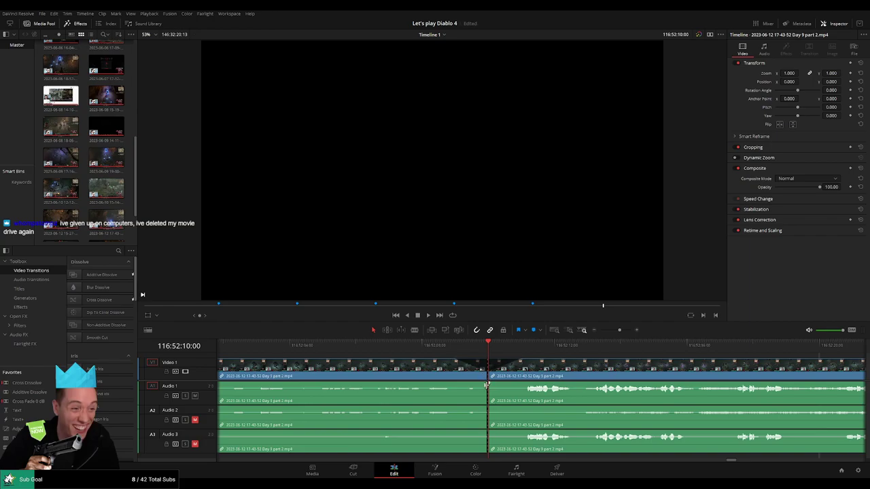
pyautogui.moveTo(486, 385); pyautogui.dragTo(519, 385)
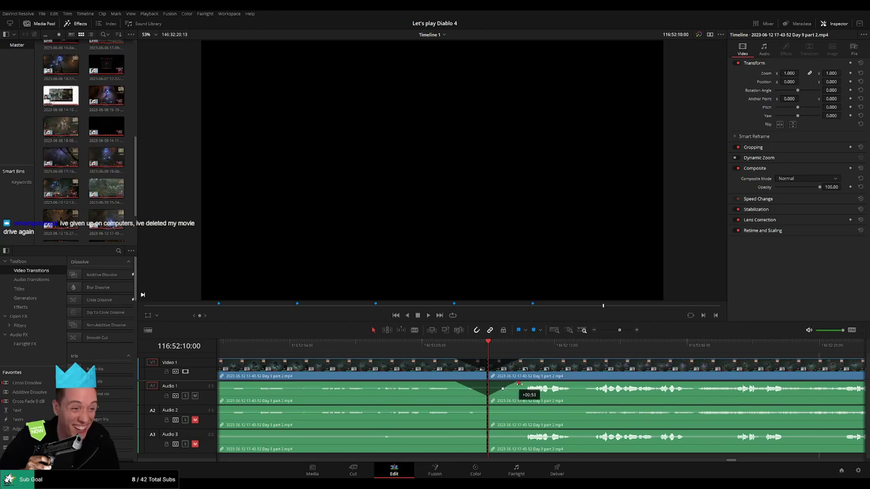
pyautogui.moveTo(484, 410); pyautogui.dragTo(468, 408)
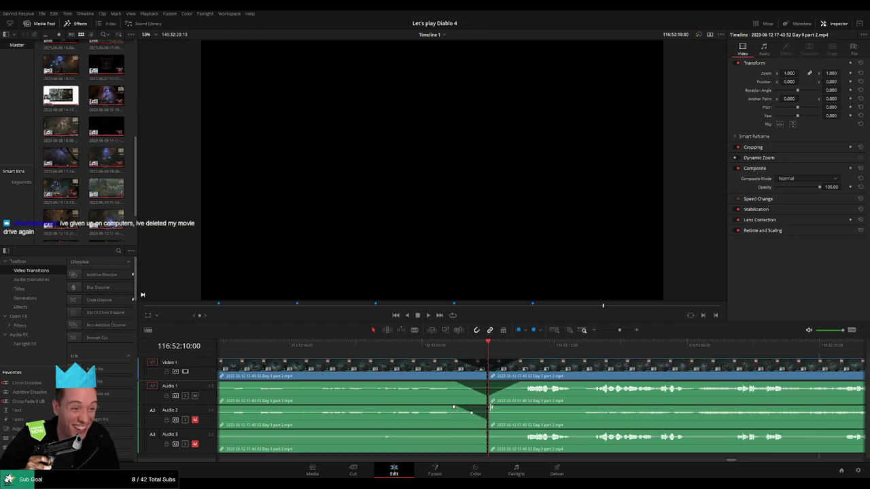
pyautogui.moveTo(489, 406); pyautogui.dragTo(522, 407)
pyautogui.moveTo(484, 432); pyautogui.dragTo(518, 432)
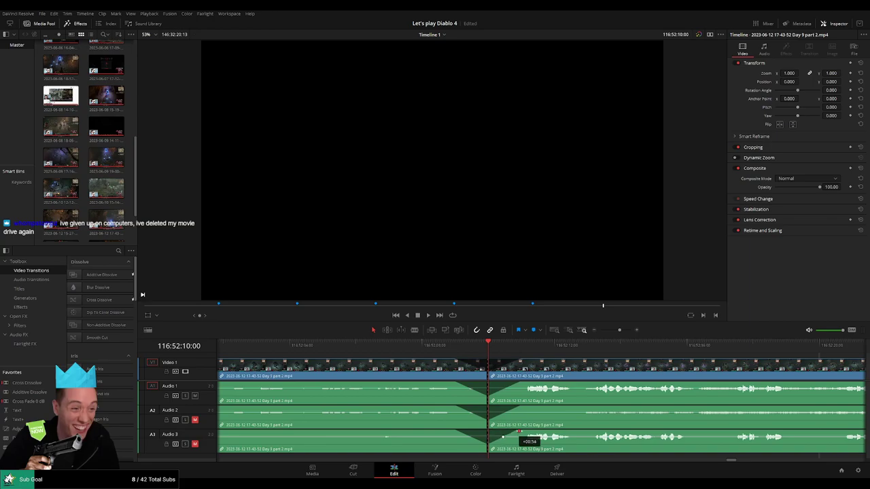
pyautogui.moveTo(619, 330); pyautogui.dragTo(587, 331)
pyautogui.hotkey('ctrl', 's')
# Move the rest of the Day 9 part 2 clip further along the timeline, leaving a gap after the episode ending at 116:52:10:00.
pyautogui.moveTo(596, 375); pyautogui.dragTo(469, 376)
pyautogui.click(297, 347)
pyautogui.click(419, 349)
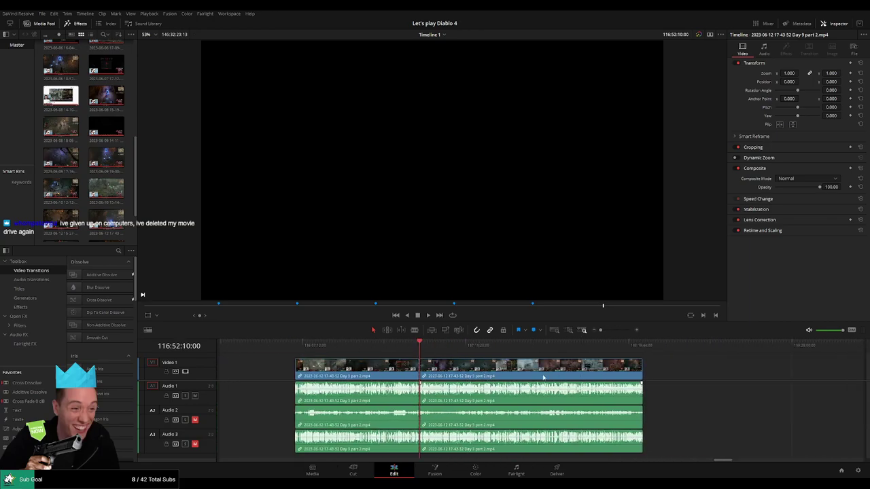
pyautogui.moveTo(543, 378); pyautogui.dragTo(622, 380)
pyautogui.click(326, 365)
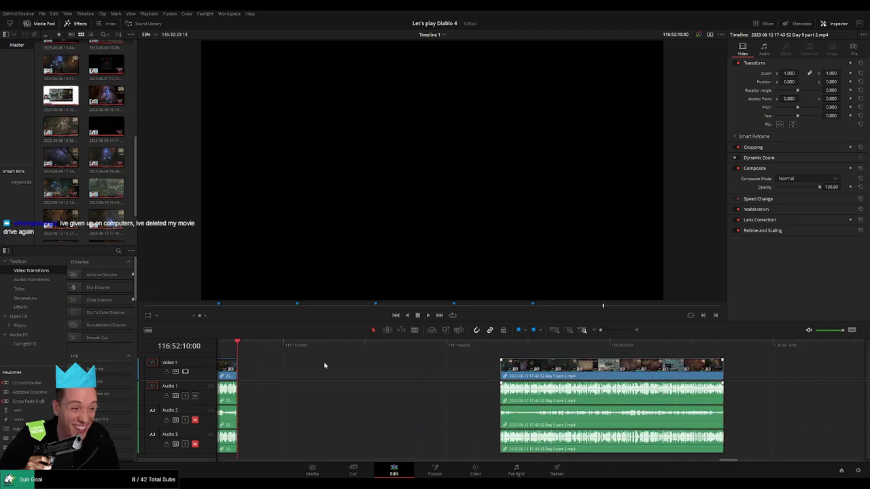
# Place the playhead at 118:00:00:00 and move the remaining Day 9 part 2 clip so that it starts there.
pyautogui.moveTo(243, 347); pyautogui.dragTo(400, 363)
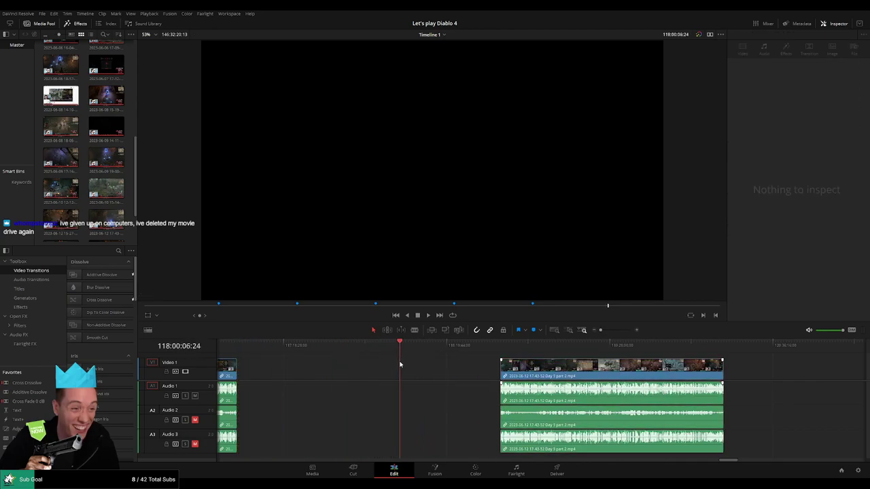
pyautogui.scroll(4, 400, 363)
pyautogui.moveTo(537, 351); pyautogui.dragTo(537, 351)
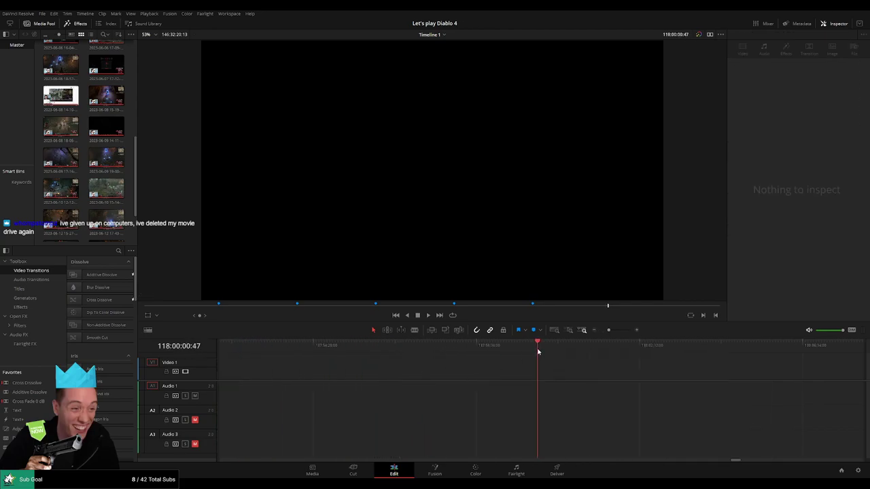
pyautogui.press('Left')
pyautogui.press('Left')
pyautogui.press('Left')
pyautogui.press('Left')
pyautogui.press('Left')
pyautogui.press('Left')
pyautogui.press('Left')
pyautogui.press('Left')
pyautogui.press('Left')
pyautogui.press('Left')
pyautogui.press('Left')
pyautogui.press('Left')
pyautogui.press('Left')
pyautogui.press('Left')
pyautogui.press('Left')
pyautogui.press('Left')
pyautogui.press('Left')
pyautogui.press('Left')
pyautogui.press('Left')
pyautogui.press('Left')
pyautogui.press('Left')
pyautogui.press('Left')
pyautogui.press('Left')
pyautogui.press('Left')
pyautogui.moveTo(608, 331); pyautogui.dragTo(588, 336)
pyautogui.hscroll(5, 468, 373)
pyautogui.moveTo(469, 372); pyautogui.dragTo(368, 372)
# Play the beginning of the clip at 118:00:00:00, then place the playhead at about 118:52:00 and play from there.
pyautogui.press('space')
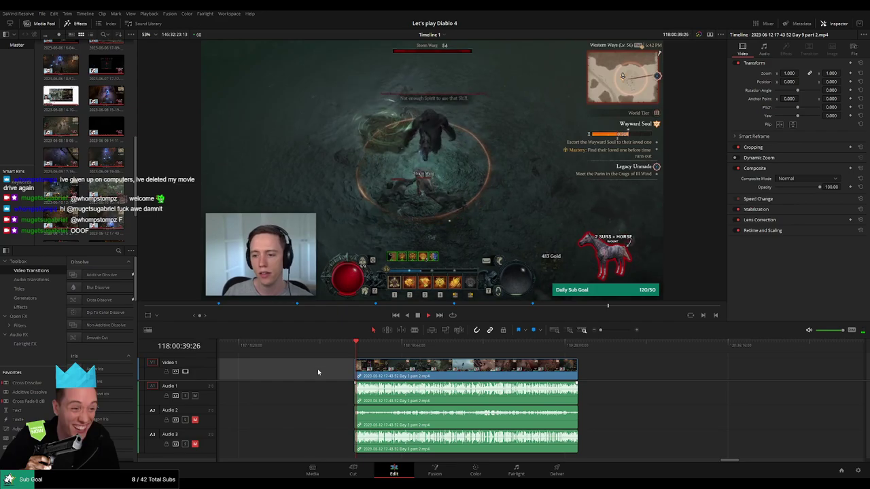
pyautogui.moveTo(318, 371); pyautogui.dragTo(299, 371)
pyautogui.moveTo(350, 352); pyautogui.dragTo(461, 354)
pyautogui.press('space')
# Examine the footage and audio between about 118:50:36 and 118:52:24 for a suitable point to end the episode.
pyautogui.scroll(5, 472, 358)
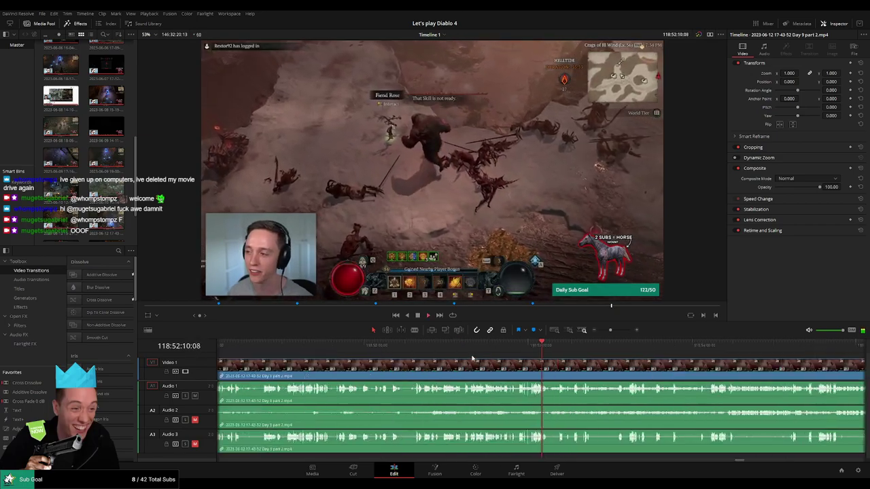
pyautogui.scroll(5, 472, 358)
pyautogui.click(478, 349)
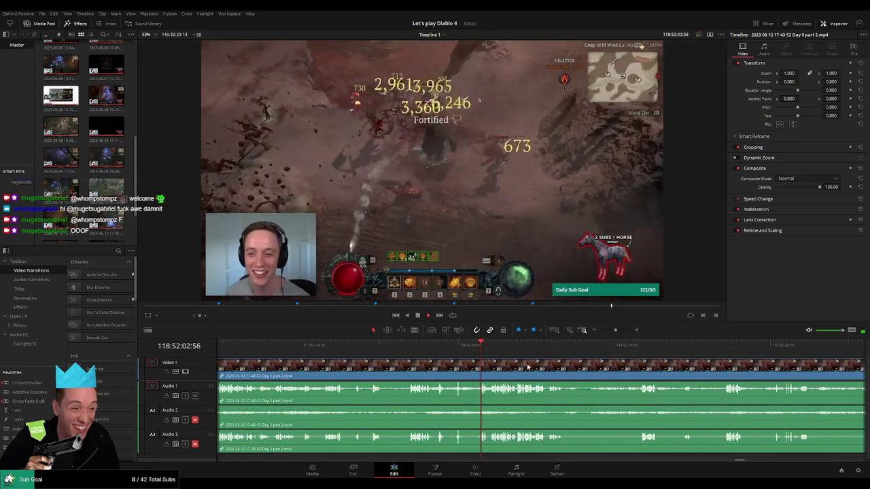
pyautogui.click(455, 350)
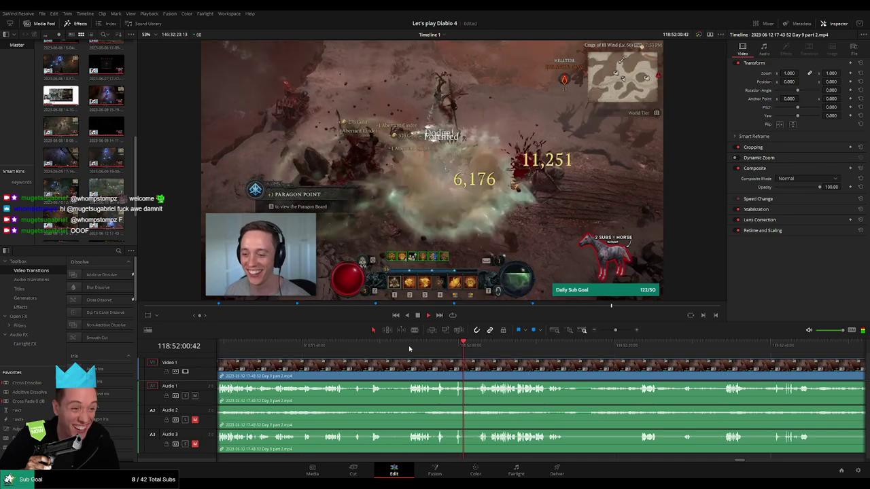
pyautogui.click(408, 347)
pyautogui.click(621, 348)
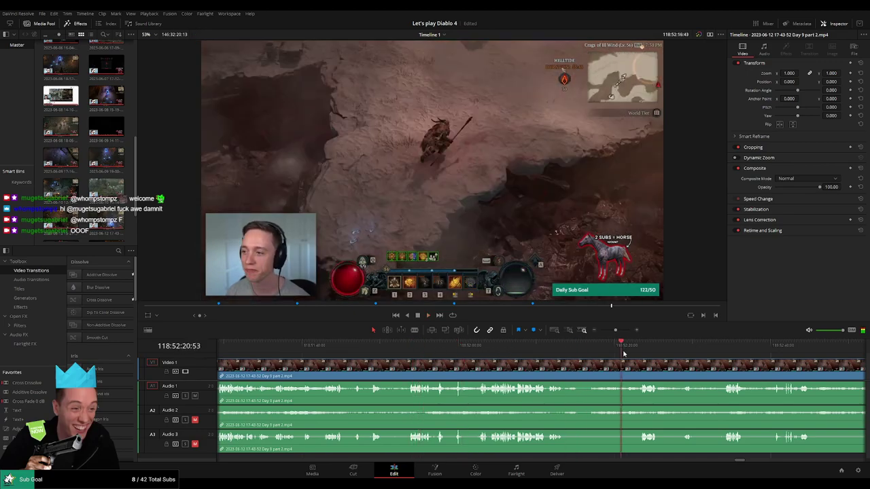
pyautogui.hscroll(4, 612, 358)
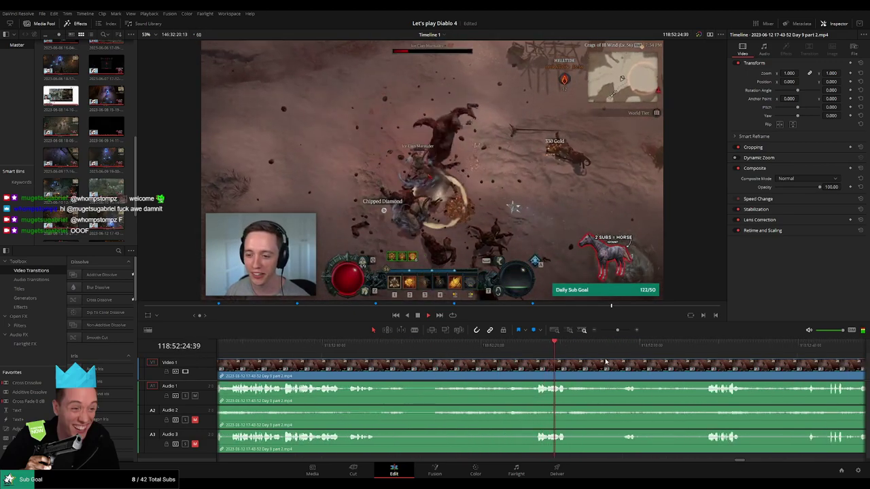
pyautogui.click(339, 349)
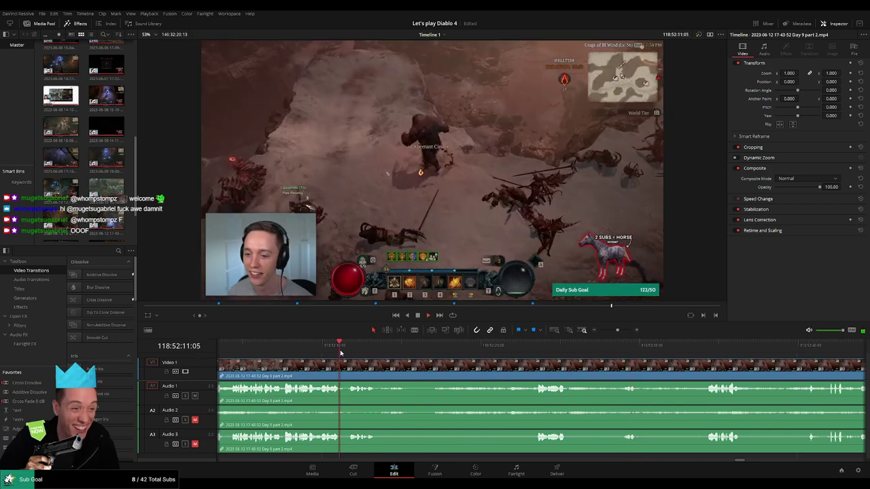
pyautogui.scroll(-3, 500, 362)
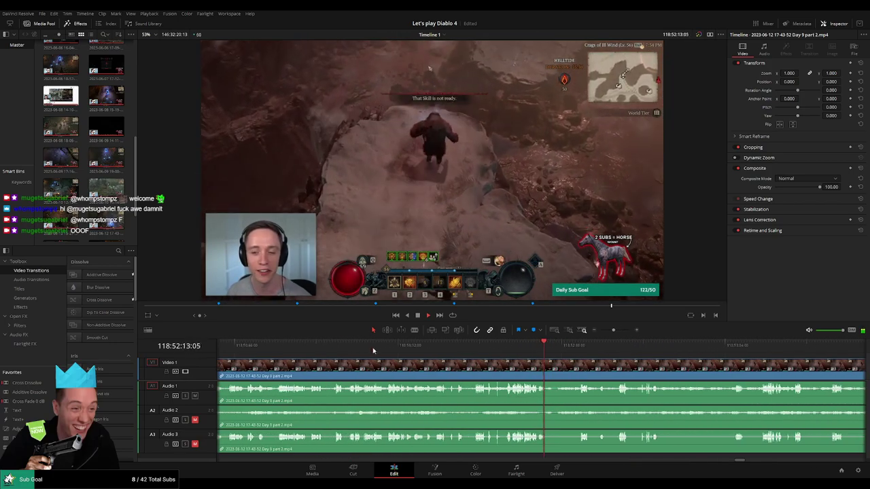
pyautogui.click(374, 350)
pyautogui.hscroll(-5, 446, 362)
pyautogui.click(333, 348)
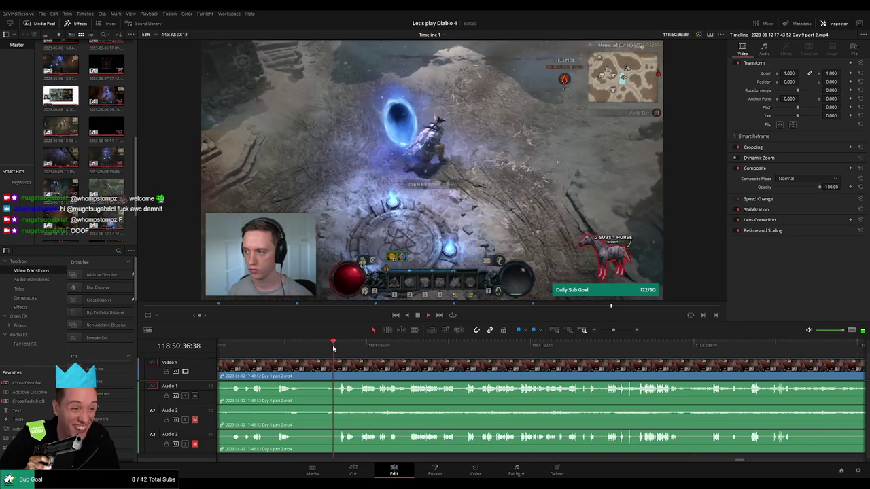
pyautogui.moveTo(333, 348); pyautogui.dragTo(483, 350)
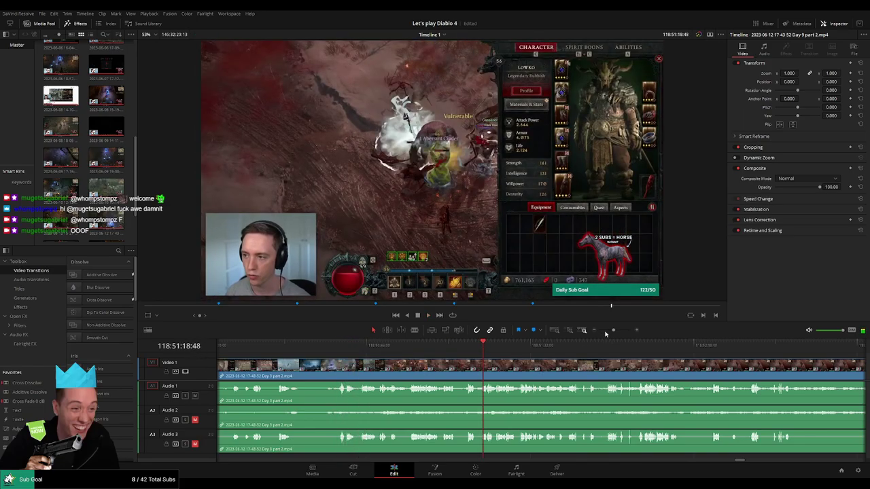
# Check the quiet passage just before 118:52:23 and split the Day 9 part 2 clip at 118:52:22:30.
pyautogui.moveTo(606, 333); pyautogui.dragTo(600, 332)
pyautogui.click(455, 349)
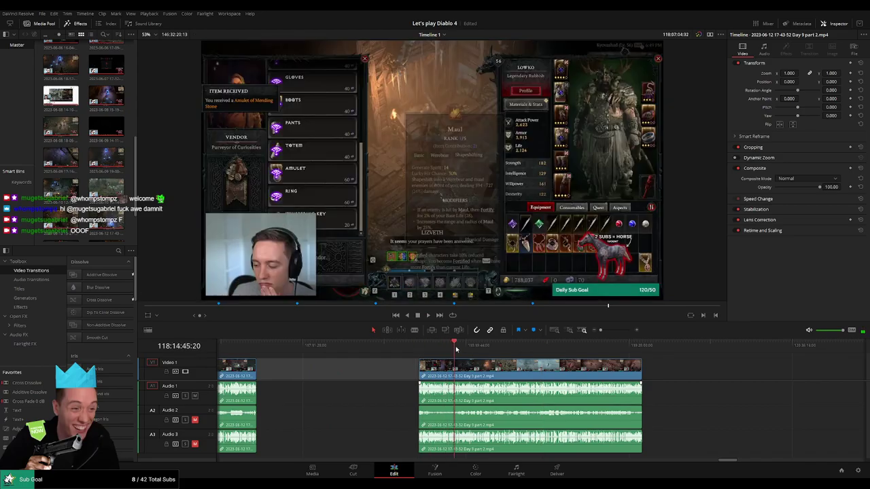
pyautogui.moveTo(456, 349); pyautogui.dragTo(543, 343)
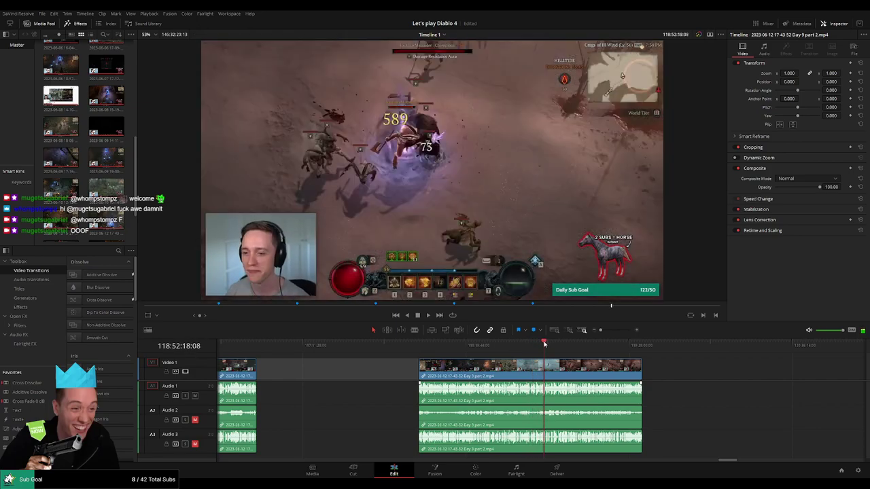
pyautogui.scroll(8, 542, 364)
pyautogui.click(575, 345)
pyautogui.press('space')
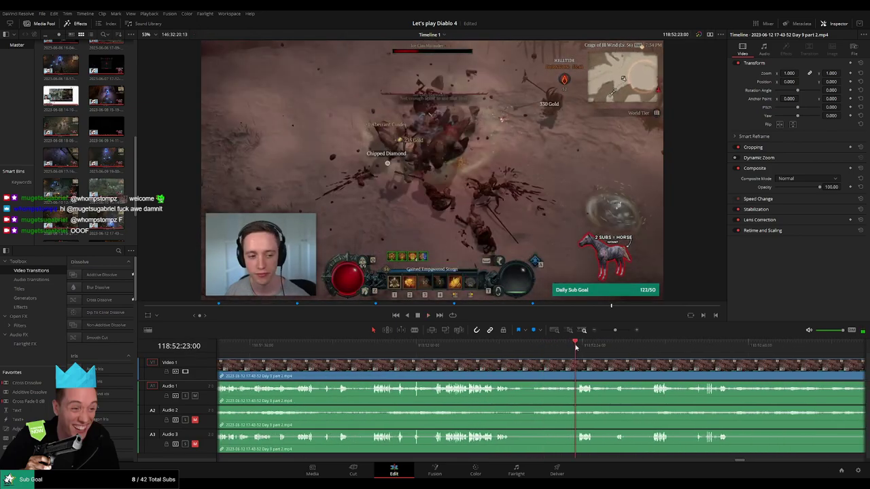
pyautogui.scroll(3, 587, 360)
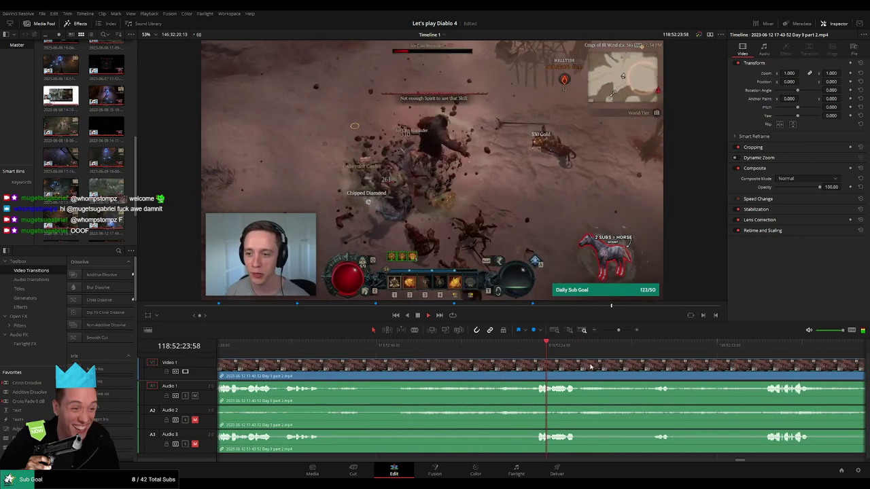
pyautogui.click(538, 347)
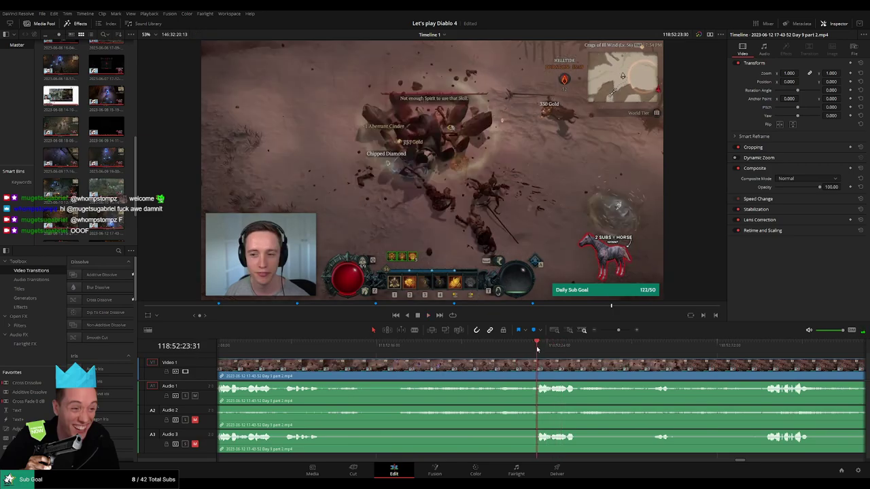
pyautogui.moveTo(539, 348); pyautogui.dragTo(515, 350)
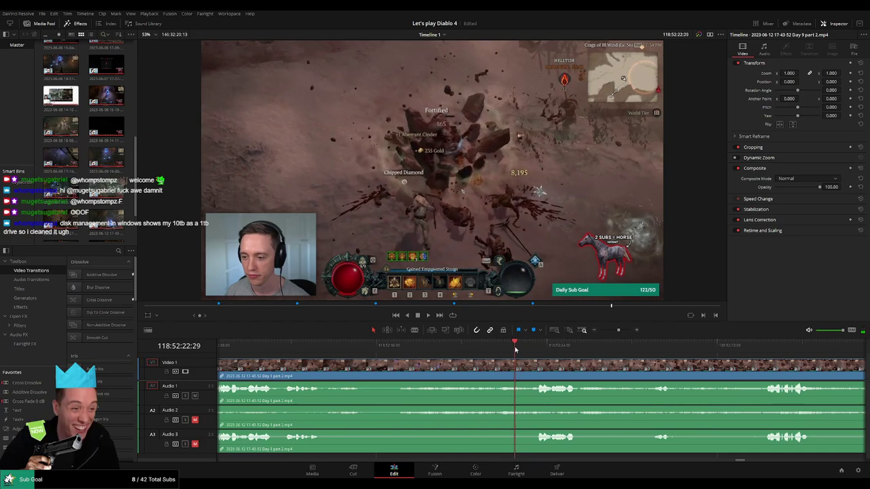
pyautogui.press('Right')
pyautogui.press('b')
pyautogui.click(517, 366)
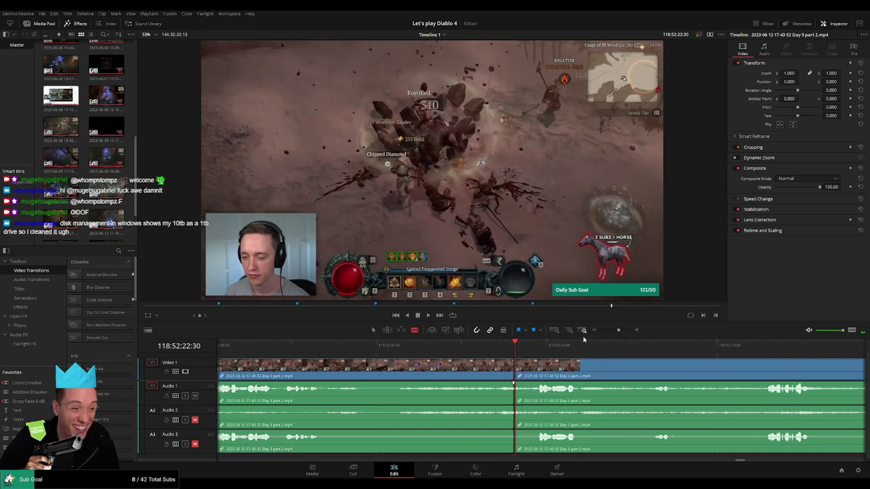
# Add fades of about one second to the video and all three audio tracks on both sides of the 118:52:22:30 cut.
pyautogui.moveTo(618, 331); pyautogui.dragTo(619, 332)
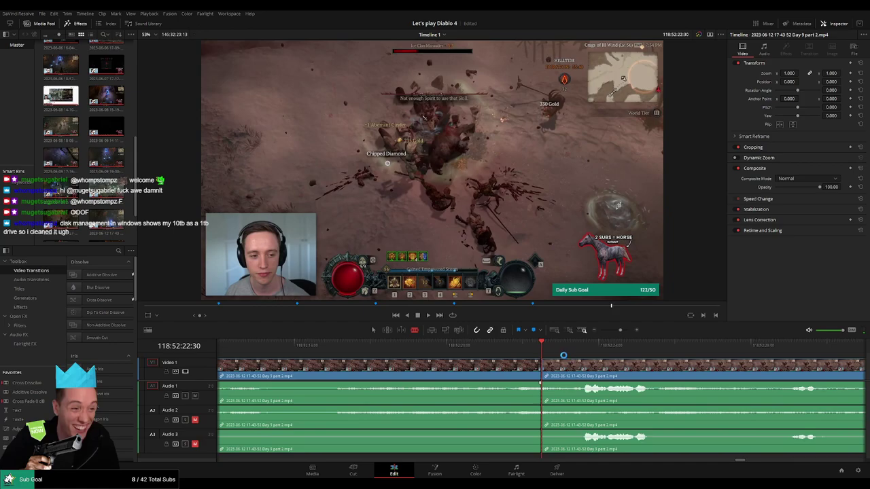
pyautogui.moveTo(542, 361)
pyautogui.mouseDown()
pyautogui.moveTo(576, 362)
pyautogui.moveTo(510, 362)
pyautogui.moveTo(501, 384)
pyautogui.moveTo(581, 385)
pyautogui.mouseUp()
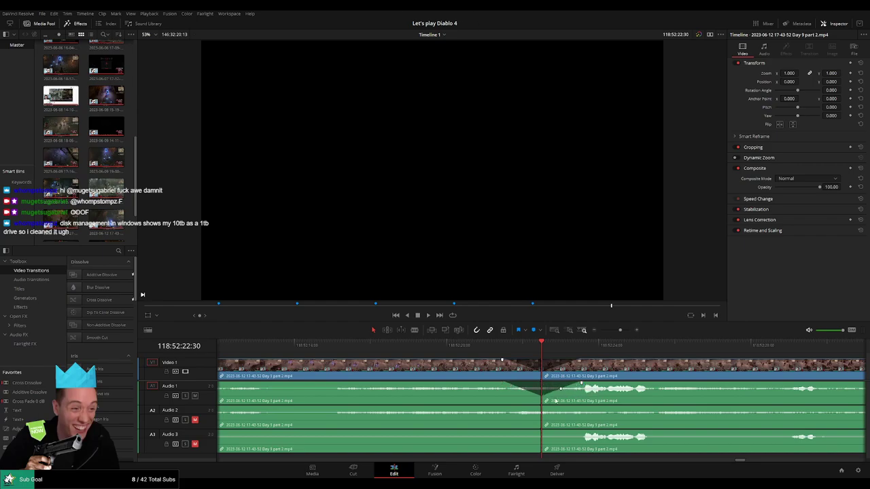
pyautogui.moveTo(540, 409); pyautogui.dragTo(581, 408)
pyautogui.moveTo(541, 432); pyautogui.dragTo(575, 432)
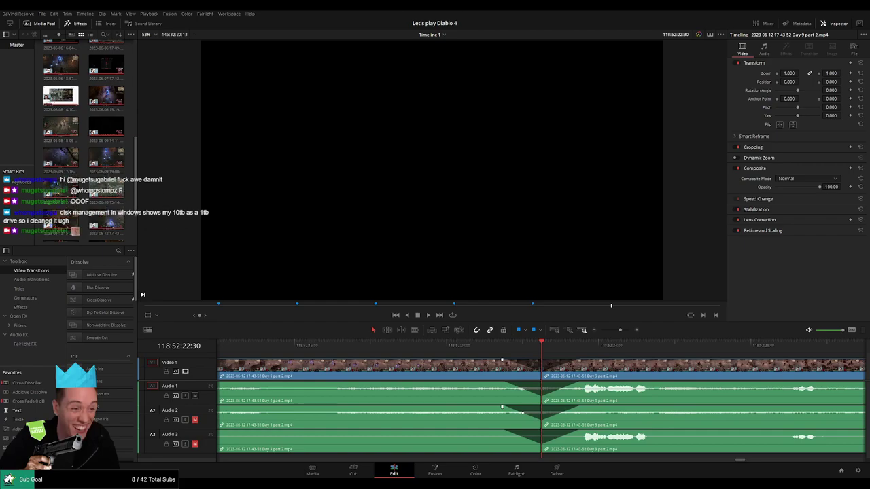
# Check the finished episode's start and end, and move the remaining Day 9 part 2 piece further along the timeline, leaving a gap after 118:52:22:30.
pyautogui.moveTo(620, 331); pyautogui.dragTo(591, 333)
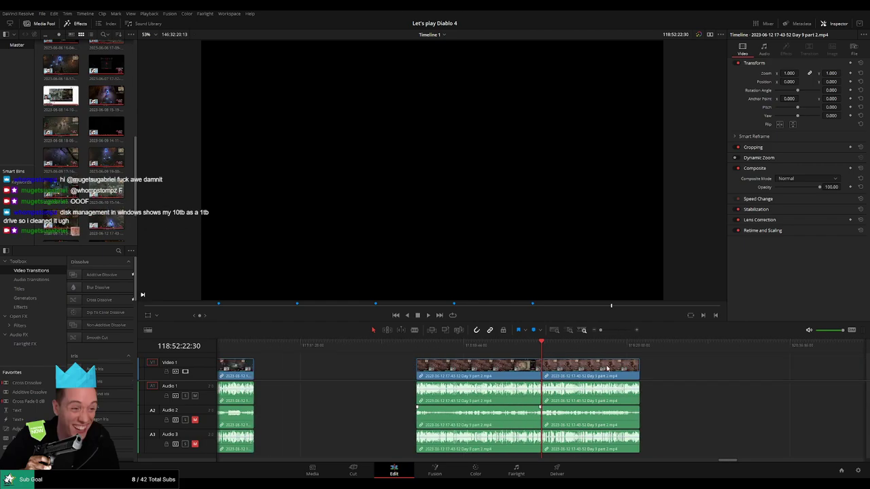
pyautogui.hscroll(5, 373, 361)
pyautogui.click(315, 346)
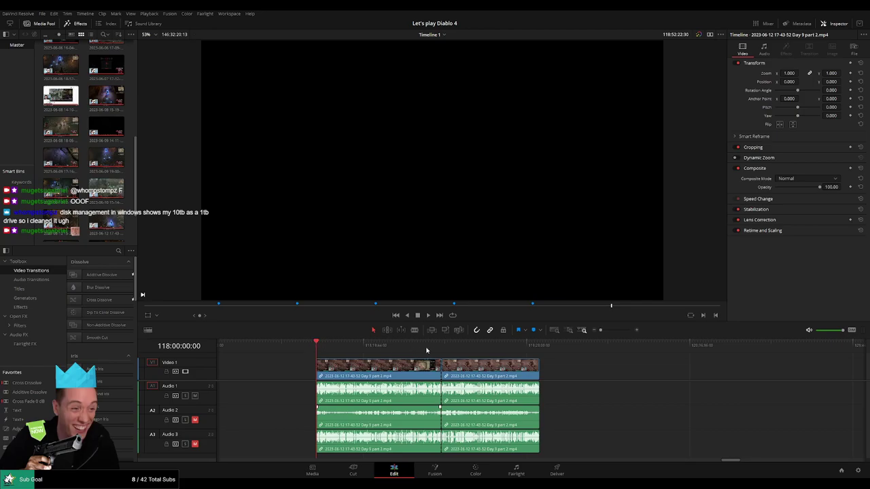
pyautogui.click(440, 349)
pyautogui.hscroll(5, 381, 360)
pyautogui.hscroll(1, 319, 361)
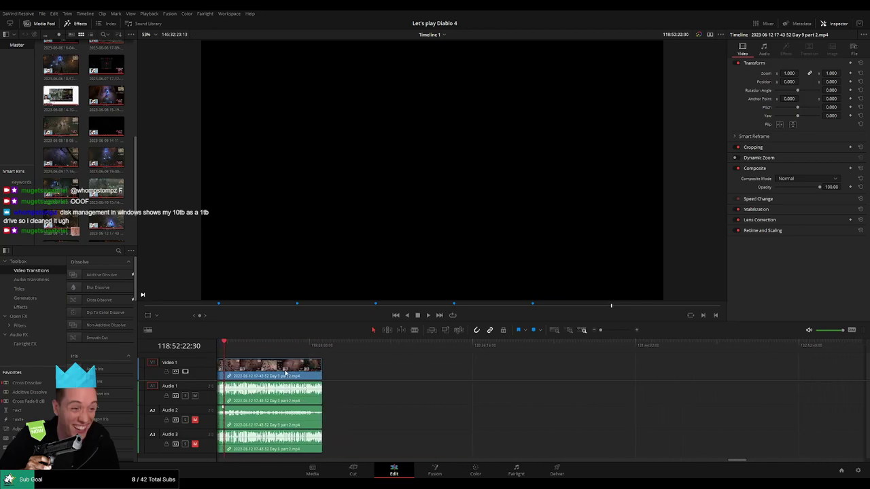
pyautogui.moveTo(286, 373); pyautogui.dragTo(522, 376)
pyautogui.click(324, 376)
pyautogui.hscroll(-5, 445, 375)
pyautogui.press('Delete')
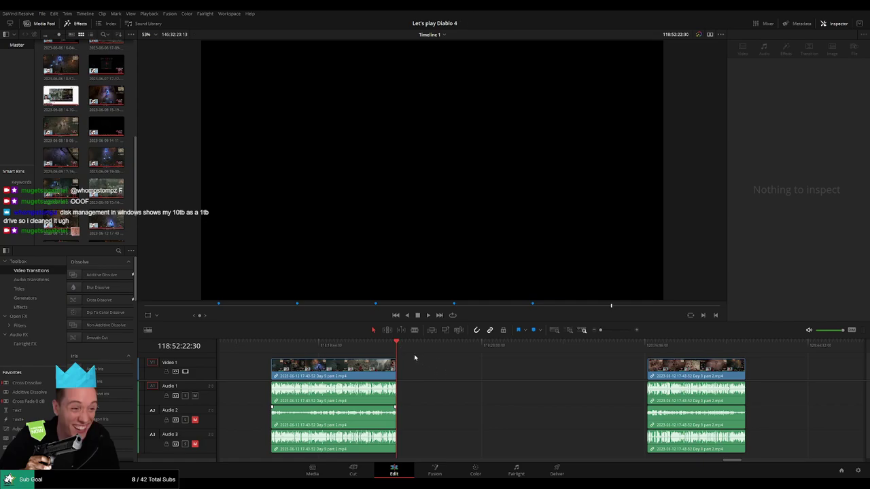
# Add a timeline marker named "60 episodes" at 118:52:22:30, the end of the finished episode.
pyautogui.press('m')
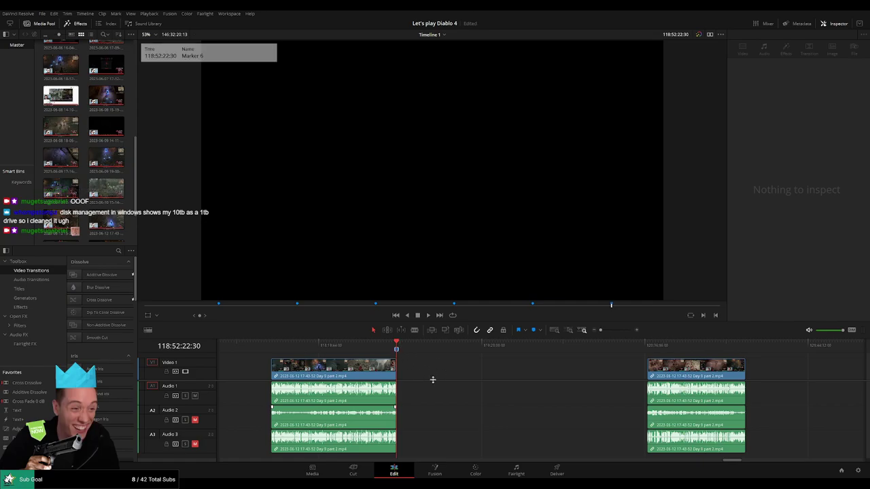
pyautogui.write('60 episodes')
pyautogui.press('Return')
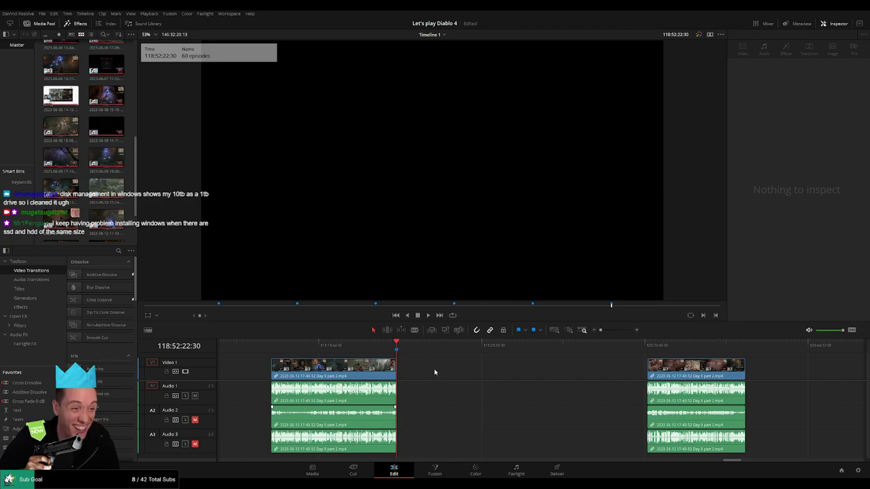
pyautogui.click(434, 372)
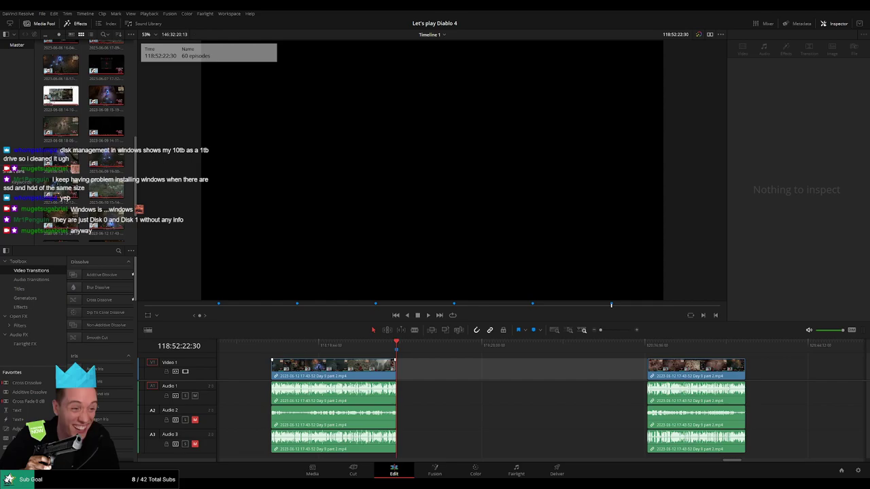
# Move the playhead to 120:00:00:00 and shift the remaining Day 9 part 2 piece so that it starts there.
pyautogui.click(452, 366)
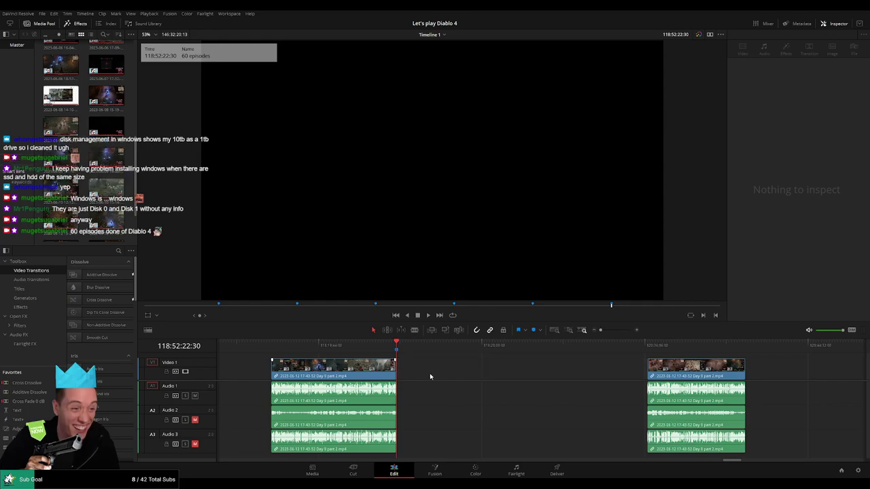
pyautogui.click(271, 346)
pyautogui.click(396, 345)
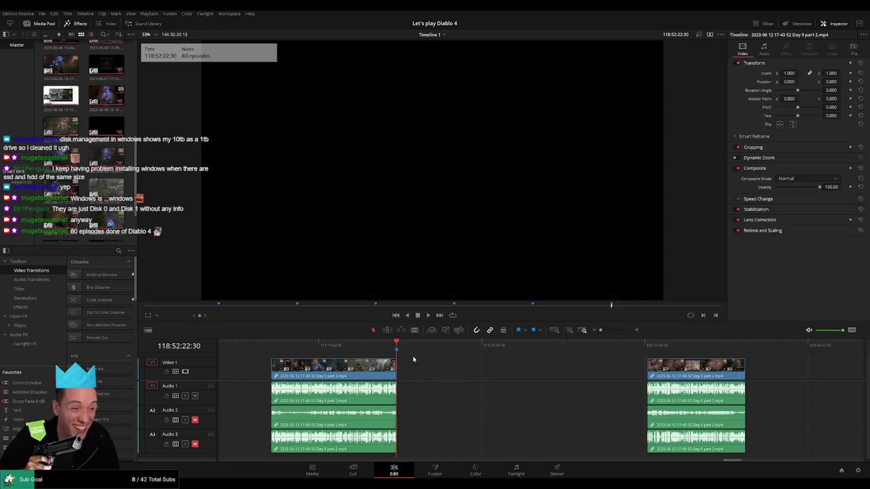
pyautogui.moveTo(448, 368)
pyautogui.mouseDown()
pyautogui.moveTo(375, 367)
pyautogui.moveTo(393, 352)
pyautogui.moveTo(473, 361)
pyautogui.mouseUp()
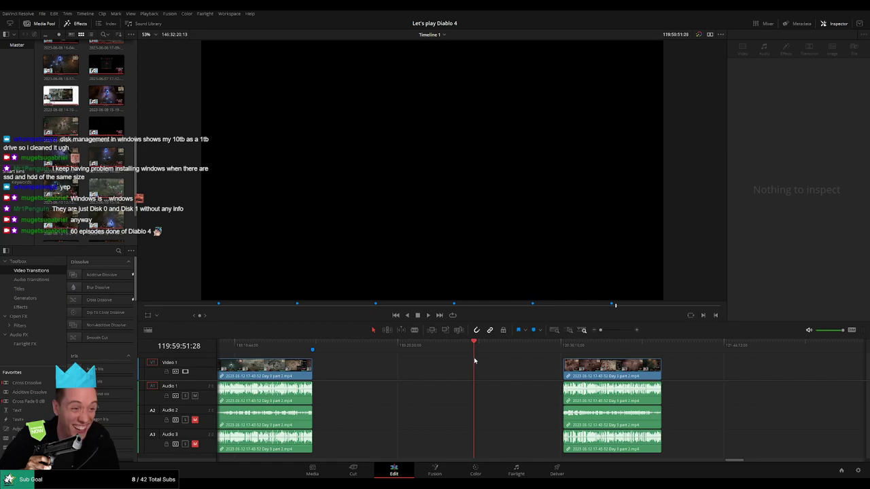
pyautogui.moveTo(611, 371); pyautogui.dragTo(521, 370)
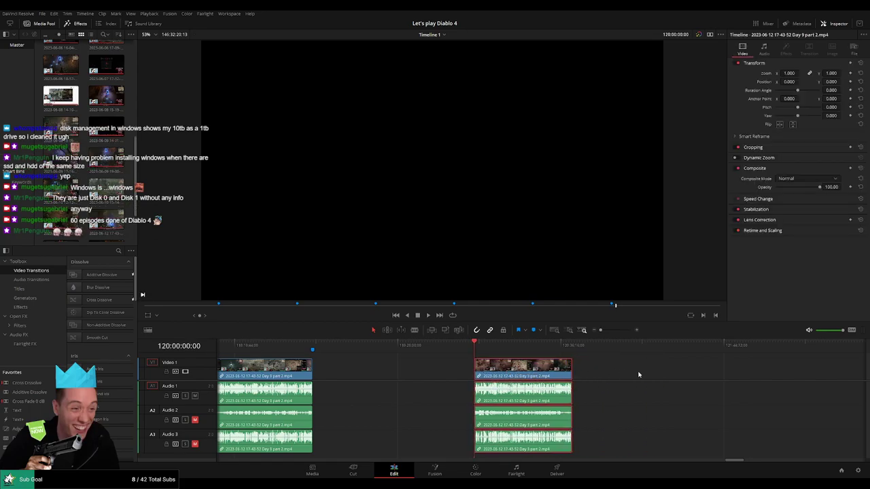
pyautogui.click(677, 371)
pyautogui.moveTo(677, 371); pyautogui.dragTo(476, 371)
# Play and skim the opening of the Day 9 part 2 piece from 120:00:00 to about 120:02:52.
pyautogui.press('space')
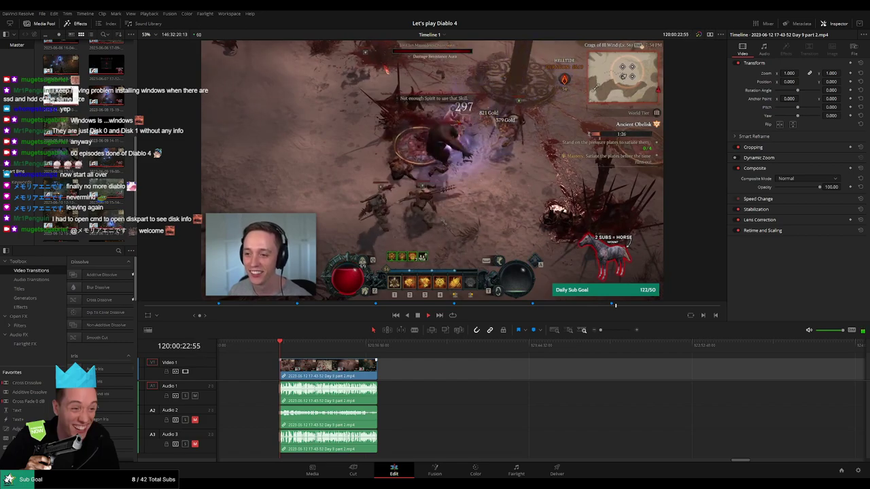
pyautogui.click(260, 363)
pyautogui.moveTo(601, 330); pyautogui.dragTo(611, 330)
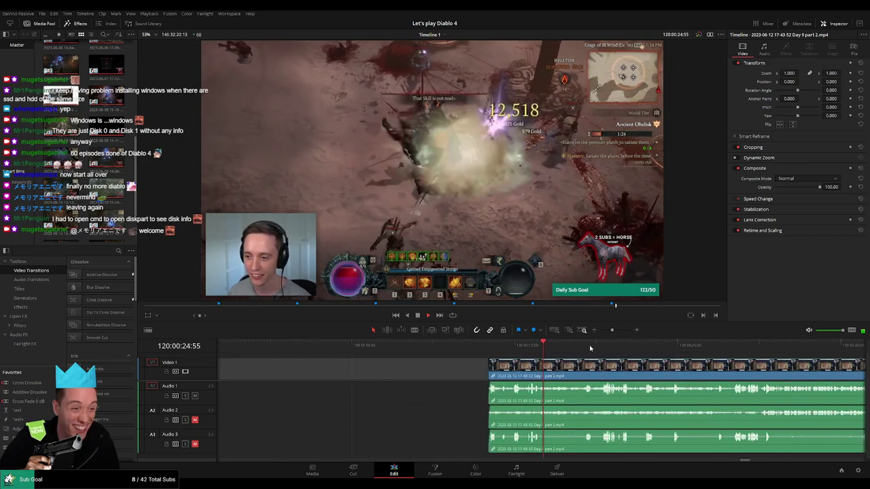
pyautogui.click(599, 348)
pyautogui.hscroll(4, 584, 350)
pyautogui.click(491, 349)
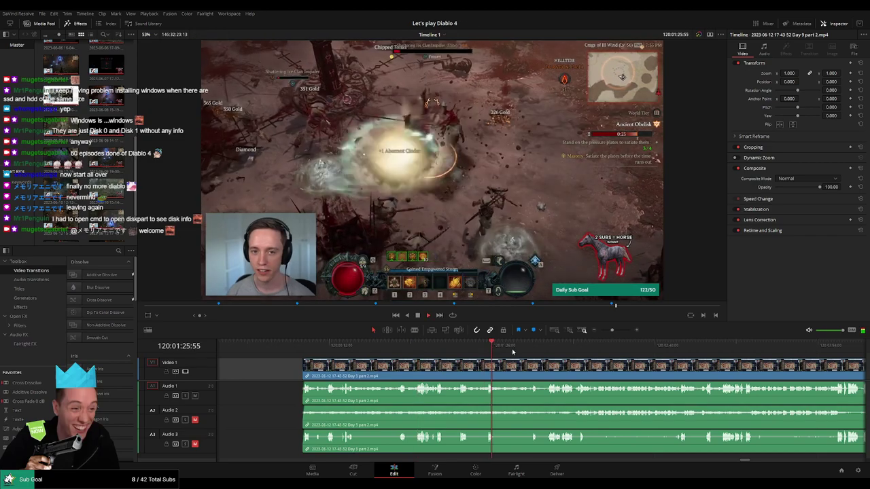
pyautogui.moveTo(512, 349); pyautogui.dragTo(548, 349)
pyautogui.hscroll(4, 562, 373)
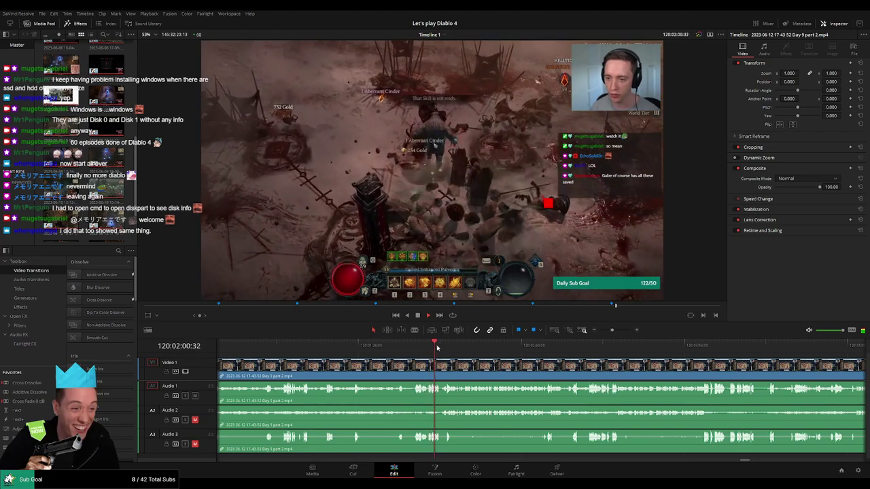
pyautogui.click(441, 349)
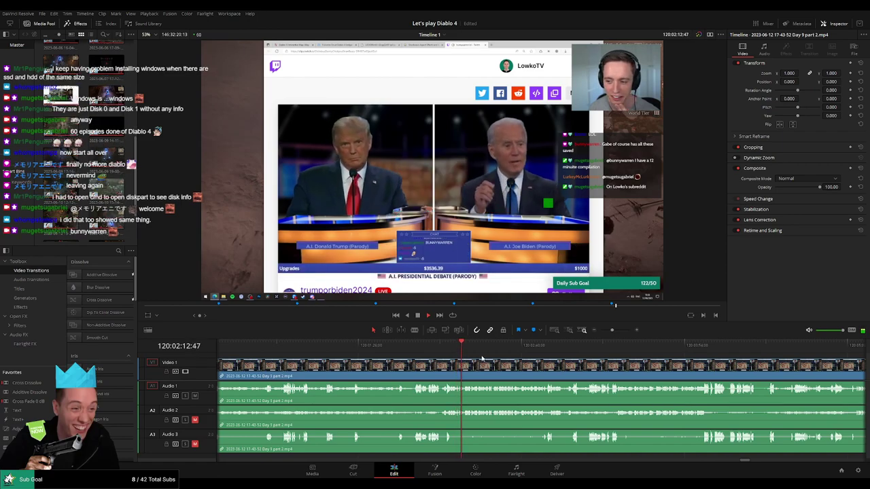
pyautogui.moveTo(507, 357); pyautogui.dragTo(383, 358)
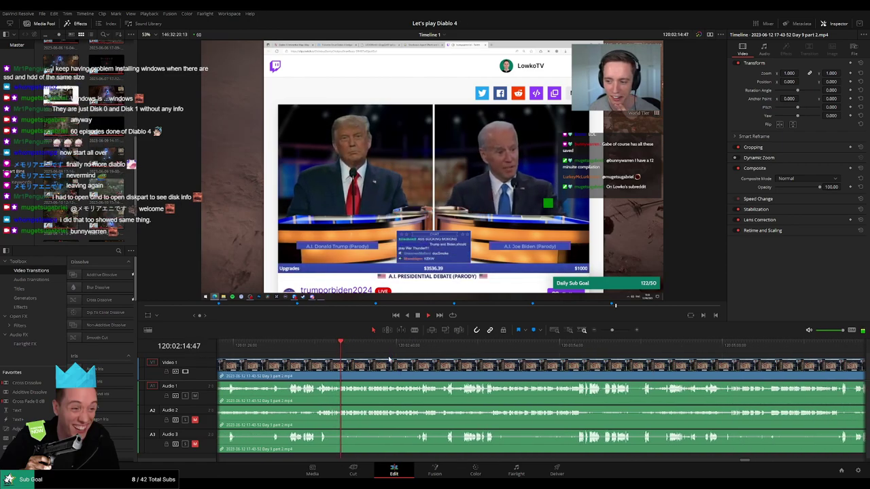
pyautogui.hscroll(2, 384, 361)
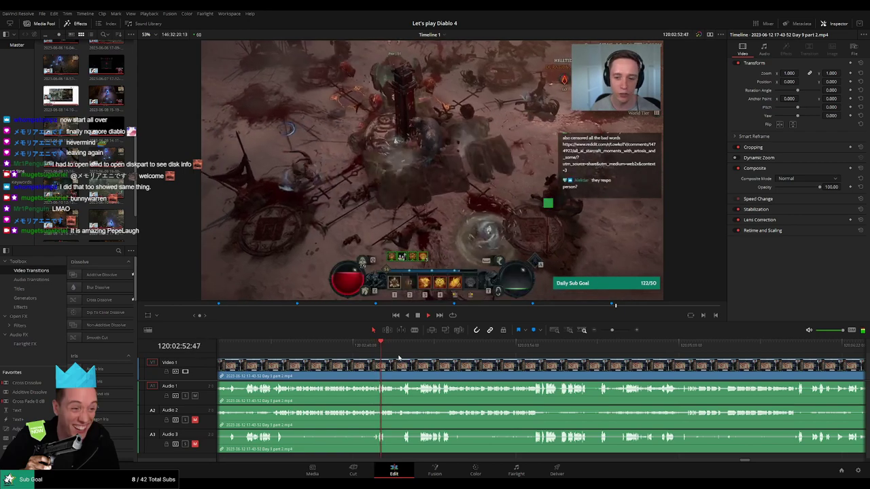
# Review the gameplay and debate-stream passages of the Day 9 part 2 piece from about 120:03 to 120:06.
pyautogui.click(384, 345)
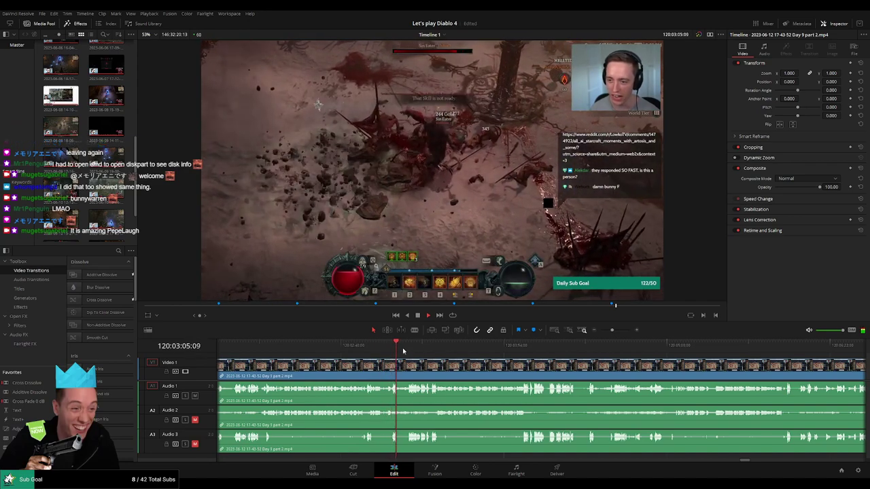
pyautogui.click(404, 349)
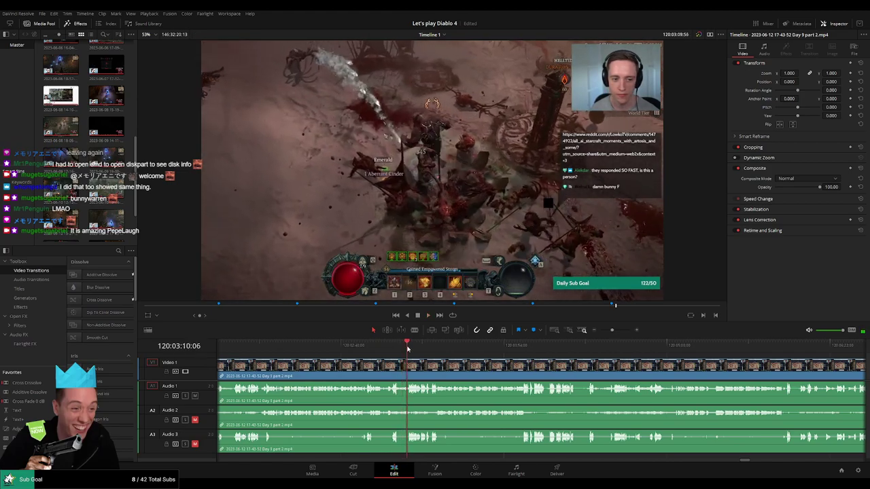
pyautogui.click(420, 348)
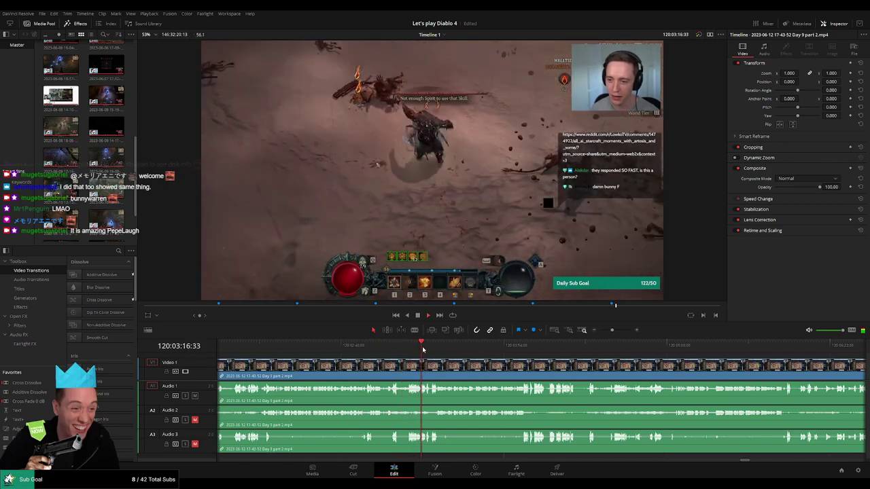
pyautogui.click(429, 347)
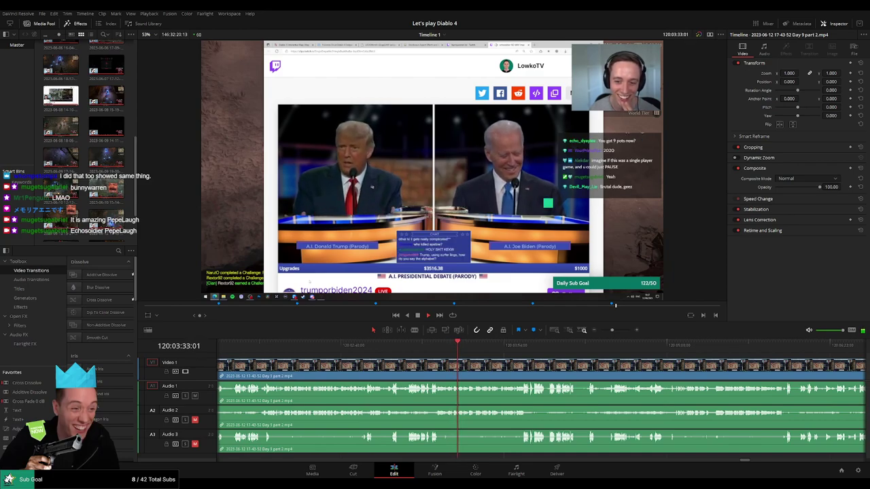
pyautogui.hscroll(3, 464, 353)
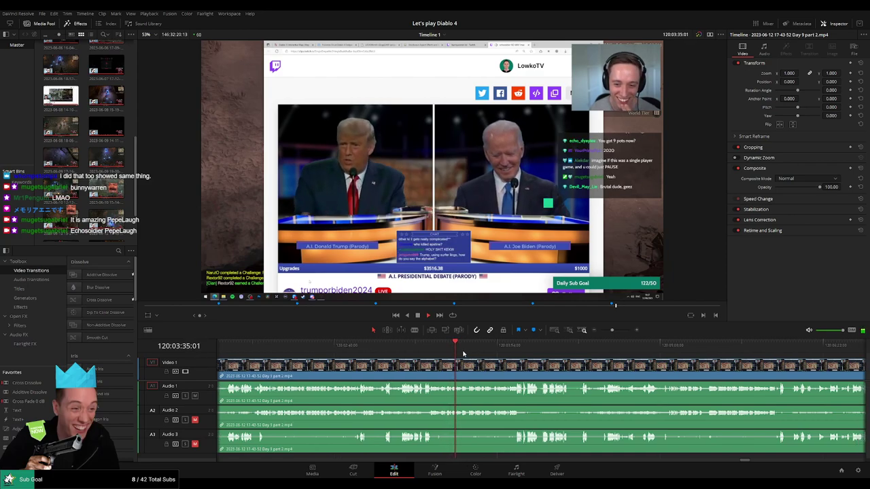
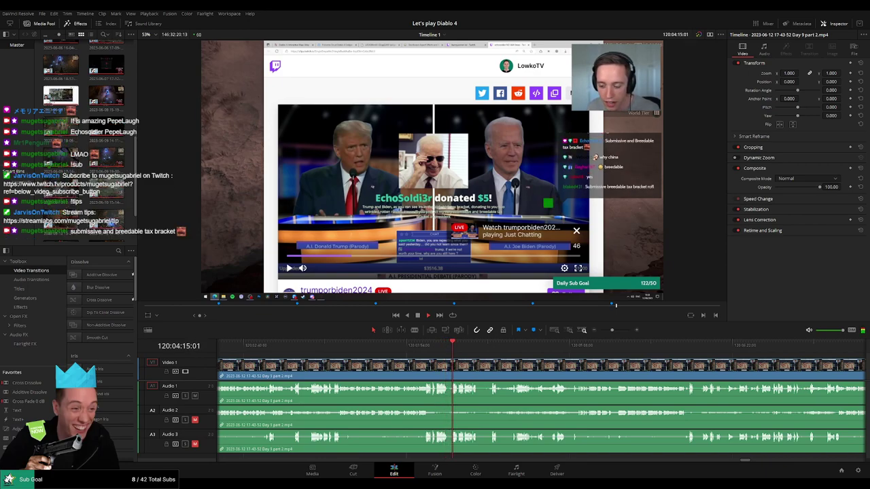
pyautogui.moveTo(487, 355); pyautogui.dragTo(453, 351)
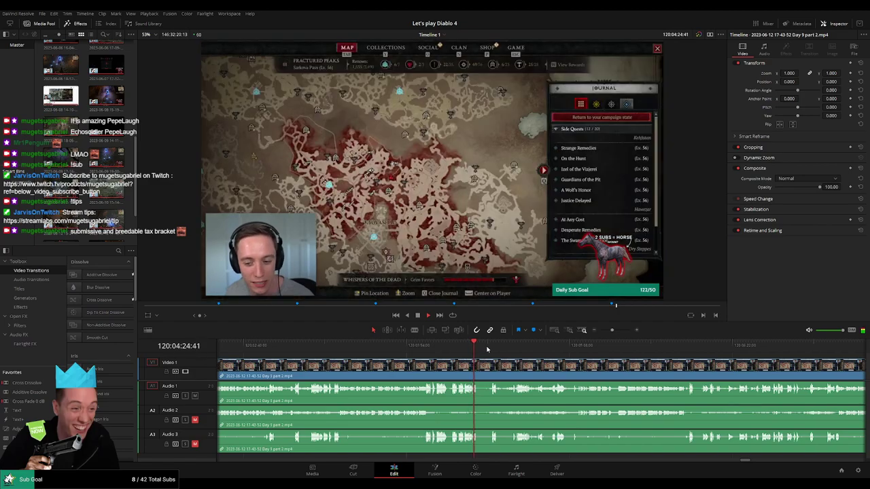
pyautogui.click(491, 348)
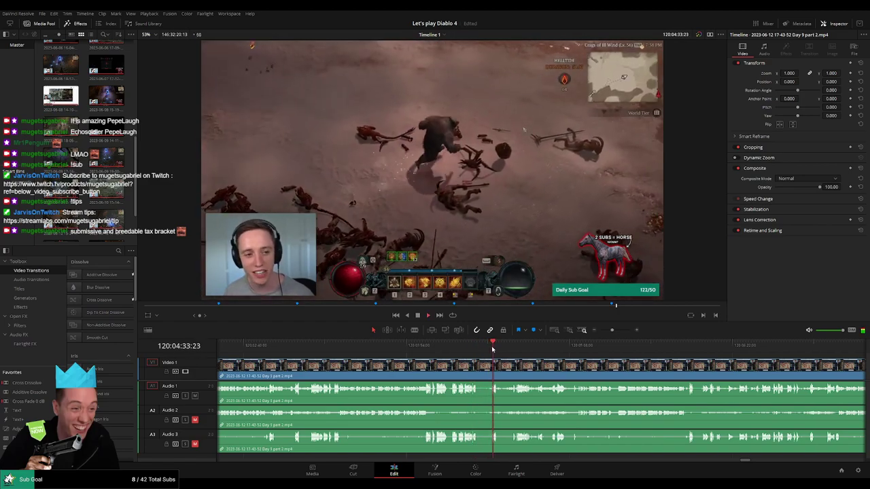
pyautogui.click(511, 349)
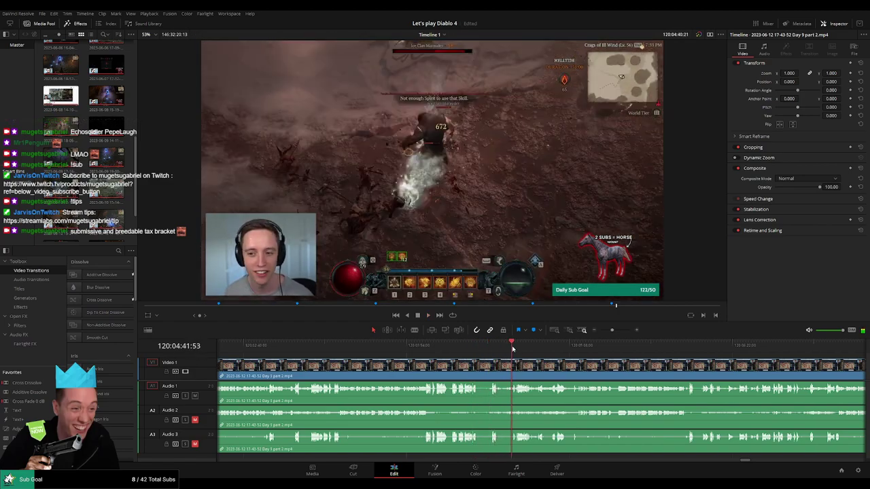
pyautogui.hscroll(3, 468, 365)
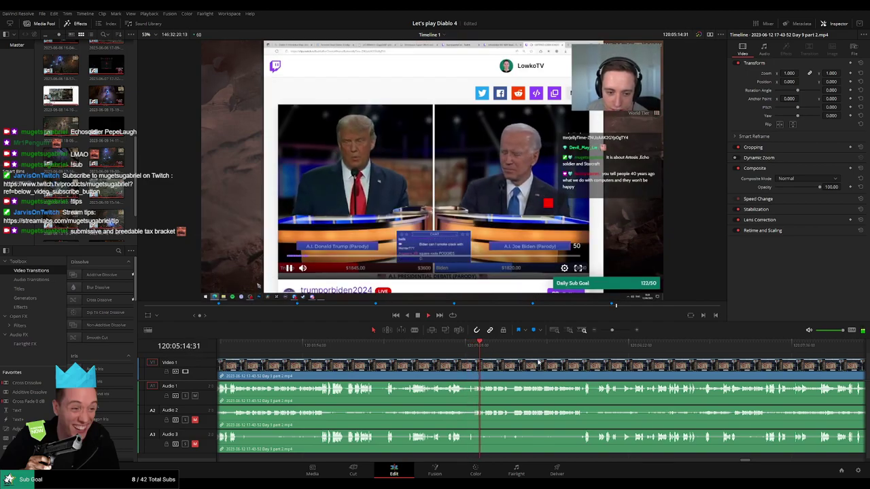
pyautogui.moveTo(538, 362); pyautogui.dragTo(444, 362)
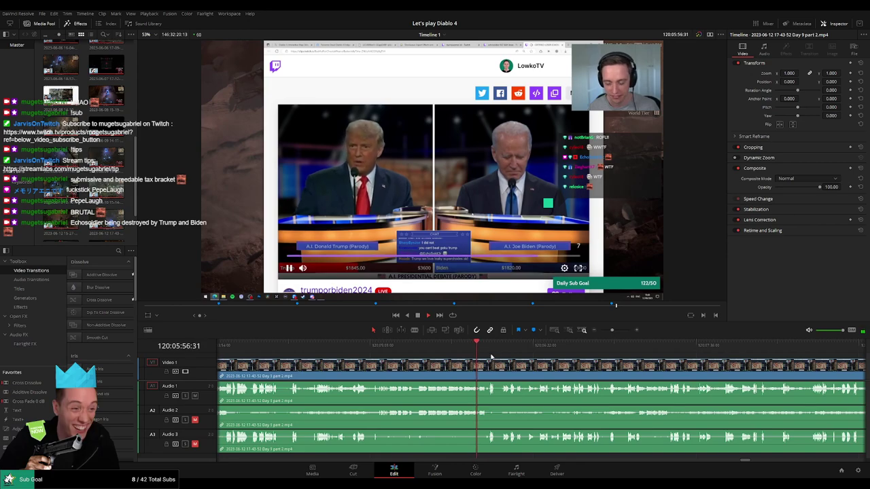
pyautogui.moveTo(487, 360); pyautogui.dragTo(407, 360)
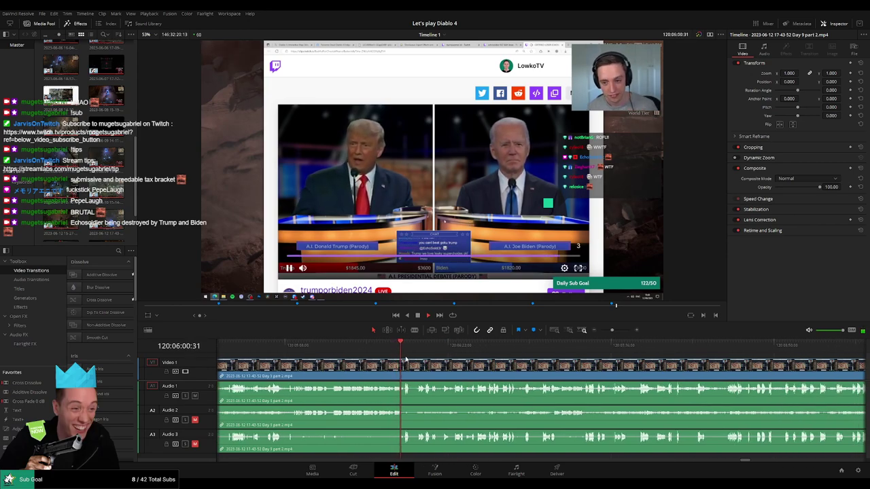
# Skim the rest of the debate-stream section and the following gameplay from about 120:06 to 120:11.
pyautogui.click(395, 345)
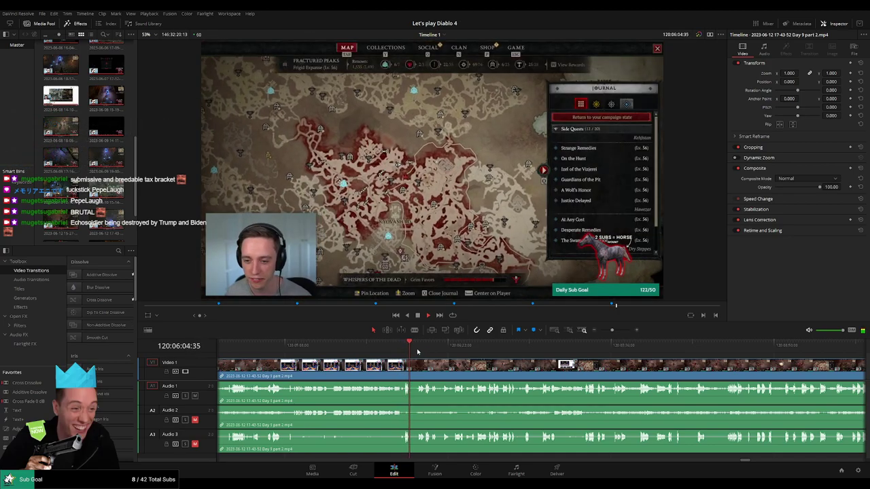
pyautogui.click(481, 350)
pyautogui.moveTo(482, 352); pyautogui.dragTo(453, 368)
pyautogui.click(429, 348)
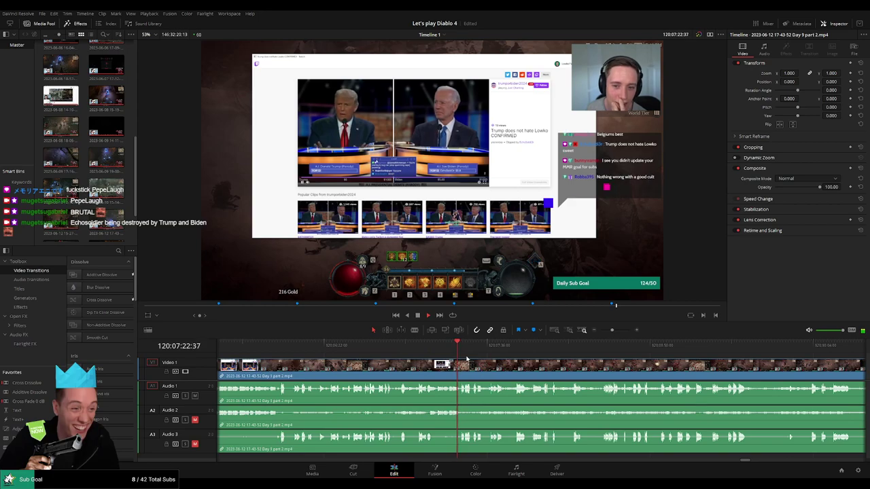
pyautogui.hscroll(3, 504, 373)
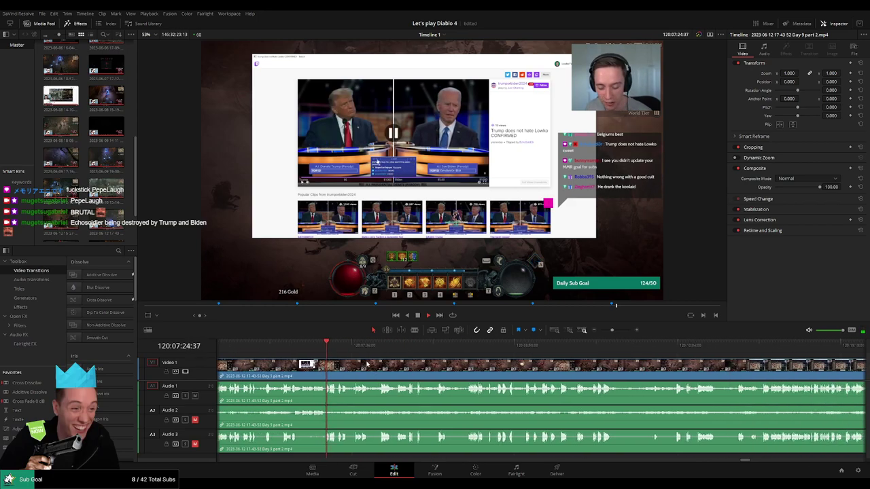
pyautogui.moveTo(346, 356); pyautogui.dragTo(541, 355)
pyautogui.hscroll(3, 442, 367)
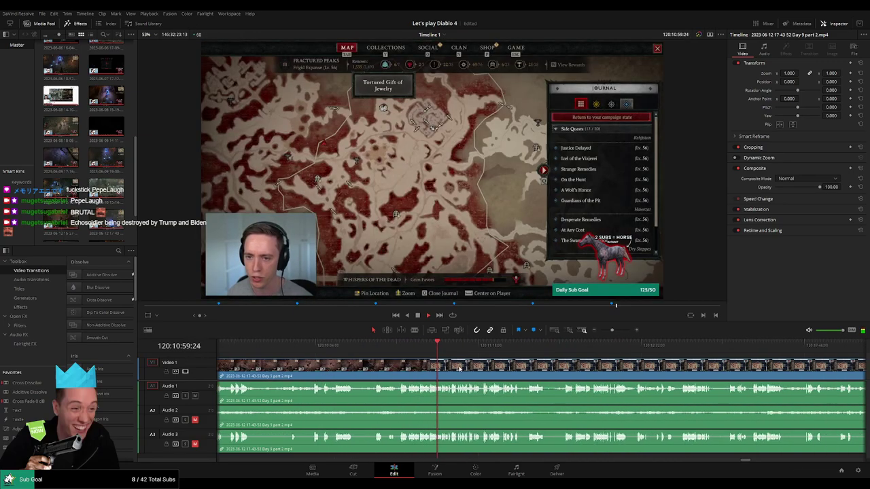
# Place the playhead at the end of Day 9 part 2, 120:41:12:10, and move the Day 10 clip back to join it there.
pyautogui.moveTo(611, 330); pyautogui.dragTo(600, 330)
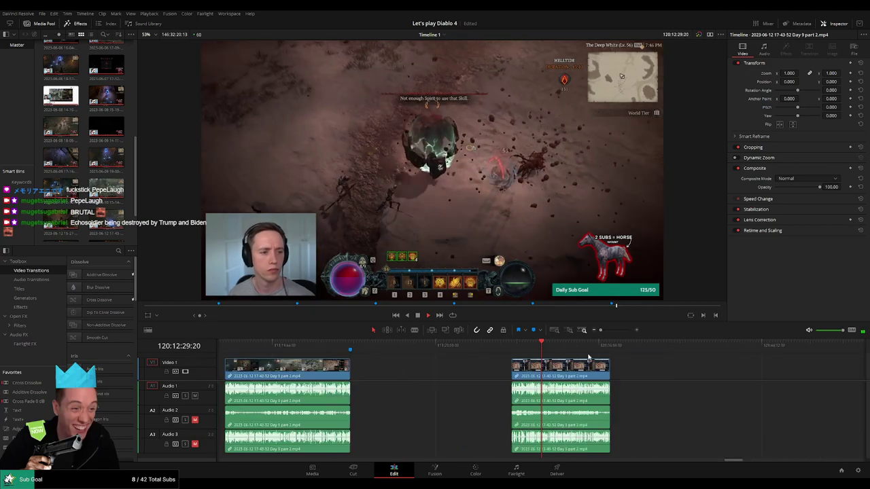
pyautogui.hscroll(3, 530, 361)
pyautogui.hscroll(2, 450, 376)
pyautogui.moveTo(322, 351); pyautogui.dragTo(422, 353)
pyautogui.hscroll(6, 551, 375)
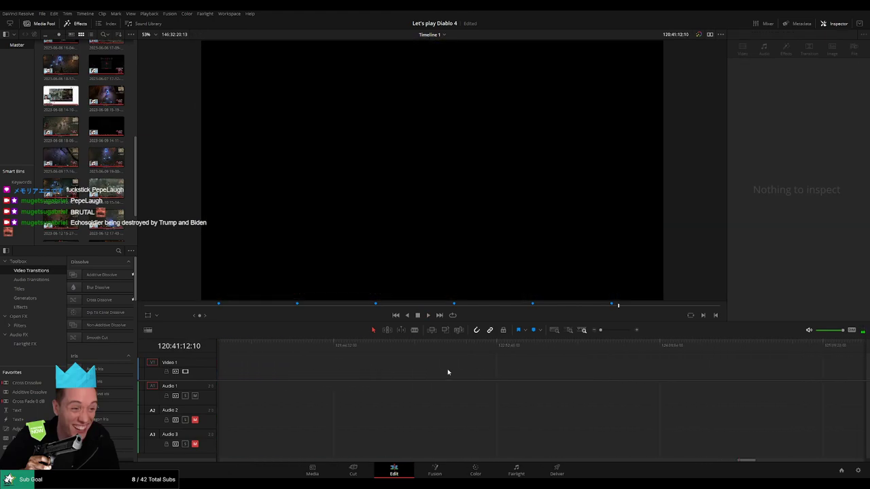
pyautogui.hscroll(-10, 413, 374)
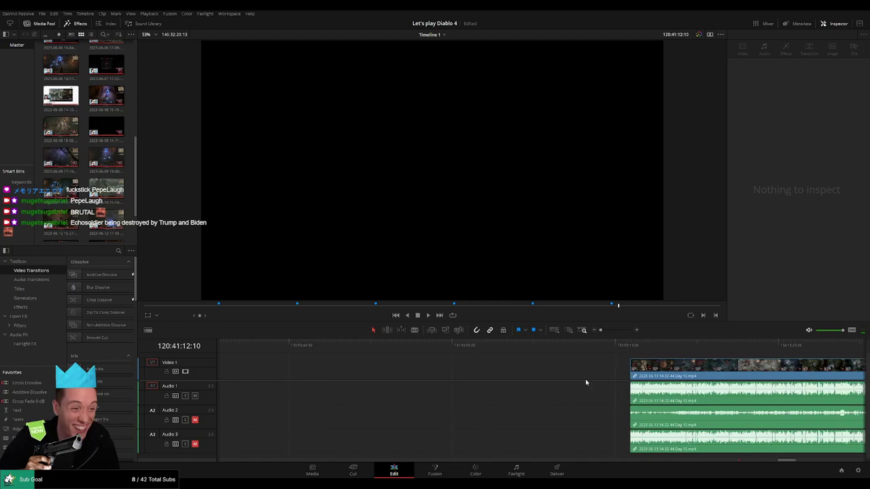
pyautogui.click(515, 384)
pyautogui.hscroll(-8, 408, 385)
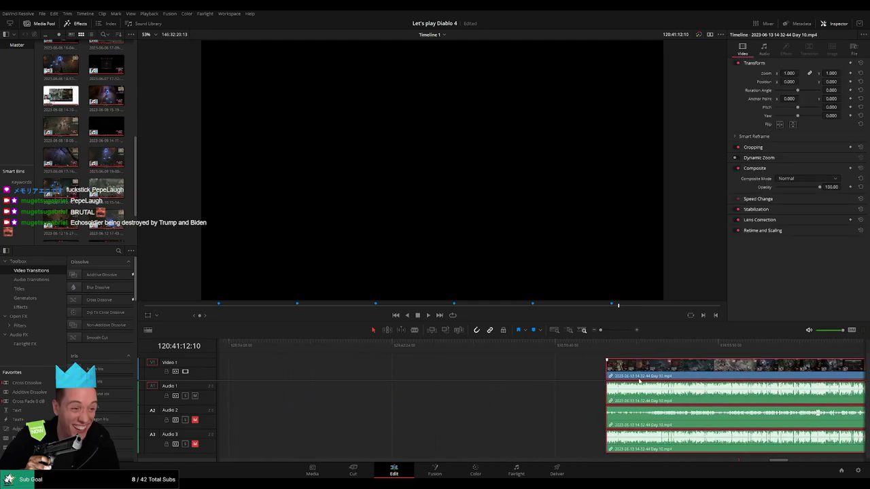
pyautogui.moveTo(654, 381); pyautogui.dragTo(578, 377)
pyautogui.hscroll(-8, 381, 380)
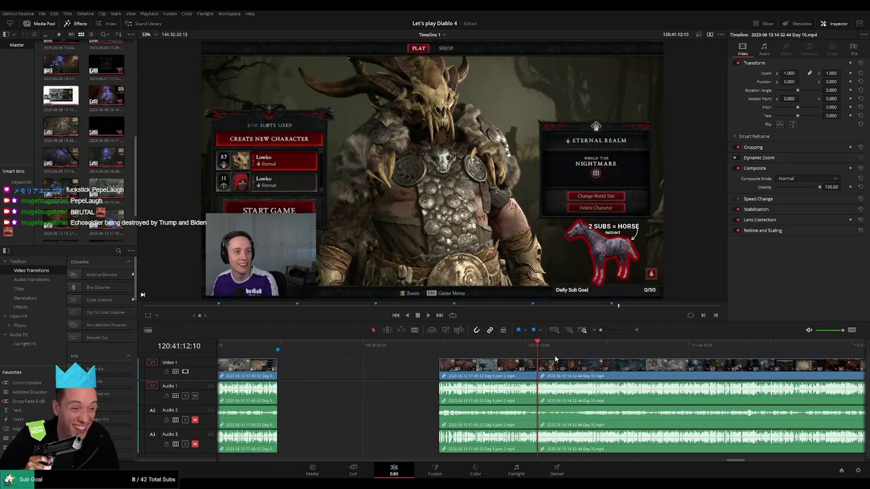
# Add transitions to the video and all three audio tracks where Day 9 part 2 meets Day 10, and play the join.
pyautogui.press('space')
pyautogui.moveTo(605, 330); pyautogui.dragTo(618, 330)
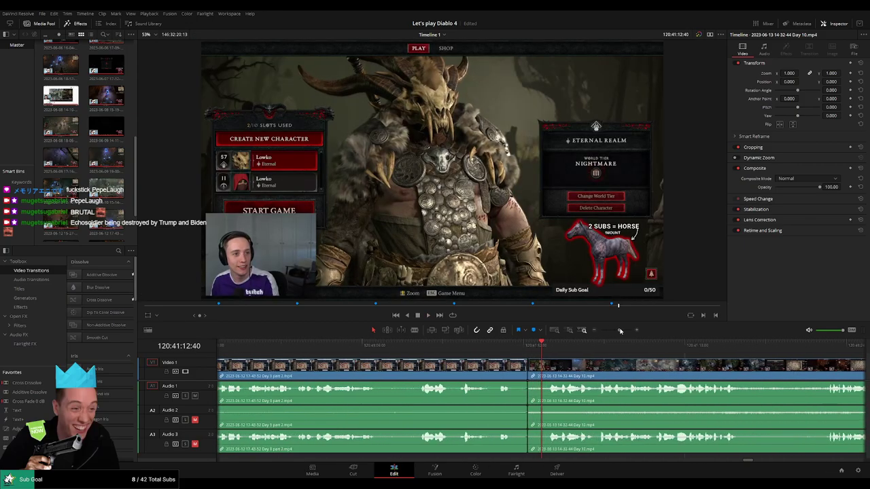
pyautogui.click(490, 349)
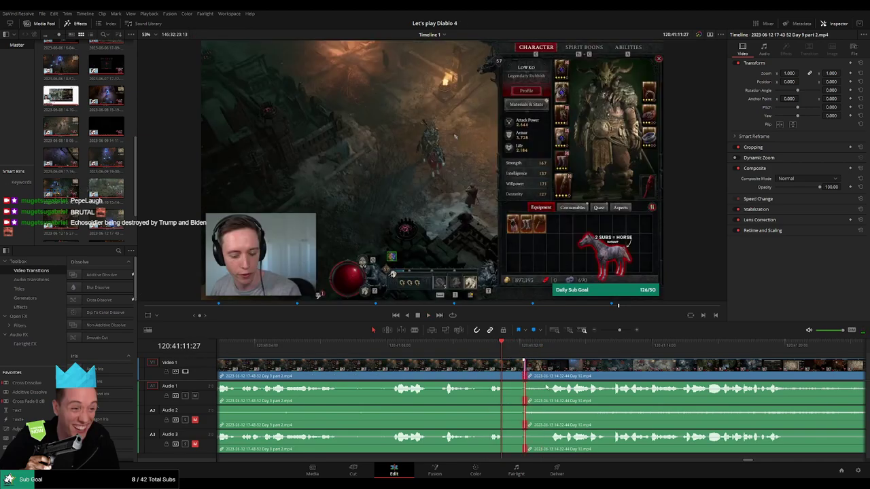
pyautogui.click(459, 279)
pyautogui.press('space')
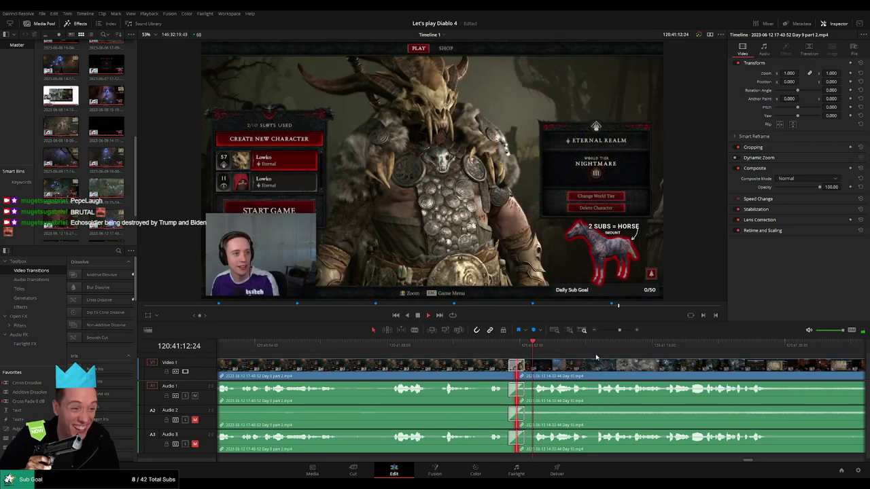
# Find the 52-minute point in the Day 10 clip and split it on all tracks at 120:52:00.
pyautogui.moveTo(618, 330); pyautogui.dragTo(598, 331)
pyautogui.hscroll(5, 439, 355)
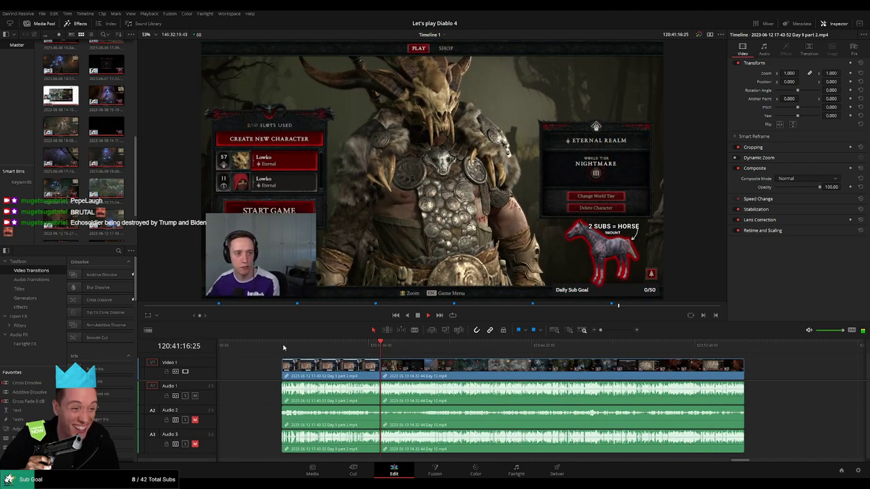
pyautogui.click(283, 347)
pyautogui.moveTo(363, 350); pyautogui.dragTo(405, 355)
pyautogui.press('space')
pyautogui.moveTo(601, 330); pyautogui.dragTo(613, 331)
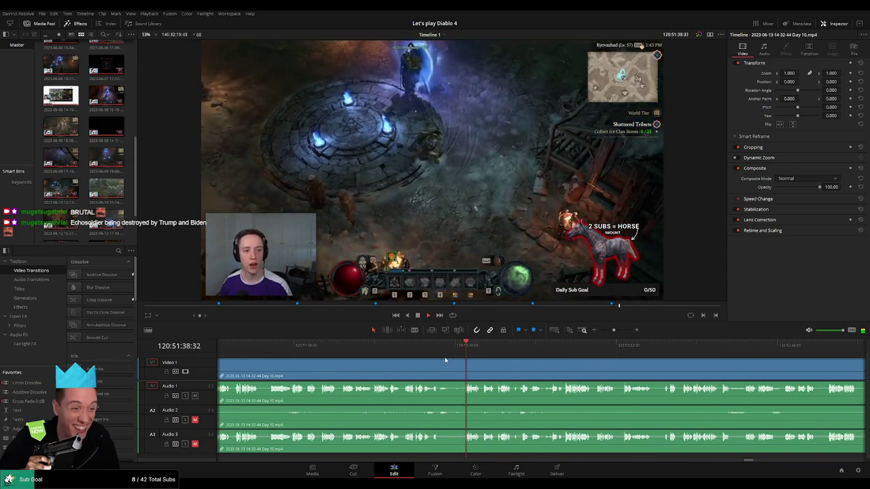
pyautogui.moveTo(520, 350); pyautogui.dragTo(559, 351)
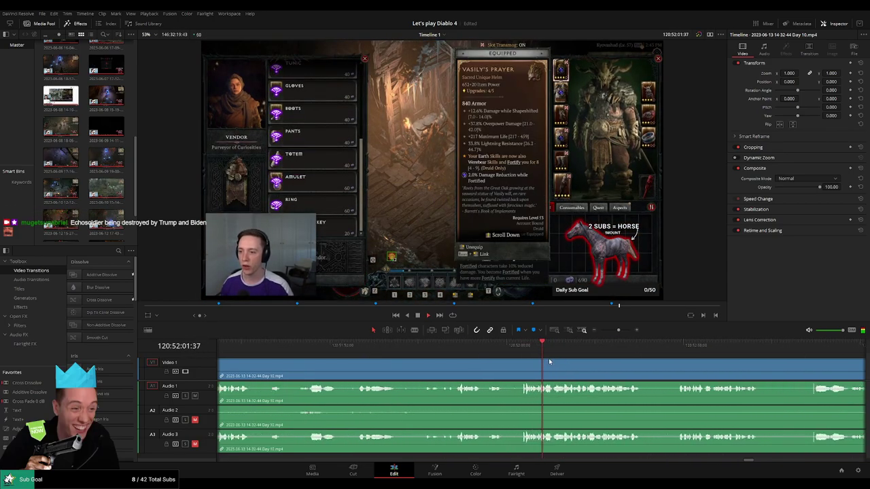
pyautogui.moveTo(432, 345); pyautogui.dragTo(475, 349)
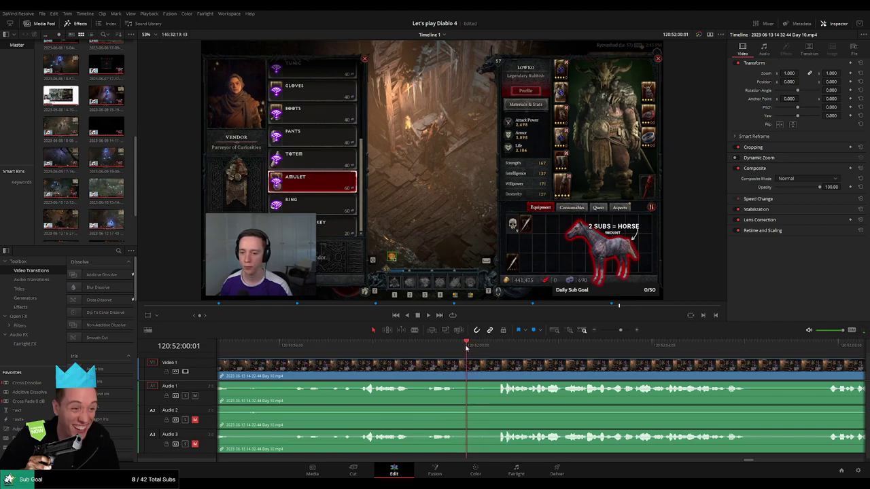
pyautogui.hotkey('ctrl', 'b')
# Play up to the new cut and add fade-outs of about one second to the video and all three audio tracks before it.
pyautogui.click(427, 350)
pyautogui.press('space')
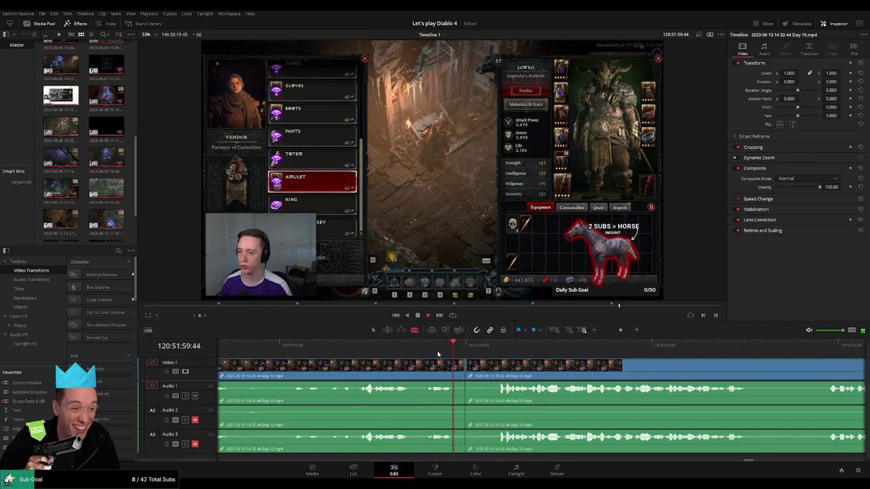
pyautogui.press('space')
pyautogui.moveTo(464, 364); pyautogui.dragTo(416, 362)
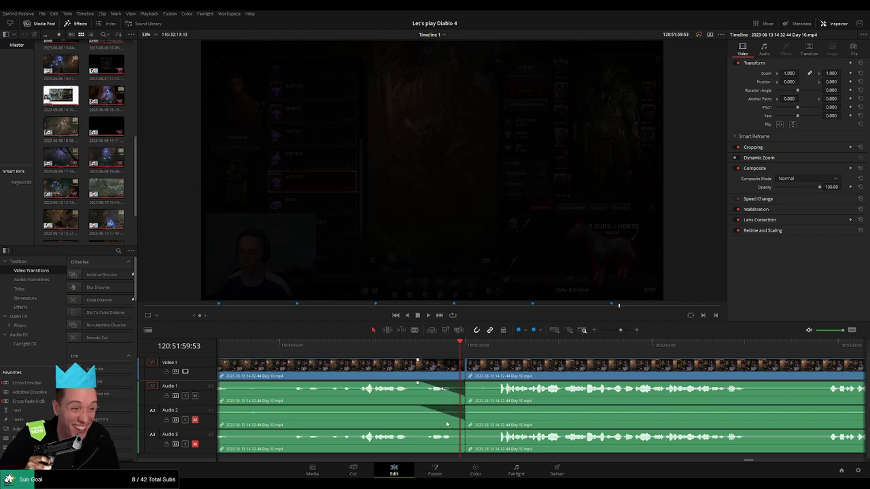
pyautogui.moveTo(461, 432); pyautogui.dragTo(427, 432)
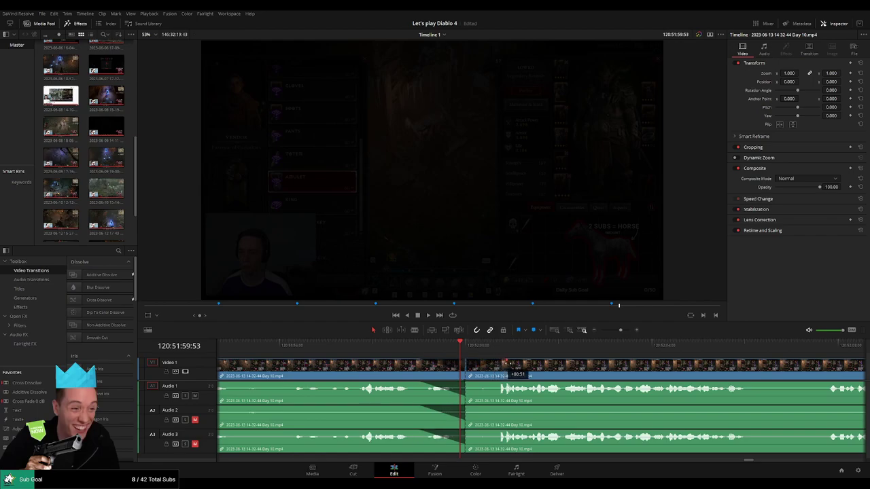
# Add fade-ins of about one second to the start of the remaining Day 10 piece's audio tracks and play the join.
pyautogui.moveTo(468, 385); pyautogui.dragTo(508, 385)
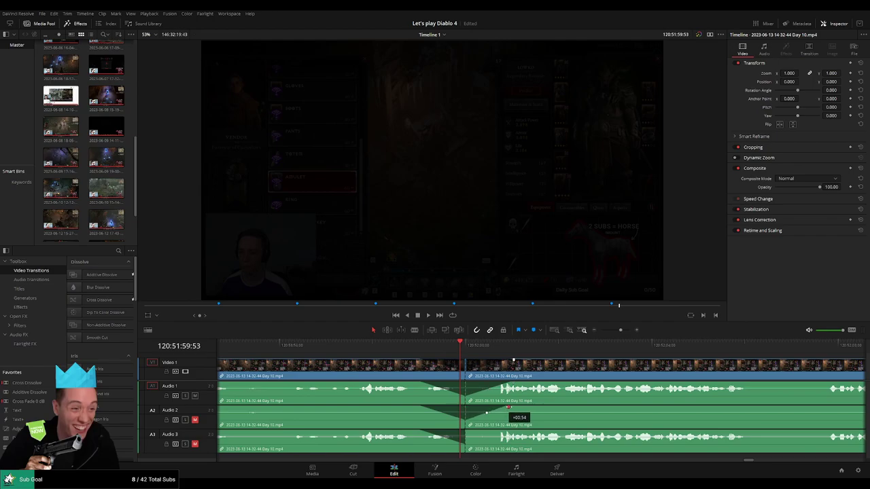
pyautogui.moveTo(467, 430); pyautogui.dragTo(501, 433)
pyautogui.hotkey('ctrl', 'z')
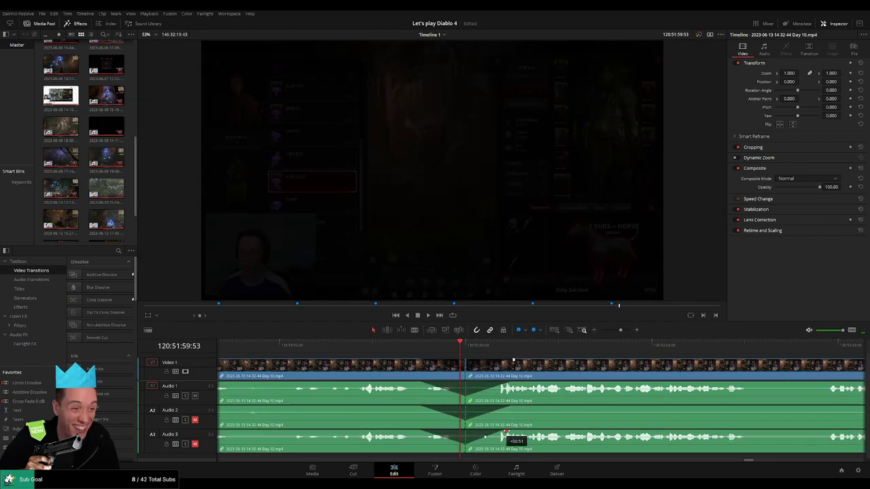
pyautogui.press('space')
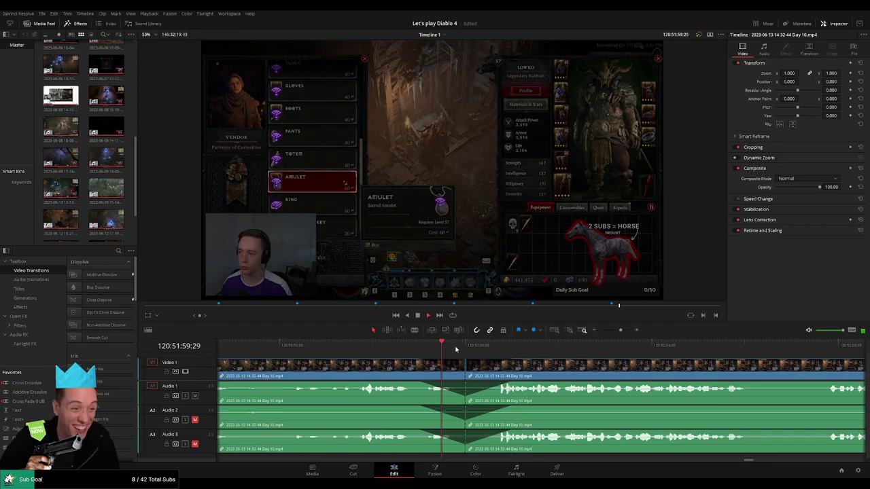
# Move the remaining Day 10 piece later along the timeline, leaving a wide gap after the episode ending at 120:52:00:00.
pyautogui.moveTo(617, 332); pyautogui.dragTo(599, 332)
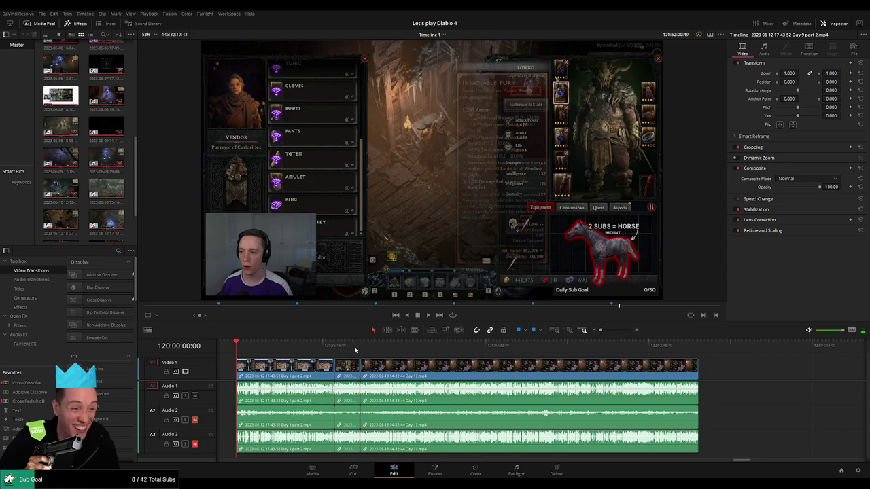
pyautogui.moveTo(474, 372); pyautogui.dragTo(589, 371)
pyautogui.click(371, 375)
pyautogui.moveTo(298, 371); pyautogui.dragTo(410, 371)
pyautogui.click(410, 370)
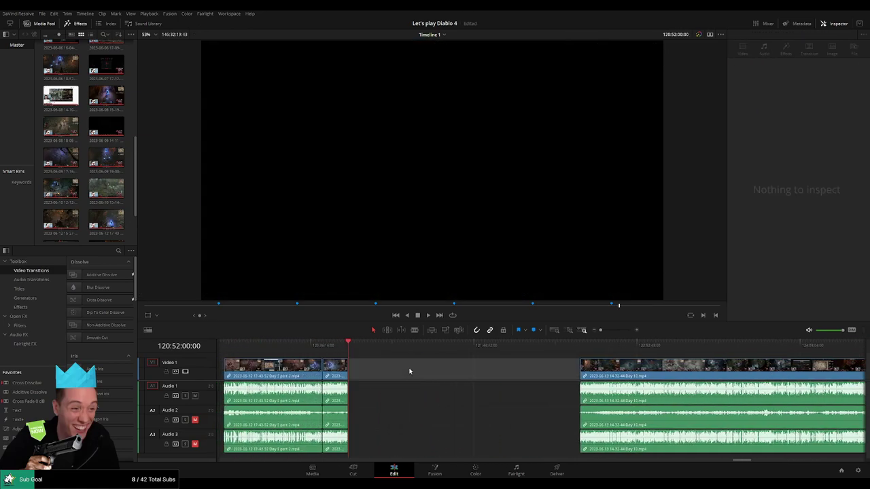
# Place the playhead at 122:00:00:00 and move the remaining Day 10 piece to start there.
pyautogui.click(356, 352)
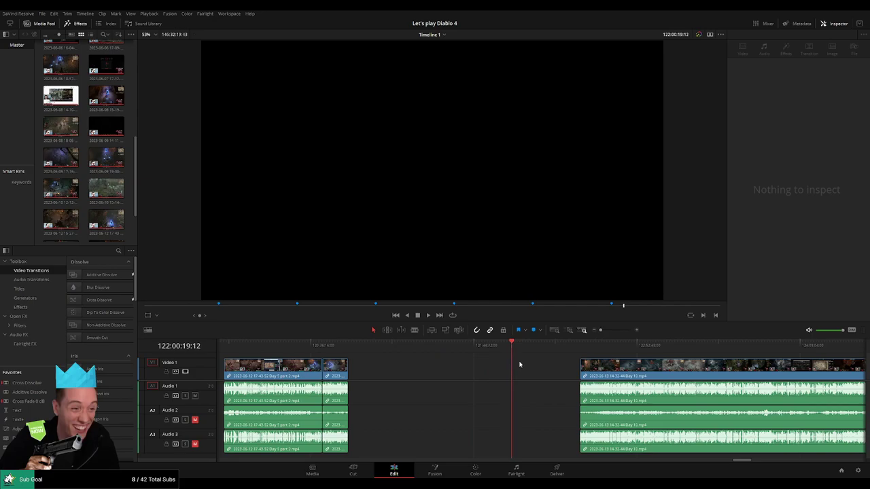
pyautogui.moveTo(519, 364); pyautogui.dragTo(549, 362)
pyautogui.scroll(5, 542, 357)
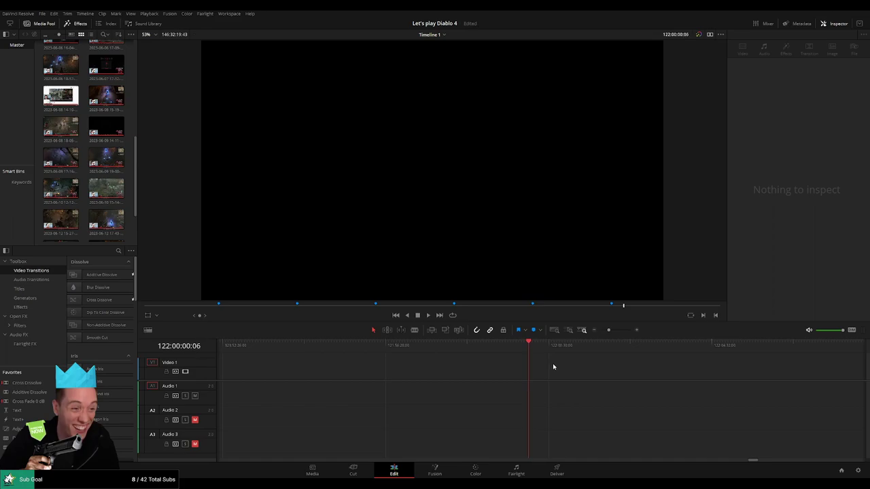
pyautogui.moveTo(608, 333); pyautogui.dragTo(600, 331)
pyautogui.moveTo(418, 369); pyautogui.dragTo(354, 368)
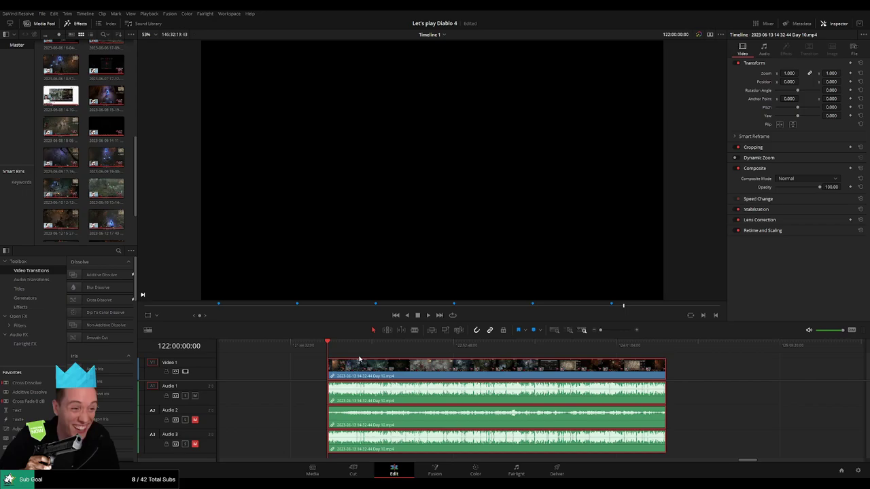
# Play the start of the moved Day 10 piece and examine the gameplay around 122:52:04 to 122:52:15 for an episode ending.
pyautogui.press('space')
pyautogui.hscroll(1, 342, 359)
pyautogui.moveTo(300, 347); pyautogui.dragTo(418, 356)
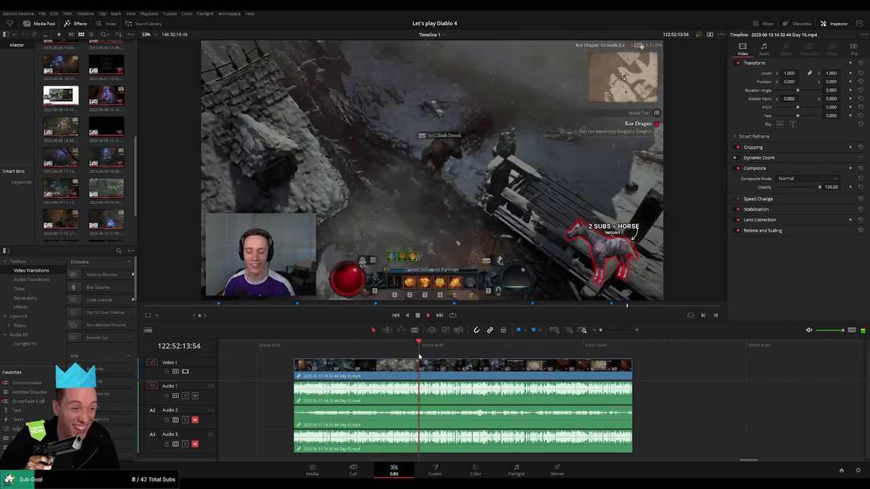
pyautogui.scroll(5, 511, 369)
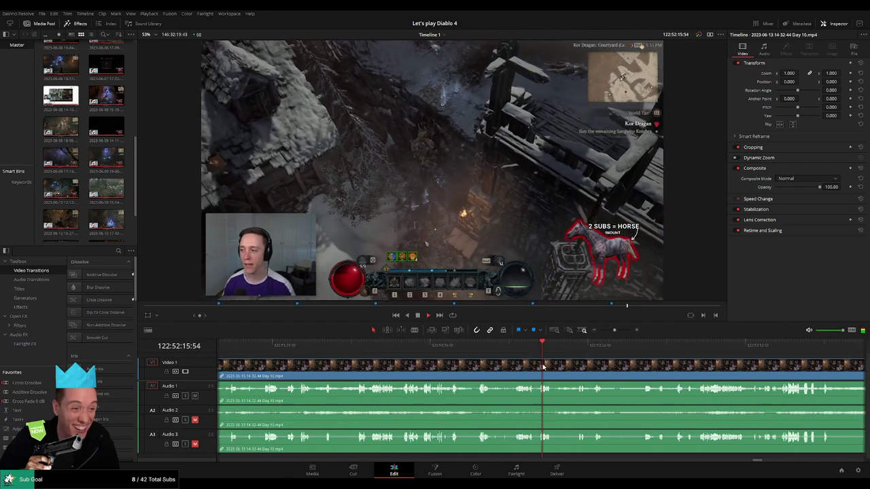
pyautogui.click(516, 350)
pyautogui.scroll(-1, 517, 370)
pyautogui.click(500, 352)
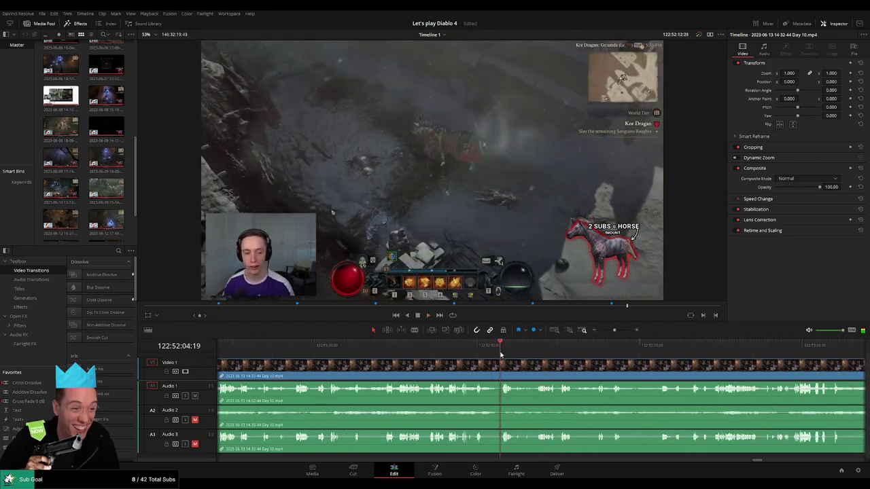
pyautogui.press('space')
pyautogui.scroll(2, 519, 371)
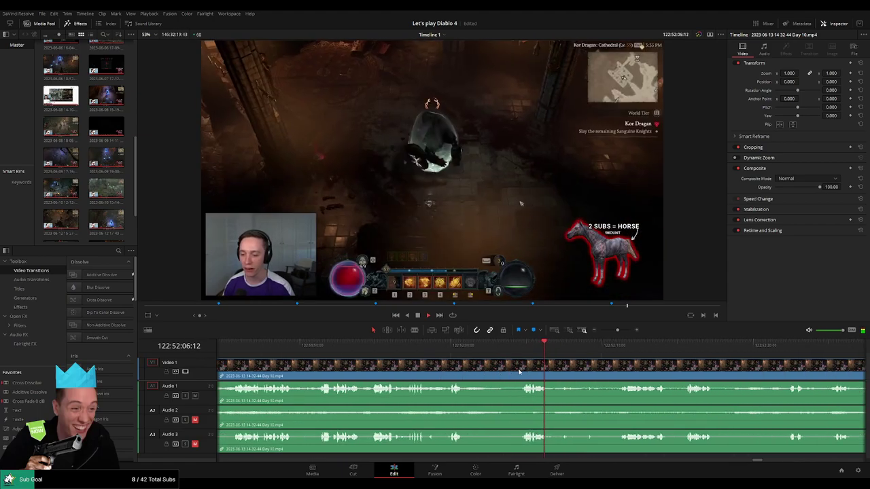
# Review the cathedral fight from about 122:51:52 to 122:52:10 for a suitable place to end the episode.
pyautogui.click(450, 352)
pyautogui.click(346, 352)
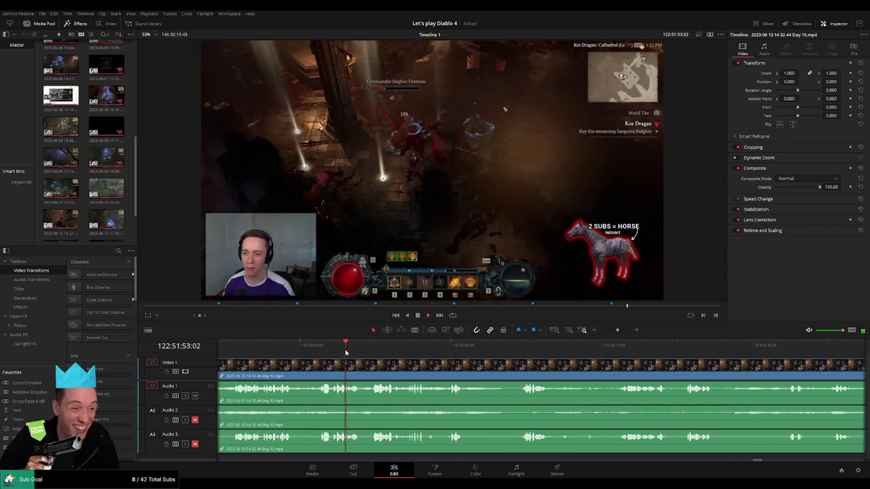
pyautogui.click(402, 352)
pyautogui.click(365, 353)
pyautogui.click(330, 353)
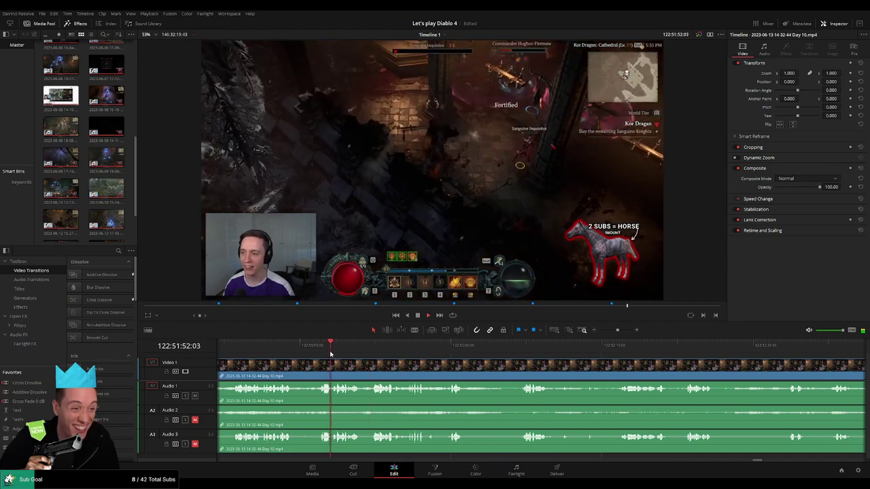
pyautogui.click(384, 352)
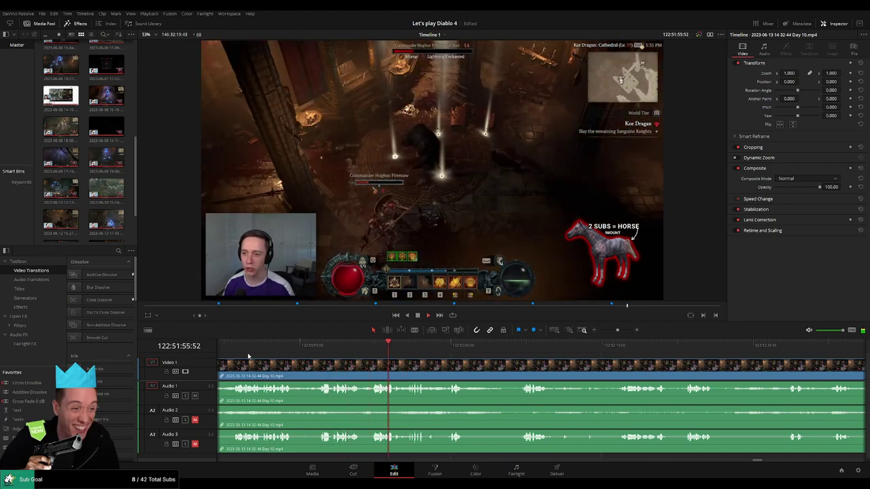
pyautogui.click(240, 352)
pyautogui.click(589, 354)
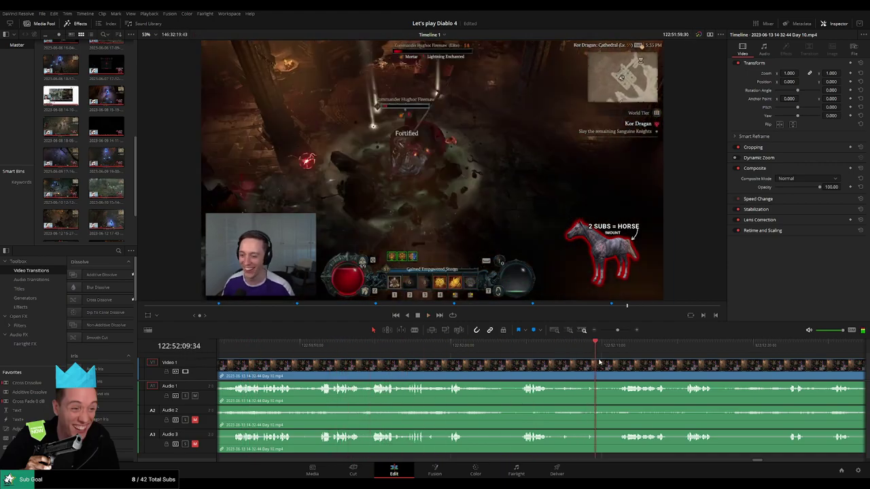
pyautogui.click(614, 356)
# Skim the gameplay after the cathedral fight from about 122:52:12 to 122:52:35 for a pause in the speech.
pyautogui.moveTo(604, 379); pyautogui.dragTo(450, 368)
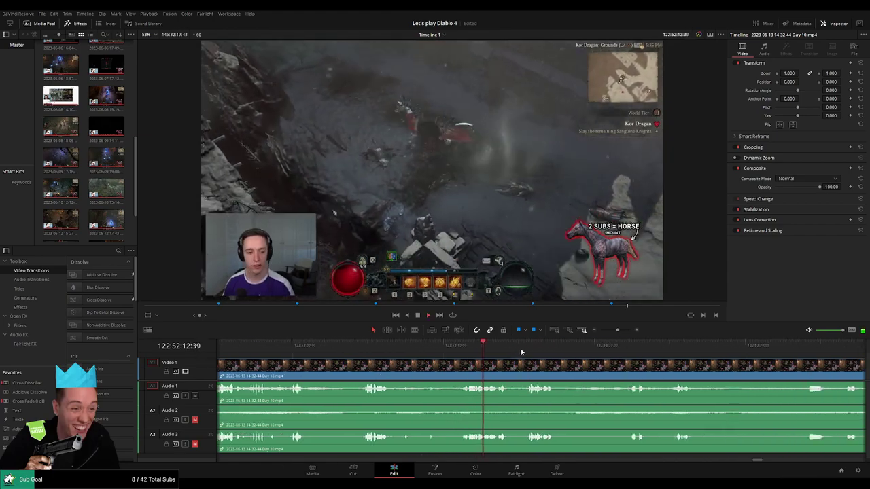
pyautogui.click(522, 351)
pyautogui.moveTo(575, 366); pyautogui.dragTo(448, 364)
pyautogui.click(501, 351)
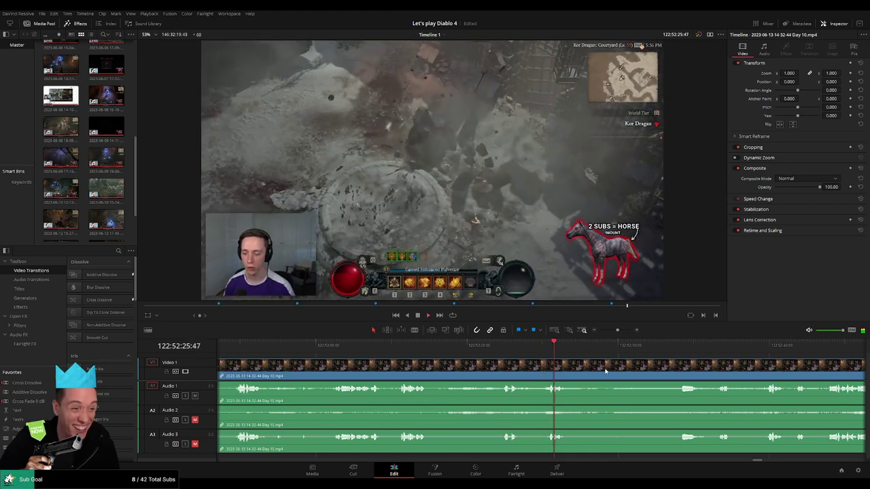
pyautogui.click(565, 348)
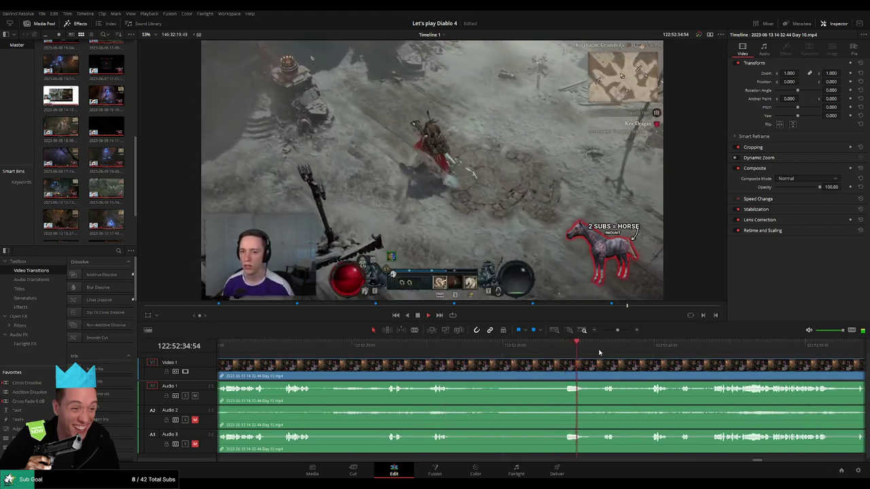
pyautogui.click(603, 350)
# Place the playhead at 122:52:36:00, just before the cathedral entrance, and split the Day 10 piece on all tracks there.
pyautogui.moveTo(602, 367); pyautogui.dragTo(452, 369)
pyautogui.scroll(3, 453, 370)
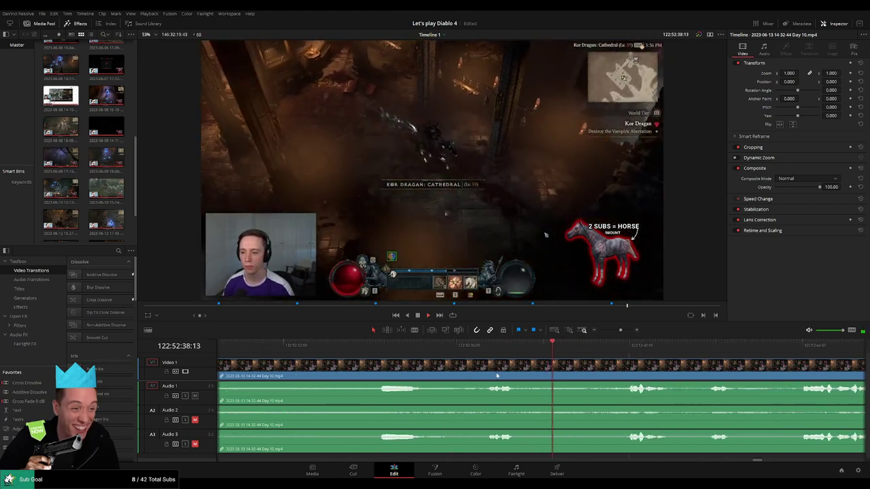
pyautogui.click(487, 351)
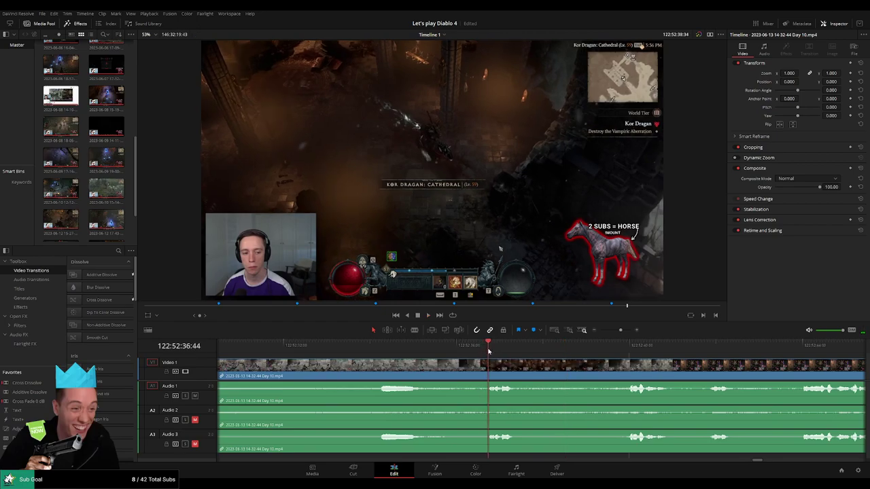
pyautogui.moveTo(488, 351); pyautogui.dragTo(466, 360)
pyautogui.press('b')
pyautogui.click(457, 365)
pyautogui.press('a')
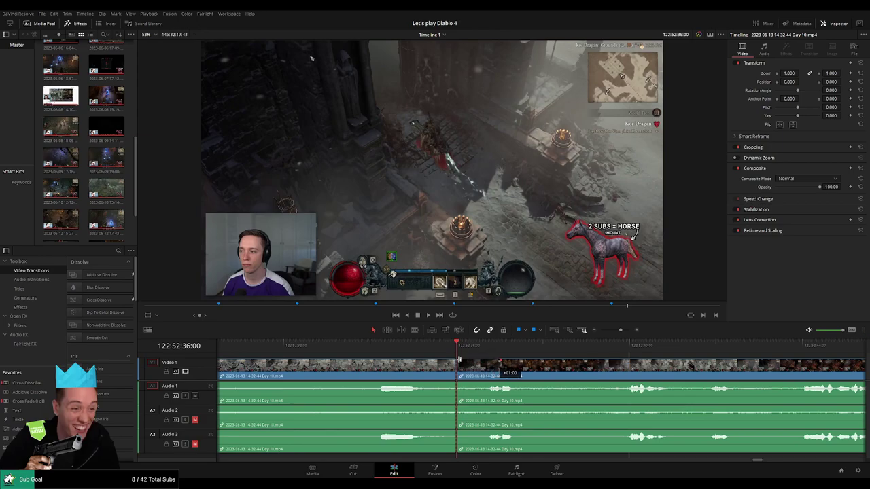
# Add fade-outs and fade-ins of about one second on the video and audio tracks on both sides of the 122:52:36:00 cut.
pyautogui.moveTo(459, 360); pyautogui.dragTo(423, 362)
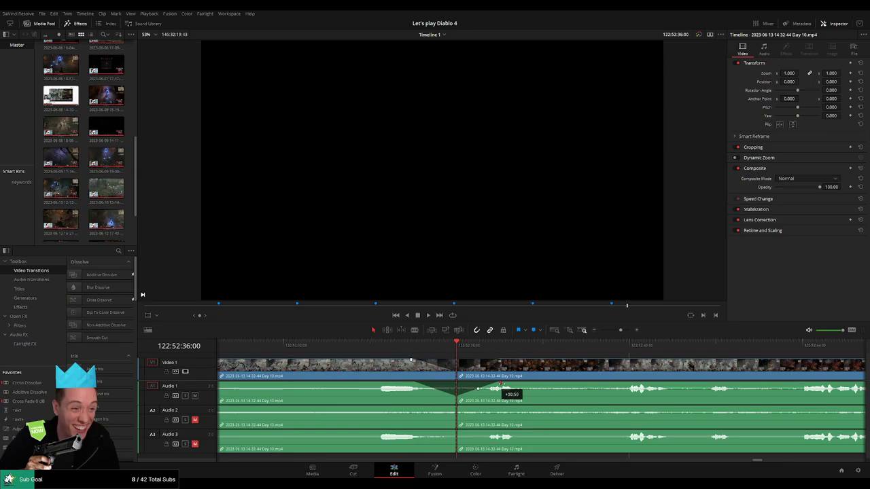
pyautogui.moveTo(501, 385); pyautogui.dragTo(500, 384)
pyautogui.moveTo(455, 408); pyautogui.dragTo(501, 409)
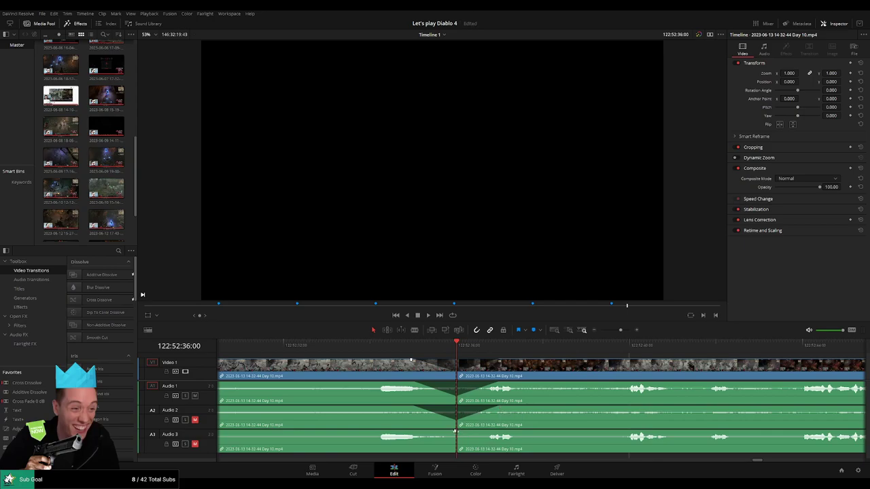
pyautogui.moveTo(455, 432); pyautogui.dragTo(501, 432)
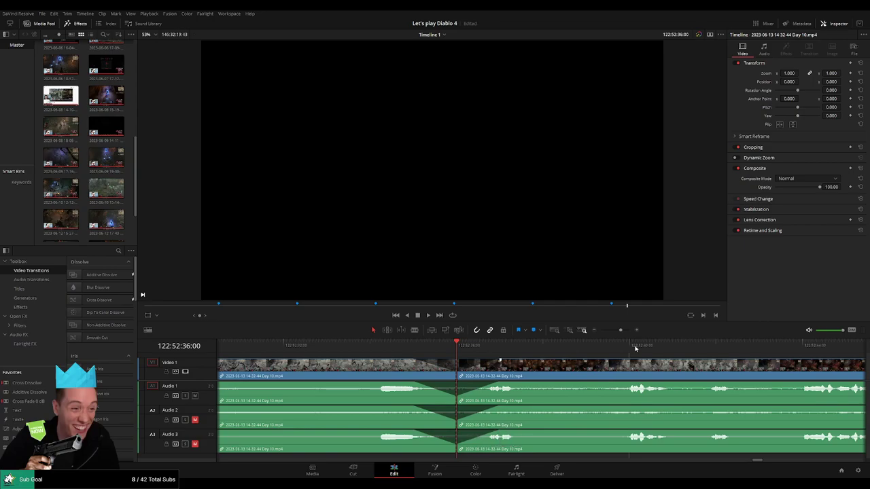
# Move the Day 10 piece after 122:52:36:00 later along the timeline, leaving a wide gap behind the finished episode.
pyautogui.moveTo(620, 330); pyautogui.dragTo(587, 333)
pyautogui.hscroll(3, 501, 368)
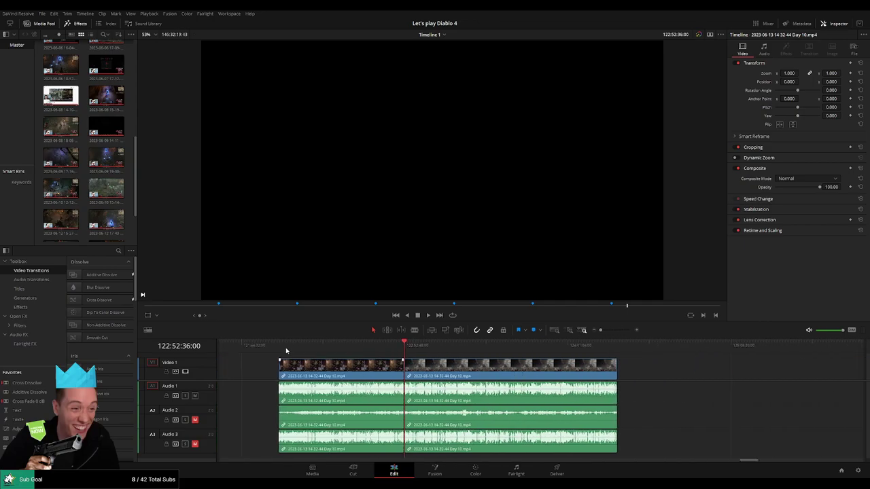
pyautogui.hscroll(3, 329, 365)
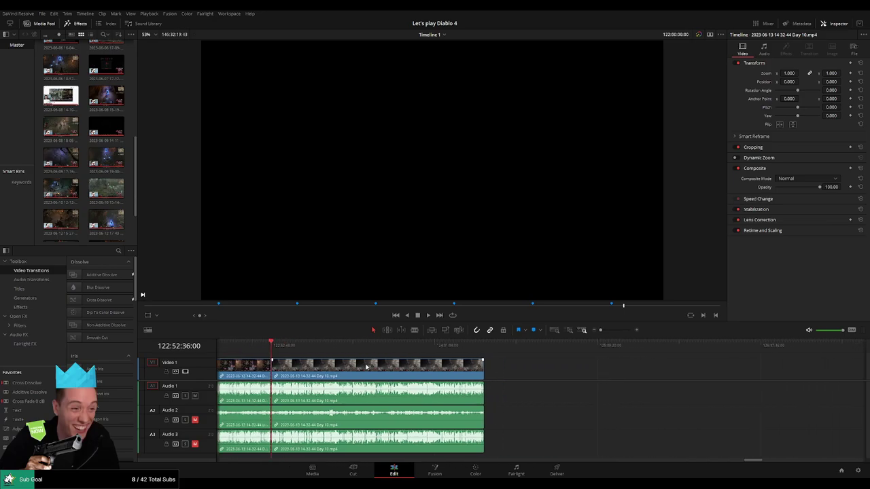
pyautogui.moveTo(329, 366); pyautogui.dragTo(604, 369)
pyautogui.click(389, 369)
pyautogui.hscroll(-2, 427, 369)
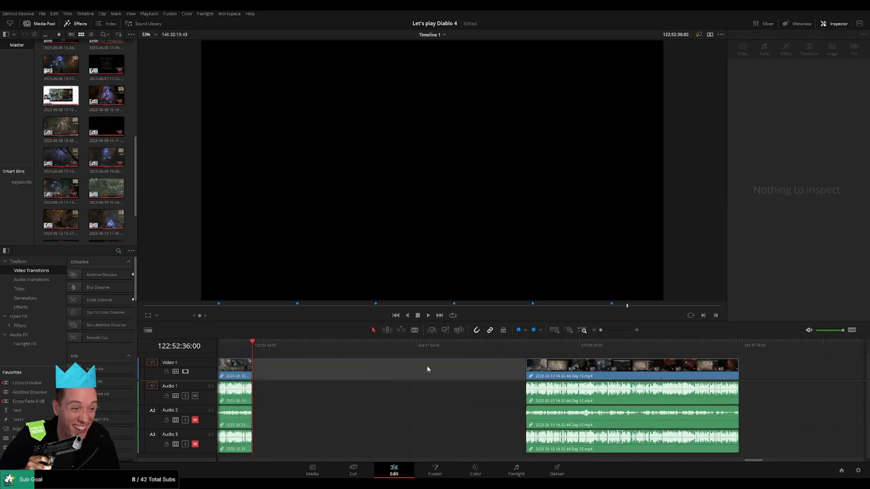
# Place the playhead at 124:00:00:00 and move the remaining Day 10 piece so it starts there.
pyautogui.click(408, 370)
pyautogui.moveTo(335, 351); pyautogui.dragTo(490, 363)
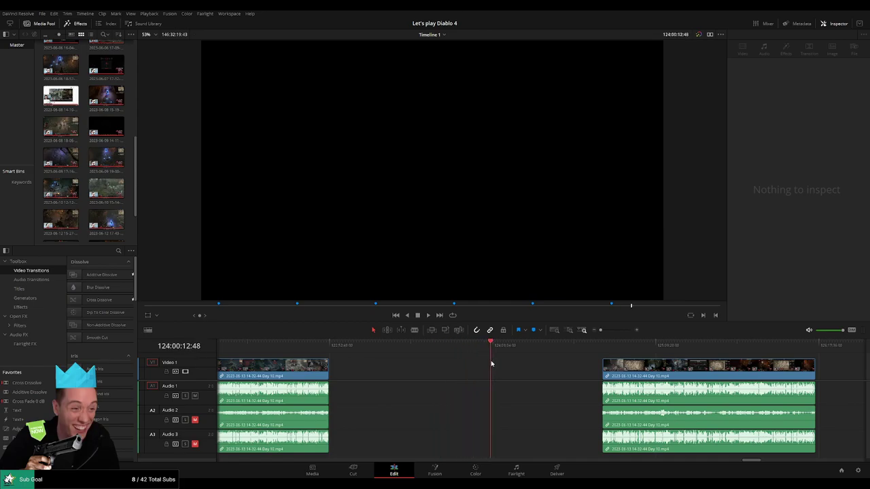
pyautogui.scroll(5, 572, 360)
pyautogui.moveTo(541, 348); pyautogui.dragTo(510, 351)
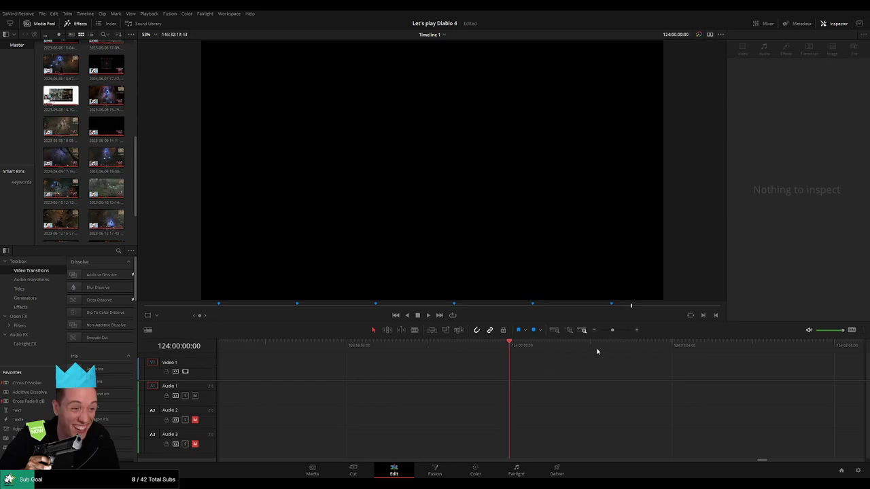
pyautogui.moveTo(612, 330); pyautogui.dragTo(601, 333)
pyautogui.hscroll(10, 557, 368)
pyautogui.moveTo(495, 372); pyautogui.dragTo(471, 355)
# Find a pause in the speech just after 124:52:00 and split the Day 10 piece on all tracks at 124:52:01:00.
pyautogui.press('space')
pyautogui.scroll(8, 507, 360)
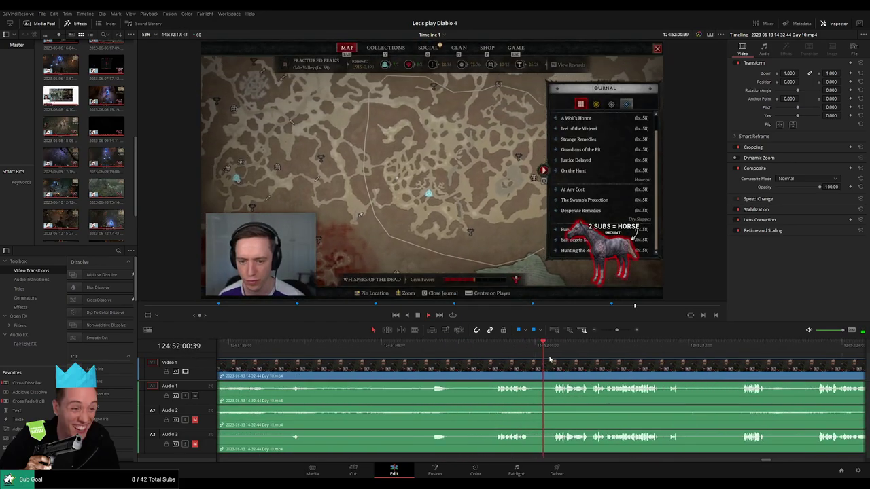
pyautogui.scroll(4, 549, 360)
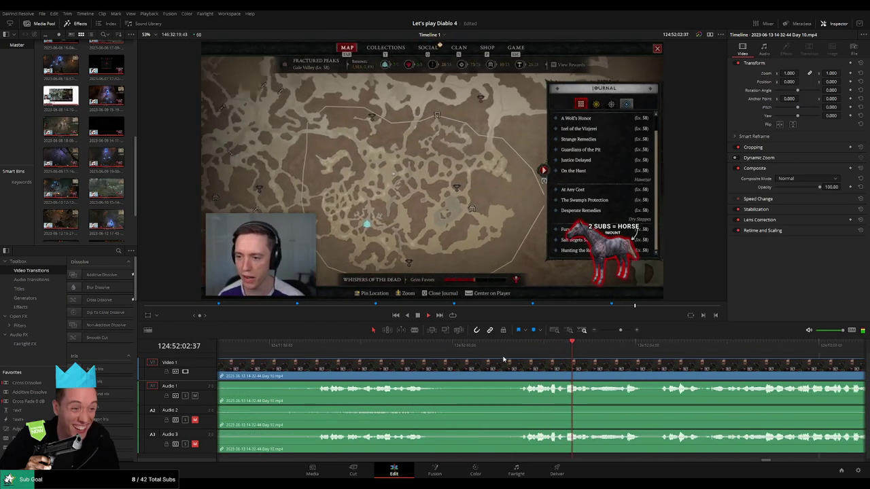
pyautogui.click(526, 347)
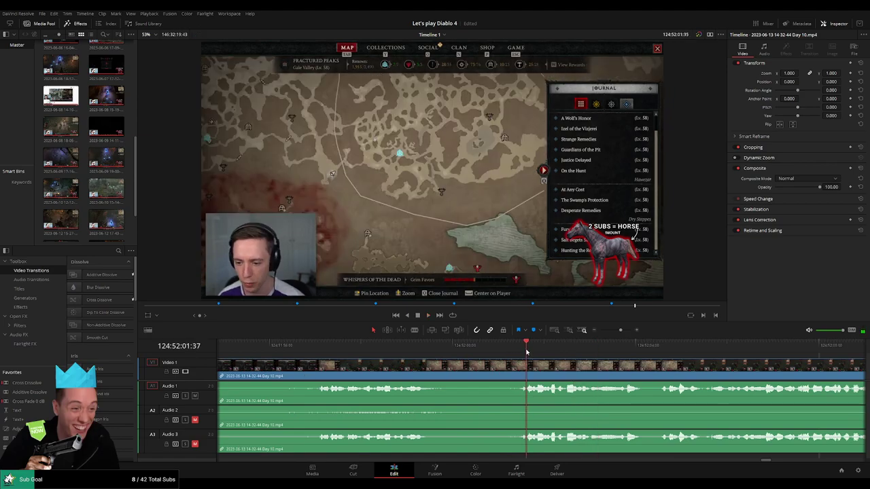
pyautogui.moveTo(526, 351); pyautogui.dragTo(449, 362)
pyautogui.press('b')
pyautogui.click(498, 370)
pyautogui.press('a')
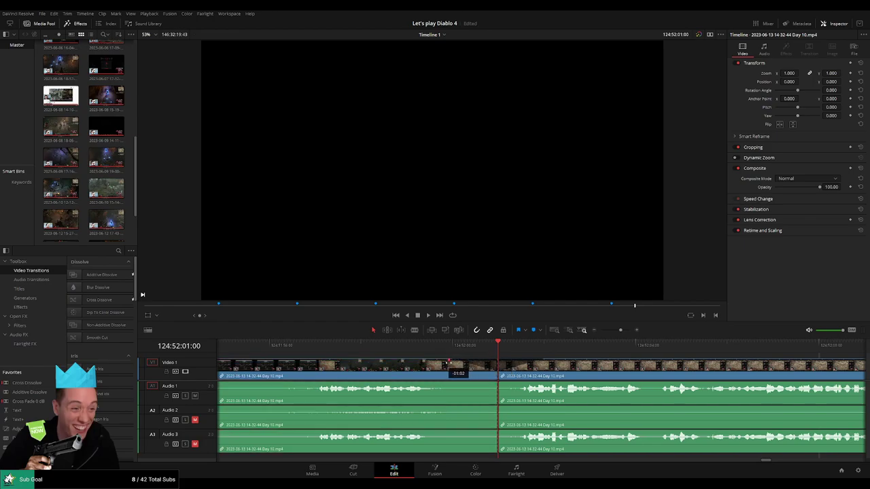
# Add fade-outs and fade-ins of about one second on the audio tracks on both sides of the 124:52:01:00 cut.
pyautogui.moveTo(493, 385); pyautogui.dragTo(548, 391)
pyautogui.click(498, 382)
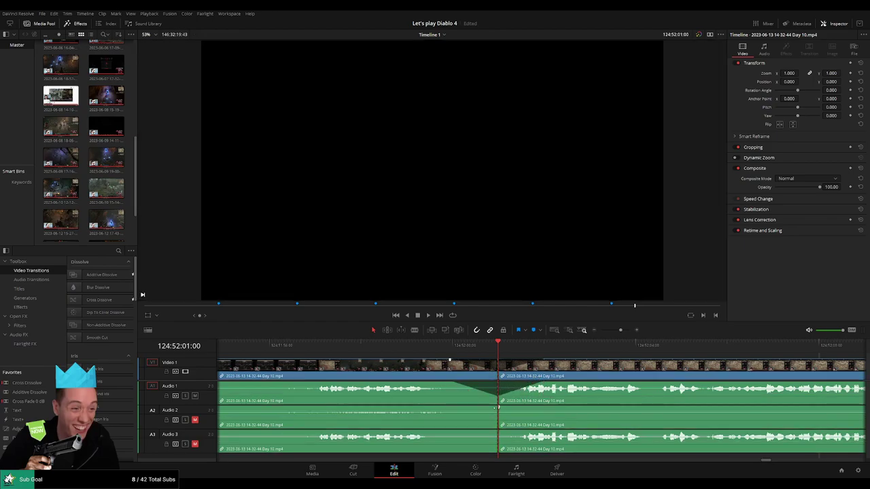
pyautogui.moveTo(496, 407); pyautogui.dragTo(464, 410)
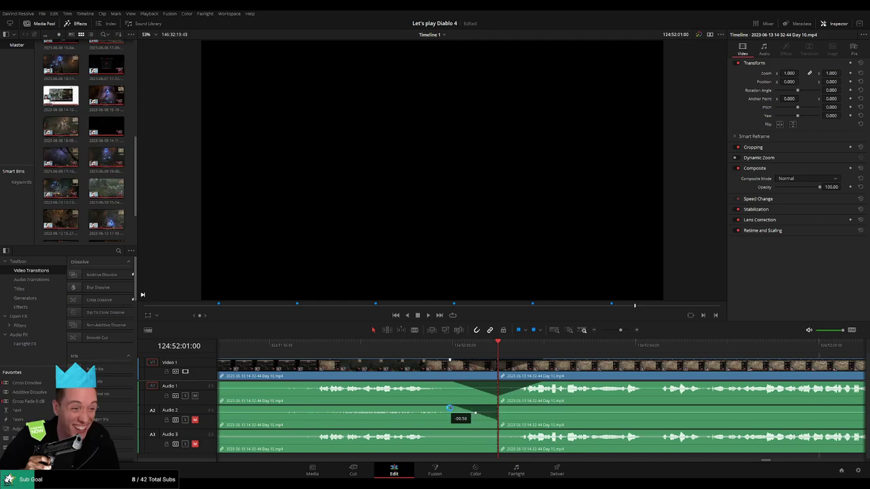
pyautogui.moveTo(449, 408); pyautogui.dragTo(544, 407)
pyautogui.moveTo(494, 432); pyautogui.dragTo(544, 432)
# Move the Day 10 piece after 124:52:01:00 later along the timeline, leaving a wide gap behind the finished episode.
pyautogui.moveTo(617, 331); pyautogui.dragTo(600, 330)
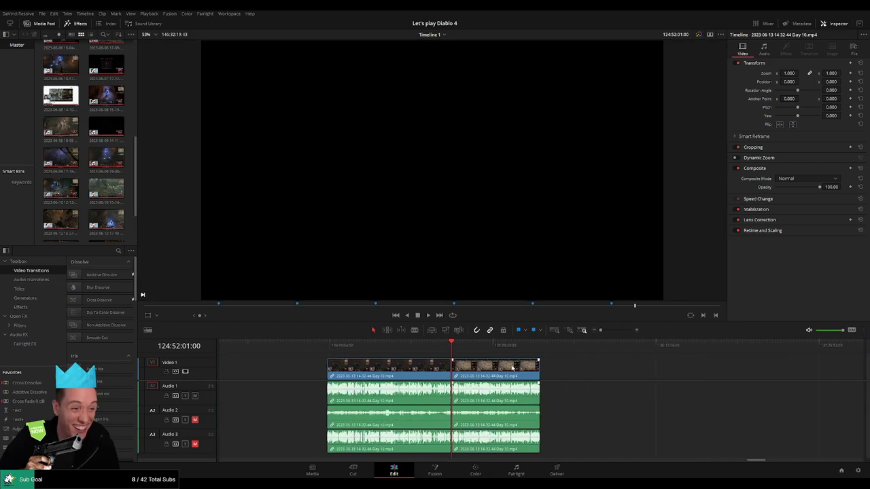
pyautogui.click(327, 346)
pyautogui.click(445, 345)
pyautogui.hscroll(2, 320, 360)
pyautogui.scroll(-2, 320, 361)
pyautogui.hscroll(1, 320, 361)
pyautogui.moveTo(291, 369); pyautogui.dragTo(537, 376)
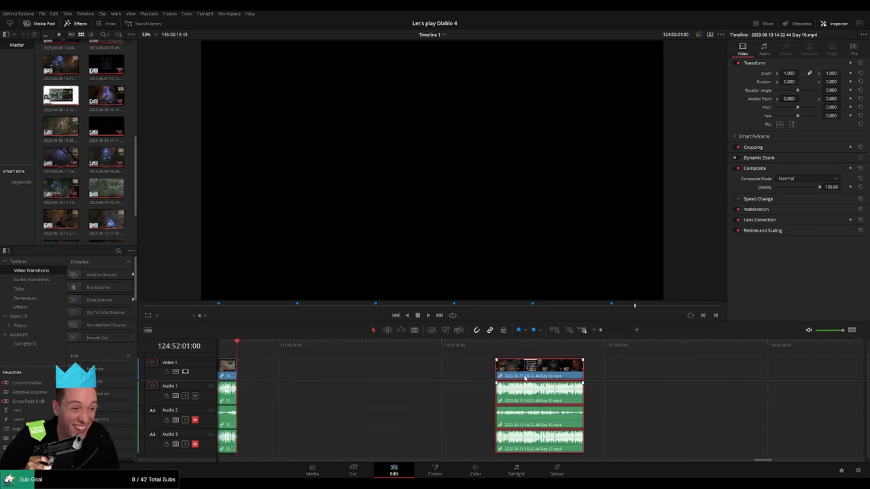
pyautogui.click(352, 365)
pyautogui.click(305, 364)
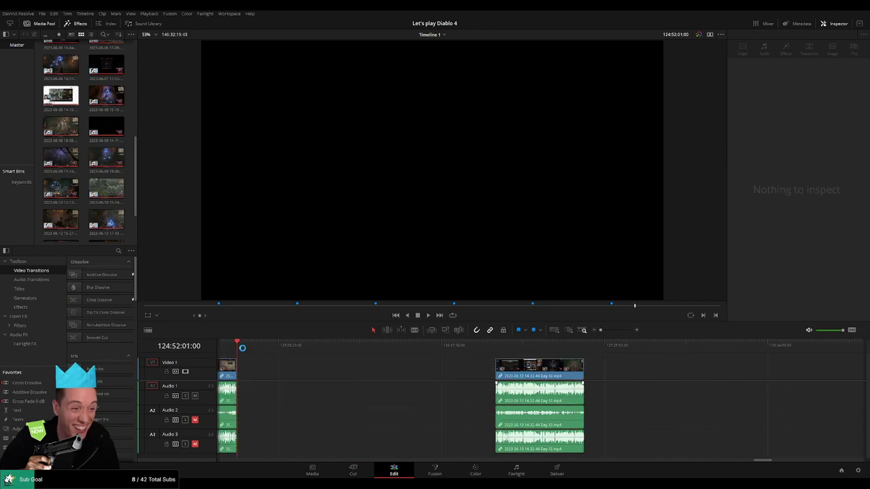
# Place the playhead at 126:00:00:00 and move the last Day 10 piece so it starts there.
pyautogui.moveTo(242, 347); pyautogui.dragTo(401, 357)
pyautogui.scroll(3, 455, 363)
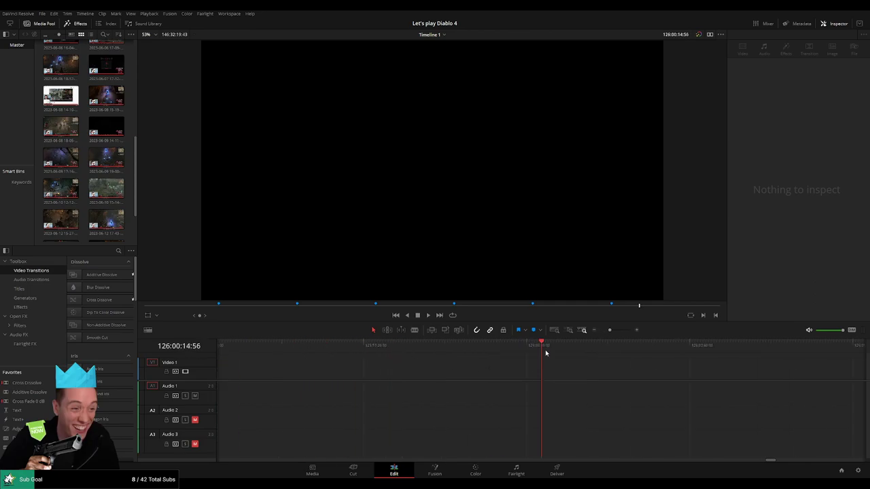
pyautogui.moveTo(541, 346); pyautogui.dragTo(527, 346)
pyautogui.click(604, 330)
pyautogui.moveTo(653, 374); pyautogui.dragTo(556, 373)
pyautogui.click(502, 372)
pyautogui.click(485, 374)
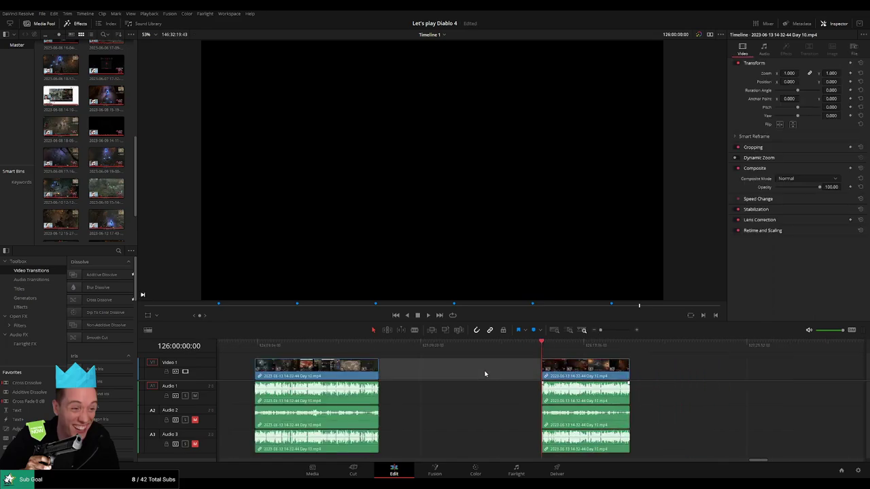
# Remove the gap after the last Day 10 piece so the Day 10 part 2 recording follows it directly.
pyautogui.hscroll(2, 382, 374)
pyautogui.moveTo(395, 350); pyautogui.dragTo(482, 351)
pyautogui.click(524, 369)
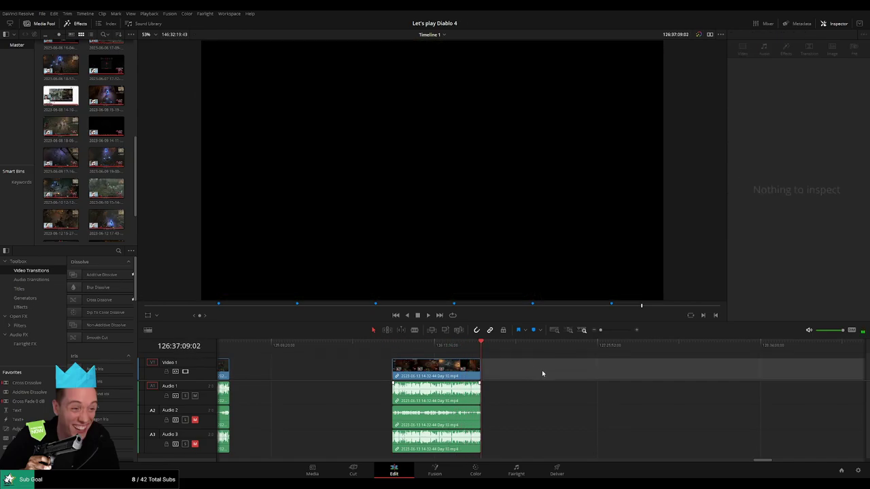
pyautogui.press('Delete')
# Check the join between the Day 10 piece and the Day 10 part 2 recording at 126:37:09:02.
pyautogui.click(392, 352)
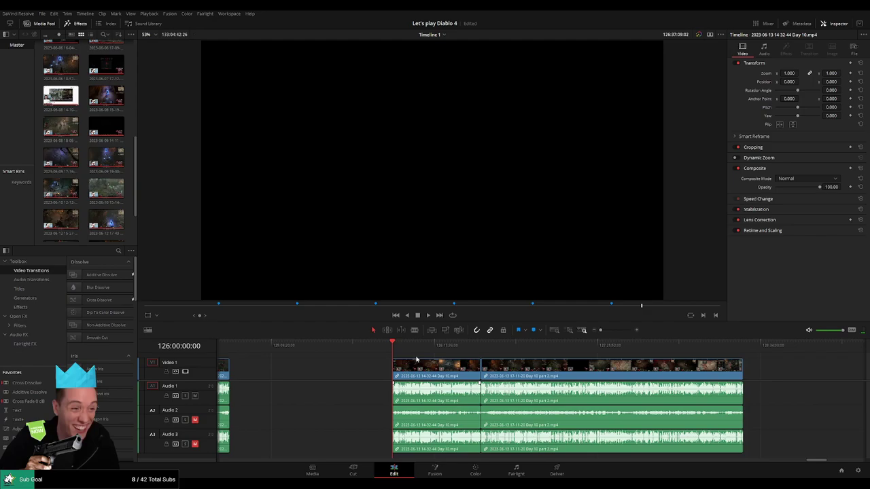
pyautogui.moveTo(392, 352); pyautogui.dragTo(476, 351)
pyautogui.hotkey('ctrl', '=')
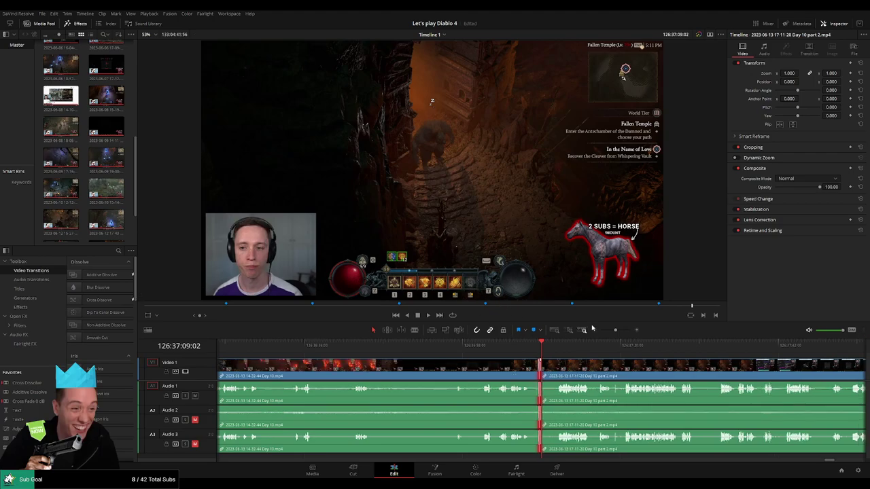
pyautogui.moveTo(613, 330); pyautogui.dragTo(600, 330)
pyautogui.moveTo(454, 350)
pyautogui.mouseDown()
pyautogui.moveTo(542, 349)
pyautogui.moveTo(451, 352)
pyautogui.mouseUp()
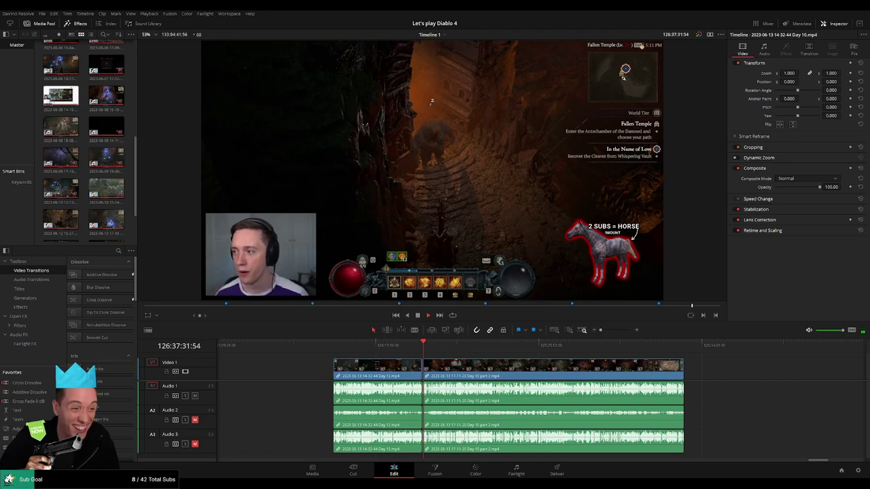
pyautogui.hscroll(5, 306, 351)
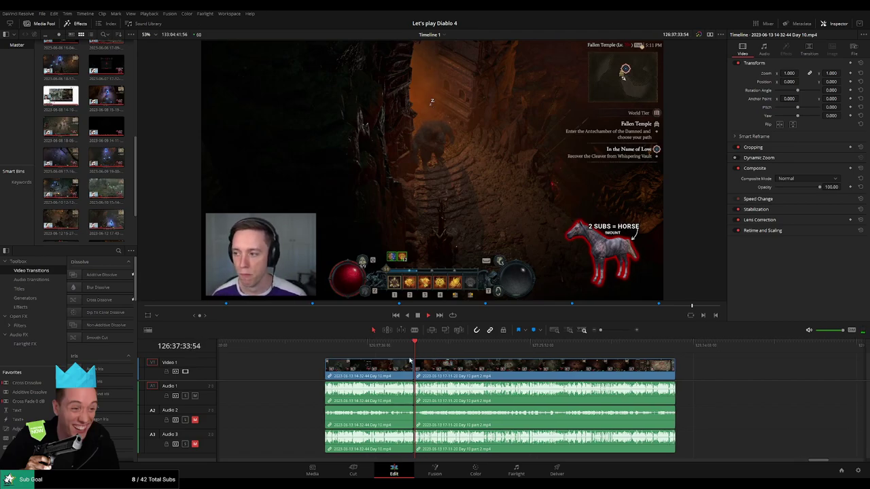
# Skim the Cursed Halls fight from about 126:52:00 to 126:52:20 for a pause in the speech.
pyautogui.moveTo(314, 353); pyautogui.dragTo(346, 354)
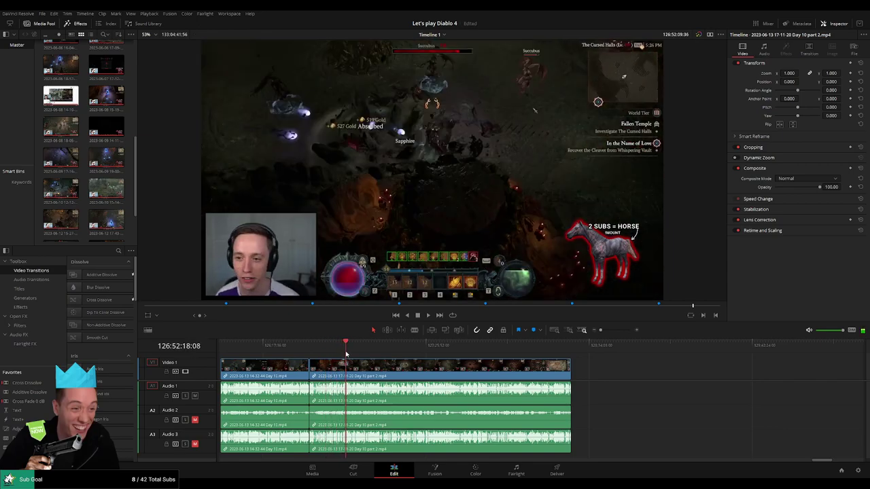
pyautogui.scroll(5, 348, 355)
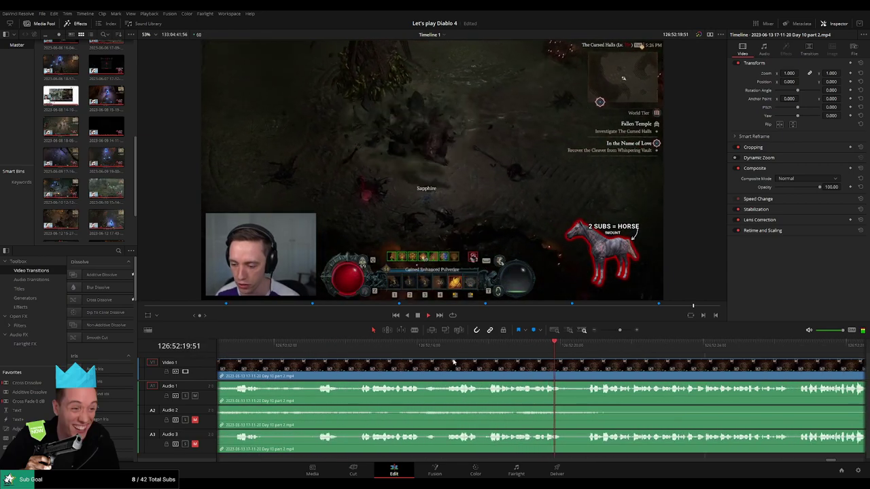
pyautogui.click(361, 351)
pyautogui.click(311, 351)
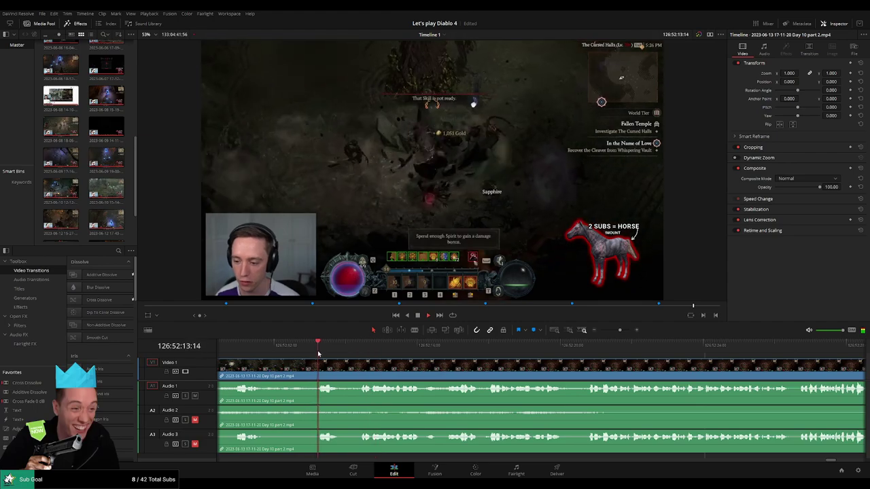
pyautogui.moveTo(340, 370); pyautogui.dragTo(483, 371)
pyautogui.click(317, 353)
pyautogui.moveTo(286, 371); pyautogui.dragTo(396, 372)
pyautogui.click(358, 351)
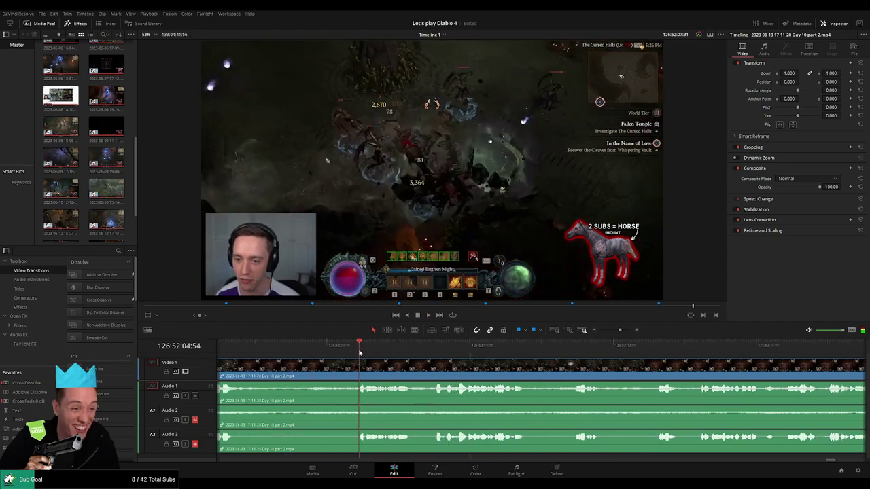
pyautogui.click(341, 351)
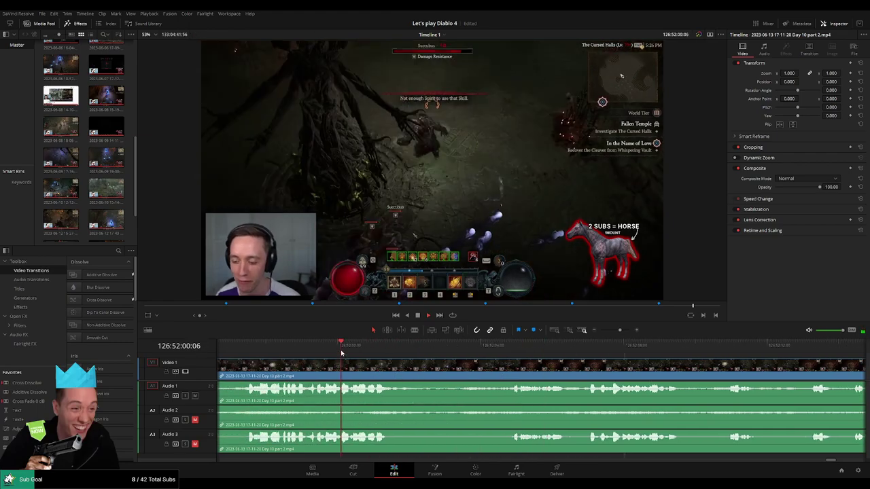
pyautogui.click(519, 355)
pyautogui.moveTo(634, 357); pyautogui.dragTo(363, 356)
pyautogui.click(444, 351)
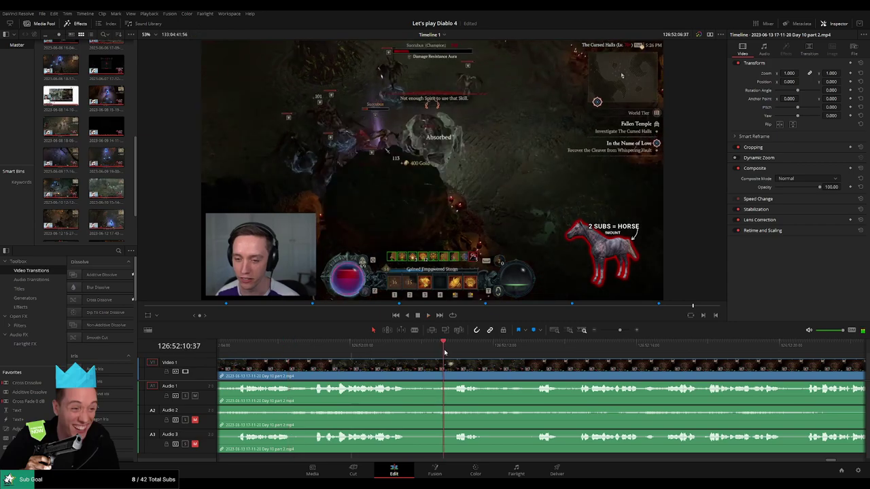
pyautogui.moveTo(508, 363); pyautogui.dragTo(374, 357)
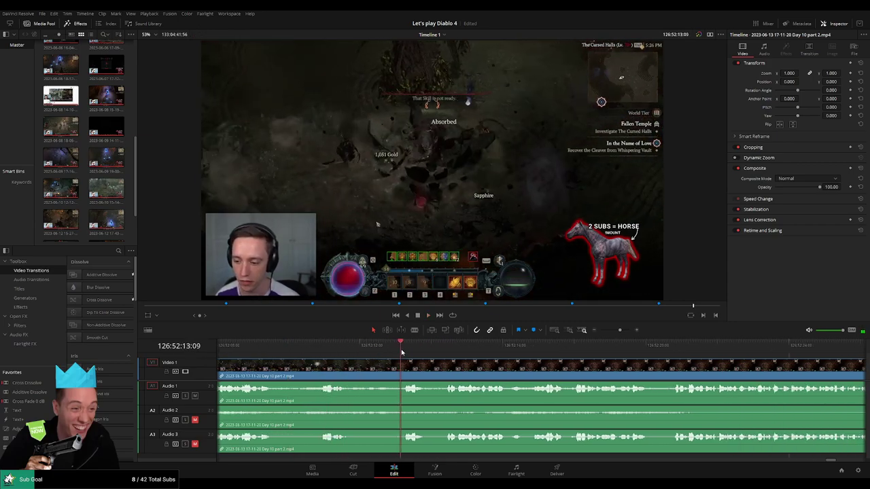
# Place the playhead at 126:52:12:30 and split the Day 10 part 2 recording on all tracks there.
pyautogui.moveTo(404, 352); pyautogui.dragTo(338, 362)
pyautogui.press('b')
pyautogui.click(380, 370)
pyautogui.press('a')
# Add fade-outs and fade-ins of about one second on the audio tracks on both sides of the 126:52:12:30 cut.
pyautogui.moveTo(376, 382); pyautogui.dragTo(413, 384)
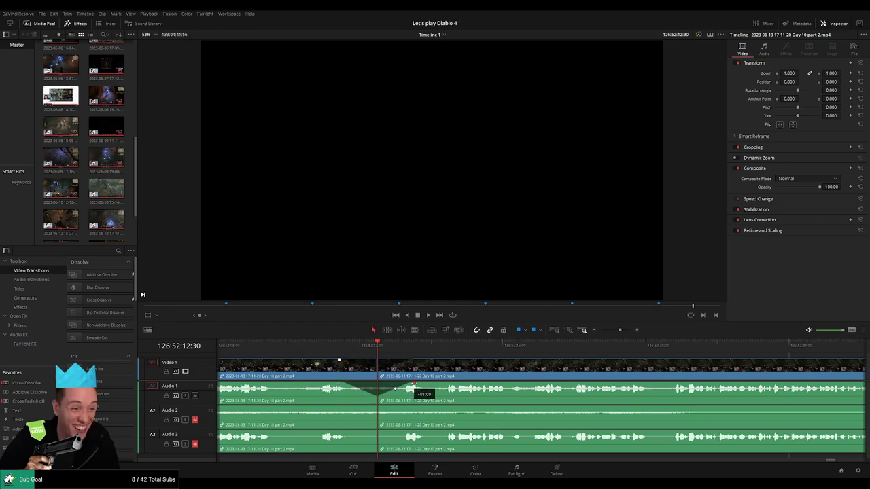
pyautogui.moveTo(373, 409); pyautogui.dragTo(413, 409)
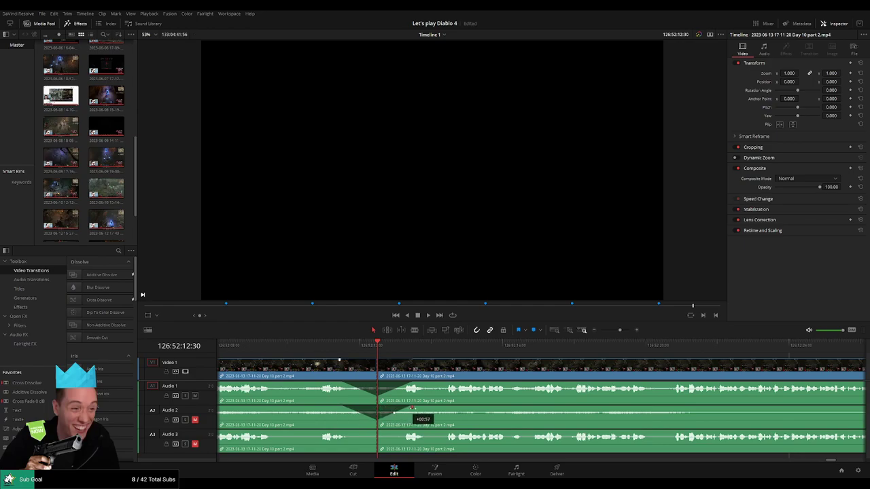
pyautogui.moveTo(377, 431); pyautogui.dragTo(415, 432)
# Move the Day 10 part 2 piece after 126:52:12:30 later along the timeline, leaving a wide gap behind the finished episode.
pyautogui.moveTo(619, 330); pyautogui.dragTo(600, 330)
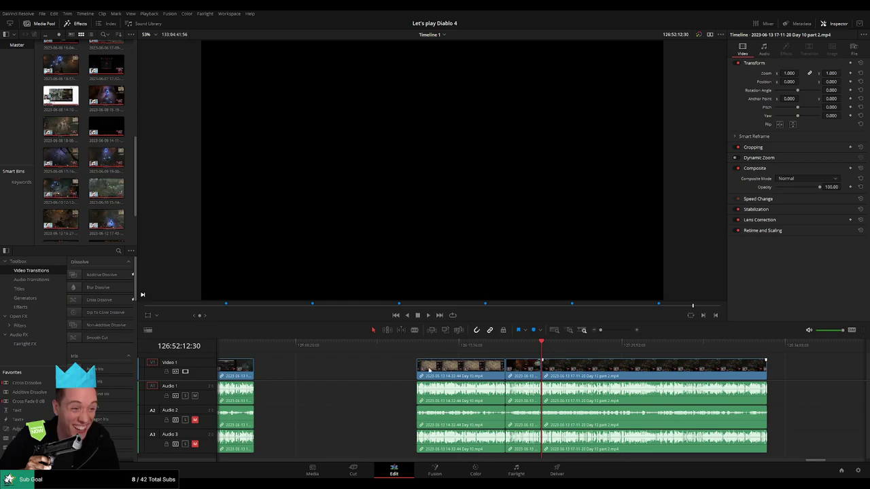
pyautogui.hscroll(3, 400, 367)
pyautogui.click(279, 349)
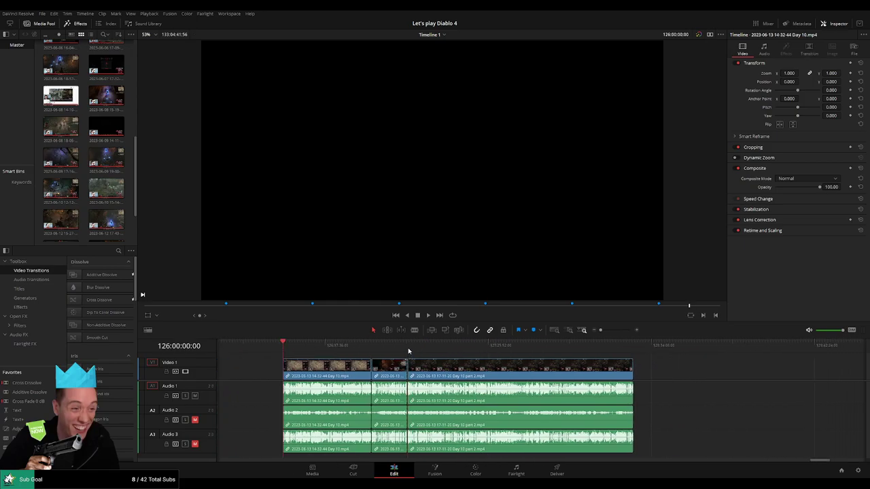
pyautogui.click(409, 350)
pyautogui.hscroll(4, 408, 369)
pyautogui.moveTo(395, 369); pyautogui.dragTo(611, 379)
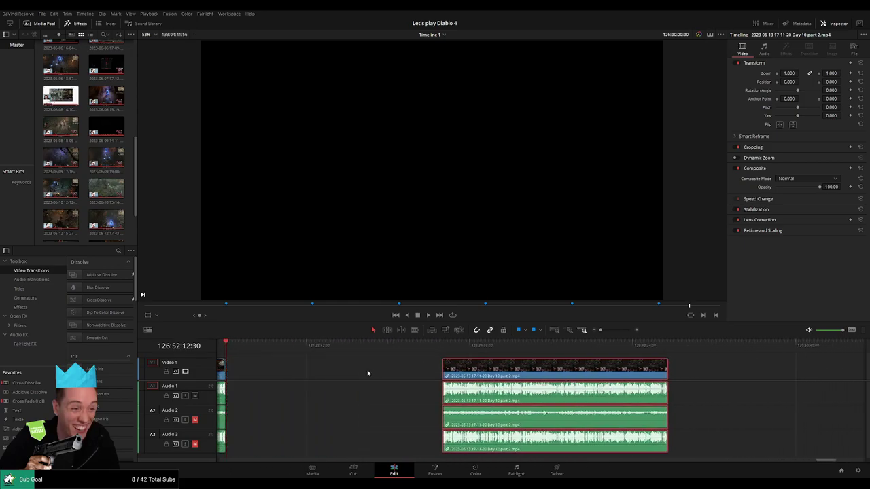
pyautogui.click(369, 373)
# Place the playhead at 128:00:00 and move the remaining Day 10 part 2 piece so it starts there.
pyautogui.hscroll(-2, 415, 373)
pyautogui.click(407, 373)
pyautogui.moveTo(320, 351); pyautogui.dragTo(476, 365)
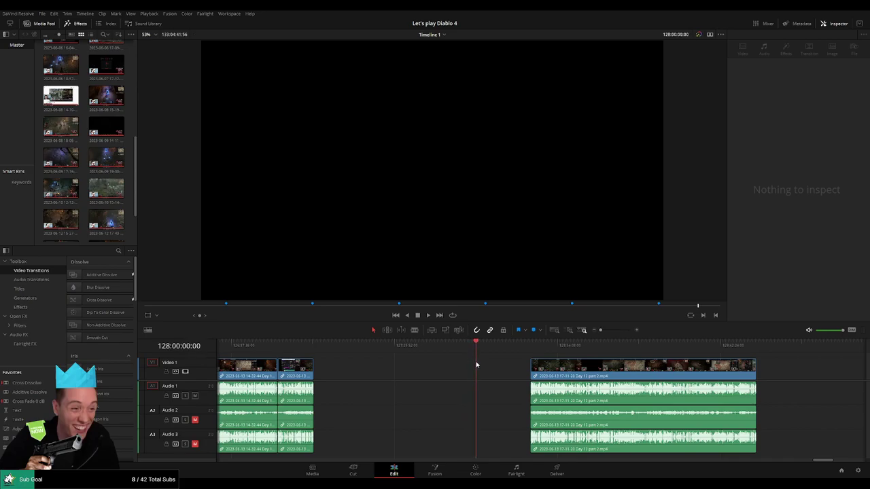
pyautogui.scroll(4, 481, 366)
pyautogui.moveTo(540, 348); pyautogui.dragTo(539, 349)
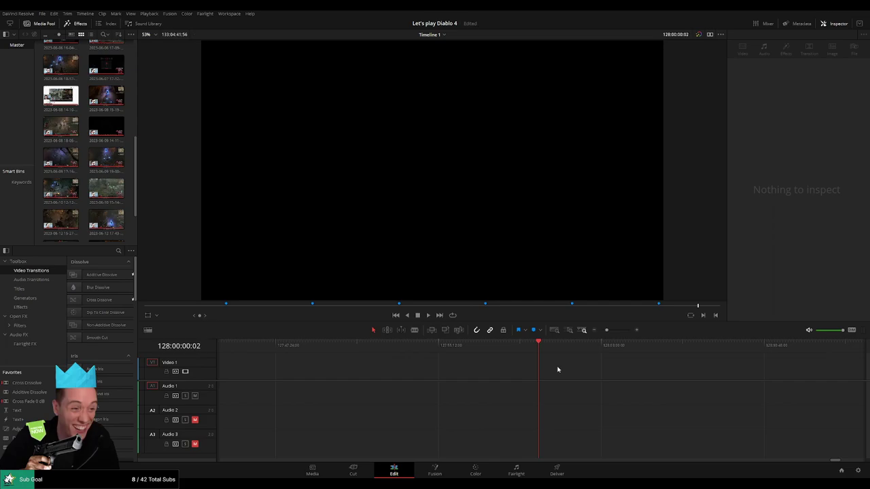
pyautogui.moveTo(606, 331); pyautogui.dragTo(590, 335)
pyautogui.moveTo(445, 374); pyautogui.dragTo(392, 355)
# Play the start of the Day 10 part 2 piece, and skim the gameplay around 128:52:00 for a pause in the speech.
pyautogui.press('space')
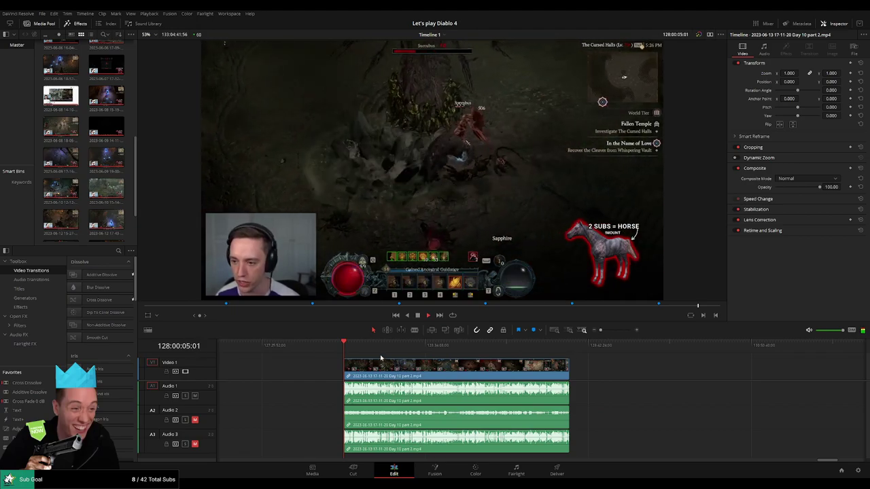
pyautogui.moveTo(382, 358); pyautogui.dragTo(329, 356)
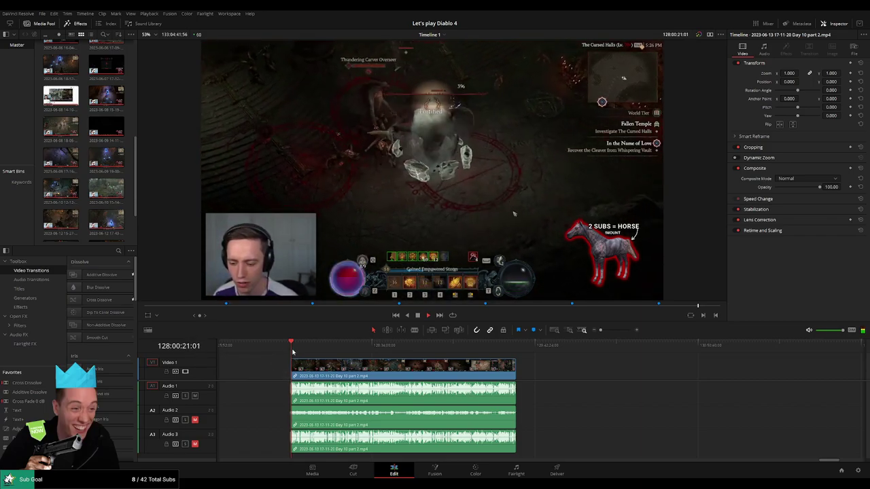
pyautogui.moveTo(292, 351); pyautogui.dragTo(415, 360)
pyautogui.scroll(6, 427, 367)
pyautogui.press('space')
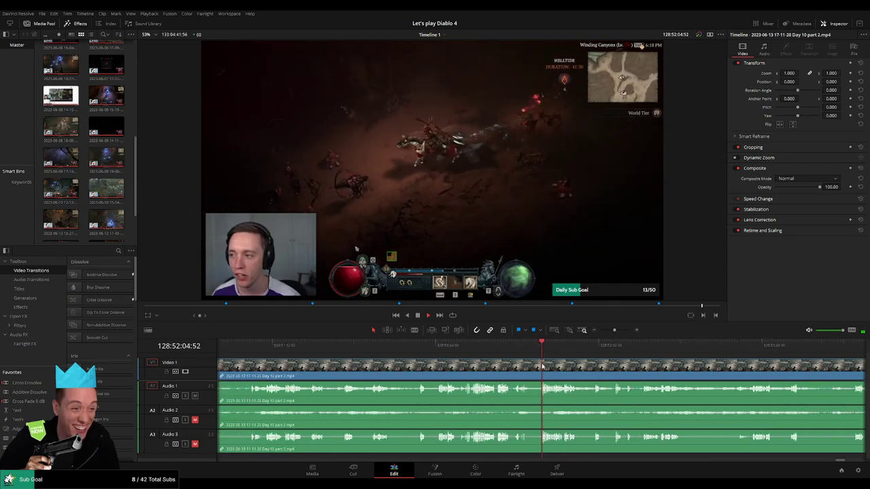
pyautogui.scroll(3, 541, 366)
pyautogui.click(456, 348)
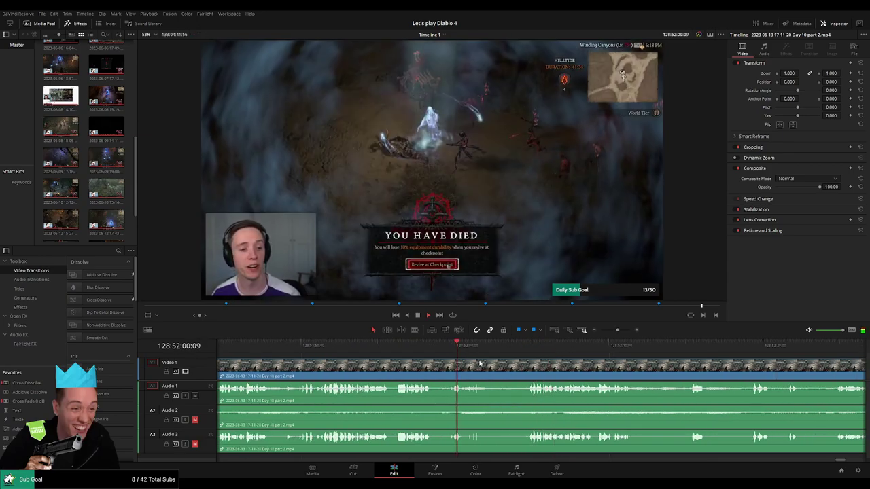
pyautogui.moveTo(480, 363); pyautogui.dragTo(344, 355)
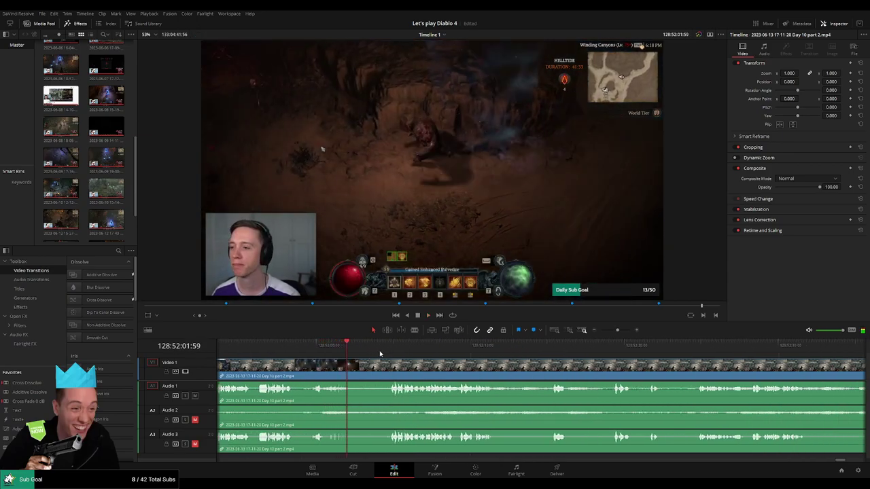
# Split the Day 10 part 2 video and its three audio tracks at 128:52:04:00, just before the commentary resumes.
pyautogui.click(385, 349)
pyautogui.scroll(4, 394, 365)
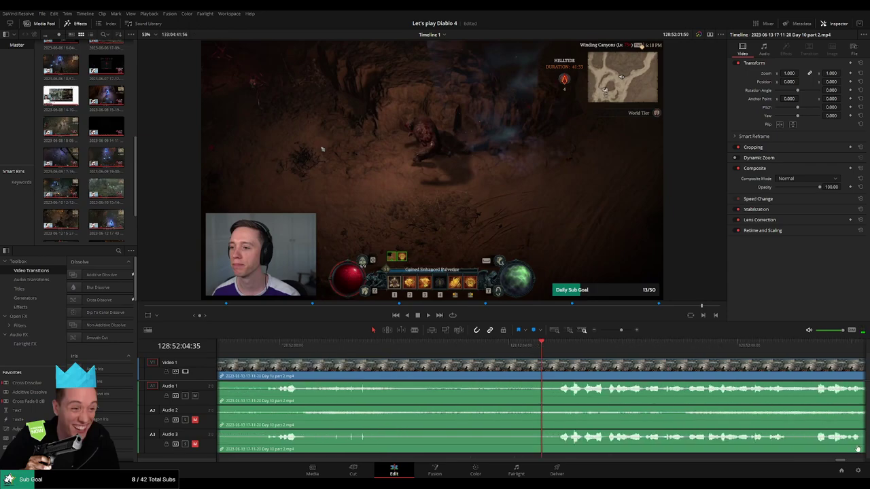
pyautogui.click(559, 350)
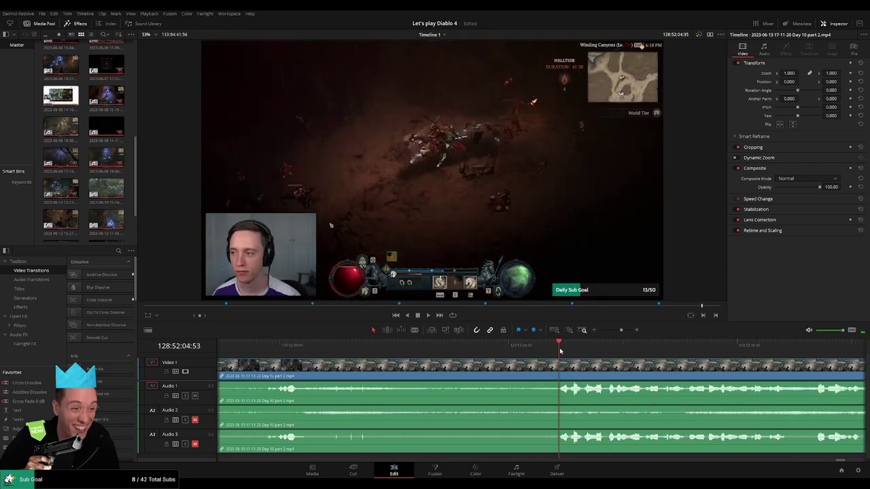
pyautogui.moveTo(560, 350); pyautogui.dragTo(509, 352)
pyautogui.click(512, 367)
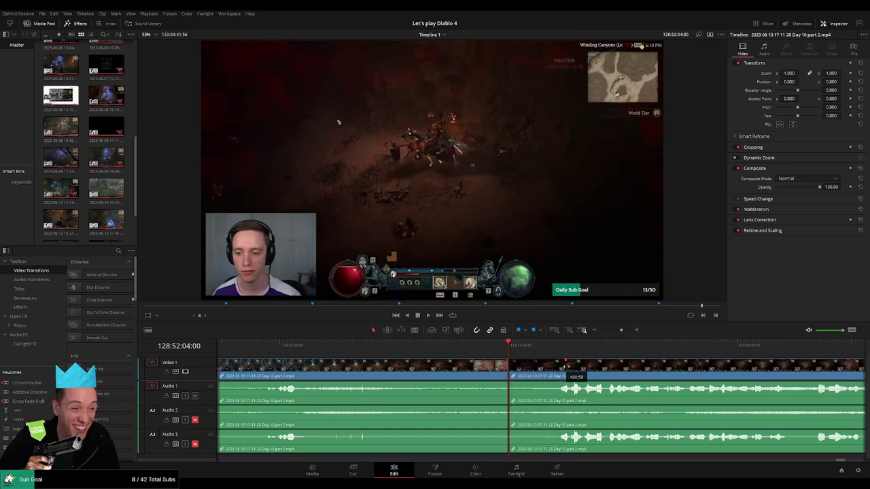
# Add fade-outs and fade-ins of about 59 frames to the video and all three audio tracks around the cut, and play it back.
pyautogui.moveTo(566, 369); pyautogui.dragTo(566, 369)
pyautogui.moveTo(506, 362); pyautogui.dragTo(449, 363)
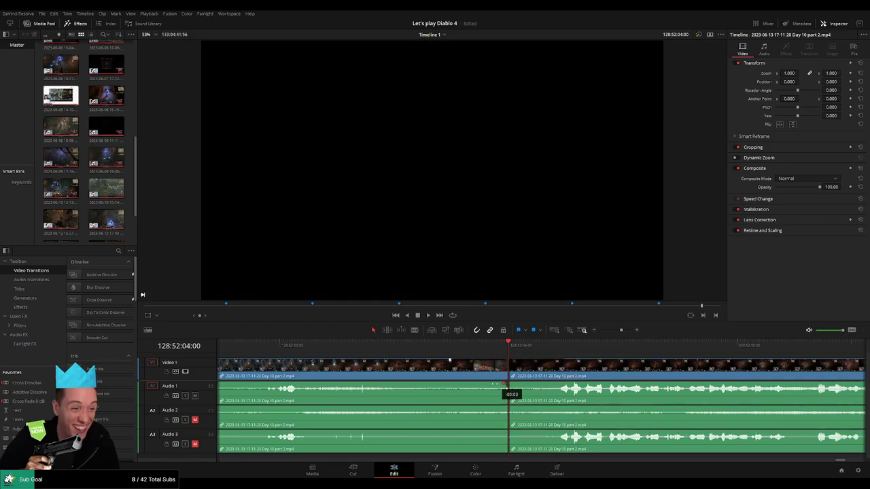
pyautogui.moveTo(504, 385); pyautogui.dragTo(447, 384)
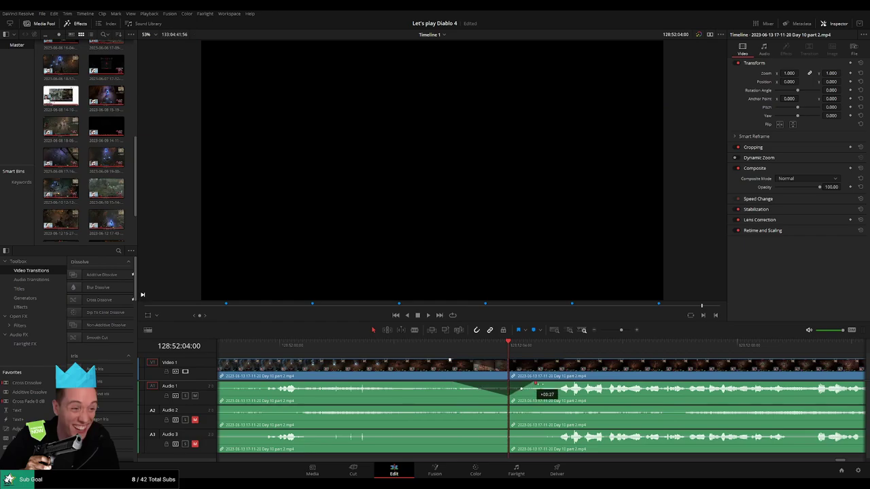
pyautogui.moveTo(537, 385); pyautogui.dragTo(561, 384)
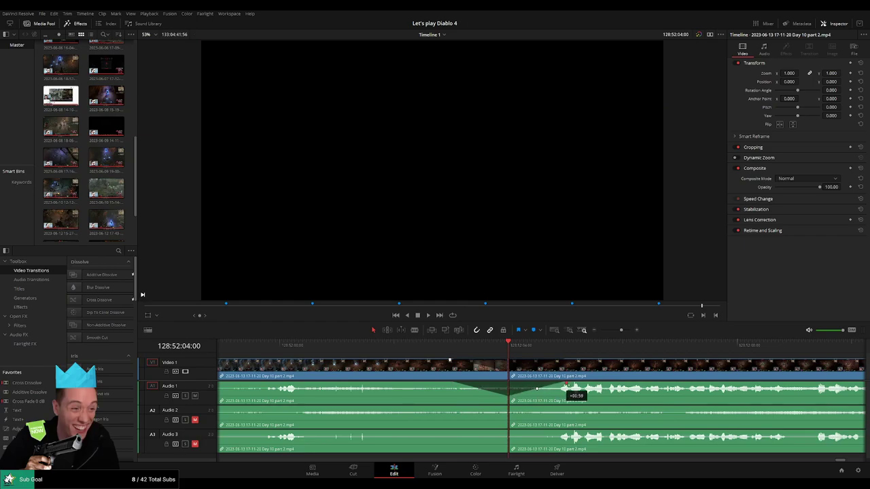
pyautogui.moveTo(507, 407); pyautogui.dragTo(454, 409)
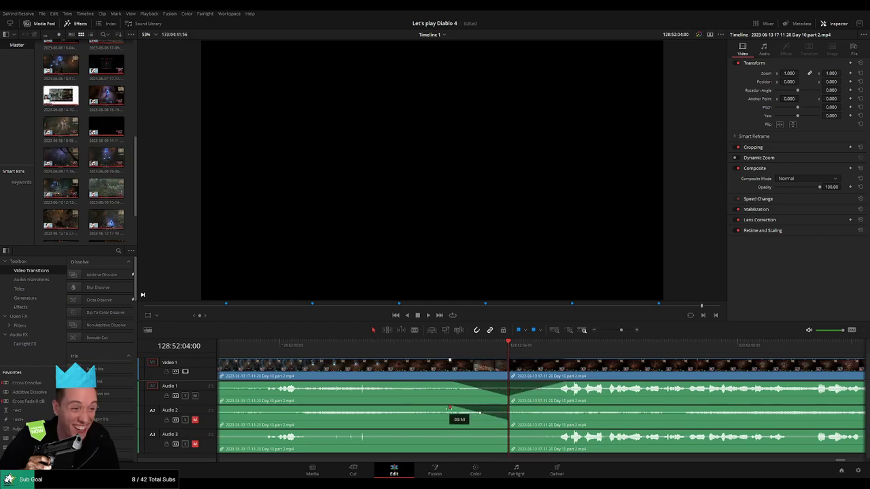
pyautogui.moveTo(519, 408); pyautogui.dragTo(561, 407)
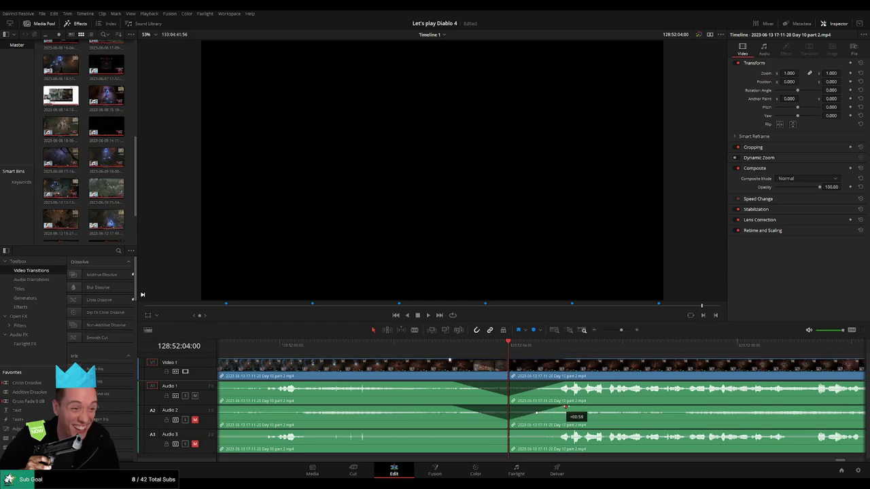
pyautogui.moveTo(505, 432); pyautogui.dragTo(454, 432)
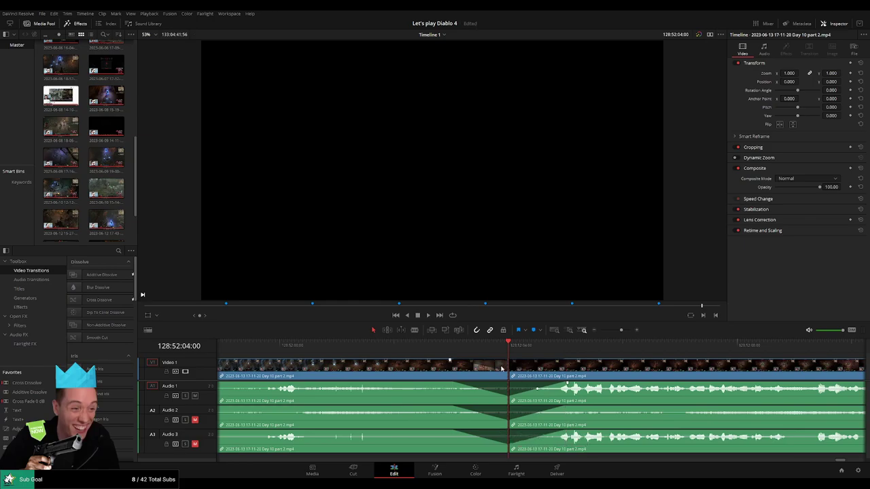
pyautogui.press('space')
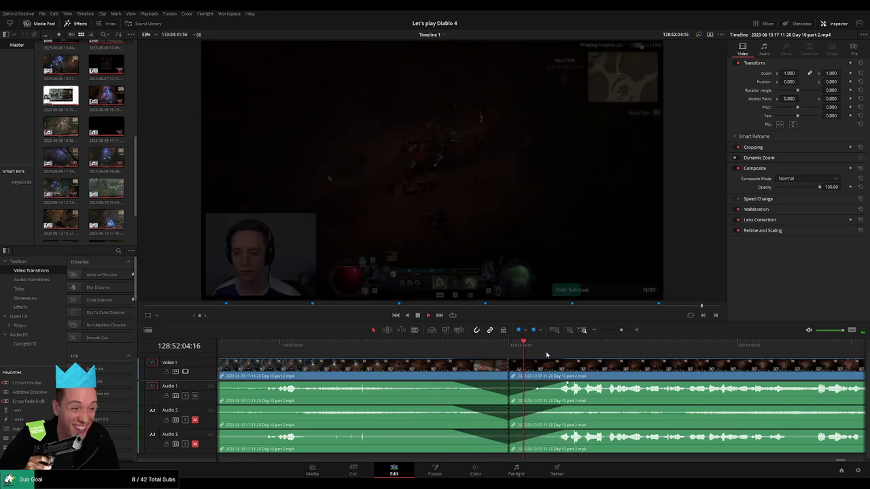
pyautogui.press('space')
# Move the Day 10 part 2 section after the cut so that it starts at 130:00:00:00.
pyautogui.scroll(-6, 469, 367)
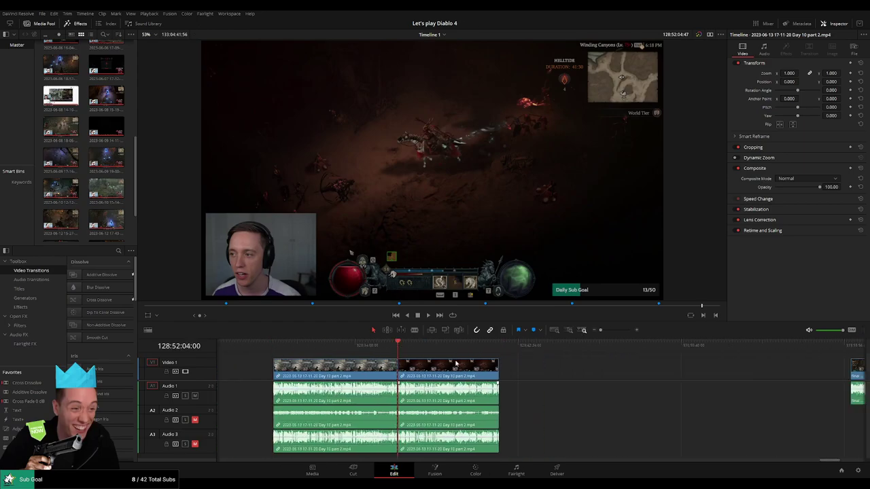
pyautogui.hscroll(6, 456, 363)
pyautogui.moveTo(314, 373); pyautogui.dragTo(528, 376)
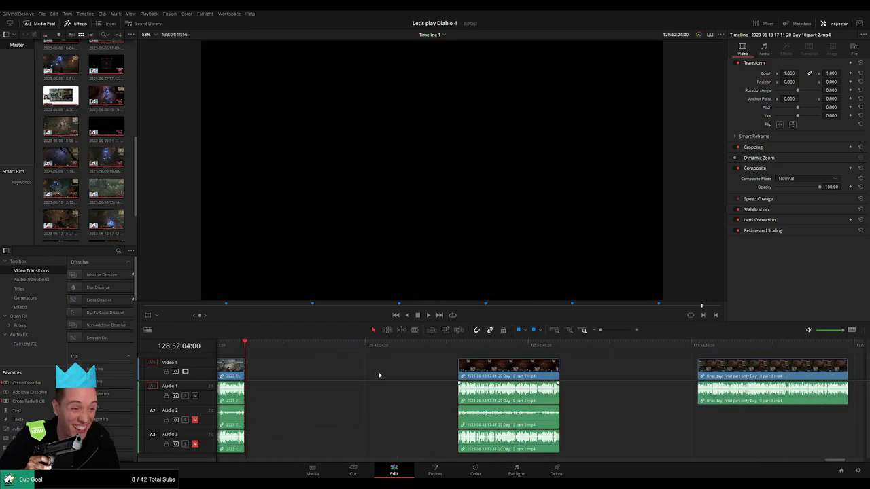
pyautogui.click(379, 375)
pyautogui.hscroll(-3, 415, 373)
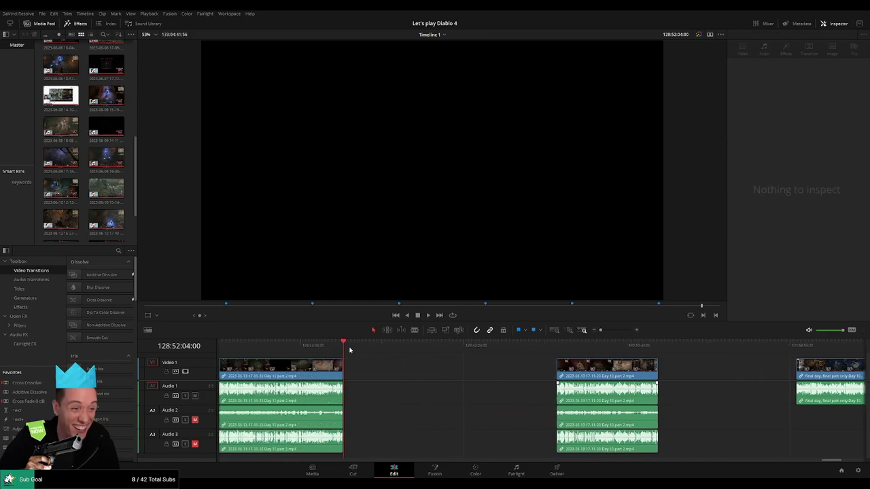
pyautogui.click(395, 347)
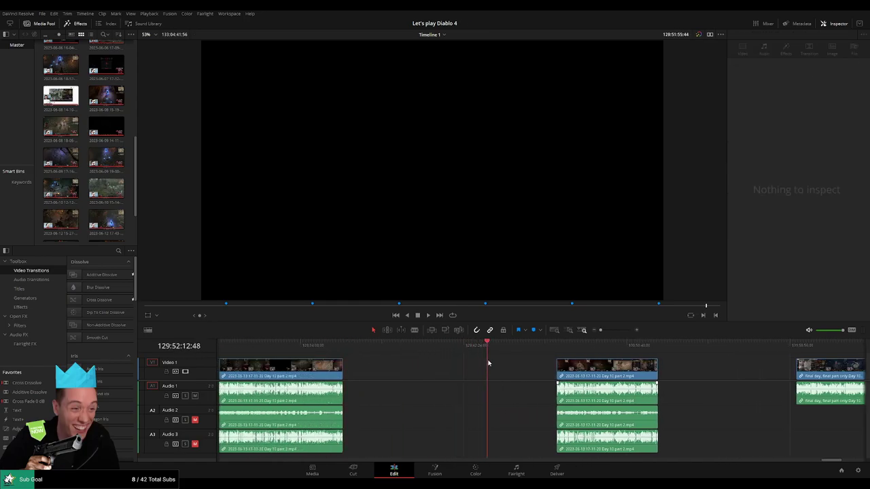
pyautogui.scroll(2, 547, 355)
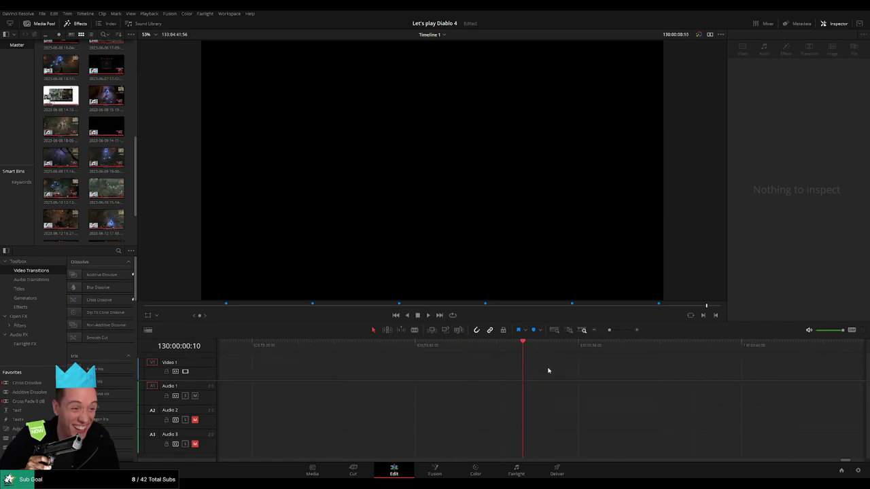
pyautogui.moveTo(609, 331); pyautogui.dragTo(600, 331)
pyautogui.hscroll(3, 557, 370)
pyautogui.moveTo(451, 368); pyautogui.dragTo(399, 369)
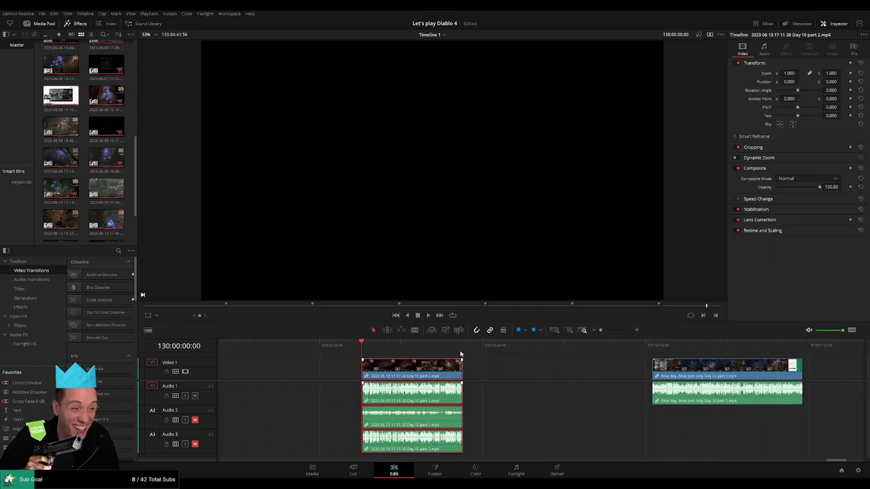
# Move the "final day, final part only Day 10 part 3" clip directly against the end of the Day 10 part 2 section.
pyautogui.click(462, 350)
pyautogui.click(514, 376)
pyautogui.click(362, 346)
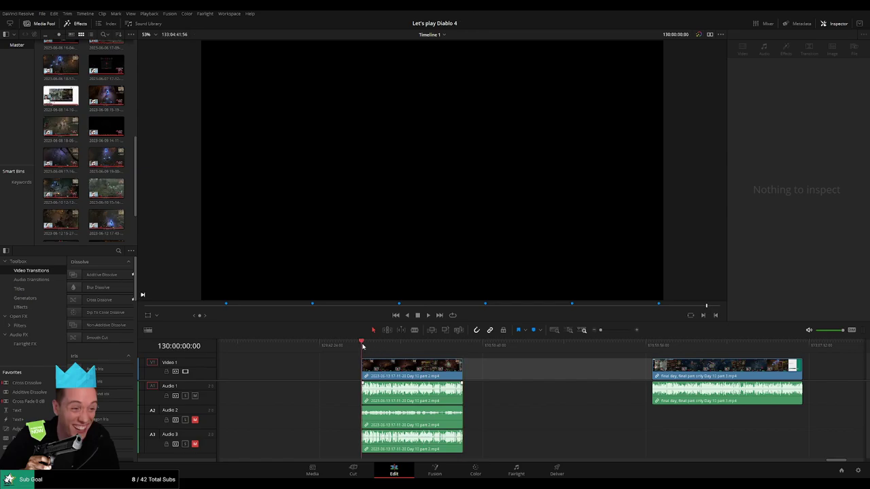
pyautogui.click(386, 356)
pyautogui.moveTo(393, 358); pyautogui.dragTo(307, 352)
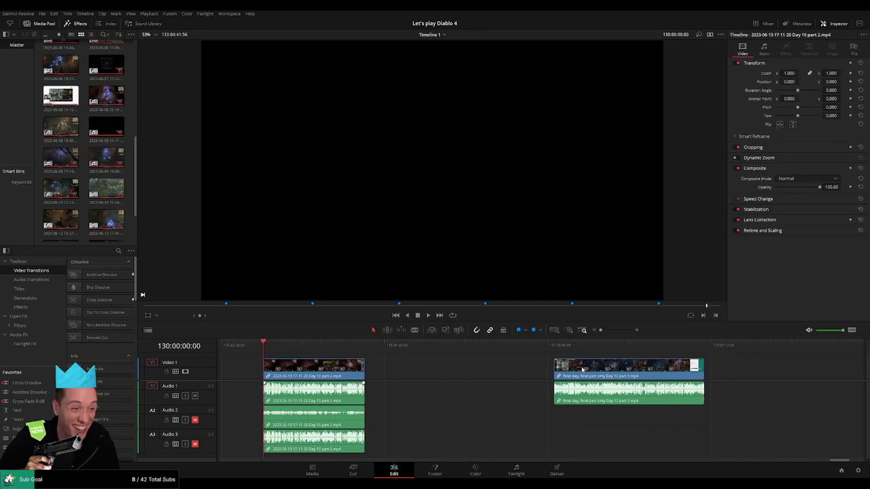
pyautogui.moveTo(582, 369); pyautogui.dragTo(393, 369)
pyautogui.press('space')
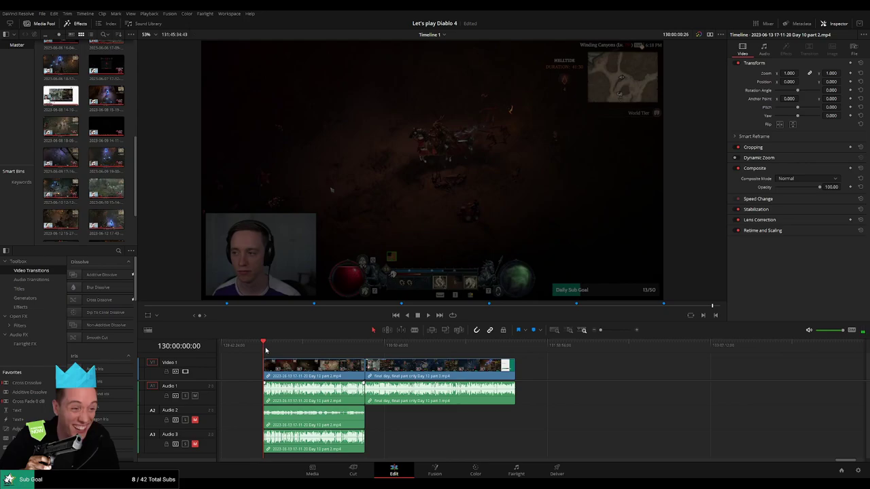
# Add a transition at the junction of the part 2 and part 3 clips, trimming the clips to make room, and preview it.
pyautogui.moveTo(295, 354); pyautogui.dragTo(367, 354)
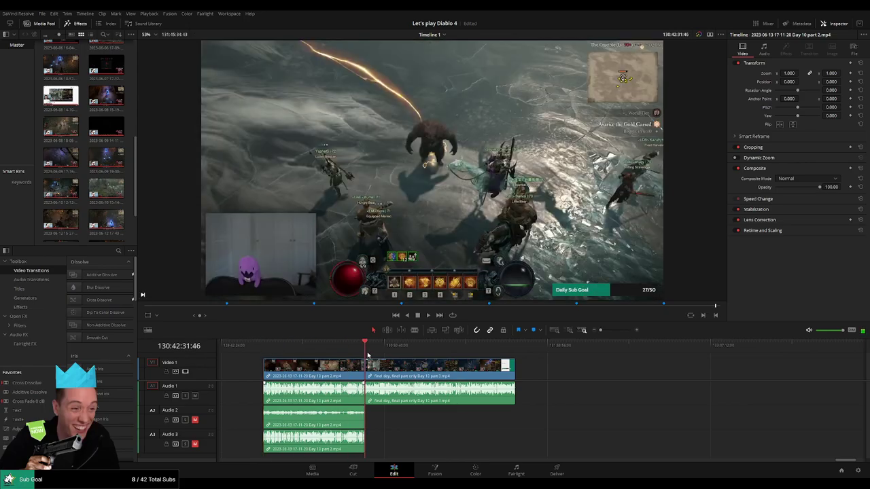
pyautogui.moveTo(598, 331); pyautogui.dragTo(618, 331)
pyautogui.click(486, 353)
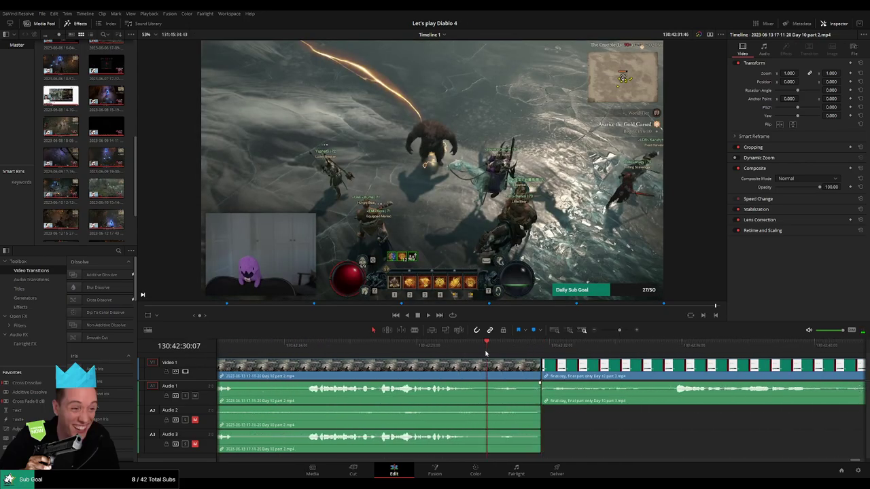
pyautogui.press('space')
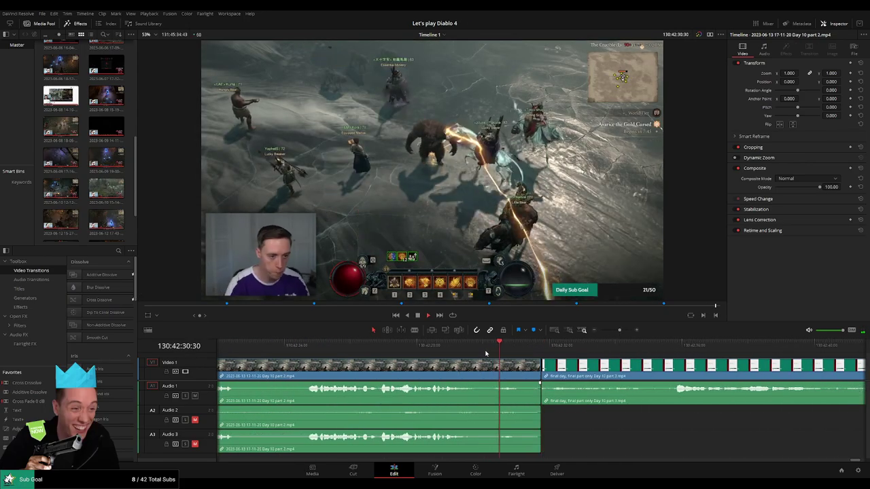
pyautogui.rightClick(541, 370)
pyautogui.click(559, 380)
pyautogui.click(453, 283)
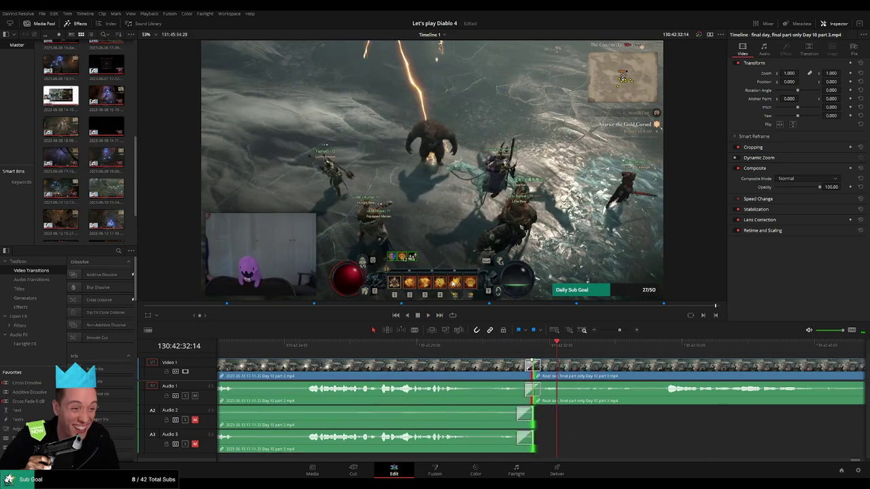
pyautogui.click(475, 354)
pyautogui.press('space')
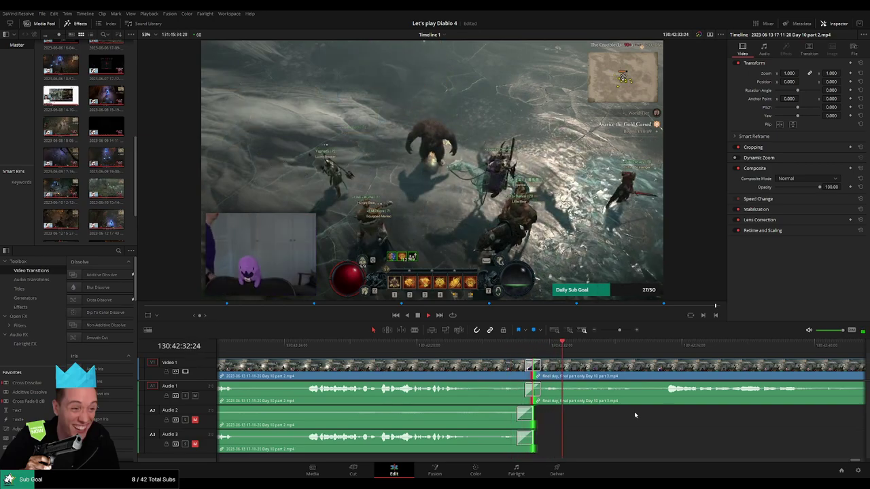
# Review the part 3 footage around 130:52:00 for a pause in the commentary suitable for the next cut.
pyautogui.moveTo(618, 331); pyautogui.dragTo(598, 331)
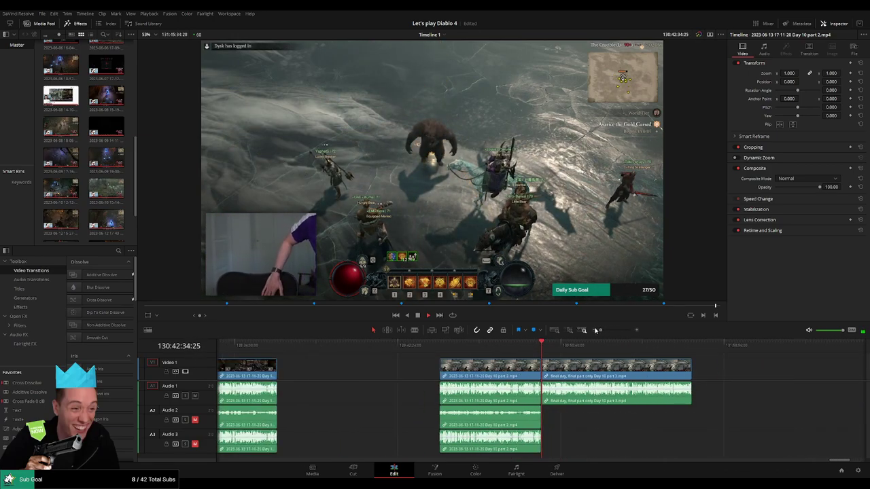
pyautogui.moveTo(578, 364); pyautogui.dragTo(442, 365)
pyautogui.press('space')
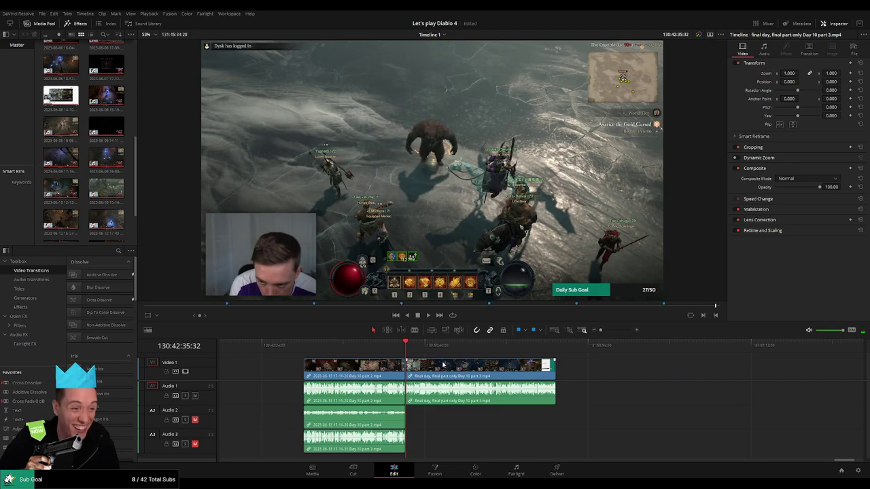
pyautogui.click(299, 348)
pyautogui.click(404, 350)
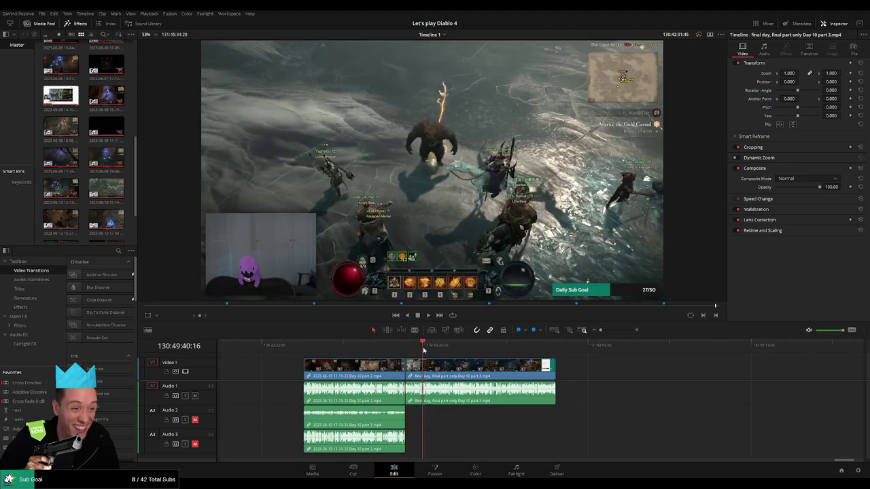
pyautogui.moveTo(423, 350); pyautogui.dragTo(428, 348)
pyautogui.scroll(5, 521, 365)
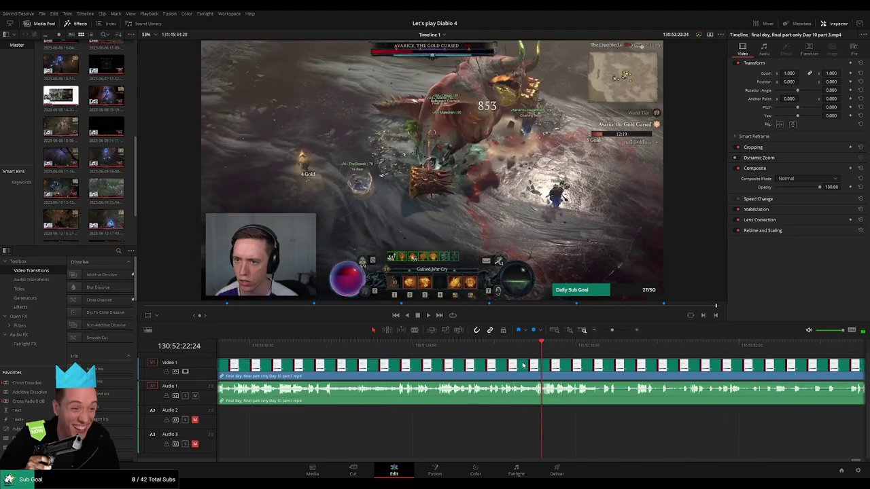
pyautogui.scroll(1, 523, 366)
pyautogui.click(421, 349)
pyautogui.press('space')
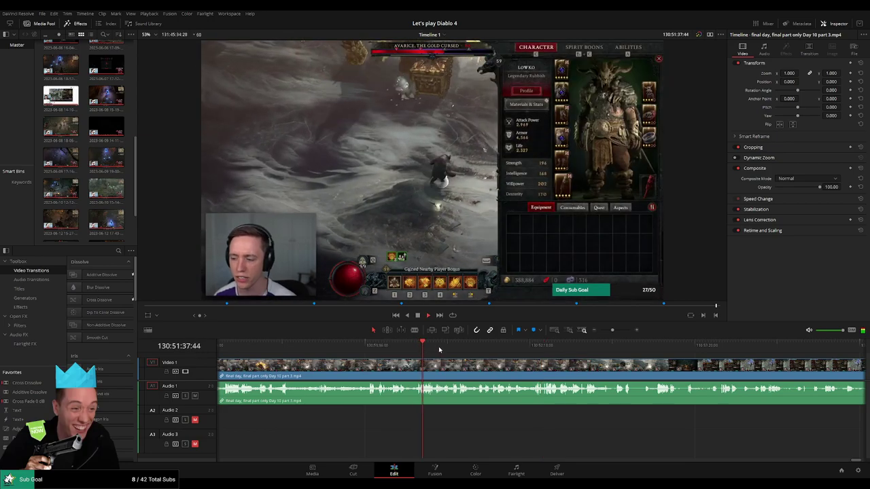
pyautogui.click(447, 349)
pyautogui.scroll(2, 543, 363)
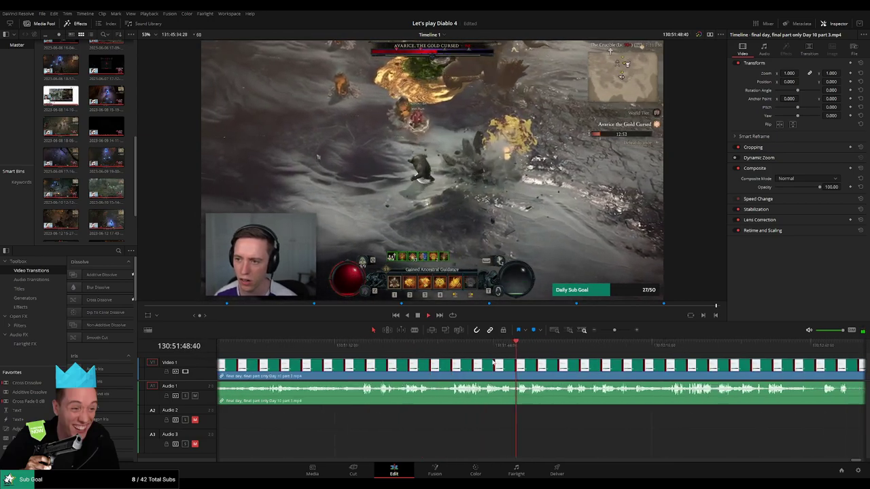
pyautogui.hscroll(2, 493, 362)
pyautogui.click(457, 348)
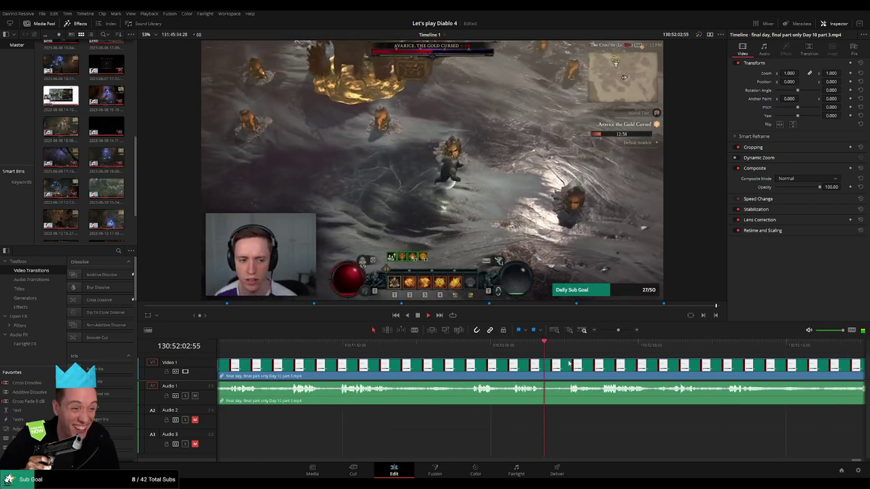
# Split the part 3 clip at 130:52:03:30 and fade its video out before and in after the cut.
pyautogui.press('space')
pyautogui.scroll(3, 567, 363)
pyautogui.hscroll(1, 411, 353)
pyautogui.moveTo(466, 345); pyautogui.dragTo(329, 363)
pyautogui.hotkey('ctrl', 'b')
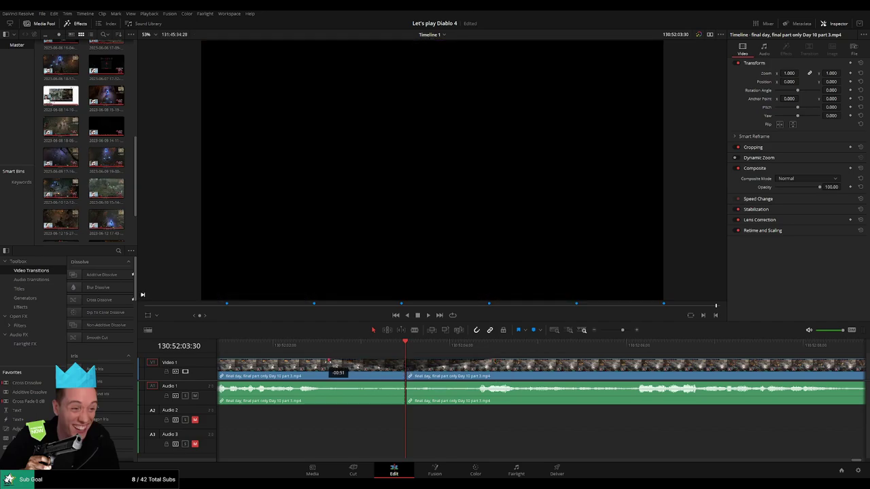
# Add an Audio 1 fade-out before and a fade-in of about 58 frames after the 130:52:03:30 cut.
pyautogui.moveTo(401, 385); pyautogui.dragTo(313, 382)
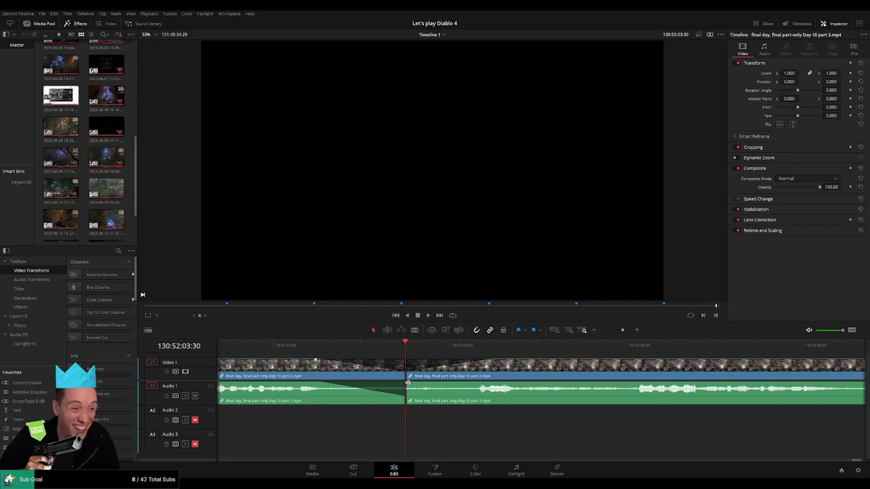
pyautogui.moveTo(444, 384); pyautogui.dragTo(472, 384)
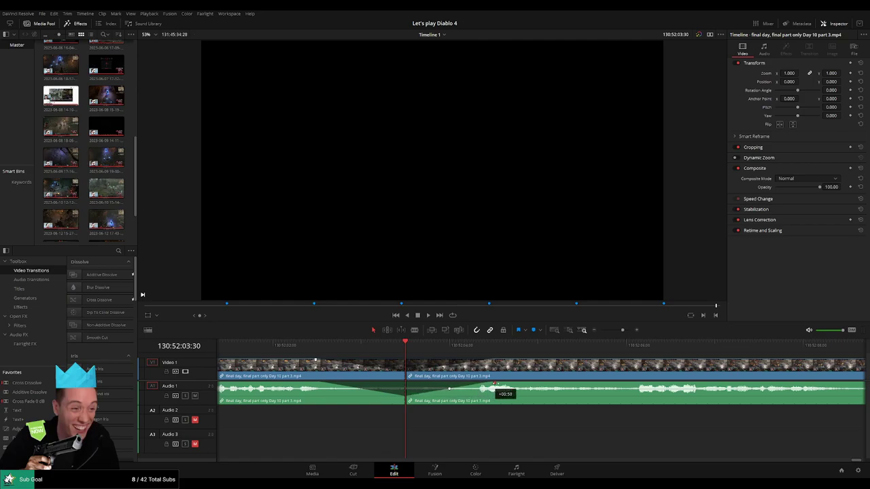
pyautogui.moveTo(622, 330); pyautogui.dragTo(600, 331)
pyautogui.hscroll(3, 598, 370)
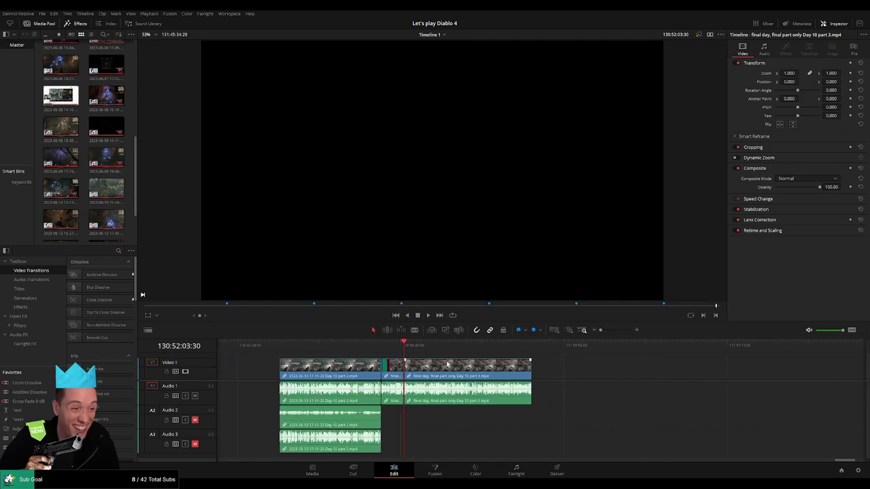
# Move the part 3 clip remaining after the 130:52:03:30 cut so it starts at 132:00:00:00.
pyautogui.press('Home')
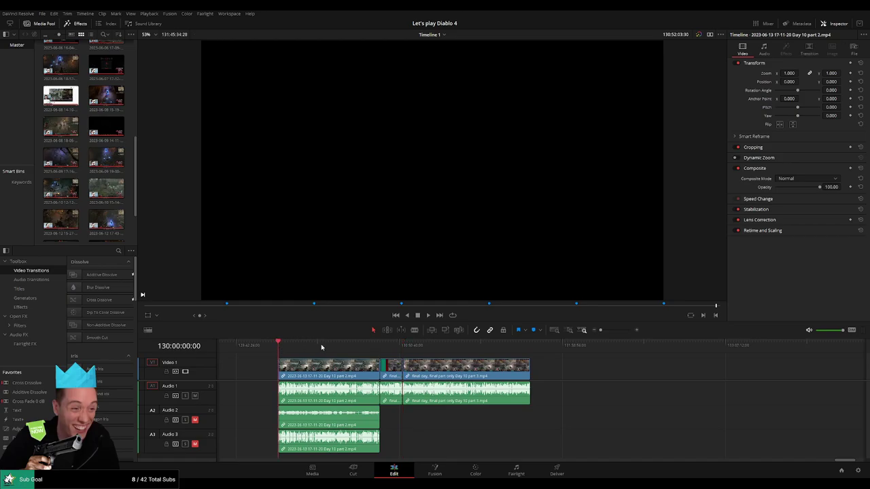
pyautogui.click(399, 349)
pyautogui.hscroll(4, 353, 360)
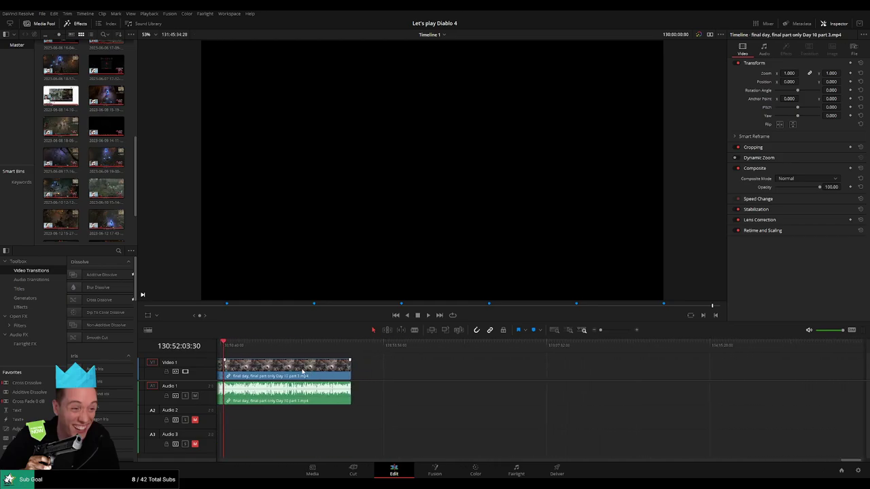
pyautogui.moveTo(303, 372); pyautogui.dragTo(497, 373)
pyautogui.click(333, 373)
pyautogui.hscroll(-2, 381, 375)
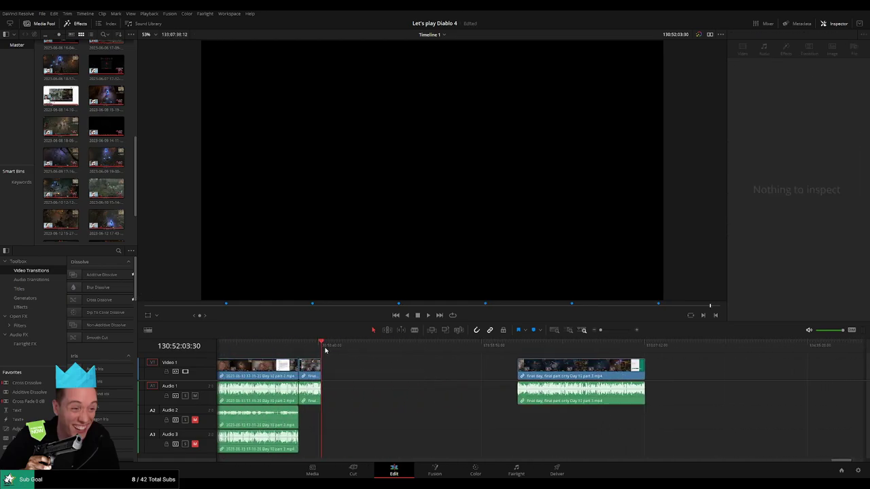
pyautogui.moveTo(324, 350); pyautogui.dragTo(373, 354)
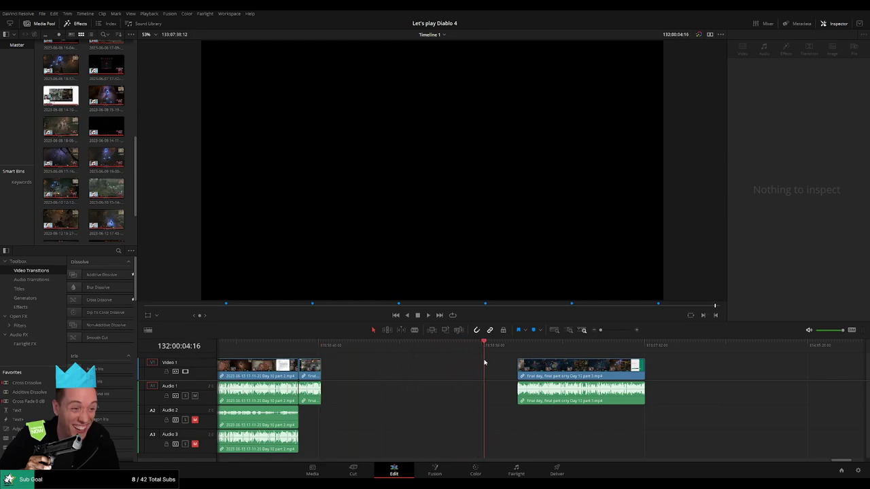
pyautogui.scroll(3, 524, 374)
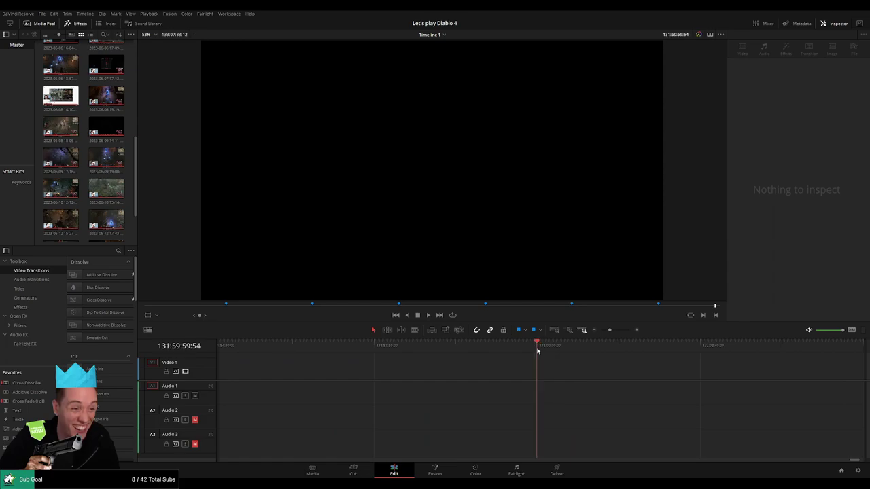
pyautogui.moveTo(608, 330); pyautogui.dragTo(591, 332)
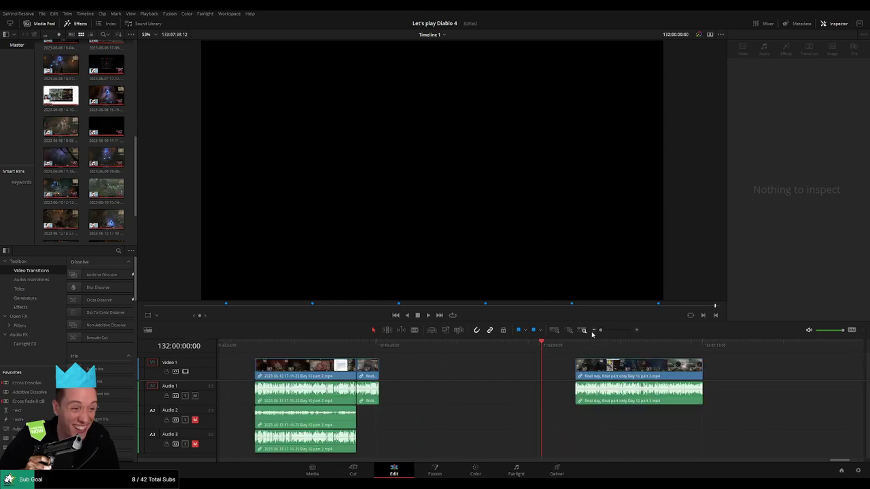
pyautogui.moveTo(634, 380); pyautogui.dragTo(599, 382)
pyautogui.hscroll(3, 475, 352)
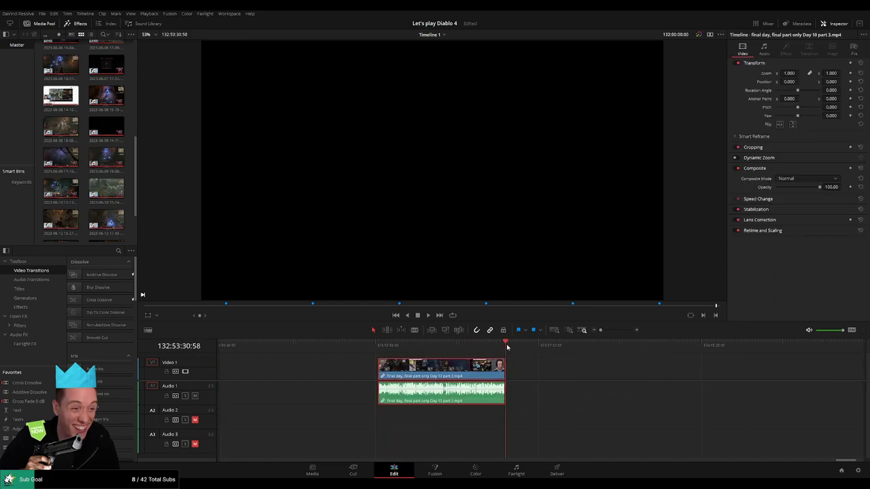
# Scrub through the clip starting at 132:00:00:00 and play its last seconds to judge the ending.
pyautogui.click(537, 377)
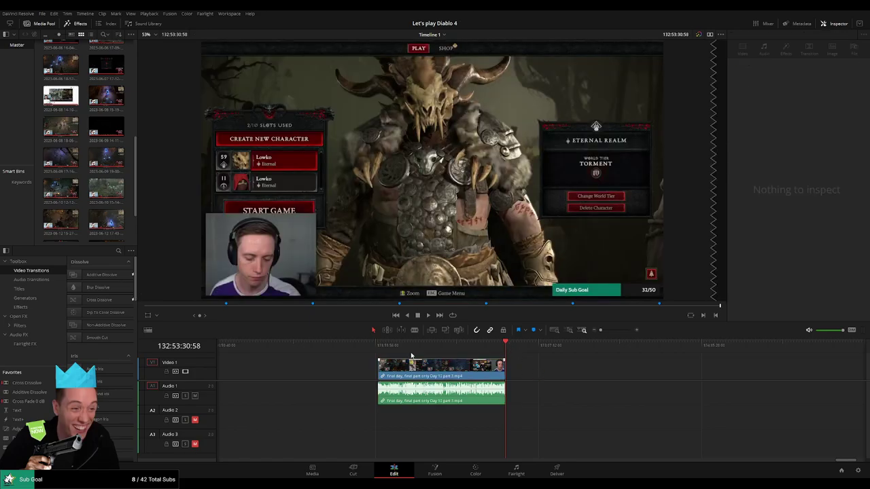
pyautogui.click(379, 346)
pyautogui.press('space')
pyautogui.moveTo(382, 350); pyautogui.dragTo(492, 348)
pyautogui.click(379, 347)
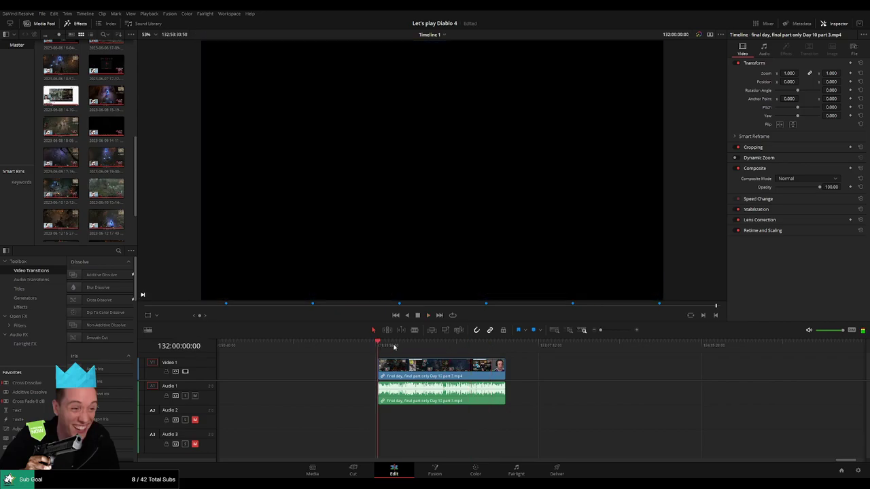
pyautogui.moveTo(396, 347); pyautogui.dragTo(504, 350)
pyautogui.click(616, 330)
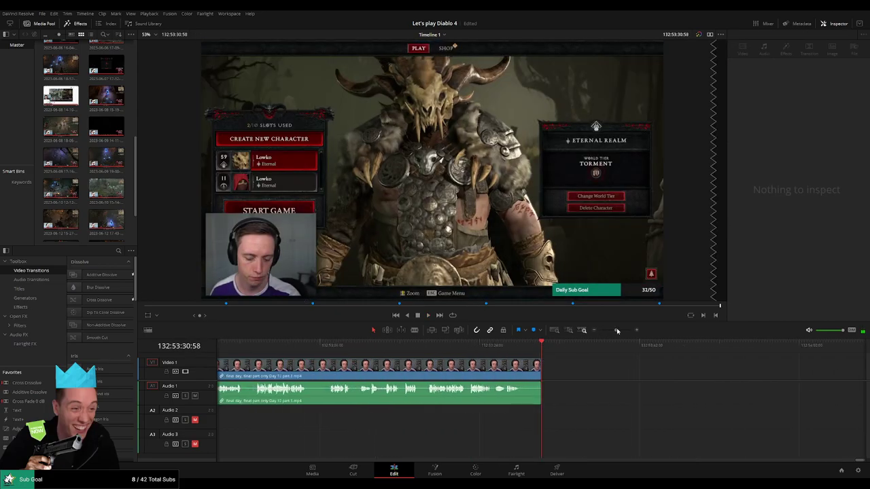
pyautogui.click(349, 351)
pyautogui.press('space')
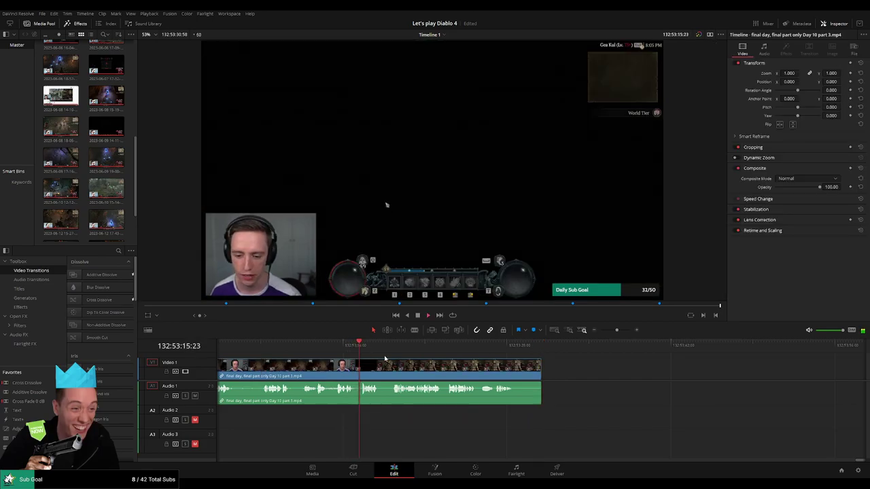
pyautogui.click(261, 350)
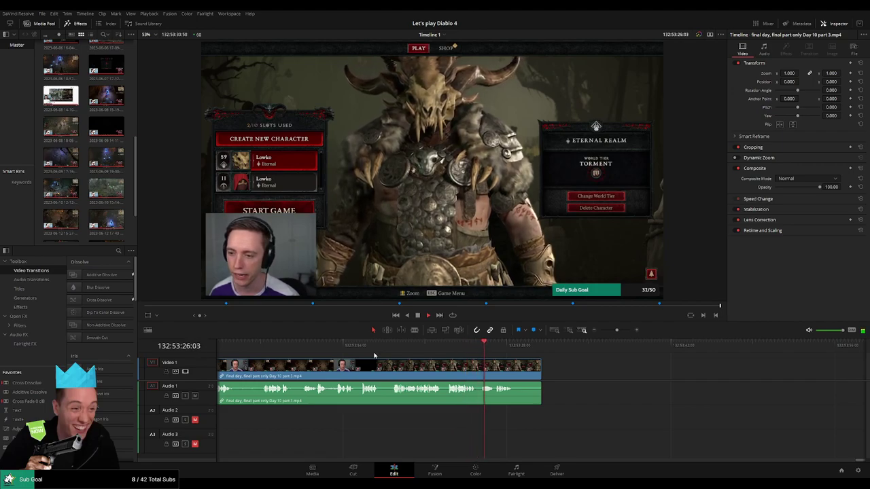
pyautogui.scroll(-2, 328, 367)
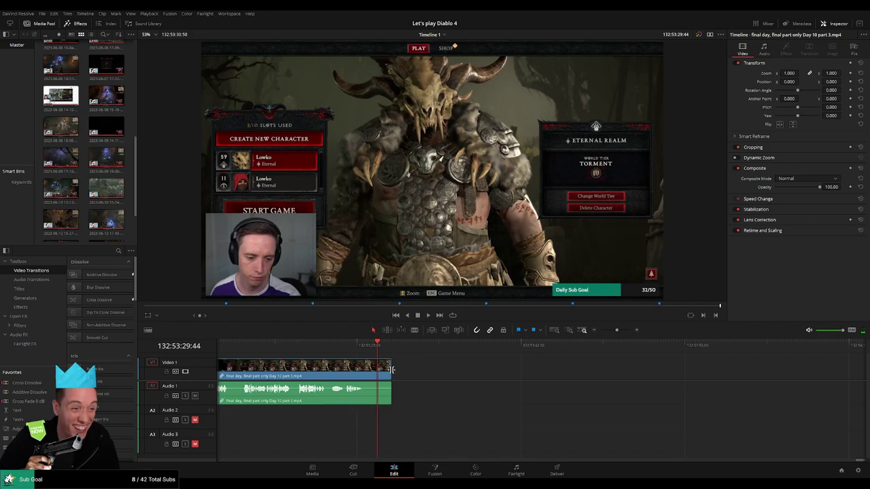
# Try extending the end of the final part 3 clip to 132:53:56:47 and check the extra footage.
pyautogui.moveTo(392, 370); pyautogui.dragTo(693, 369)
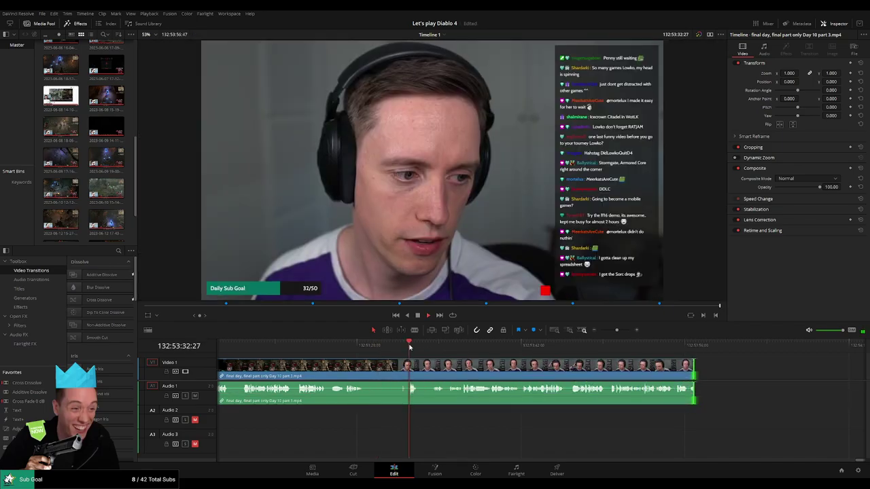
pyautogui.moveTo(409, 347); pyautogui.dragTo(597, 346)
pyautogui.hotkey('ctrl', 'z')
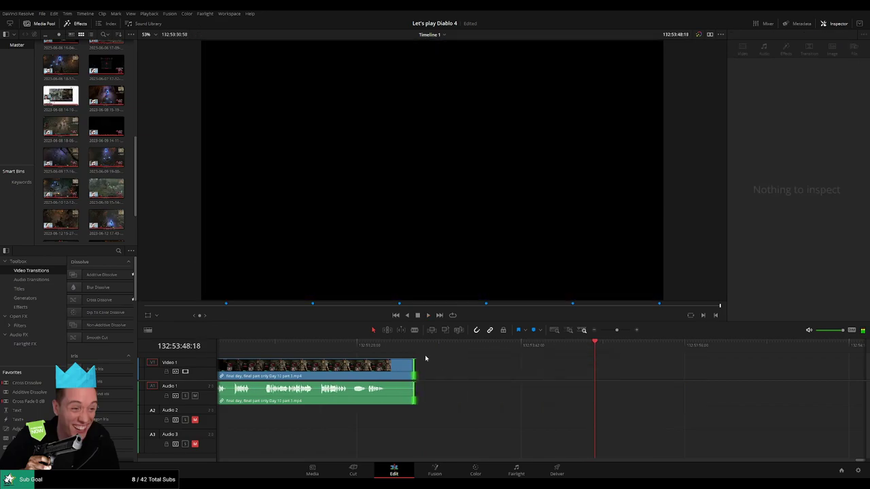
pyautogui.moveTo(414, 370); pyautogui.dragTo(392, 370)
# Add video and Audio 1 fade-outs of about one second at the end of the final part 3 clip and preview them.
pyautogui.click(342, 345)
pyautogui.press('space')
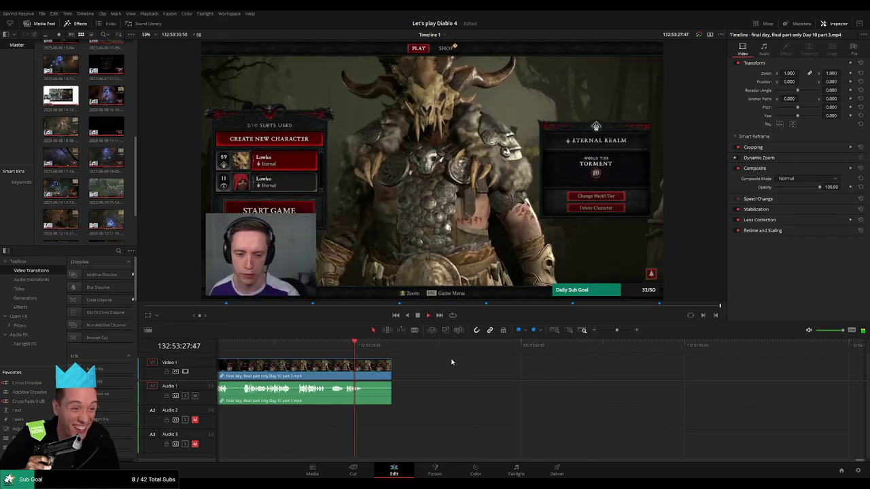
pyautogui.scroll(5, 444, 365)
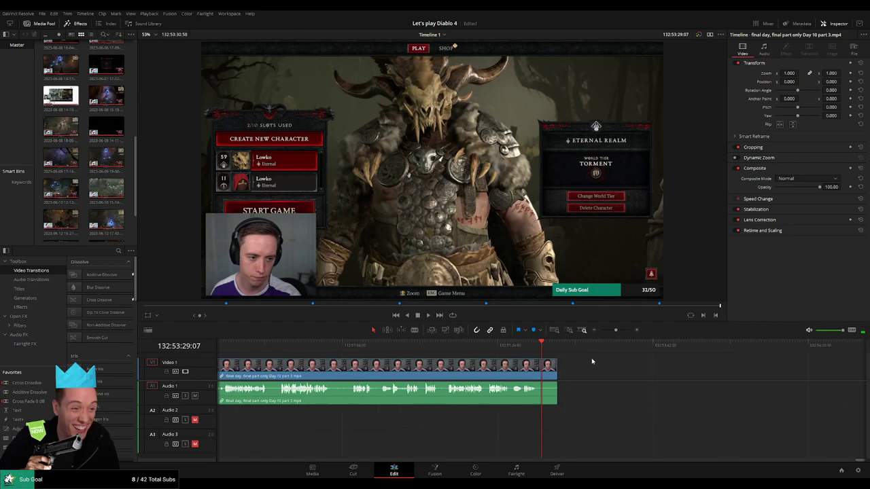
pyautogui.moveTo(618, 330); pyautogui.dragTo(623, 332)
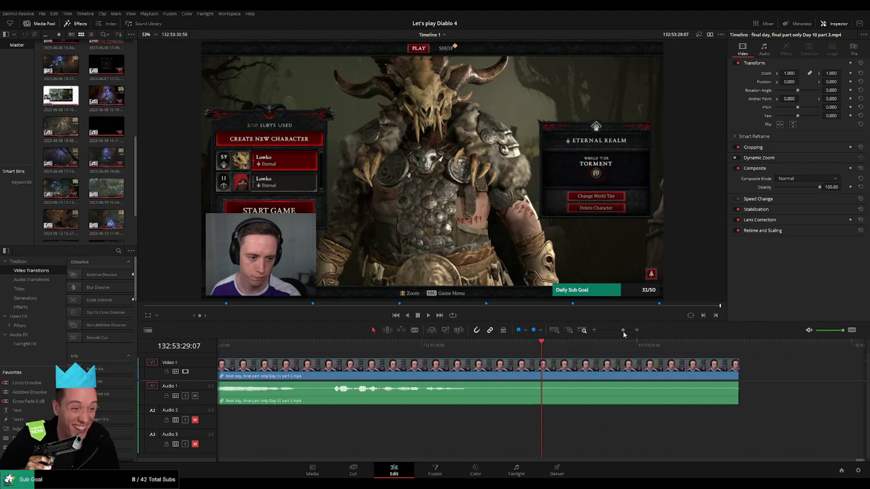
pyautogui.moveTo(737, 361); pyautogui.dragTo(662, 373)
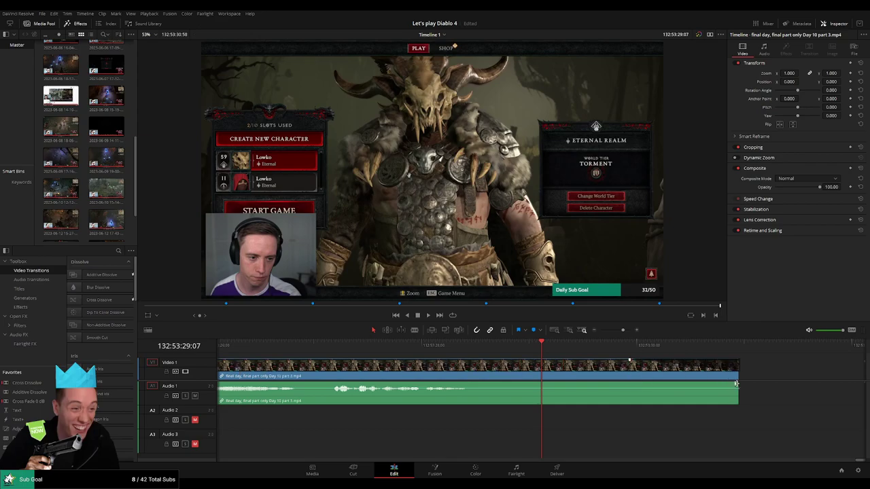
pyautogui.moveTo(736, 382); pyautogui.dragTo(629, 384)
pyautogui.press('space')
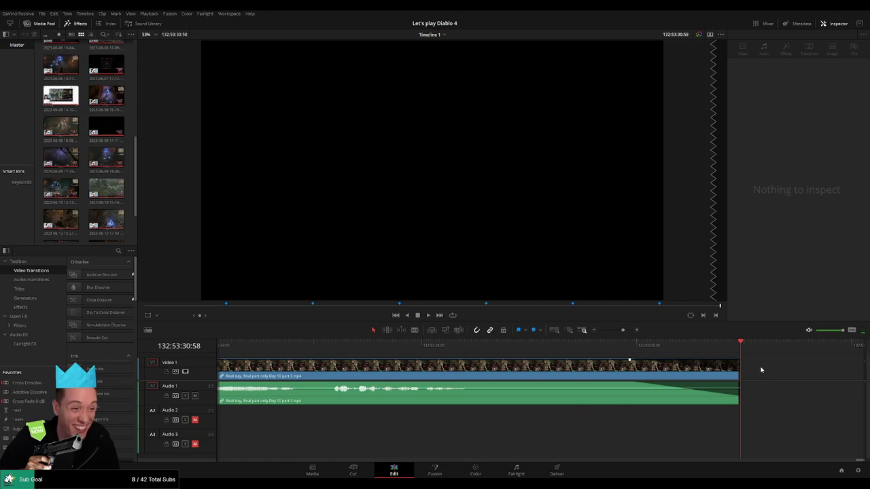
# Look over the spacing between the last episode segments and the gap before the final part 3 clip.
pyautogui.moveTo(623, 331); pyautogui.dragTo(577, 333)
pyautogui.hscroll(-10, 424, 373)
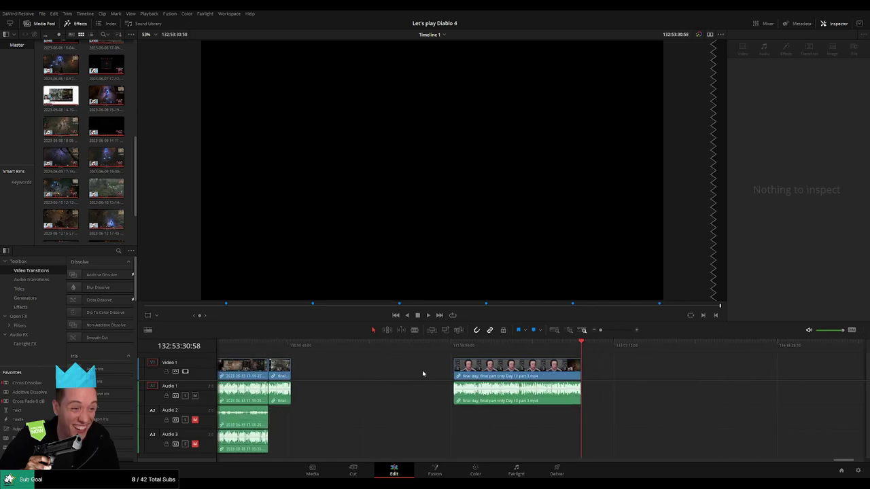
pyautogui.hscroll(-10, 374, 378)
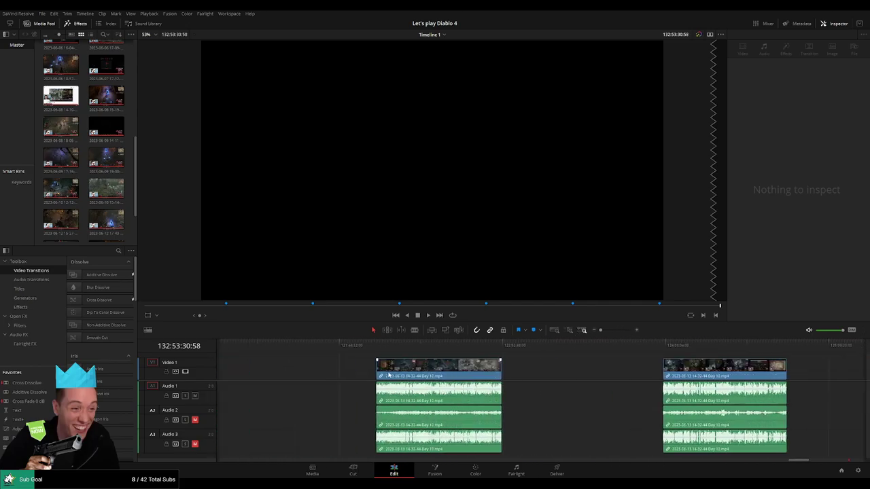
pyautogui.hscroll(10, 625, 382)
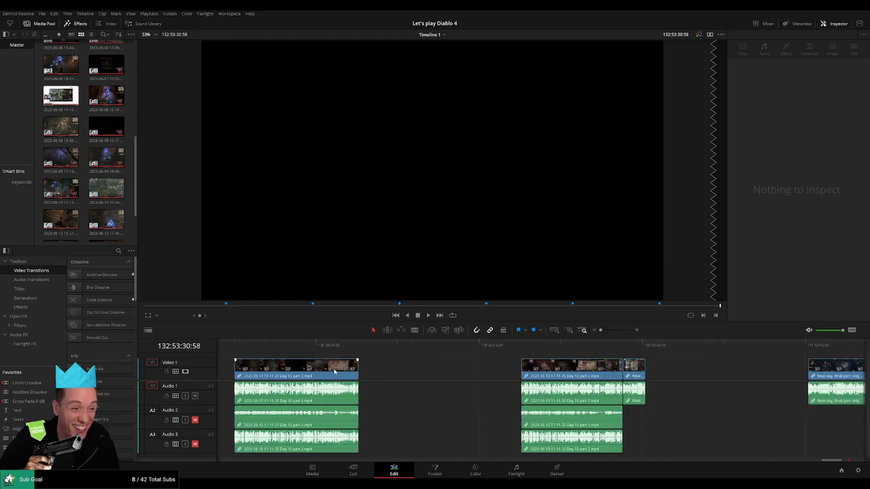
pyautogui.hscroll(4, 539, 393)
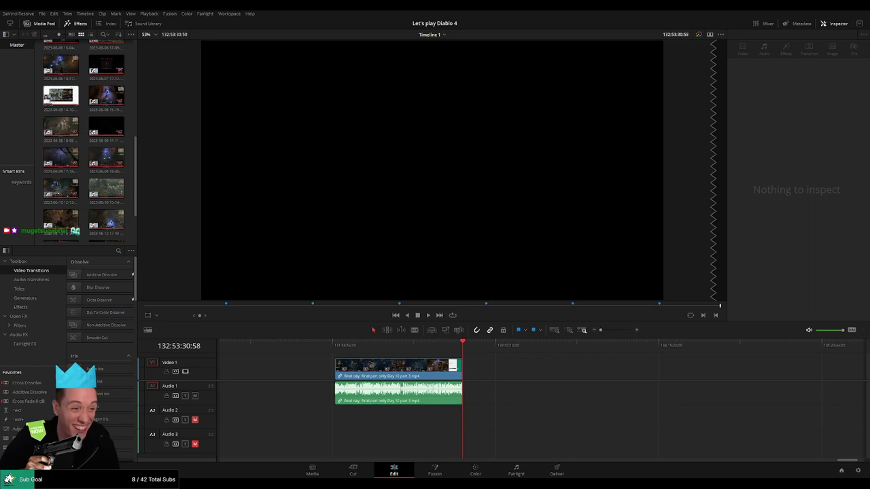
pyautogui.click(293, 372)
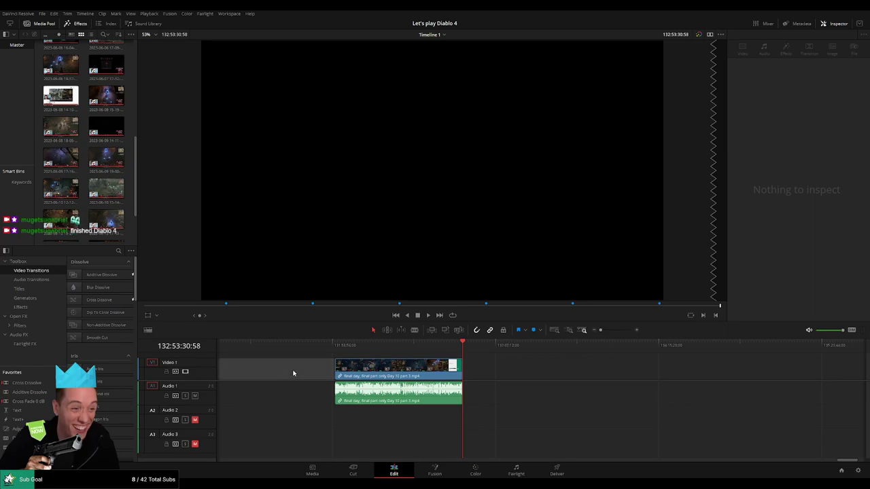
pyautogui.press('Delete')
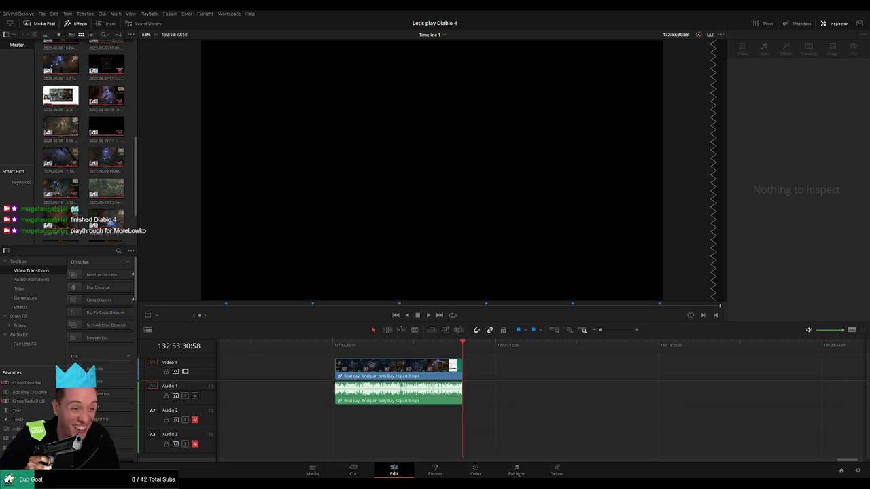
# Return to the beginning of the timeline and check the first episode's end and the second episode's start time.
pyautogui.moveTo(844, 460); pyautogui.dragTo(185, 448)
pyautogui.moveTo(334, 346); pyautogui.dragTo(341, 349)
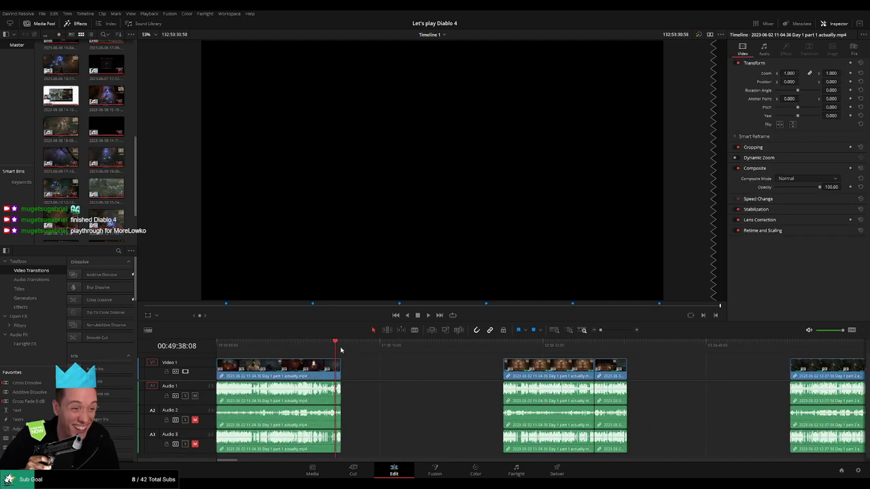
pyautogui.click(390, 370)
pyautogui.hscroll(1, 377, 368)
pyautogui.hscroll(-1, 422, 367)
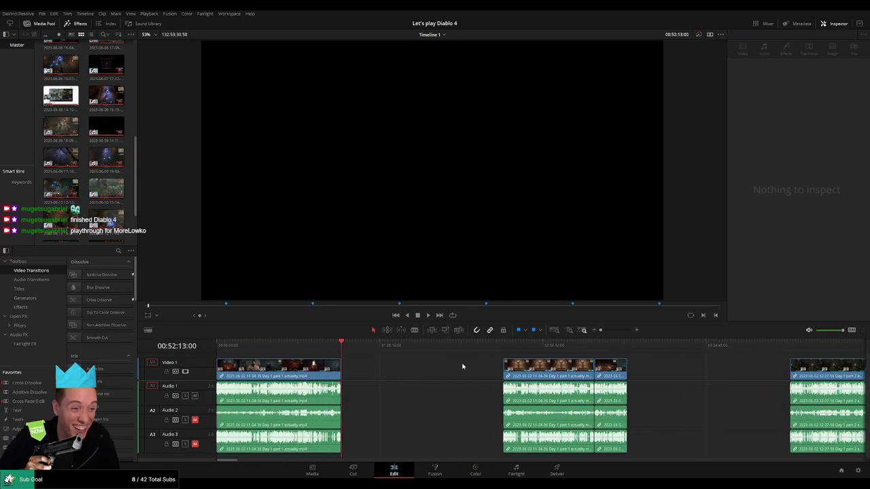
pyautogui.hscroll(4, 418, 361)
pyautogui.click(414, 351)
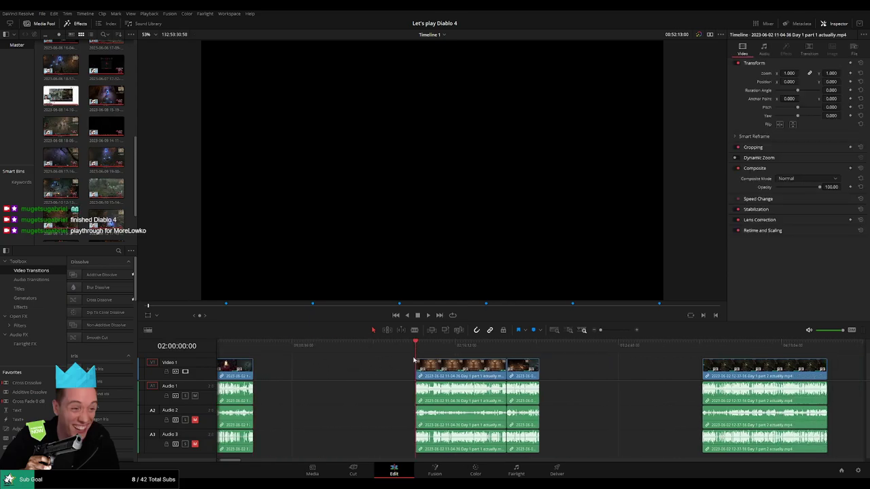
pyautogui.hscroll(4, 411, 359)
pyautogui.hscroll(-8, 380, 360)
pyautogui.click(342, 350)
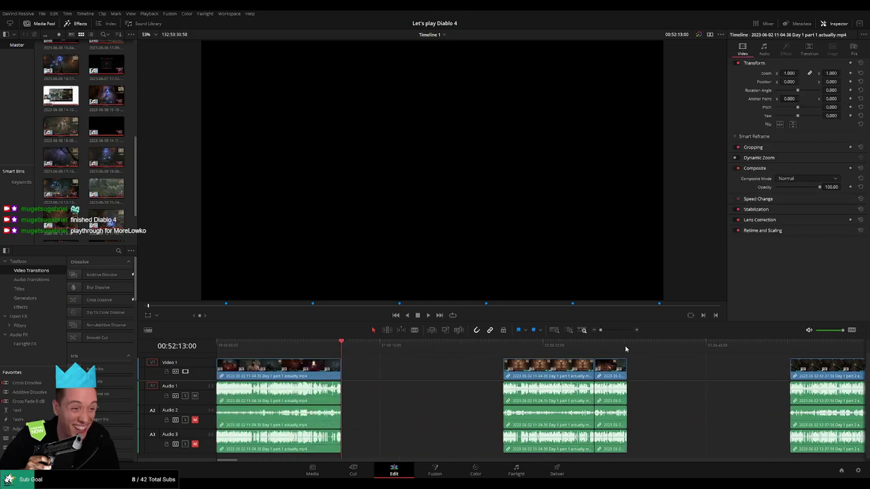
# Check the end times of the second through tenth episodes on the timeline, up to the first marker.
pyautogui.click(626, 348)
pyautogui.hscroll(14, 622, 358)
pyautogui.click(607, 350)
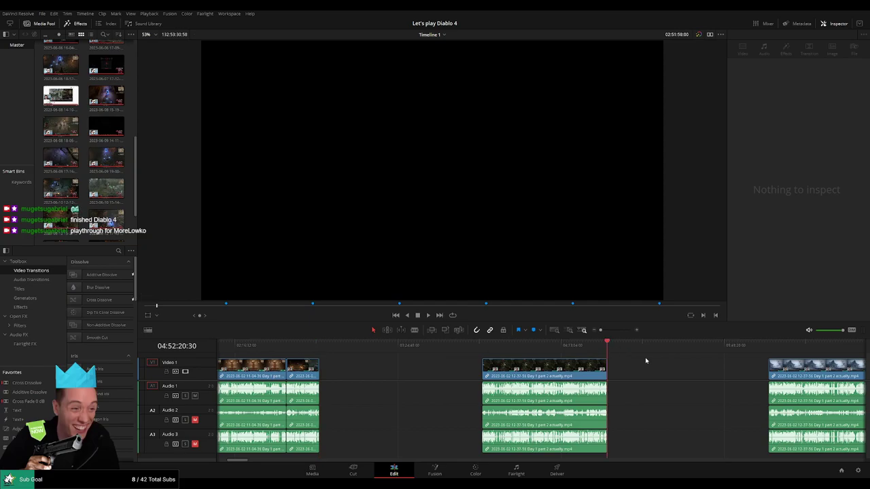
pyautogui.hscroll(14, 645, 361)
pyautogui.click(589, 350)
pyautogui.hscroll(15, 660, 373)
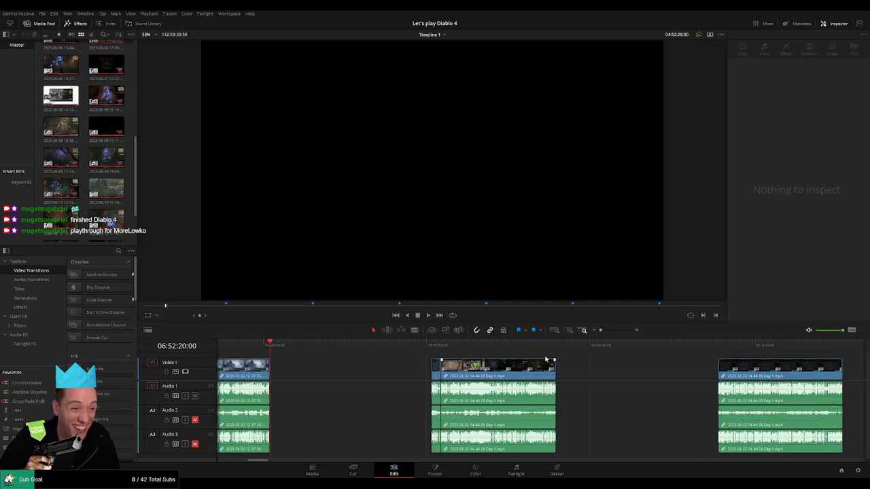
pyautogui.hscroll(15, 631, 367)
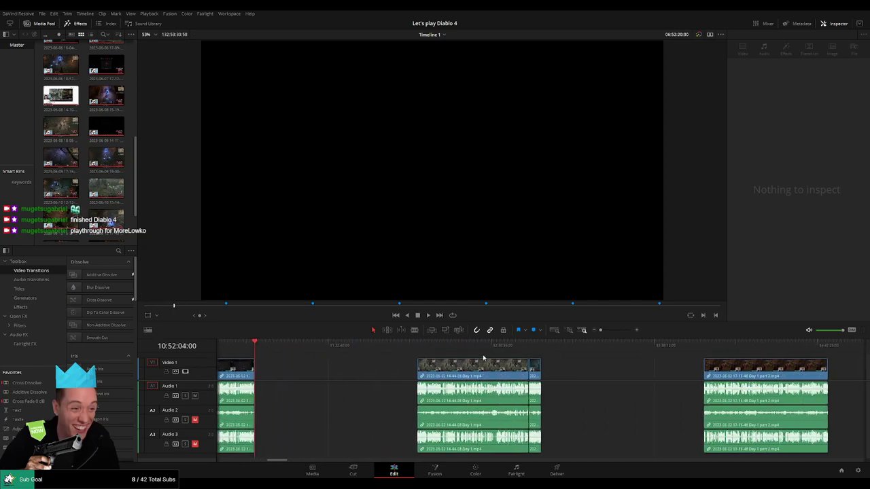
pyautogui.hscroll(15, 484, 358)
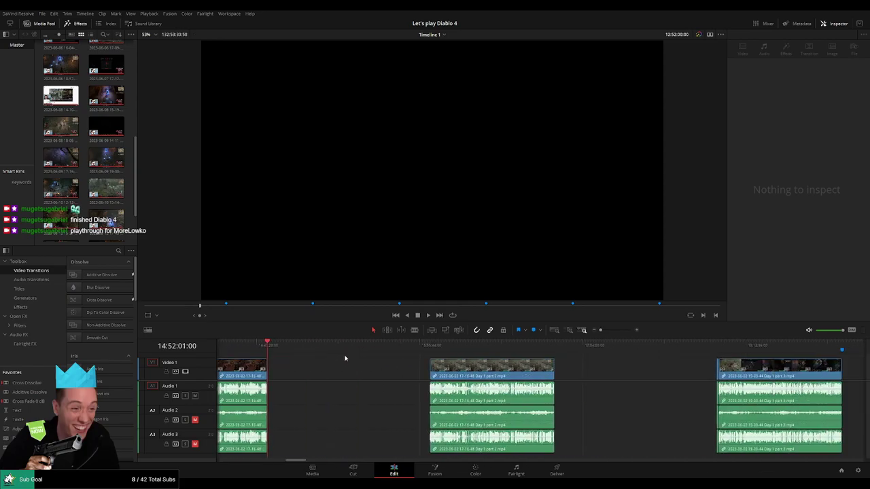
pyautogui.hscroll(15, 369, 362)
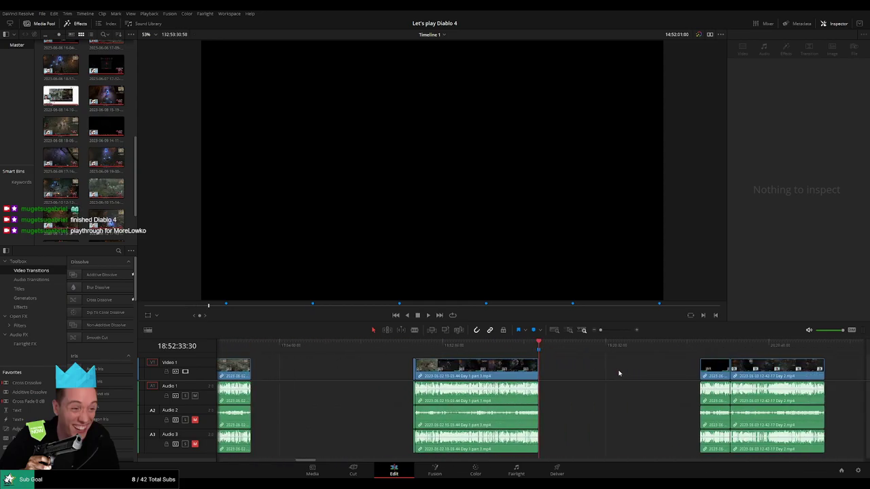
# Check the episode end times from the eleventh episode up to the 20 episodes marker.
pyautogui.hscroll(15, 618, 373)
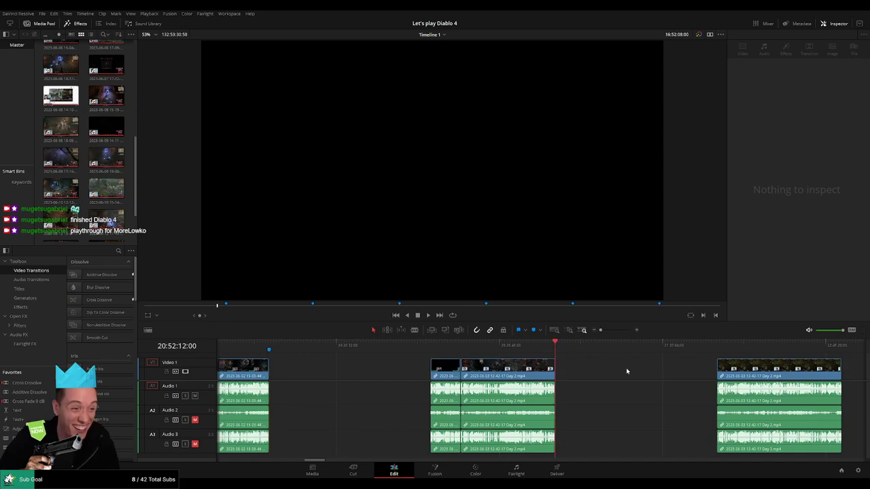
pyautogui.hscroll(15, 626, 371)
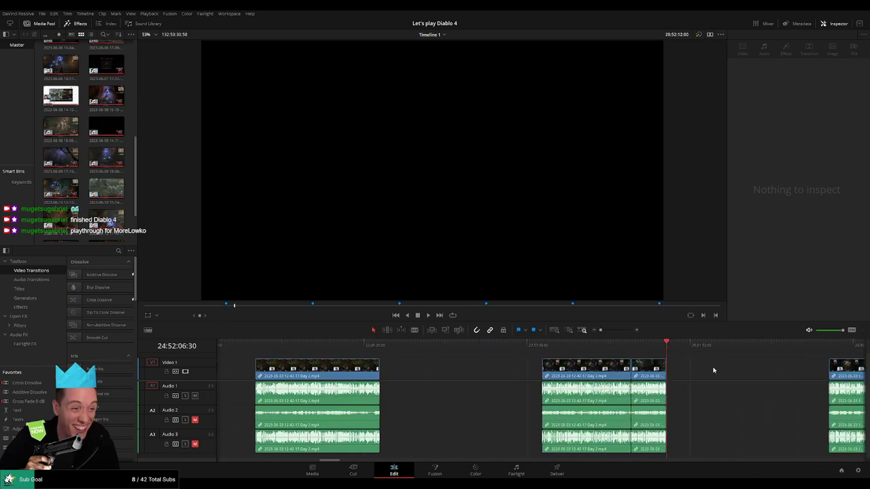
pyautogui.hscroll(15, 712, 370)
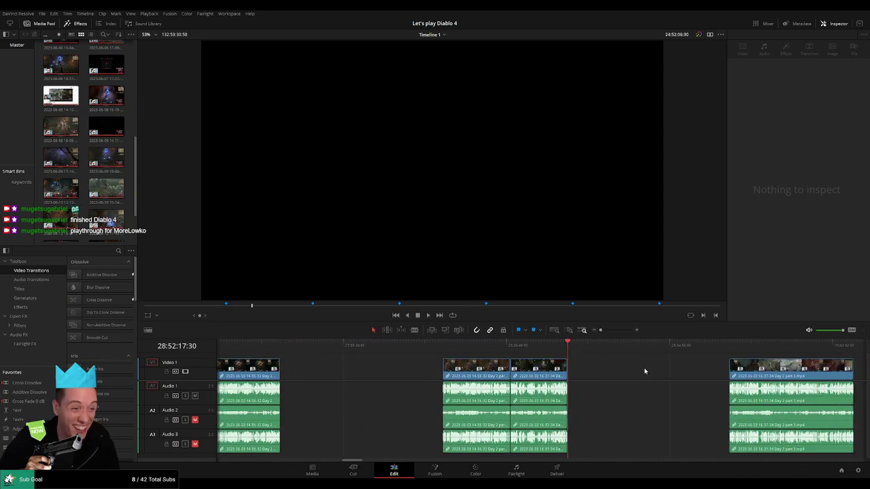
pyautogui.hscroll(15, 645, 371)
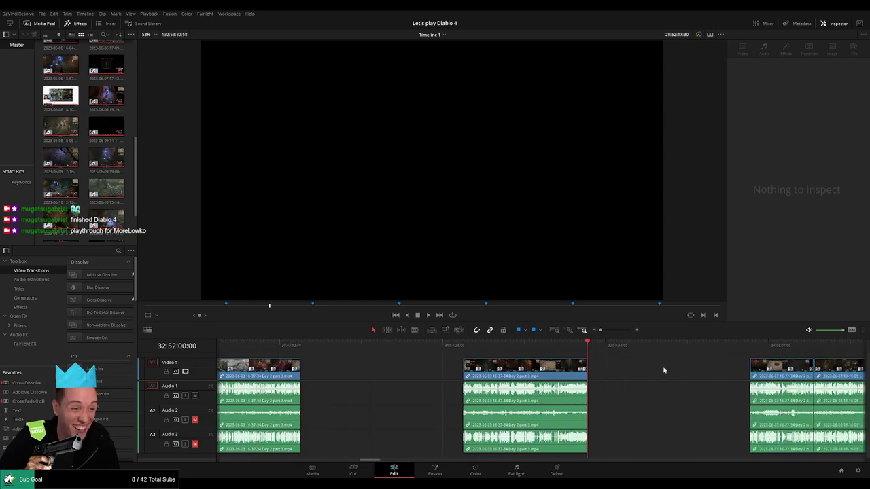
pyautogui.hscroll(15, 664, 370)
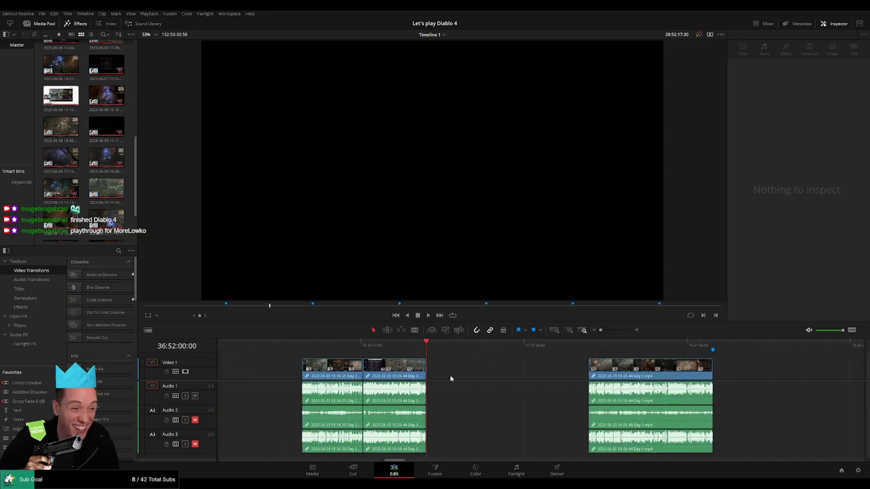
pyautogui.hscroll(5, 449, 379)
pyautogui.click(556, 348)
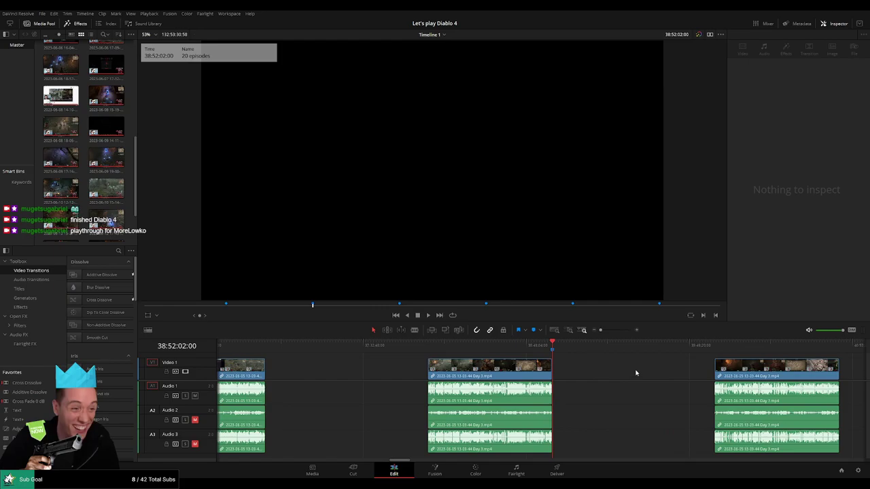
# Check the episode end times between the 20 episodes marker and the 30 episodes marker.
pyautogui.hscroll(5, 654, 374)
pyautogui.hscroll(12, 582, 349)
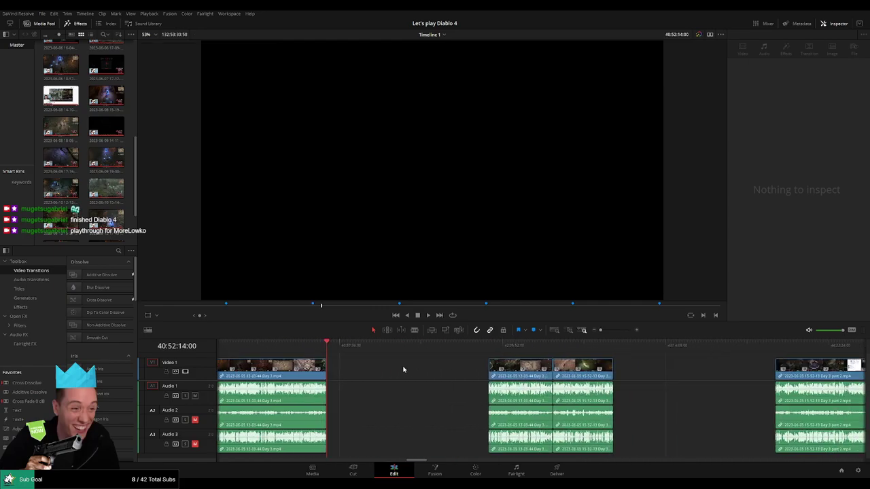
pyautogui.hscroll(12, 619, 349)
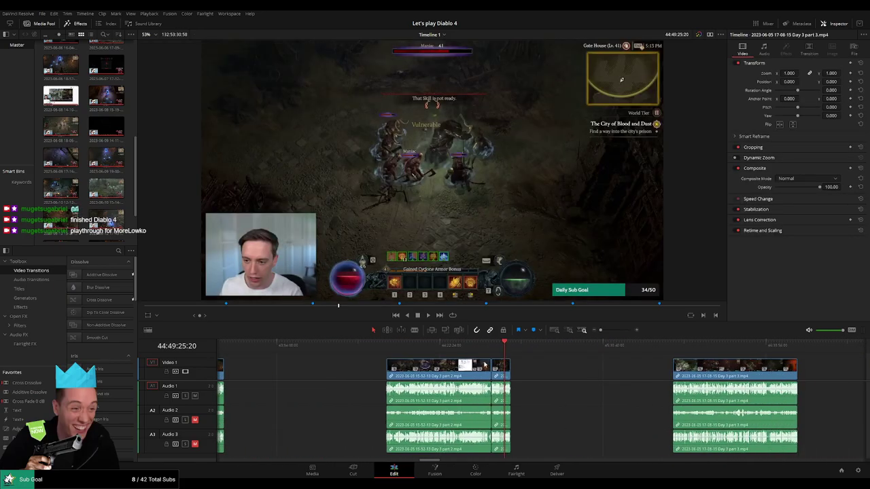
pyautogui.hscroll(12, 563, 353)
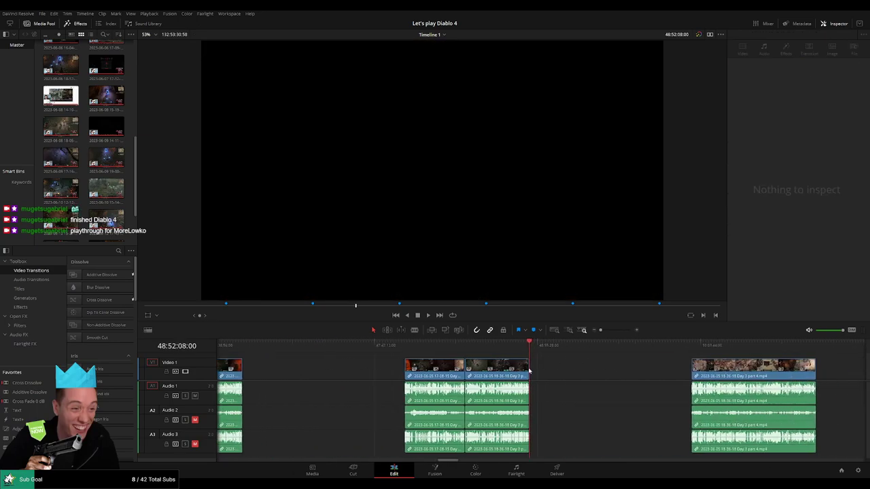
pyautogui.hscroll(12, 569, 371)
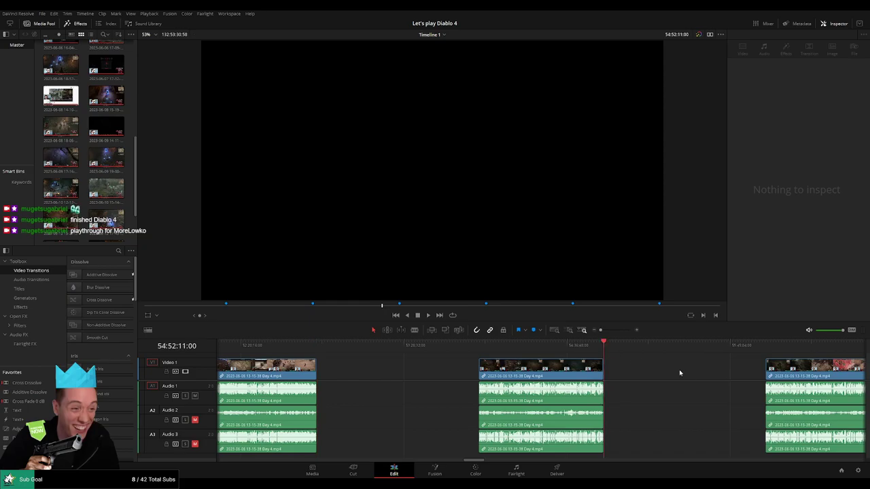
pyautogui.hscroll(12, 680, 371)
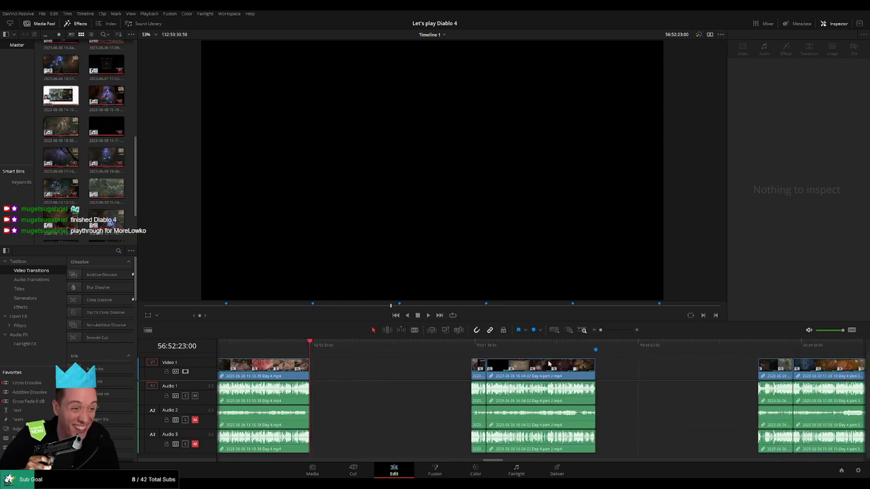
pyautogui.click(595, 350)
# Check the episode end times between the 30 episodes marker and the 40 episodes marker.
pyautogui.hscroll(12, 661, 371)
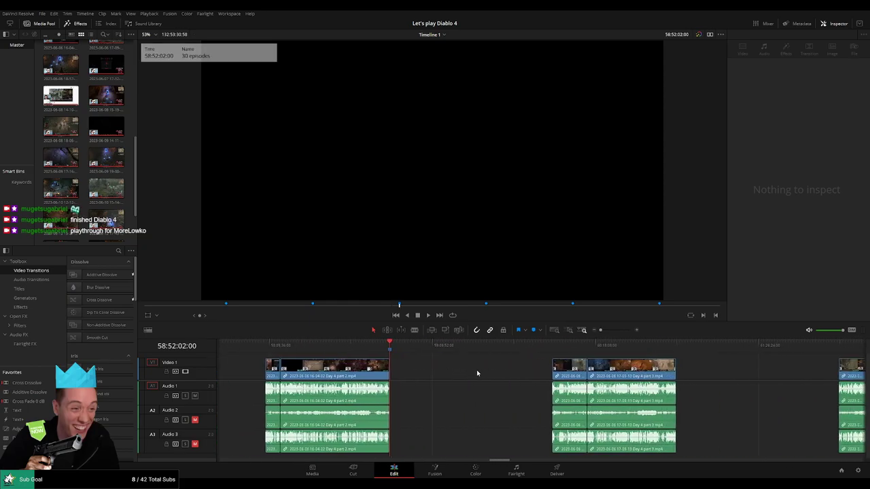
pyautogui.hscroll(12, 593, 353)
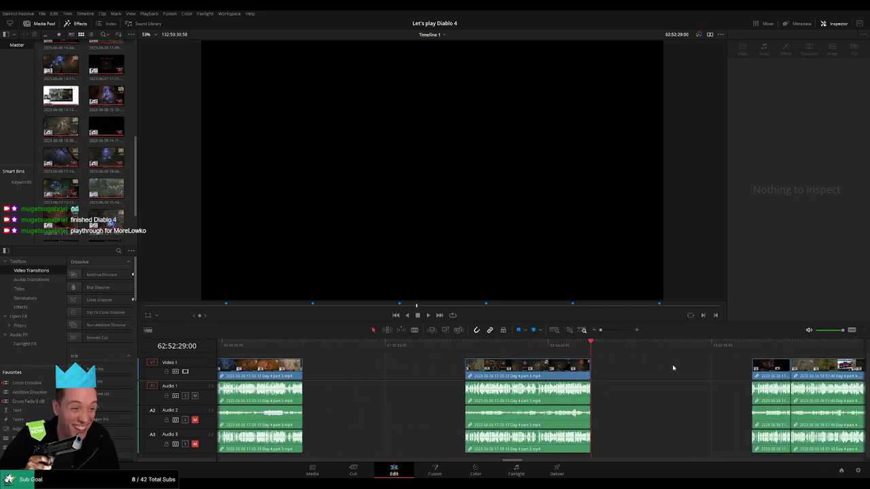
pyautogui.hscroll(12, 621, 351)
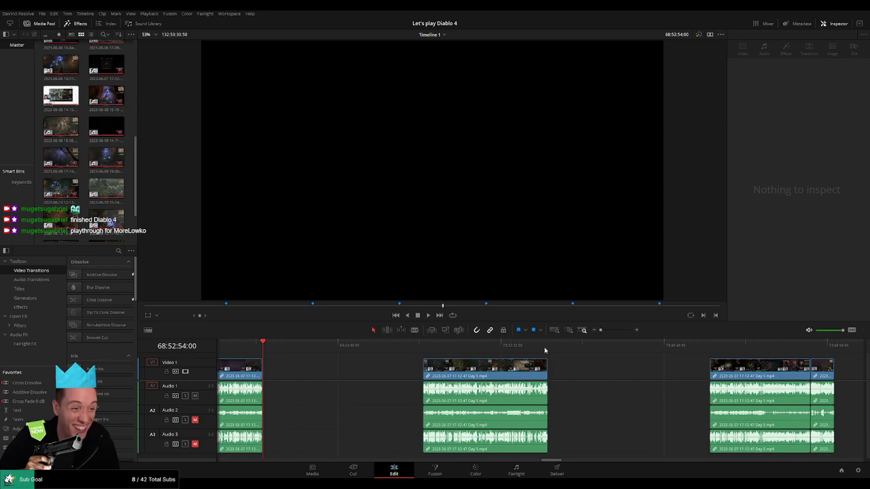
pyautogui.hscroll(12, 544, 351)
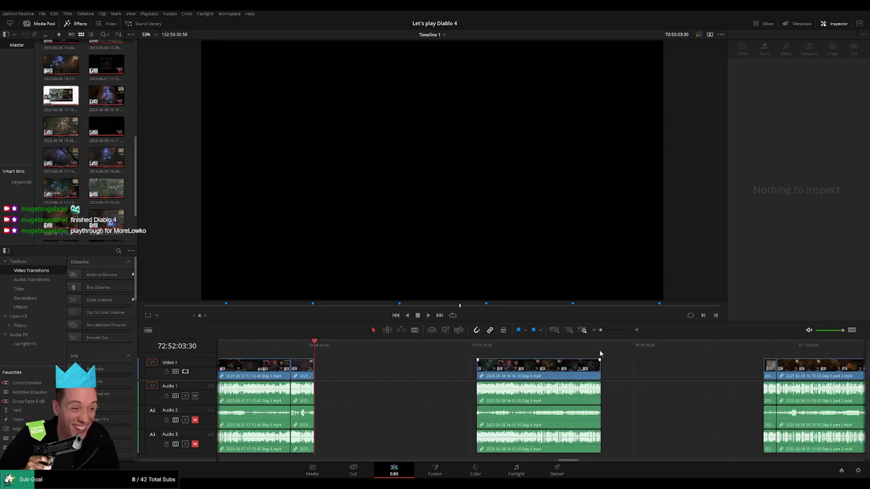
pyautogui.hscroll(12, 600, 353)
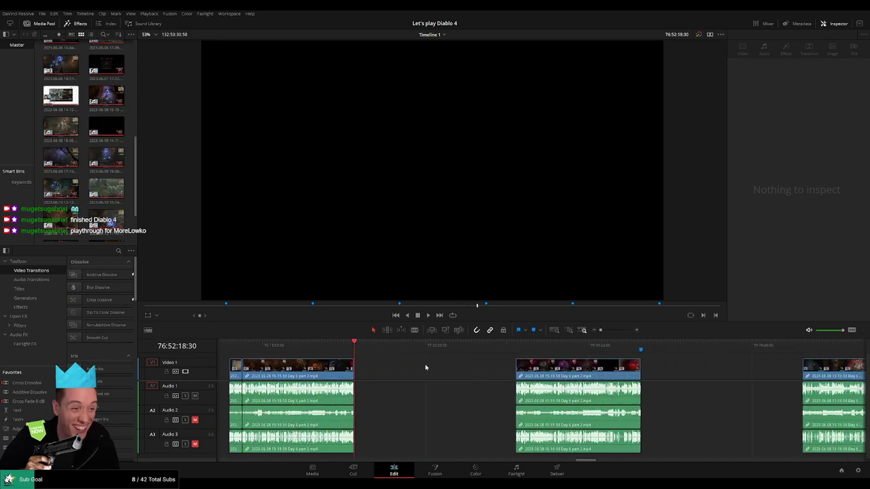
pyautogui.click(641, 350)
# Check the end times of the three episodes that follow the 40 episodes marker.
pyautogui.hscroll(10, 701, 376)
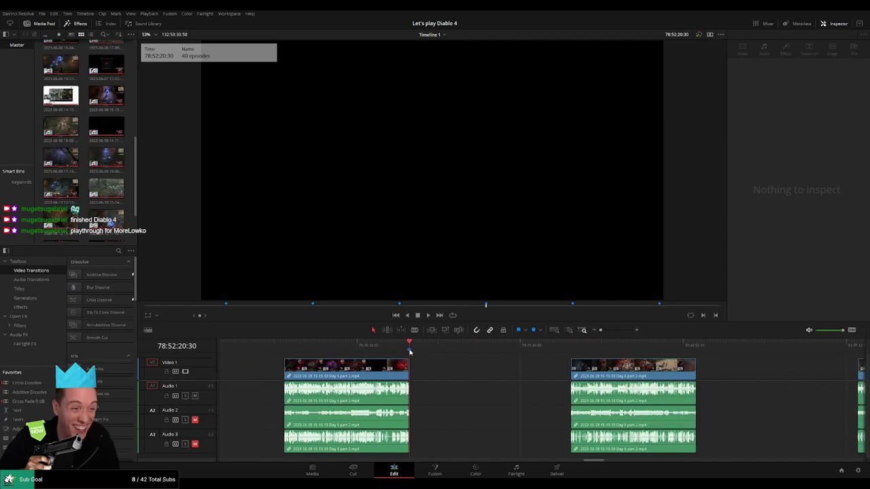
pyautogui.hscroll(3, 449, 368)
pyautogui.click(656, 349)
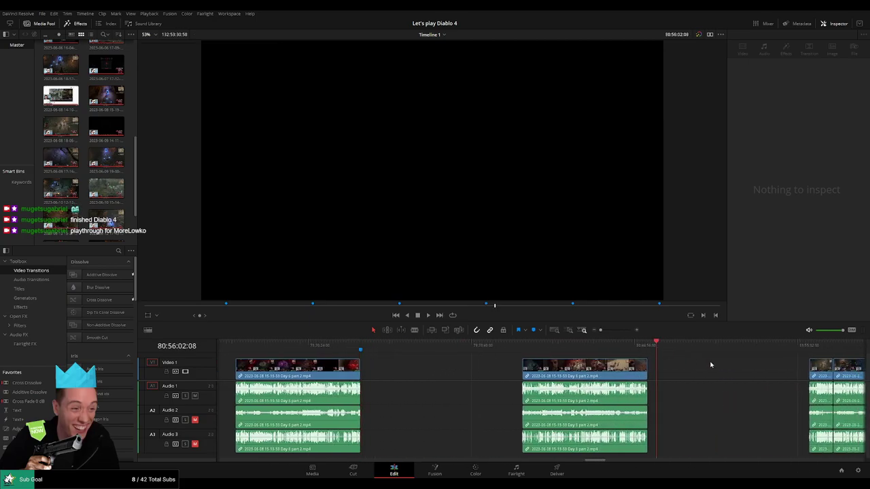
pyautogui.moveTo(651, 354); pyautogui.dragTo(647, 354)
pyautogui.hscroll(12, 705, 368)
pyautogui.click(641, 349)
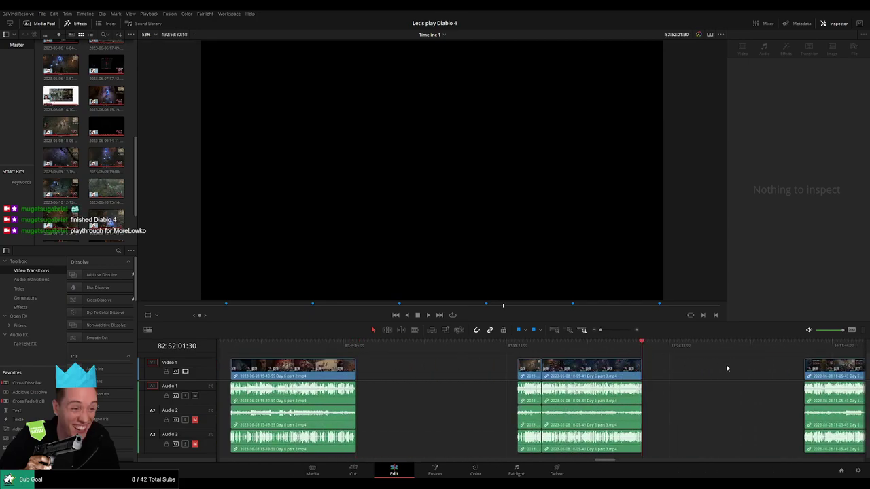
pyautogui.hscroll(12, 725, 367)
pyautogui.click(625, 349)
# Go through the ends of episodes 44 to 50, up to the 50 episodes marker, and check their times.
pyautogui.hscroll(6, 675, 368)
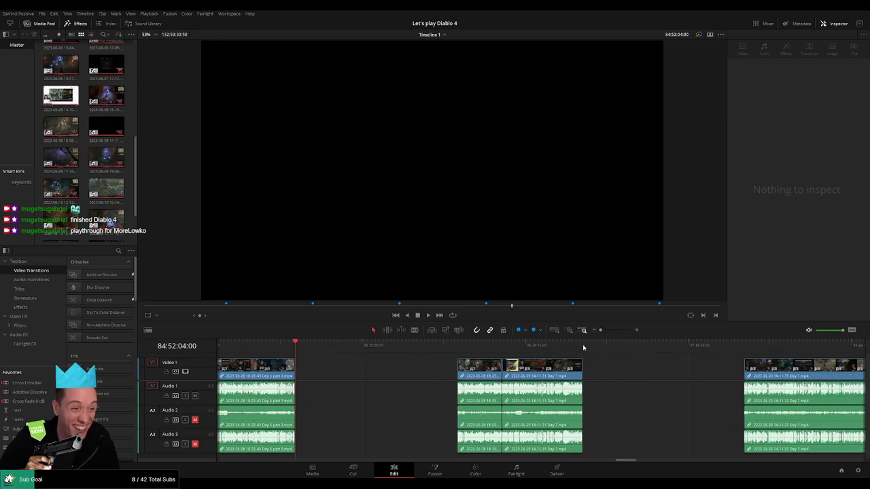
pyautogui.press('Down')
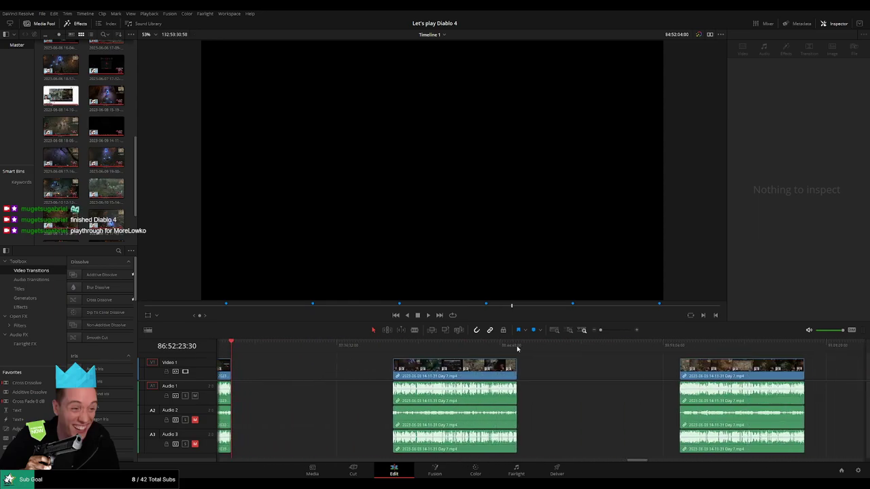
pyautogui.press('Down')
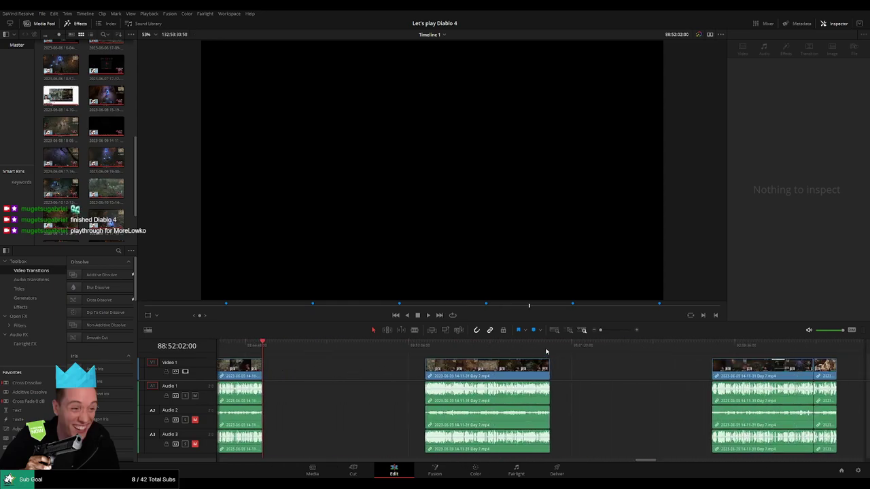
pyautogui.press('Down')
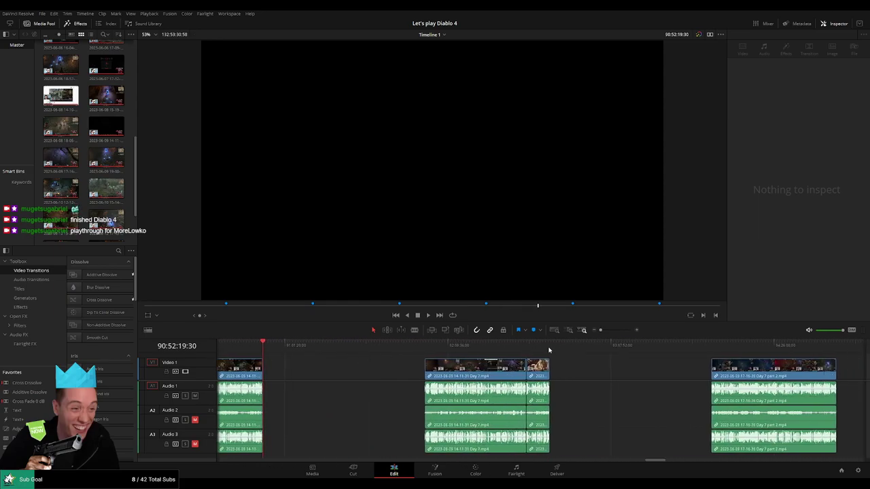
pyautogui.press('Down')
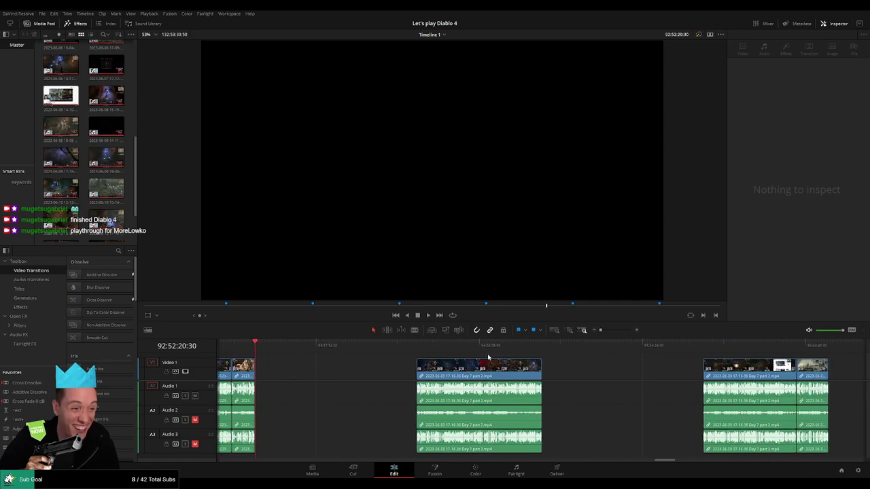
pyautogui.press('Down')
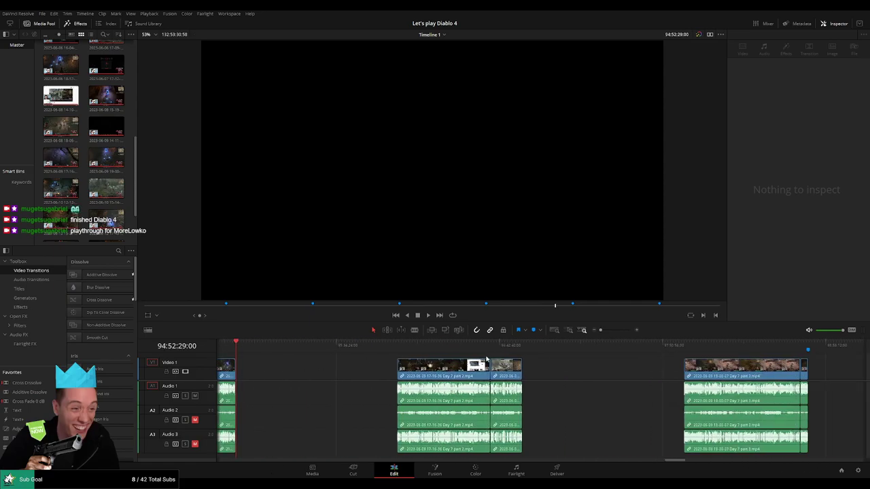
pyautogui.press('Down')
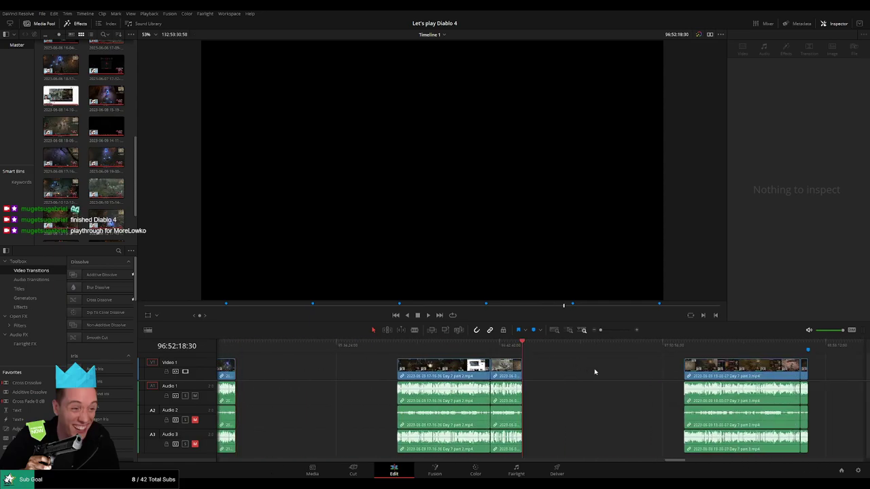
pyautogui.press('Down')
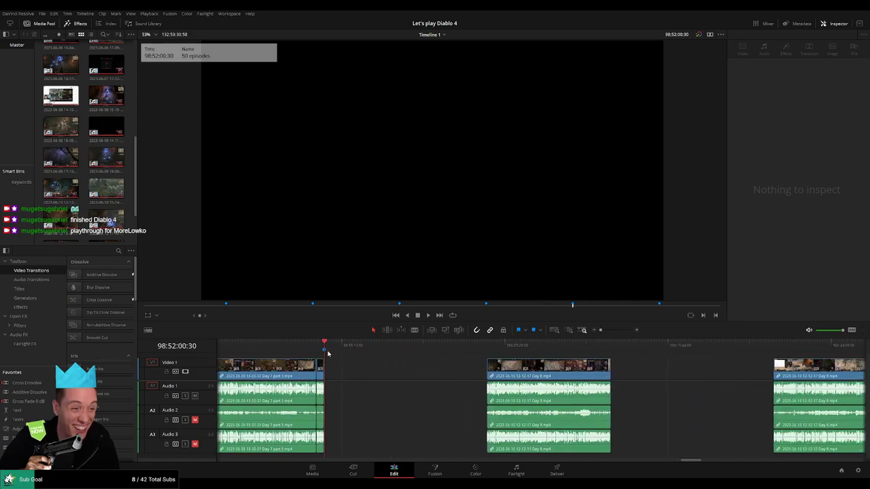
# Check the episode end times between the 50 episodes marker and the 60 episodes marker.
pyautogui.click(582, 350)
pyautogui.moveTo(677, 377); pyautogui.dragTo(375, 374)
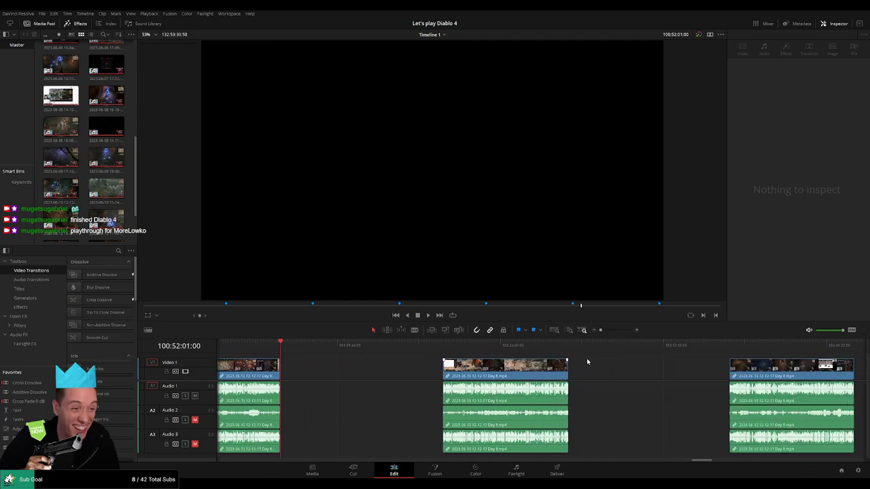
pyautogui.click(568, 351)
pyautogui.moveTo(659, 375); pyautogui.dragTo(379, 370)
pyautogui.press('Down')
pyautogui.press('Down')
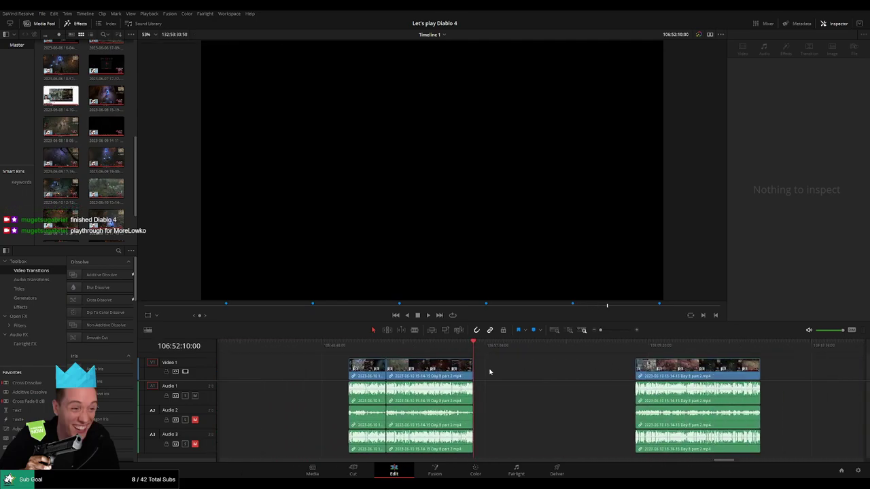
pyautogui.press('Down')
pyautogui.press('Down')
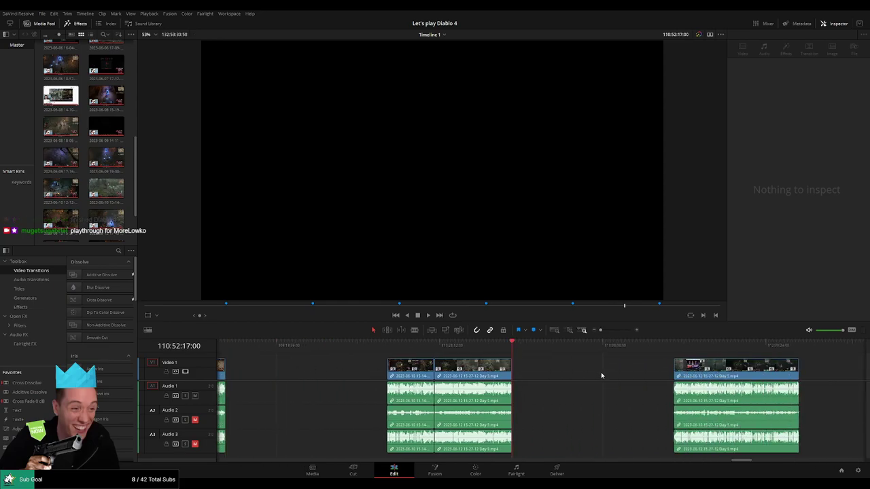
pyautogui.press('Down')
pyautogui.press('Down')
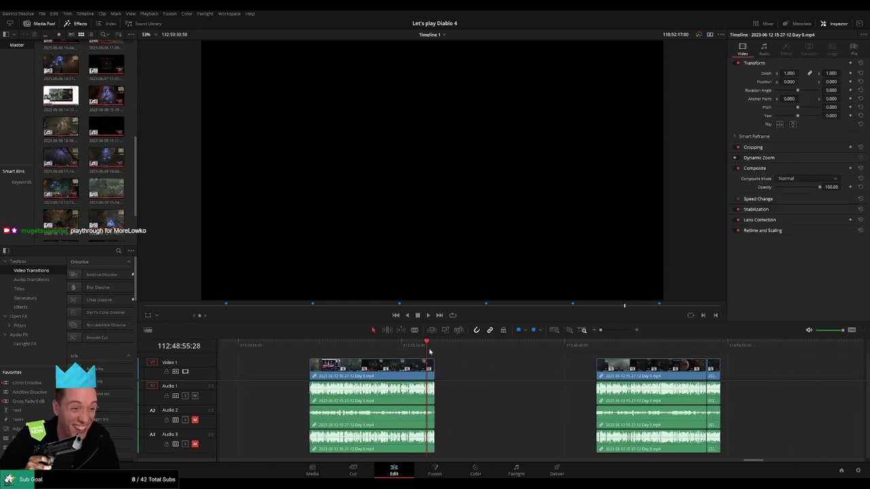
pyautogui.press('Down')
pyautogui.press('Down')
pyautogui.press('Down')
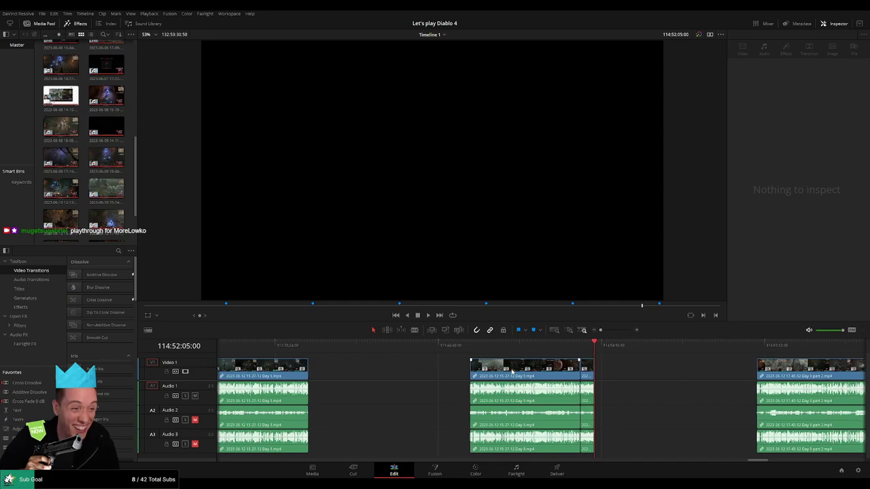
pyautogui.moveTo(512, 372); pyautogui.dragTo(485, 378)
pyautogui.press('Down')
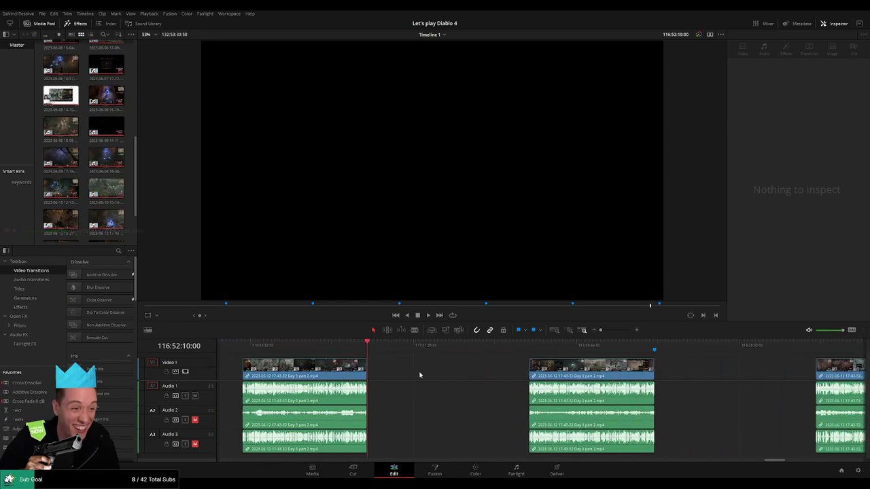
pyautogui.click(637, 347)
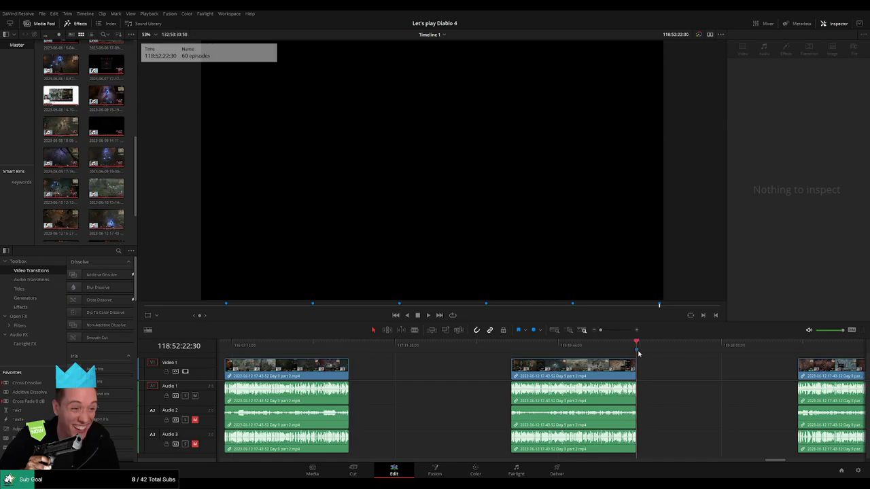
# Go through the ends of the episodes after the 60 episodes marker up to the final clip and check their times.
pyautogui.hscroll(5, 703, 374)
pyautogui.click(593, 349)
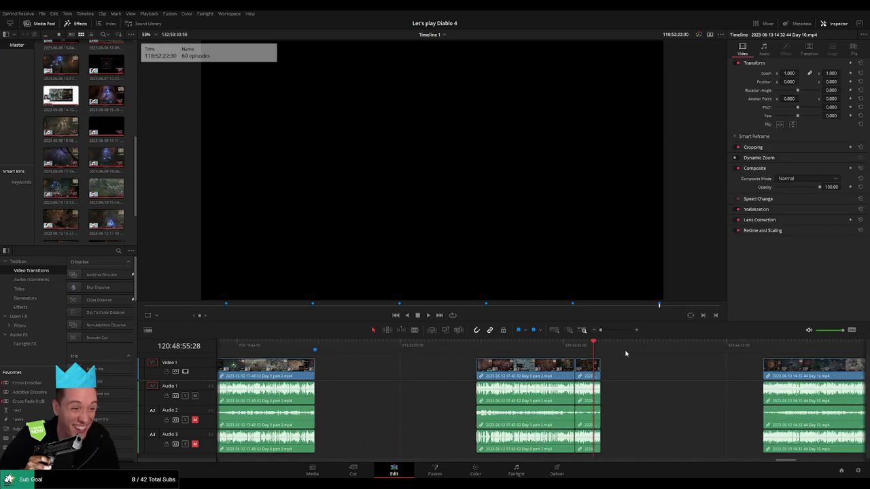
pyautogui.press('Down')
pyautogui.press('Down')
pyautogui.press('Down')
pyautogui.press('Down')
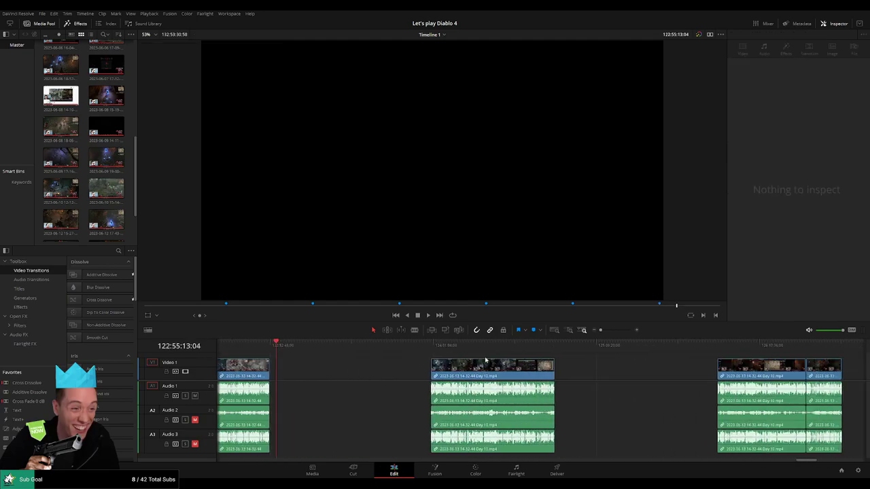
pyautogui.press('Down')
pyautogui.press('Down')
pyautogui.press('Down')
pyautogui.press('Down')
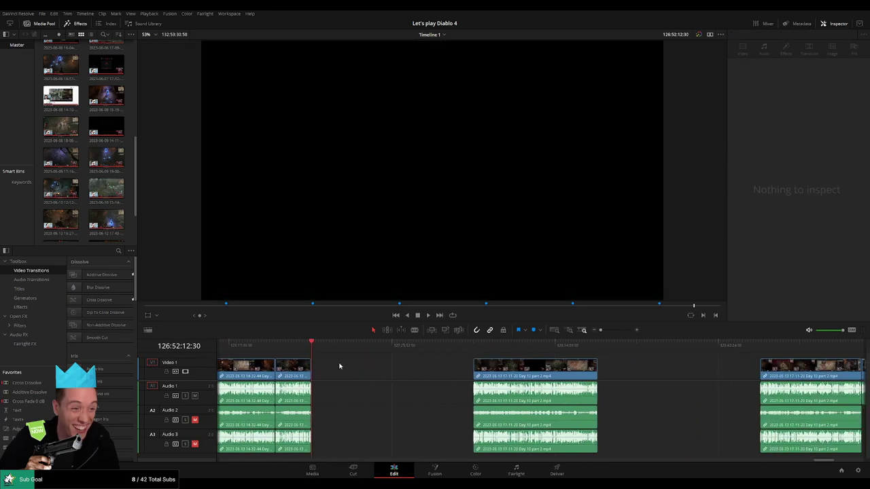
pyautogui.press('Down')
pyautogui.press('Down')
pyautogui.press('Down')
pyautogui.press('Down')
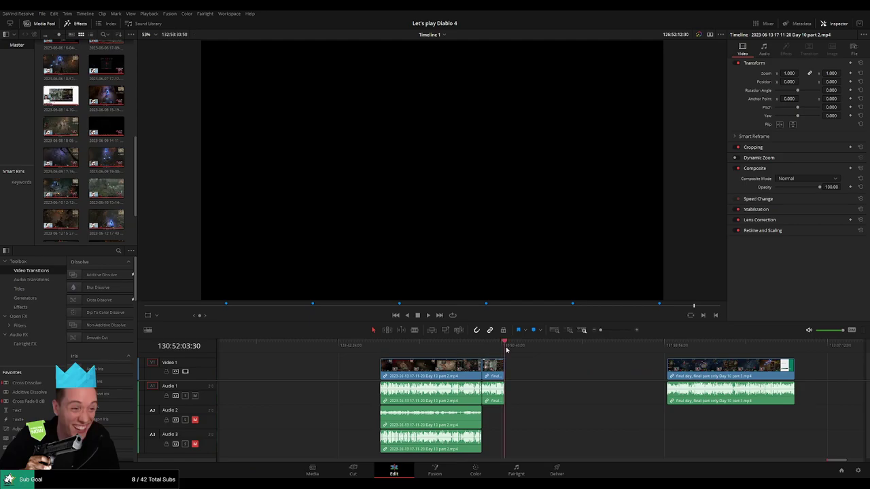
pyautogui.press('Down')
pyautogui.press('Down')
pyautogui.press('Down')
pyautogui.press('Down')
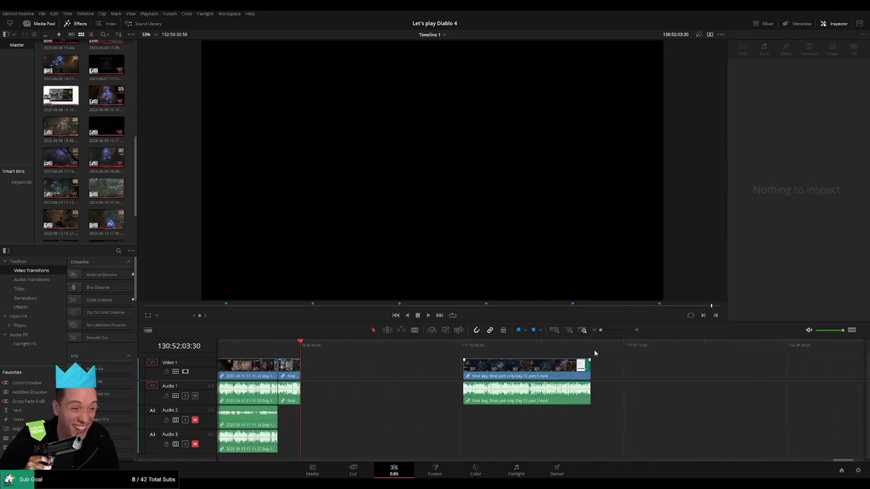
# Add a marker named 67 episodes at the end of the final clip and save the project.
pyautogui.click(592, 347)
pyautogui.press('m')
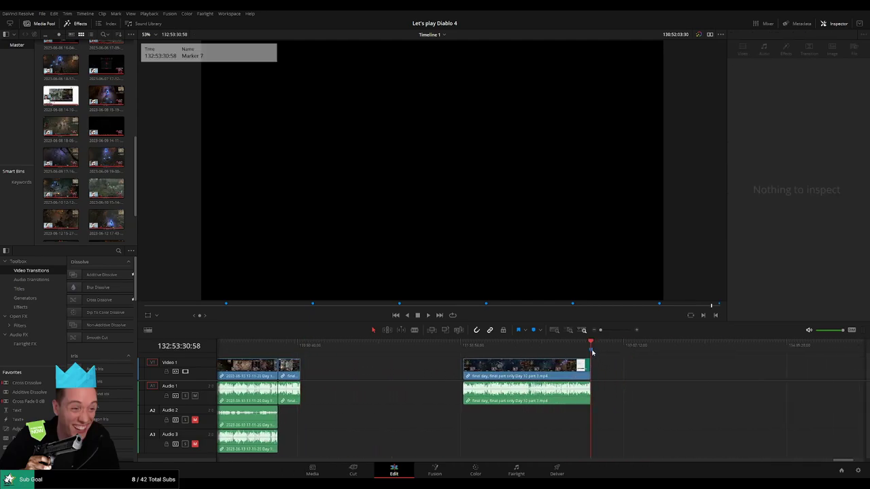
pyautogui.click(562, 274)
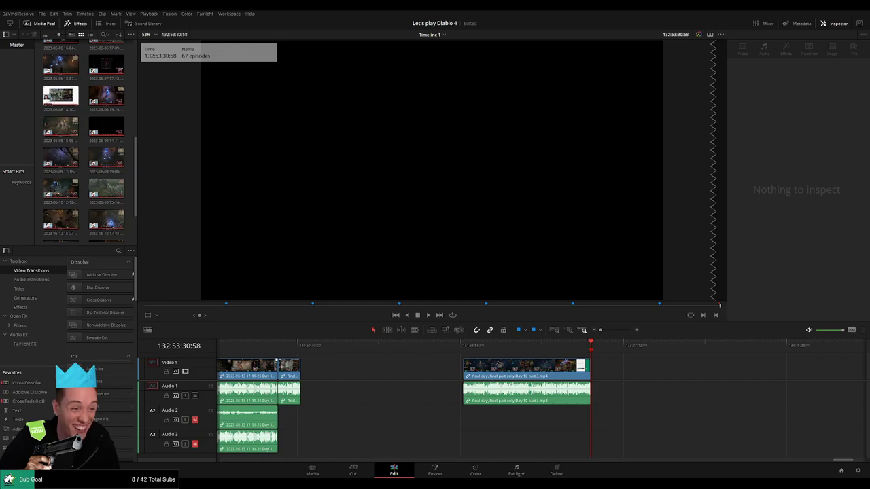
pyautogui.hotkey('ctrl', 's')
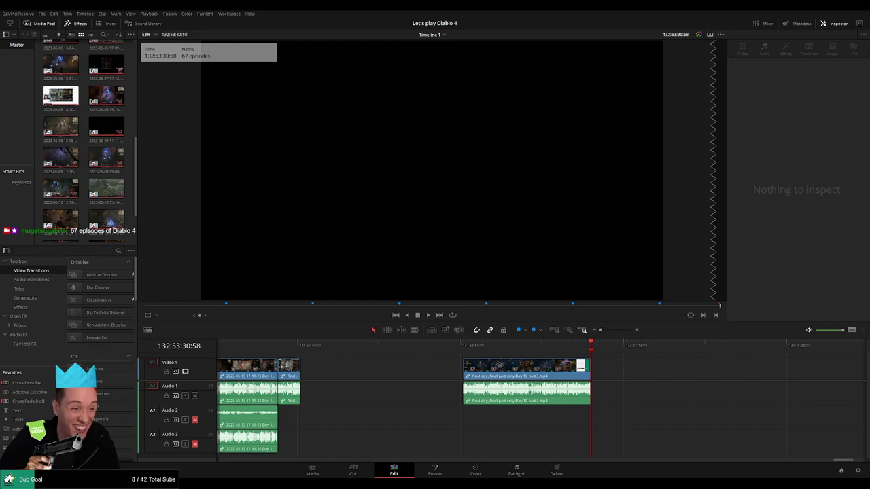
# Go to the timeline's render settings and set the export to MP4 format with the NVIDIA encoder.
pyautogui.click(407, 377)
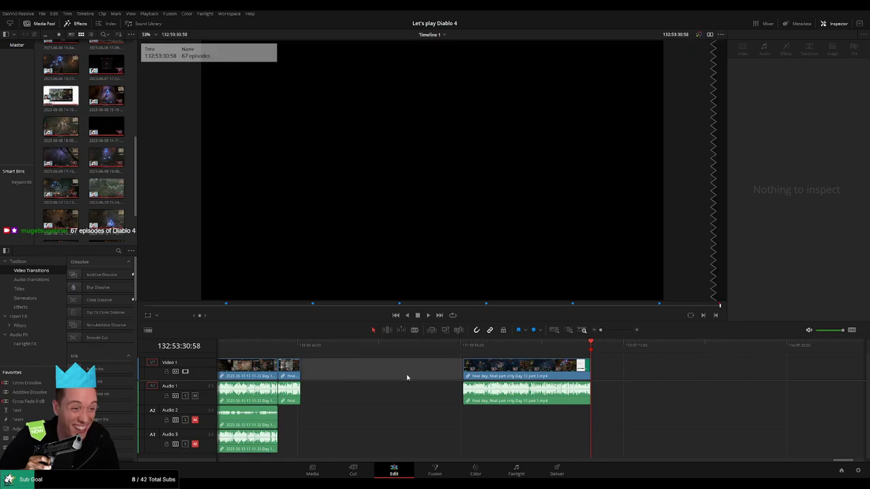
pyautogui.click(558, 469)
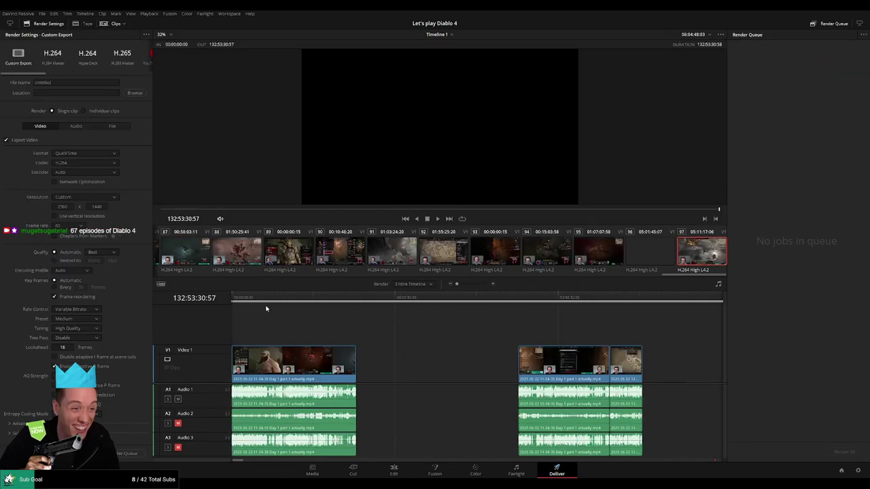
pyautogui.click(77, 152)
pyautogui.click(76, 197)
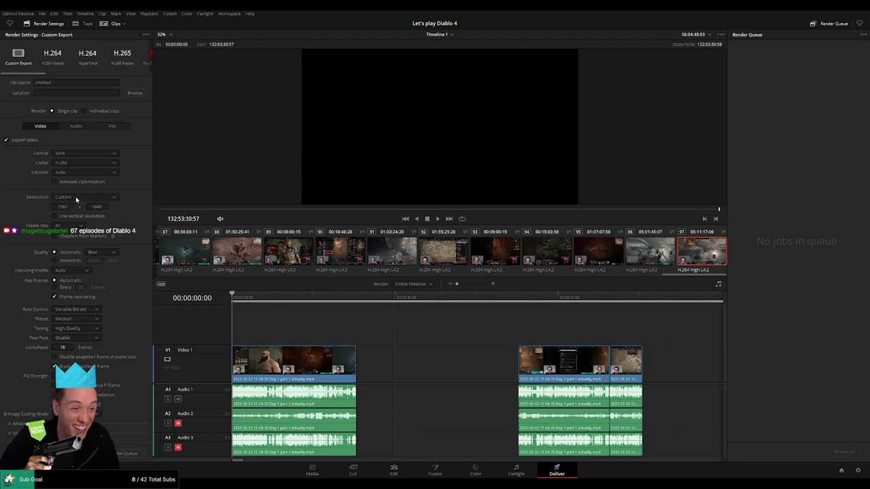
pyautogui.click(82, 172)
pyautogui.click(88, 189)
# Restrict the quality to 15000 Kb/s and name the output "Let's play Diablo 4 with Lowko Ep 1" in E:\Diablo 4 Playthrough.
pyautogui.click(92, 261)
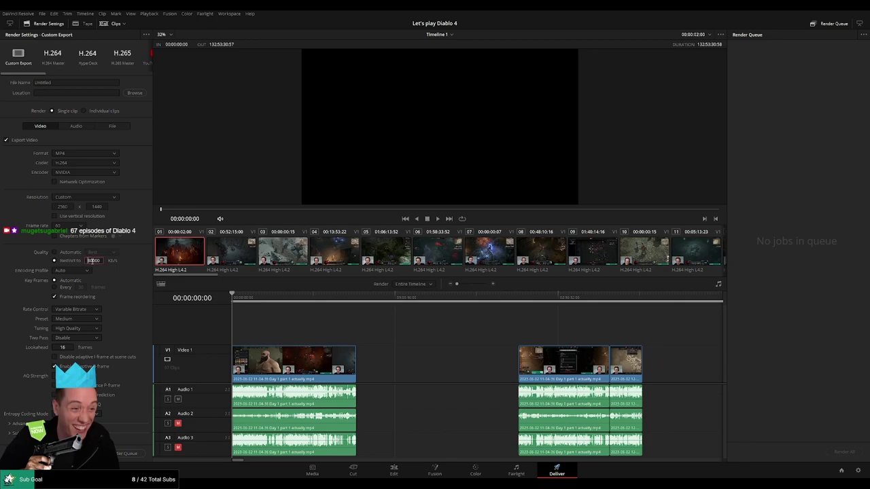
pyautogui.write('1')
pyautogui.write('1')
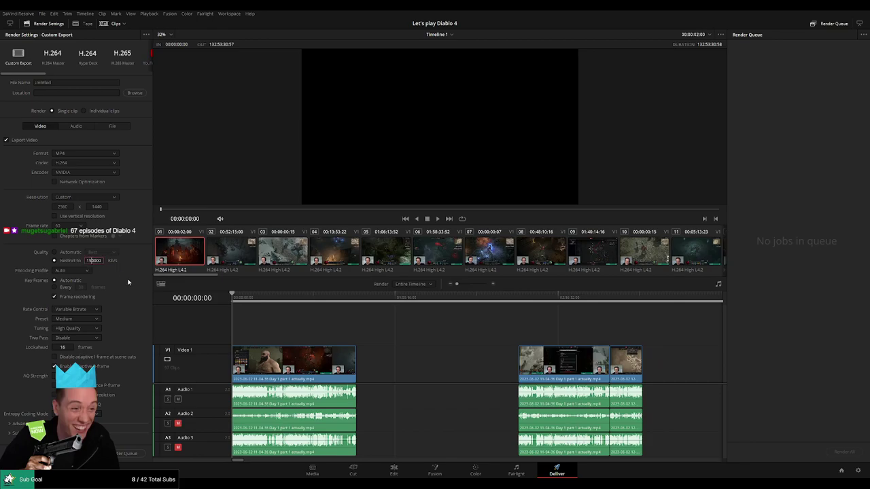
pyautogui.press('BackSpace')
pyautogui.press('Return')
pyautogui.scroll(-1, 218, 373)
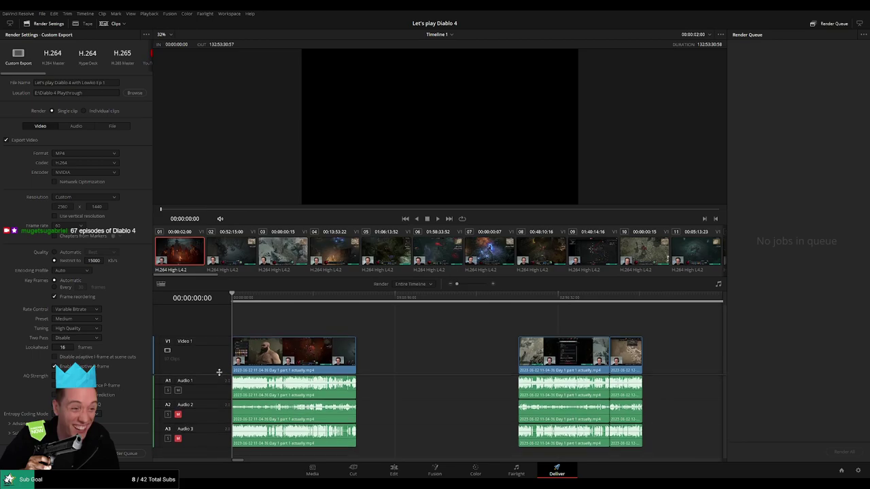
# Limit the render range to the first episode, 00:00:00:00 to 00:52:13:00, and add it to the render queue.
pyautogui.moveTo(240, 303); pyautogui.dragTo(235, 311)
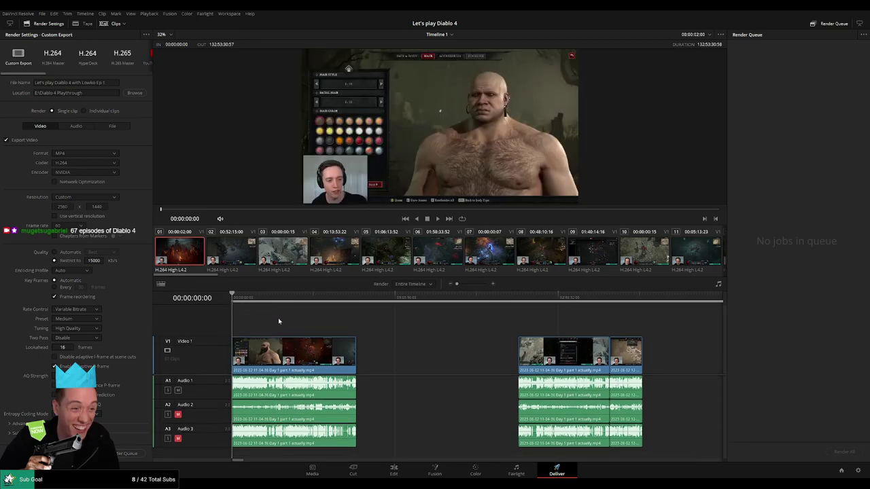
pyautogui.press('i')
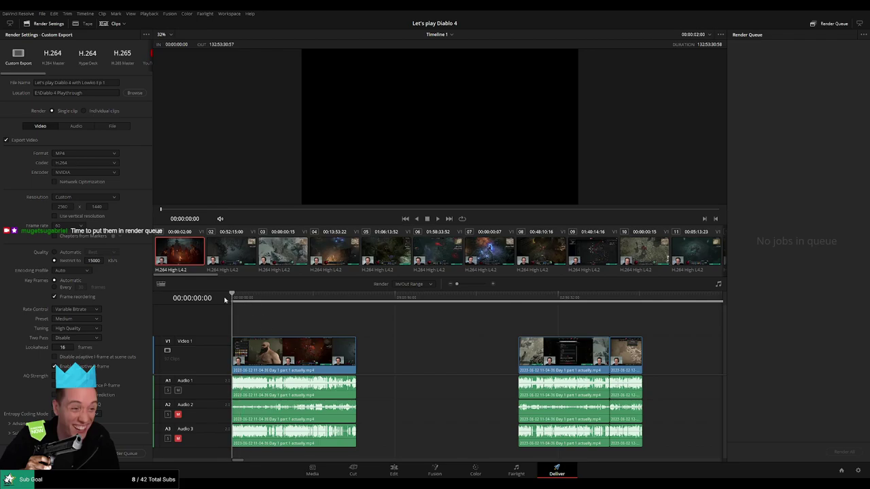
pyautogui.moveTo(299, 302); pyautogui.dragTo(356, 309)
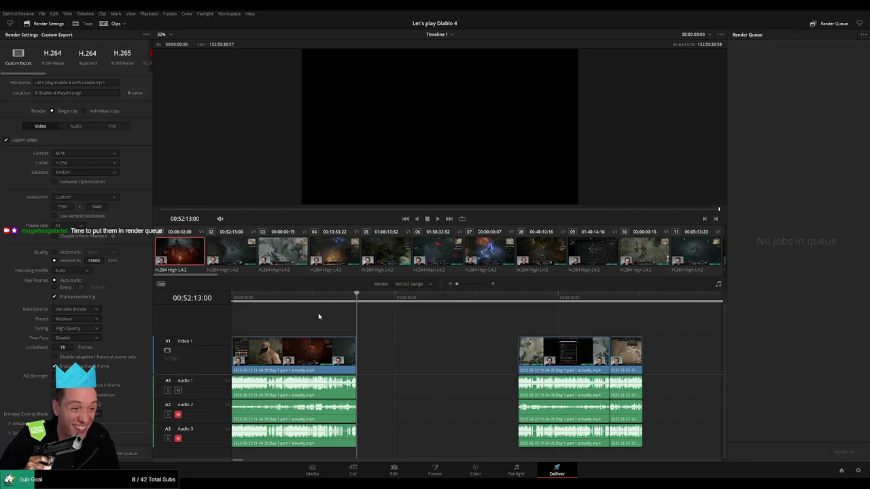
pyautogui.press('o')
pyautogui.click(126, 453)
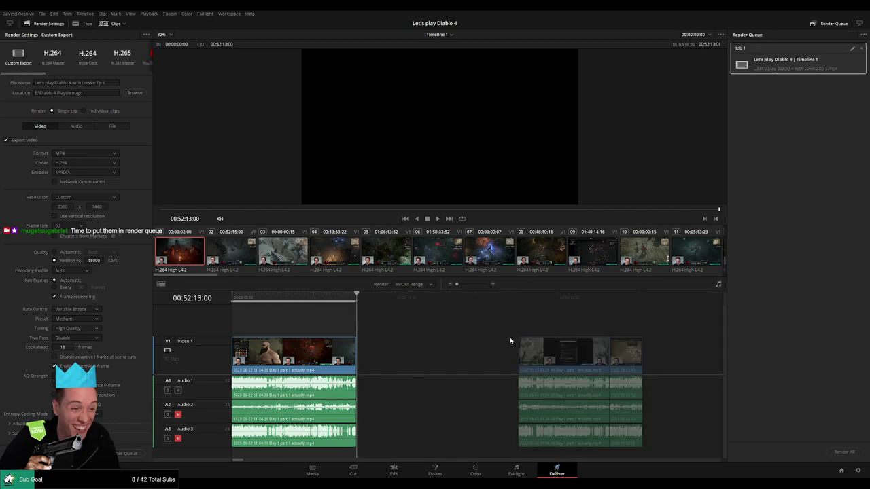
# Set the render range to the second episode, 02:00:00:00 to 02:51:58:00, and queue it with the file name ending in Ep 2.
pyautogui.moveTo(511, 340); pyautogui.dragTo(602, 329)
pyautogui.hscroll(5, 601, 328)
pyautogui.hscroll(-5, 593, 333)
pyautogui.hscroll(6, 584, 333)
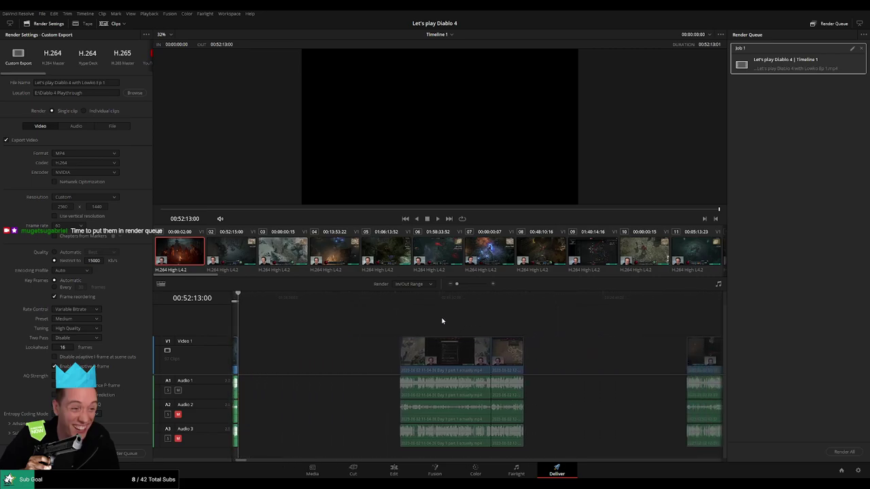
pyautogui.click(400, 302)
pyautogui.press('i')
pyautogui.hscroll(3, 410, 316)
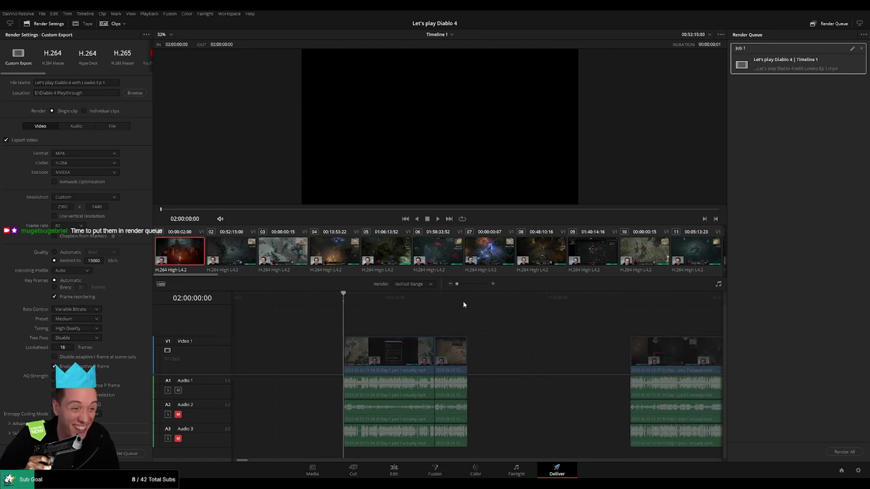
pyautogui.click(467, 301)
pyautogui.press('o')
pyautogui.click(110, 82)
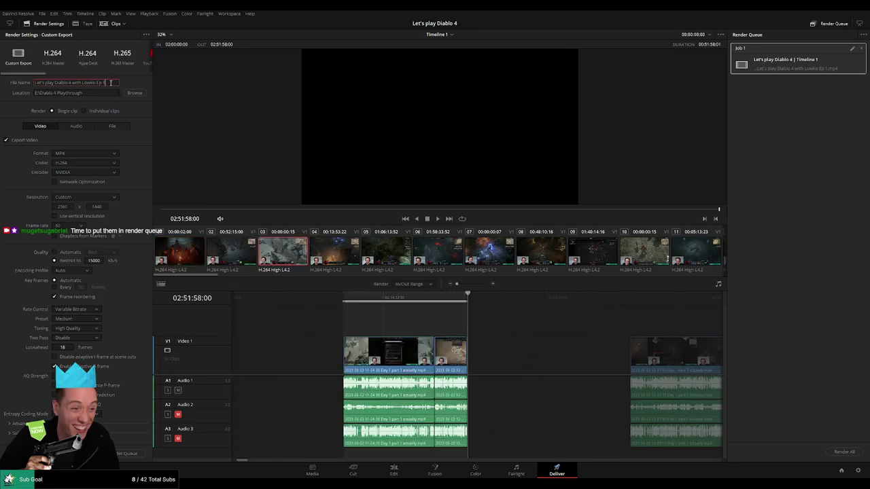
pyautogui.write('2')
pyautogui.click(126, 453)
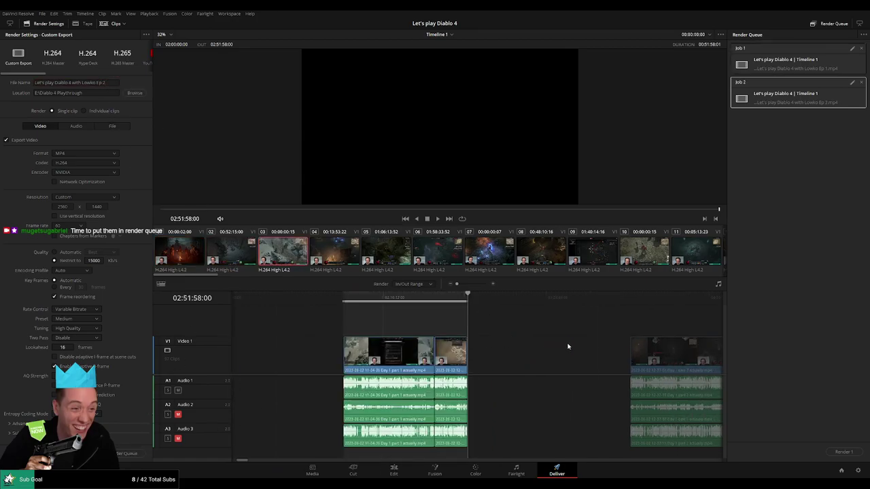
# Set the render range to the third episode, 04:00:00:00 to 04:52:20:30, and queue it with the file name ending in Ep 3.
pyautogui.hscroll(3, 567, 346)
pyautogui.click(413, 304)
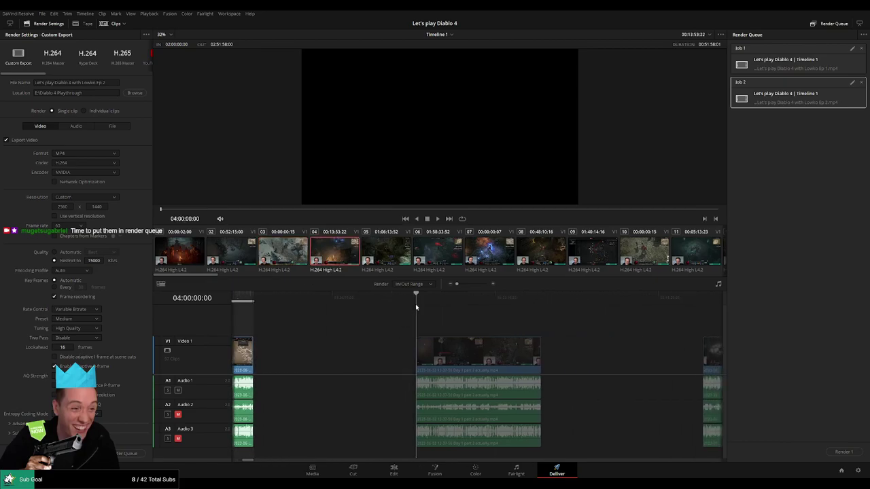
pyautogui.hscroll(2, 457, 322)
pyautogui.click(429, 304)
pyautogui.press('o')
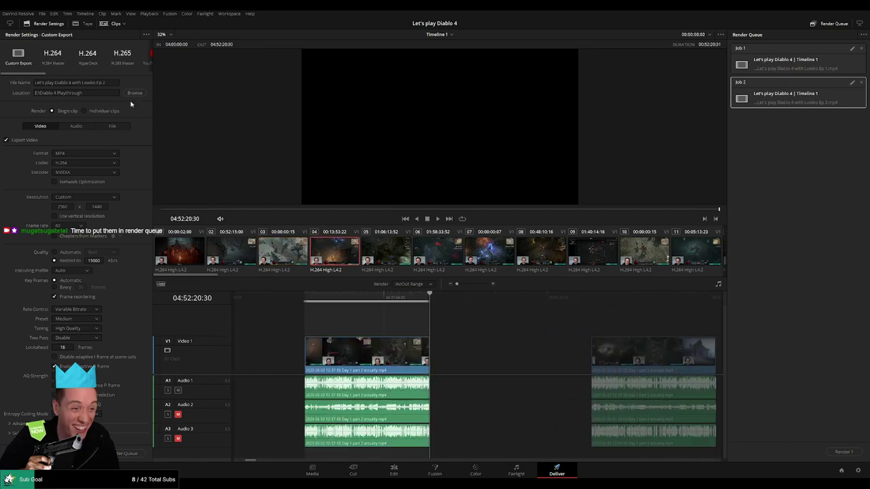
pyautogui.click(110, 83)
pyautogui.click(127, 454)
# Set the render range to the fourth episode, 06:00:00:00 to 06:52:20:00, and queue it with the file name ending in Ep 4.
pyautogui.hscroll(2, 381, 350)
pyautogui.hscroll(2, 381, 349)
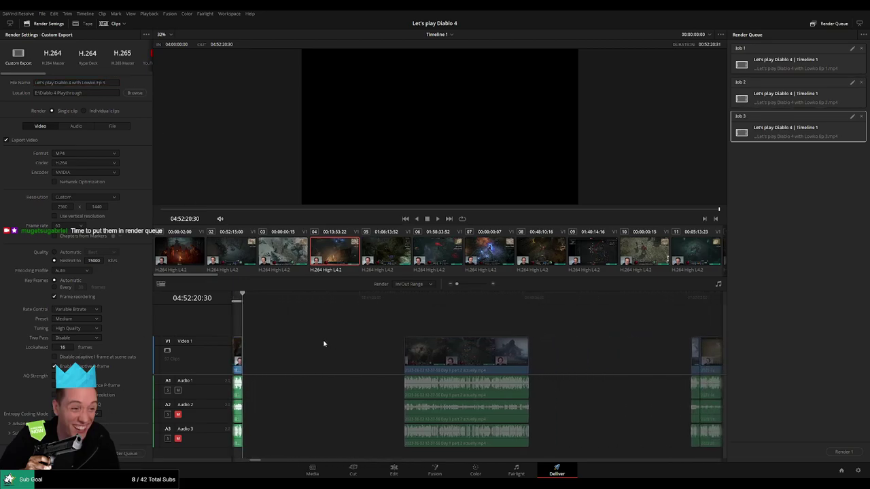
pyautogui.click(403, 303)
pyautogui.press('i')
pyautogui.hscroll(2, 360, 315)
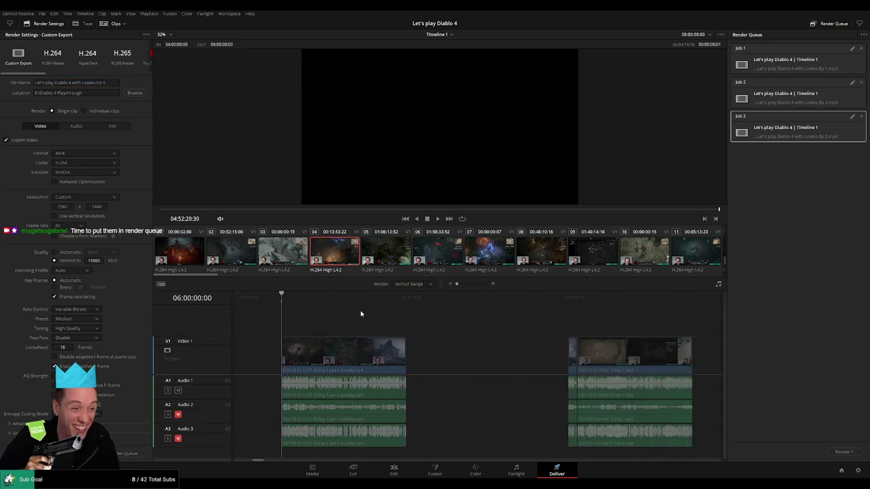
pyautogui.press('Down')
pyautogui.press('o')
pyautogui.click(111, 79)
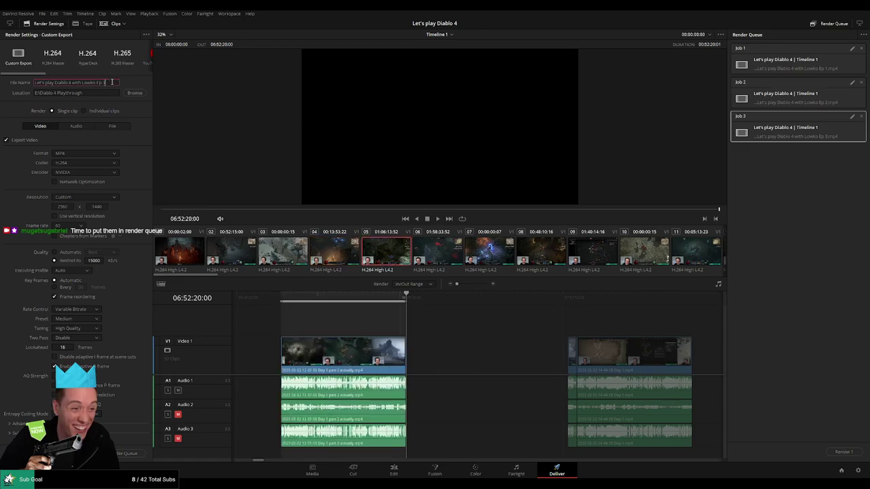
pyautogui.press('BackSpace')
pyautogui.write('4')
pyautogui.click(126, 453)
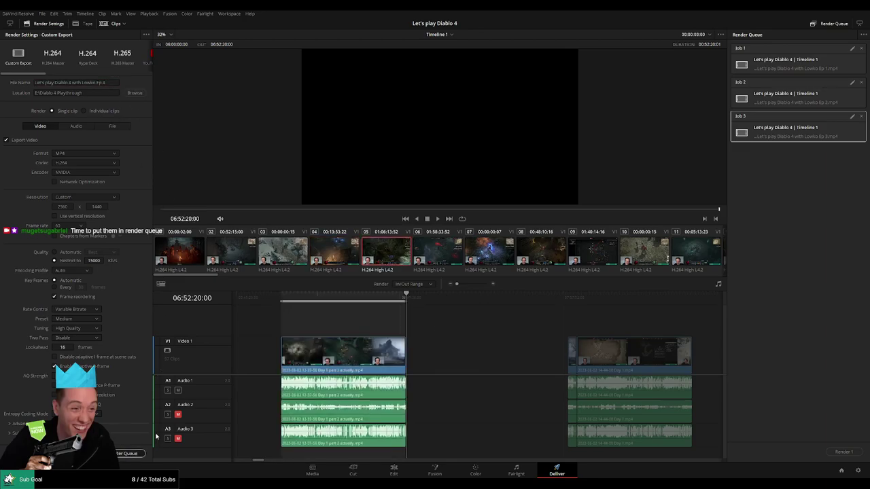
# Set the render range to the fifth episode, 08:00:00:00 to 08:52:03:00, and queue it with the file name ending in Ep 5.
pyautogui.hscroll(4, 459, 344)
pyautogui.press('Down')
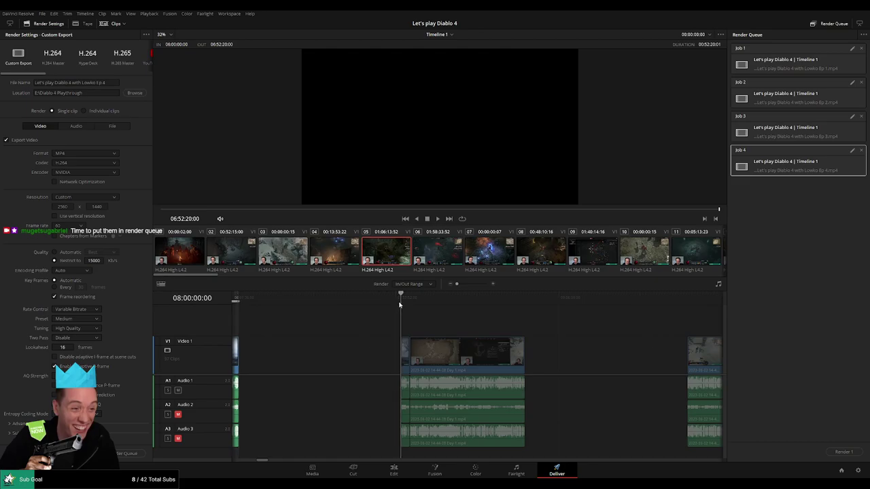
pyautogui.press('i')
pyautogui.hscroll(3, 369, 310)
pyautogui.press('Down')
pyautogui.press('o')
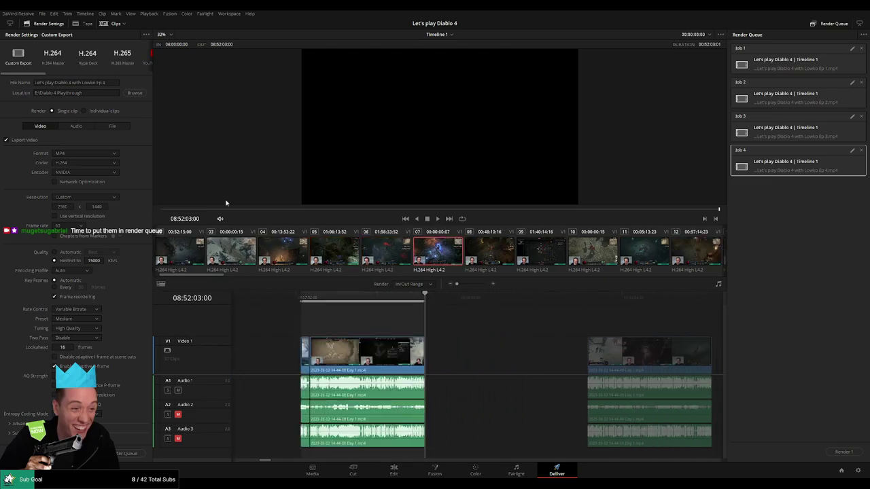
pyautogui.click(116, 83)
pyautogui.write('5')
pyautogui.click(129, 454)
# Set the render range to the sixth episode, 10:00:00:00 to 10:52:04:00, and queue it with the file name ending in Ep 6.
pyautogui.hscroll(3, 426, 345)
pyautogui.hscroll(2, 426, 344)
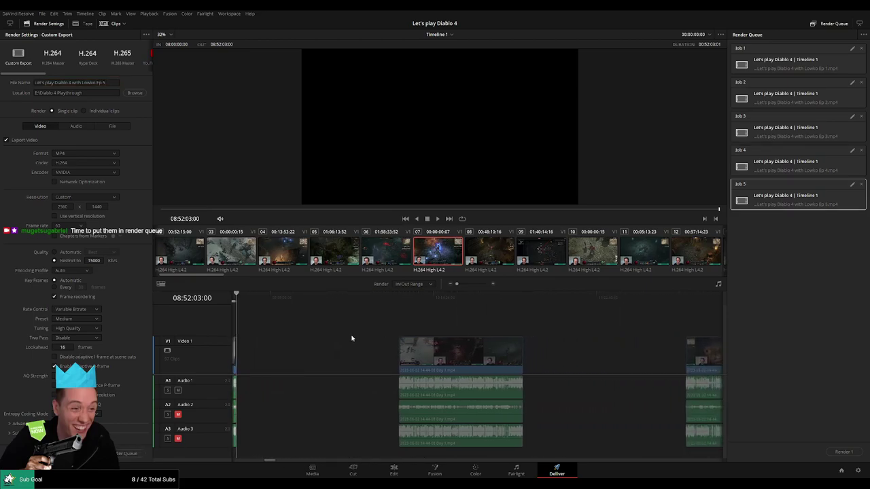
pyautogui.click(398, 303)
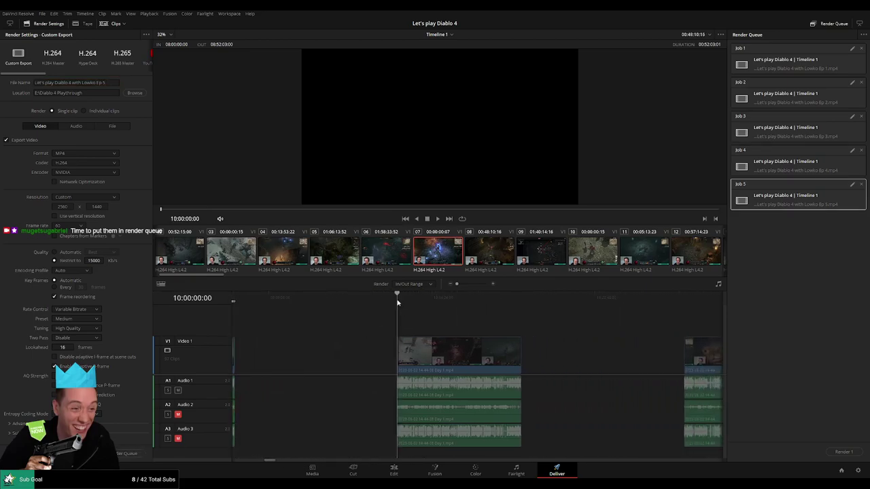
pyautogui.hscroll(2, 403, 313)
pyautogui.click(413, 305)
pyautogui.press('o')
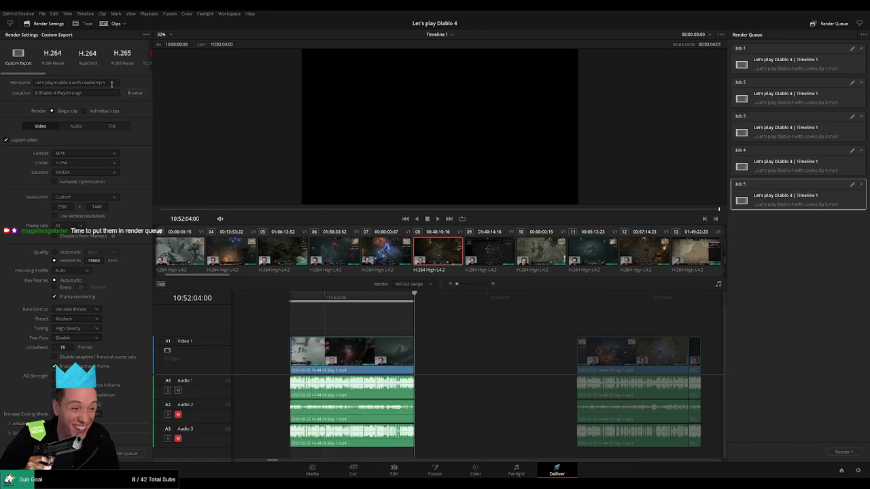
pyautogui.click(112, 83)
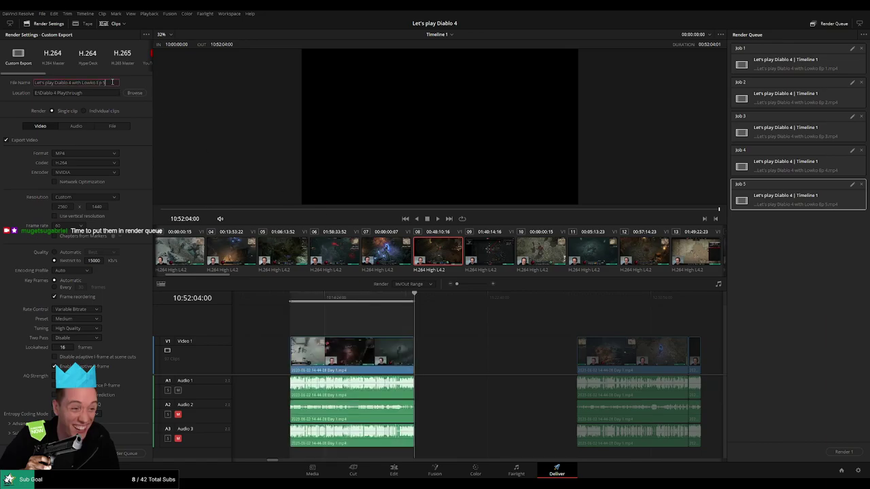
pyautogui.click(126, 454)
# Set the render range to the seventh episode, 12:00:00:00 to 12:52:00:00, and queue it with the file name ending in Ep 7.
pyautogui.hscroll(4, 408, 345)
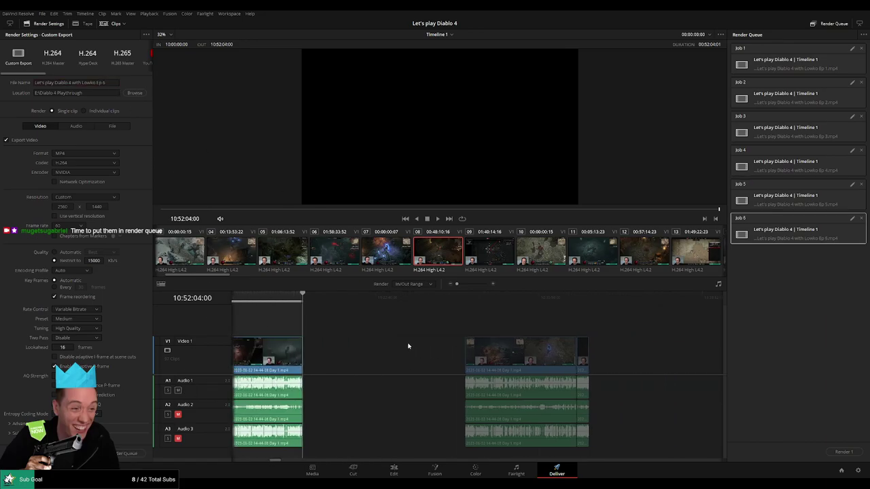
pyautogui.click(404, 303)
pyautogui.press('i')
pyautogui.hscroll(3, 473, 326)
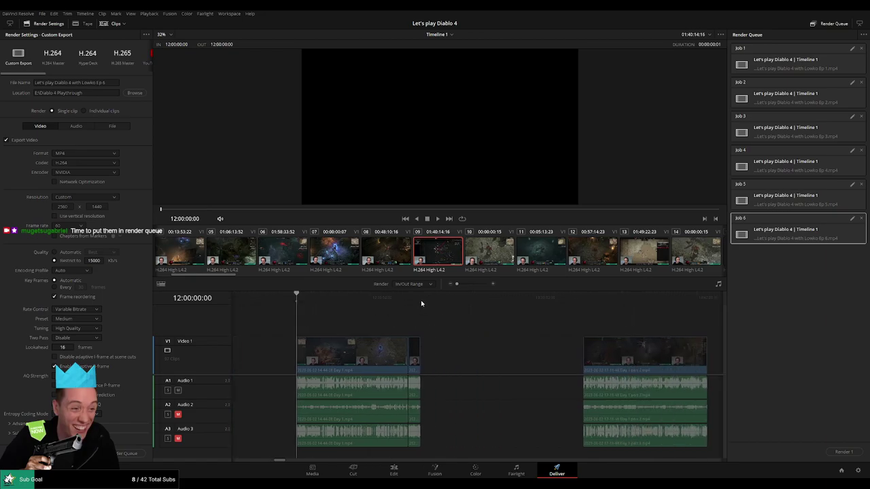
pyautogui.click(421, 303)
pyautogui.press('o')
pyautogui.click(112, 83)
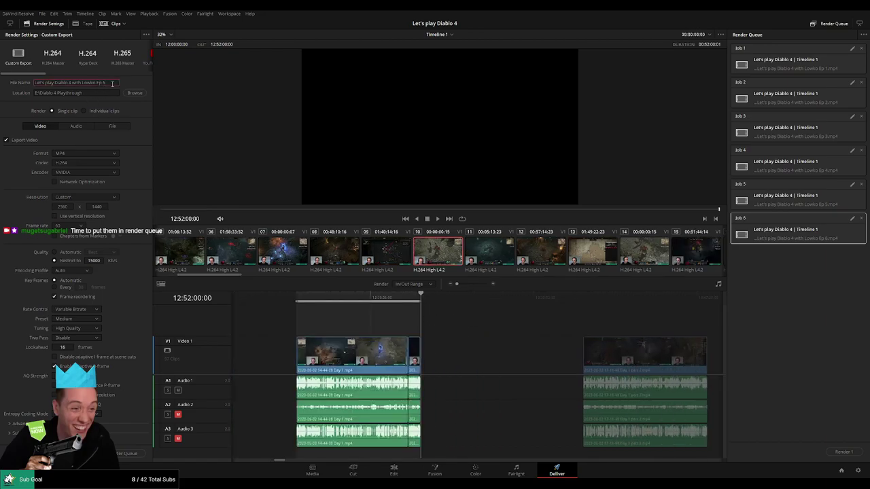
pyautogui.click(129, 453)
# Set the render range to the eighth episode, 14:00:00:00 to 14:52:01:00, and queue it with the file name ending in Ep 8.
pyautogui.hscroll(5, 471, 353)
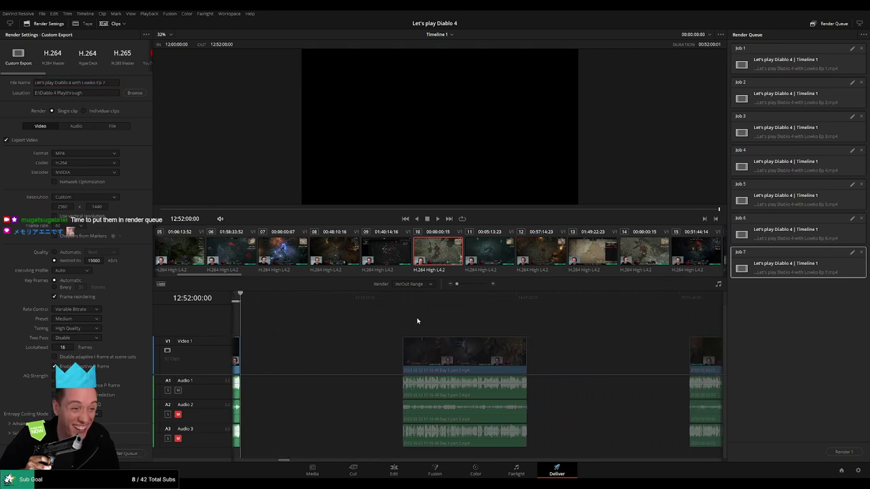
pyautogui.click(401, 301)
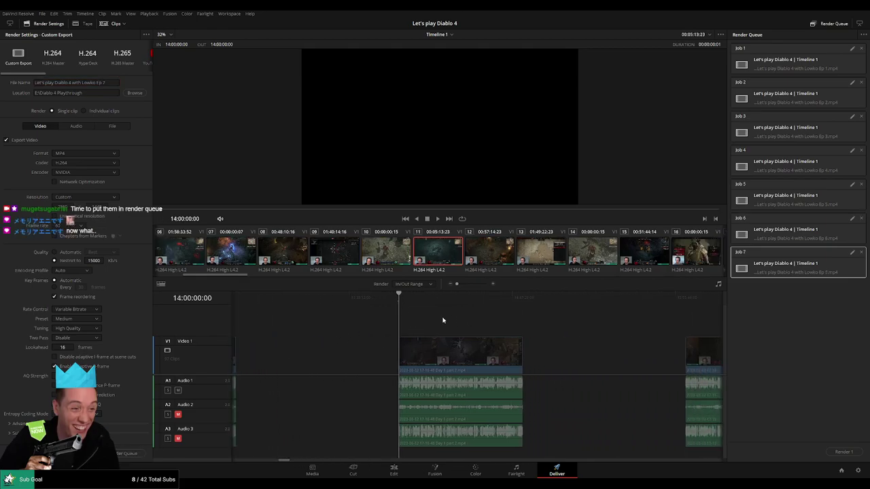
pyautogui.hscroll(3, 443, 320)
pyautogui.click(426, 297)
pyautogui.press('o')
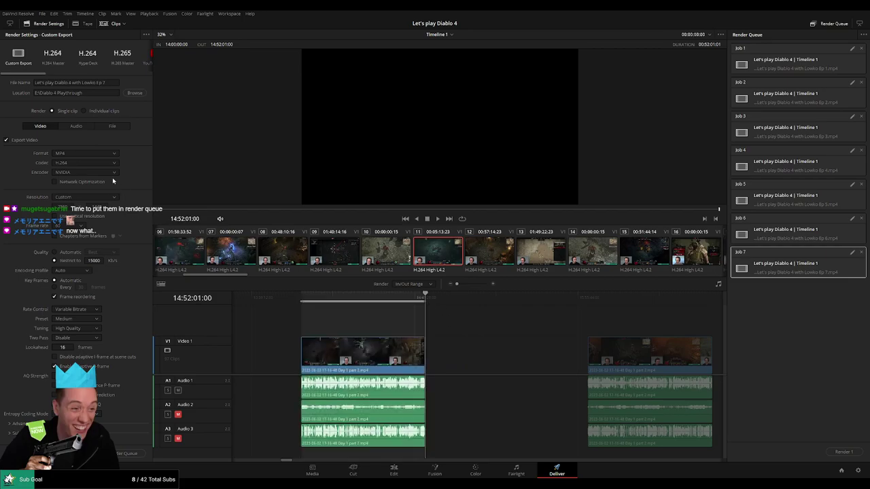
pyautogui.click(108, 81)
pyautogui.press('BackSpace')
pyautogui.write('8')
pyautogui.click(128, 453)
# Set the render range to the ninth episode, 16:00:00:00 to 16:52:08:00, and queue it with the file name ending in Ep 9.
pyautogui.hscroll(5, 422, 360)
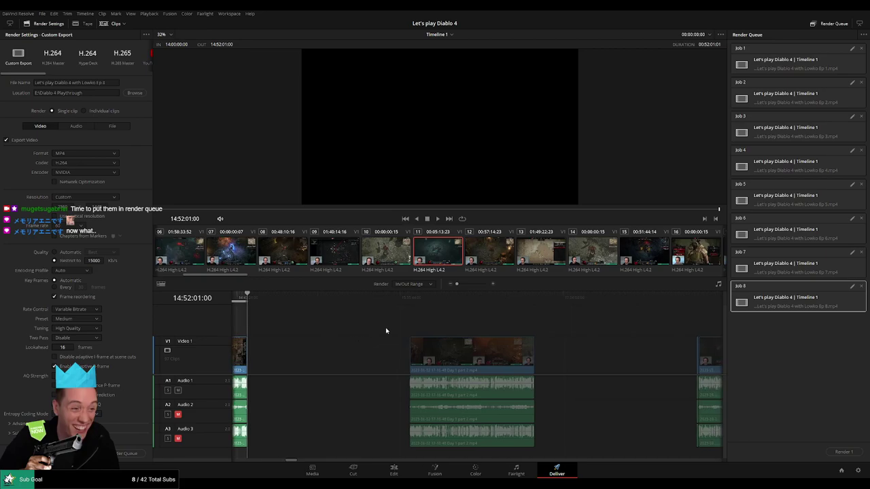
pyautogui.click(410, 300)
pyautogui.press('i')
pyautogui.hscroll(4, 441, 322)
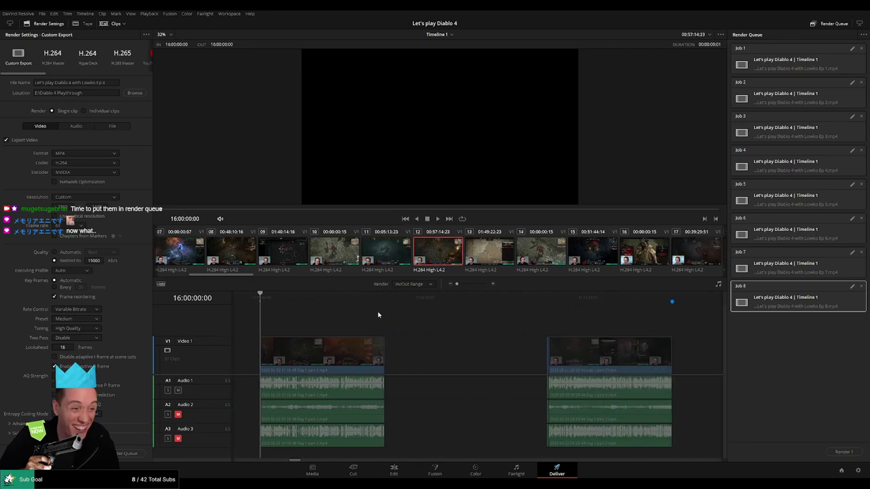
pyautogui.press('Down')
pyautogui.press('o')
pyautogui.click(116, 82)
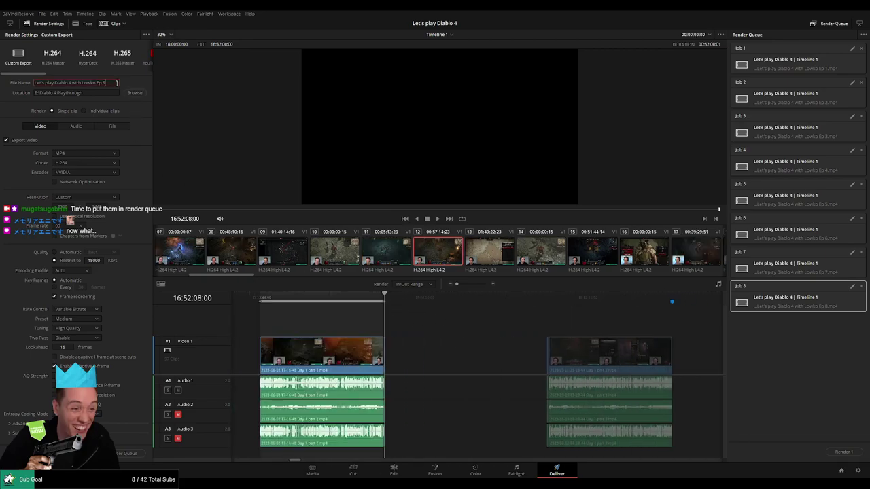
pyautogui.write('9')
pyautogui.click(128, 453)
# Set the render range to the tenth episode, 18:00:00:00 to 18:52:33:30, and queue it with the file name ending in Ep 10.
pyautogui.hscroll(4, 421, 320)
pyautogui.click(405, 301)
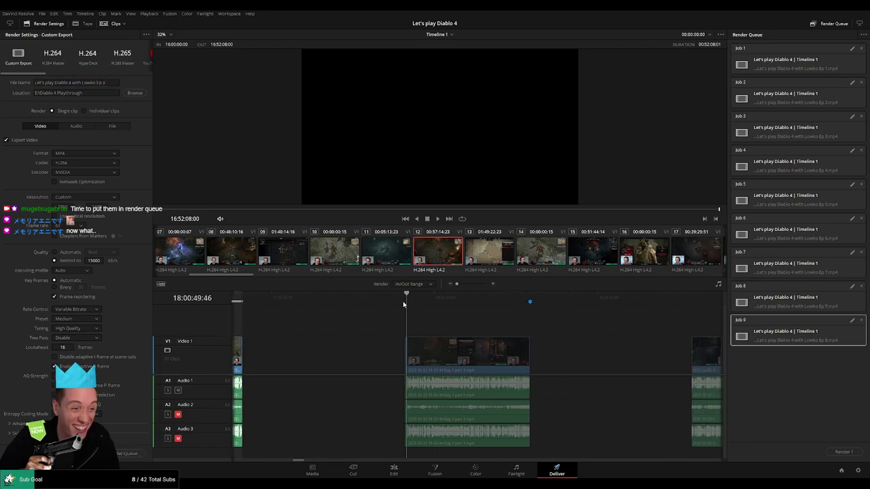
pyautogui.press('i')
pyautogui.hscroll(2, 448, 321)
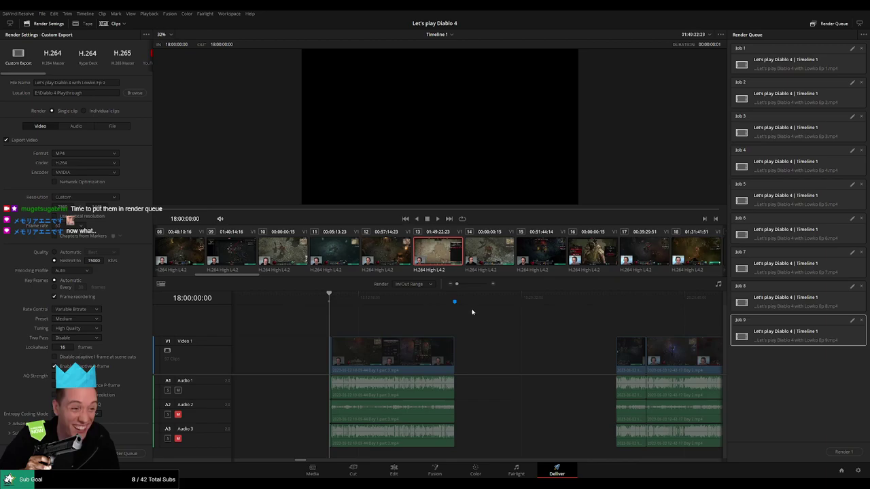
pyautogui.moveTo(474, 301); pyautogui.dragTo(459, 300)
pyautogui.press('o')
pyautogui.click(112, 82)
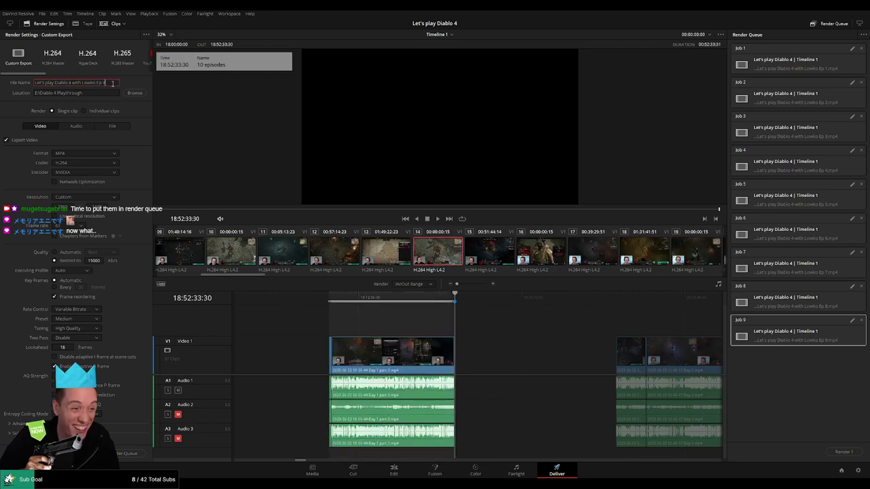
pyautogui.press('BackSpace')
pyautogui.write('10')
pyautogui.click(128, 453)
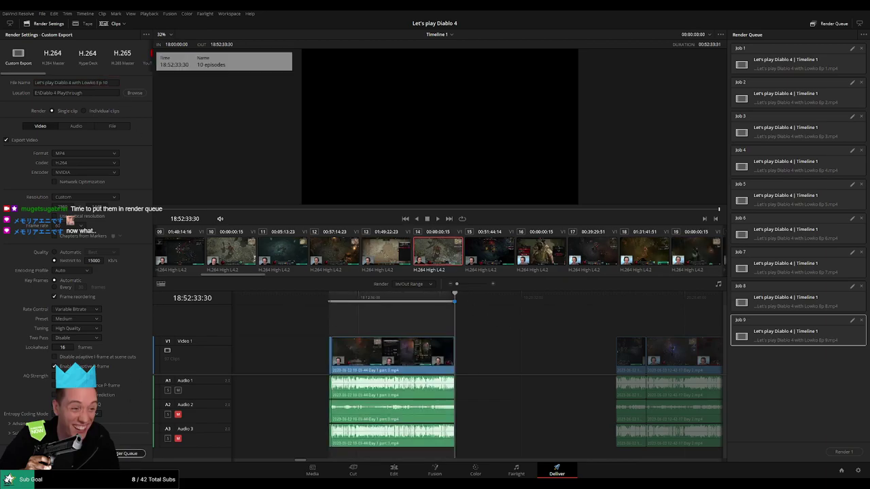
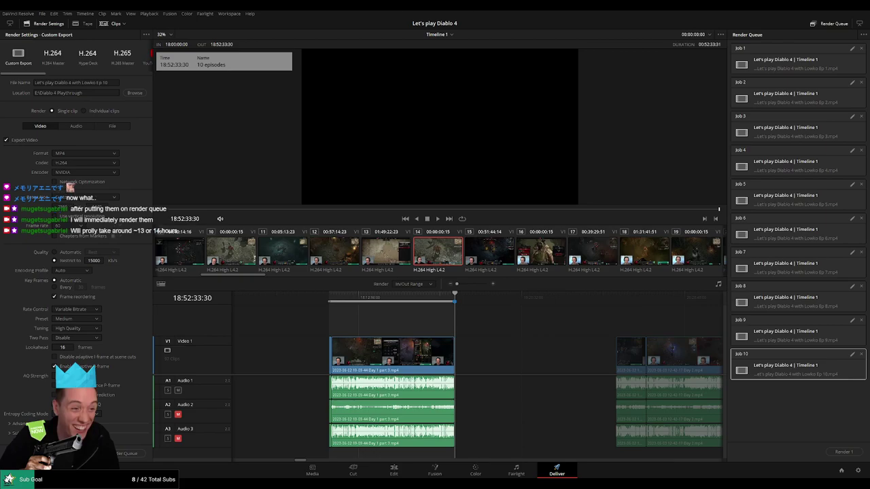
# Set the render range to the eleventh episode, 20:00:00:00 to 20:52:12:00, and queue it with the file name ending in Ep 11.
pyautogui.moveTo(530, 334); pyautogui.dragTo(320, 323)
pyautogui.click(402, 304)
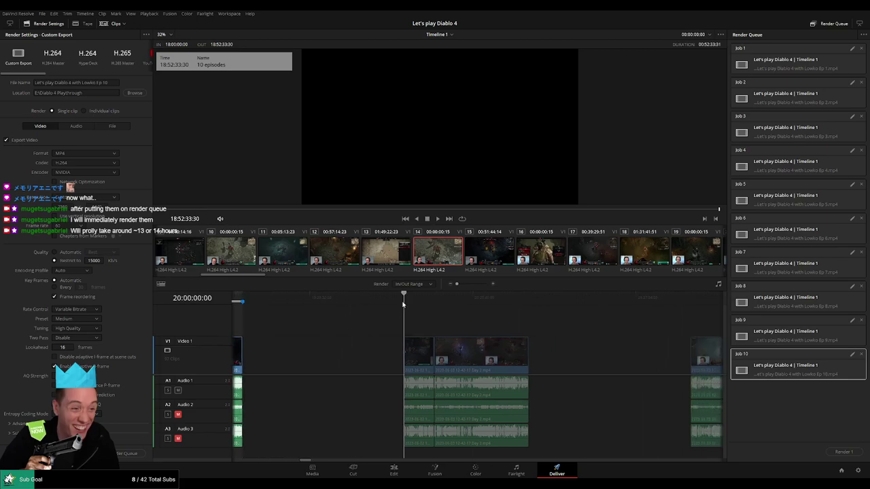
pyautogui.moveTo(456, 317); pyautogui.dragTo(336, 317)
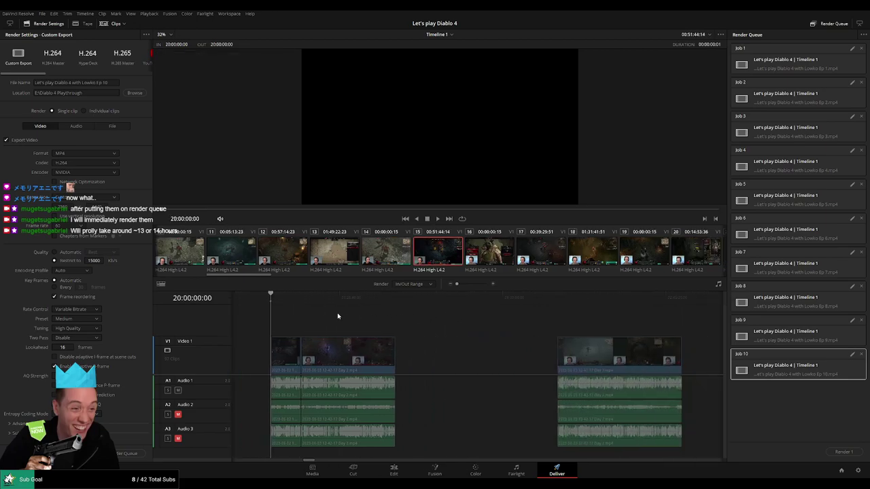
pyautogui.click(394, 304)
pyautogui.press('o')
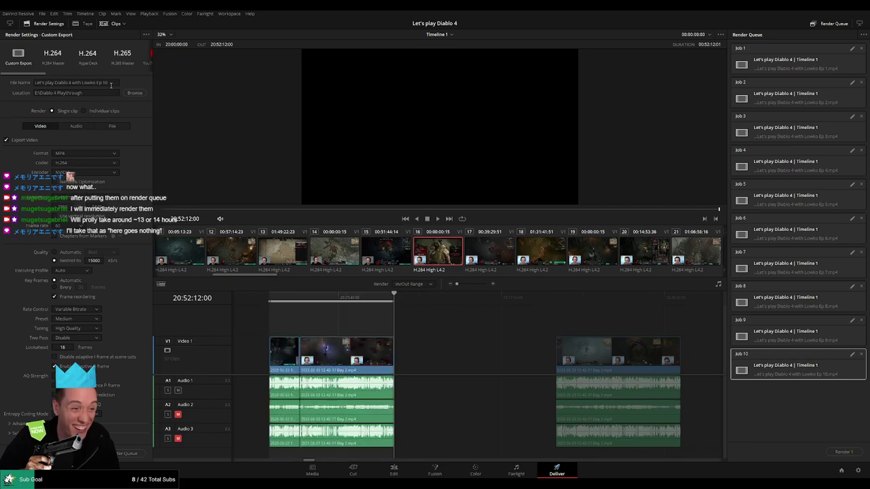
pyautogui.click(111, 82)
pyautogui.write('1')
pyautogui.click(126, 453)
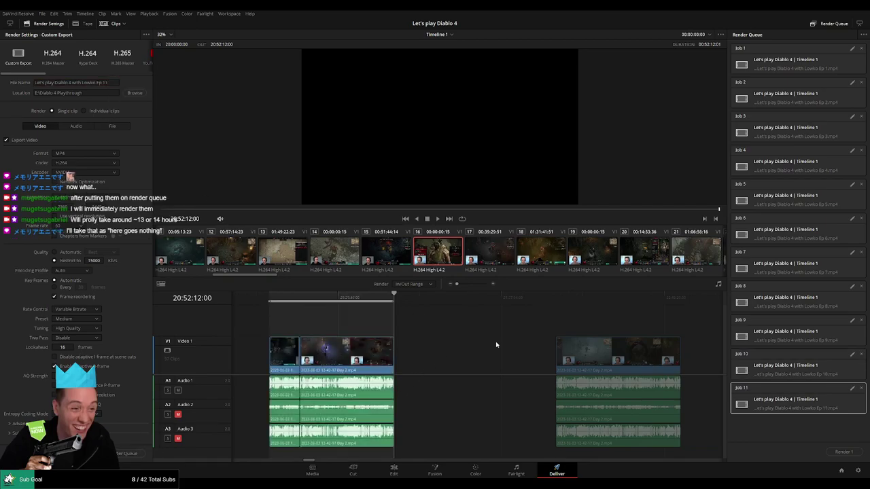
# Set the render range to the twelfth episode, 22:00:00:00 to 22:52:12:00, and queue it with the file name ending in Ep 12.
pyautogui.moveTo(511, 348); pyautogui.dragTo(362, 337)
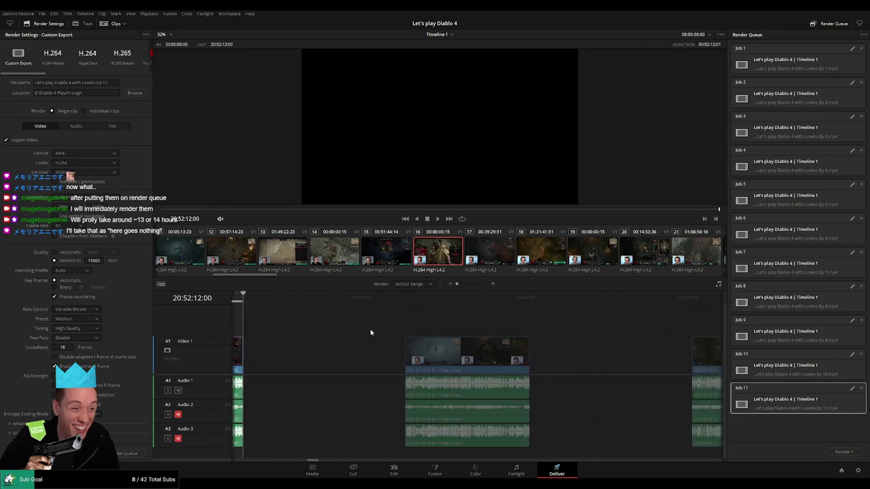
pyautogui.click(404, 303)
pyautogui.press('i')
pyautogui.moveTo(479, 321); pyautogui.dragTo(401, 319)
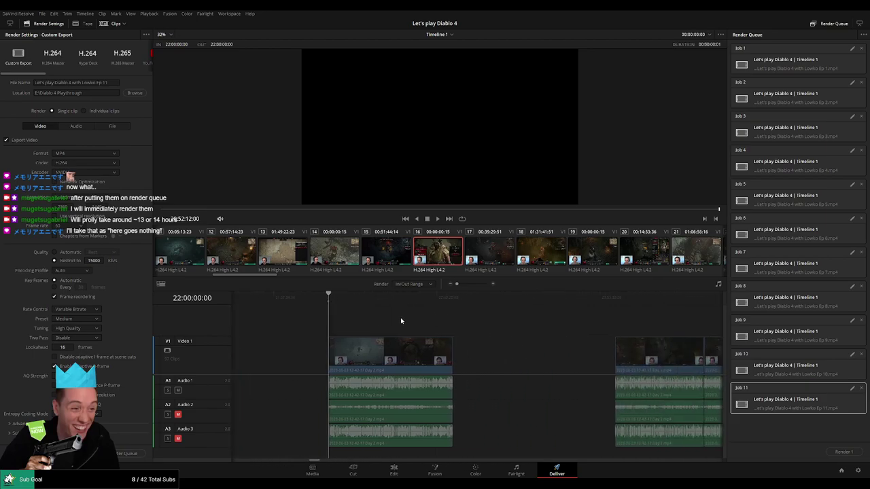
pyautogui.click(455, 305)
pyautogui.press('o')
pyautogui.click(114, 83)
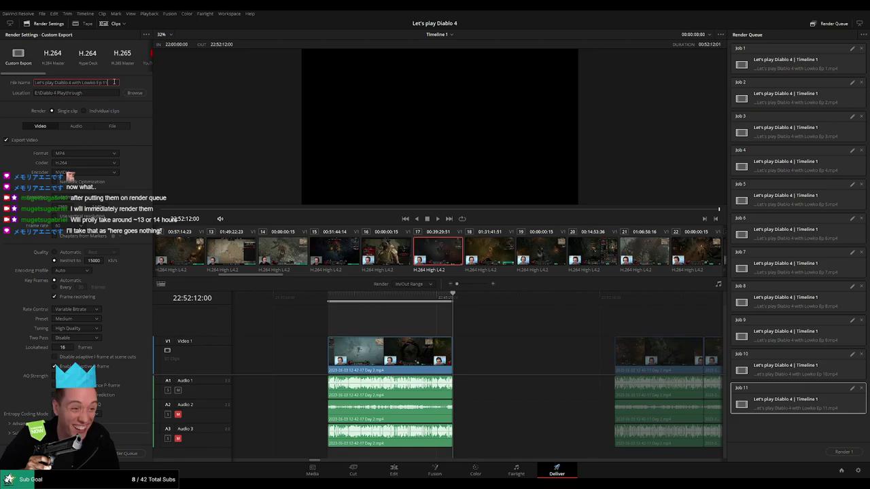
pyautogui.click(122, 455)
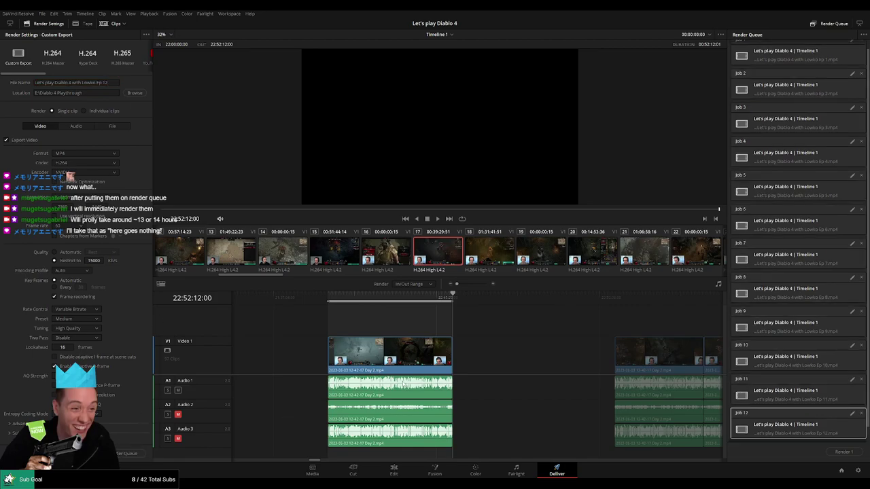
# Set the render range to the thirteenth episode, 24:00:00:00 to 24:52:06:30, and queue it with the file name ending in Ep 13.
pyautogui.hscroll(8, 430, 330)
pyautogui.click(407, 299)
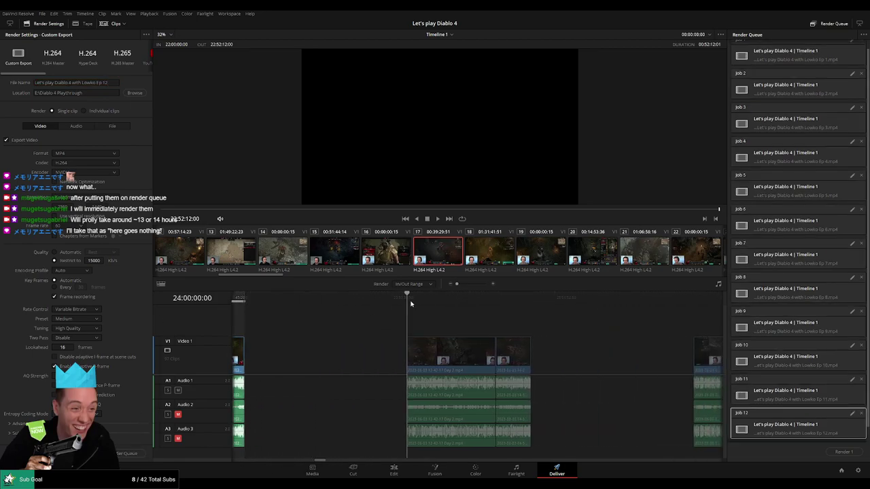
pyautogui.hscroll(5, 481, 324)
pyautogui.press('i')
pyautogui.click(397, 297)
pyautogui.press('o')
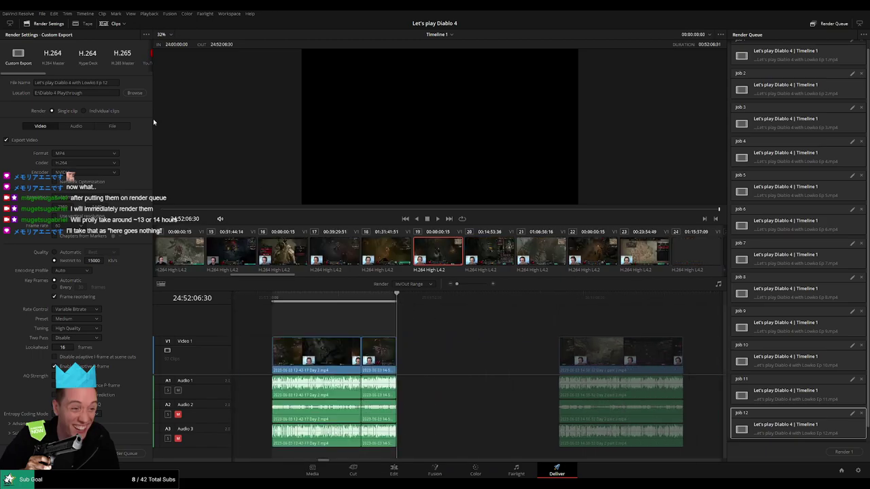
pyautogui.click(116, 82)
pyautogui.press('BackSpace')
pyautogui.write('3')
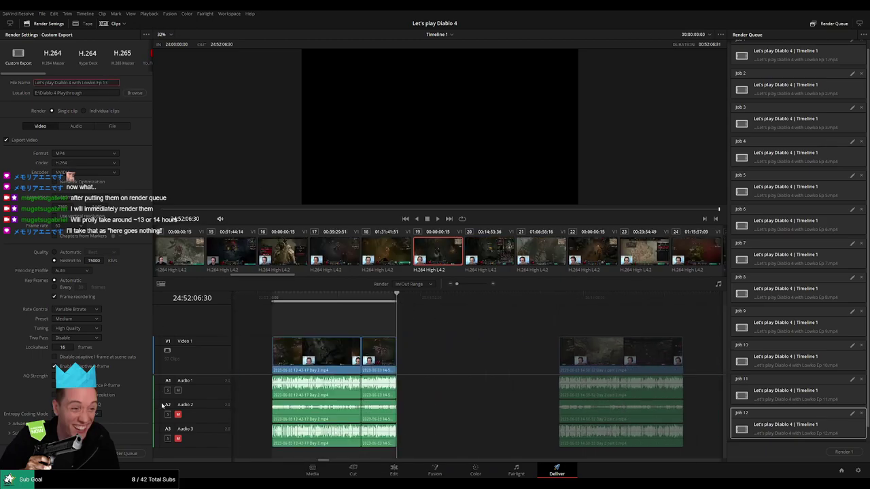
pyautogui.click(126, 453)
# Set the render range to the fourteenth episode, 26:00:00:00 to 26:52:04:40, and queue it with the file name ending in Ep 14.
pyautogui.hscroll(5, 475, 350)
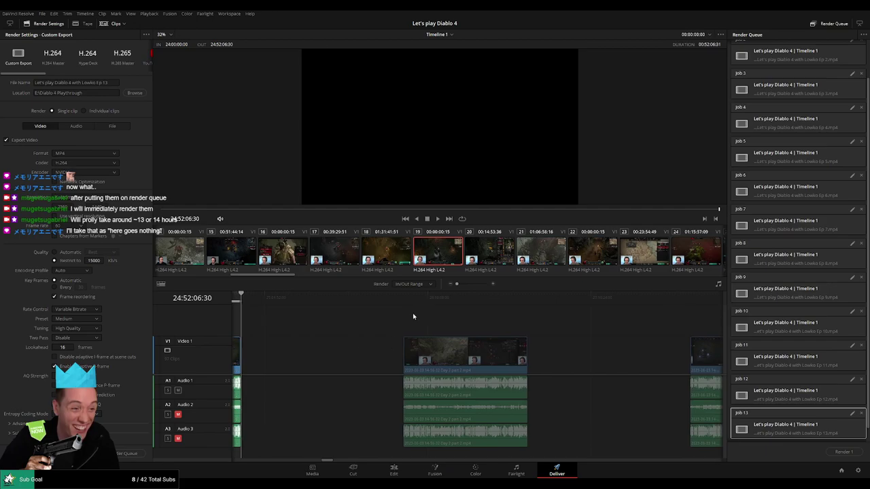
pyautogui.click(403, 297)
pyautogui.press('i')
pyautogui.hscroll(3, 394, 313)
pyautogui.click(443, 297)
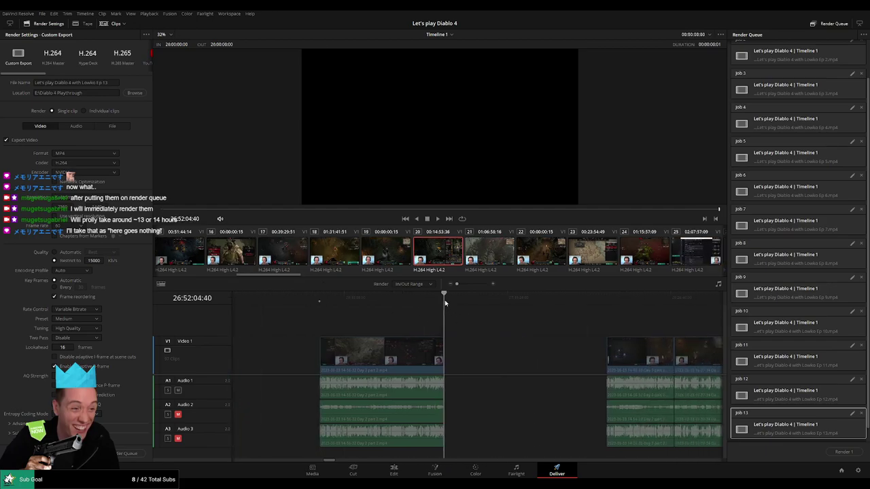
pyautogui.press('o')
pyautogui.click(114, 82)
pyautogui.press('BackSpace')
pyautogui.write('4')
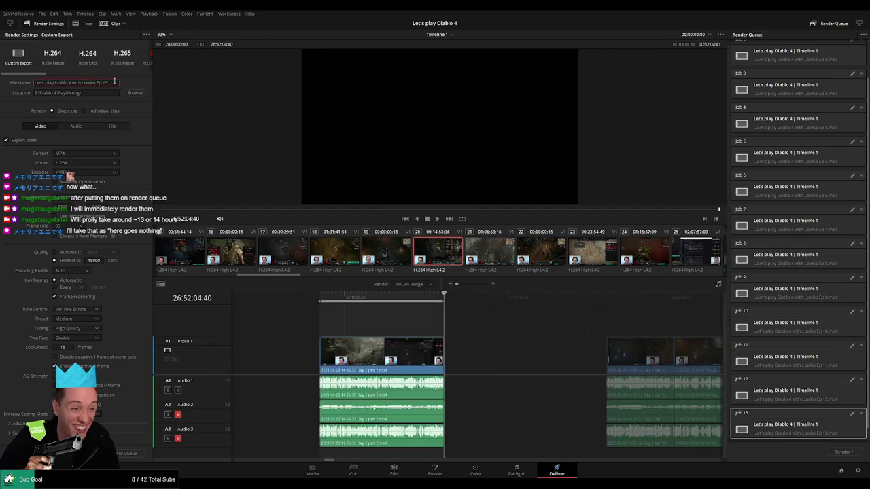
pyautogui.click(127, 454)
# Set the render range to the fifteenth episode, 28:00:00:00 to 28:52:17:30, and queue it with the file name ending in Ep 15.
pyautogui.hscroll(6, 491, 342)
pyautogui.hscroll(1, 325, 329)
pyautogui.click(402, 297)
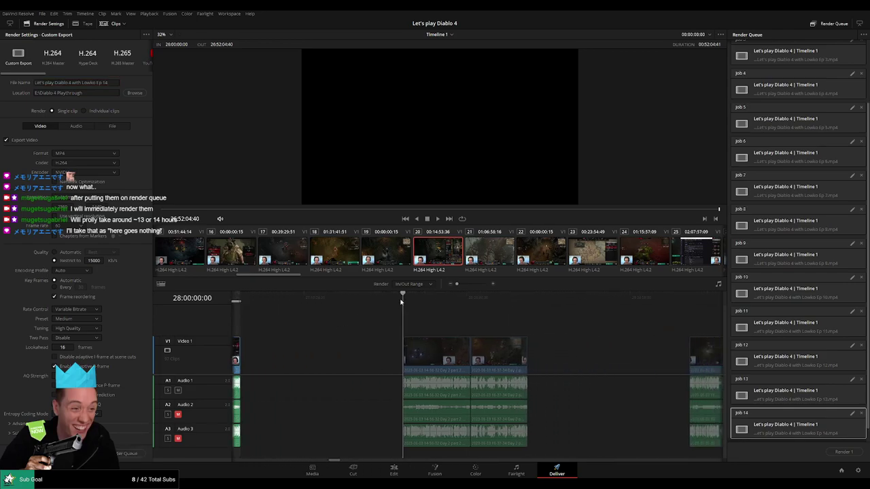
pyautogui.press('i')
pyautogui.hscroll(4, 375, 323)
pyautogui.click(429, 299)
pyautogui.press('o')
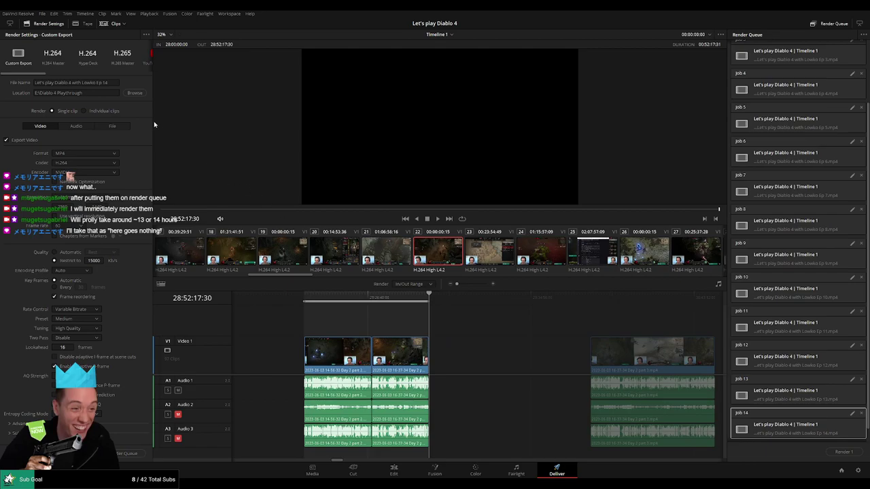
pyautogui.doubleClick(111, 84)
pyautogui.click(112, 85)
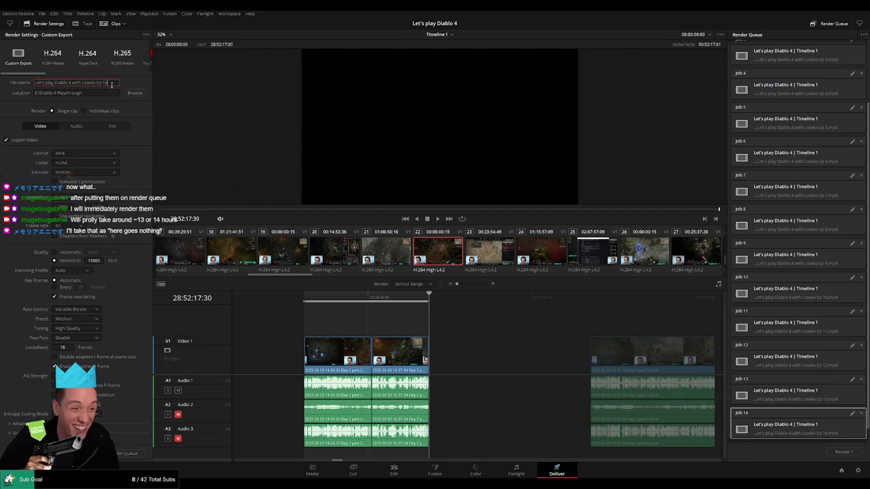
pyautogui.write('5')
pyautogui.click(126, 454)
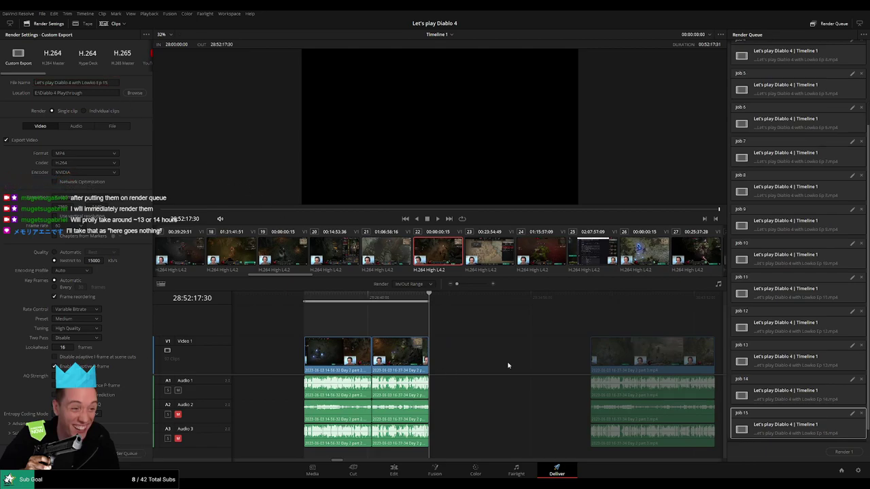
# Set the render range to the sixteenth episode, 30:00:00:00 to 30:52:02:20, and queue it with the file name ending in Ep 16.
pyautogui.hscroll(3, 379, 335)
pyautogui.hscroll(1, 380, 335)
pyautogui.click(395, 298)
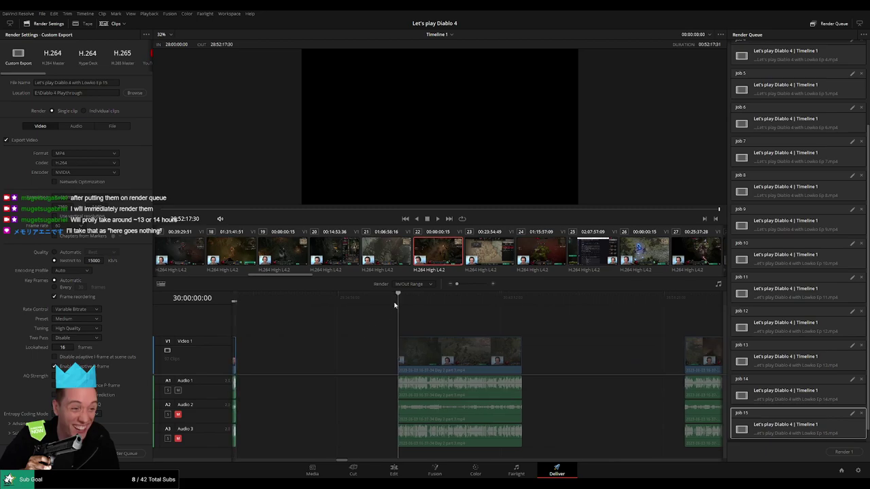
pyautogui.press('i')
pyautogui.hscroll(2, 480, 336)
pyautogui.click(417, 303)
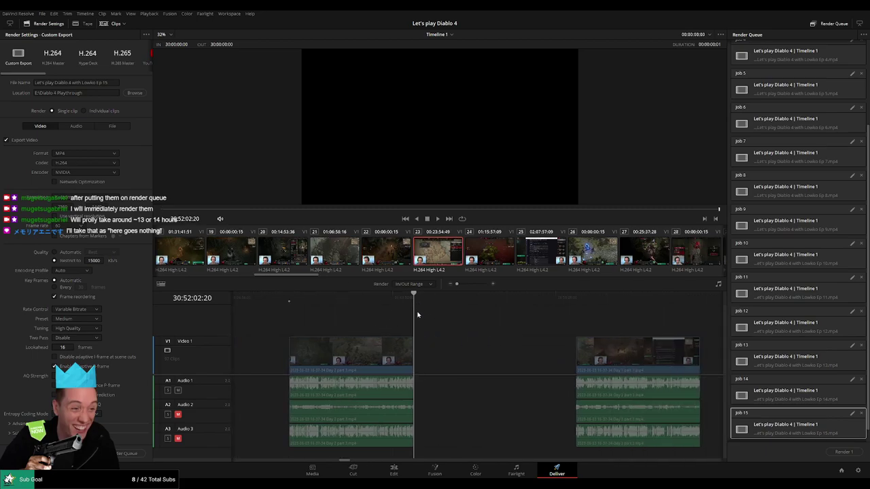
pyautogui.press('o')
pyautogui.click(112, 83)
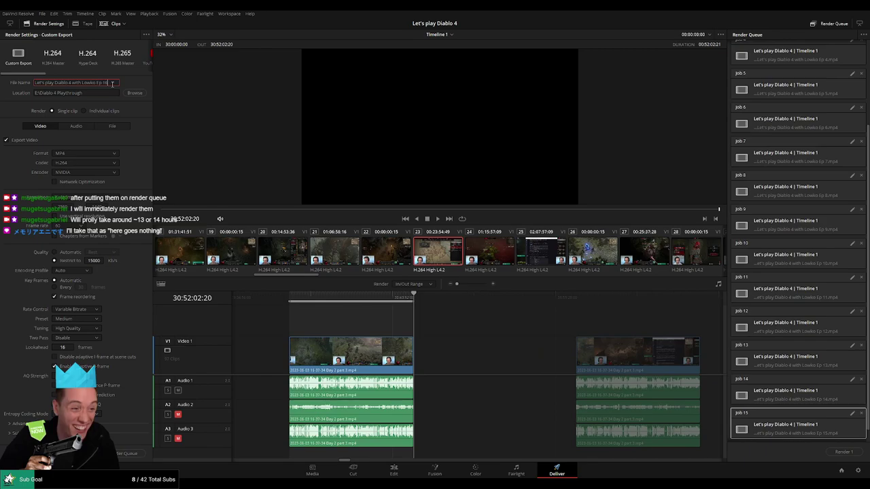
pyautogui.click(149, 460)
# Set the render range to the seventeenth episode, 32:00:00:00 to 32:52:00:00, and queue it with the file name ending in Ep 17.
pyautogui.hscroll(5, 384, 340)
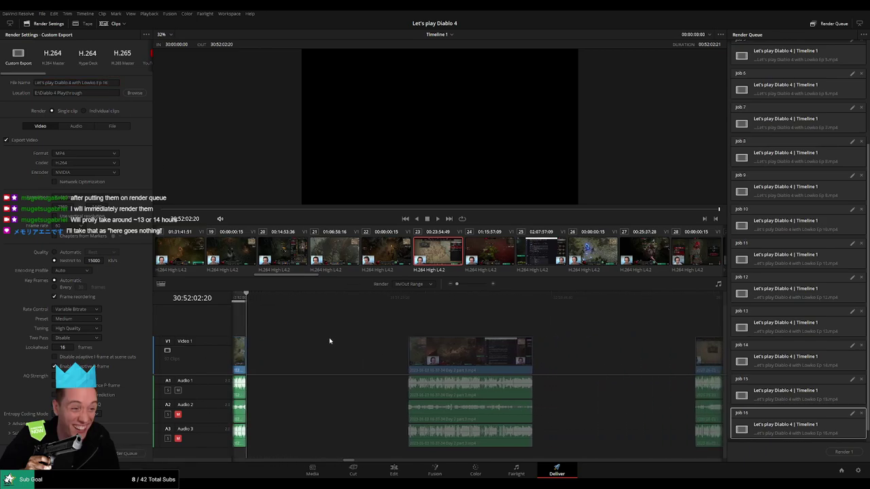
pyautogui.press('Down')
pyautogui.hscroll(3, 380, 312)
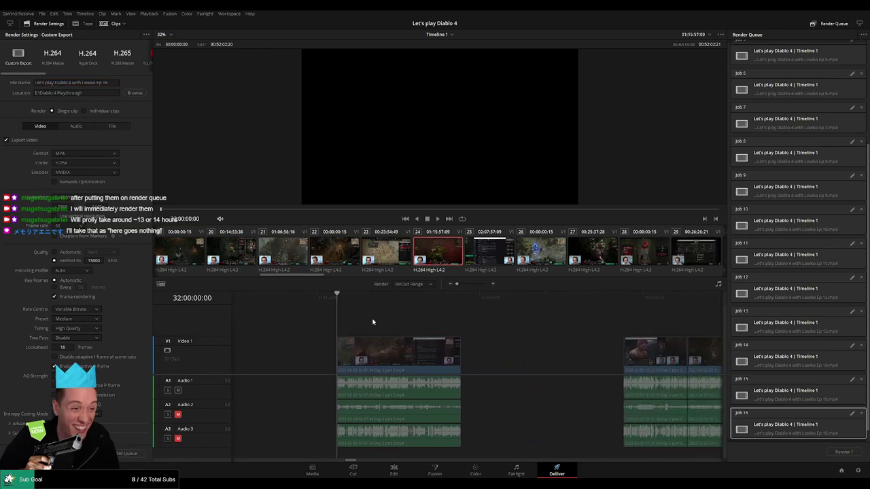
pyautogui.press('i')
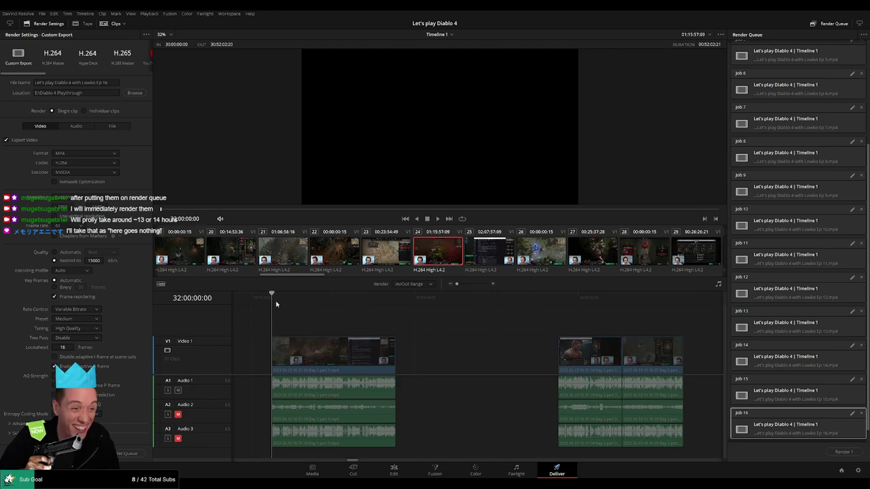
pyautogui.click(390, 299)
pyautogui.press('o')
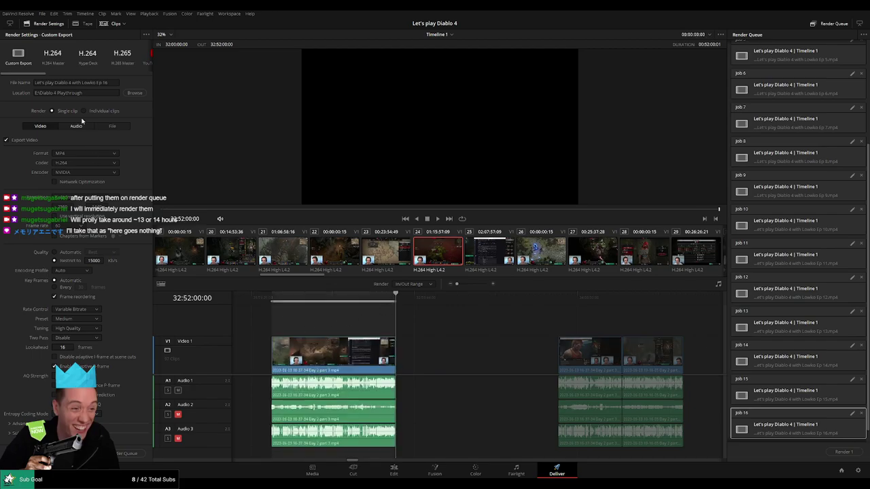
pyautogui.click(111, 83)
pyautogui.click(130, 453)
# Set the render range to the eighteenth episode, 34:00:00:00 to 34:52:21:00, and queue it with the file name ending in Ep 18.
pyautogui.click(555, 303)
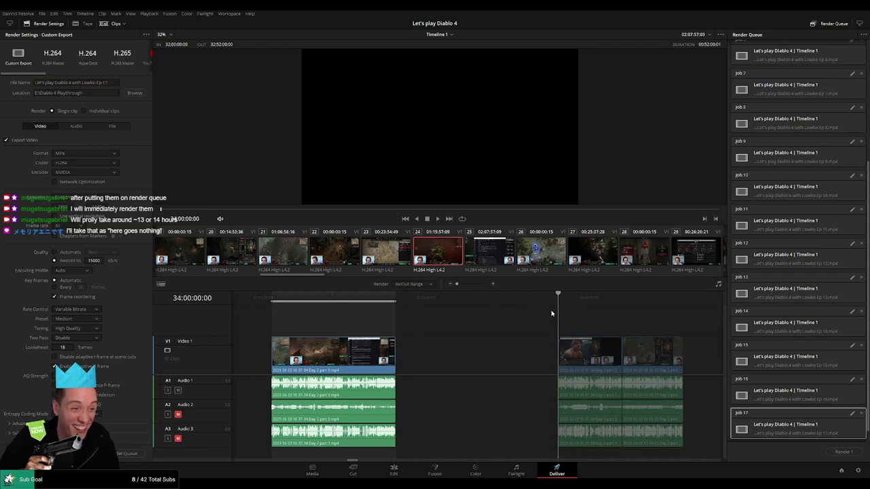
pyautogui.press('i')
pyautogui.moveTo(623, 333); pyautogui.dragTo(367, 314)
pyautogui.click(411, 303)
pyautogui.press('o')
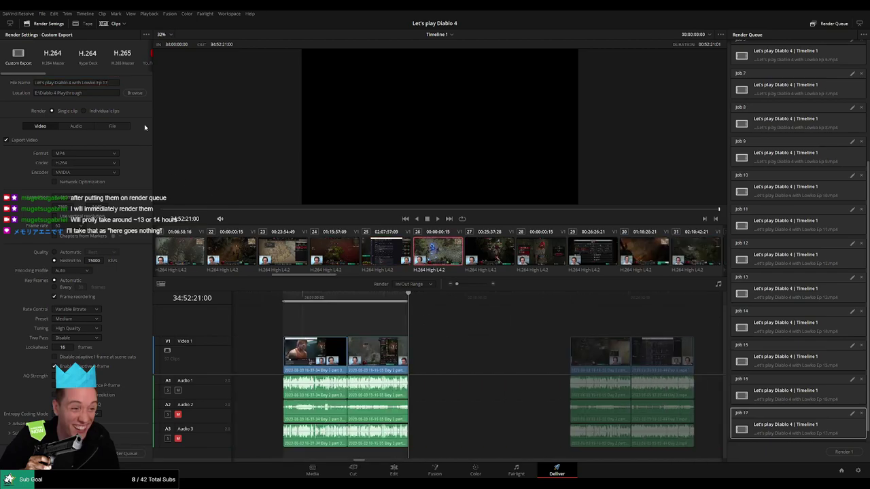
pyautogui.click(113, 82)
pyautogui.press('BackSpace')
pyautogui.write('8')
pyautogui.click(121, 455)
# Set the render range to the nineteenth episode, 36:00:00:00 to 36:52:00:00, and queue it with the file name ending in Ep 19.
pyautogui.moveTo(473, 340); pyautogui.dragTo(346, 324)
pyautogui.click(399, 297)
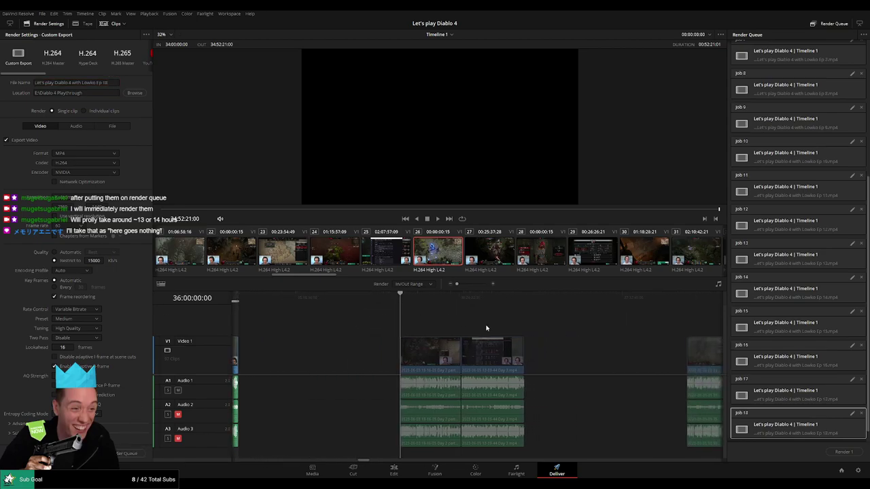
pyautogui.press('i')
pyautogui.hscroll(4, 407, 323)
pyautogui.click(379, 298)
pyautogui.press('o')
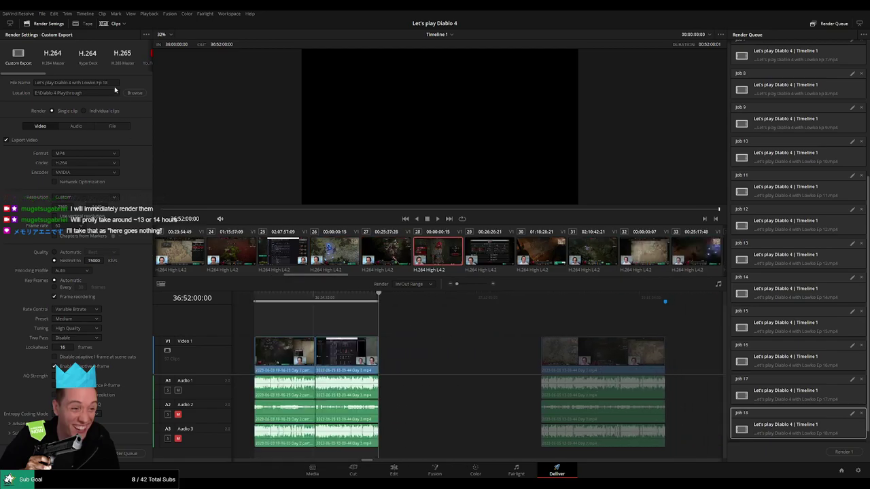
pyautogui.click(115, 83)
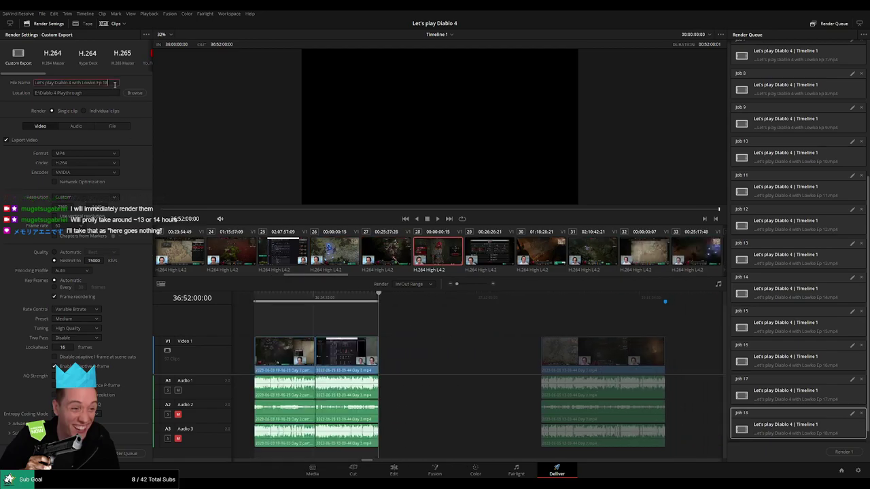
pyautogui.click(142, 455)
# Set the render range to the twentieth episode, 38:00:00:00 to 38:52:02:00, and queue it with the file name ending in Ep 20.
pyautogui.hscroll(4, 408, 341)
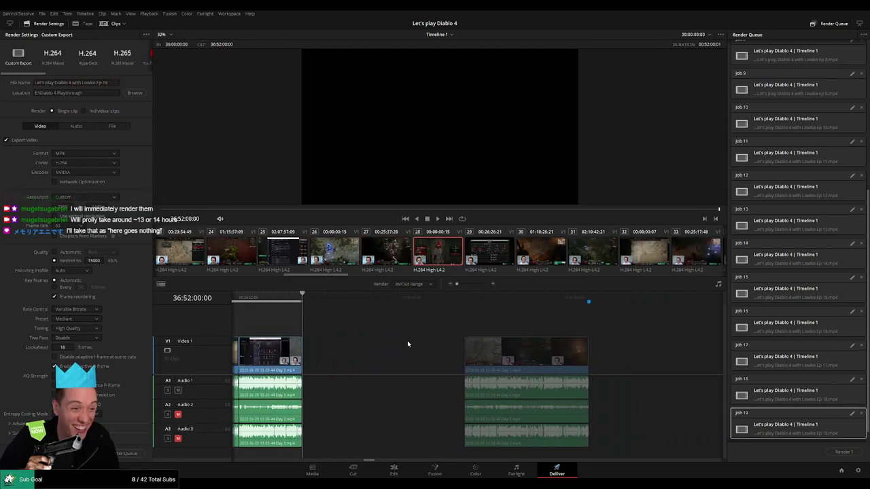
pyautogui.click(411, 300)
pyautogui.press('i')
pyautogui.hscroll(4, 435, 324)
pyautogui.click(415, 300)
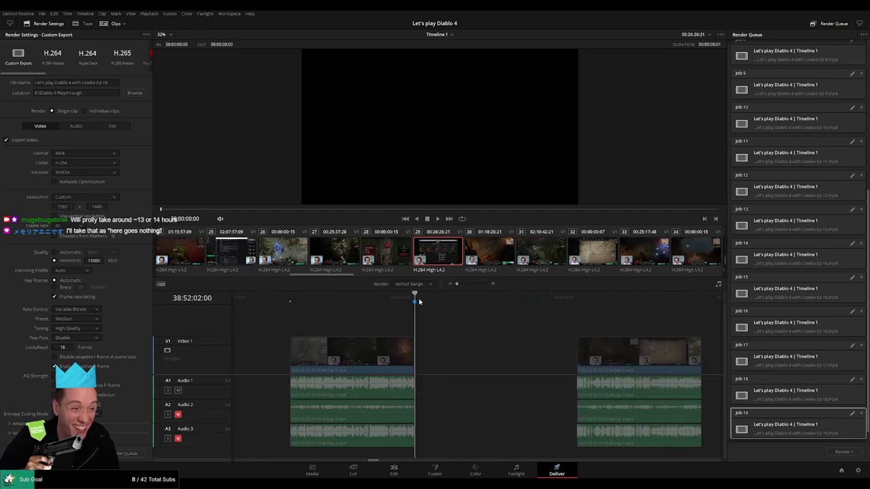
pyautogui.press('o')
pyautogui.click(112, 82)
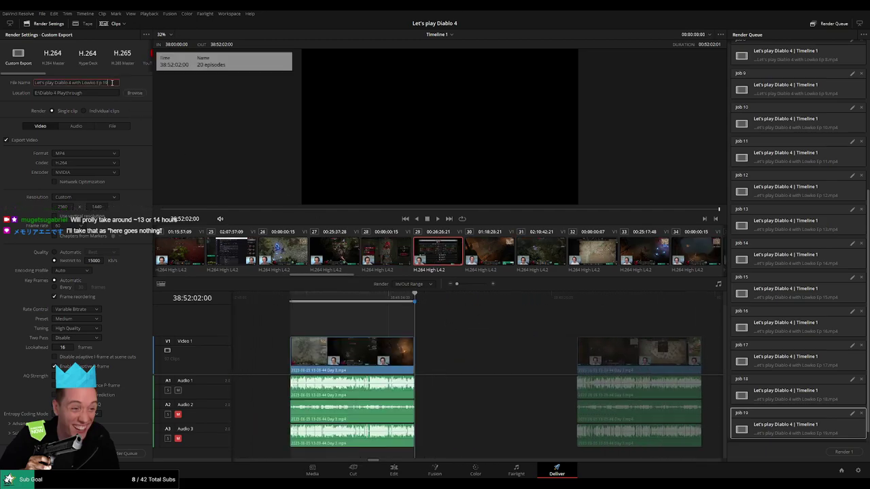
pyautogui.write('20')
pyautogui.click(127, 458)
# Set the render range to the twenty-first episode, 40:00:00:00 to 40:52:14:00, and queue it with the file name ending in Ep 21.
pyautogui.hscroll(4, 541, 327)
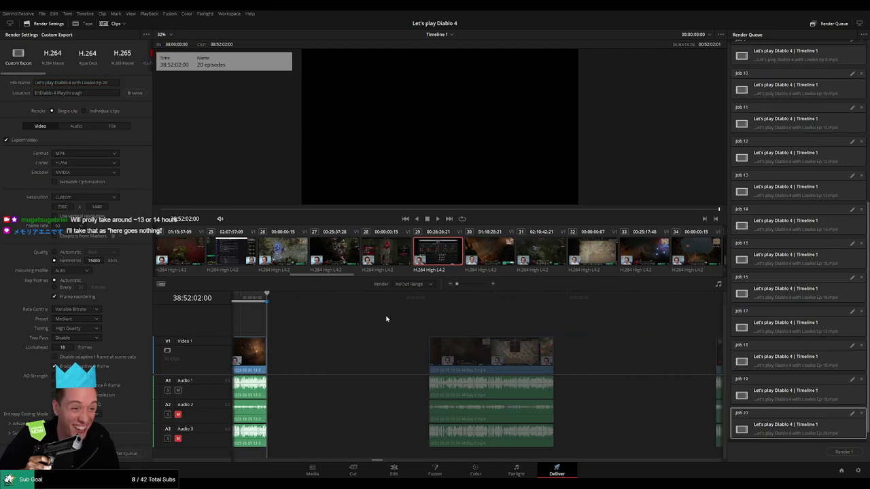
pyautogui.click(422, 297)
pyautogui.press('i')
pyautogui.hscroll(3, 513, 327)
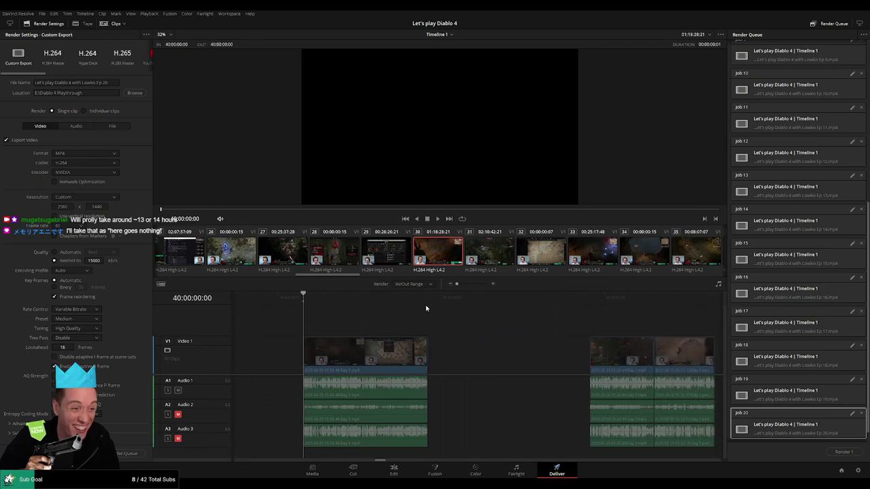
pyautogui.click(427, 297)
pyautogui.press('o')
pyautogui.click(112, 82)
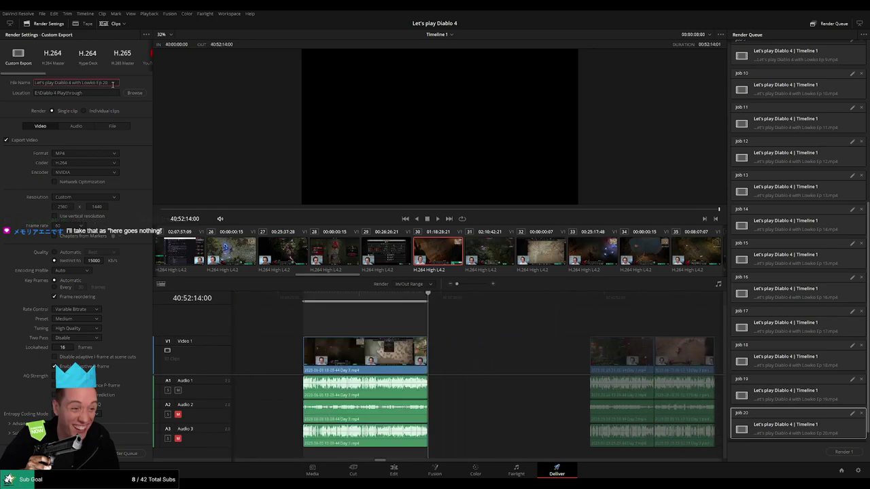
pyautogui.click(126, 453)
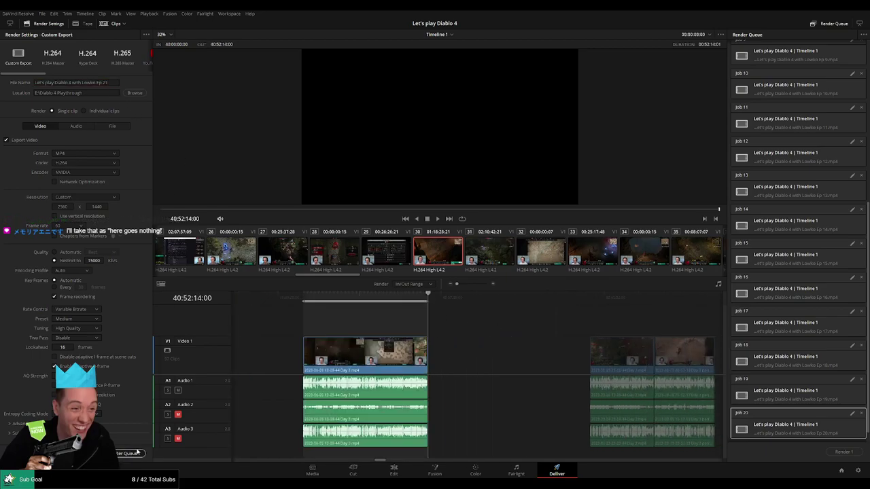
# Set the render range to the twenty-second episode, 42:00:00:00 to 42:52:16:00, and queue it with the file name ending in Ep 22.
pyautogui.hscroll(4, 346, 322)
pyautogui.moveTo(416, 300); pyautogui.dragTo(412, 301)
pyautogui.press('i')
pyautogui.hscroll(3, 491, 323)
pyautogui.click(426, 299)
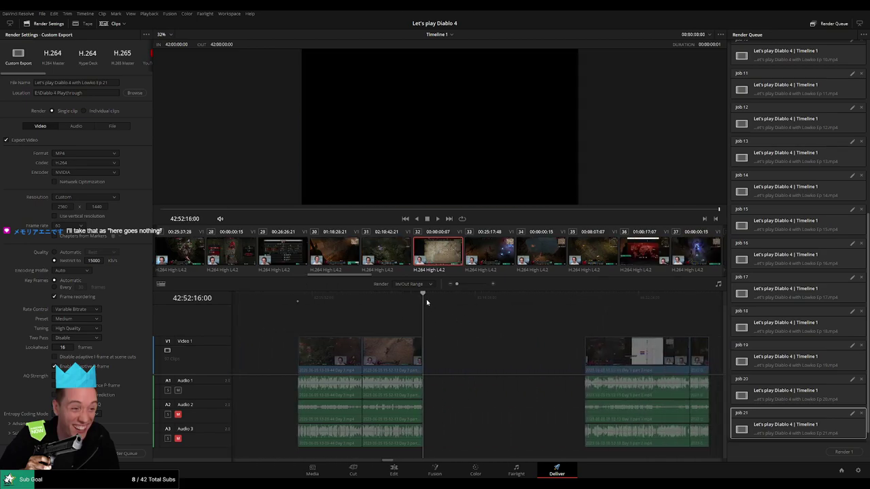
pyautogui.press('o')
pyautogui.click(116, 83)
pyautogui.write('2')
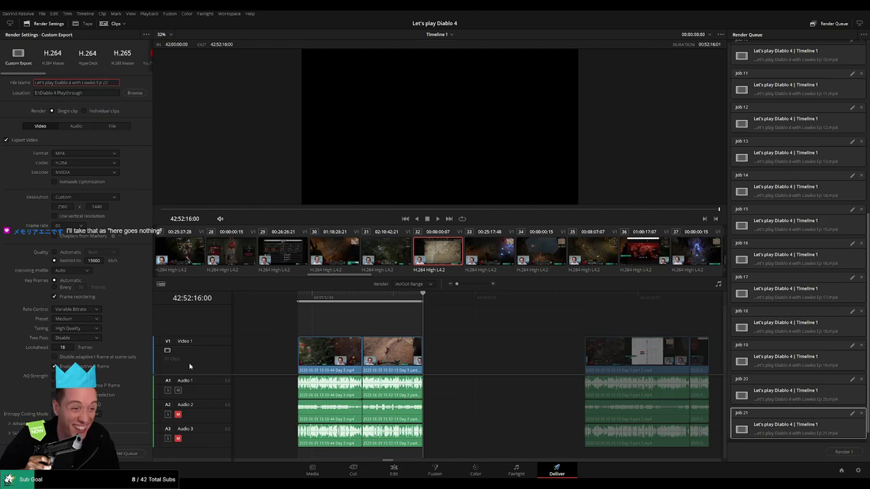
pyautogui.click(124, 455)
# Set the render range to the twenty-third episode, 44:00:00:00 to 44:52:09:30, and queue it with the file name ending in Ep 23.
pyautogui.hscroll(3, 245, 394)
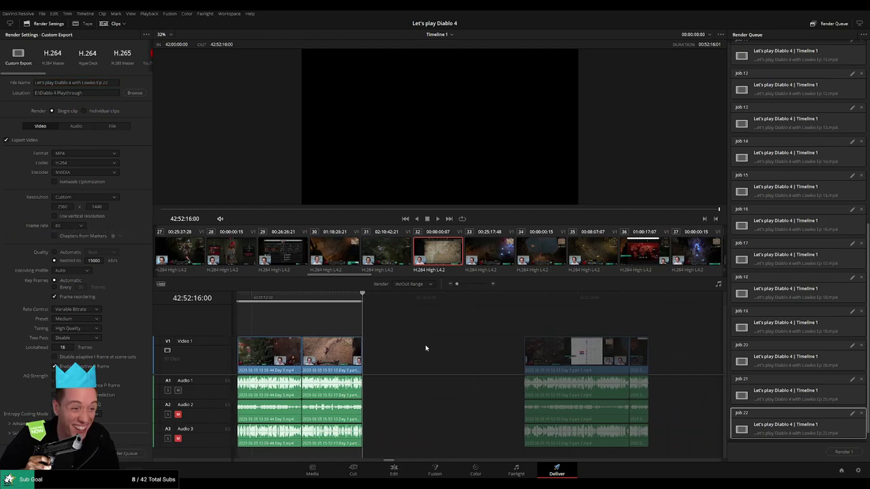
pyautogui.click(407, 300)
pyautogui.press('i')
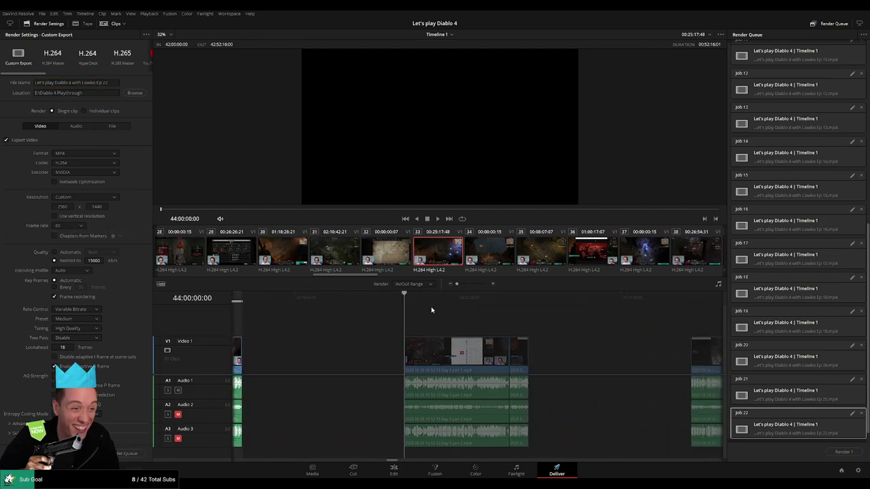
pyautogui.hscroll(2, 431, 306)
pyautogui.click(405, 308)
pyautogui.press('o')
pyautogui.click(112, 82)
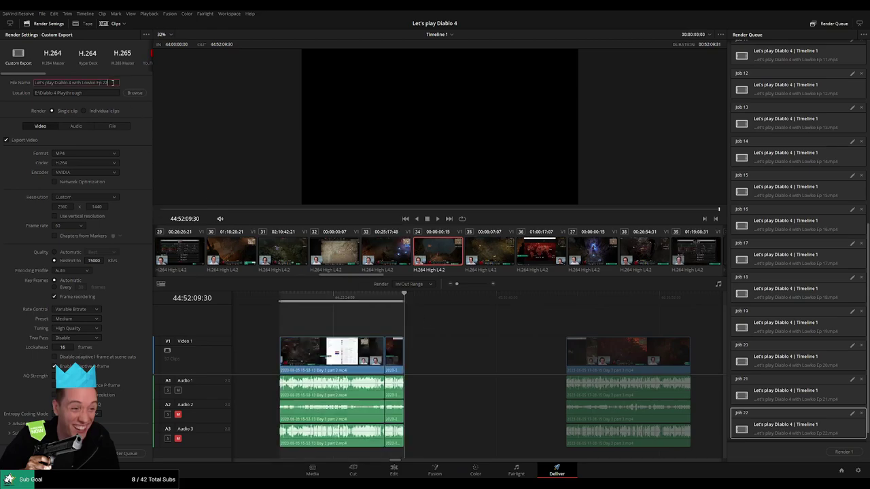
pyautogui.write('3')
pyautogui.click(127, 455)
# Set the render range to the twenty-fourth episode, 46:00:00:00 to 46:52:10:00, and queue it with the file name ending in Ep 24.
pyautogui.press('Down')
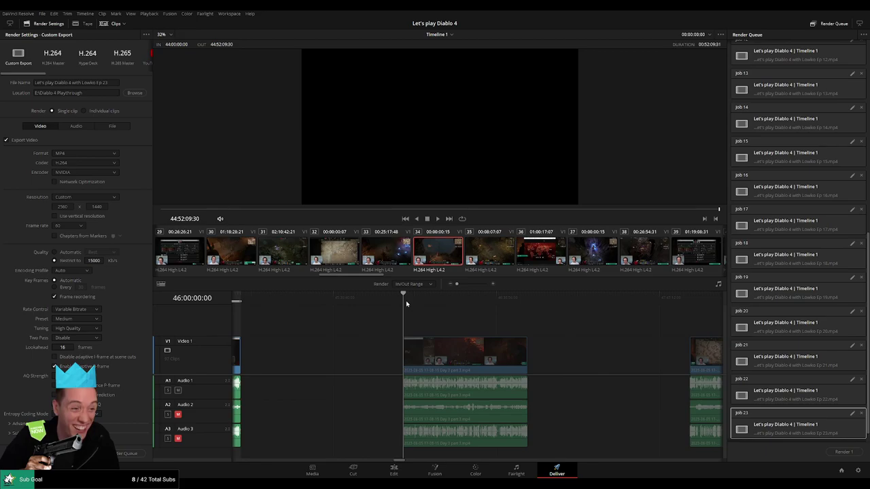
pyautogui.press('i')
pyautogui.press('Down')
pyautogui.press('o')
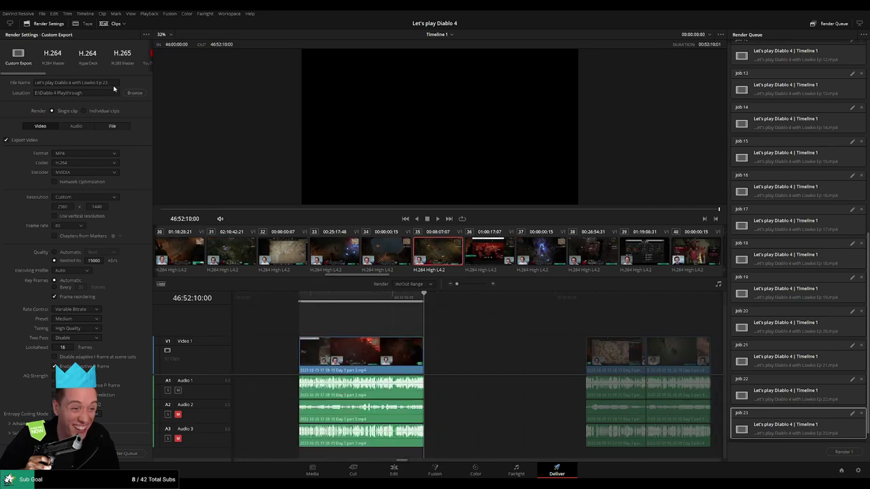
pyautogui.click(114, 82)
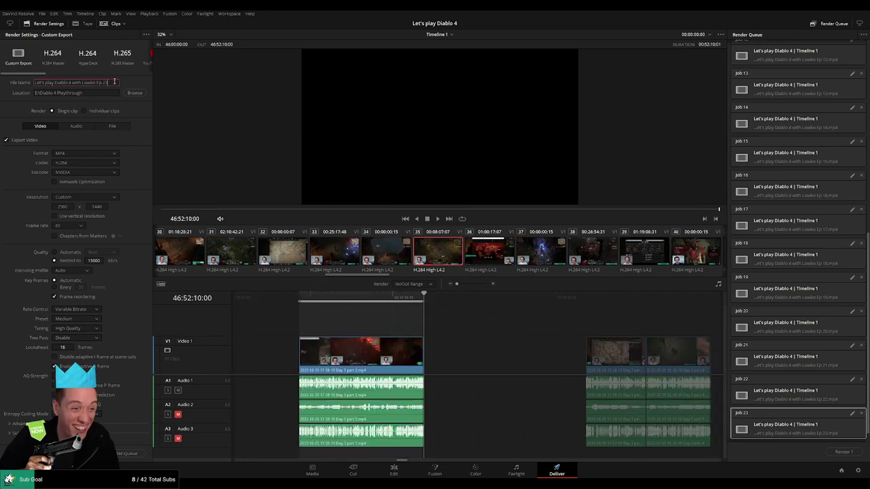
pyautogui.click(121, 454)
# Set the render range to the twenty-fifth episode, 48:00:00:00 to 48:52:08:00, and queue it with the file name ending in Ep 25.
pyautogui.moveTo(519, 369); pyautogui.dragTo(337, 350)
pyautogui.click(406, 302)
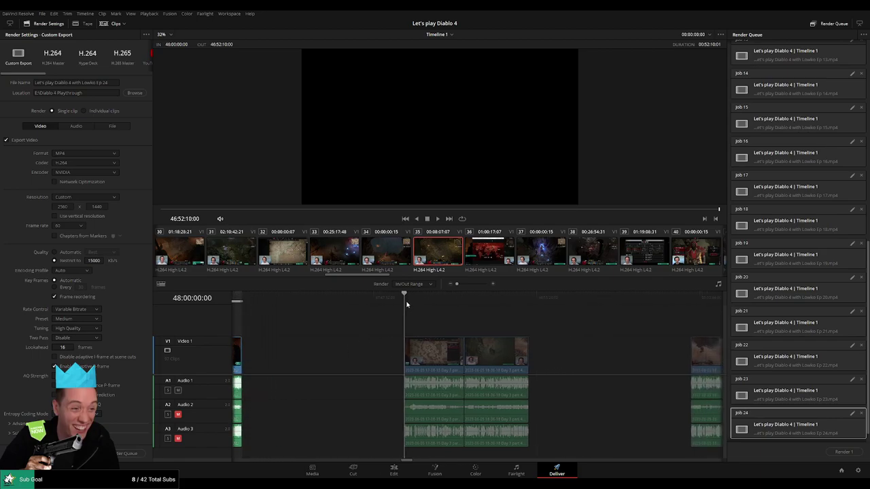
pyautogui.press('i')
pyautogui.hscroll(3, 461, 321)
pyautogui.press('Down')
pyautogui.press('o')
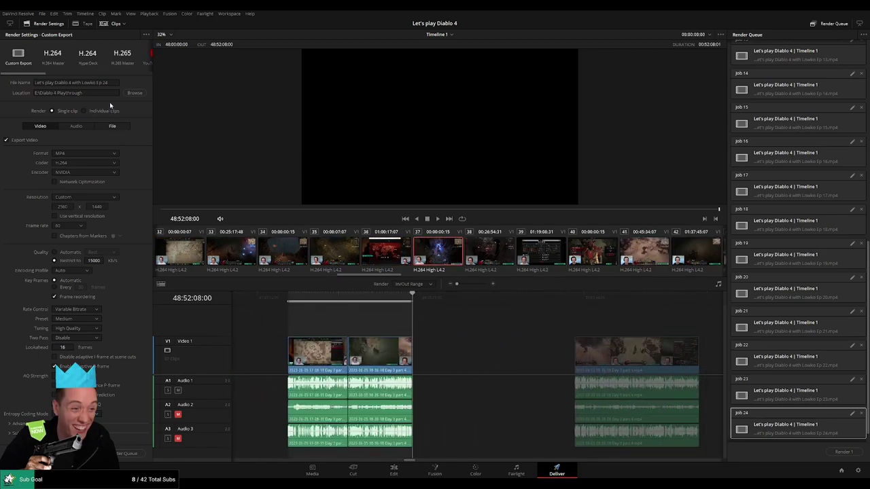
pyautogui.click(117, 83)
pyautogui.write('5')
pyautogui.click(126, 454)
# Set the render range to the twenty-sixth episode, 50:00:00:00 to 50:52:14:00, and queue it with the file name ending in Ep 26.
pyautogui.hscroll(5, 494, 337)
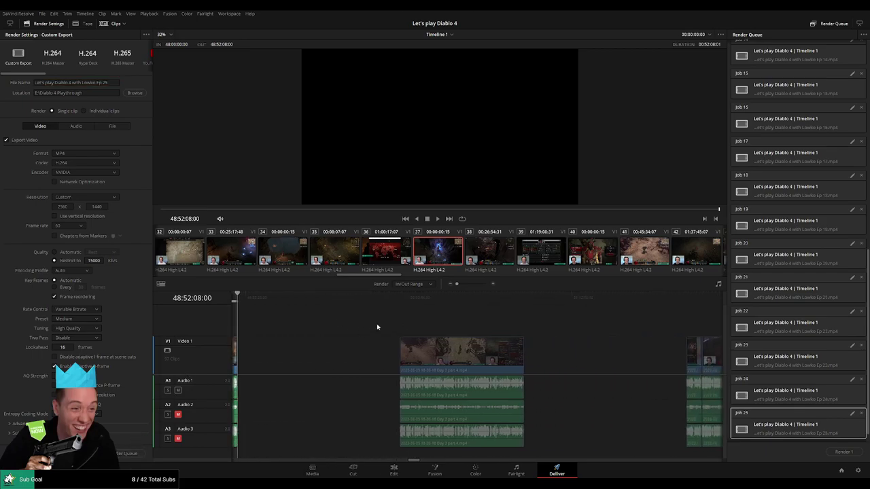
pyautogui.click(403, 309)
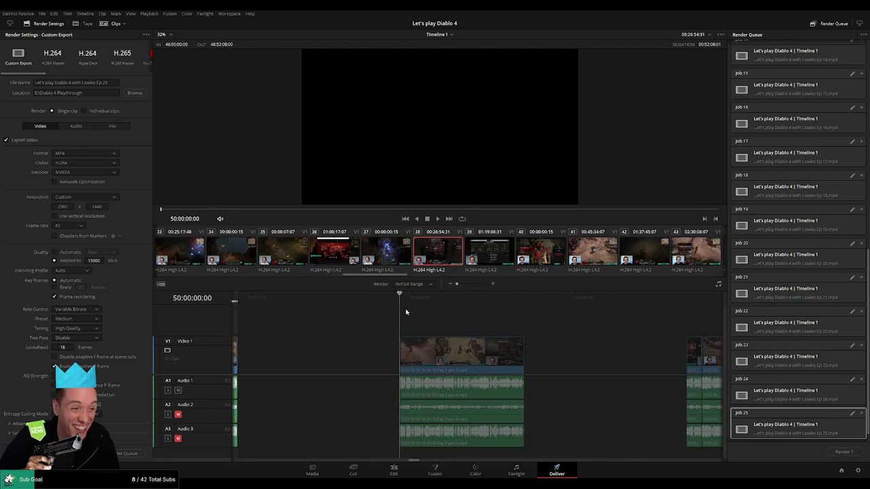
pyautogui.press('i')
pyautogui.hscroll(2, 448, 318)
pyautogui.click(435, 307)
pyautogui.press('o')
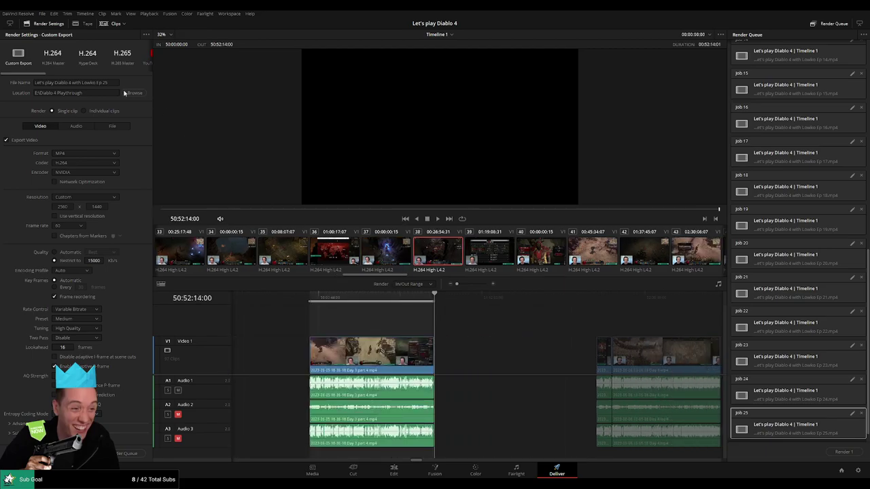
pyautogui.click(113, 83)
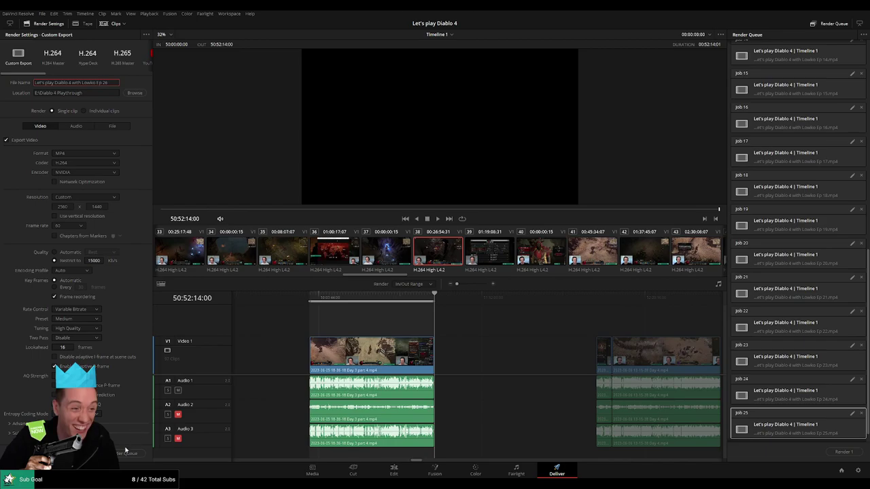
pyautogui.click(125, 450)
# Set the render range to the twenty-seventh episode, 52:00:00:00 to 52:52:08:30, and queue it with the file name ending in Ep 27.
pyautogui.hscroll(5, 387, 322)
pyautogui.click(399, 301)
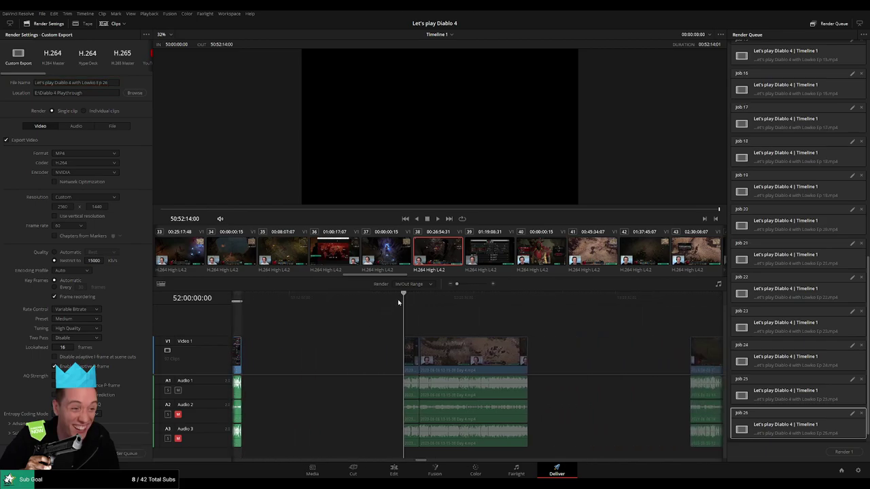
pyautogui.press('i')
pyautogui.hscroll(3, 421, 315)
pyautogui.press('Down')
pyautogui.press('o')
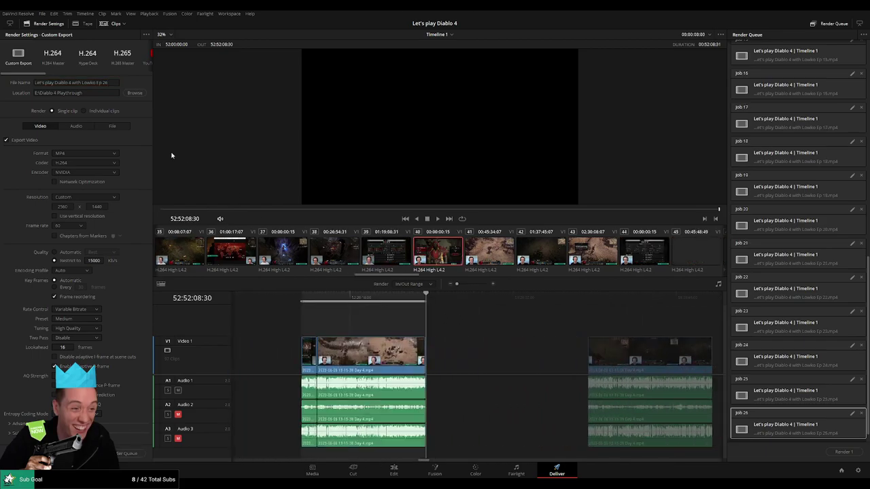
pyautogui.click(117, 83)
pyautogui.press('BackSpace')
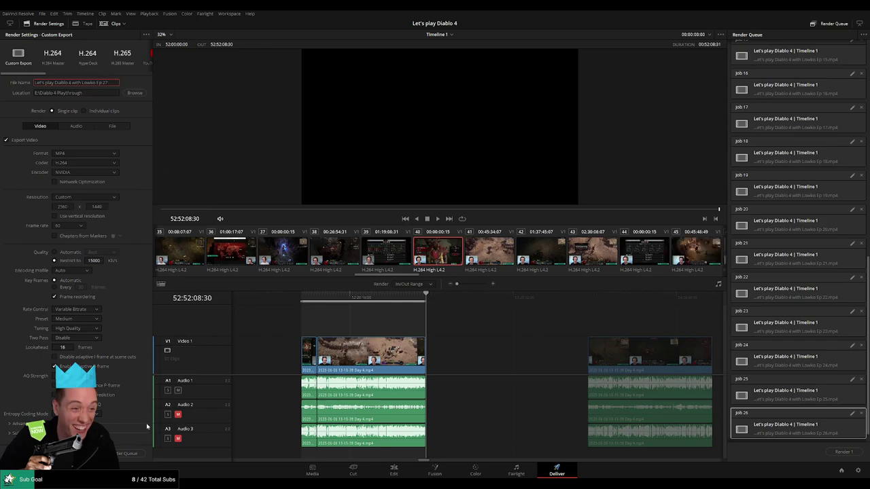
pyautogui.click(130, 453)
# Set the render range to the twenty-eighth episode, 54:00:00:00 to 54:52:11:00, and queue it with the file name ending in Ep 28.
pyautogui.hscroll(5, 546, 344)
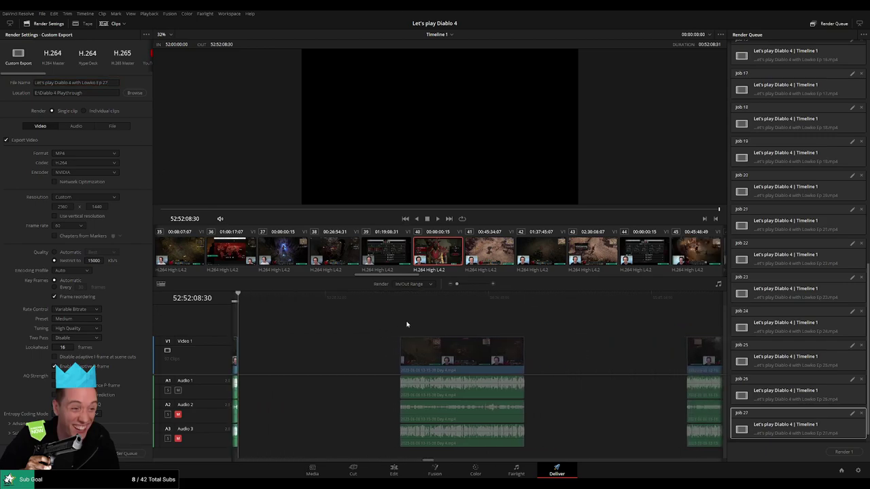
pyautogui.click(401, 302)
pyautogui.press('i')
pyautogui.hscroll(3, 373, 318)
pyautogui.click(424, 302)
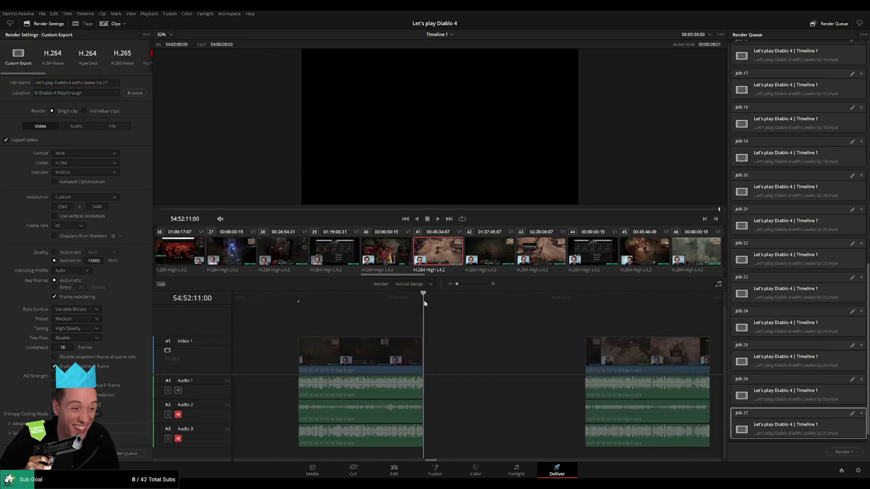
pyautogui.press('o')
pyautogui.click(115, 83)
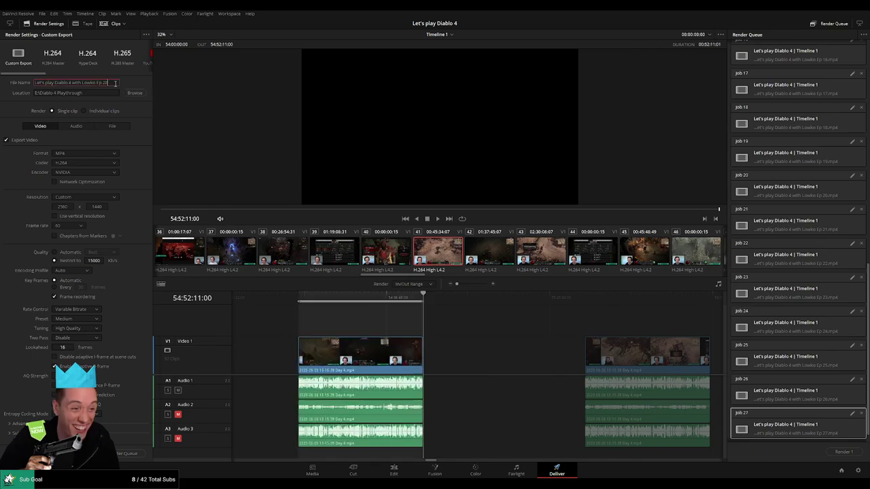
pyautogui.click(127, 453)
# Set the render range to the twenty-ninth episode, 56:00:00:00 to 56:52:23:00, and queue it with the file name ending in Ep 29.
pyautogui.hscroll(5, 468, 360)
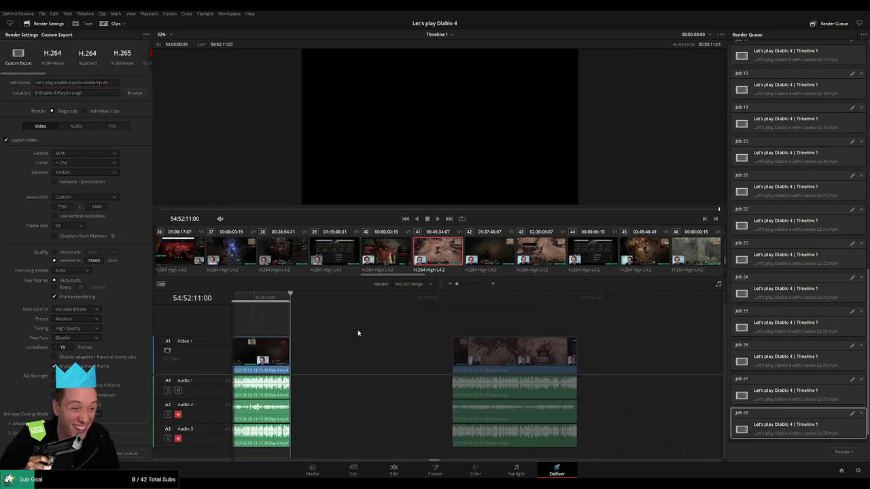
pyautogui.click(405, 302)
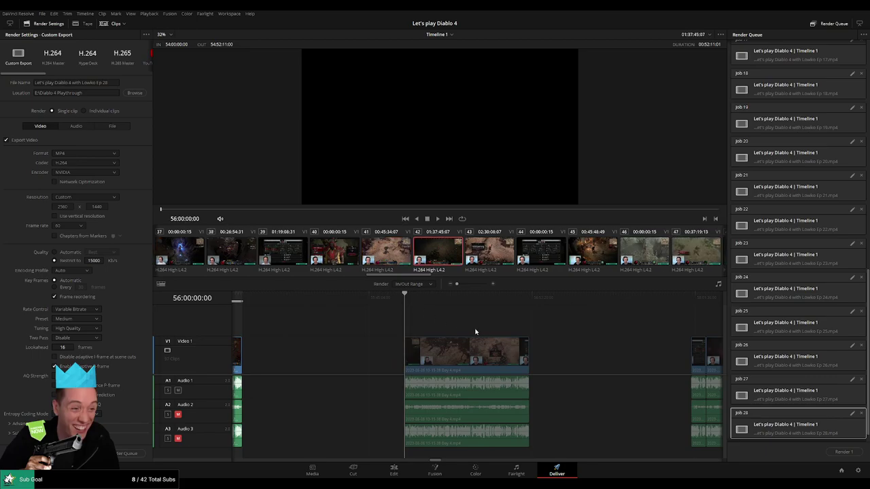
pyautogui.click(407, 310)
pyautogui.press('o')
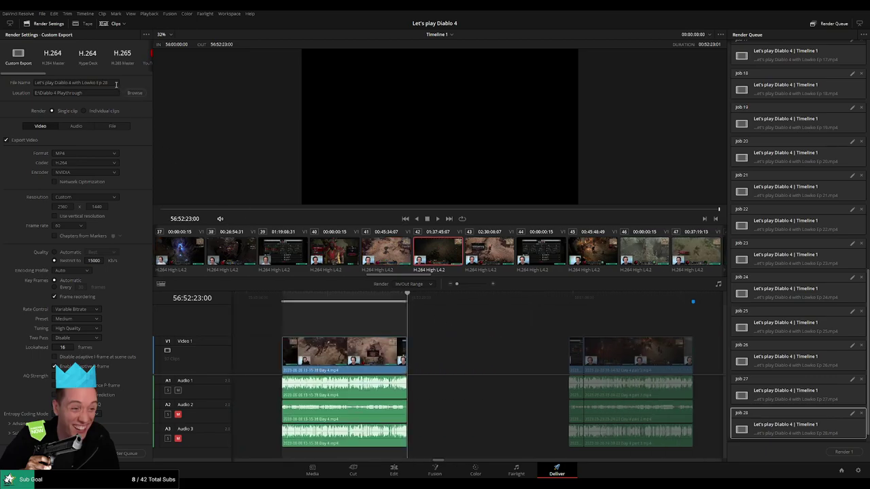
pyautogui.click(116, 84)
pyautogui.press('BackSpace')
pyautogui.write('9')
pyautogui.click(128, 453)
# Set the render range to the thirtieth episode, 58:00:00:00 to 58:52:02:00, and queue it with the file name ending in Ep 30.
pyautogui.click(401, 302)
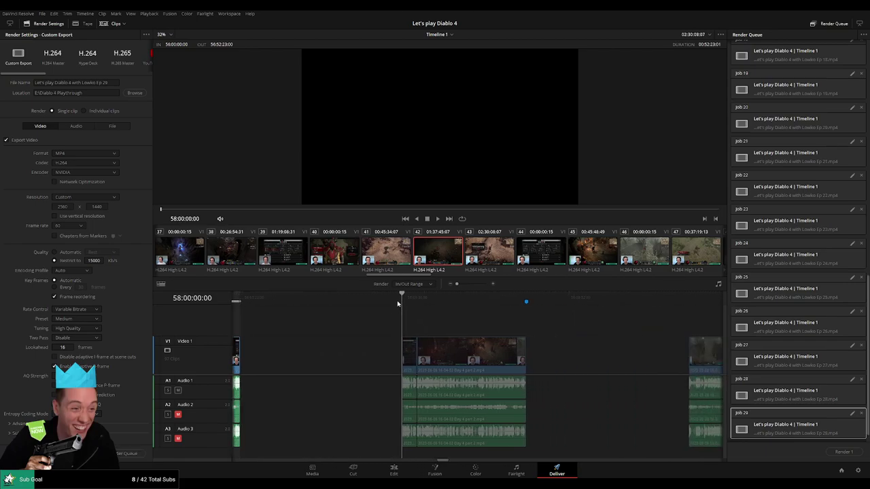
pyautogui.press('i')
pyautogui.hscroll(2, 450, 322)
pyautogui.moveTo(459, 297); pyautogui.dragTo(434, 299)
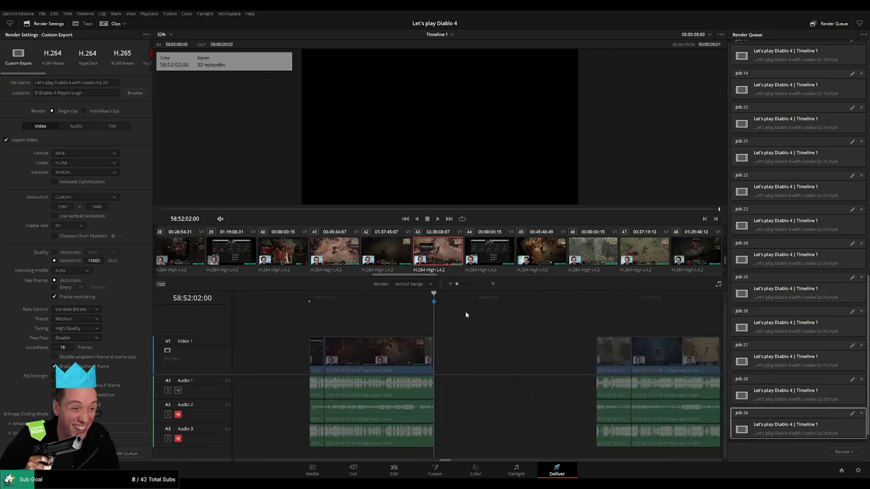
pyautogui.press('o')
pyautogui.click(113, 82)
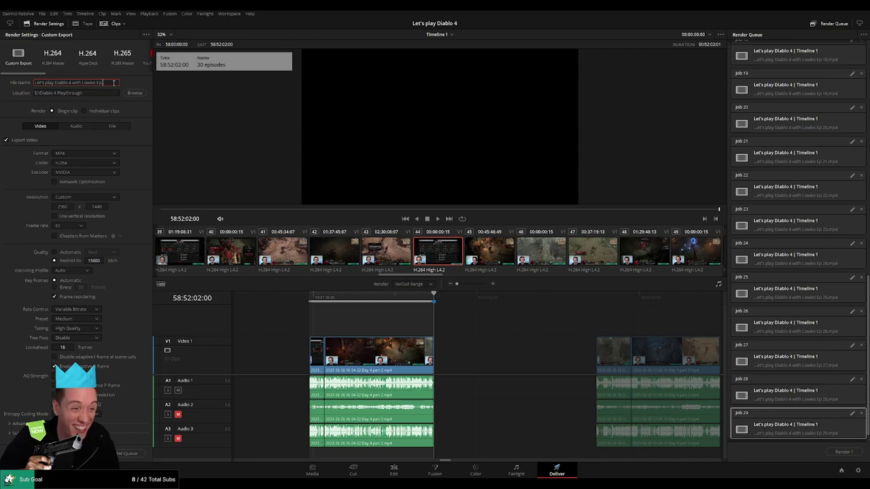
pyautogui.write('30')
pyautogui.click(135, 455)
# Set the render range to the thirty-first episode, 60:00:00:00 to 60:52:02:00, and queue it with the file name ending in Ep 31.
pyautogui.moveTo(537, 332); pyautogui.dragTo(349, 319)
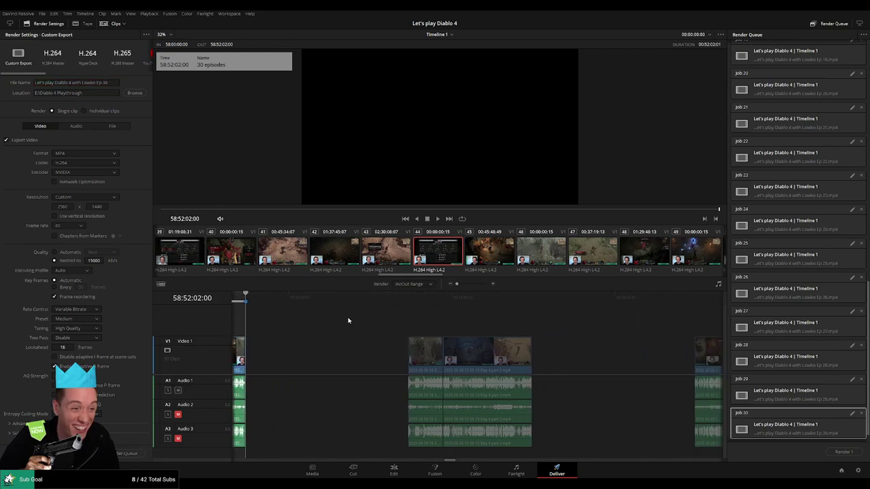
pyautogui.click(406, 305)
pyautogui.press('Down')
pyautogui.press('Down')
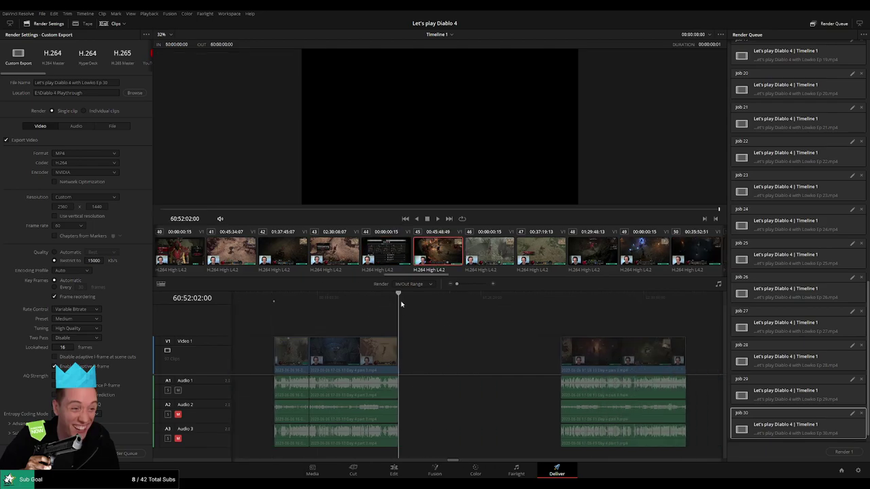
pyautogui.click(115, 83)
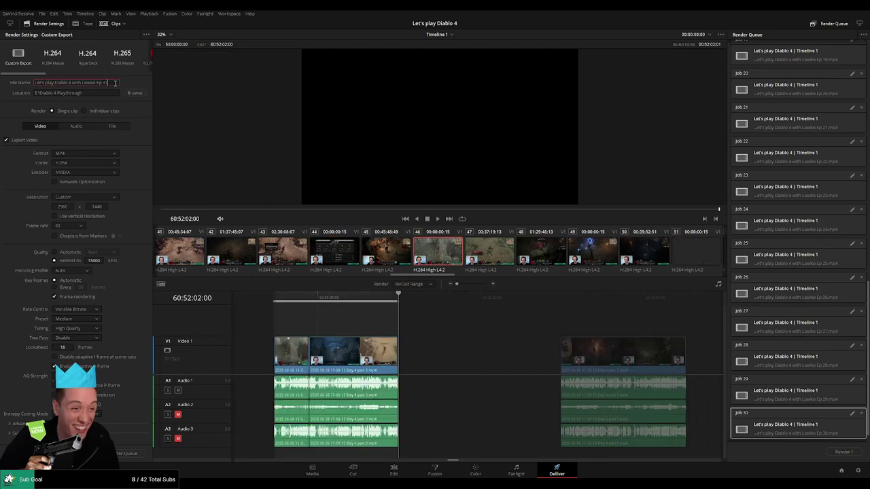
pyautogui.click(135, 453)
# Set the render range to the thirty-second episode, 62:00:00:00 to 62:52:29:00, and queue it with the file name ending in Ep 32.
pyautogui.moveTo(501, 353); pyautogui.dragTo(362, 336)
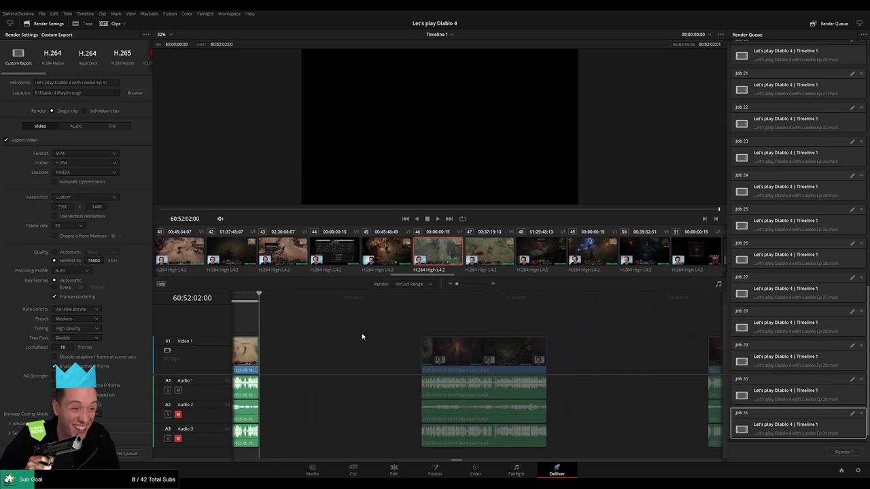
pyautogui.press('Down')
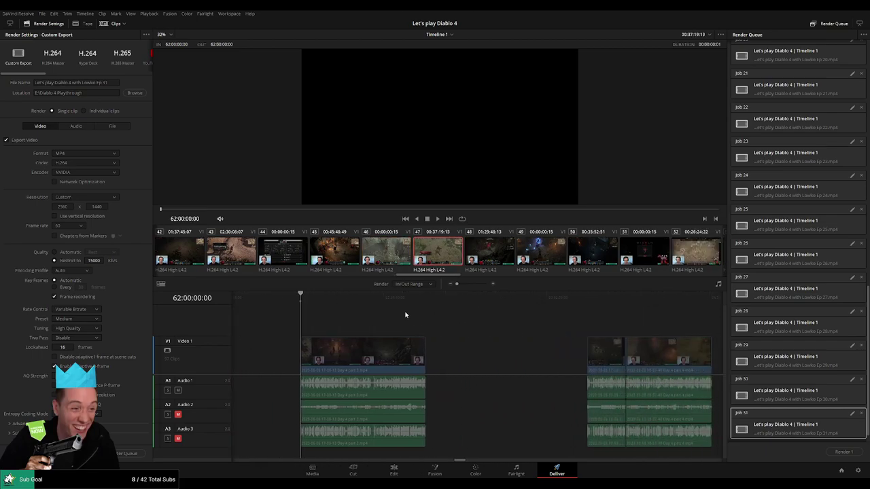
pyautogui.press('Down')
pyautogui.press('o')
pyautogui.click(114, 82)
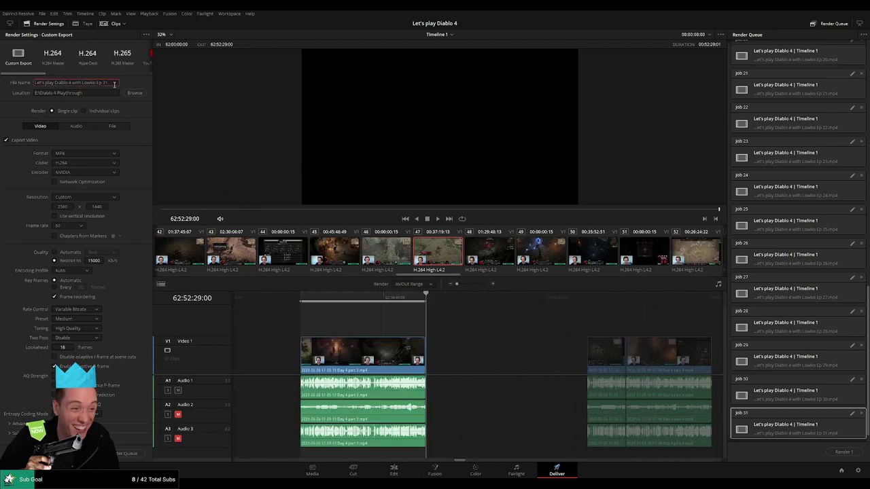
pyautogui.click(139, 453)
# Set the render range to the thirty-third episode, 64:00:00:00 to 64:52:08:30, and queue it with the file name ending in Ep 33.
pyautogui.hscroll(3, 512, 336)
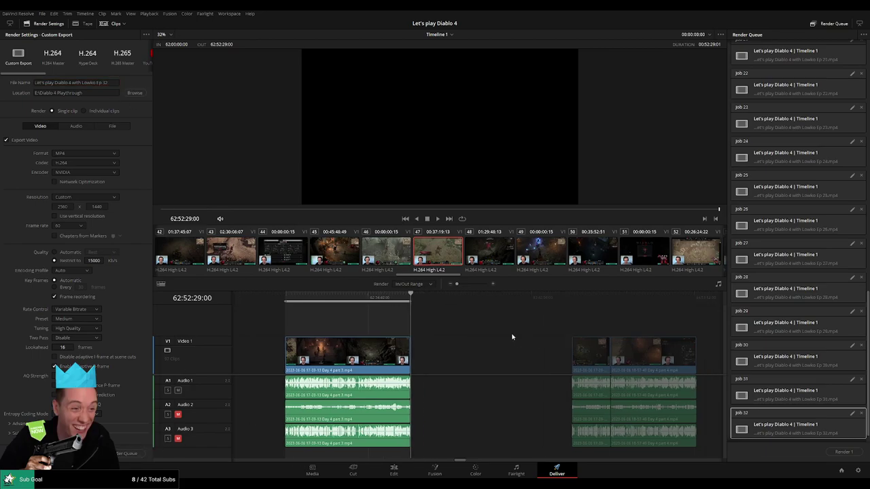
pyautogui.click(407, 300)
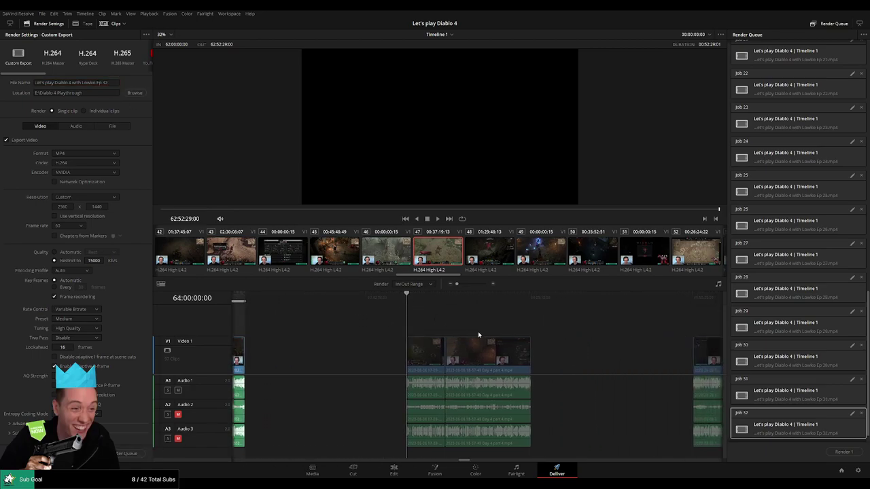
pyautogui.press('i')
pyautogui.hscroll(3, 480, 334)
pyautogui.click(403, 300)
pyautogui.press('o')
pyautogui.click(114, 82)
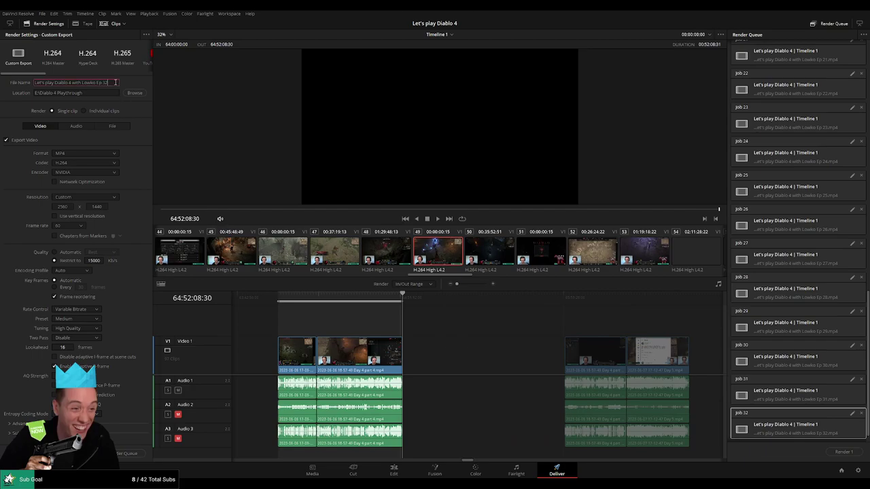
pyautogui.press('BackSpace')
pyautogui.write('3')
pyautogui.click(135, 454)
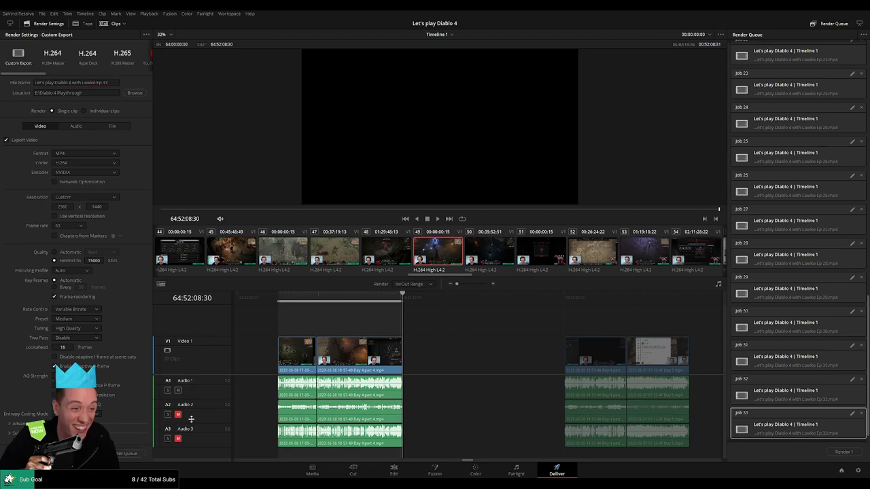
# Set the render range to the thirty-fourth episode, 66:00:00:00 to 66:52:15:30, and queue it with the file name ending in Ep 34.
pyautogui.hscroll(5, 452, 340)
pyautogui.click(405, 303)
pyautogui.press('i')
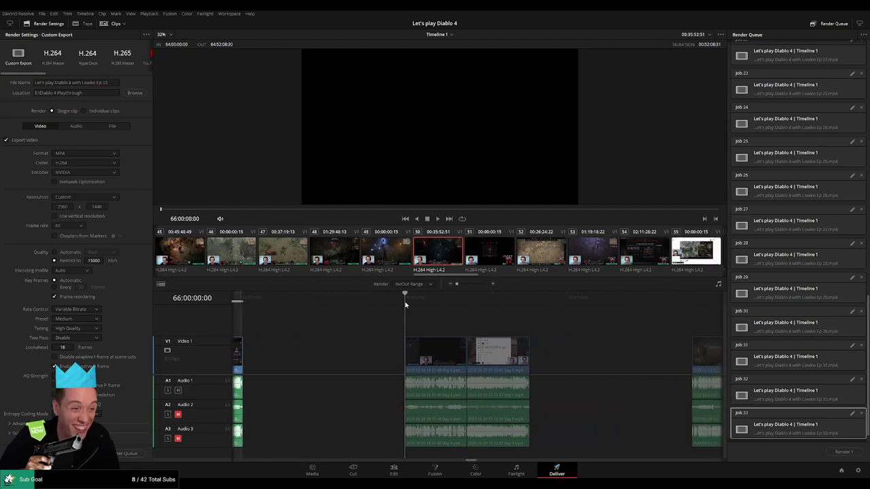
pyautogui.hscroll(3, 380, 317)
pyautogui.click(416, 304)
pyautogui.press('o')
pyautogui.click(114, 83)
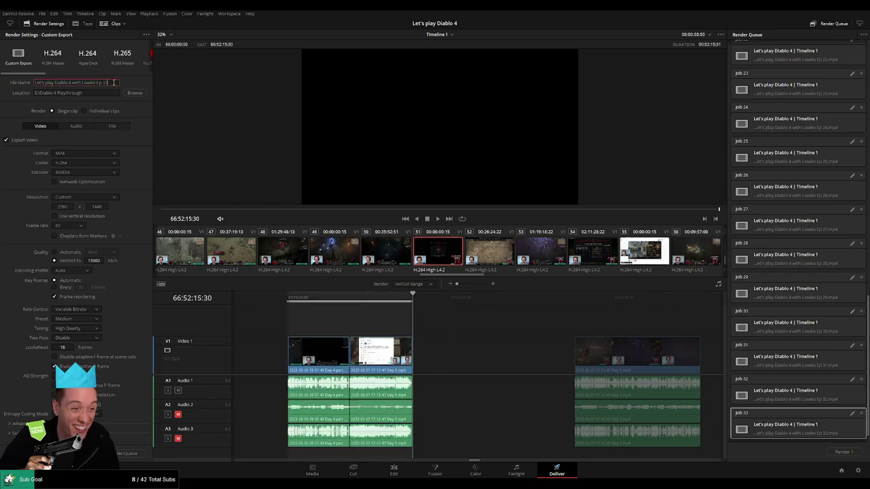
pyautogui.click(131, 453)
# Set the render range to the thirty-fifth episode, 68:00:00:00 to 68:52:54:00, and queue it with the file name ending in Ep 35.
pyautogui.hscroll(4, 407, 306)
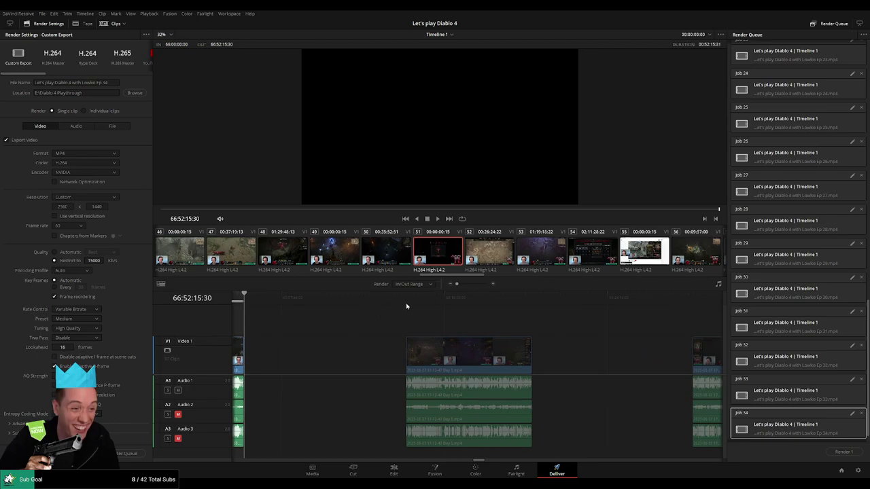
pyautogui.click(407, 306)
pyautogui.press('i')
pyautogui.hscroll(4, 408, 306)
pyautogui.click(422, 306)
pyautogui.press('o')
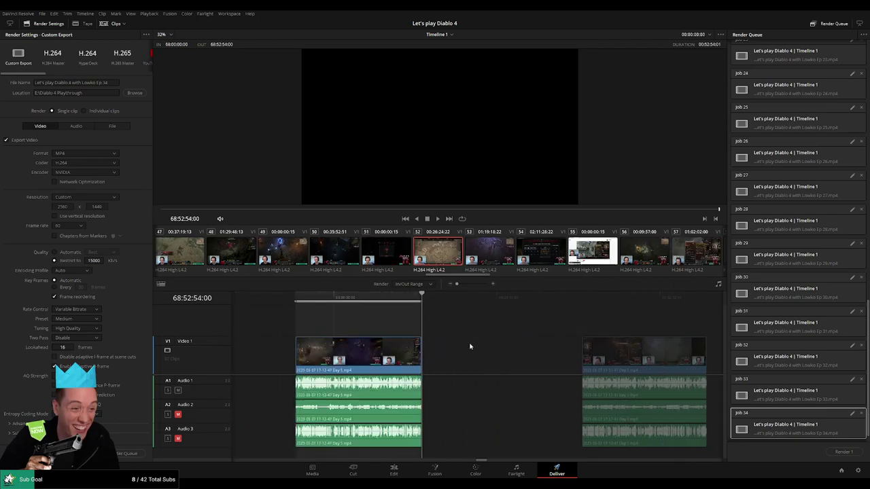
pyautogui.click(116, 82)
pyautogui.click(132, 453)
# Set the render range to the thirty-sixth episode, 70:00:00:00 to 70:52:10:00, and queue it with the file name ending in Ep 36.
pyautogui.hscroll(3, 422, 320)
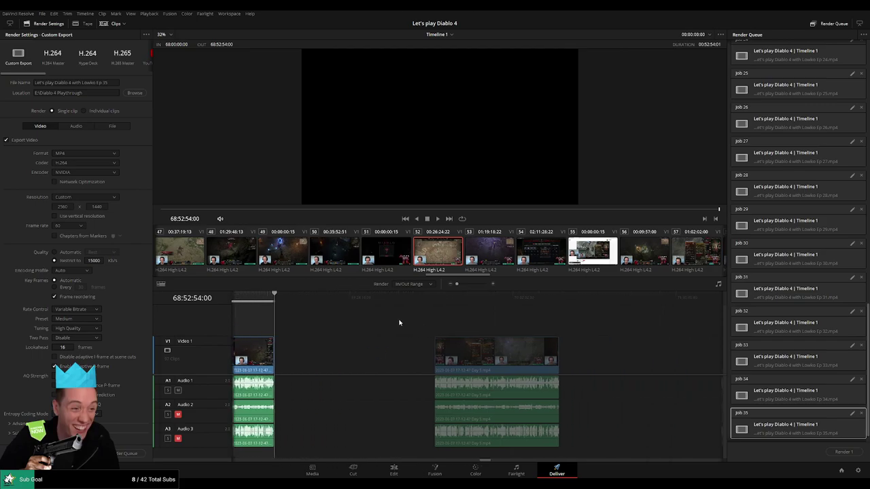
pyautogui.hscroll(1, 401, 315)
pyautogui.click(413, 300)
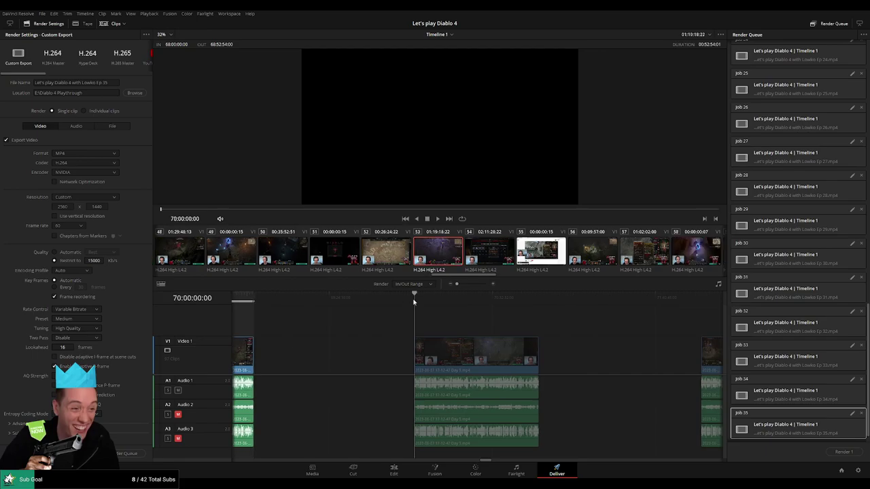
pyautogui.hscroll(2, 454, 307)
pyautogui.click(447, 297)
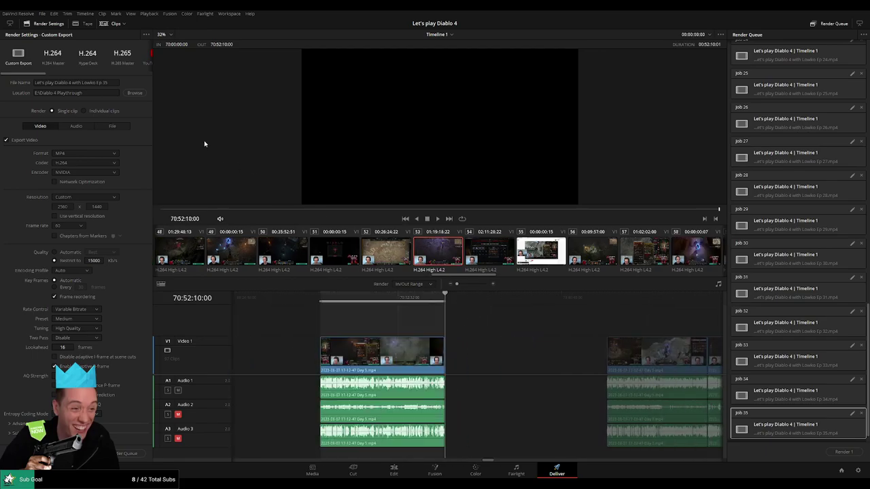
pyautogui.click(117, 83)
pyautogui.click(123, 454)
# Set the render range to the thirty-seventh episode, 72:00:00:00 to 72:52:03:30, and queue it with the file name ending in Ep 37.
pyautogui.hscroll(4, 412, 344)
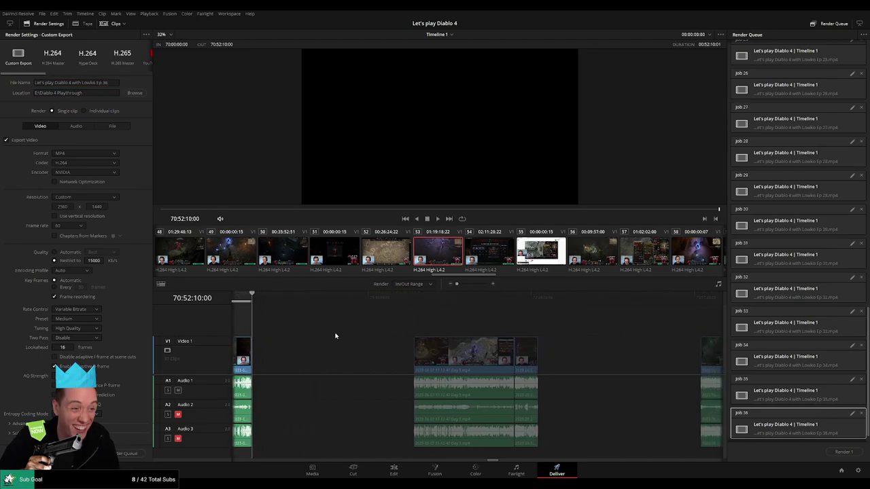
pyautogui.click(403, 300)
pyautogui.hscroll(2, 445, 317)
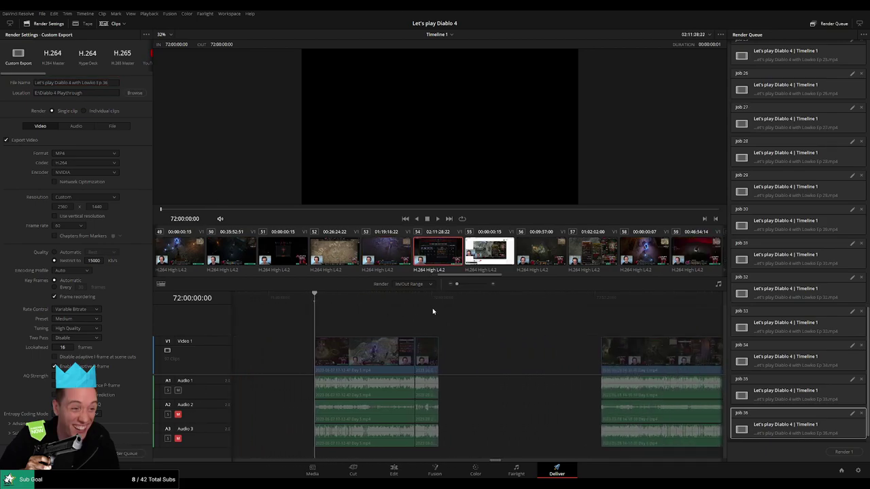
pyautogui.click(441, 314)
pyautogui.press('o')
pyautogui.click(109, 82)
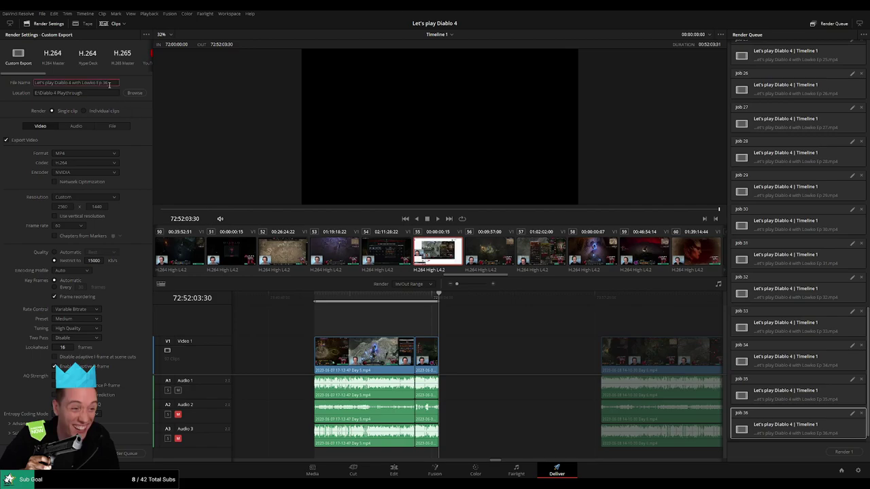
pyautogui.click(123, 454)
# Set the render range to the thirty-eighth episode, 74:00:00:00 to 74:52:05:00, and queue it with the file name ending in Ep 38.
pyautogui.hscroll(4, 345, 332)
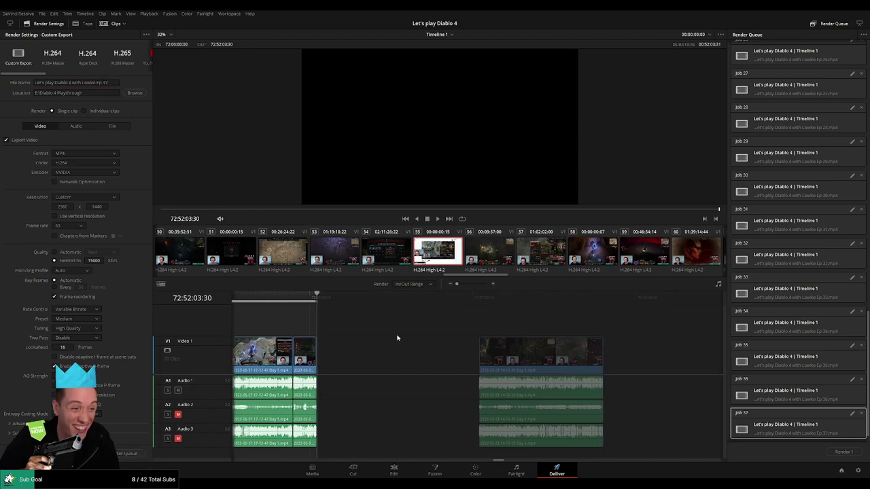
pyautogui.click(406, 302)
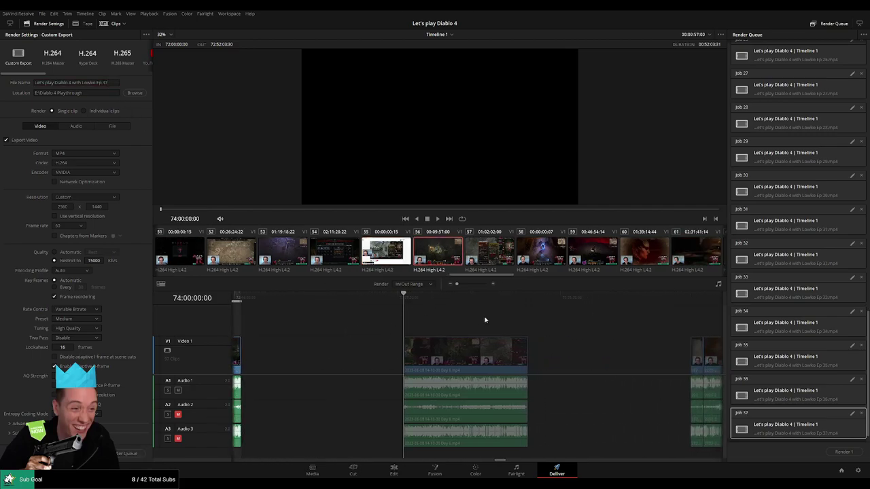
pyautogui.press('i')
pyautogui.hscroll(2, 430, 305)
pyautogui.click(432, 303)
pyautogui.press('o')
pyautogui.click(113, 82)
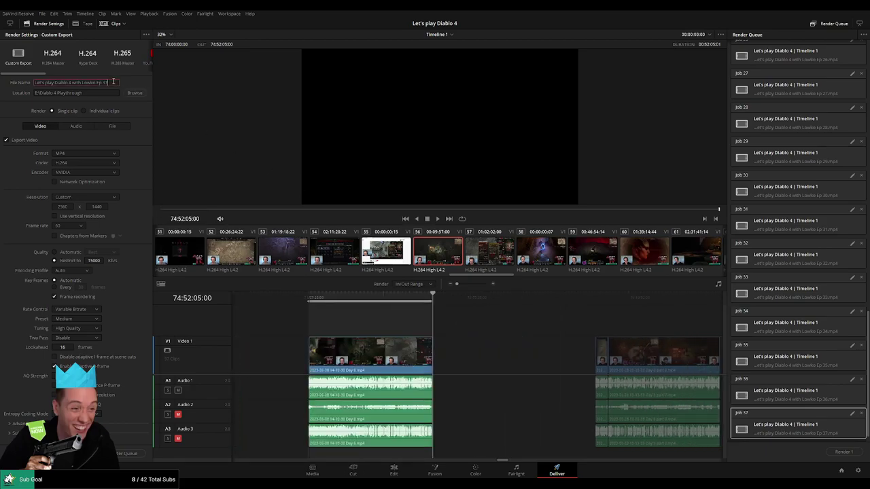
pyautogui.click(126, 454)
# Set the render range to the thirty-ninth episode, 76:00:00:00 to 76:52:18:30, and queue it with the file name ending in Ep 39.
pyautogui.hscroll(4, 343, 328)
pyautogui.click(407, 303)
pyautogui.press('i')
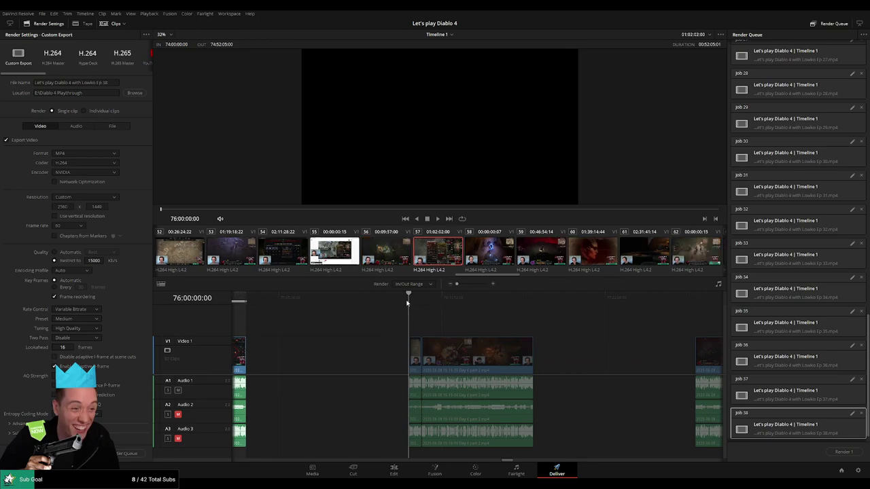
pyautogui.hscroll(3, 408, 305)
pyautogui.click(417, 299)
pyautogui.press('o')
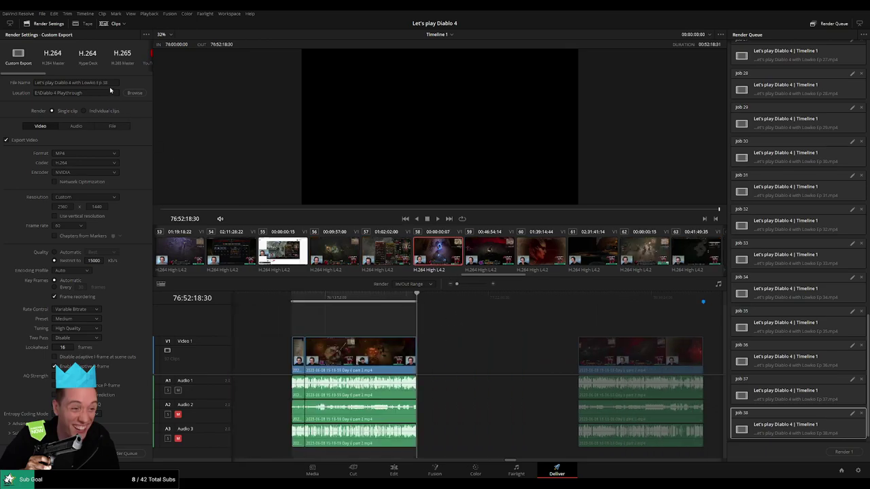
pyautogui.click(111, 82)
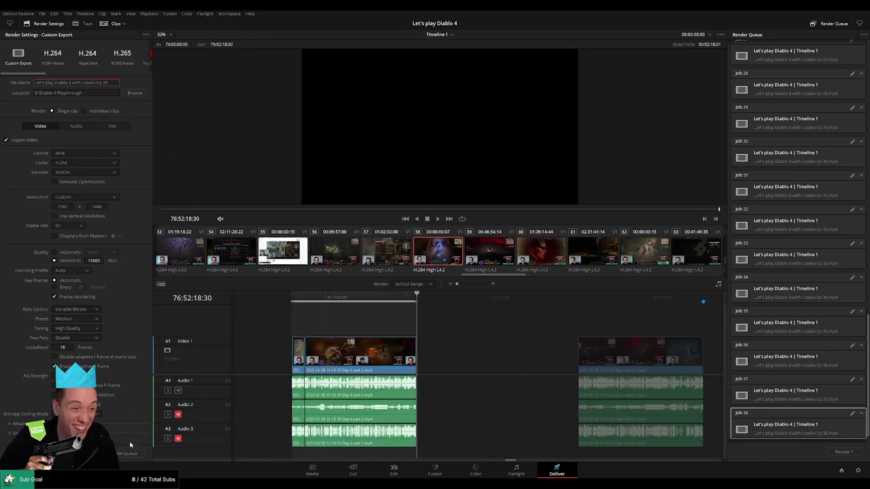
pyautogui.click(126, 453)
# Set the render range to the fortieth episode, 78:00:00:00 to 78:52:20:30, and queue it with the file name ending in Ep 40.
pyautogui.hscroll(4, 423, 316)
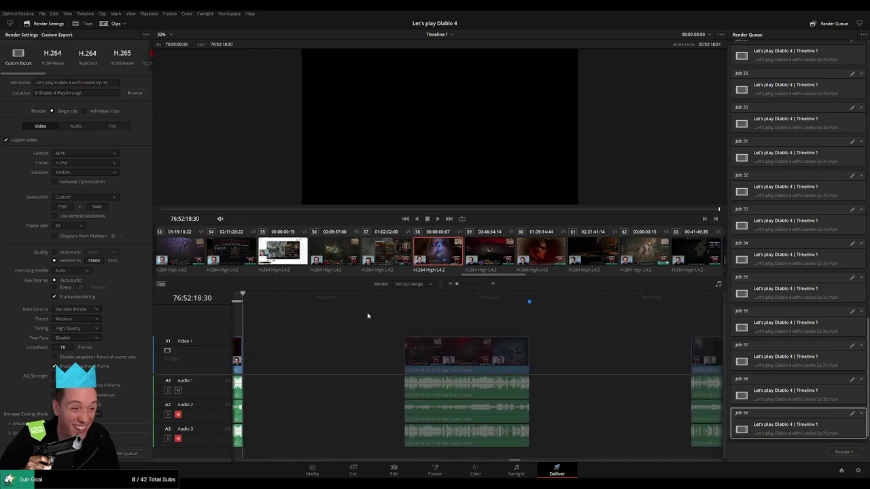
pyautogui.click(407, 303)
pyautogui.press('i')
pyautogui.hscroll(2, 445, 319)
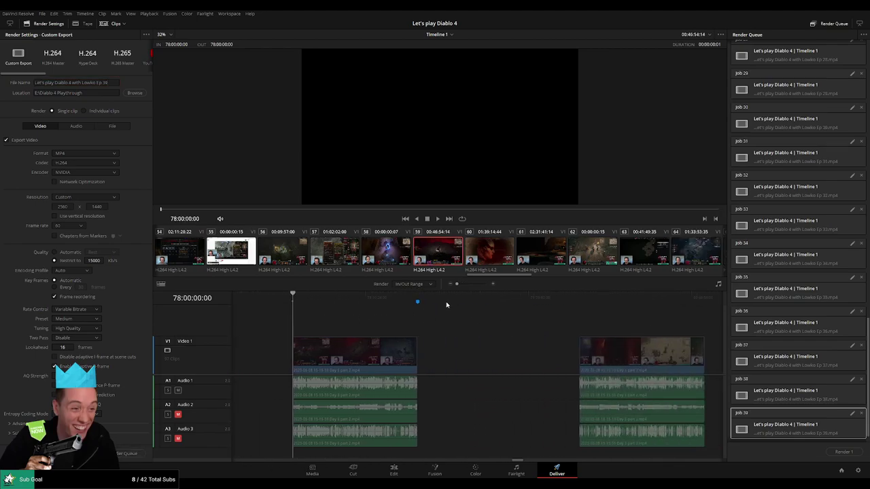
pyautogui.moveTo(429, 302); pyautogui.dragTo(423, 302)
pyautogui.press('o')
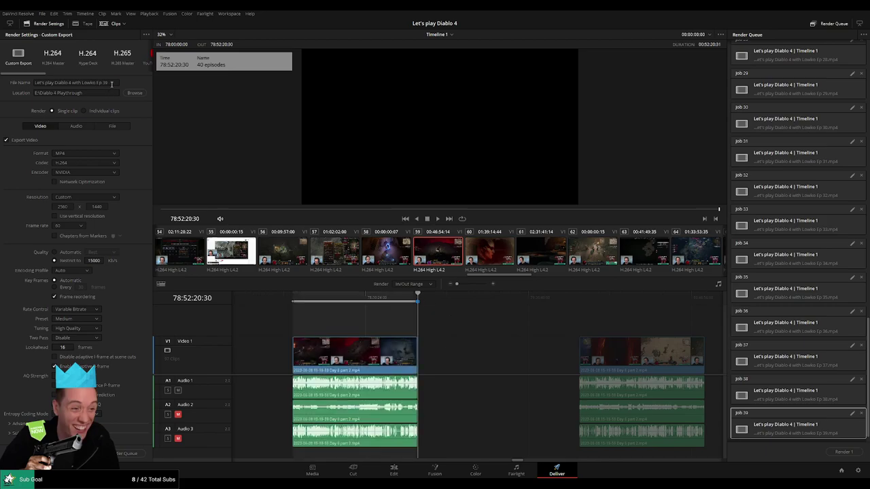
pyautogui.click(111, 83)
pyautogui.click(130, 453)
# Set the render range to the forty-first episode, 80:00:00:00 to 80:52:26:30, and queue it with the file name ending in Ep 41.
pyautogui.hscroll(6, 408, 343)
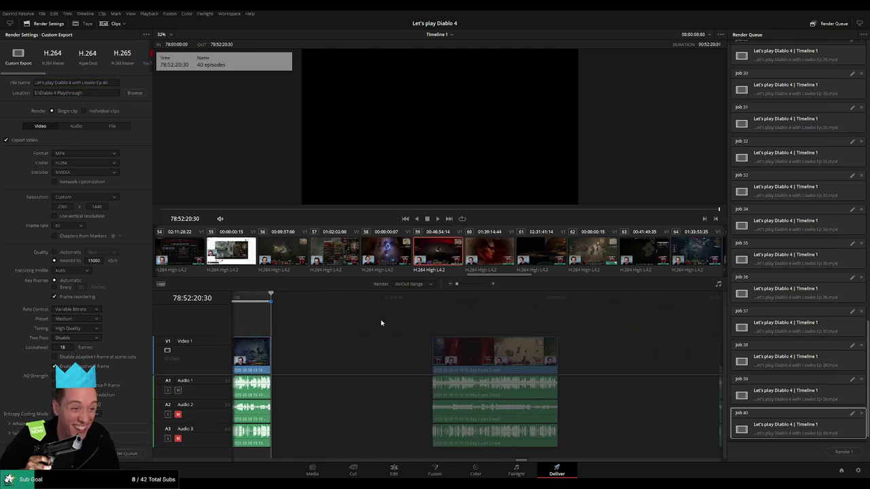
pyautogui.click(408, 297)
pyautogui.press('i')
pyautogui.hscroll(4, 380, 309)
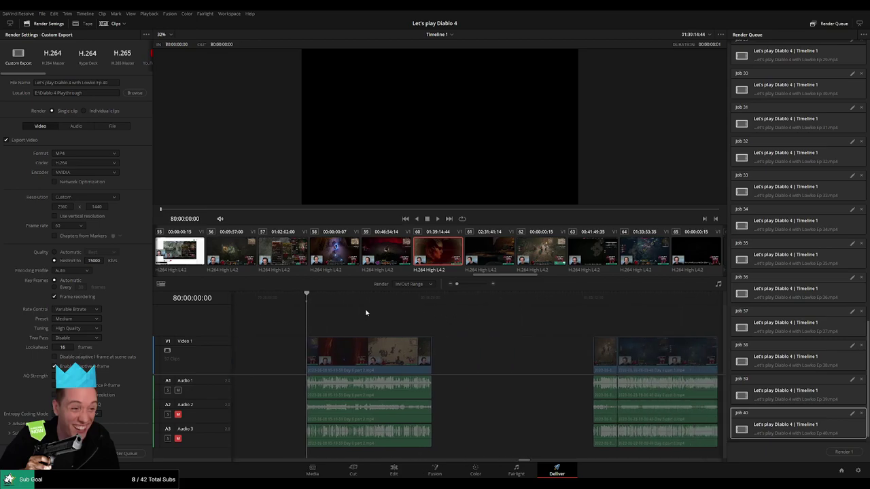
pyautogui.click(425, 300)
pyautogui.press('o')
pyautogui.click(113, 83)
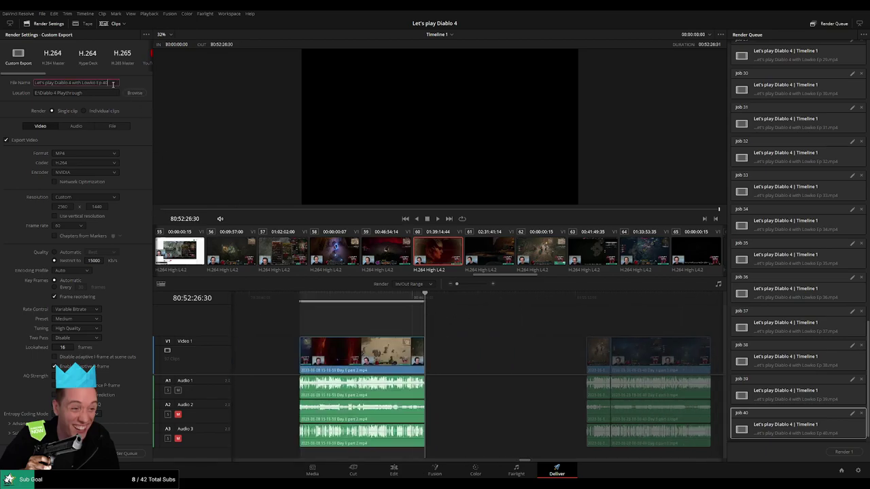
pyautogui.click(129, 453)
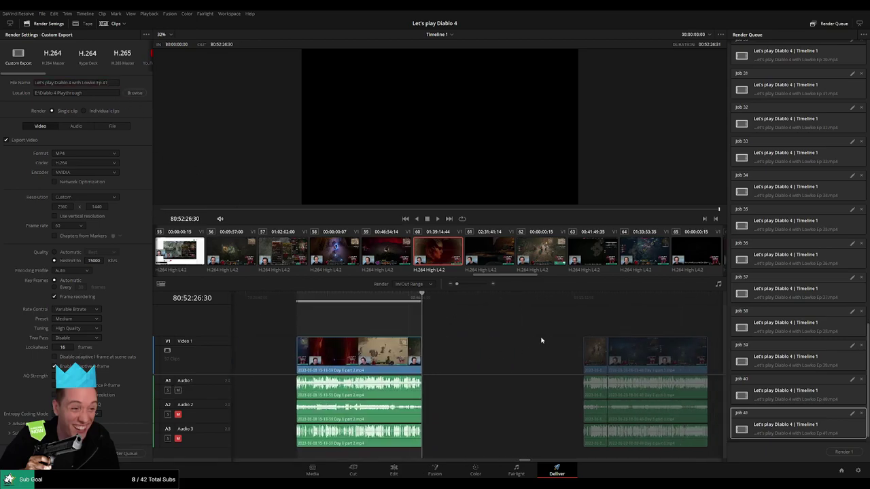
# Set the render range to the forty-second episode, 82:00:00:00 to 82:52:01:30, and queue it with the file name ending in Ep 42.
pyautogui.scroll(-3, 378, 328)
pyautogui.click(411, 300)
pyautogui.press('i')
pyautogui.scroll(-2, 358, 317)
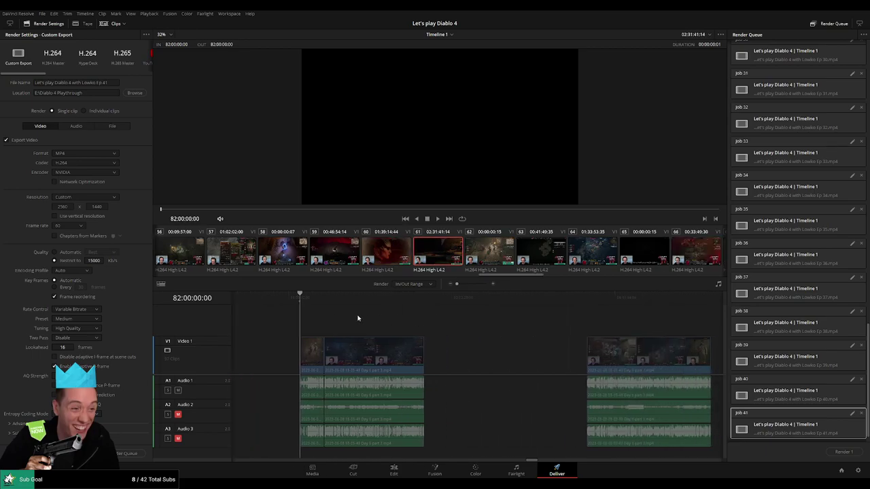
pyautogui.click(423, 302)
pyautogui.press('x')
pyautogui.click(113, 83)
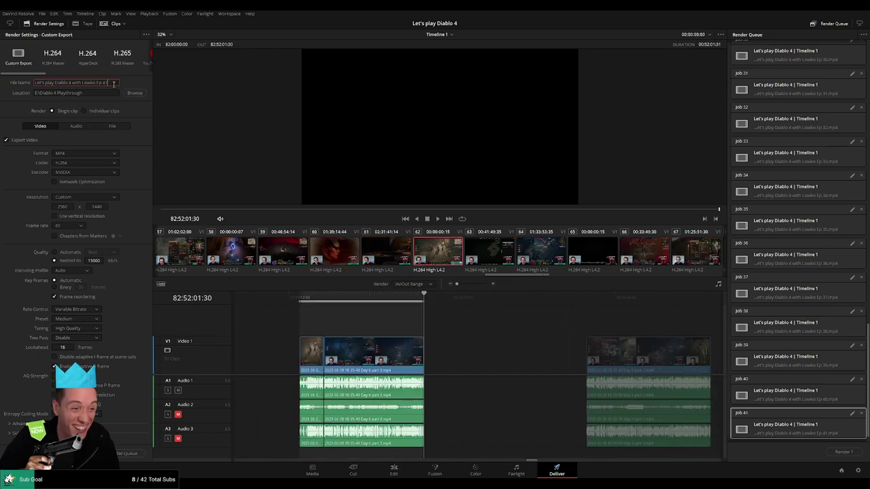
pyautogui.click(132, 450)
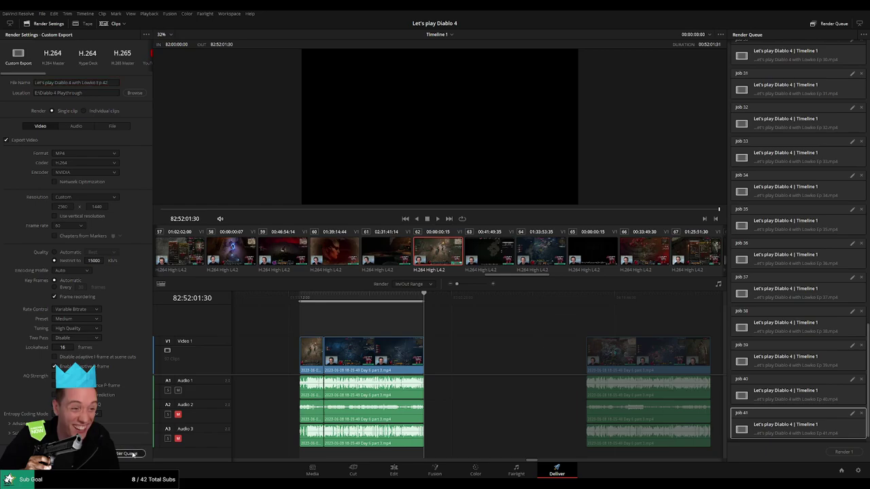
# Set the render range to the forty-third episode, 84:00:00:00 to 84:52:04:00, and queue it with the file name ending in Ep 43.
pyautogui.scroll(-3, 421, 360)
pyautogui.press('Down')
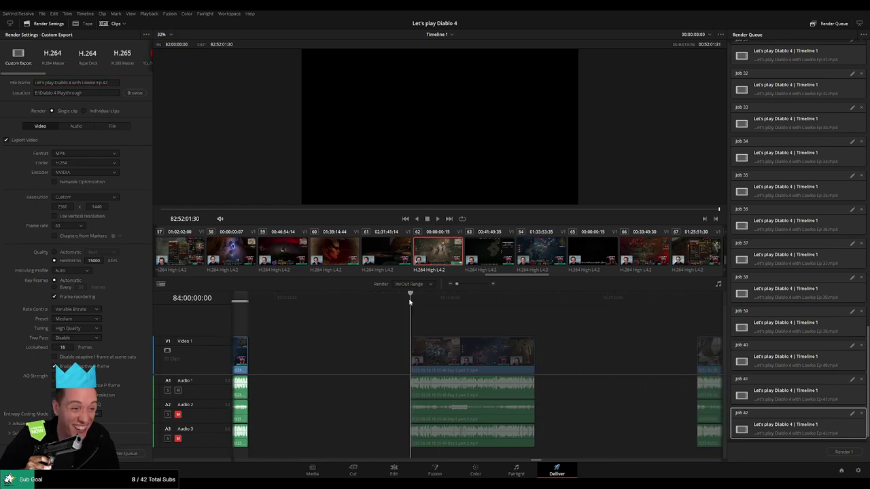
pyautogui.scroll(-3, 411, 300)
pyautogui.press('Down')
pyautogui.press('x')
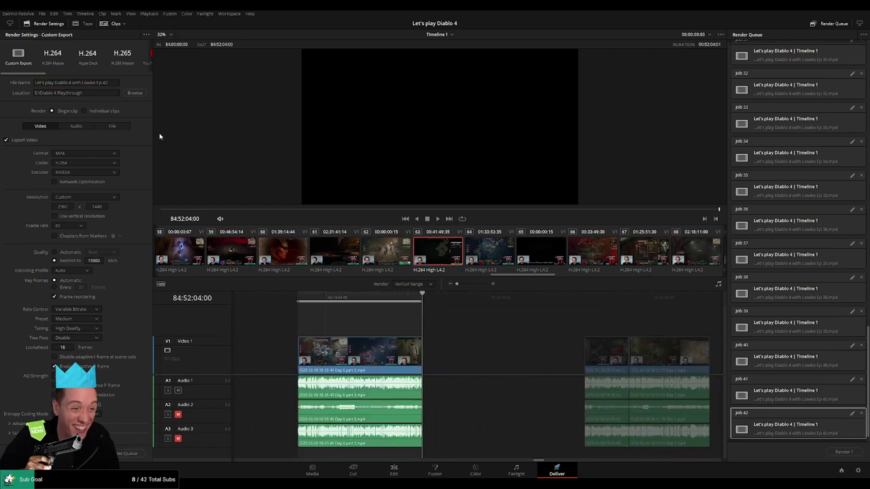
pyautogui.click(115, 82)
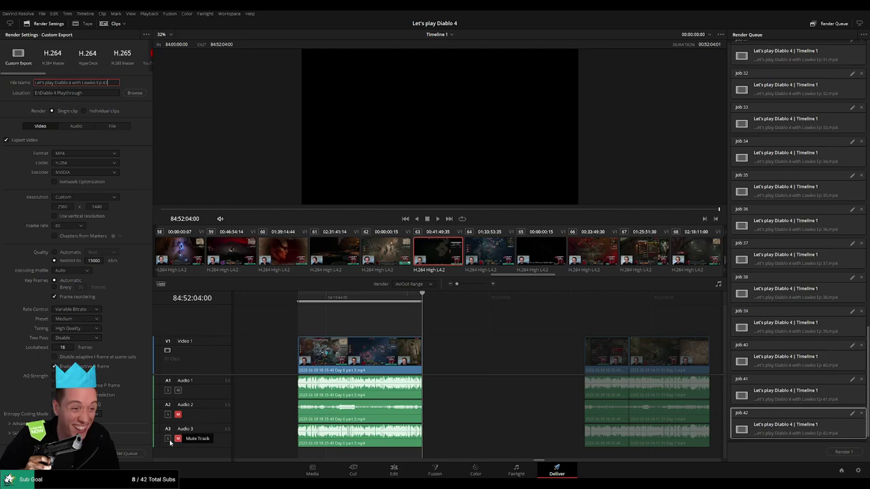
pyautogui.click(129, 454)
# Set the render range to the forty-fourth episode, 86:00:00:00 to 86:52:23:30, and queue it with the file name ending in Ep 44.
pyautogui.scroll(-1, 480, 338)
pyautogui.scroll(-5, 479, 339)
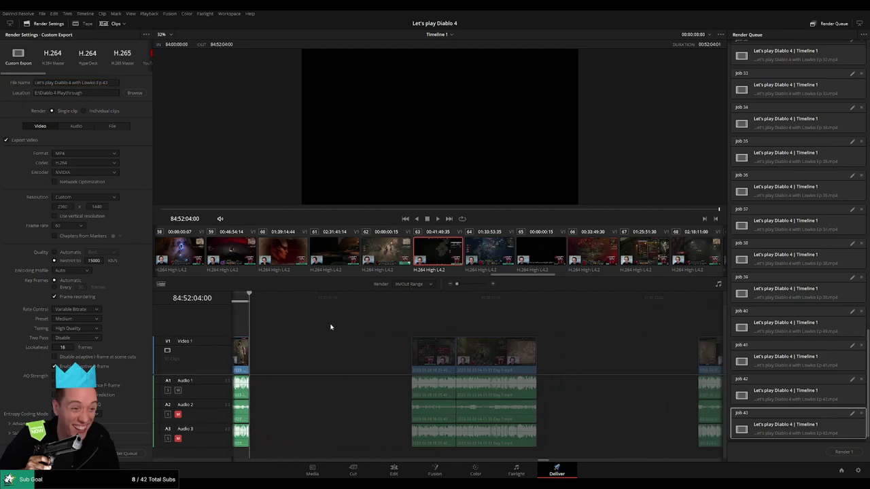
pyautogui.press('Down')
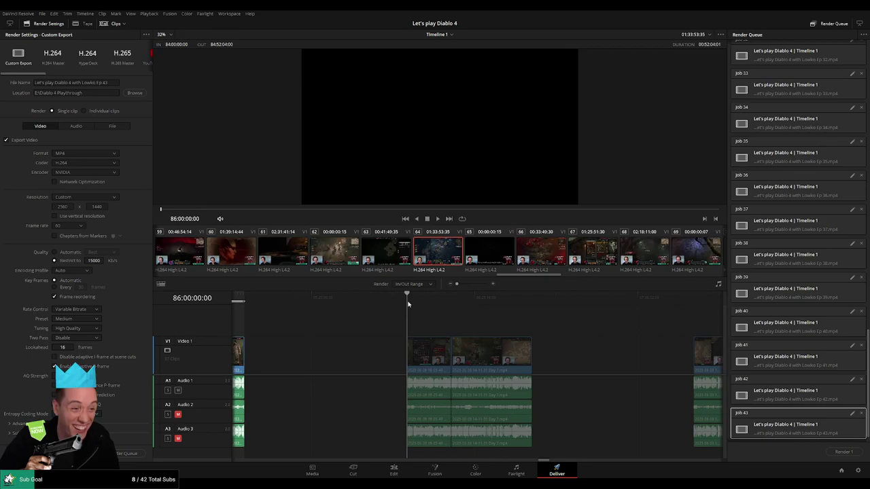
pyautogui.press('i')
pyautogui.scroll(-4, 423, 319)
pyautogui.press('o')
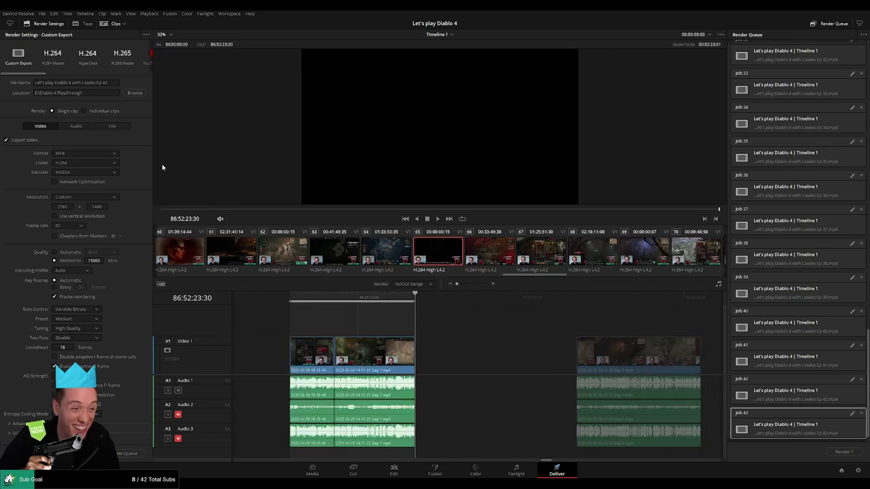
pyautogui.click(114, 84)
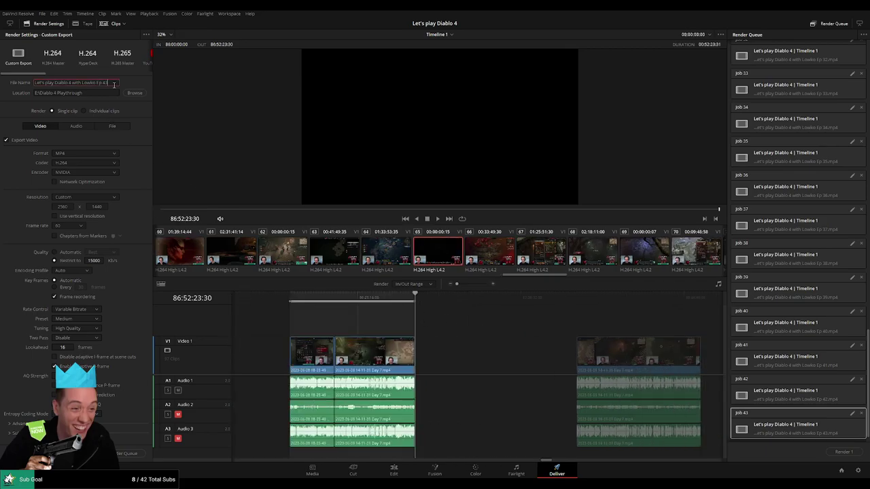
pyautogui.click(130, 453)
# Set the render range to the forty-fifth episode, 88:00:00:00 to 88:52:02:00, and queue it with the file name ending in Ep 45.
pyautogui.hscroll(5, 342, 326)
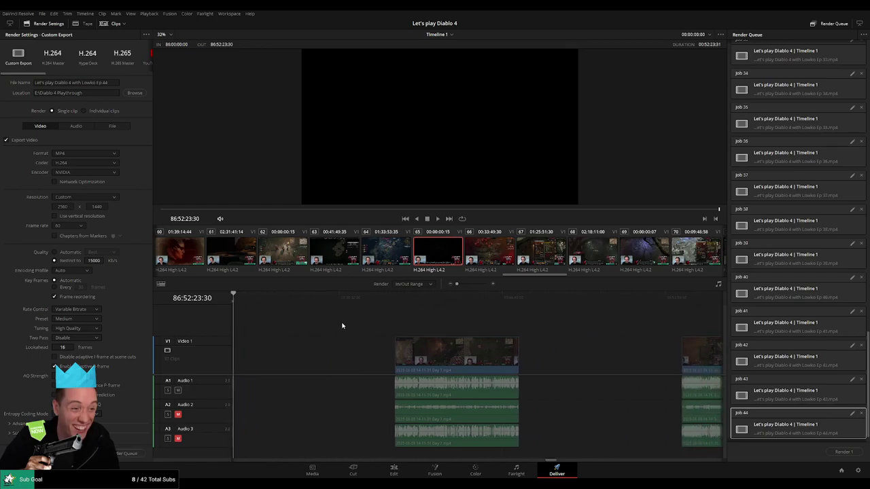
pyautogui.hscroll(-1, 341, 326)
pyautogui.click(408, 303)
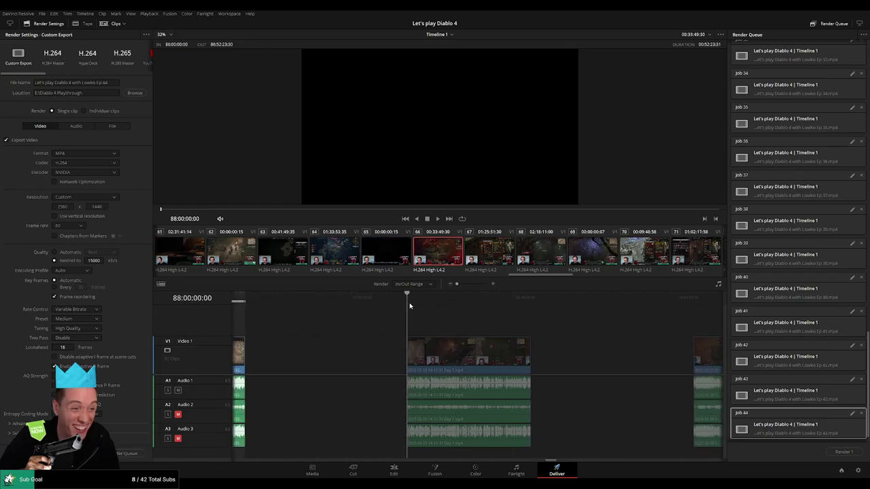
pyautogui.hscroll(3, 445, 313)
pyautogui.click(449, 302)
pyautogui.press('o')
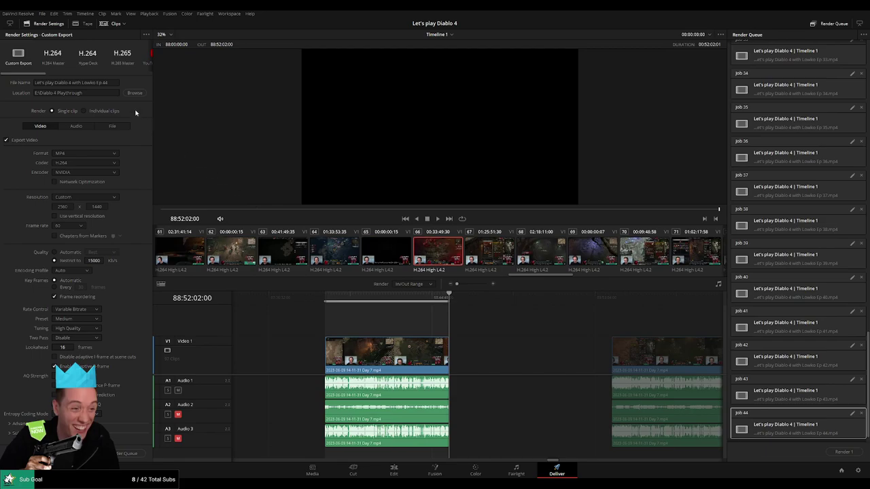
pyautogui.click(322, 299)
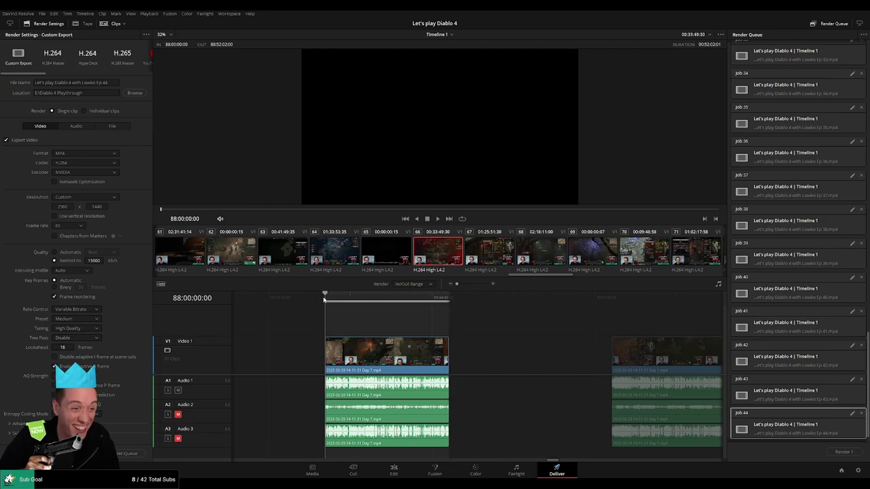
pyautogui.click(449, 294)
pyautogui.click(113, 82)
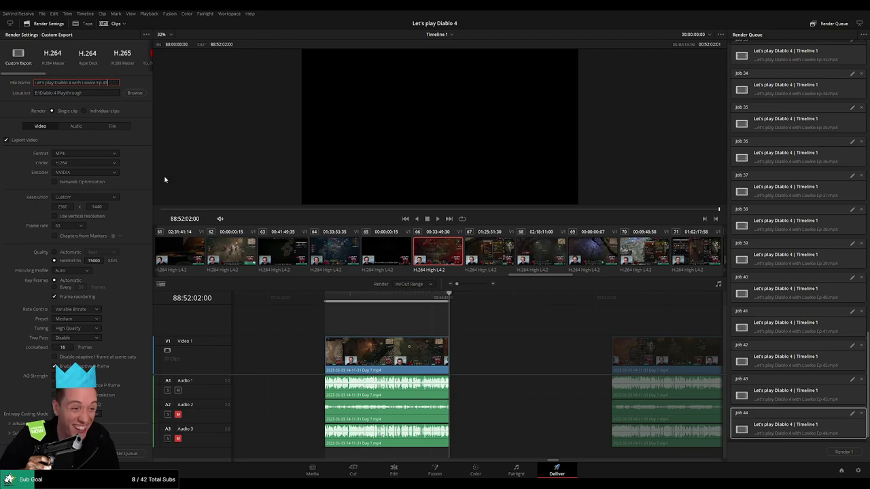
pyautogui.click(125, 455)
# Set the render range to the forty-sixth episode, 90:00:00:00 to 90:52:19:30, and queue it with the file name ending in Ep 46.
pyautogui.hscroll(5, 385, 315)
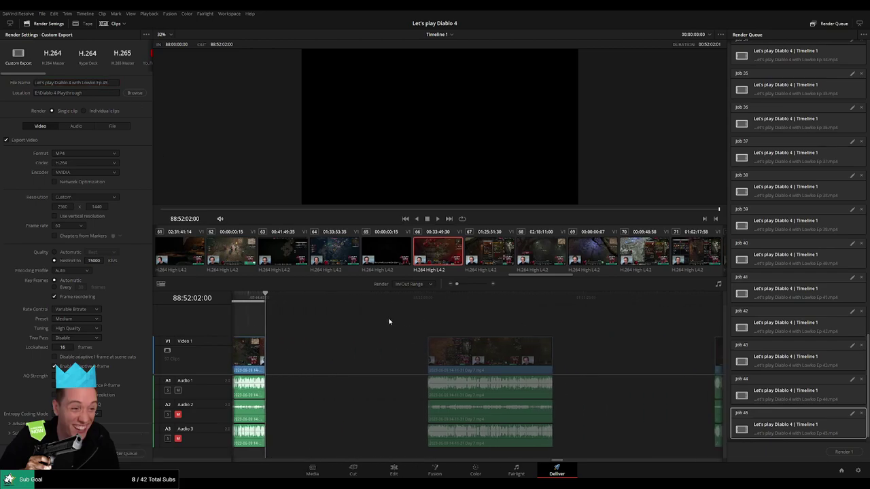
pyautogui.click(404, 303)
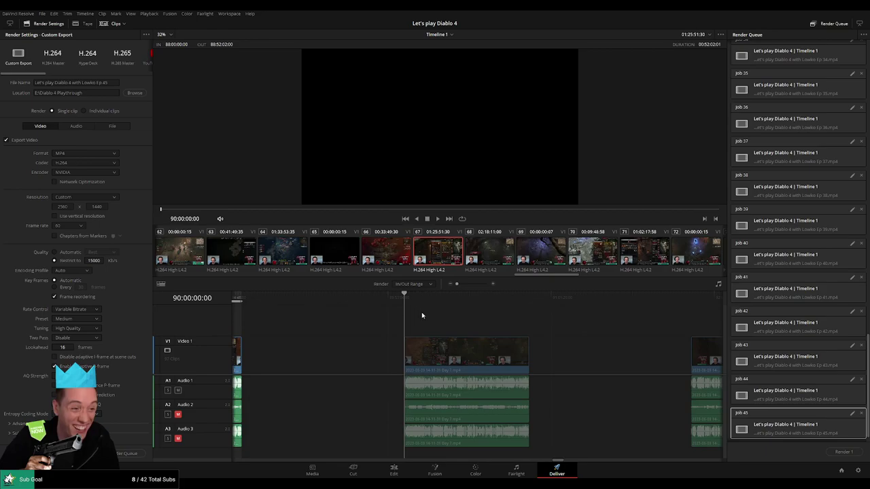
pyautogui.hscroll(3, 474, 325)
pyautogui.click(420, 303)
pyautogui.press('o')
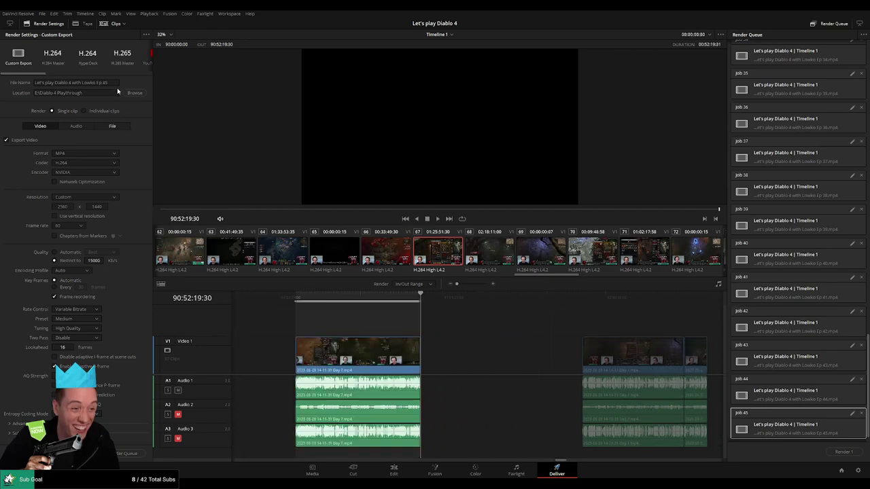
pyautogui.click(116, 84)
pyautogui.press('BackSpace')
pyautogui.write('6')
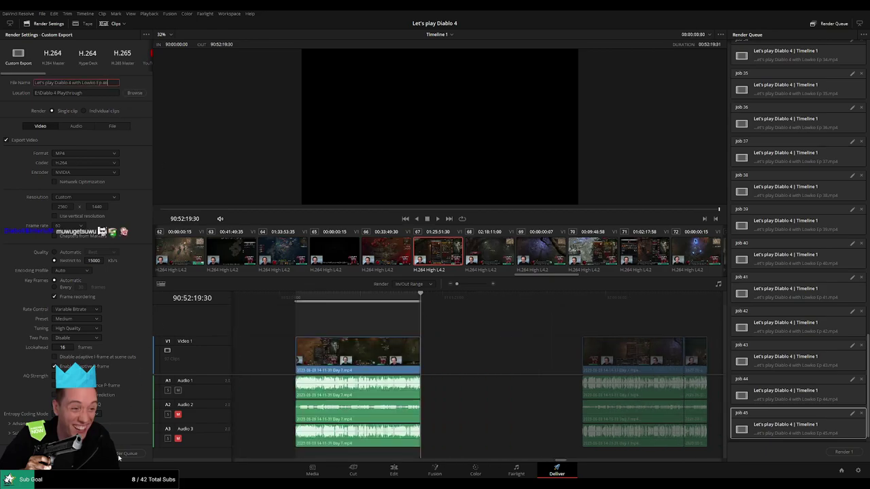
pyautogui.click(129, 453)
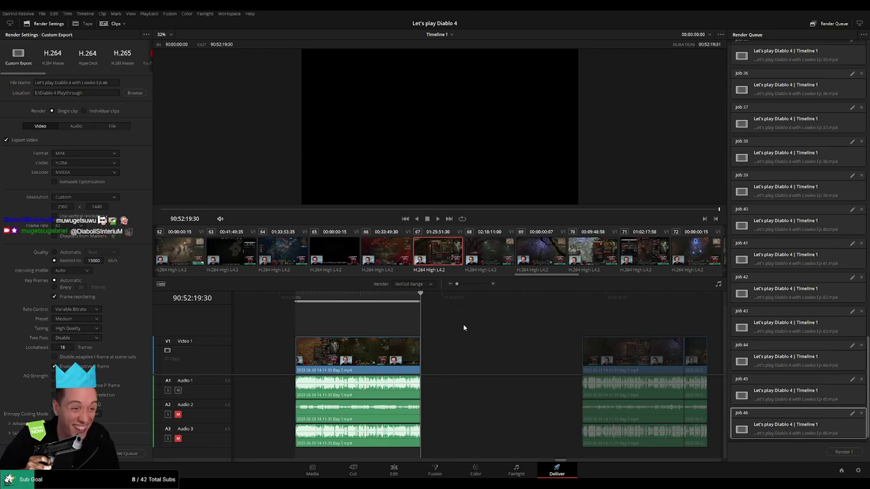
# Set the render range to the forty-seventh episode, 92:00:00:00 to 92:52:20:30, and queue it with the file name ending in Ep 47.
pyautogui.moveTo(378, 322); pyautogui.dragTo(329, 319)
pyautogui.moveTo(437, 329); pyautogui.dragTo(302, 326)
pyautogui.click(408, 298)
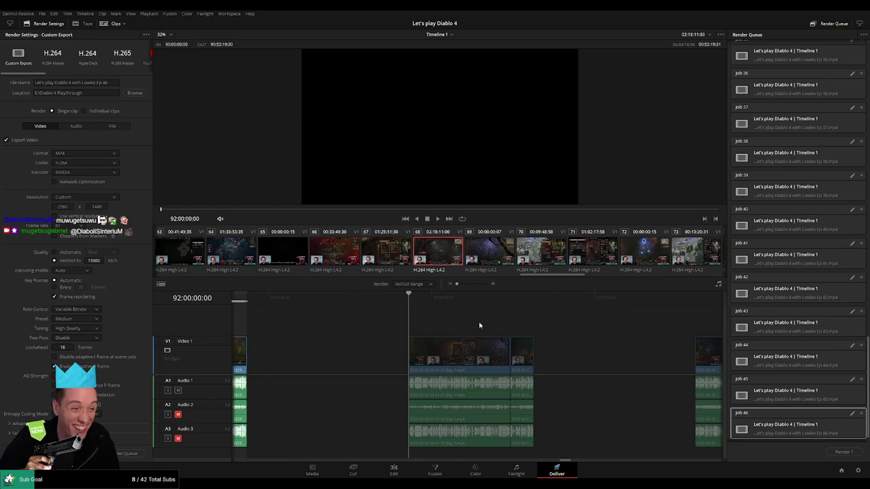
pyautogui.press('Down')
pyautogui.press('x')
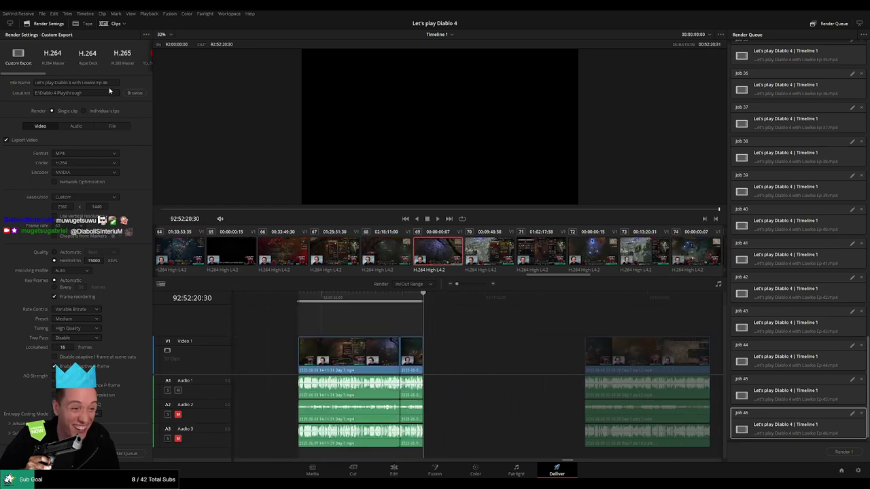
pyautogui.click(112, 83)
pyautogui.click(126, 453)
# Set the render range to the forty-eighth episode, 94:00:00:00 to 94:52:29:00, and queue it with the file name ending in Ep 48.
pyautogui.moveTo(533, 329); pyautogui.dragTo(347, 324)
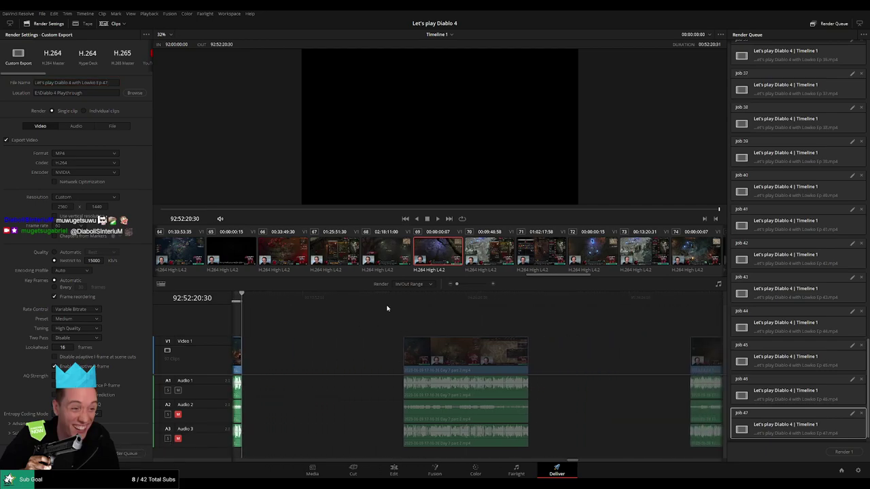
pyautogui.click(401, 300)
pyautogui.press('i')
pyautogui.moveTo(525, 331); pyautogui.dragTo(377, 309)
pyautogui.click(381, 305)
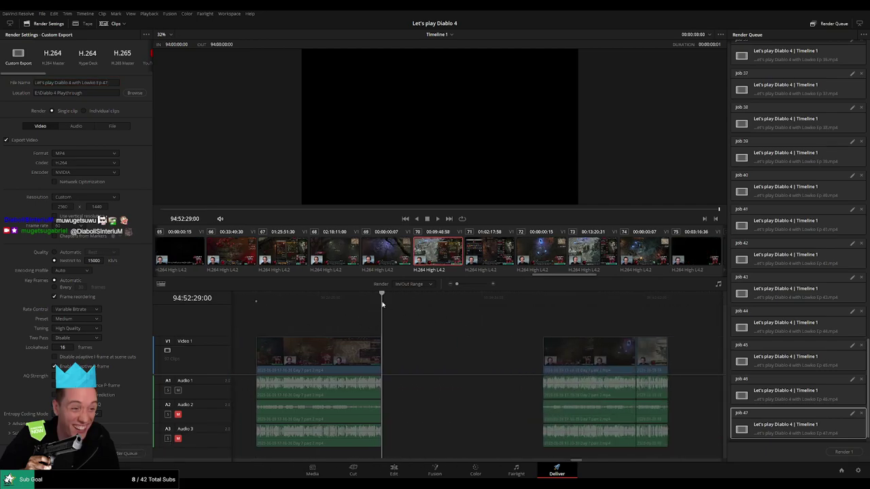
pyautogui.press('o')
pyautogui.click(114, 83)
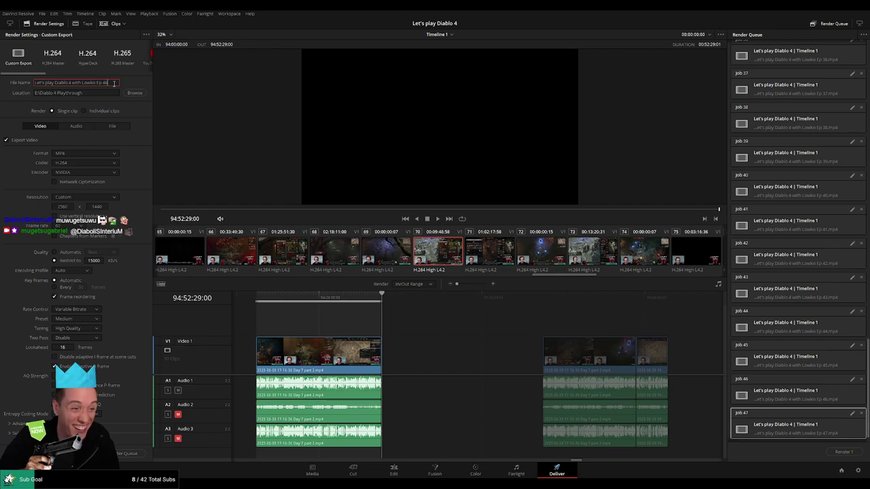
pyautogui.click(146, 450)
# Set the render range to the forty-ninth episode, 96:00:00:00 to 96:52:18:30, and queue it with the file name ending in Ep 49.
pyautogui.hscroll(4, 413, 332)
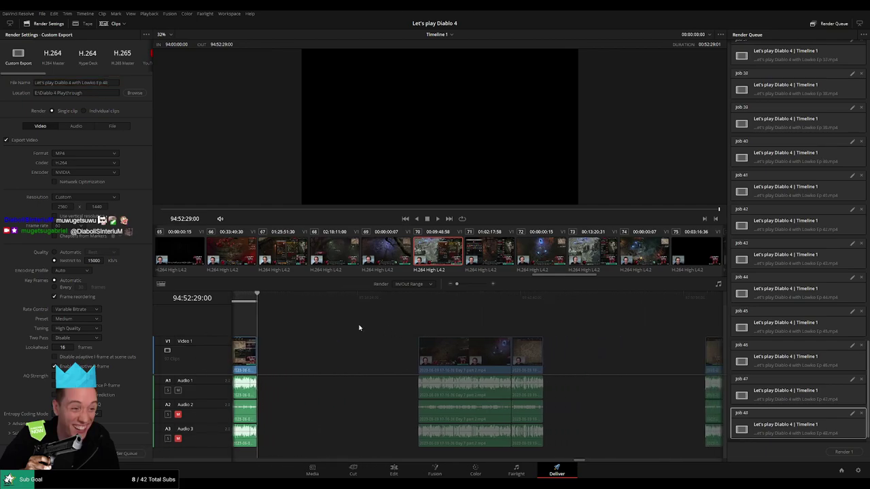
pyautogui.click(417, 303)
pyautogui.press('i')
pyautogui.hscroll(4, 408, 319)
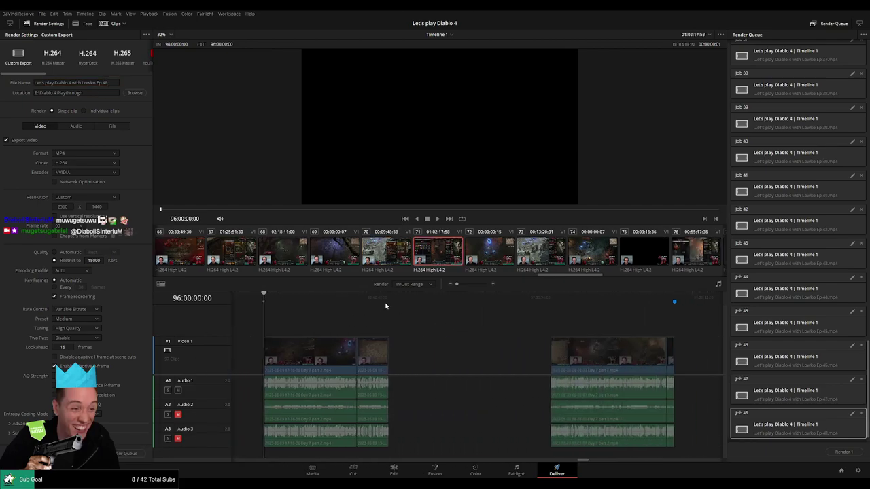
pyautogui.click(387, 305)
pyautogui.press('o')
pyautogui.click(114, 83)
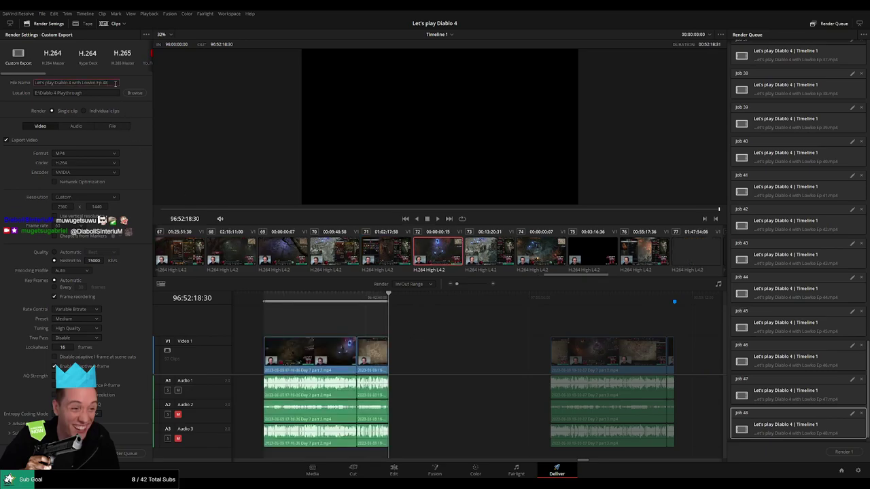
pyautogui.press('BackSpace')
pyautogui.write('9')
pyautogui.click(132, 453)
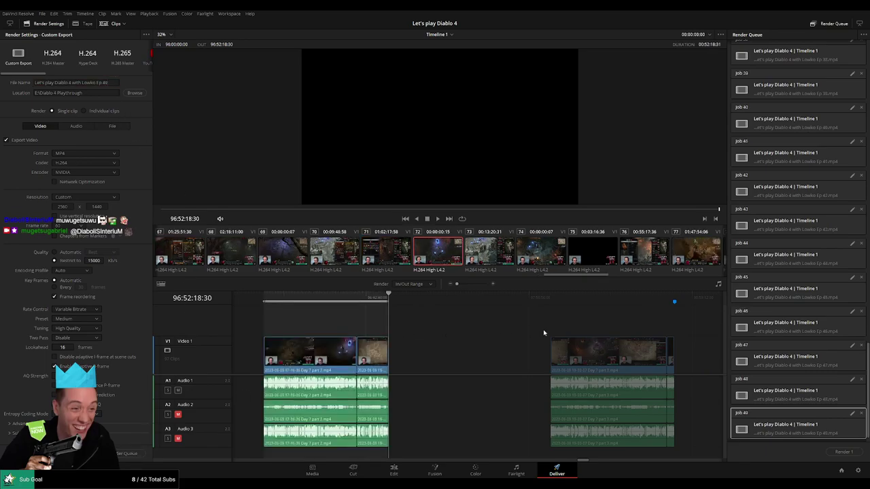
# Set the render range to the fiftieth episode, 98:00:00:00 to 98:52:00:30, and queue it with the file name ending in Ep 50.
pyautogui.hscroll(4, 543, 332)
pyautogui.click(401, 319)
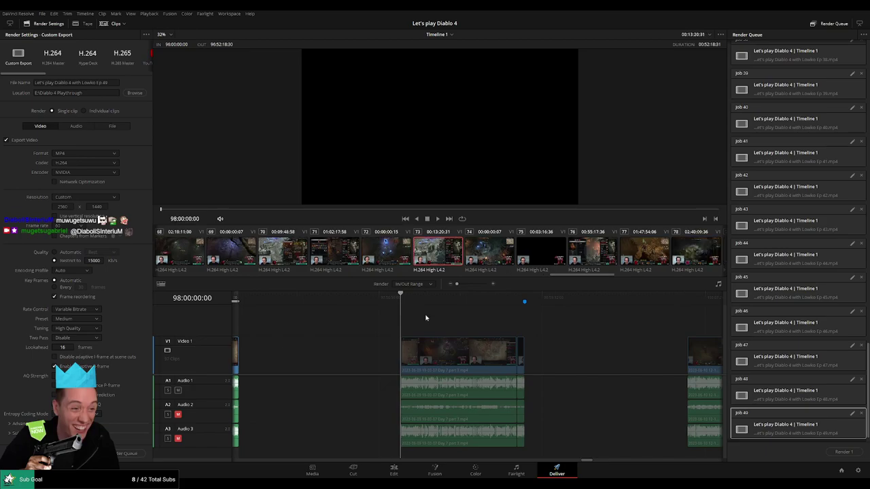
pyautogui.press('i')
pyautogui.hscroll(1, 448, 315)
pyautogui.moveTo(458, 304); pyautogui.dragTo(448, 303)
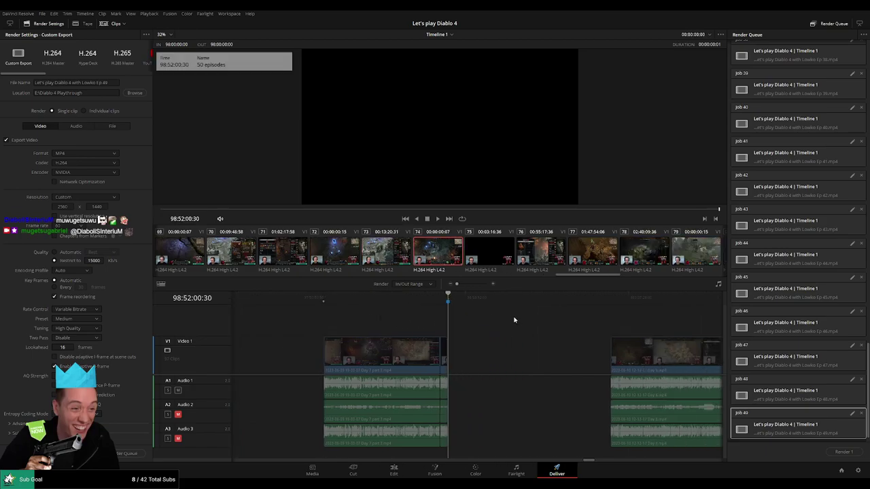
pyautogui.press('o')
pyautogui.click(111, 84)
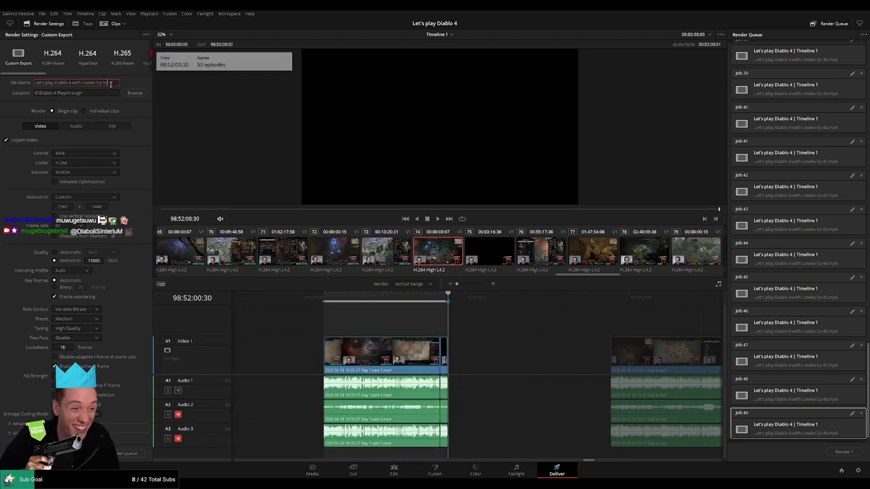
pyautogui.click(123, 453)
# Set the render range to the fifty-first episode, 100:00:00:00 to 100:52:01:00, and queue it with the file name ending in Ep 51.
pyautogui.hscroll(5, 366, 312)
pyautogui.click(411, 297)
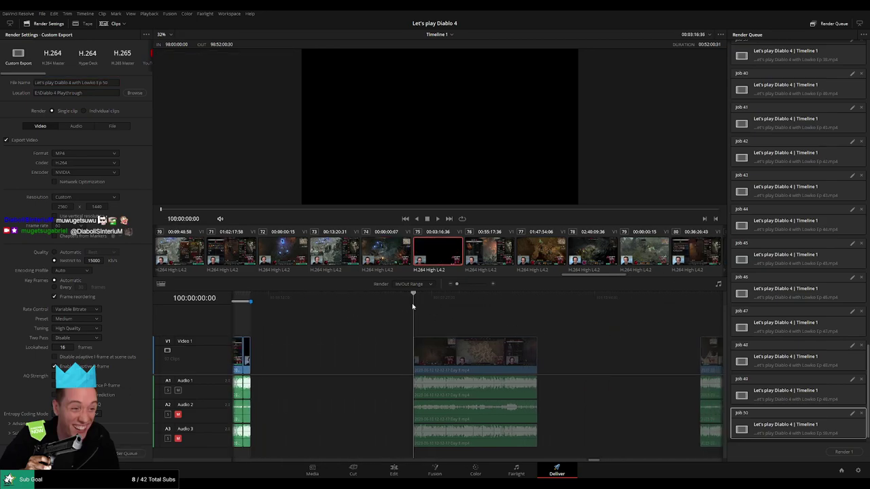
pyautogui.press('i')
pyautogui.hscroll(2, 426, 314)
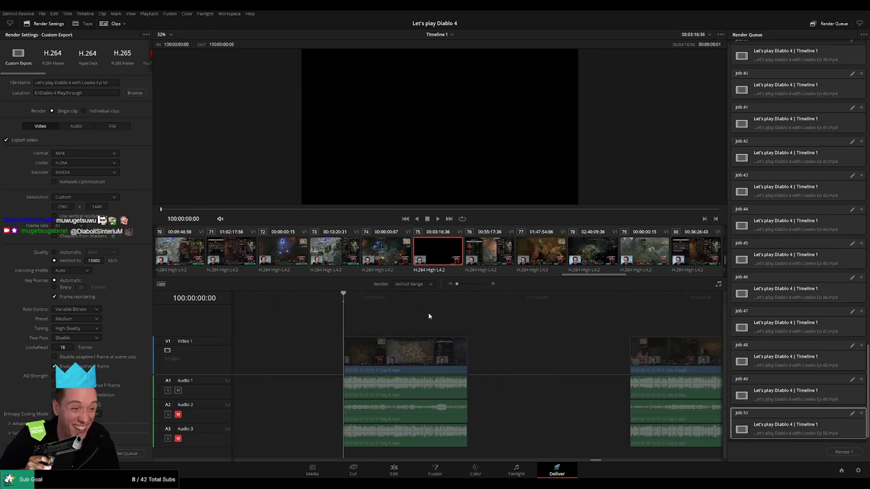
pyautogui.click(467, 299)
pyautogui.press('o')
pyautogui.click(118, 82)
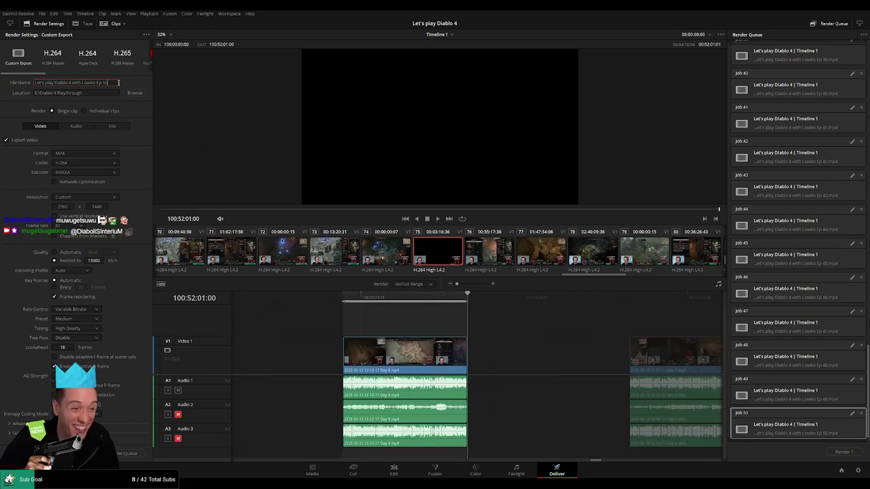
pyautogui.write('1')
pyautogui.click(127, 453)
# Set the render range to the fifty-second episode, 102:00:00:00 to 102:52:36:30, and queue it with the file name ending in Ep 52.
pyautogui.hscroll(6, 542, 332)
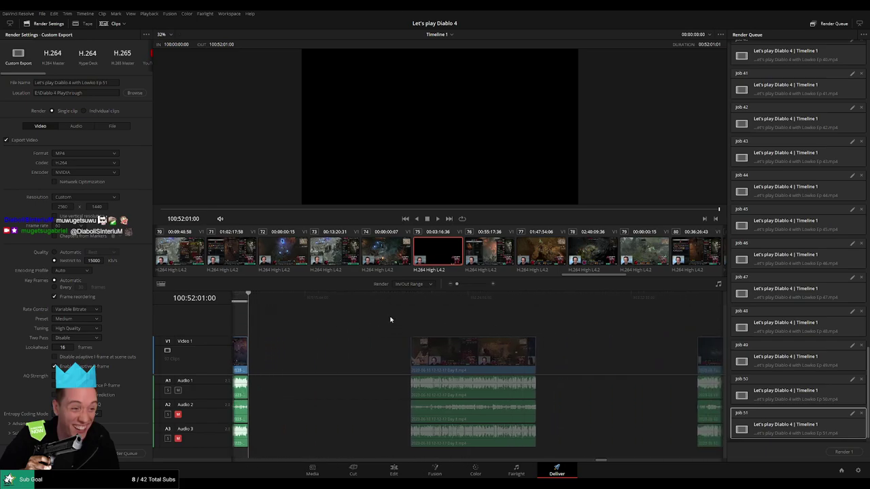
pyautogui.click(410, 298)
pyautogui.press('i')
pyautogui.hscroll(2, 417, 322)
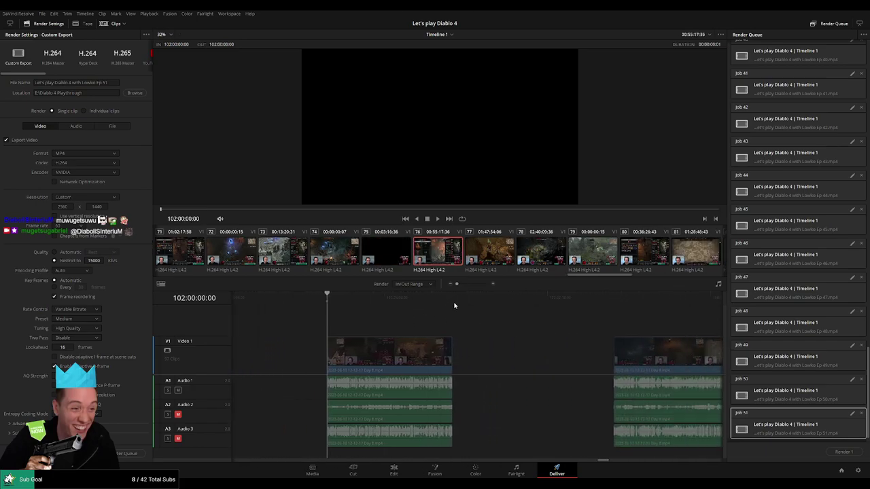
pyautogui.click(453, 300)
pyautogui.press('o')
pyautogui.click(113, 82)
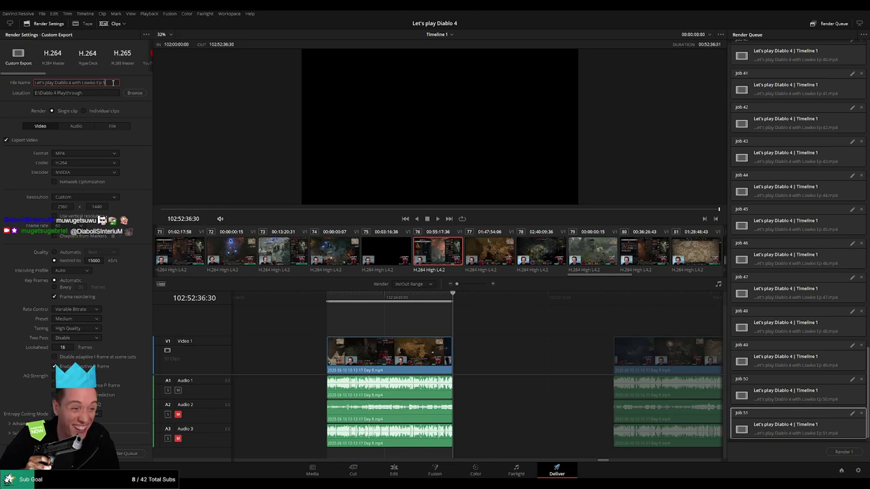
pyautogui.click(129, 453)
# Set the render range to the fifty-third episode, 104:00:00:00 to 104:52:15:30, and queue it with the file name ending in Ep 53.
pyautogui.hscroll(3, 513, 351)
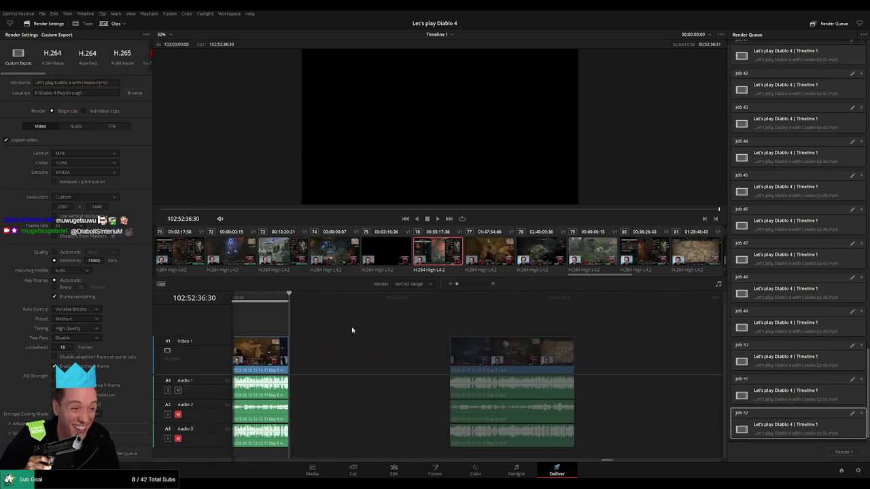
pyautogui.press('Down')
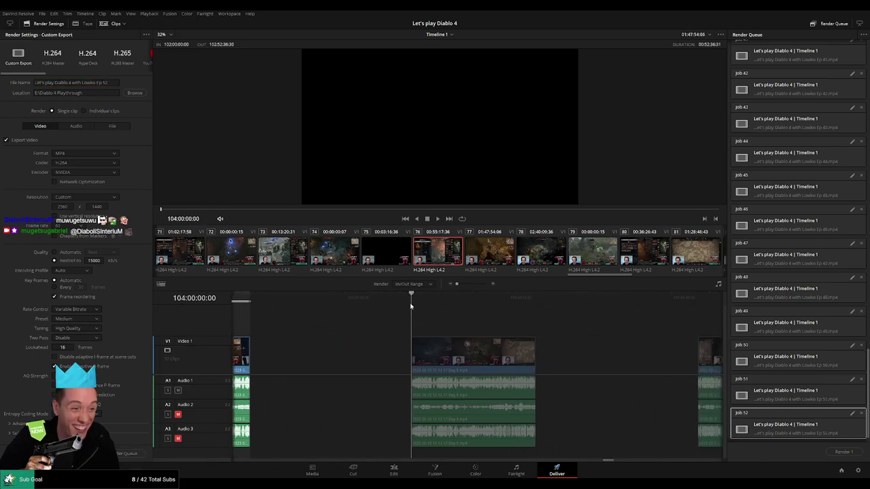
pyautogui.press('i')
pyautogui.hscroll(2, 425, 305)
pyautogui.press('Down')
pyautogui.press('o')
pyautogui.click(108, 82)
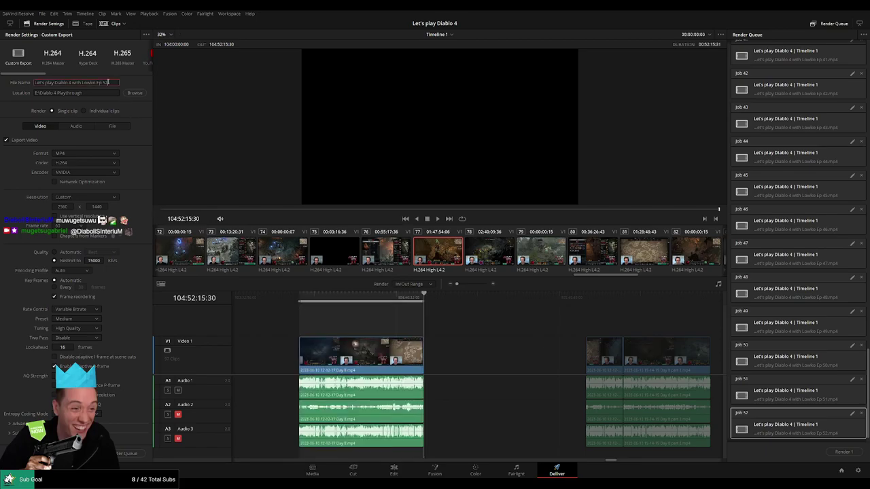
pyautogui.click(129, 453)
# Set the render range to the fifty-fourth episode, 106:00:00:00 to 106:52:10:00, and queue it with the file name ending in Ep 54.
pyautogui.hscroll(3, 498, 340)
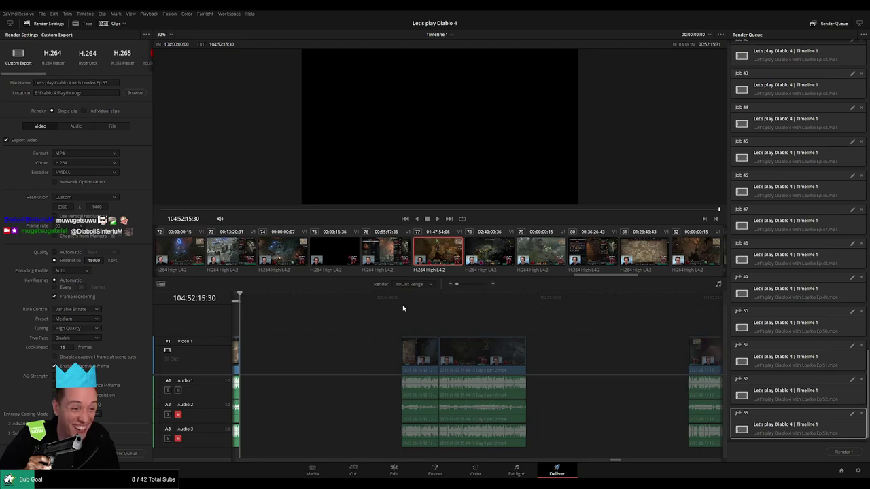
pyautogui.press('Down')
pyautogui.press('i')
pyautogui.hscroll(2, 438, 311)
pyautogui.press('Down')
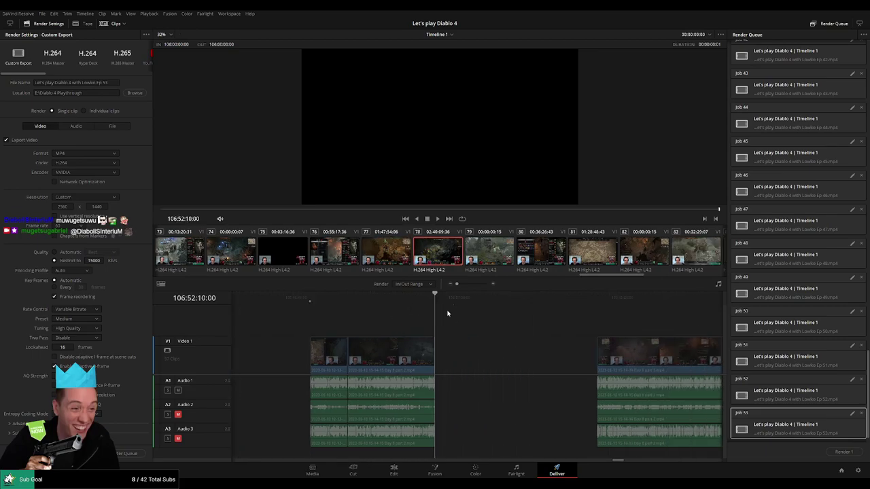
pyautogui.press('o')
pyautogui.click(115, 82)
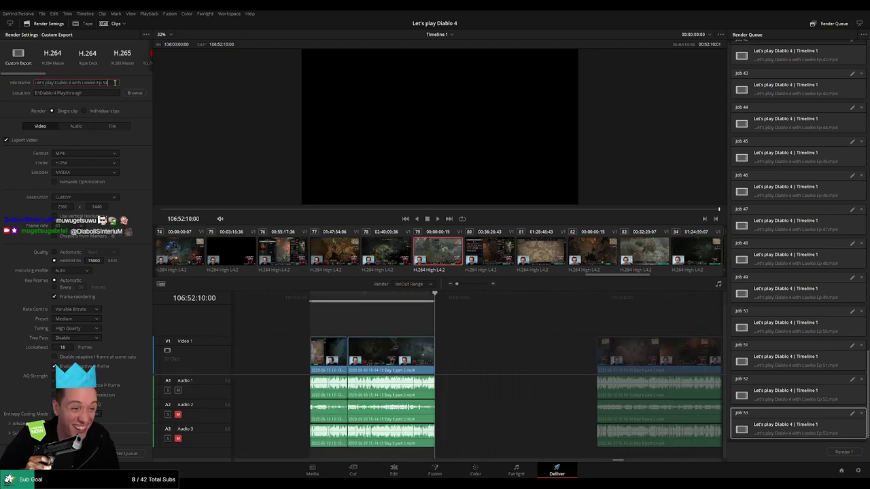
pyautogui.click(140, 455)
# Set the render range to the fifty-fifth episode, 108:00:00:00 to 108:52:22:00, and queue it with the file name ending in Ep 55.
pyautogui.hscroll(3, 507, 358)
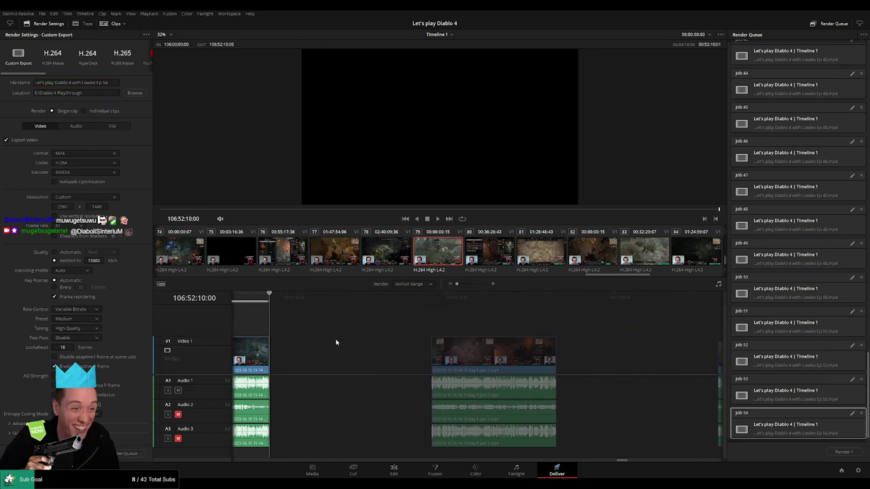
pyautogui.press('Down')
pyautogui.press('i')
pyautogui.hscroll(3, 415, 321)
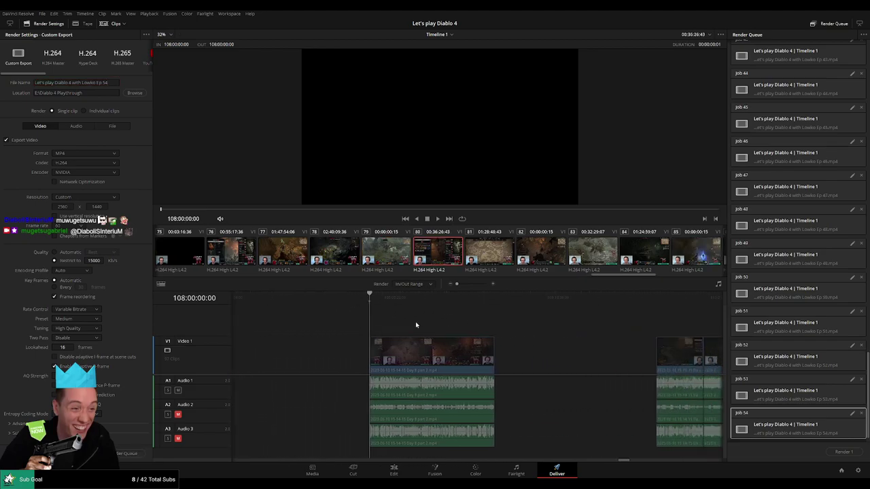
pyautogui.press('Down')
pyautogui.press('o')
pyautogui.click(113, 82)
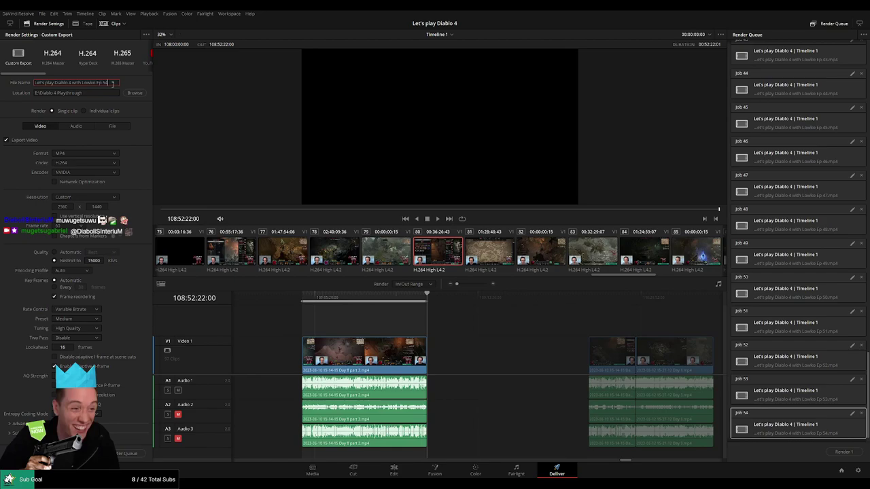
pyautogui.click(134, 450)
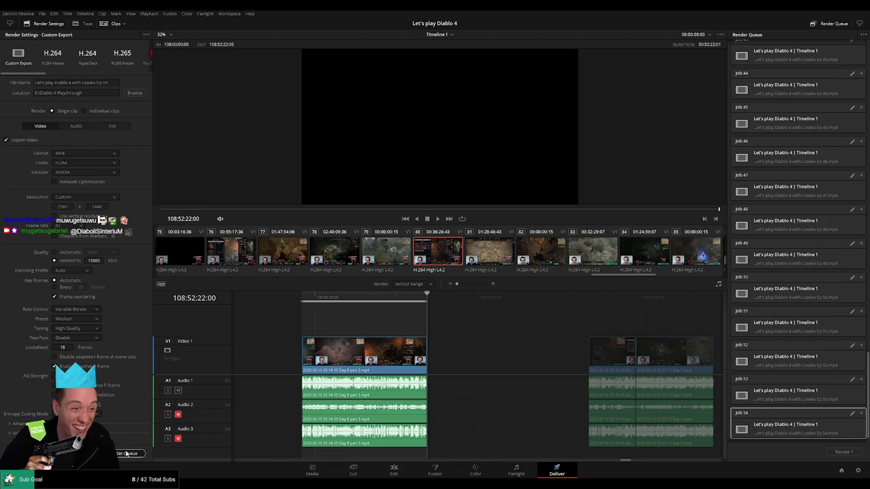
# Set the render range to the fifty-sixth episode, 110:00:00:00 to 110:52:17:00, and queue it with the file name ending in Ep 56.
pyautogui.hscroll(3, 340, 324)
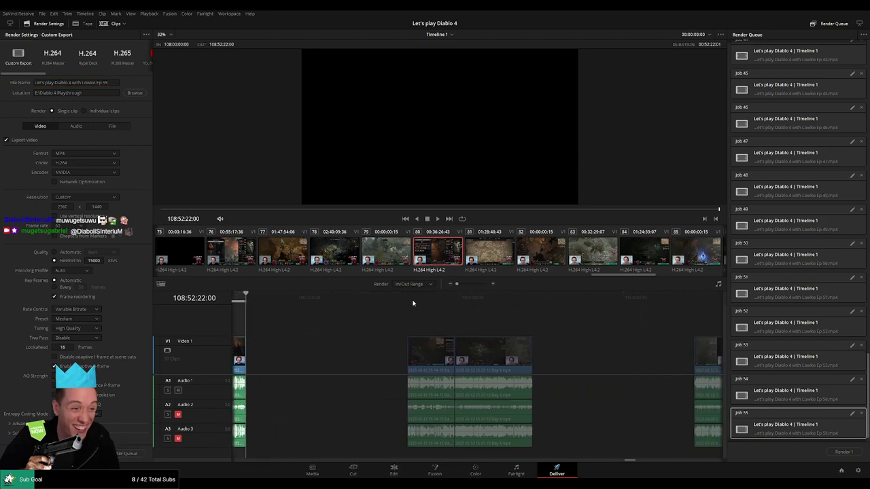
pyautogui.press('Down')
pyautogui.press('i')
pyautogui.hscroll(2, 415, 302)
pyautogui.press('Down')
pyautogui.press('o')
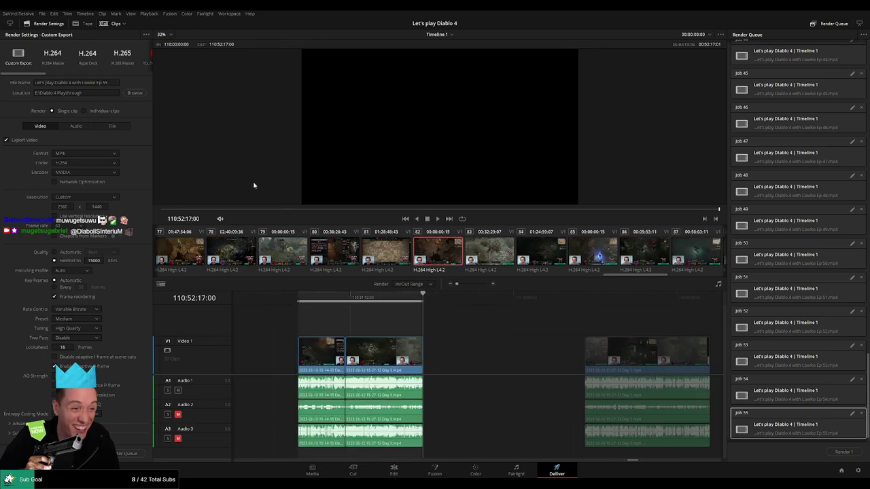
pyautogui.click(118, 83)
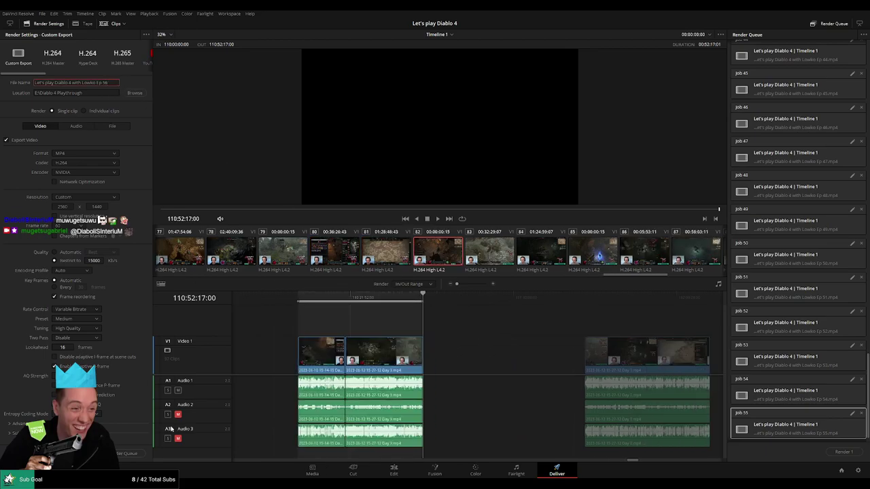
pyautogui.click(134, 451)
# Set the render range to the fifty-seventh episode, 112:00:00:00 to 112:52:30:00, and queue it with the file name ending in Ep 57.
pyautogui.hscroll(2, 359, 345)
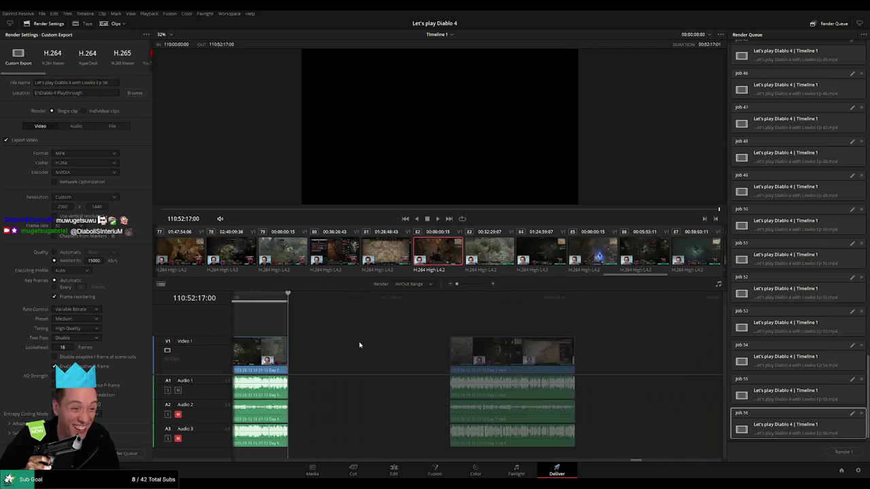
pyautogui.click(420, 302)
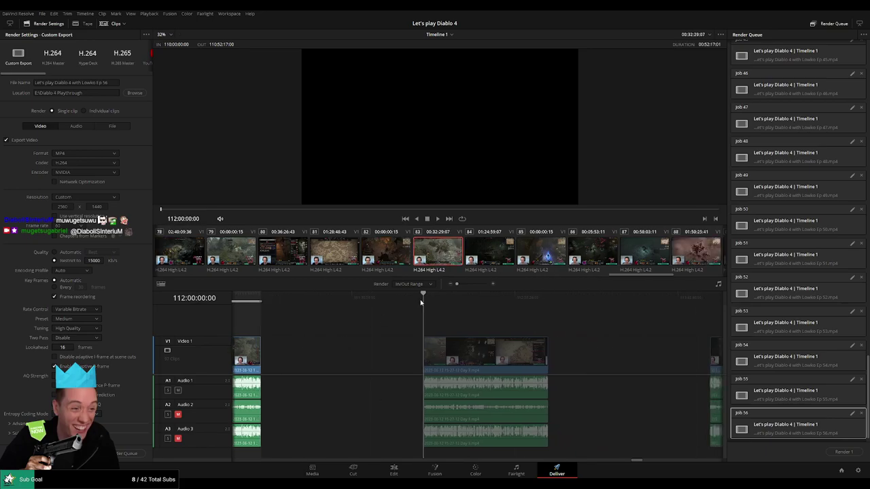
pyautogui.hscroll(2, 420, 303)
pyautogui.press('Down')
pyautogui.press('o')
pyautogui.click(116, 82)
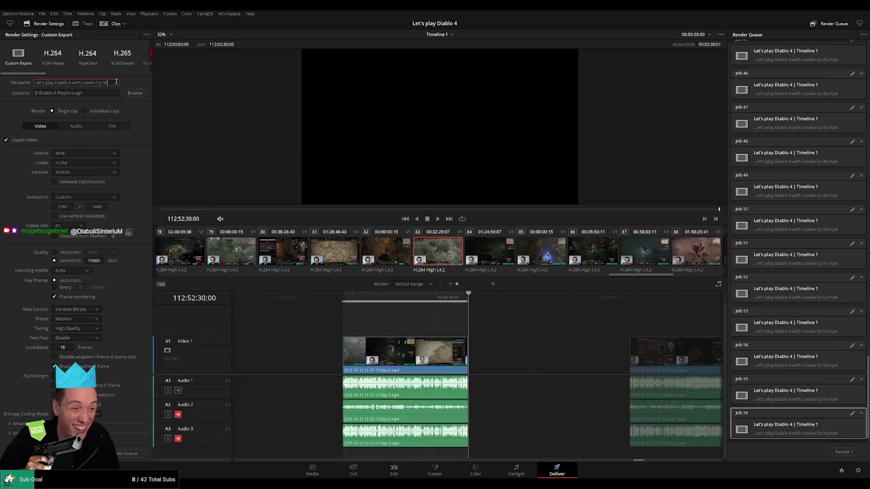
pyautogui.click(127, 453)
# Set the render range to the fifty-eighth episode, 114:00:00:00 to 114:52:05:00, and queue it with the file name ending in Ep 58.
pyautogui.hscroll(4, 402, 327)
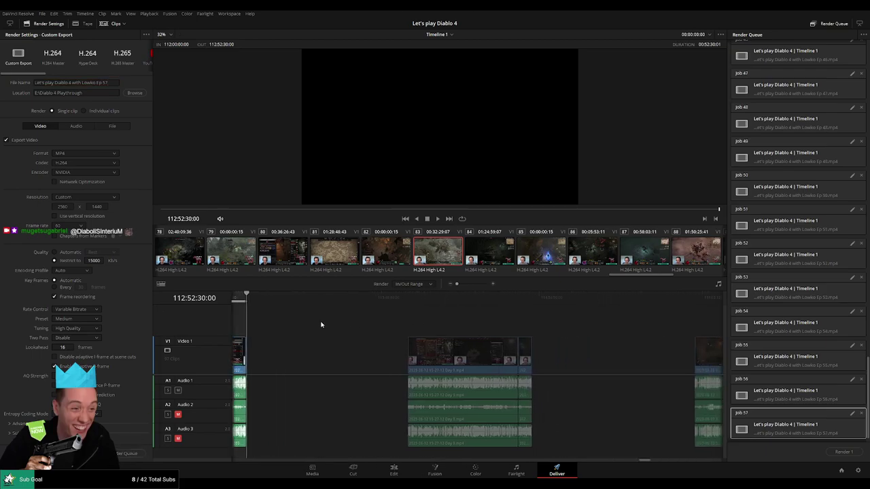
pyautogui.press('Down')
pyautogui.press('i')
pyautogui.hscroll(2, 435, 313)
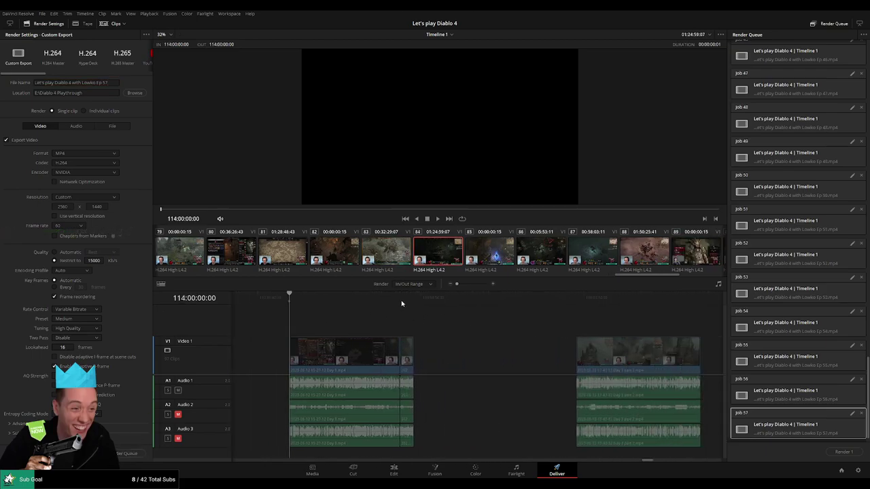
pyautogui.press('Down')
pyautogui.press('o')
pyautogui.click(116, 84)
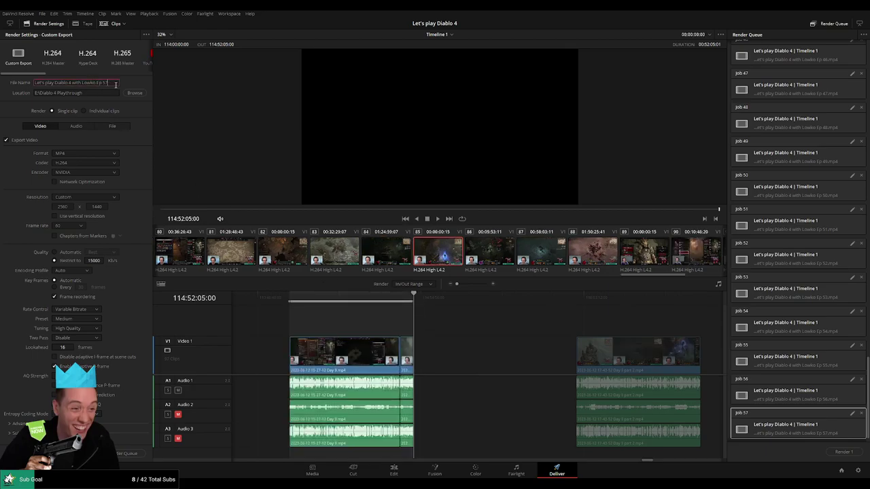
pyautogui.click(143, 451)
# Set the render range to the fifty-ninth episode, 116:00:00:00 to 116:52:10:00, and queue it with the file name ending in Ep 59.
pyautogui.hscroll(3, 408, 331)
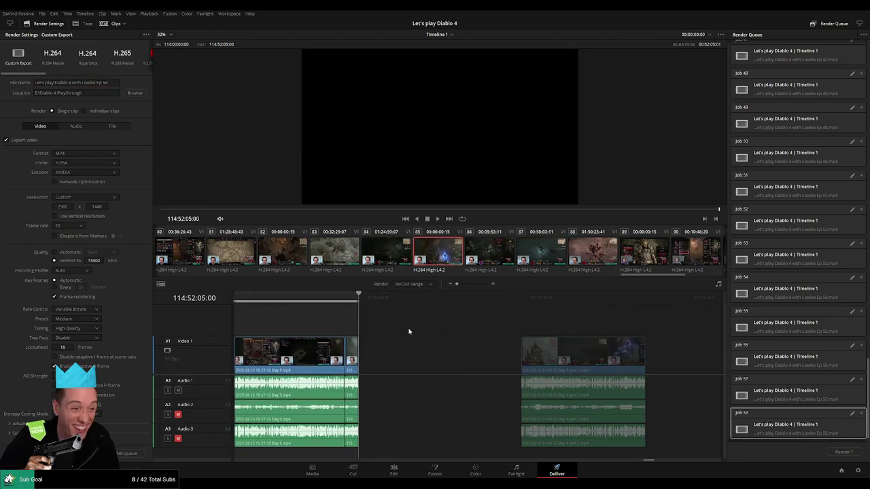
pyautogui.click(403, 303)
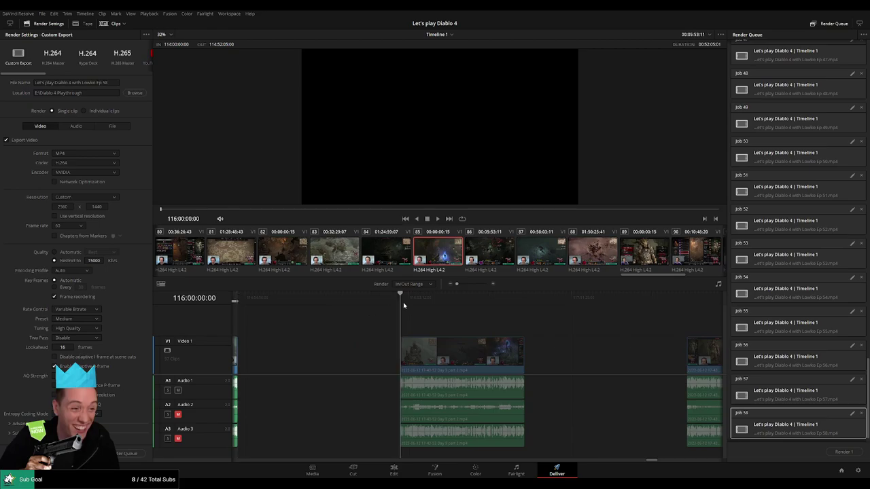
pyautogui.press('i')
pyautogui.hscroll(2, 417, 323)
pyautogui.click(409, 300)
pyautogui.press('o')
pyautogui.click(113, 83)
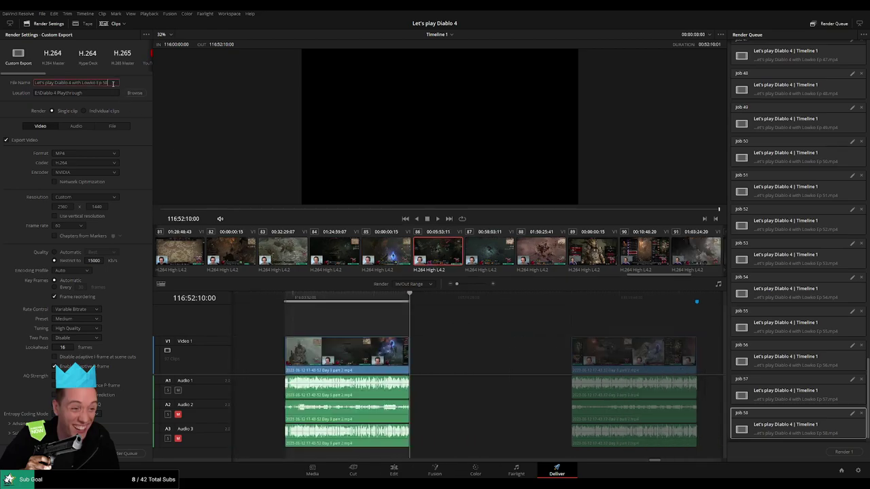
pyautogui.click(133, 453)
# Set the render range to the sixtieth episode, 118:00:00:00 to 118:52:22:30, and queue it with the file name ending in Ep 60.
pyautogui.hscroll(3, 472, 357)
pyautogui.click(416, 303)
pyautogui.press('i')
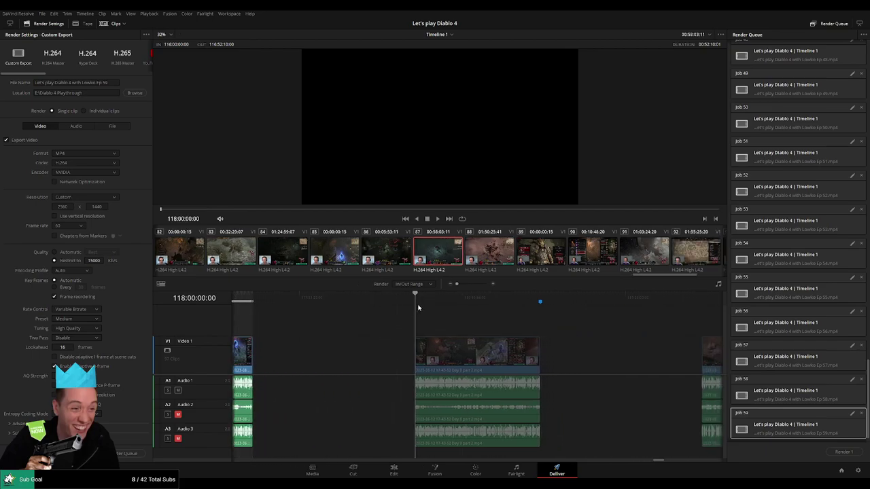
pyautogui.hscroll(2, 421, 307)
pyautogui.click(425, 301)
pyautogui.press('o')
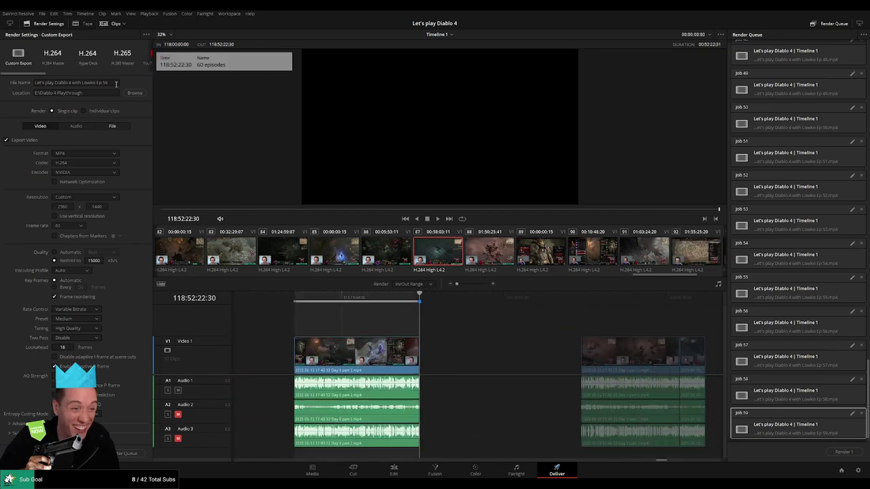
pyautogui.click(115, 82)
pyautogui.press('BackSpace')
pyautogui.write('60')
pyautogui.click(130, 453)
# Set the render range to the sixty-first episode, 120:00:00:00 to 120:52:00:00, and queue it with the file name ending in Ep 61.
pyautogui.hscroll(3, 348, 322)
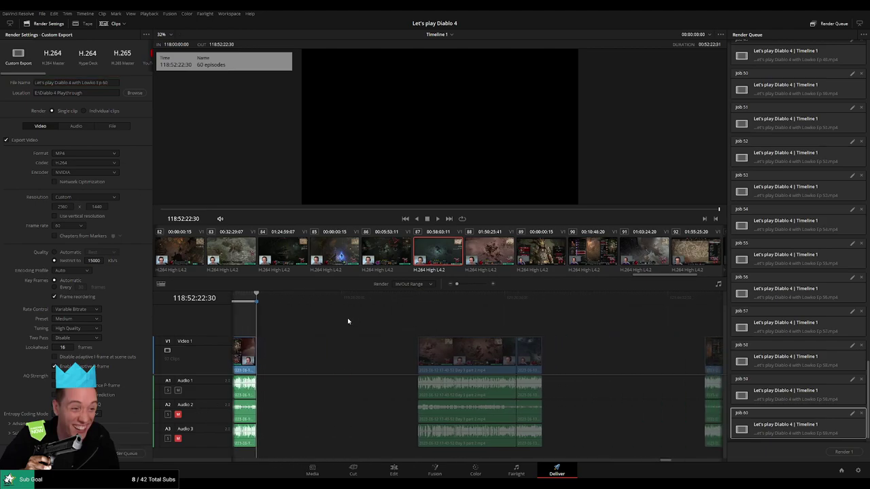
pyautogui.click(408, 300)
pyautogui.press('i')
pyautogui.hscroll(2, 418, 307)
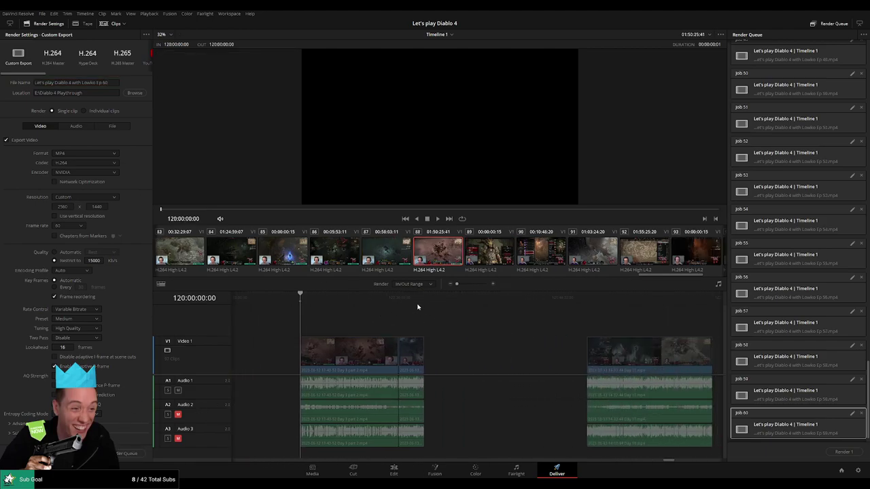
pyautogui.press('Down')
pyautogui.press('o')
pyautogui.click(106, 83)
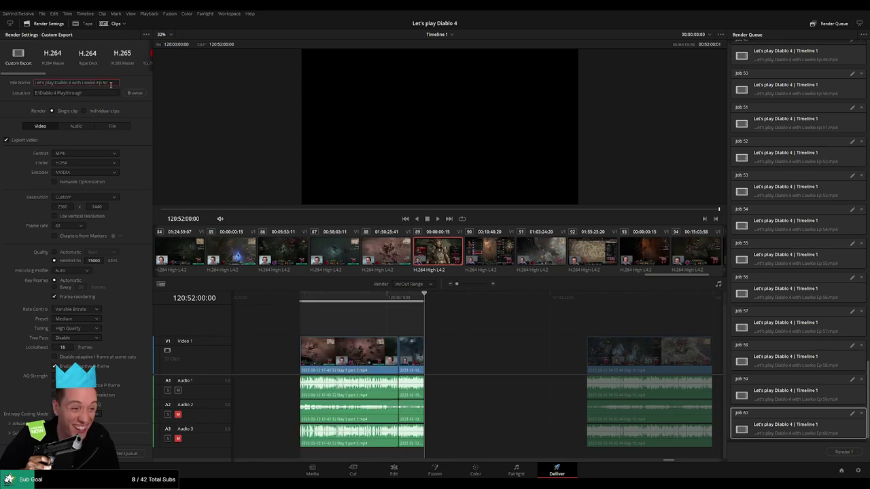
pyautogui.click(133, 454)
# Set the render range to the sixty-second episode, 122:00:00:00 to 122:52:36:00, and queue it with the file name ending in Ep 62.
pyautogui.hscroll(5, 319, 319)
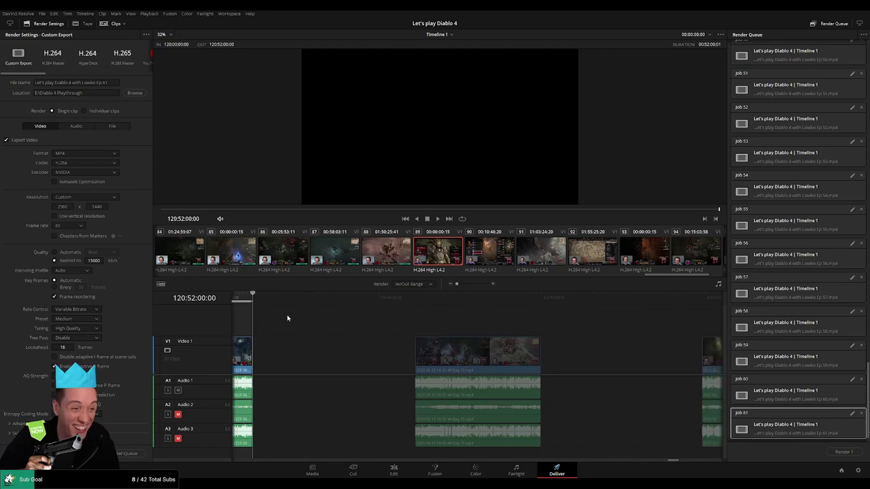
pyautogui.click(416, 302)
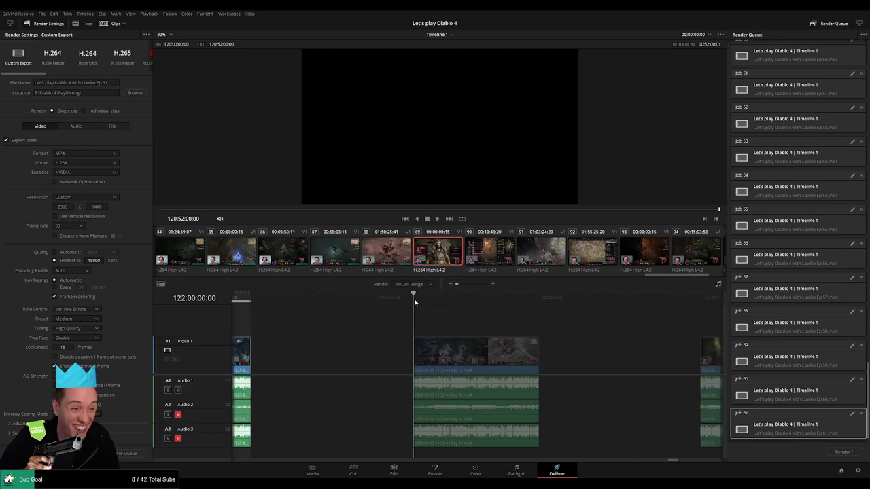
pyautogui.hscroll(3, 407, 309)
pyautogui.click(451, 296)
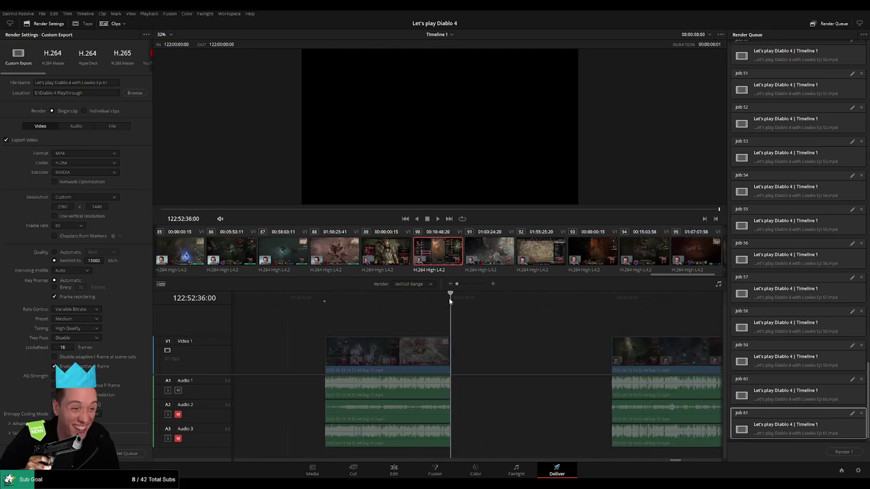
pyautogui.click(118, 83)
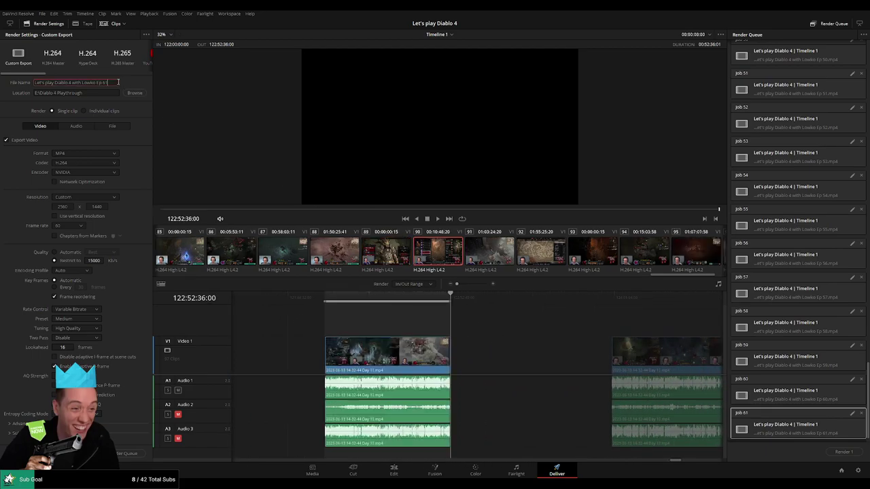
pyautogui.click(122, 451)
# Set the render range to the sixty-third episode, 124:00:00:00 to 124:52:01:00, and queue it with the file name ending in Ep 63.
pyautogui.hscroll(6, 536, 330)
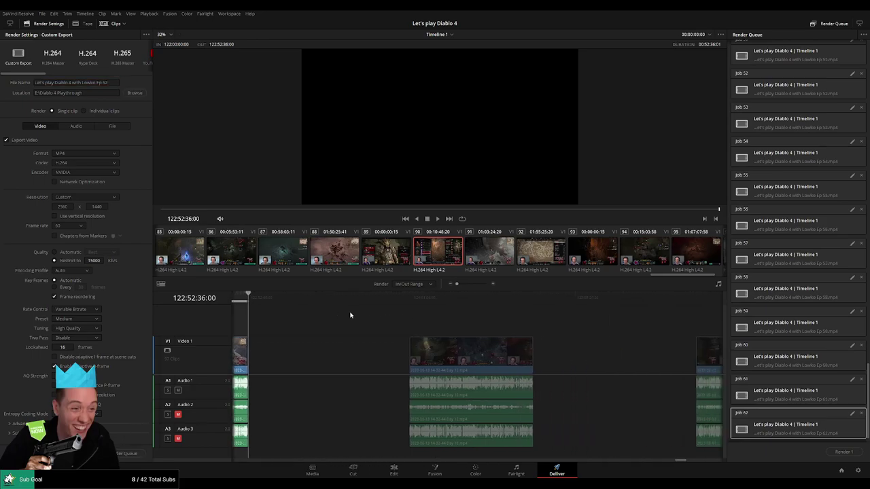
pyautogui.click(409, 299)
pyautogui.press('i')
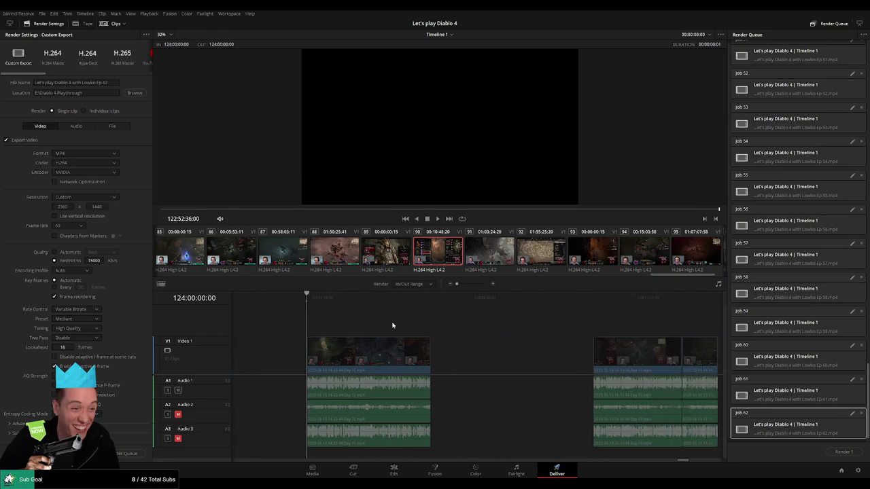
pyautogui.click(431, 299)
pyautogui.press('o')
pyautogui.click(116, 82)
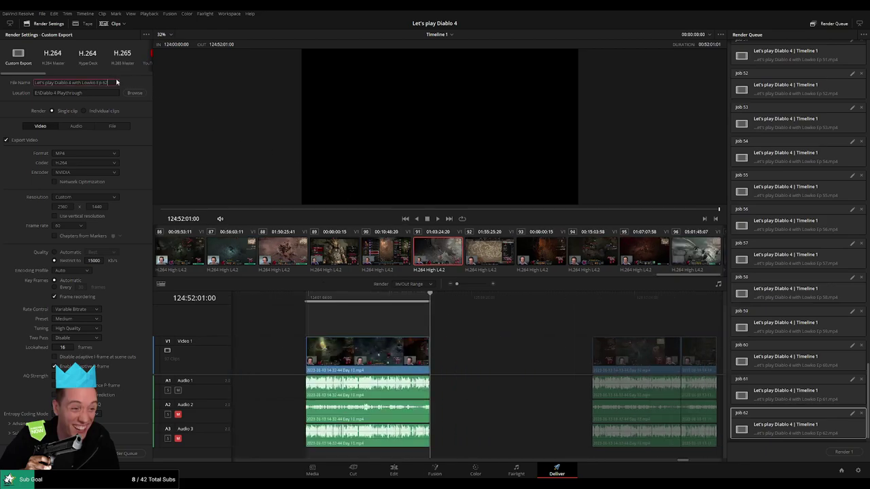
pyautogui.click(126, 454)
# Set the render range to the sixty-fourth episode, 126:00:00:00 to 126:52:12:30, and queue it with the file name ending in Ep 64.
pyautogui.hscroll(5, 505, 338)
pyautogui.click(414, 305)
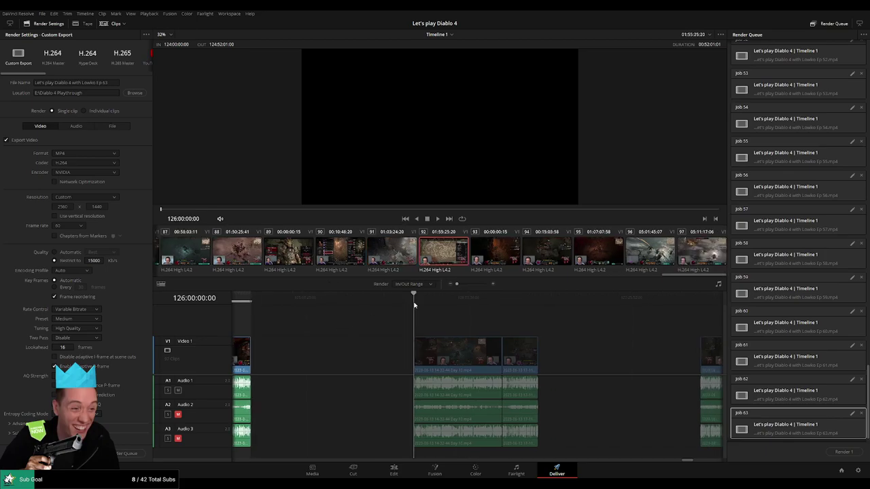
pyautogui.hscroll(4, 403, 316)
pyautogui.press('i')
pyautogui.click(437, 297)
pyautogui.press('o')
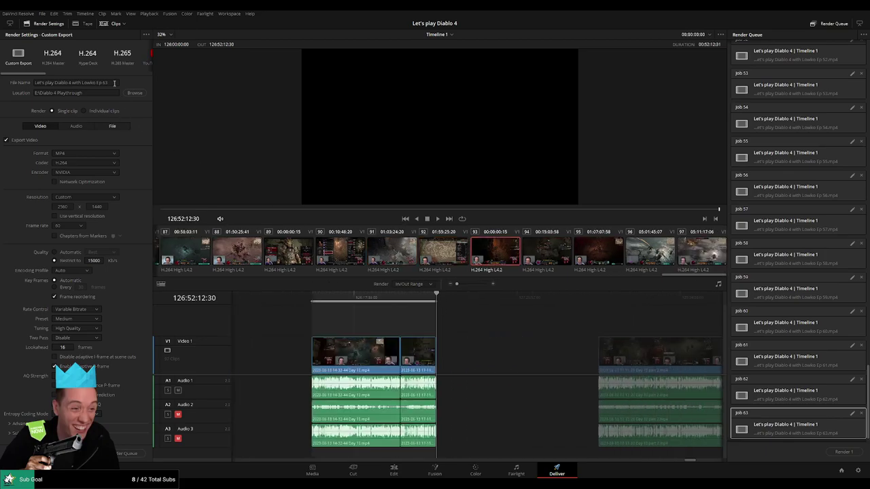
pyautogui.click(114, 82)
pyautogui.write('4')
pyautogui.click(127, 454)
# Set the render range to the sixty-fifth episode, 128:00:00:00 to 128:52:04:00, and queue it with the file name ending in Ep 65.
pyautogui.hscroll(4, 394, 331)
pyautogui.hscroll(4, 394, 331)
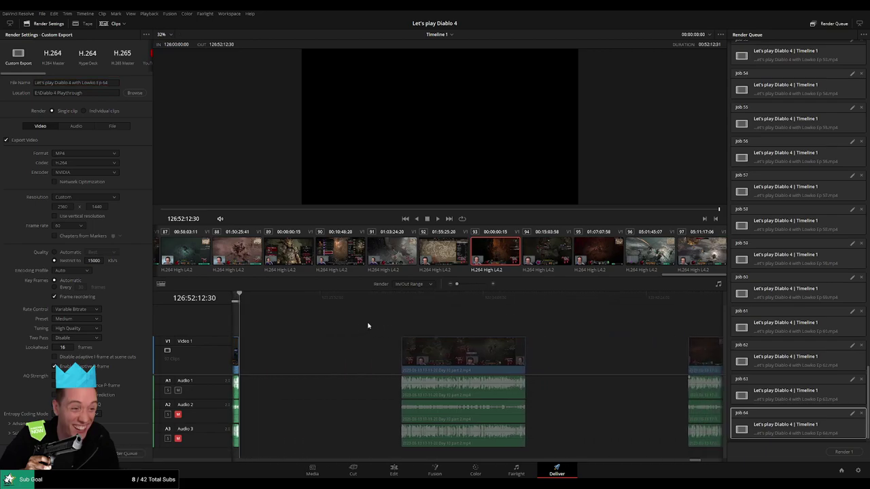
pyautogui.press('Down')
pyautogui.hscroll(2, 466, 322)
pyautogui.press('i')
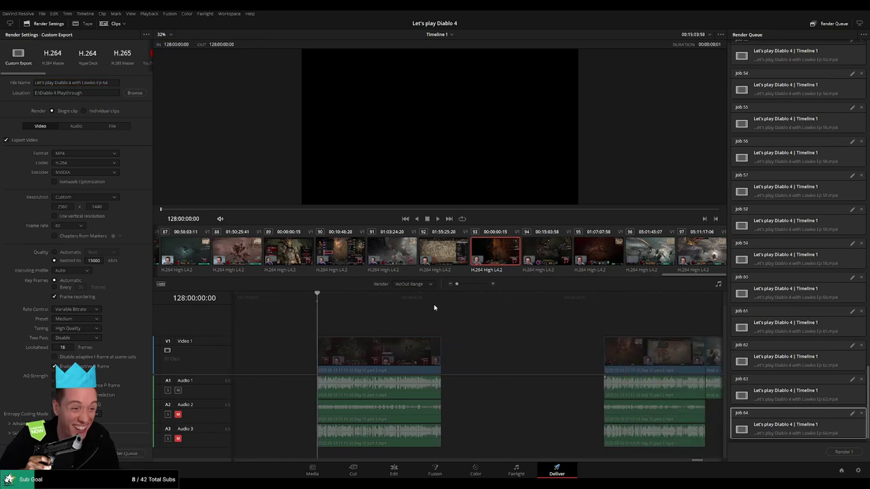
pyautogui.click(441, 297)
pyautogui.press('o')
pyautogui.click(117, 83)
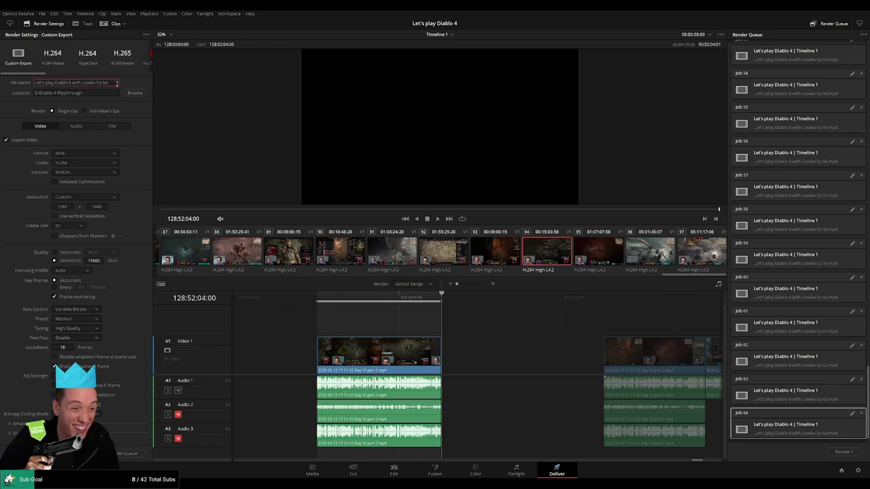
pyautogui.click(124, 453)
# Set the render range to the sixty-sixth episode, 130:00:00:00 to 130:52:03:30, and queue it with the file name ending in Ep 66.
pyautogui.hscroll(4, 354, 346)
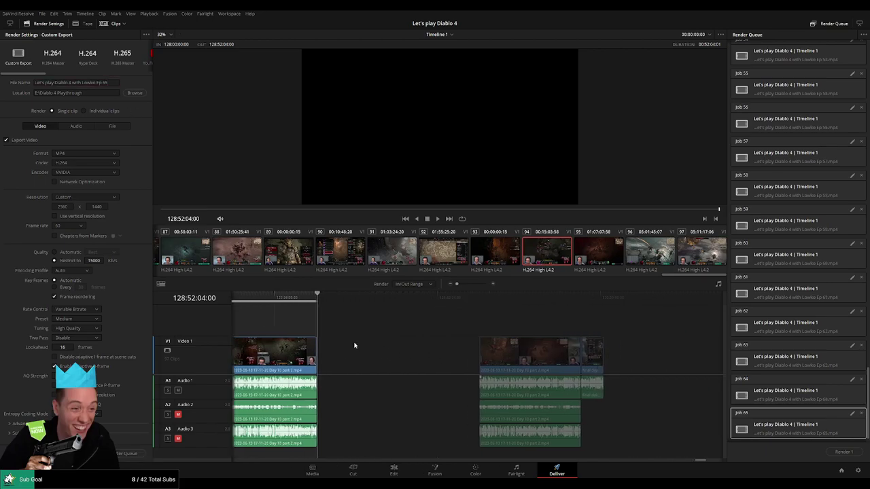
pyautogui.click(405, 308)
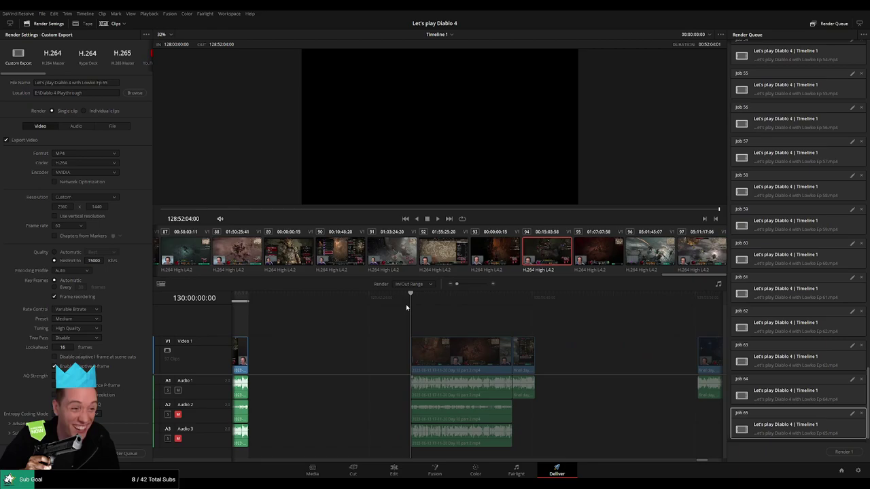
pyautogui.press('i')
pyautogui.press('o')
pyautogui.hscroll(3, 416, 312)
pyautogui.press('Down')
pyautogui.press('o')
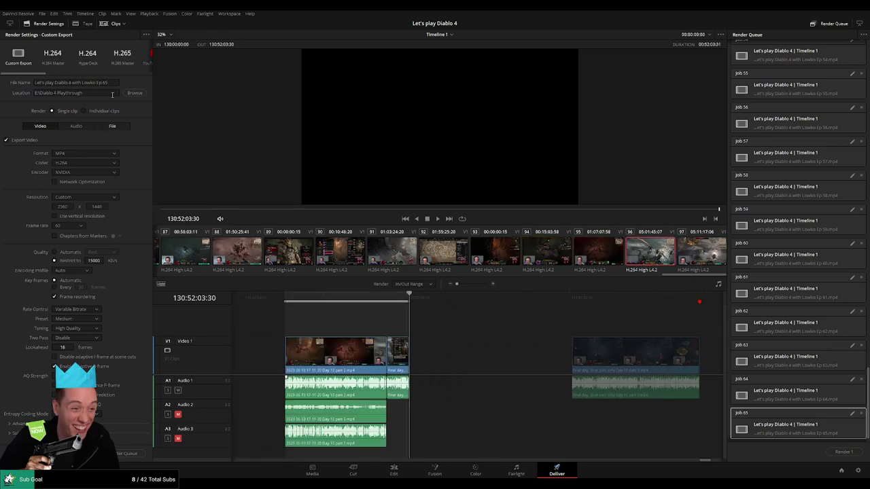
pyautogui.click(111, 83)
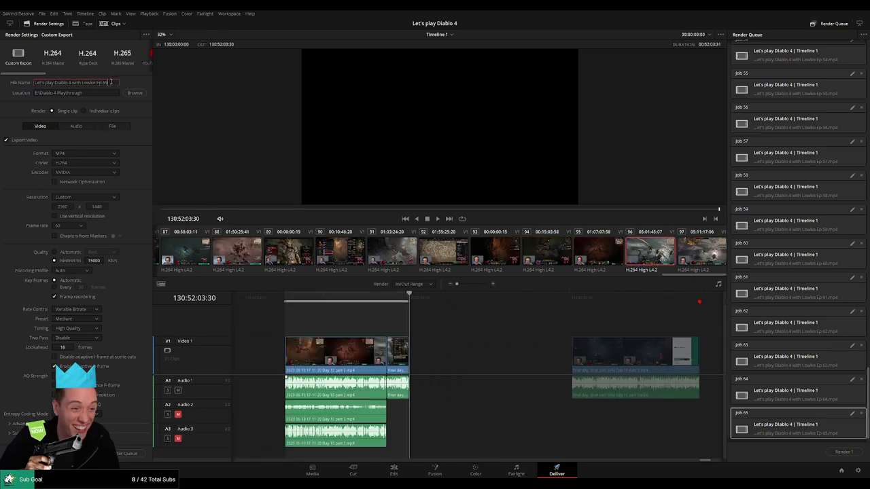
pyautogui.write('6')
pyautogui.click(125, 453)
# Set the render range to the final, sixty-seventh episode, 132:00:00:00 to 132:53:30:57, and queue it with the file name ending in Ep 67.
pyautogui.hscroll(4, 451, 333)
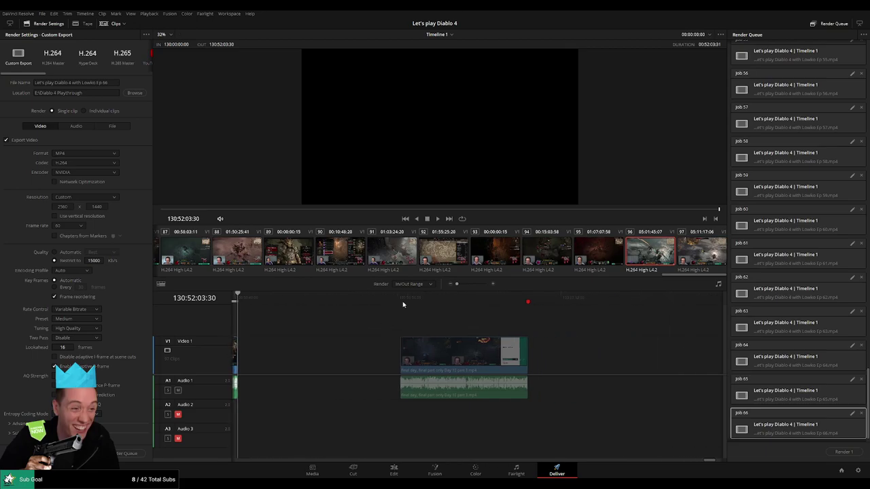
pyautogui.click(402, 305)
pyautogui.press('i')
pyautogui.press('o')
pyautogui.hscroll(3, 437, 316)
pyautogui.click(453, 307)
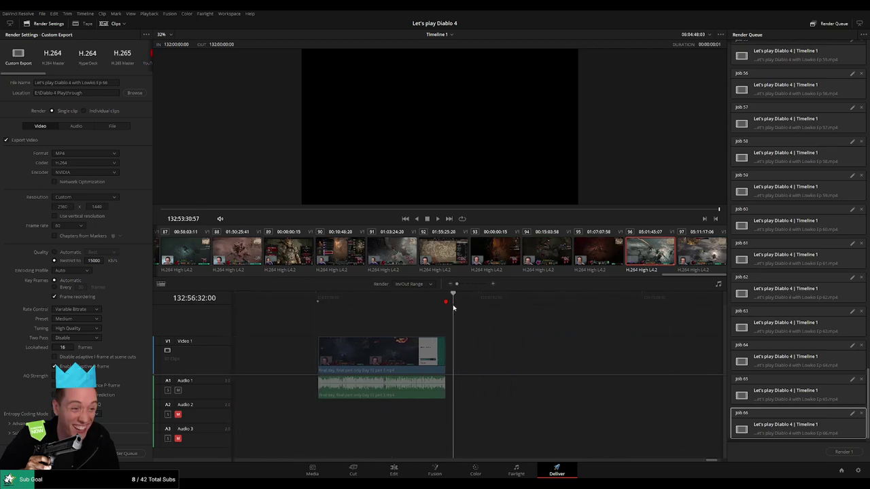
pyautogui.press('Up')
pyautogui.press('o')
pyautogui.click(110, 82)
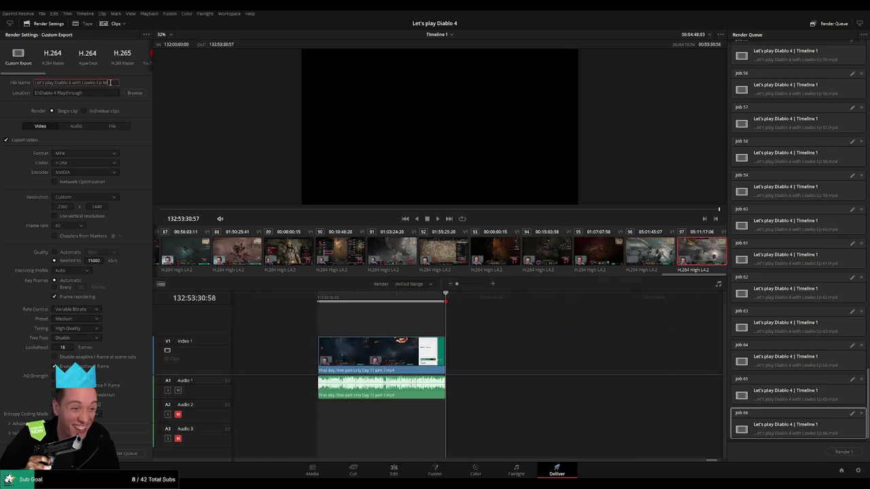
pyautogui.write('7')
pyautogui.click(127, 454)
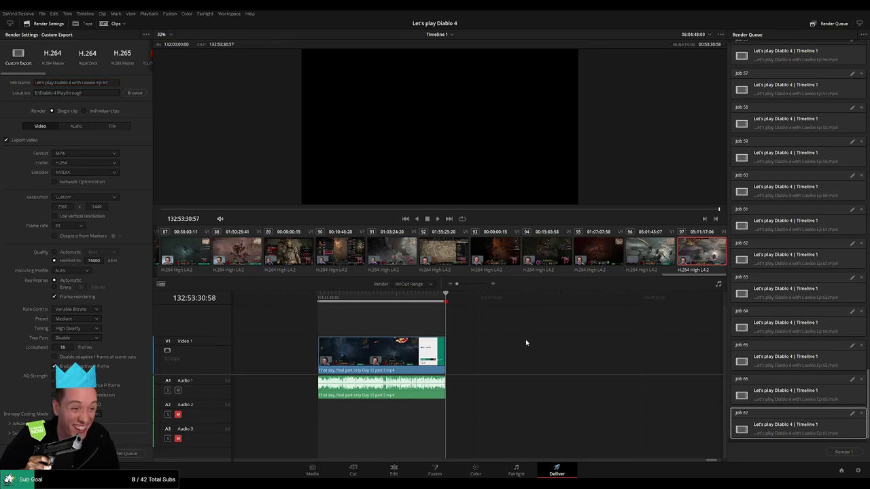